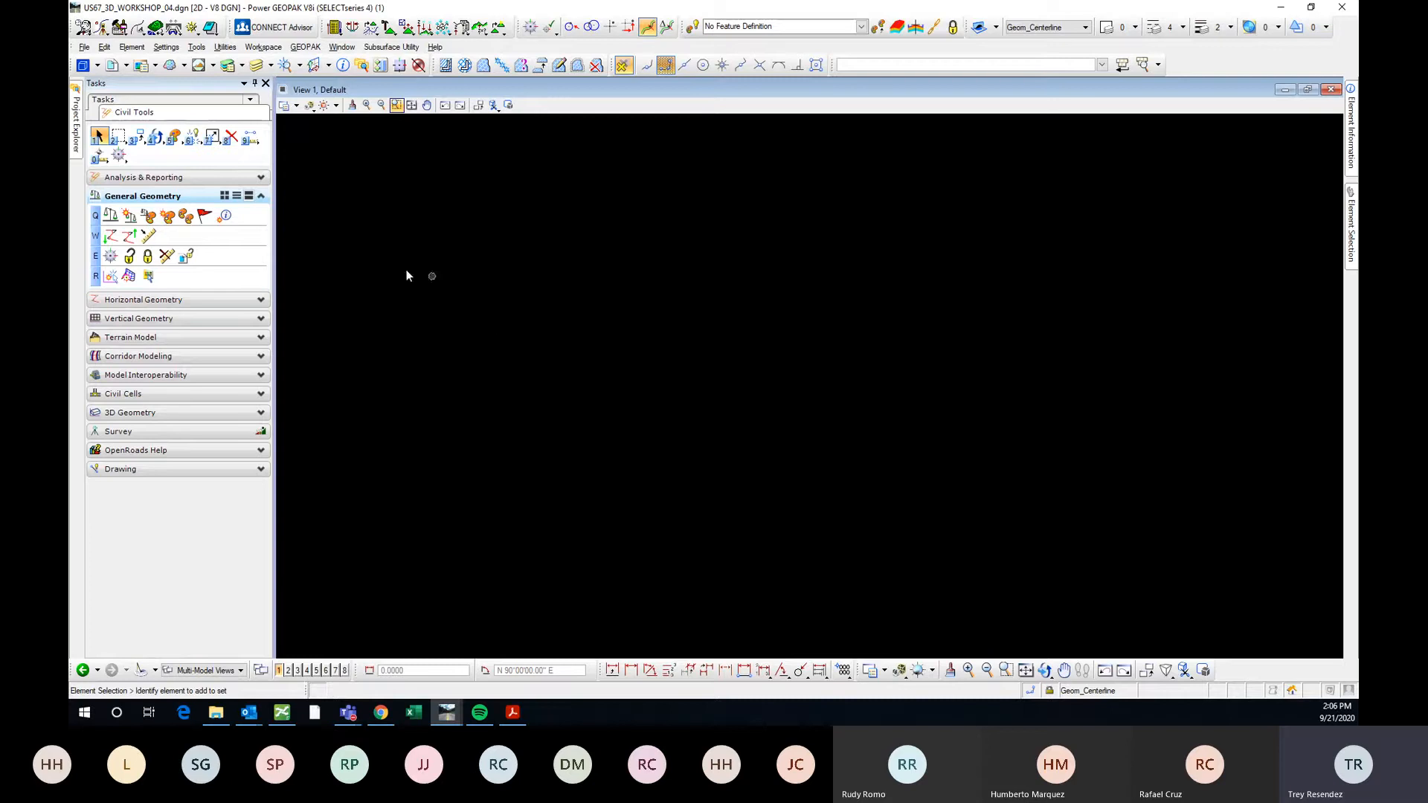
Start a terrain model import and choose US 67 Presidio_Section_2.tin from the TIN folder.
click(247, 341)
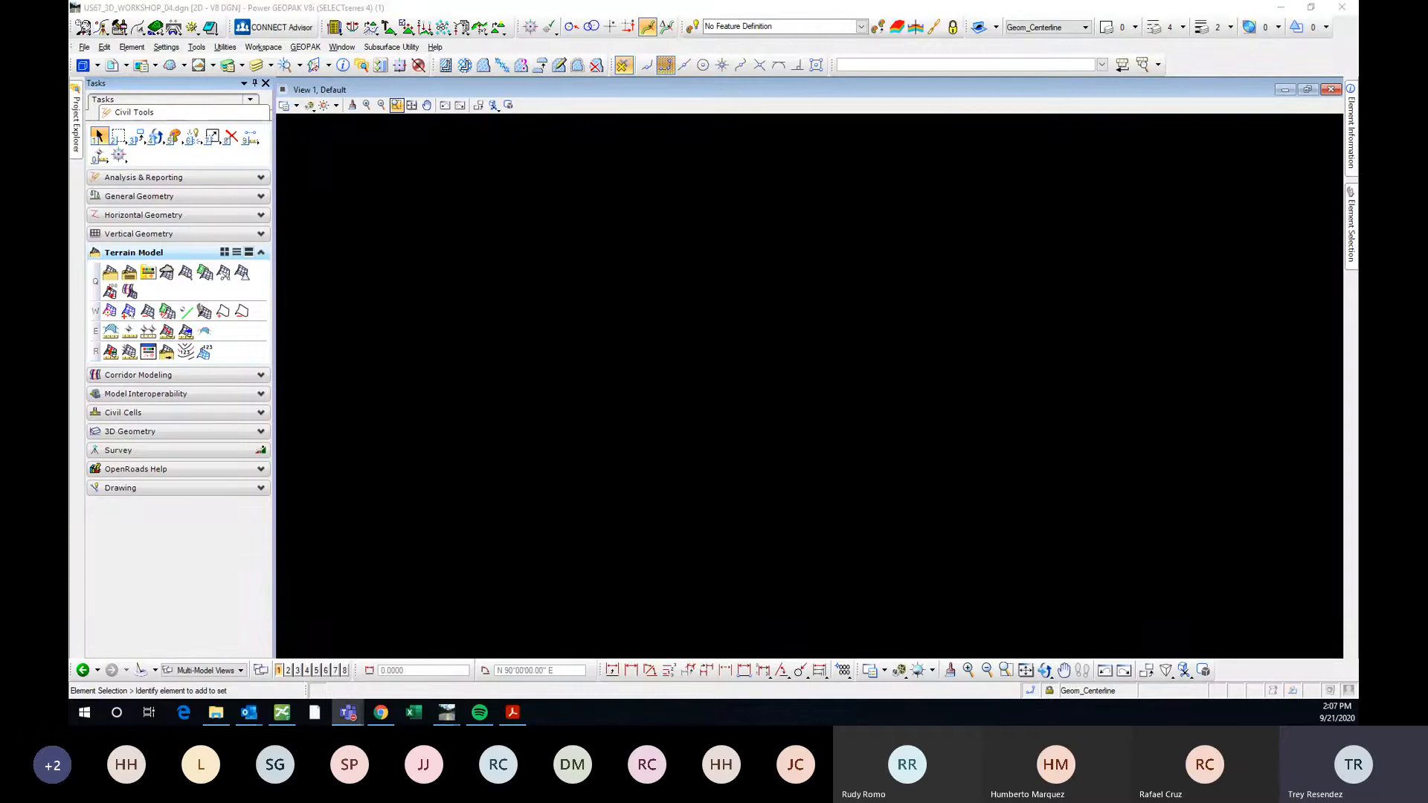
click(110, 273)
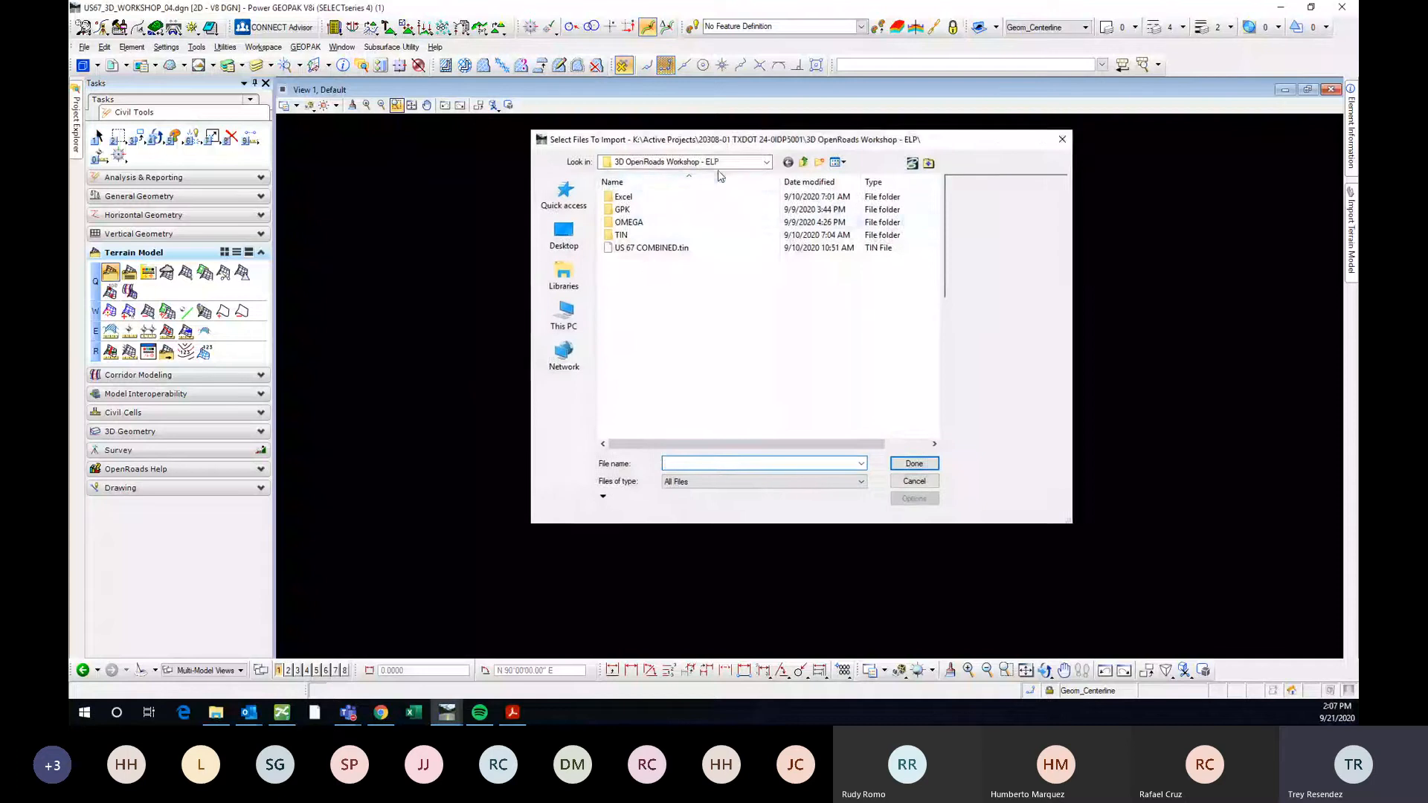
drag(761, 143, 800, 124)
double_click(688, 212)
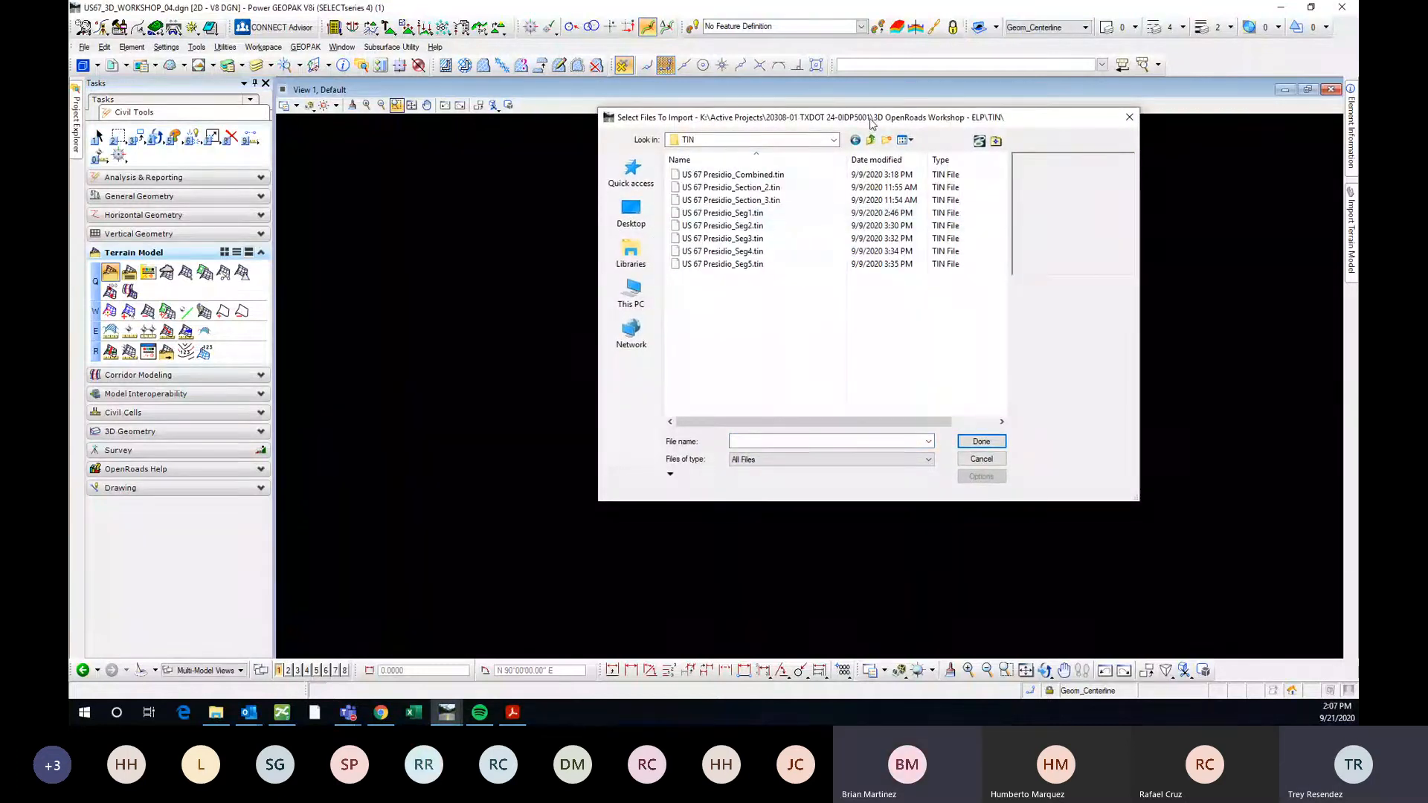
drag(872, 123, 929, 122)
click(931, 158)
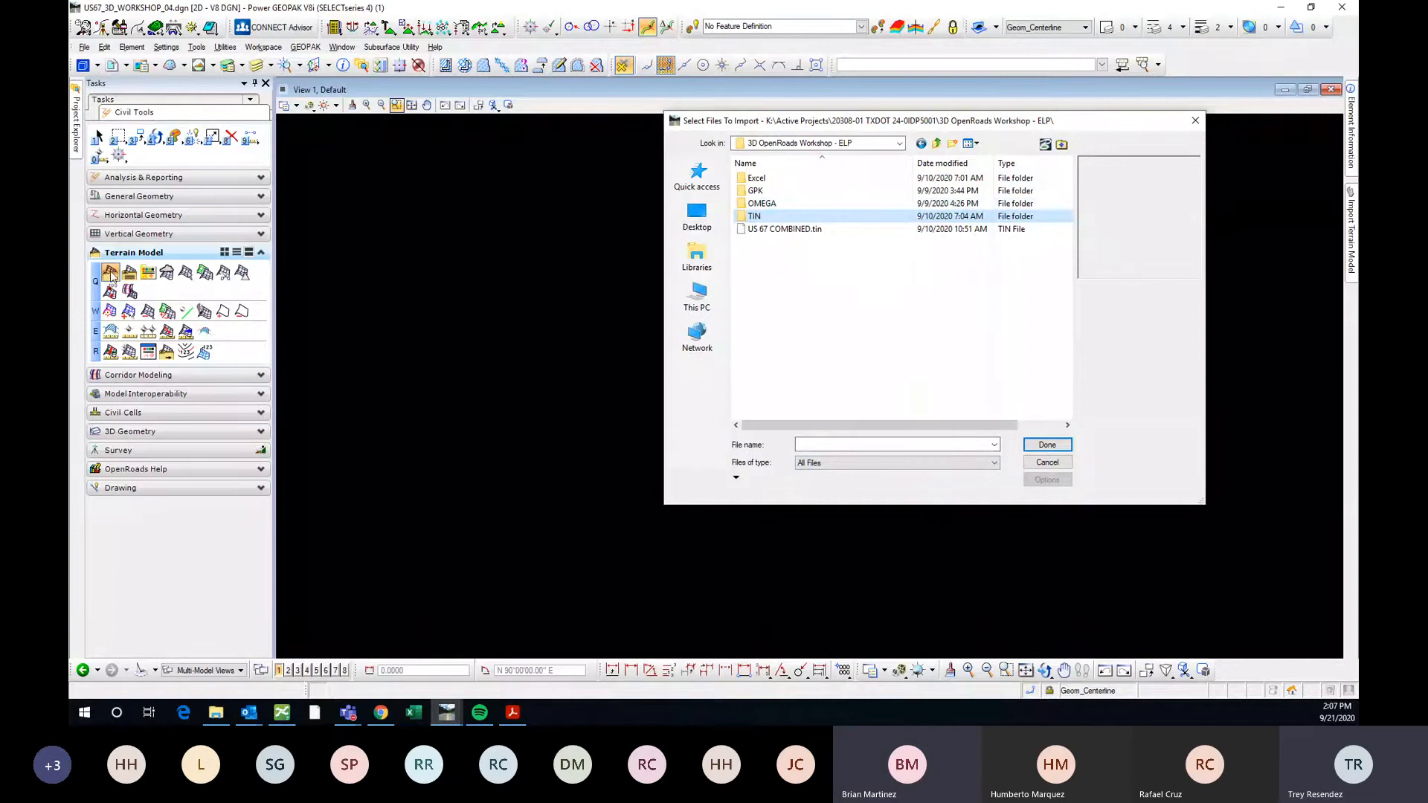
drag(893, 125, 848, 136)
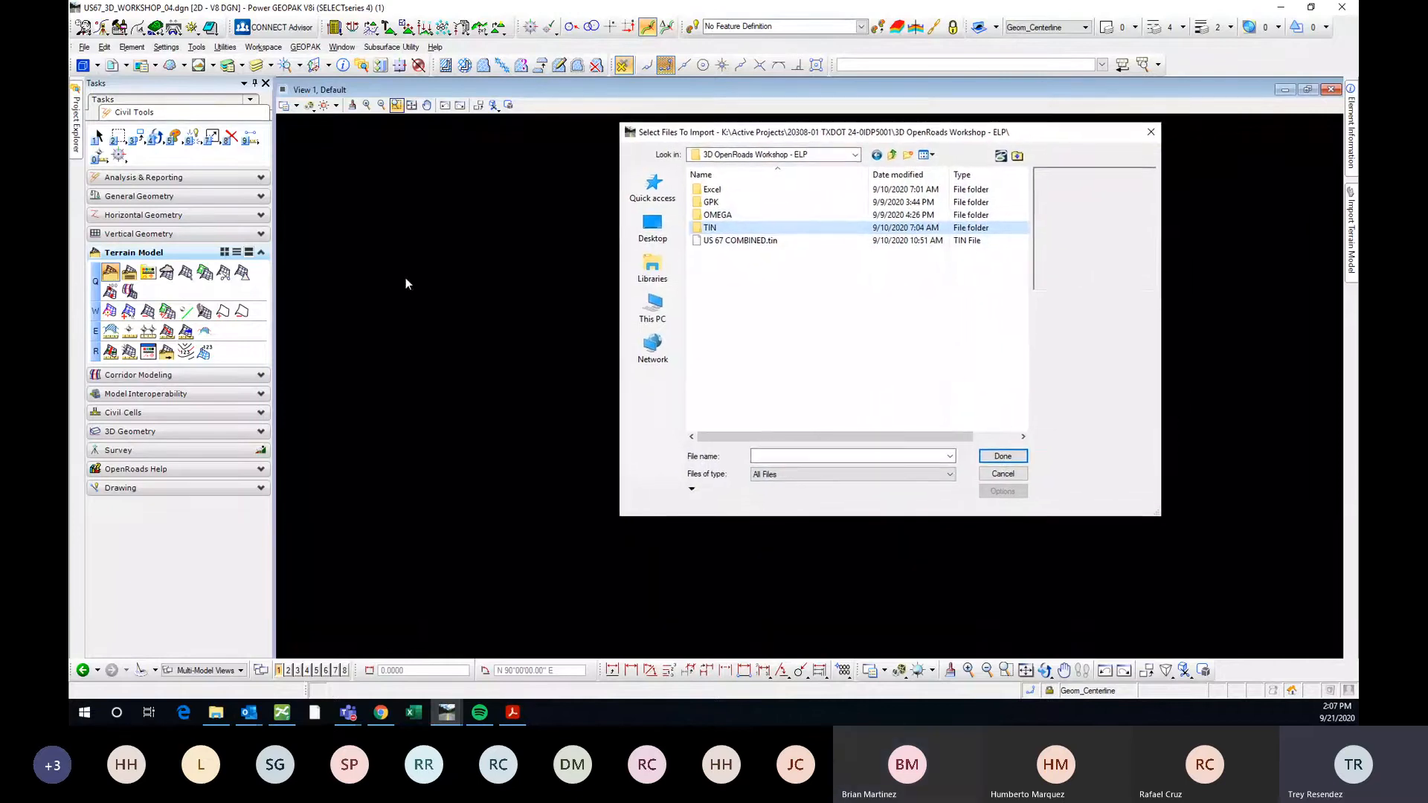
double_click(757, 231)
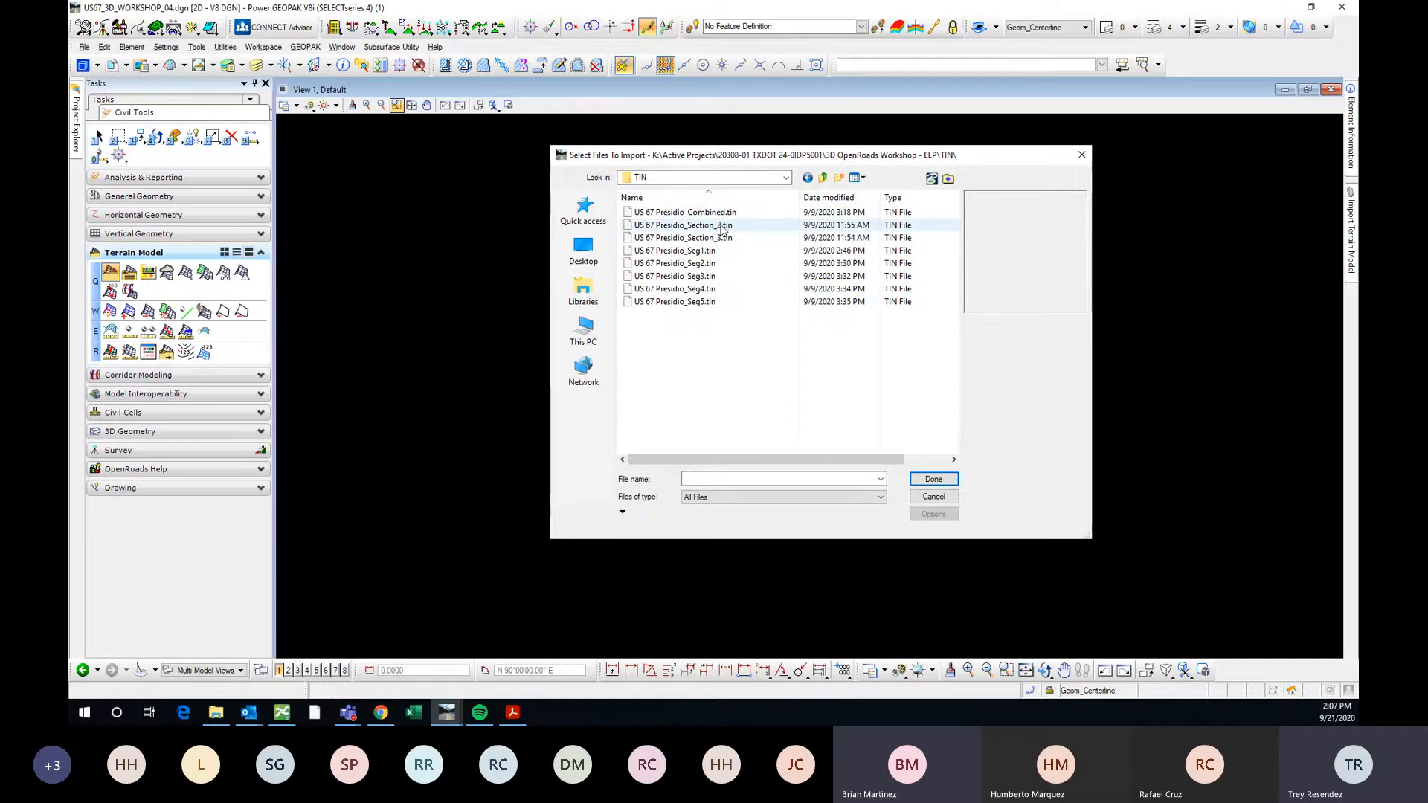
click(721, 227)
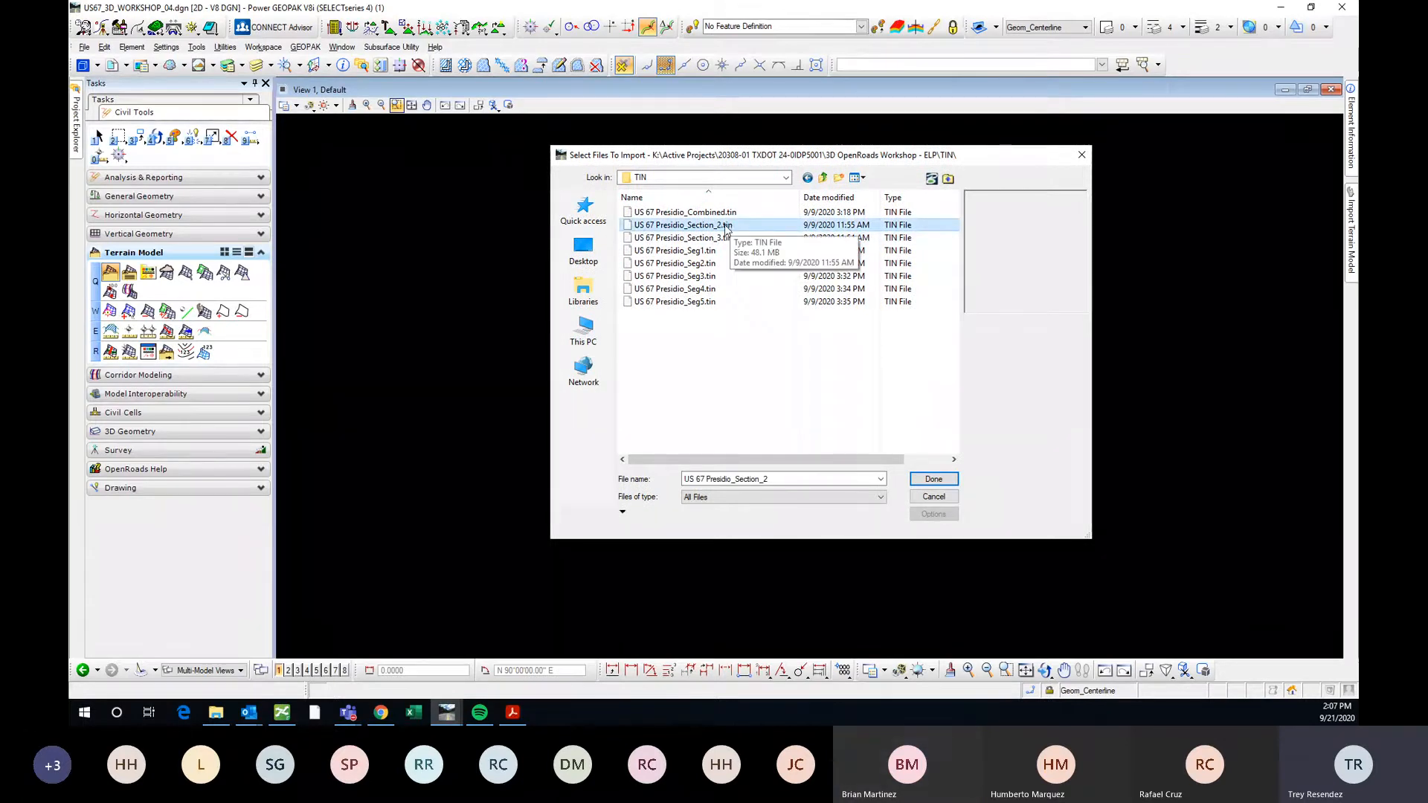
double_click(726, 225)
mouse_move(714, 183)
mouse_down()
mouse_move(728, 159)
mouse_move(740, 171)
mouse_up()
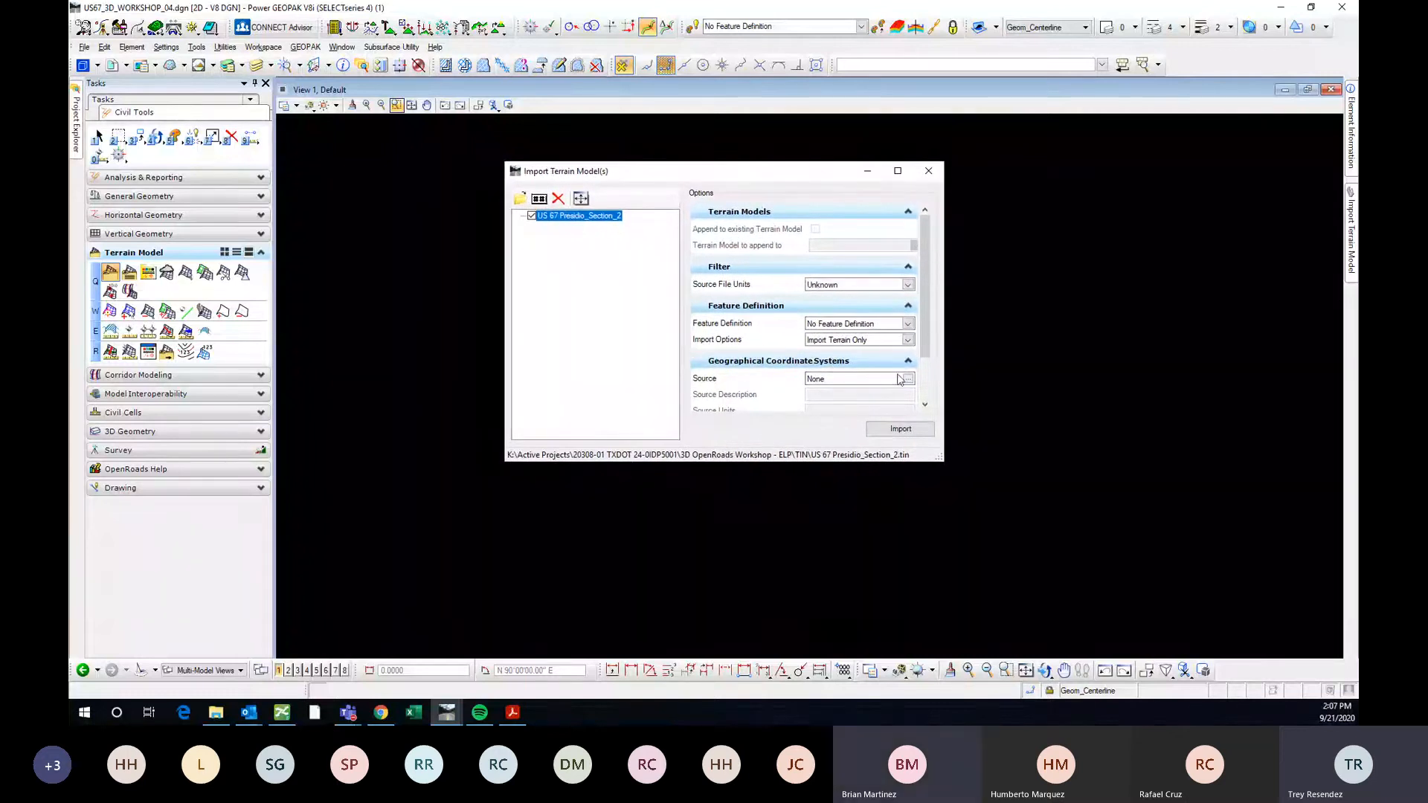
Set the imported terrain's feature definition to Existing_Contours from the Terrain Display group.
click(909, 324)
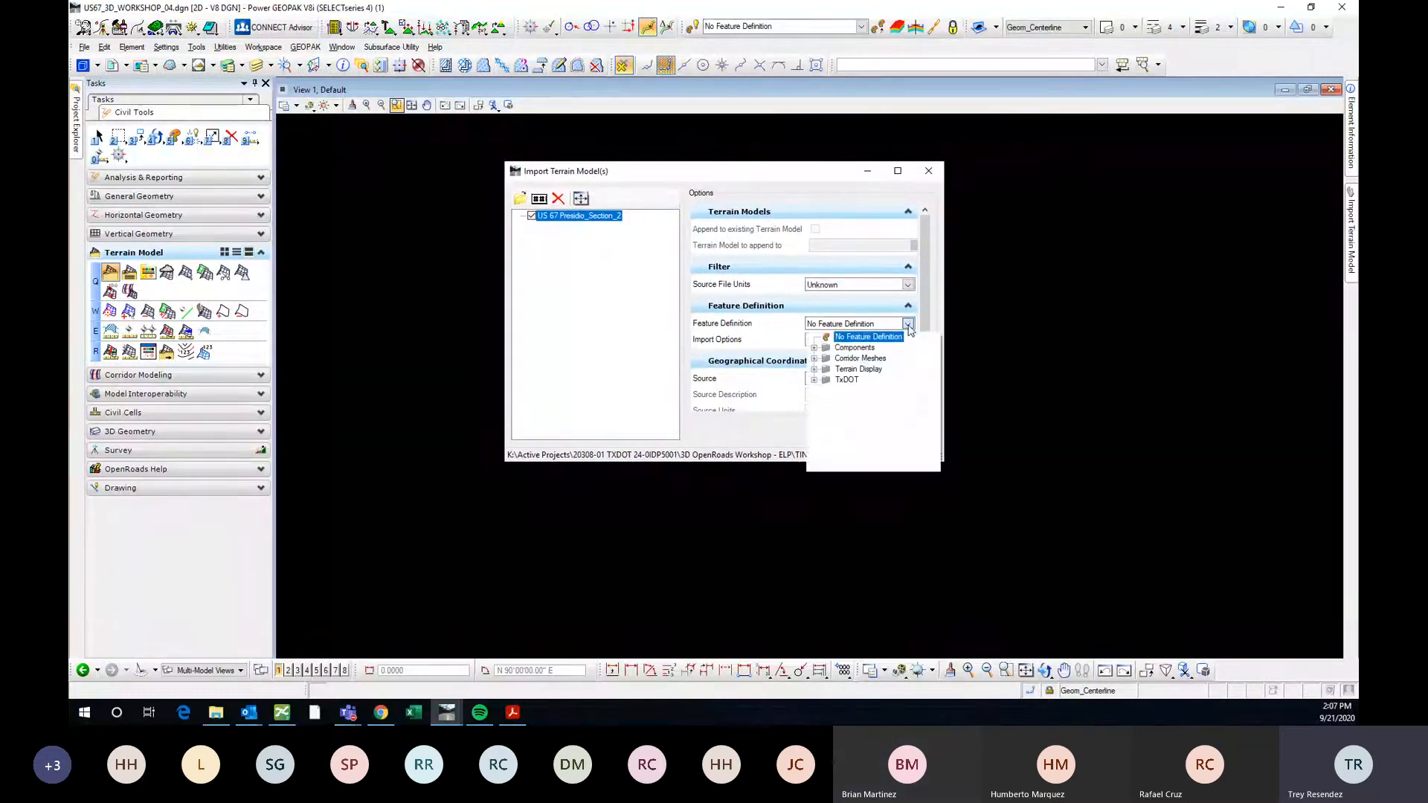
click(843, 337)
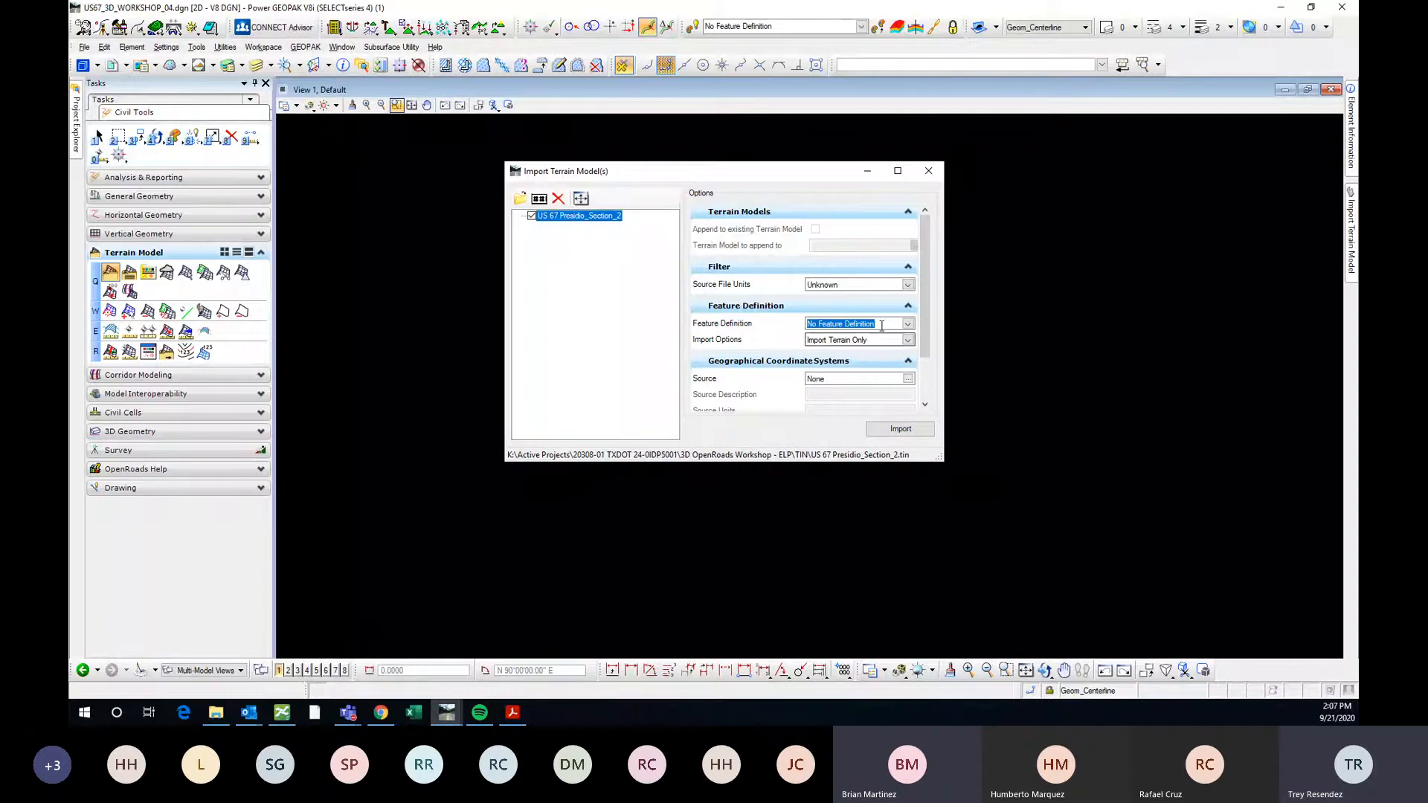
click(854, 325)
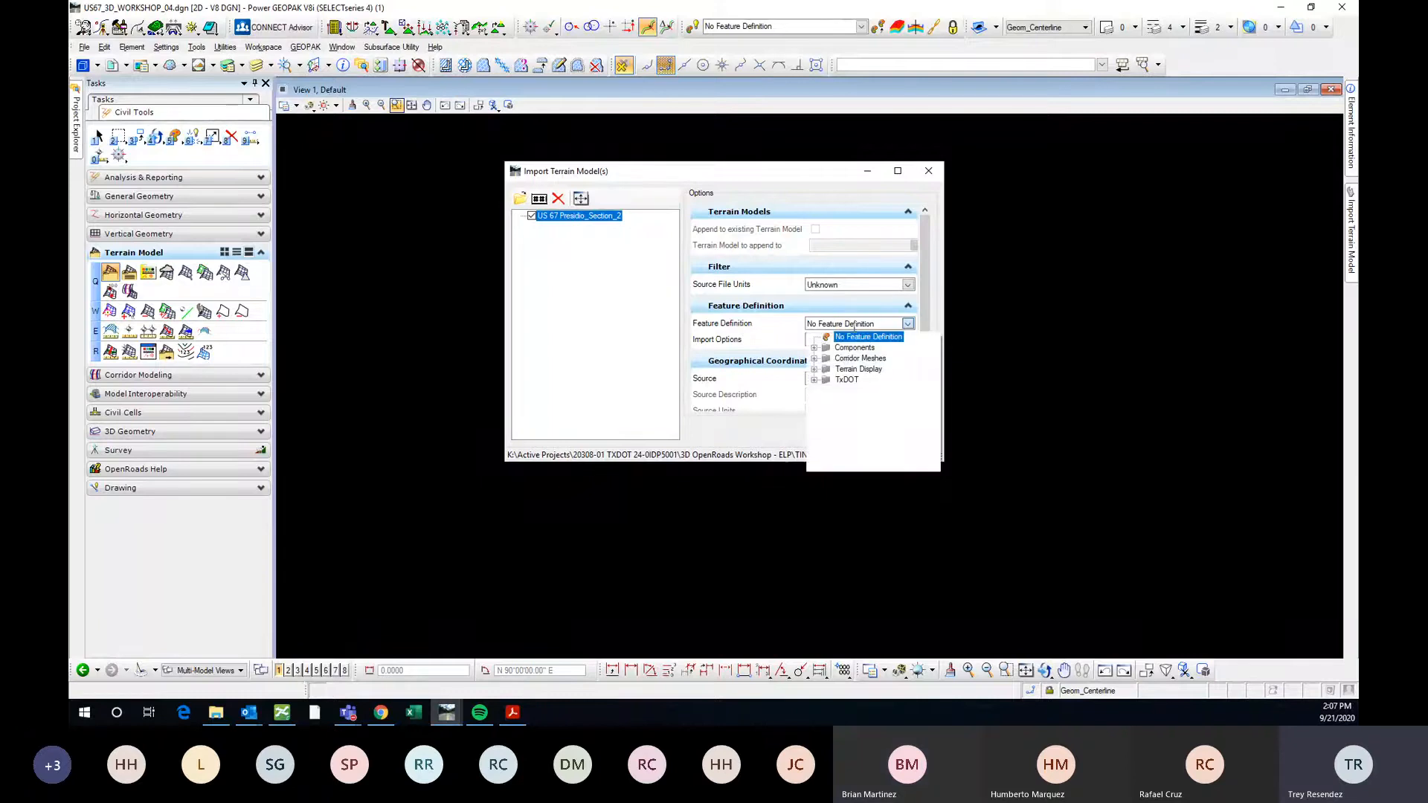
click(814, 369)
scroll(878, 395, down, 2)
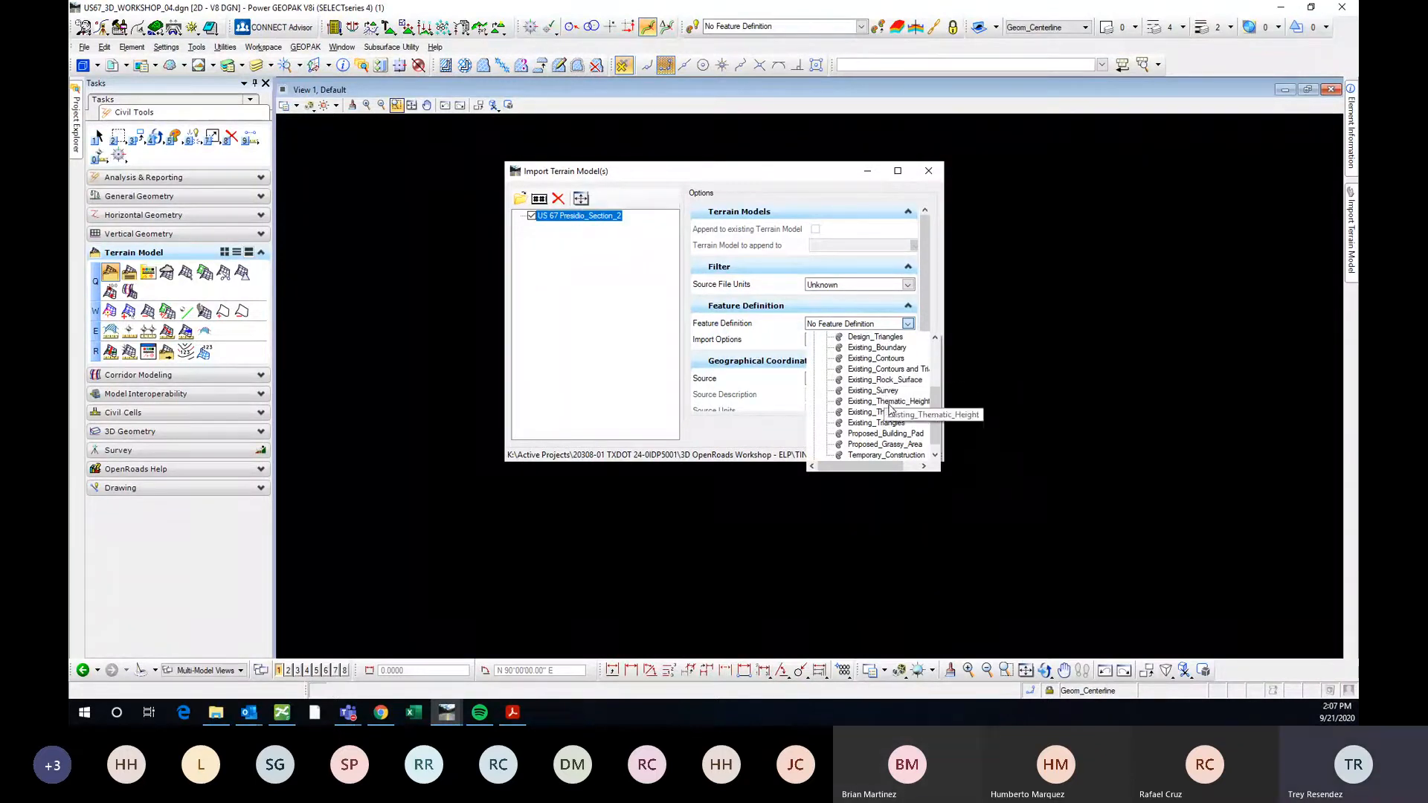
scroll(896, 401, up, 1)
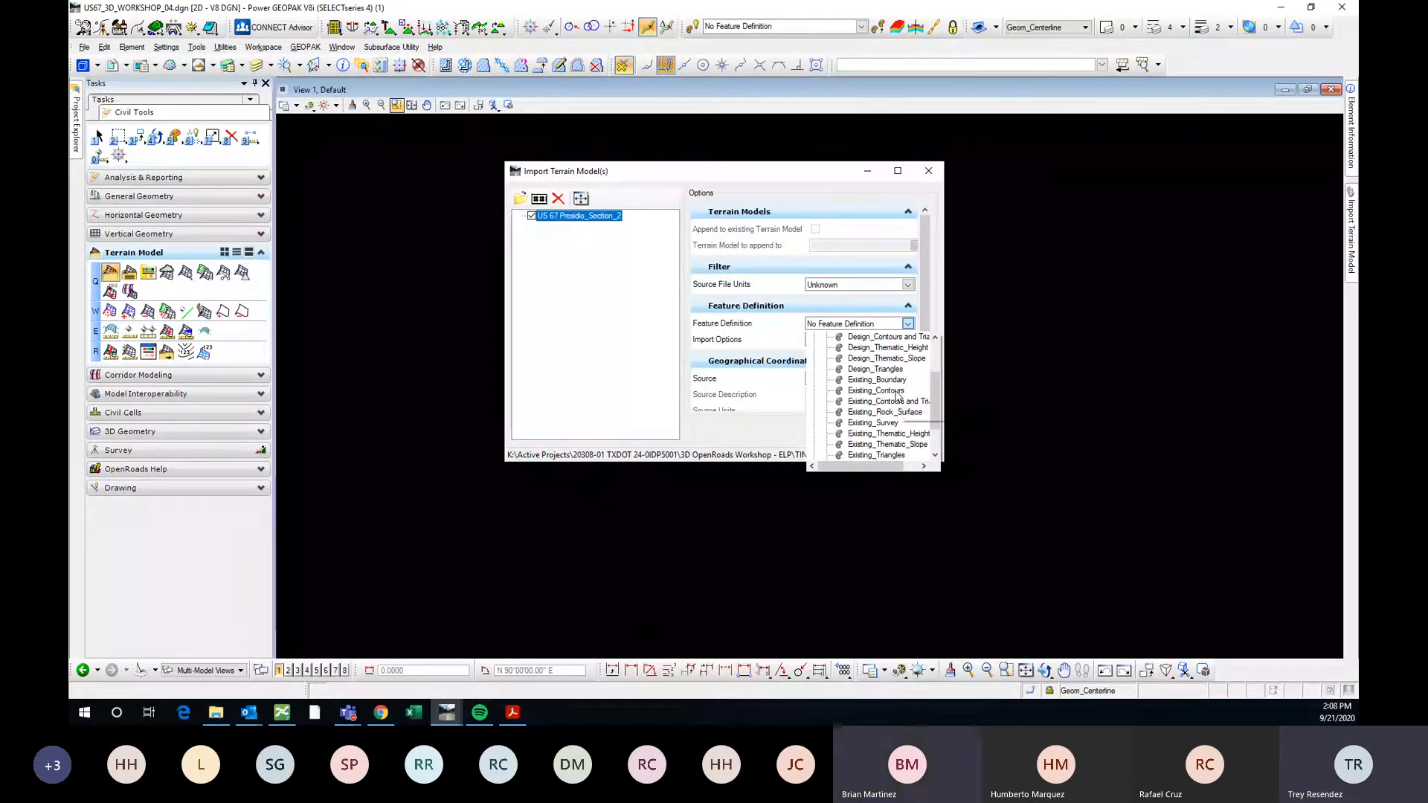
click(896, 393)
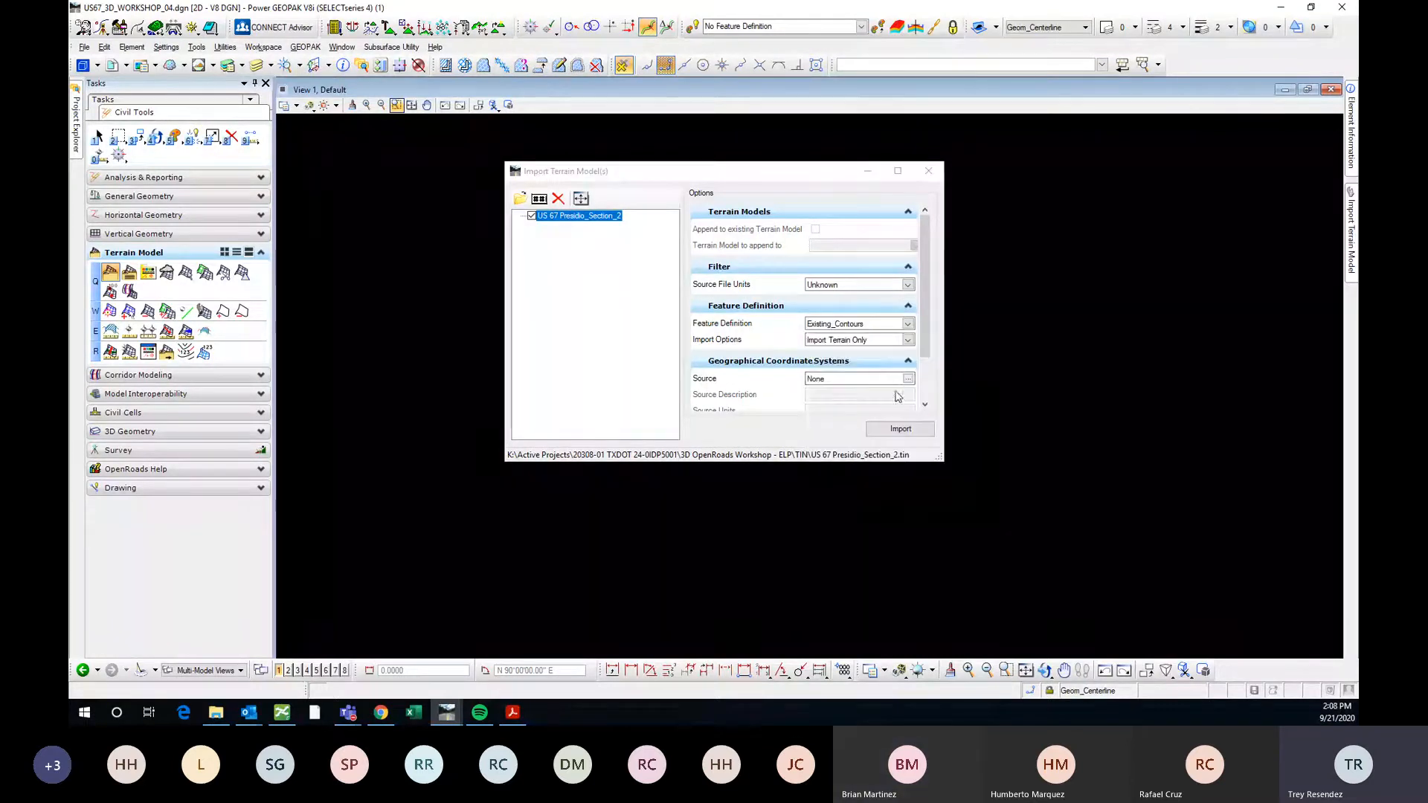
click(907, 323)
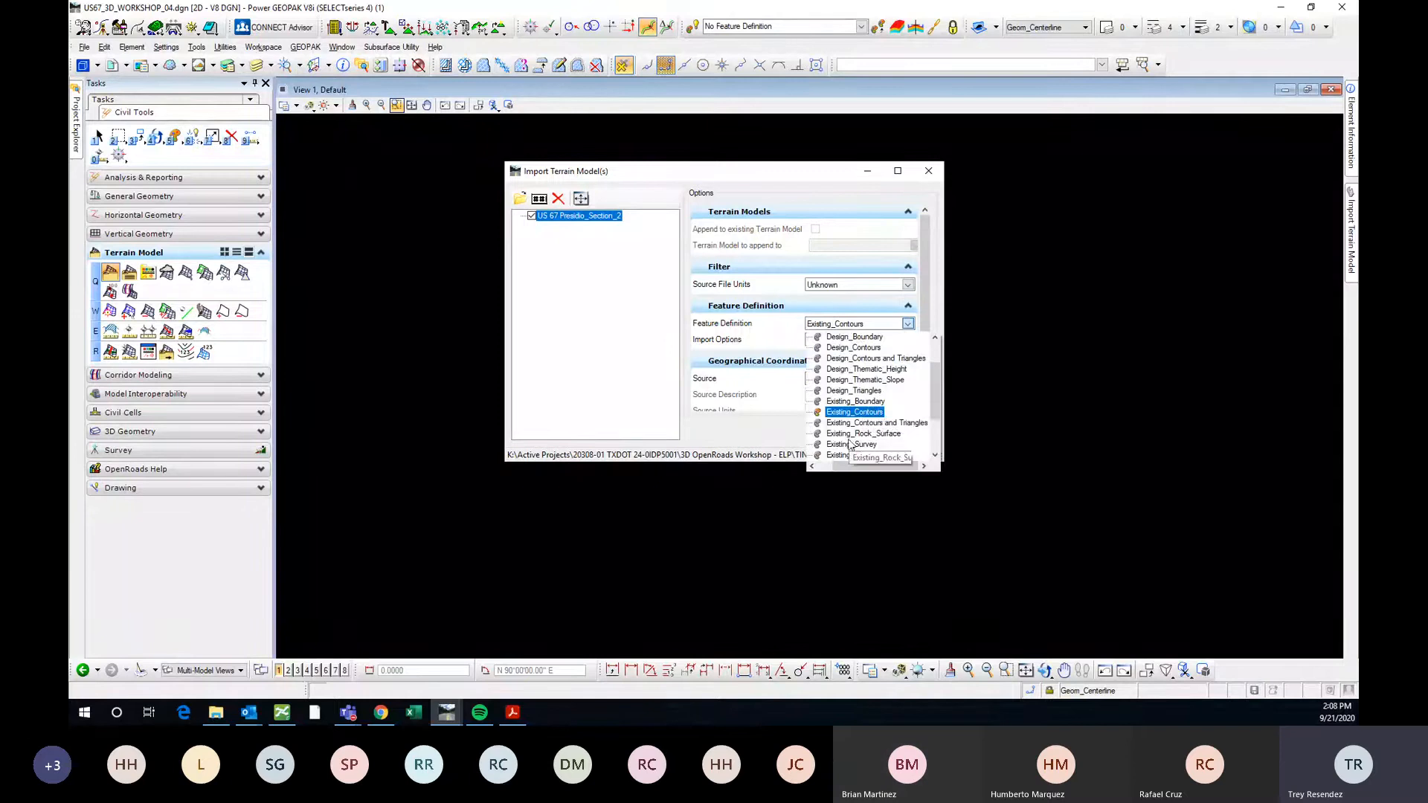
scroll(869, 405, down, 1)
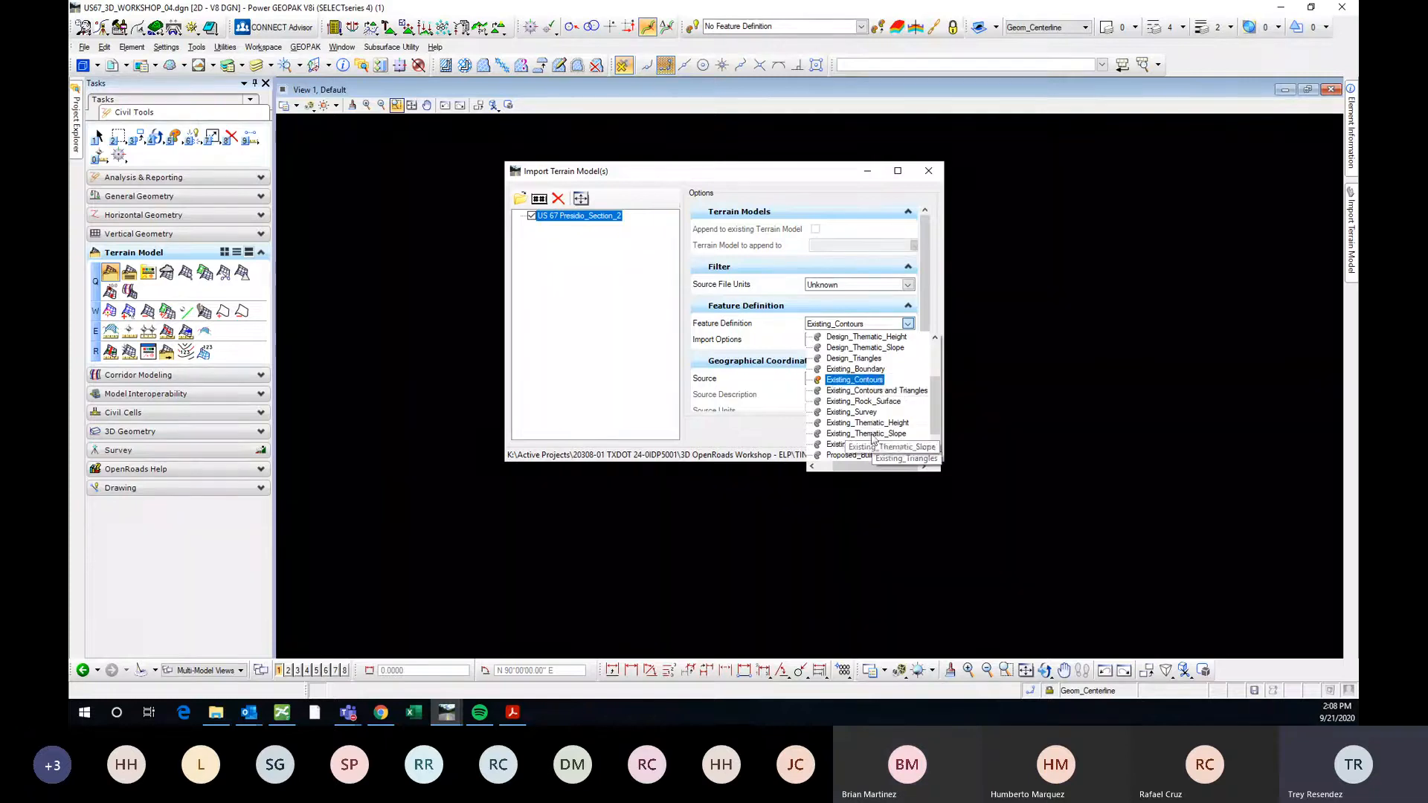
scroll(876, 404, up, 1)
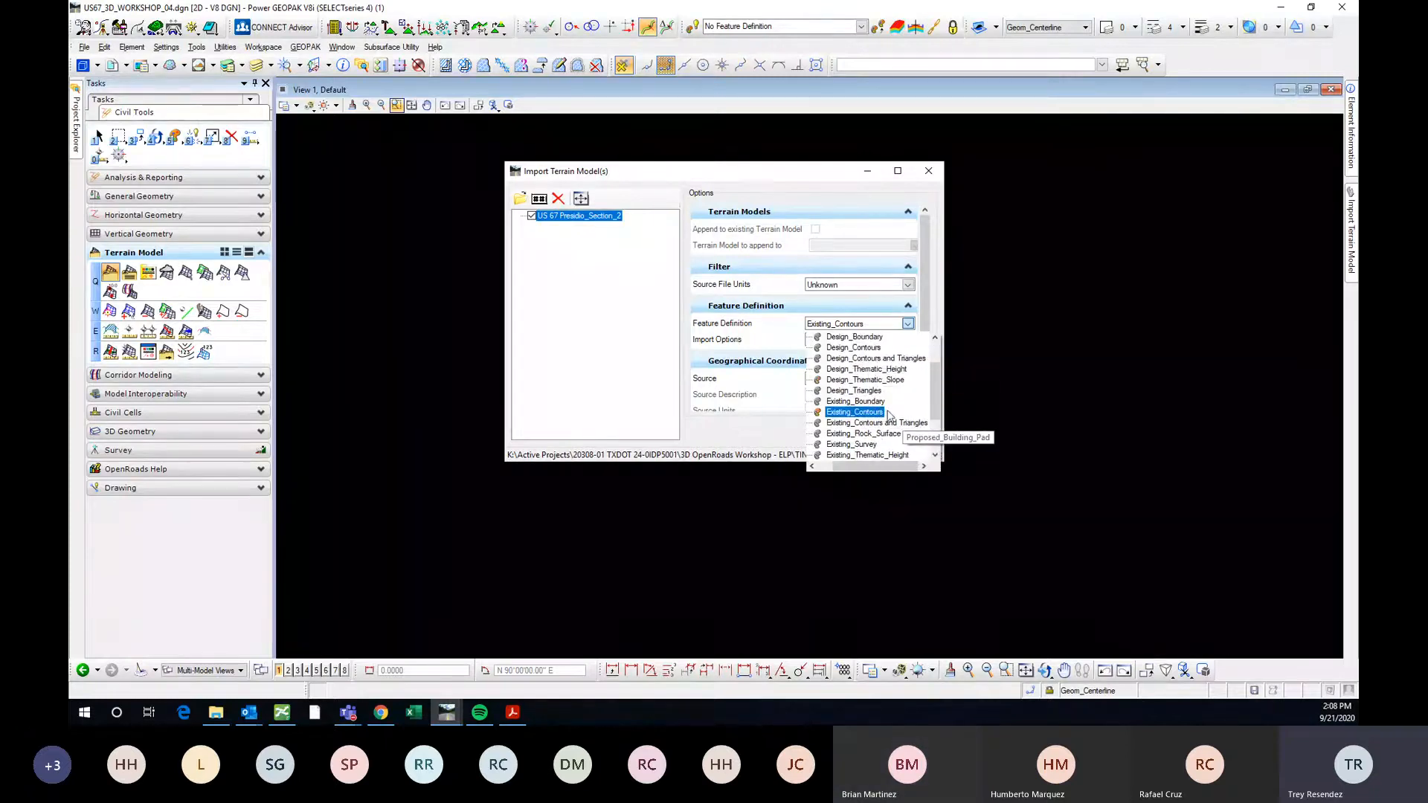
click(792, 339)
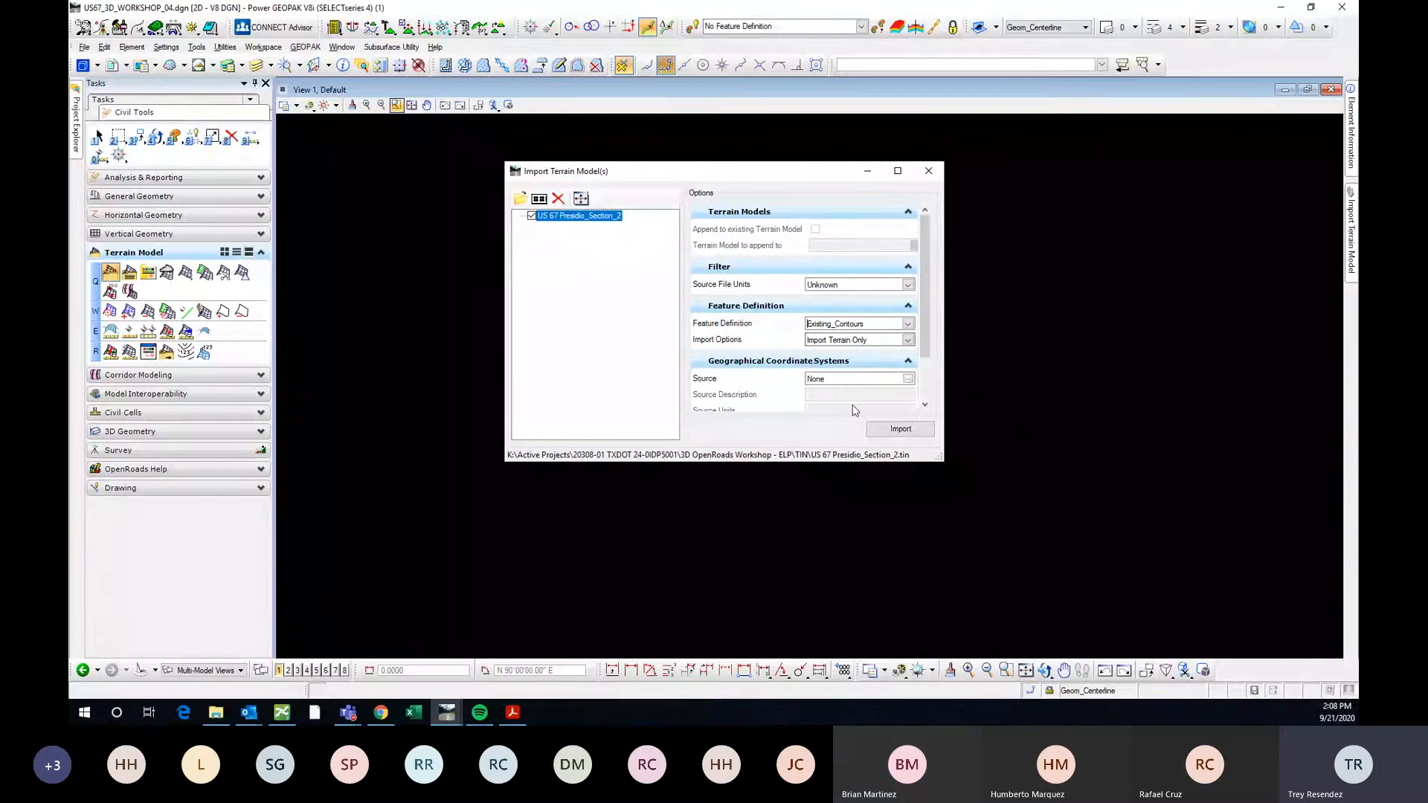
Import the US 67 Presidio_Section_2 terrain with the Import Terrain Only option and close the import dialog.
click(901, 430)
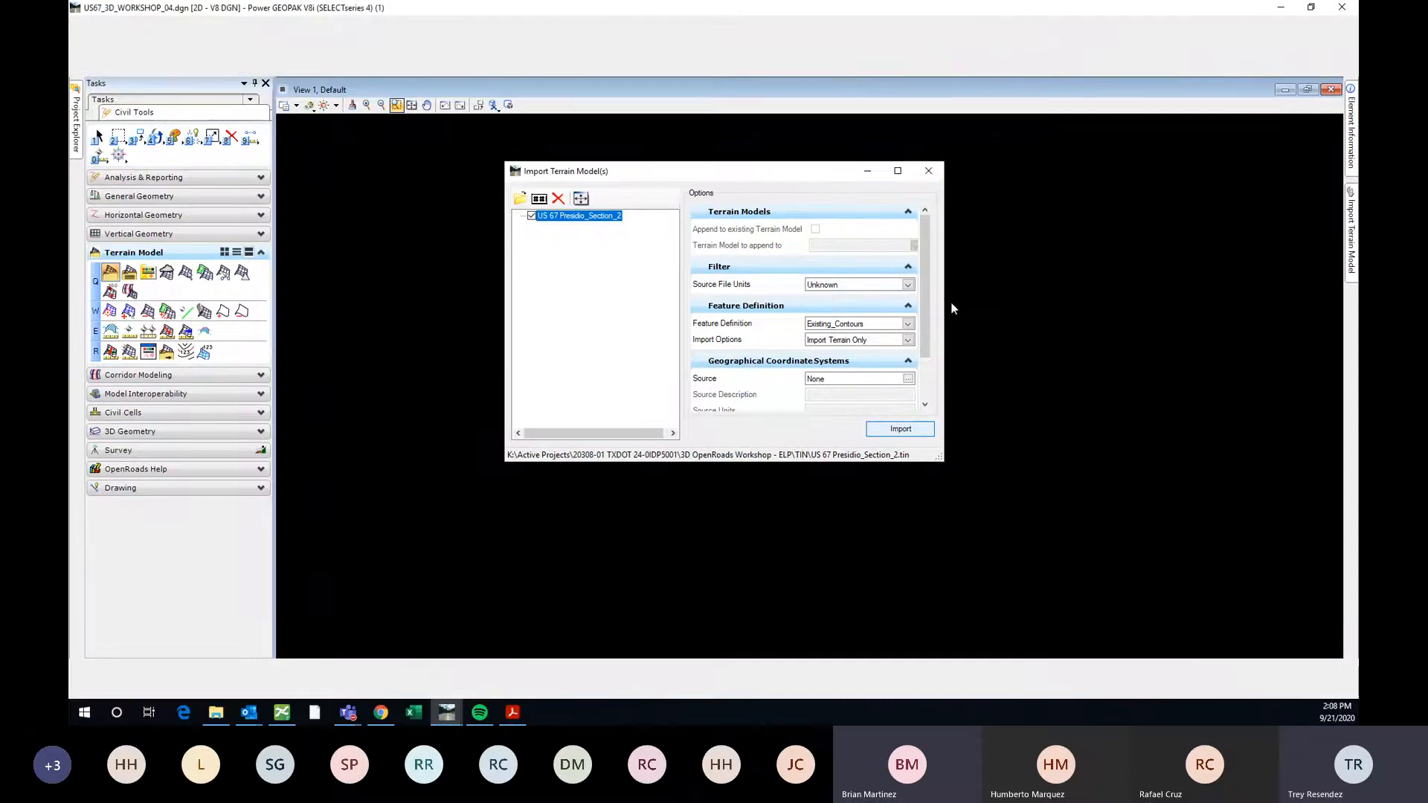
click(935, 180)
middle_click(710, 400)
middle_click(711, 399)
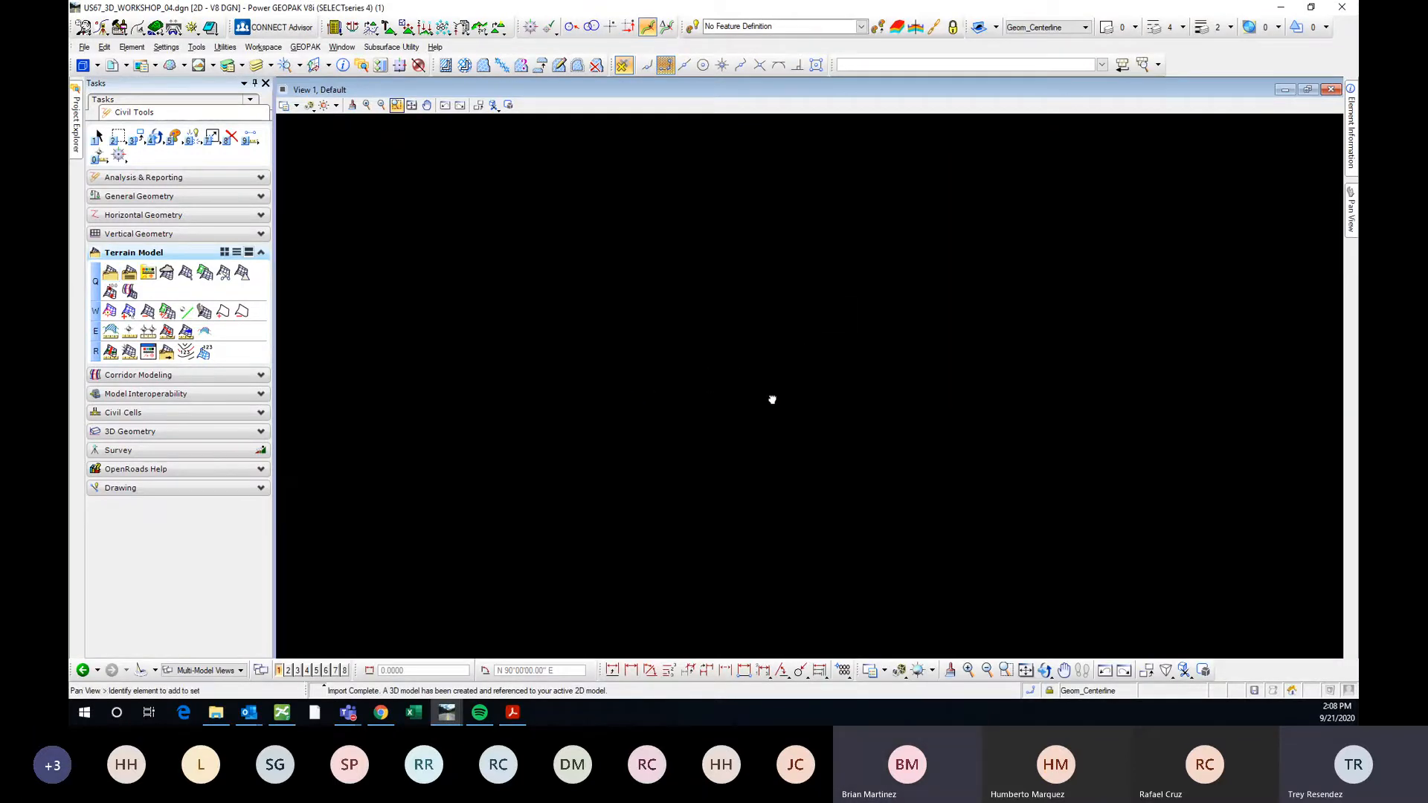
Examine the contours along the full length of the imported road corridor terrain.
scroll(784, 399, down, 1)
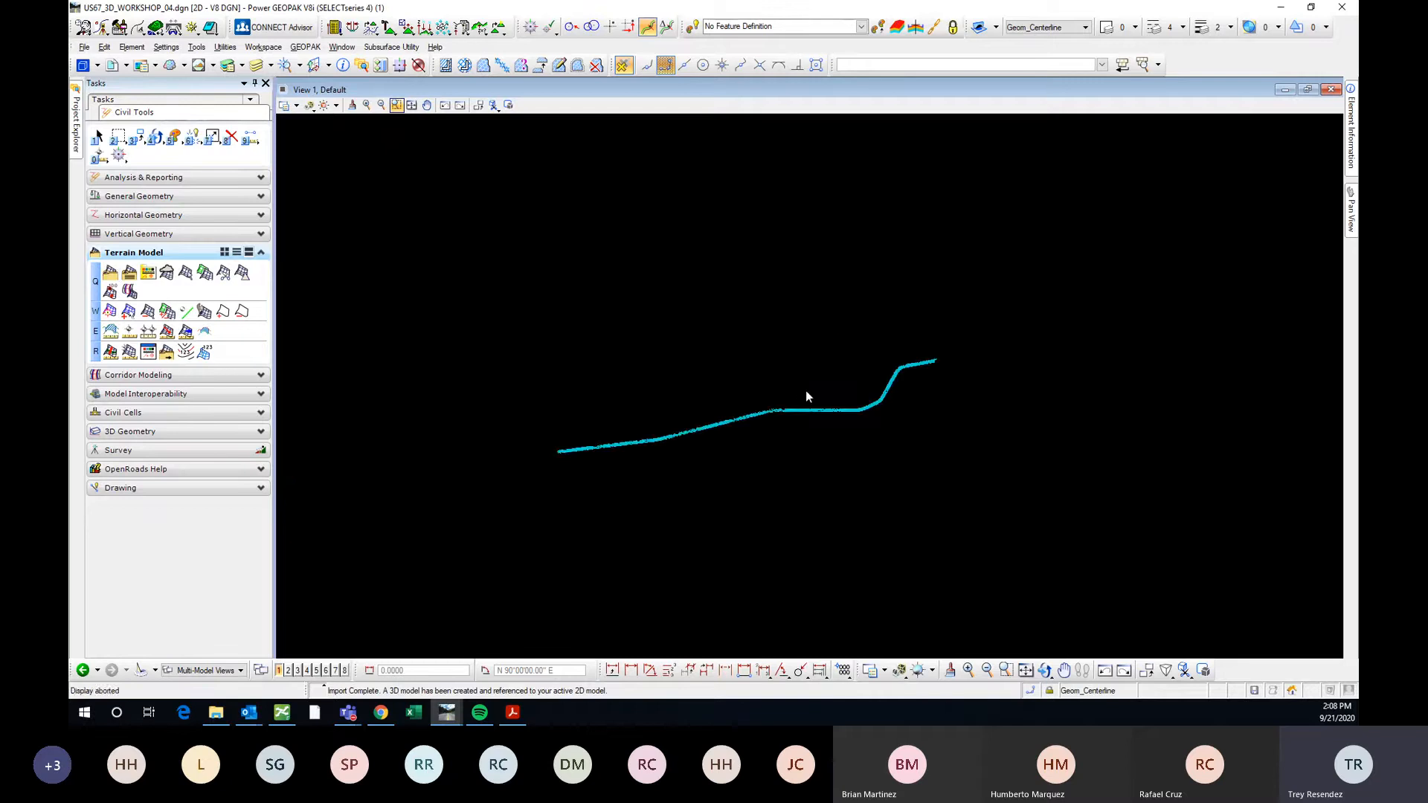
middle_click(805, 395)
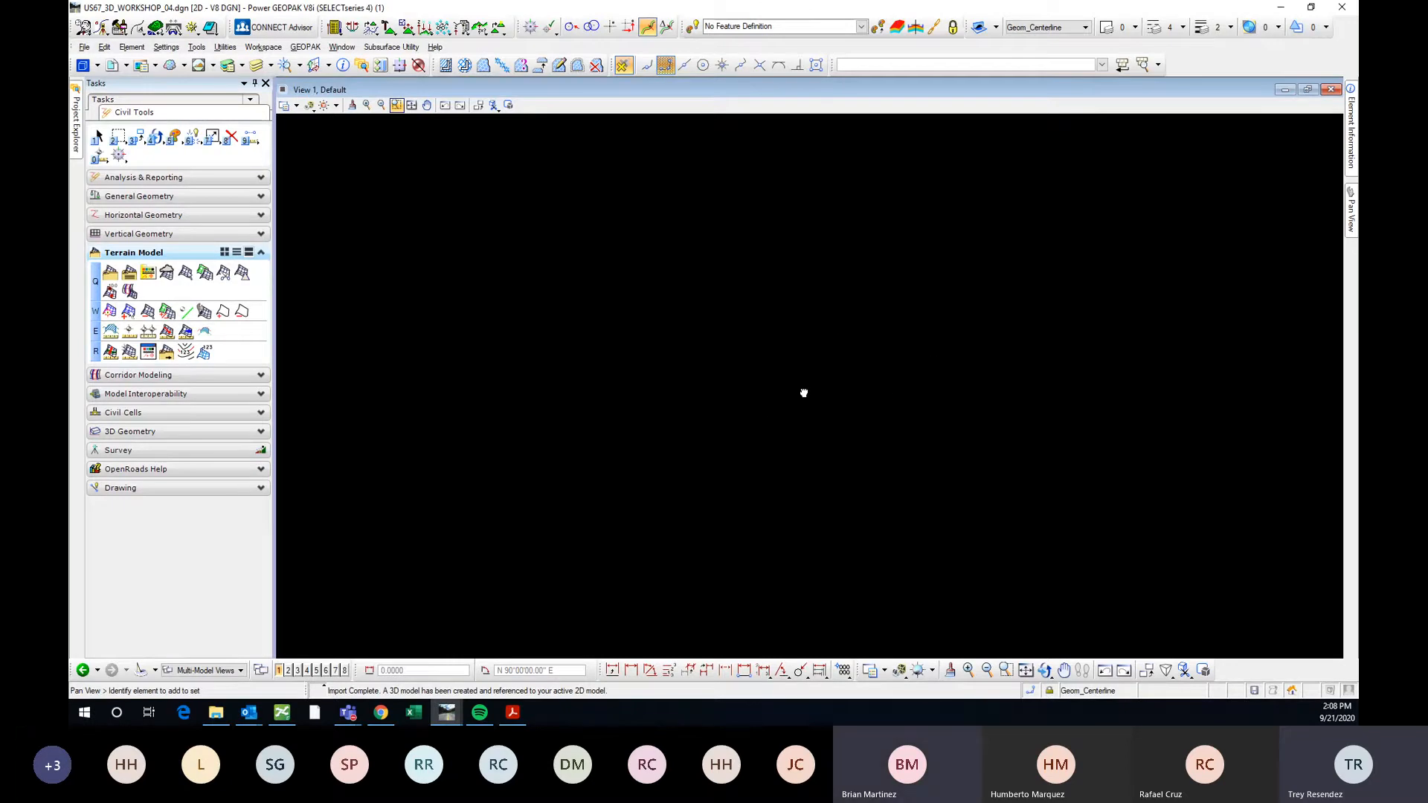
middle_click(804, 393)
scroll(982, 341, up, 1)
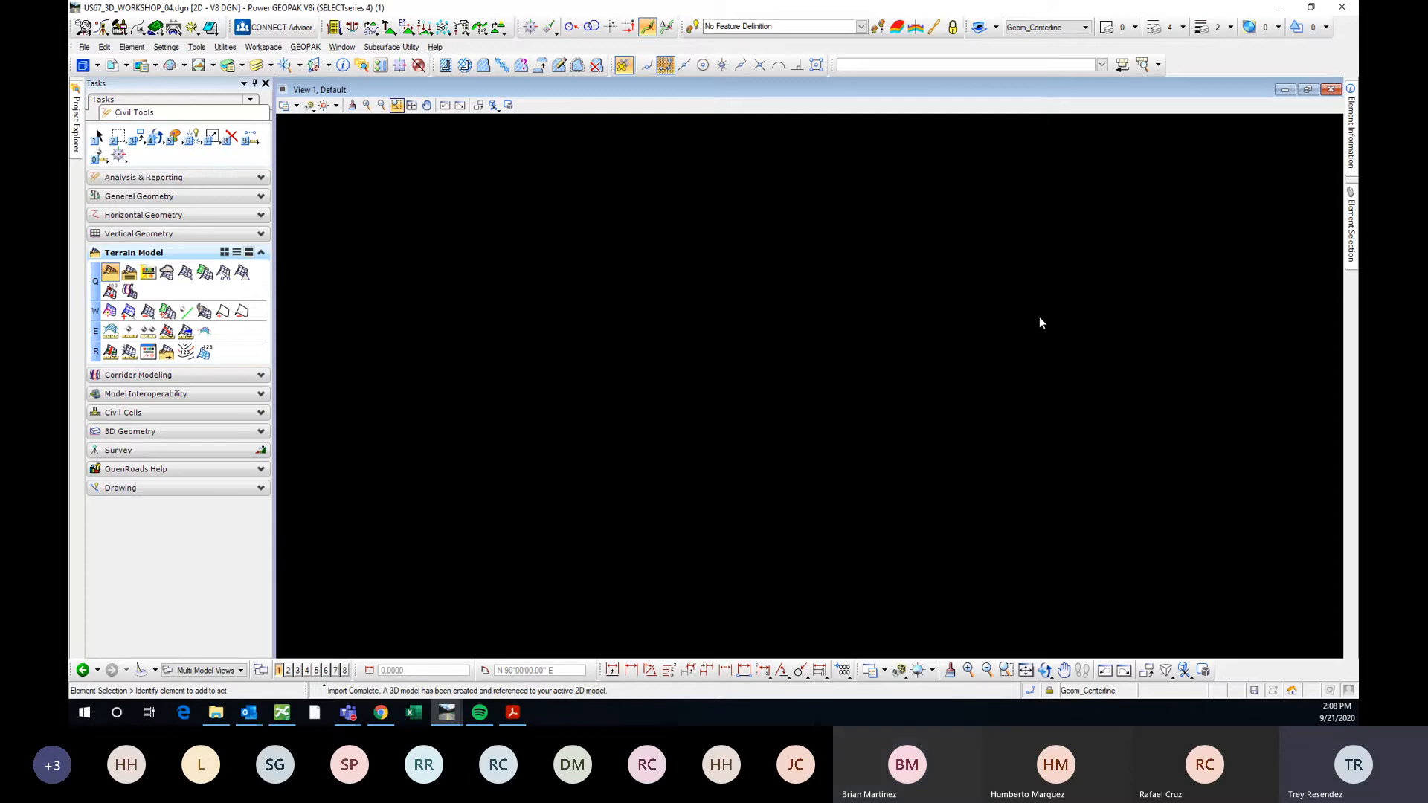
scroll(1113, 257, up, 2)
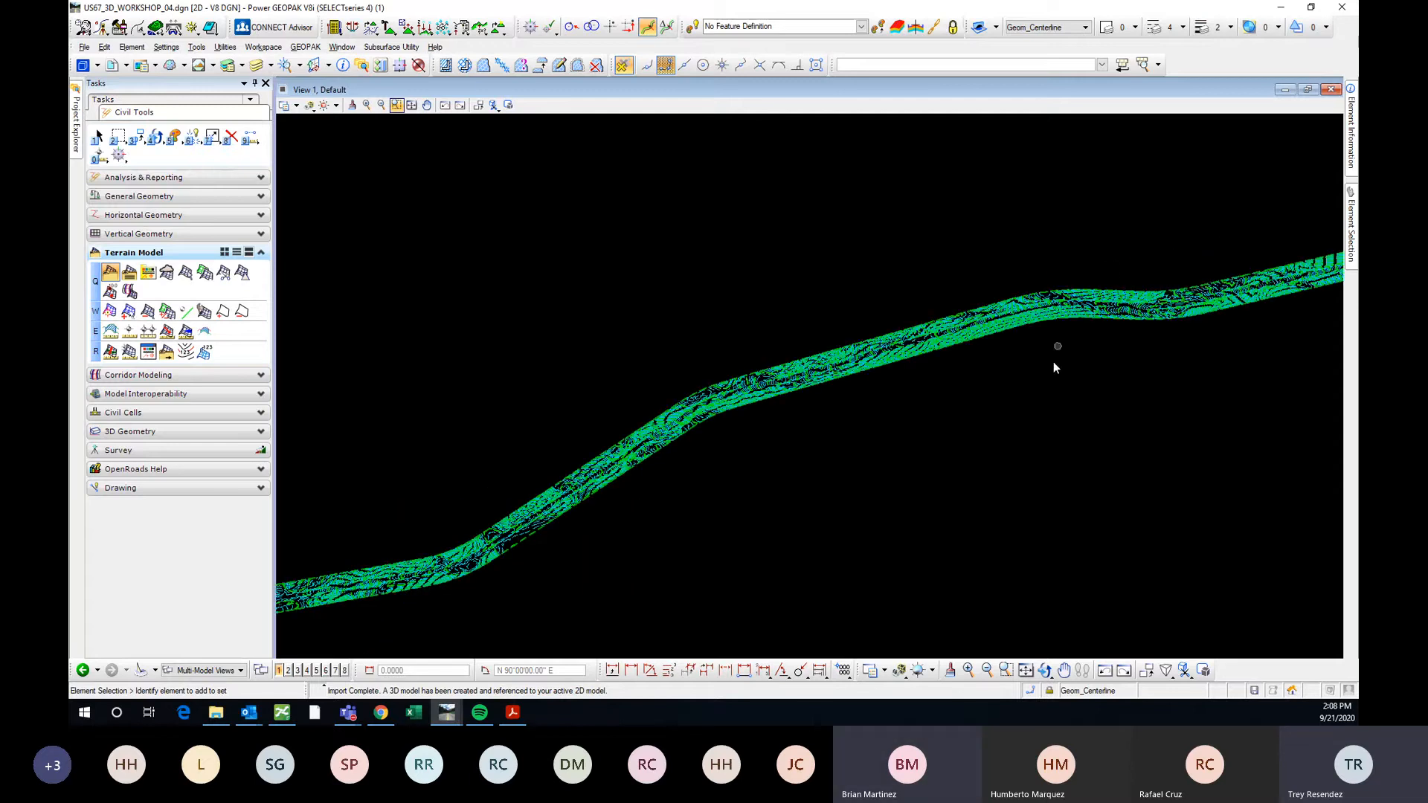
middle_drag(990, 407, 793, 446)
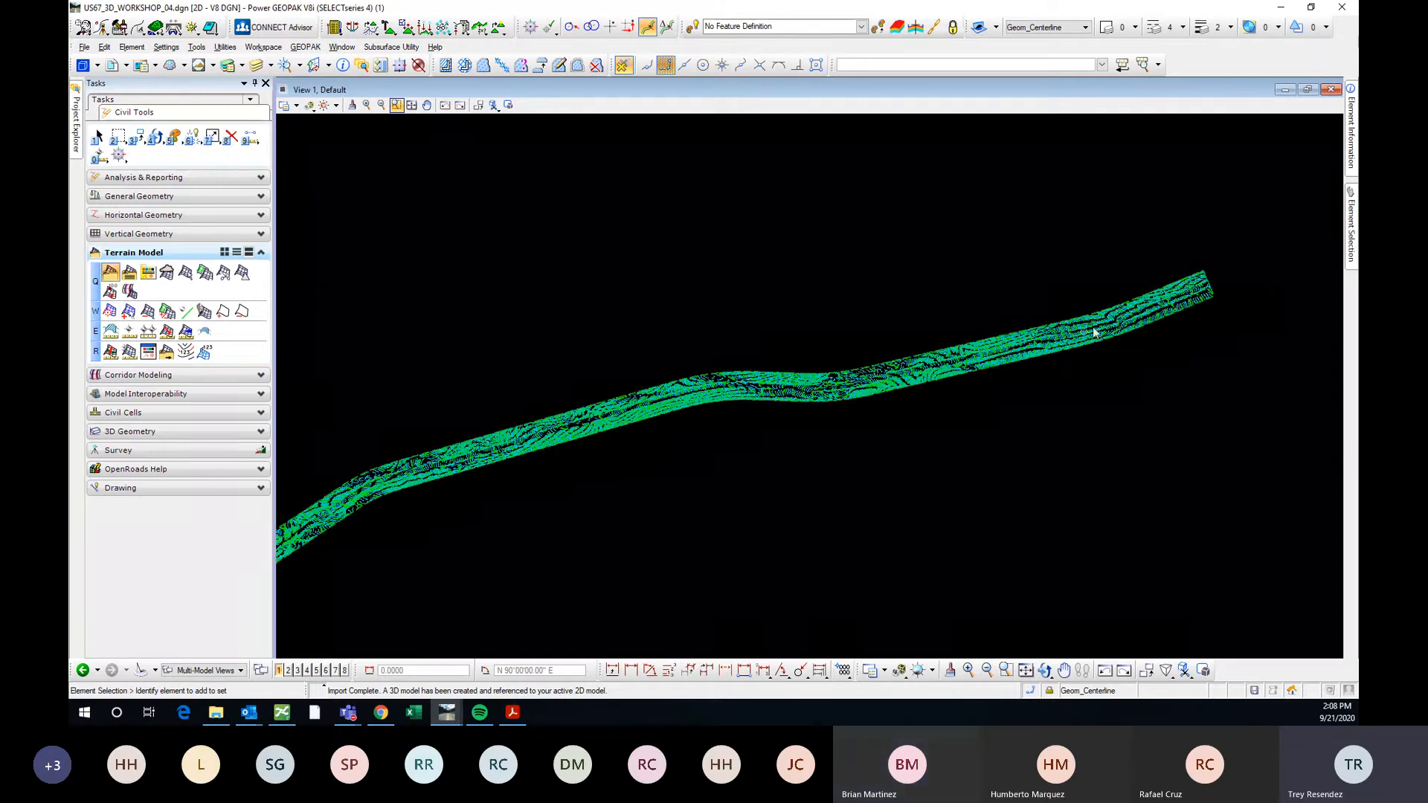
scroll(1095, 325, down, 2)
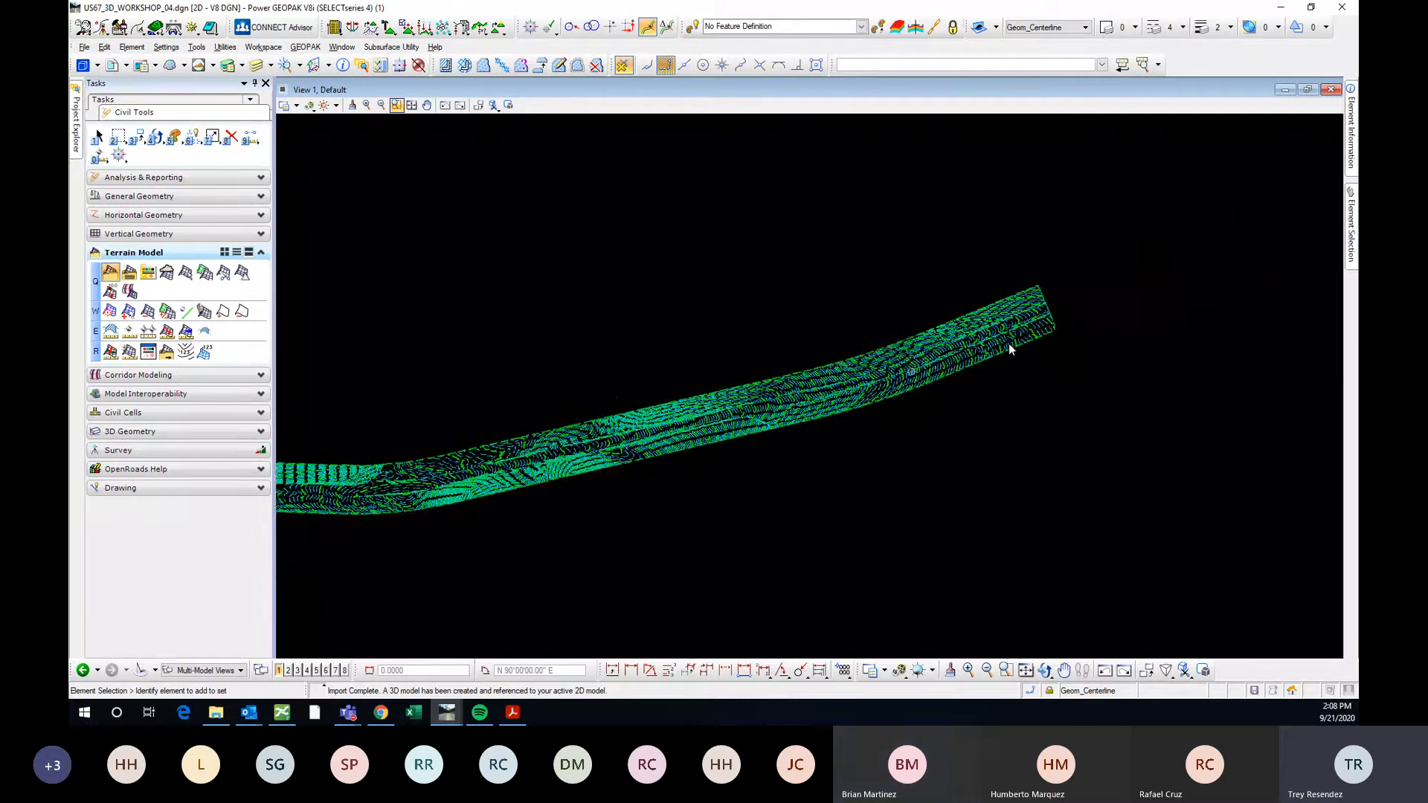
middle_drag(477, 531, 833, 376)
scroll(833, 372, up, 2)
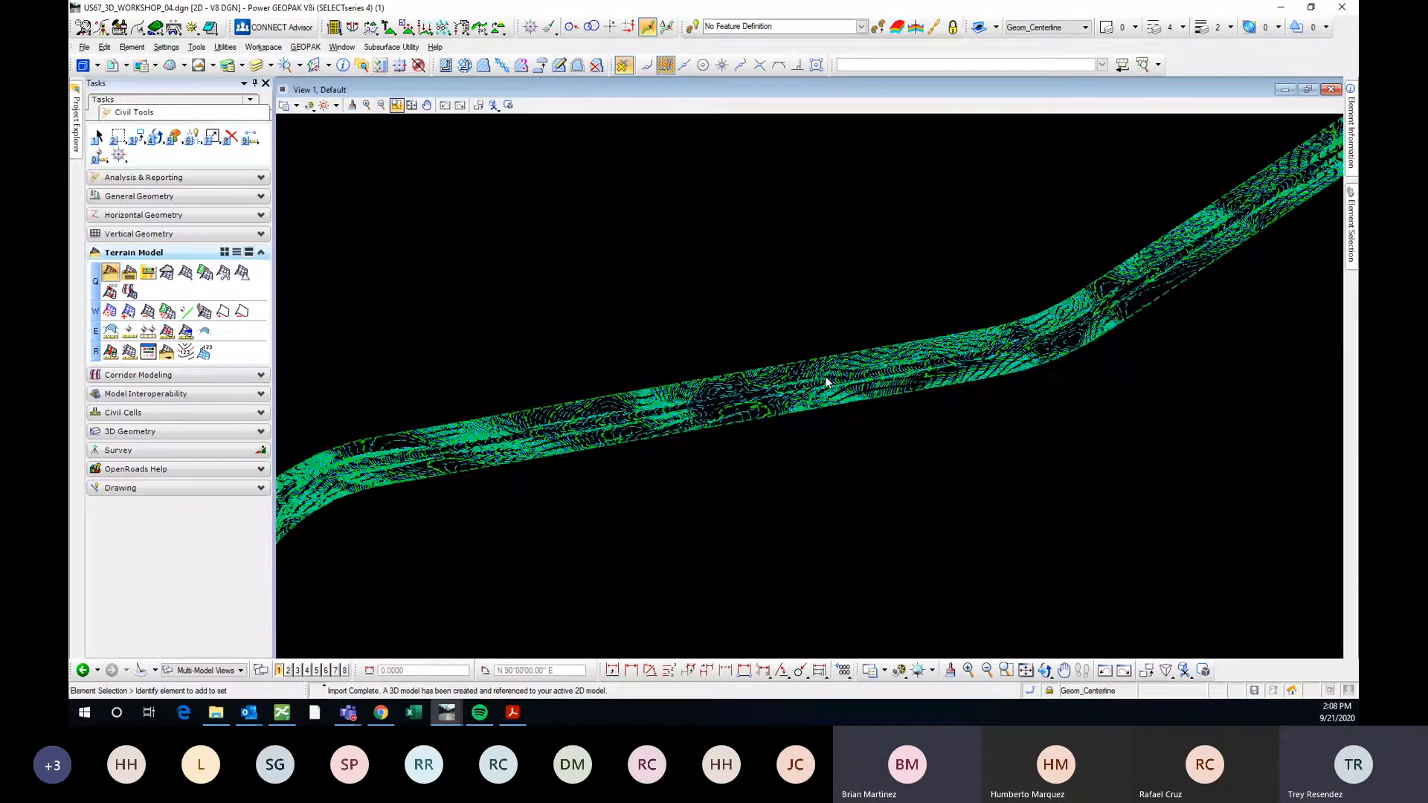
scroll(826, 383, up, 1)
scroll(898, 399, down, 2)
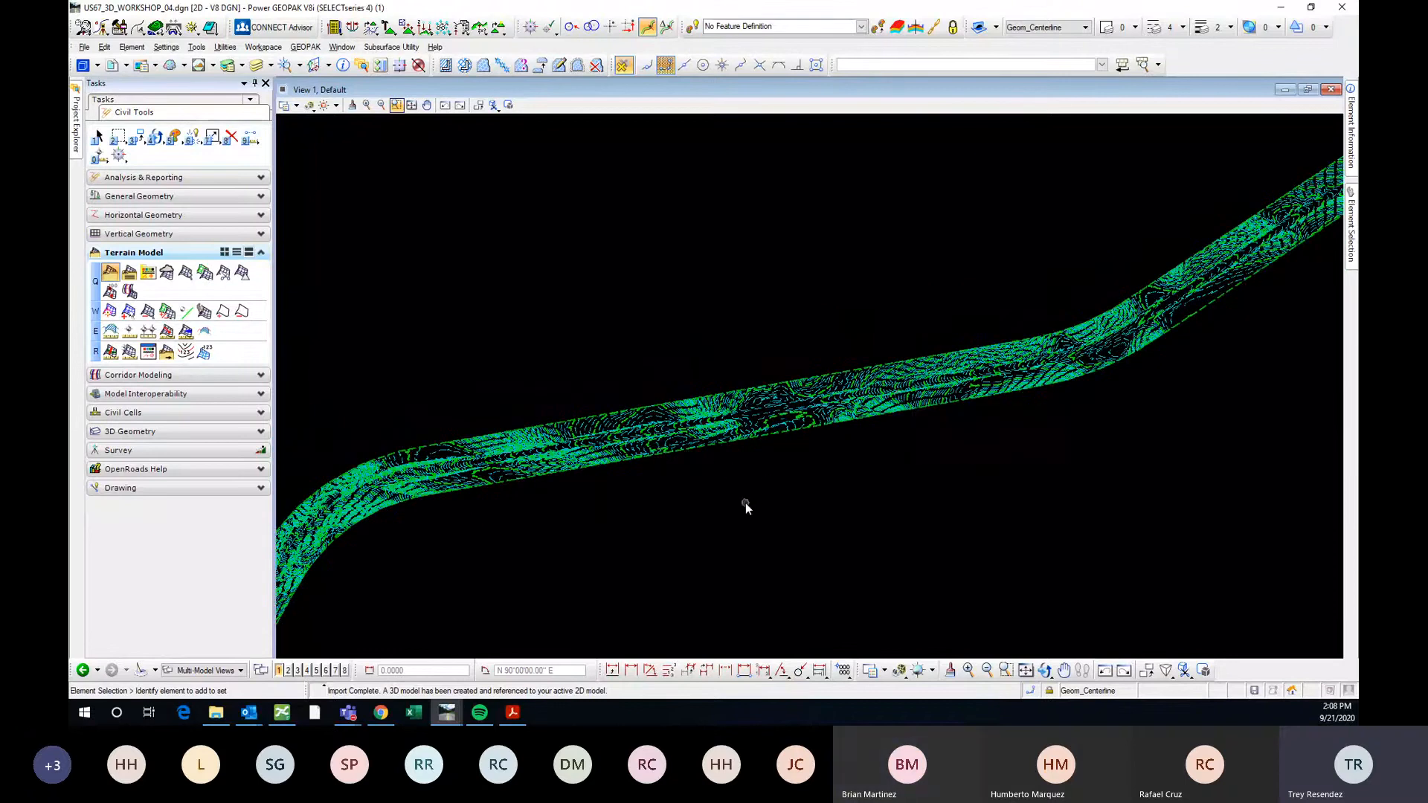
scroll(814, 411, down, 3)
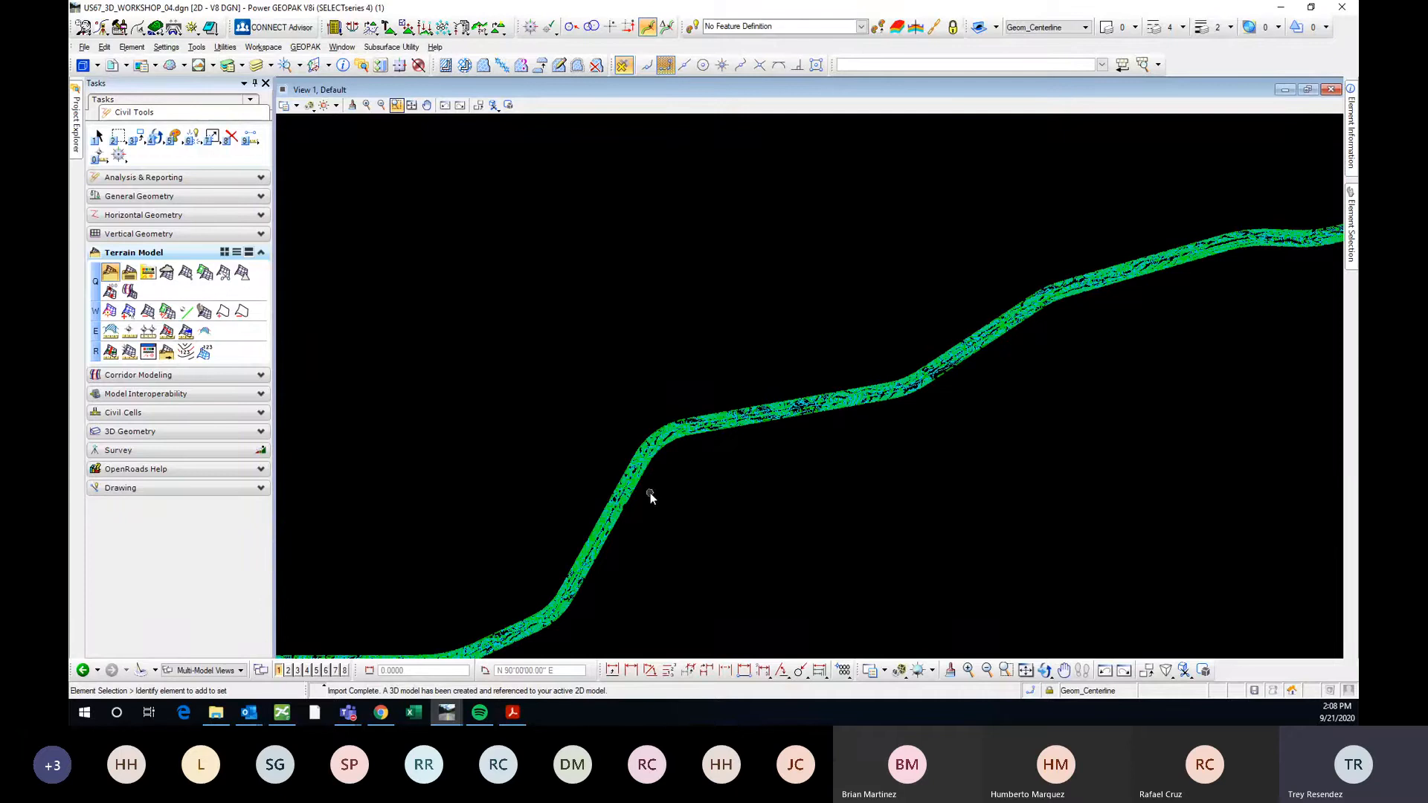
Start a complex terrain model and add US 67 Presidio_Section_2 to it with the Append action.
click(206, 277)
drag(1127, 156, 666, 173)
click(633, 217)
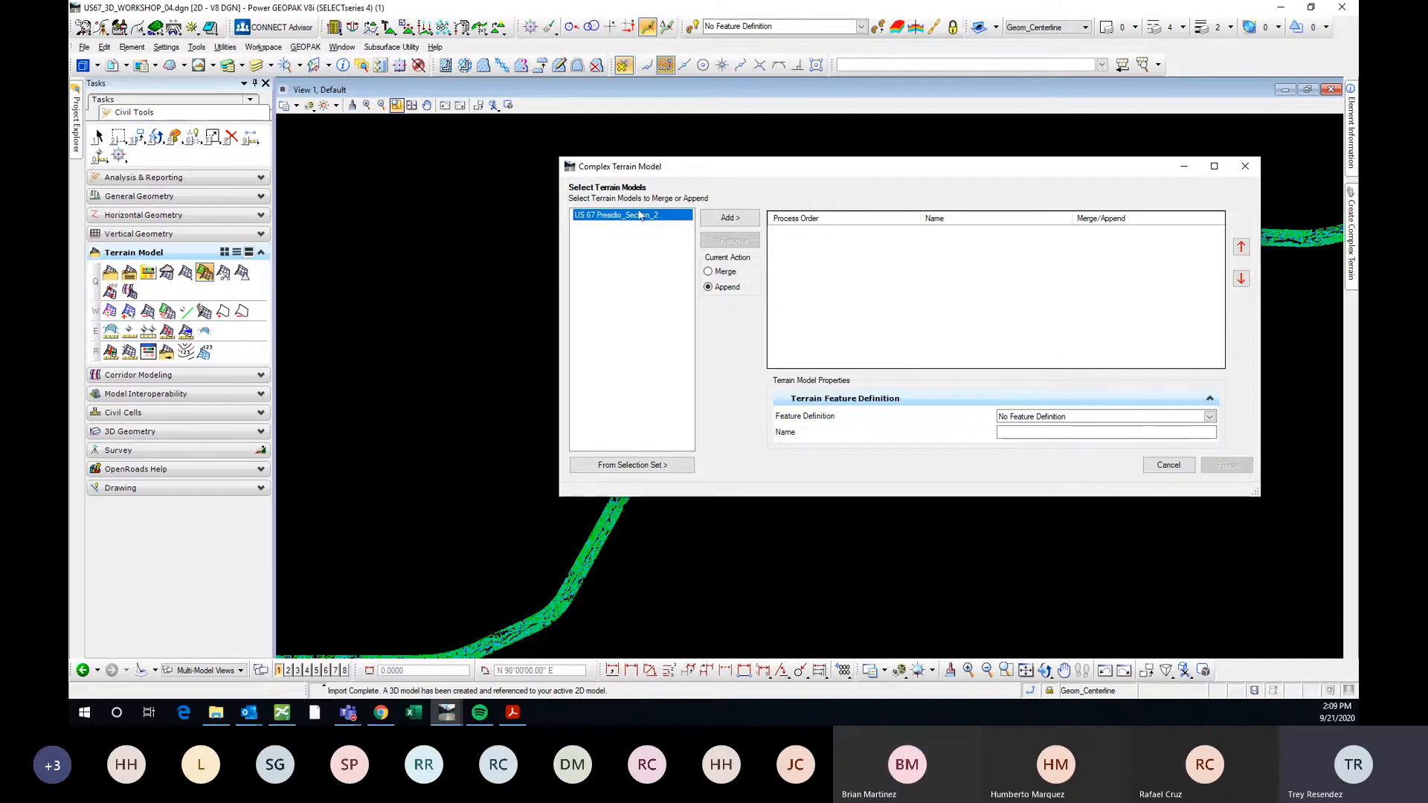
click(725, 218)
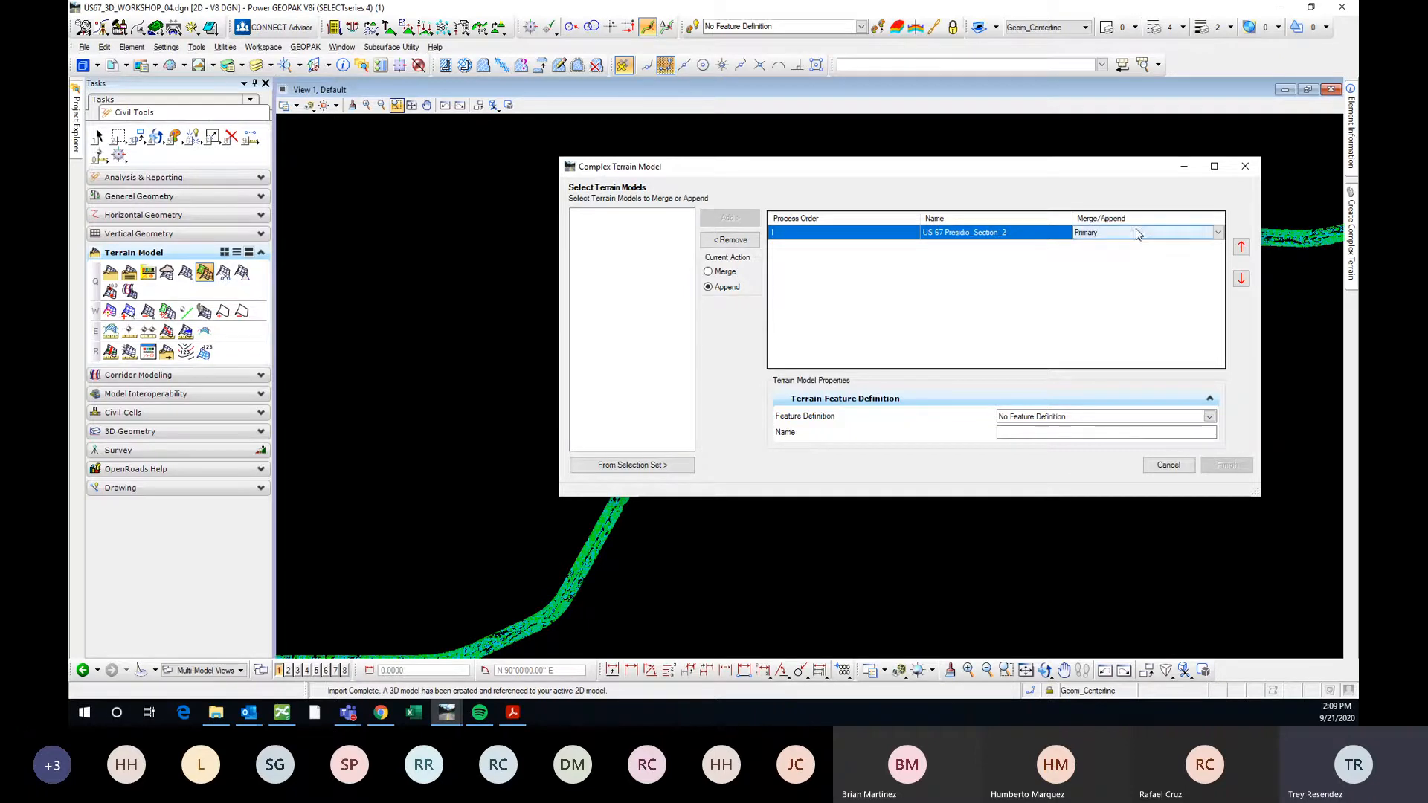
click(1192, 415)
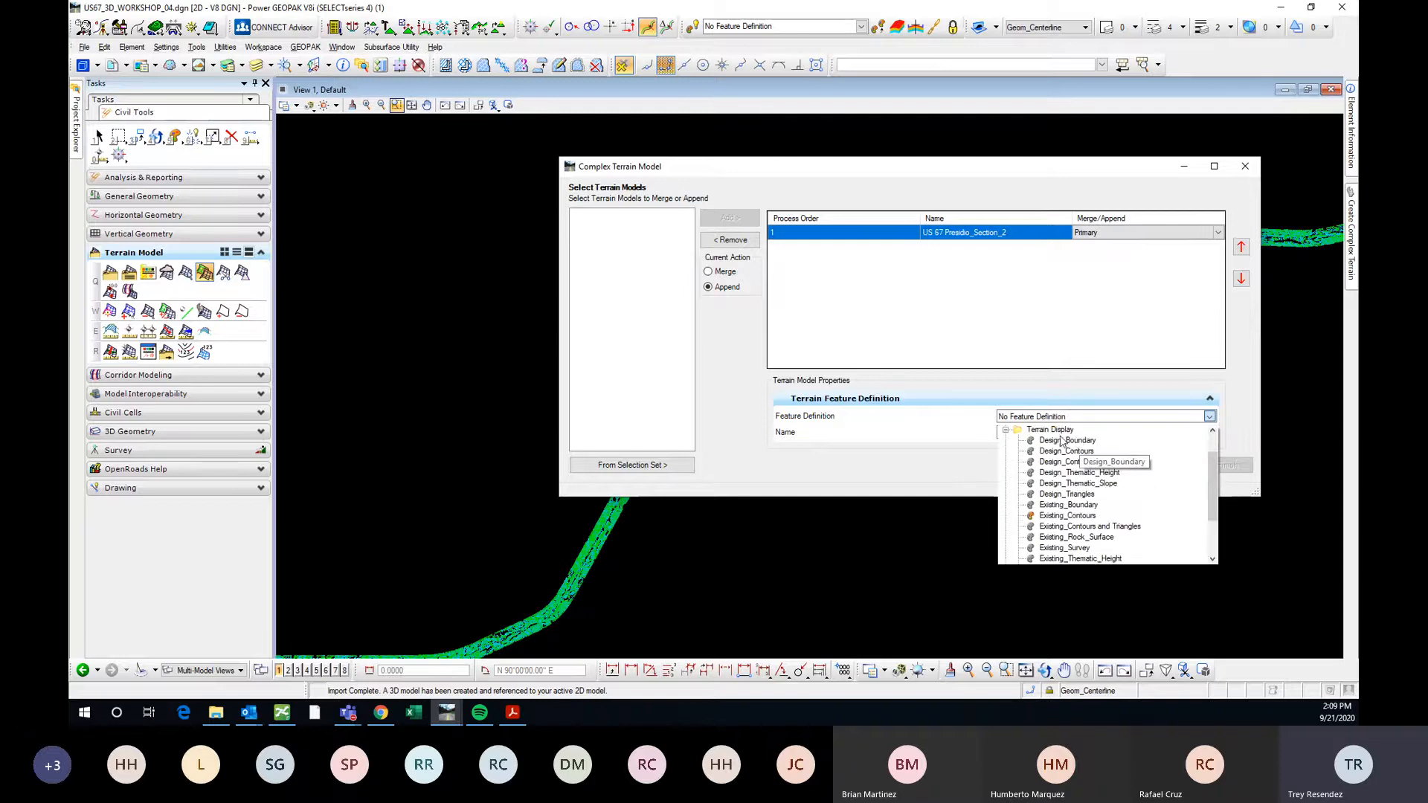
scroll(1067, 466, up, 1)
scroll(1060, 470, down, 2)
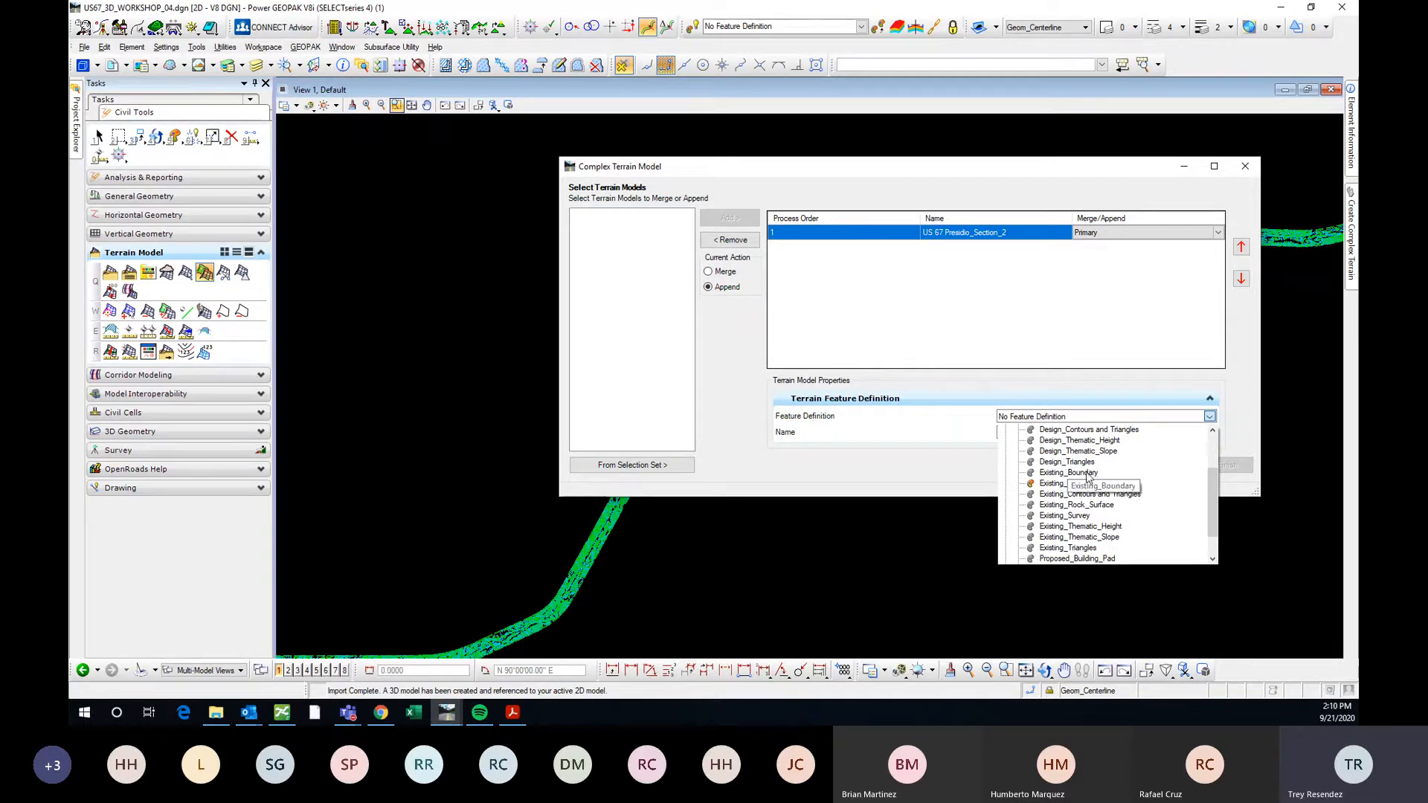
click(959, 426)
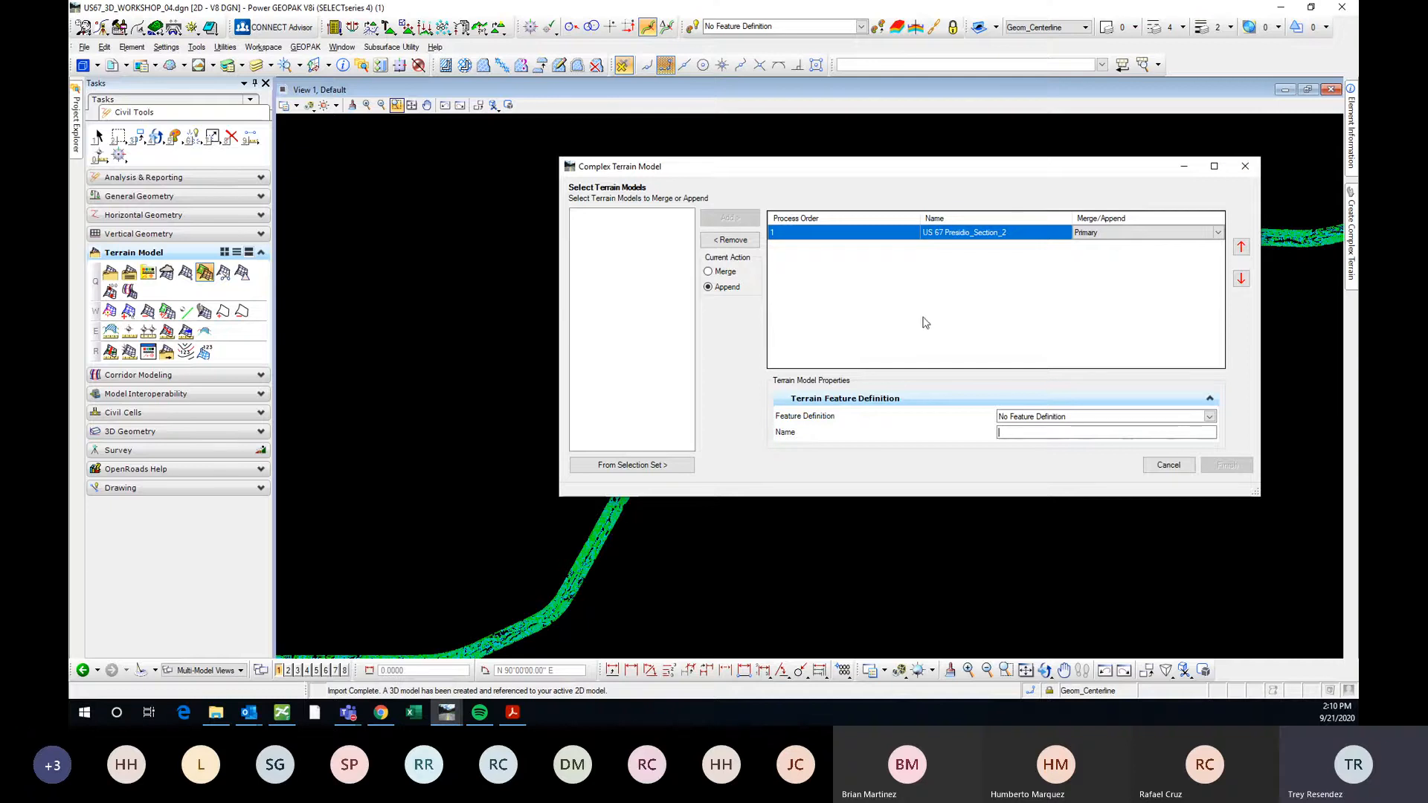
scroll(446, 446, down, 2)
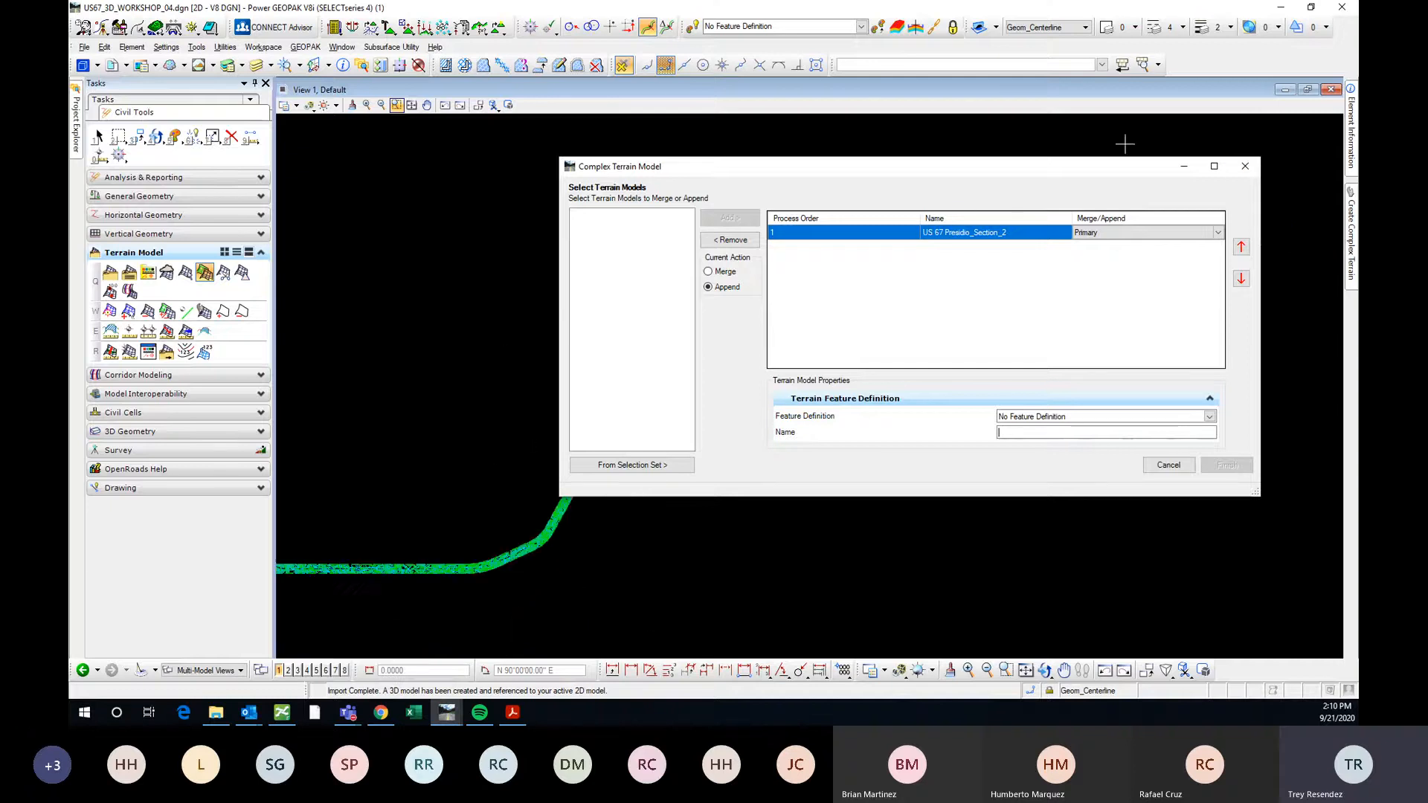
Cancel the complex terrain model and view the full extent of the corridor terrain.
click(1247, 166)
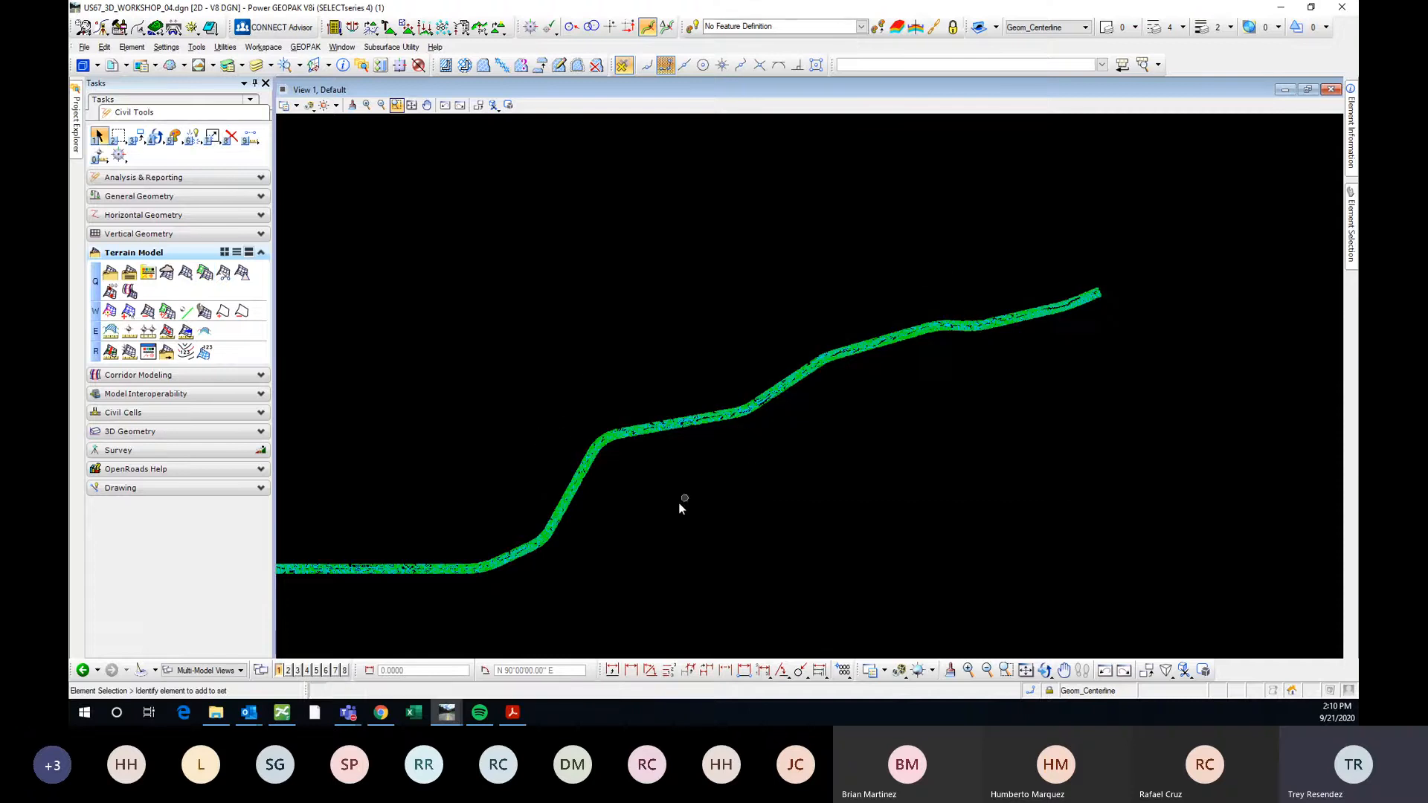
middle_drag(682, 508, 765, 426)
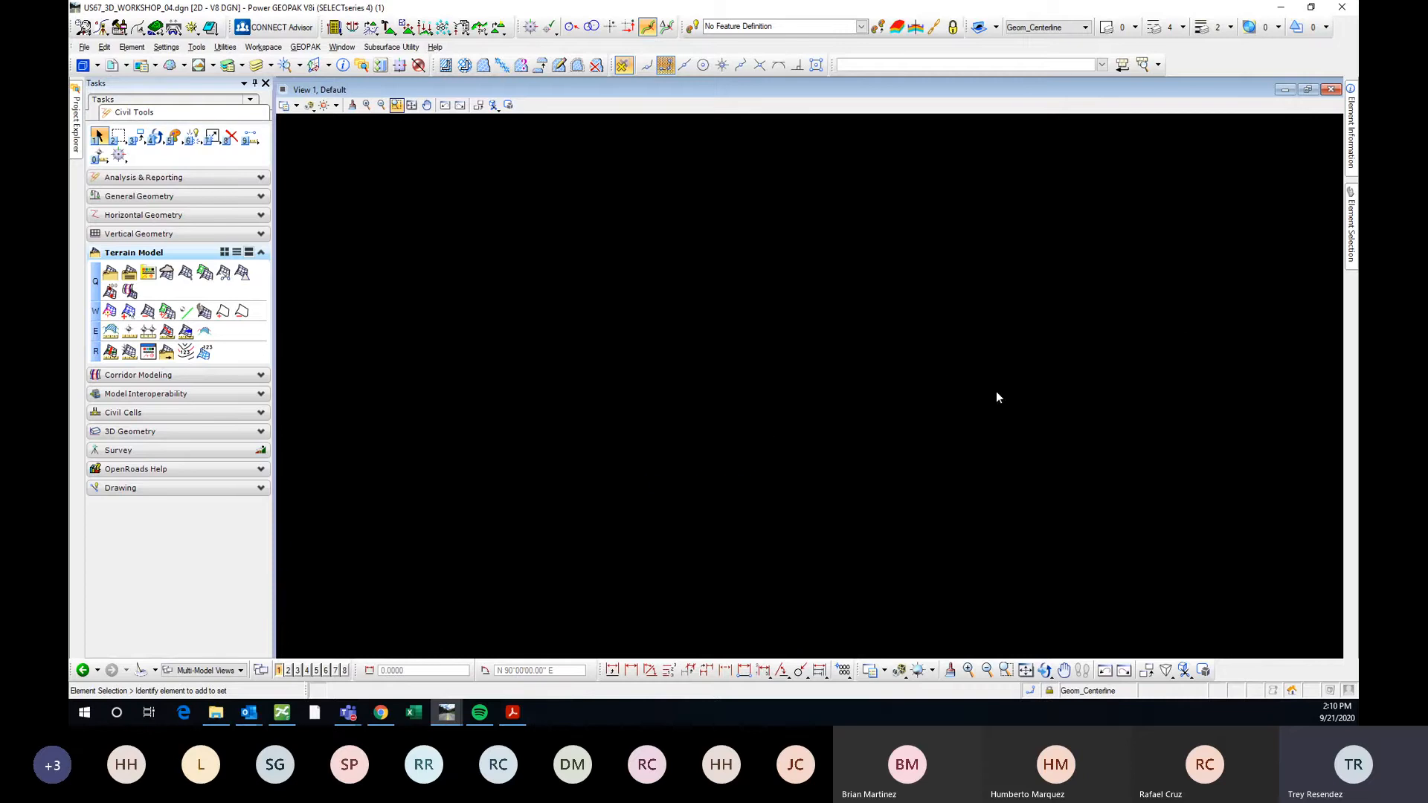
middle_drag(997, 397, 832, 372)
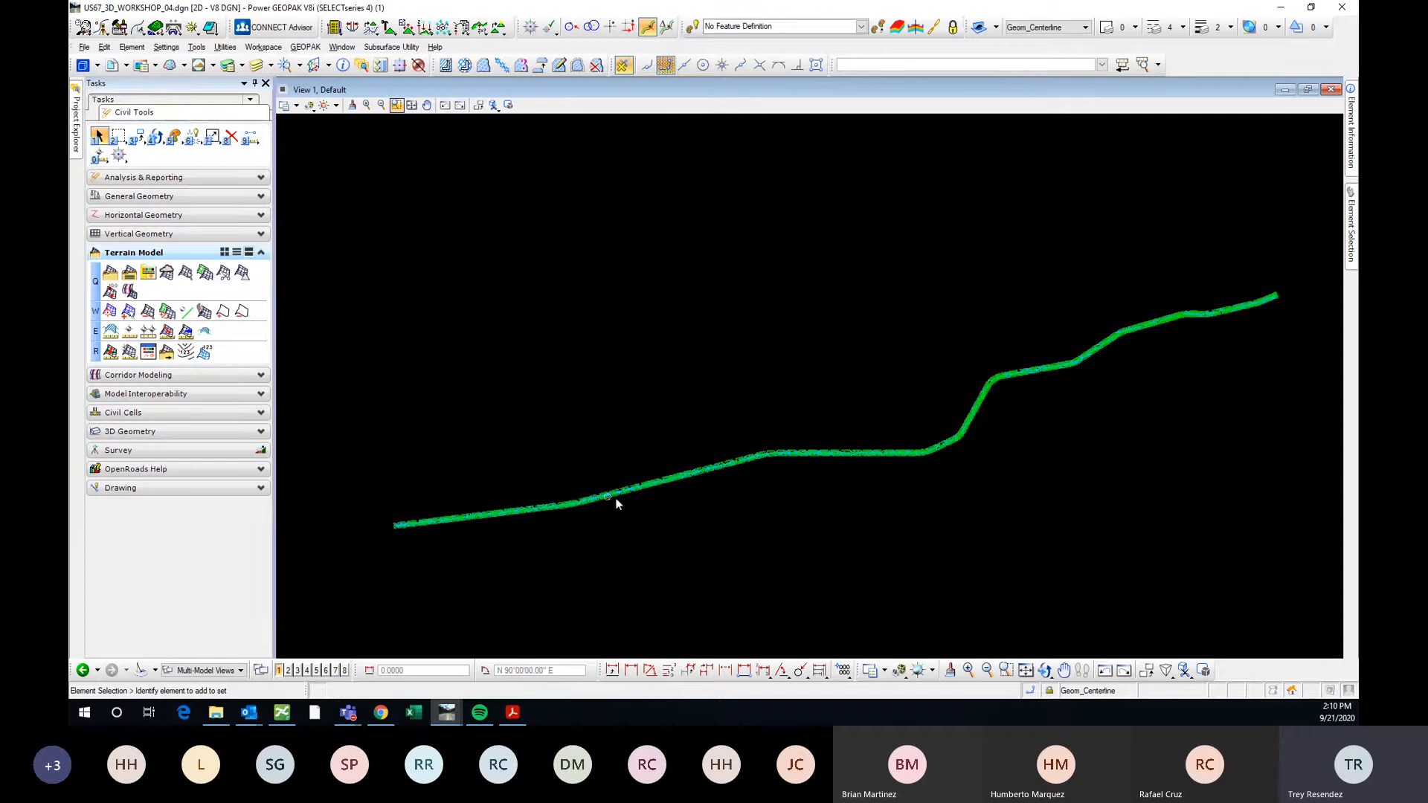
scroll(616, 504, up, 2)
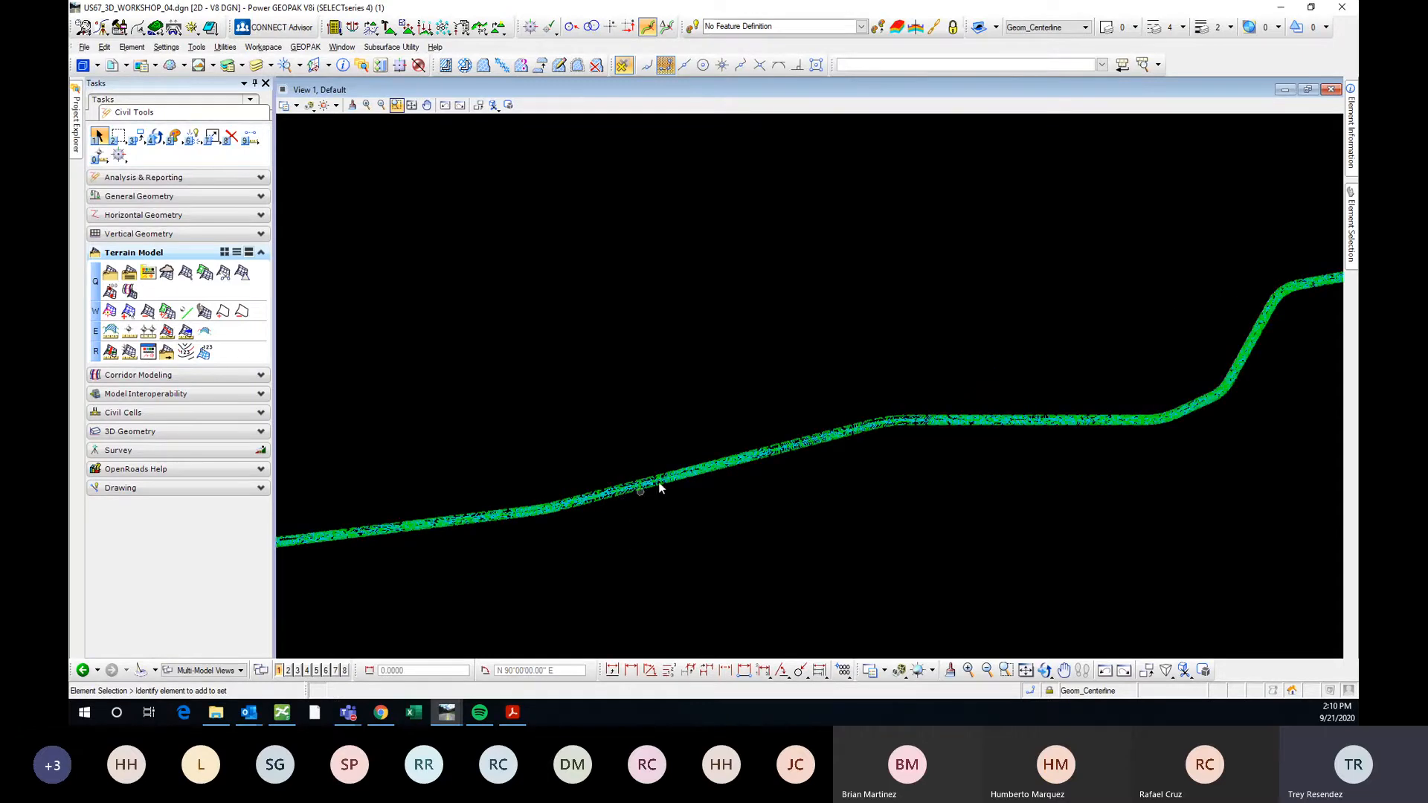
Switch to File Explorer, locate US 67 COMBINED.tin in the 3D OpenRoads Workshop - ELP folder, and return to the drawing.
click(216, 713)
drag(573, 140, 740, 160)
click(601, 273)
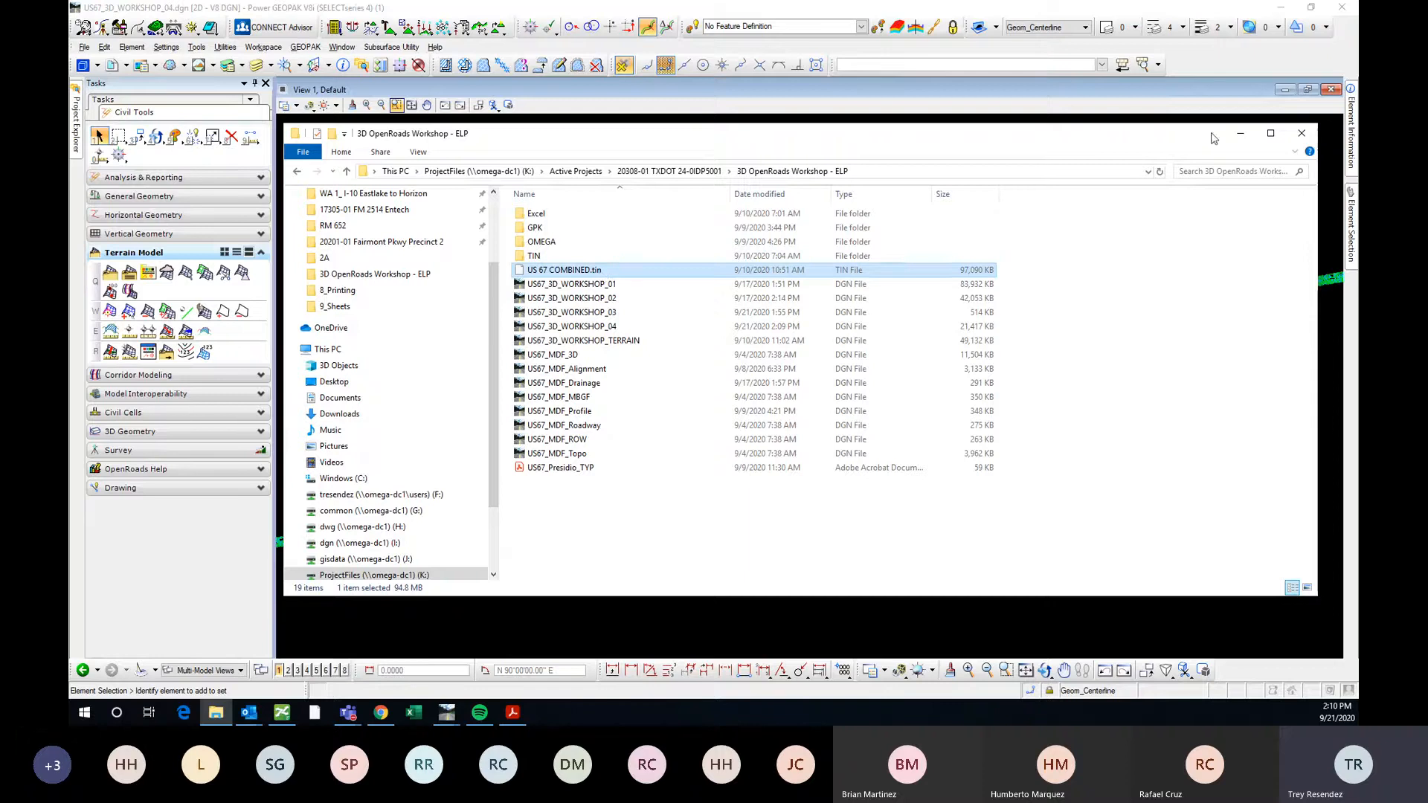
click(1240, 133)
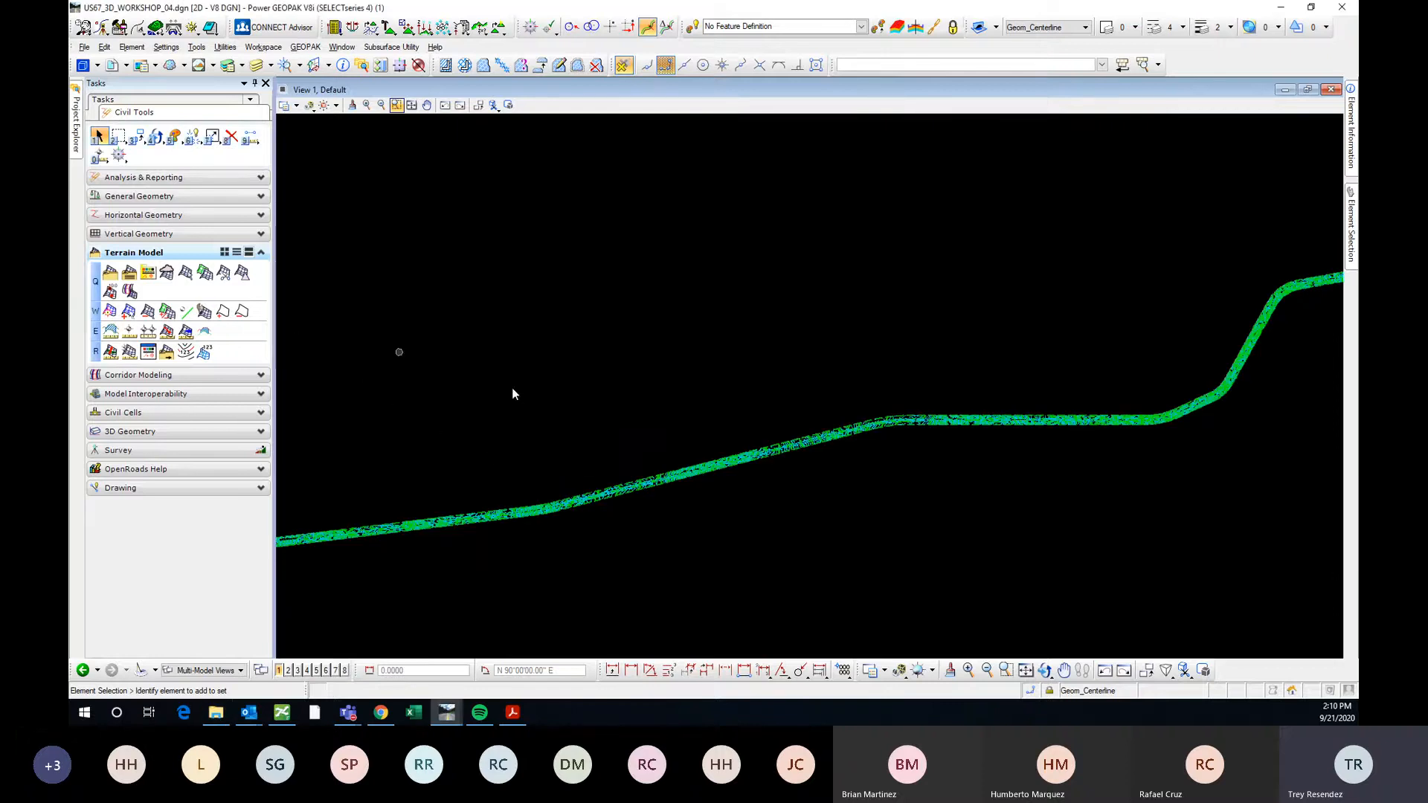
Review the export formats for the US 67 Presidio_Section_2 terrain, including GEOPAK TIN, and exit the terrain export command without exporting.
scroll(653, 488, up, 2)
click(656, 490)
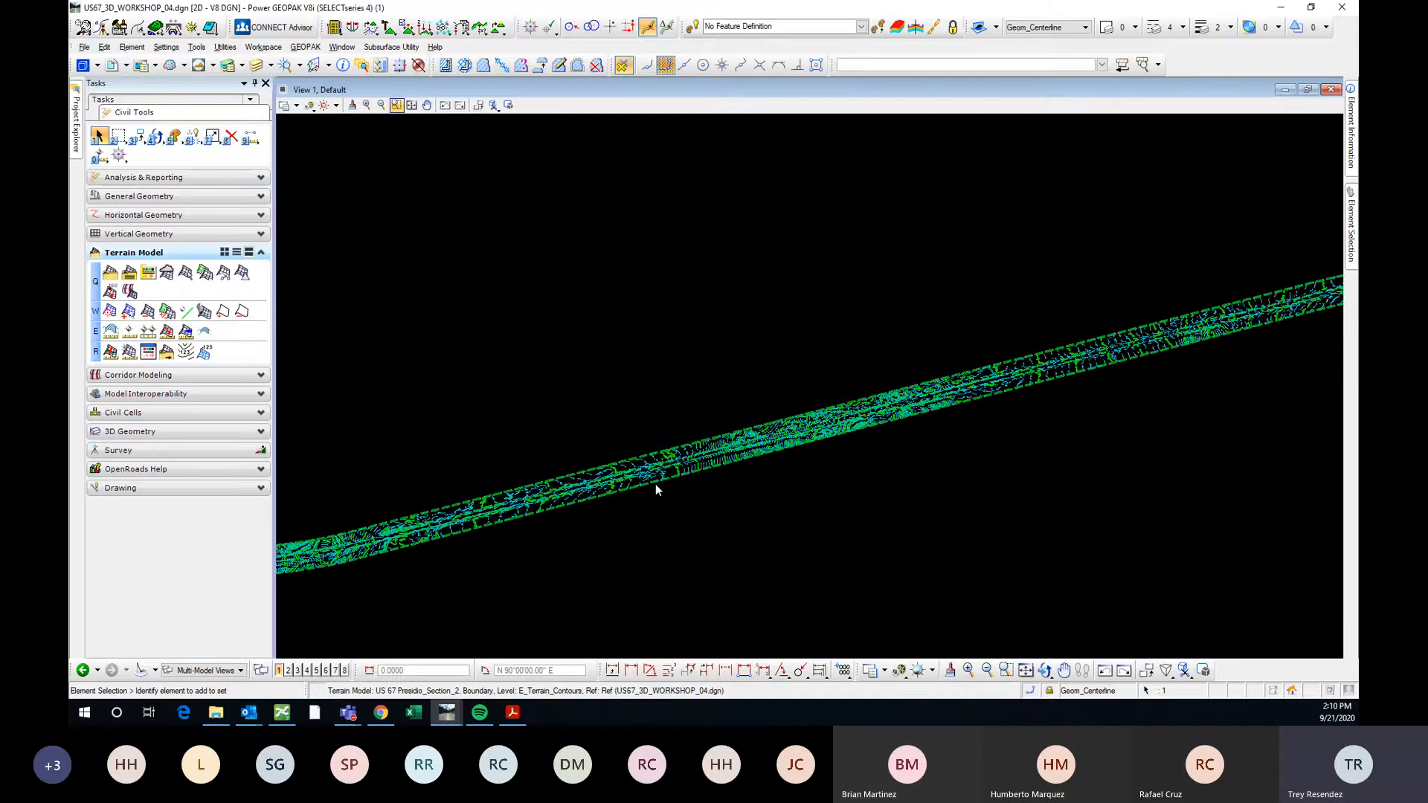
mouse_move(655, 490)
click(722, 473)
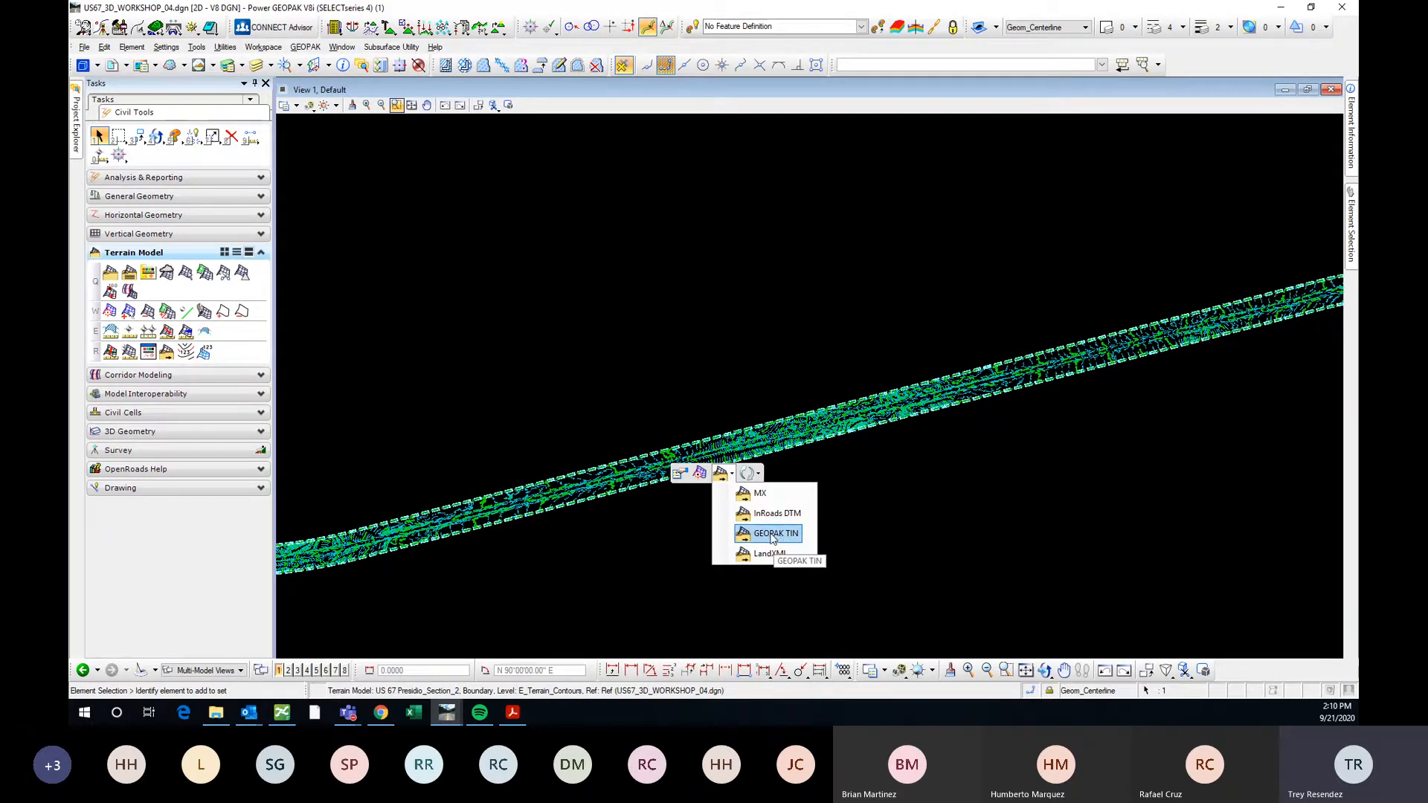
click(168, 354)
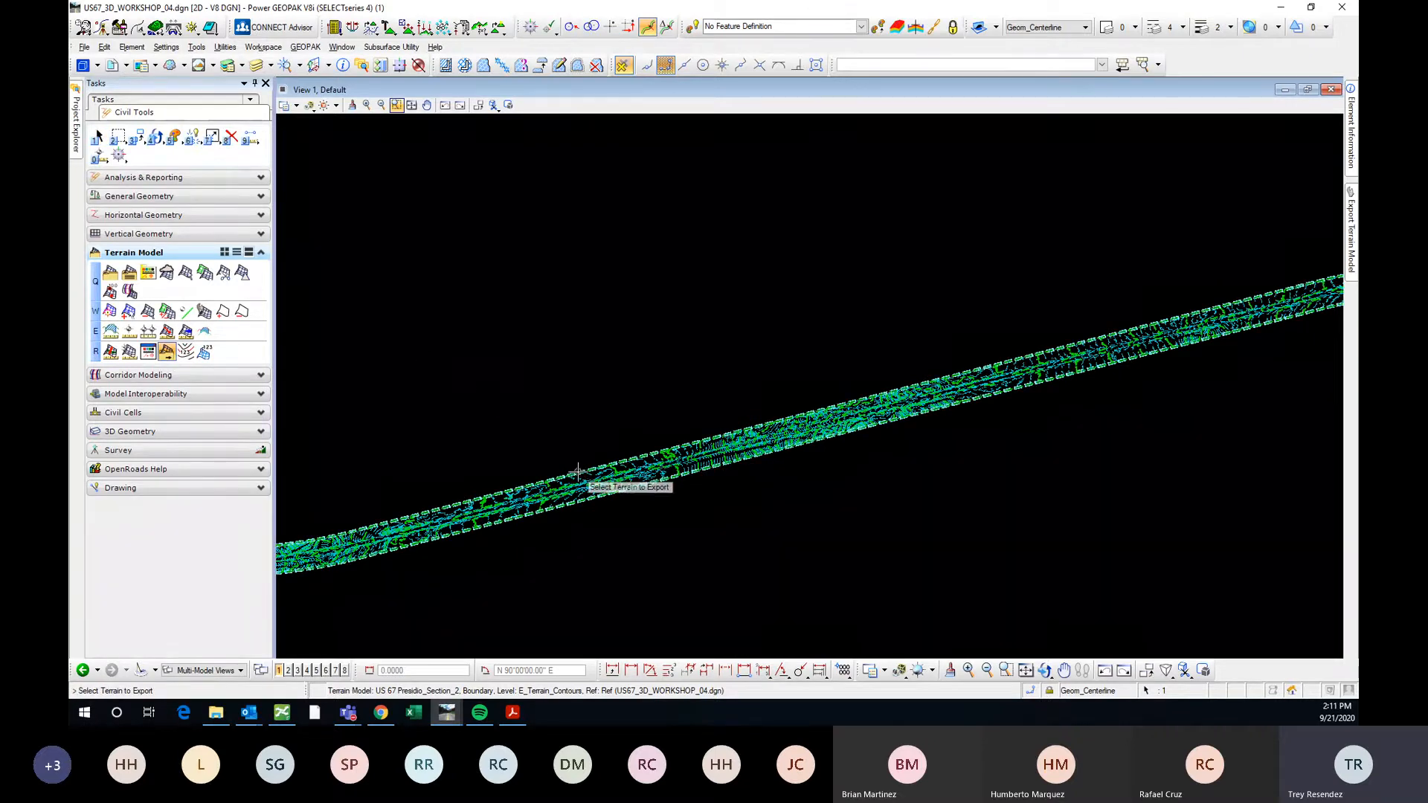
key(Escape)
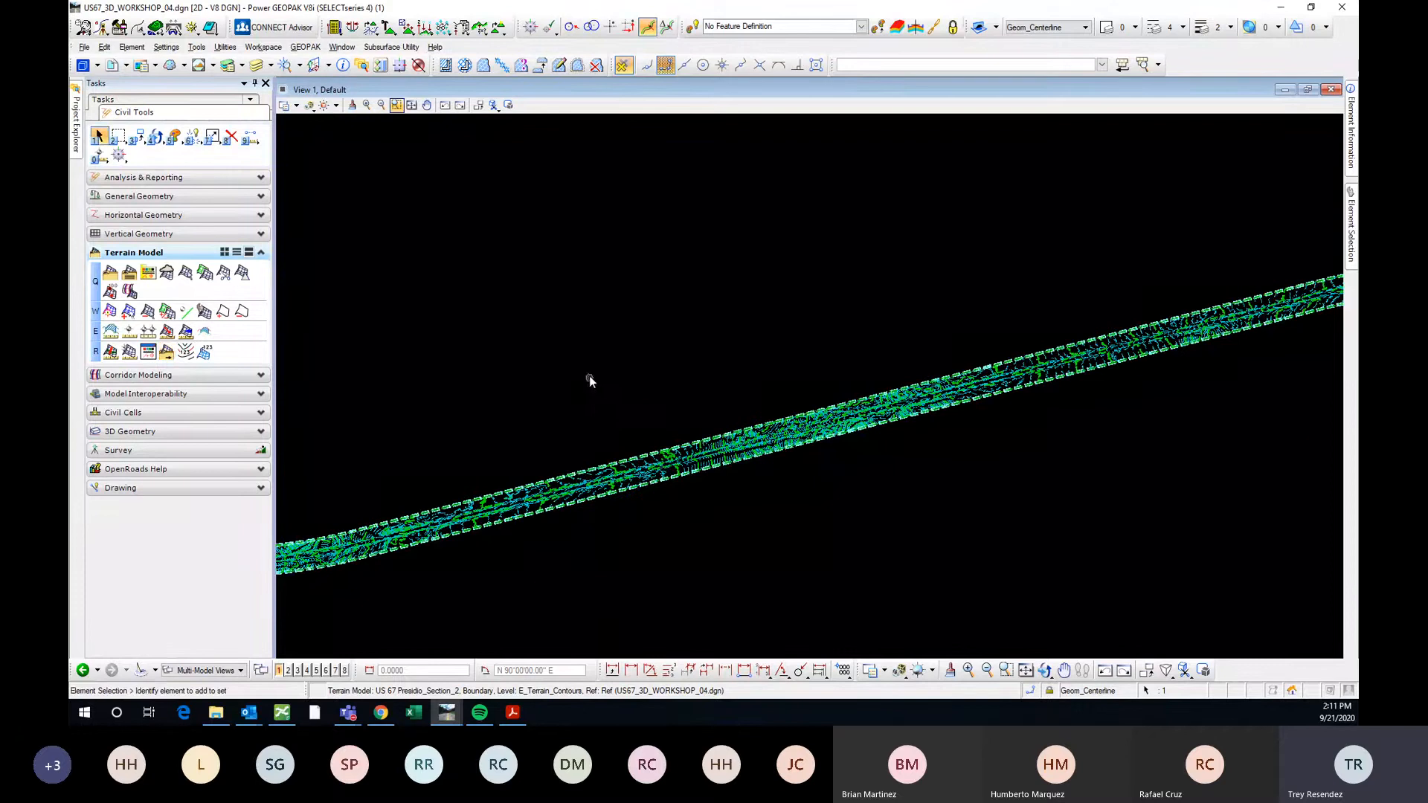
click(631, 344)
scroll(598, 391, down, 3)
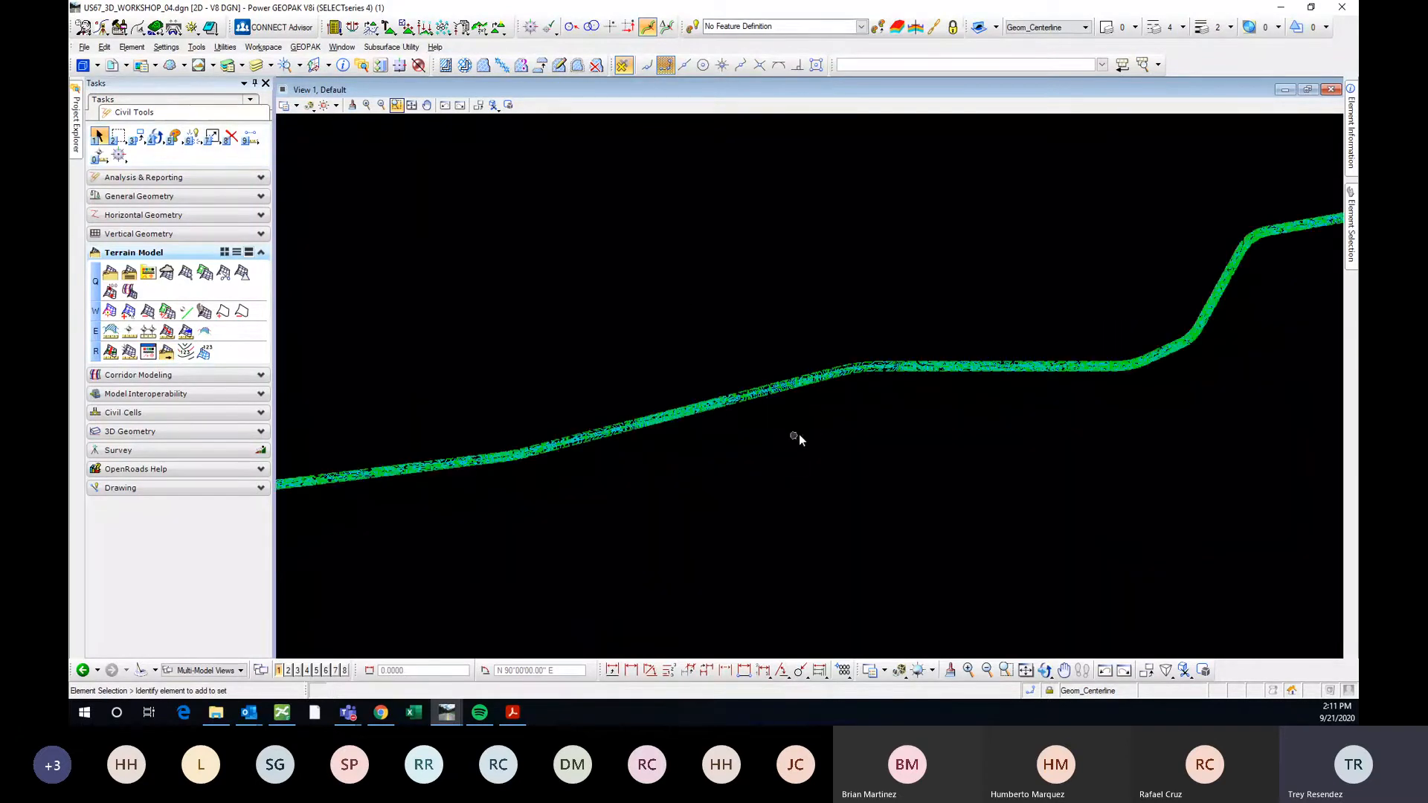
scroll(799, 436, down, 3)
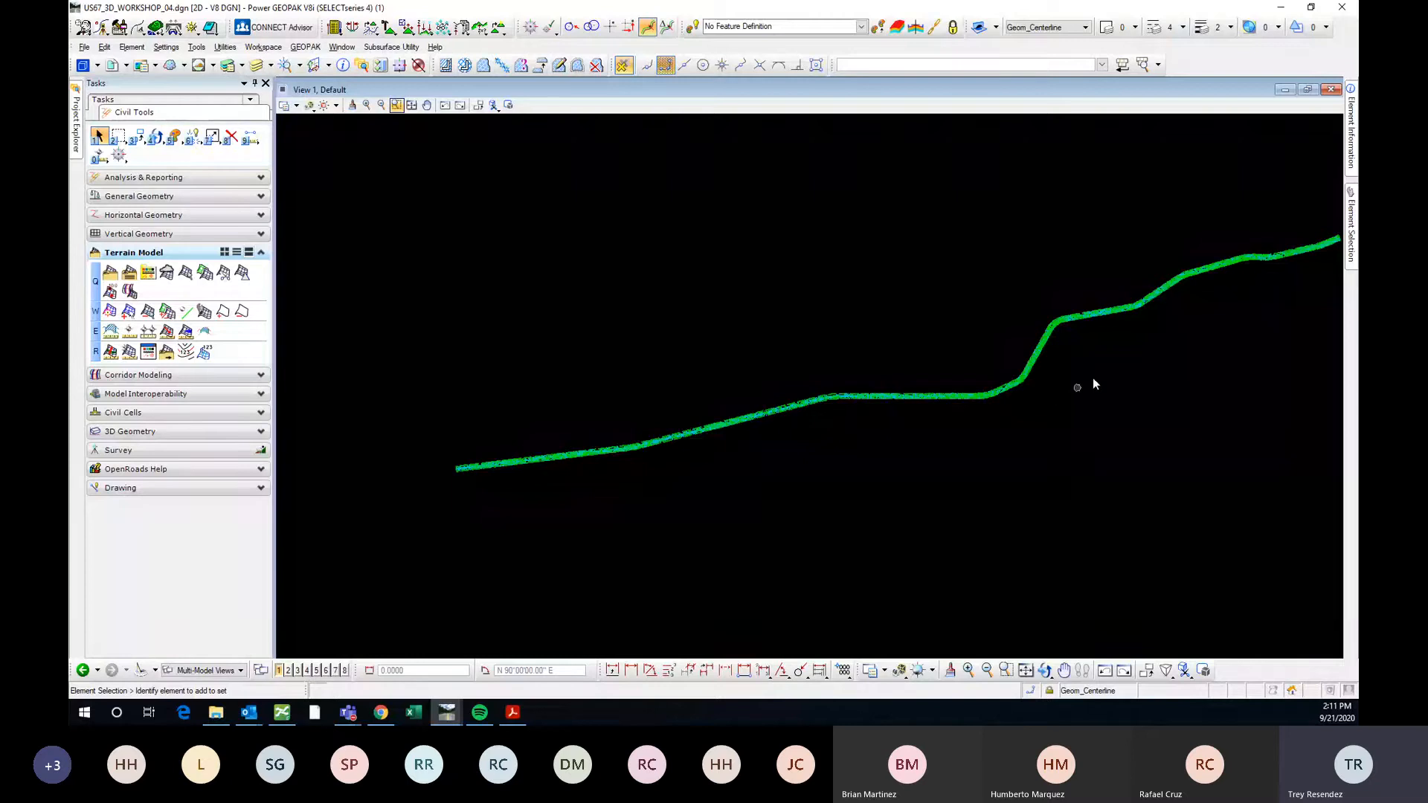
middle_drag(1091, 386, 1047, 375)
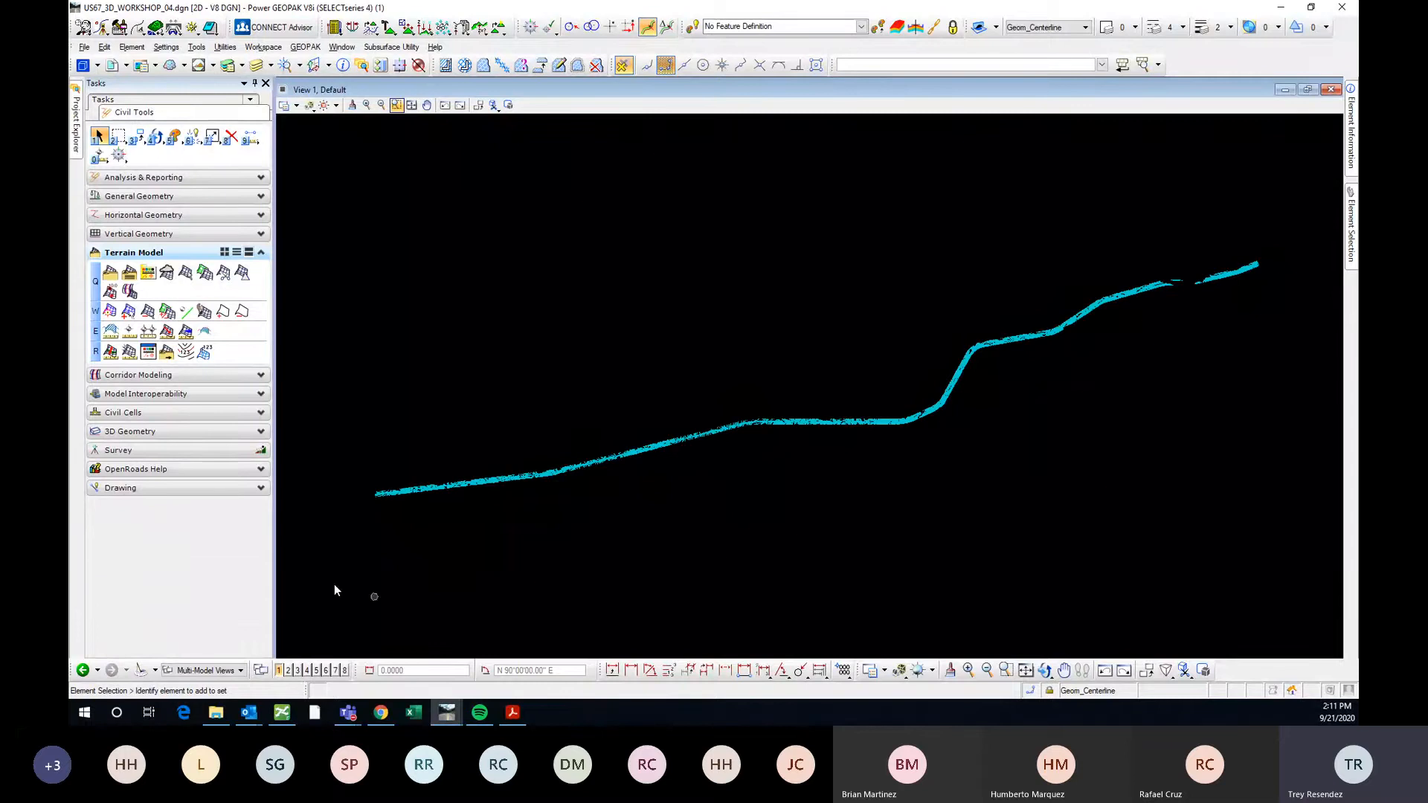
scroll(380, 483, up, 2)
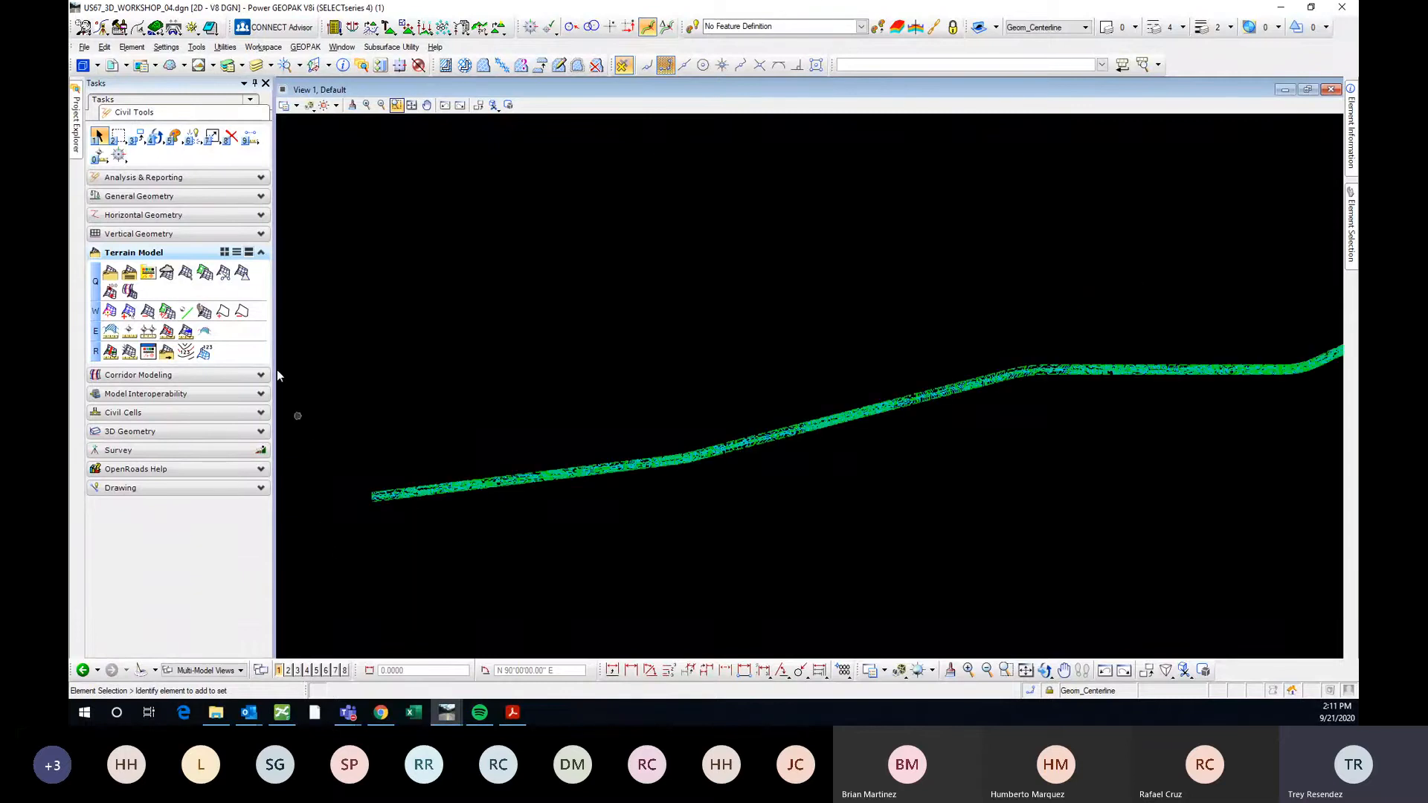
click(223, 272)
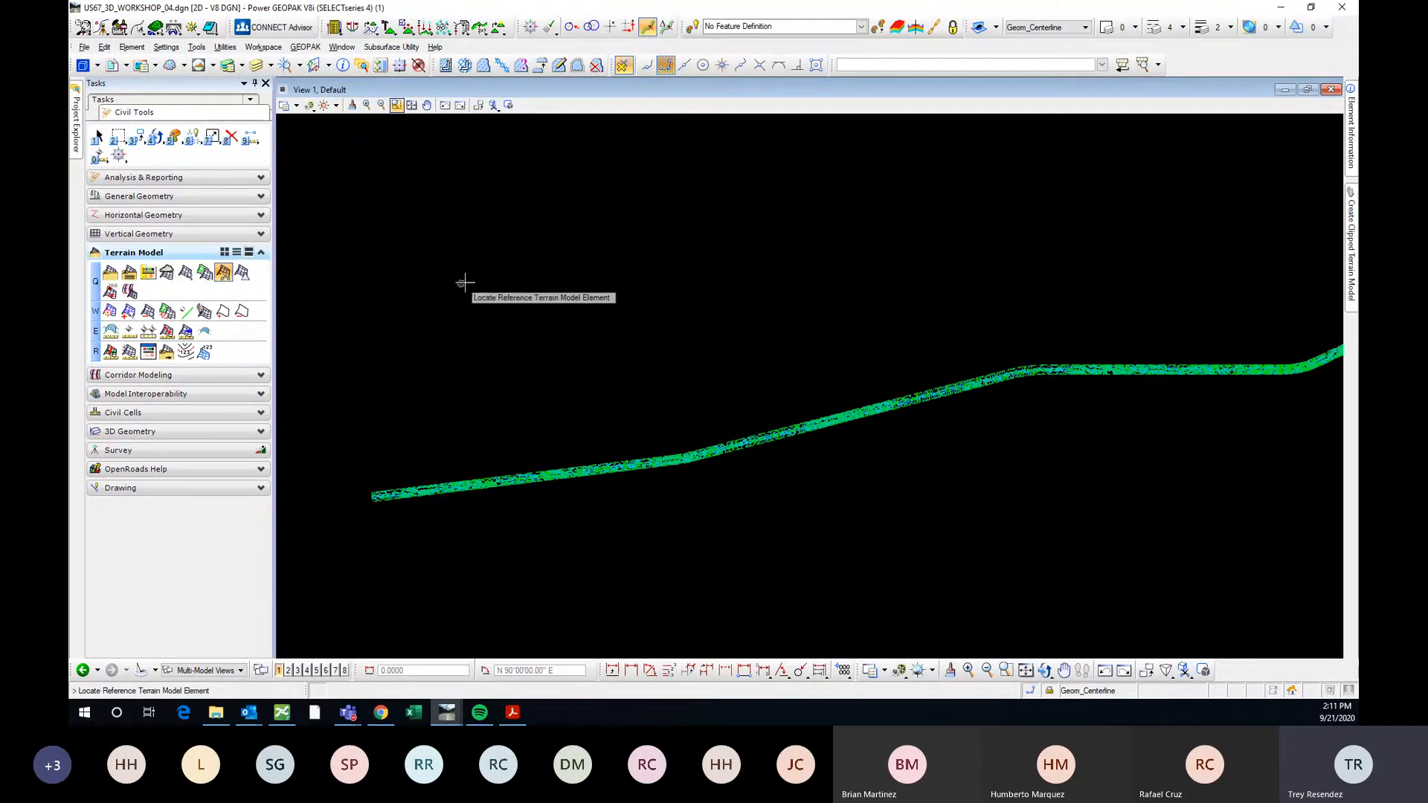
key(Escape)
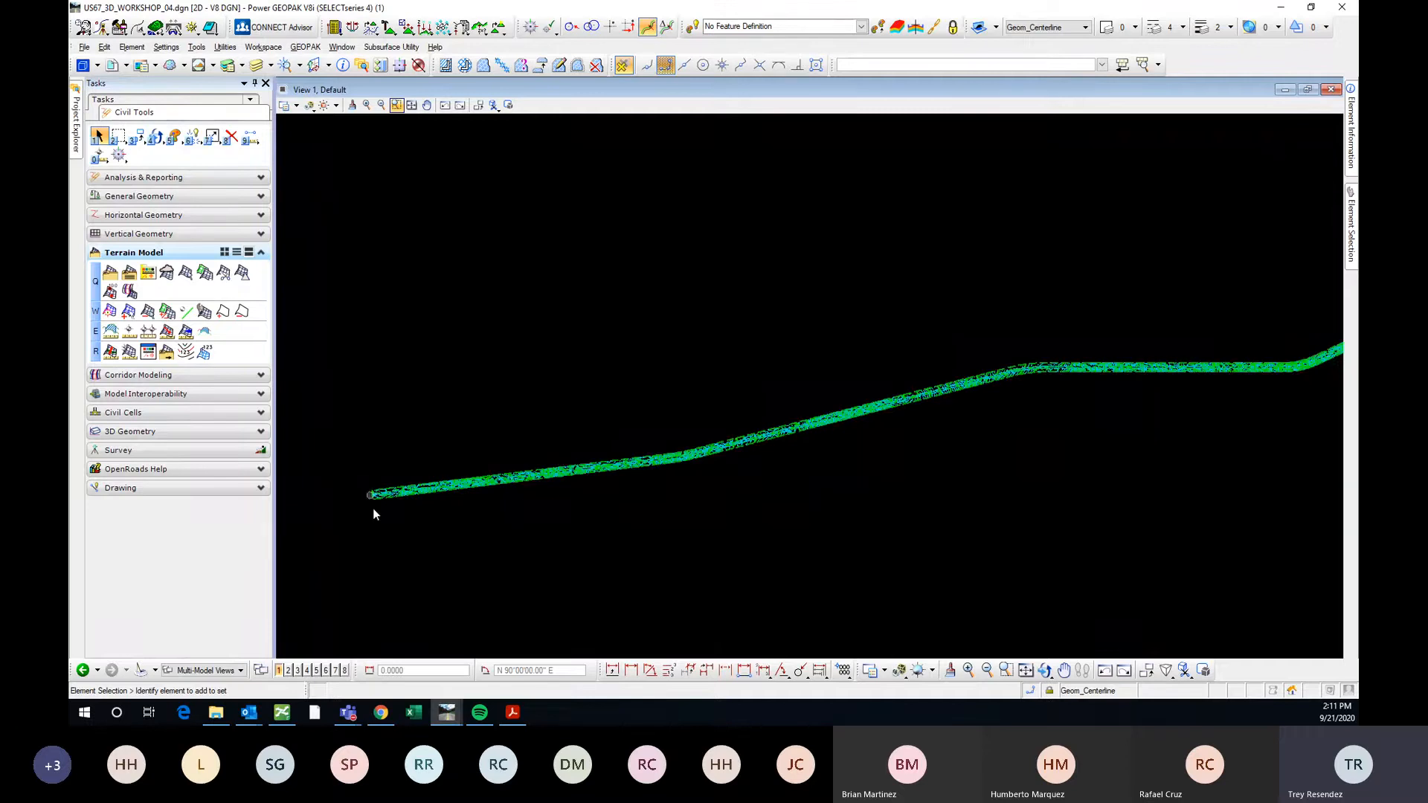
Draw a closed four-sided SmartLine boundary about 6410 units long around the western end of the corridor terrain.
scroll(345, 511, up, 1)
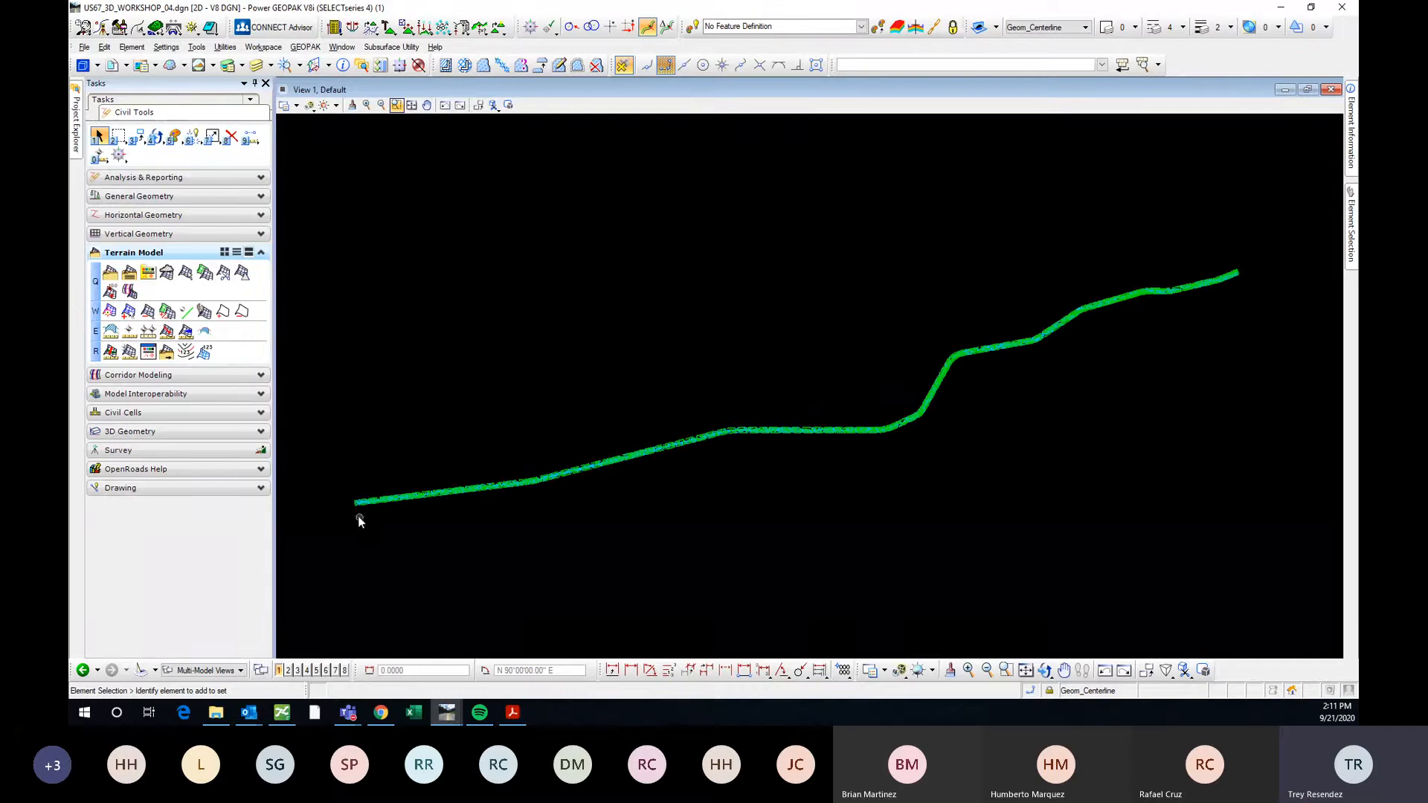
scroll(344, 503, up, 2)
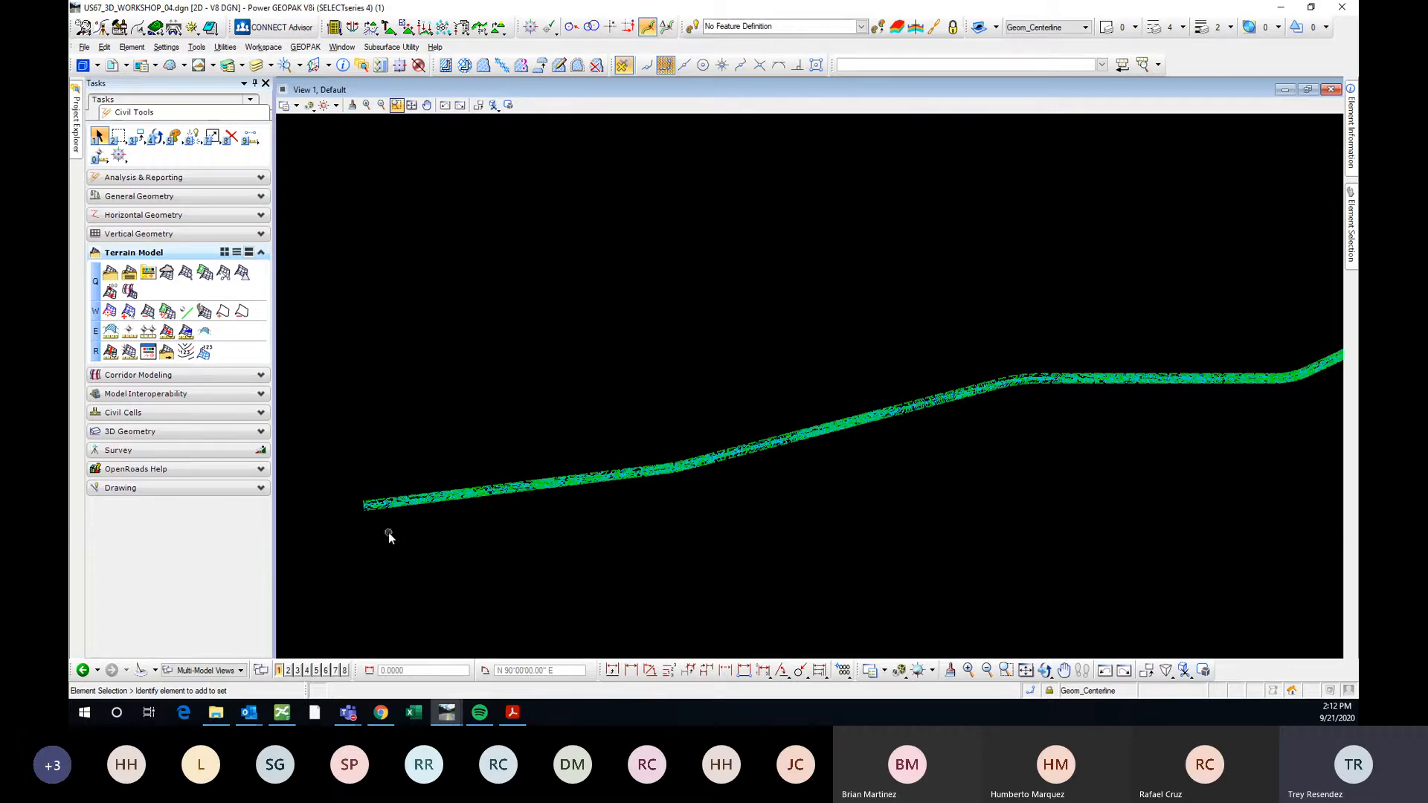
scroll(408, 536, up, 1)
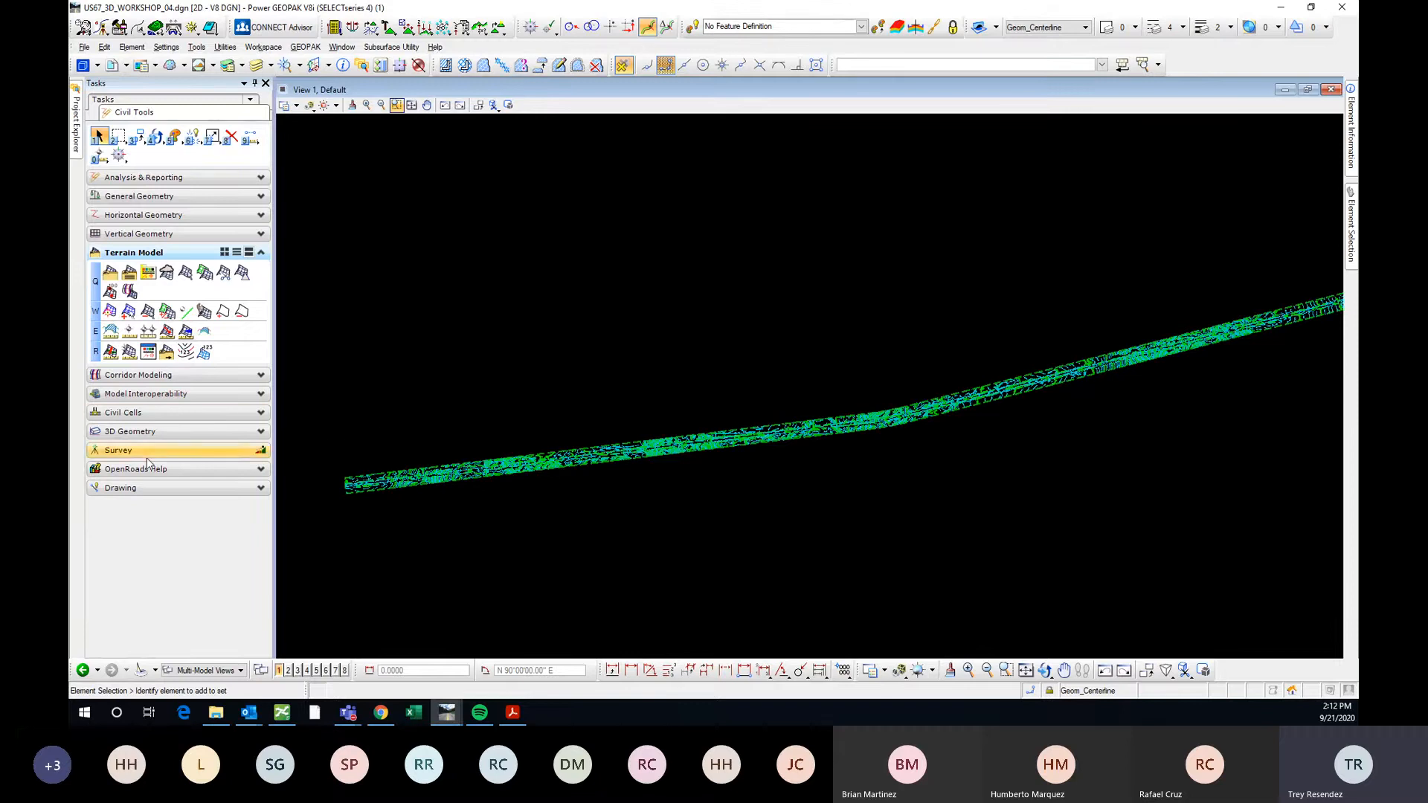
click(142, 488)
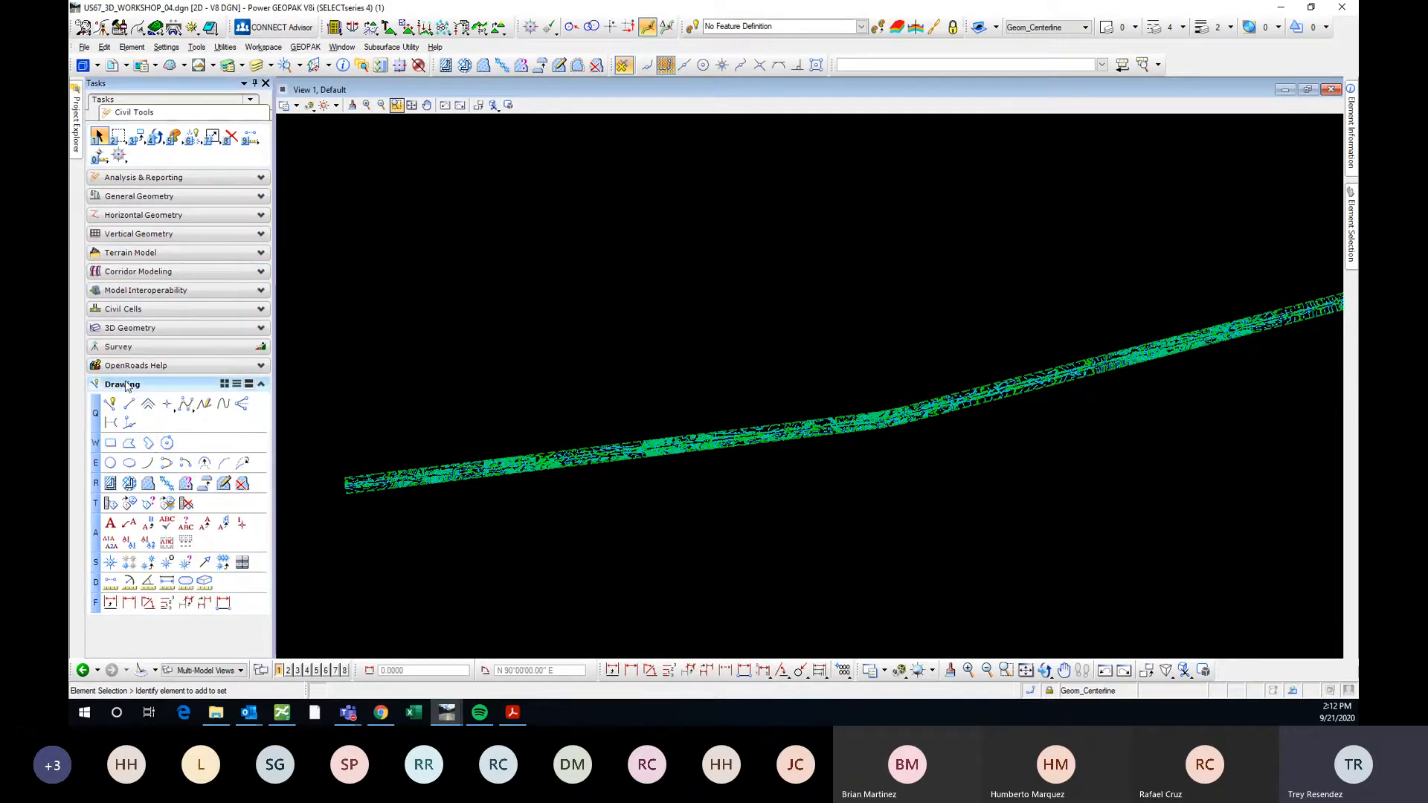
click(110, 444)
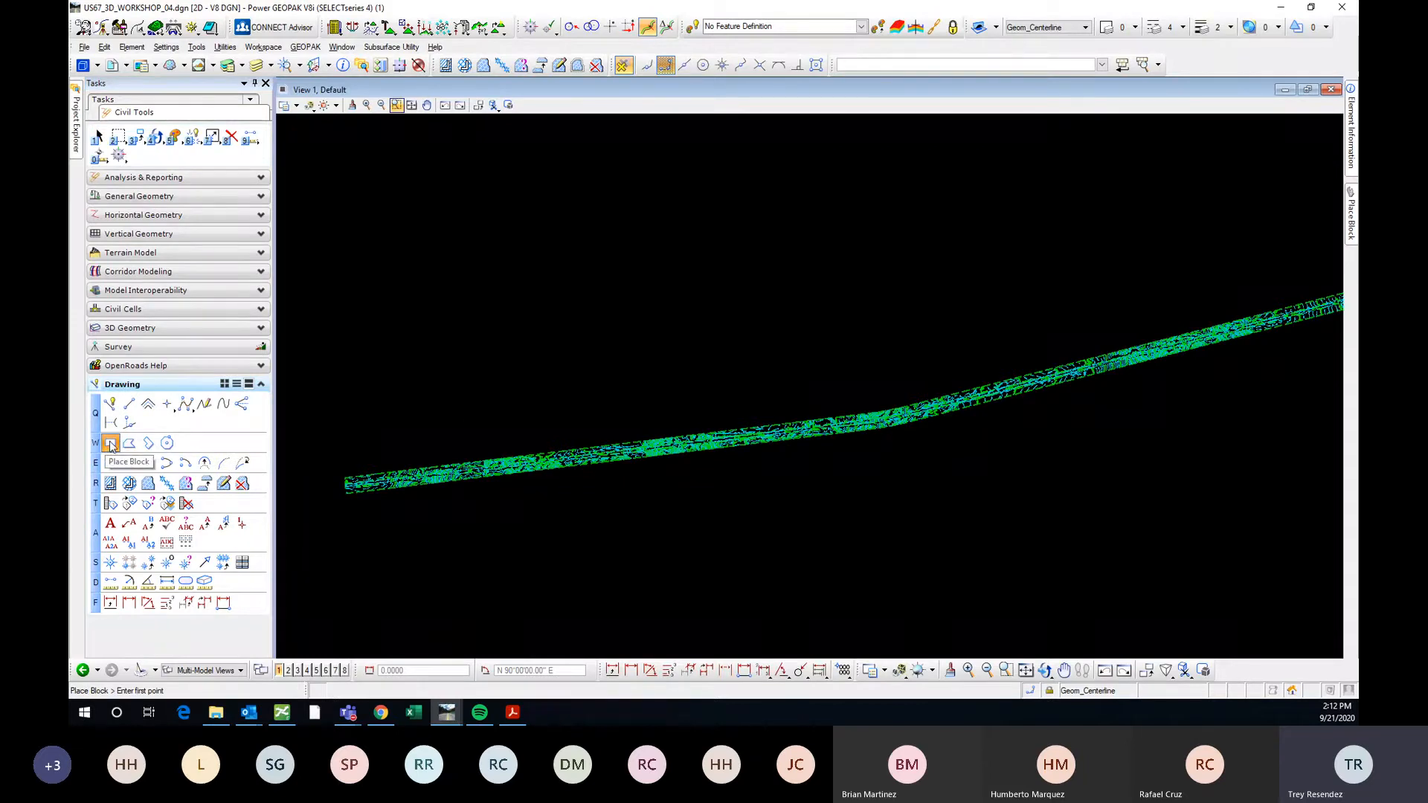
click(111, 404)
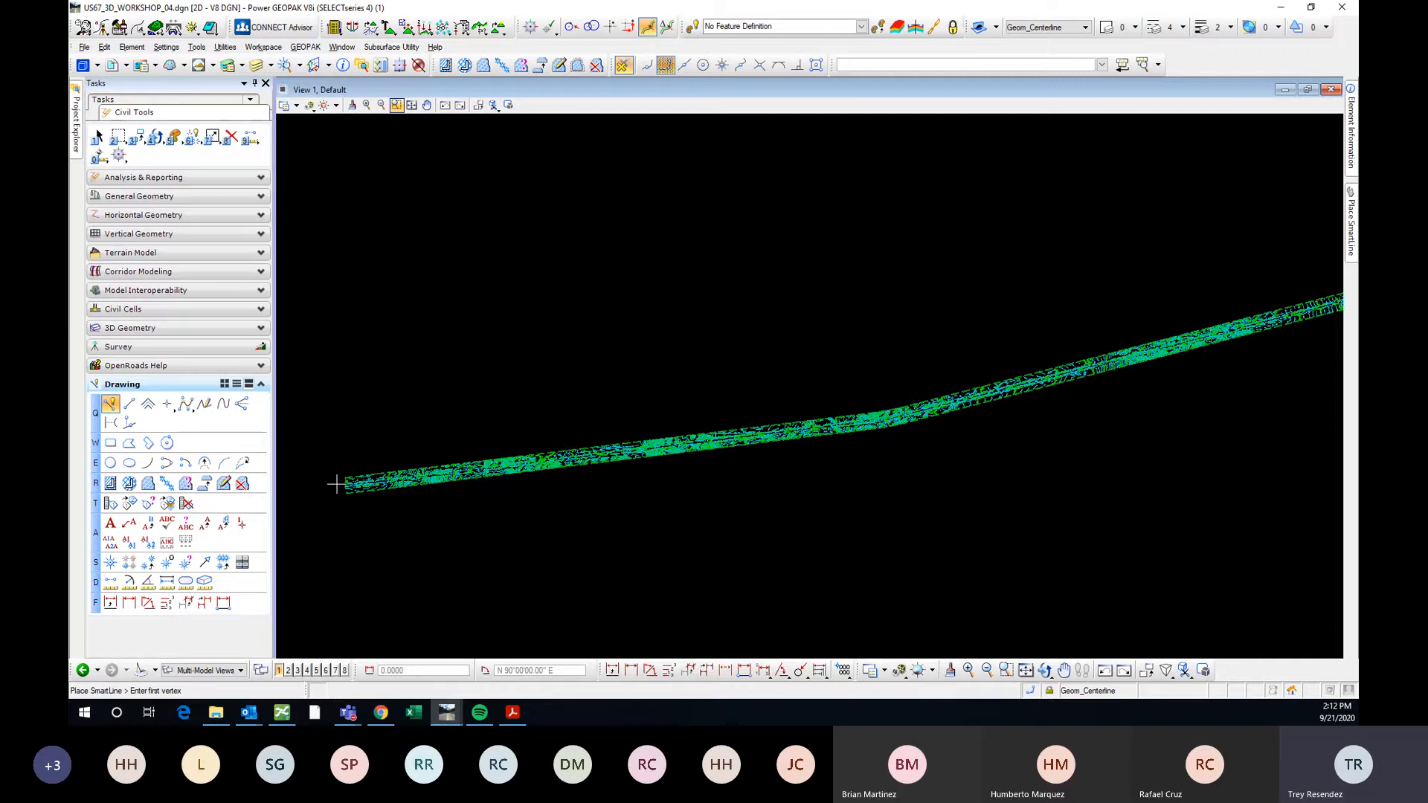
scroll(331, 493, up, 2)
scroll(331, 493, up, 2)
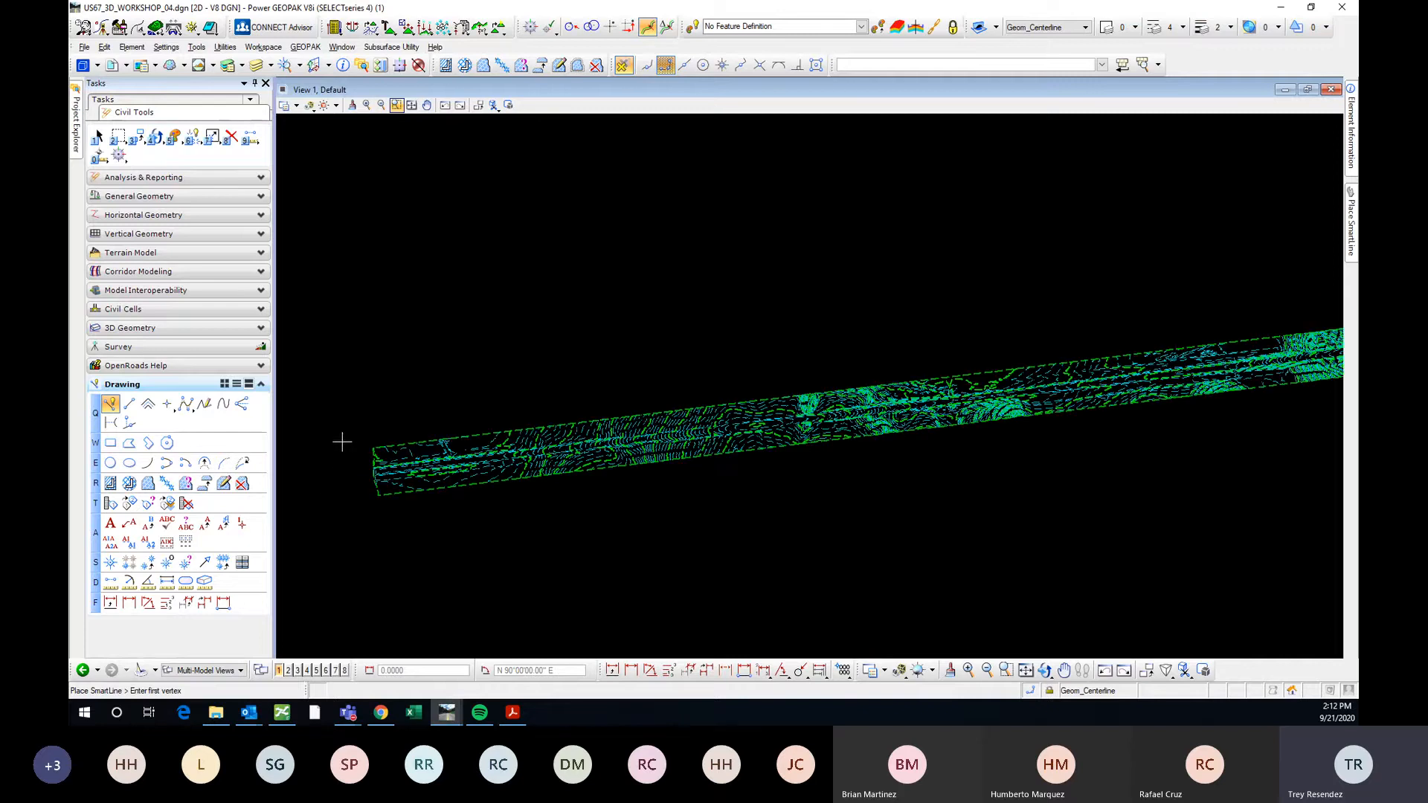
click(334, 374)
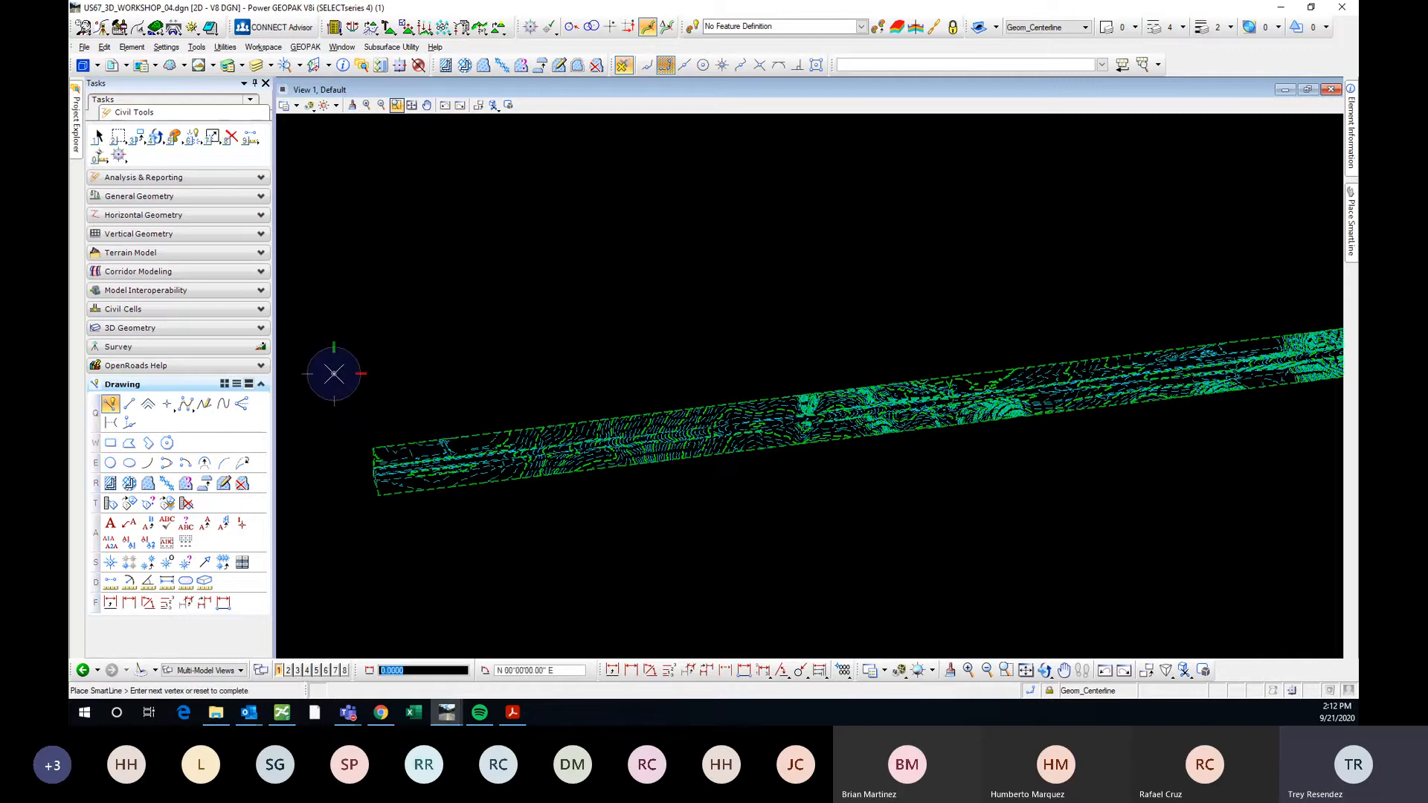
click(350, 569)
scroll(350, 570, down, 2)
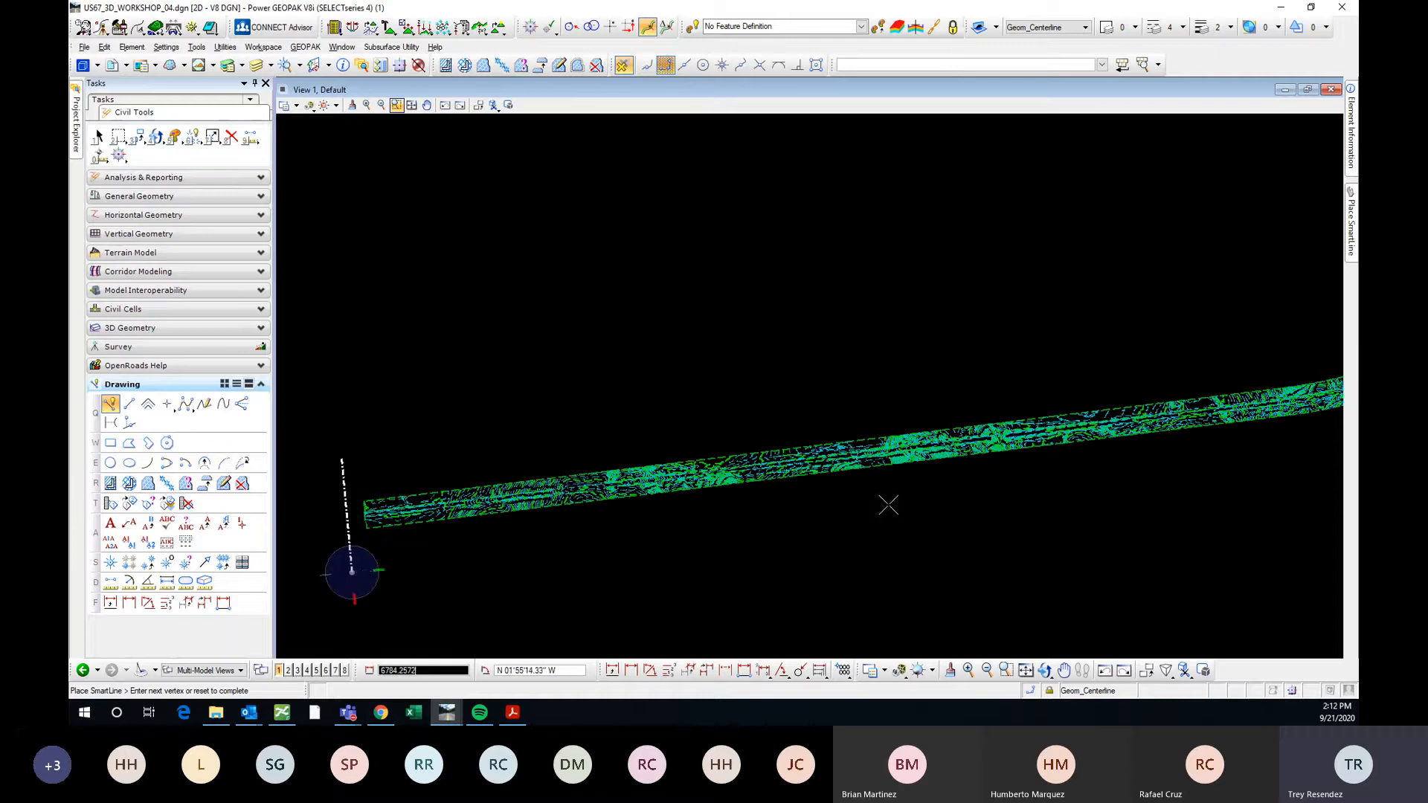
click(888, 505)
click(849, 400)
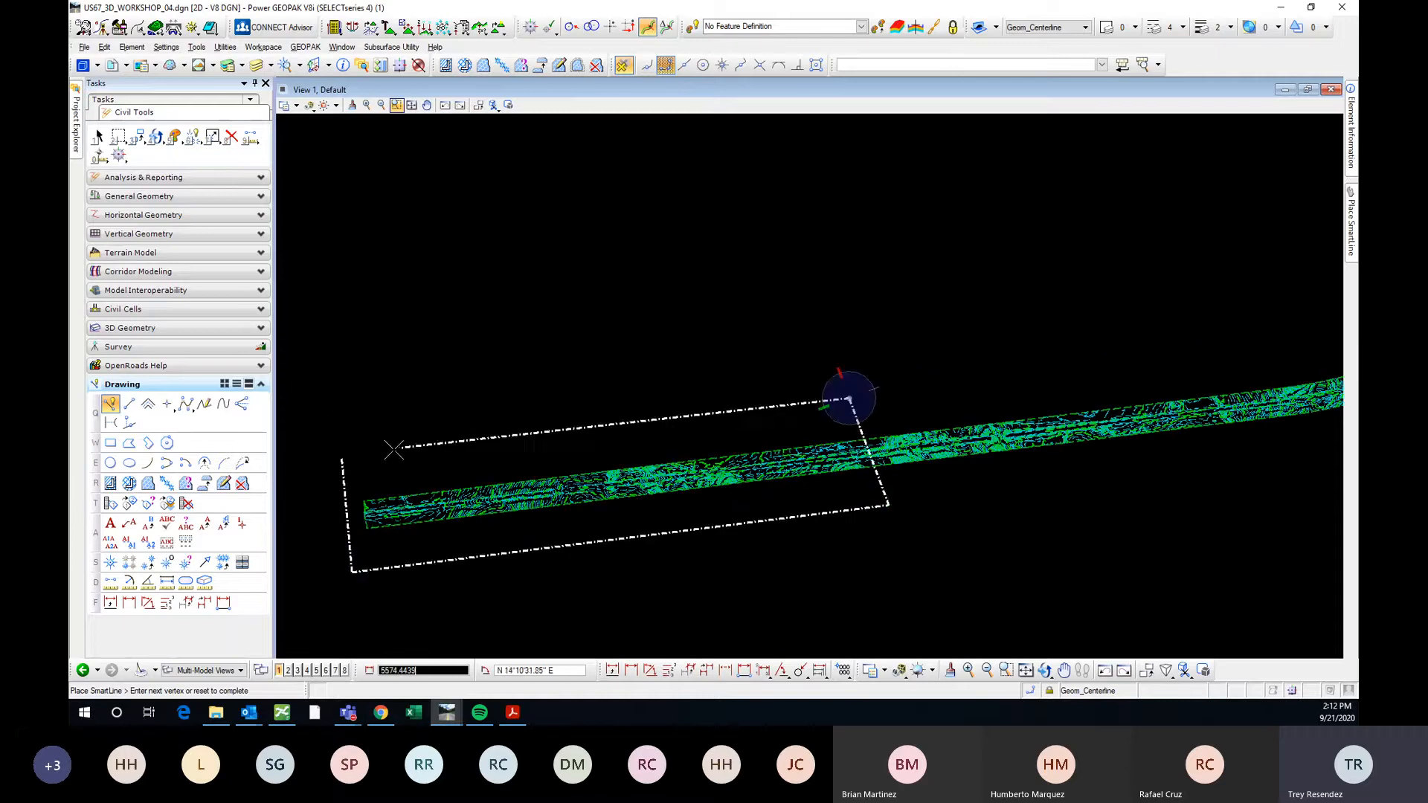
click(342, 459)
middle_drag(1032, 307, 1112, 239)
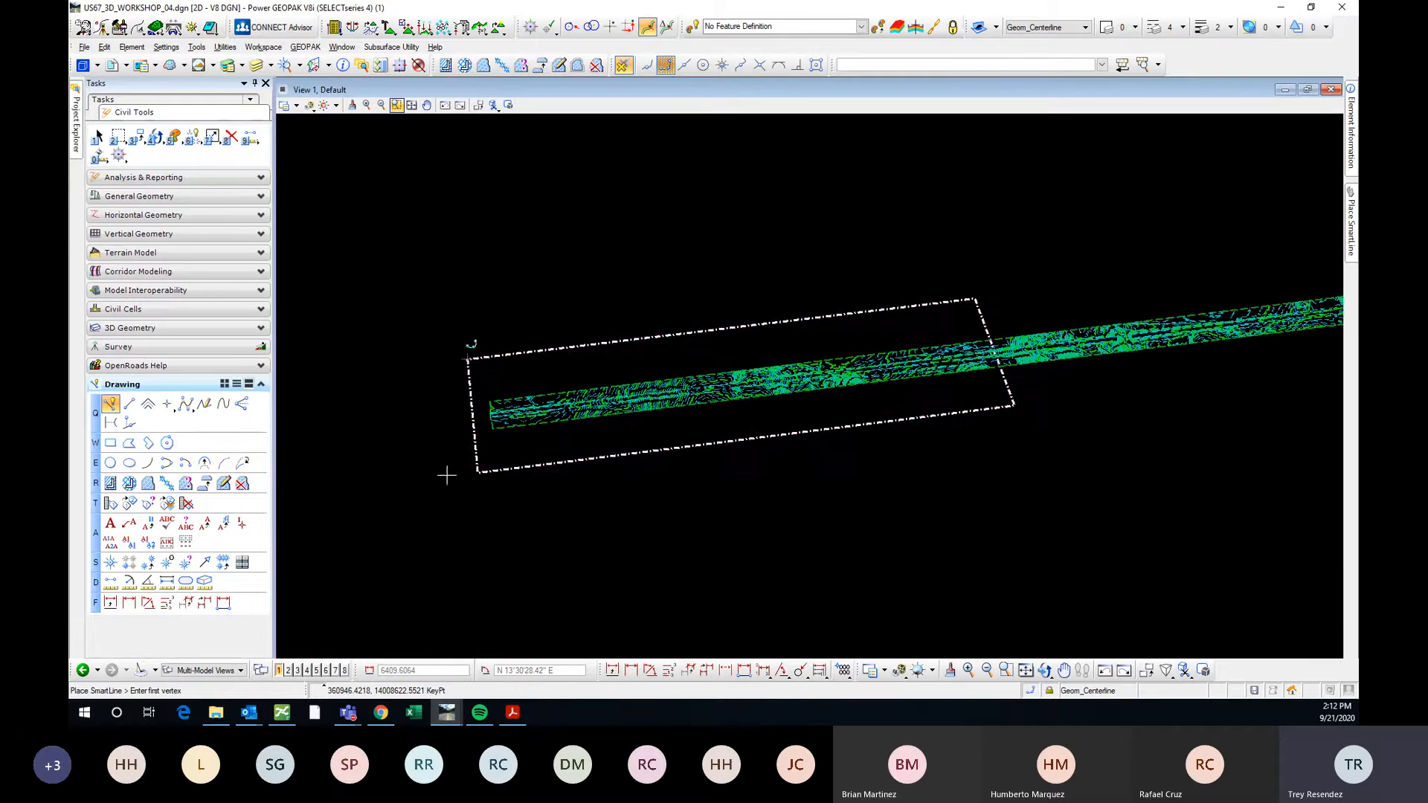
click(99, 138)
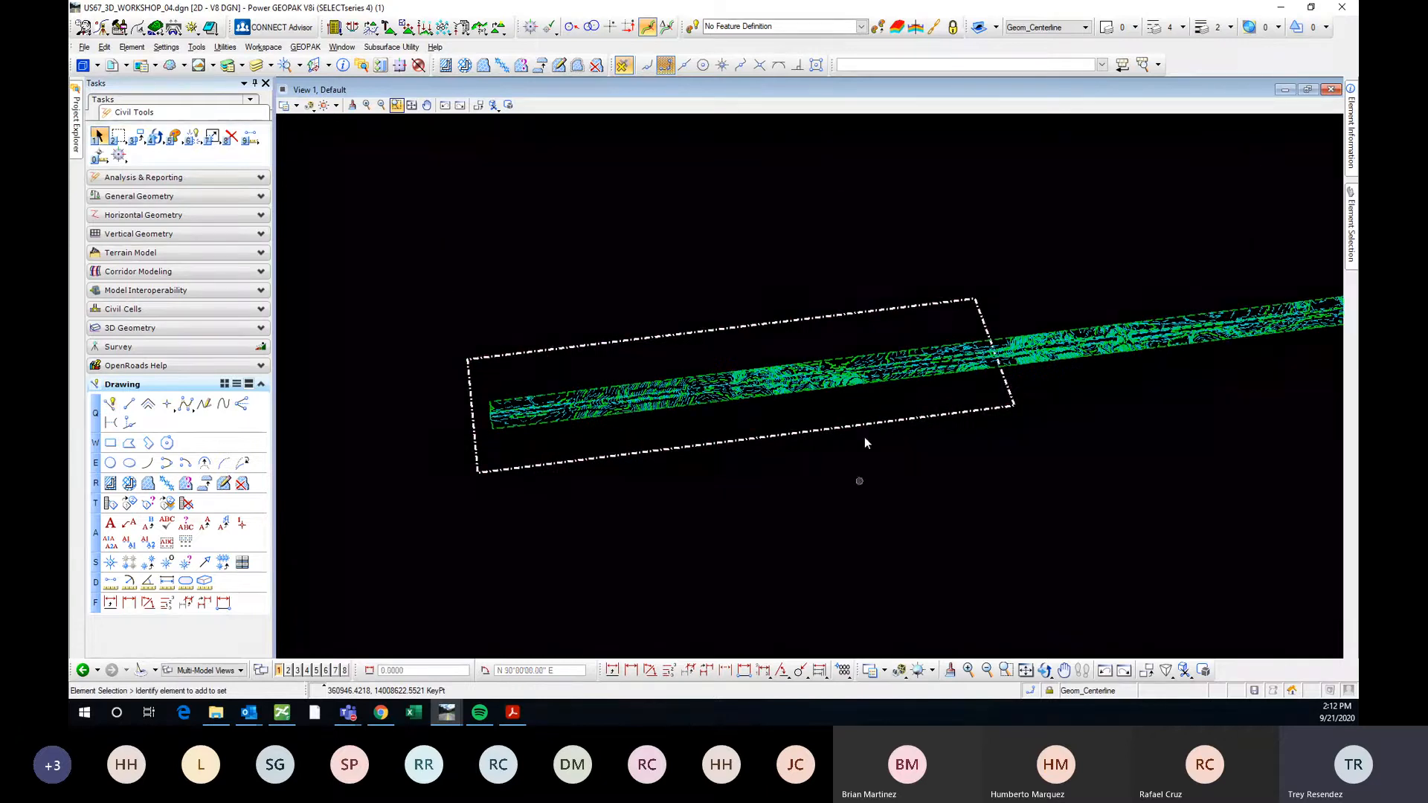
Start a clipped terrain model using the US 67 Presidio_Section_2 terrain as reference and keep its full settings displayed.
scroll(760, 407, up, 2)
scroll(743, 410, down, 2)
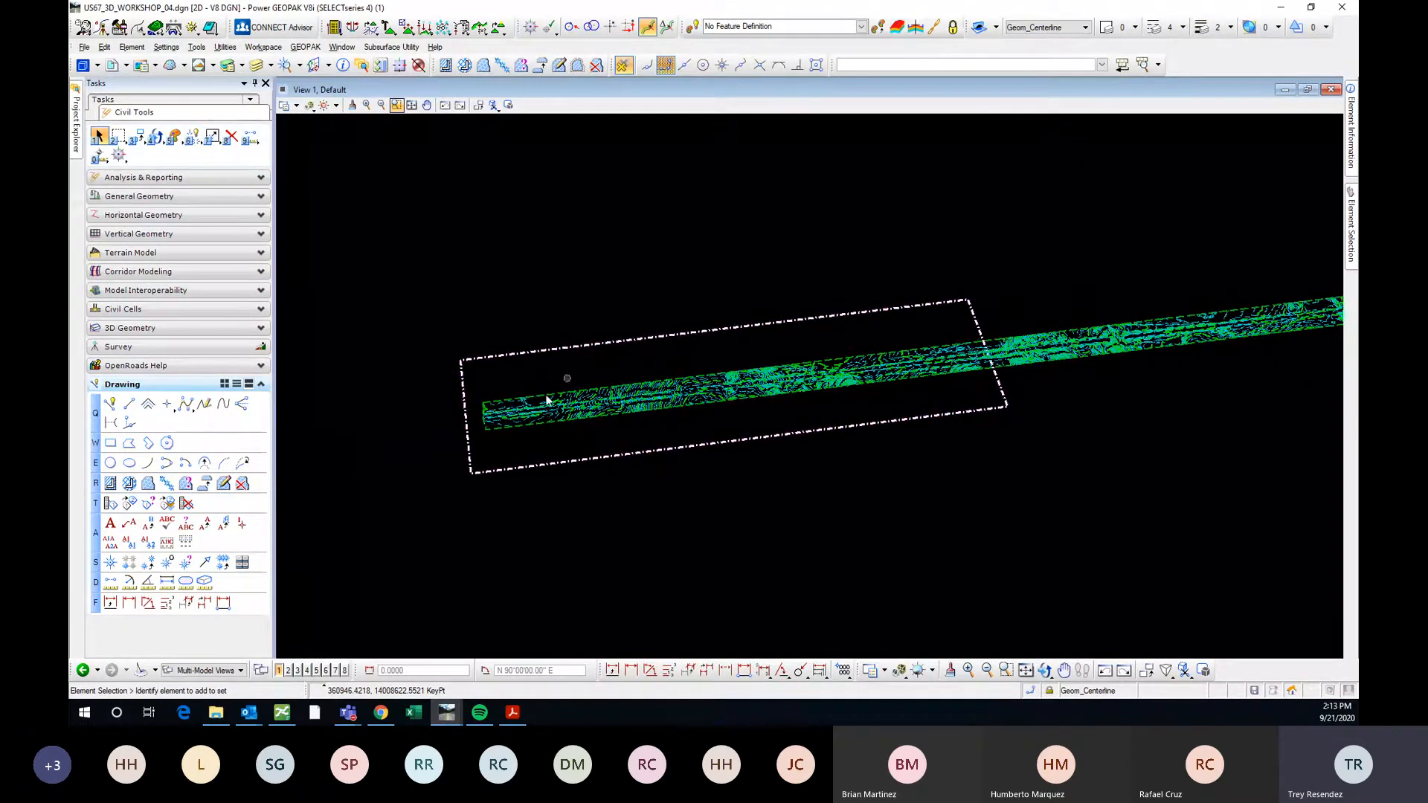
scroll(700, 357, up, 2)
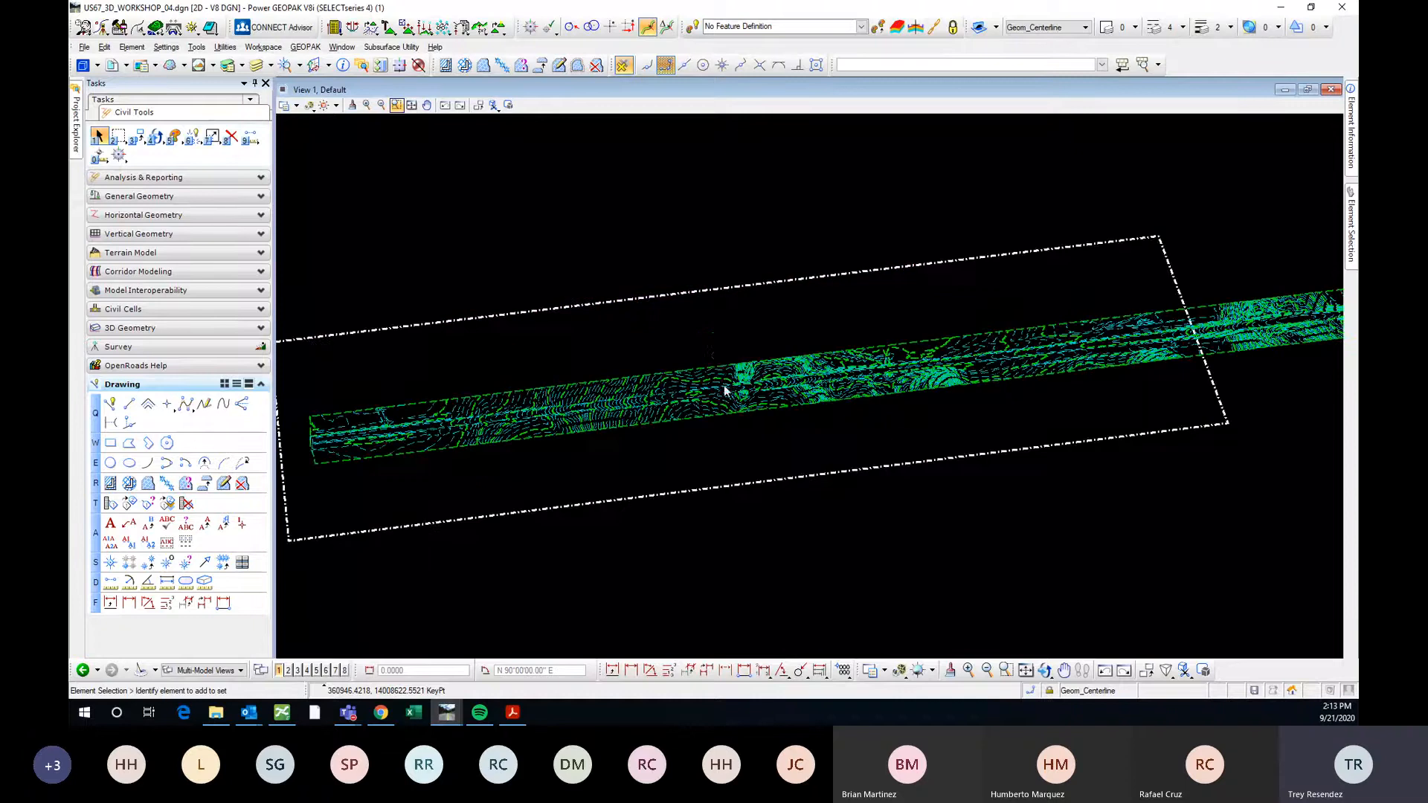
scroll(732, 316, down, 2)
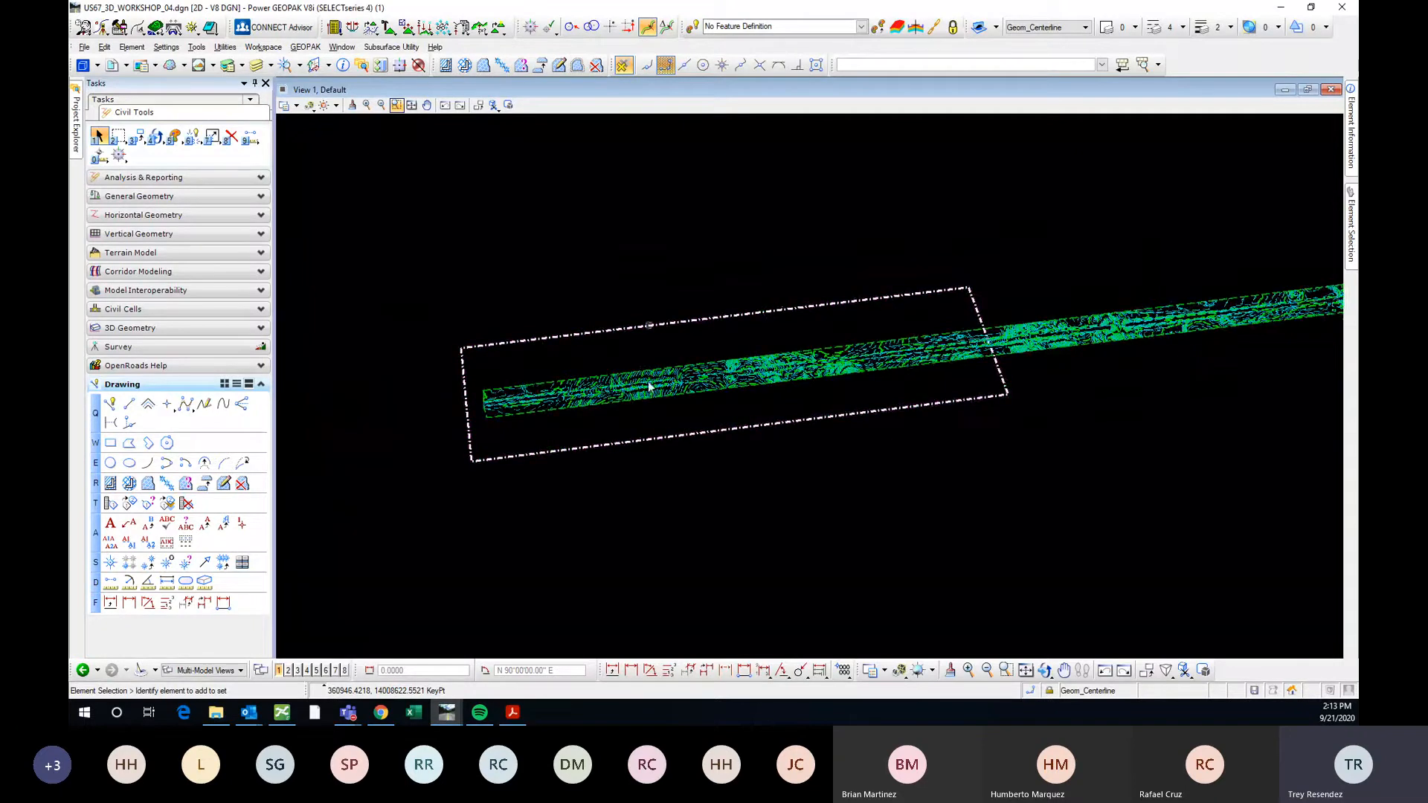
click(186, 253)
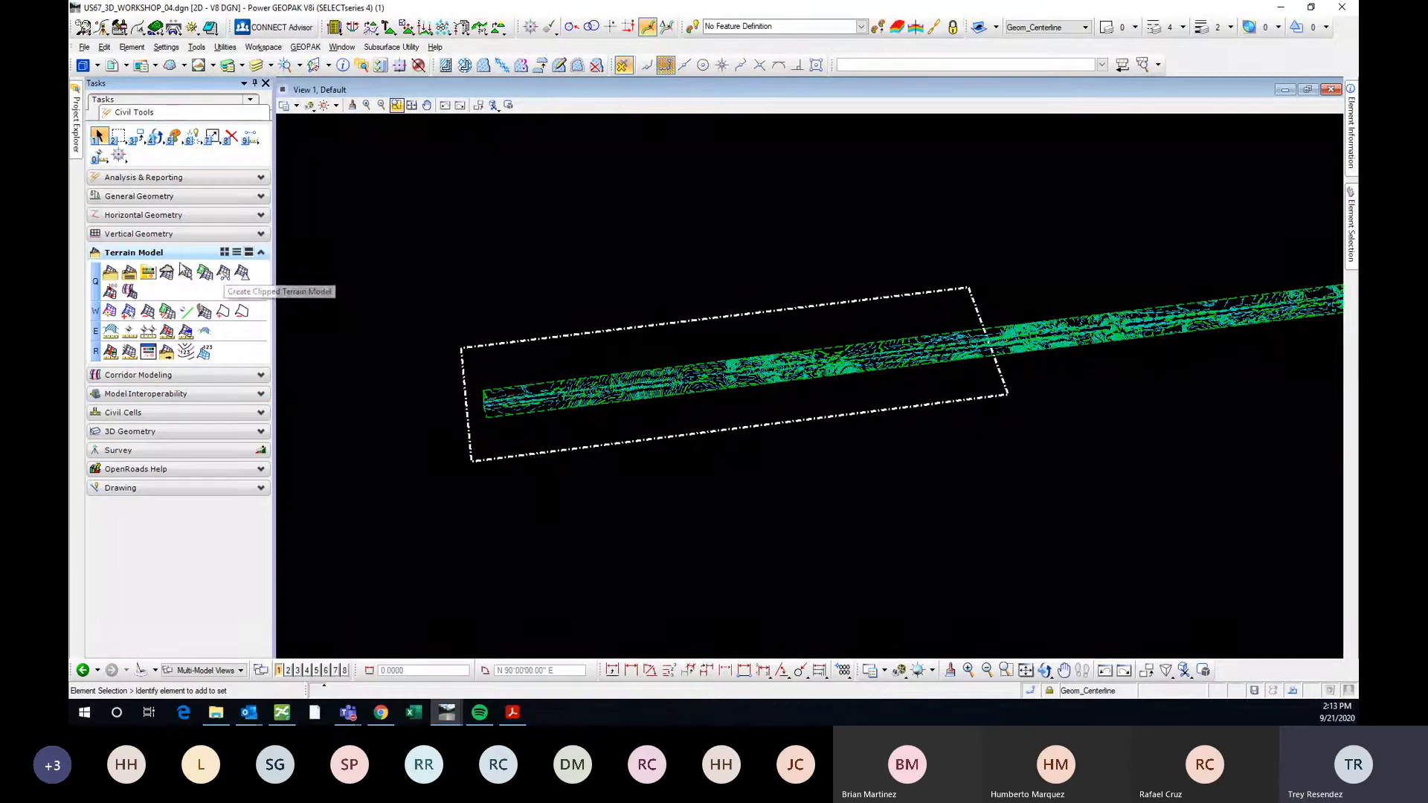
click(224, 273)
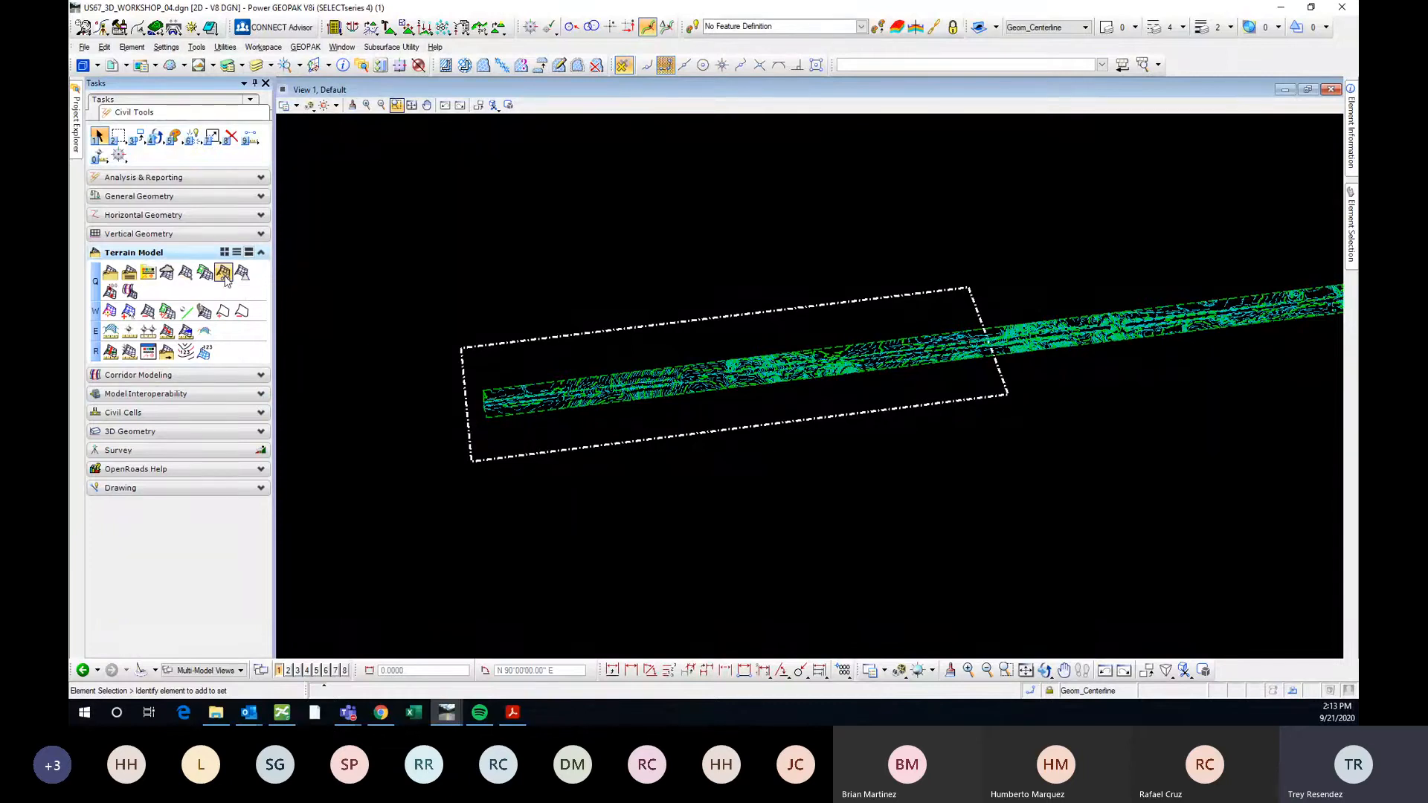
click(629, 370)
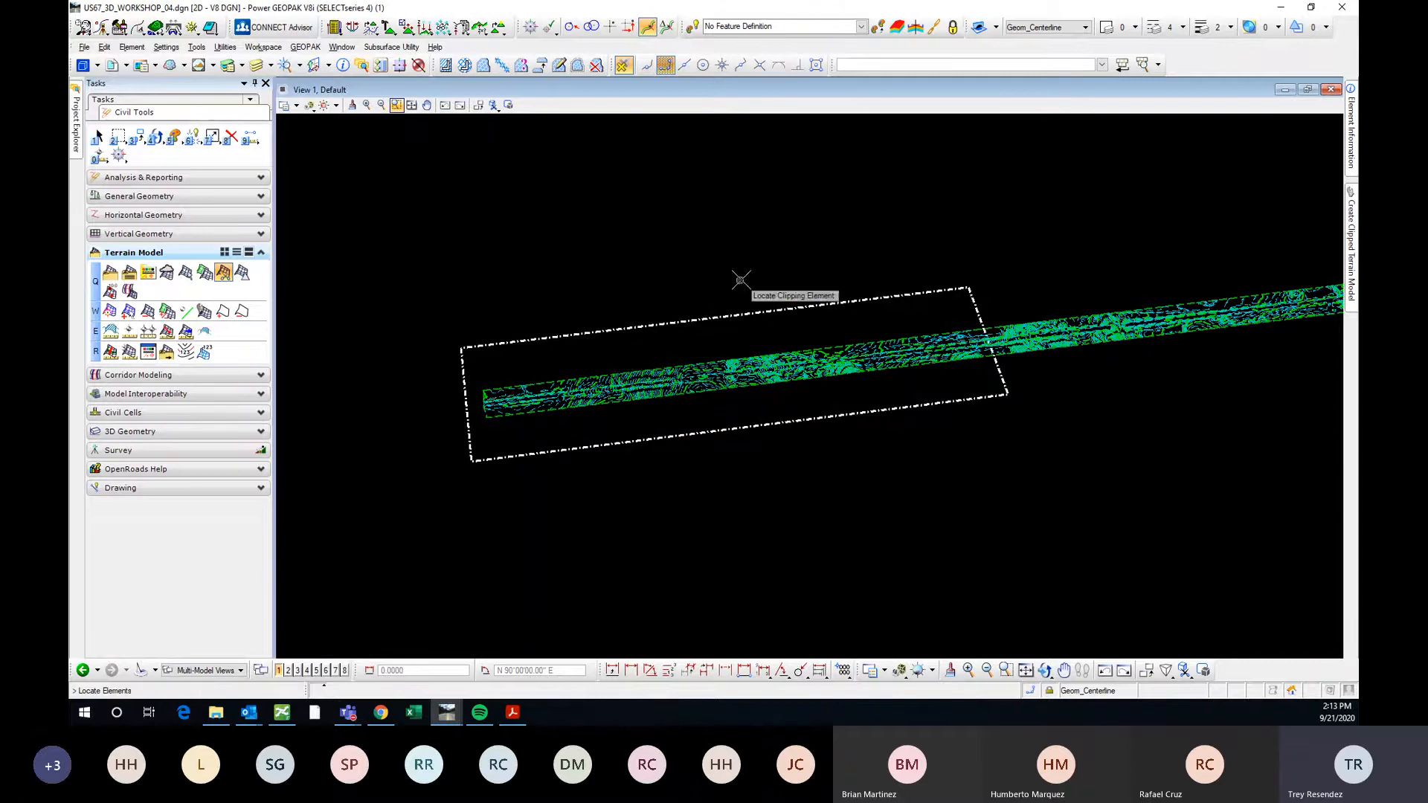
mouse_move(1349, 223)
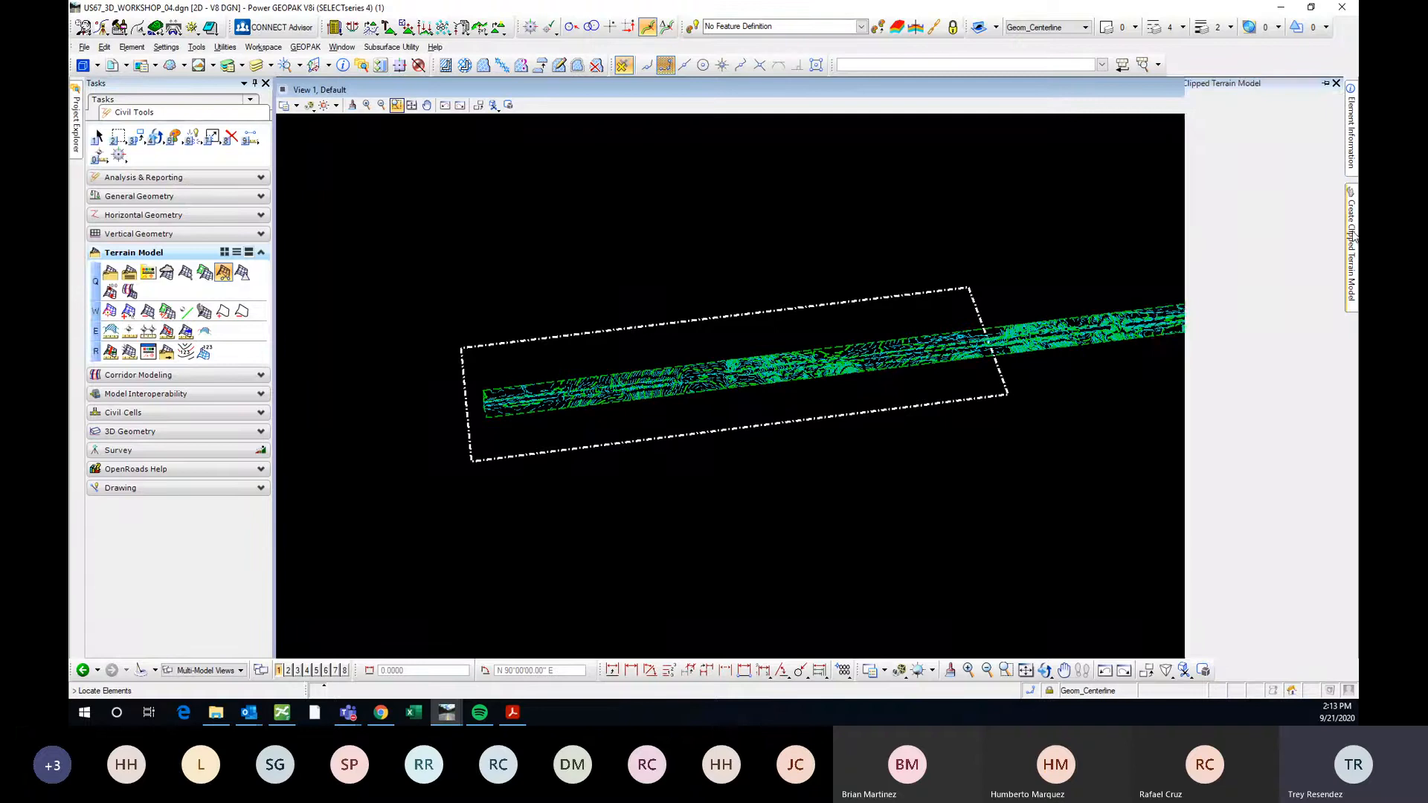
click(1328, 84)
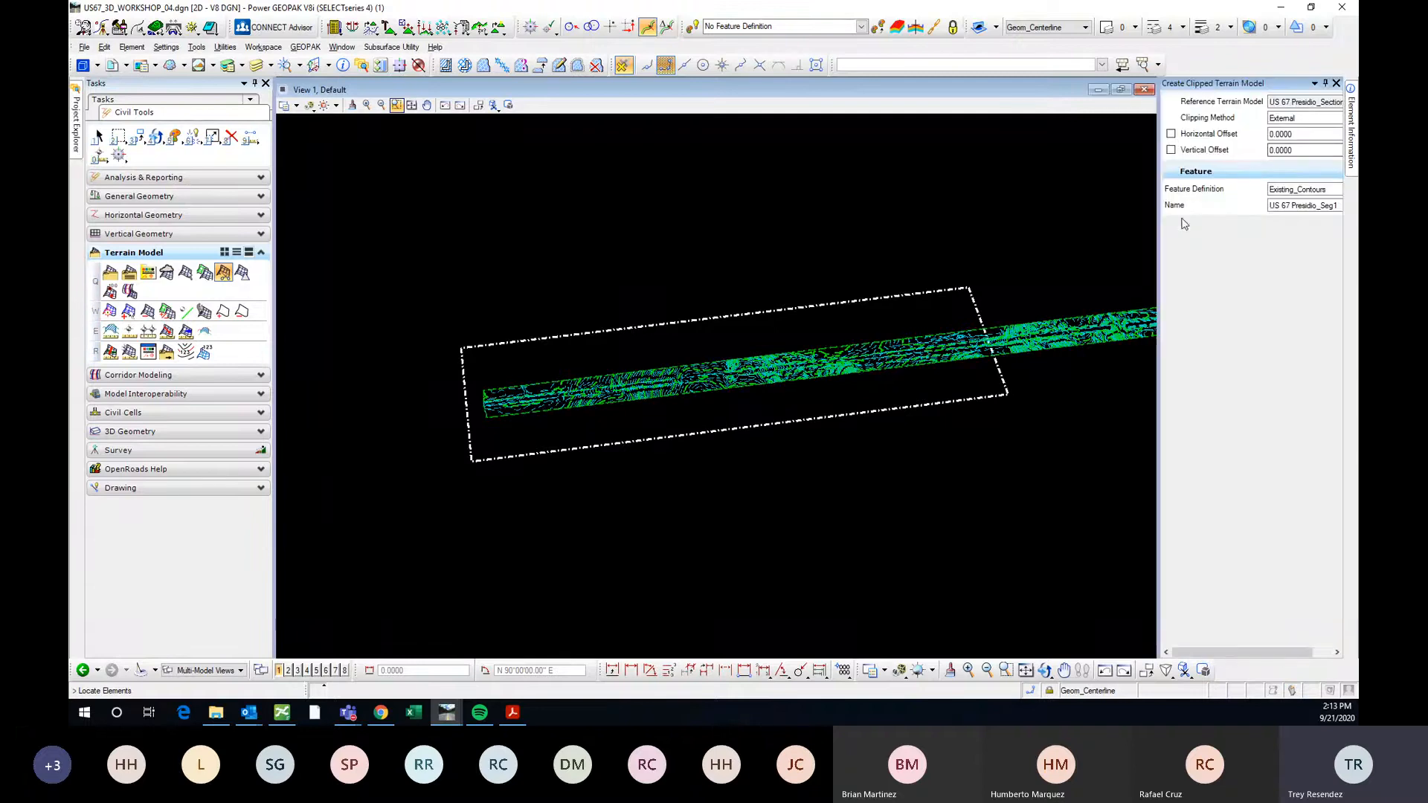
drag(1159, 241, 1111, 240)
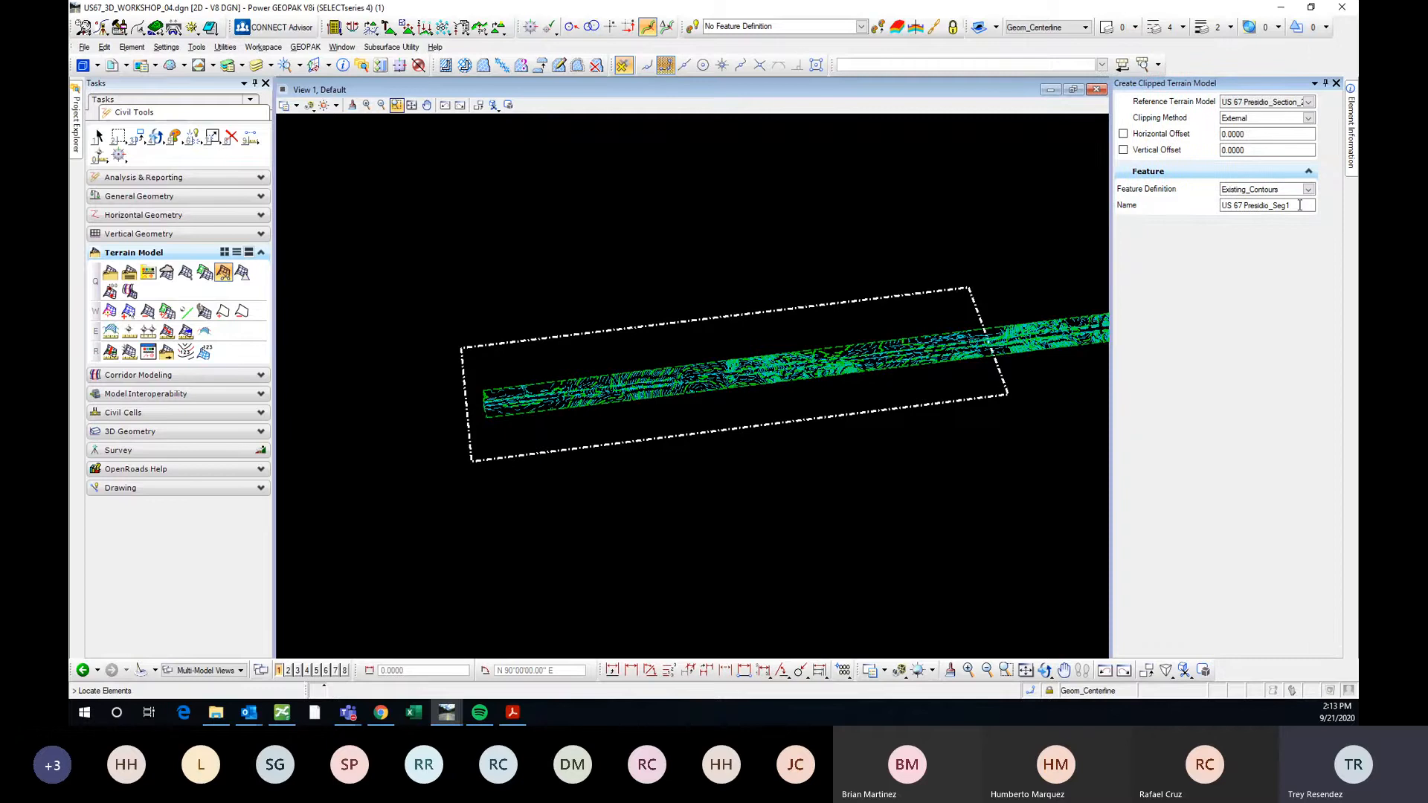
Set the clipped terrain's feature definition to Existing_Triangles and review the clipping methods, keeping External.
click(1261, 149)
click(1307, 189)
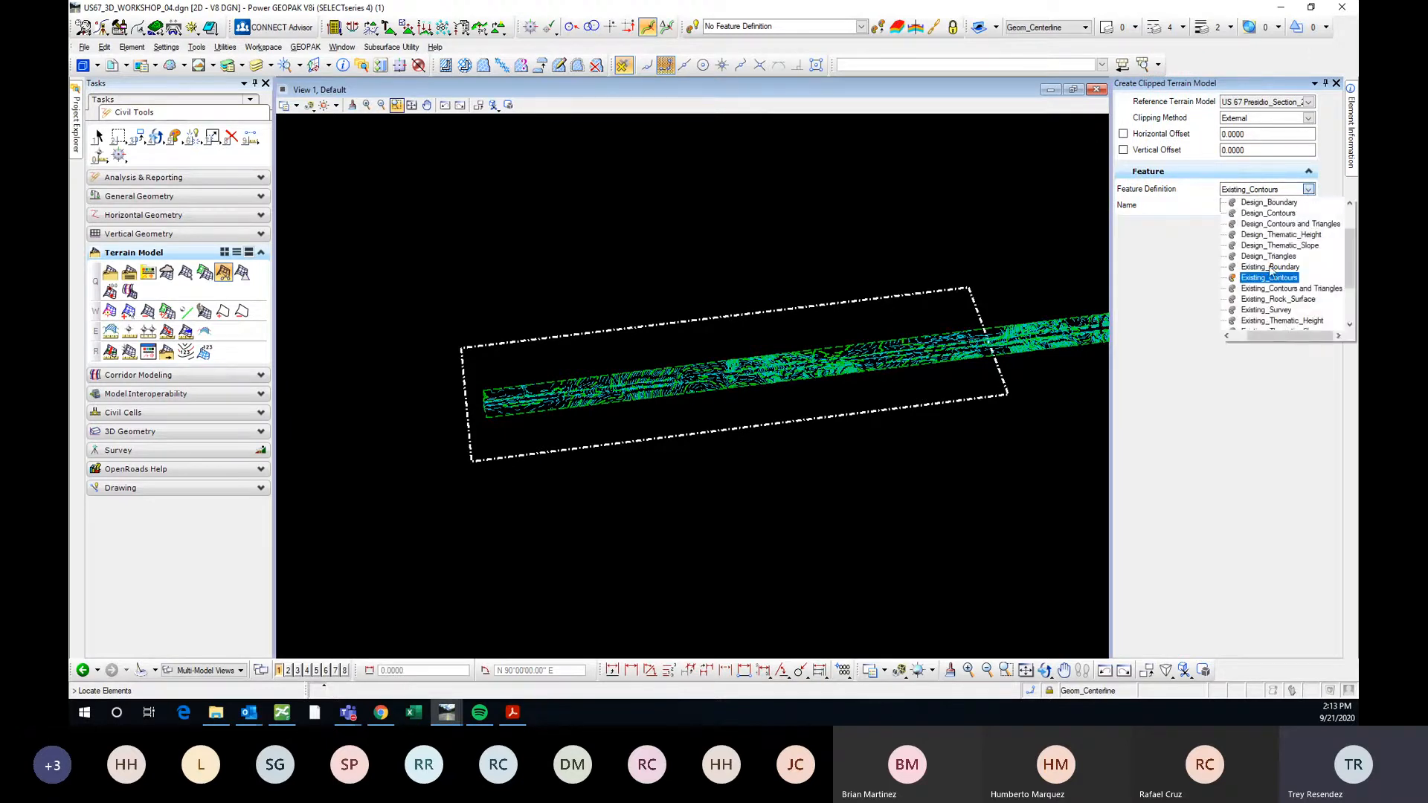
scroll(1285, 313, down, 2)
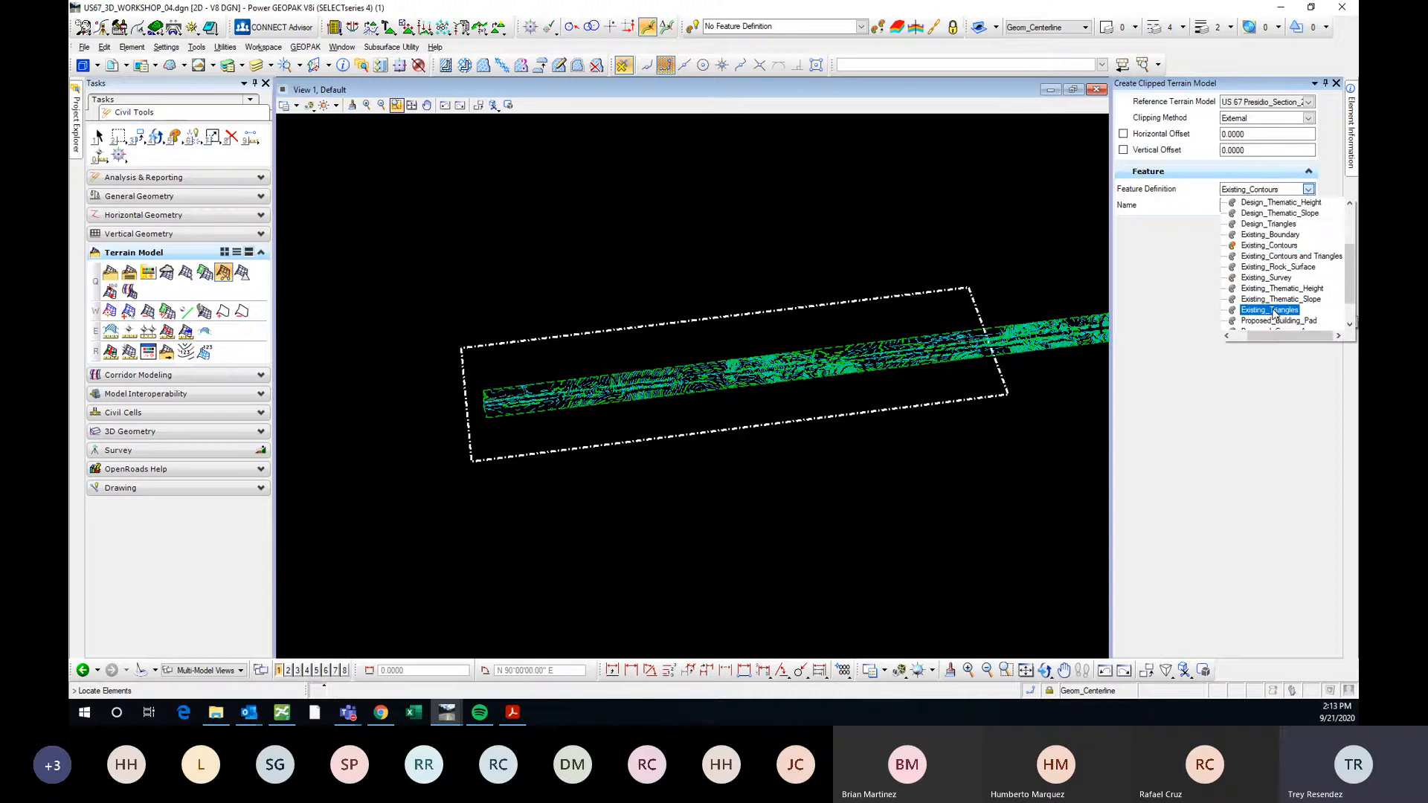
click(1253, 289)
click(1292, 209)
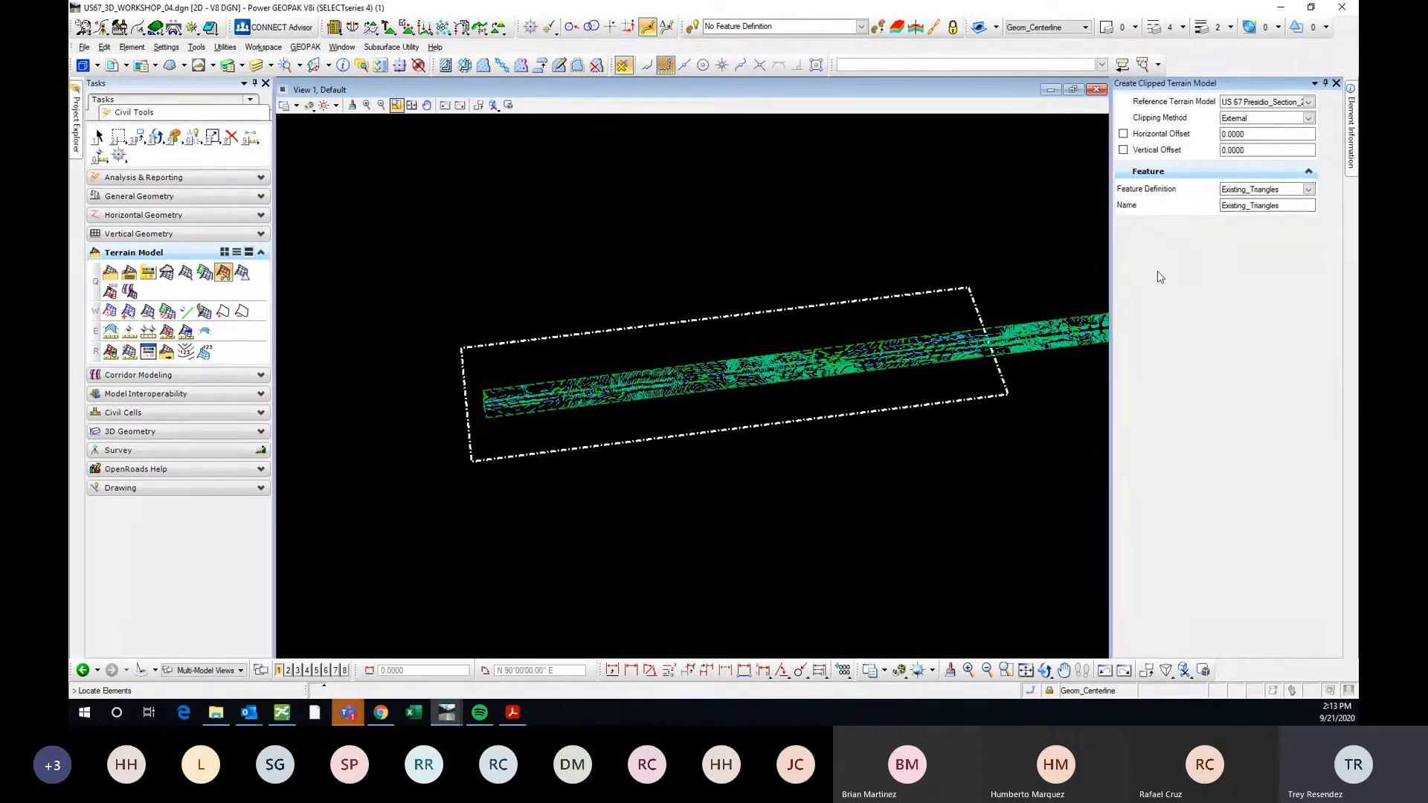
scroll(617, 409, up, 1)
scroll(633, 420, down, 1)
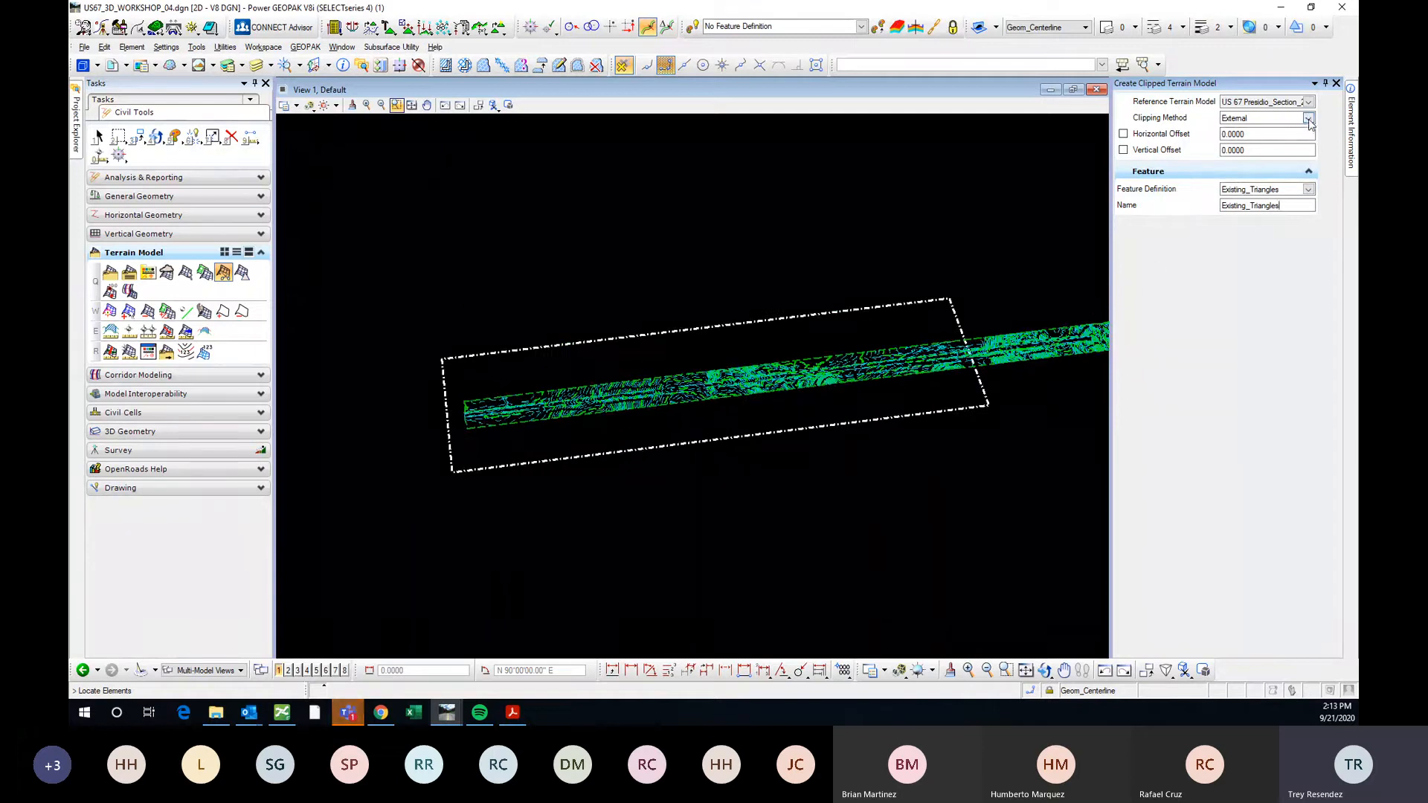
click(1308, 119)
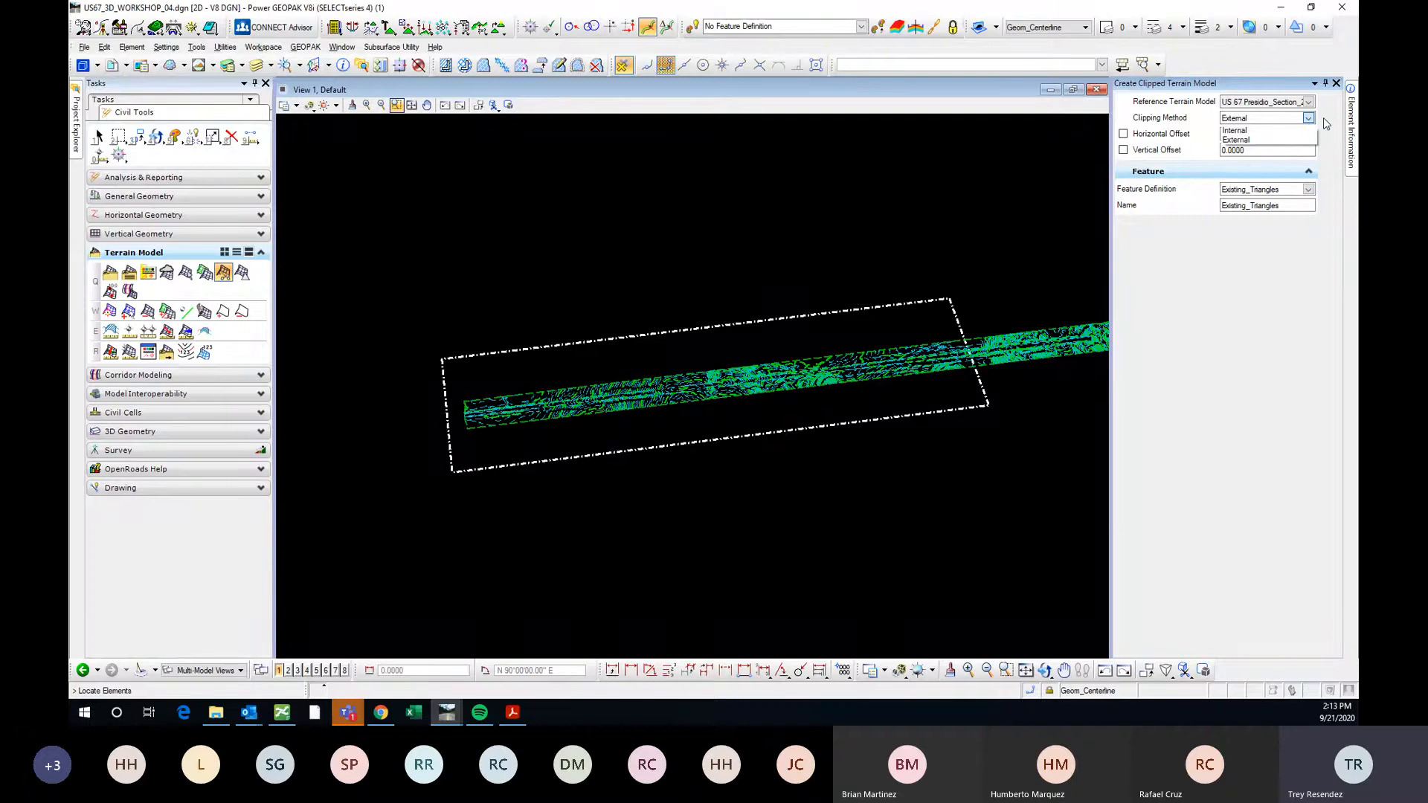
click(1326, 123)
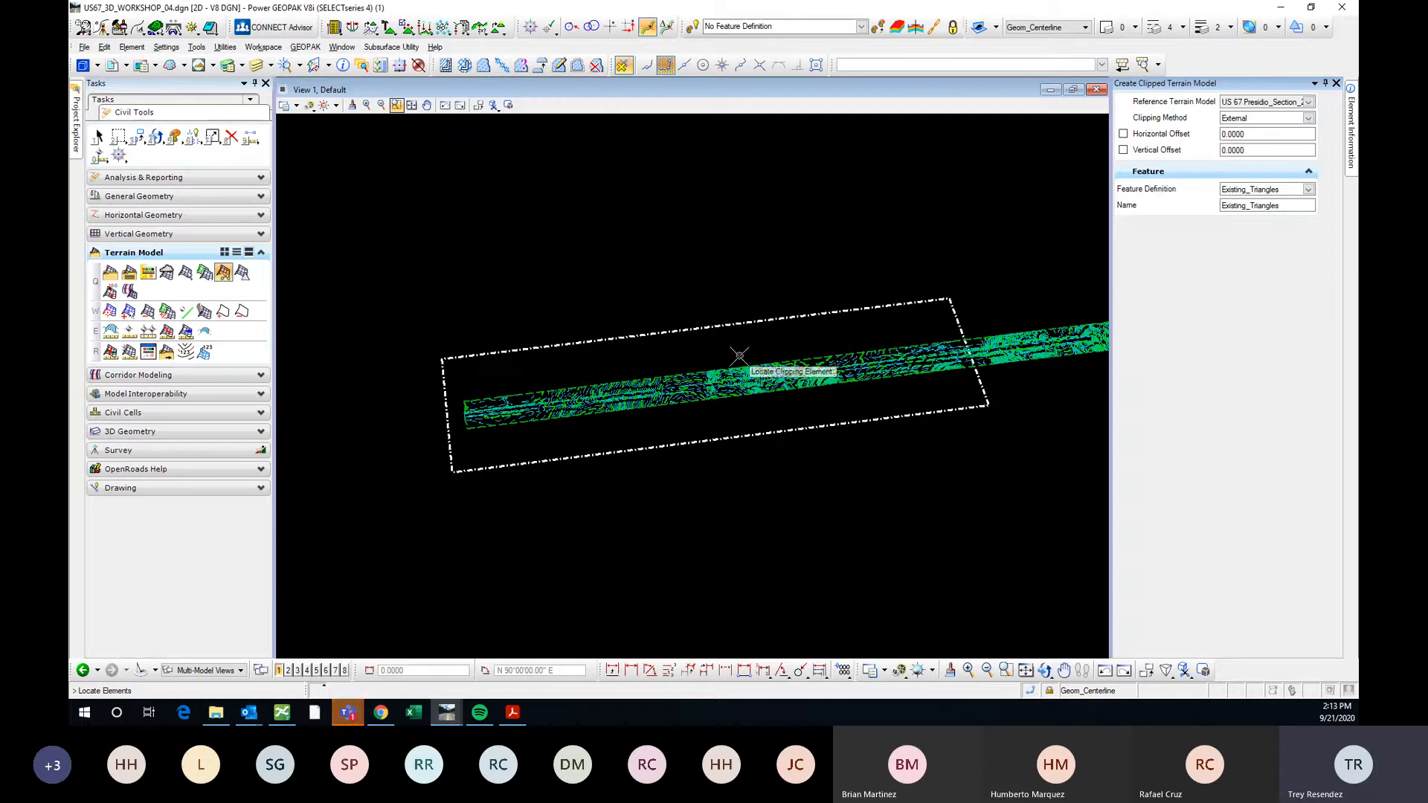
scroll(726, 356, up, 3)
scroll(722, 360, down, 3)
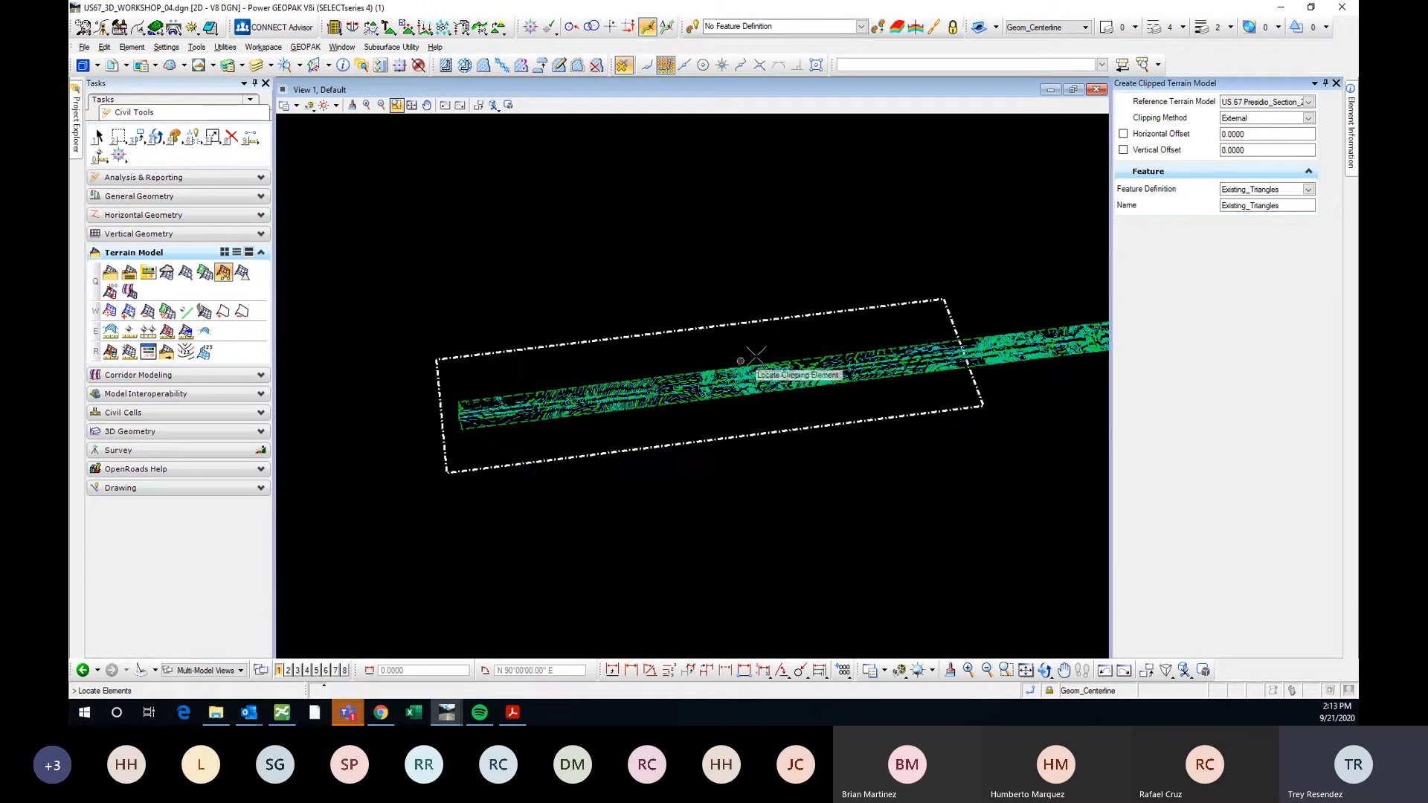
click(781, 325)
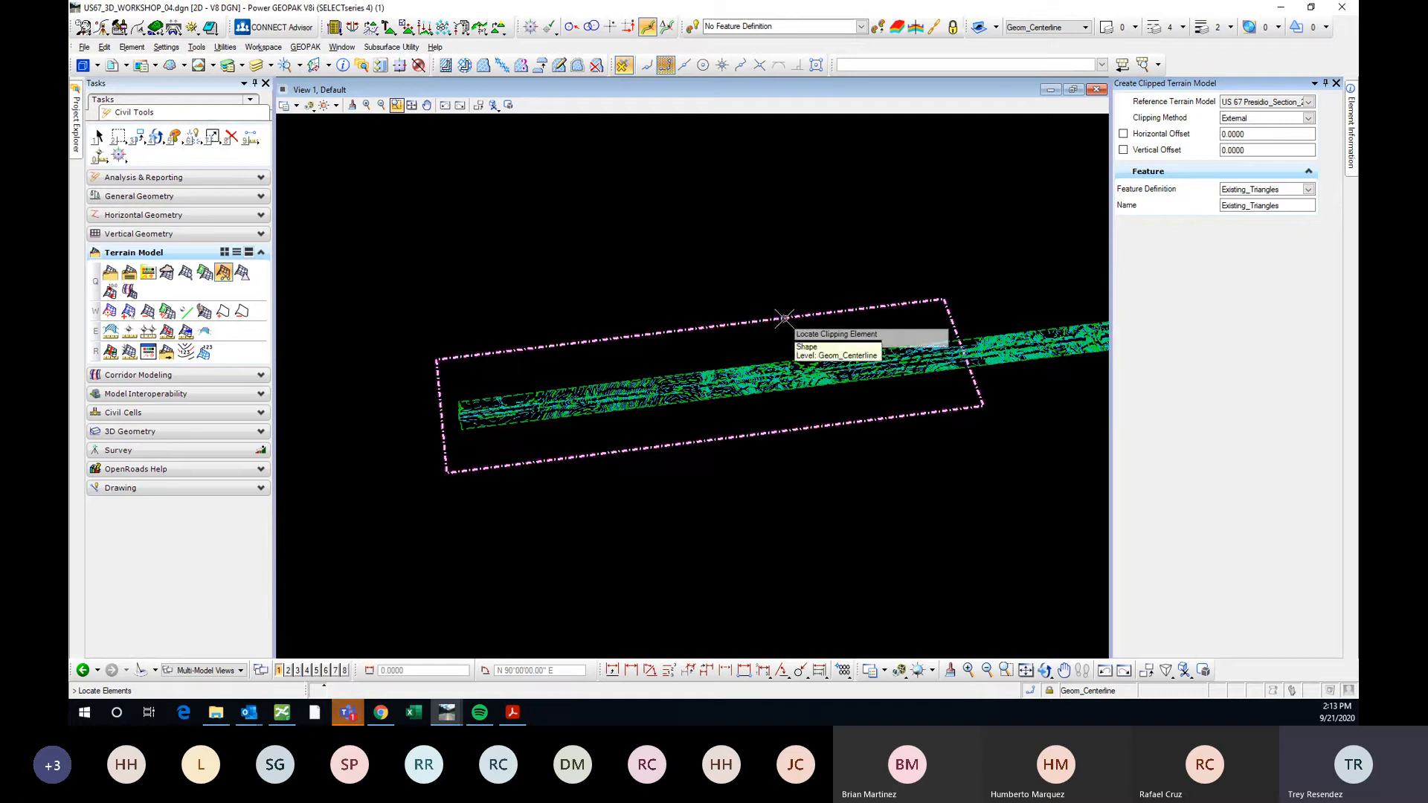
right_click(759, 337)
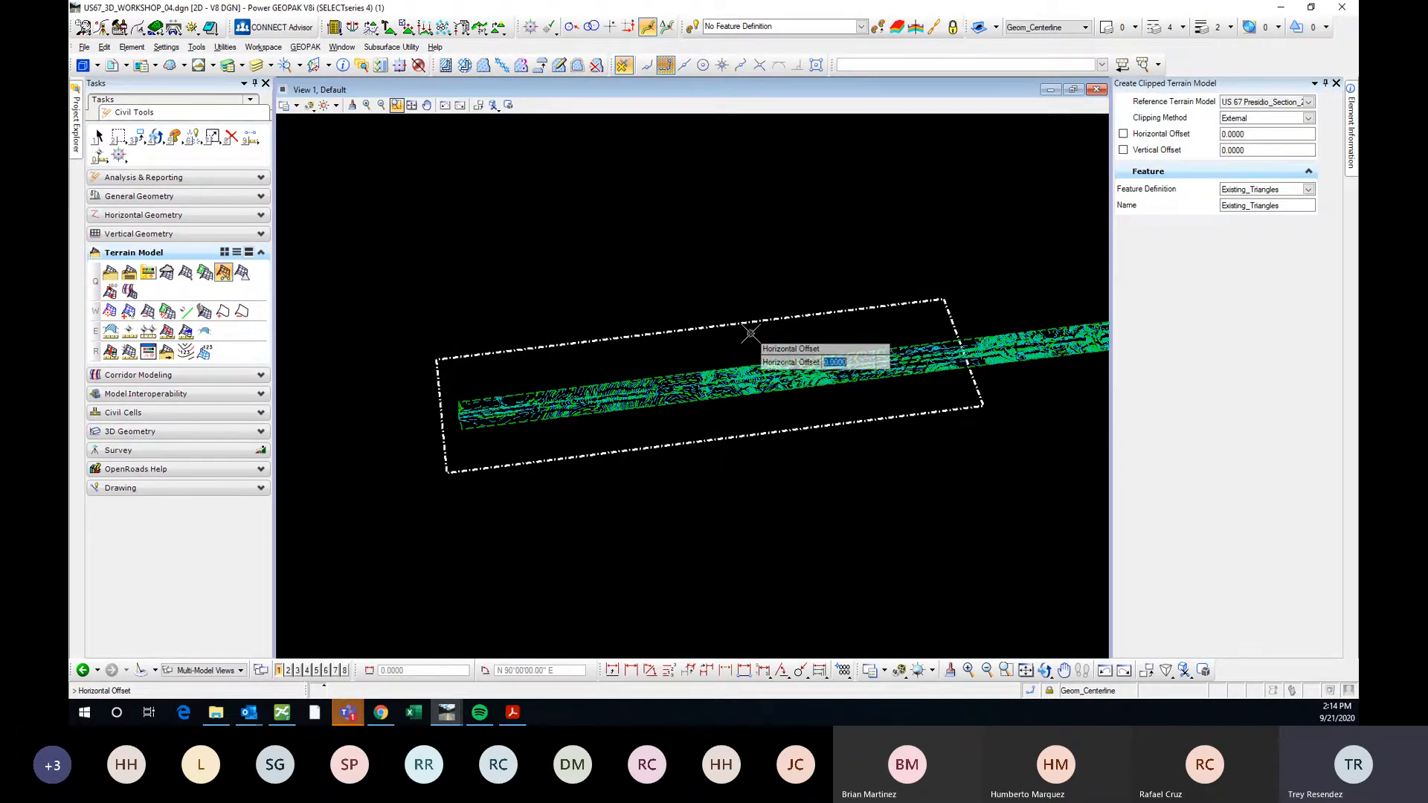
key(Escape)
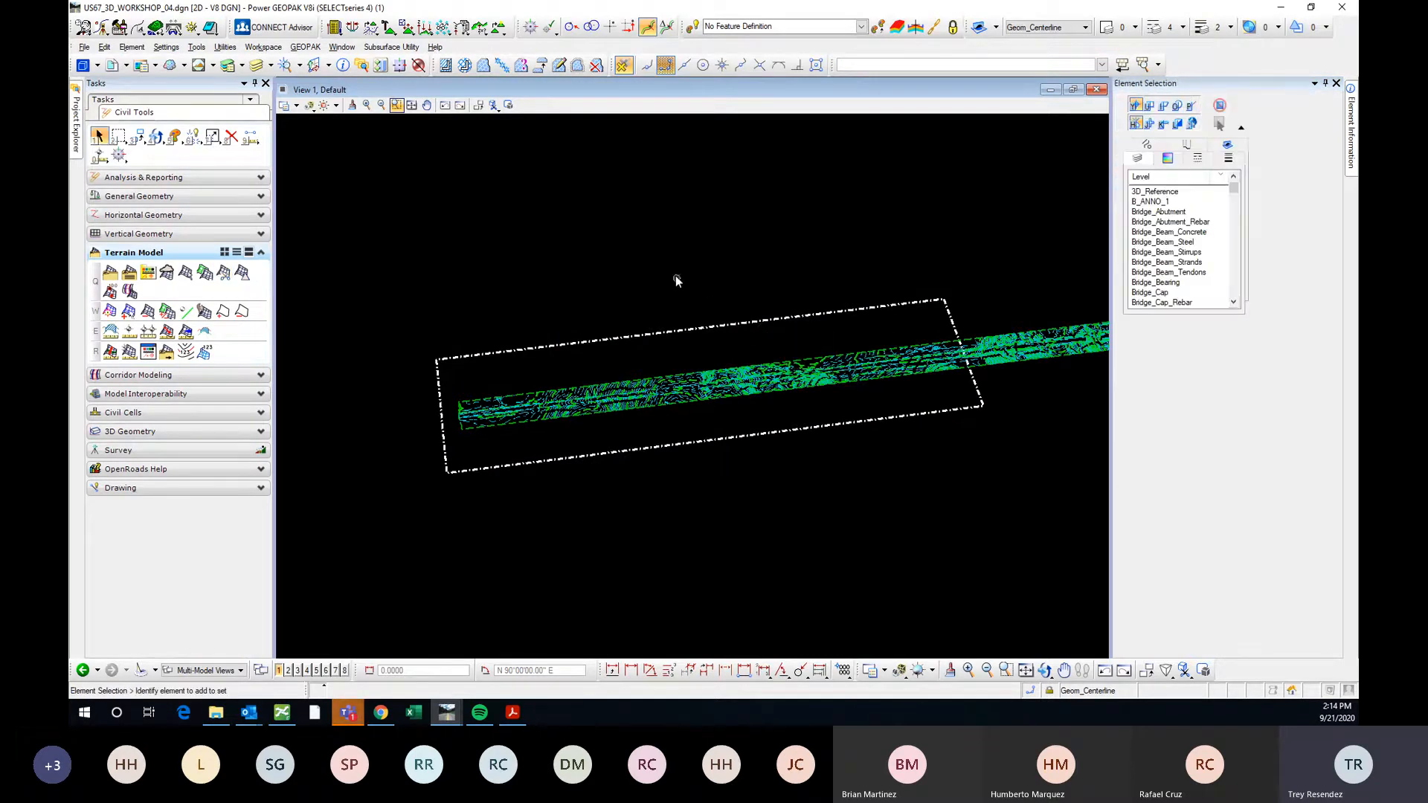
Create the Existing_Triangles clipped terrain from US 67 Presidio_Section_2 within the four-sided boundary, using External clipping and no offsets, and exit the command.
click(223, 273)
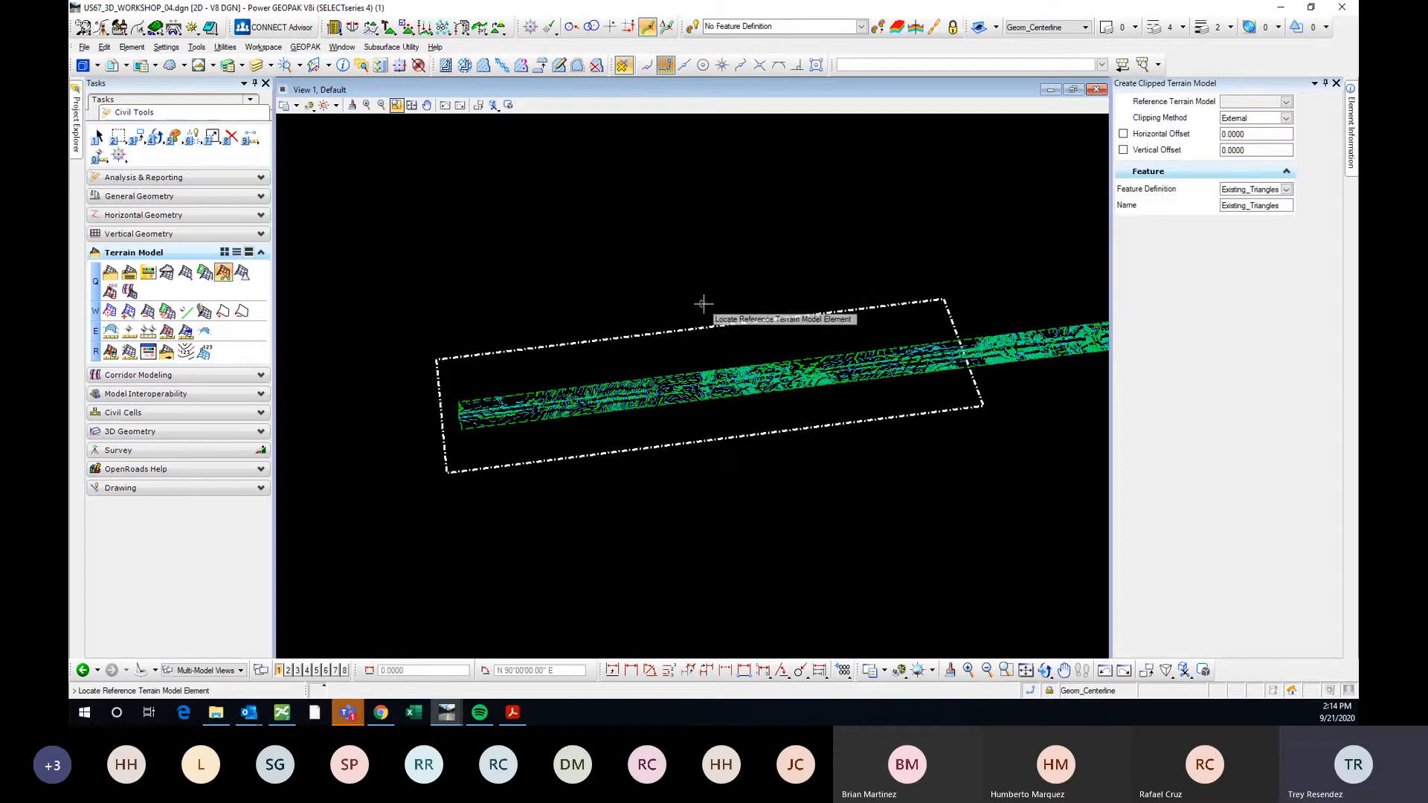
click(732, 345)
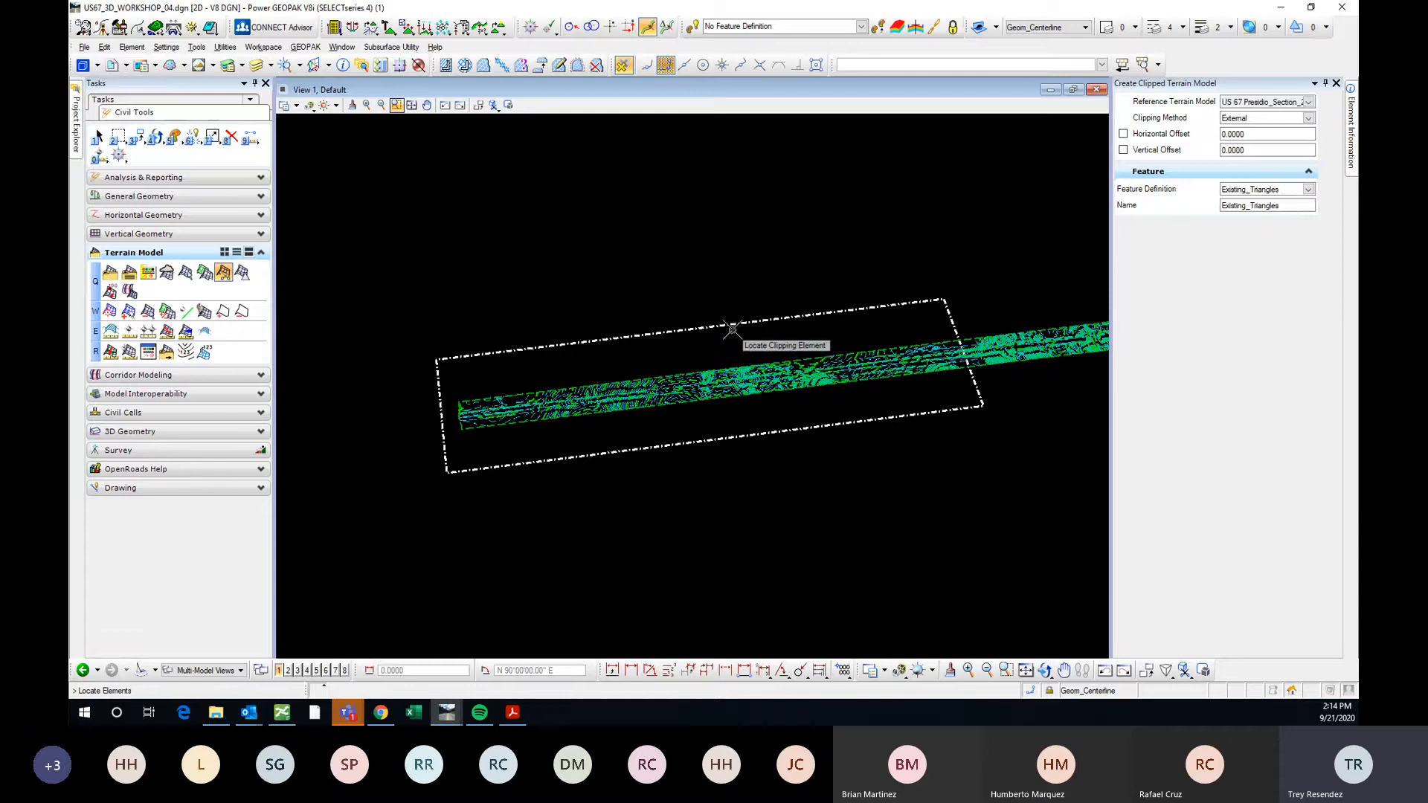
click(734, 325)
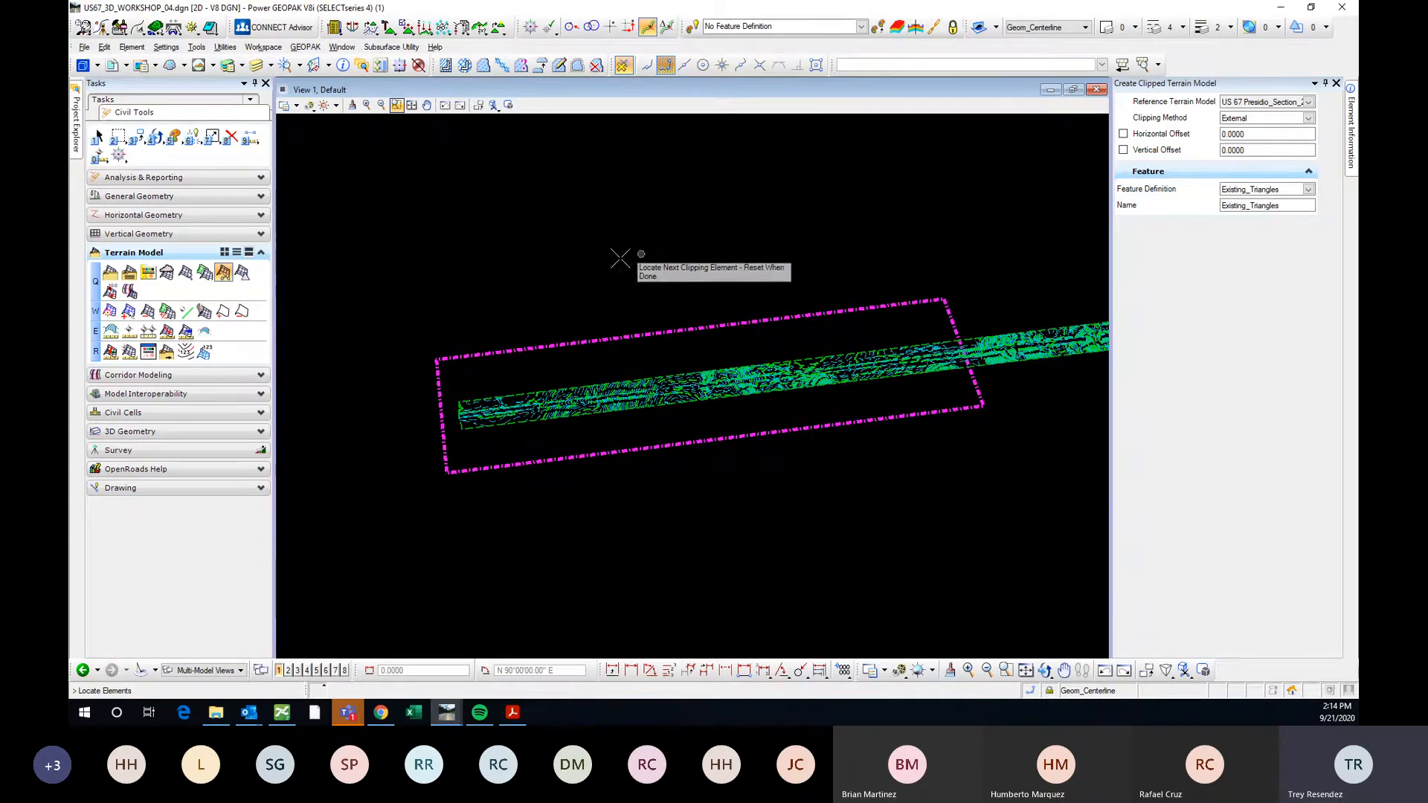
right_click(638, 284)
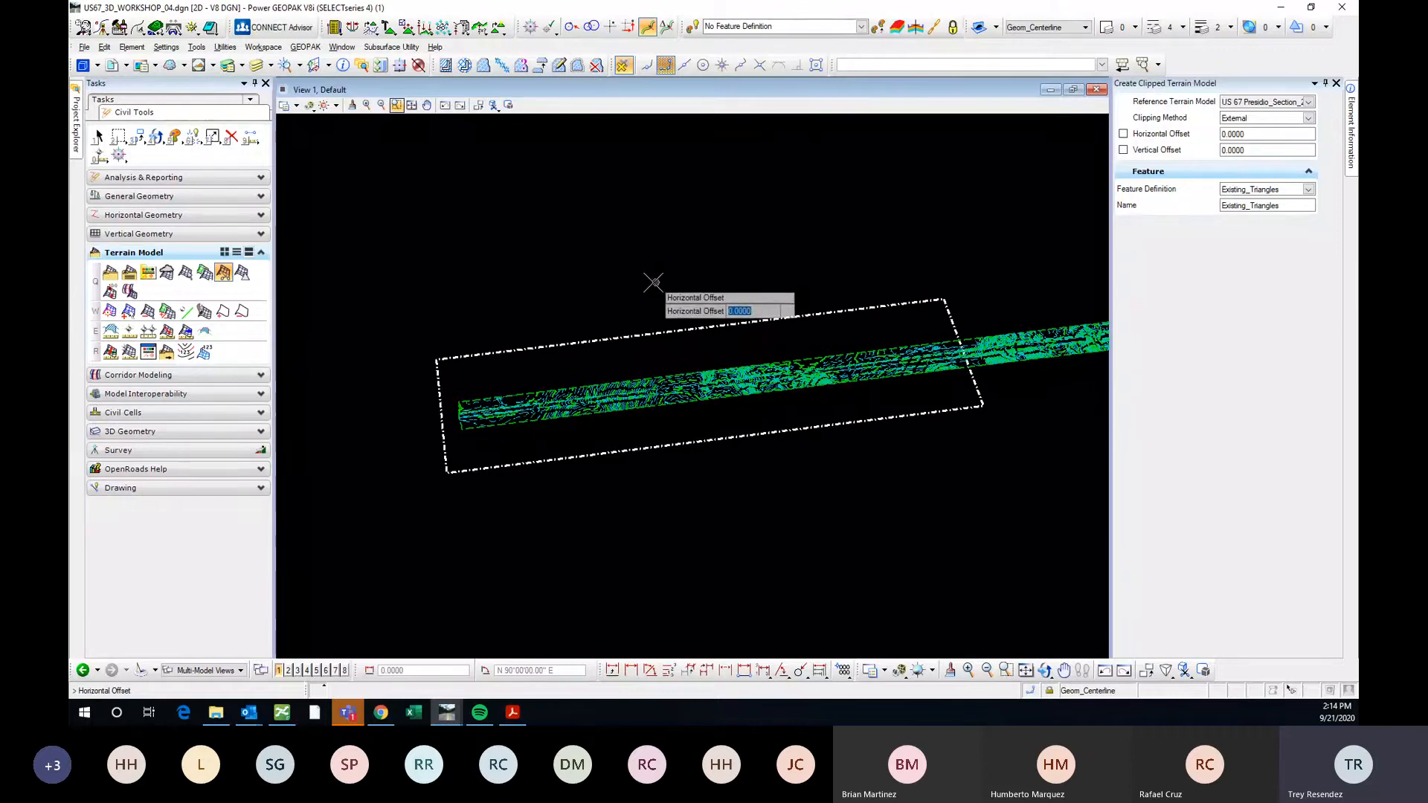
right_click(650, 281)
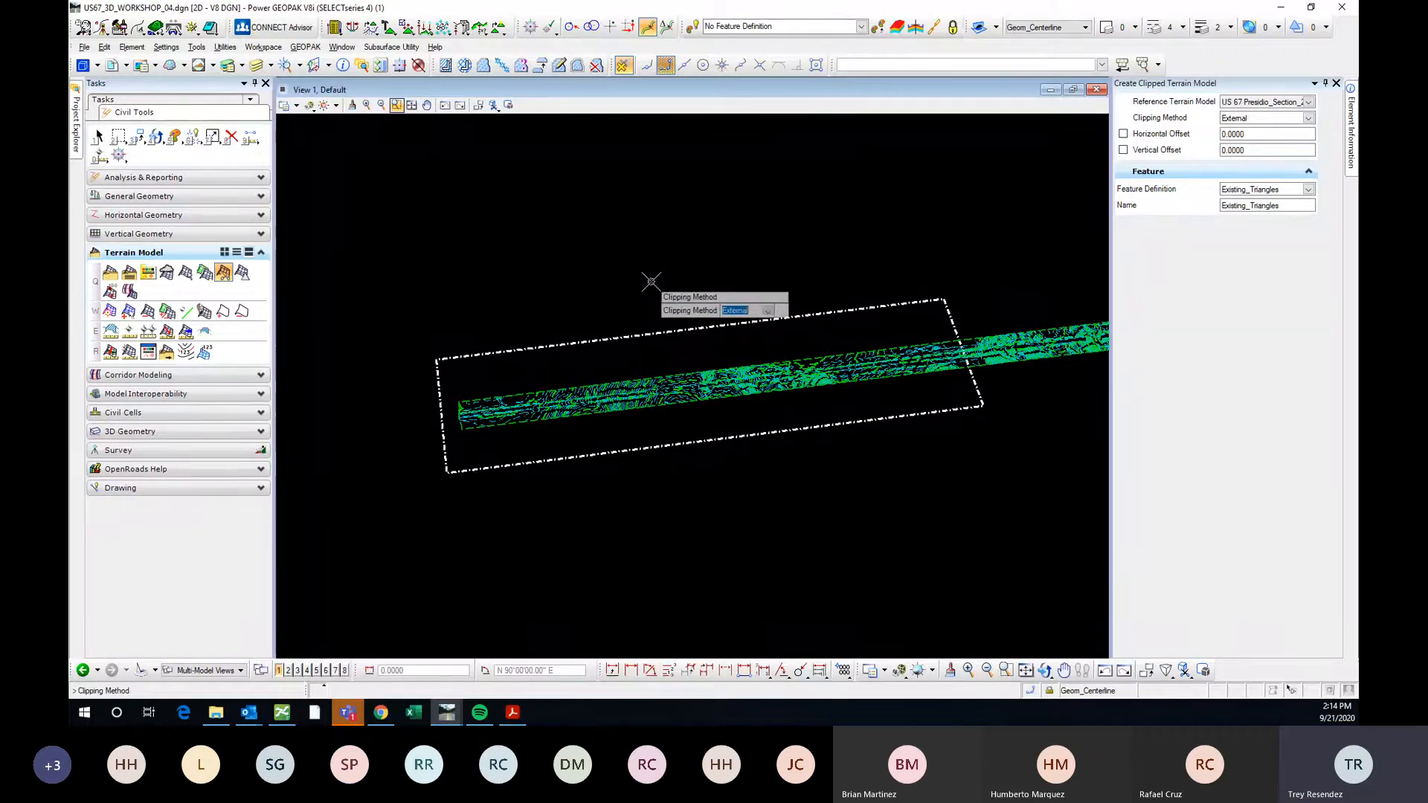
click(650, 281)
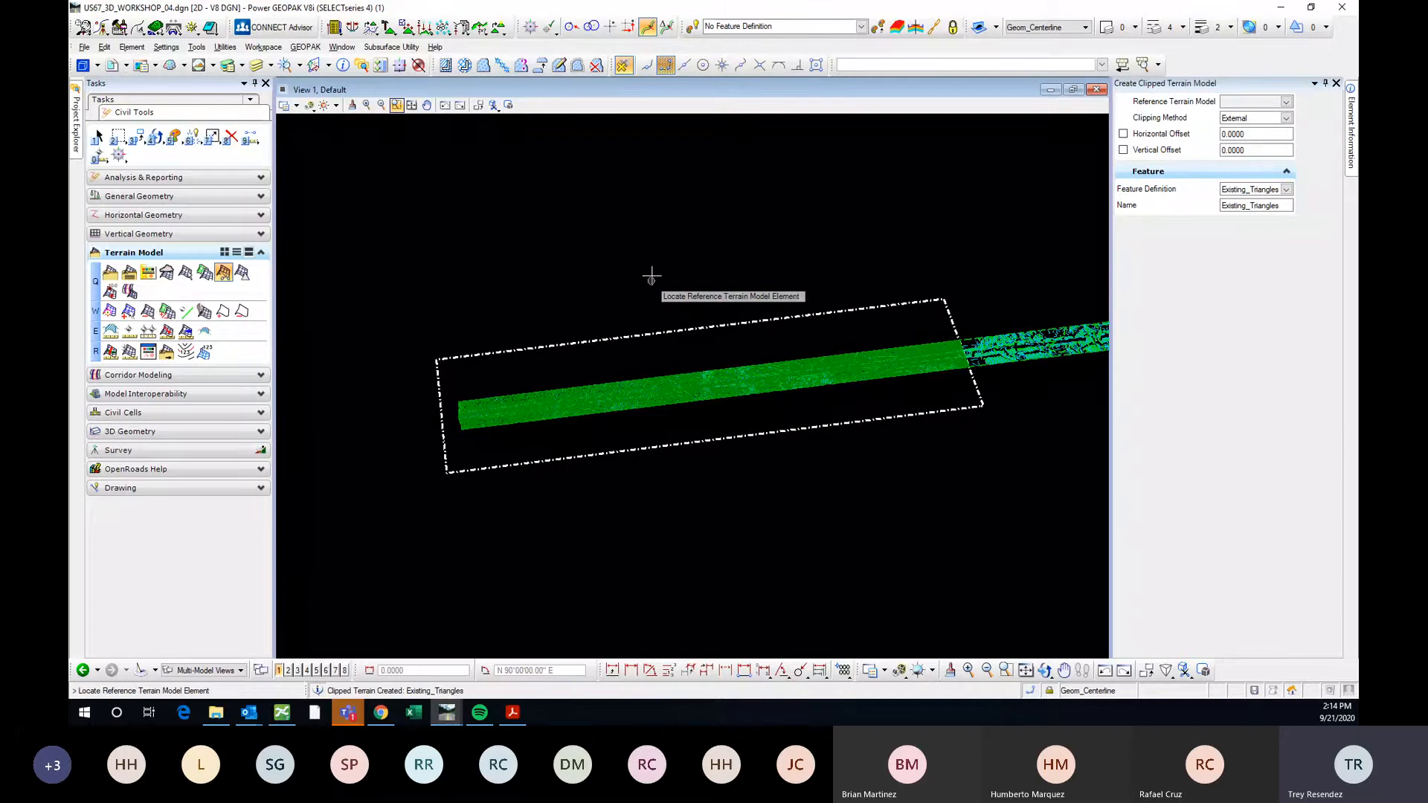
click(97, 137)
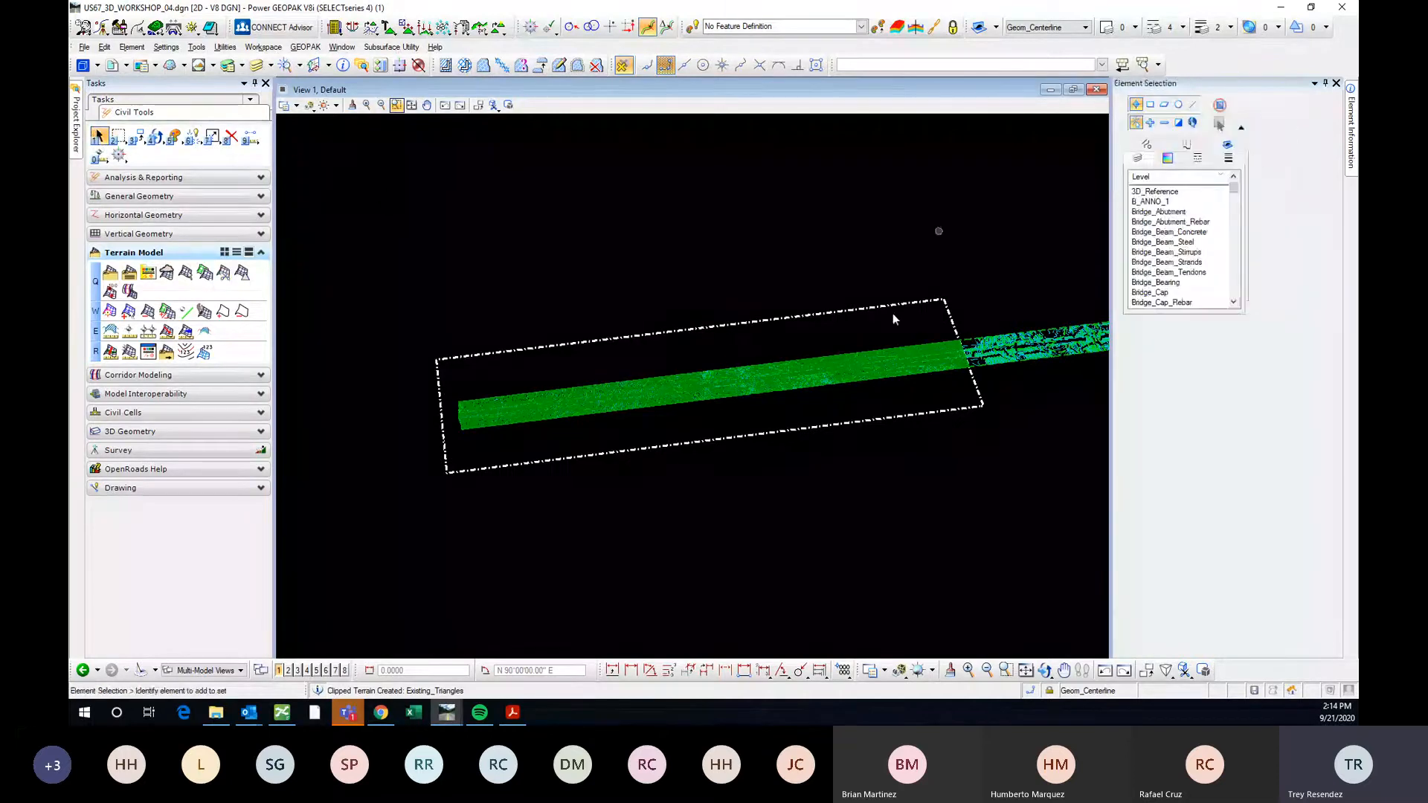
Inspect the clipped terrain's triangles along the eastern edge of the boundary, selecting the clipped model and clearing the selection.
scroll(526, 408, up, 1)
middle_drag(983, 414, 511, 462)
scroll(823, 351, up, 2)
scroll(802, 364, up, 2)
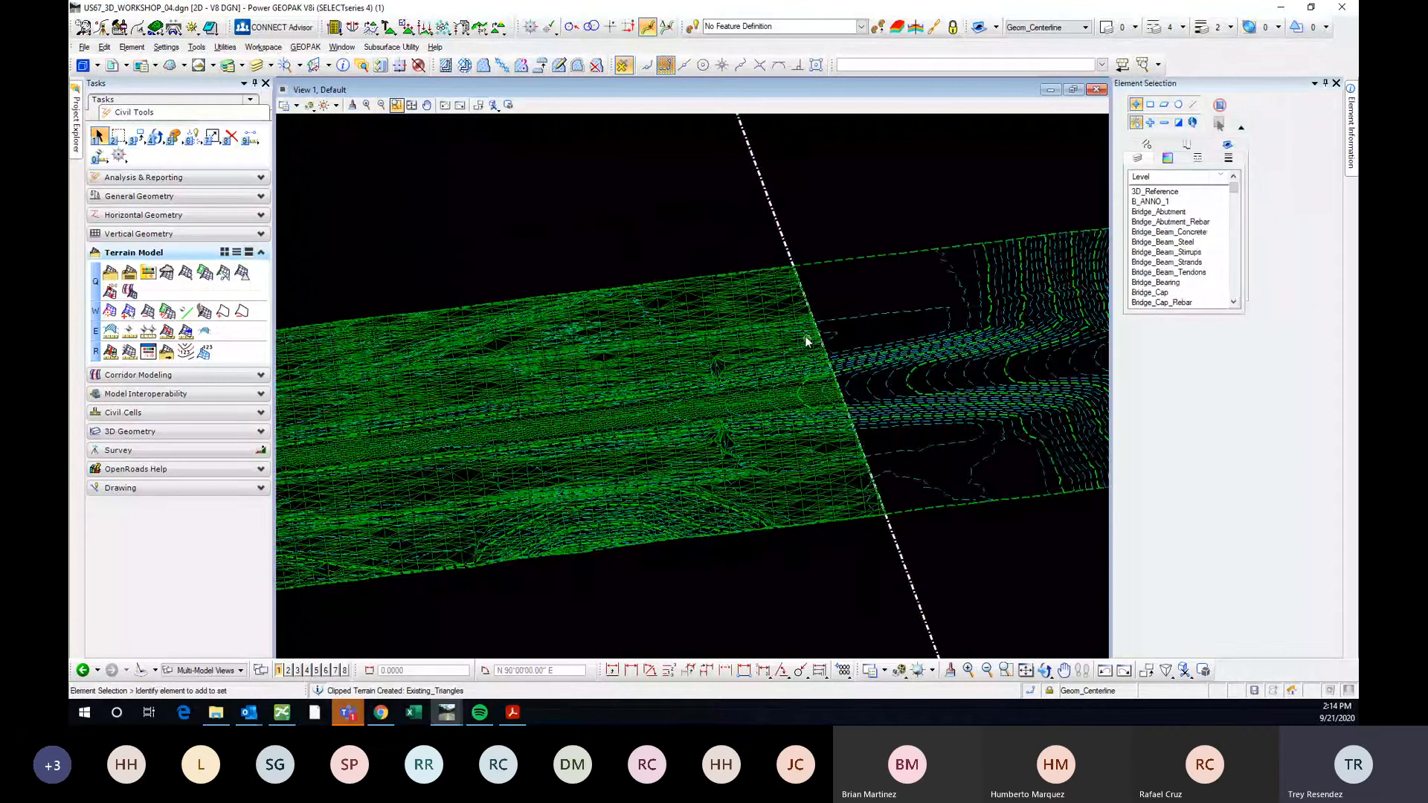
click(763, 260)
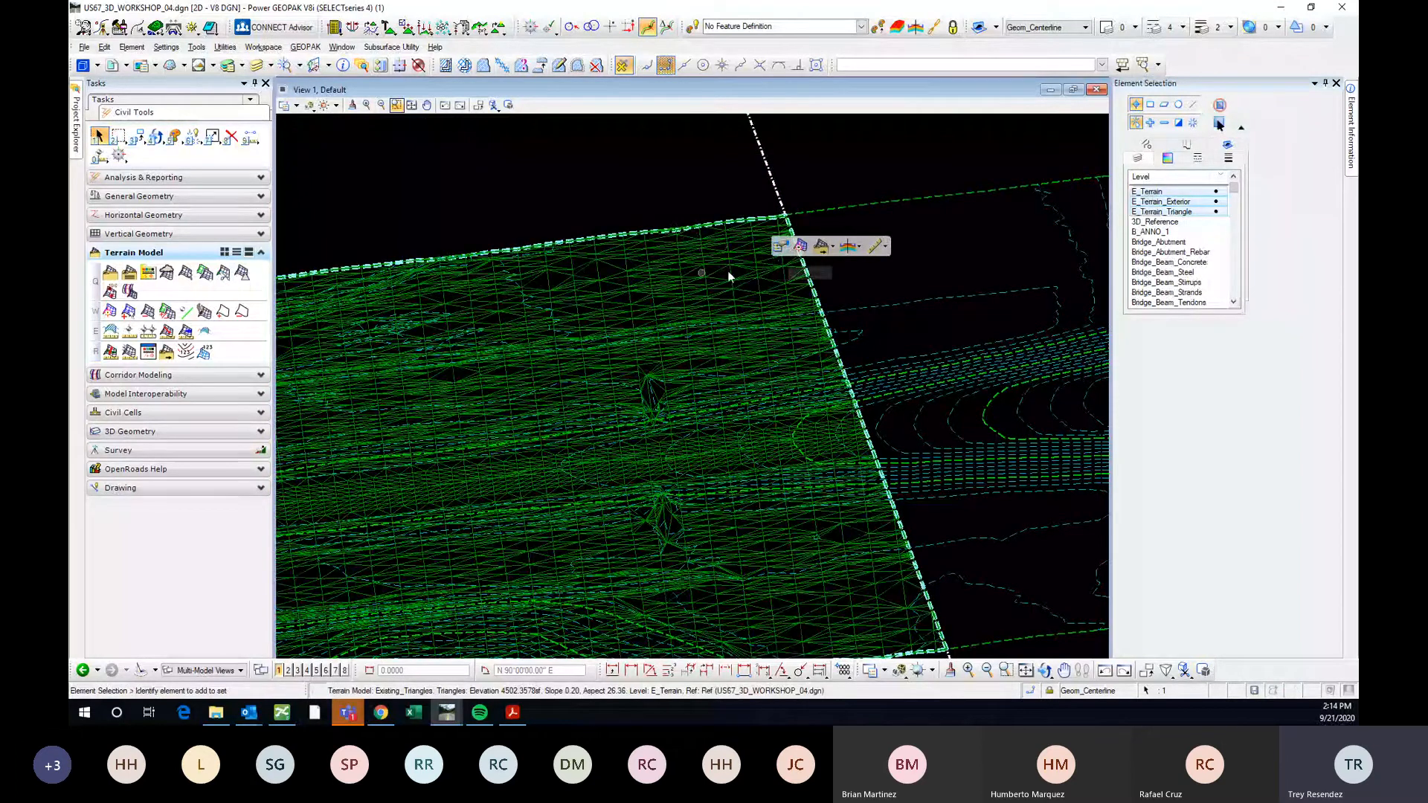
scroll(791, 322, down, 2)
scroll(875, 322, down, 7)
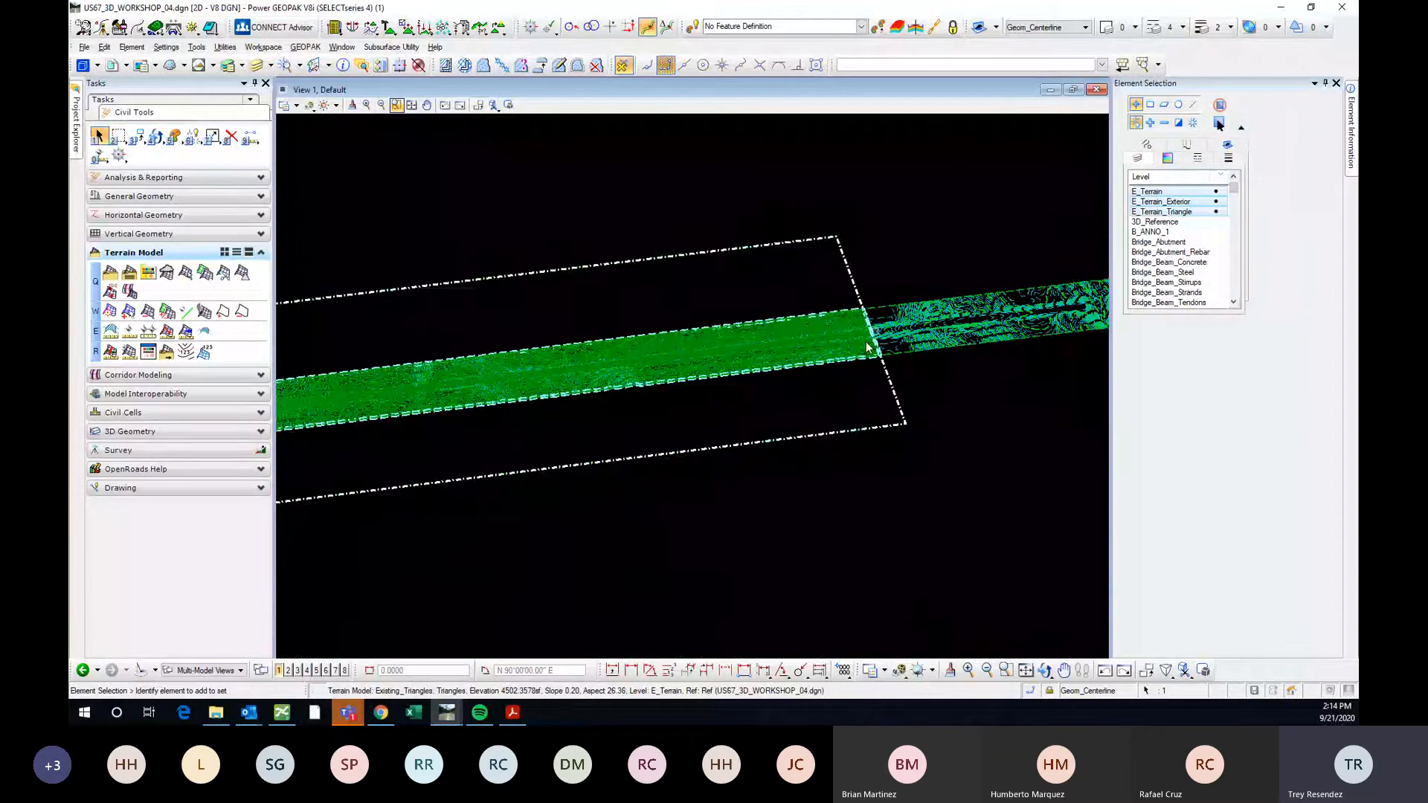
middle_drag(632, 418, 934, 399)
click(934, 400)
scroll(698, 394, down, 3)
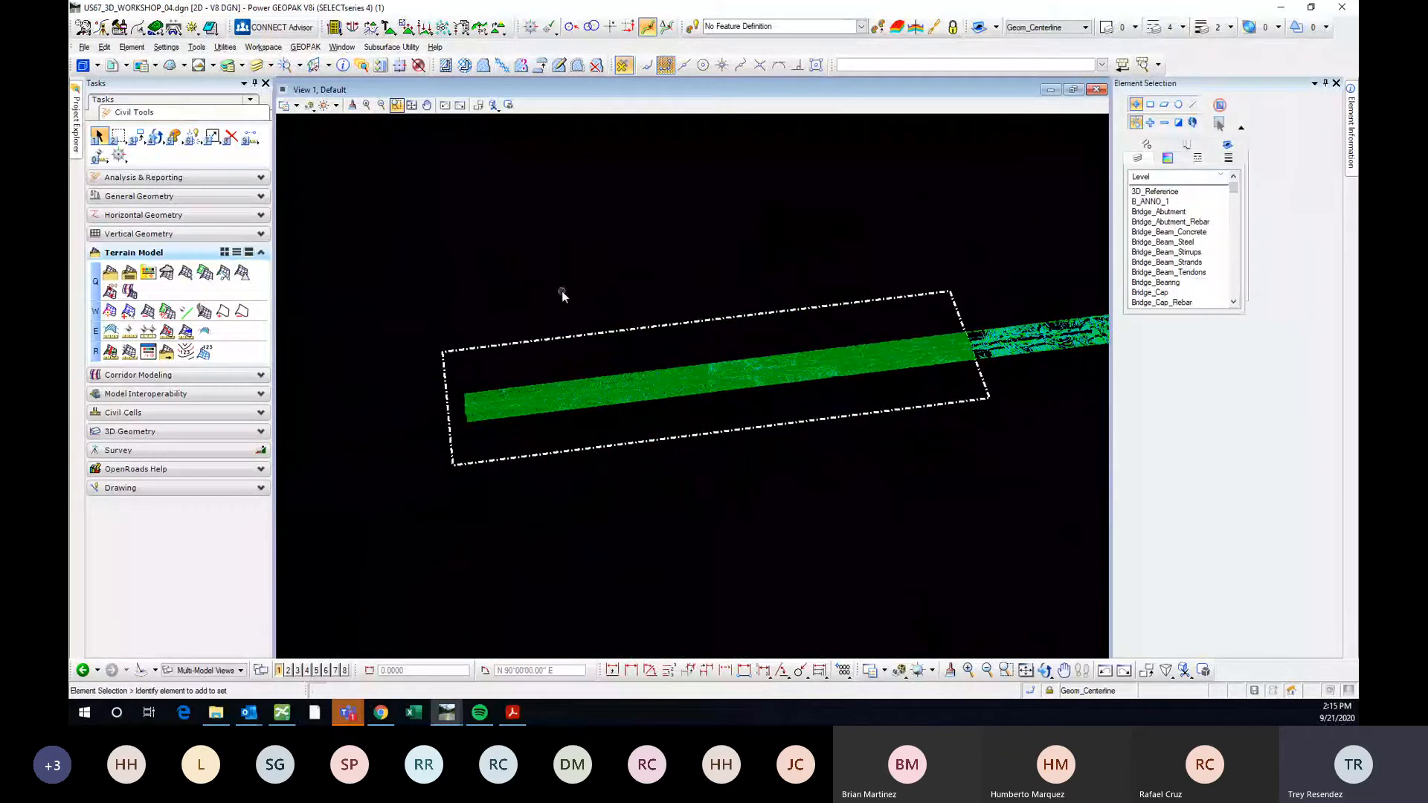
Review the drawing's terrain models in Project Explorer, selecting US 67 Presidio_Section_2 and Existing_Triangles in turn.
mouse_move(78, 148)
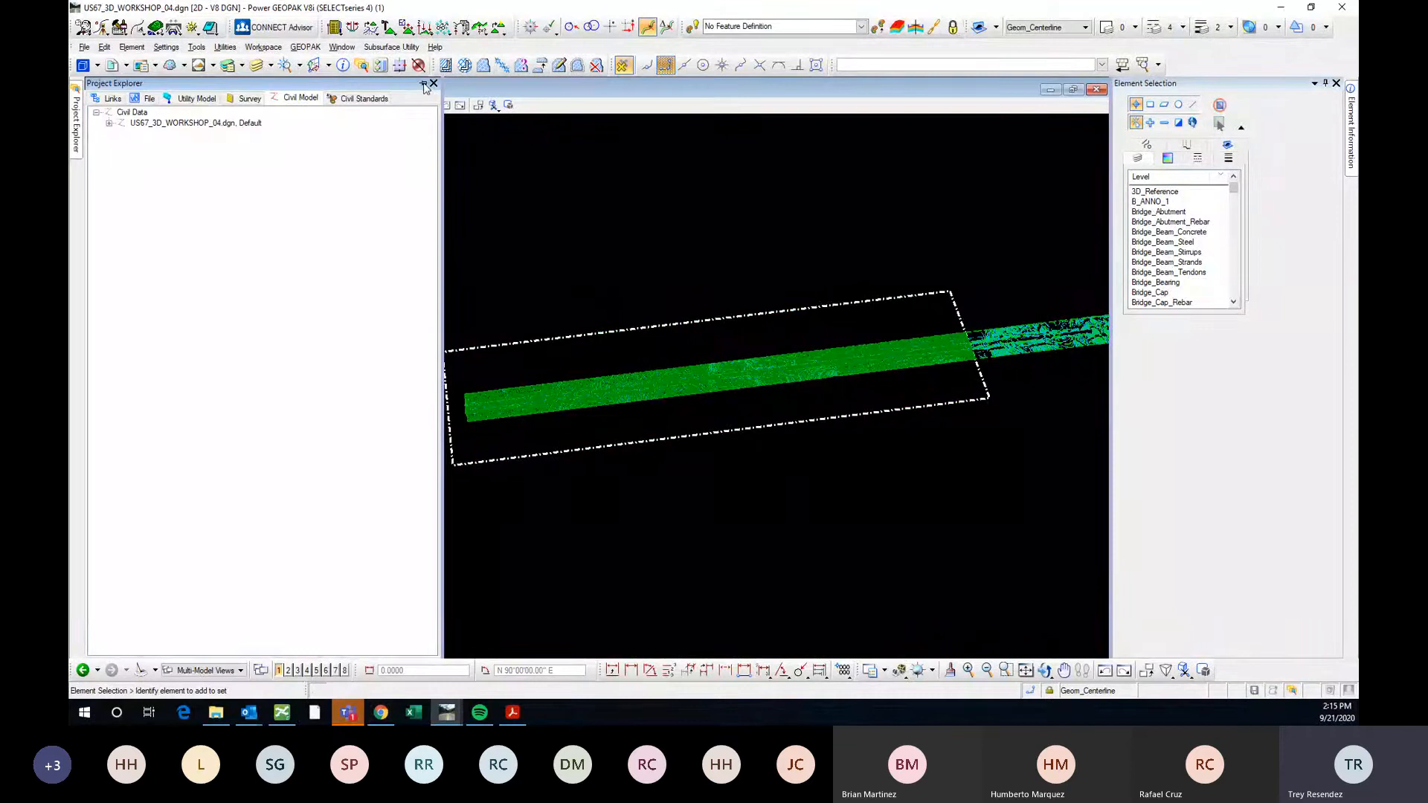
click(109, 124)
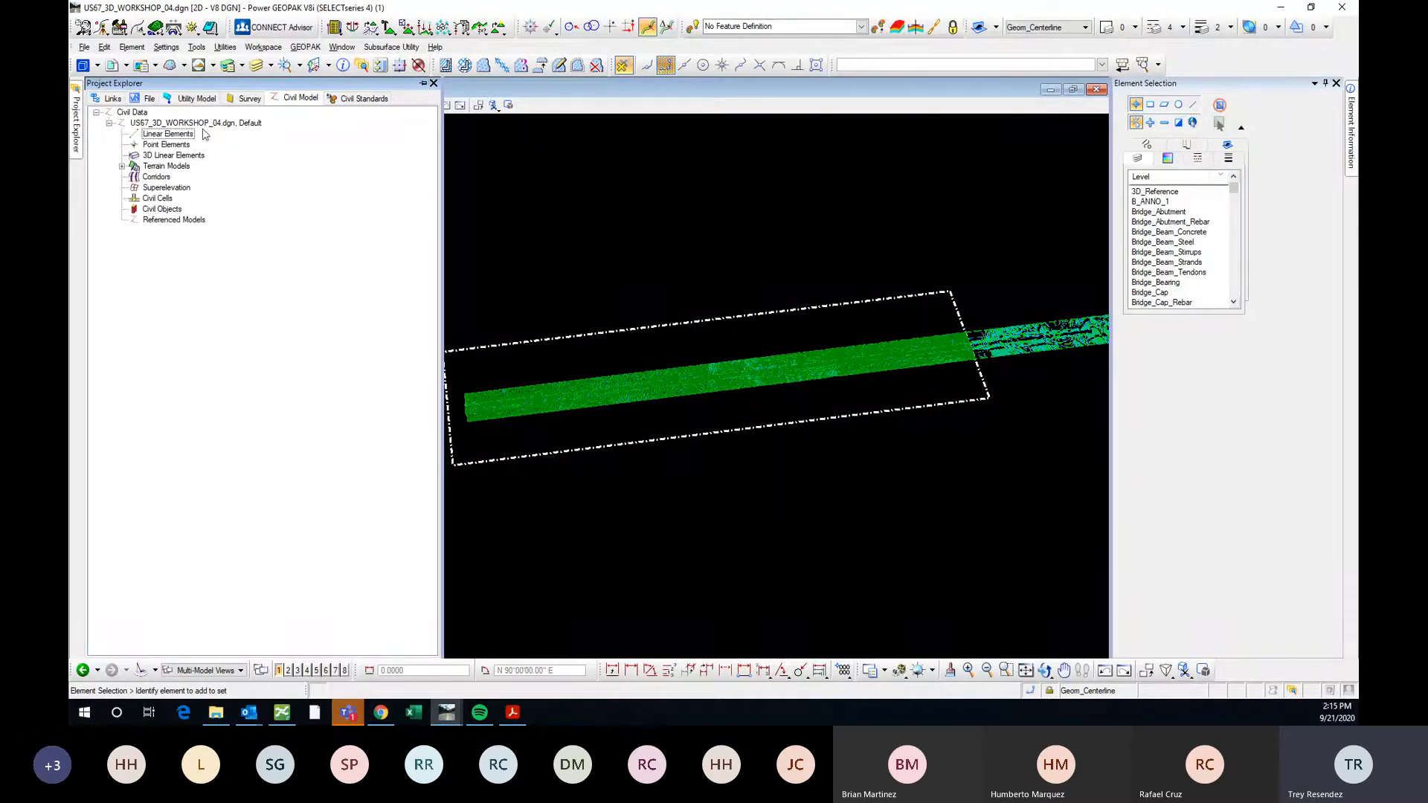
click(122, 166)
click(182, 178)
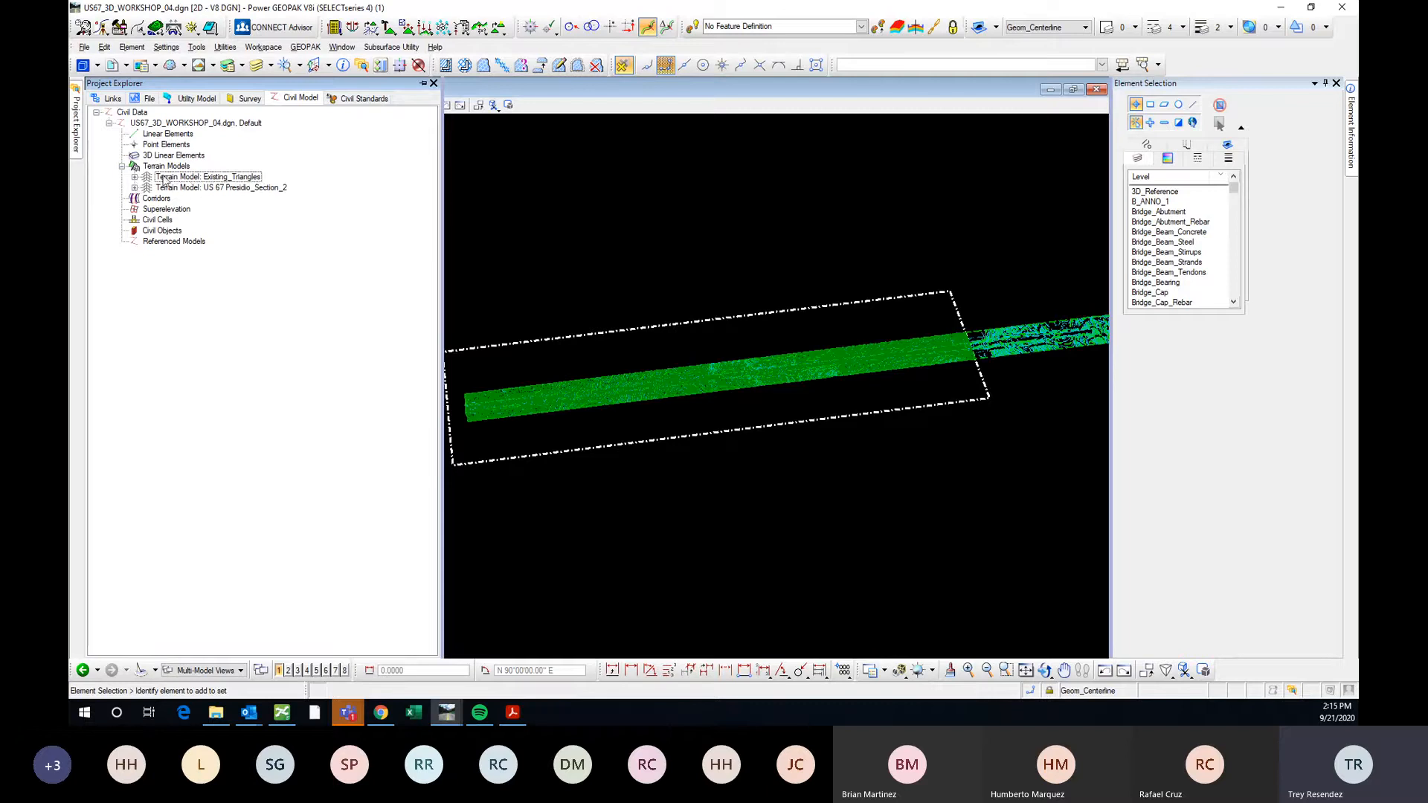
click(203, 188)
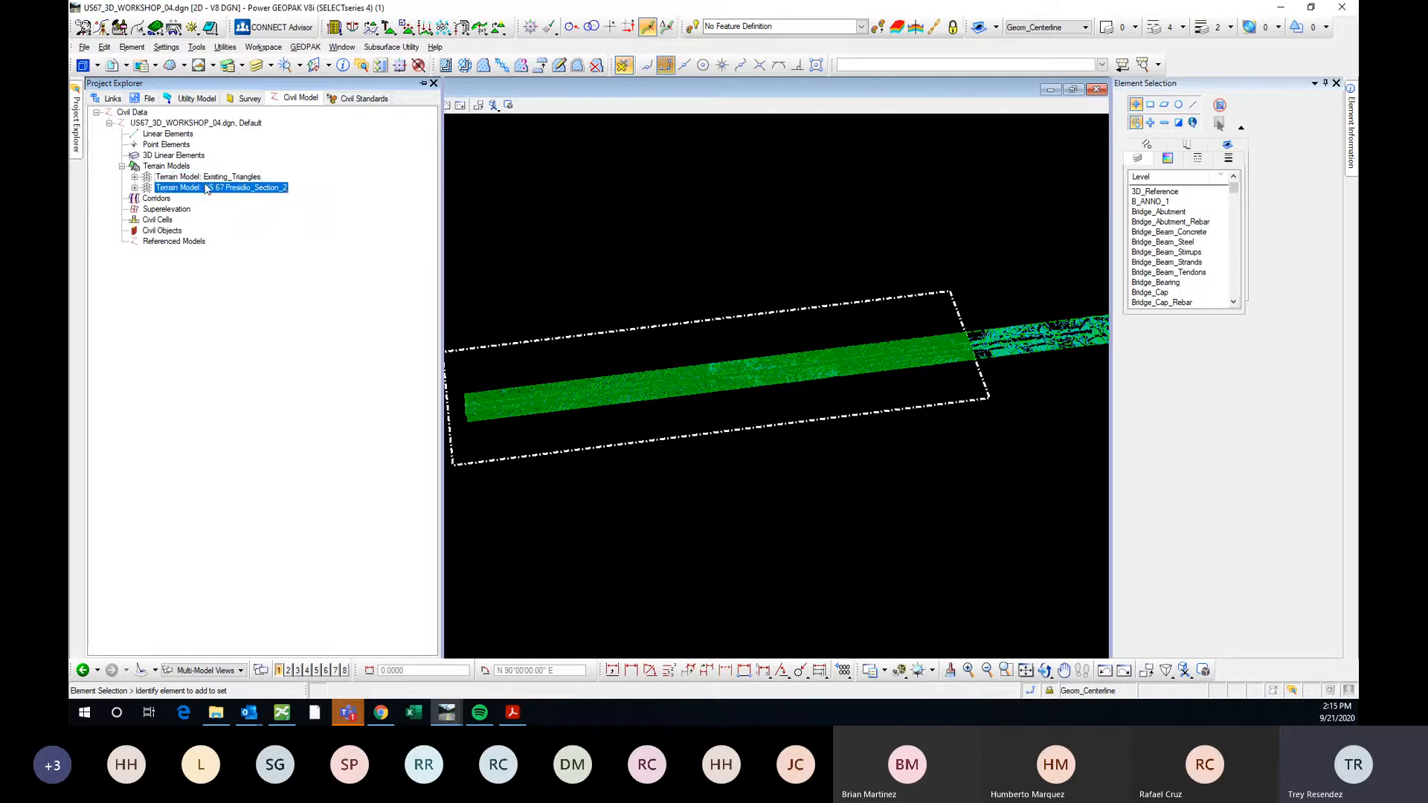
click(207, 177)
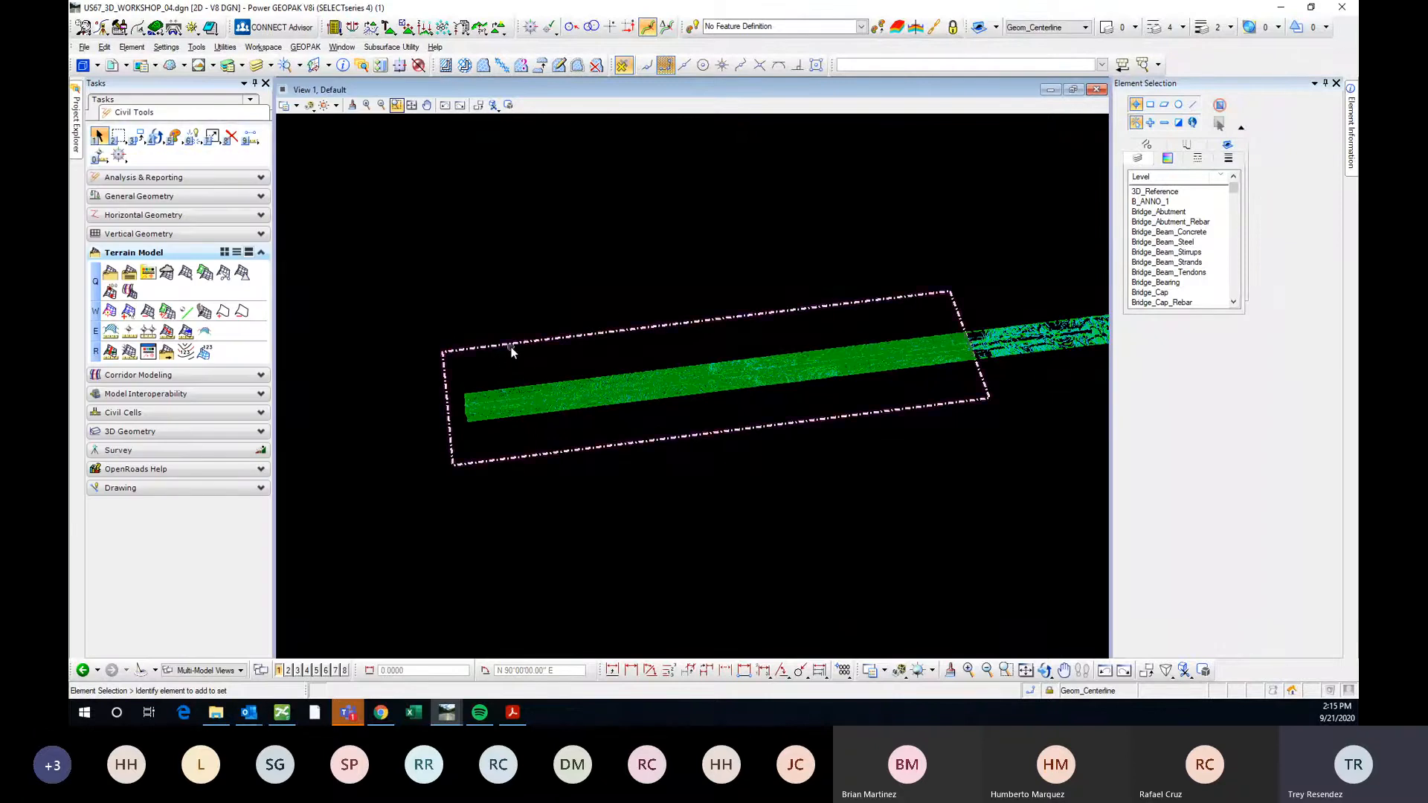
Examine the terrain from the clipping boundary eastward along its curves, selecting the boundary shape and clearing the selection.
click(751, 319)
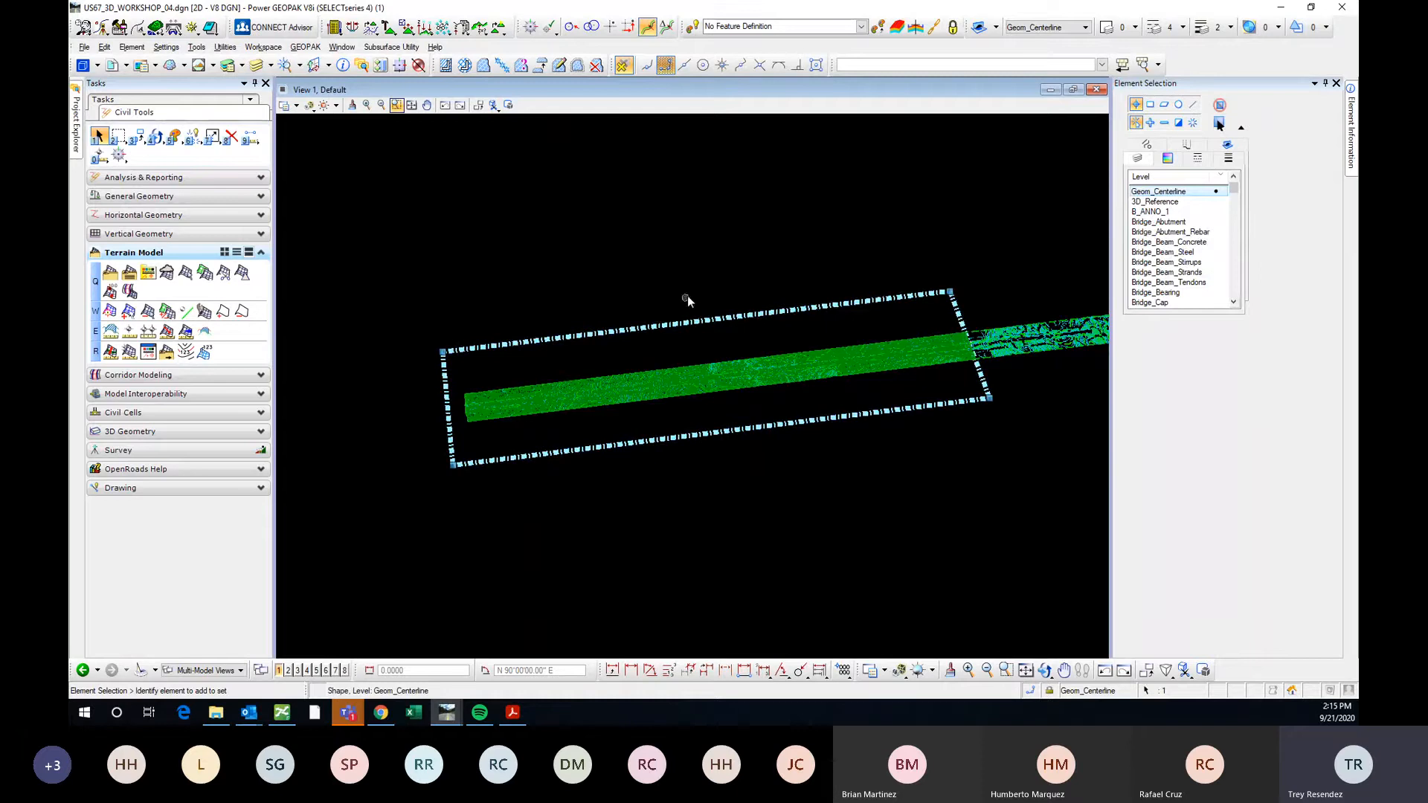
click(890, 247)
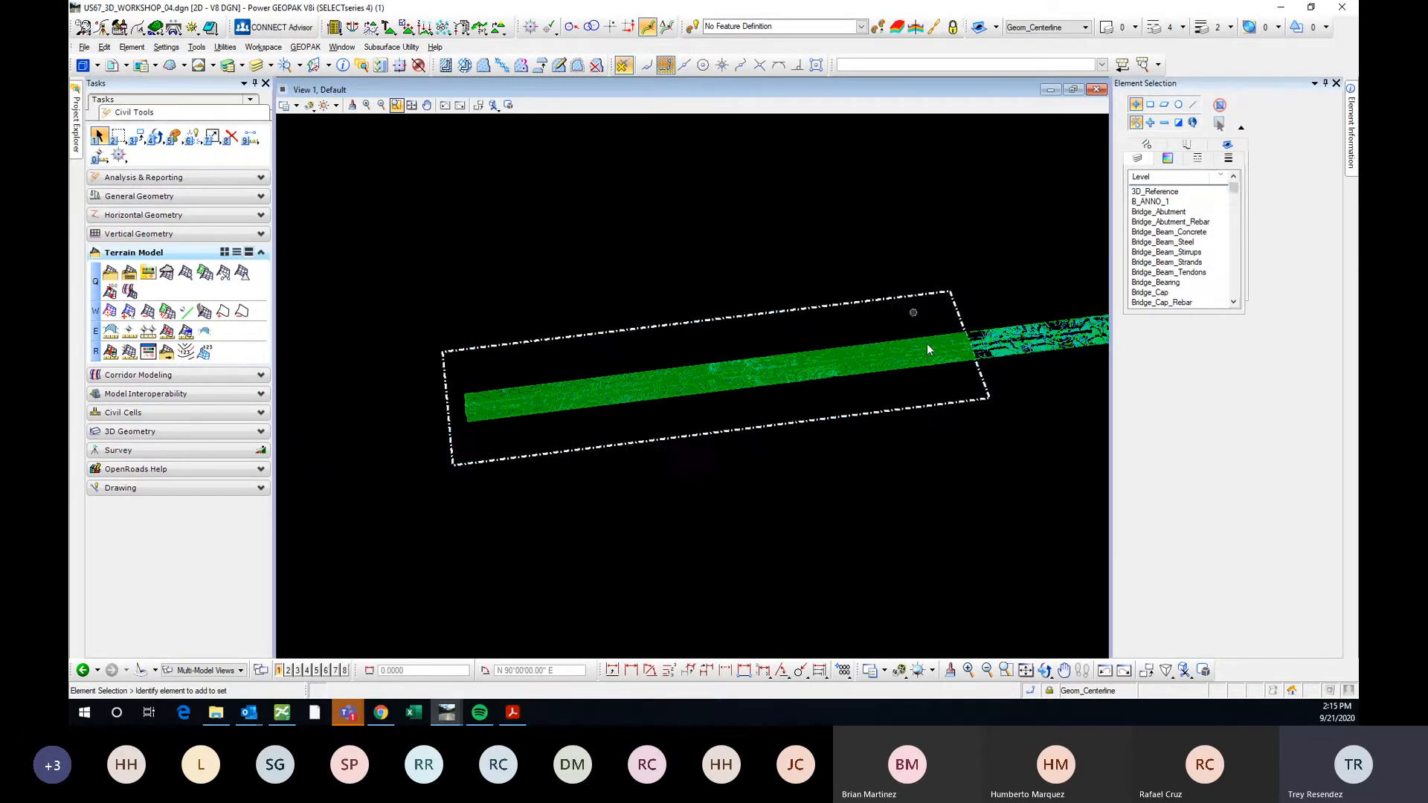
middle_drag(921, 435, 408, 463)
scroll(408, 469, down, 2)
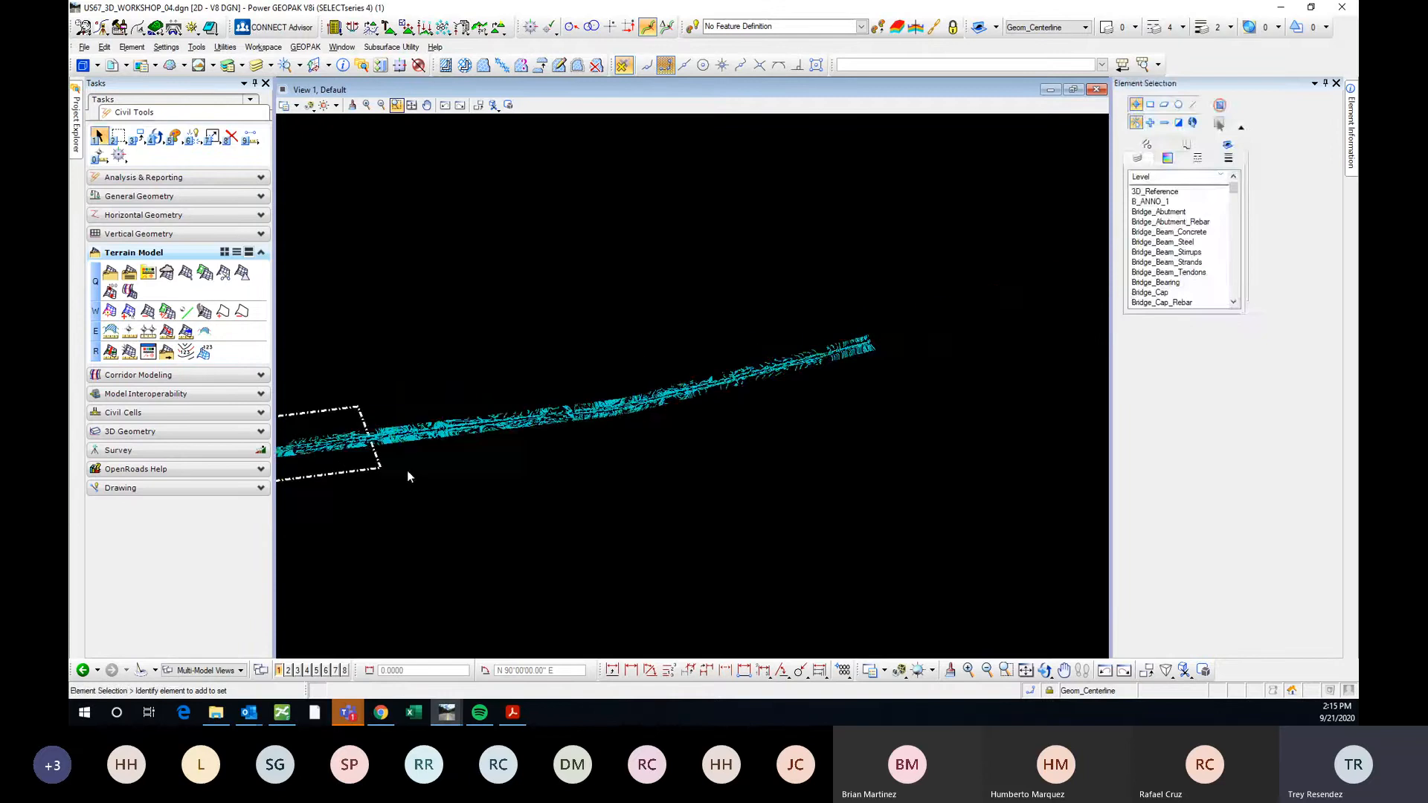
middle_drag(894, 409, 508, 455)
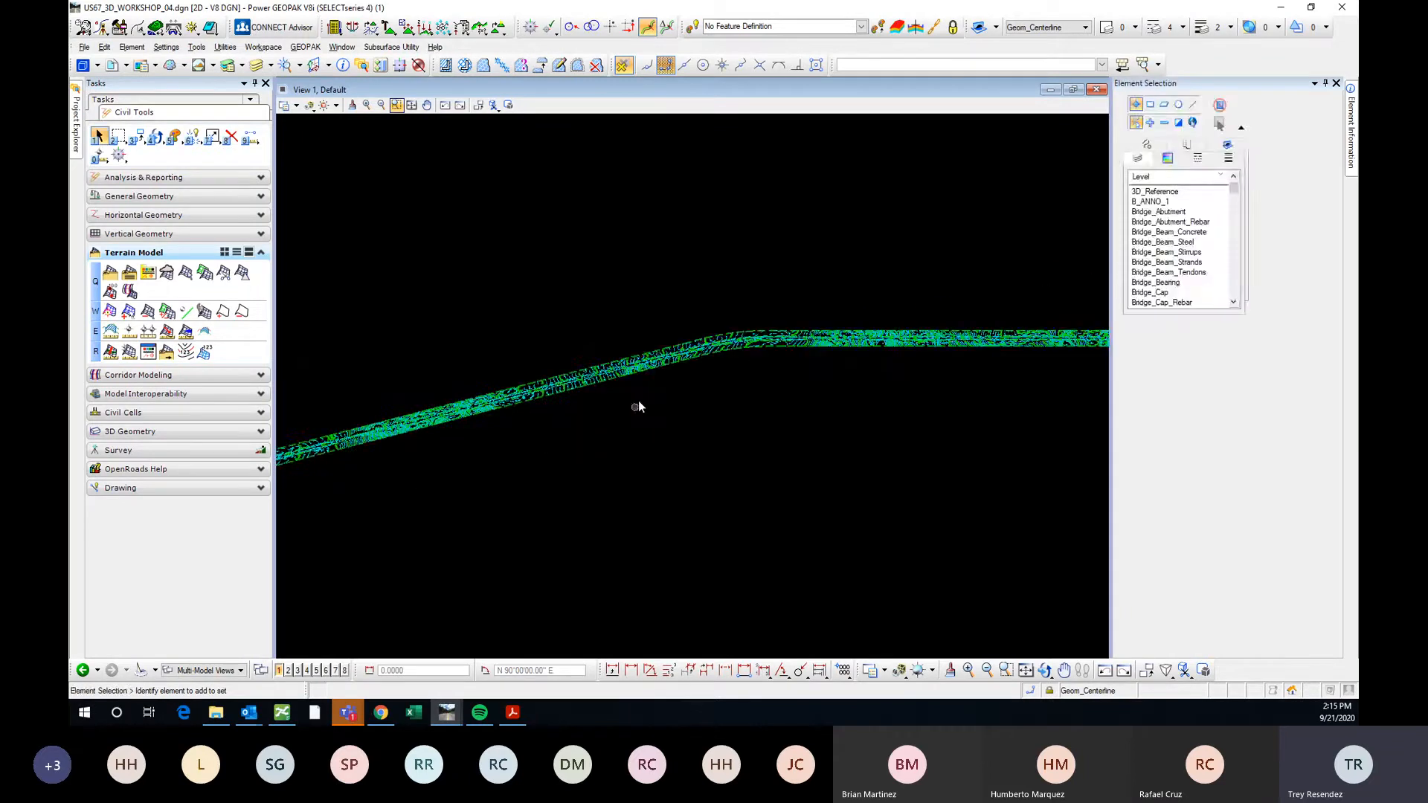
middle_drag(789, 387, 440, 466)
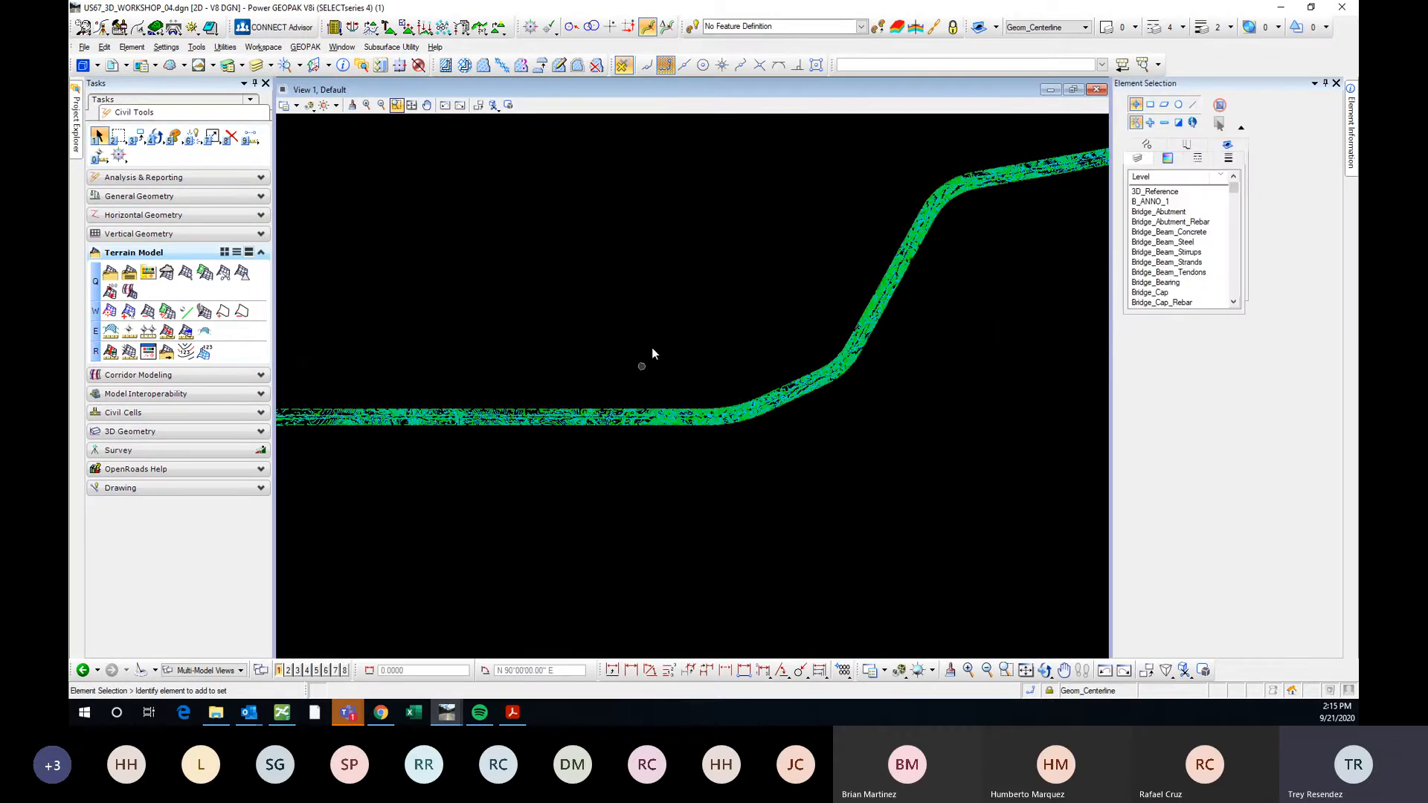
middle_drag(766, 412, 587, 500)
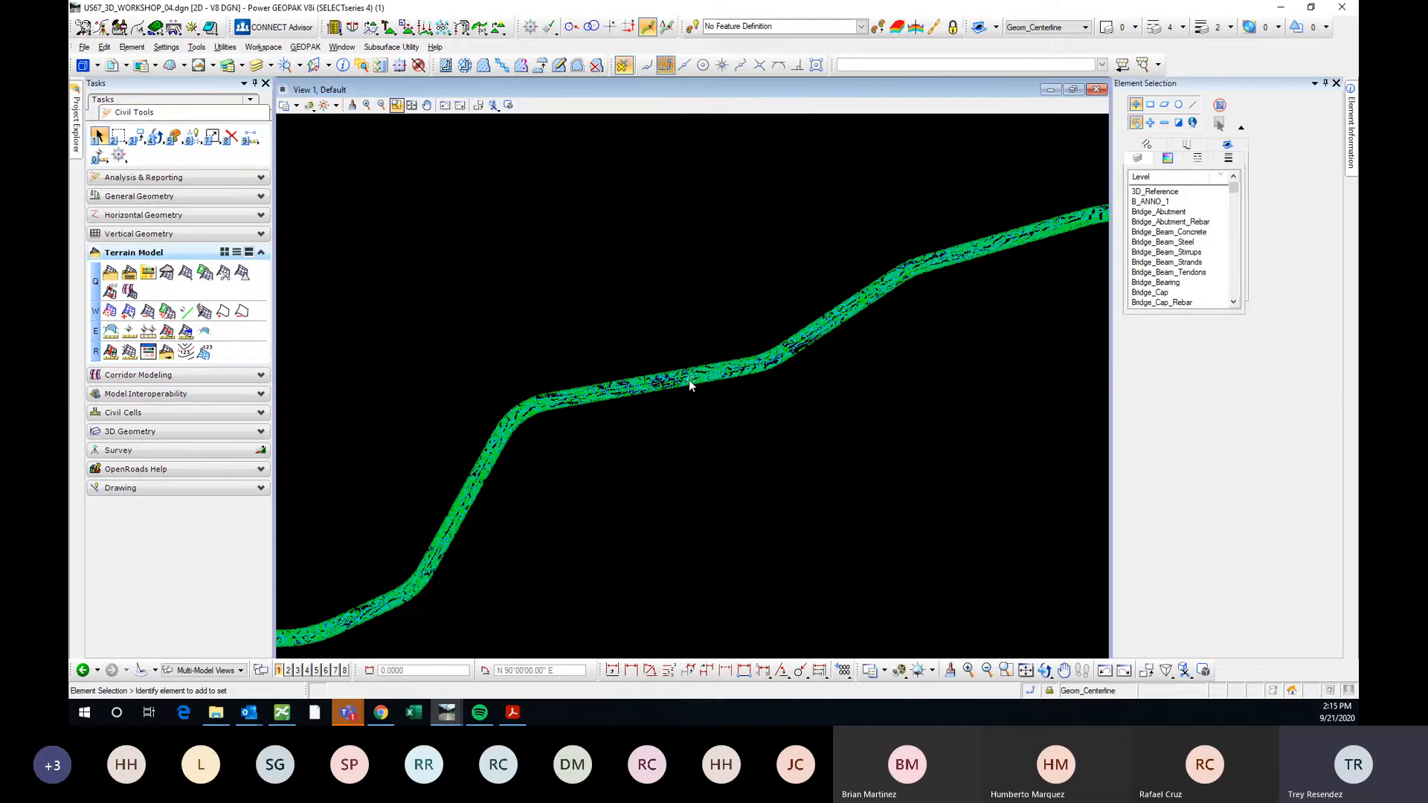
scroll(604, 403, up, 3)
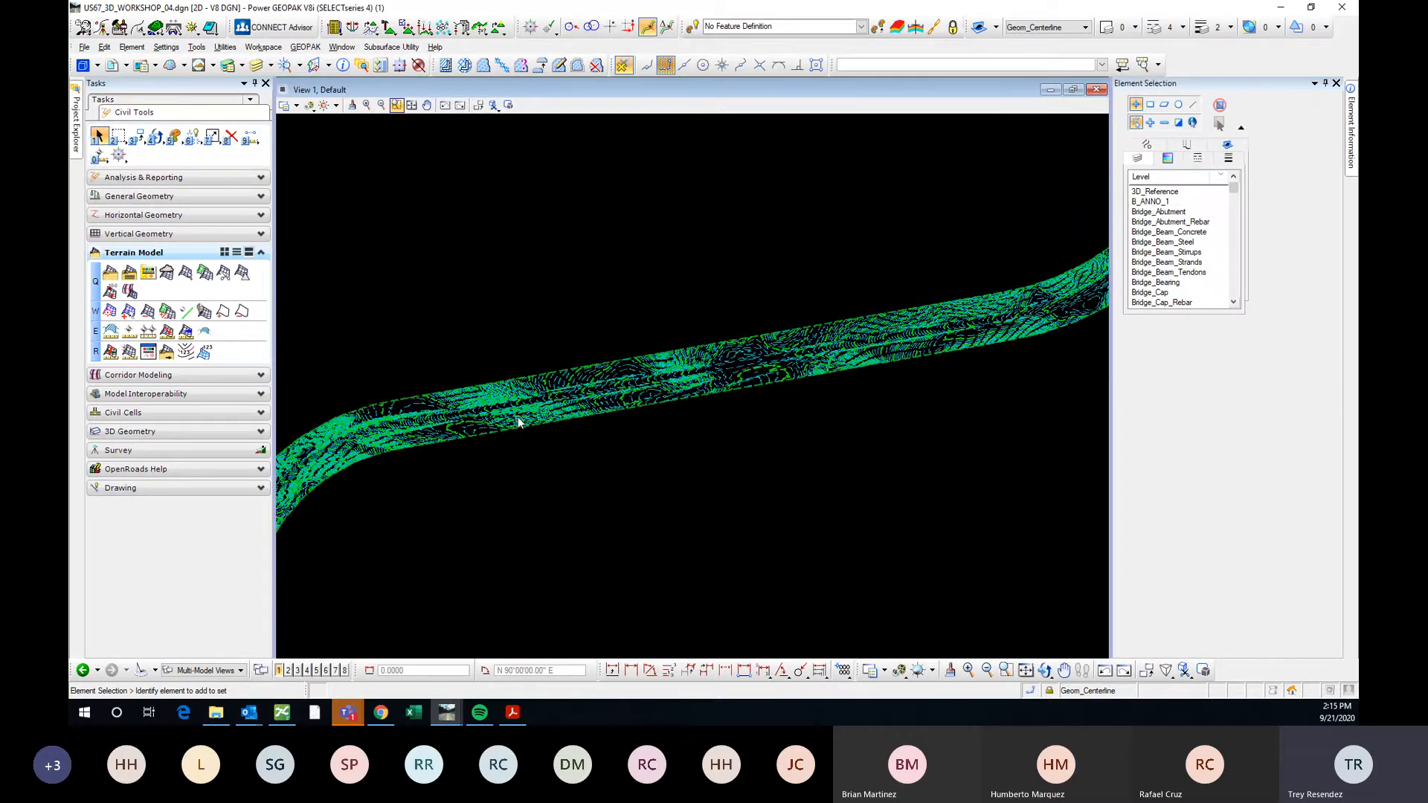
scroll(575, 273, up, 2)
Draw two connected lines below the terrain with Line Between Points, with Chain Commands on and no feature definition, and end the chain.
click(143, 215)
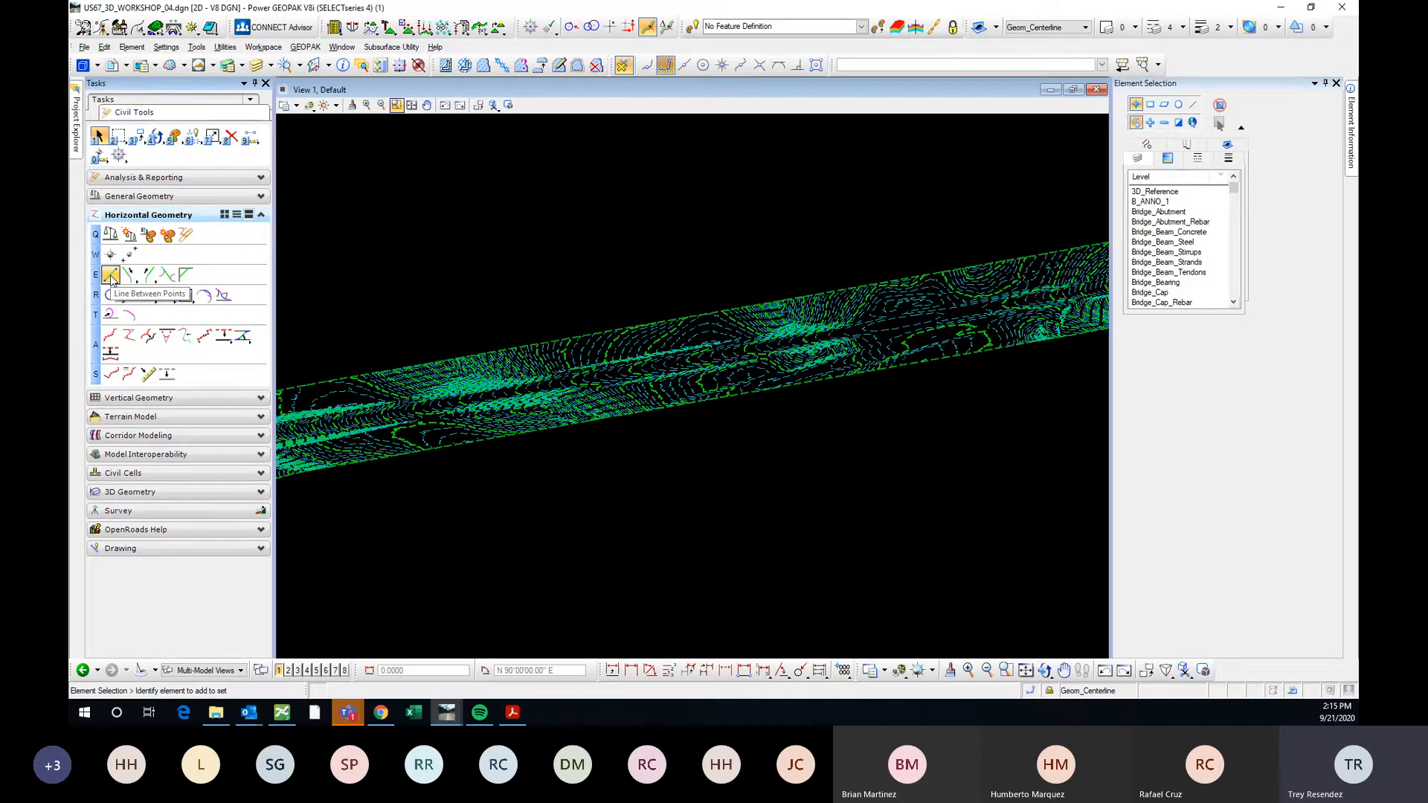
click(111, 276)
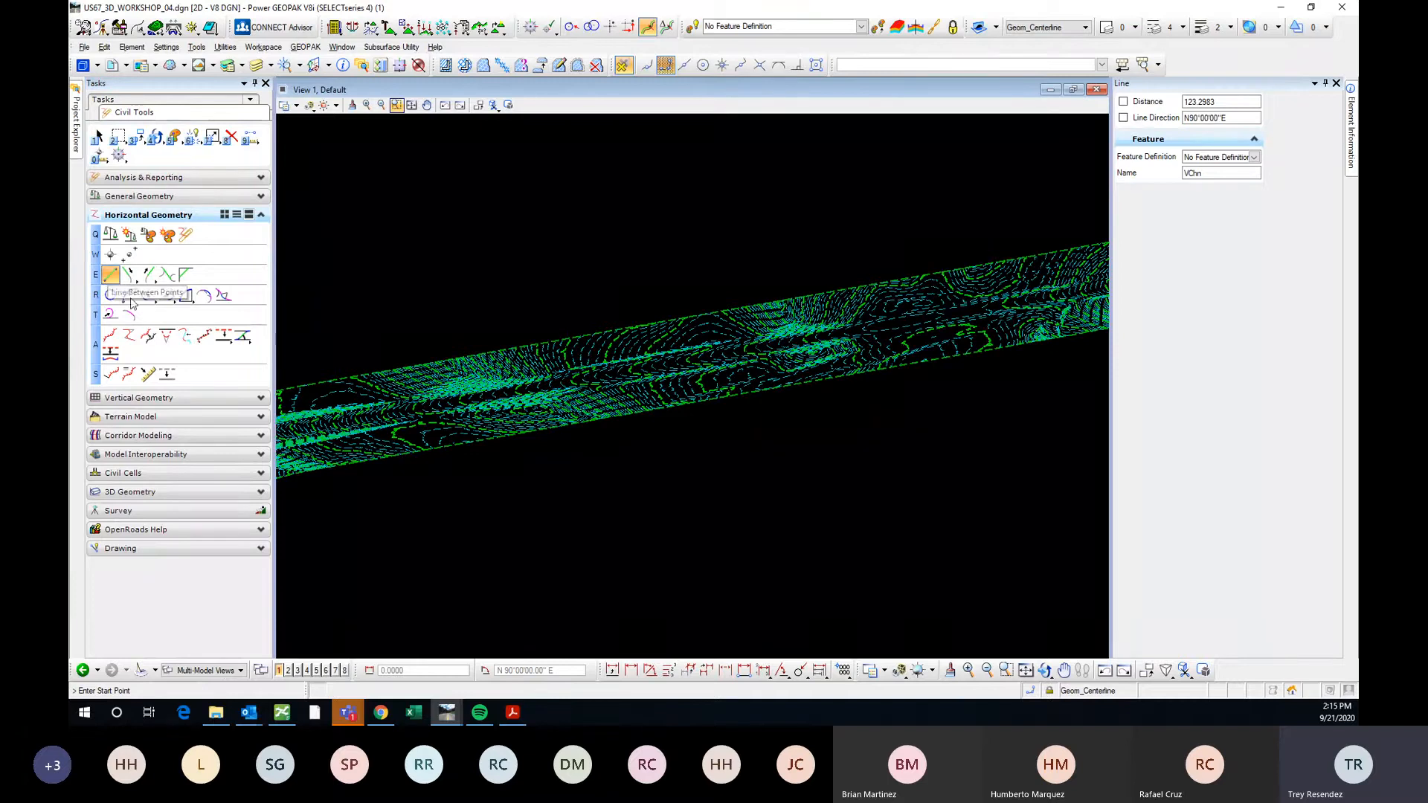
scroll(823, 465, down, 3)
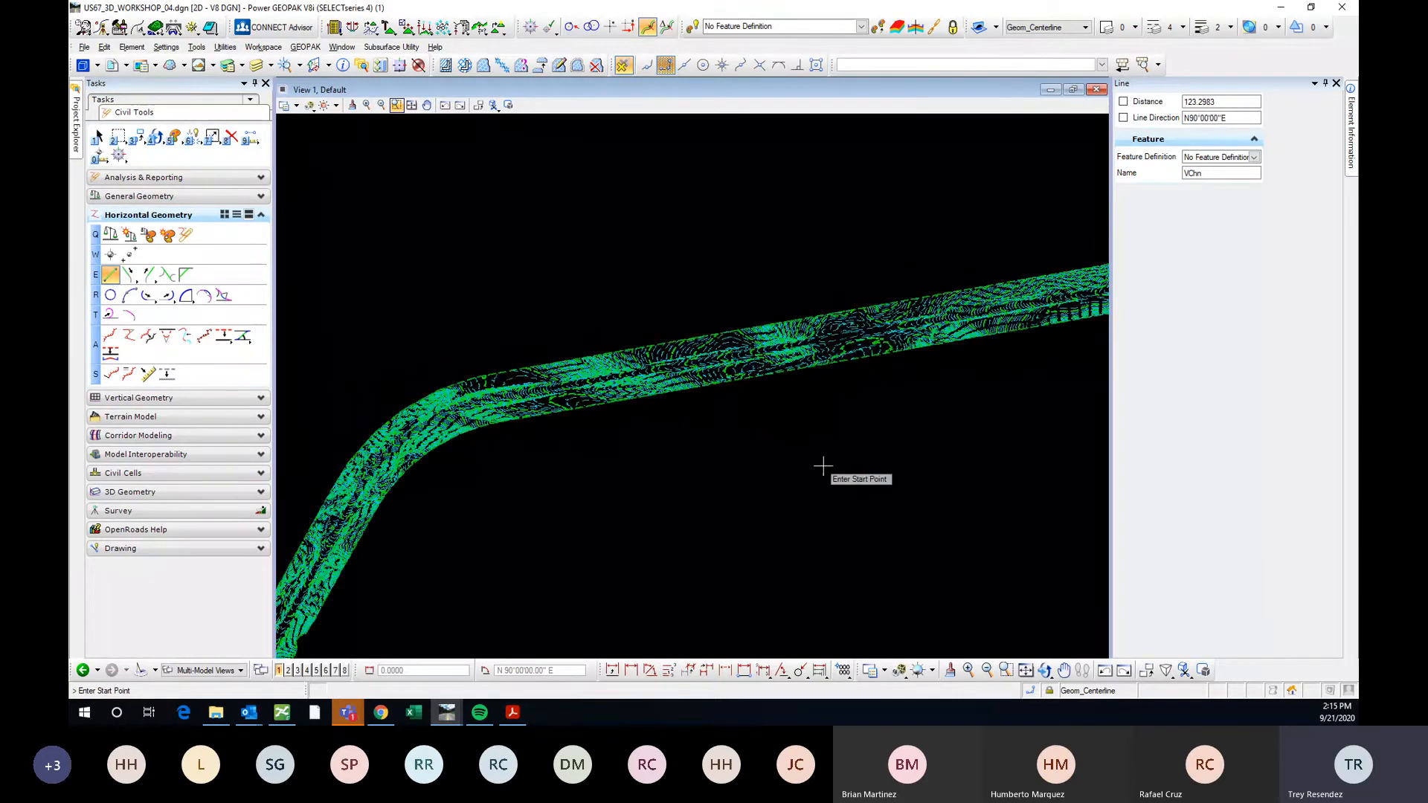
middle_drag(822, 467, 704, 423)
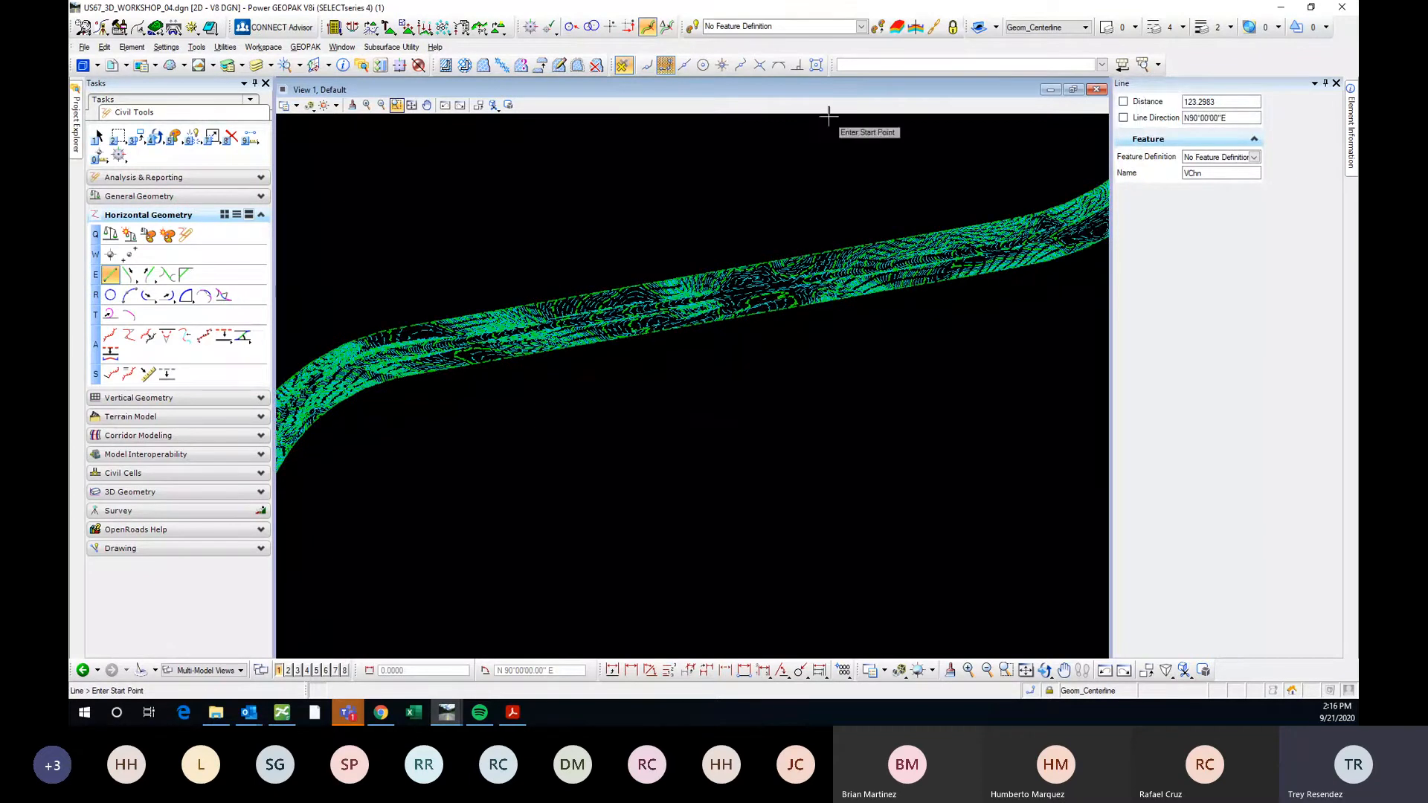
click(935, 28)
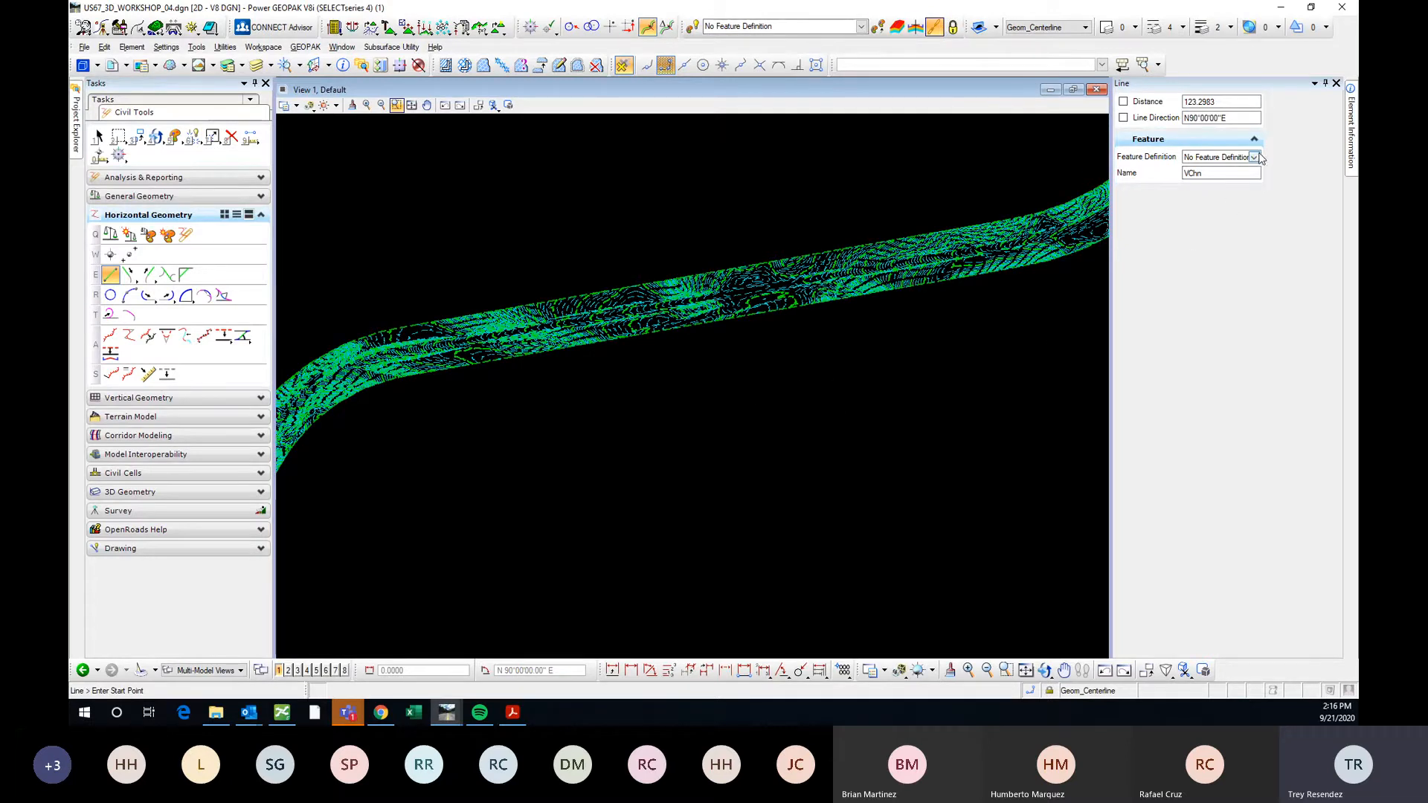
click(594, 521)
scroll(702, 453, up, 1)
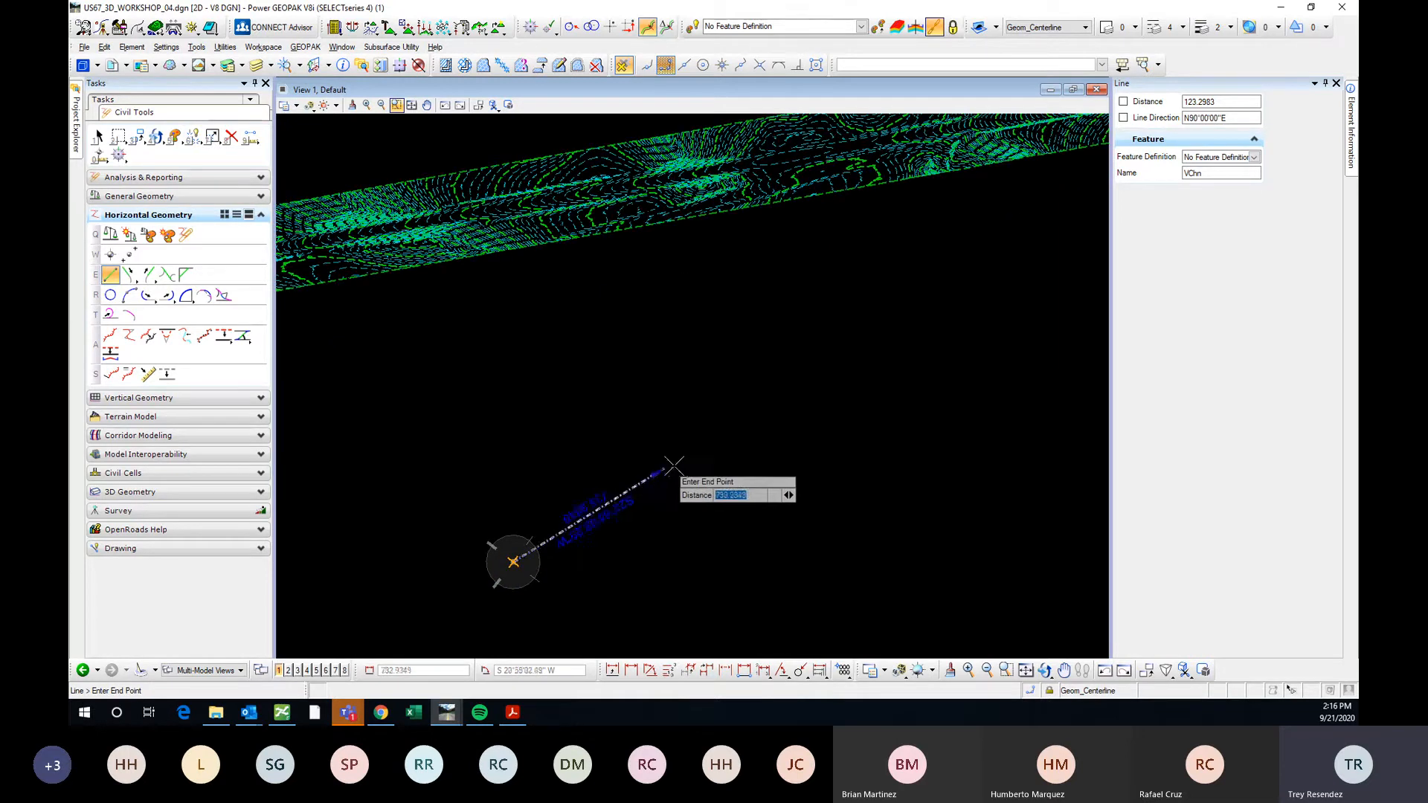
click(683, 458)
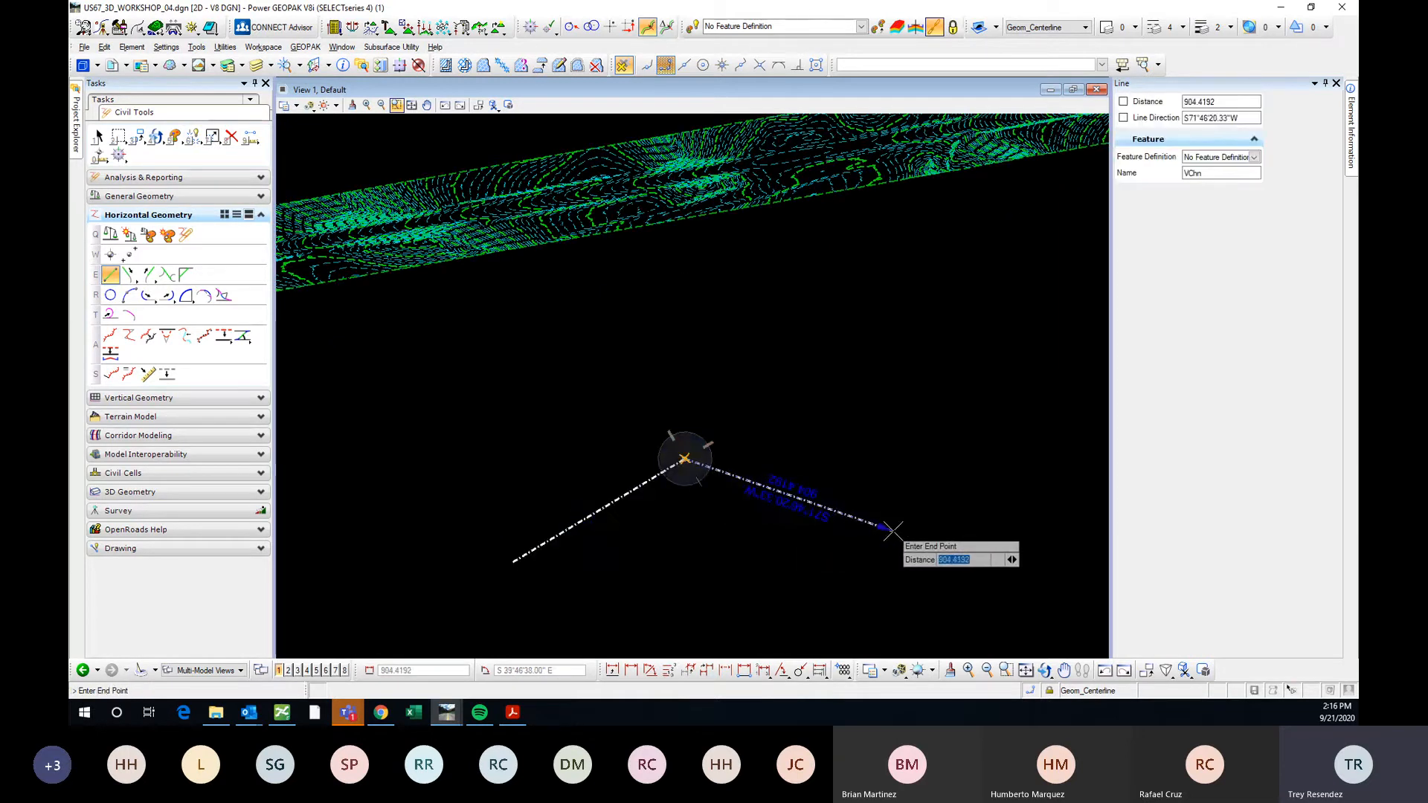
middle_drag(892, 530, 744, 469)
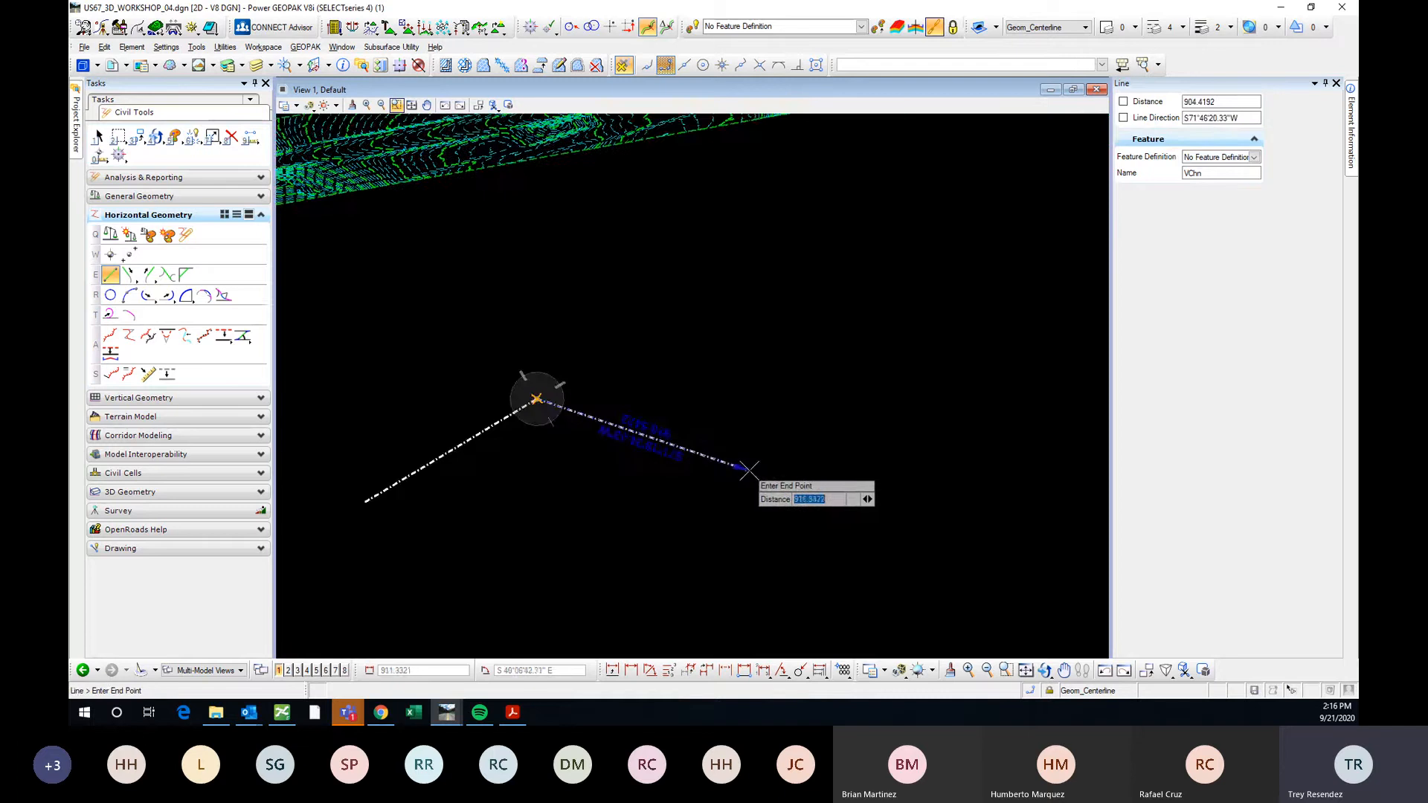
click(756, 476)
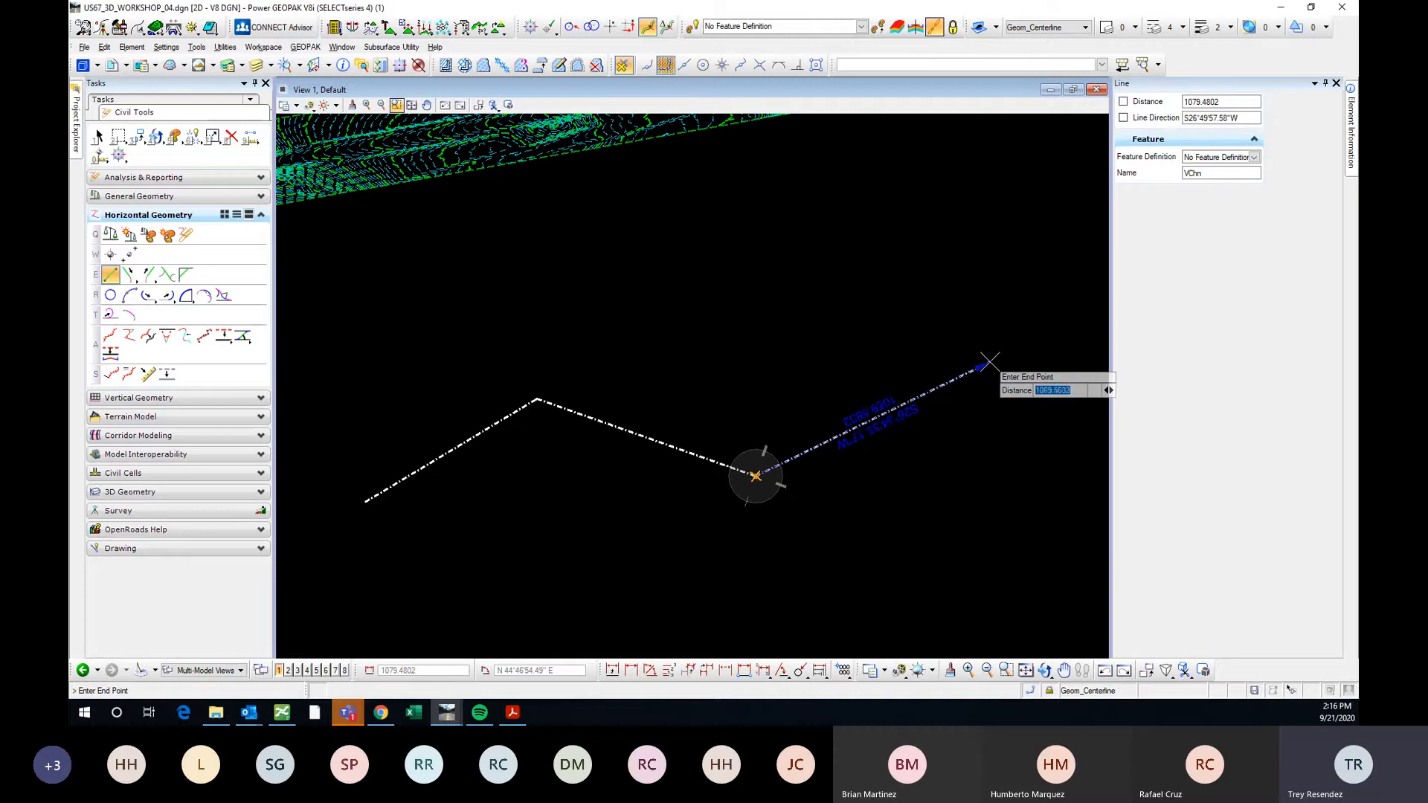
right_click(916, 288)
Draw a separate line about 922 long beside the connected lines with chaining off, and delete all three lines.
scroll(669, 350, down, 2)
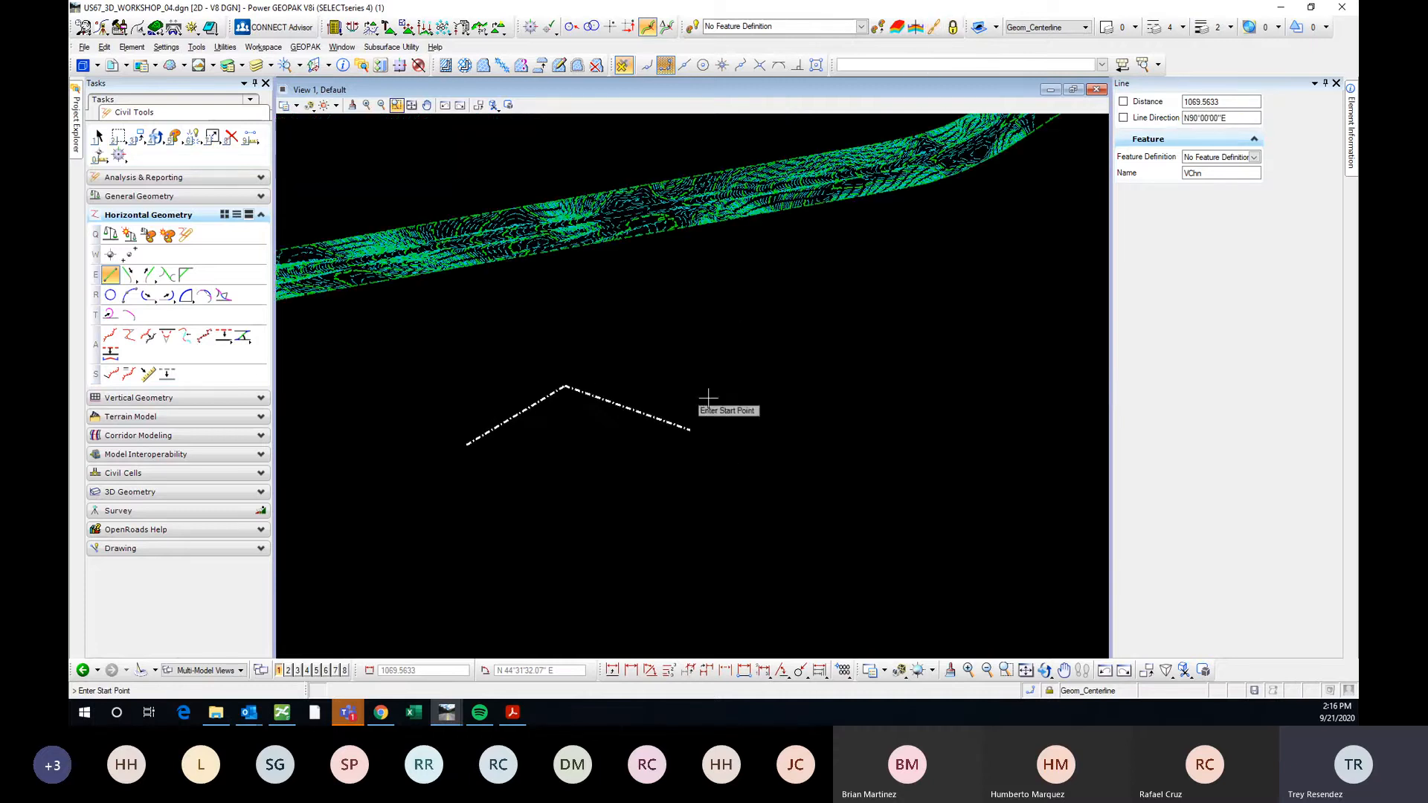
click(737, 399)
scroll(829, 311, up, 2)
click(839, 318)
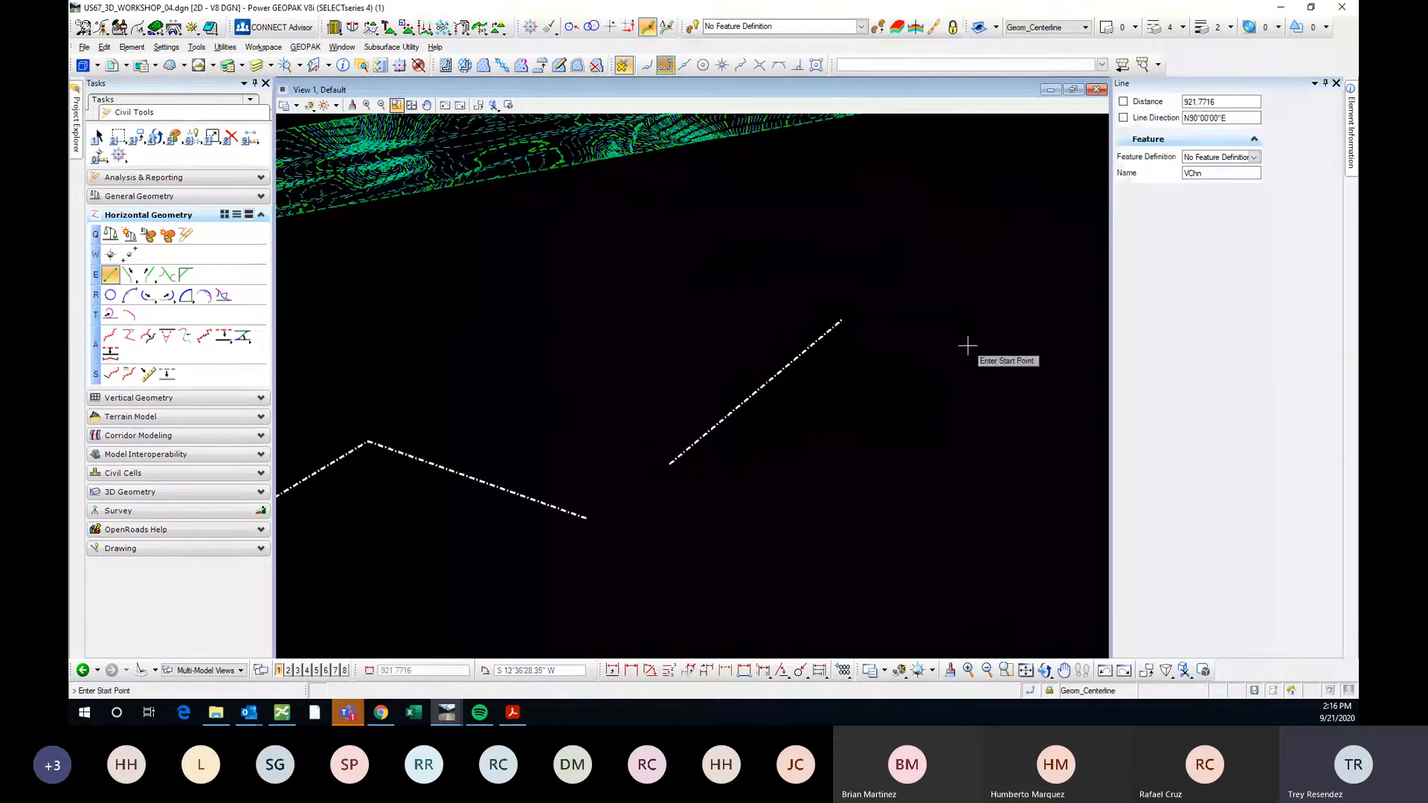
scroll(955, 345, down, 2)
key(Escape)
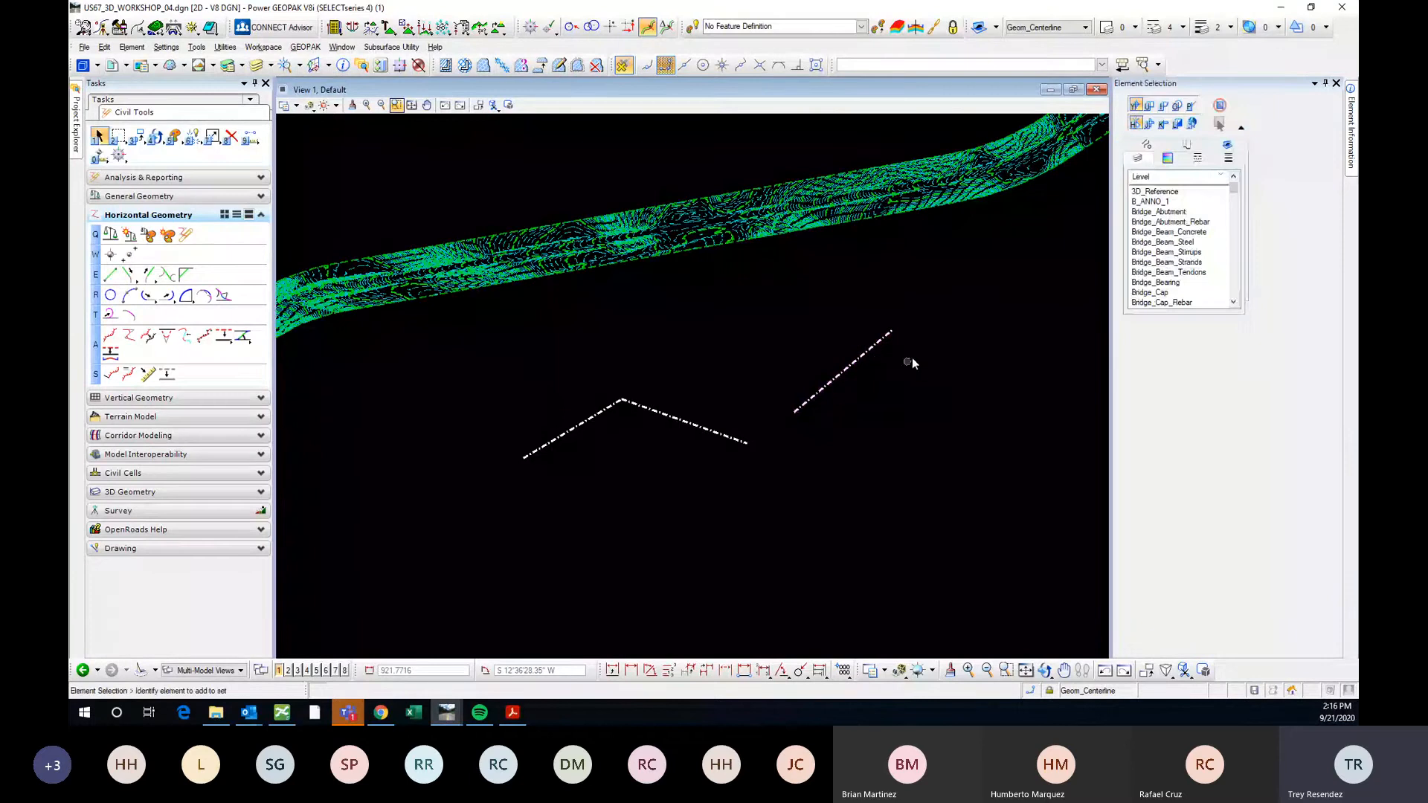
drag(930, 342, 537, 457)
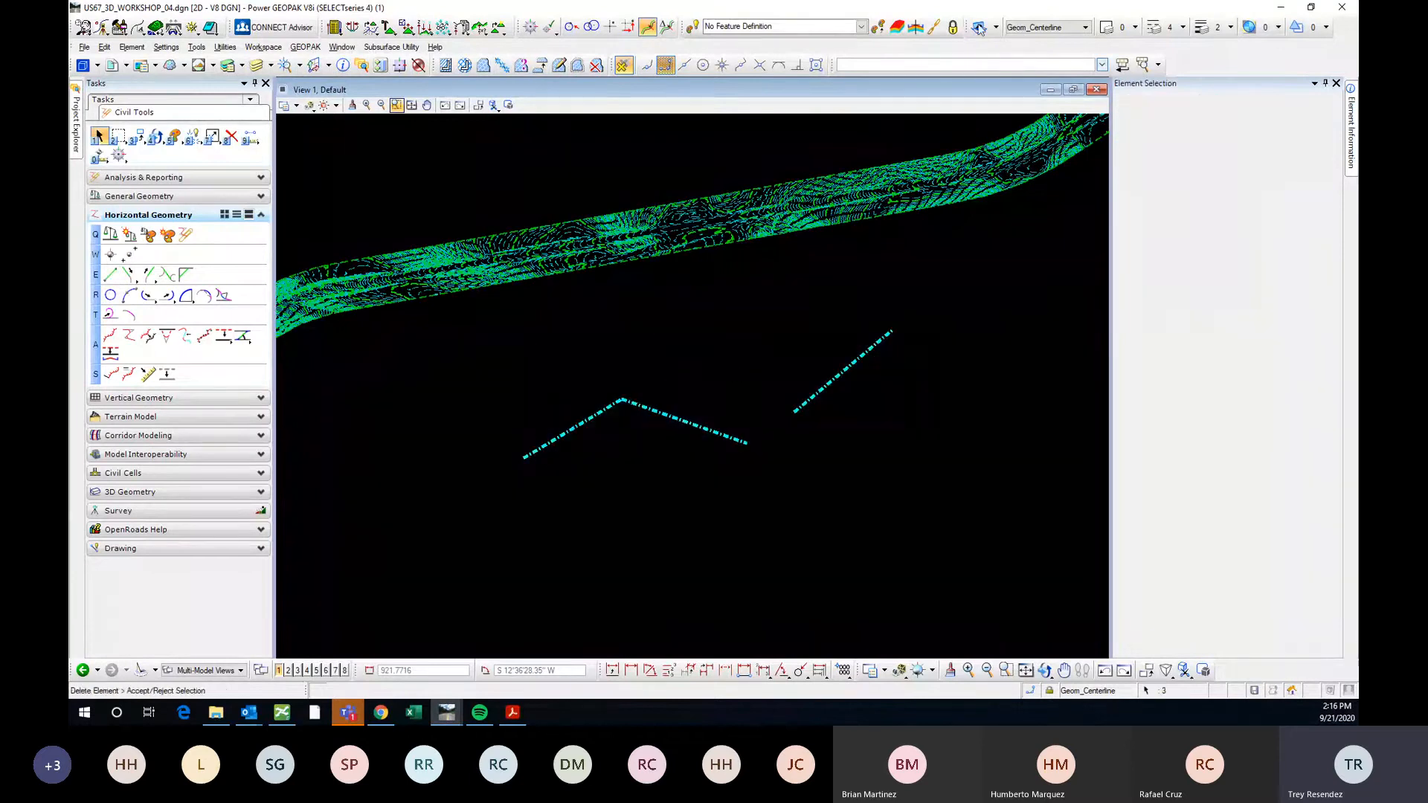
key(Delete)
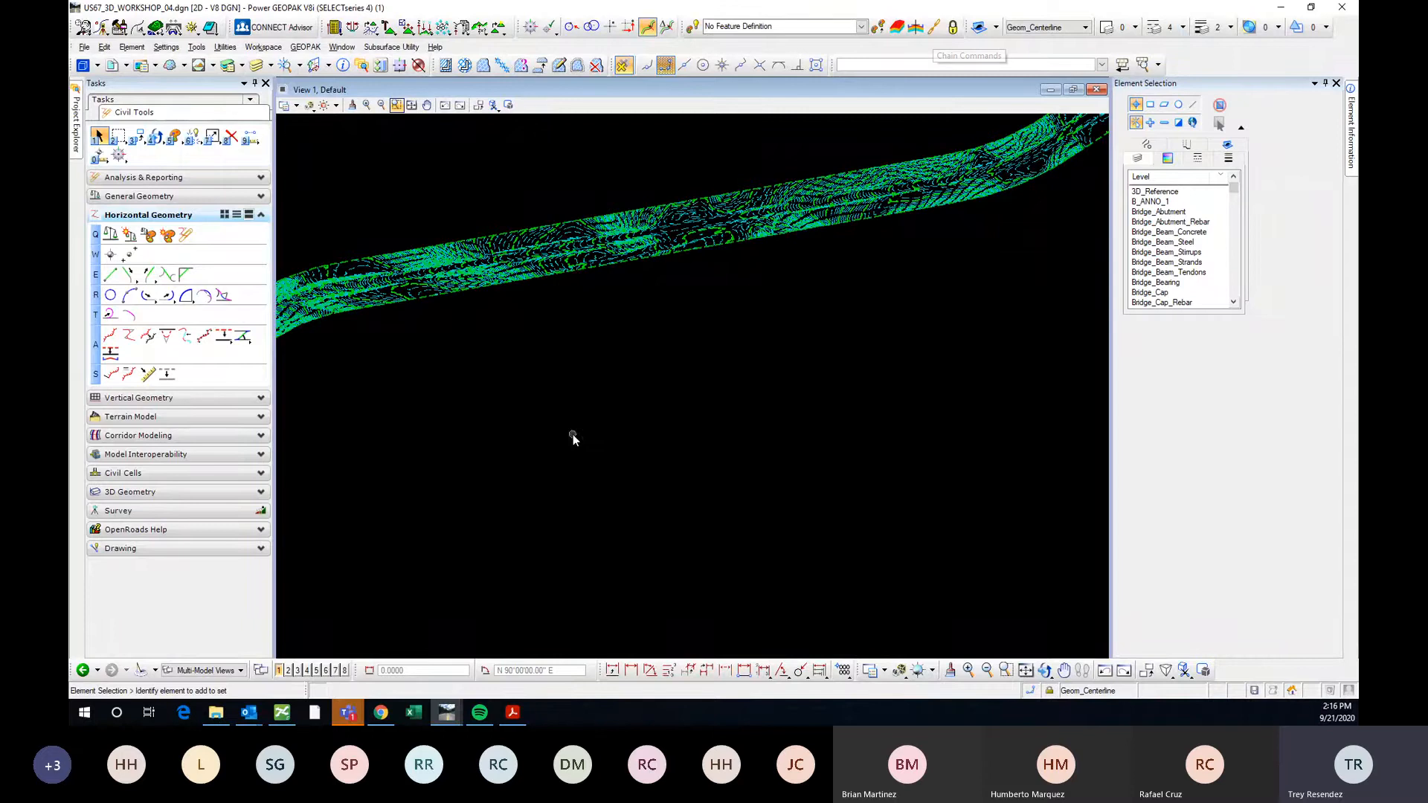
Restart Line Between Points and set the line's feature definition to Geom_Centerline from the Linear Geometry group.
click(110, 274)
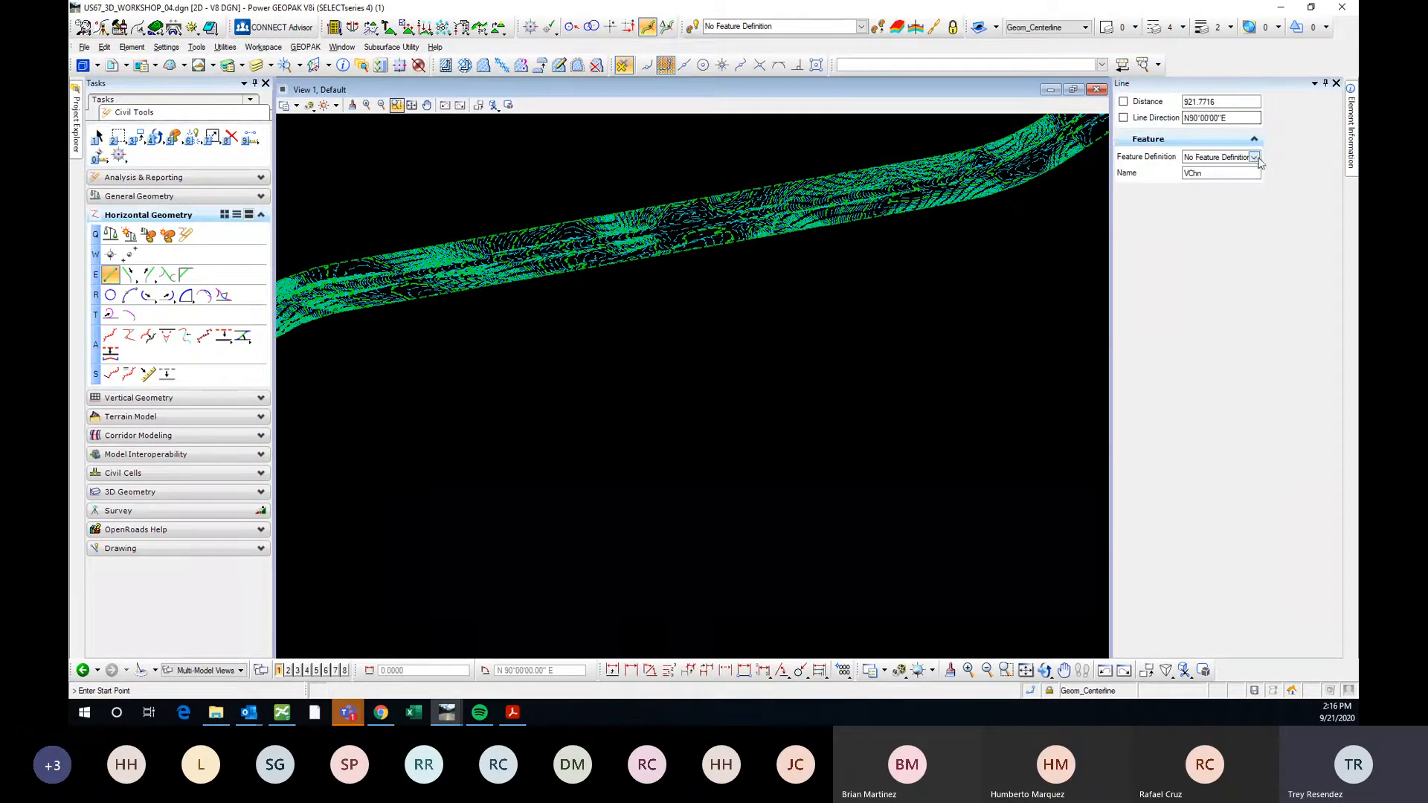
click(1231, 156)
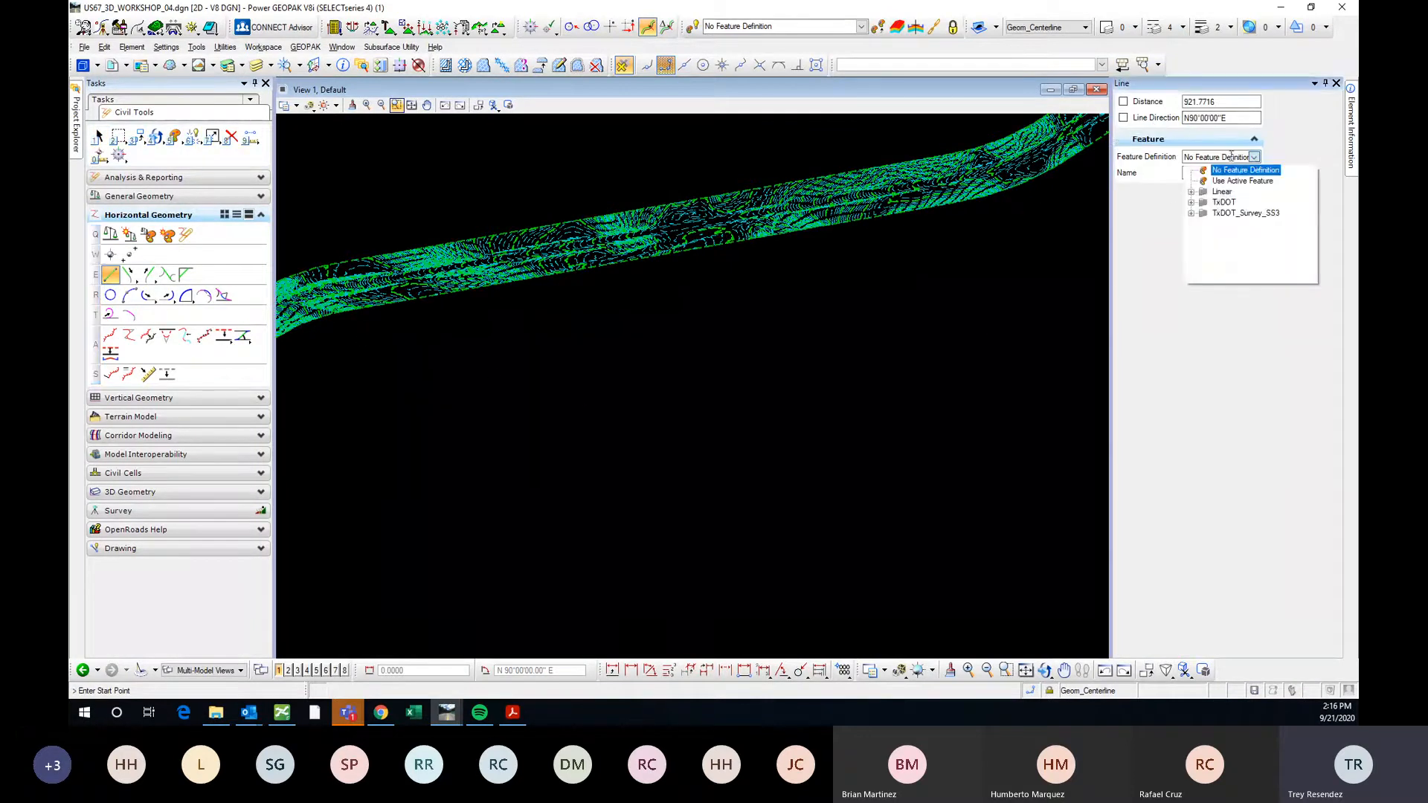
click(1191, 192)
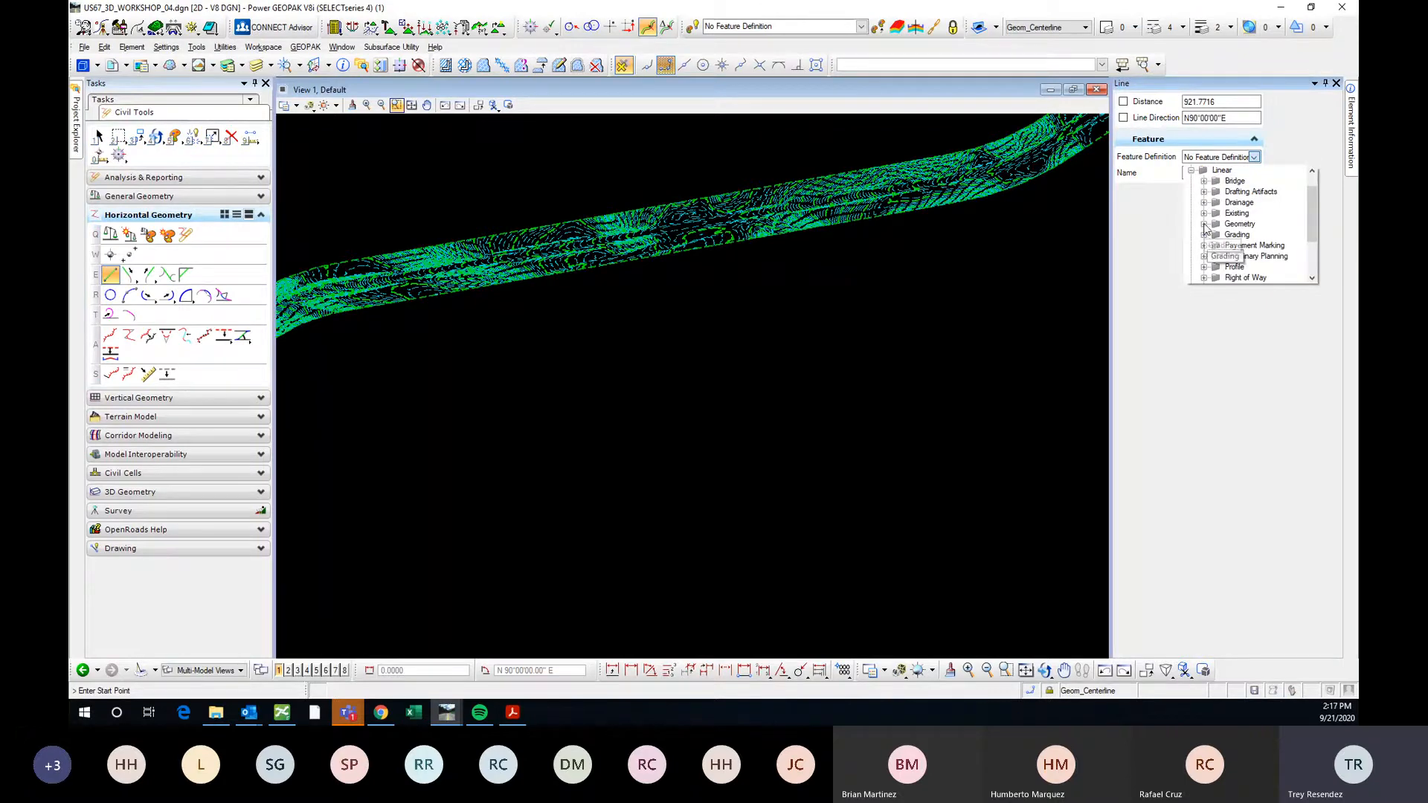
click(1204, 224)
click(1215, 186)
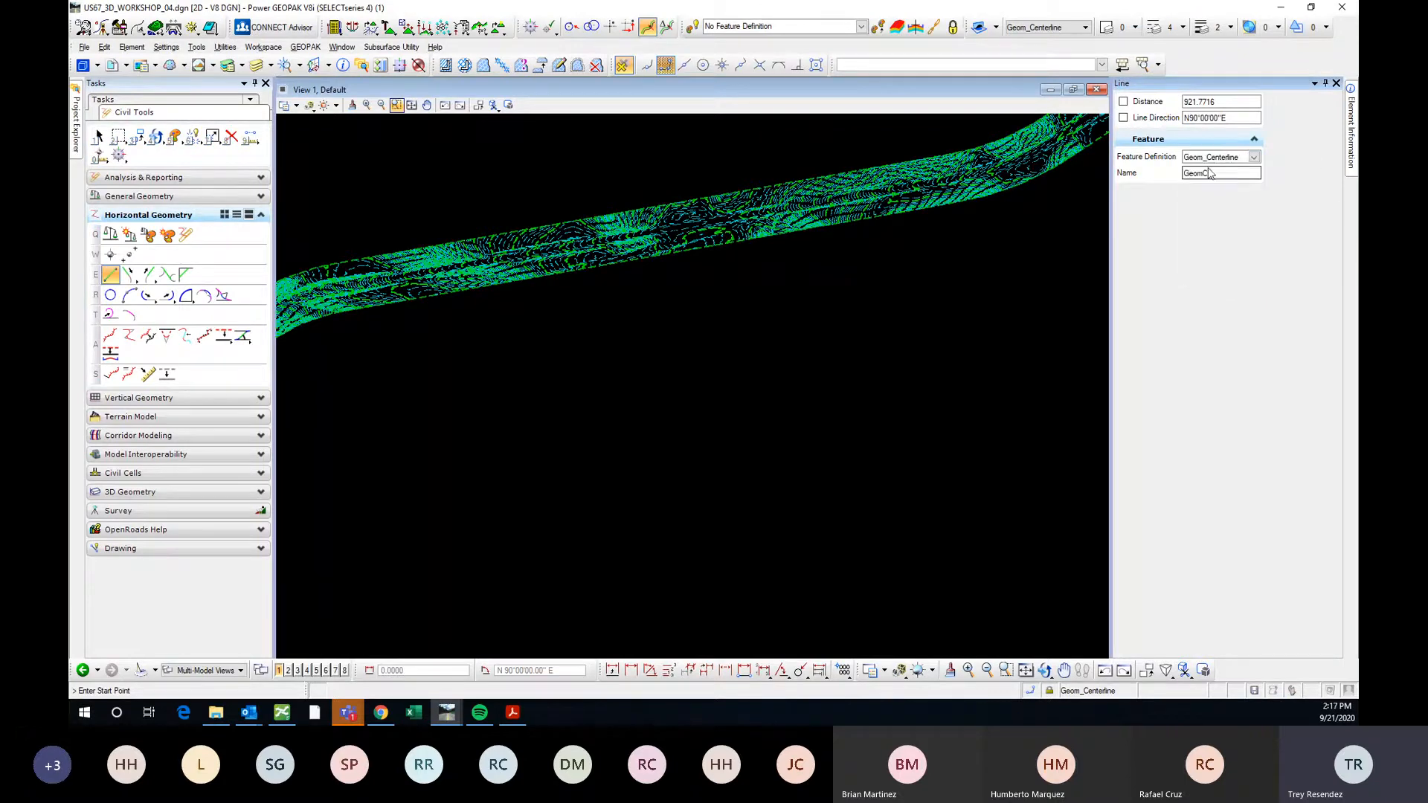
Turn on Use Active Feature and set the active feature definition to Geom_Centerline from the Linear Geometry group.
click(699, 33)
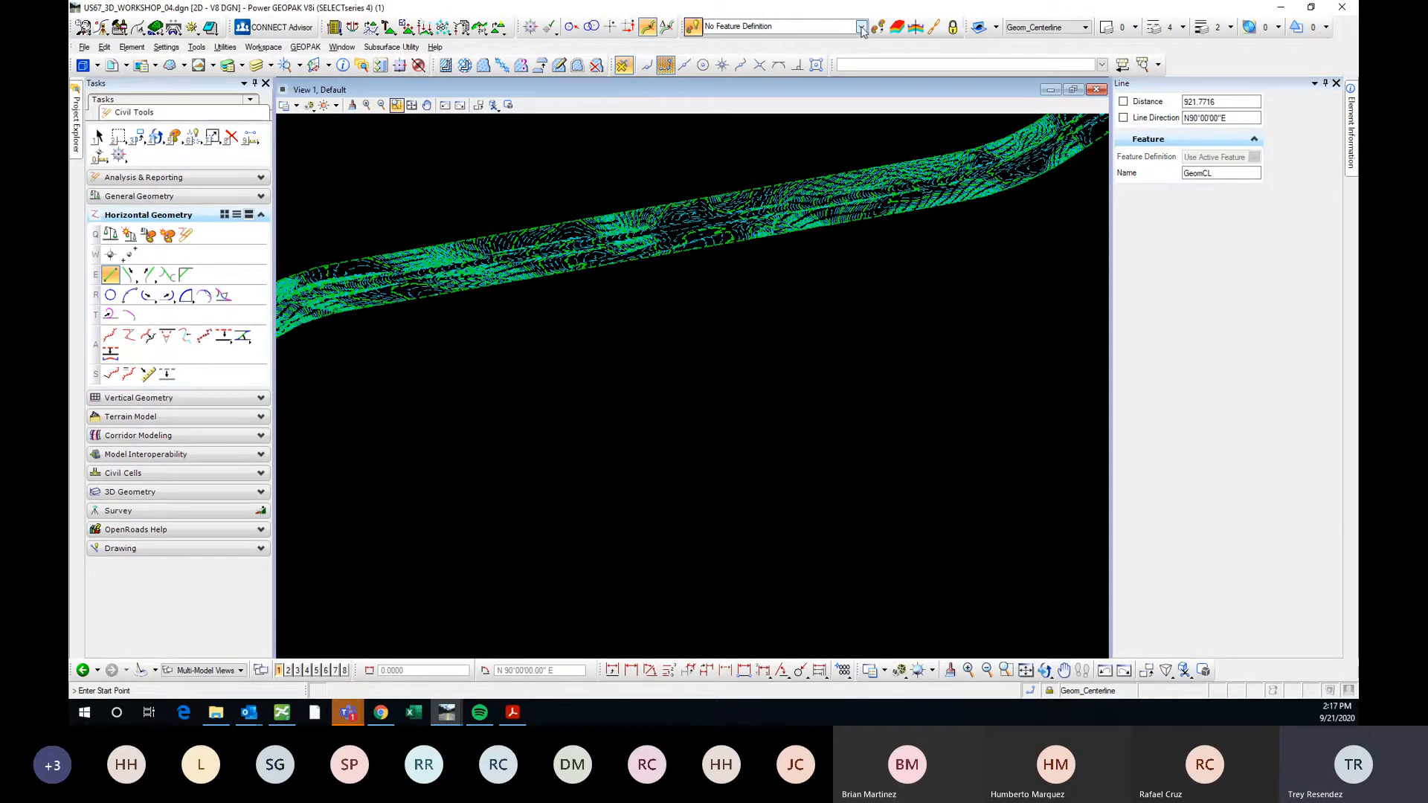
click(862, 27)
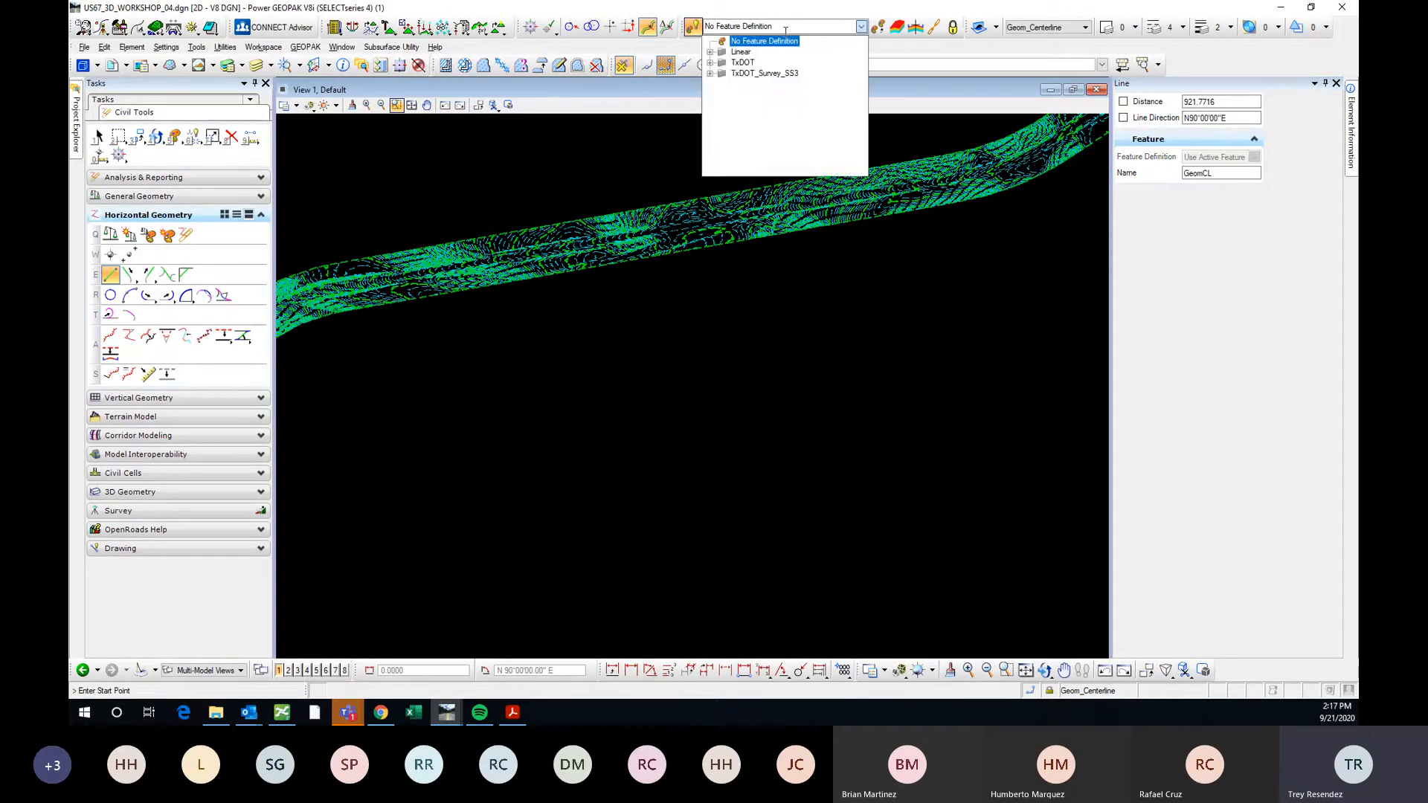
click(710, 62)
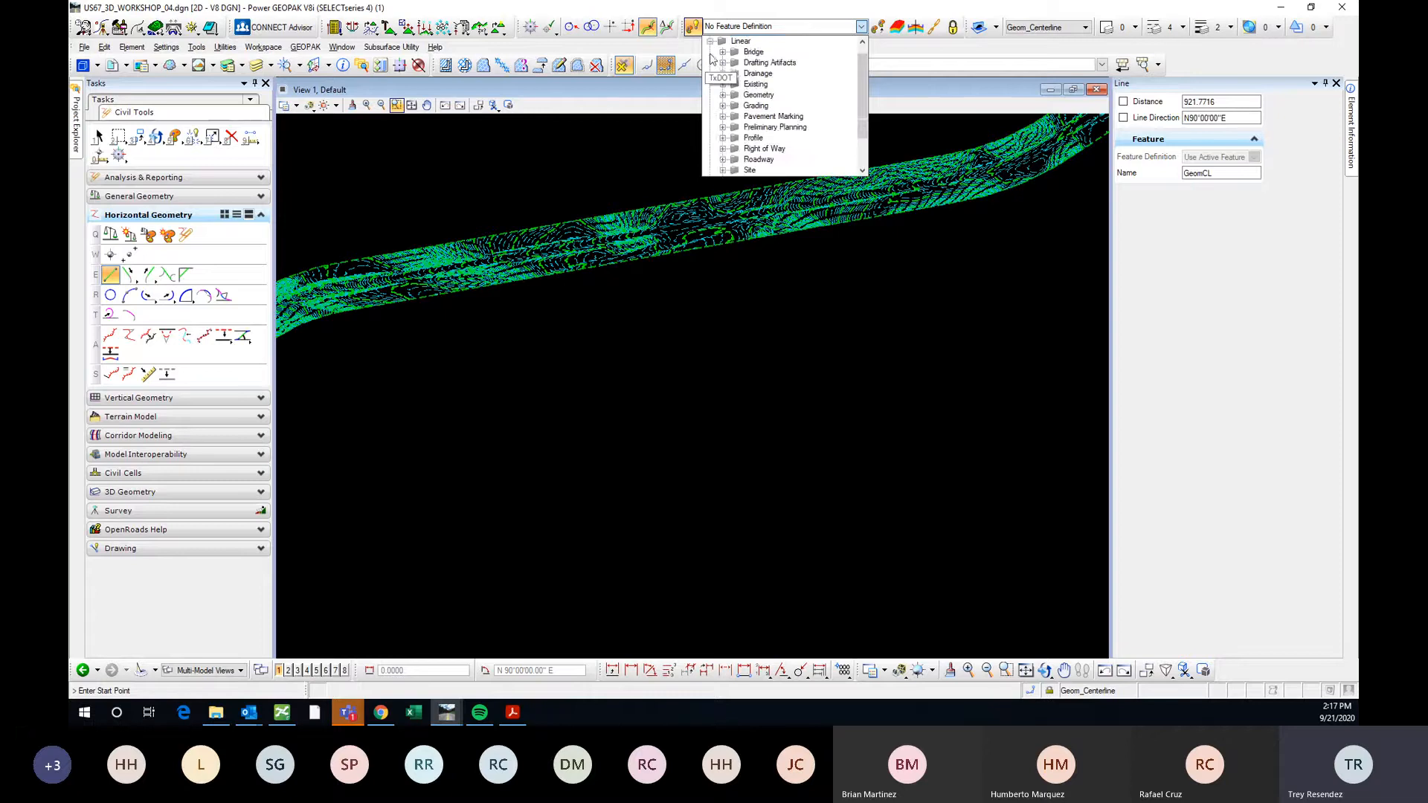
click(722, 104)
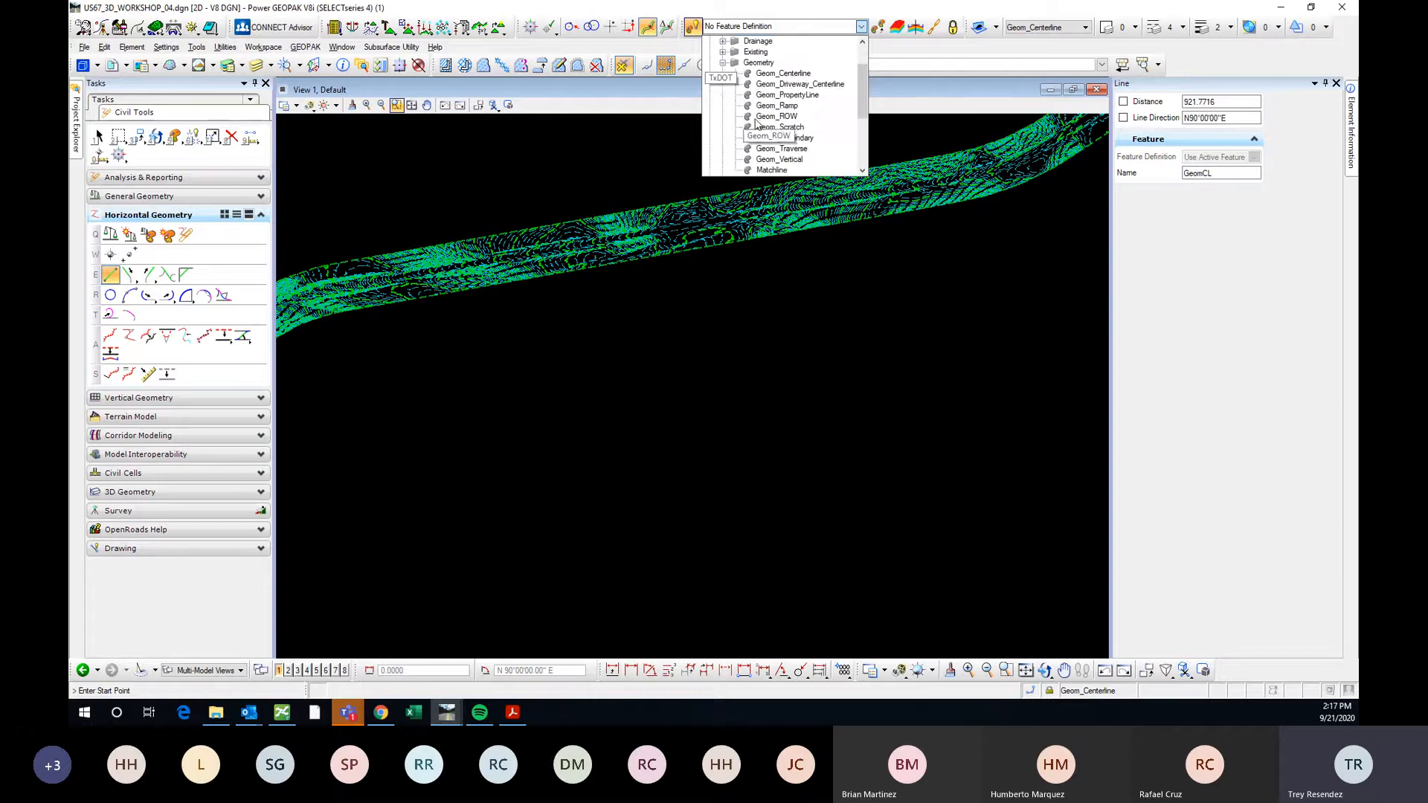
click(788, 74)
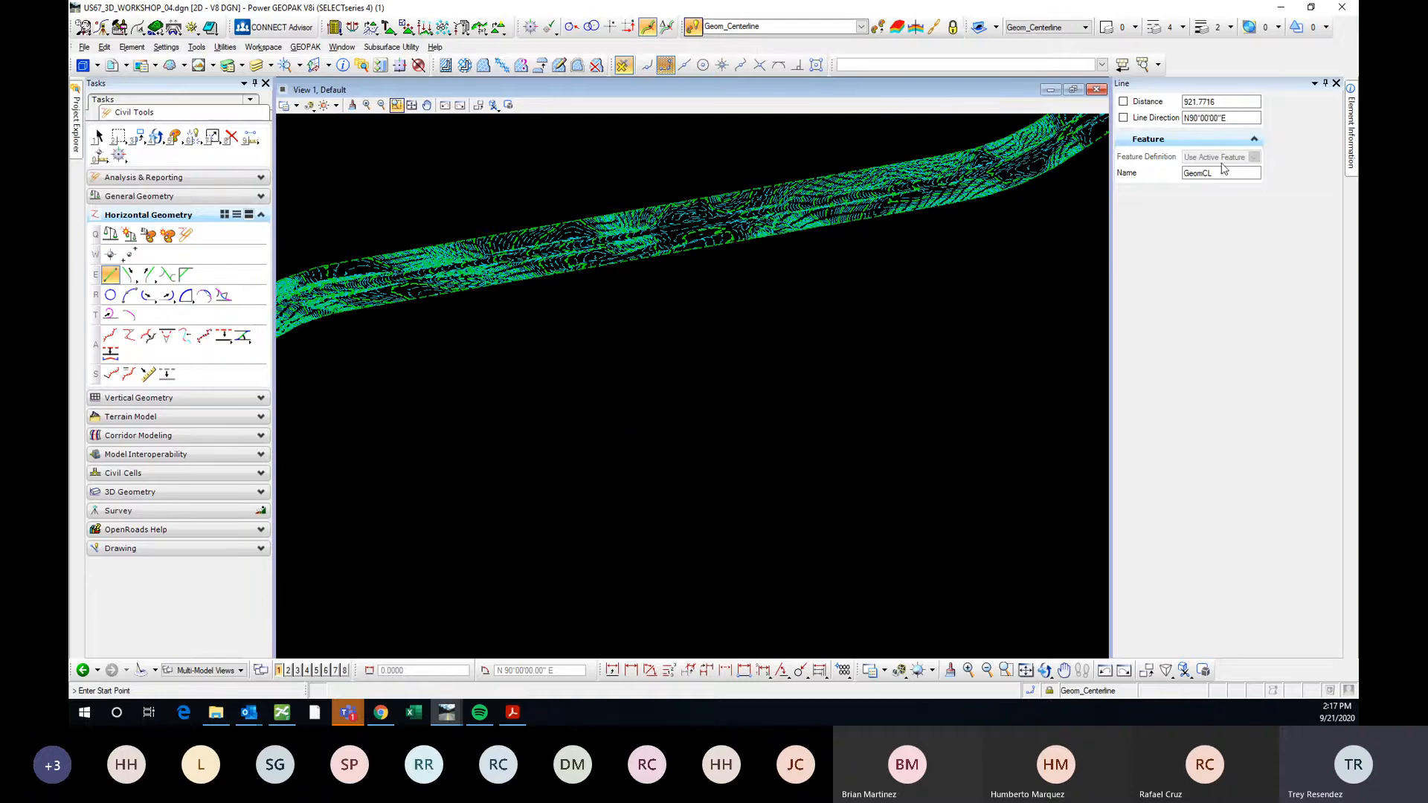
Turn Use Active Feature off and on again, and place the start point of a line below the terrain.
click(693, 29)
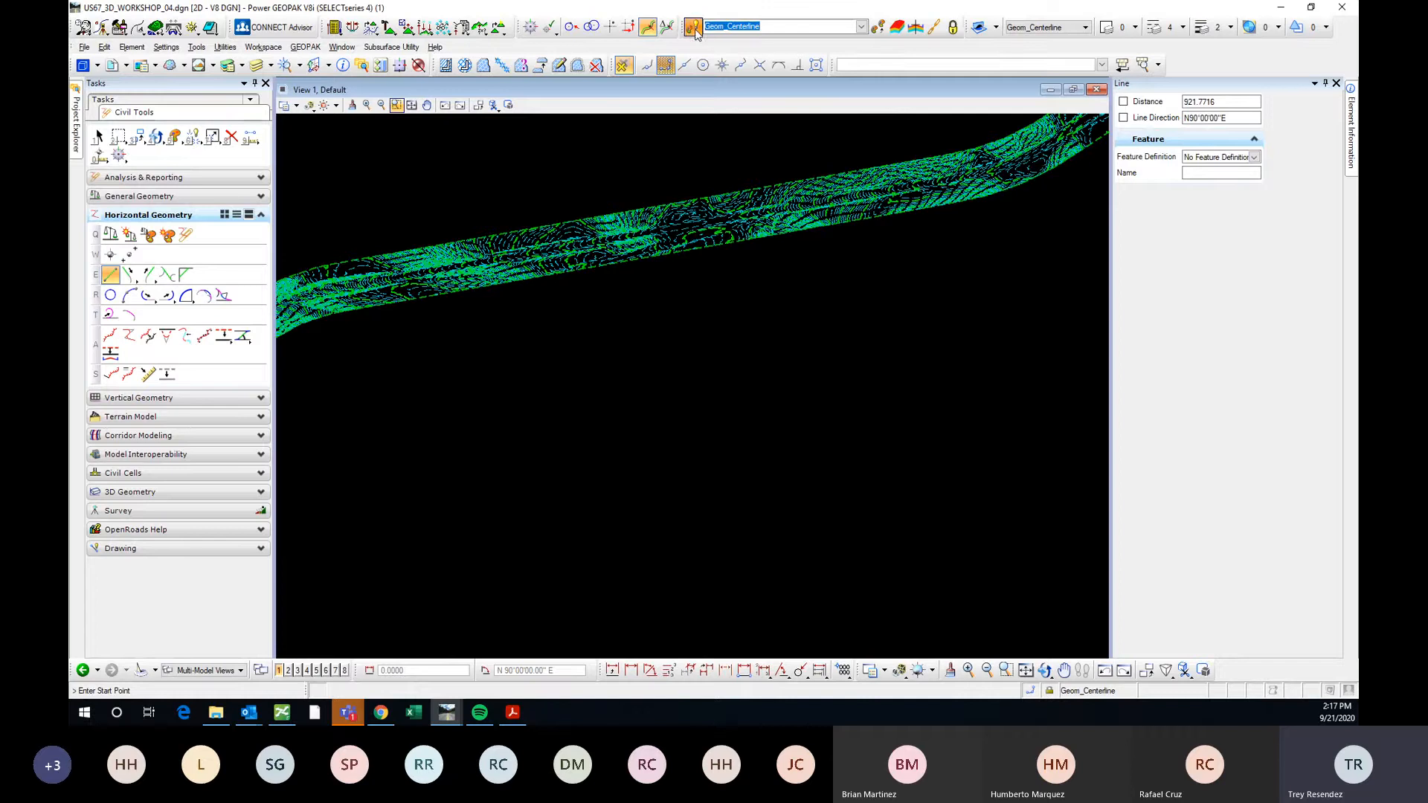
click(693, 27)
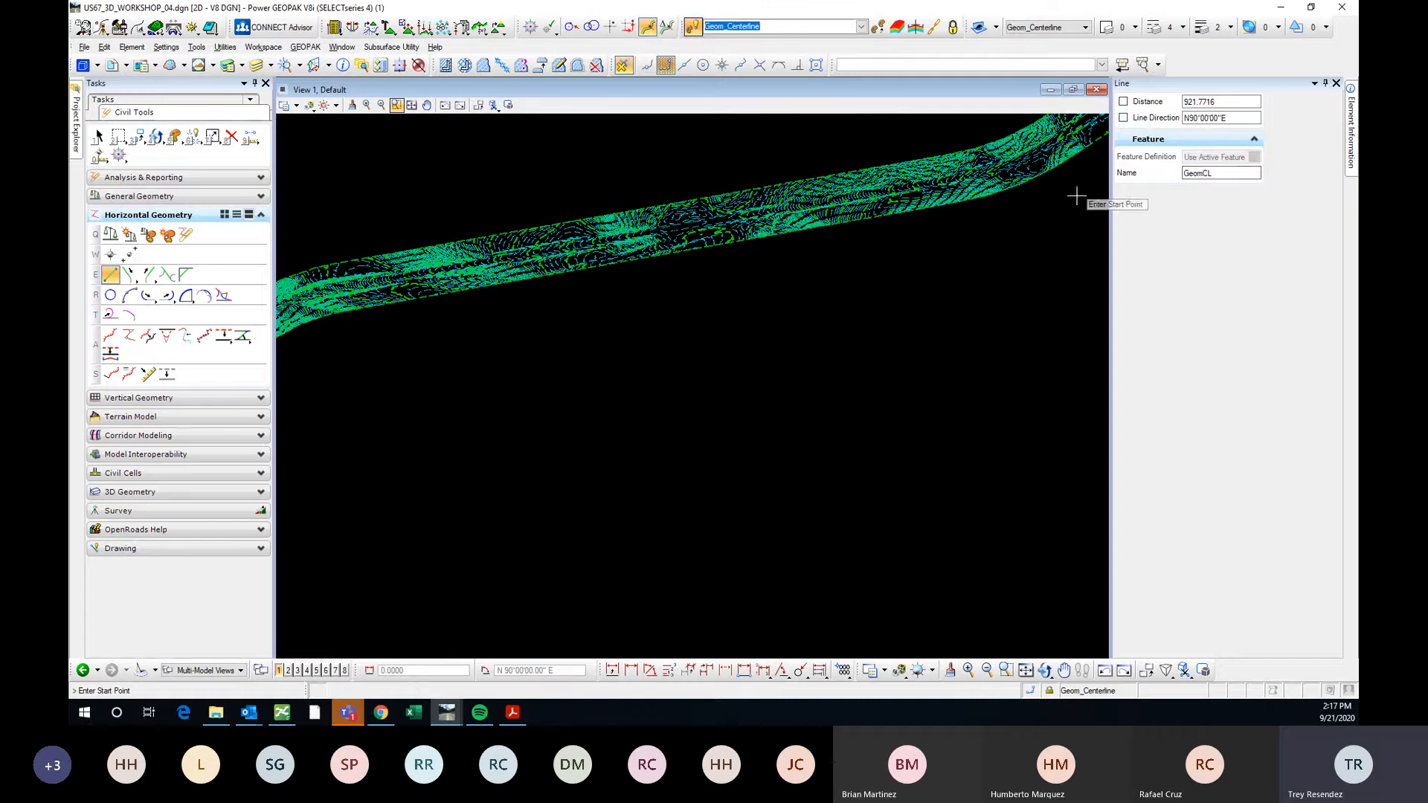
click(541, 488)
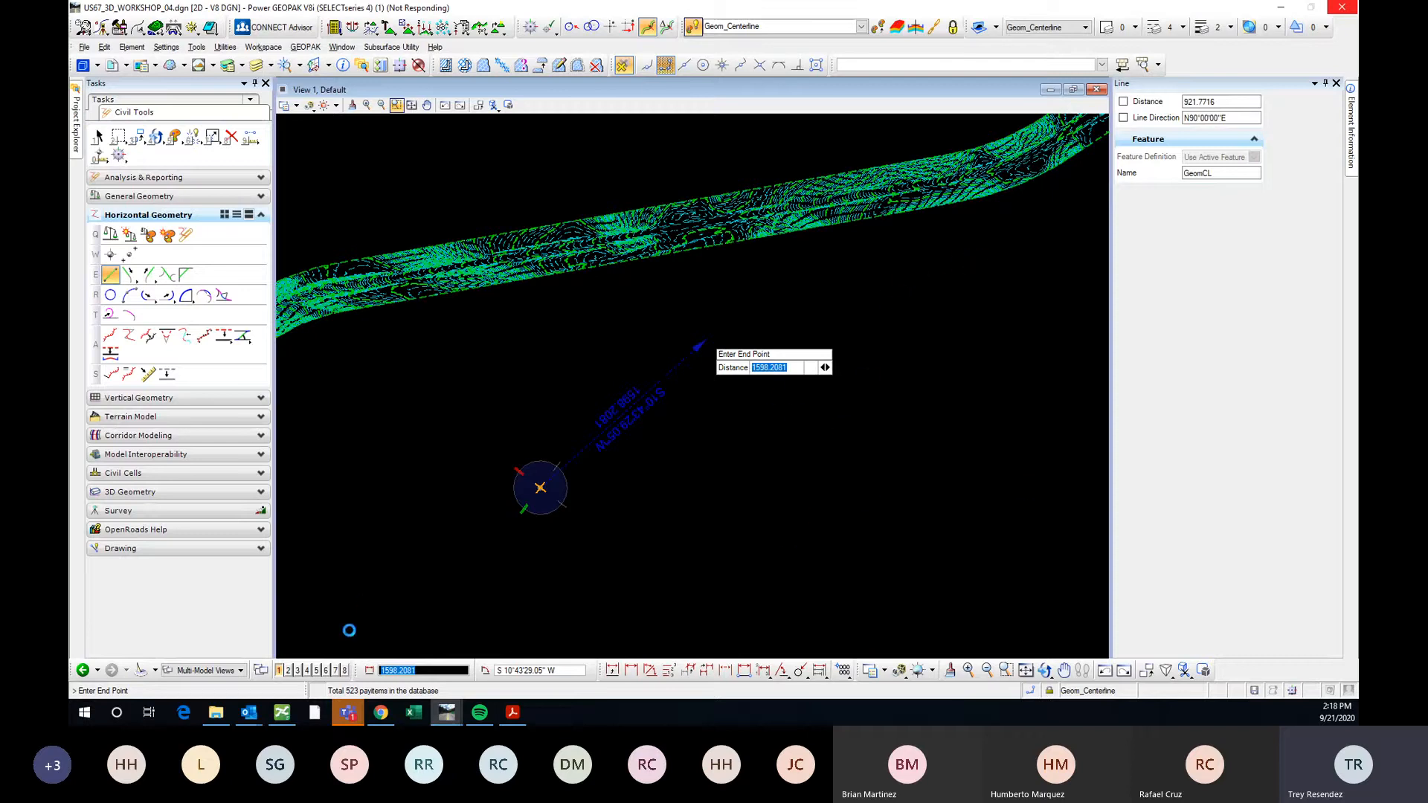
Switch to File Explorer and open US67_3D_WORKSHOP_03.dgn, viewing the alignment where it leaves the terrain.
click(217, 711)
drag(558, 141, 69, 141)
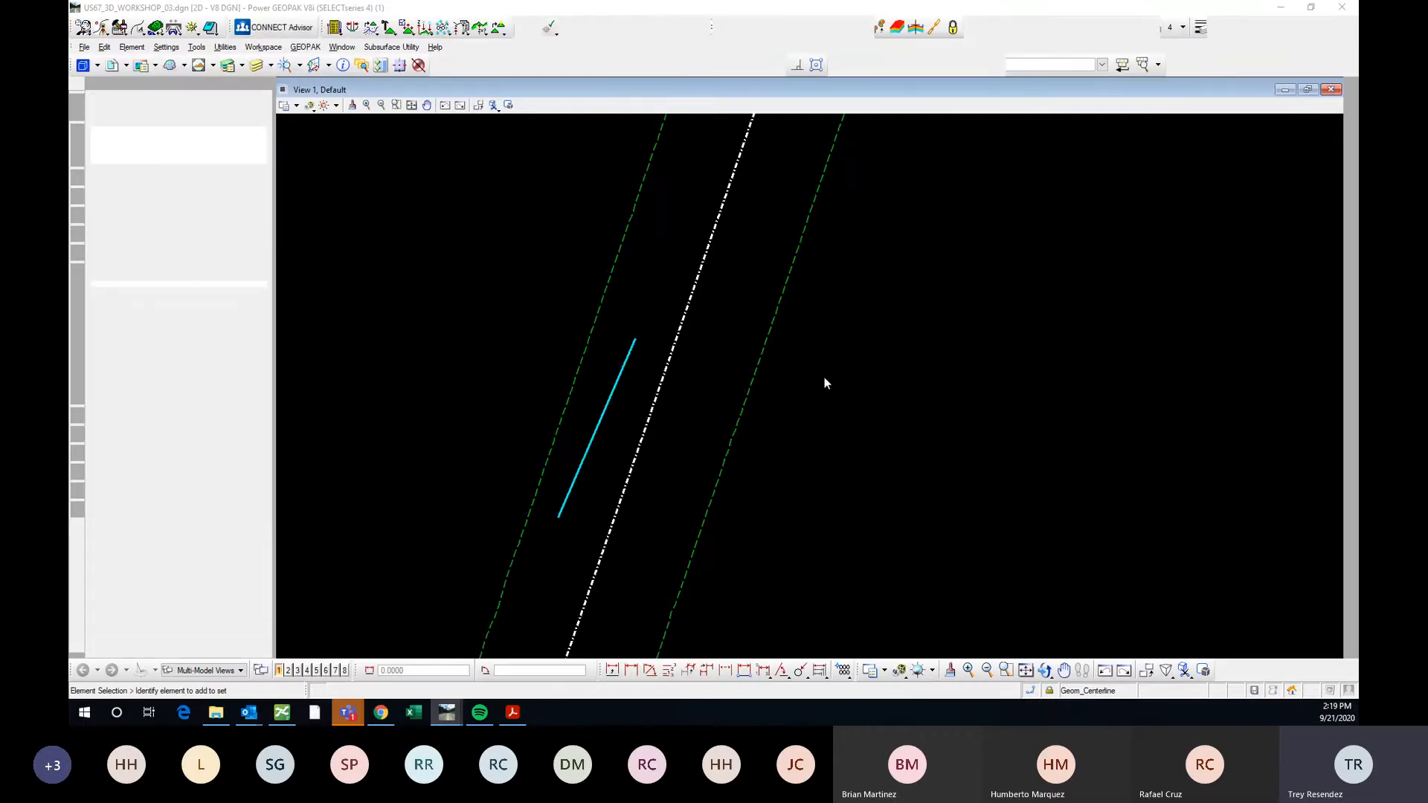
scroll(599, 413, down, 2)
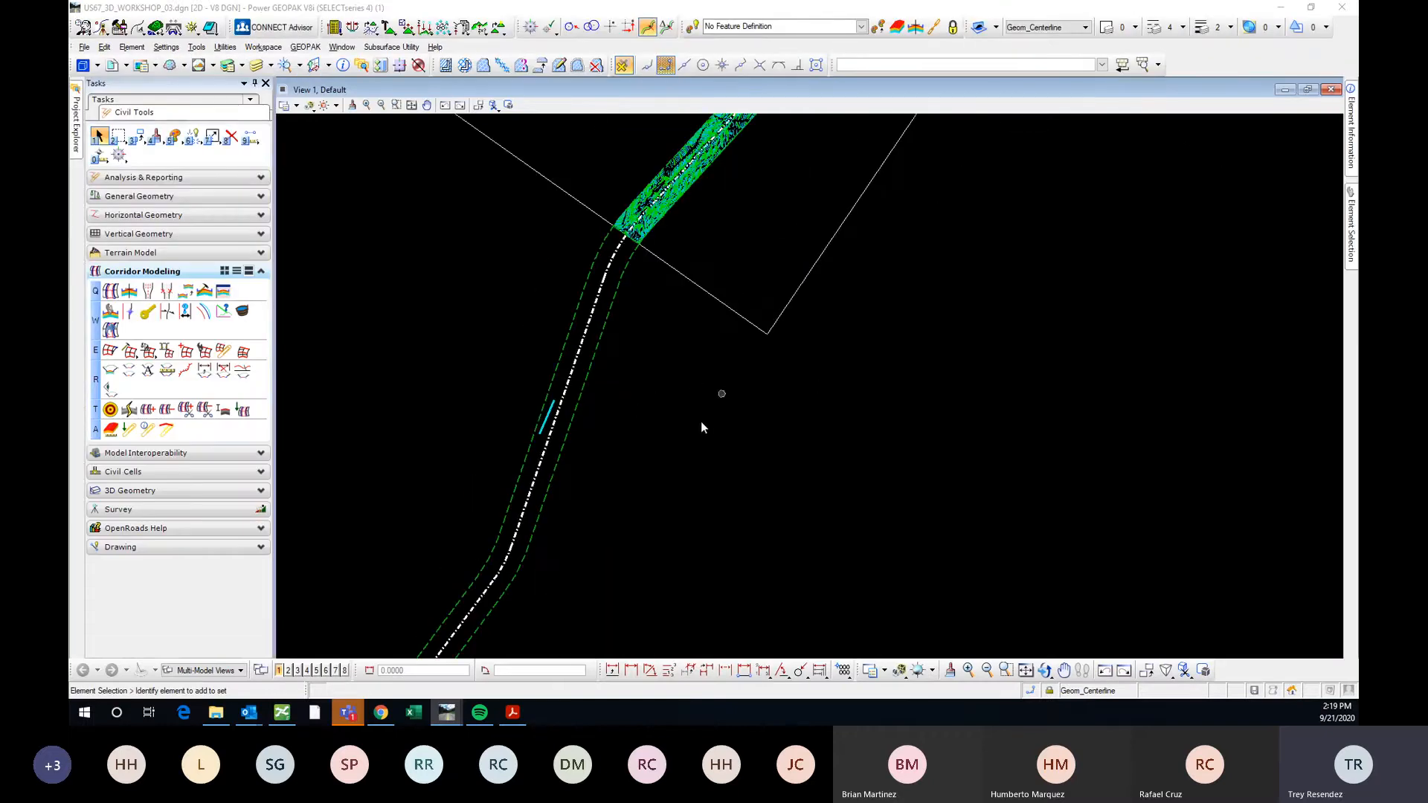
Start Line Between Points to draw a horizontal geometry line beside the alignment.
mouse_move(678, 447)
middle_down()
mouse_move(666, 278)
mouse_move(646, 281)
middle_up()
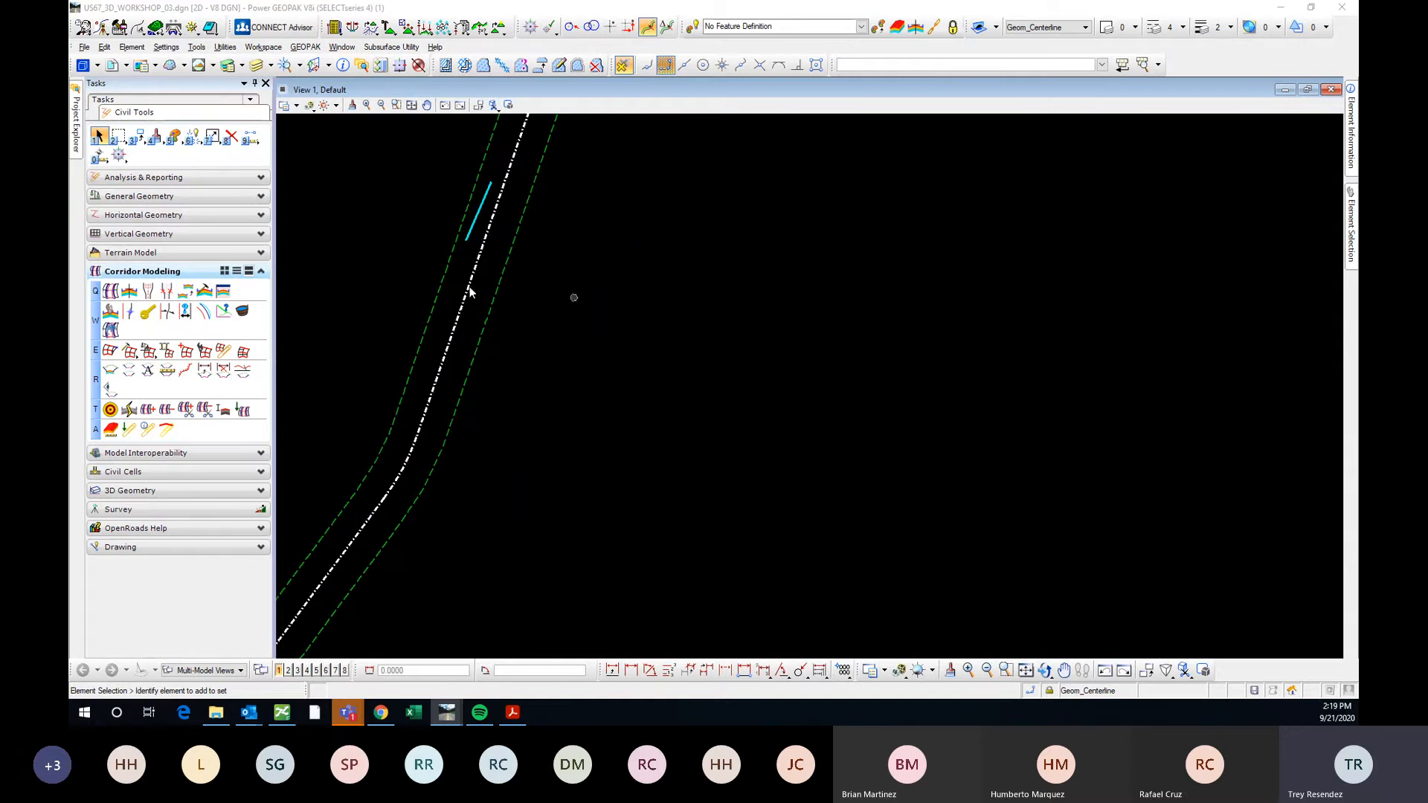
click(146, 274)
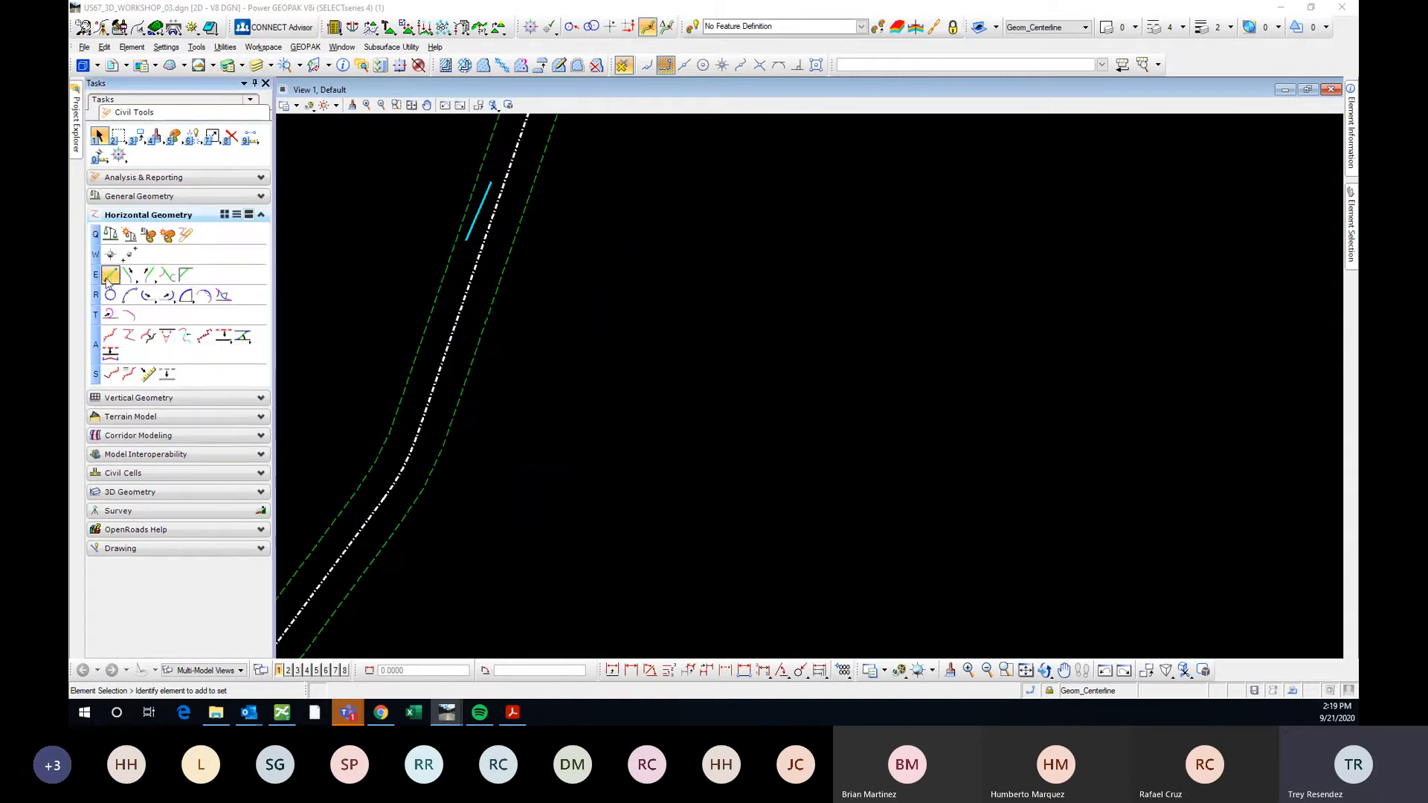
click(114, 278)
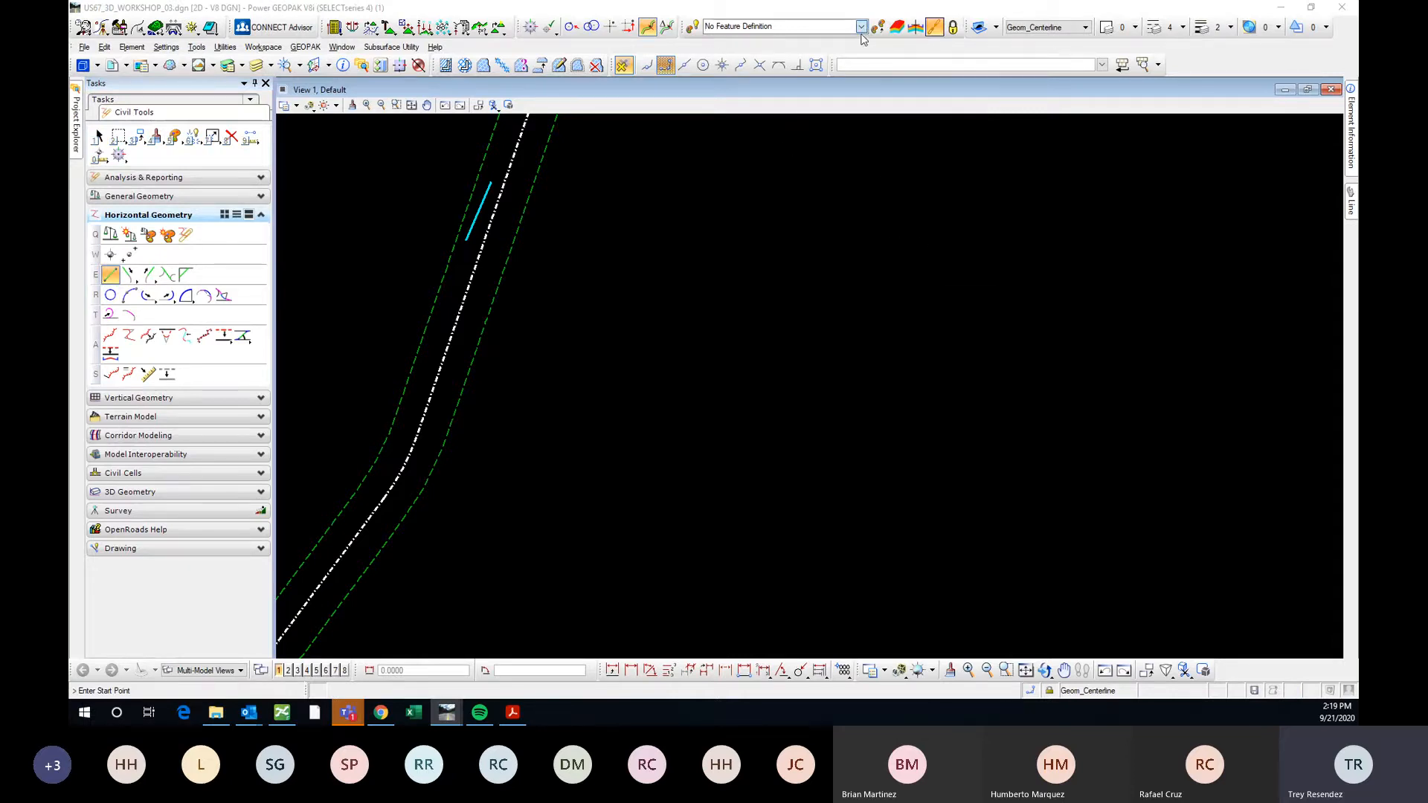
Try to set the feature definition to Geom_Centerline, then dismiss the error in the US67_3D_WORKSHOP_04 window and minimize that window.
click(861, 27)
click(712, 52)
click(723, 94)
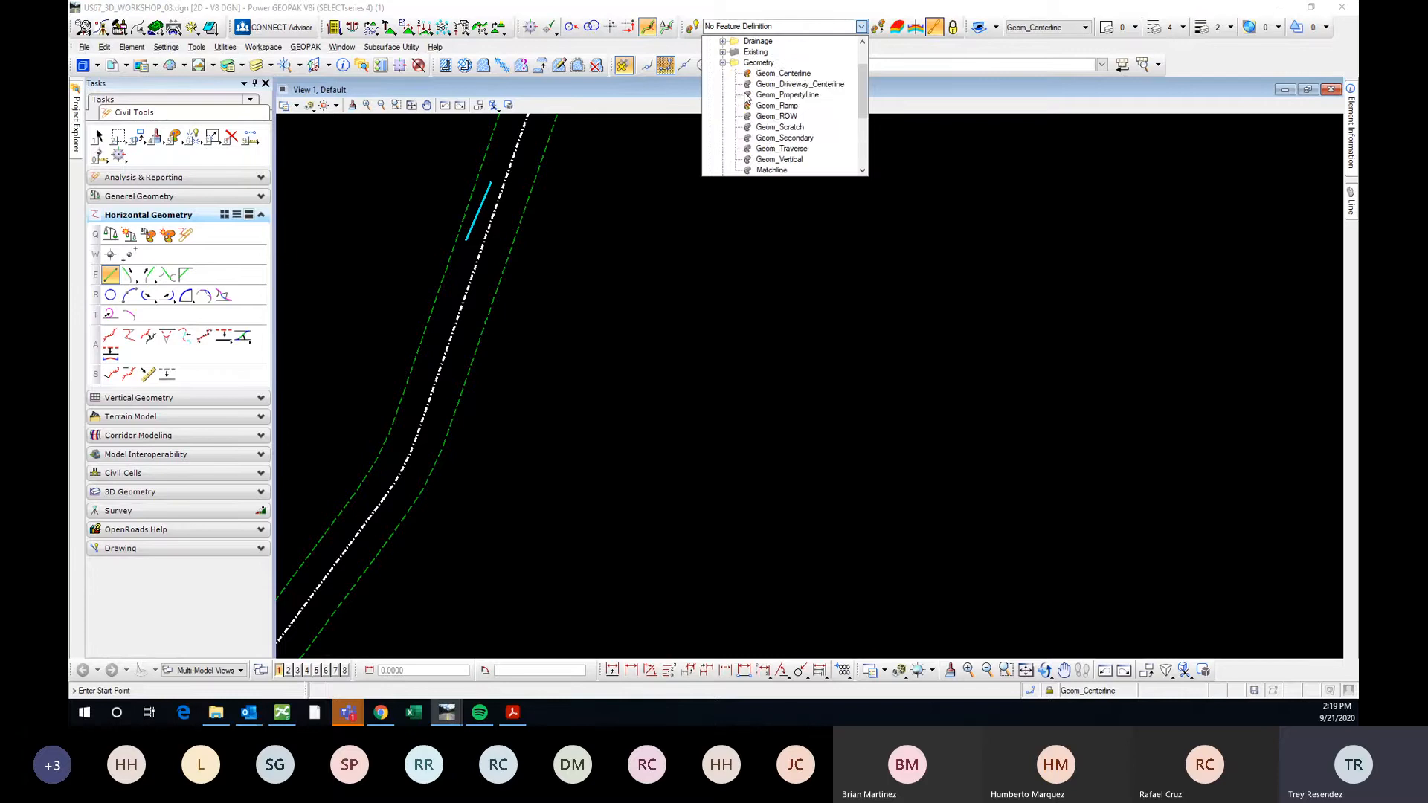
click(757, 70)
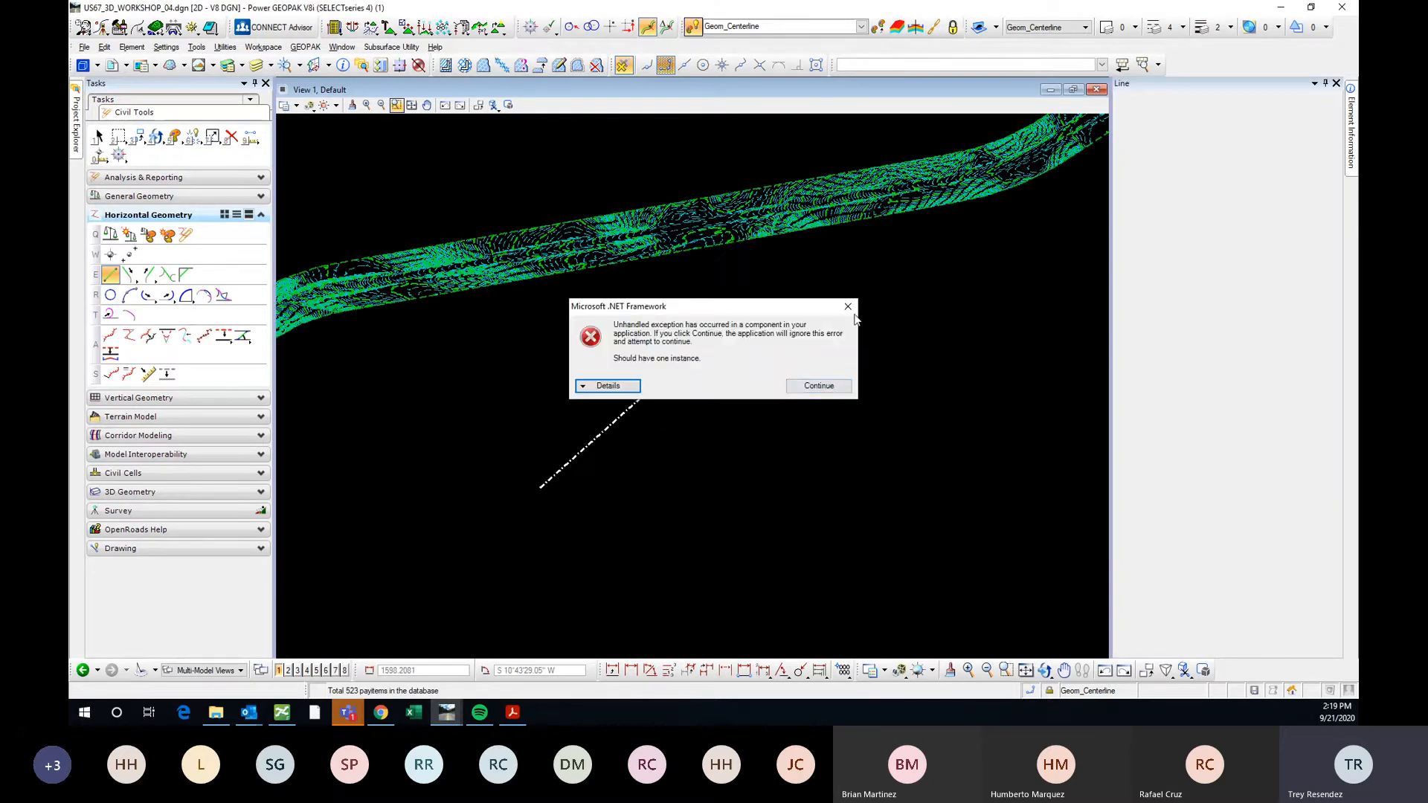
click(848, 307)
click(1281, 9)
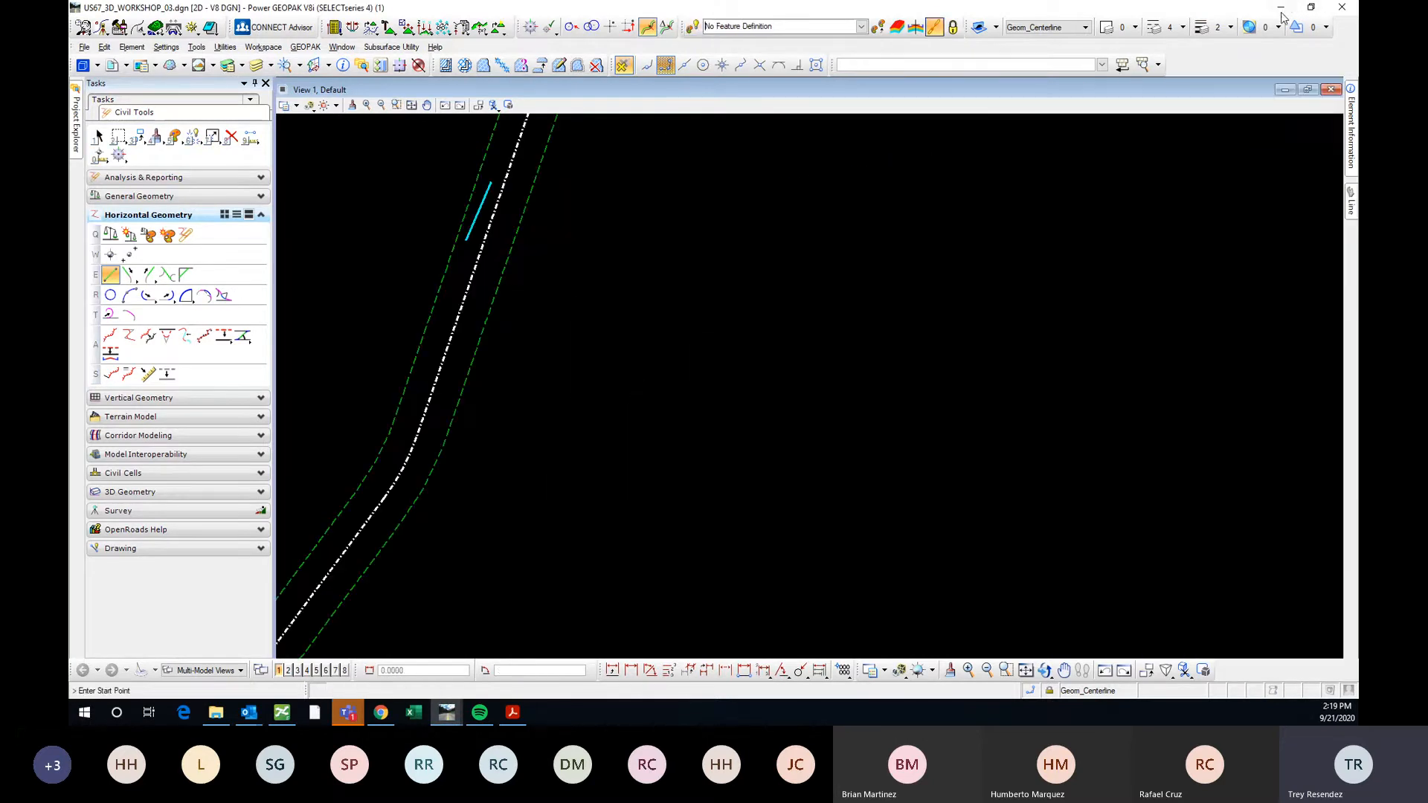
Set the feature definition to Geom_Centerline from the Linear Geometry group and draw a line about 1598 long beside the alignment.
middle_drag(674, 295, 719, 392)
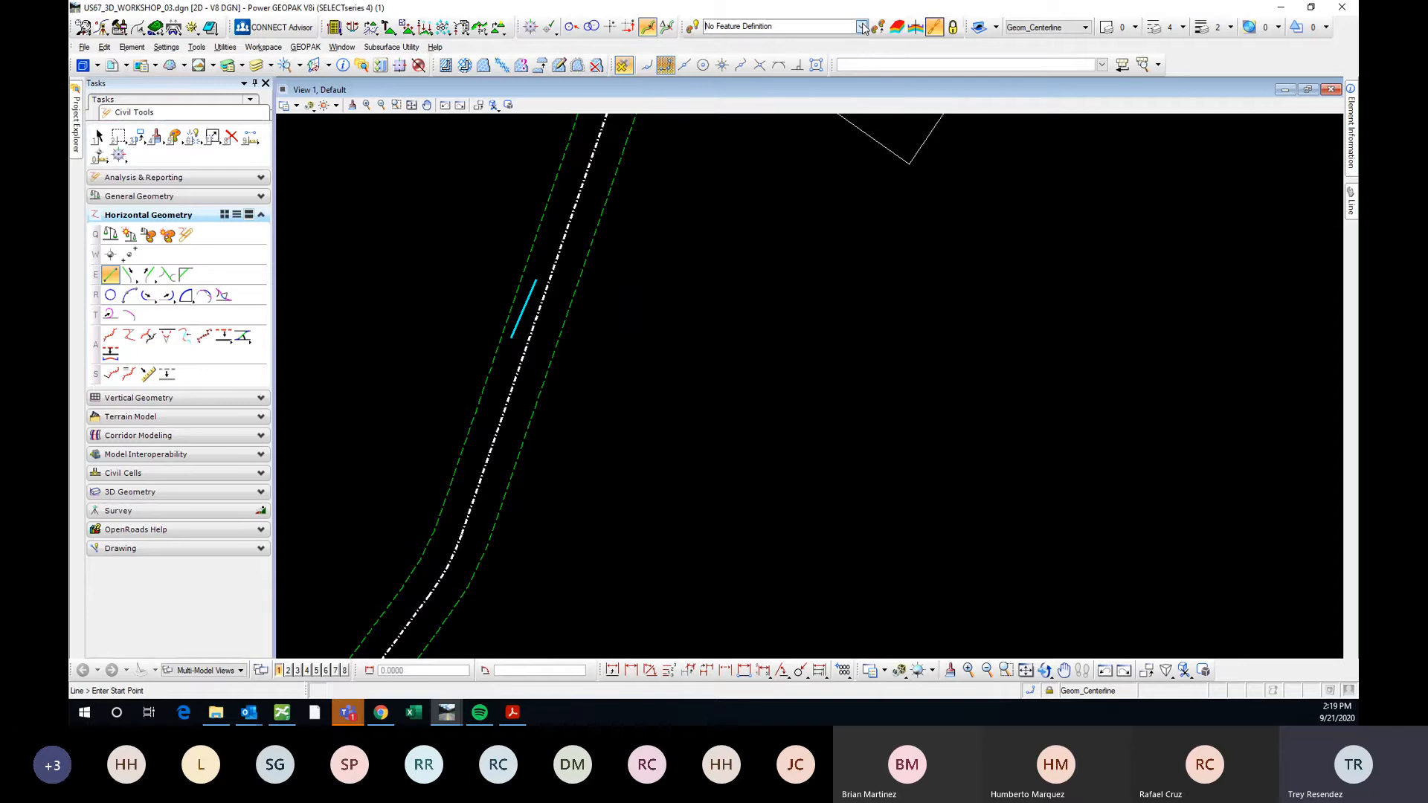
click(861, 27)
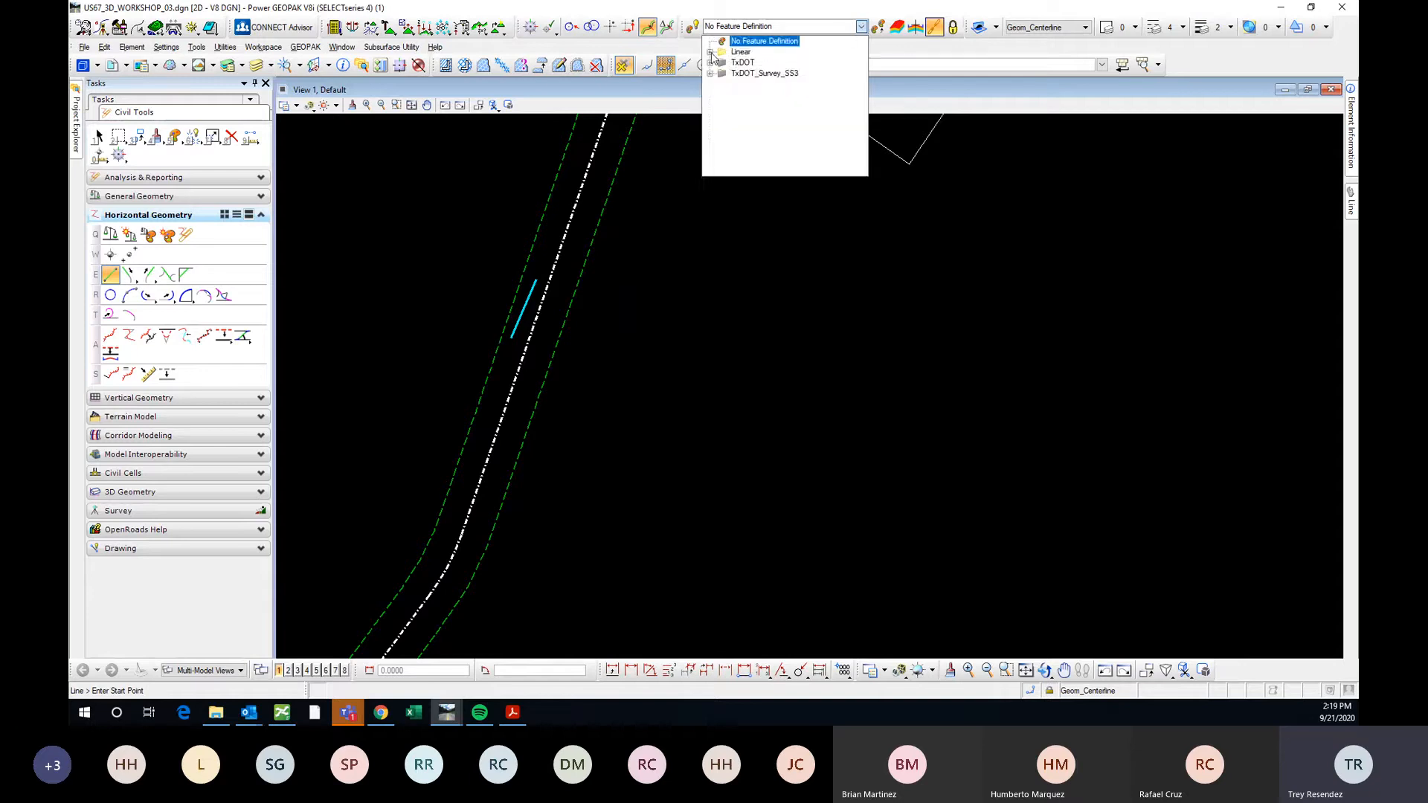
click(711, 52)
click(722, 96)
click(772, 80)
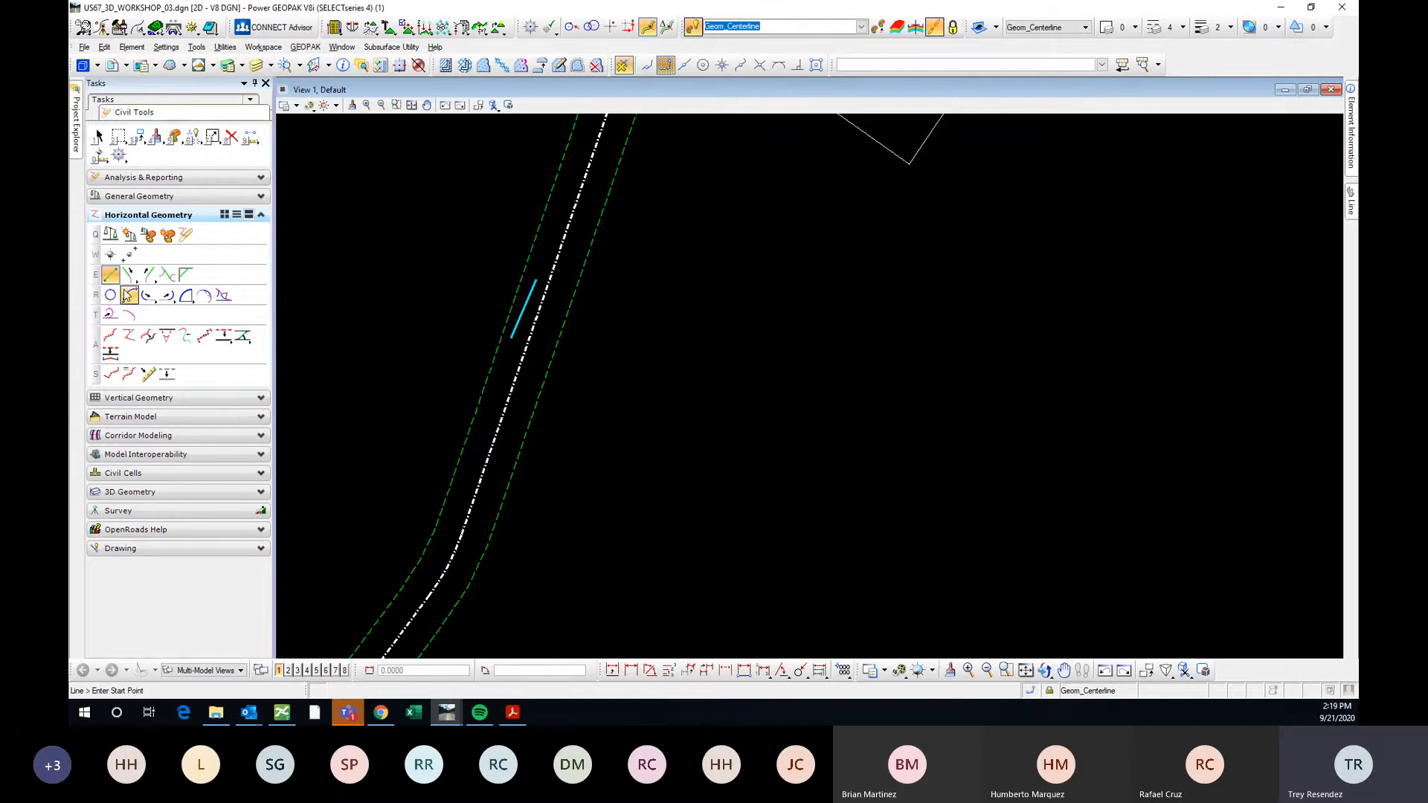
click(657, 454)
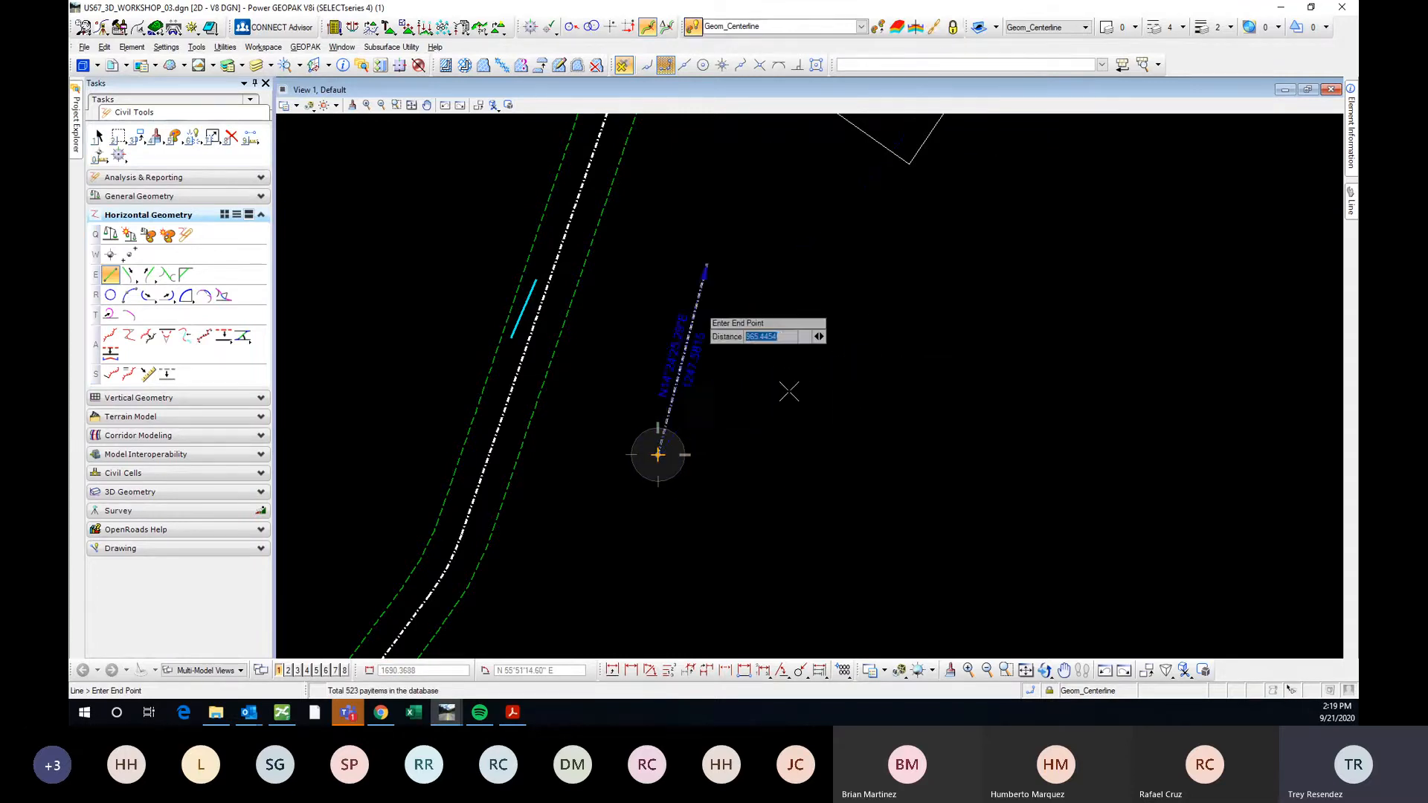
click(896, 370)
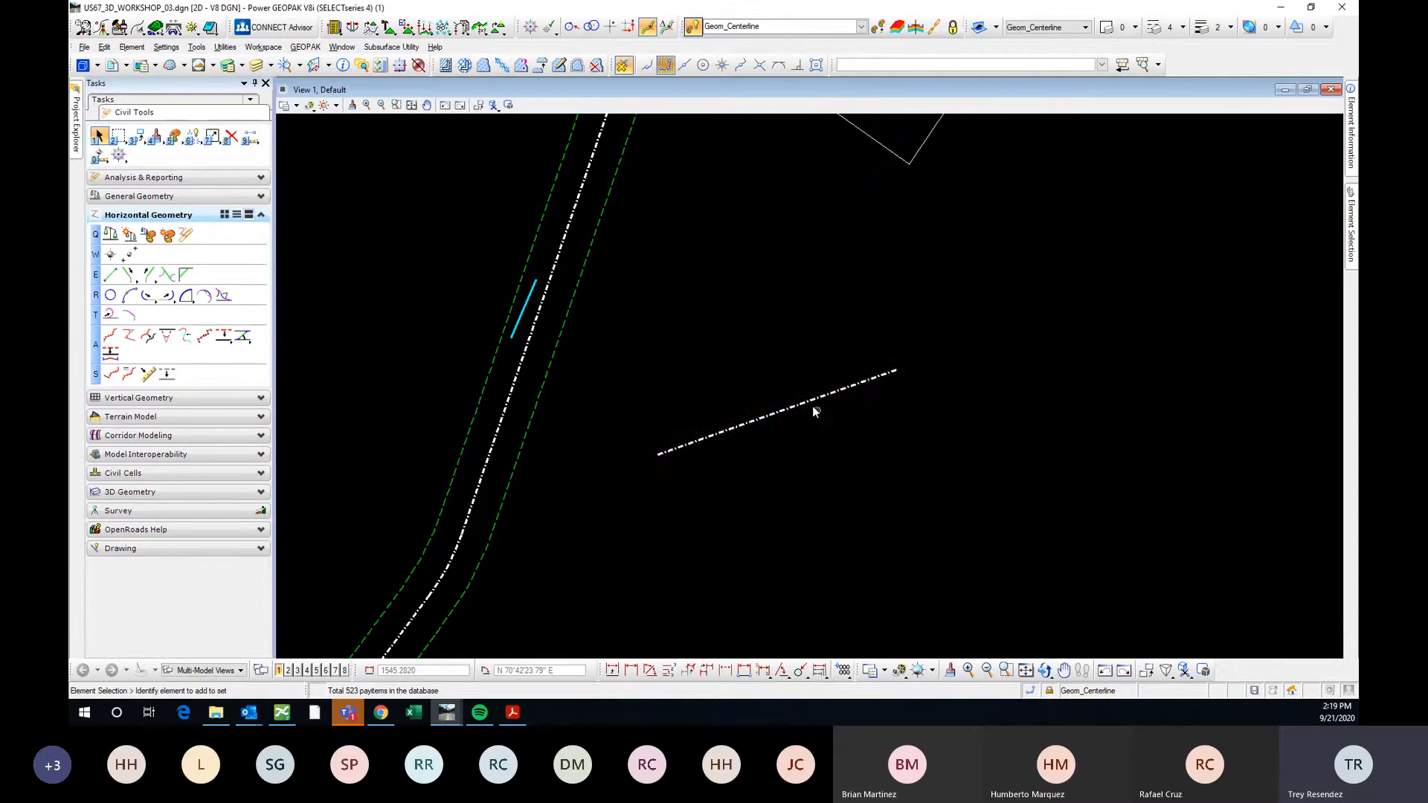
Select the new line and set its length to 500 through its on-screen distance value.
click(777, 408)
scroll(786, 426, up, 2)
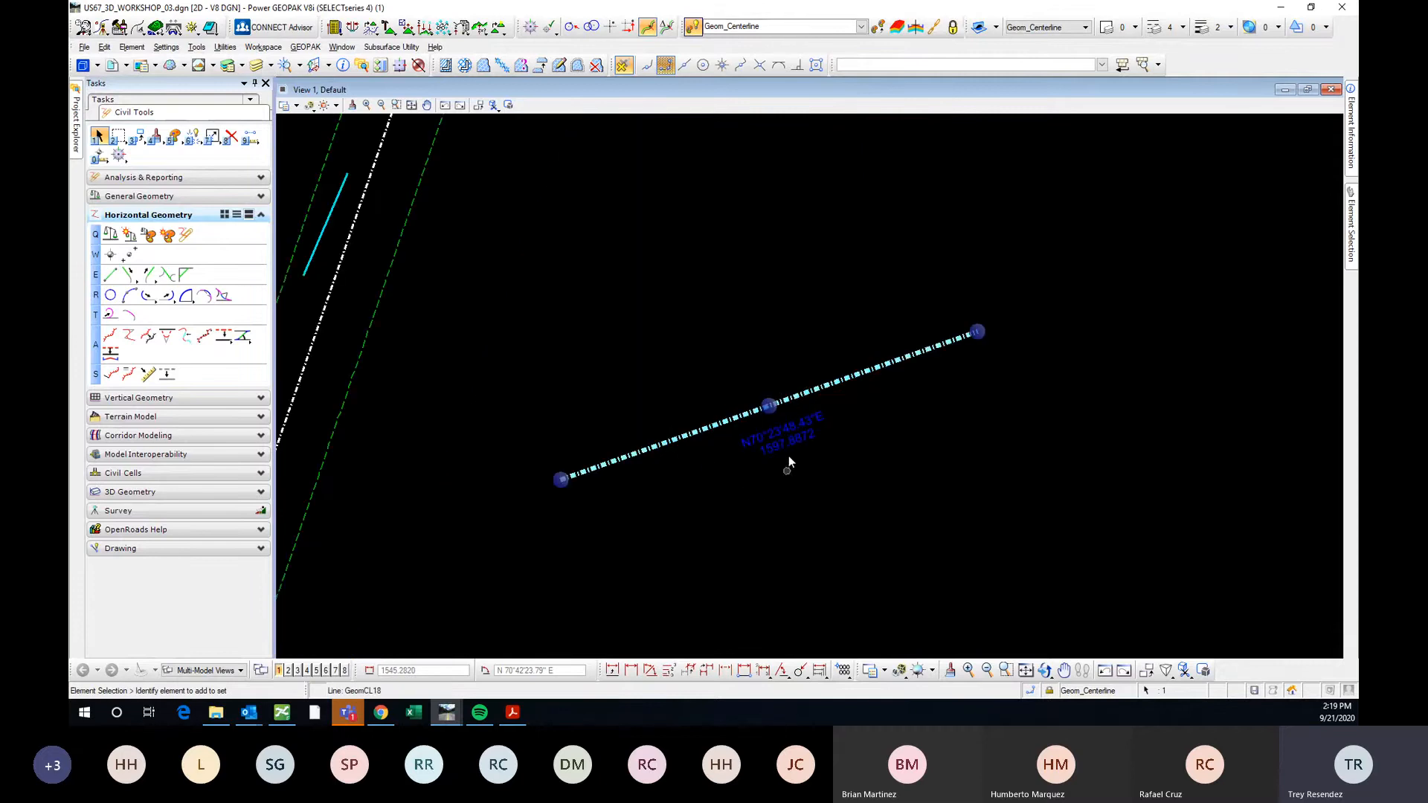
click(786, 427)
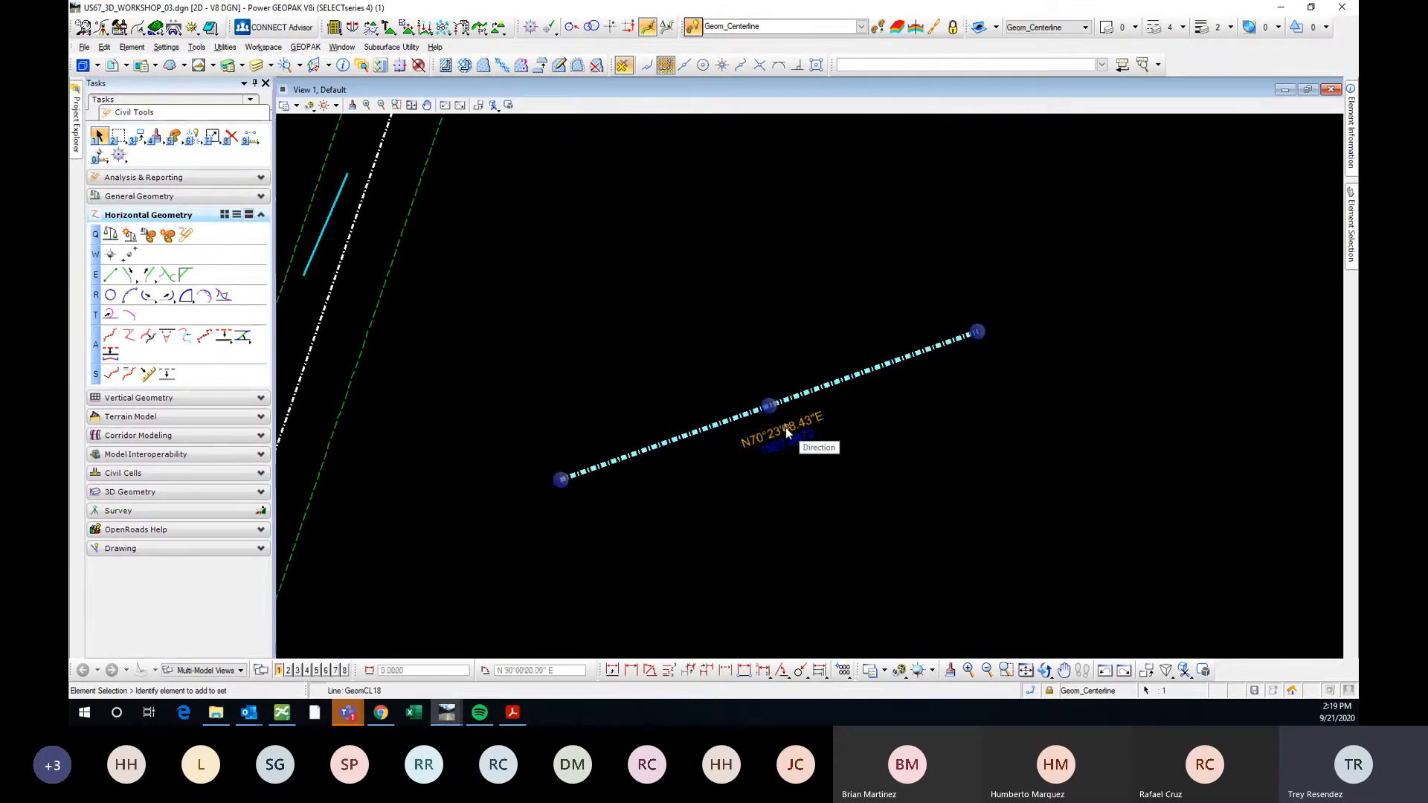
click(778, 443)
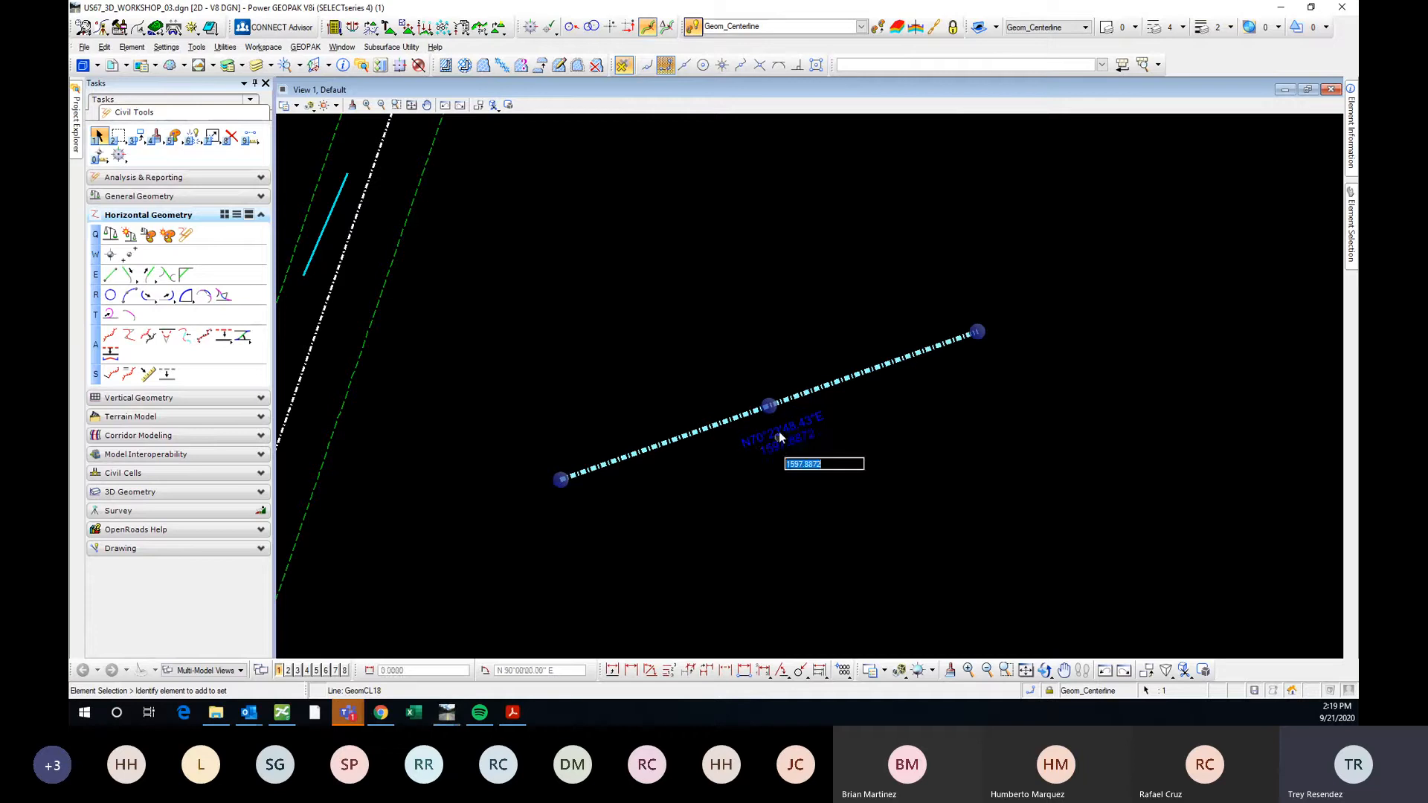
click(779, 430)
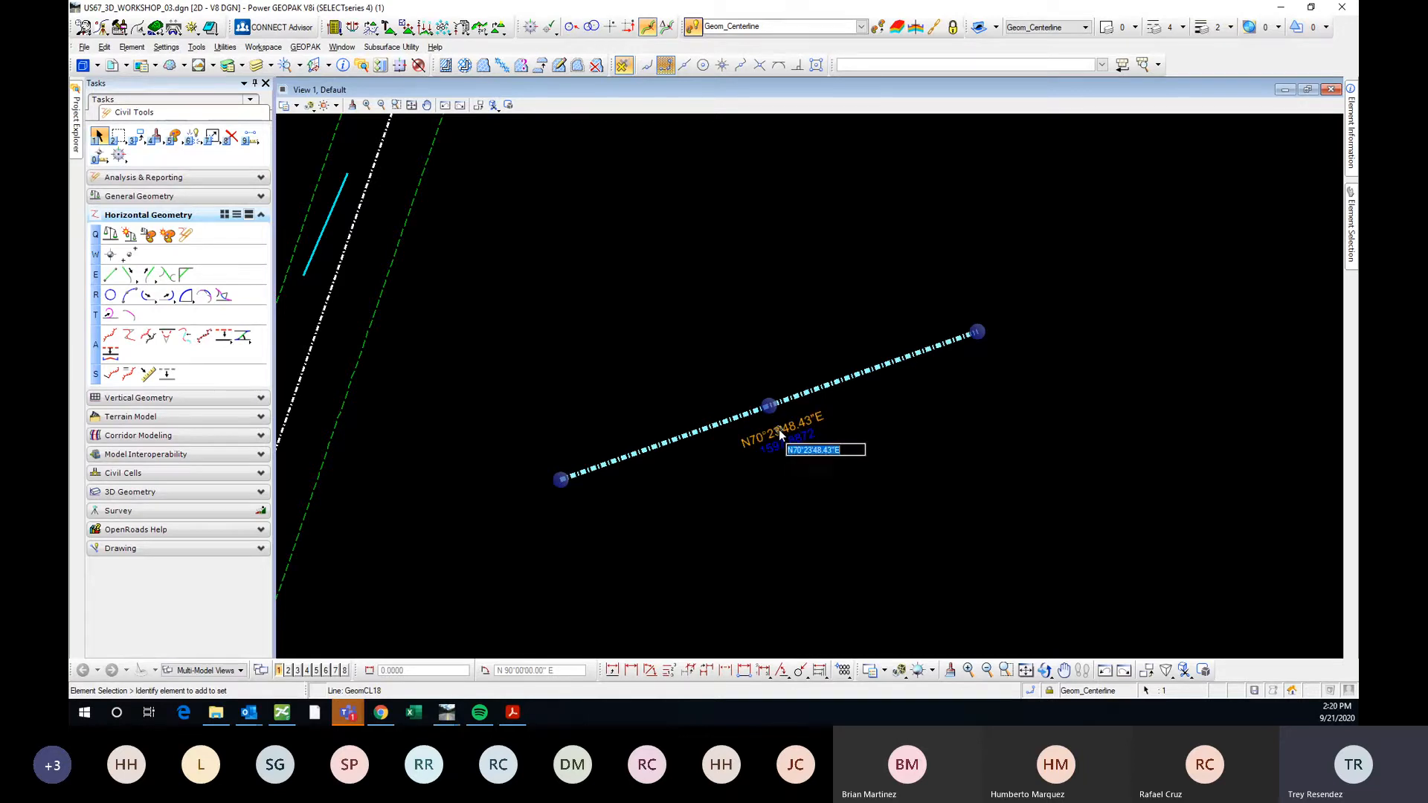
click(778, 443)
click(779, 431)
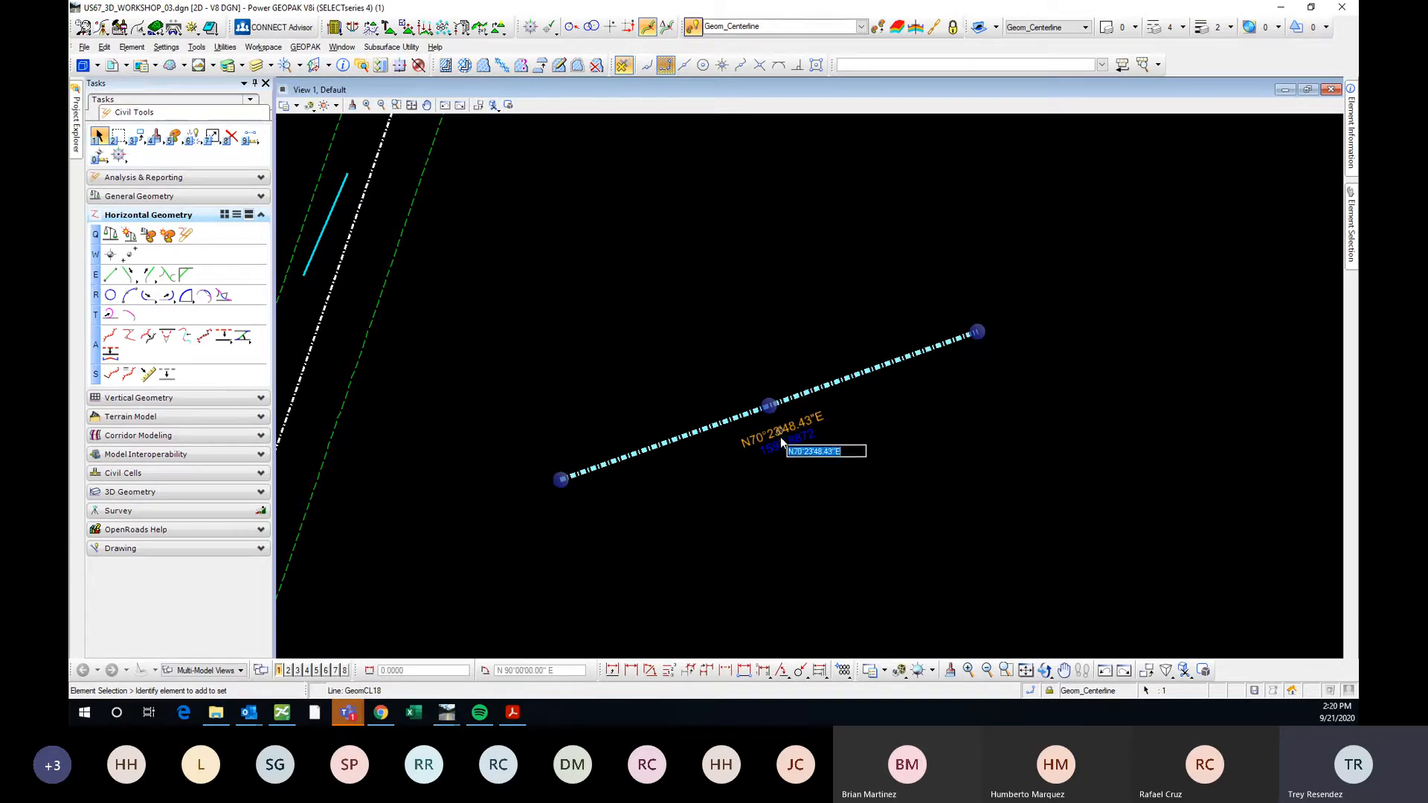
click(782, 444)
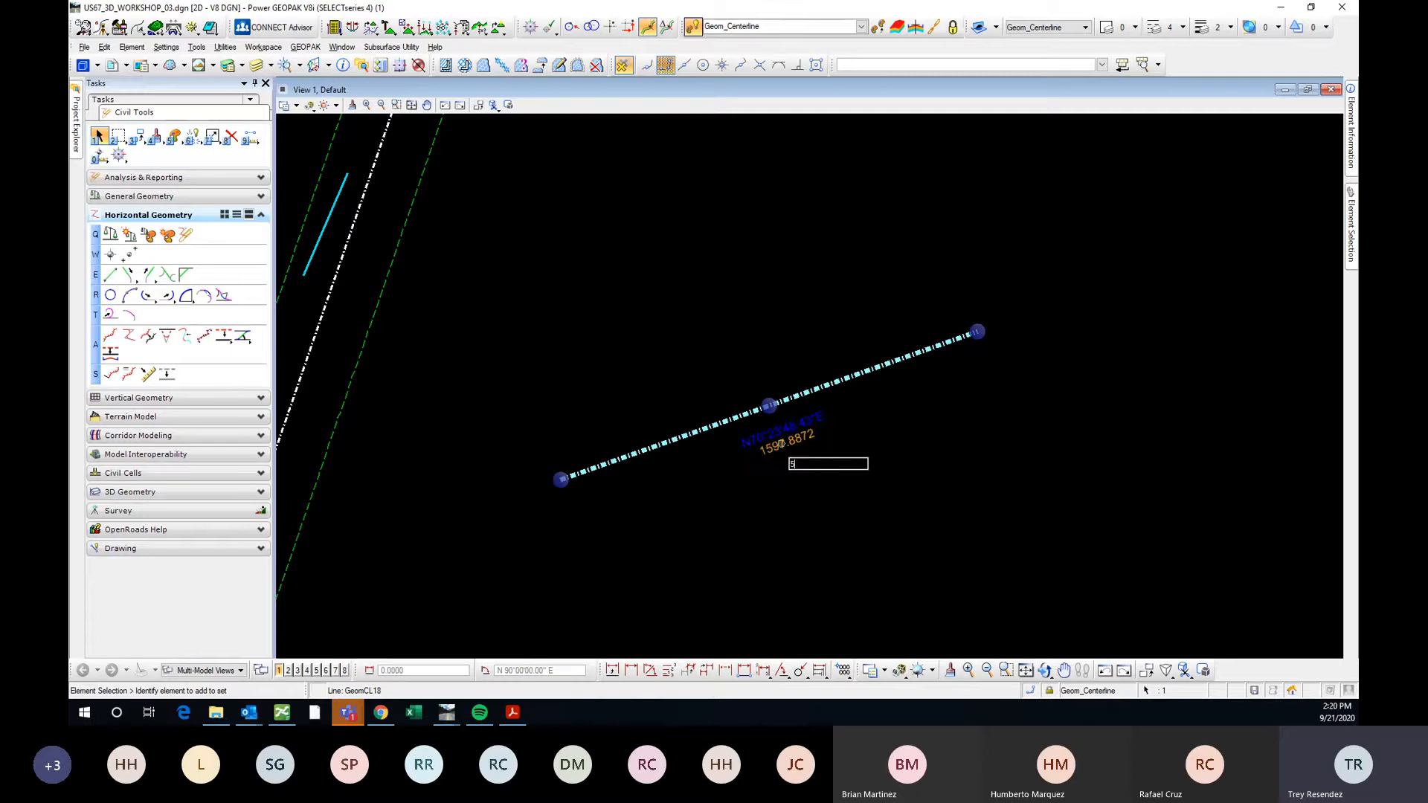
text(500)
key(Return)
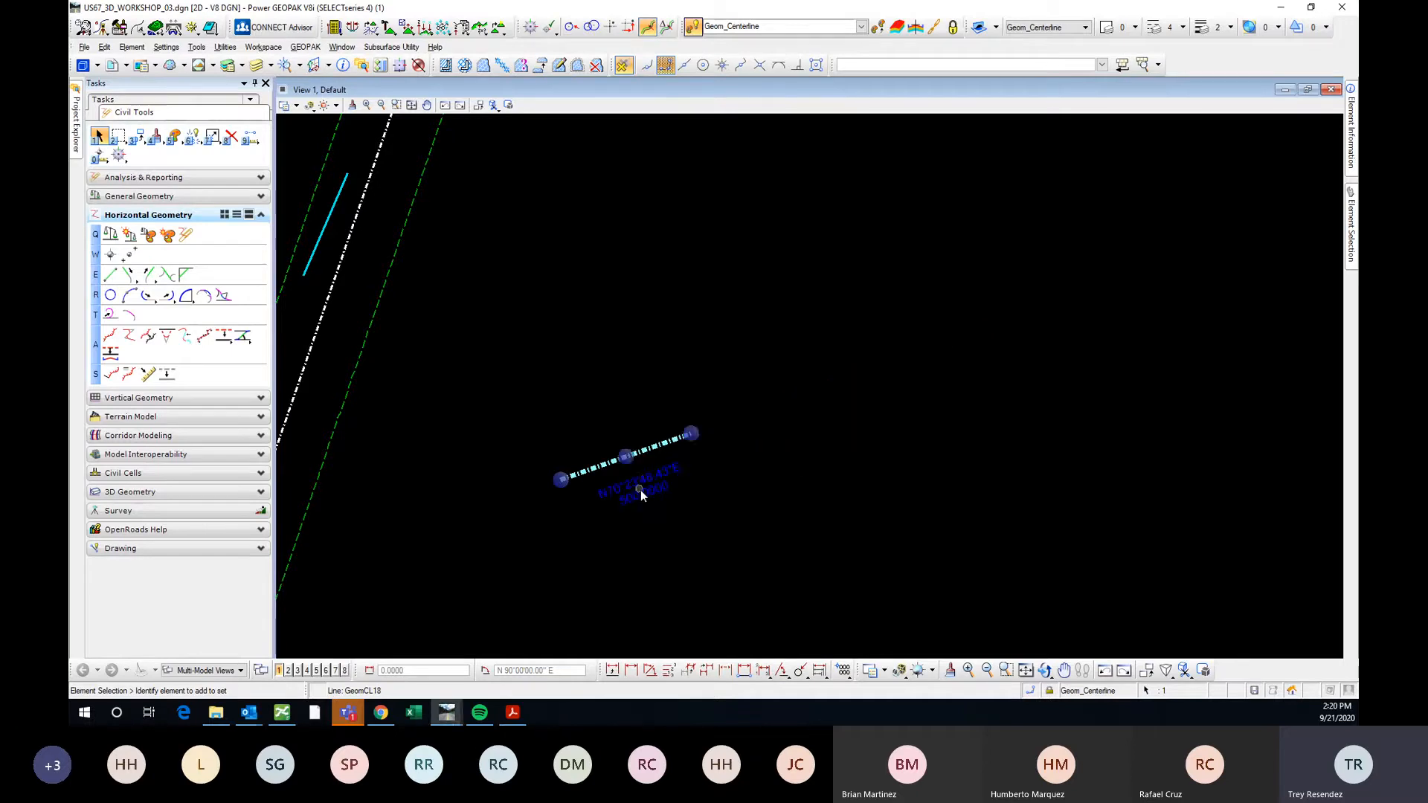
Set the selected line's length to 1000.
click(641, 493)
text(100)
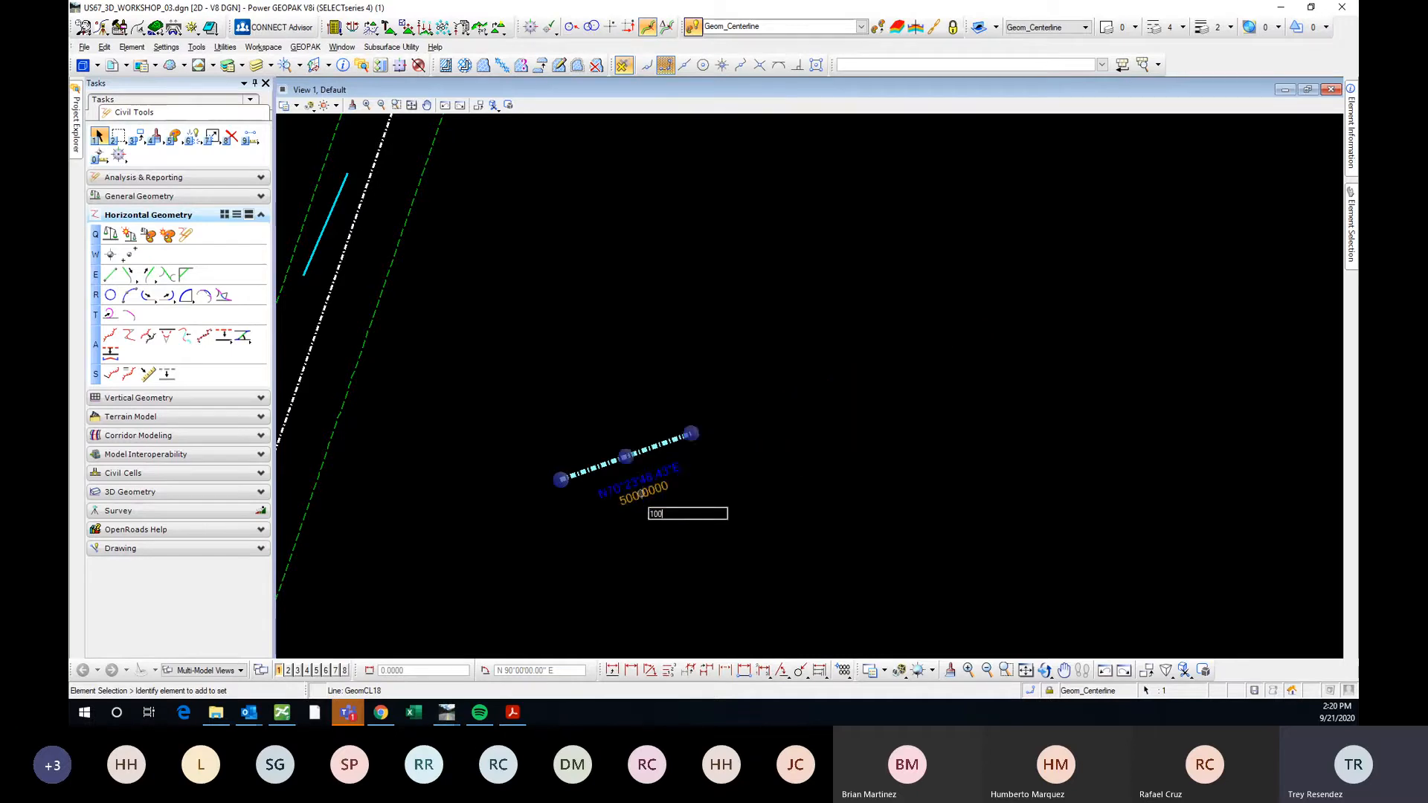
text(0)
key(Return)
Set the line's direction to S89°36'11.57"E and deselect the line.
scroll(573, 394, down, 2)
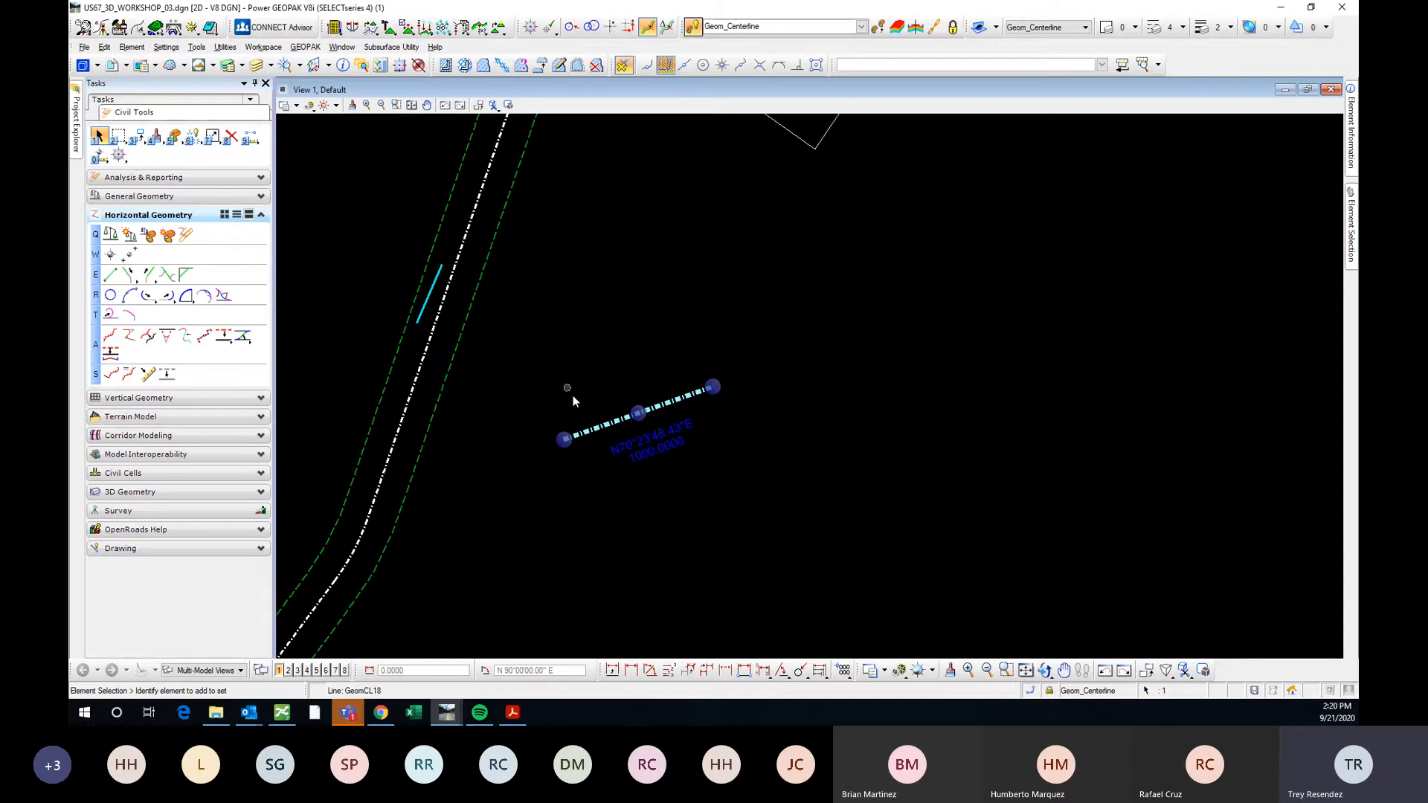
click(668, 433)
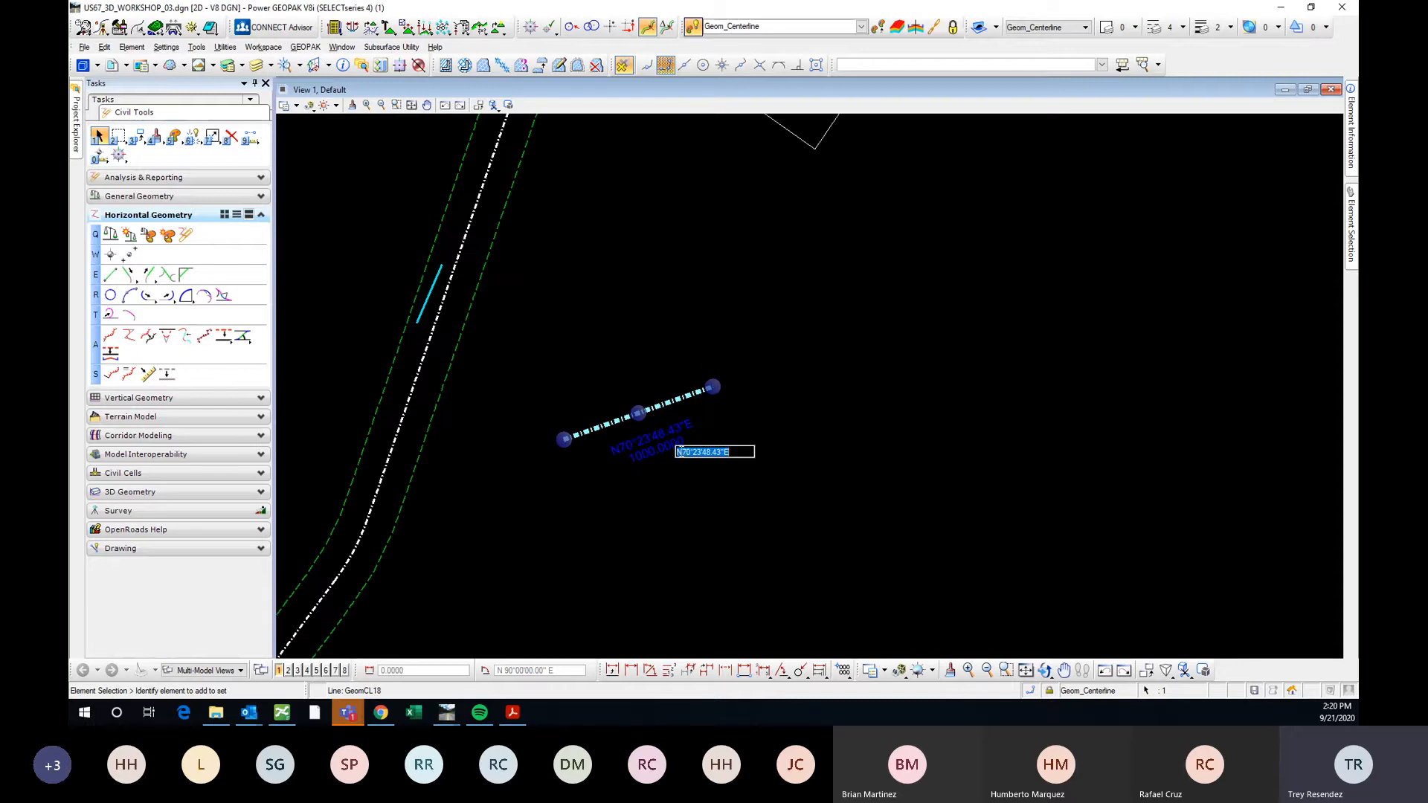
text(9)
key(Return)
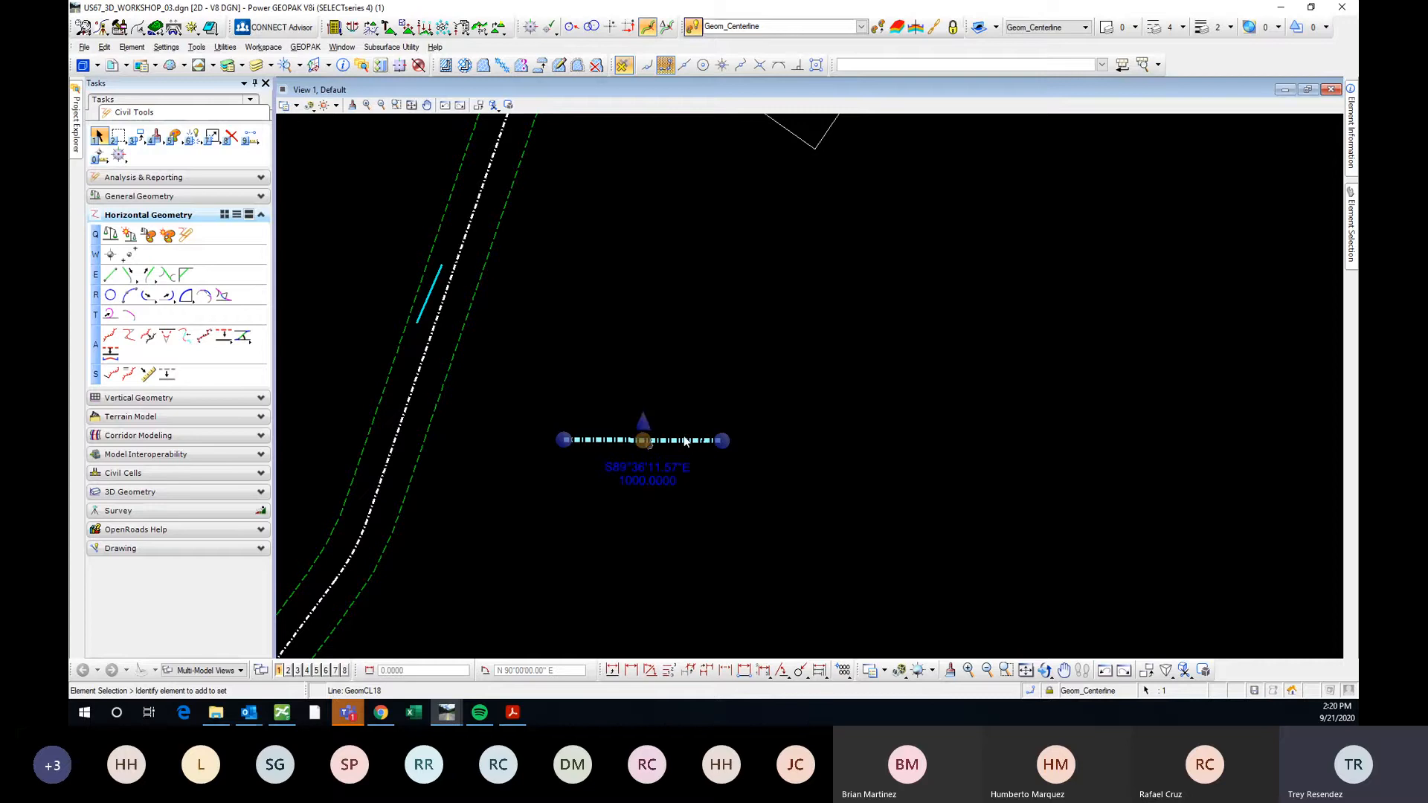
click(705, 375)
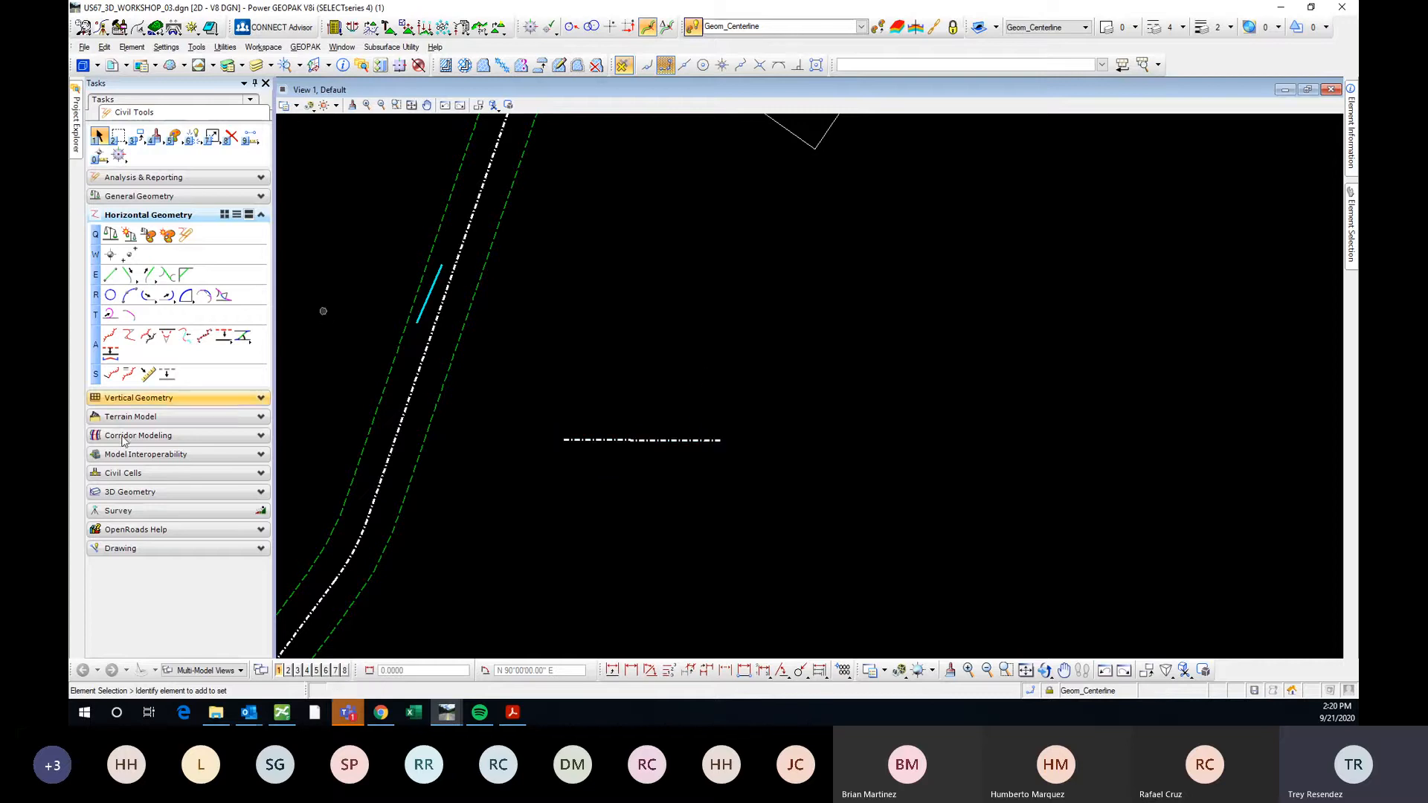
Draw a plain Place Line element about 1980 long below the geometry line, and select it to check its handles.
click(166, 549)
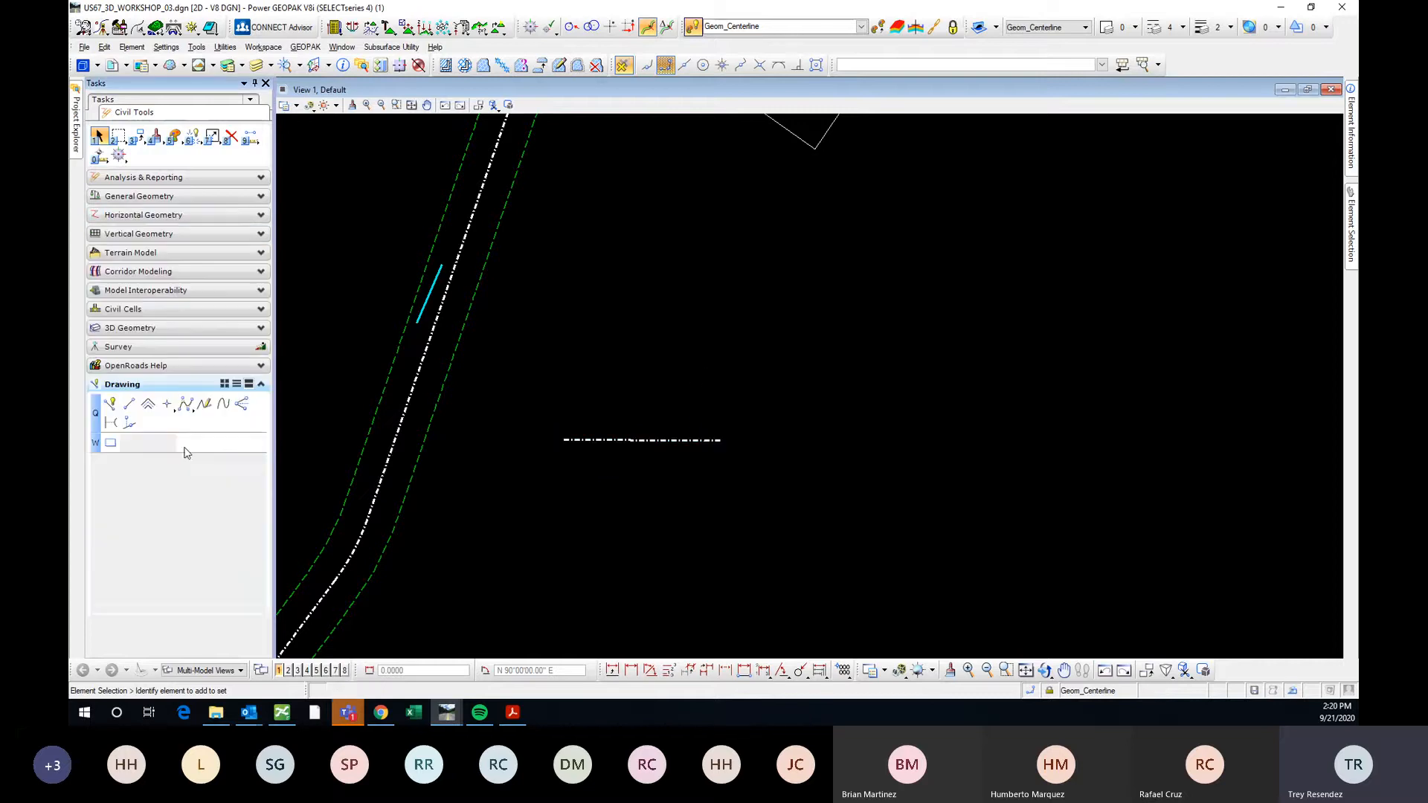
click(129, 404)
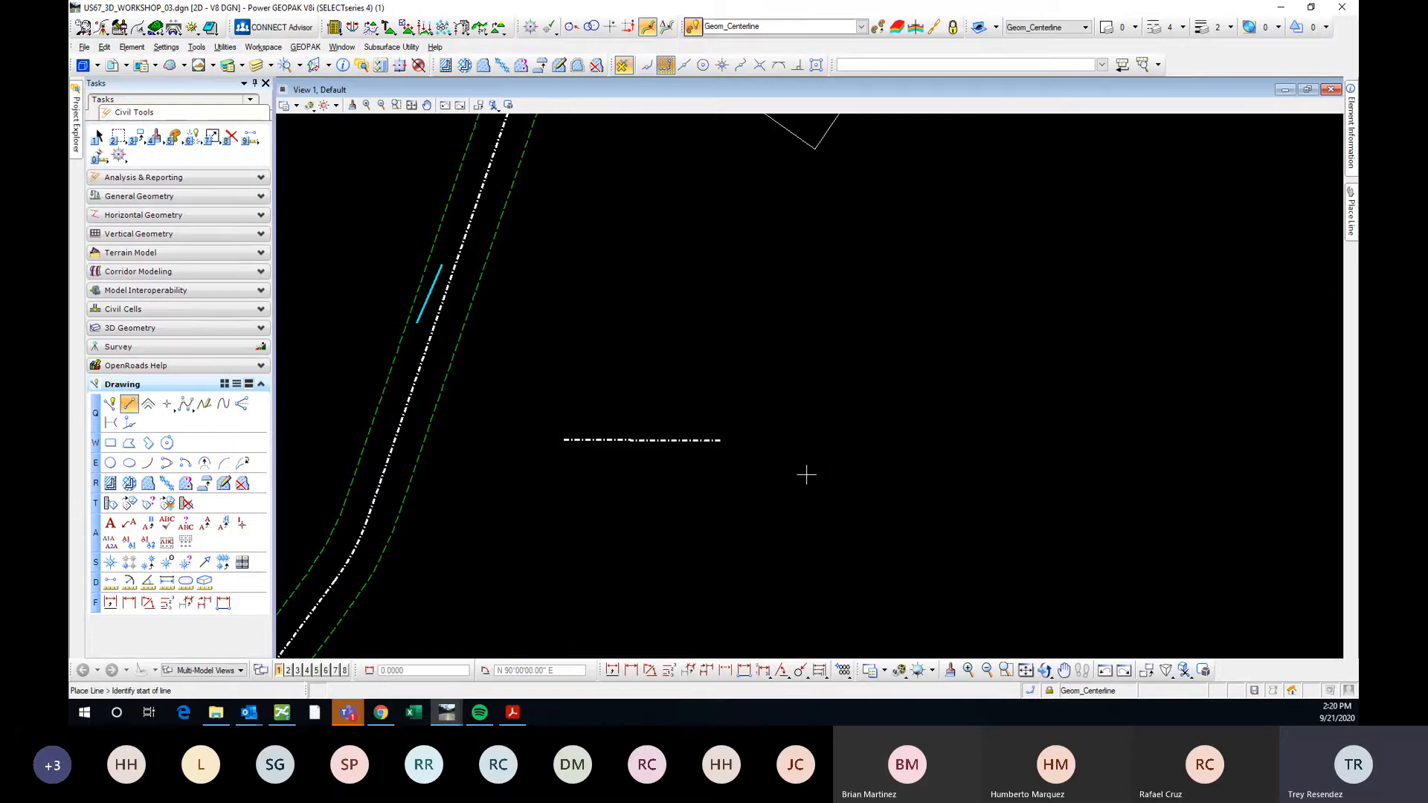
middle_drag(806, 475, 647, 392)
click(568, 481)
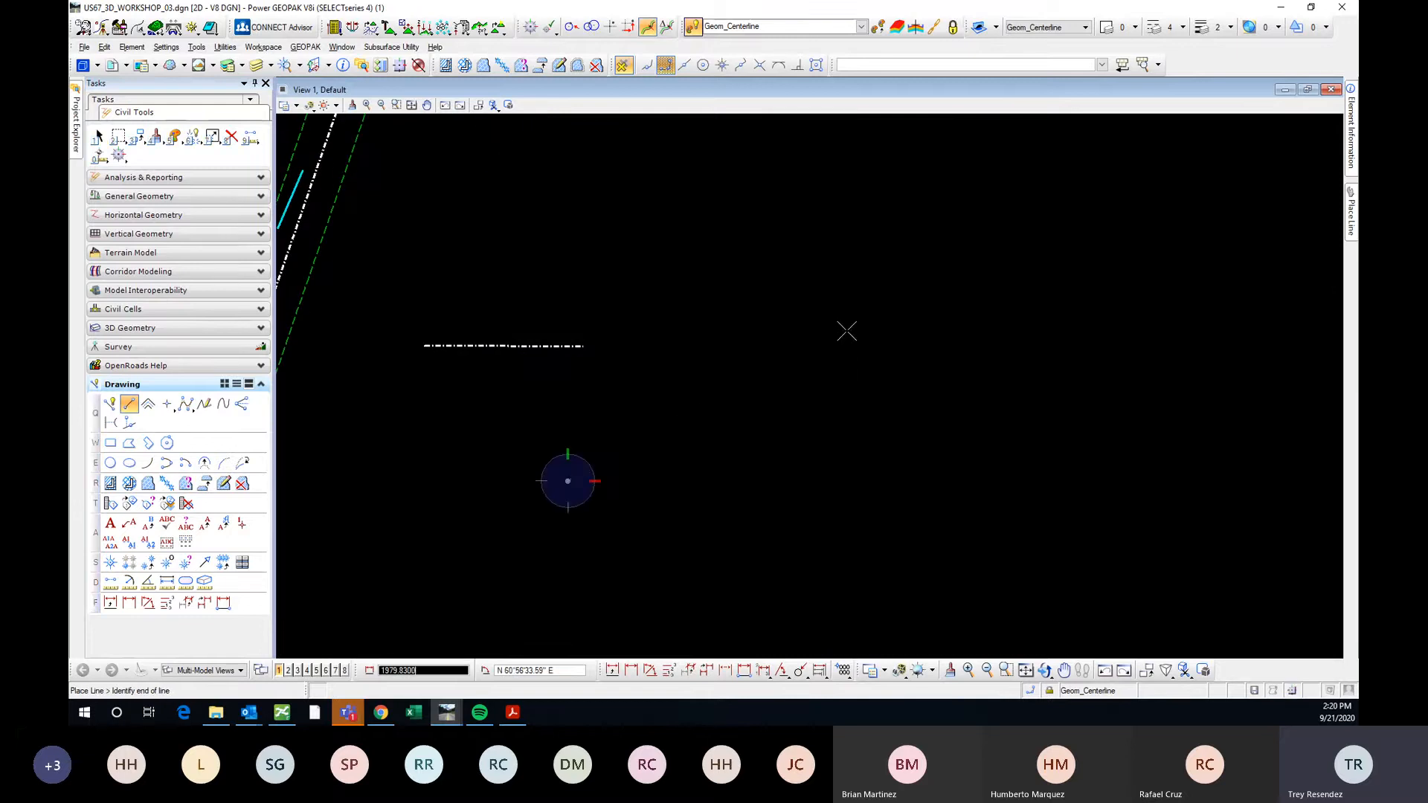
click(841, 330)
key(Escape)
click(749, 386)
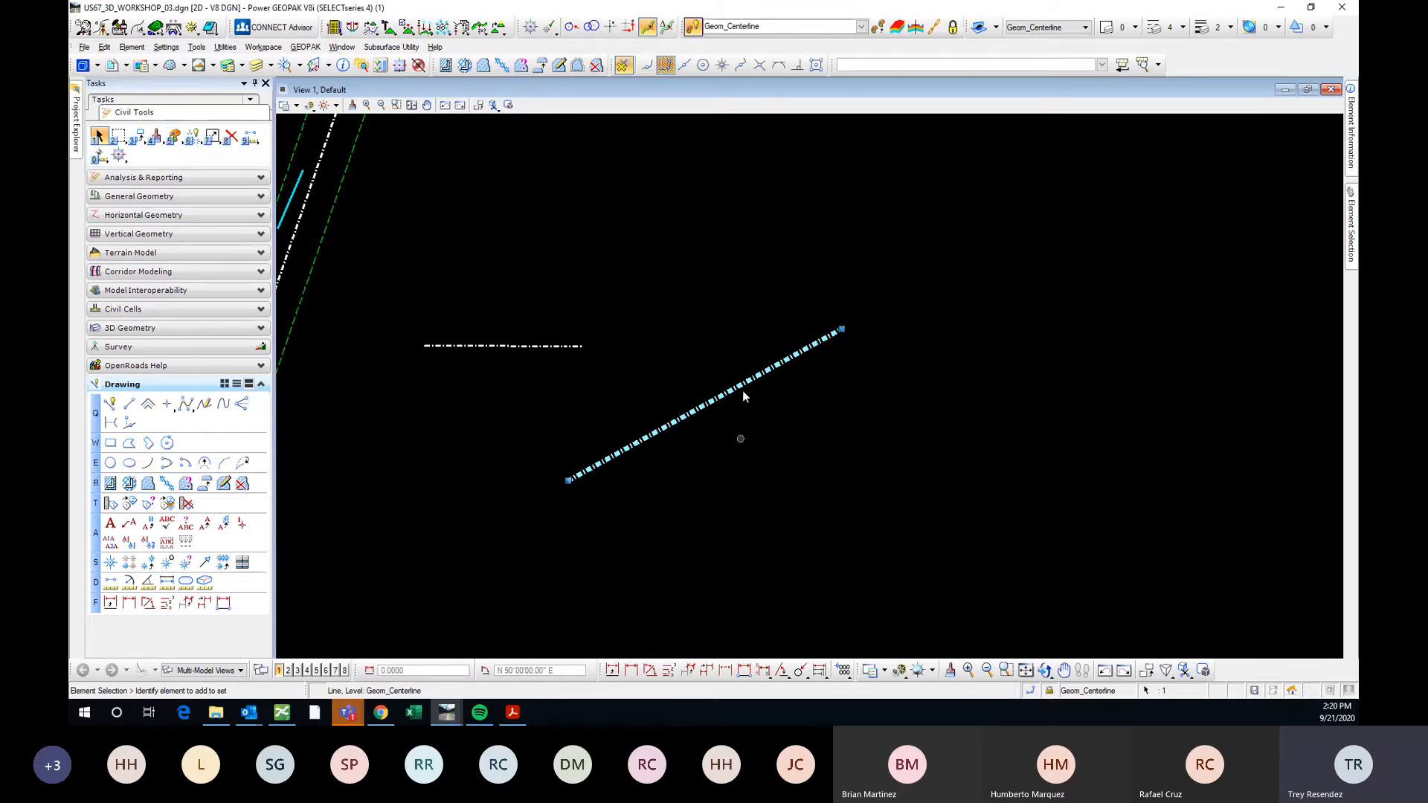
click(713, 449)
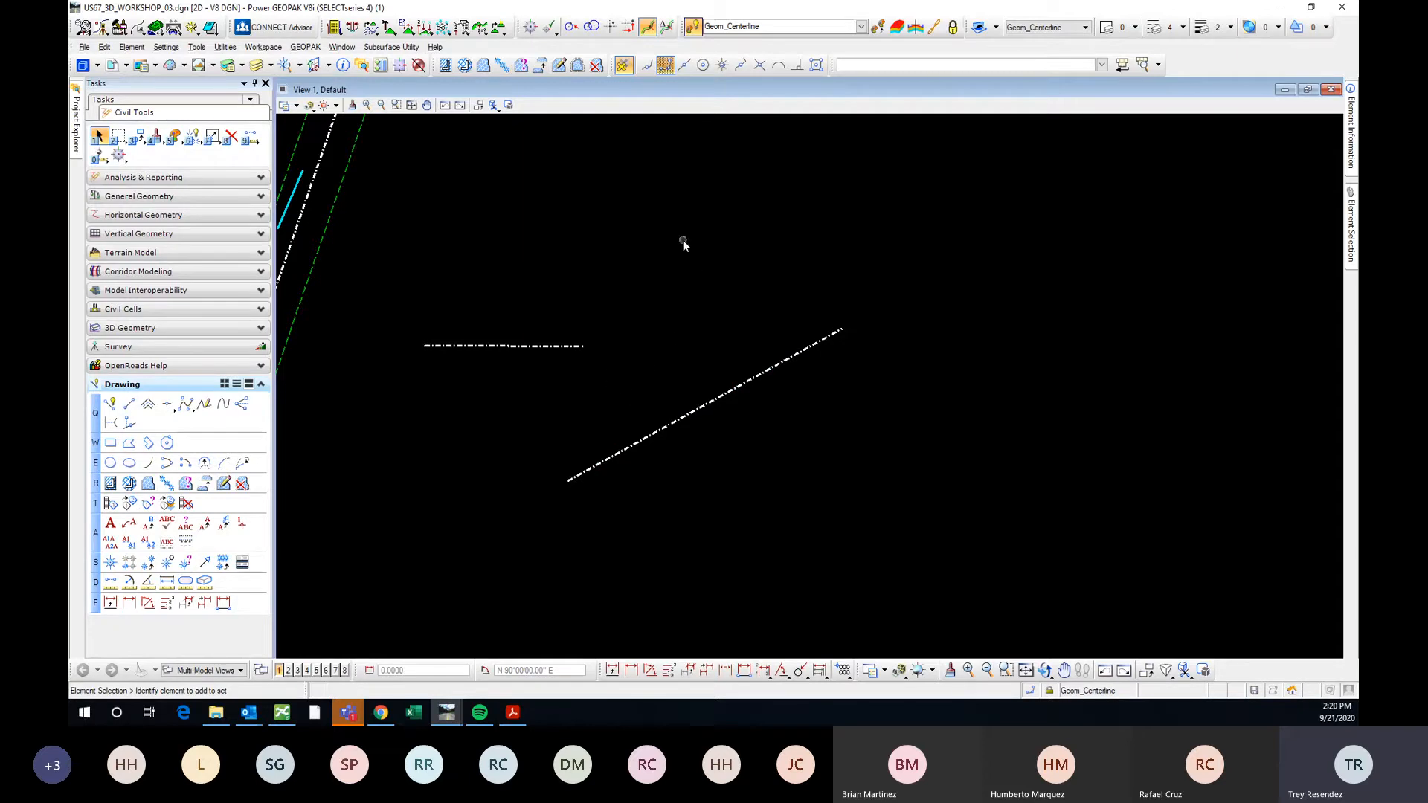
Convert the plain drawn line into a civil feature with Create Civil Rule Feature.
click(141, 196)
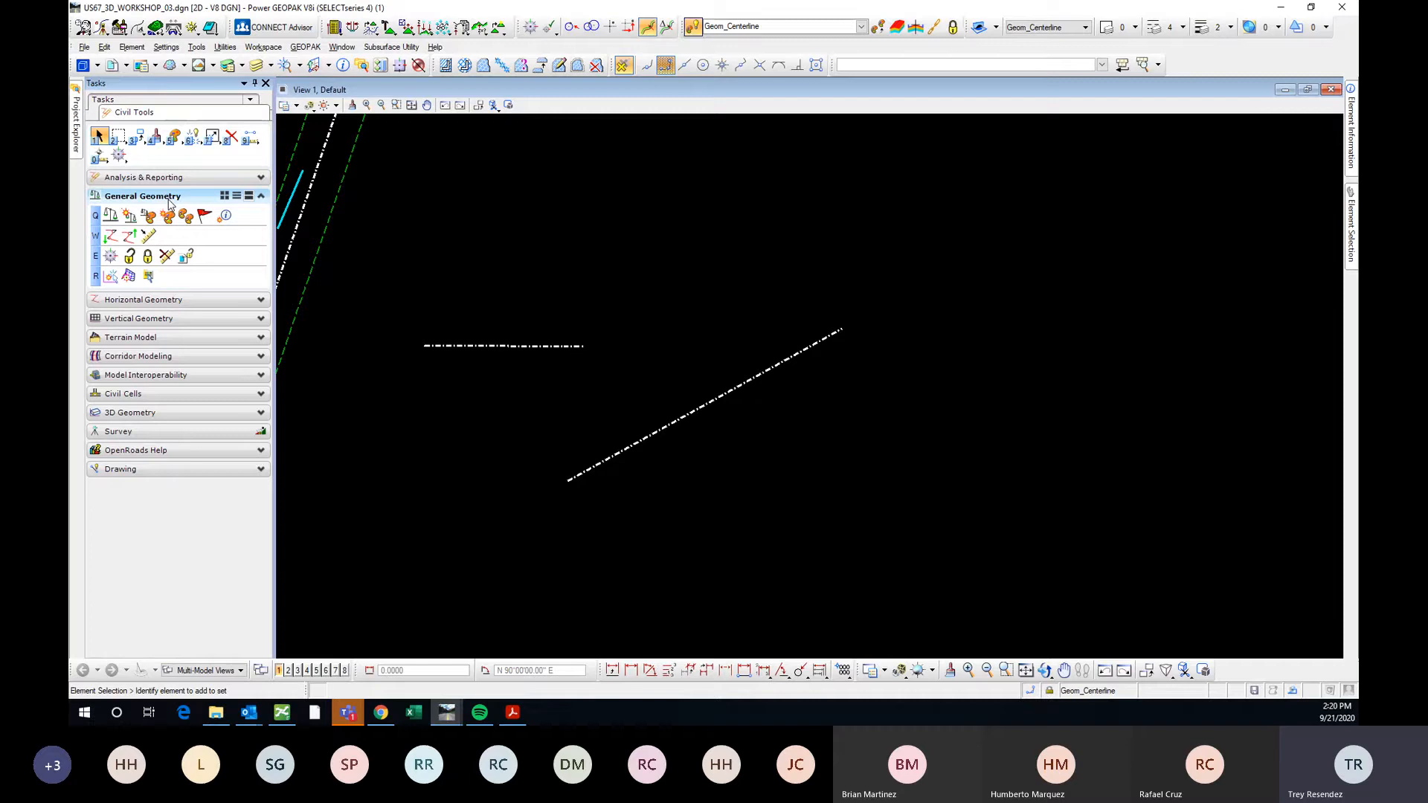
click(148, 236)
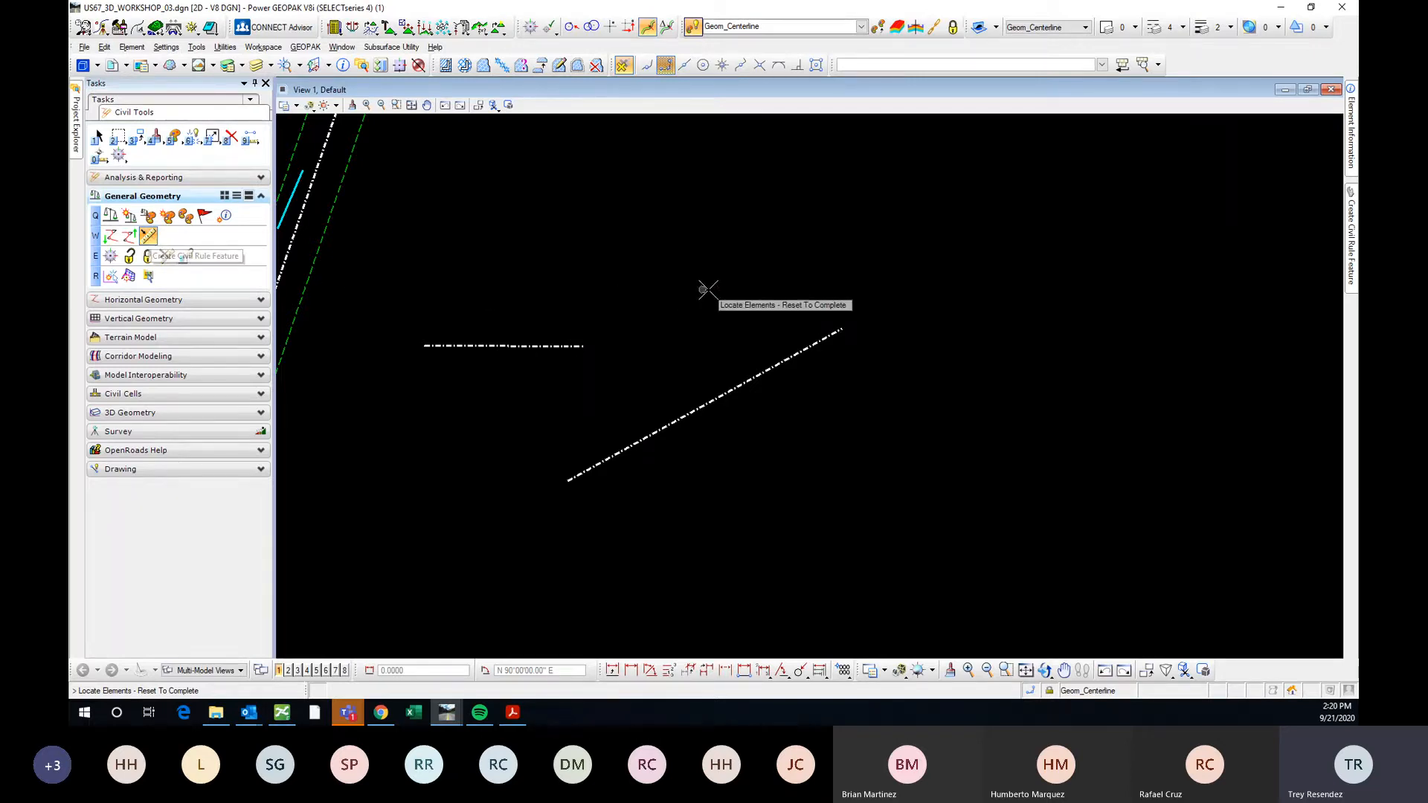
click(763, 370)
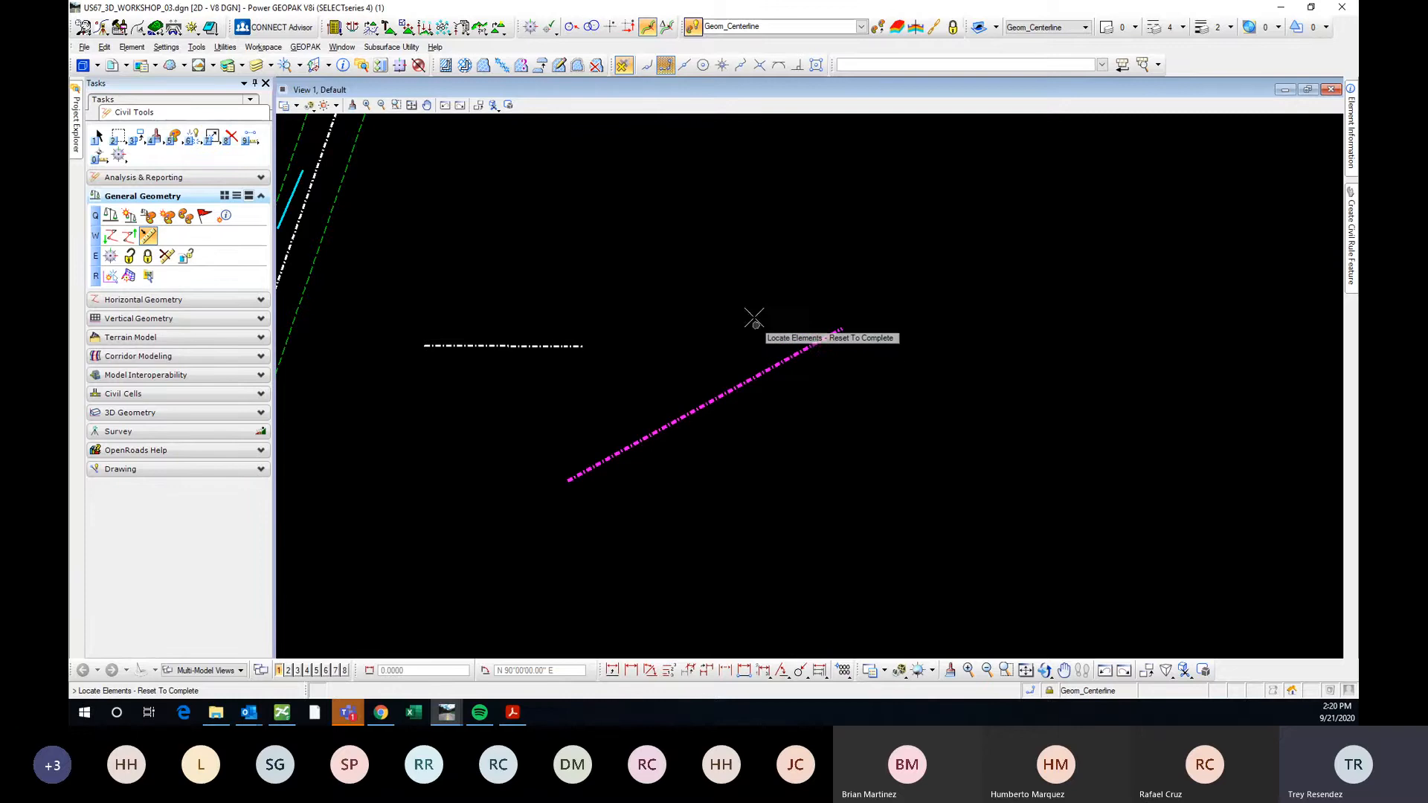
right_click(723, 255)
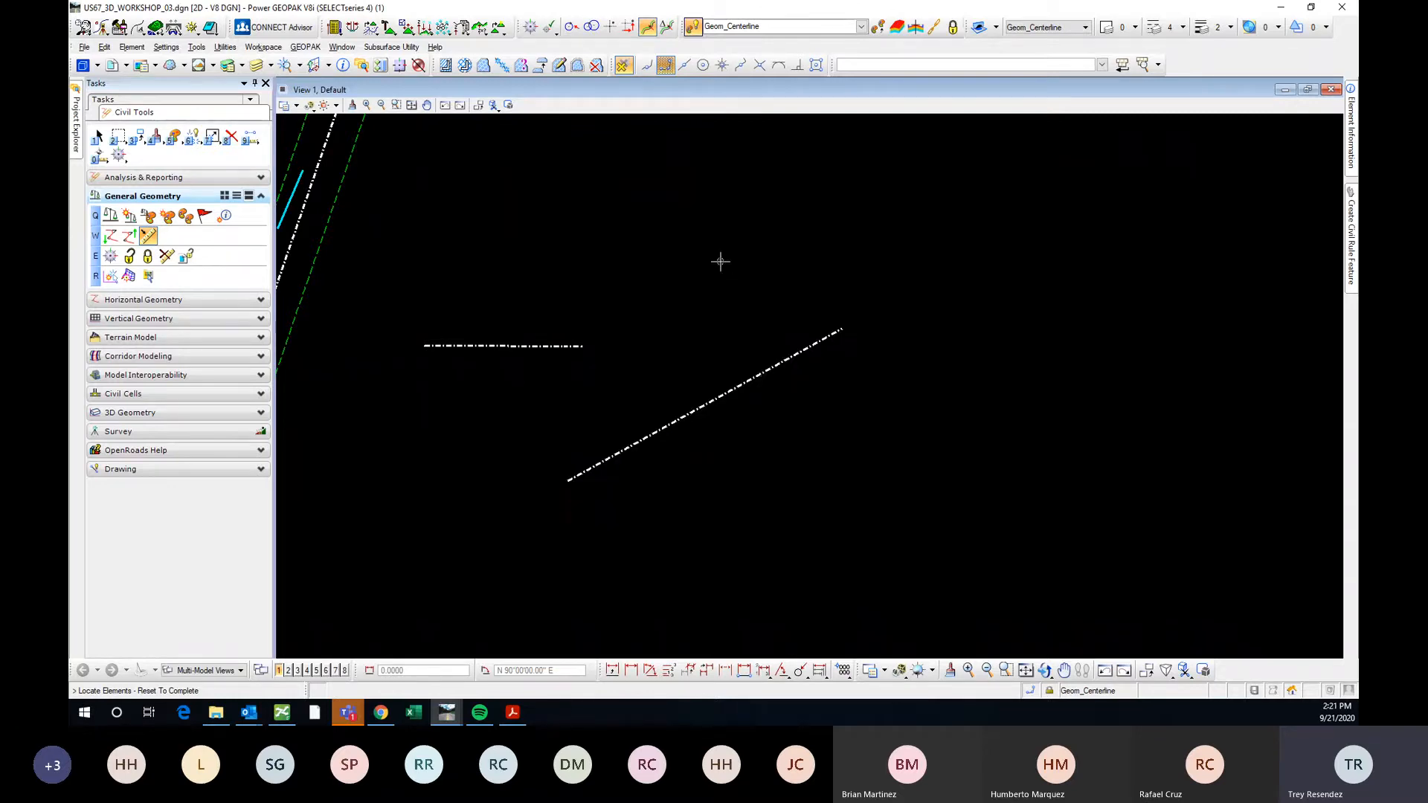
Move the converted line's upper end point up and inward, and set the line's length to 1500.
click(764, 376)
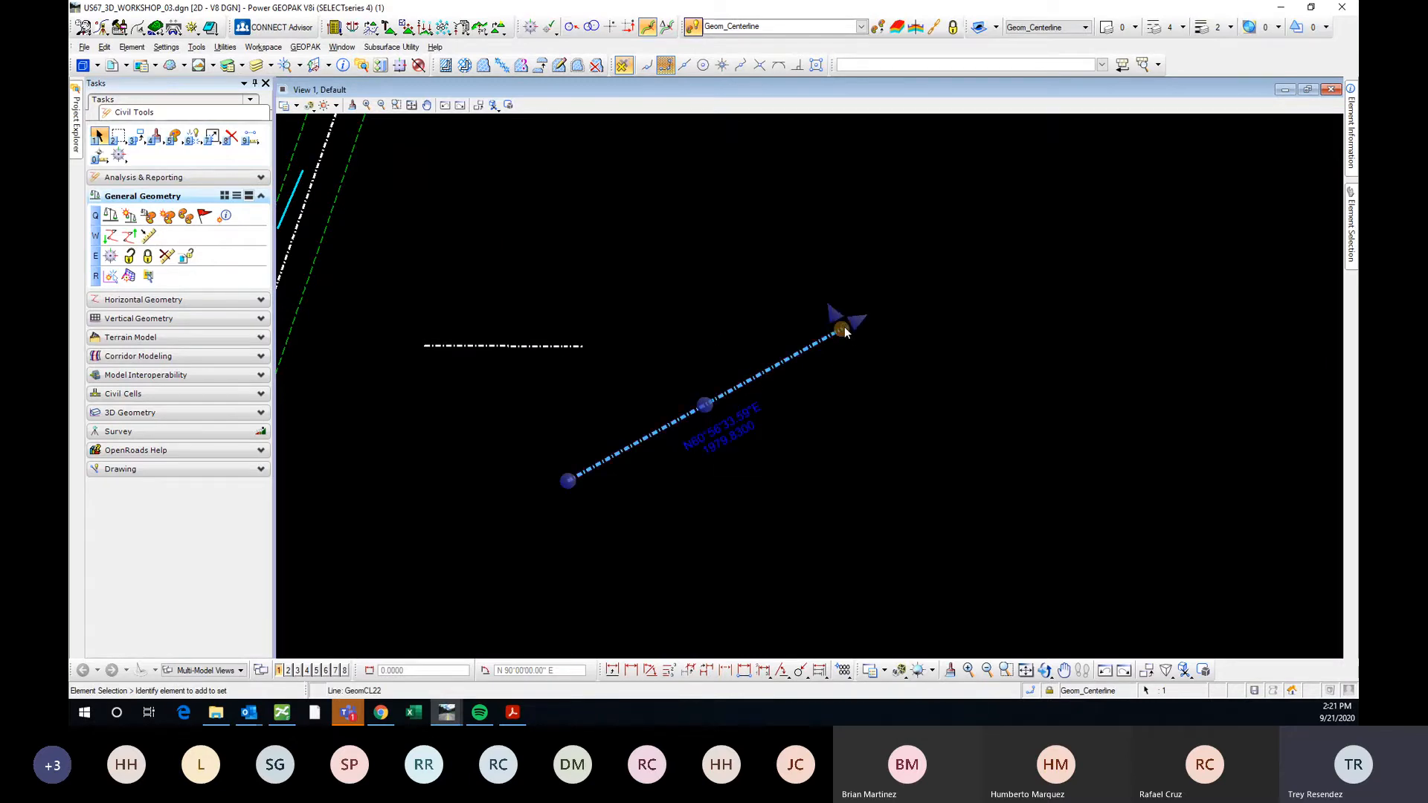
drag(842, 329, 789, 292)
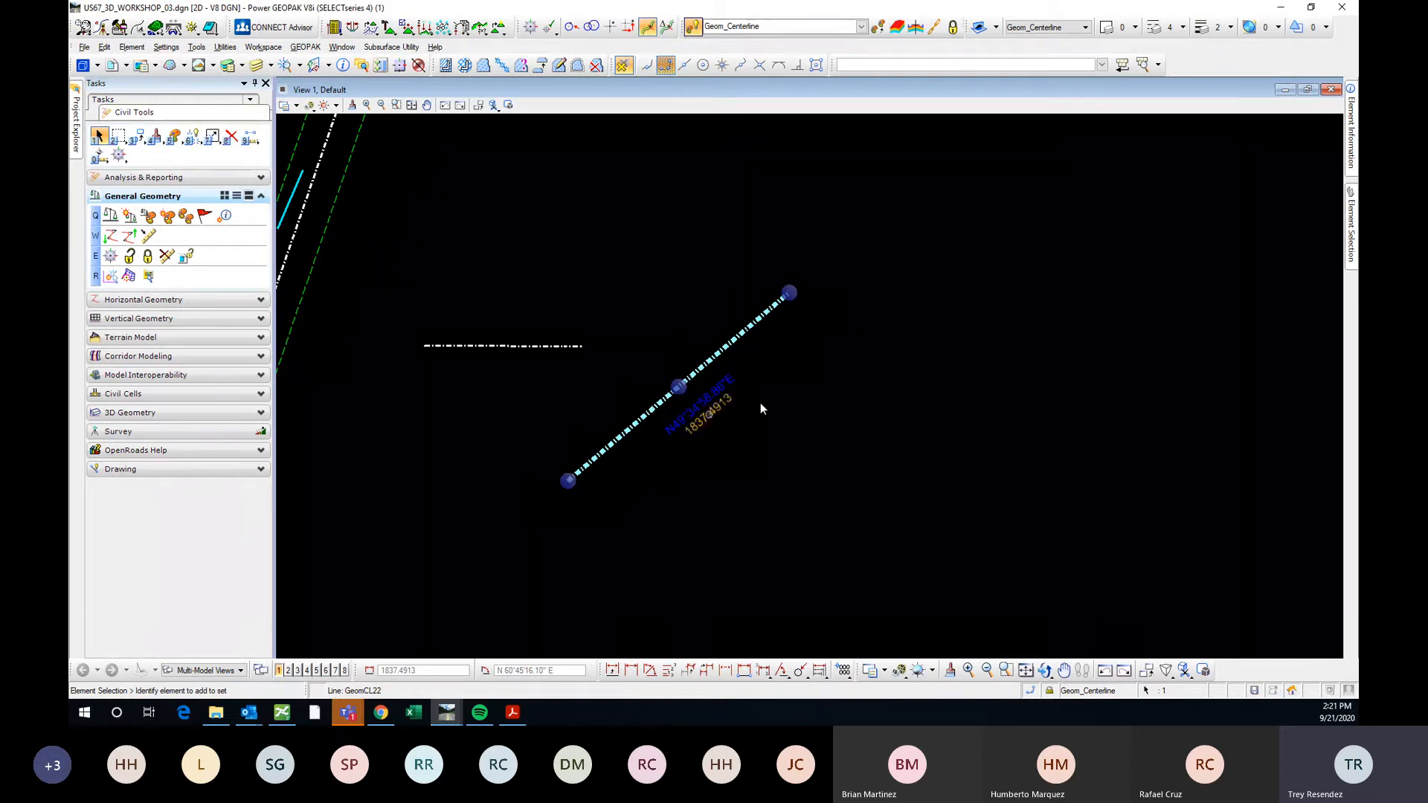
click(716, 409)
text(1500)
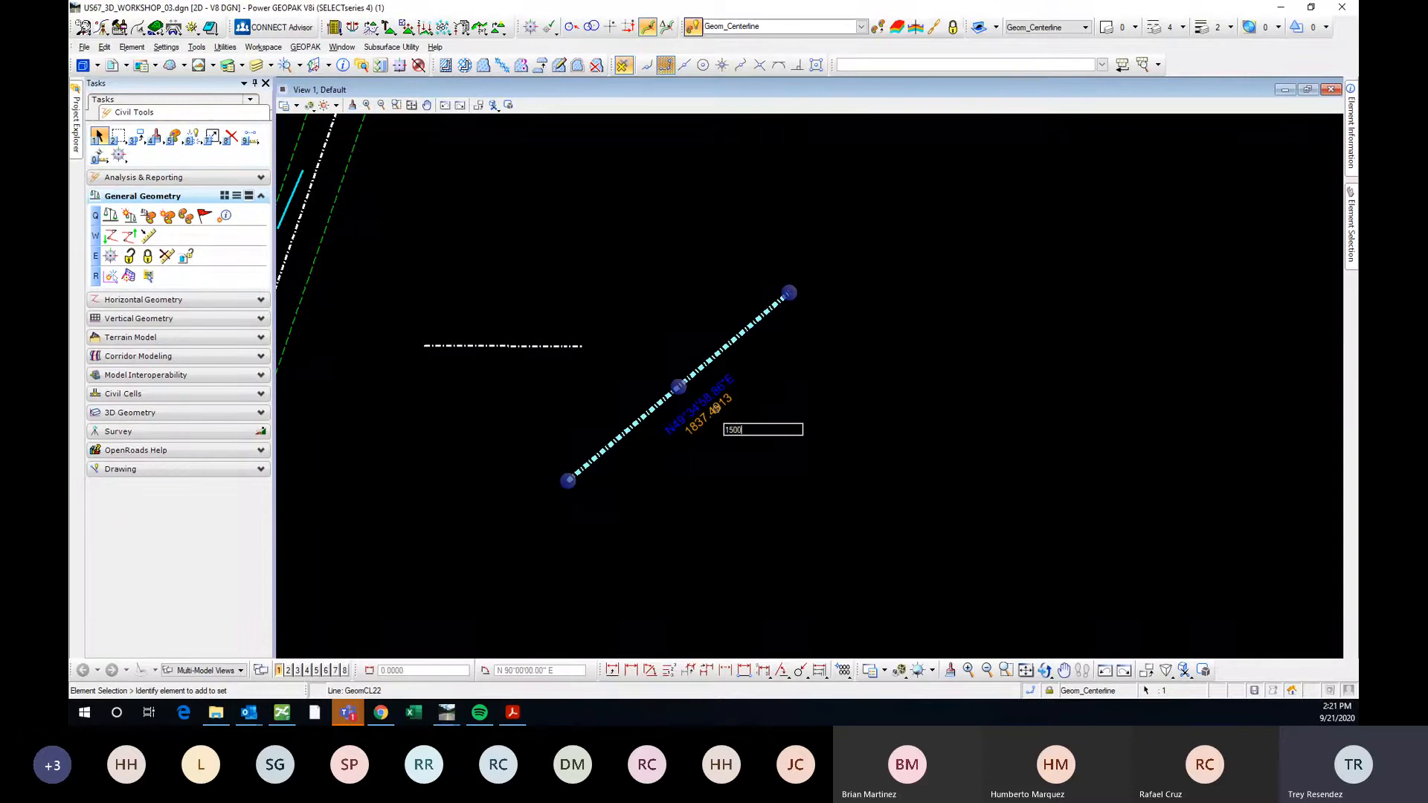
key(Return)
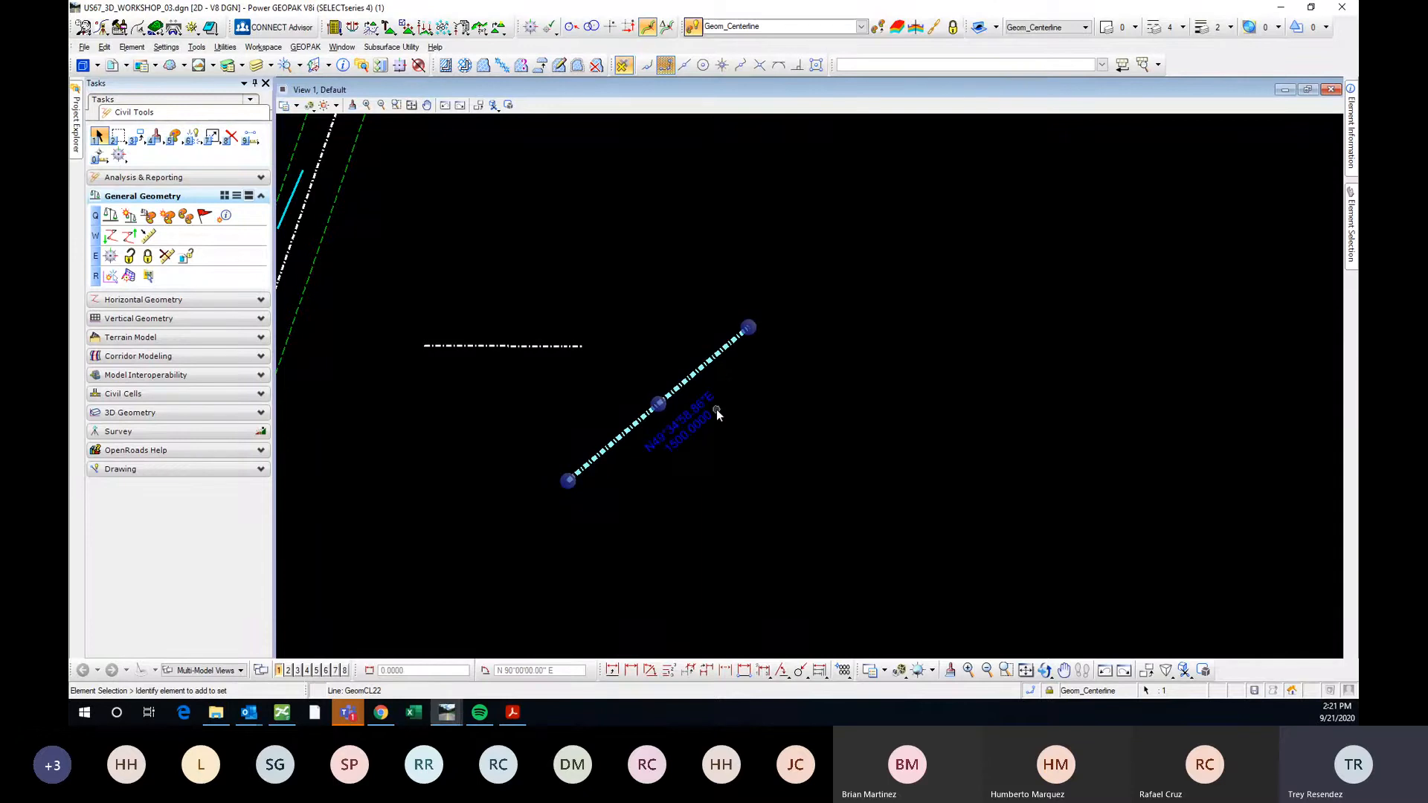
click(747, 328)
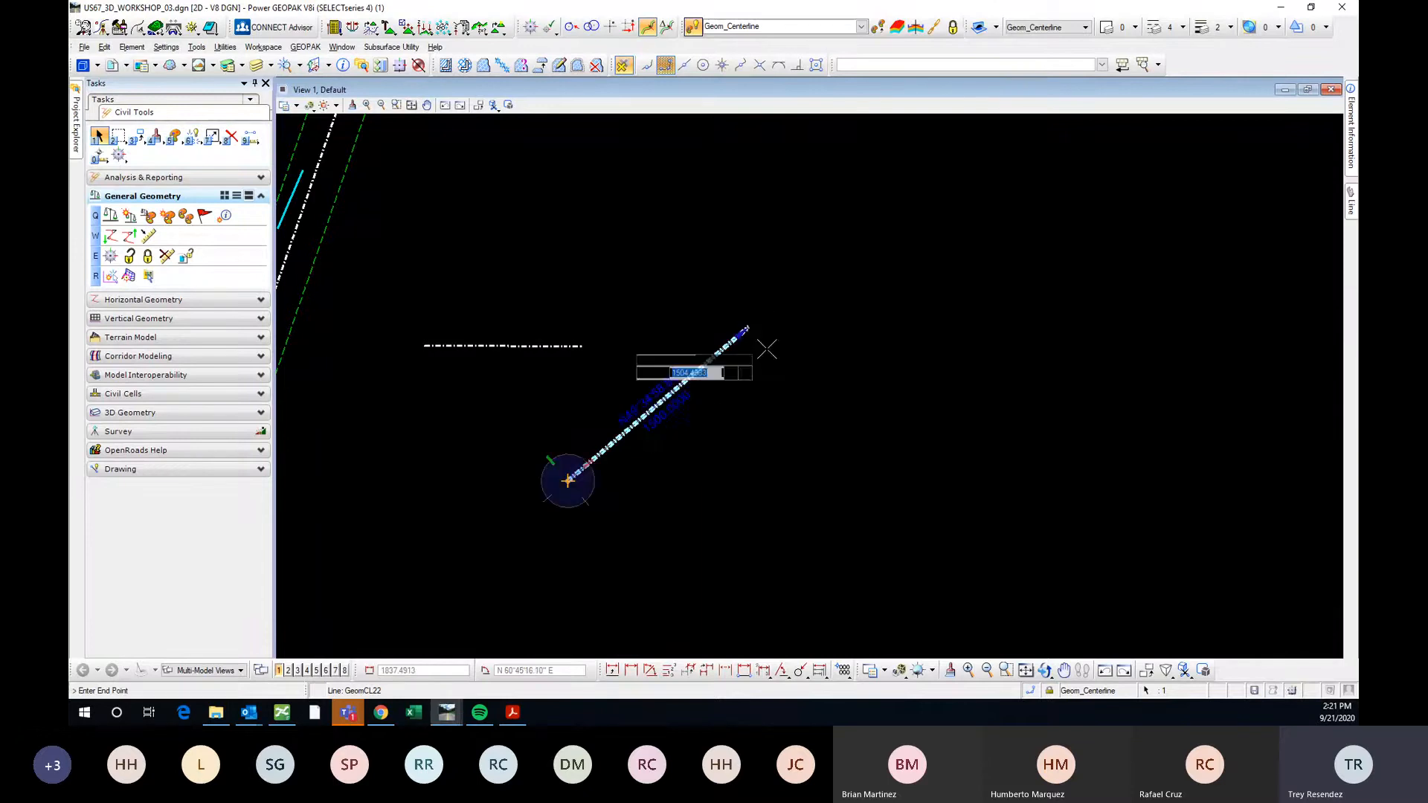
right_click(784, 288)
click(644, 345)
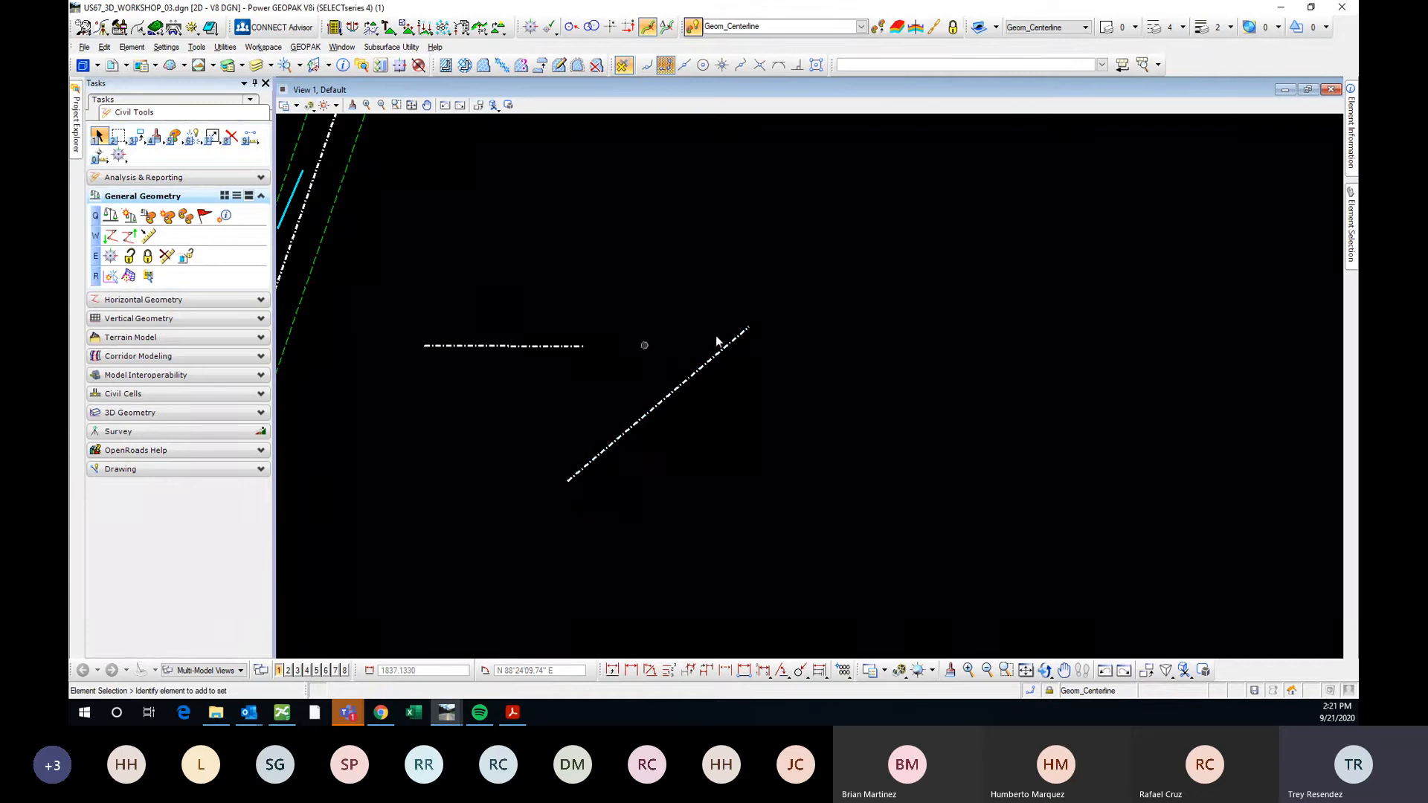
Delete the converted sloping line and the horizontal geometry line beside it.
click(676, 390)
key(Delete)
click(547, 345)
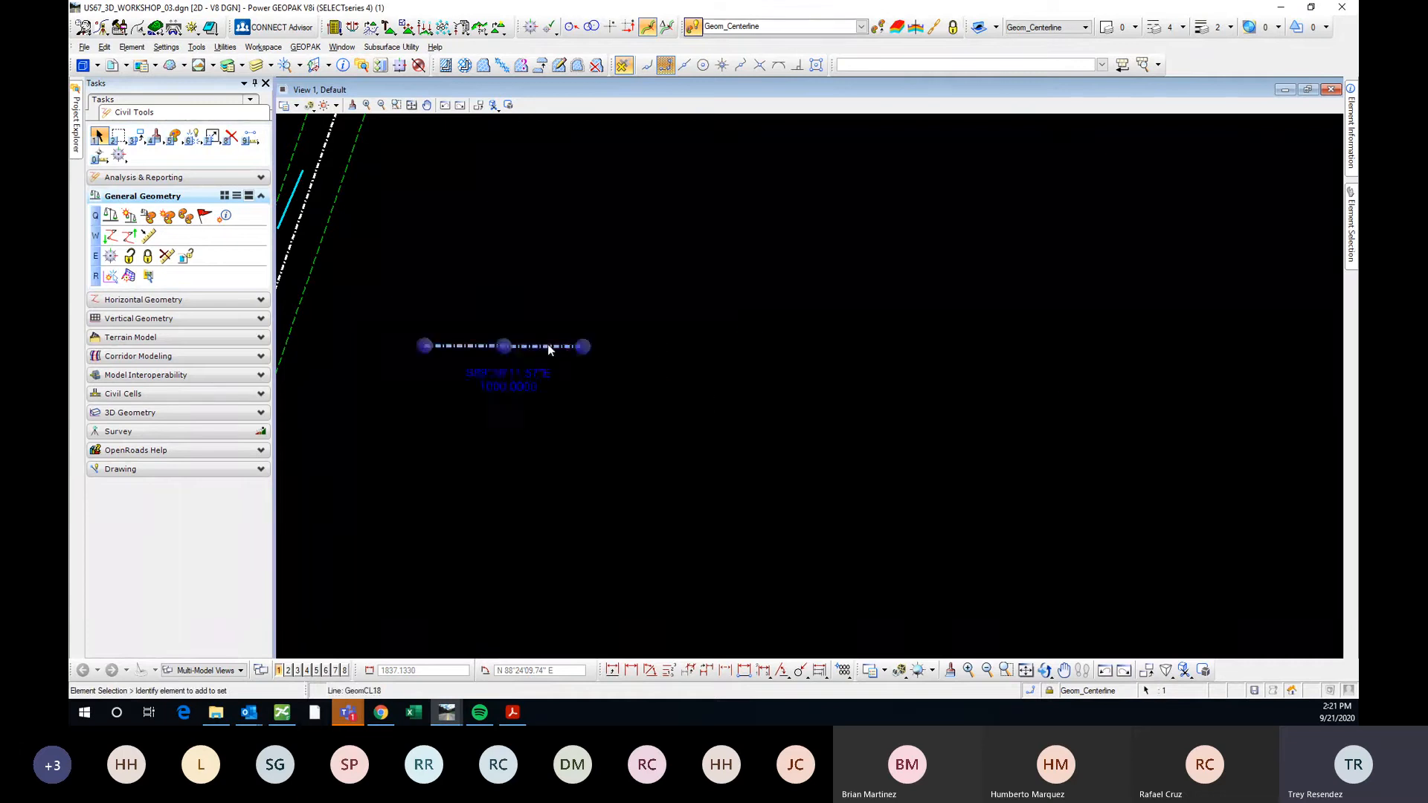
key(Delete)
Start a Complex Element By PI with radius 2000 in the empty area right of the corridor and place its first three PIs.
click(228, 300)
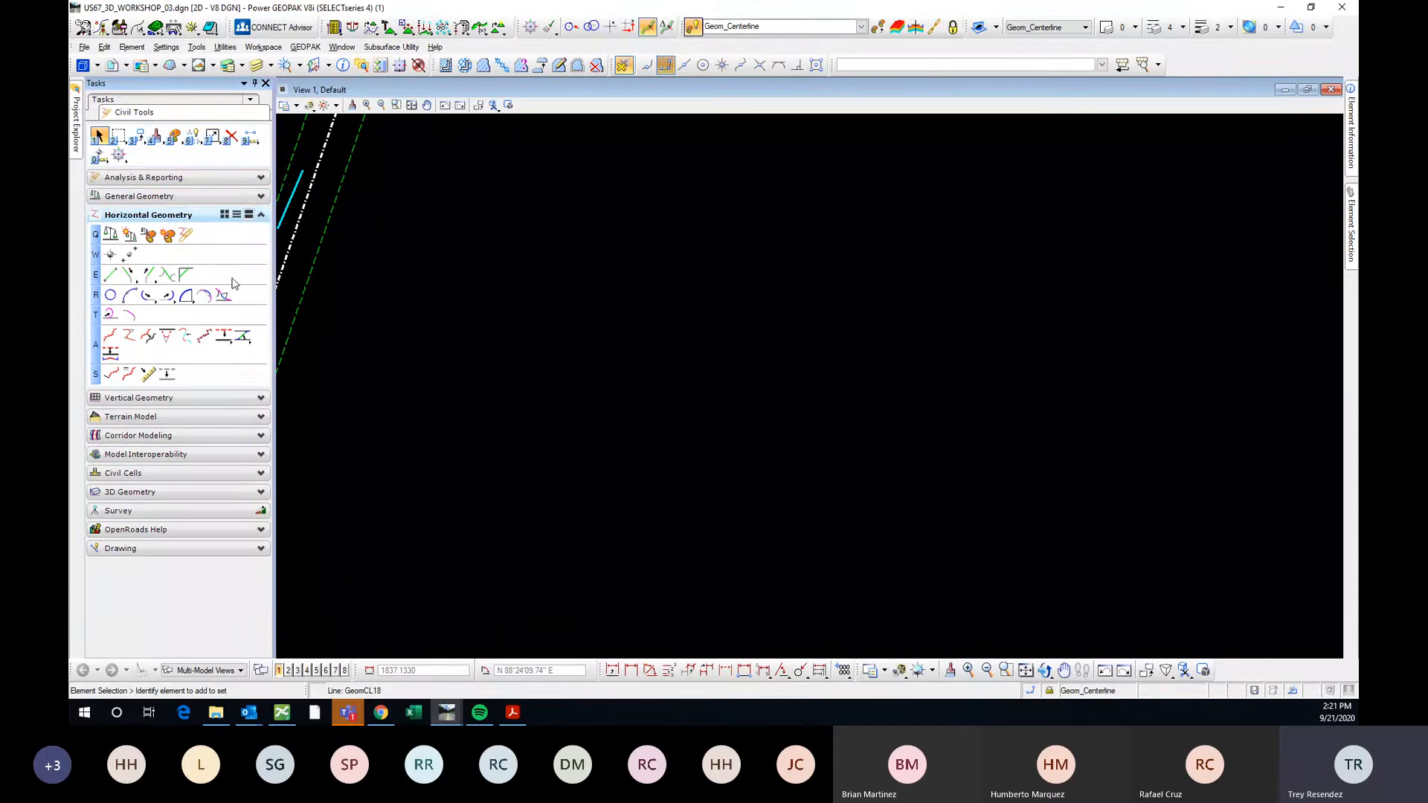
click(128, 336)
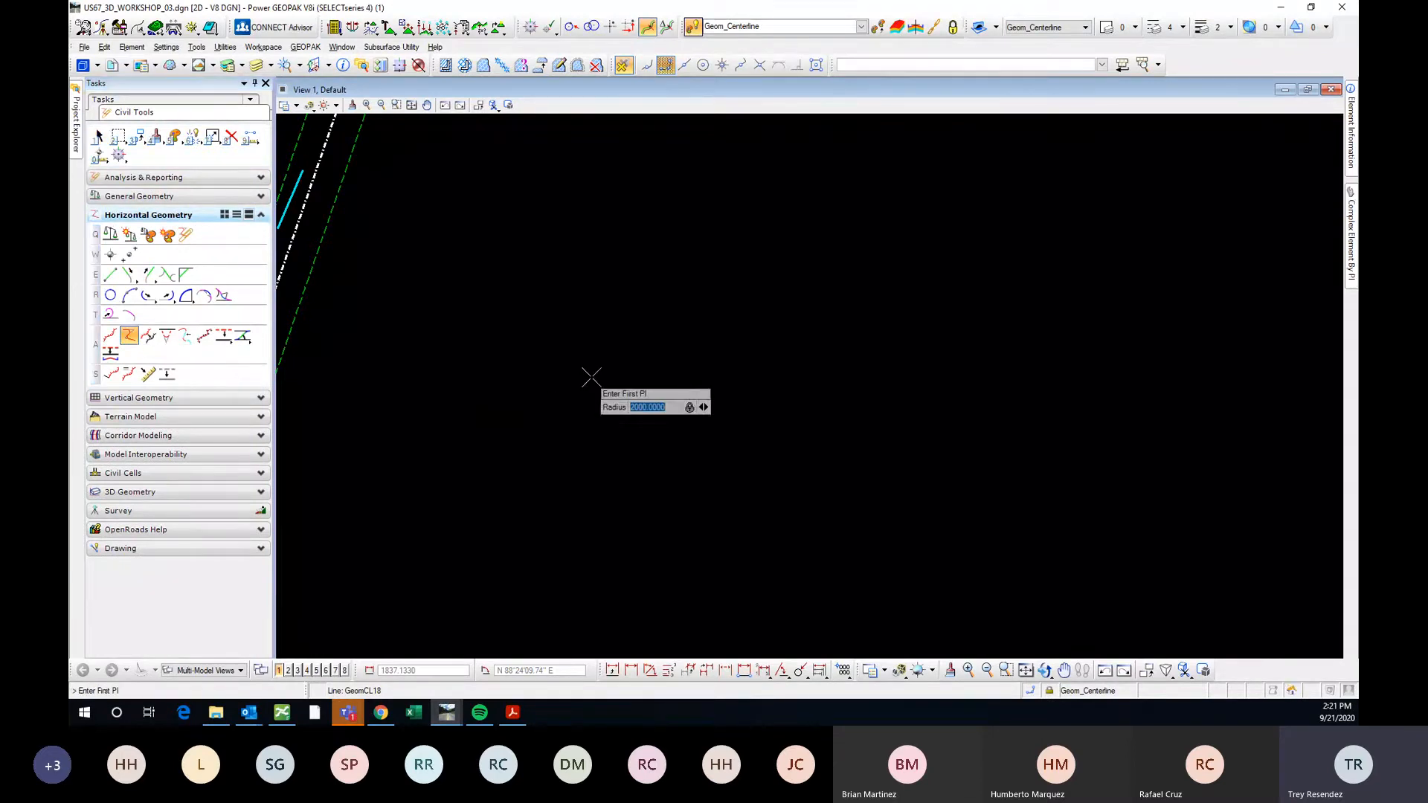
mouse_move(1350, 231)
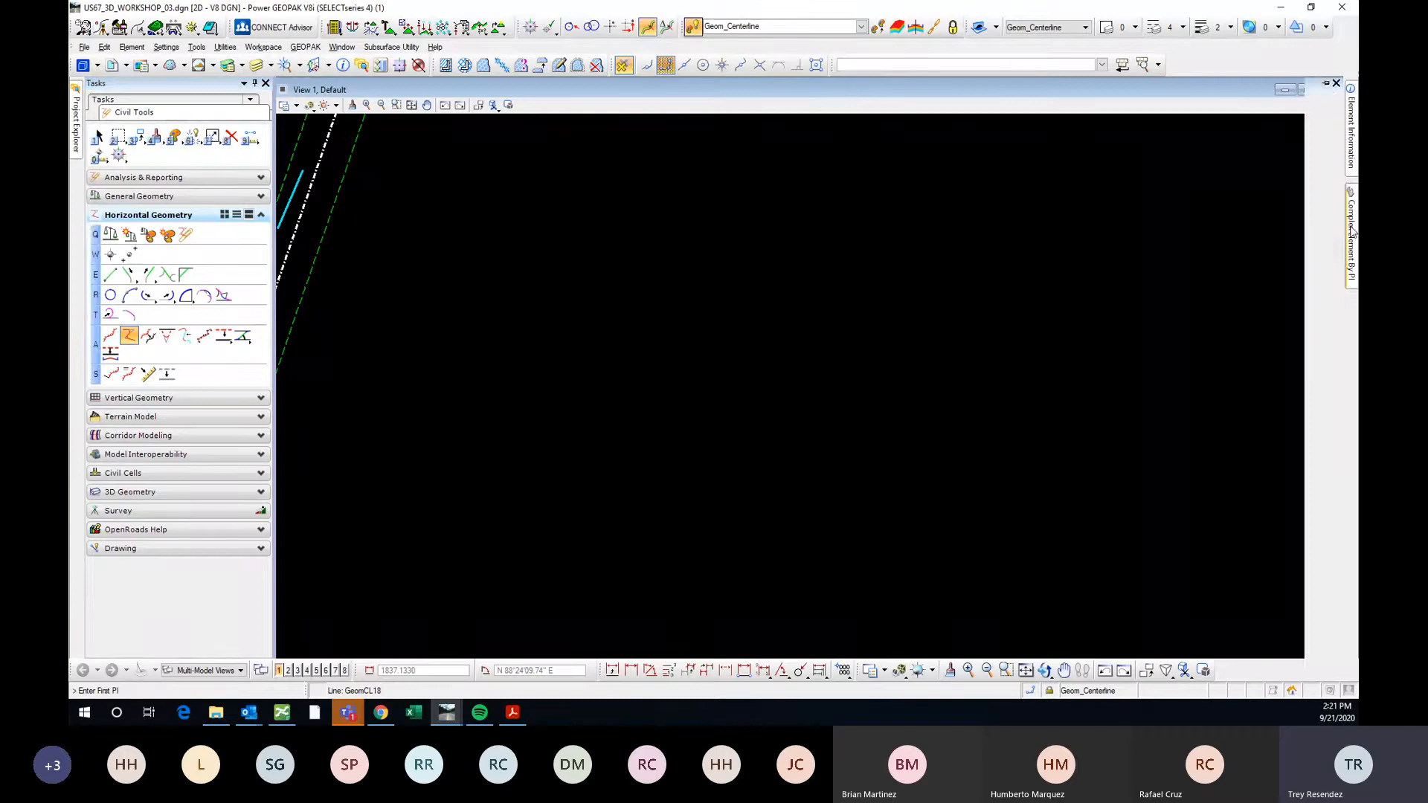
click(1327, 84)
scroll(544, 392, down, 3)
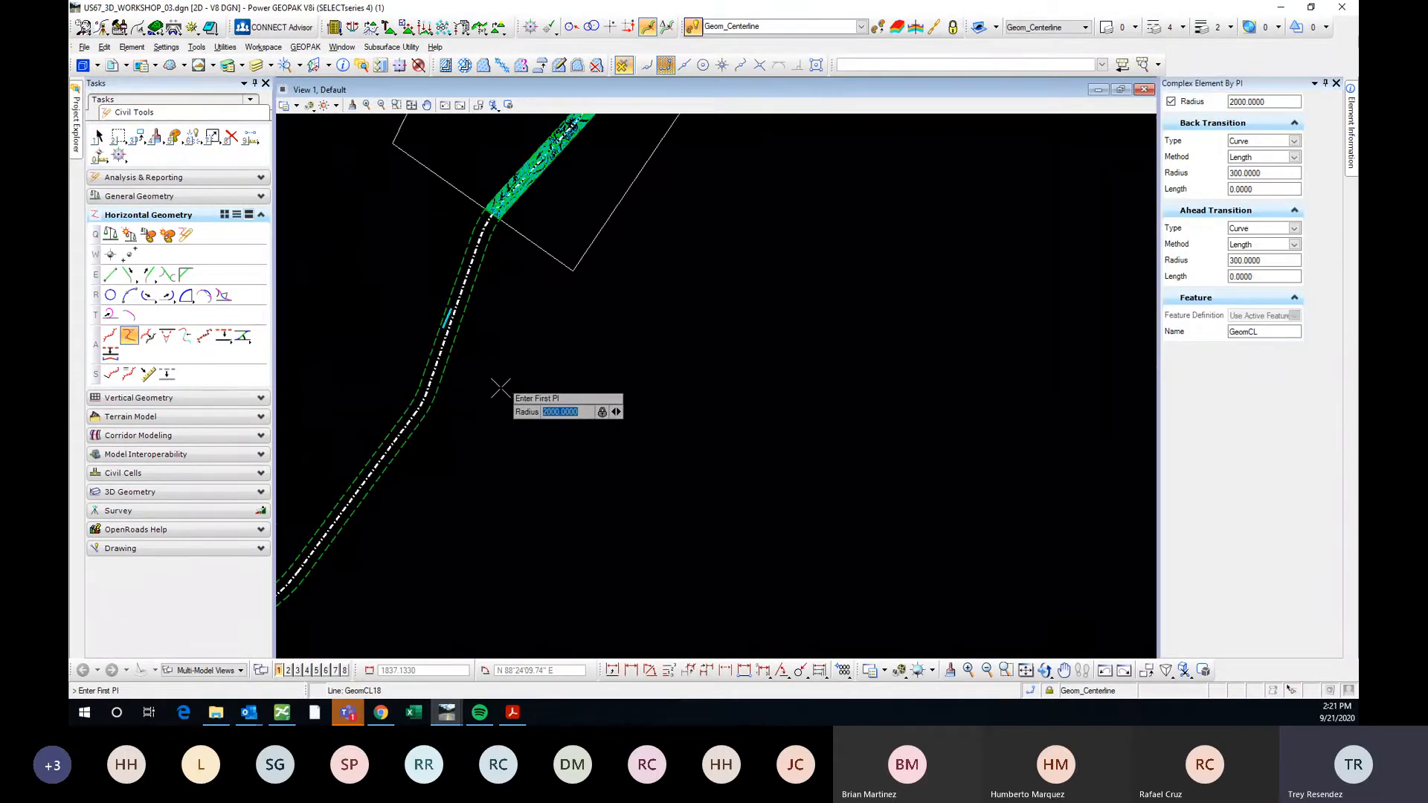
scroll(622, 387, up, 2)
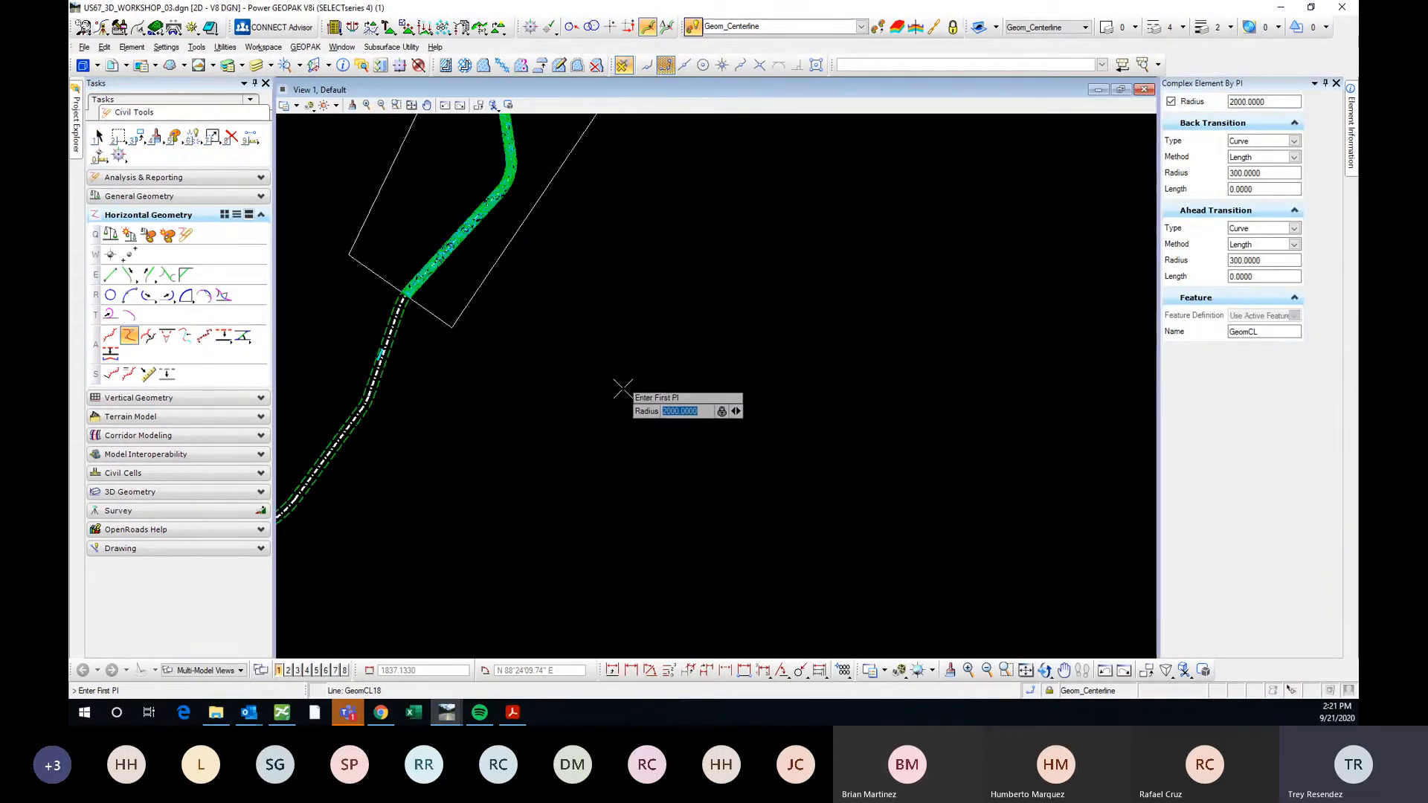
click(567, 398)
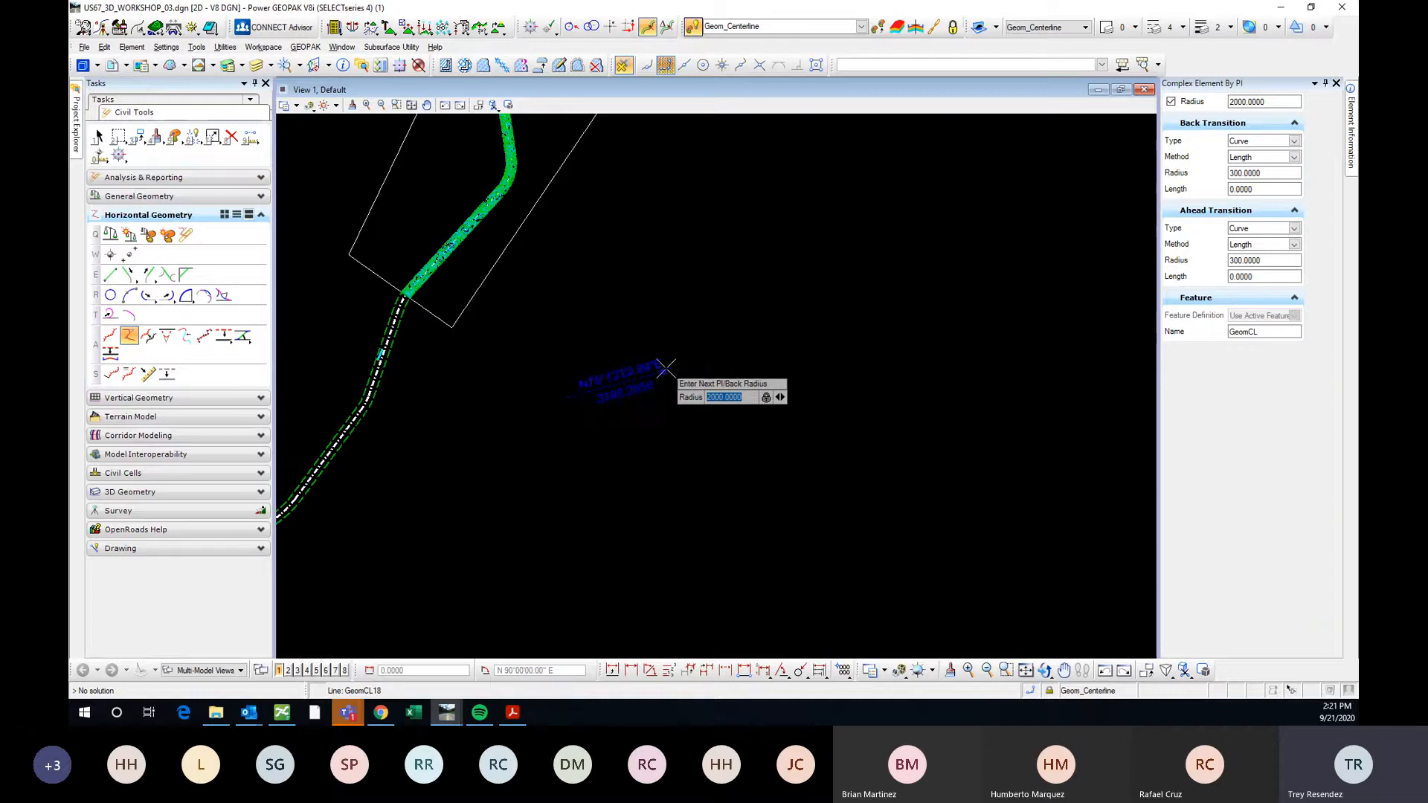
scroll(666, 362, up, 2)
click(660, 337)
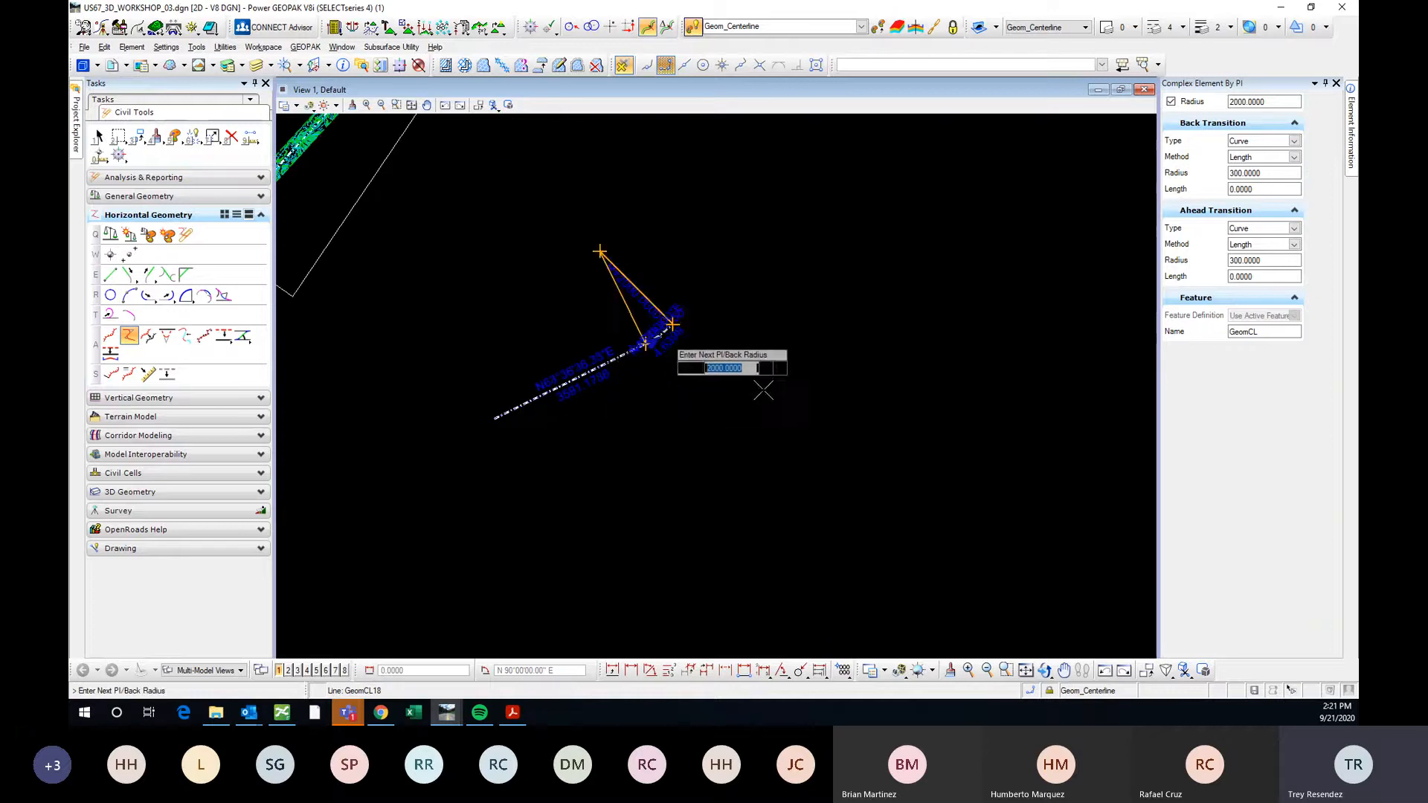
scroll(800, 411, up, 2)
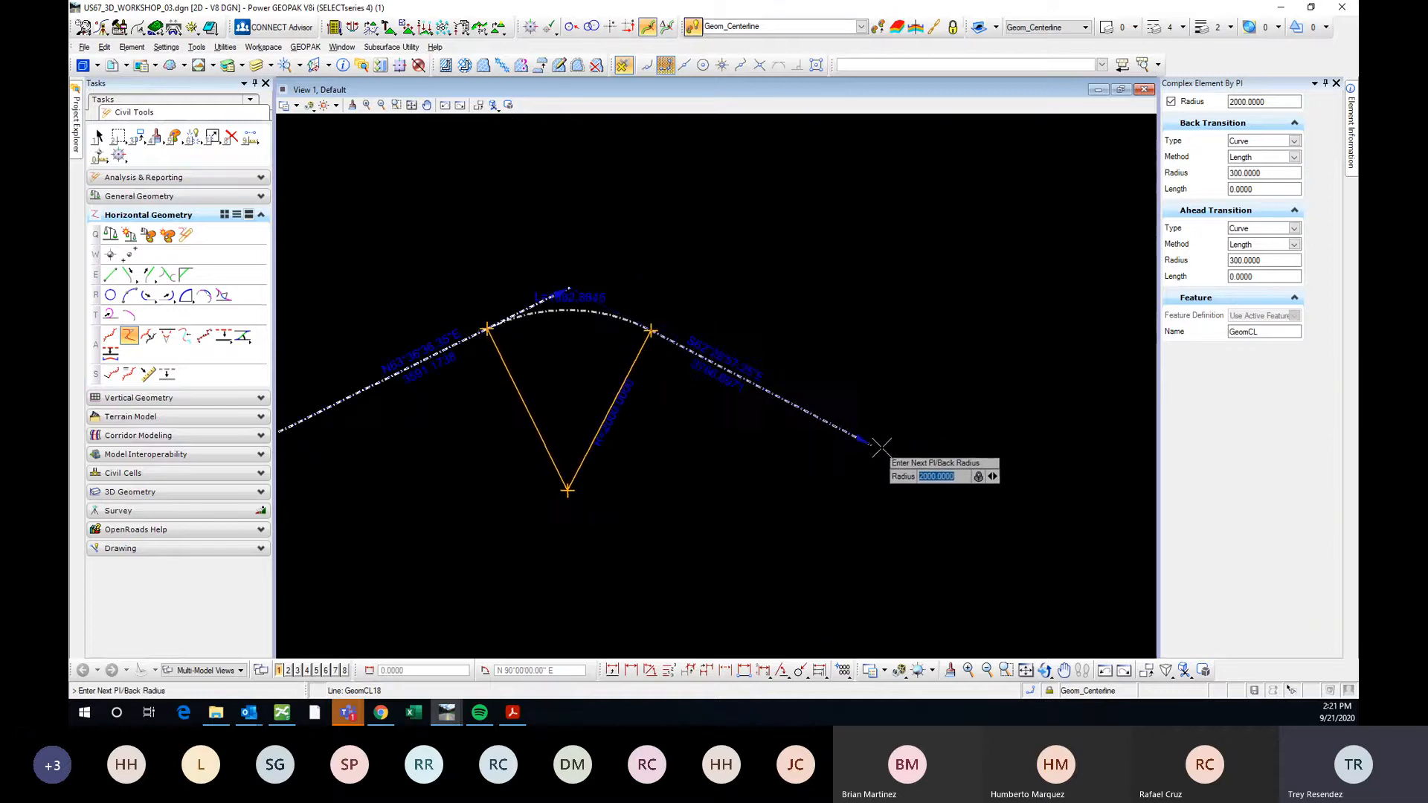
scroll(903, 455, down, 2)
click(914, 457)
Set the curve radius to 3000, place two more PIs toward the right, and finish the complex element.
middle_drag(950, 451, 673, 443)
text(3)
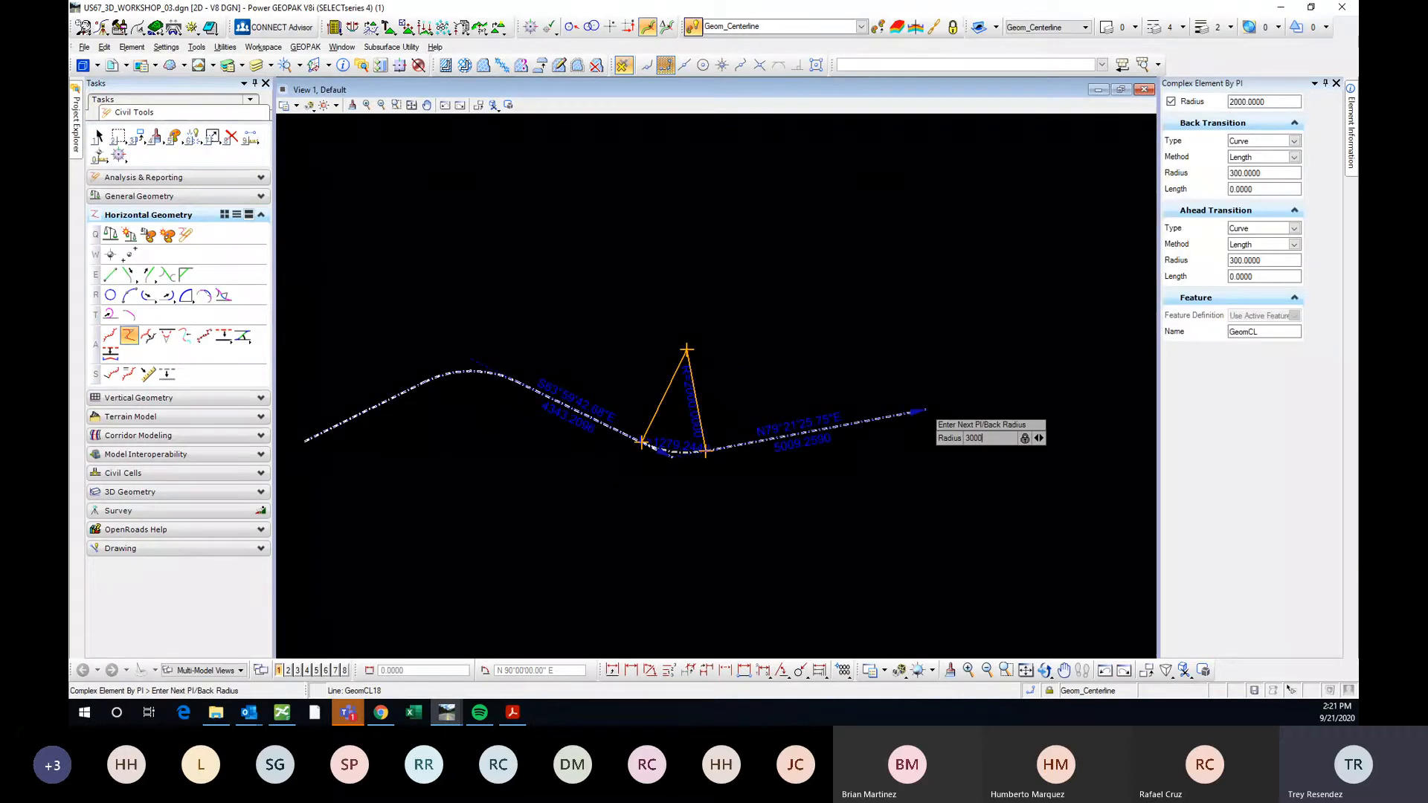
key(Return)
click(1012, 394)
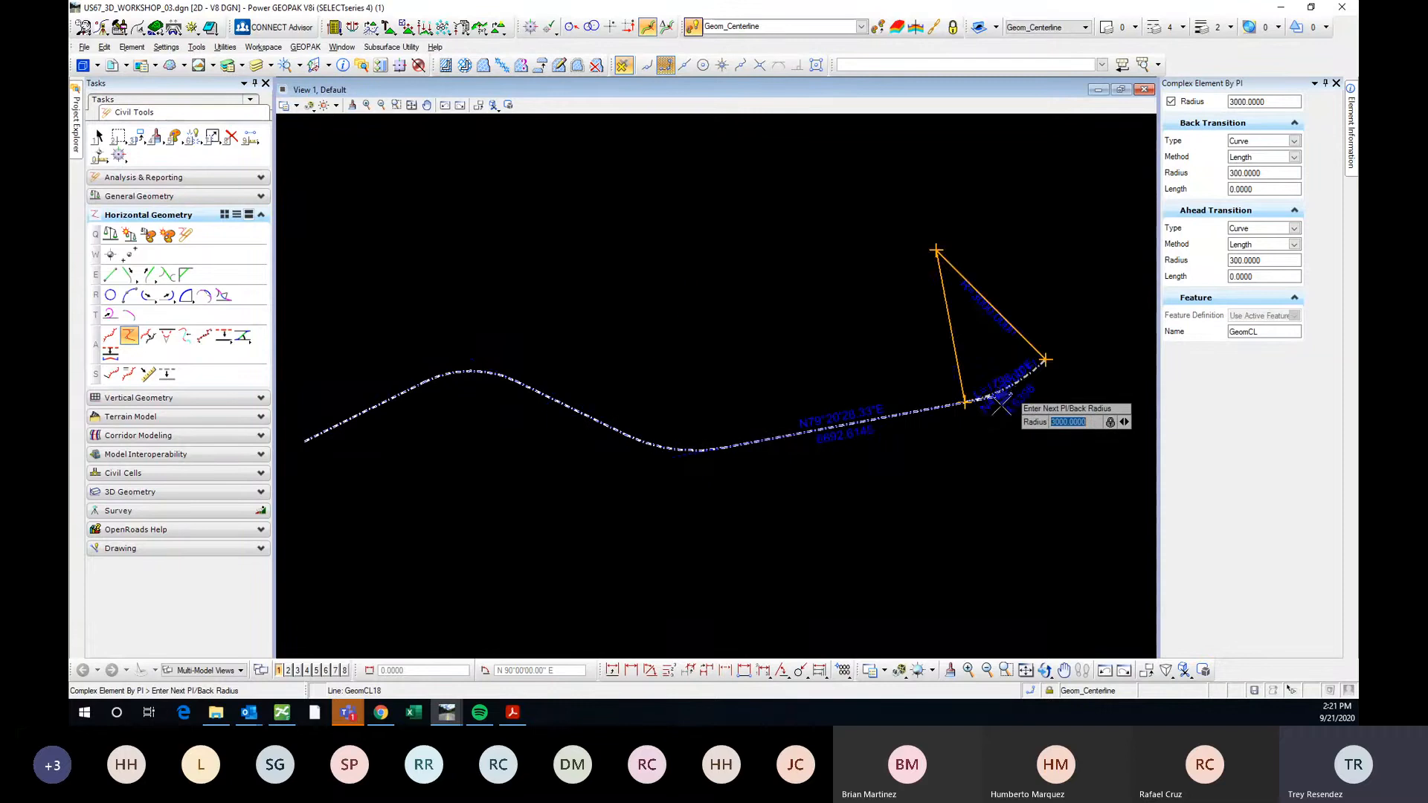
middle_drag(982, 449, 583, 409)
scroll(639, 407, down, 3)
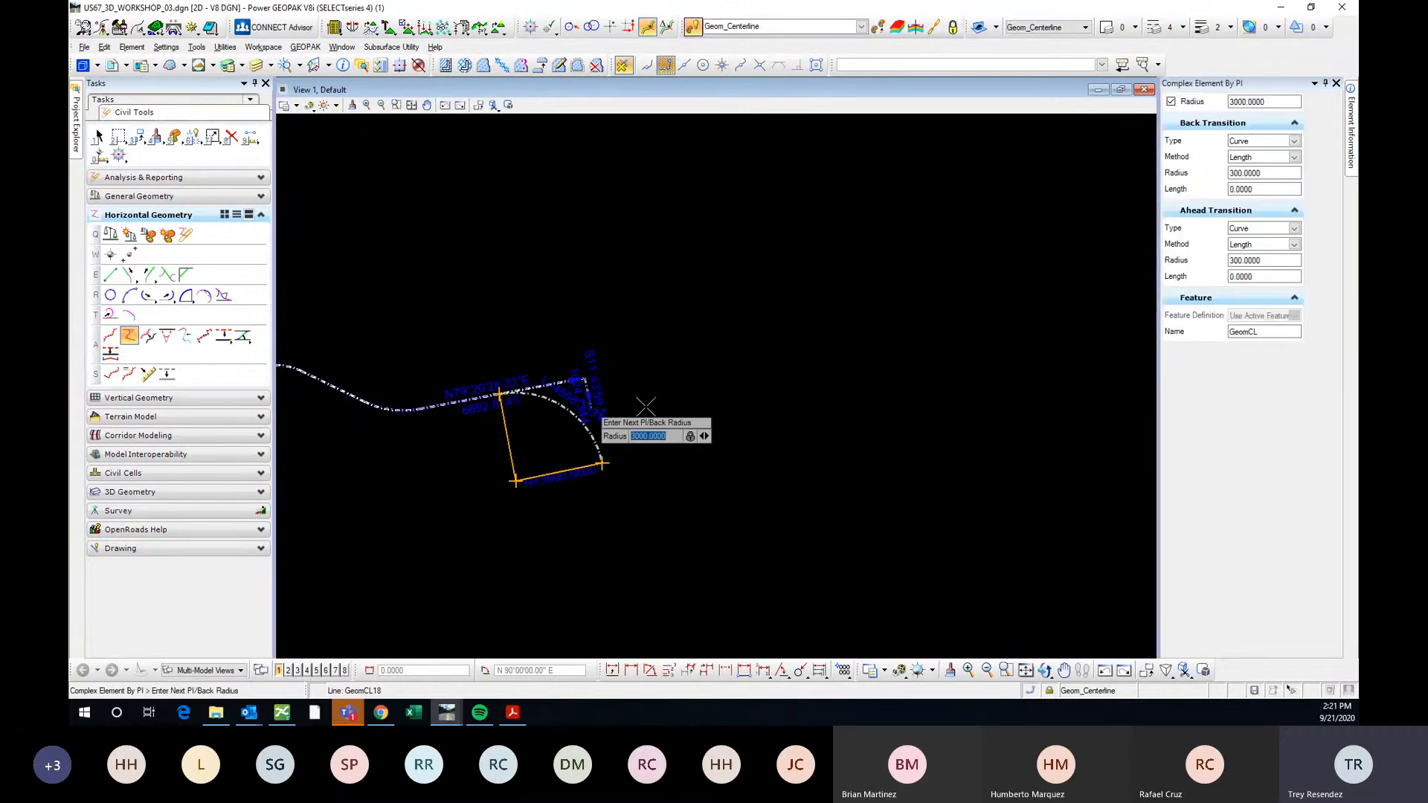
click(728, 424)
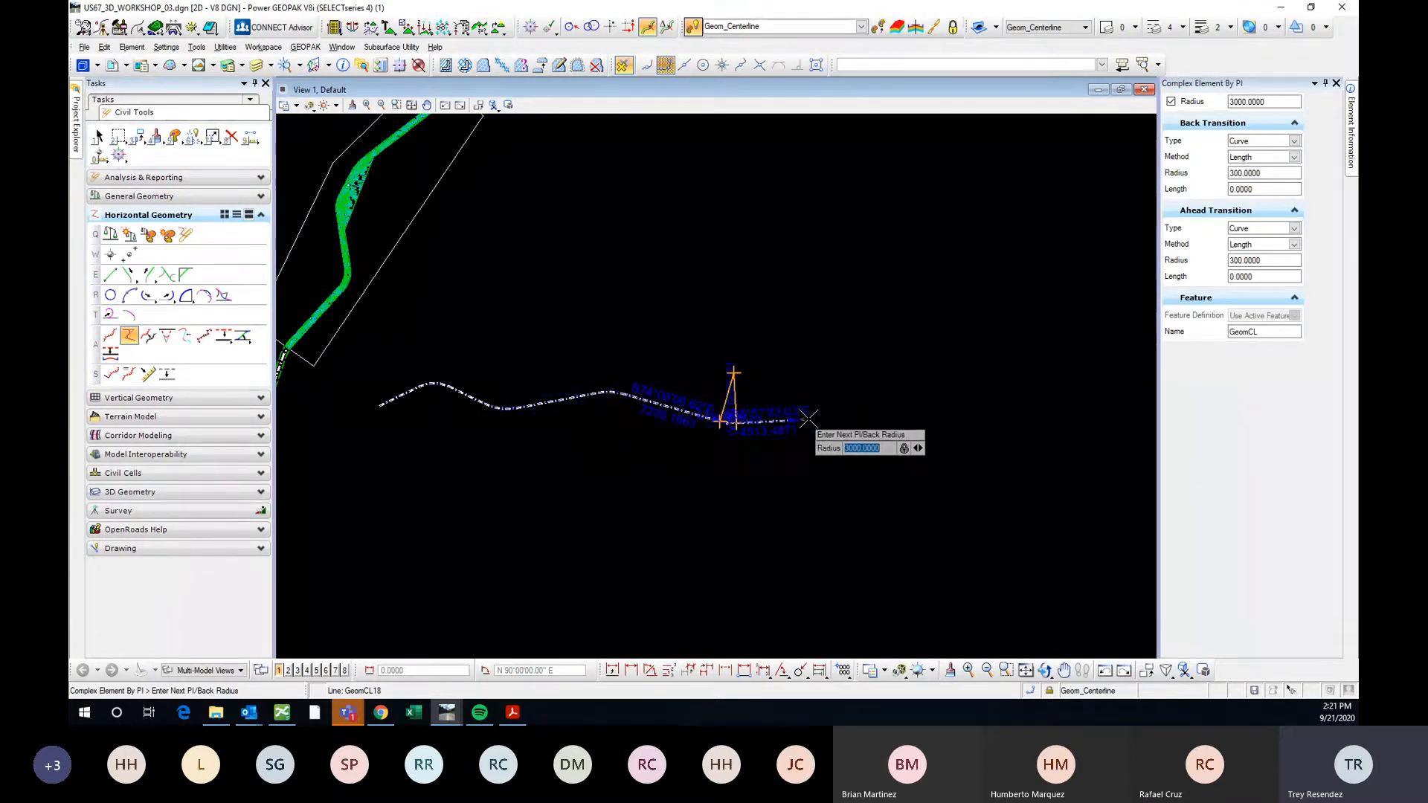
right_click(877, 418)
key(Escape)
Move the complex element's first curve PI up and slightly left, and set that curve's radius to 1500.
middle_drag(582, 438, 842, 449)
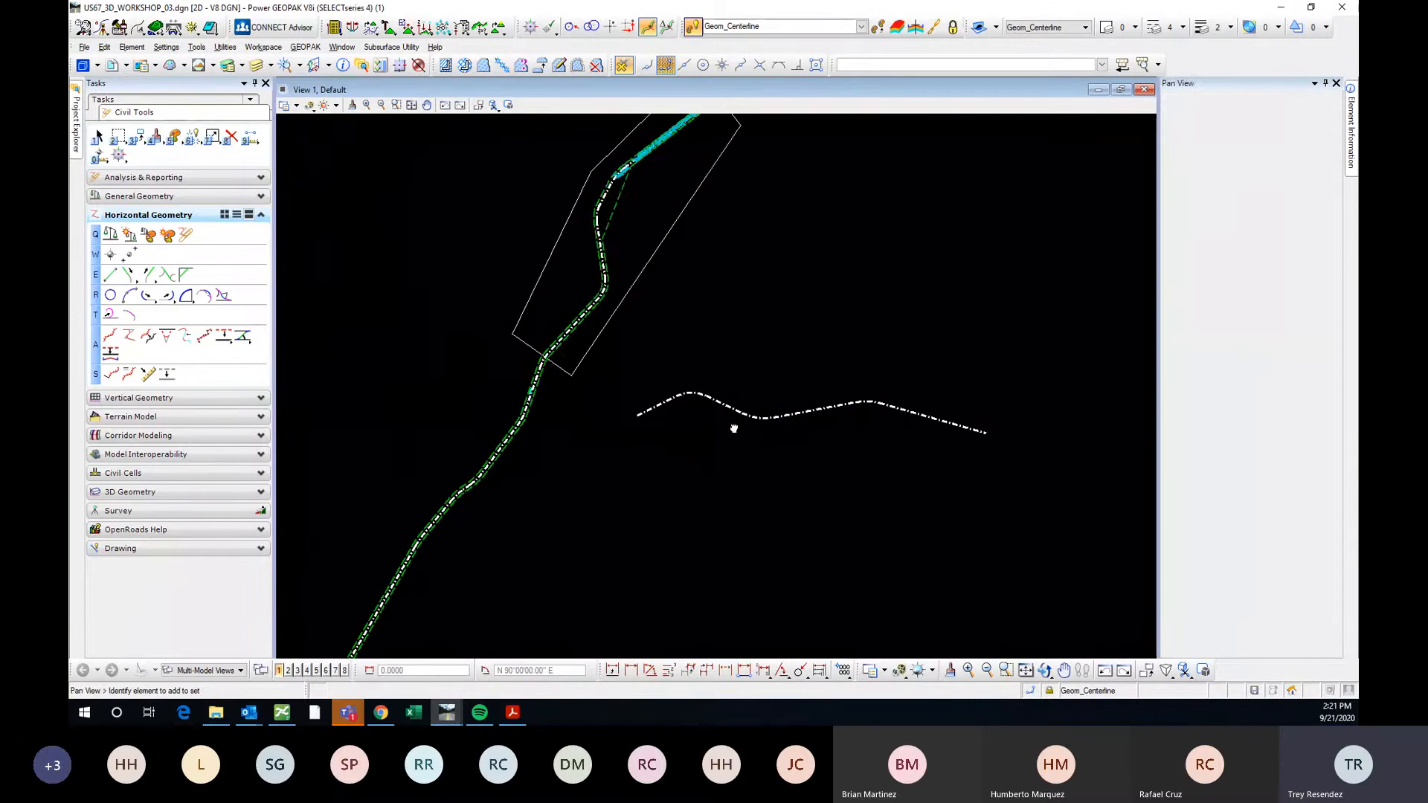
click(726, 406)
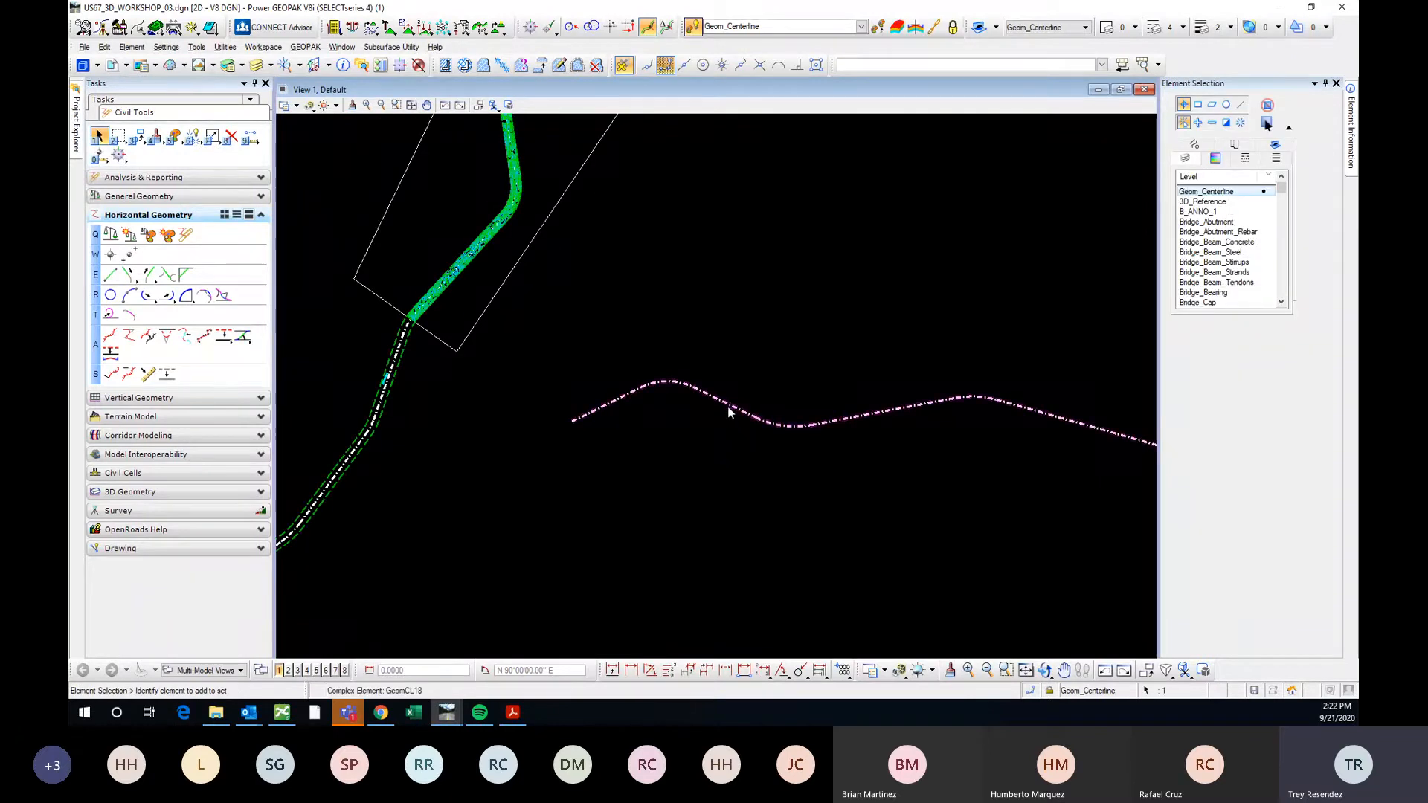
scroll(664, 377, up, 3)
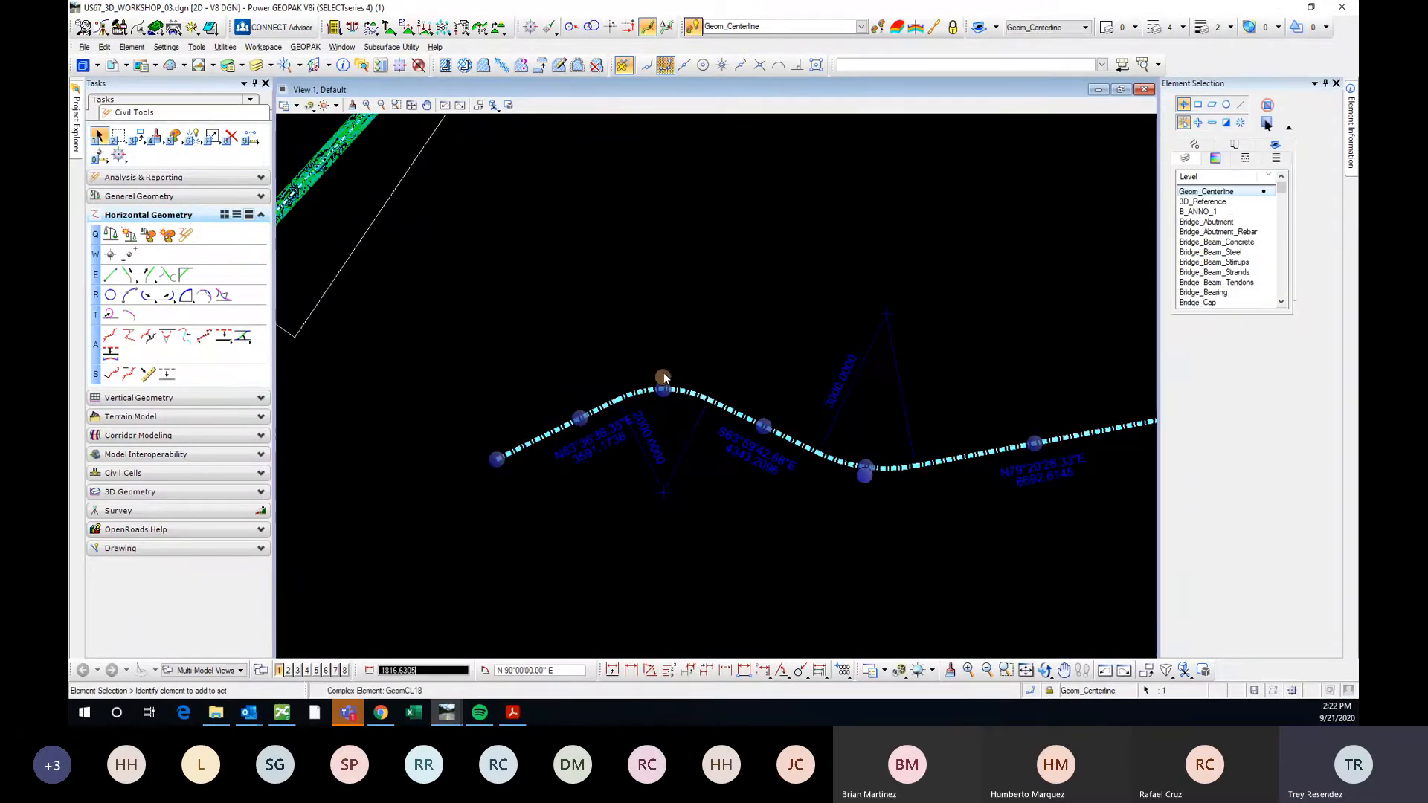
click(665, 377)
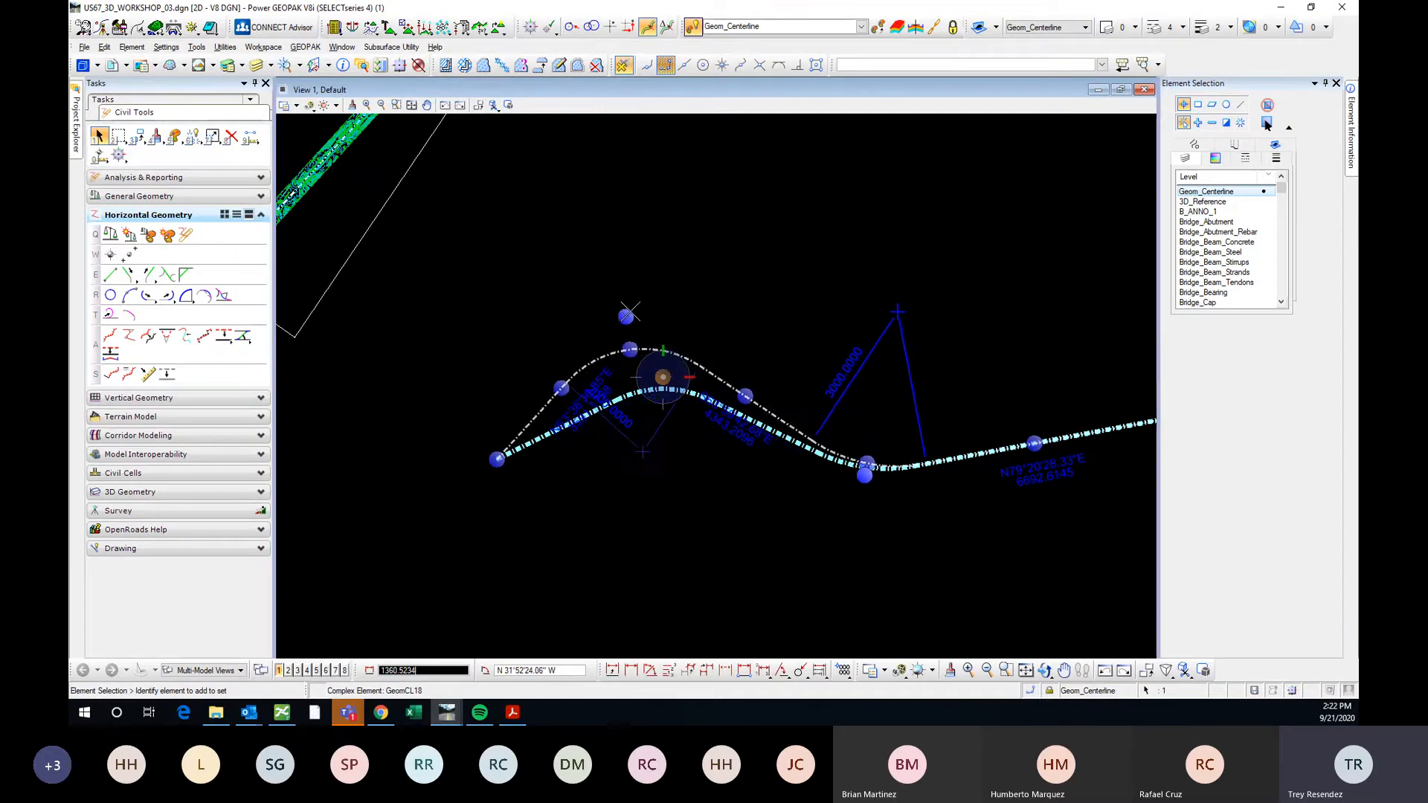
click(629, 313)
click(614, 407)
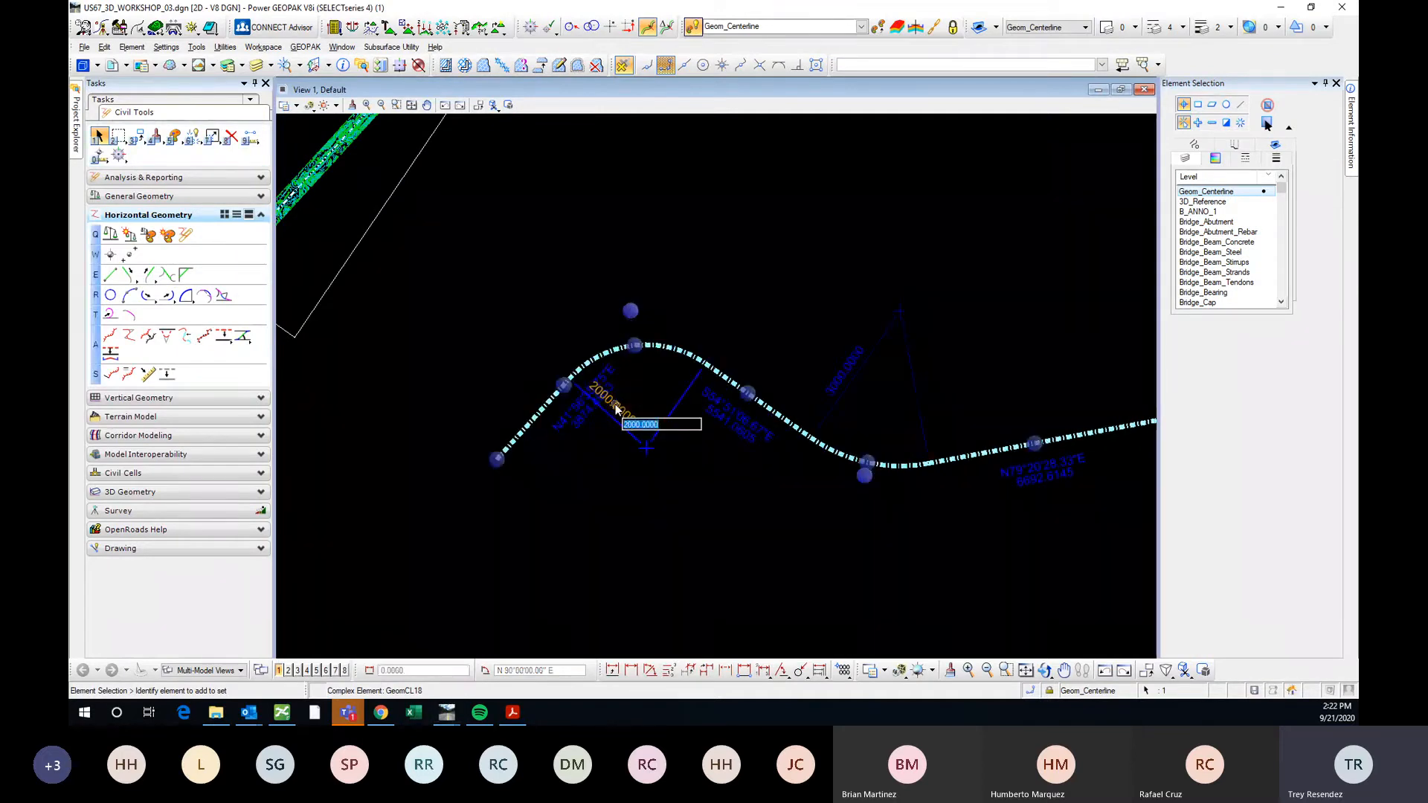
text(1500)
key(Return)
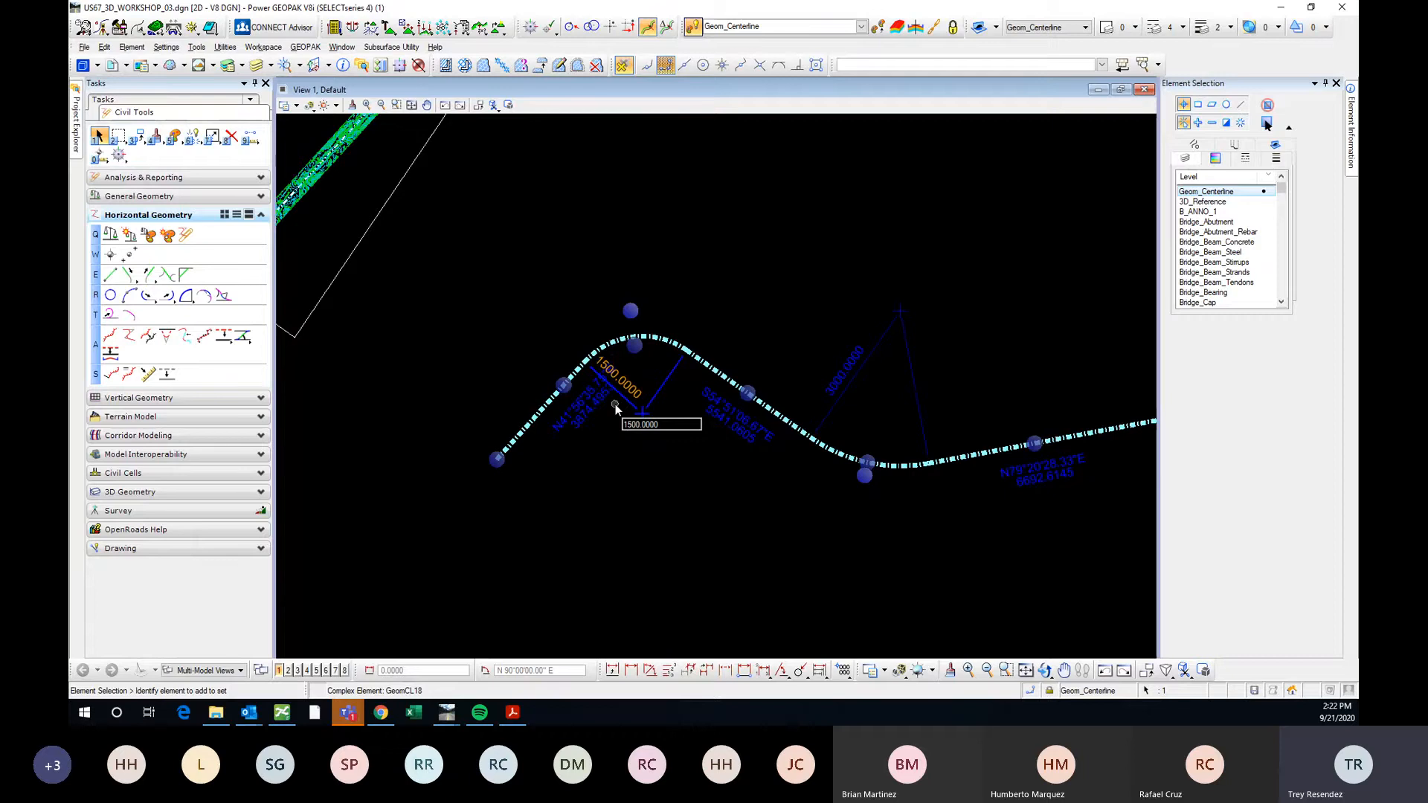
Move the second curve's PI of the complex element up and to the right.
scroll(489, 381, down, 2)
scroll(723, 437, up, 2)
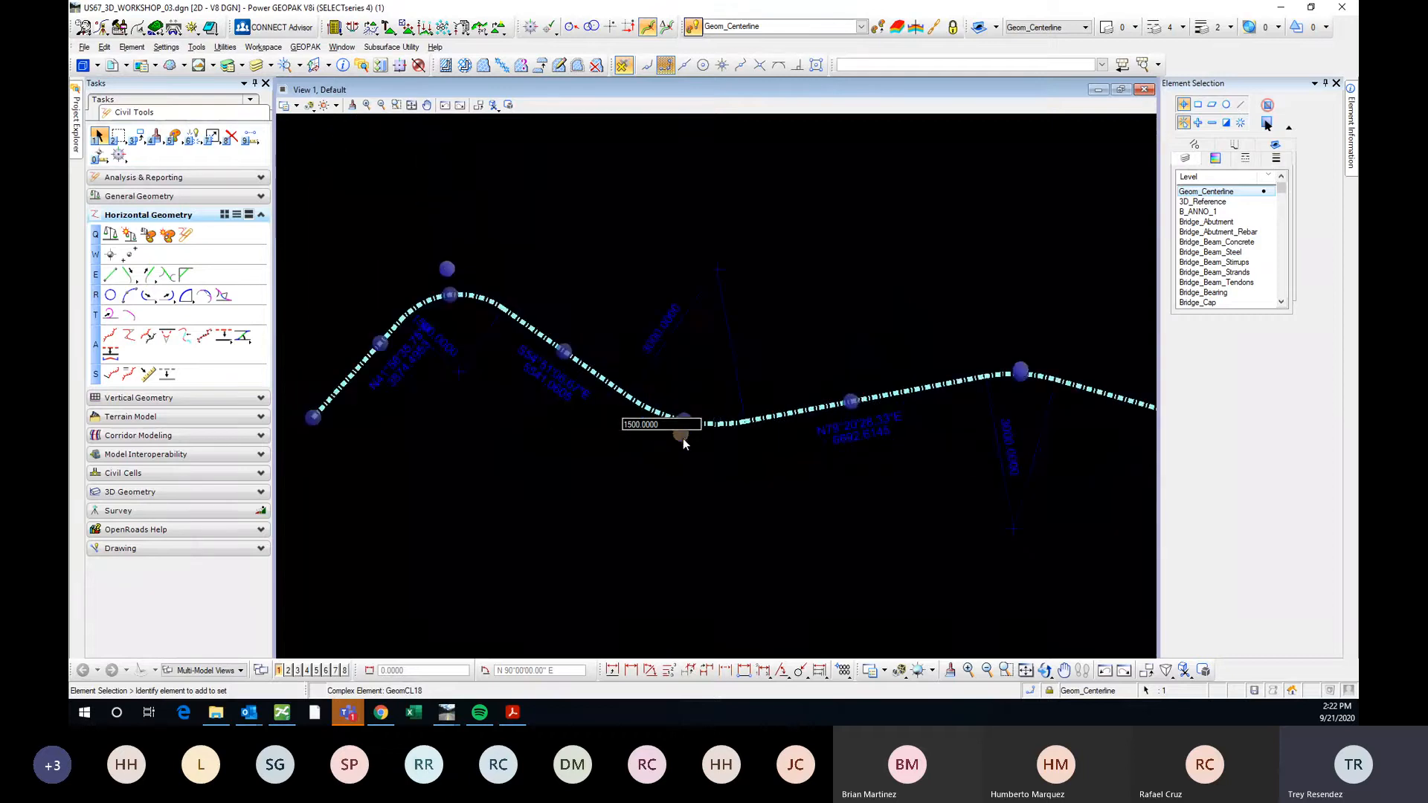
click(704, 435)
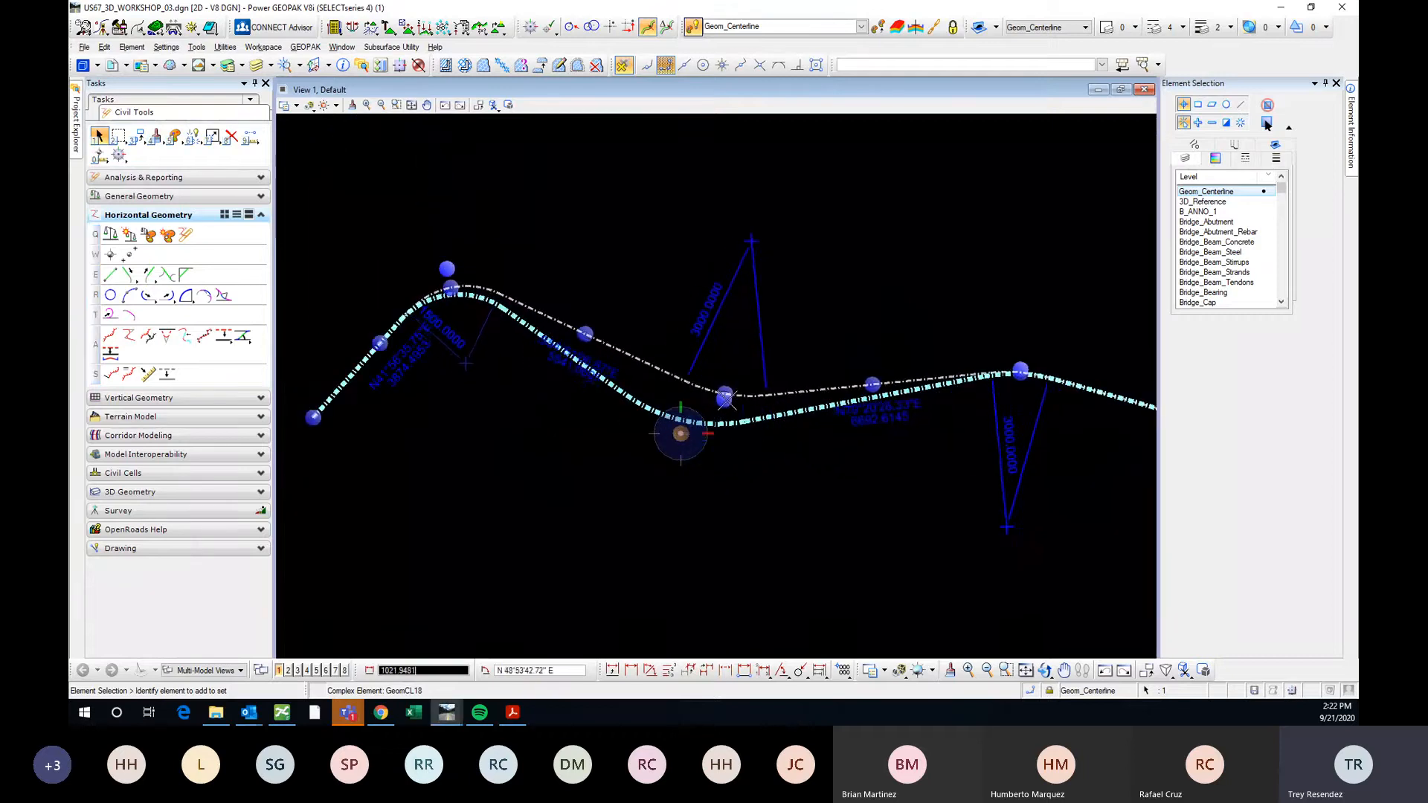
click(731, 409)
Set the length of the complex element's last tangent to 5000.
scroll(711, 468, down, 2)
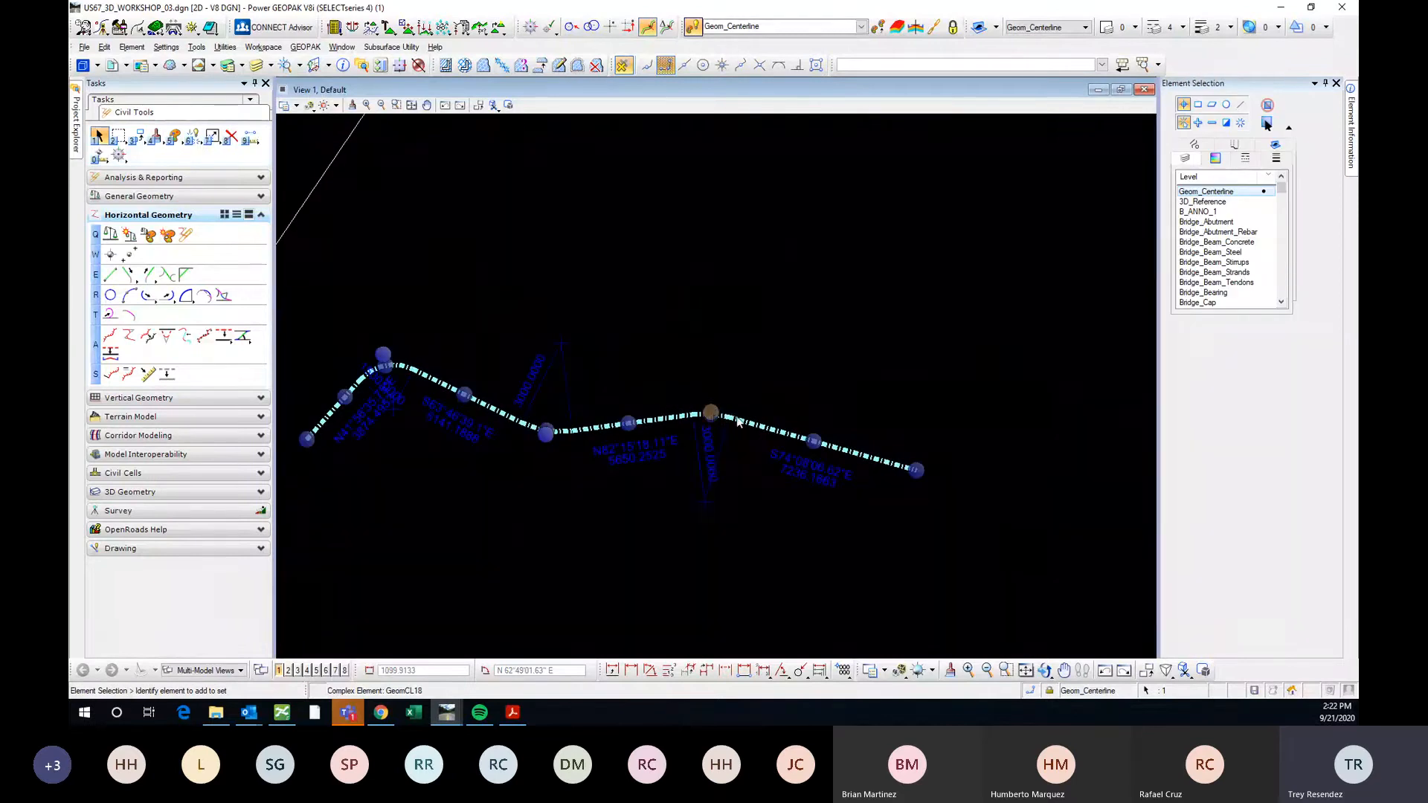
scroll(709, 404, up, 3)
scroll(706, 405, down, 3)
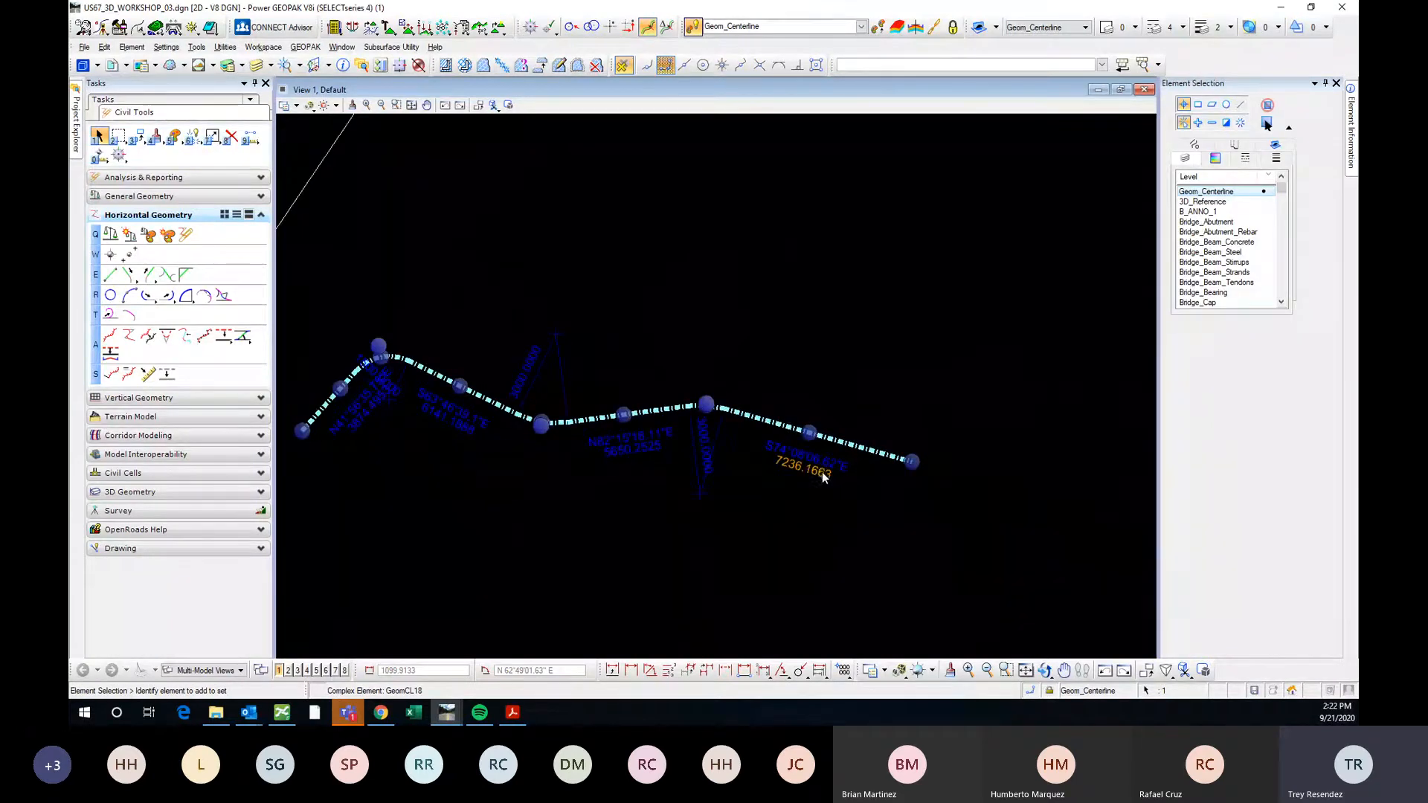
click(823, 472)
text(500)
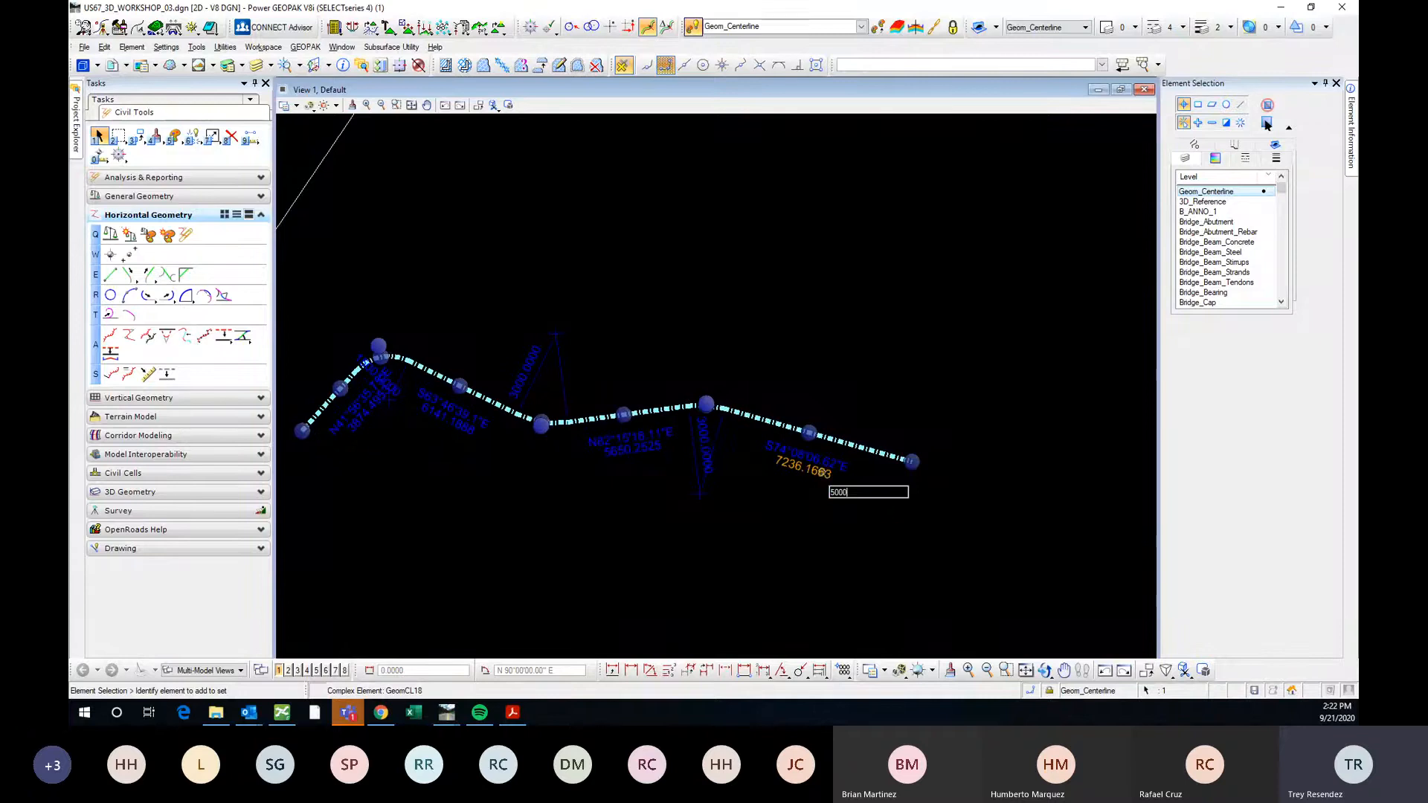
text(0)
key(Return)
scroll(839, 430, down, 3)
scroll(618, 405, up, 3)
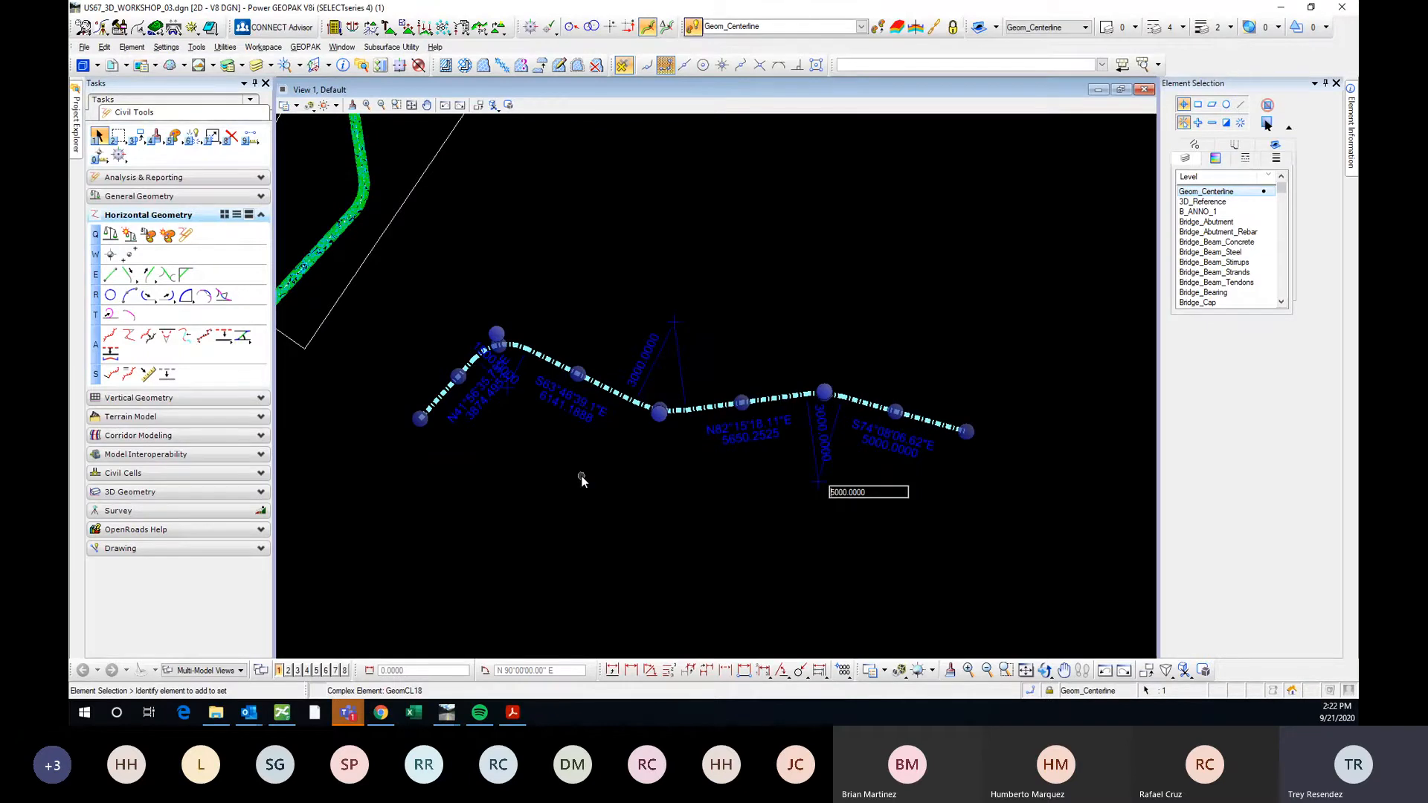
Delete the complex centerline element.
click(702, 501)
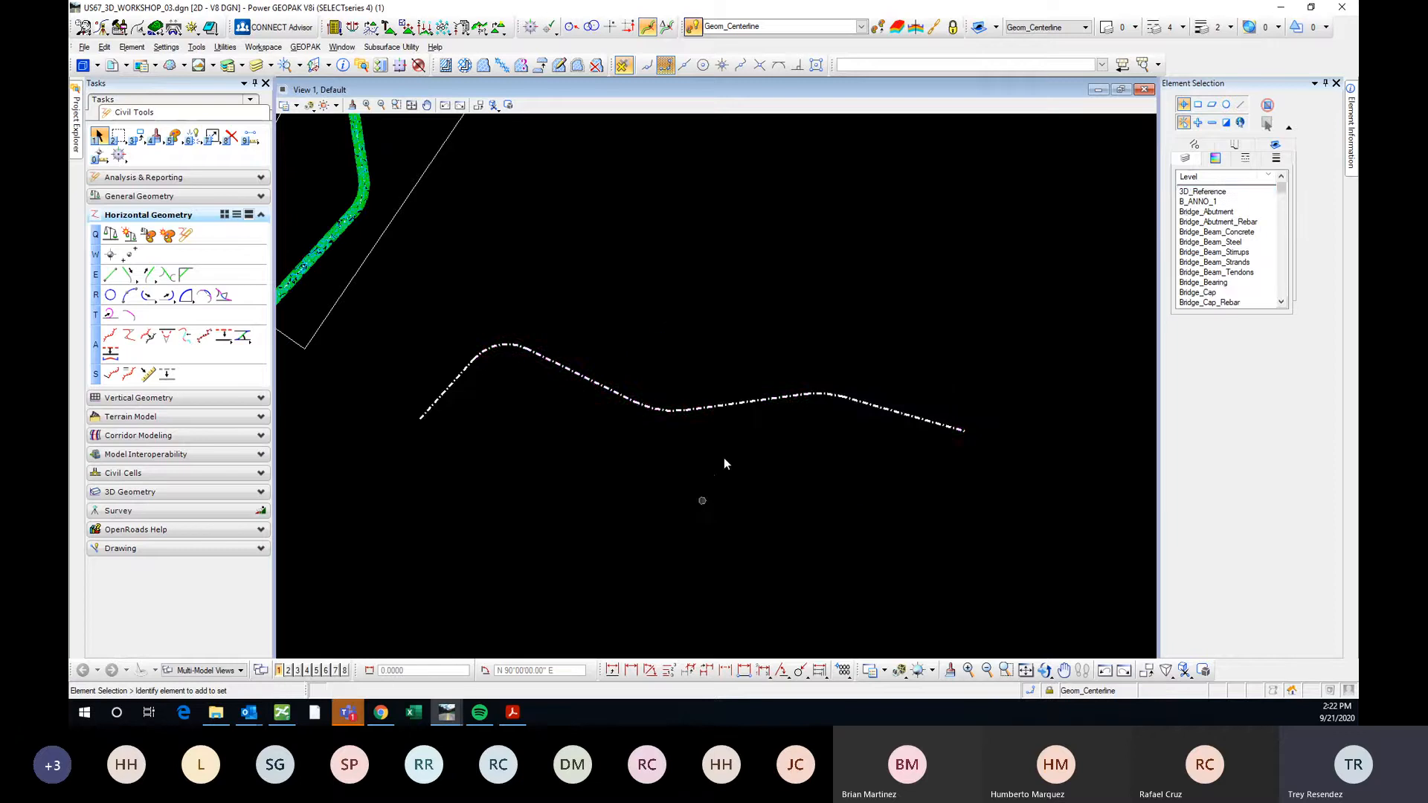
click(722, 405)
key(Delete)
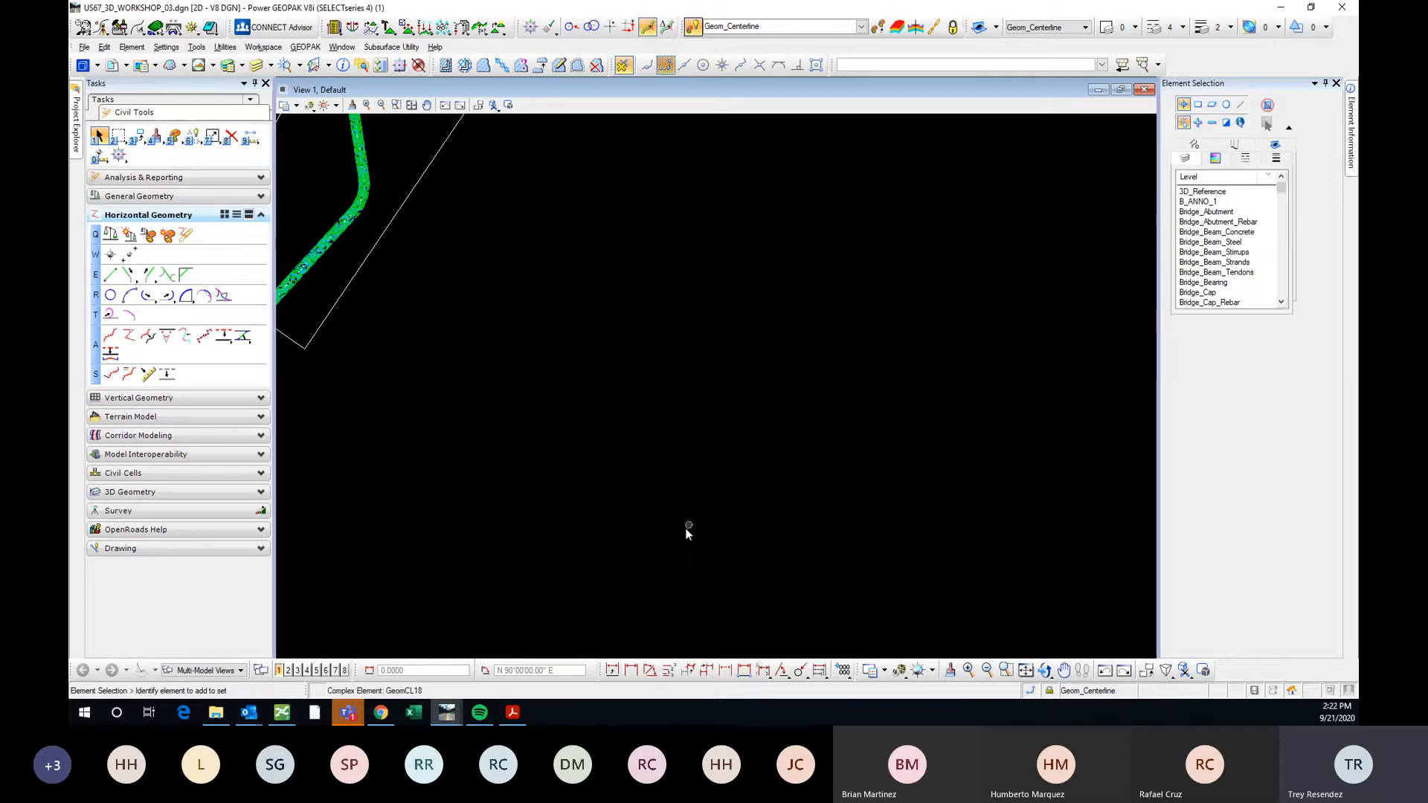
Create a new DGN file named US67_3D_WORKSHOP_05 in the 3D OpenRoads Workshop - ELP folder.
scroll(685, 526, down, 2)
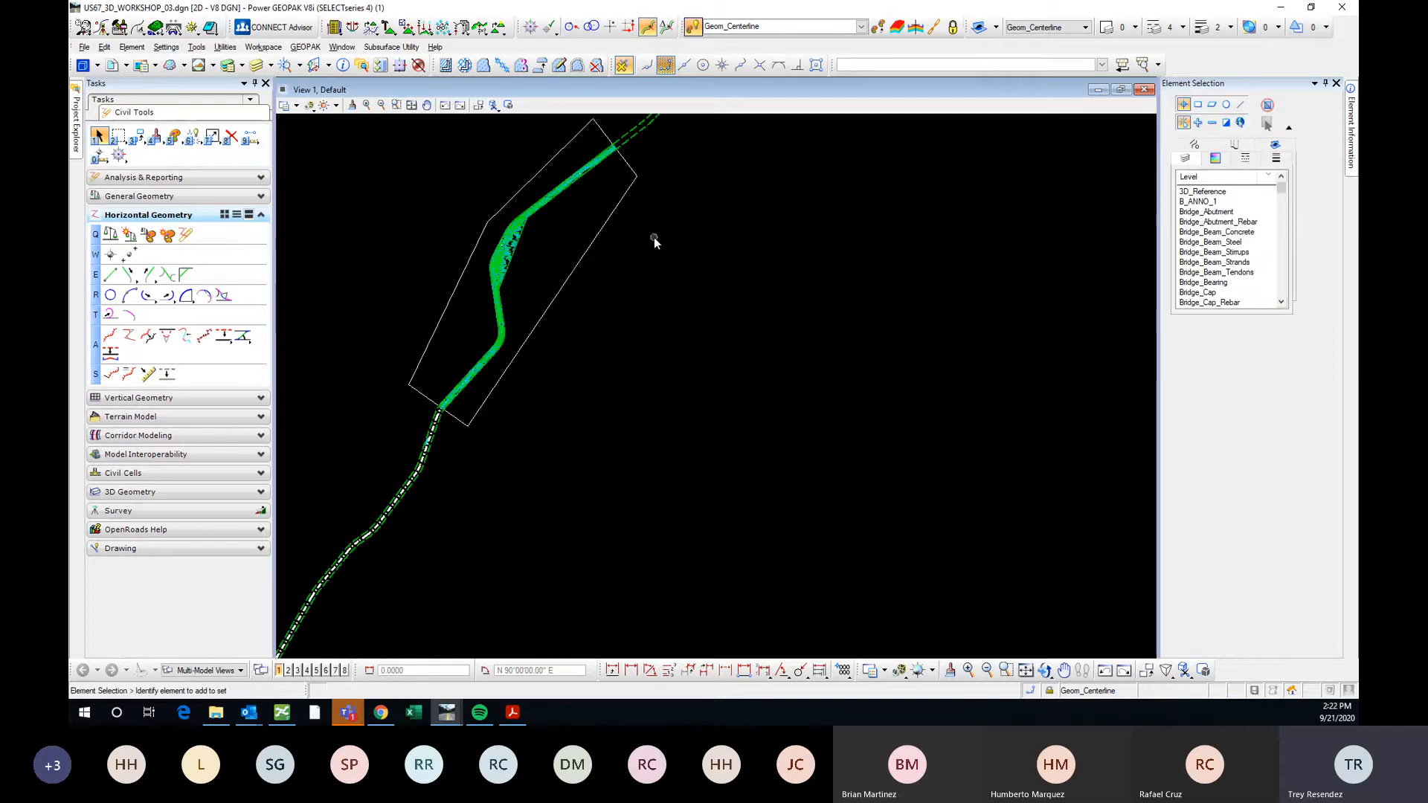
click(85, 47)
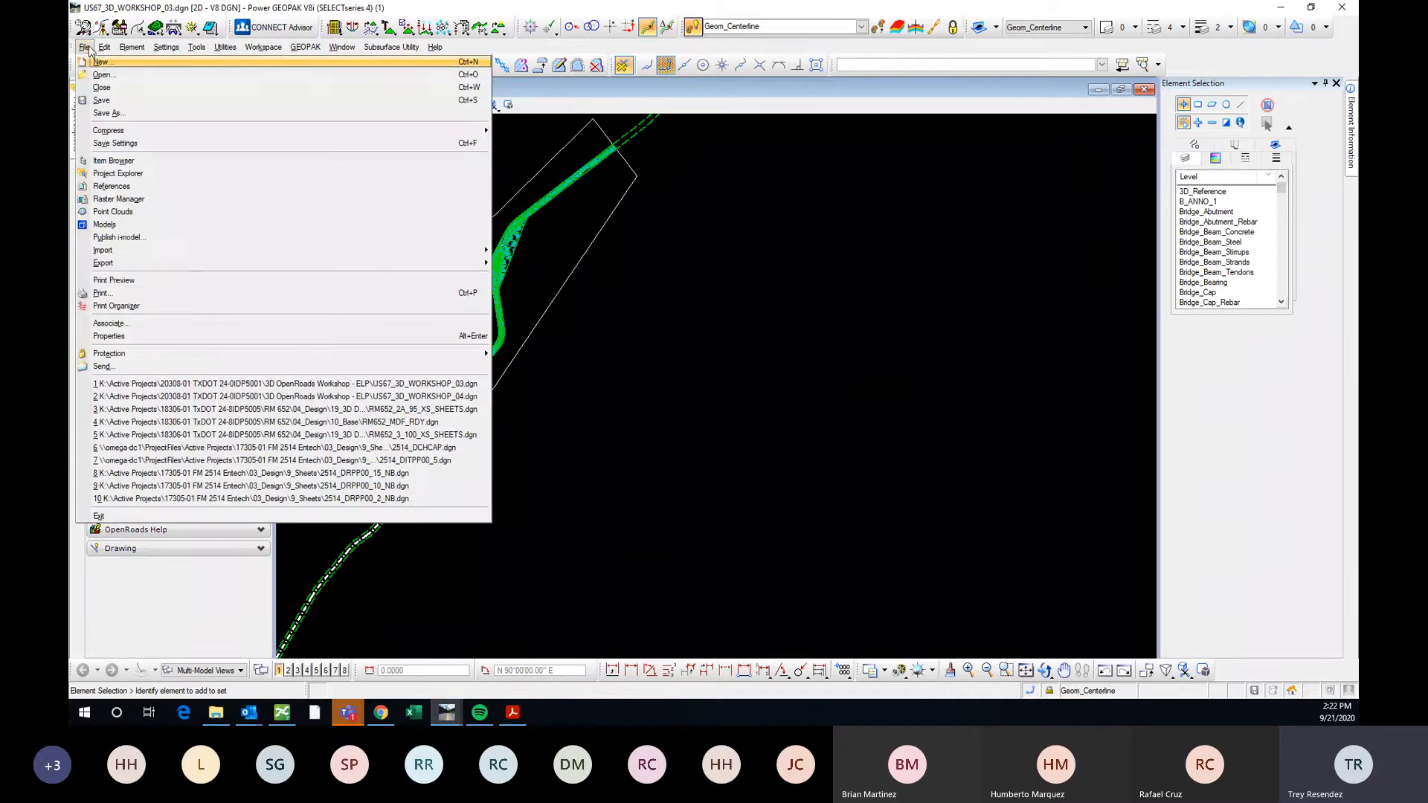
click(108, 62)
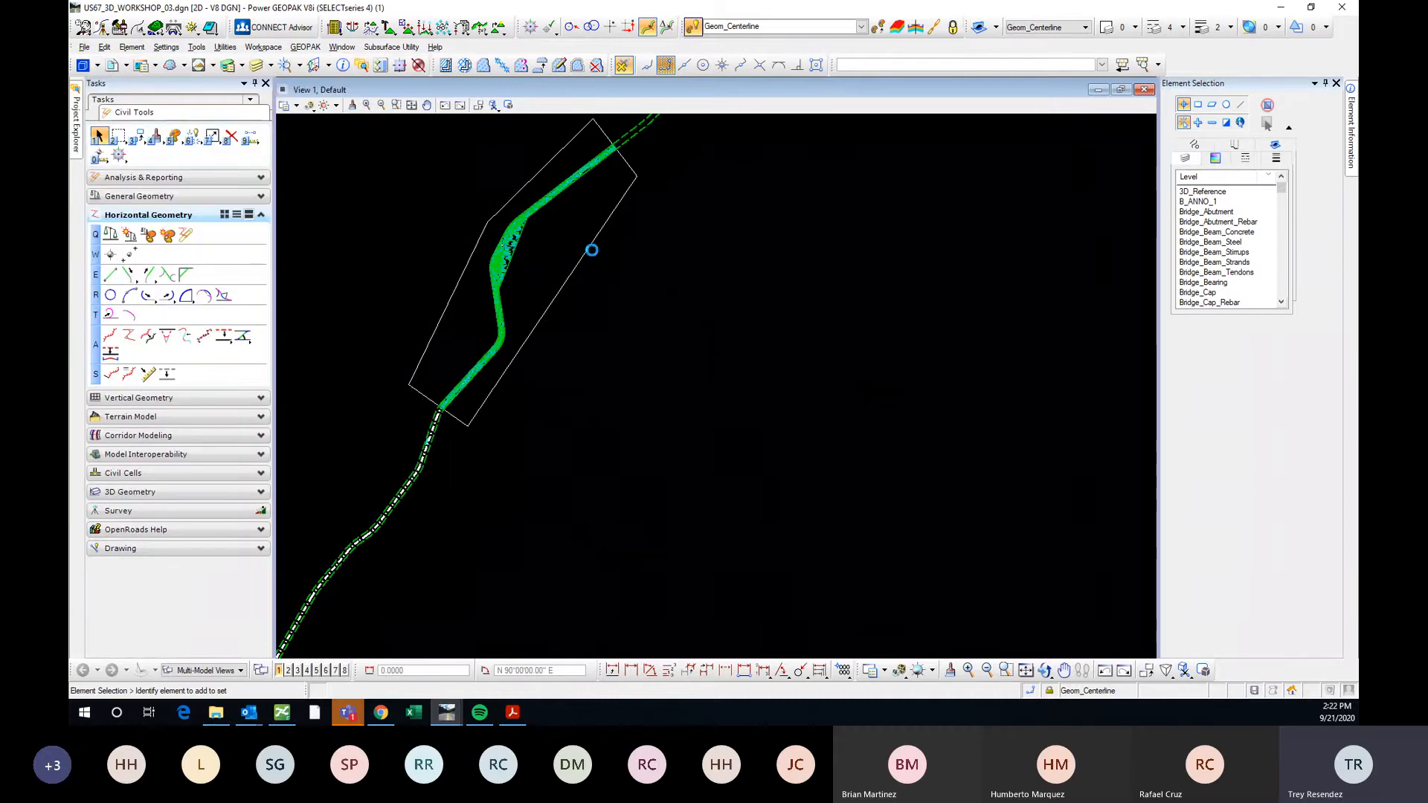
click(722, 302)
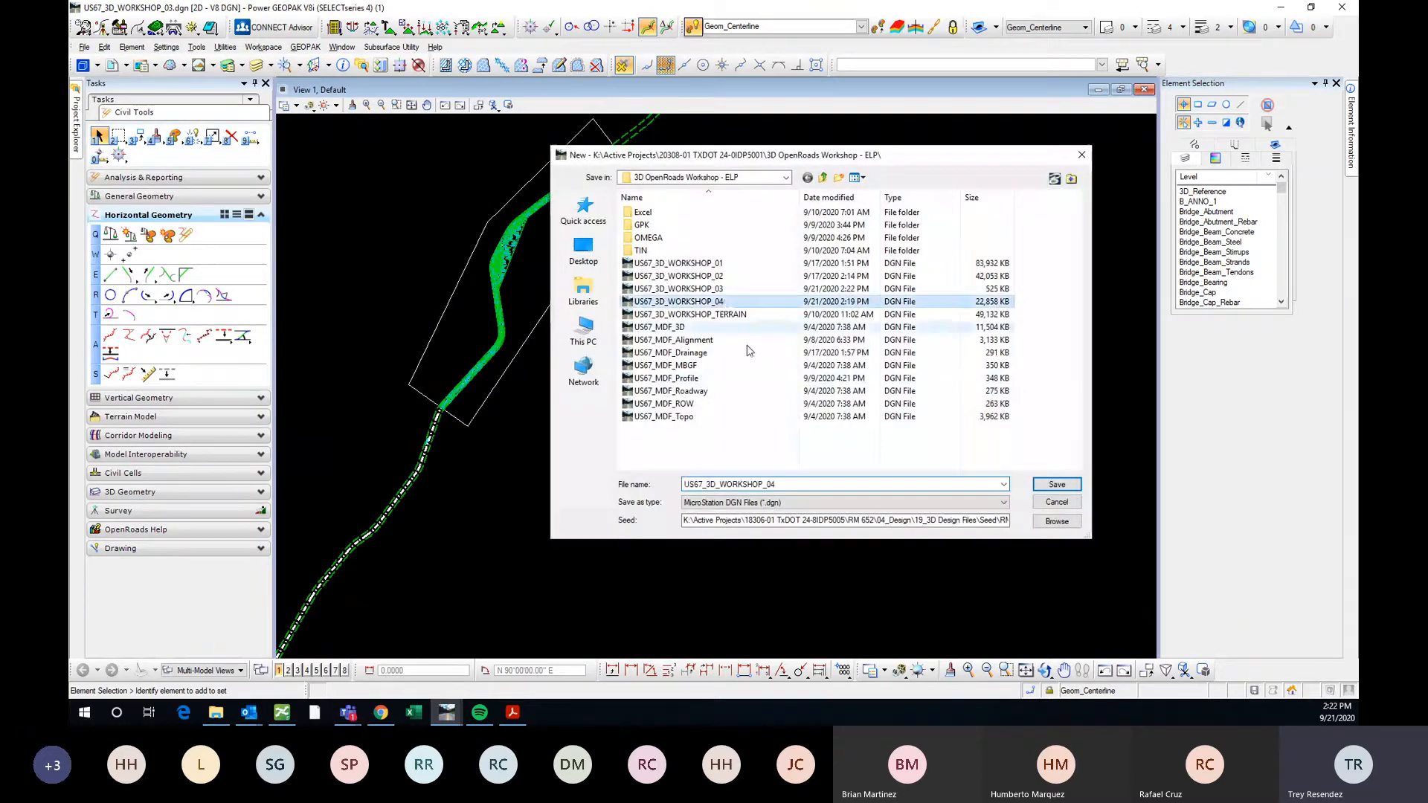
click(813, 484)
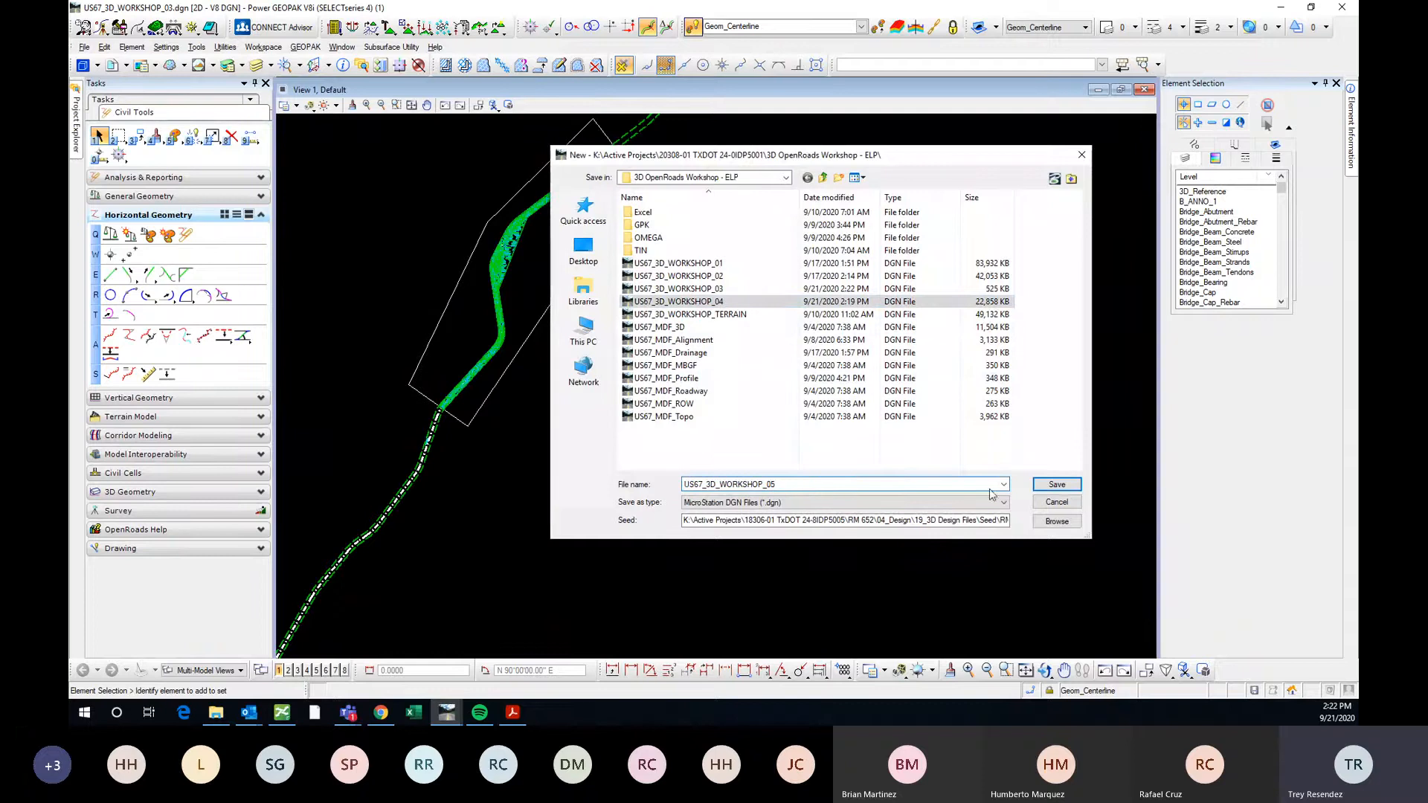
key(Return)
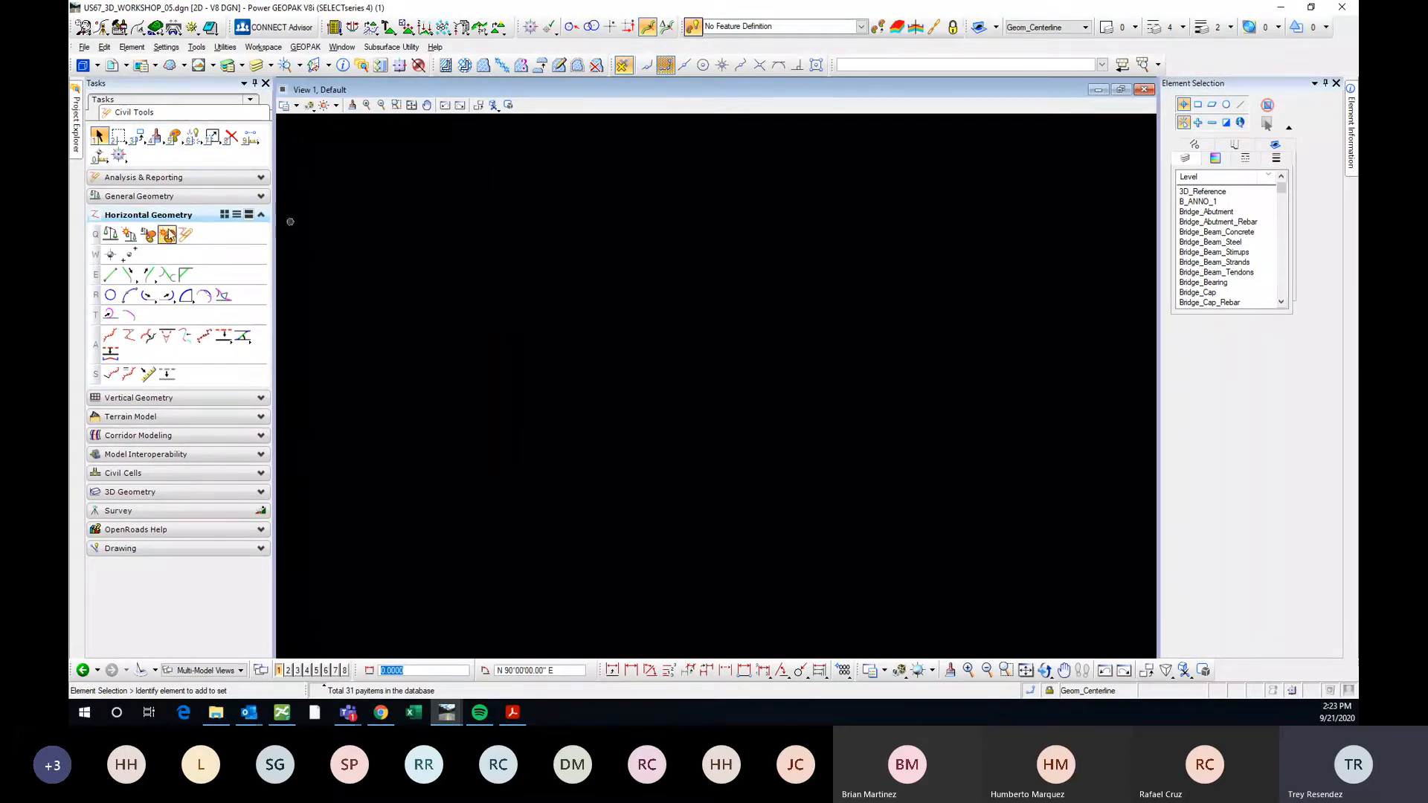
Show the General Geometry tools, start attaching a reference, and browse to the 3D OpenRoads Workshop - ELP folder.
click(148, 195)
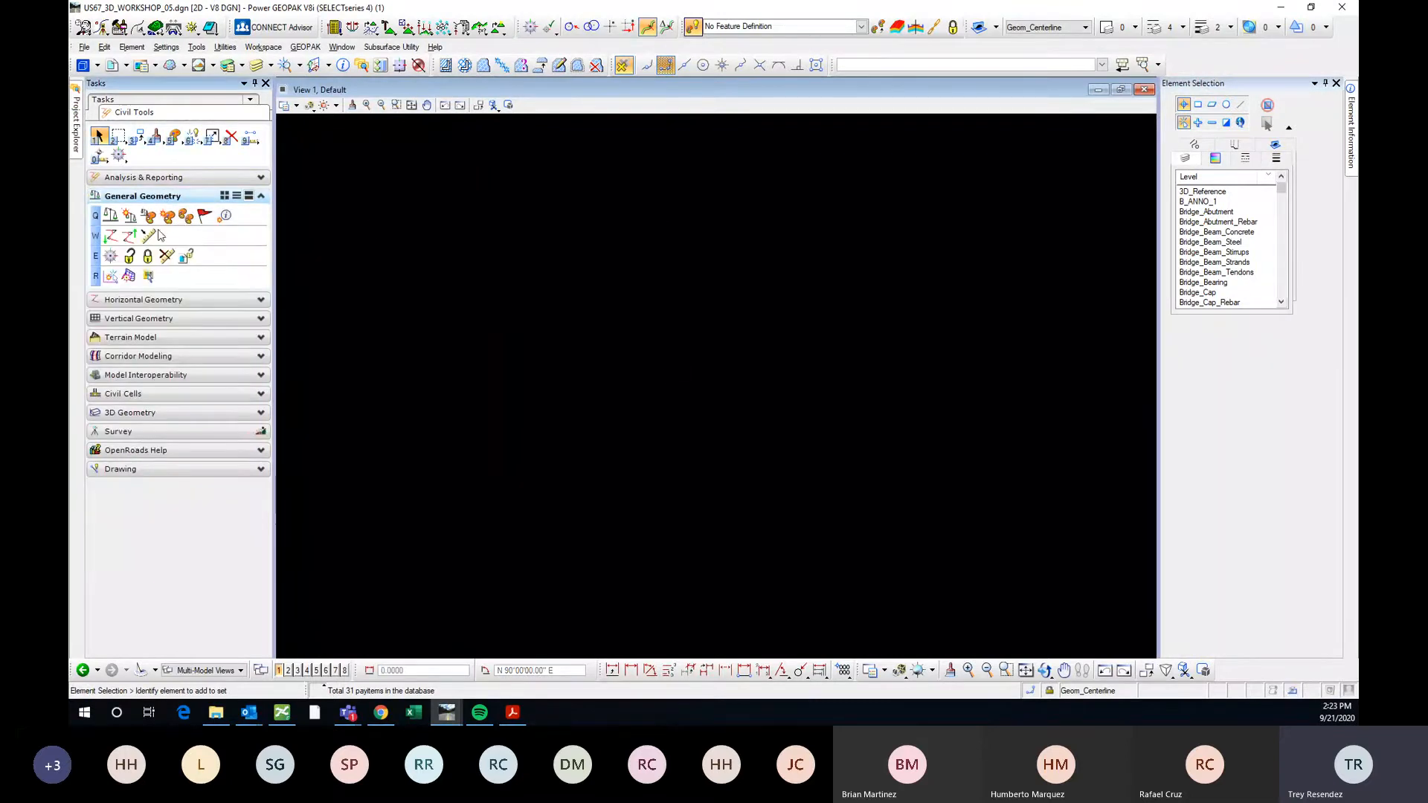
click(112, 237)
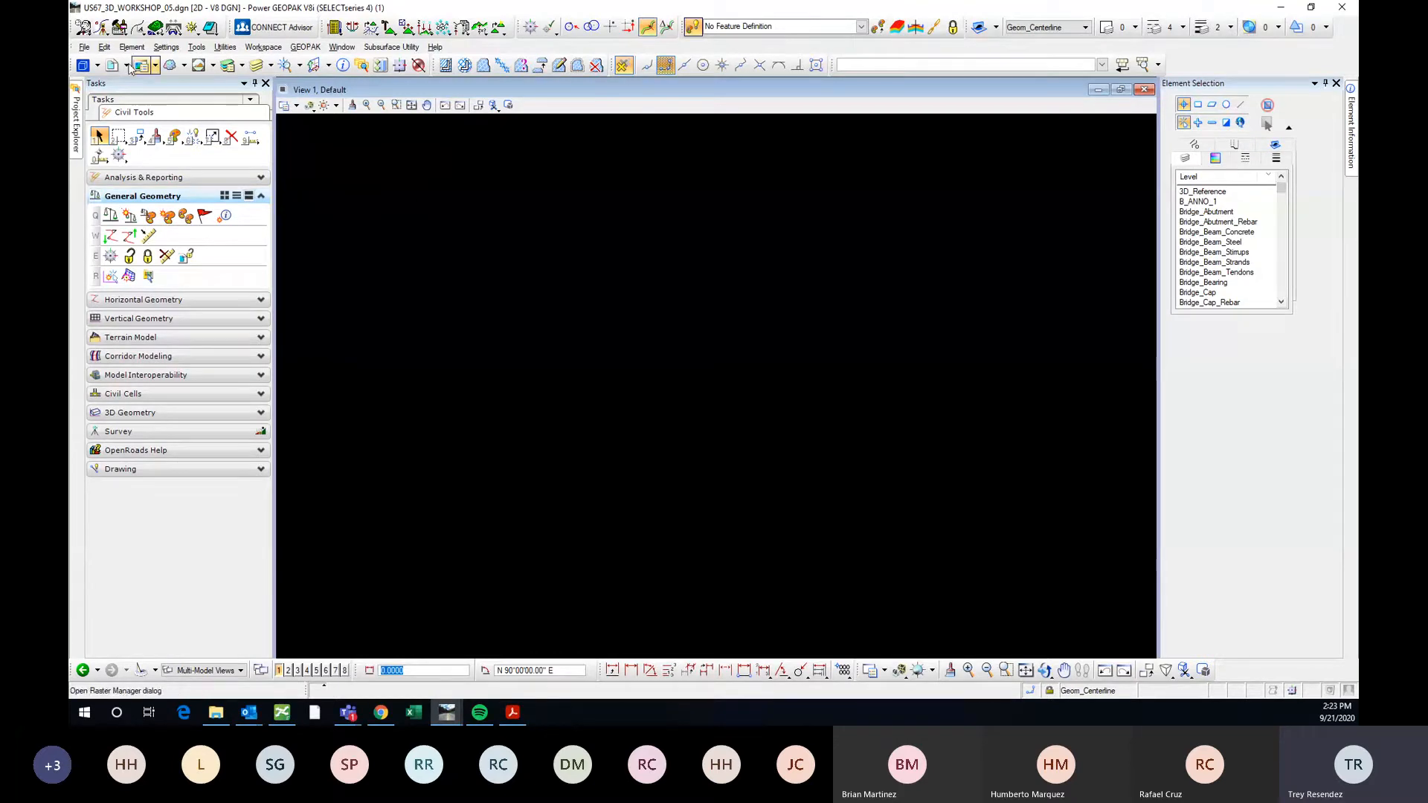
click(112, 65)
click(149, 100)
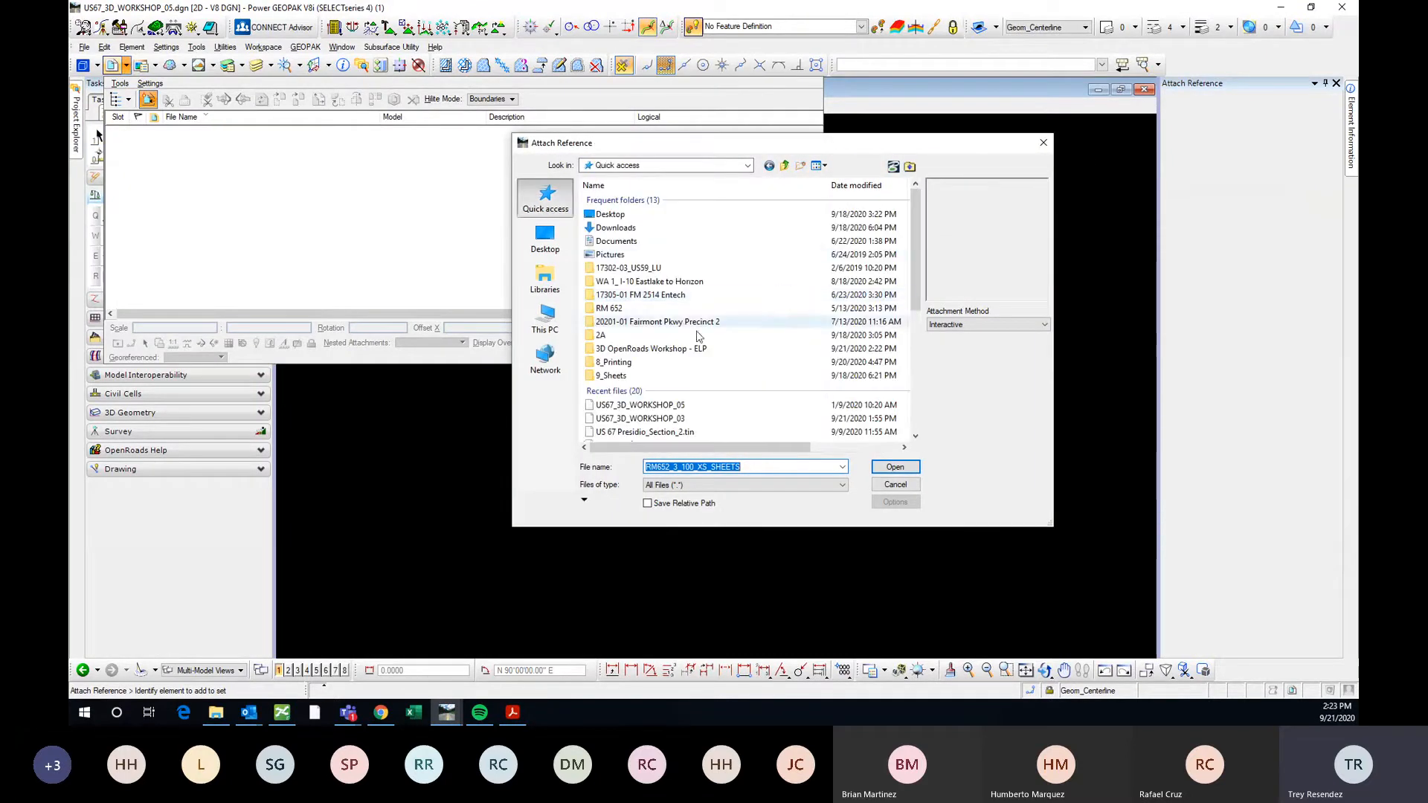
scroll(726, 340, down, 3)
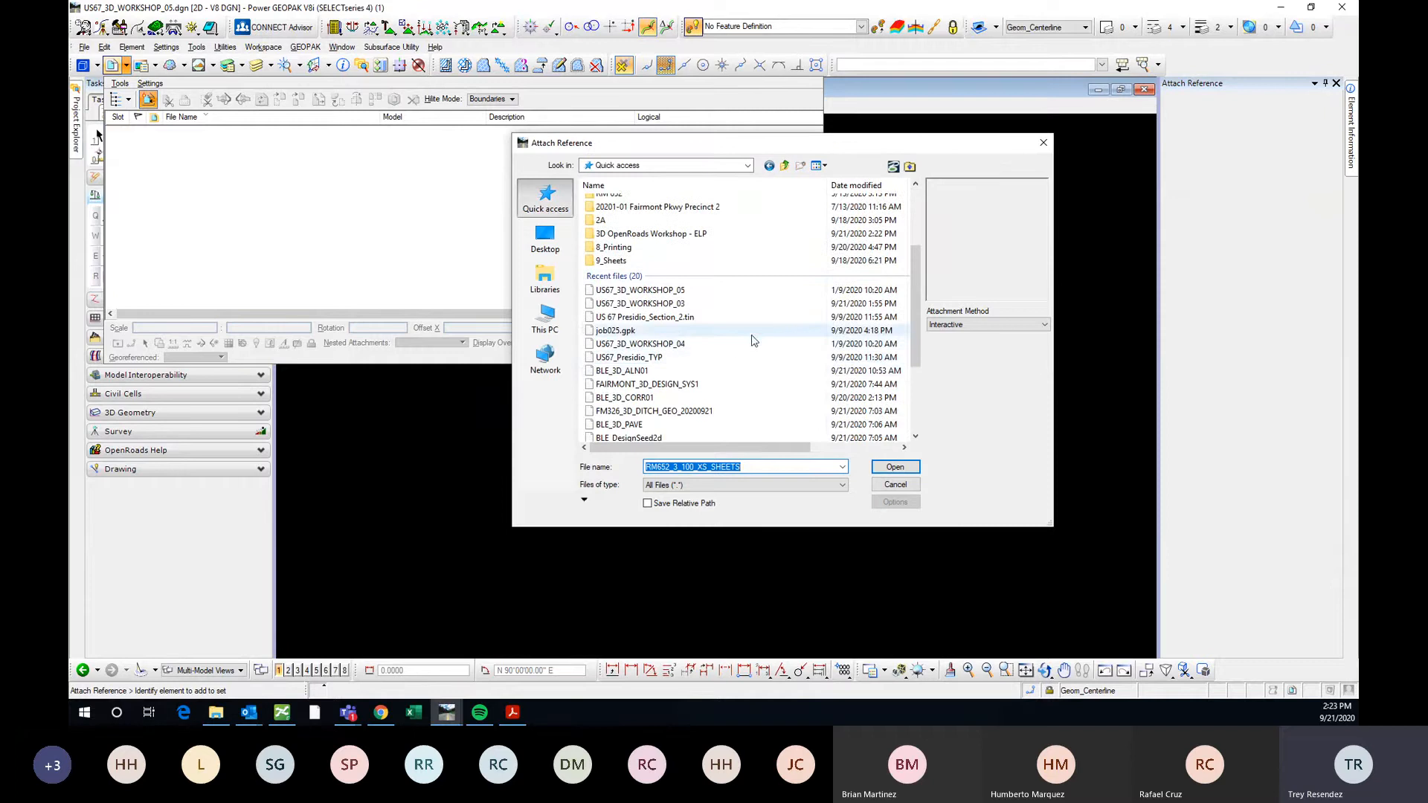
scroll(669, 297, up, 1)
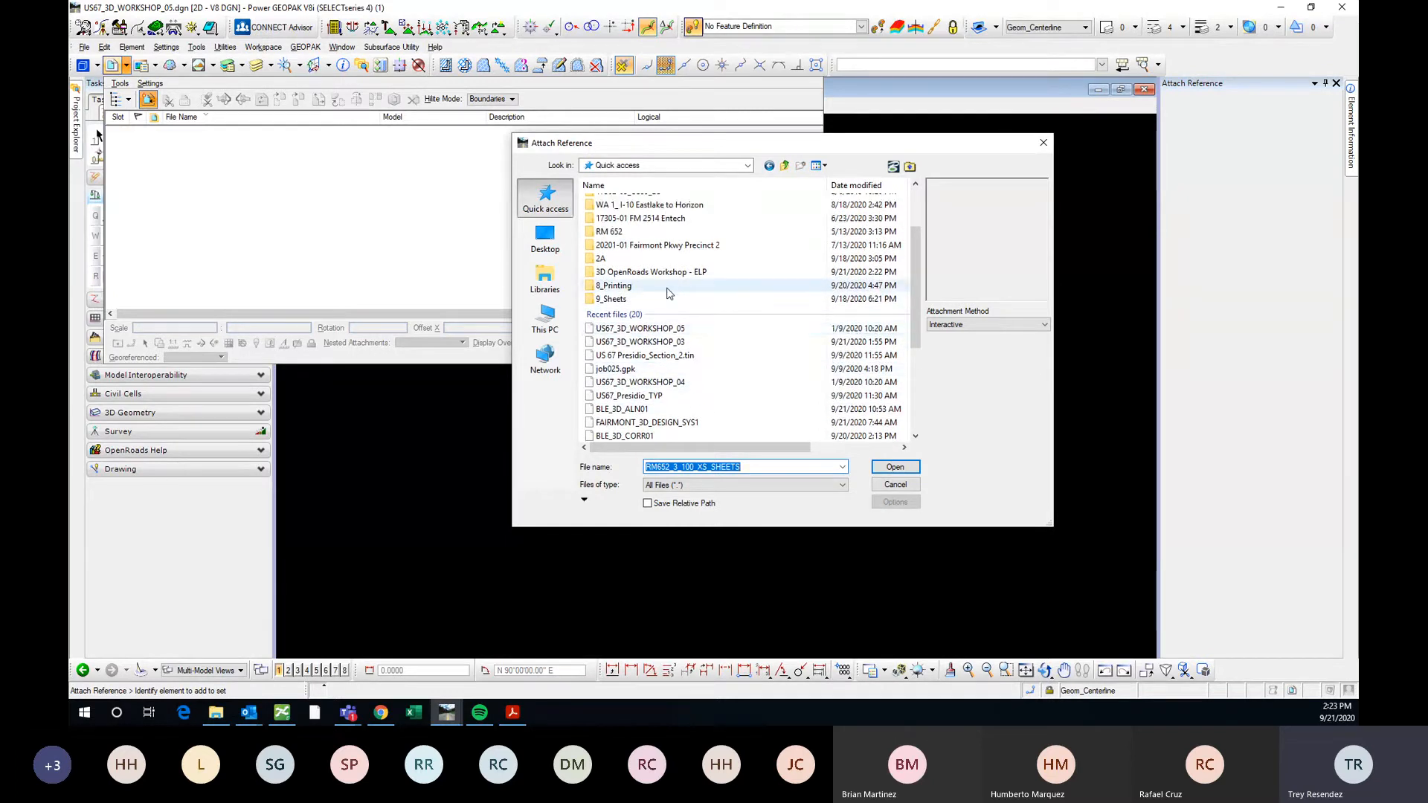
double_click(667, 285)
key(BackSpace)
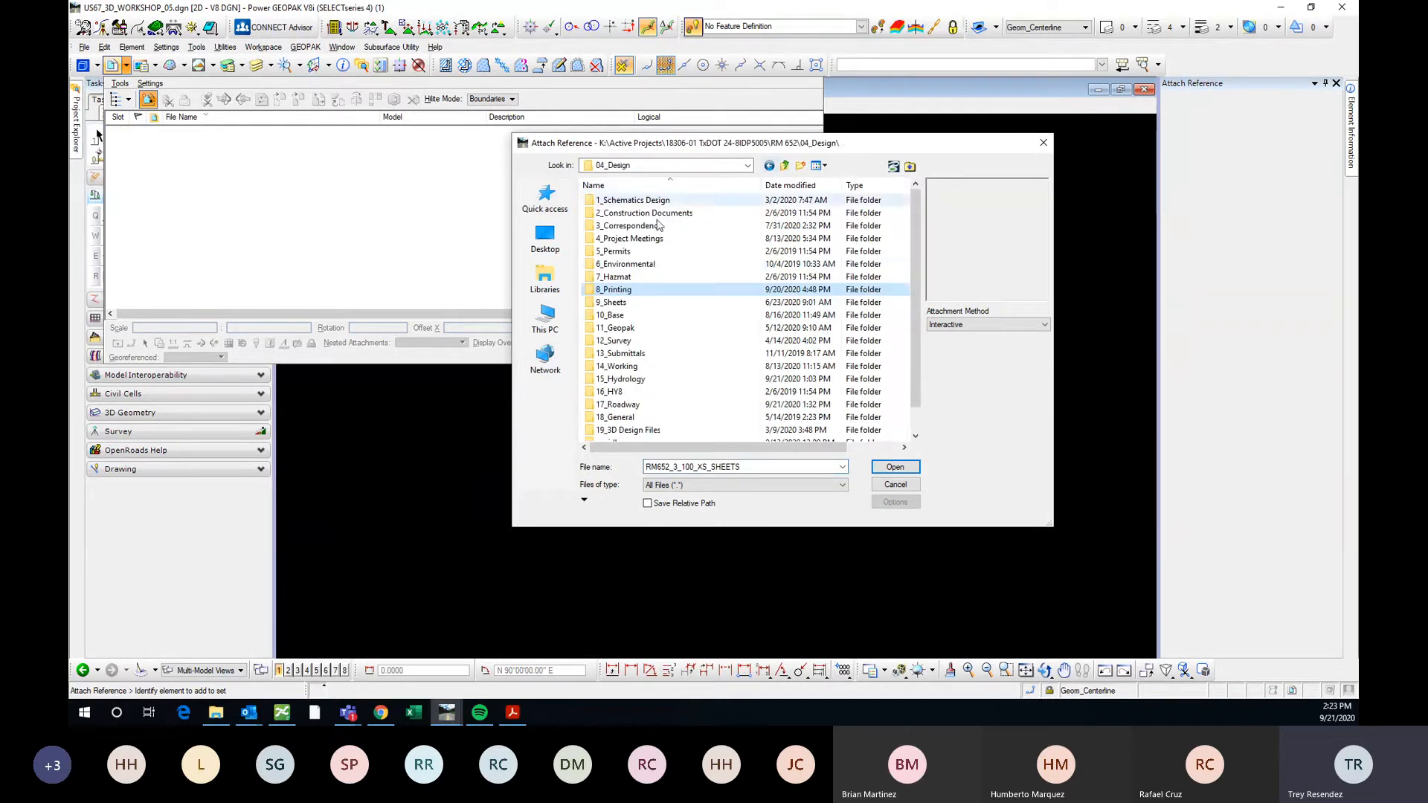
click(545, 197)
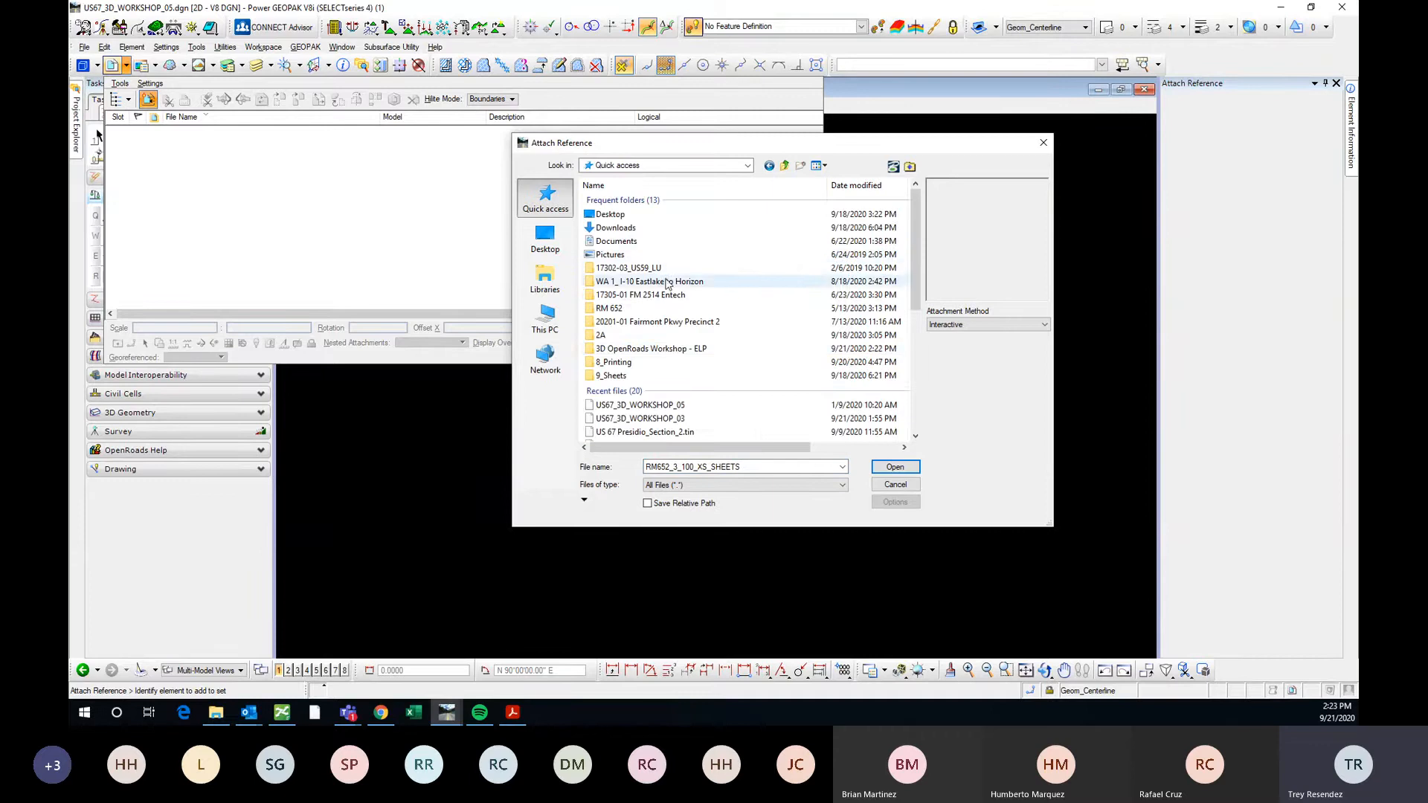
double_click(673, 350)
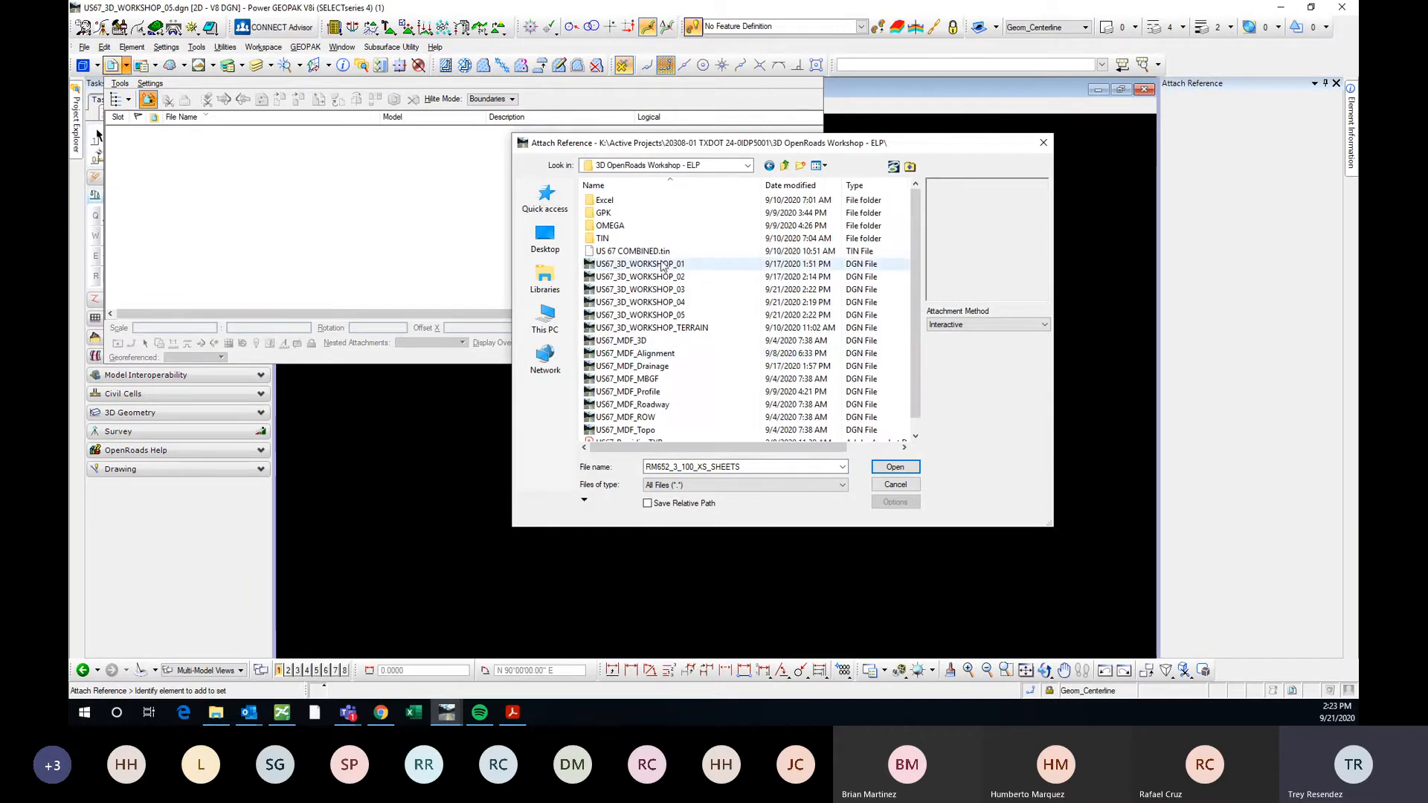
Attach US67_MDF_Alignment.dgn as a reference with the Coincident - World orientation.
scroll(658, 372, down, 1)
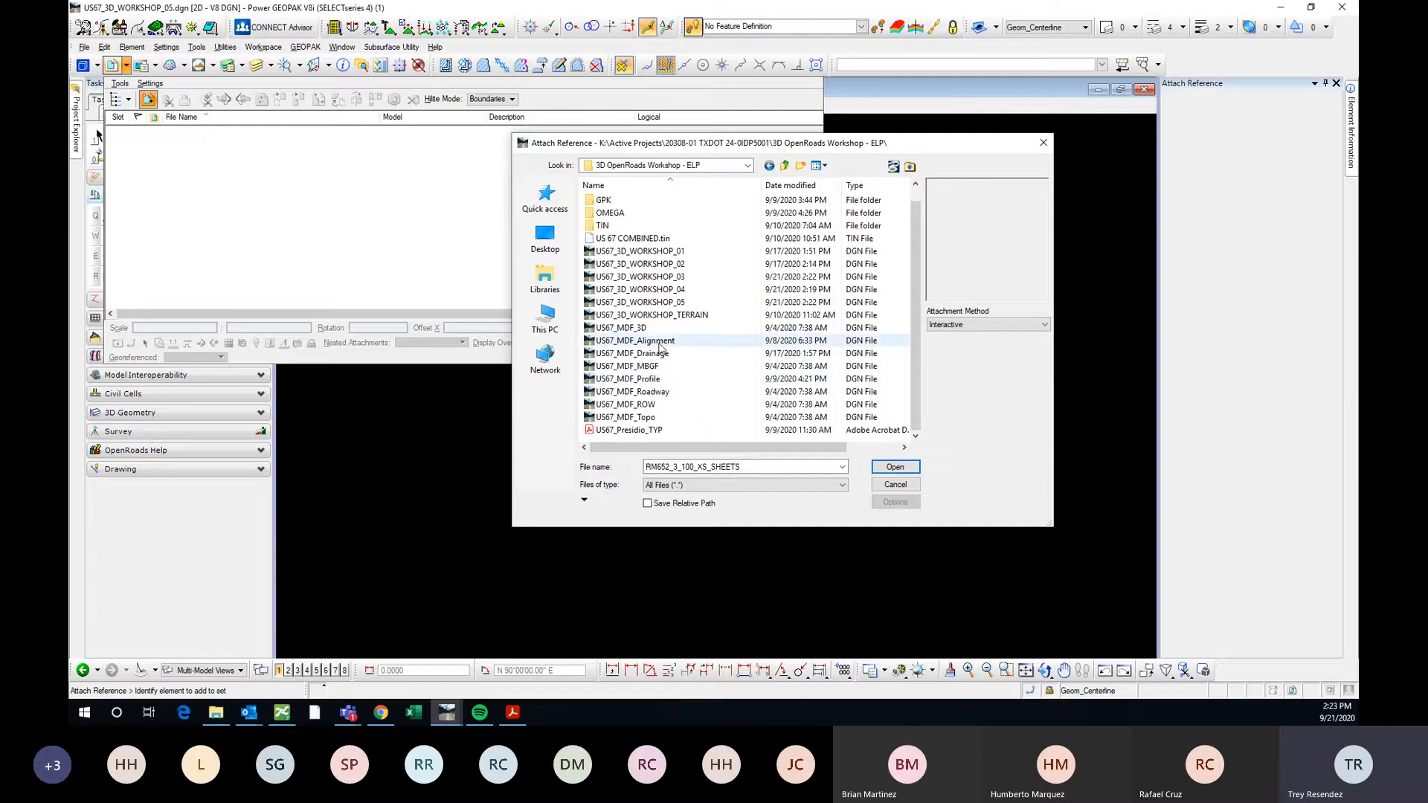
double_click(659, 343)
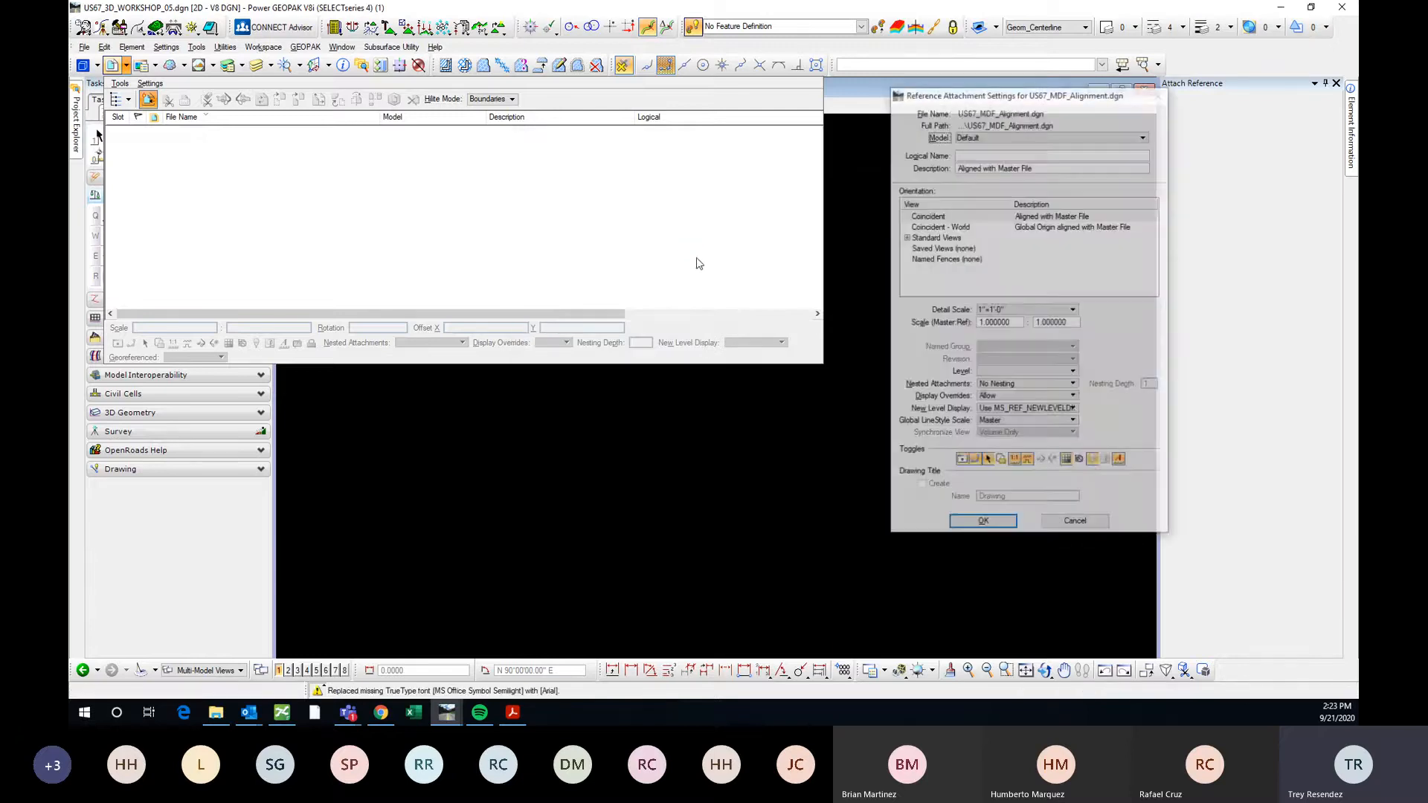
click(991, 227)
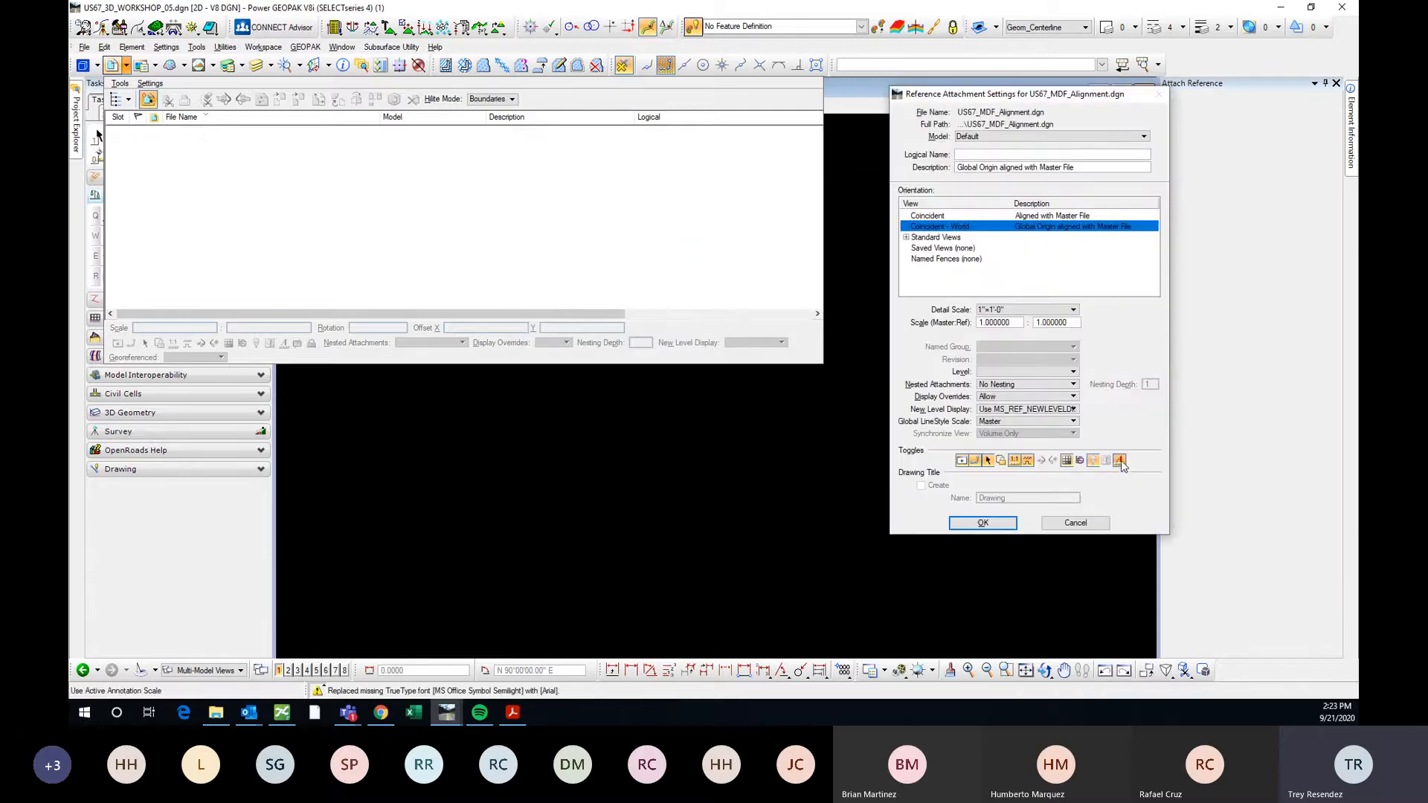
click(1014, 523)
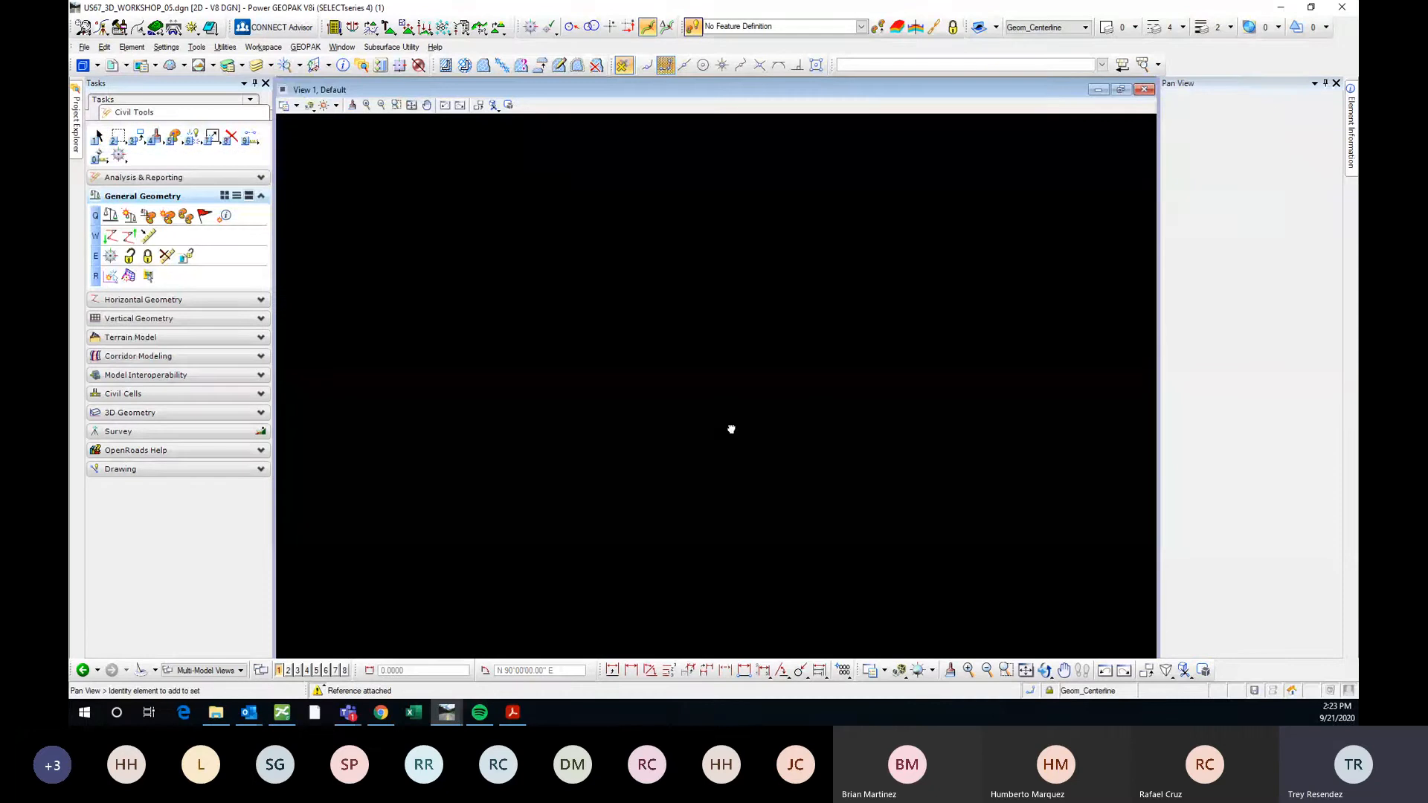
Rotate the view by two points along the alignment's first tangent so it runs horizontally from station 875+00.
scroll(836, 150, up, 6)
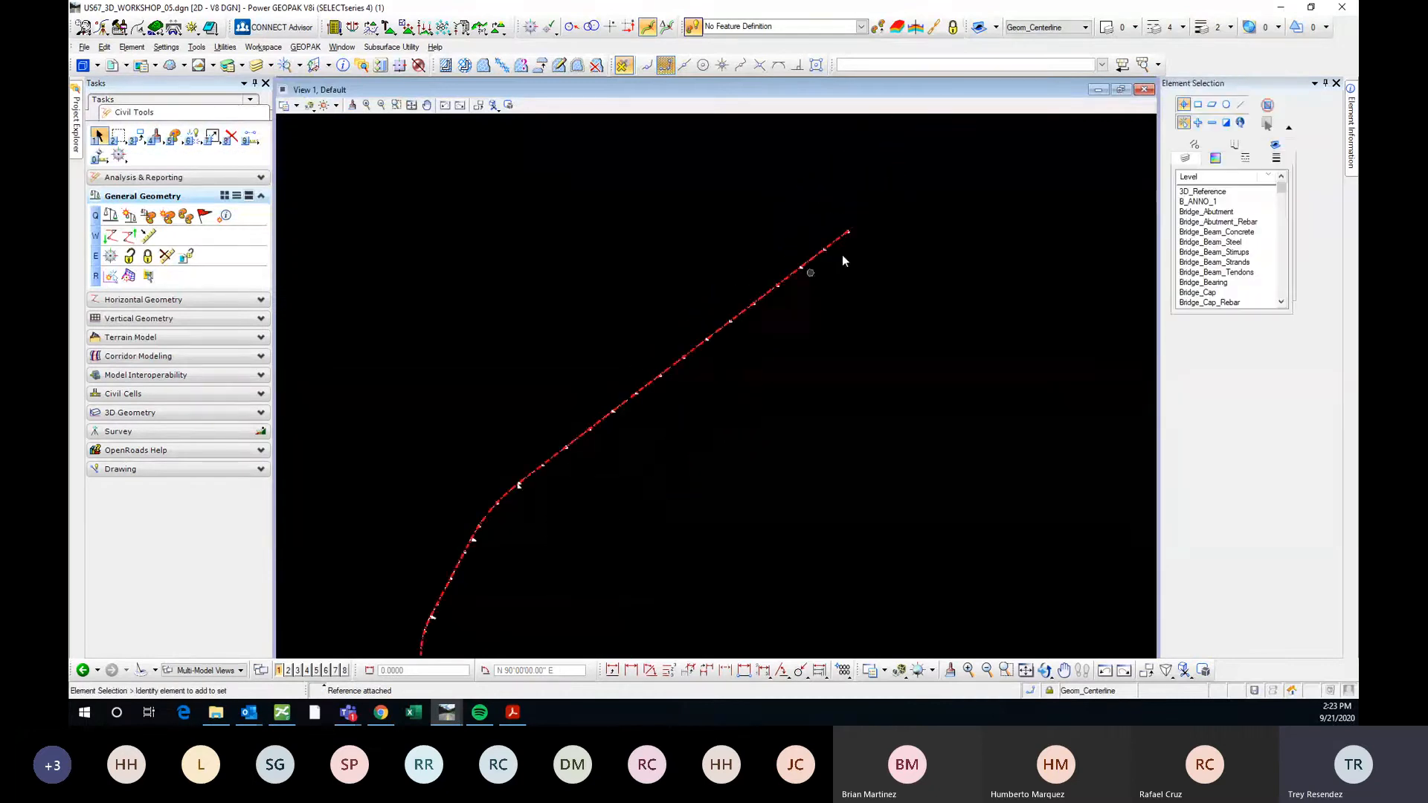
scroll(855, 320, up, 3)
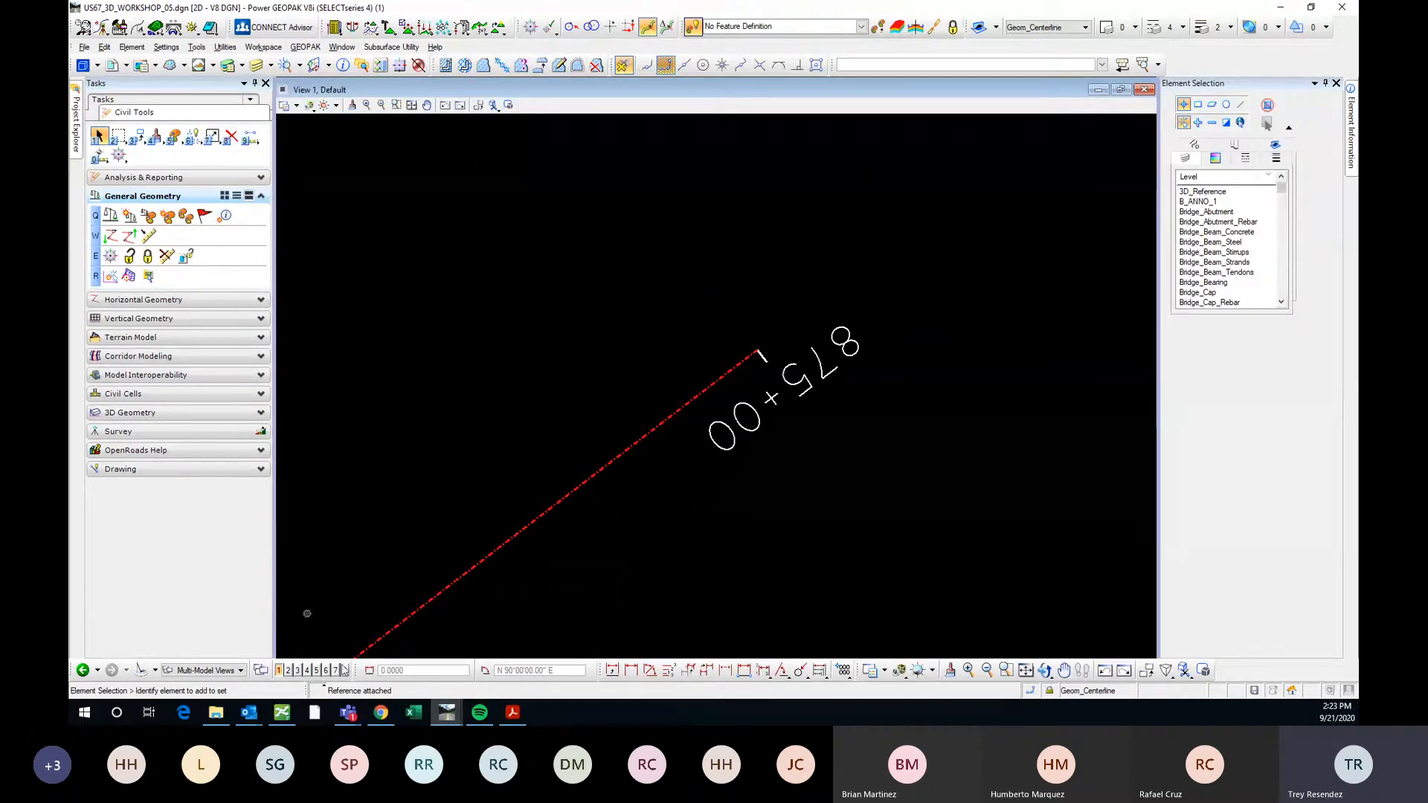
click(1045, 670)
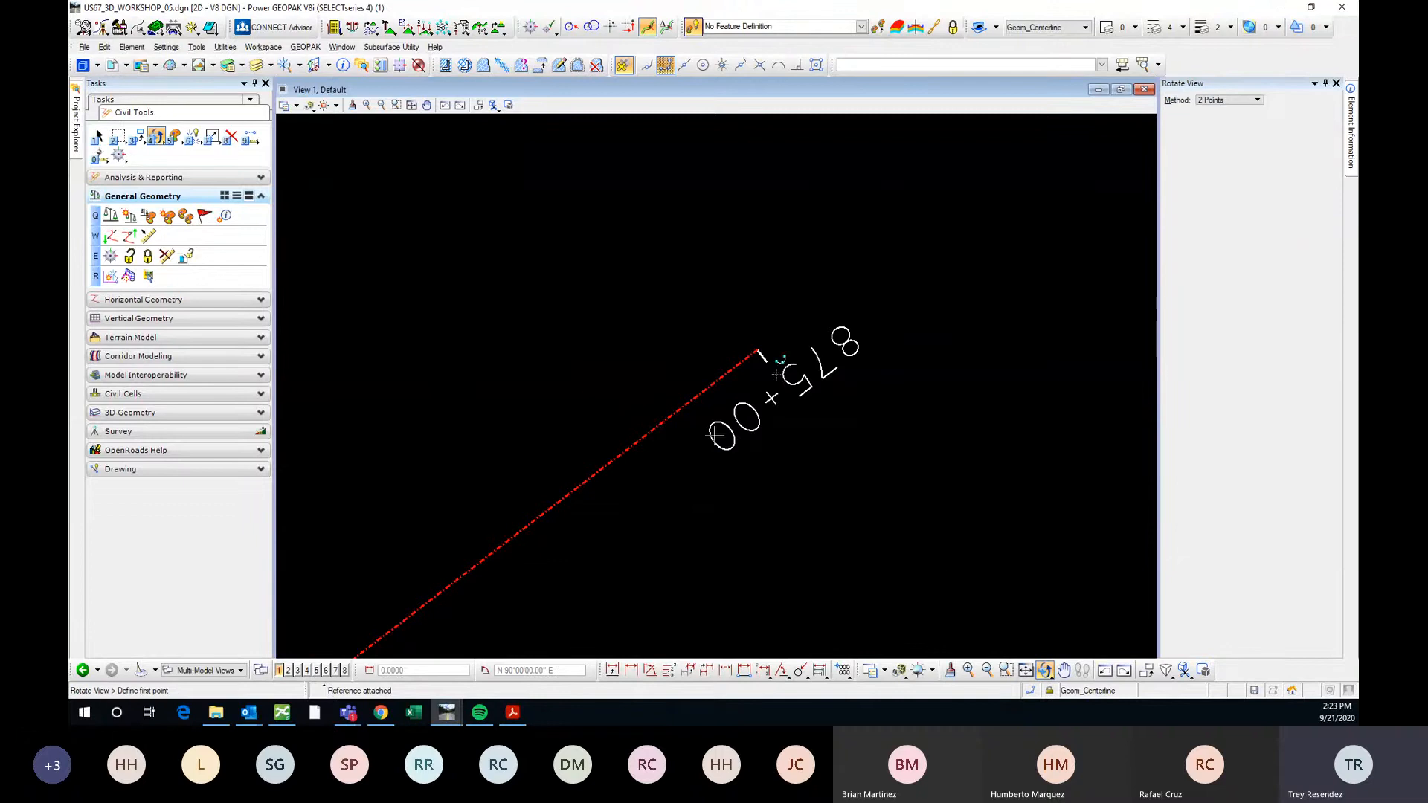
click(756, 350)
scroll(847, 304, down, 3)
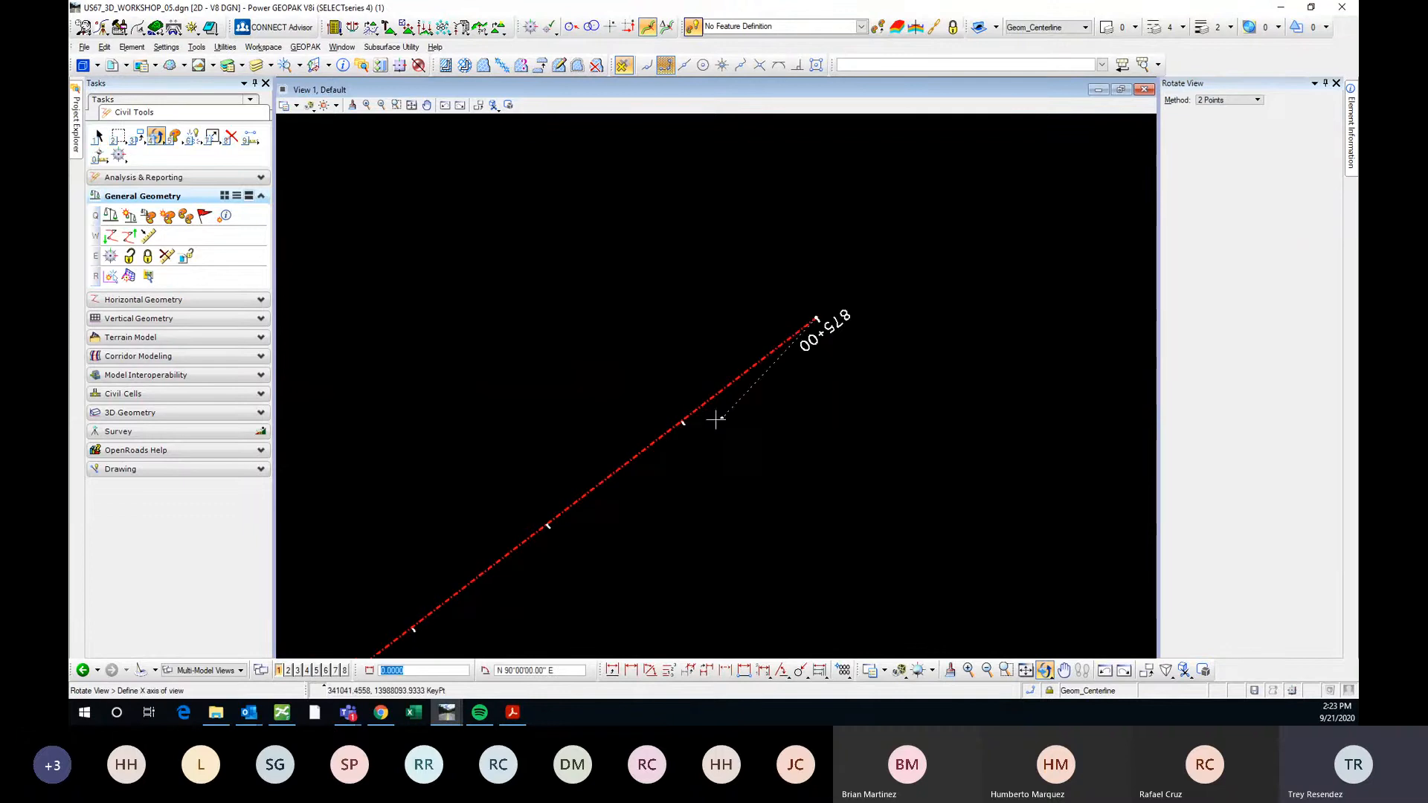
scroll(695, 421, up, 6)
click(598, 454)
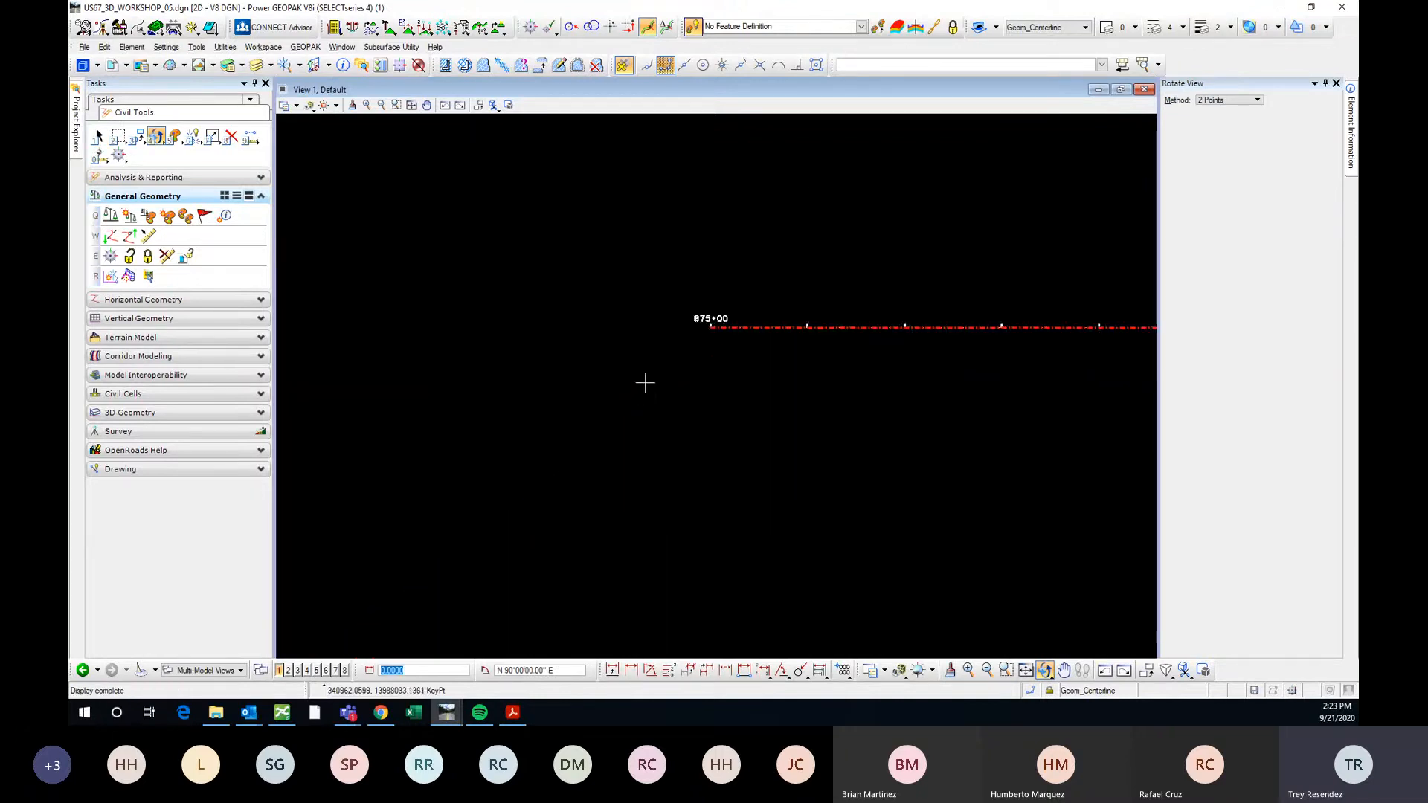
scroll(485, 333, down, 5)
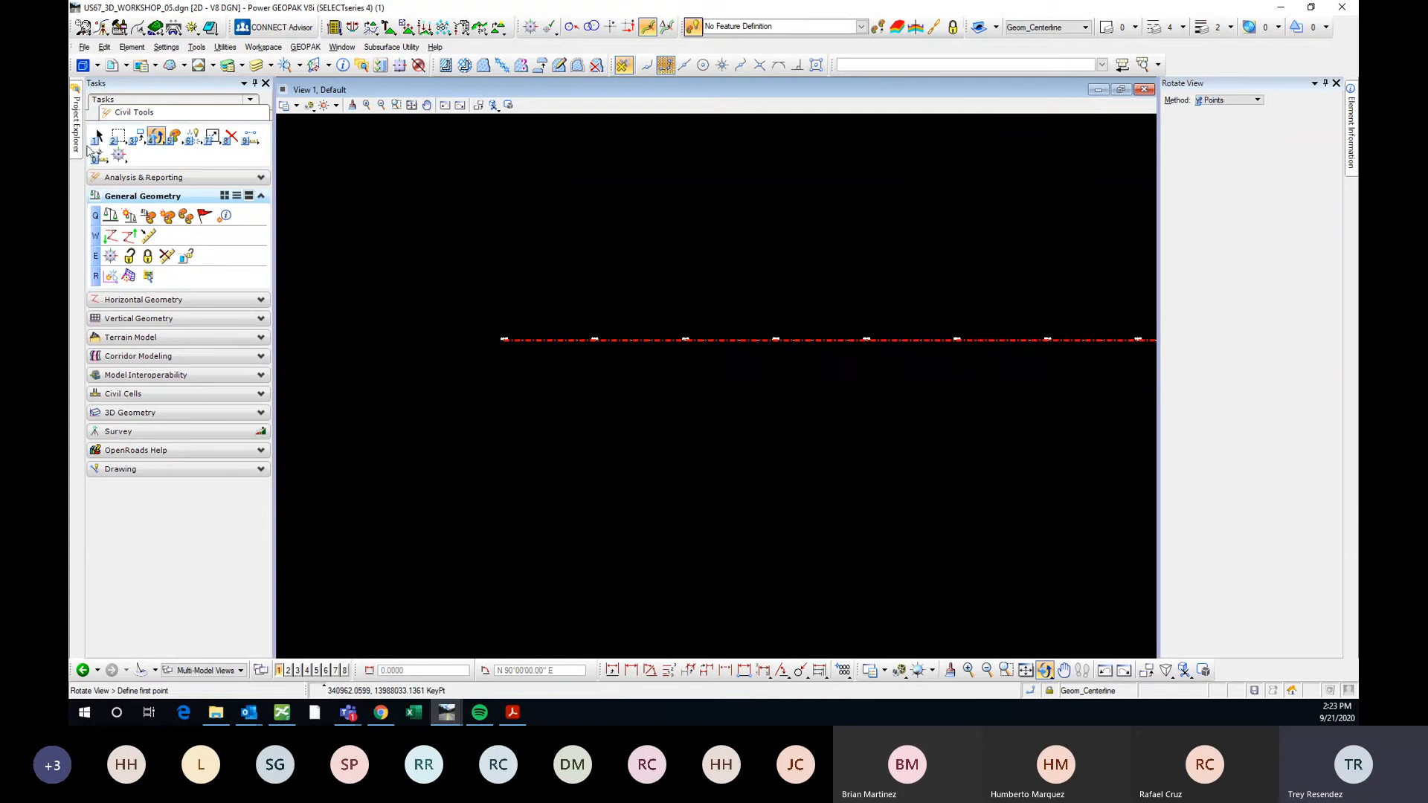
click(98, 138)
Examine the referenced alignment chain and its stationing near the 875+00 start.
scroll(525, 387, down, 3)
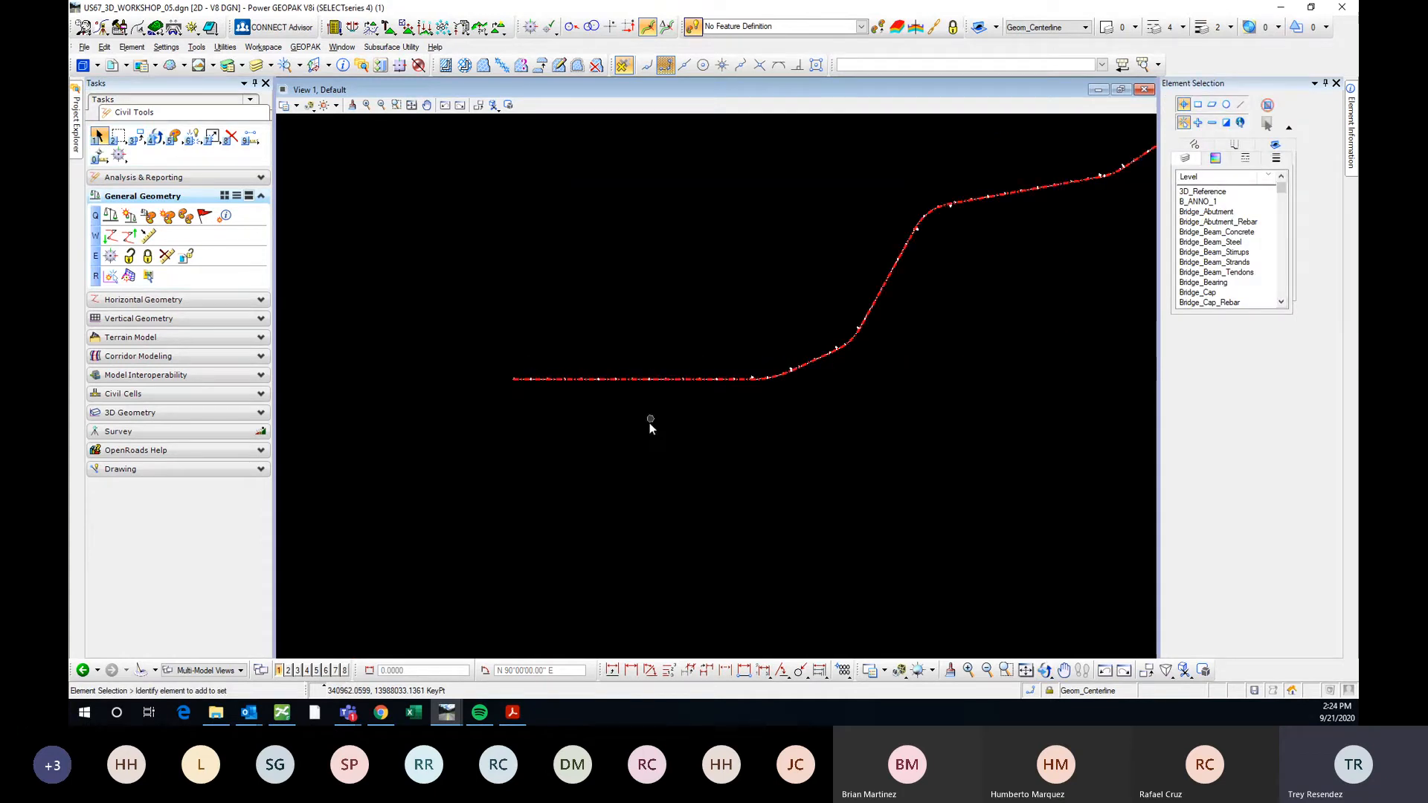
mouse_move(1060, 320)
middle_down()
mouse_move(877, 381)
mouse_move(1047, 335)
middle_up()
scroll(511, 397, up, 6)
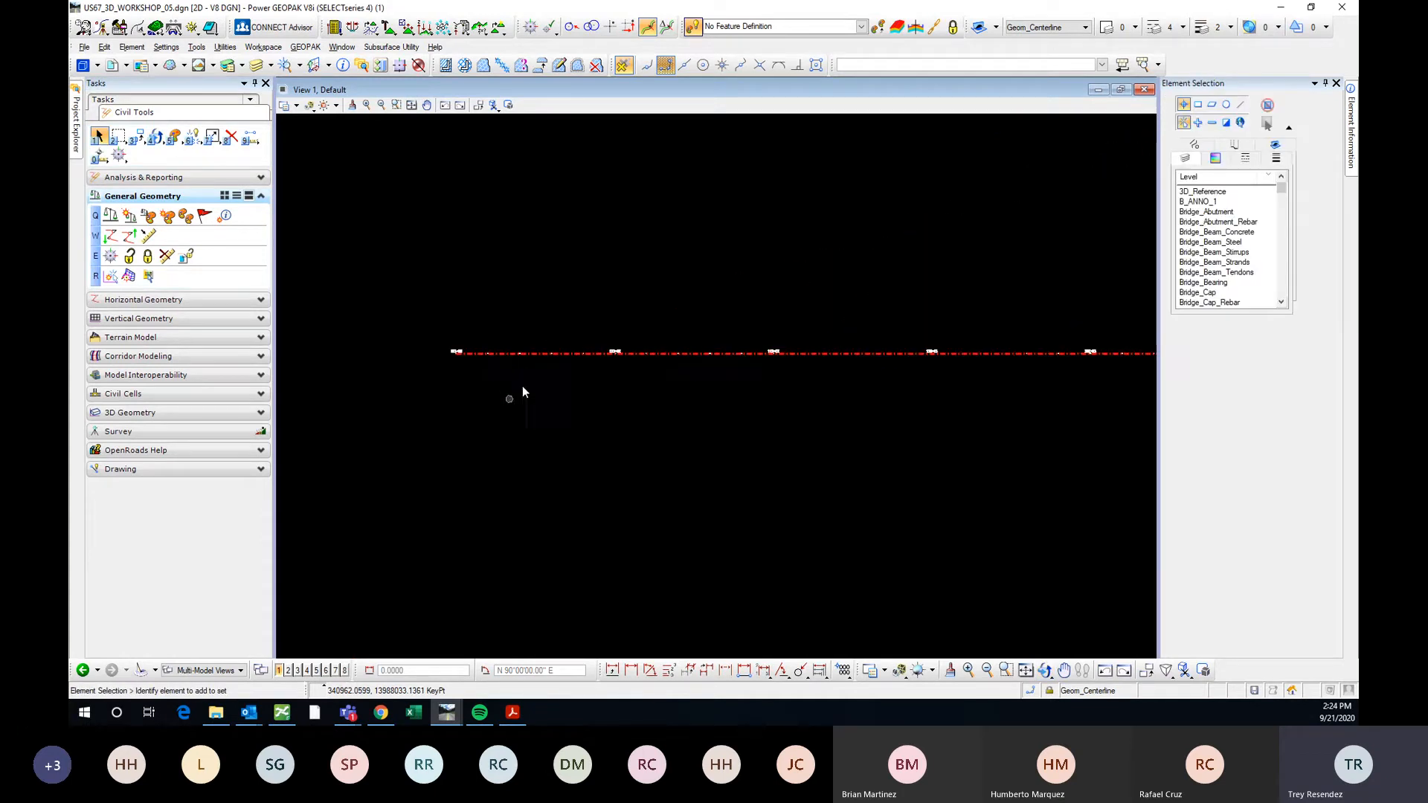
scroll(461, 361, down, 2)
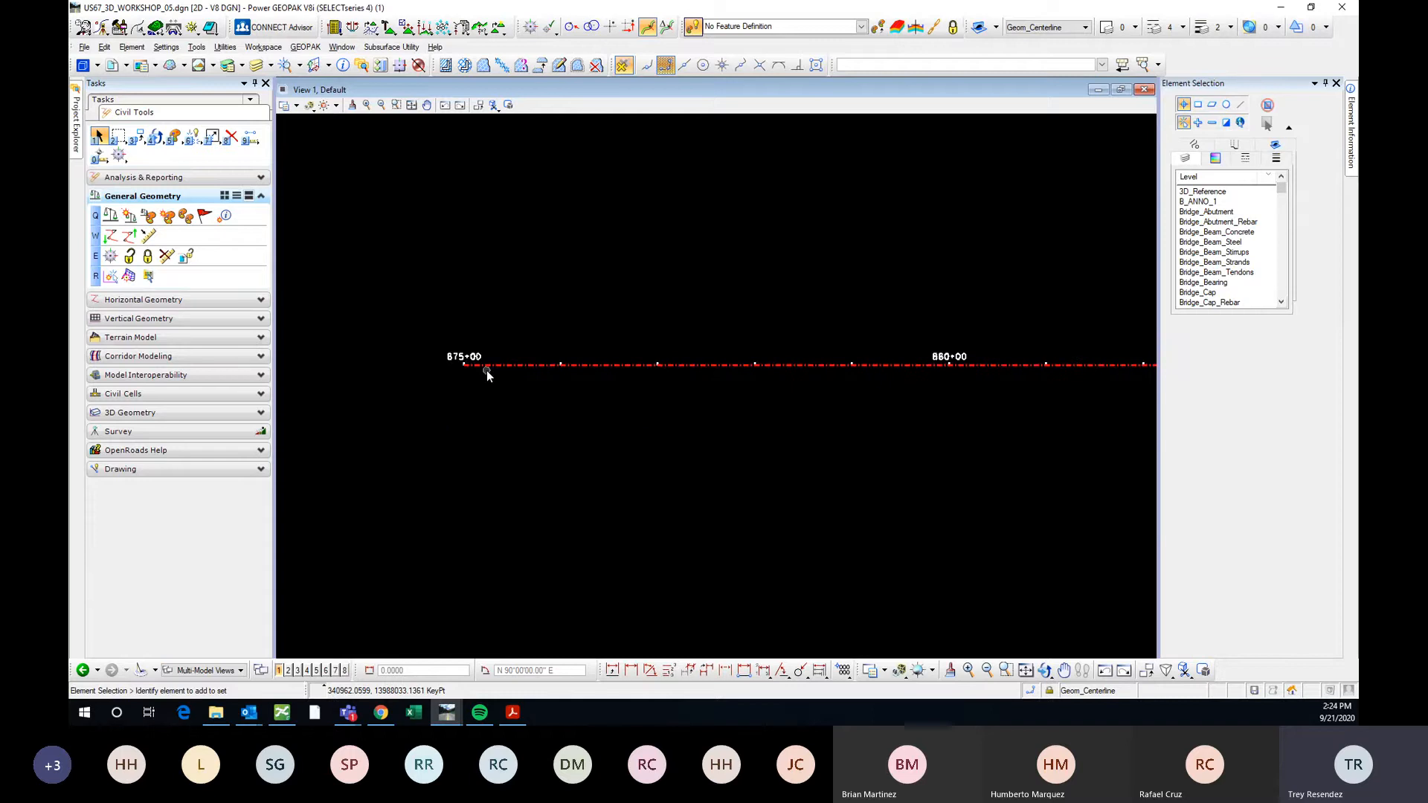
click(681, 374)
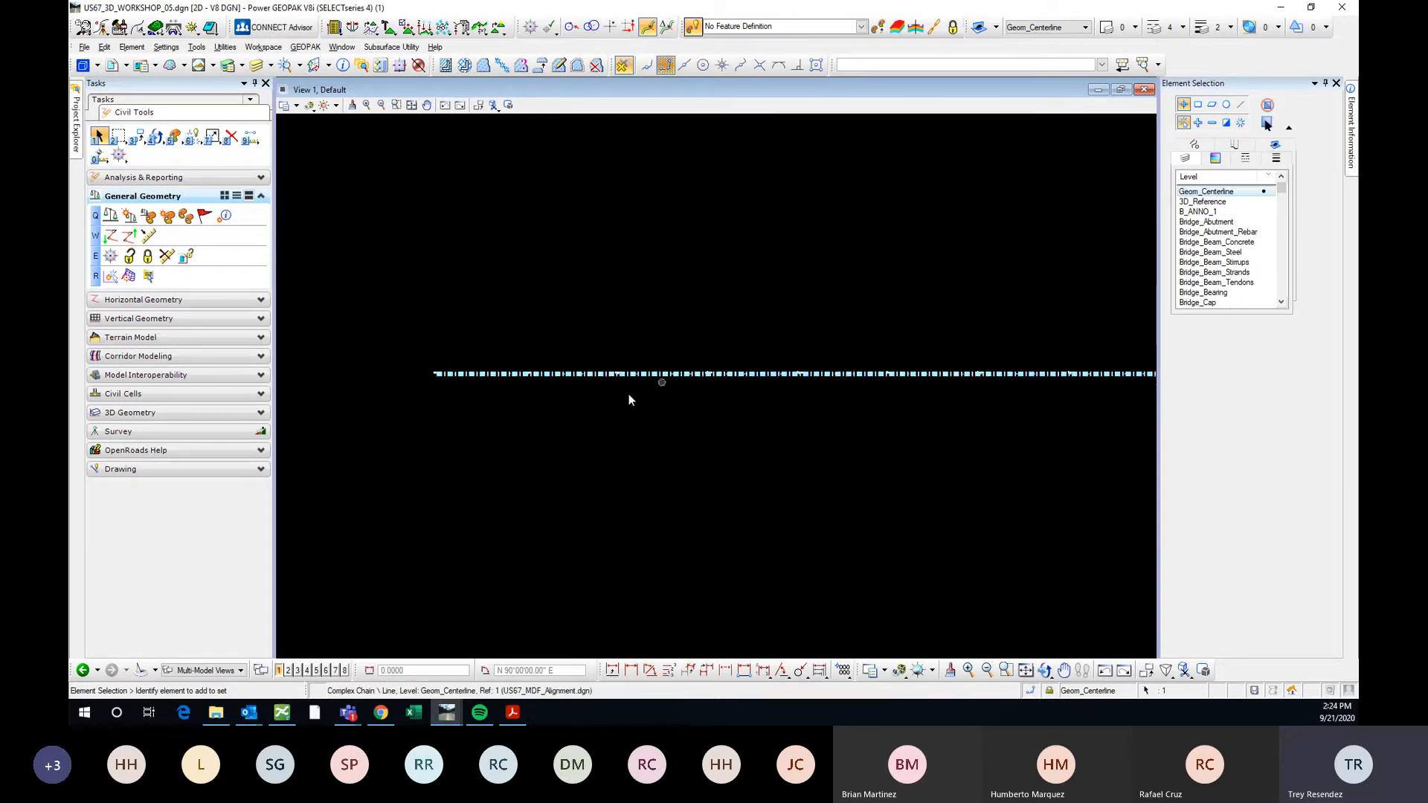
scroll(471, 425, down, 3)
scroll(471, 422, up, 3)
click(522, 327)
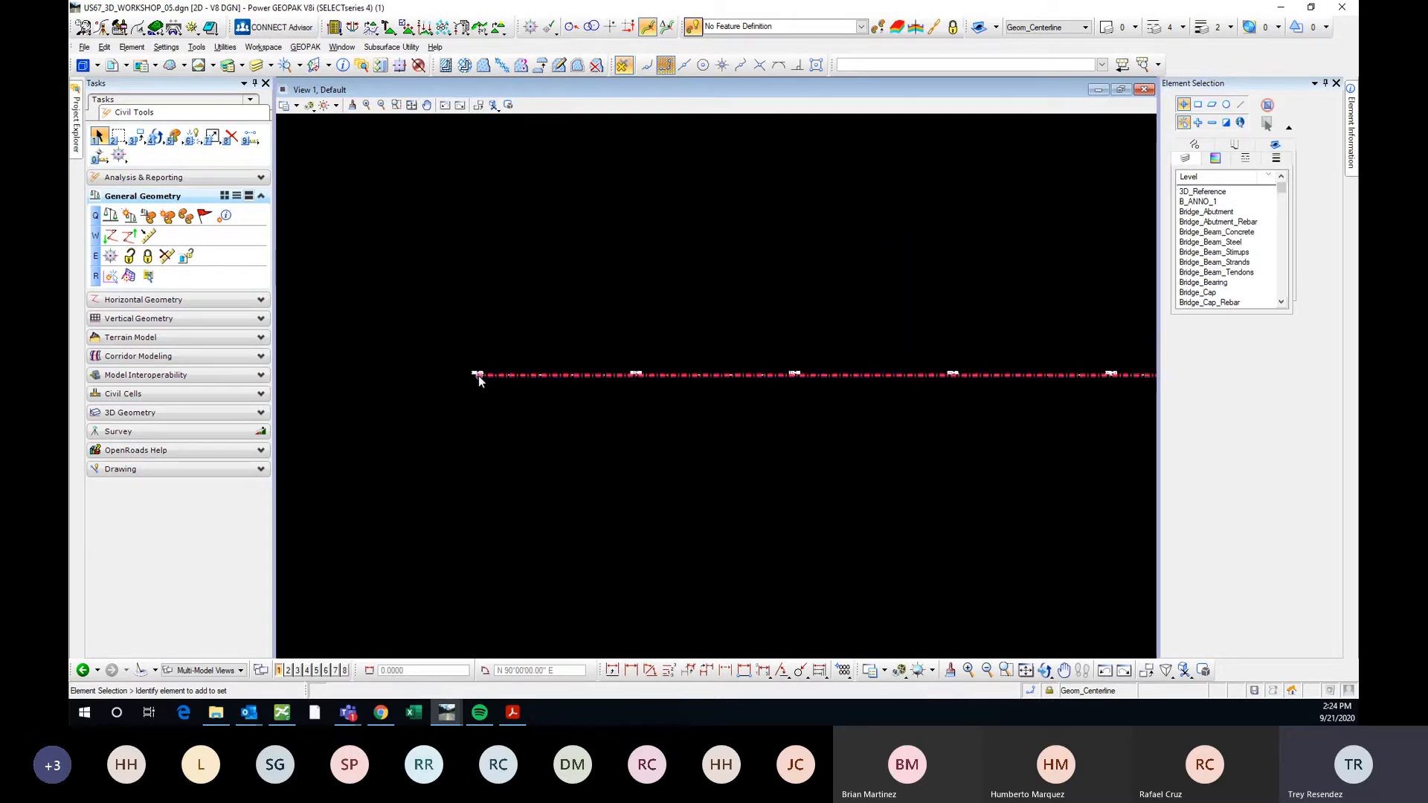
scroll(521, 413, up, 2)
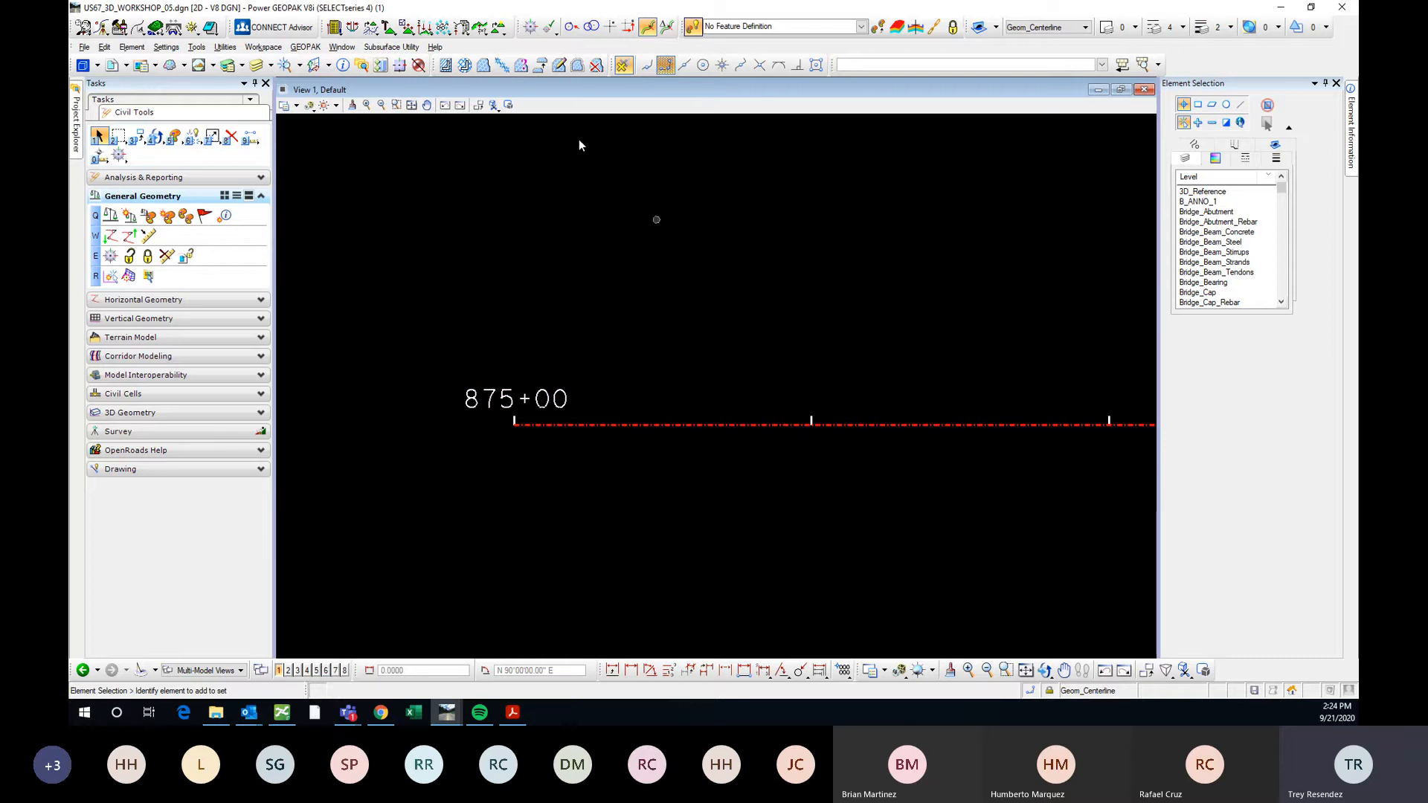
Turn off the Geom_Text level of the referenced alignment by picking the 875+00 station label.
click(112, 66)
right_click(522, 298)
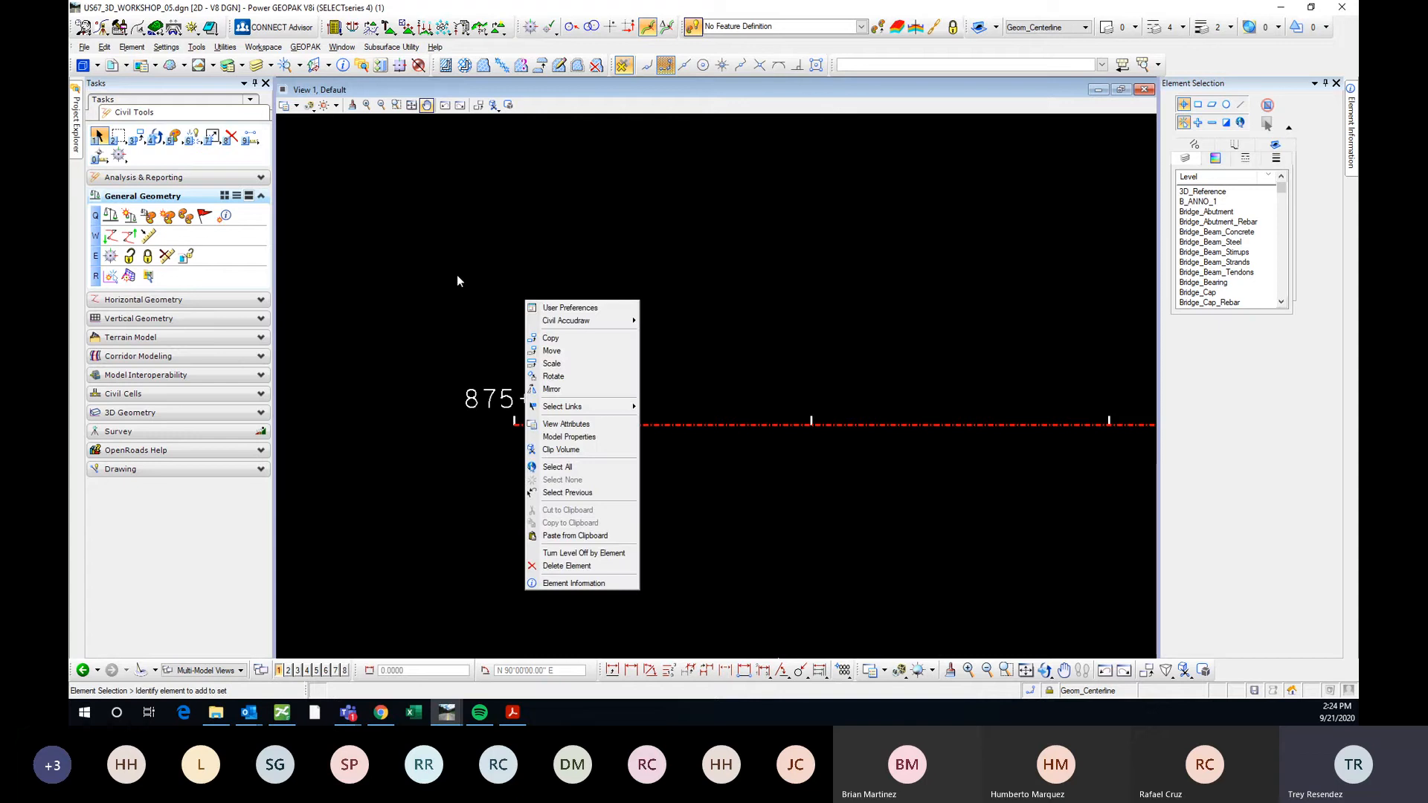
click(584, 553)
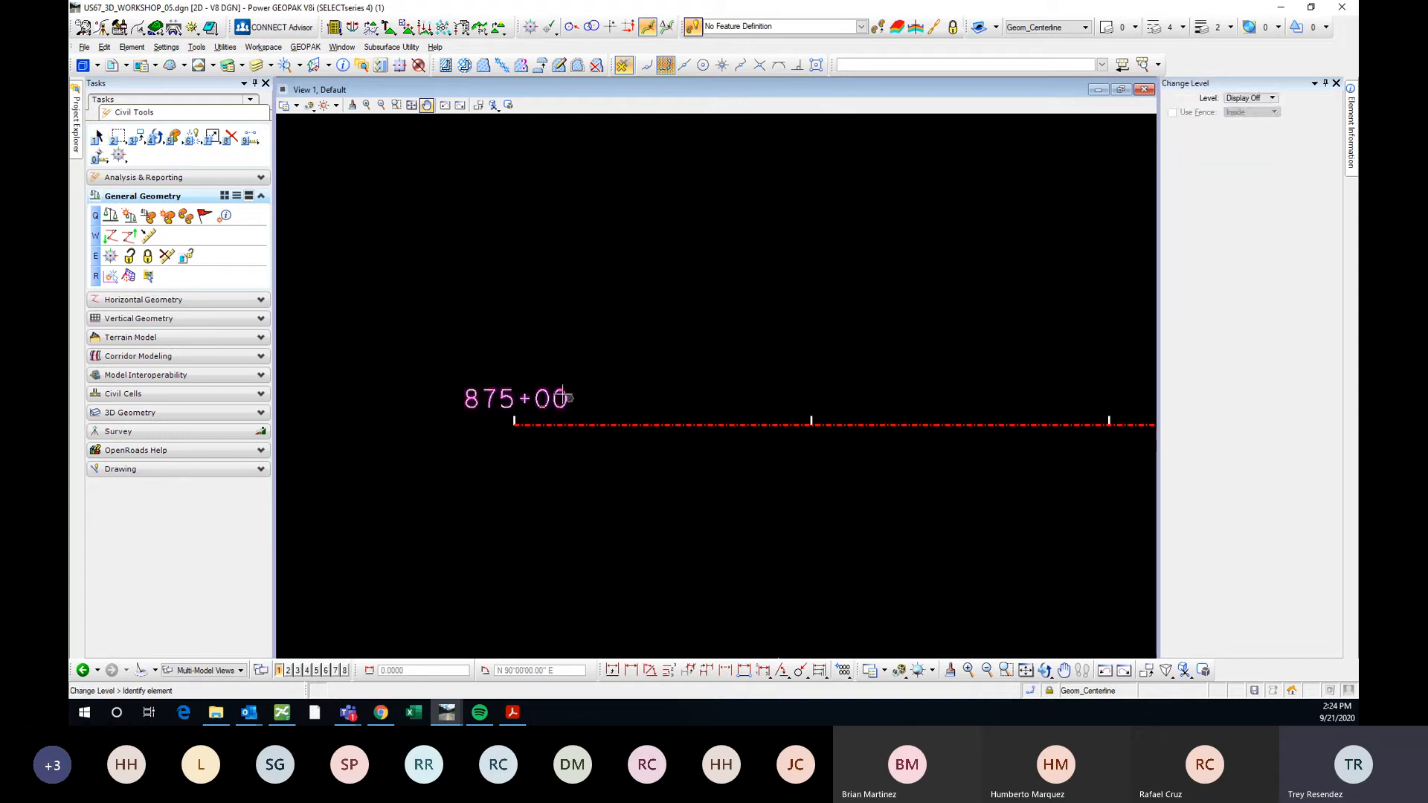
click(566, 398)
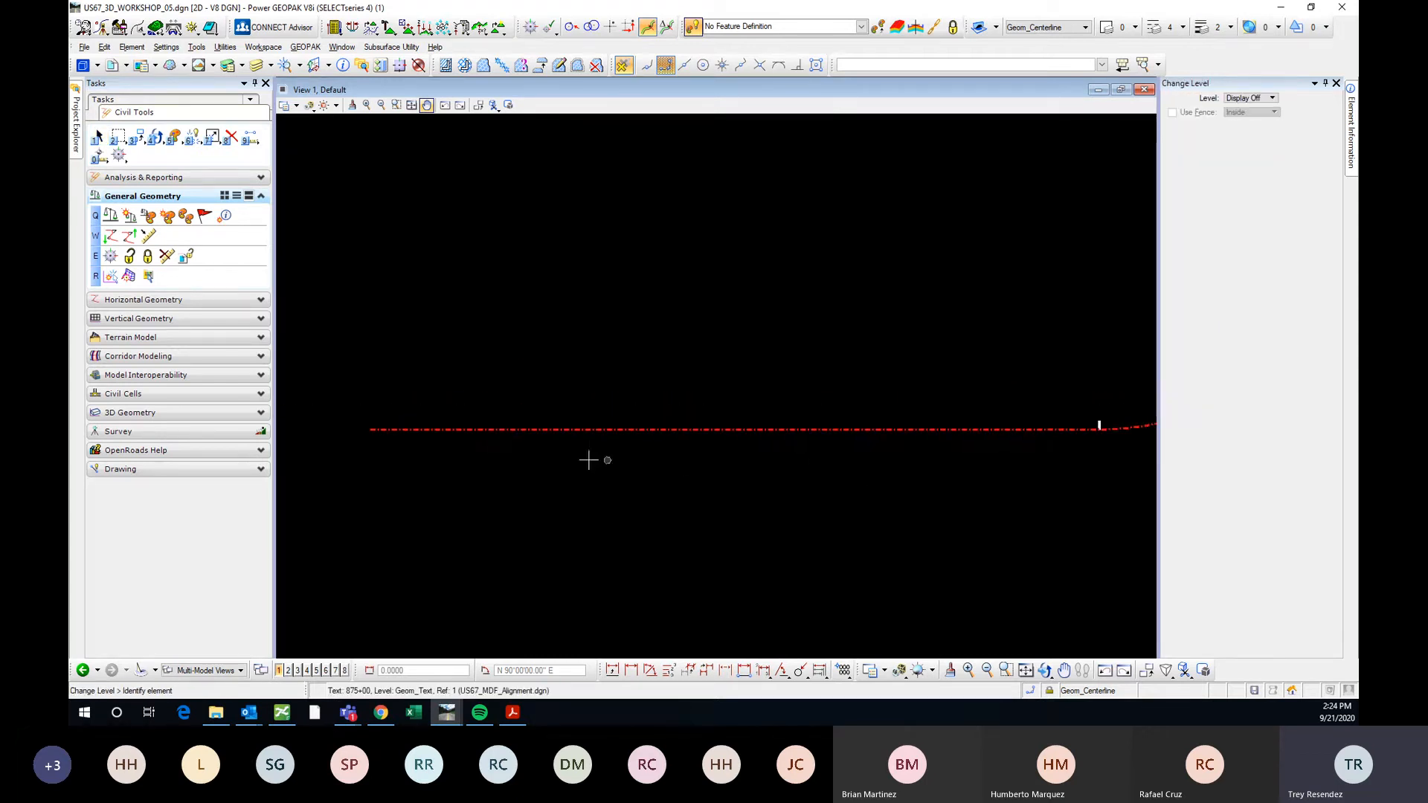
Turn off the Geom_Control level by picking the PT 957+54.08 label on the referenced alignment.
scroll(588, 460, down, 7)
scroll(694, 451, up, 12)
scroll(718, 416, up, 3)
click(719, 416)
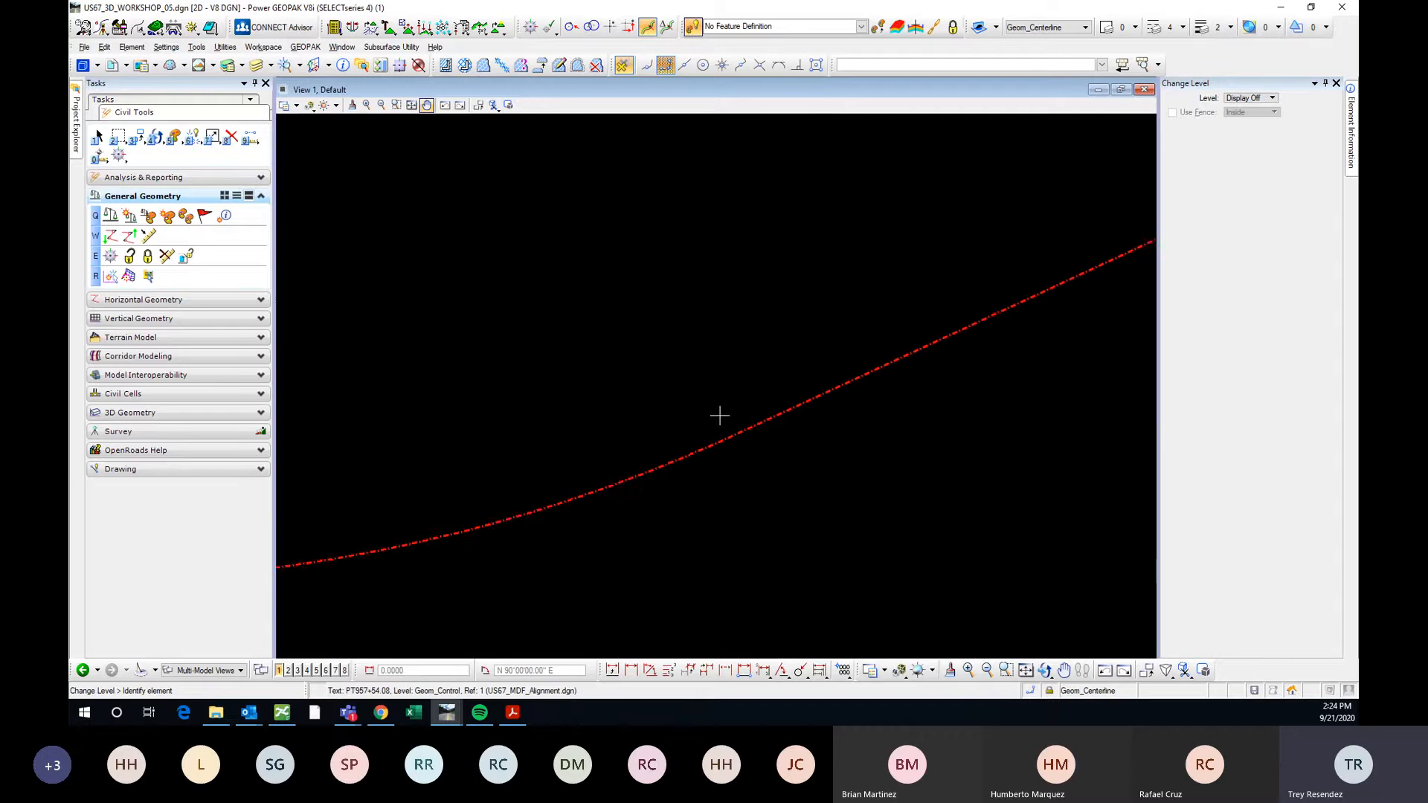
scroll(707, 417, down, 5)
scroll(755, 424, down, 3)
middle_drag(1004, 370, 649, 427)
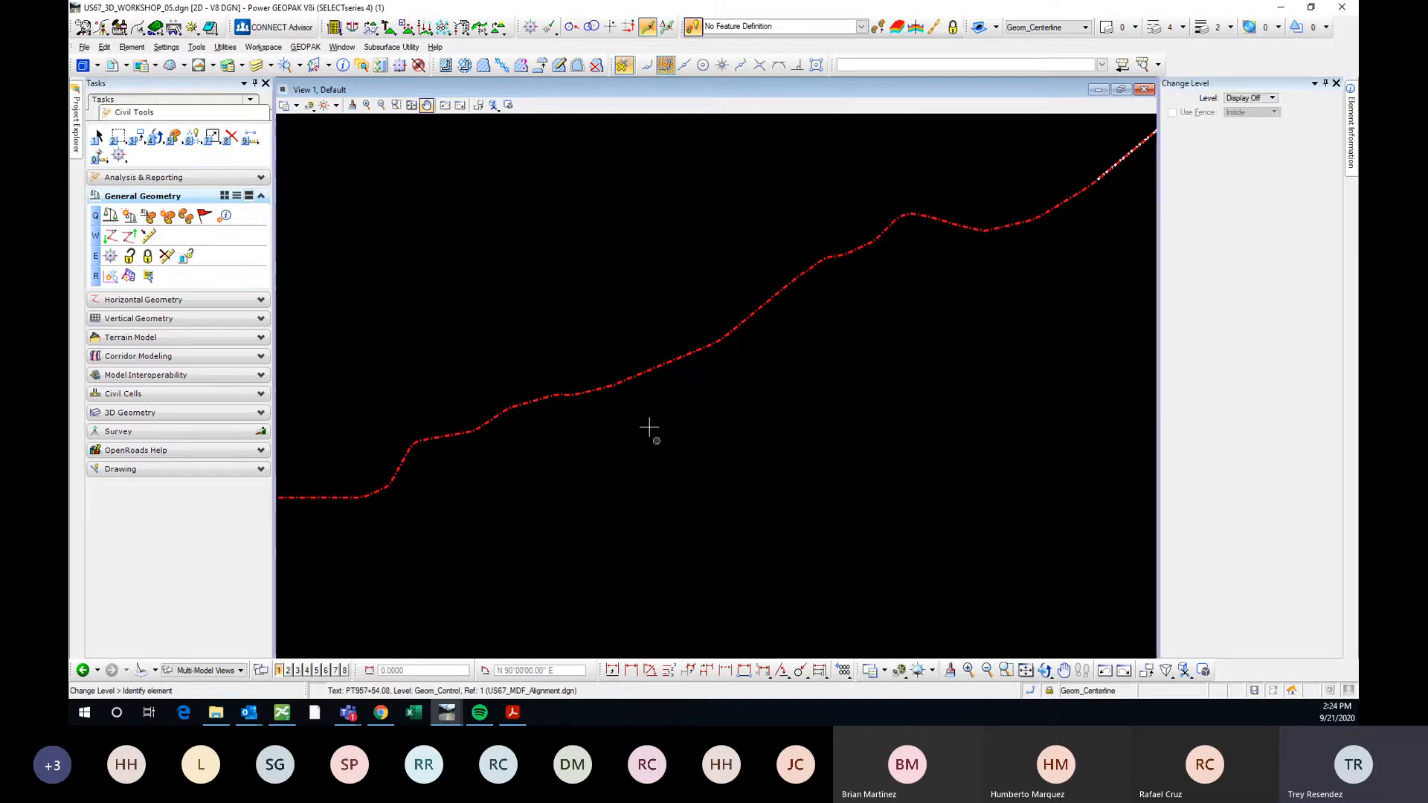
Turn off the Geom_Text_Offset level of the referenced alignment by picking the POT 1711+00.00 label at its far end.
scroll(649, 428, down, 3)
scroll(856, 294, up, 10)
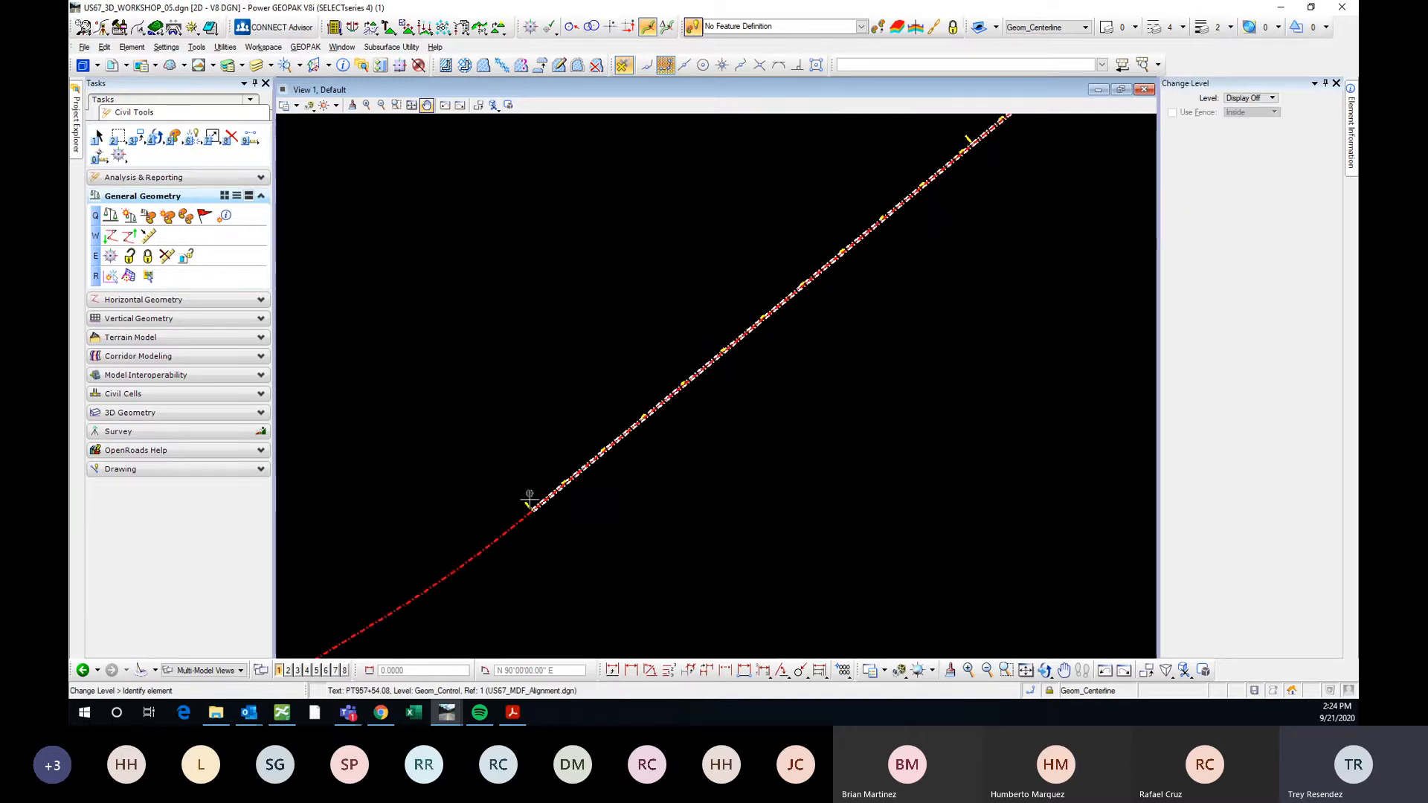
scroll(530, 496, up, 4)
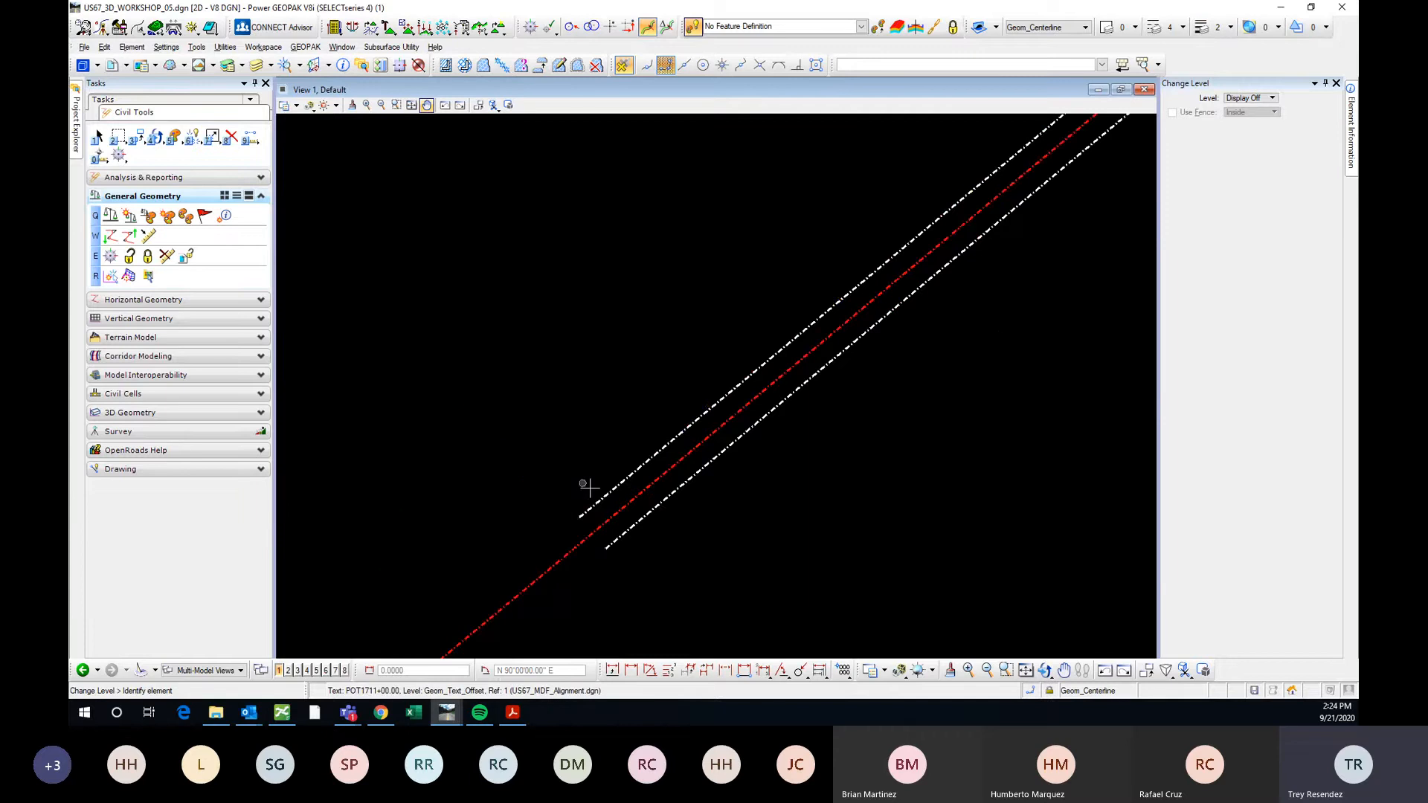
scroll(549, 502, down, 8)
middle_drag(878, 279, 642, 465)
scroll(691, 362, up, 4)
scroll(1030, 333, down, 10)
key(Escape)
Merge the US67_MDF_Alignment.dgn reference into the master design through View 1.
click(119, 66)
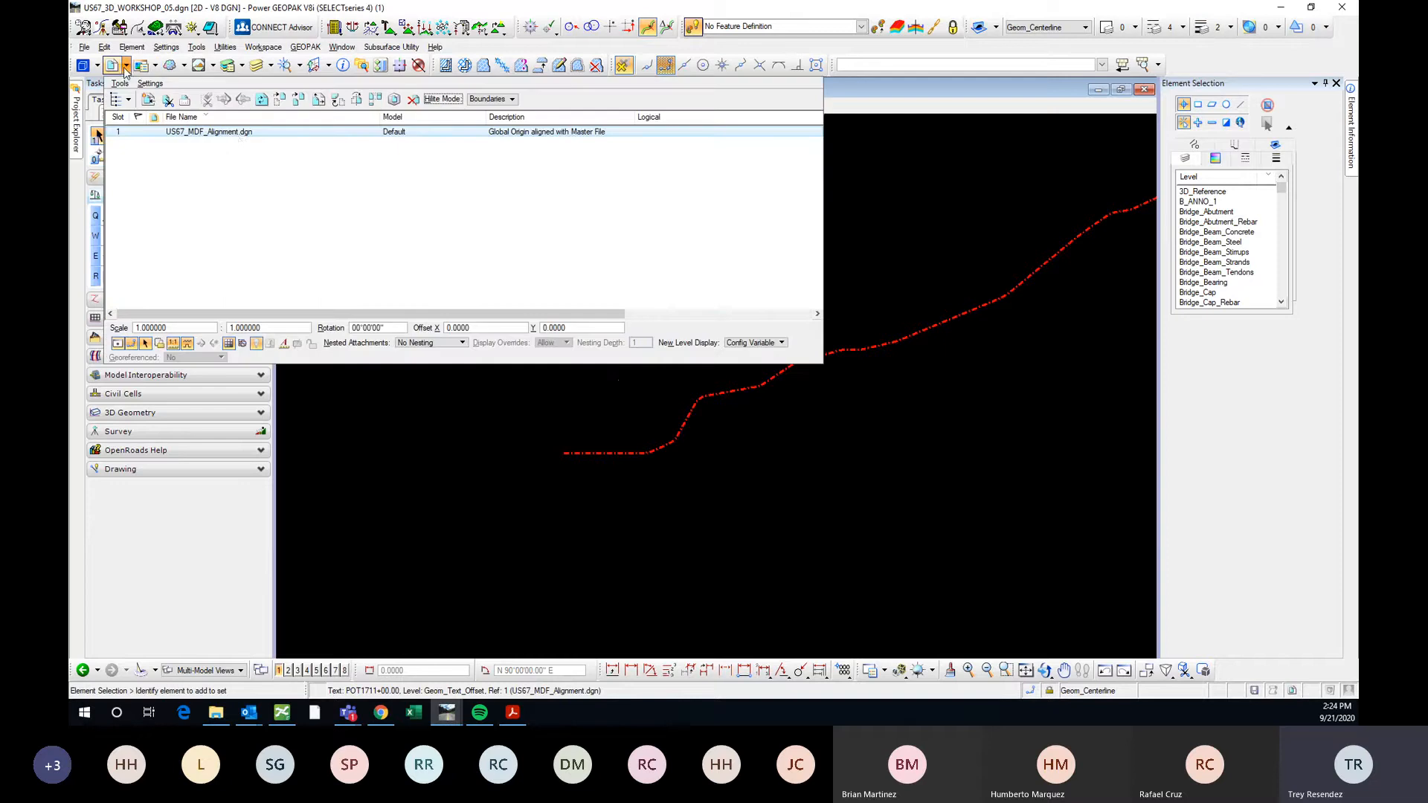
right_click(239, 127)
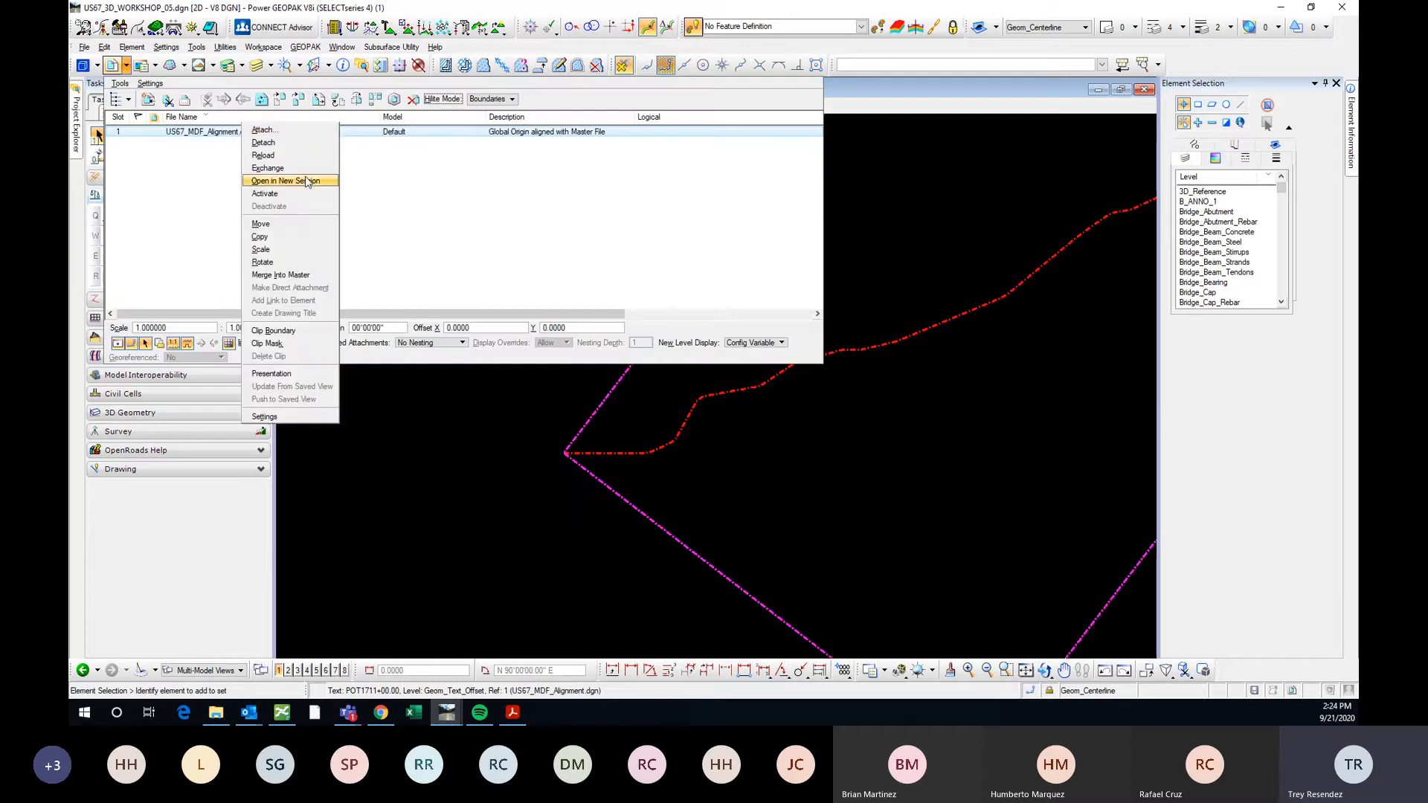
click(293, 280)
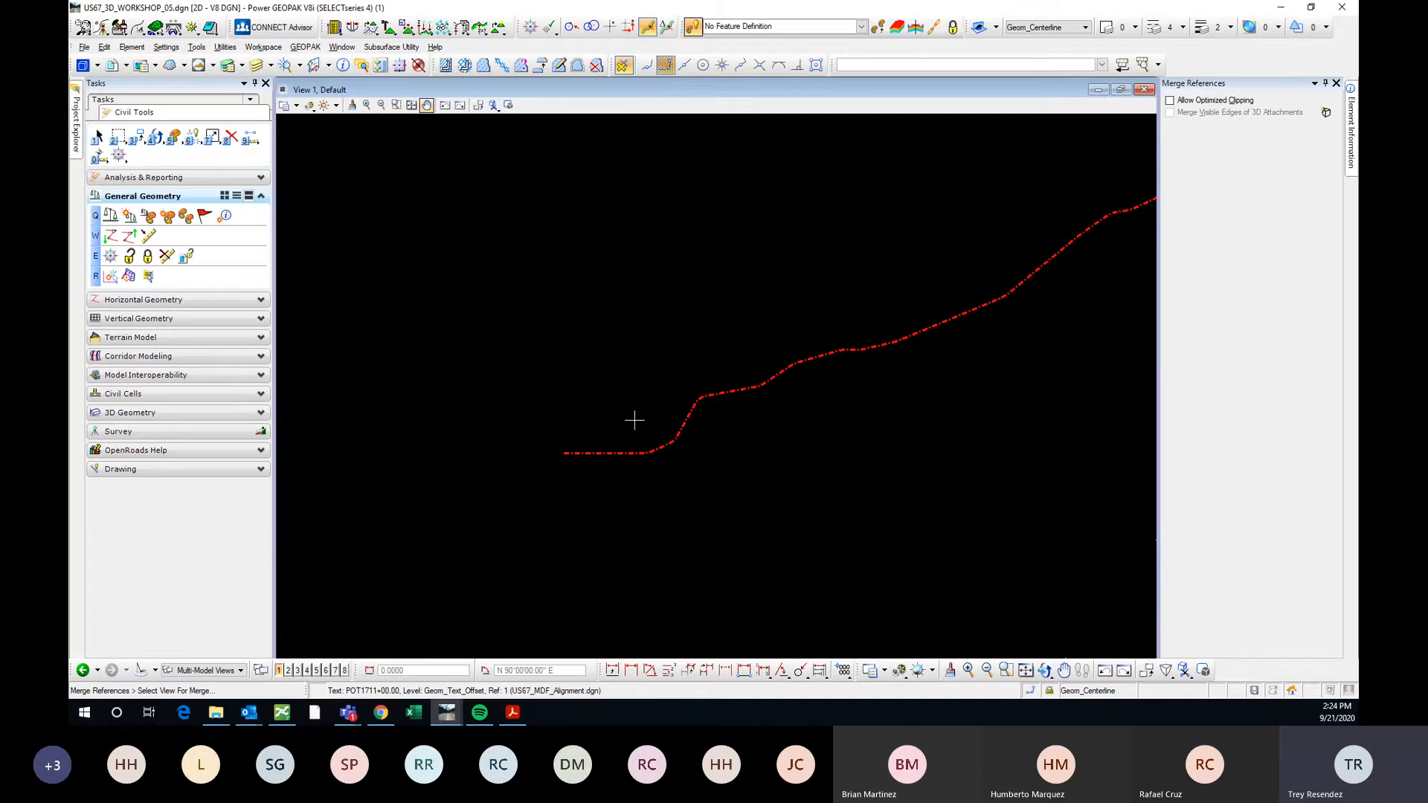
click(632, 439)
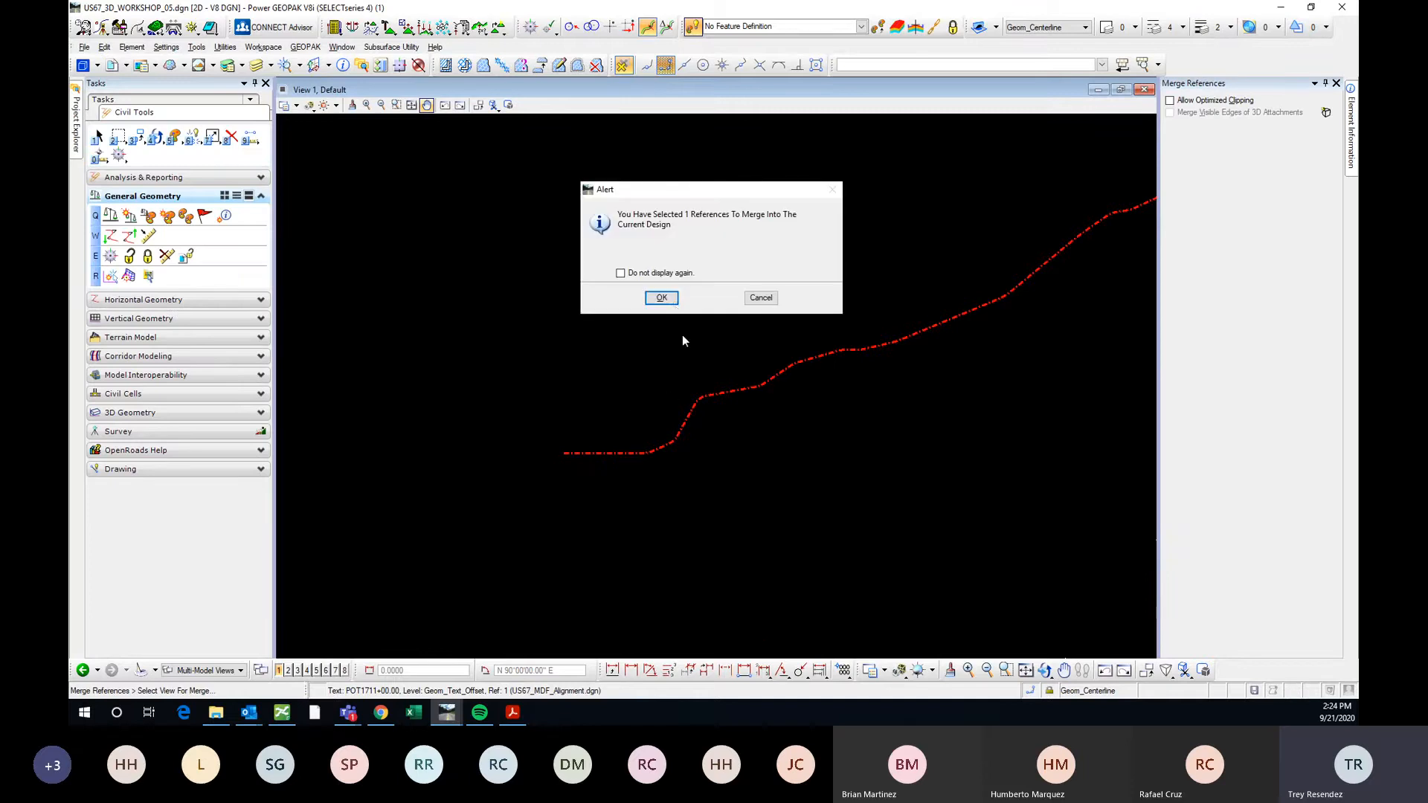
click(661, 298)
Select the merged alignment chain and check the References list for any remaining attachments.
click(677, 430)
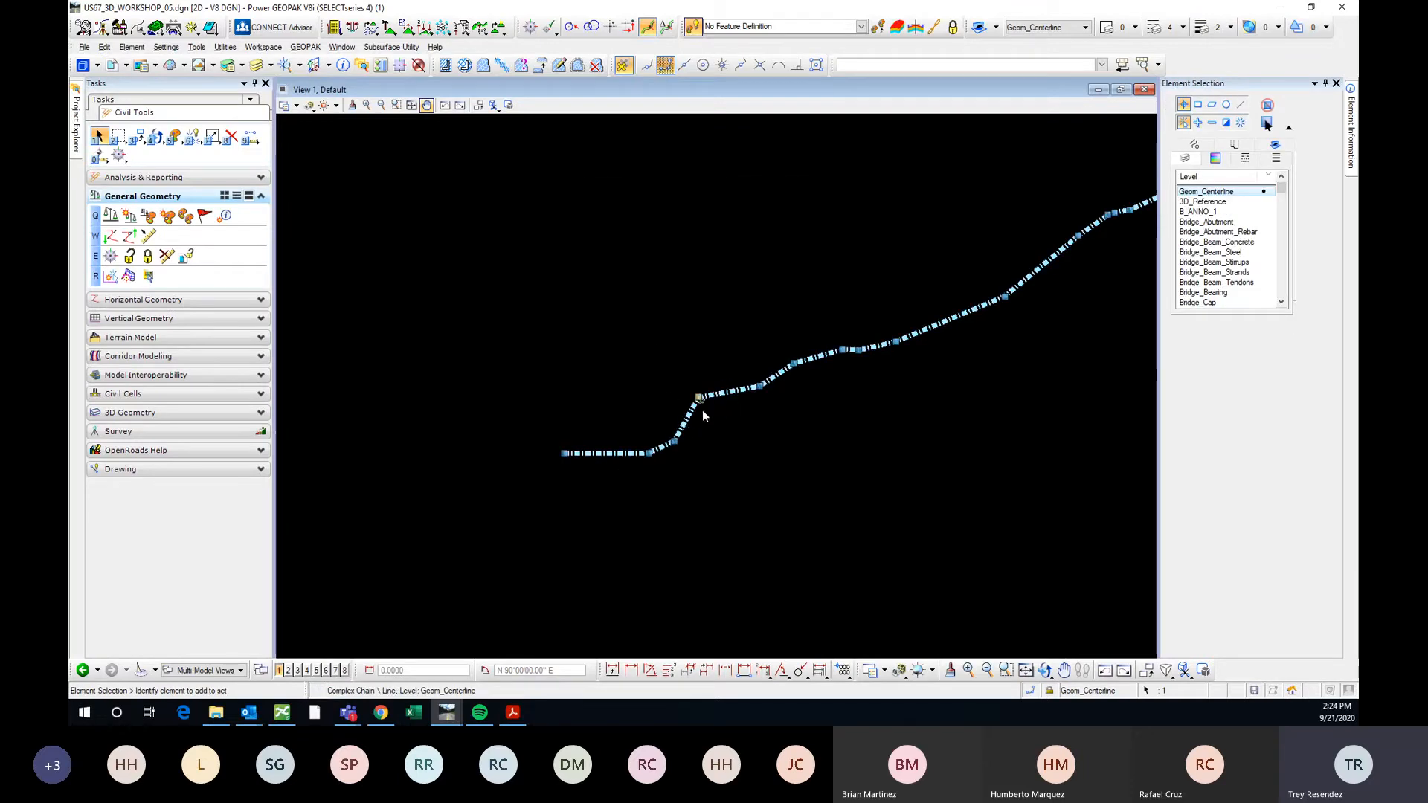
scroll(805, 418, down, 2)
middle_drag(806, 417, 573, 475)
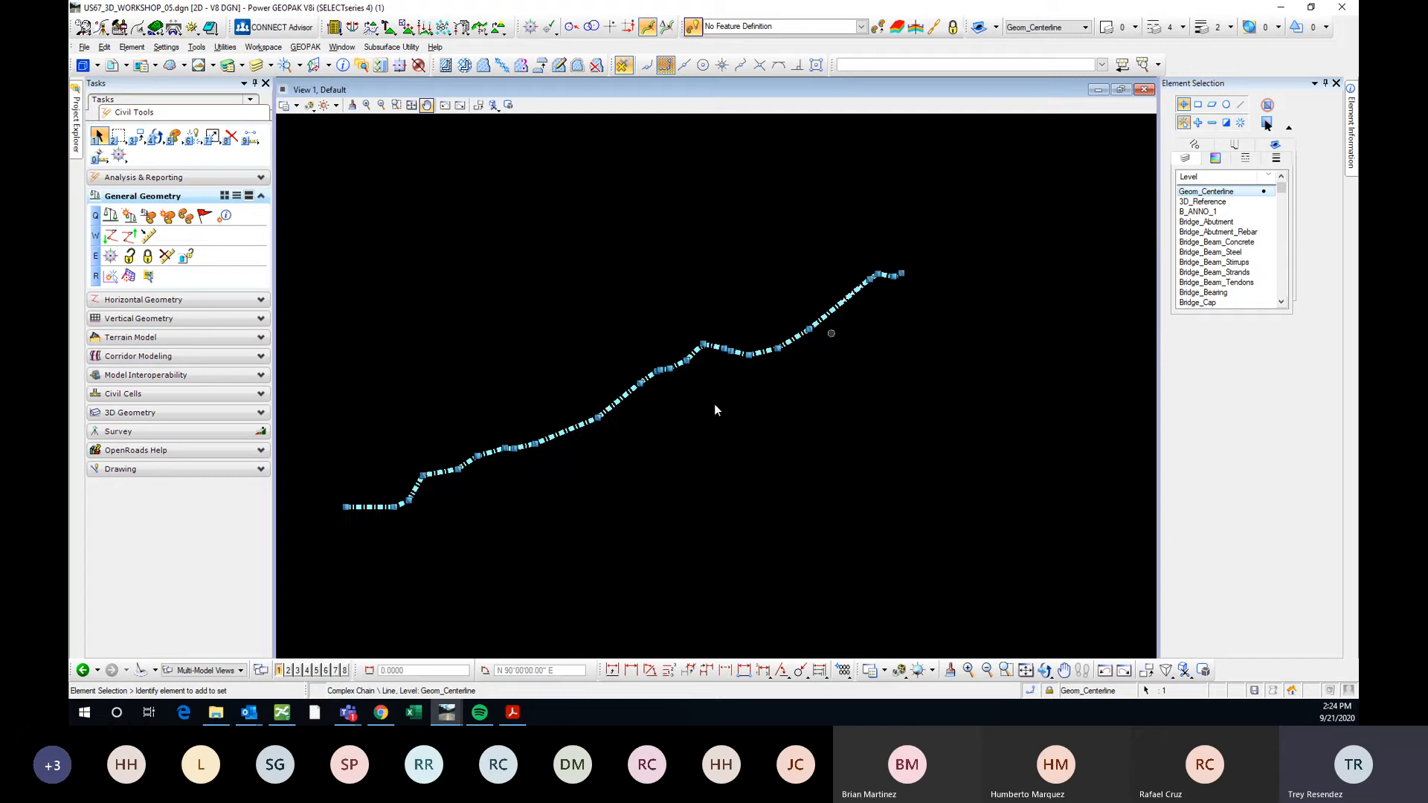
middle_drag(467, 530, 680, 492)
scroll(599, 470, up, 4)
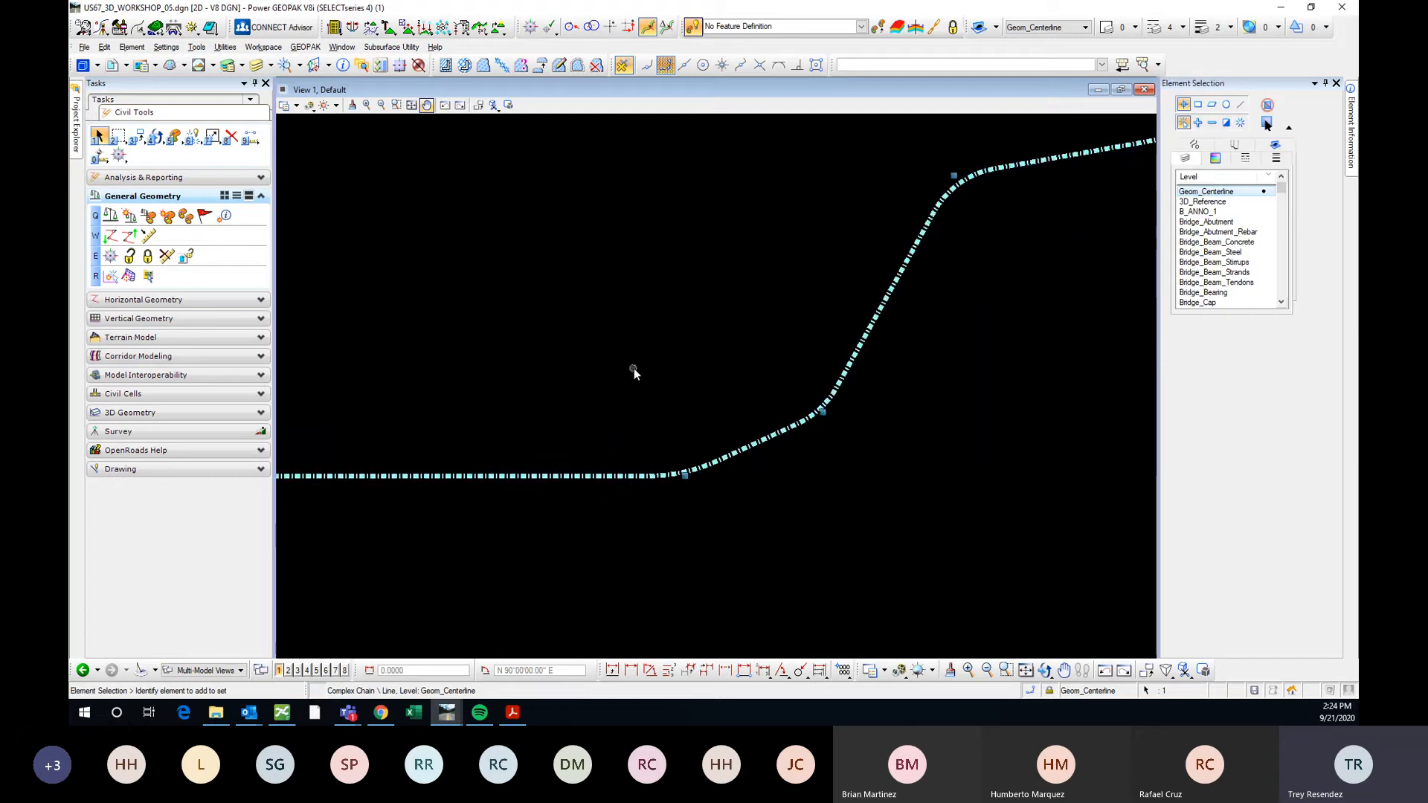
scroll(634, 368, down, 2)
click(112, 65)
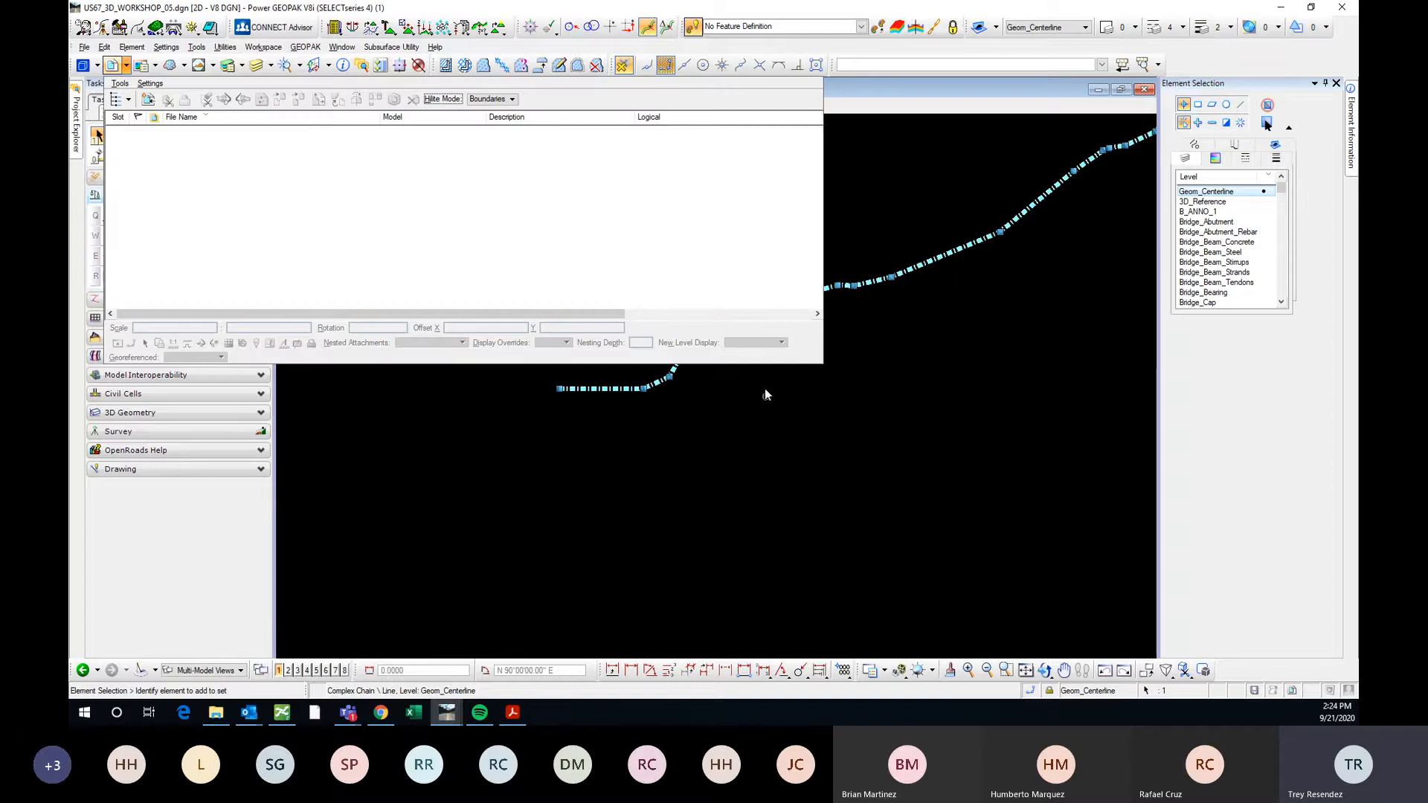
click(733, 392)
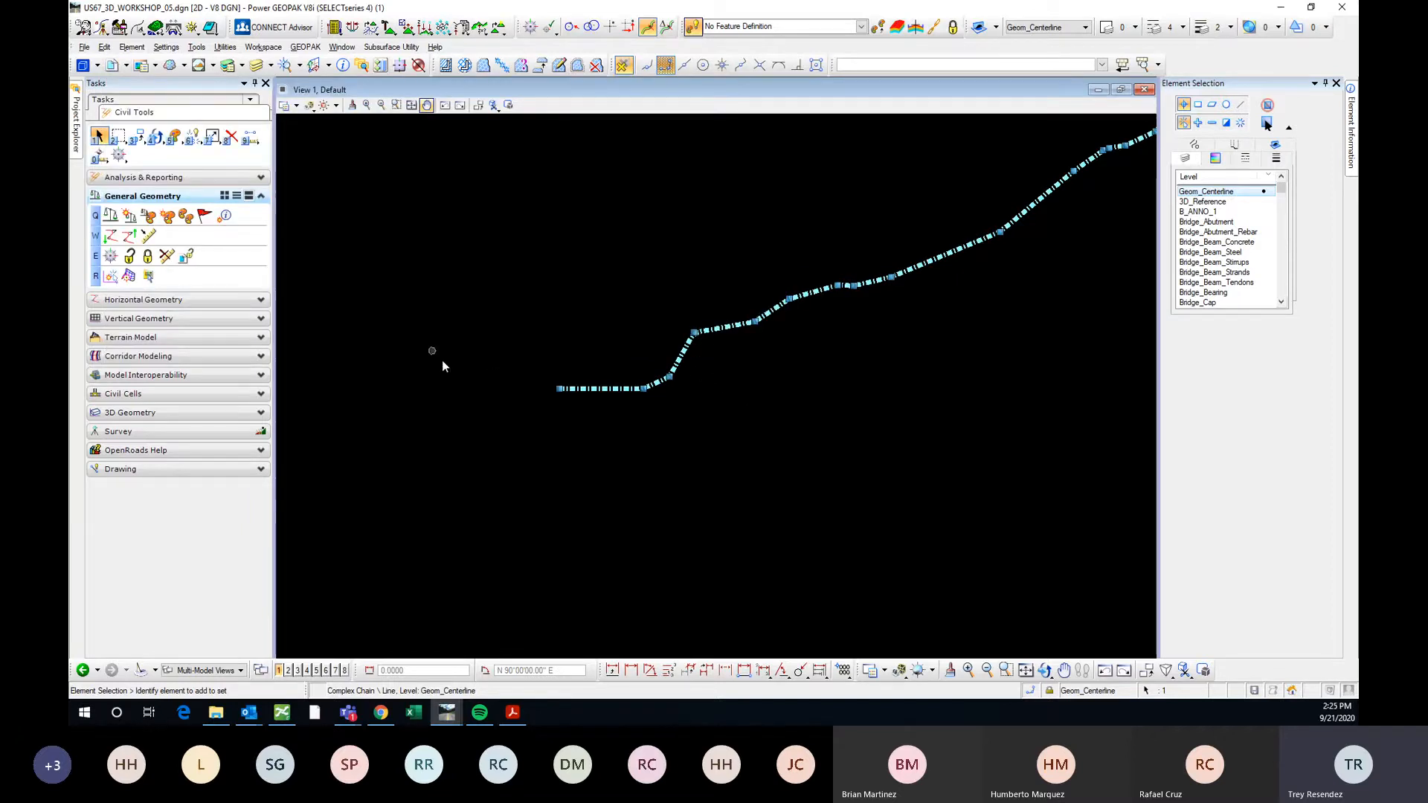
Examine the merged complex chain and its vertices, especially around the horizontal first tangent.
middle_drag(890, 372, 793, 407)
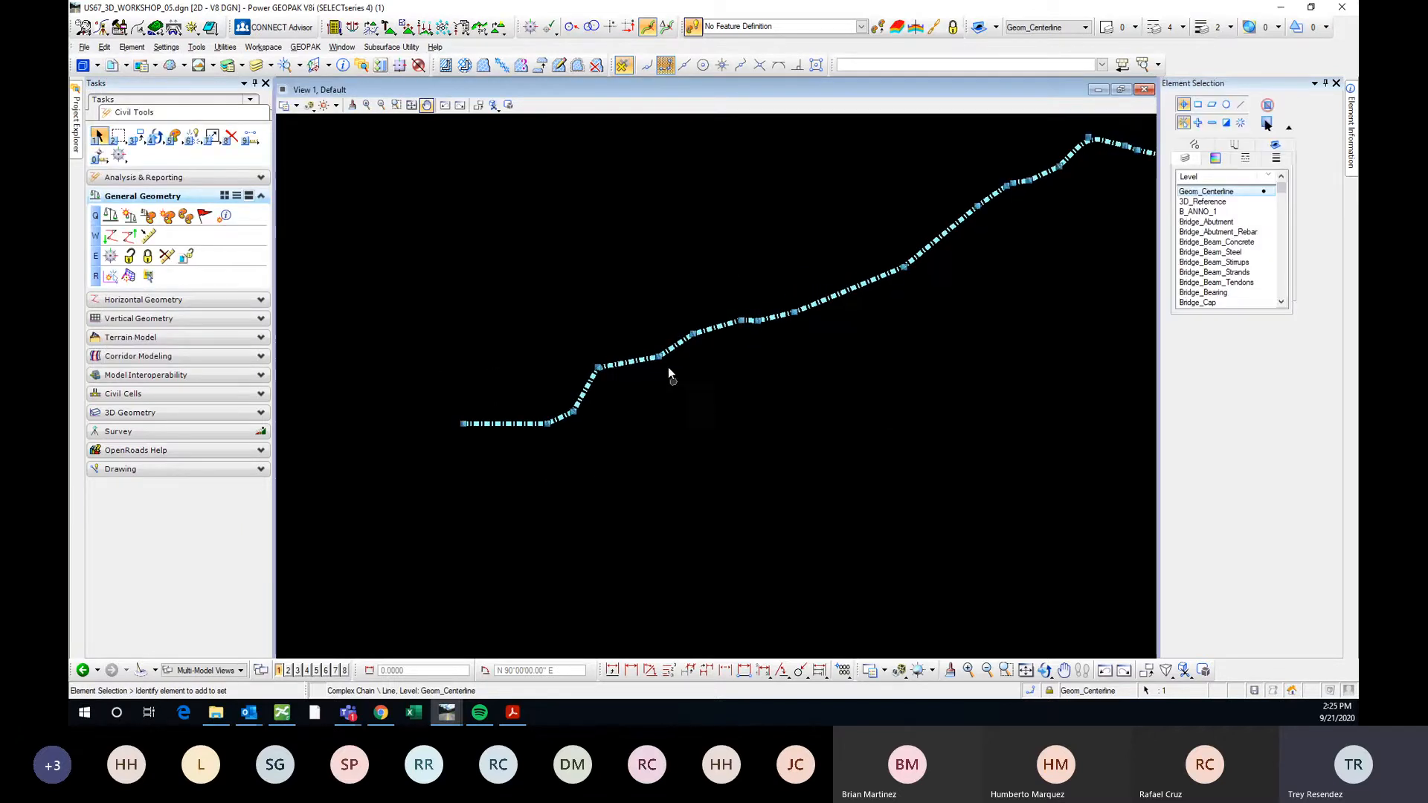
middle_drag(939, 342, 668, 430)
scroll(668, 430, down, 3)
scroll(434, 488, up, 2)
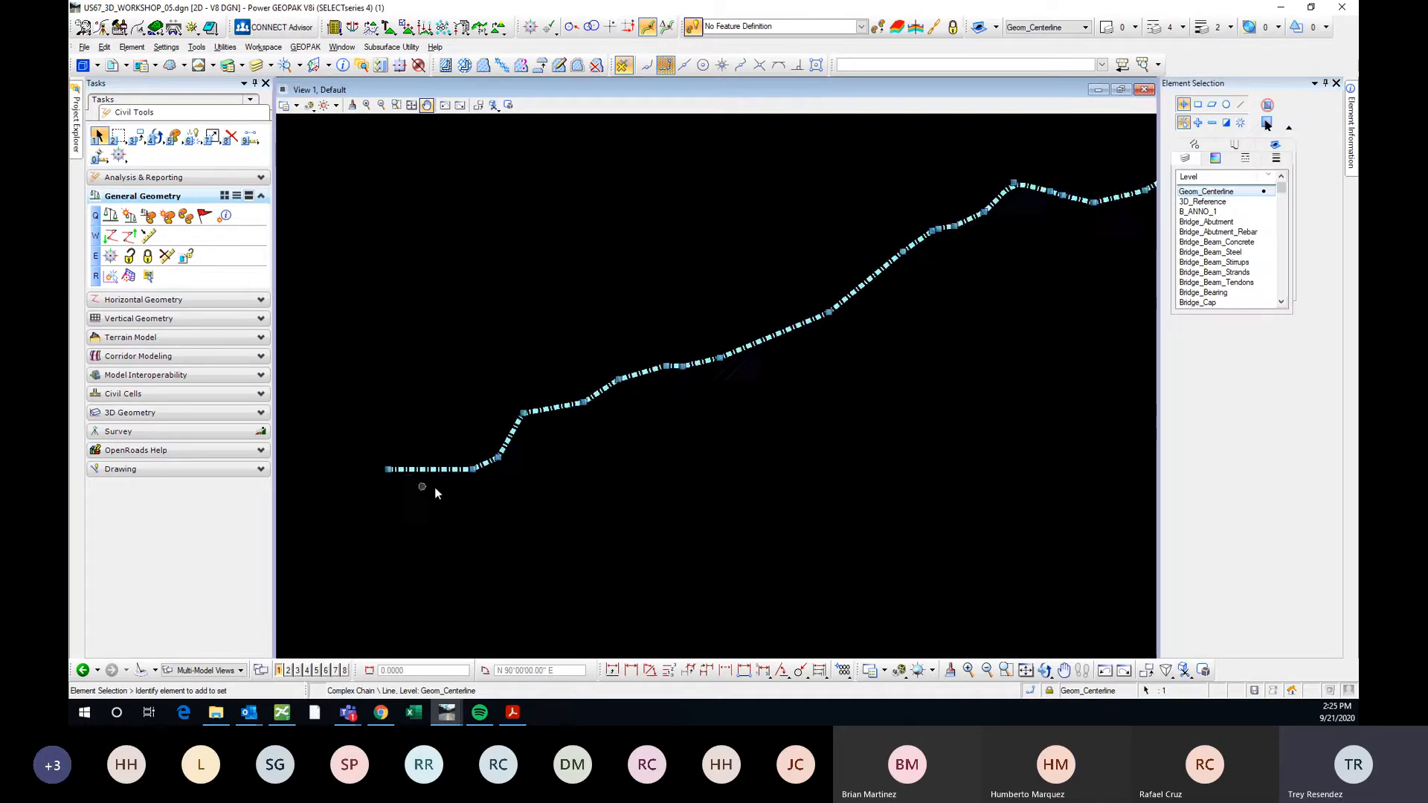
click(545, 484)
click(567, 408)
scroll(415, 484, down, 2)
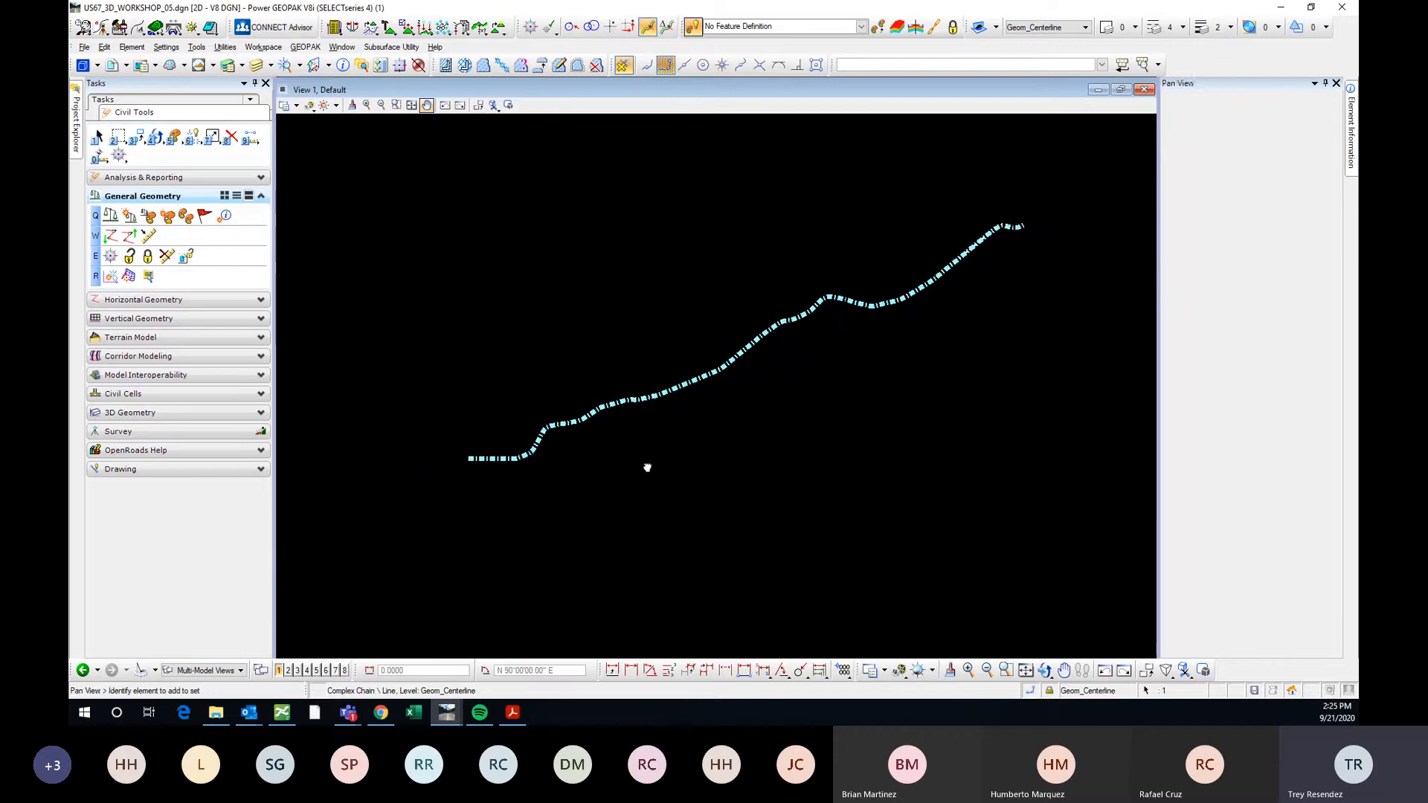
scroll(534, 445, up, 2)
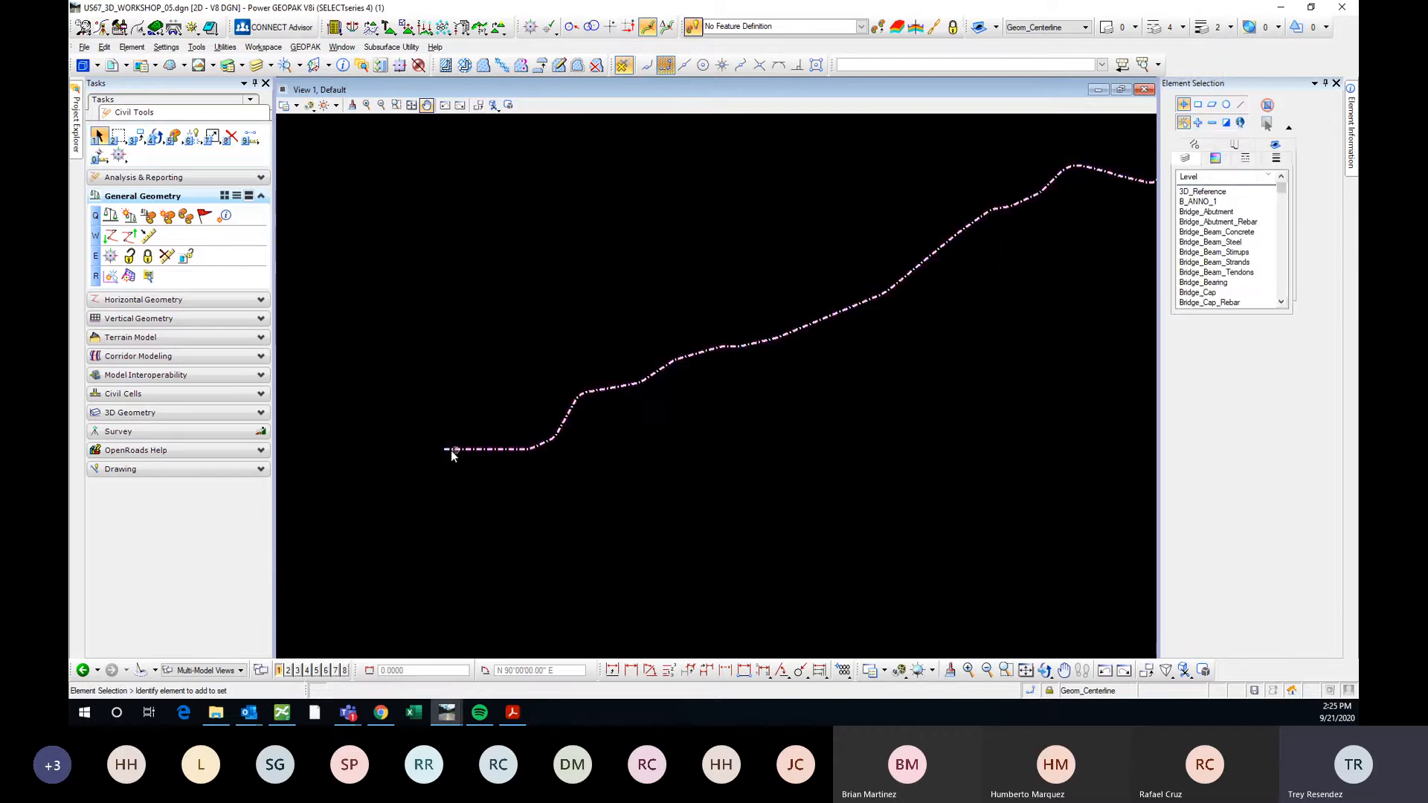
scroll(451, 450, up, 3)
scroll(427, 431, up, 2)
scroll(394, 430, down, 3)
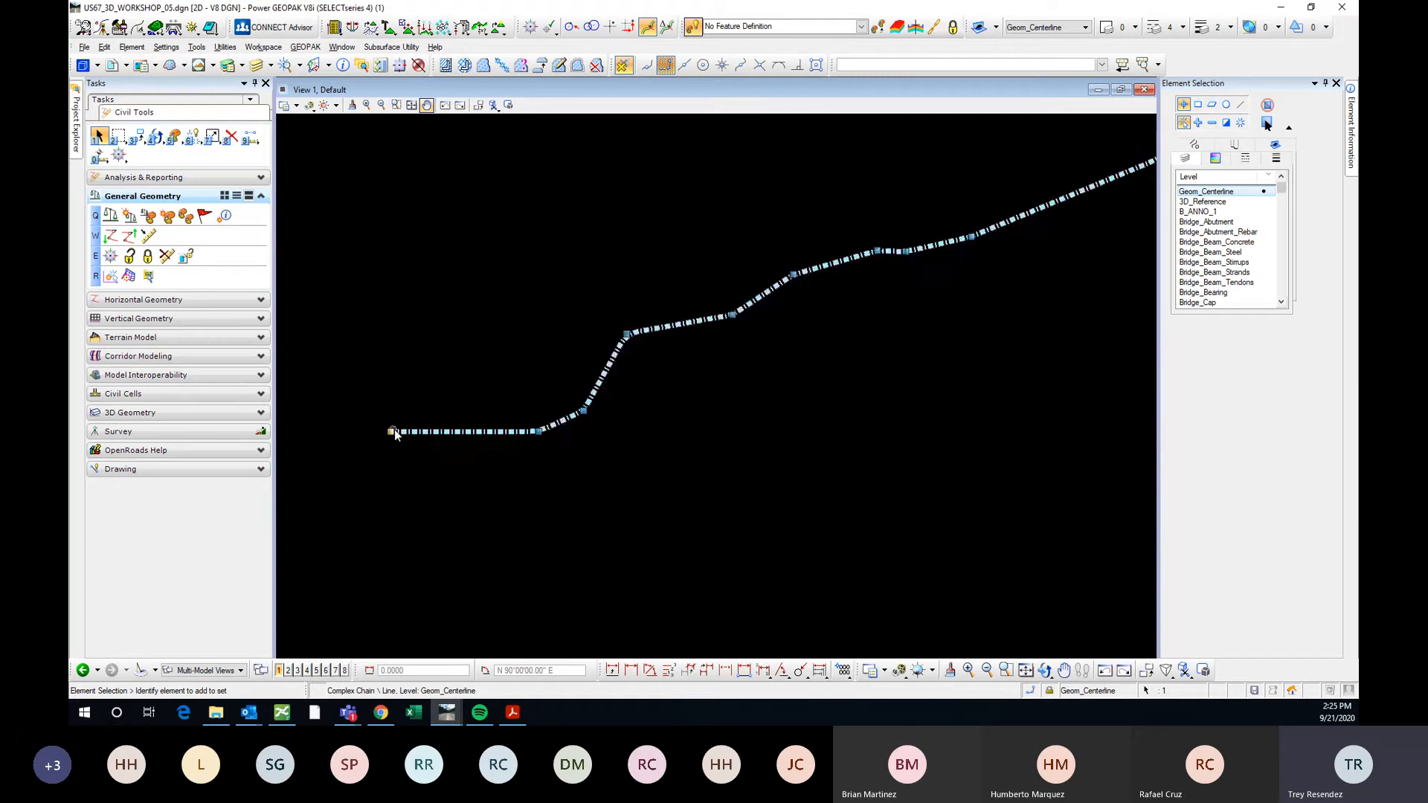
scroll(551, 424, down, 1)
click(616, 403)
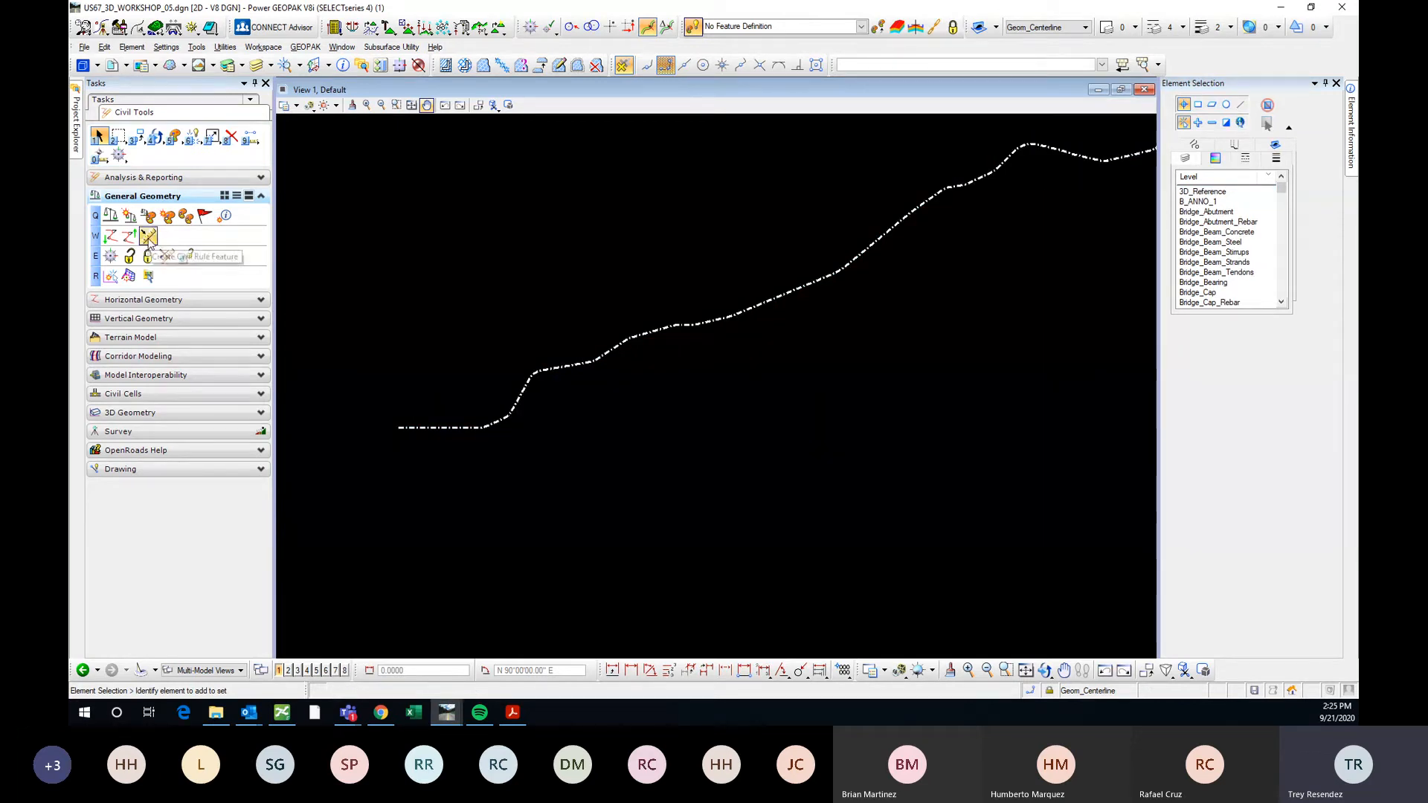
Create a civil rule feature from the merged alignment chain.
click(149, 240)
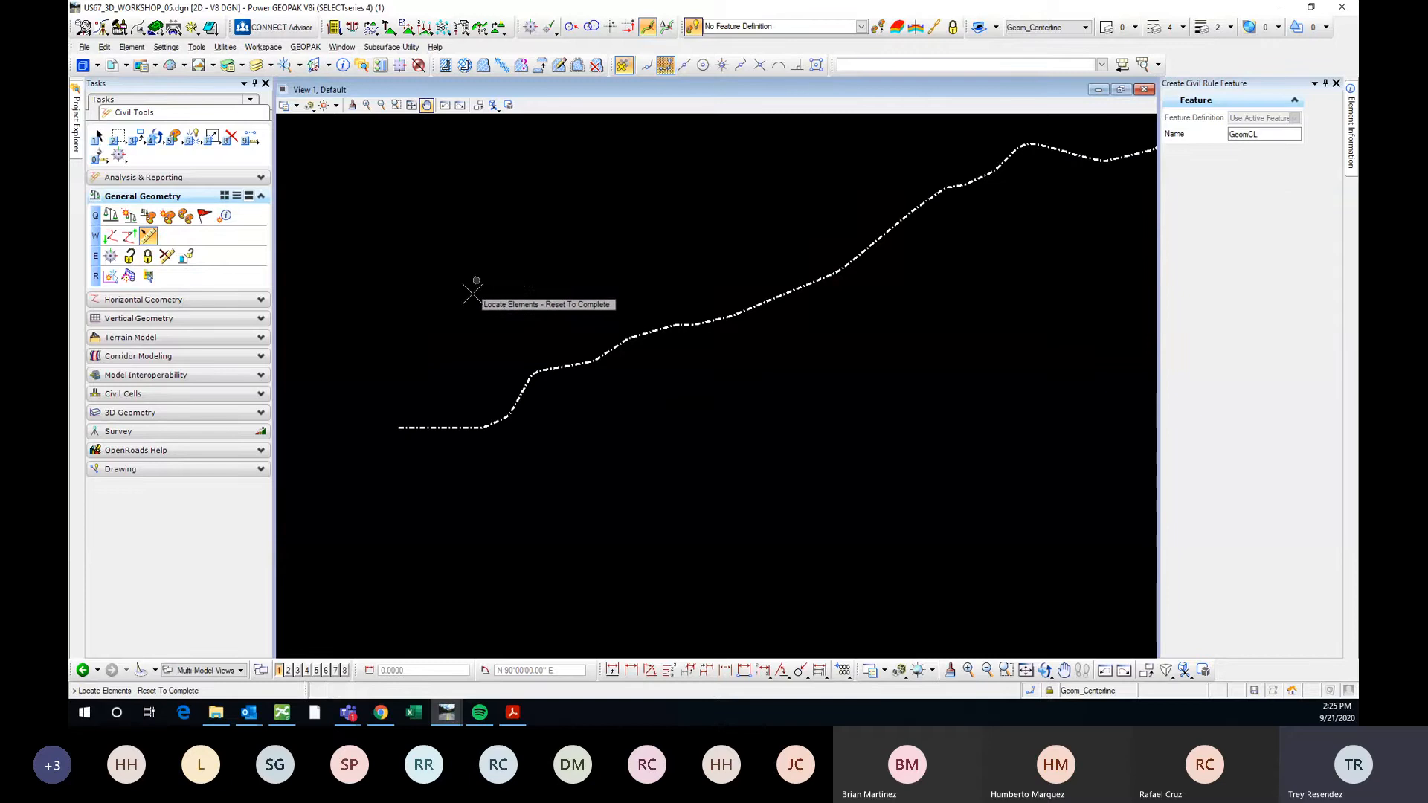
click(469, 427)
right_click(670, 381)
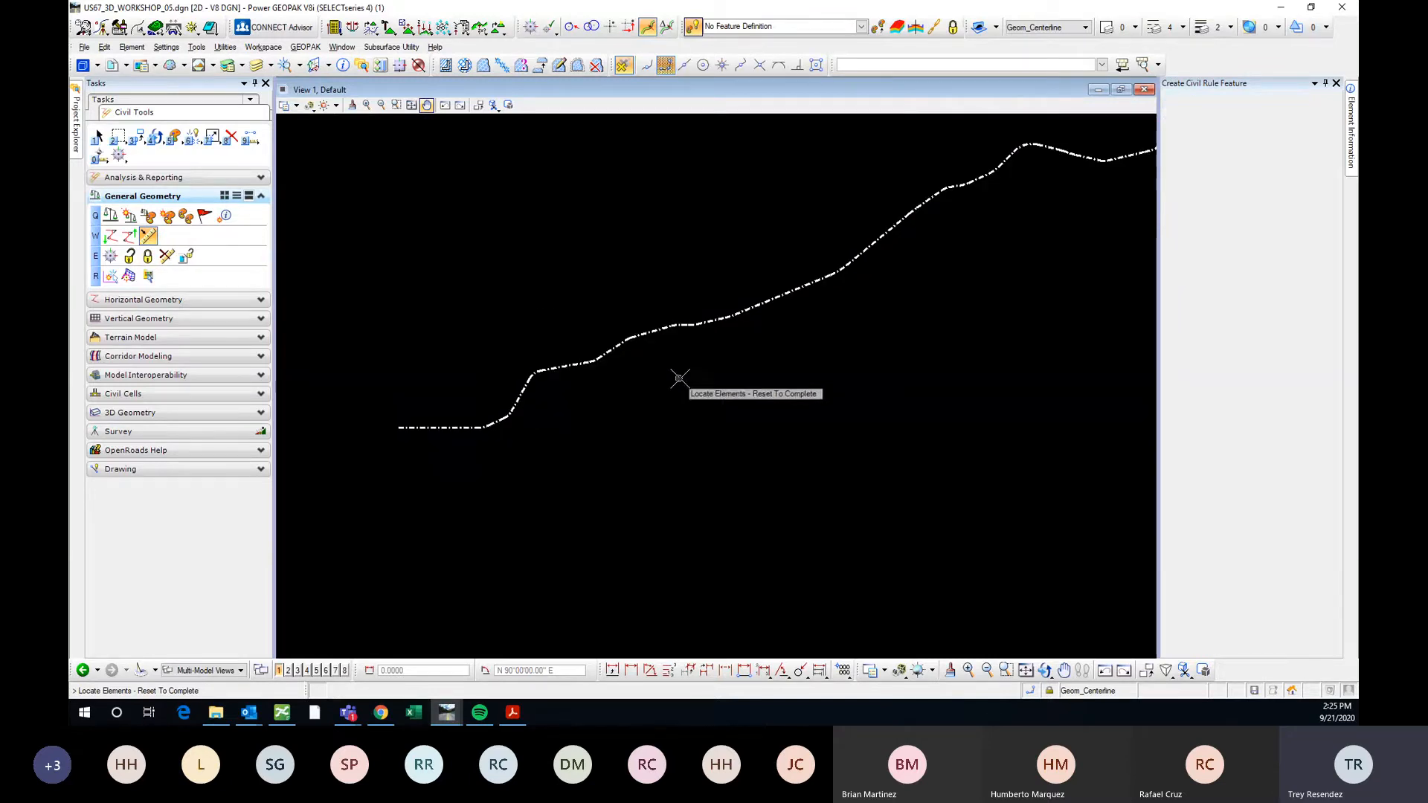
right_click(619, 344)
Select the new civil alignment and examine its tangent, curve and bearing manipulators from start to end.
click(476, 428)
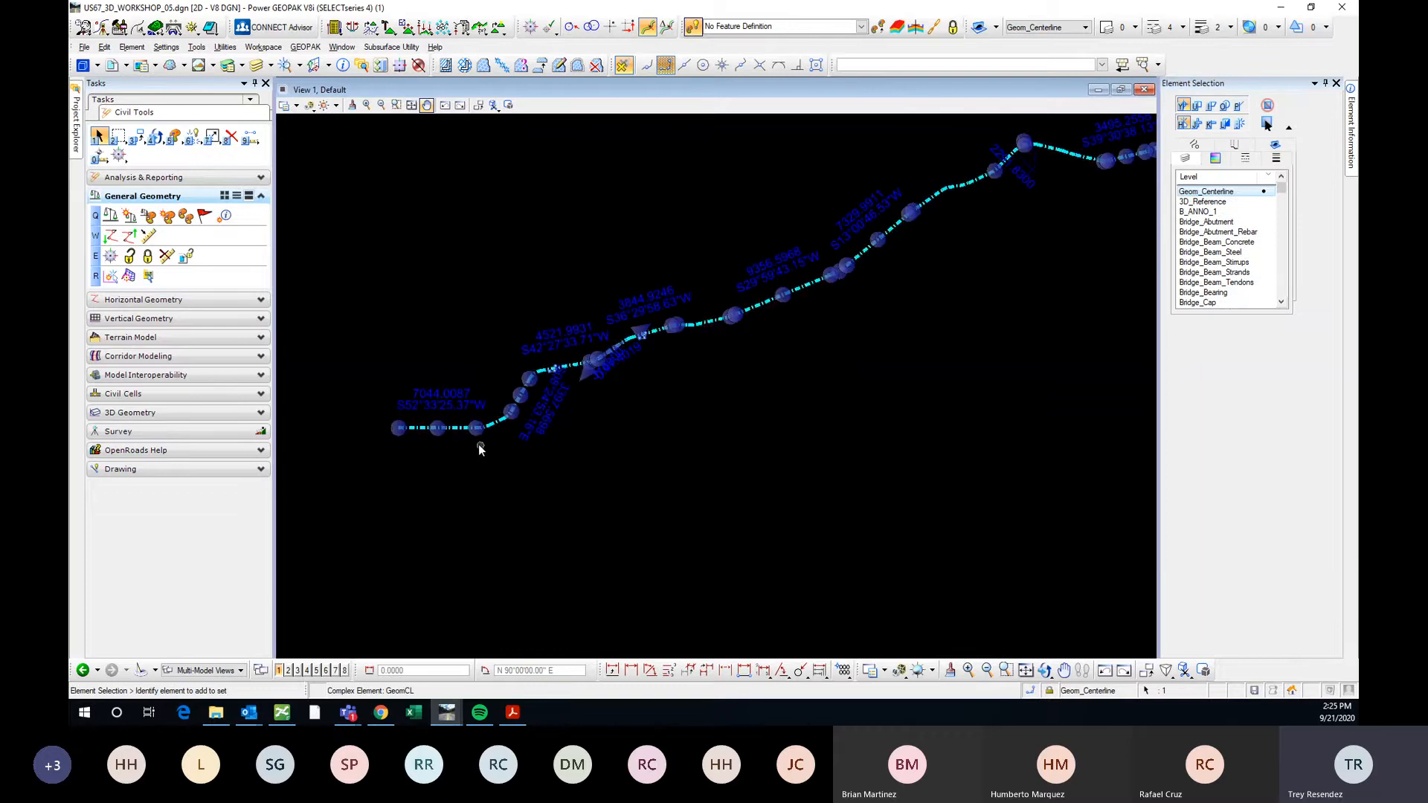
scroll(483, 429, up, 2)
scroll(511, 474, down, 3)
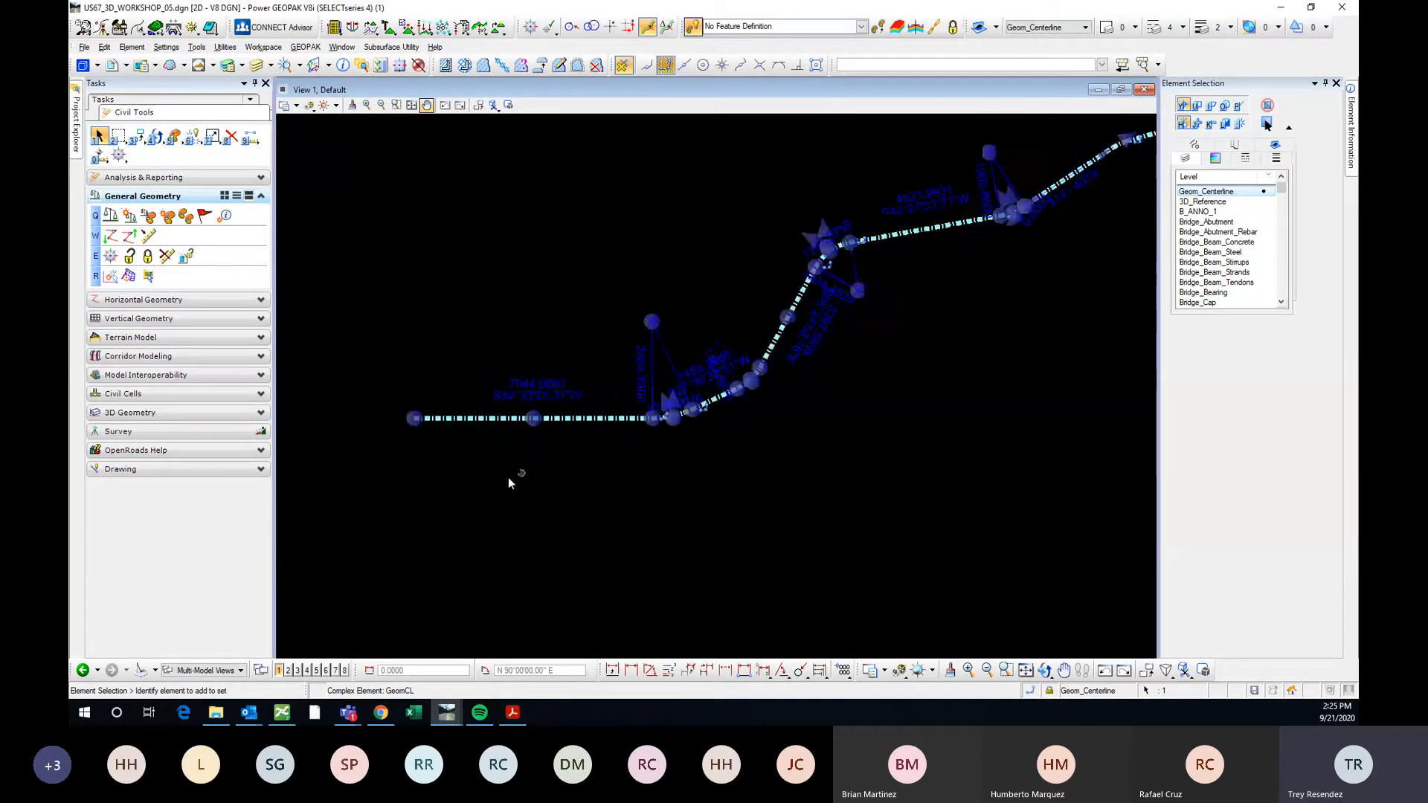
middle_drag(1048, 327, 726, 432)
scroll(772, 282, up, 4)
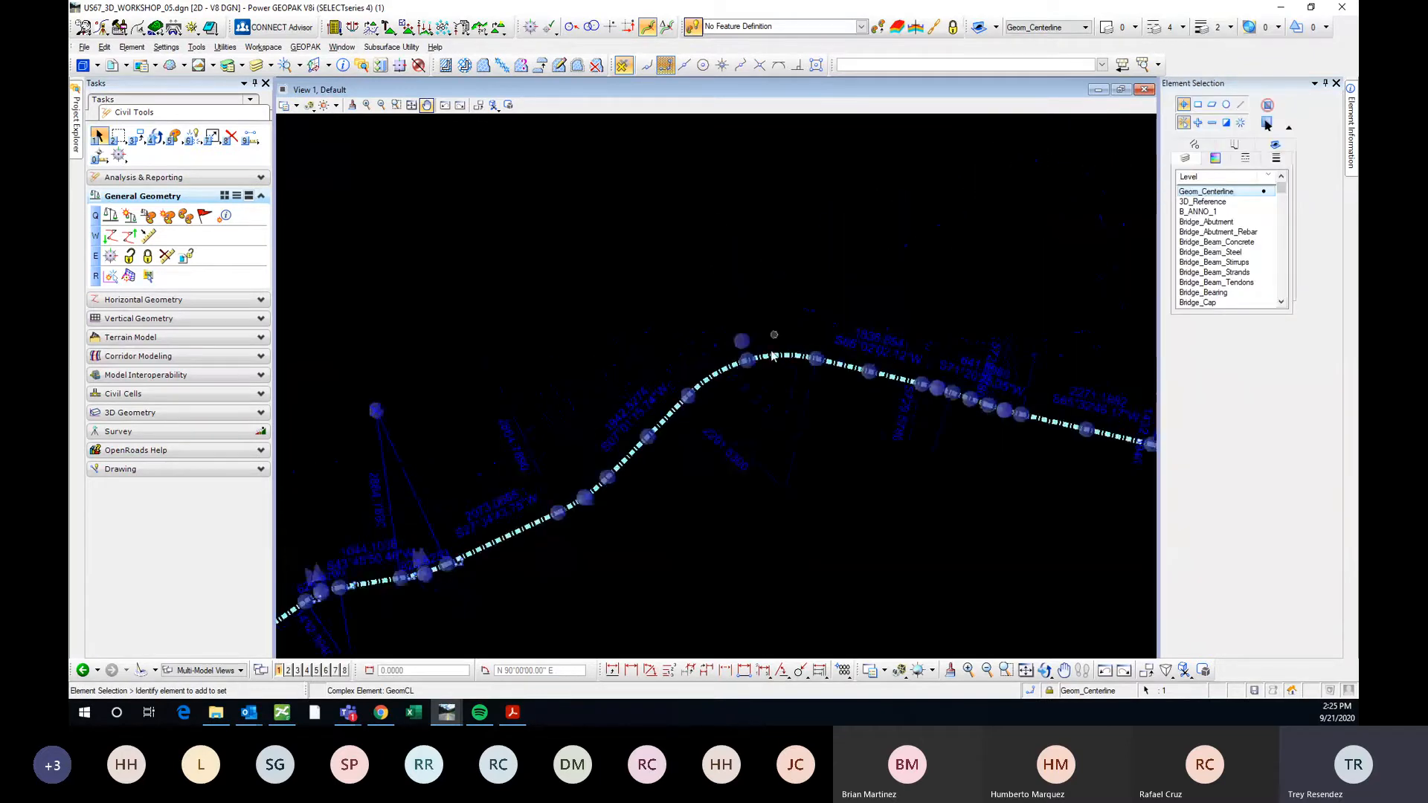
scroll(523, 402, down, 6)
scroll(636, 346, up, 1)
scroll(640, 354, up, 5)
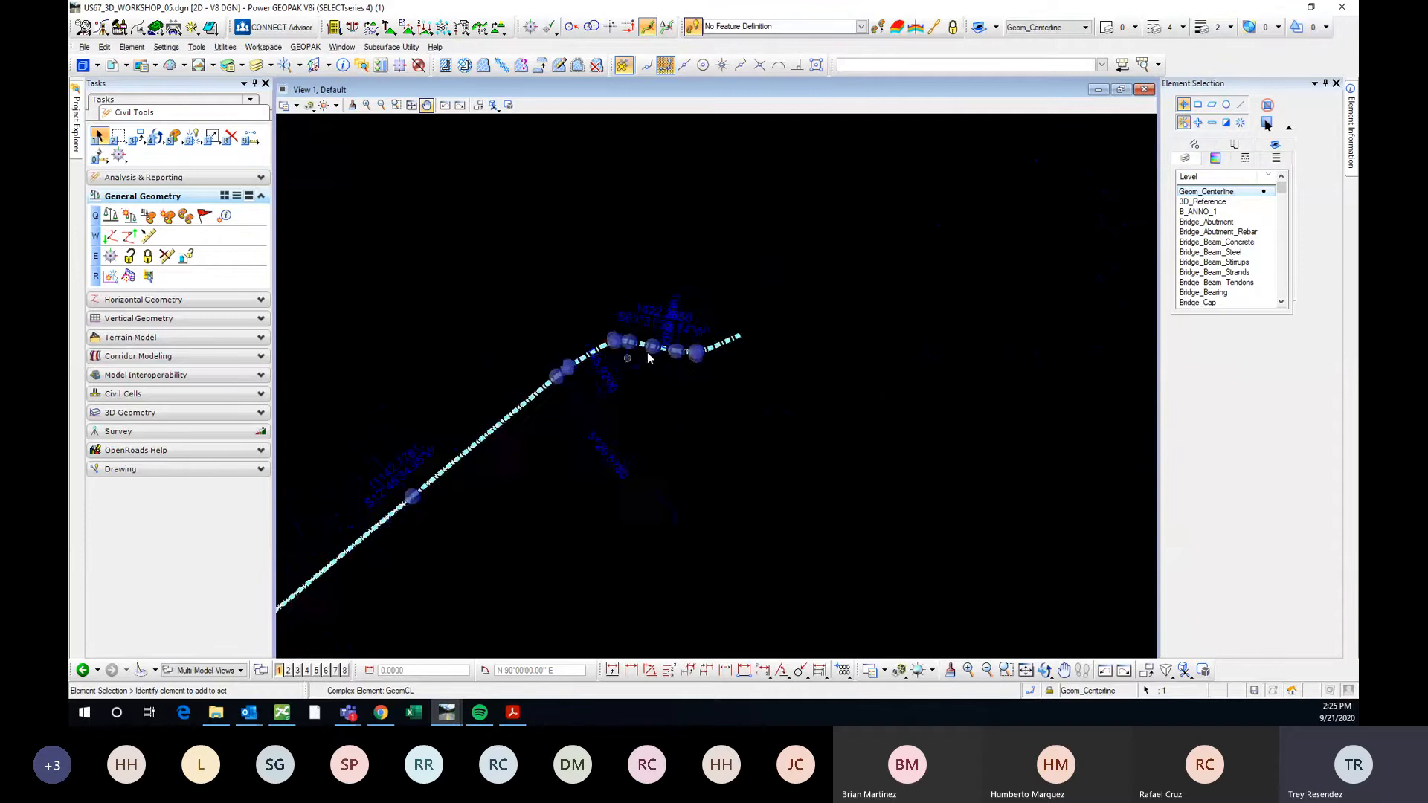
scroll(884, 324, down, 5)
middle_drag(501, 503, 681, 384)
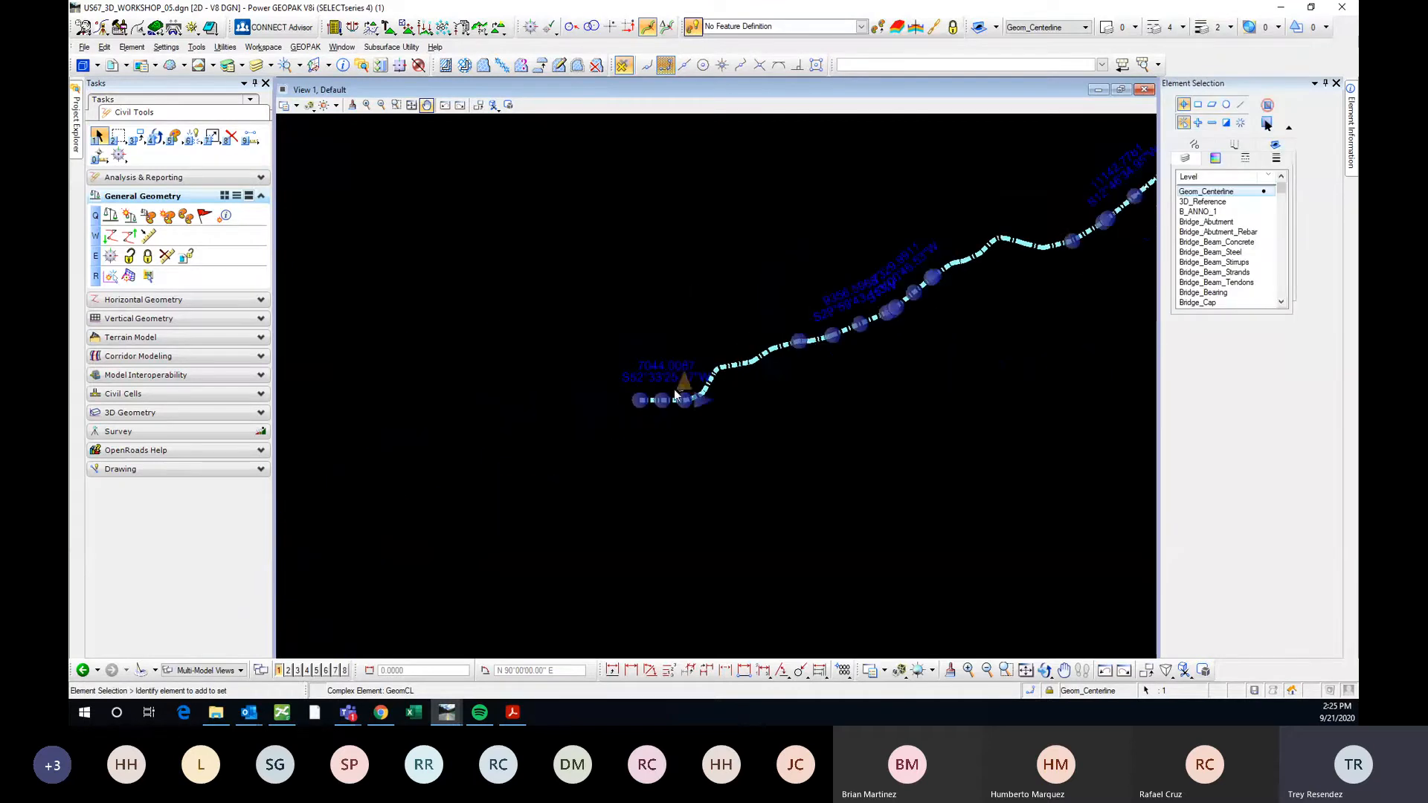
scroll(681, 394, up, 5)
scroll(539, 438, up, 2)
scroll(476, 454, down, 5)
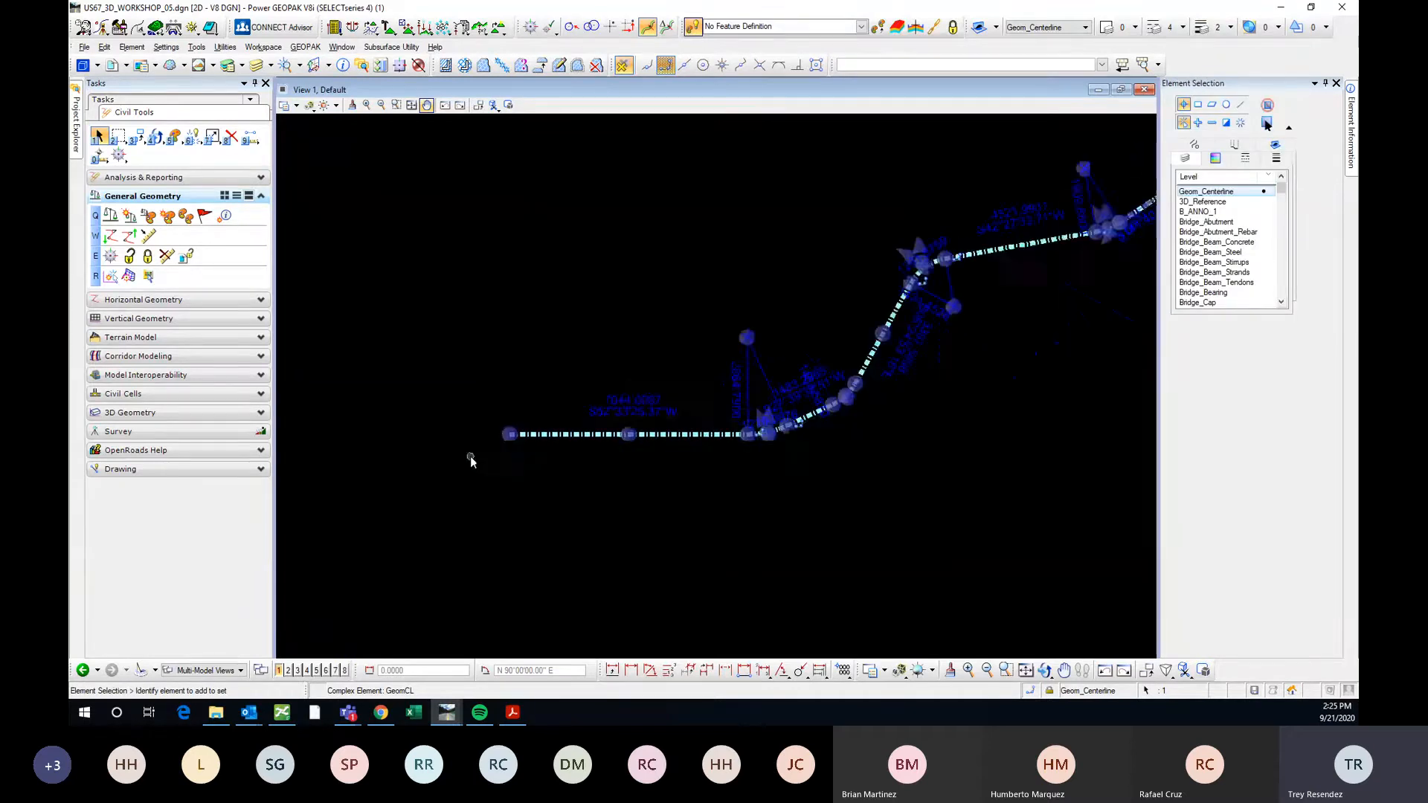
click(502, 363)
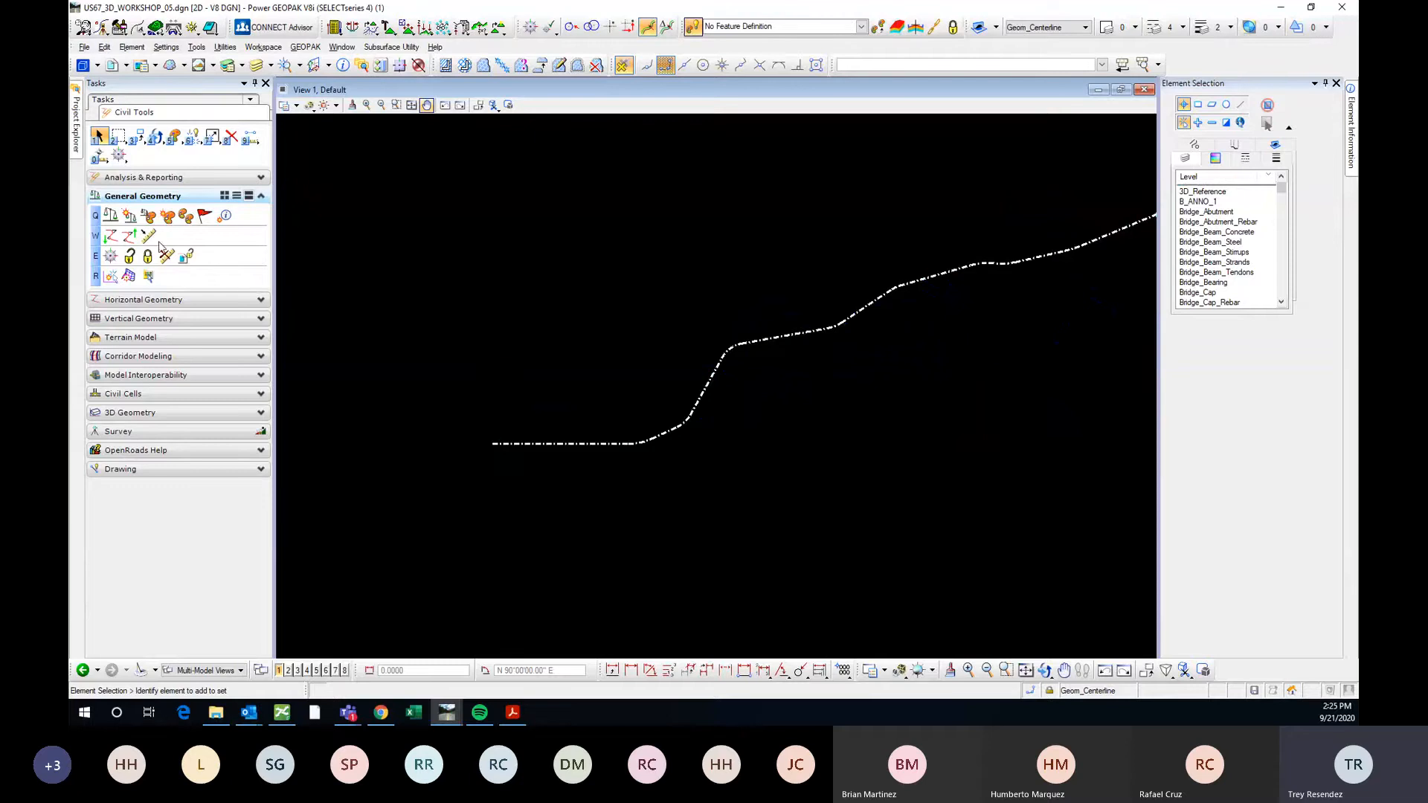
Define the alignment's starting station as 875+00.0000 at a start distance of 0.0000.
click(153, 300)
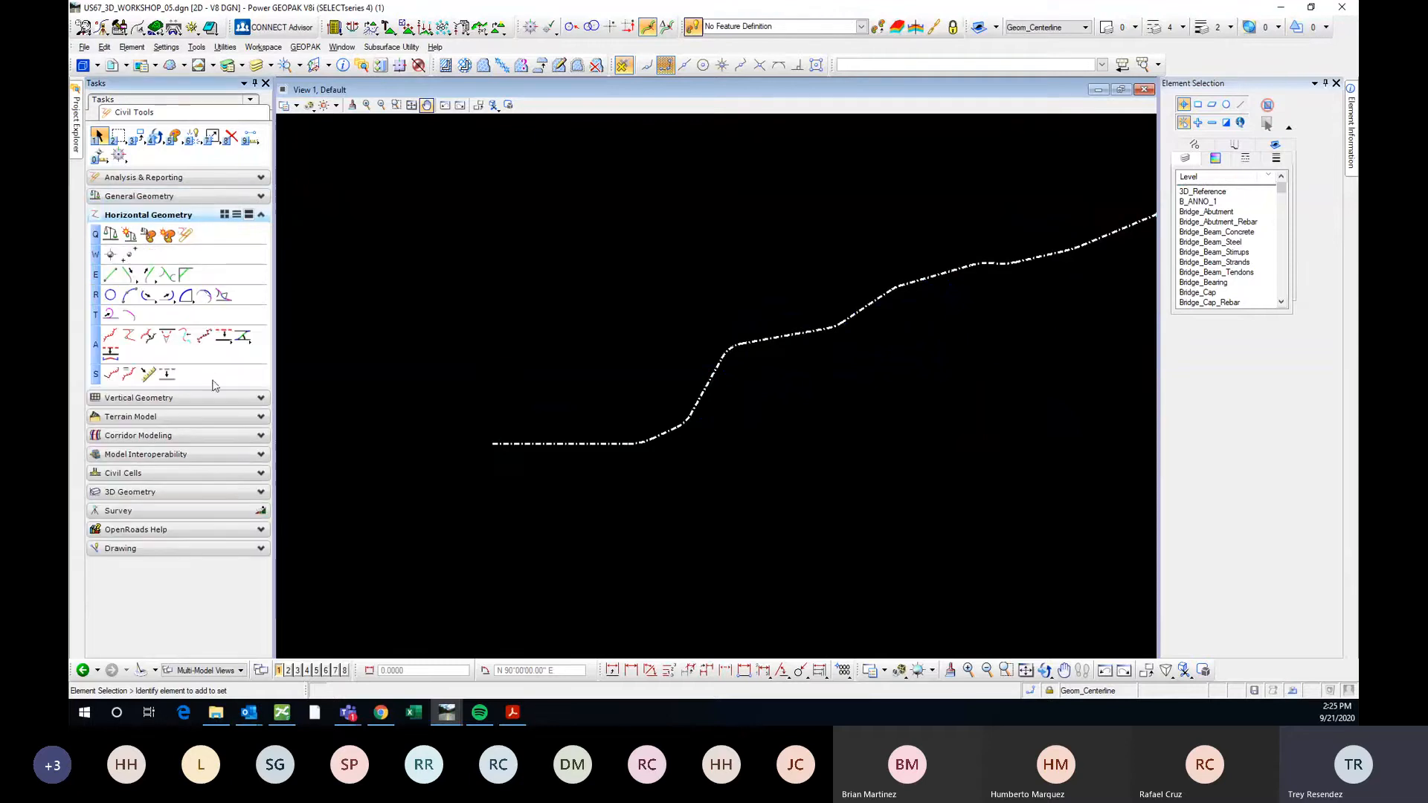
click(110, 375)
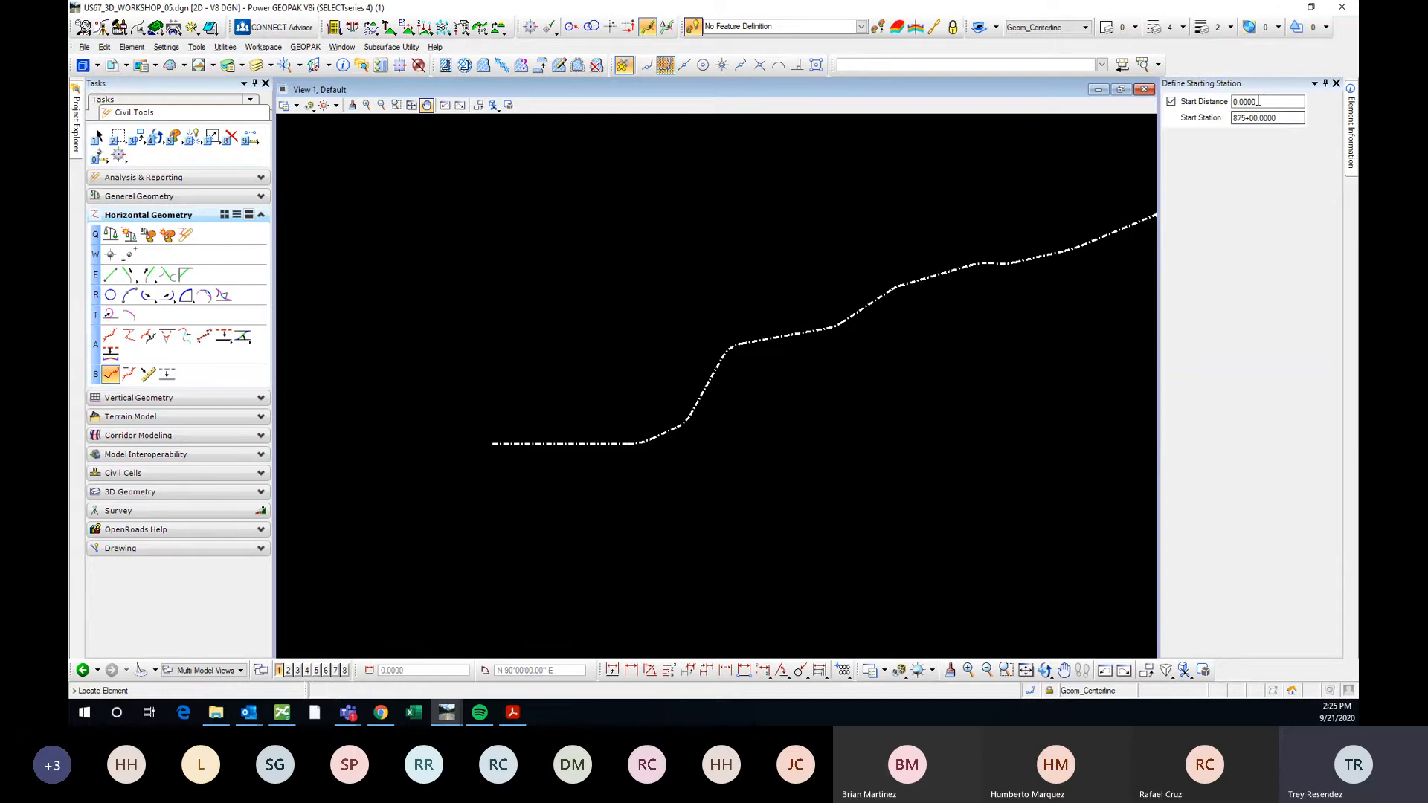
drag(1275, 115, 1259, 119)
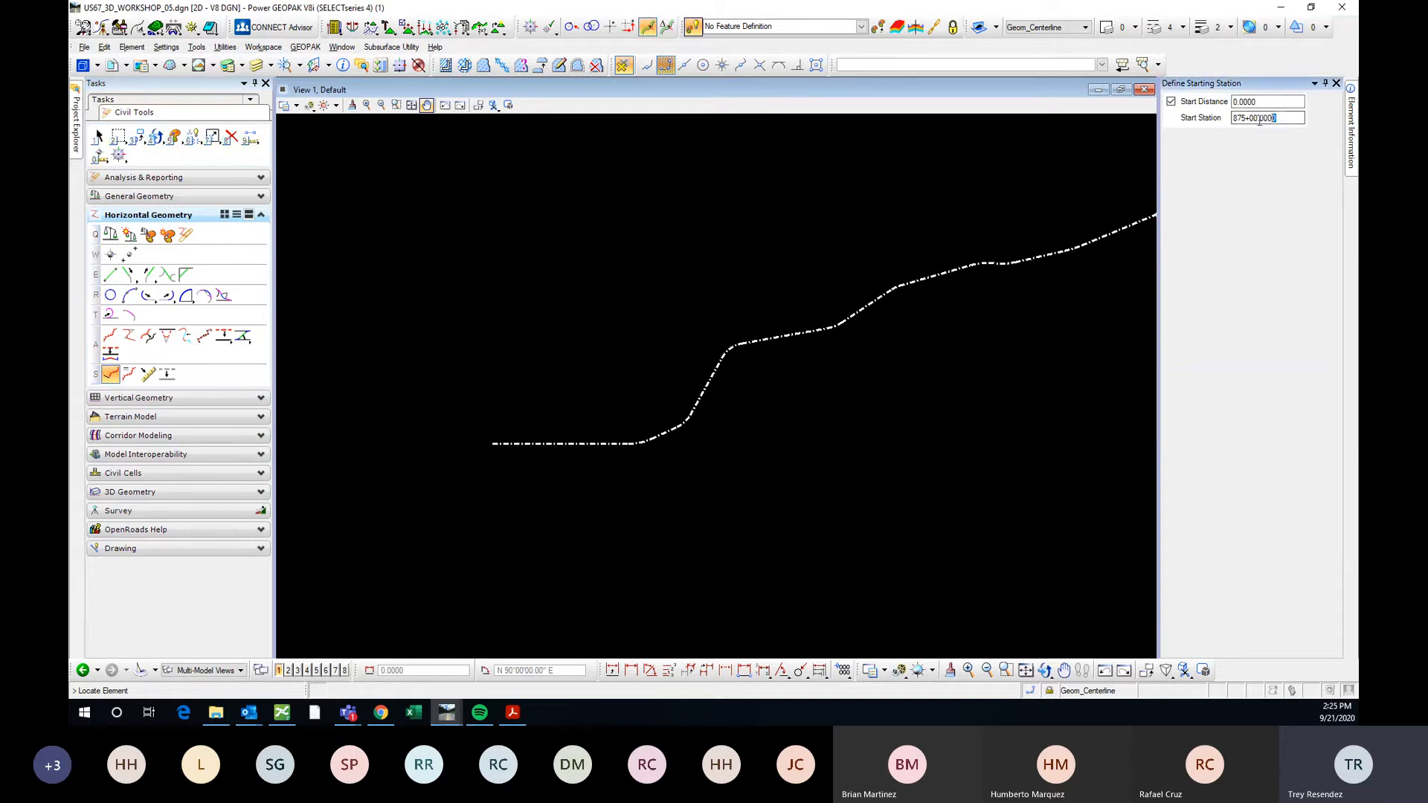
click(533, 444)
click(389, 364)
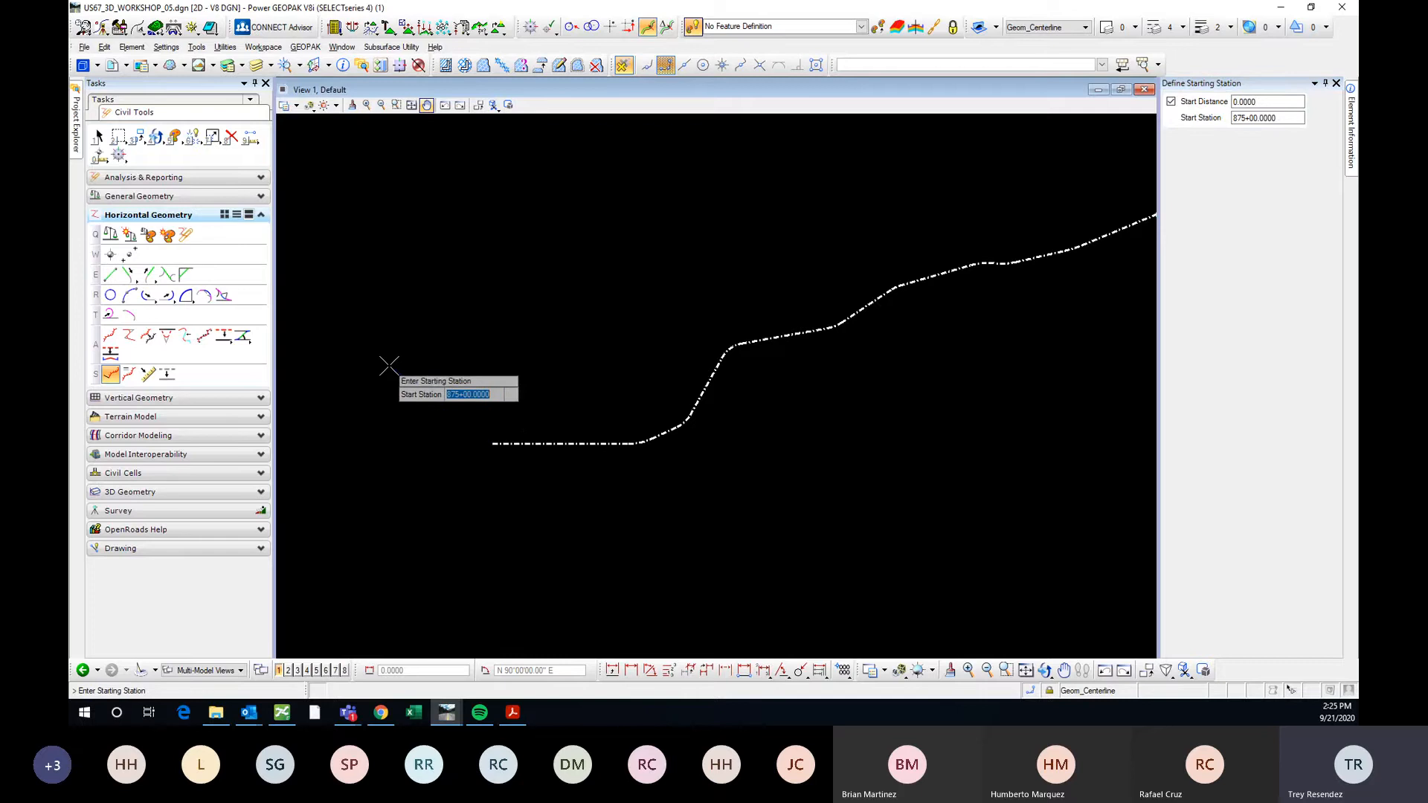
click(388, 365)
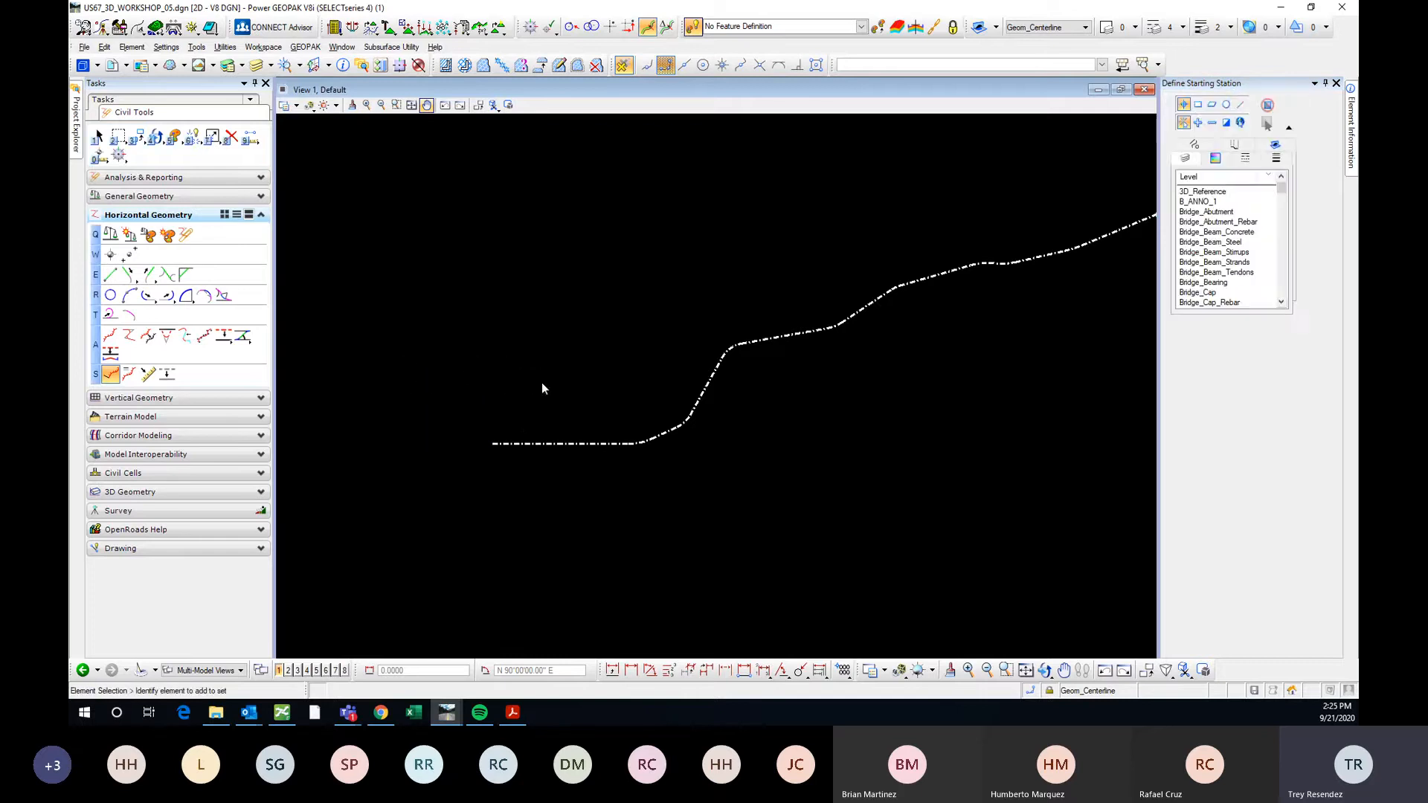
Open the stationed alignment's profile model in View 2.
click(574, 444)
click(573, 444)
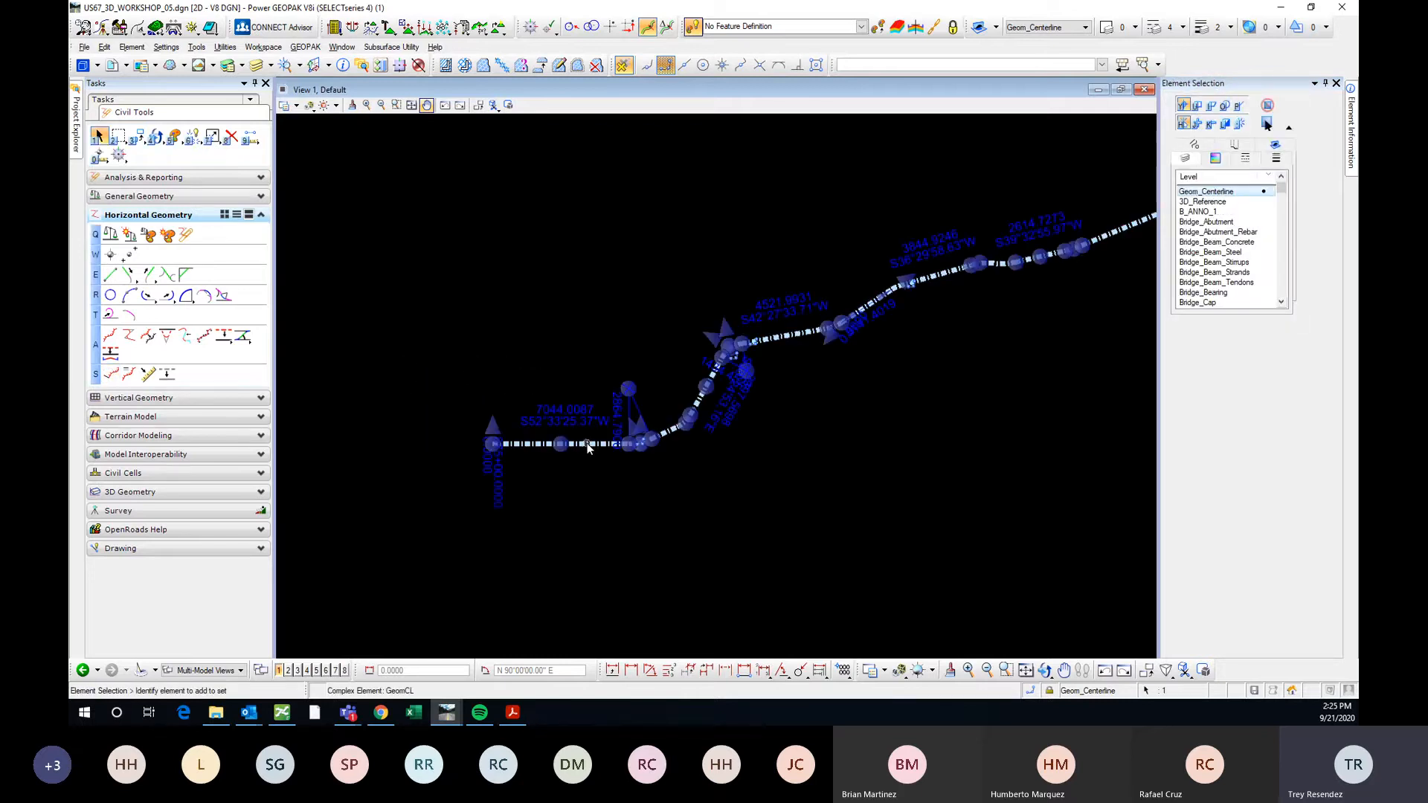
mouse_move(588, 446)
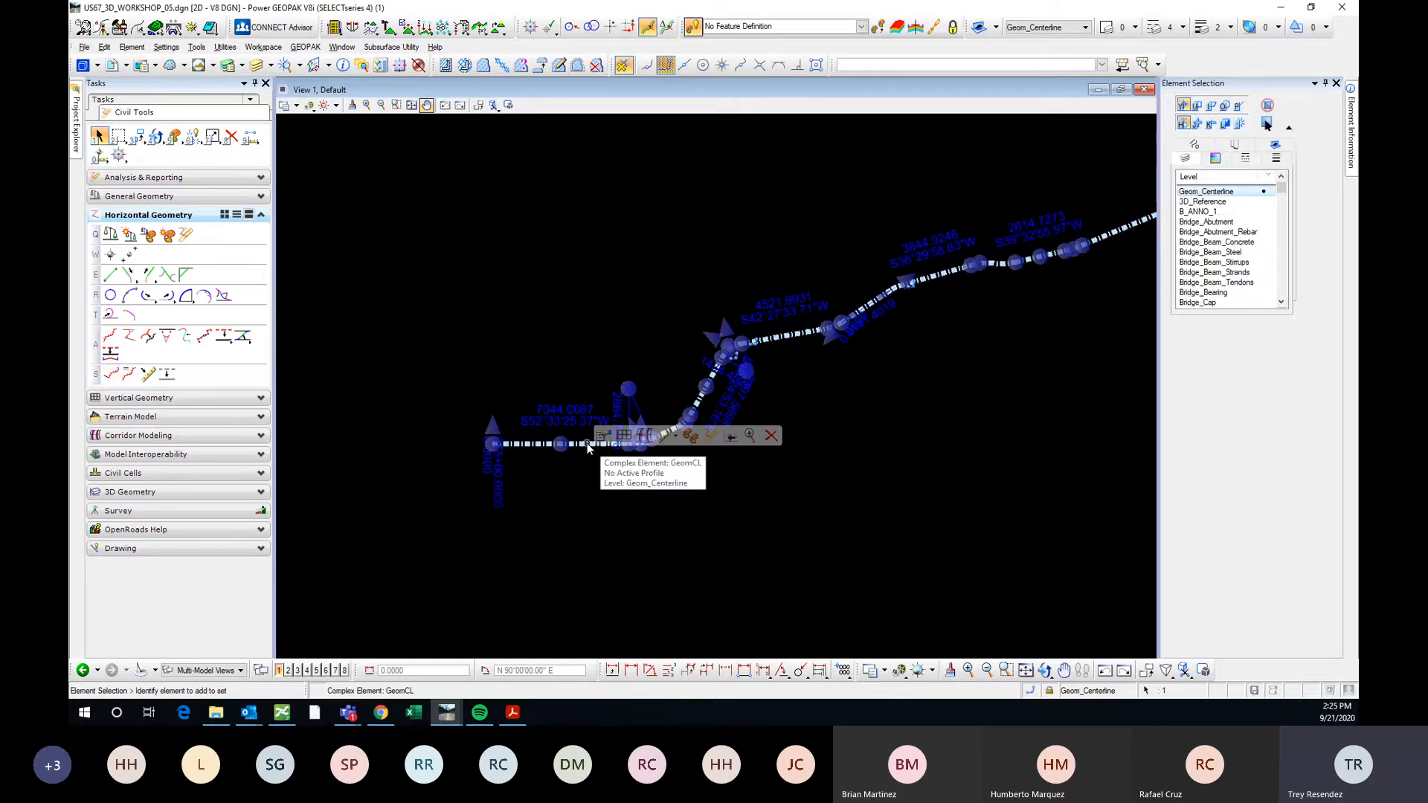
click(625, 442)
click(288, 670)
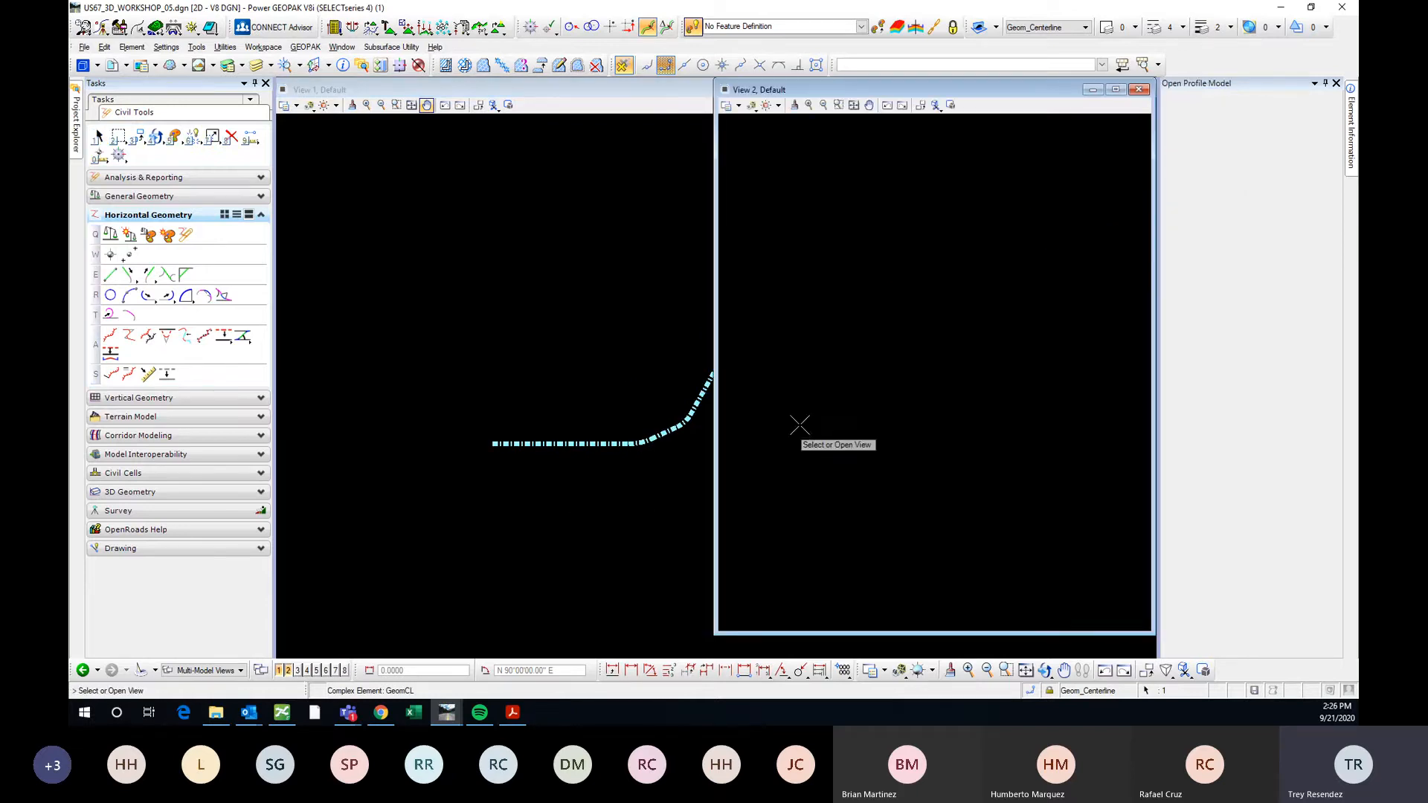
click(871, 352)
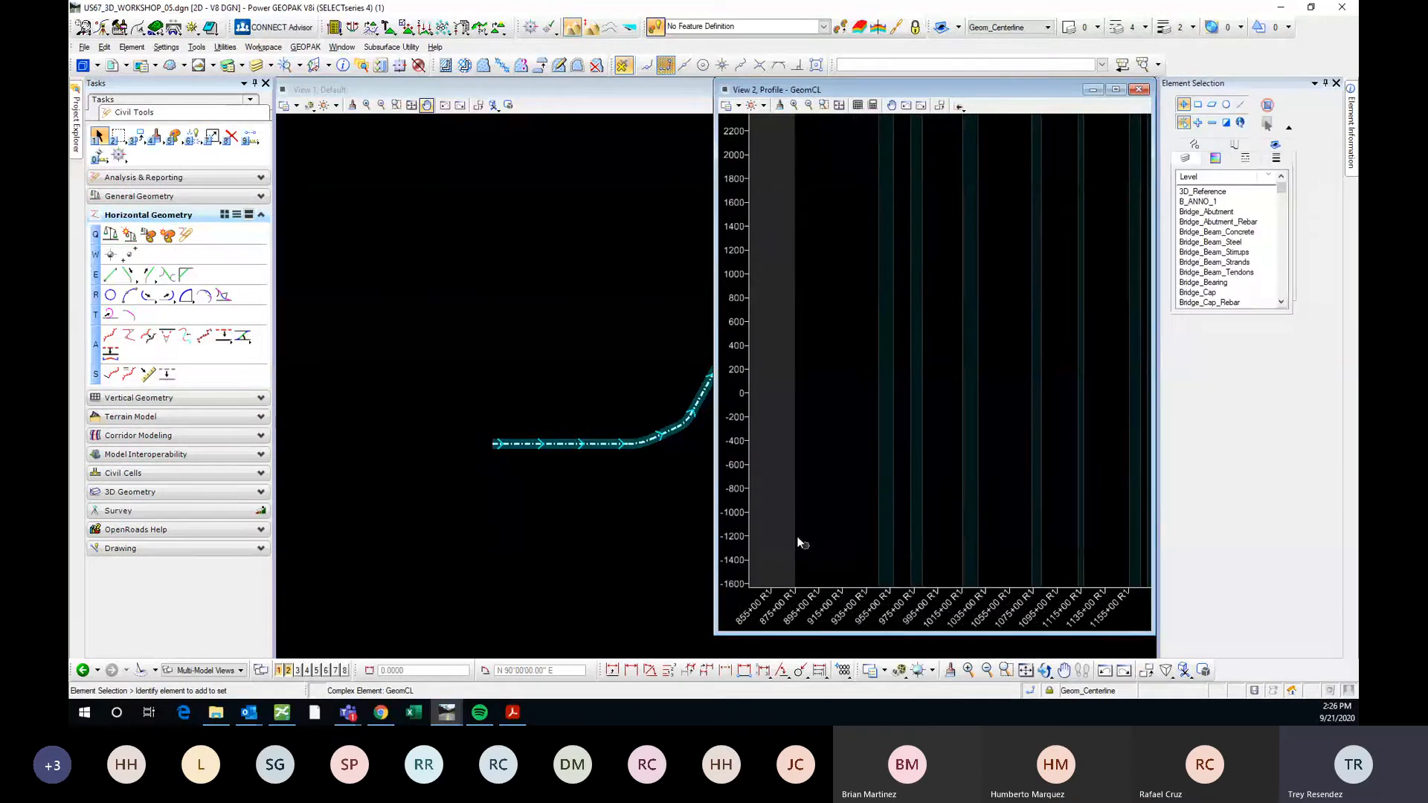
Examine the profile model's elevation range and stationing, then close View 2.
scroll(794, 532, down, 5)
scroll(800, 465, up, 3)
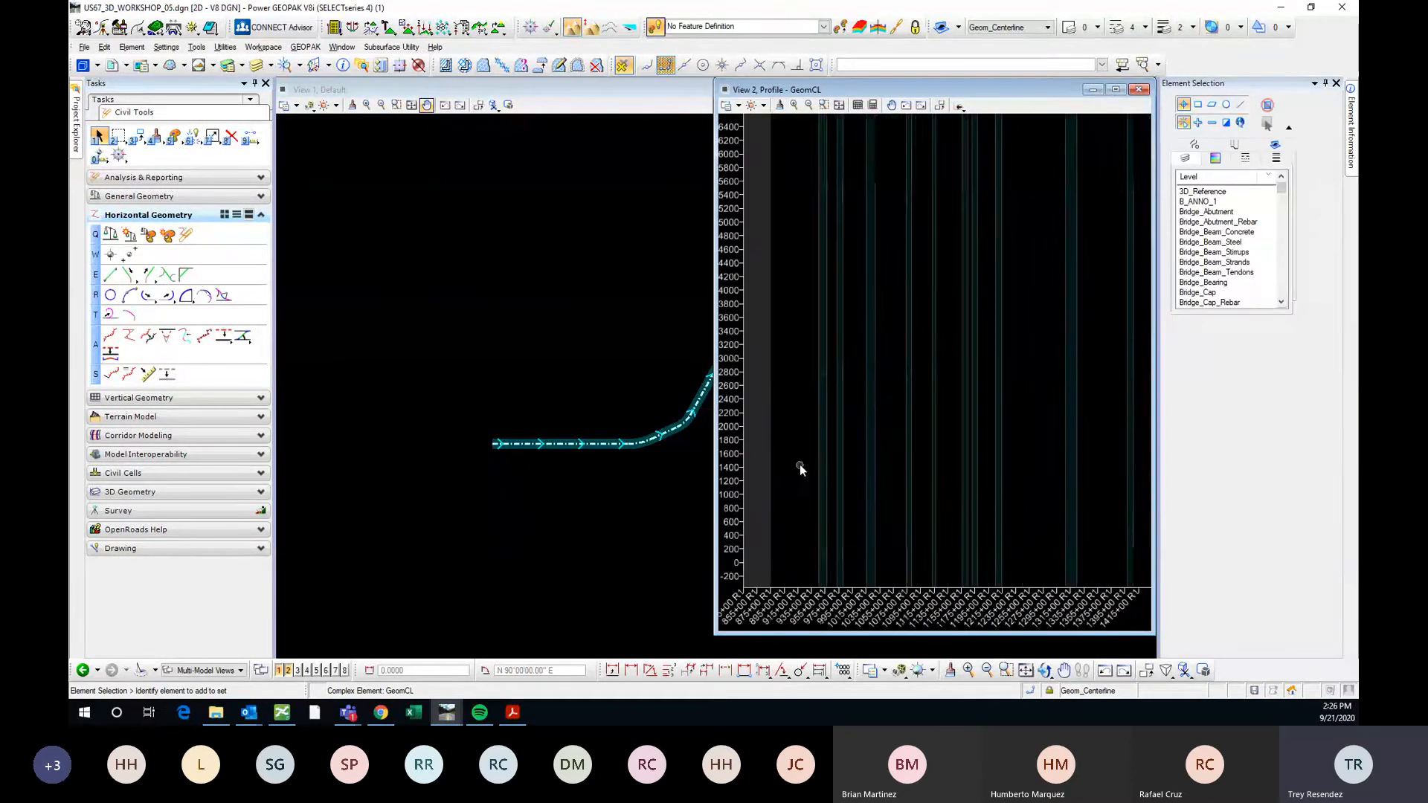
middle_drag(919, 516, 918, 456)
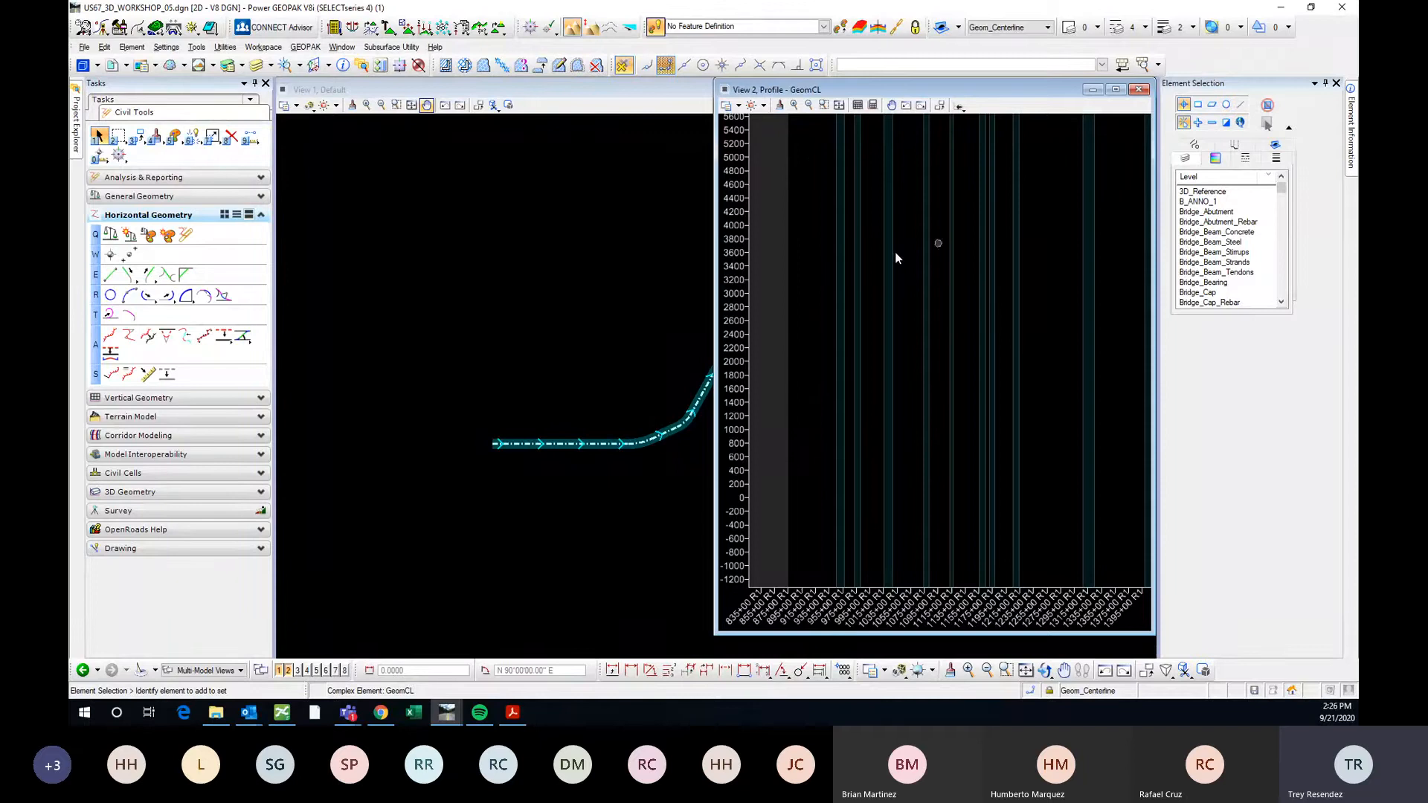
scroll(831, 444, up, 1)
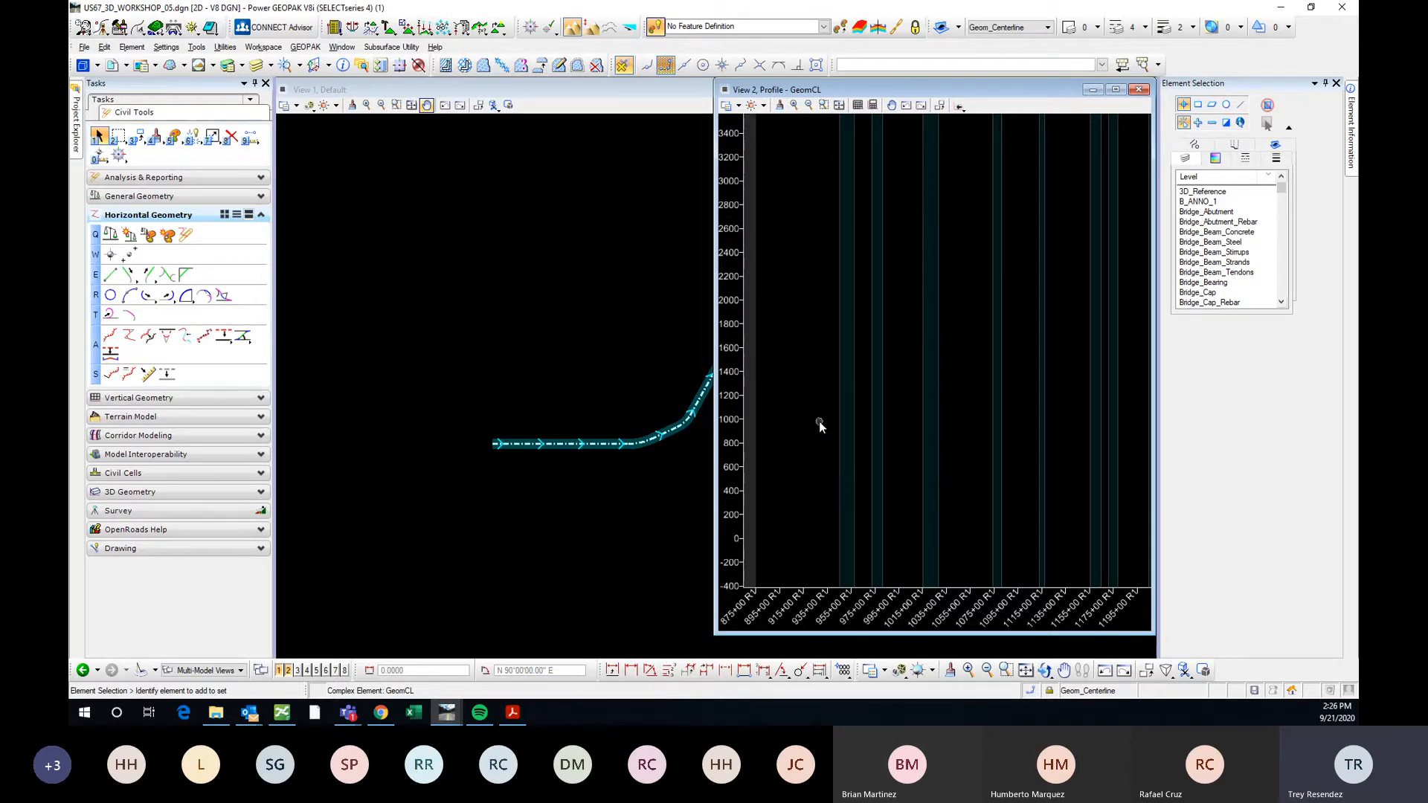
scroll(819, 421, down, 3)
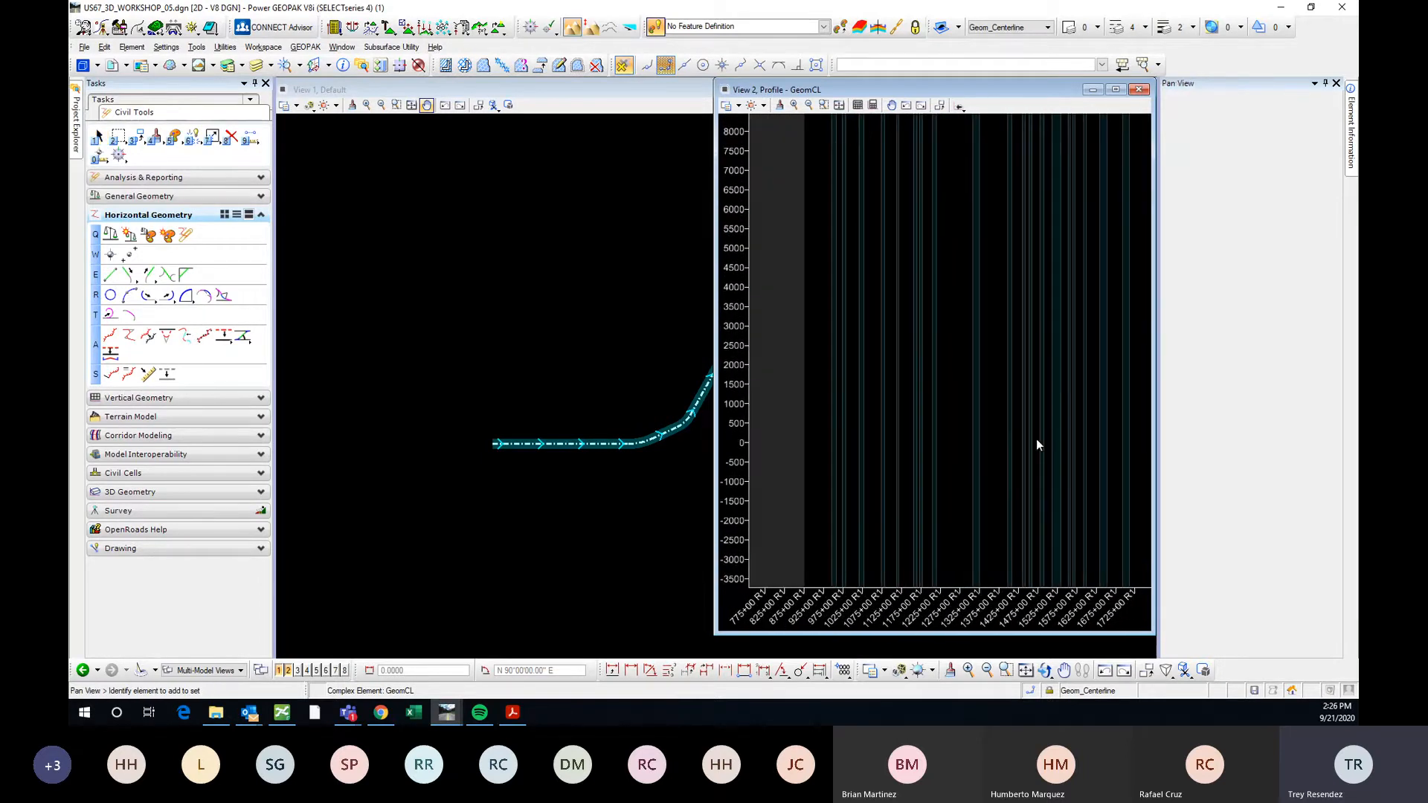
scroll(815, 430, up, 3)
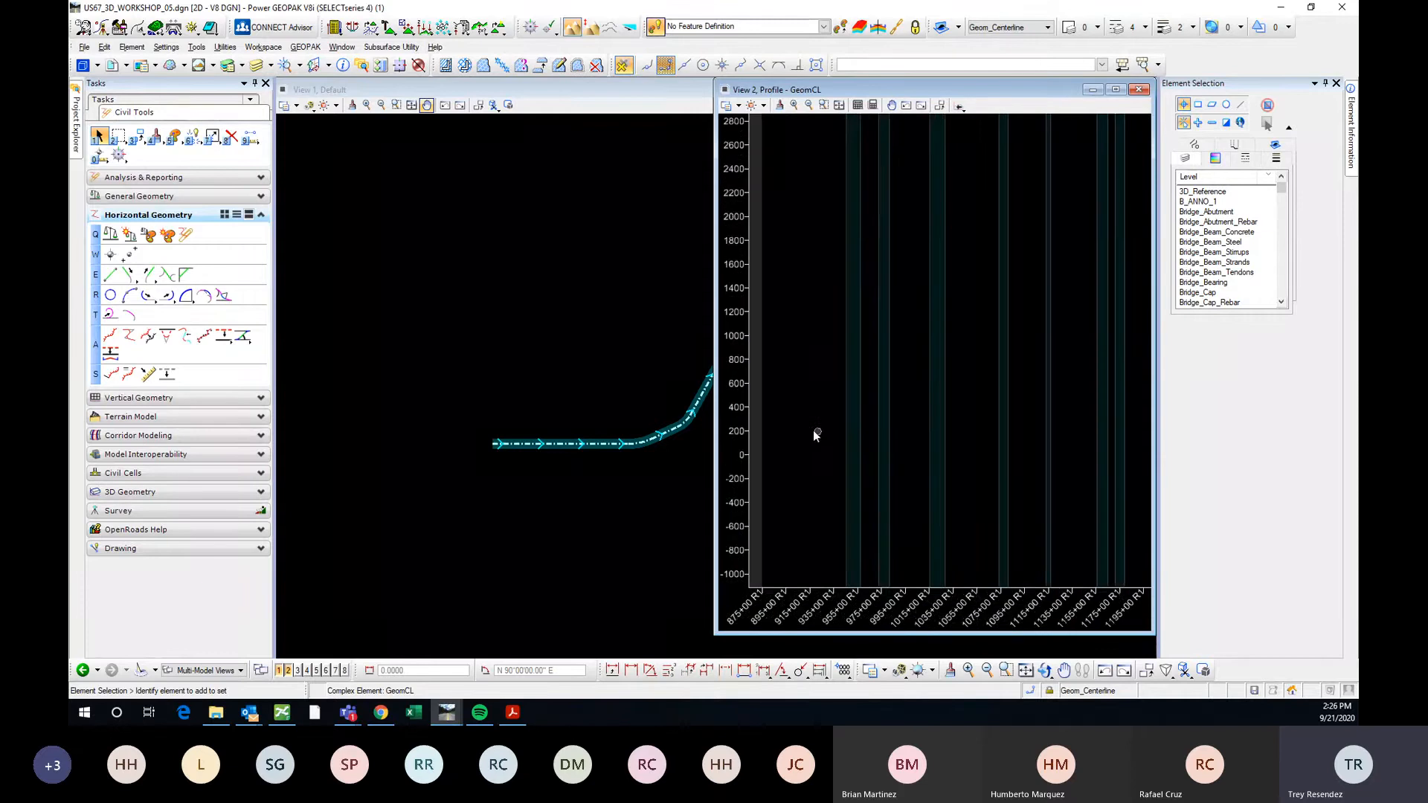
scroll(806, 382, down, 2)
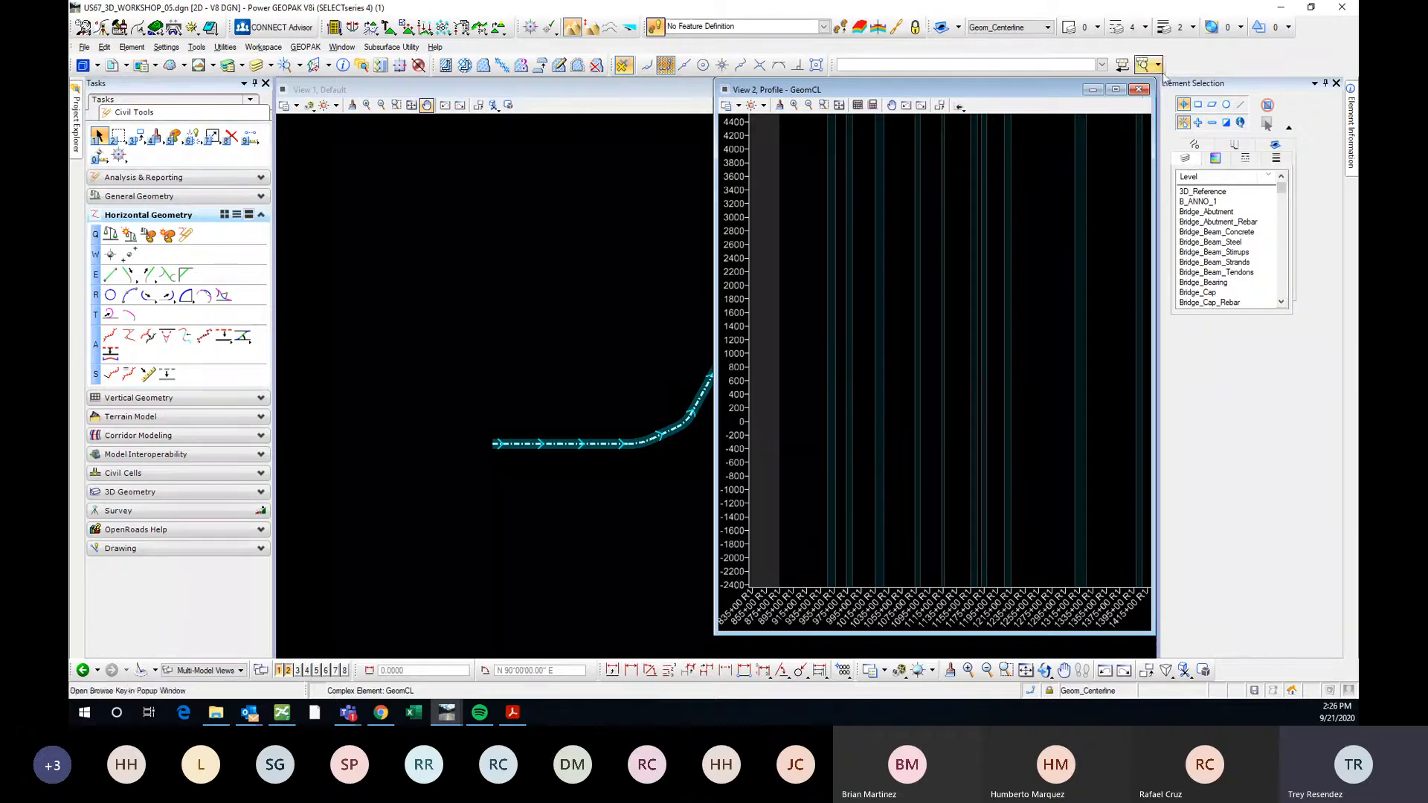
click(1139, 89)
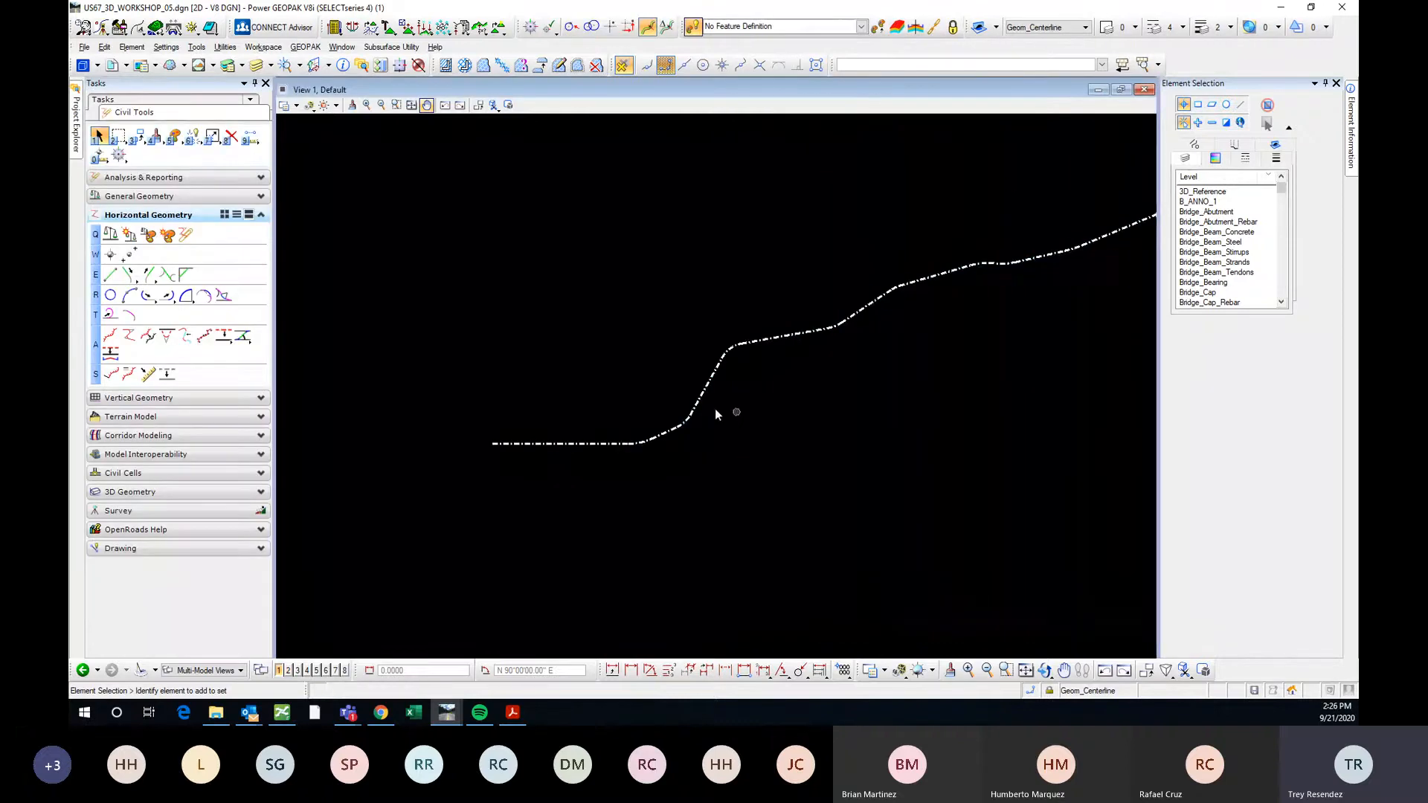
Undo the alignment's profile model opening, its starting station and its civil rule feature creation.
scroll(575, 388, down, 4)
middle_drag(738, 374, 662, 402)
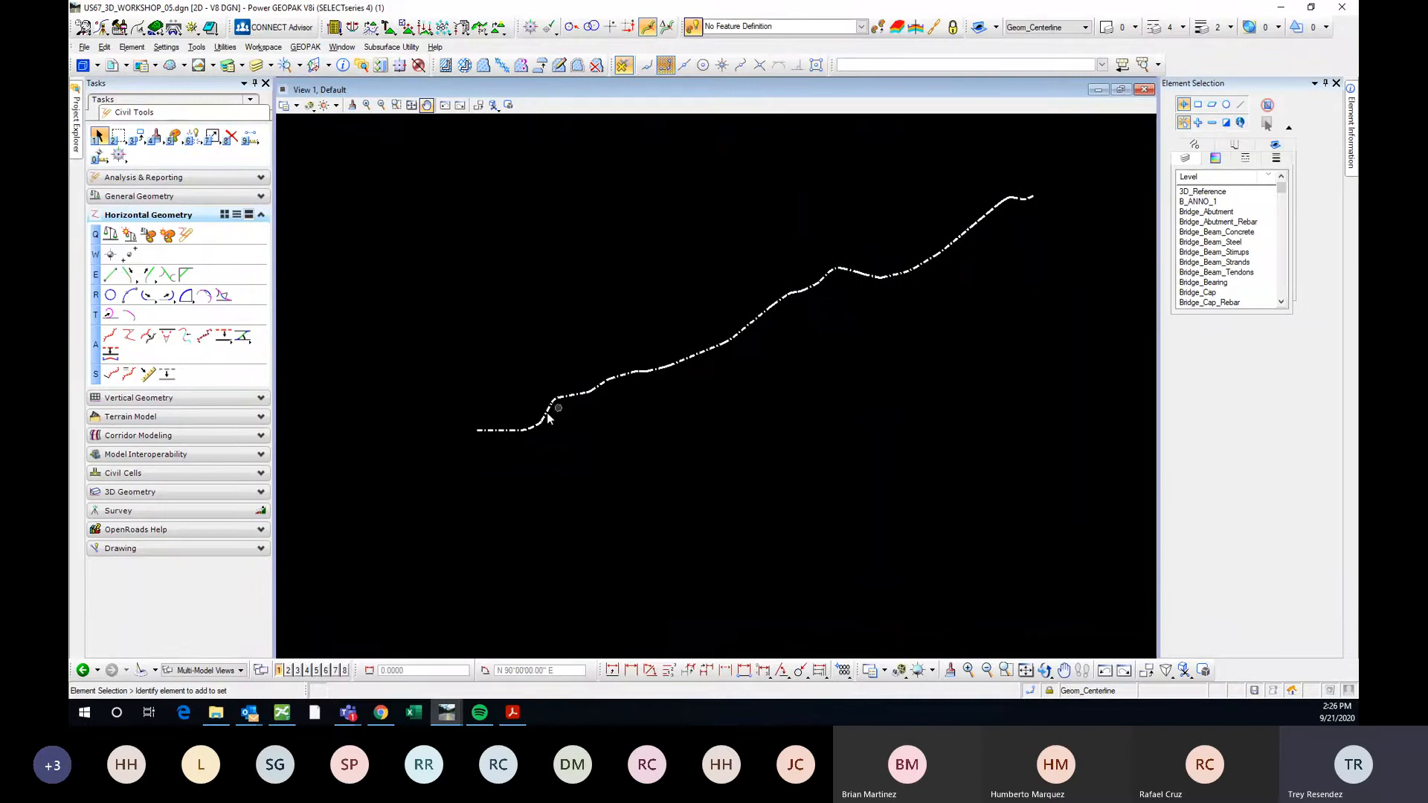
scroll(519, 432, up, 4)
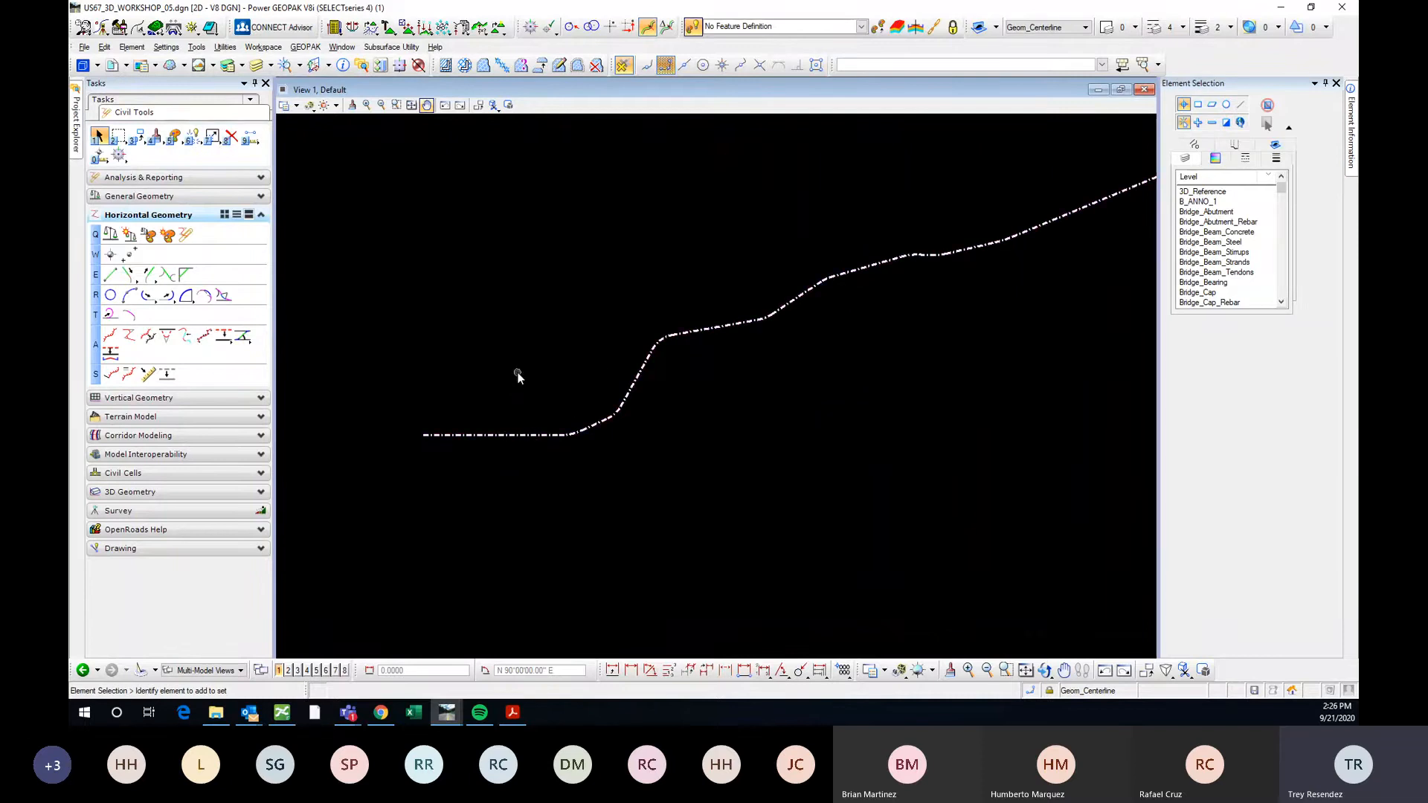
click(590, 427)
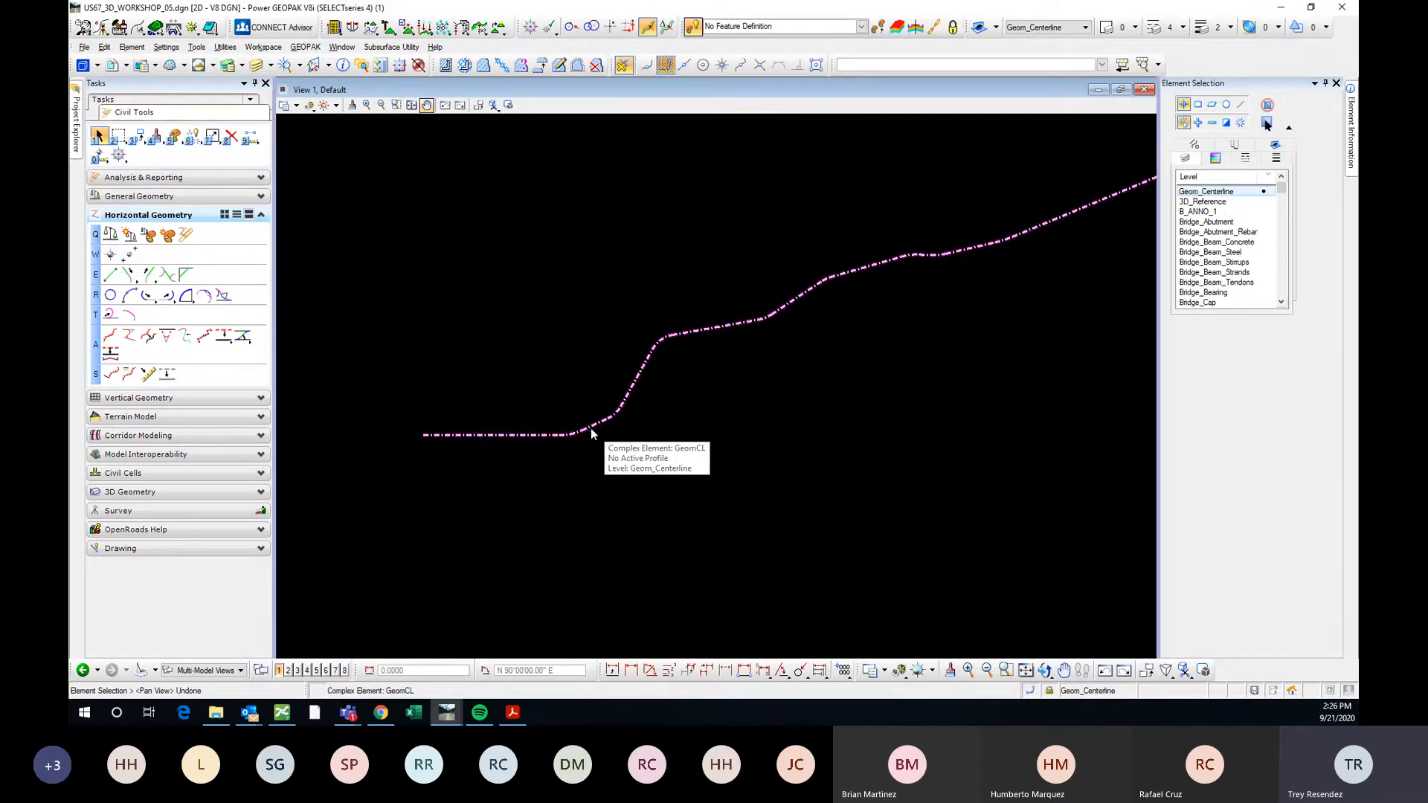
click(588, 360)
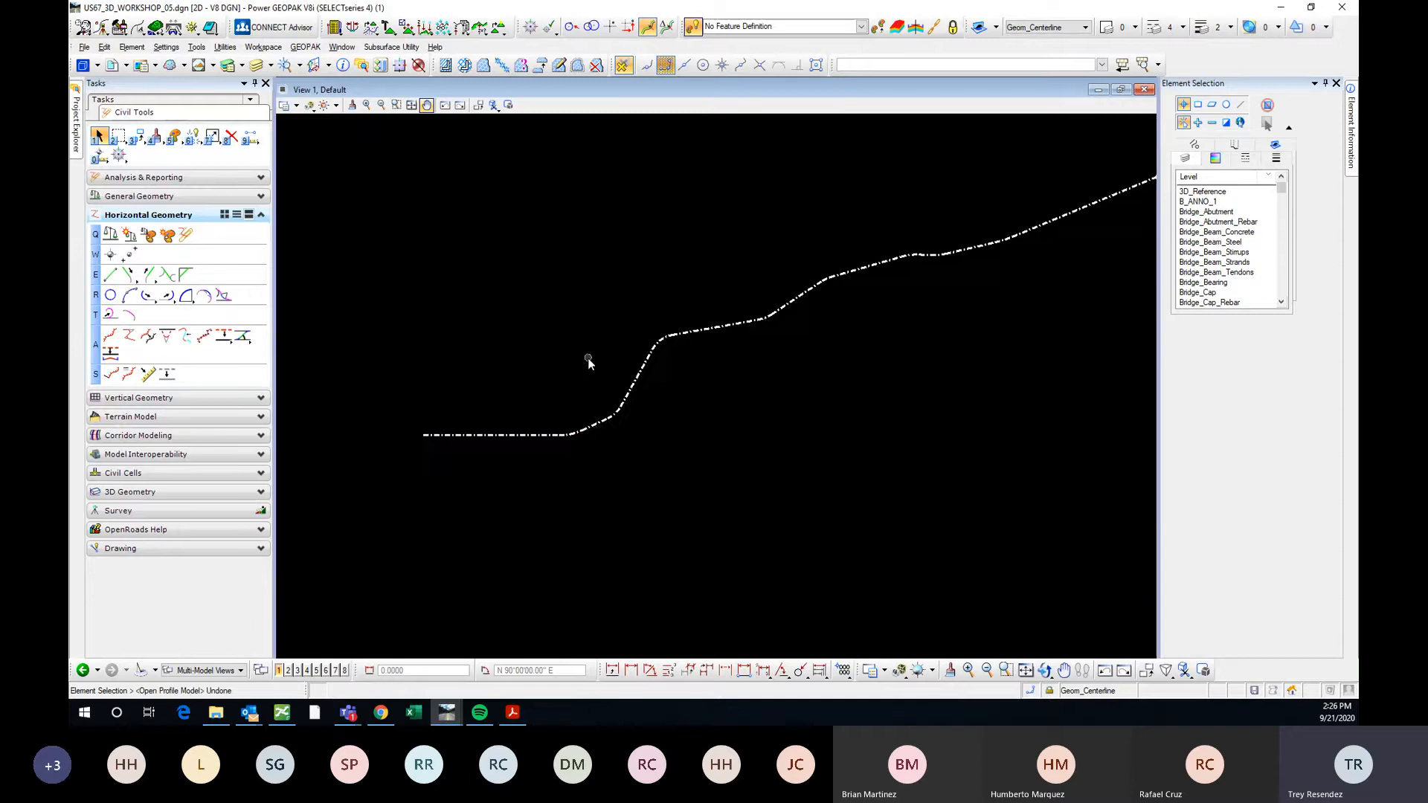
click(595, 423)
click(572, 322)
click(599, 424)
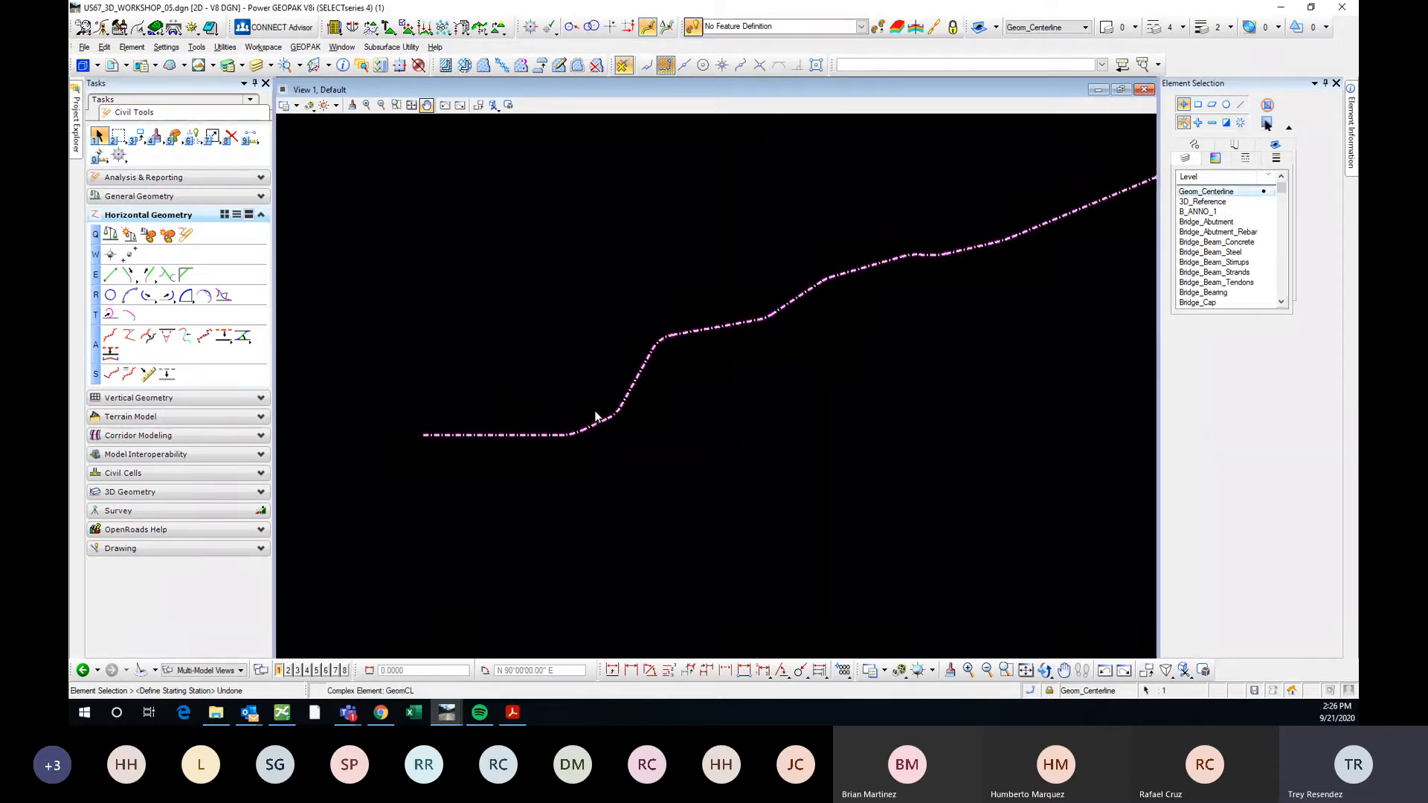
click(561, 305)
key(ctrl+z)
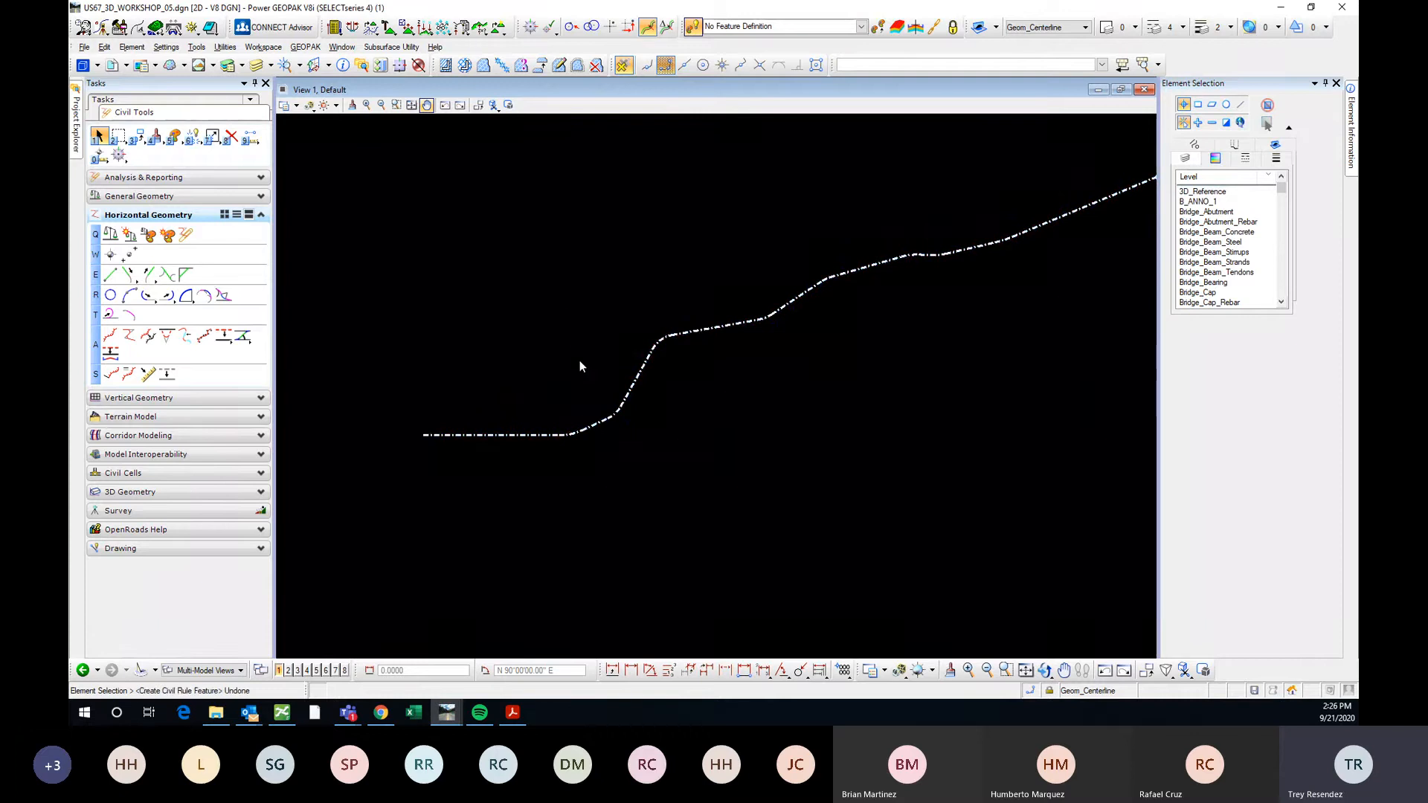
Undo the reference merge, check the alignment as a reference element, and redo the merge.
key(ctrl+z)
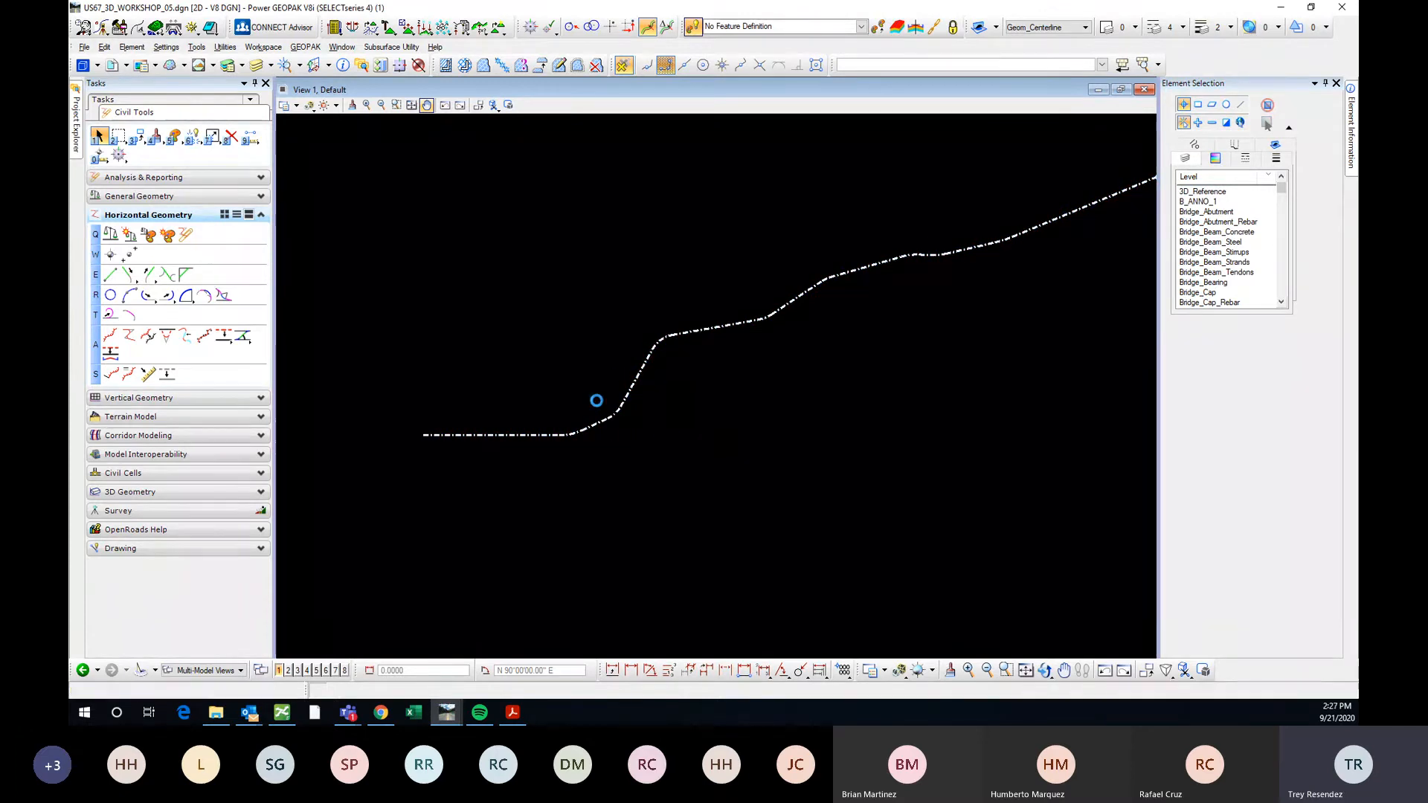
click(629, 393)
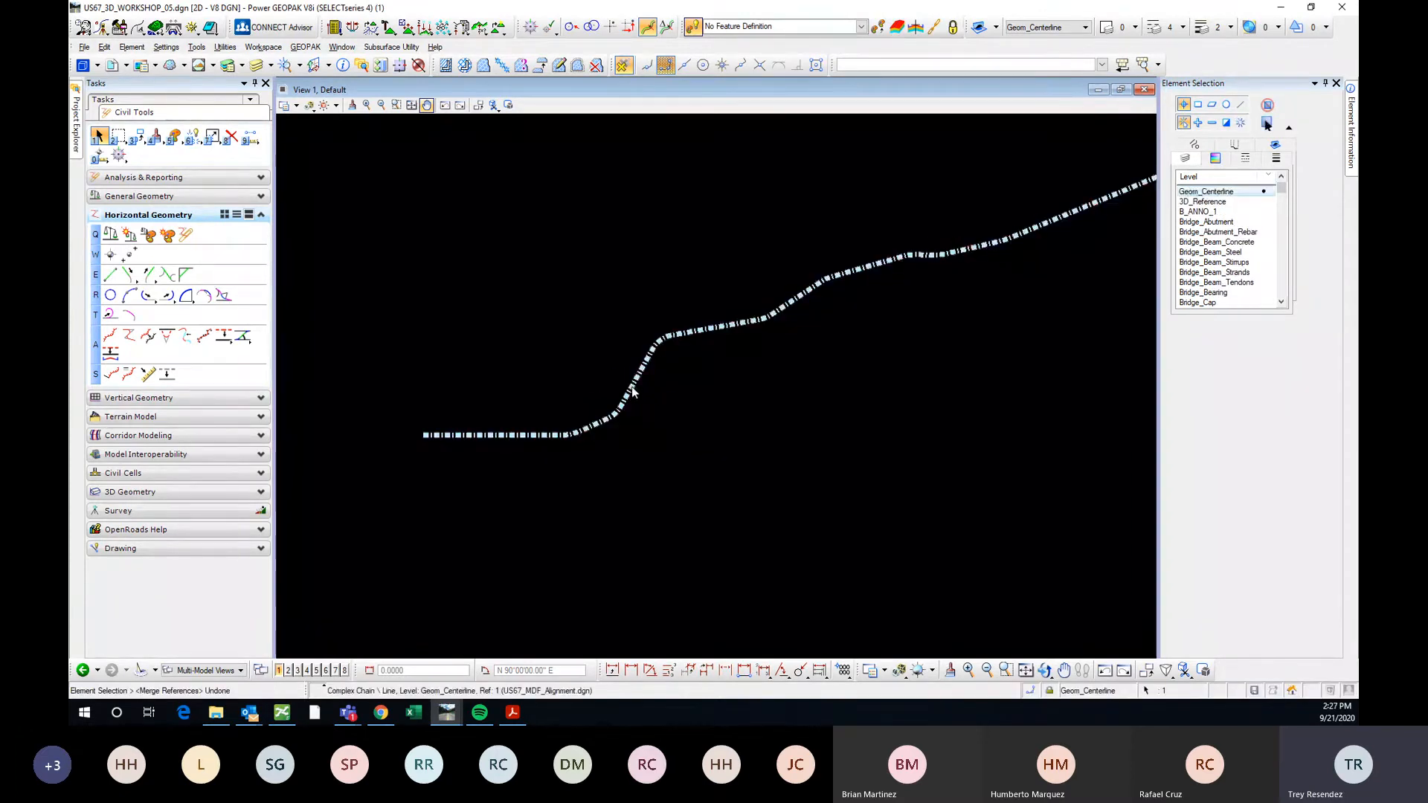
click(662, 421)
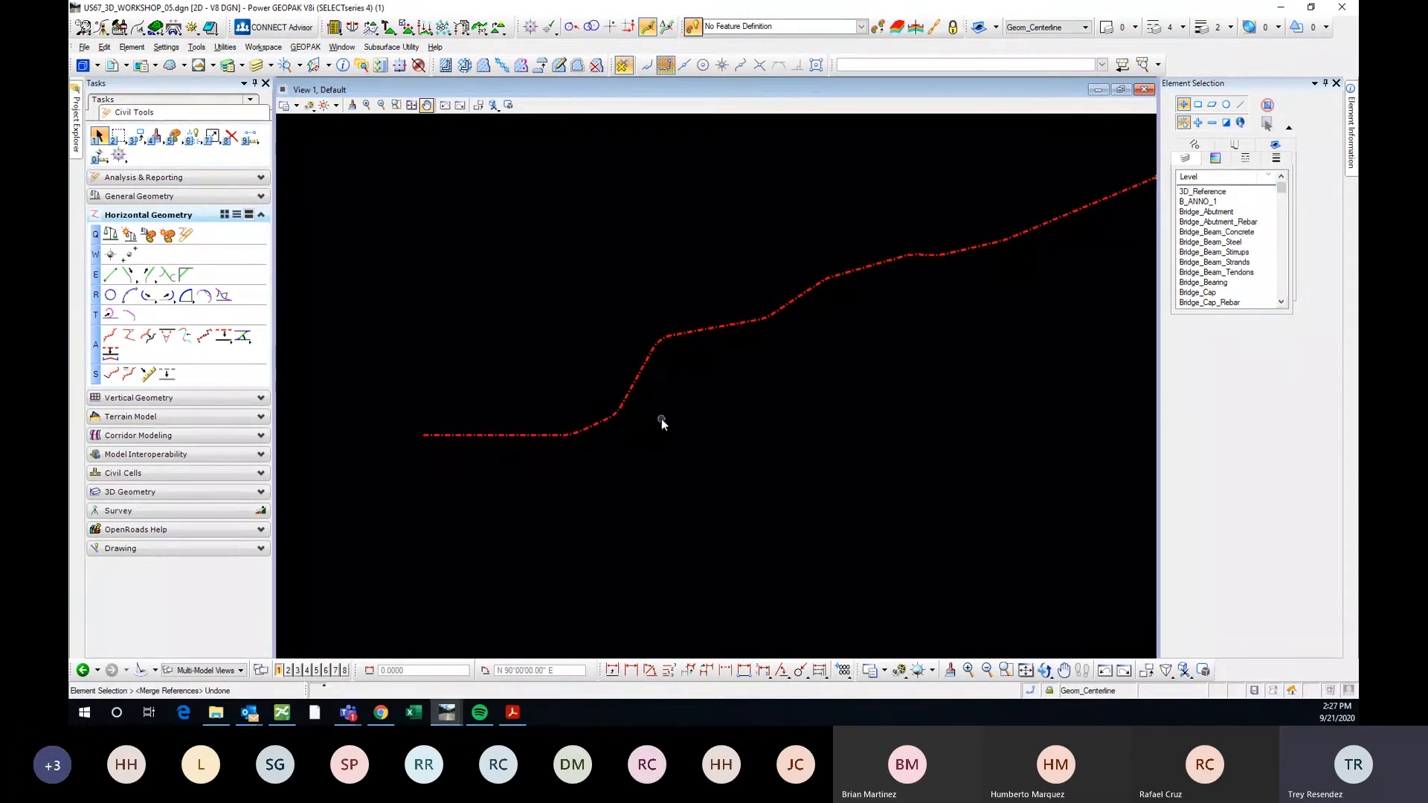
click(641, 383)
key(ctrl+y)
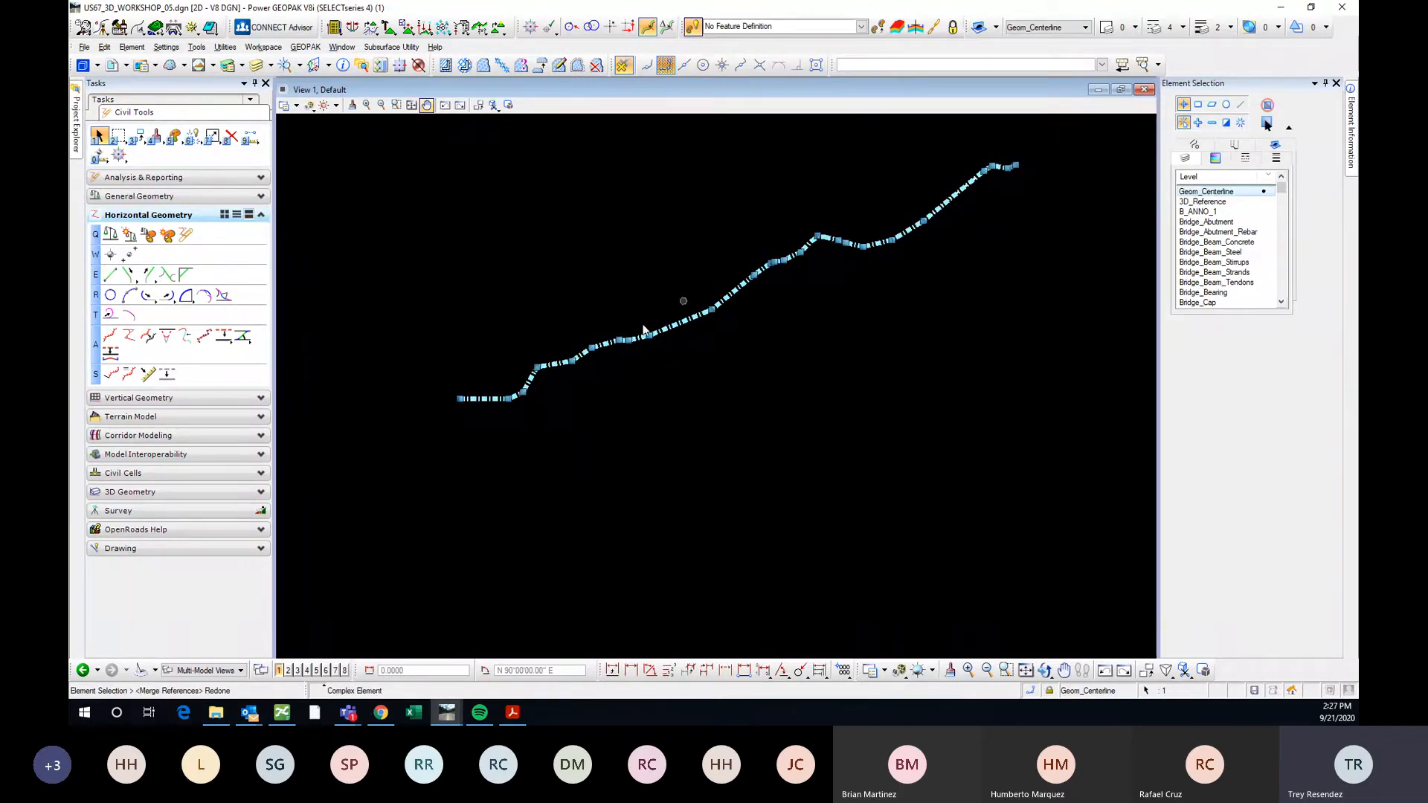
Examine the selected merged complex chain from its start to its far end.
scroll(484, 400, up, 2)
scroll(537, 390, down, 2)
middle_drag(745, 364, 658, 424)
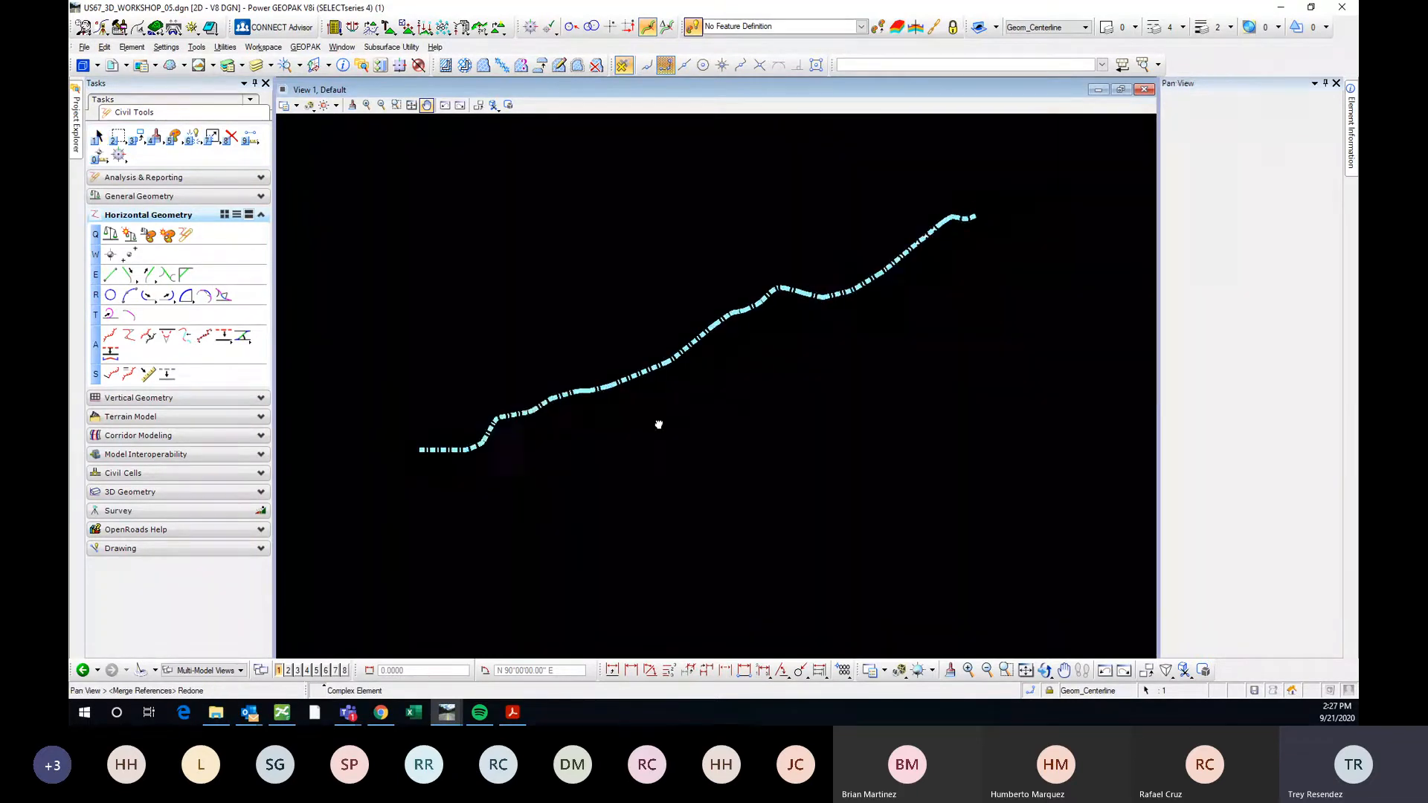
right_click(658, 425)
scroll(395, 462, up, 3)
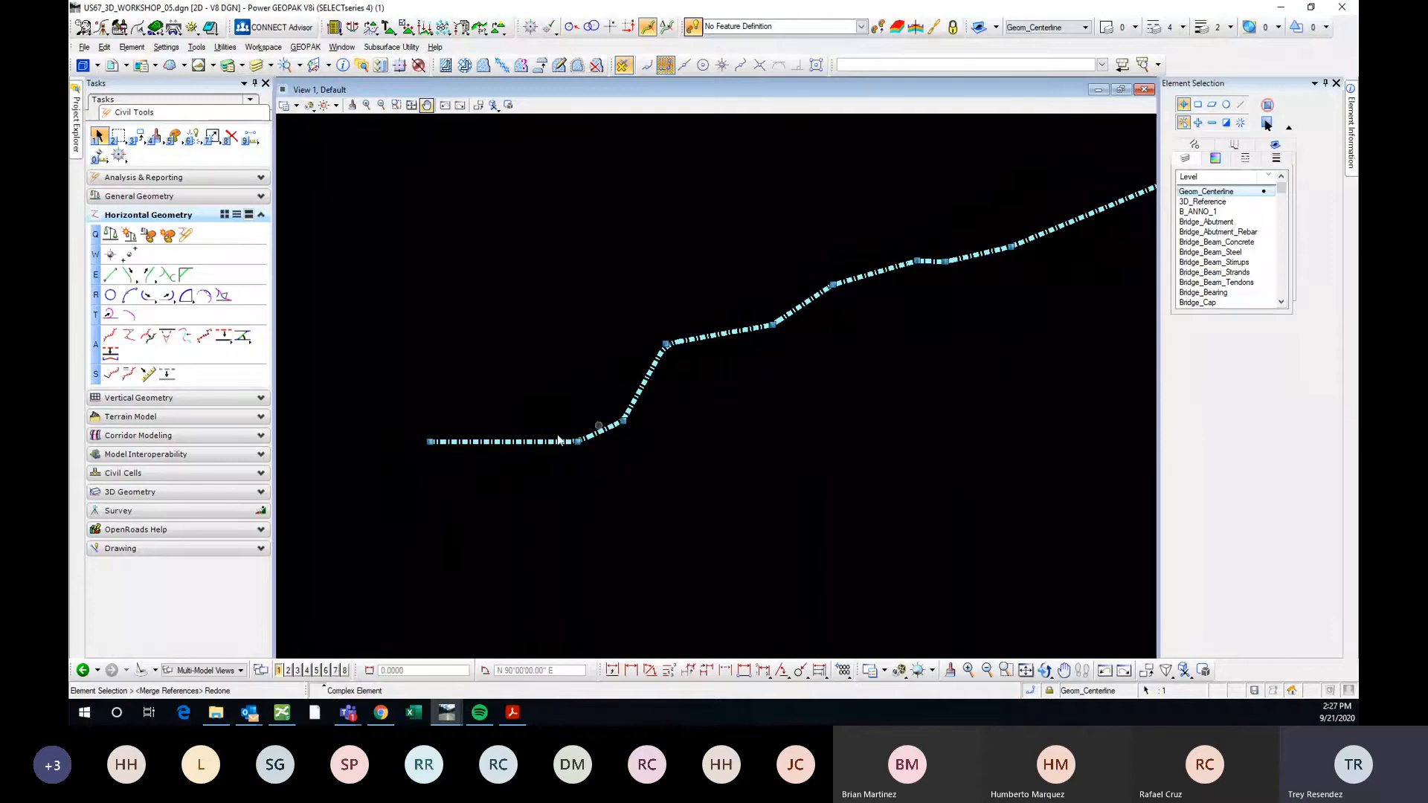
scroll(551, 440, down, 3)
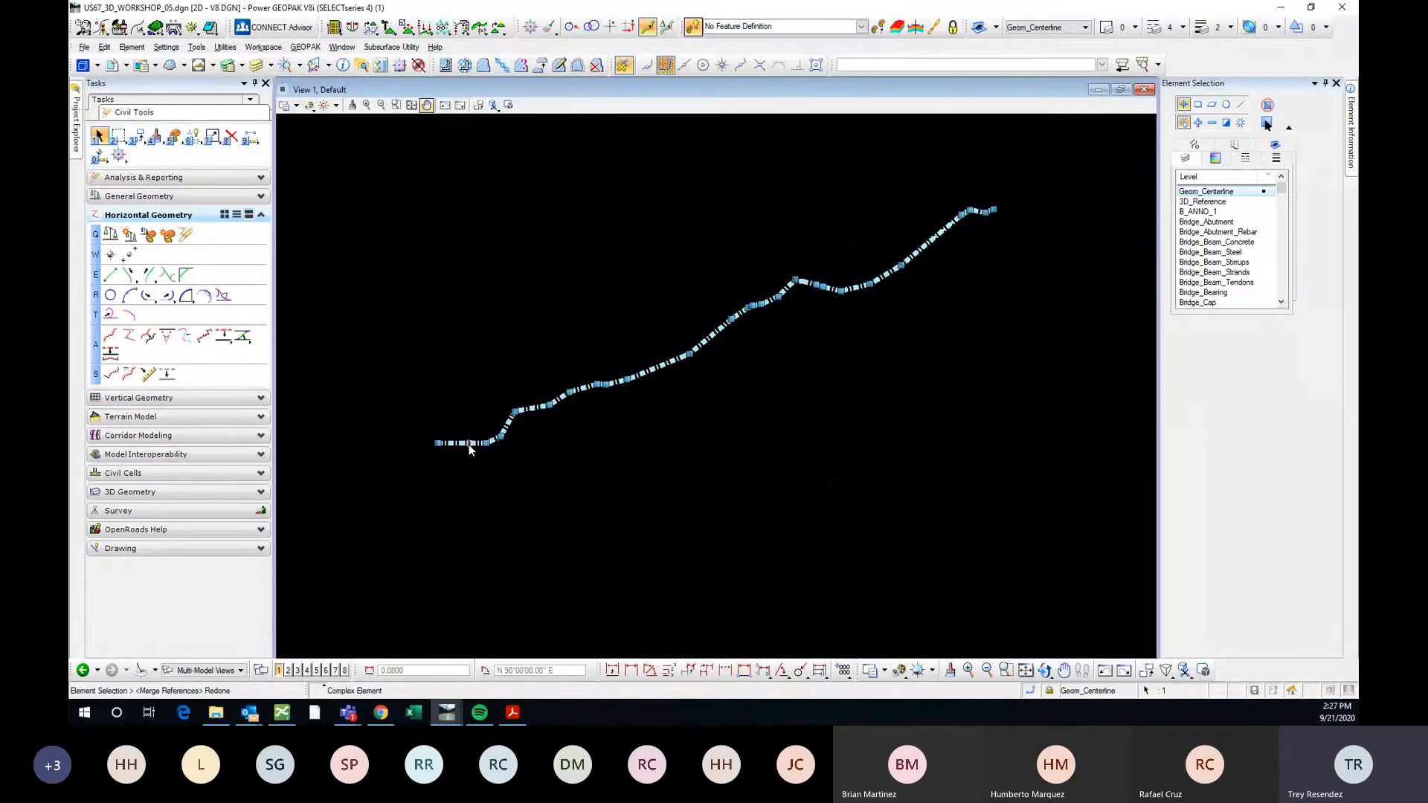
scroll(468, 444, up, 3)
scroll(513, 438, down, 2)
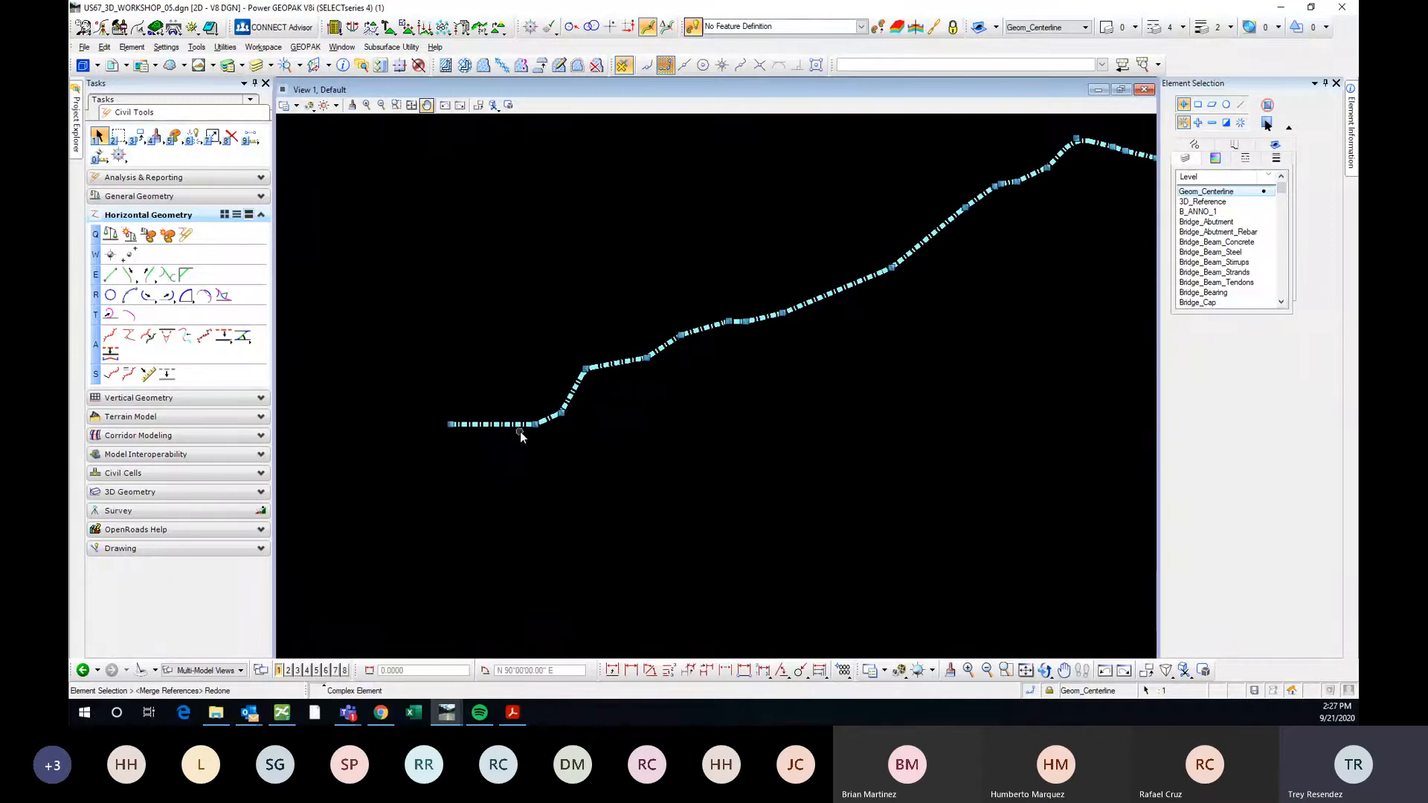
scroll(565, 410, down, 2)
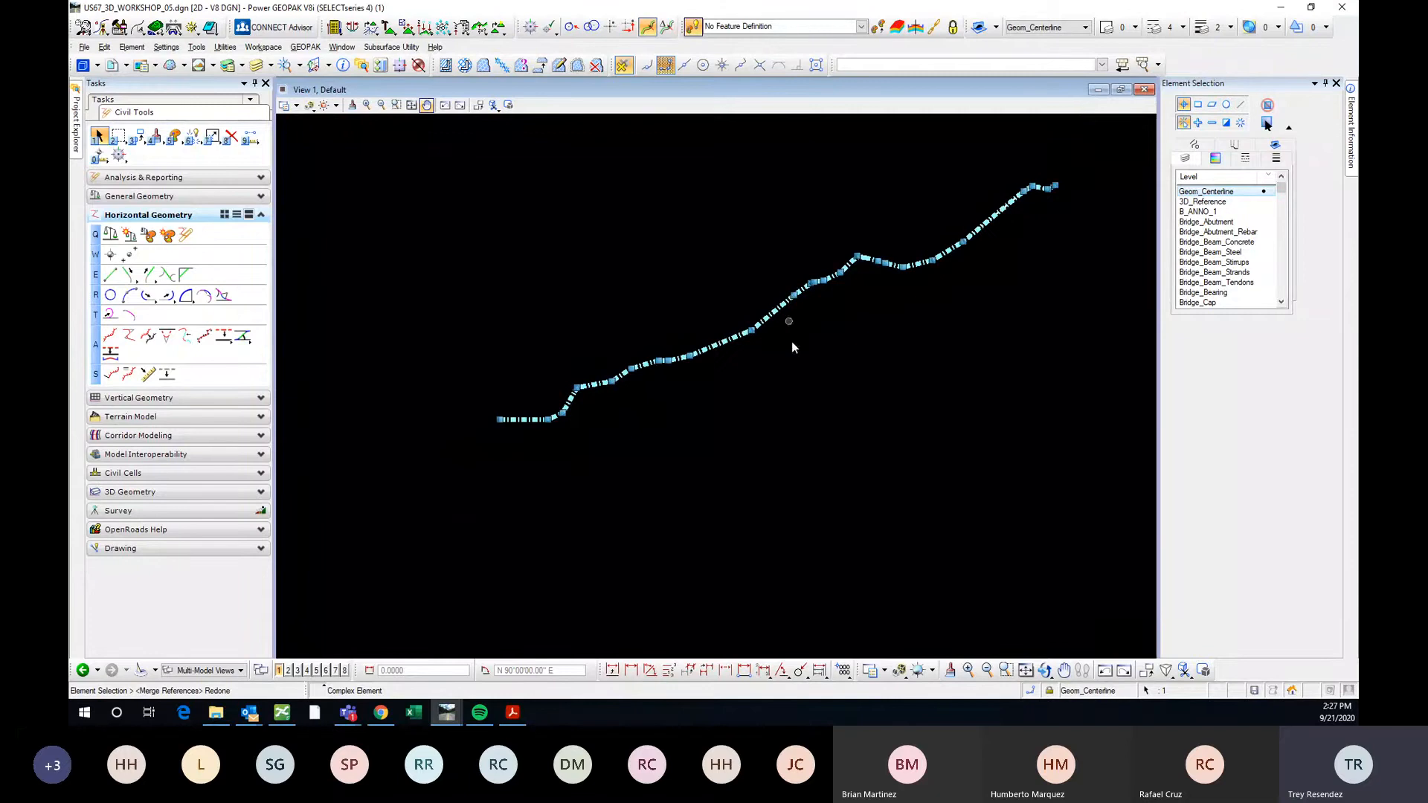
scroll(530, 420, up, 2)
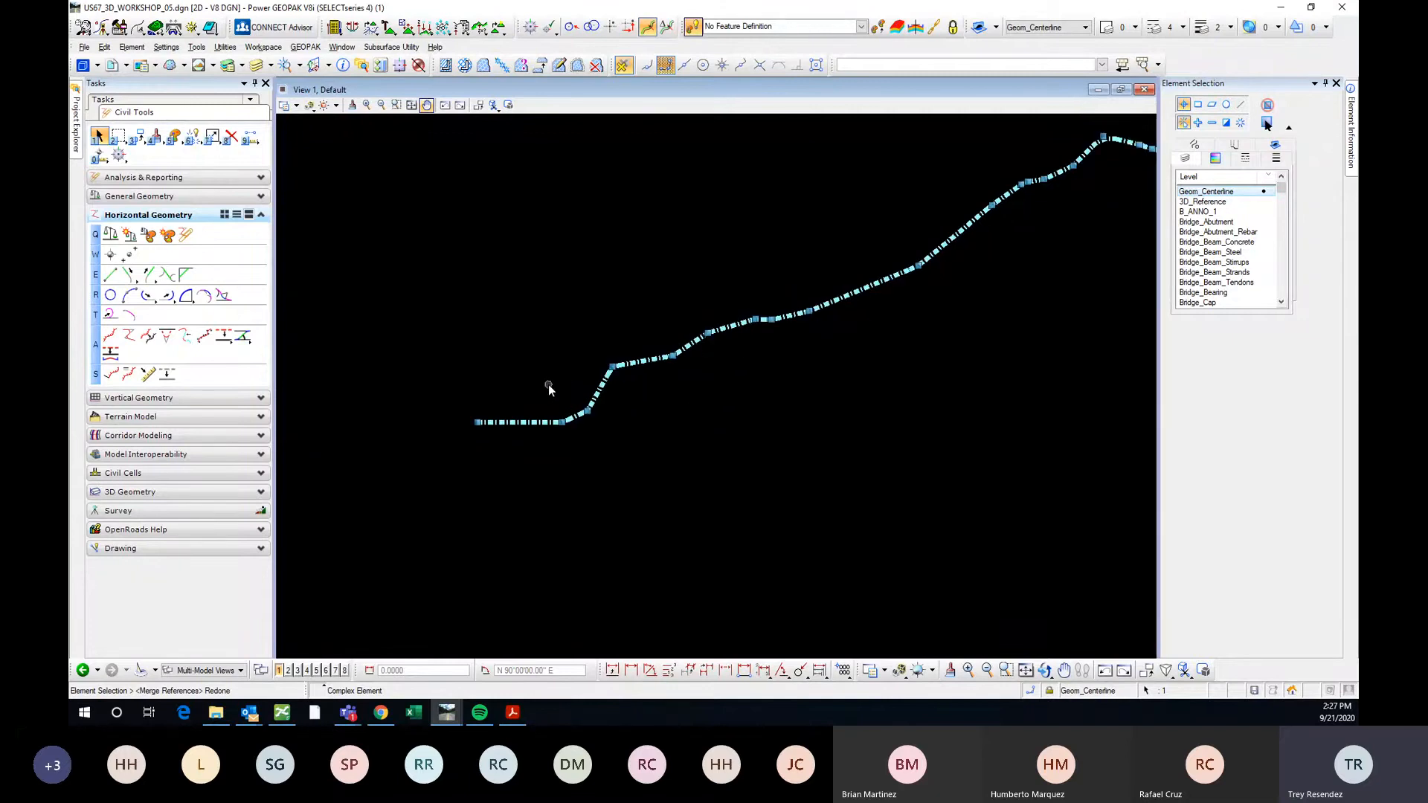
Drop the merged complex chain into individual lines and arcs with the Complex option of Drop Element.
click(549, 386)
right_click(549, 386)
click(552, 392)
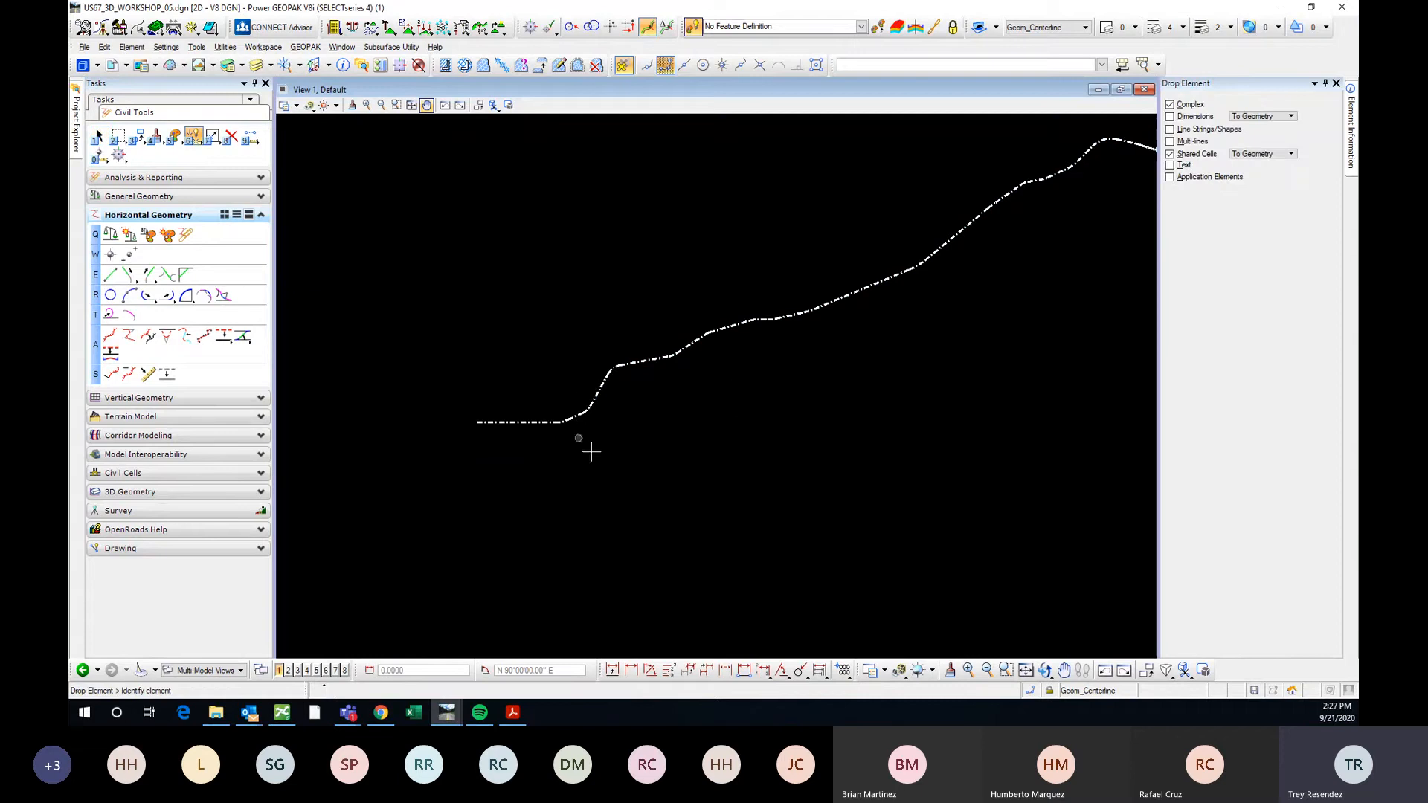
scroll(487, 378, down, 1)
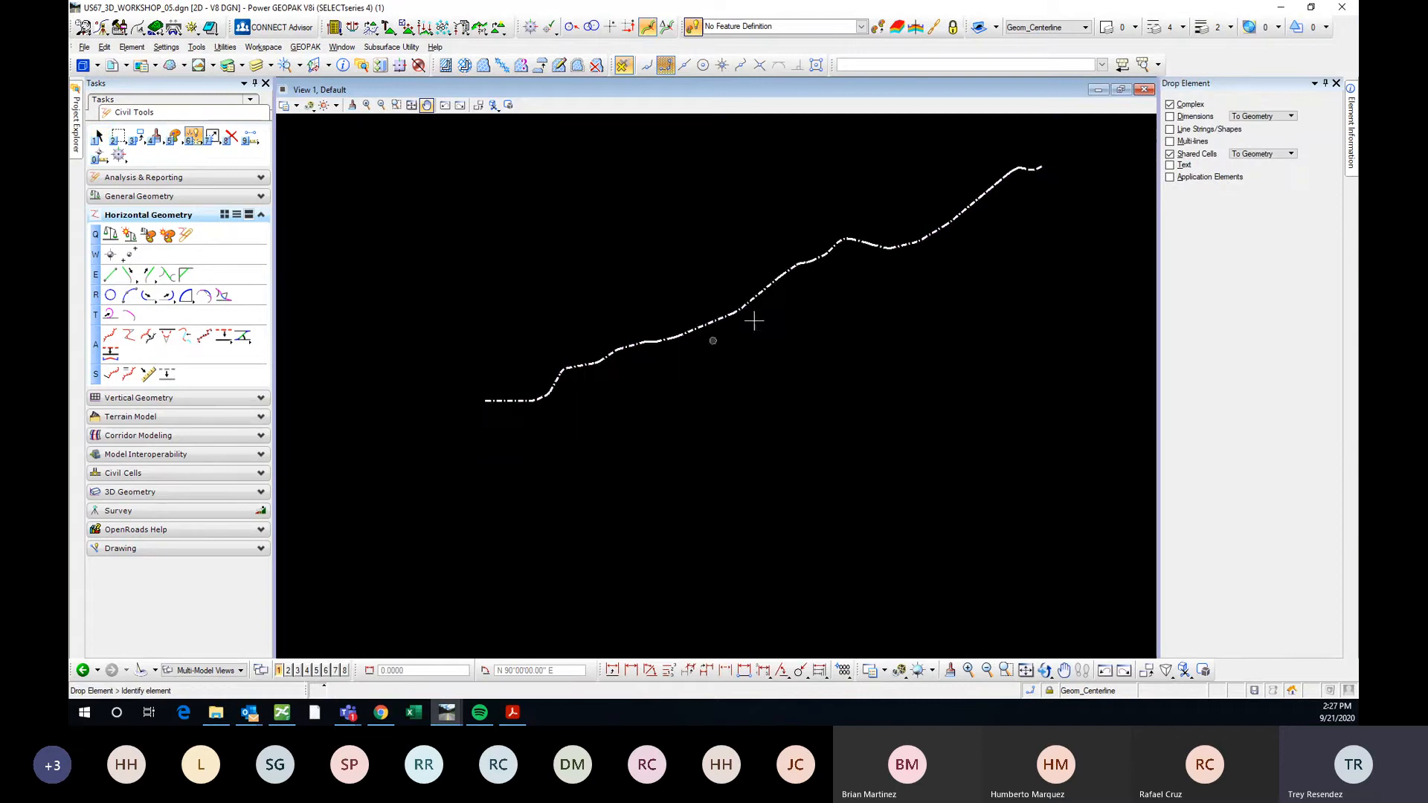
scroll(531, 407, up, 2)
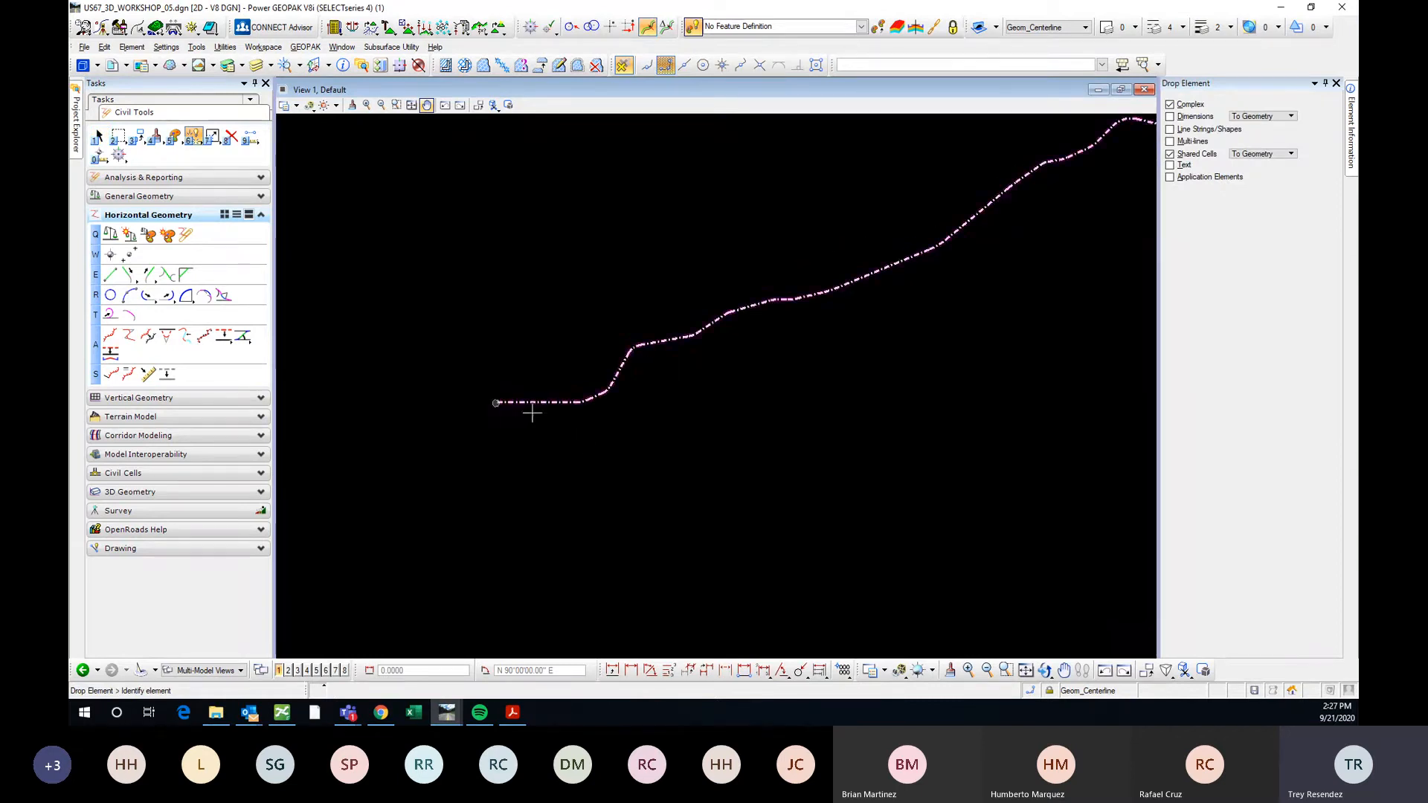
click(569, 393)
click(581, 418)
key(Escape)
Select successive segments near the start of the dropped alignment to check that they are separate elements.
click(602, 392)
click(598, 392)
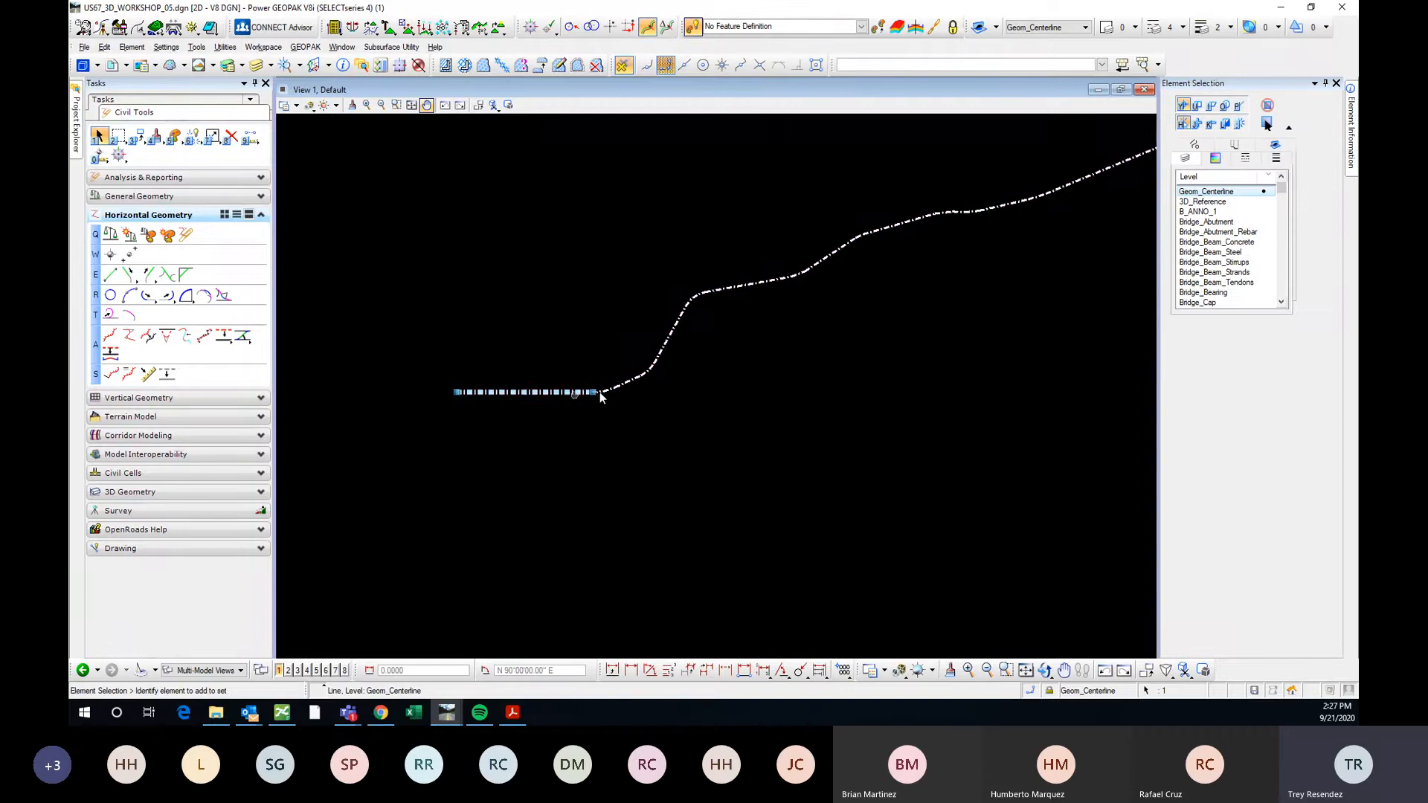
click(647, 376)
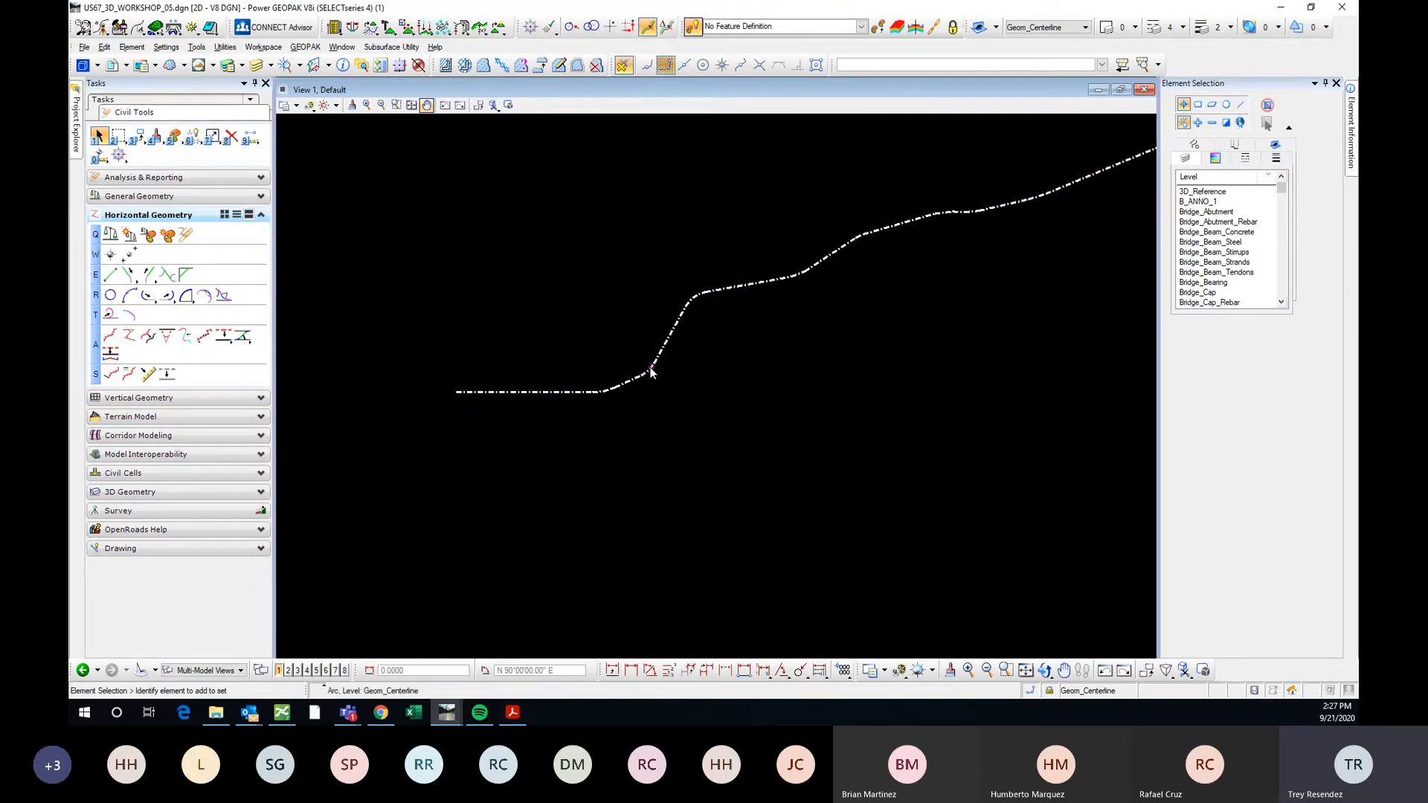
click(665, 342)
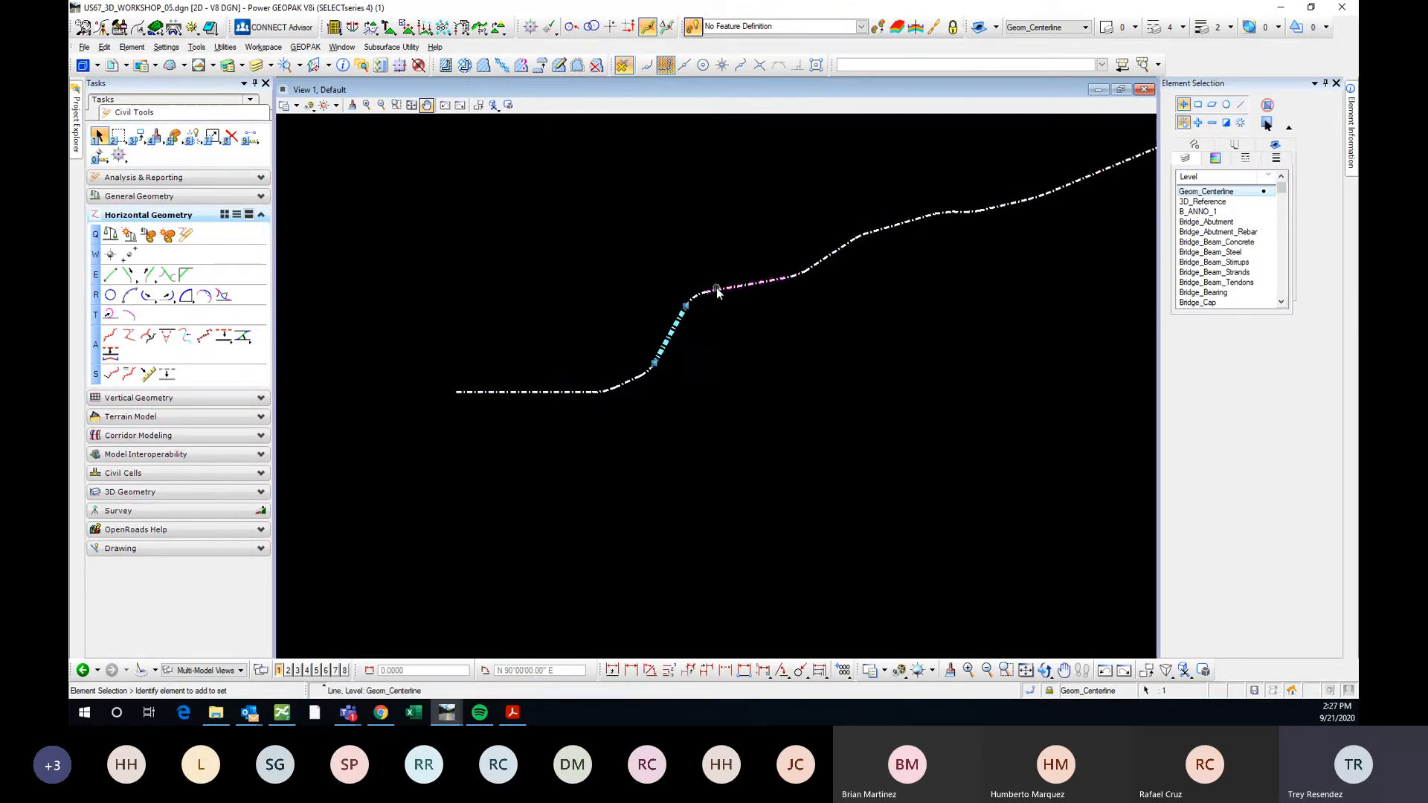
click(716, 288)
scroll(572, 328, down, 2)
scroll(733, 283, up, 2)
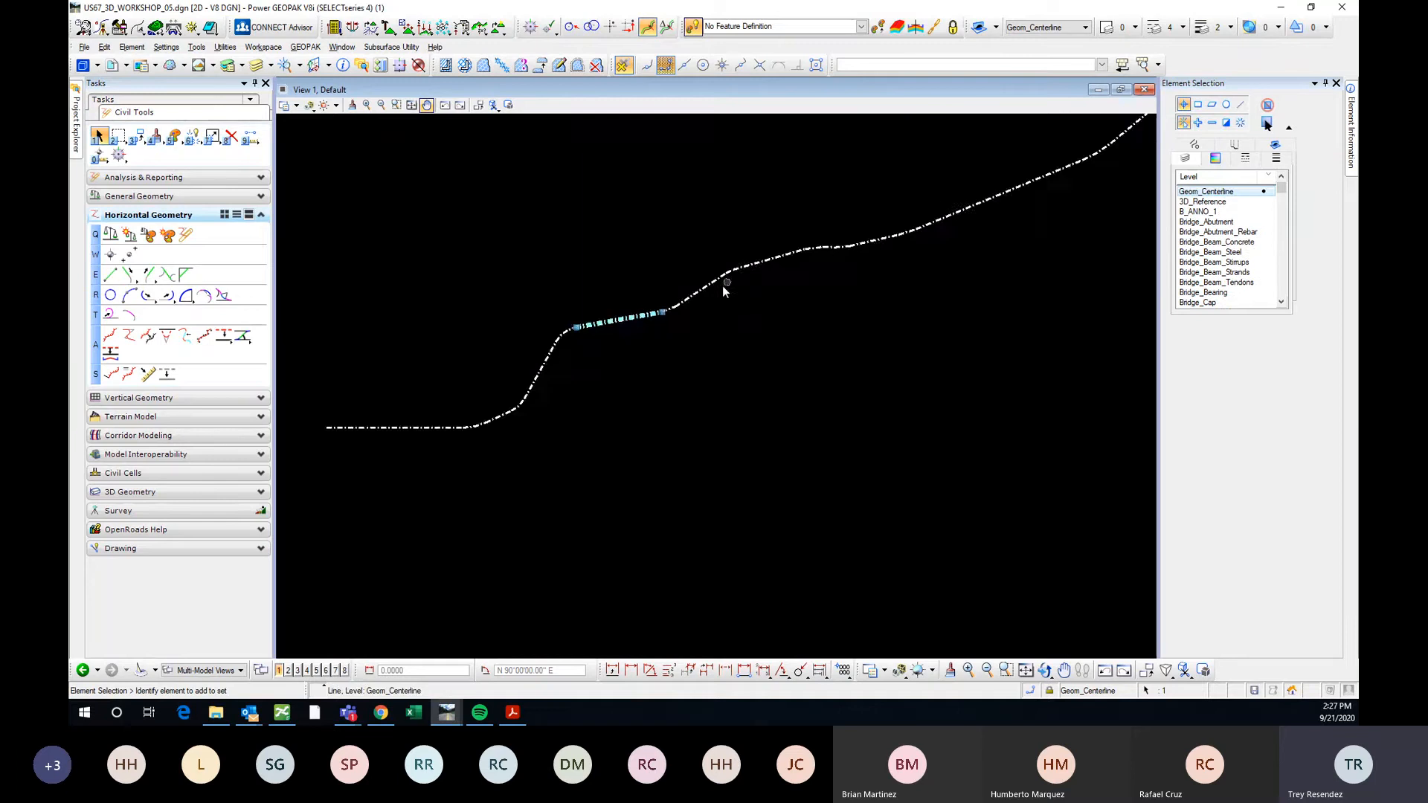
scroll(721, 287, up, 2)
click(694, 288)
scroll(599, 347, down, 7)
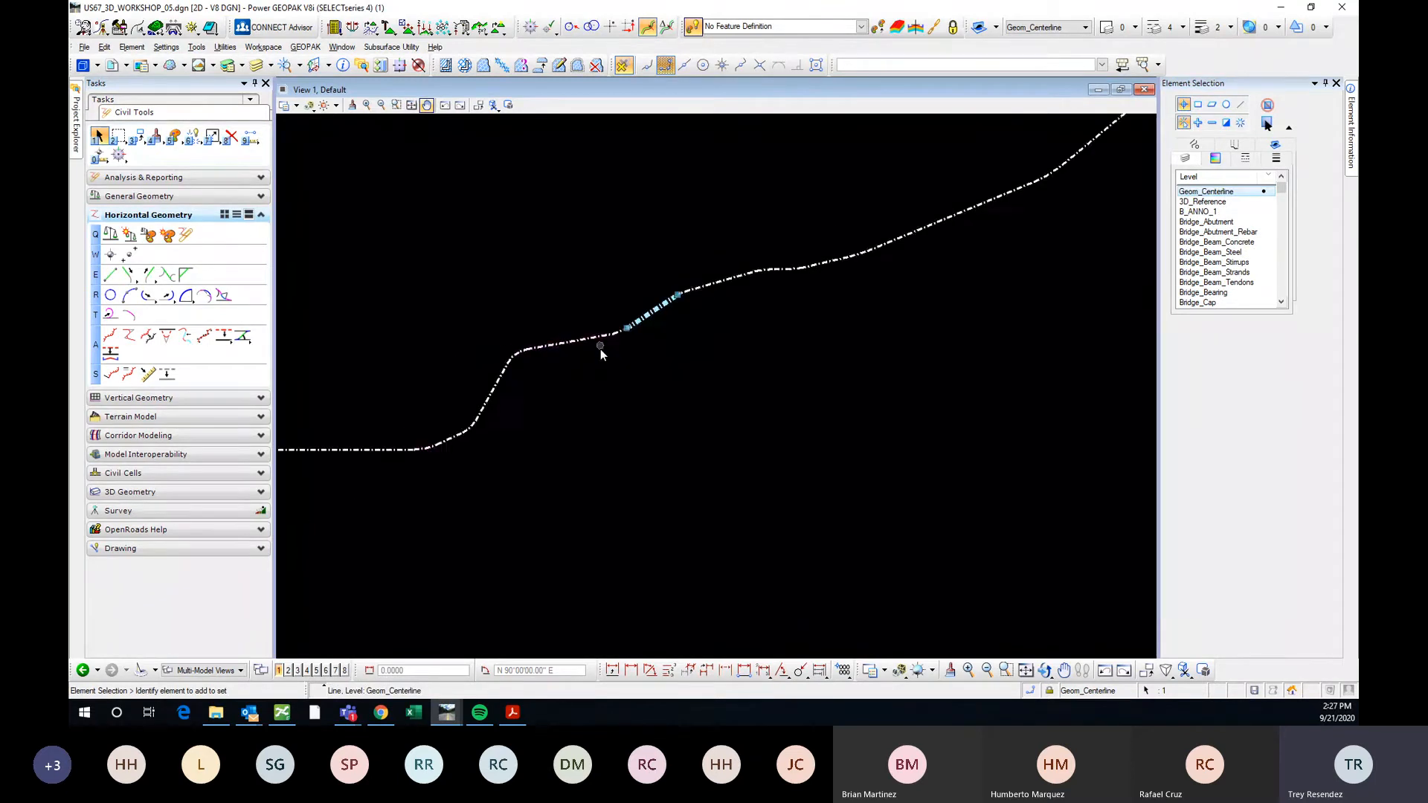
Examine the middle stretch of the dropped alignment up close and then its full extent.
middle_drag(944, 255, 729, 388)
scroll(770, 312, up, 4)
scroll(771, 316, up, 6)
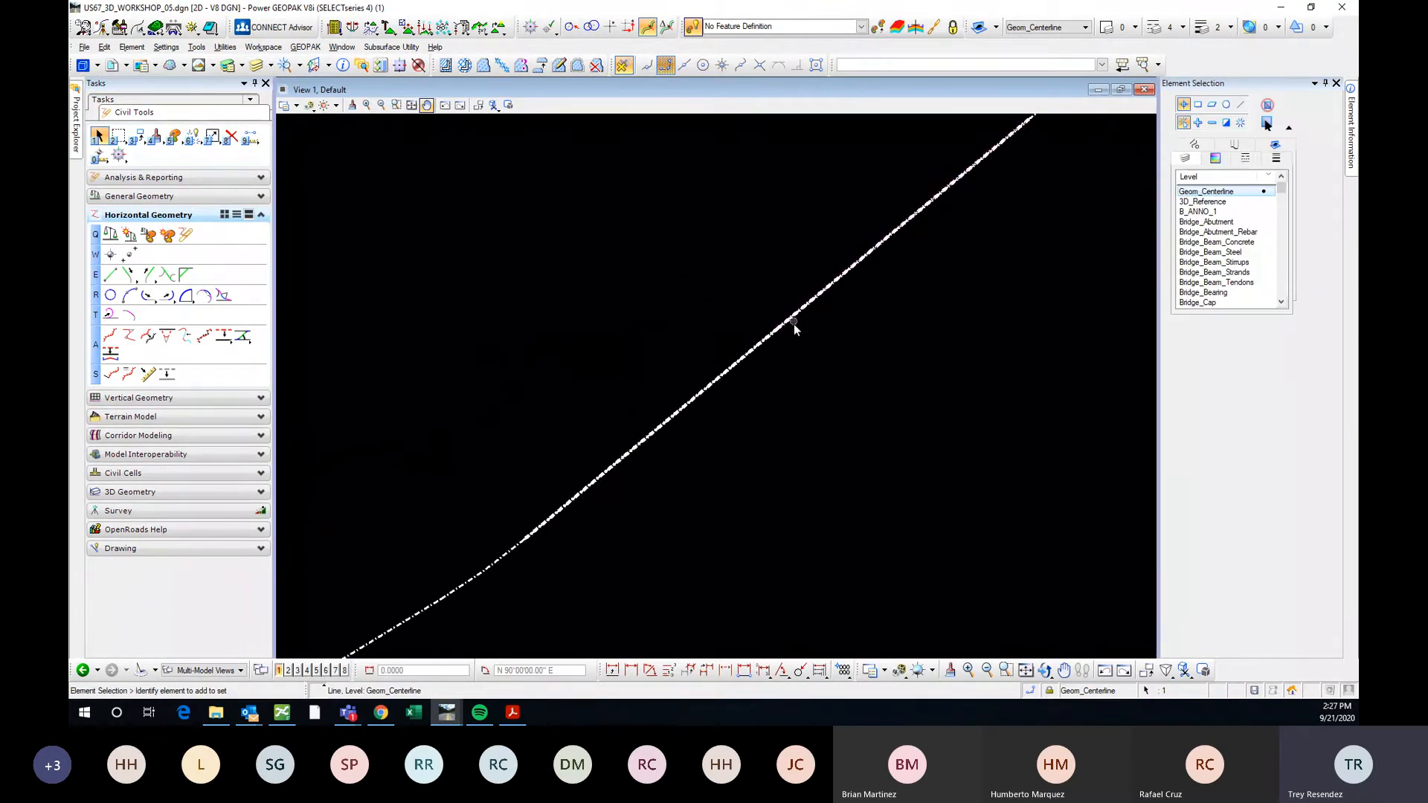
scroll(806, 272, down, 5)
scroll(657, 413, up, 3)
scroll(658, 413, up, 3)
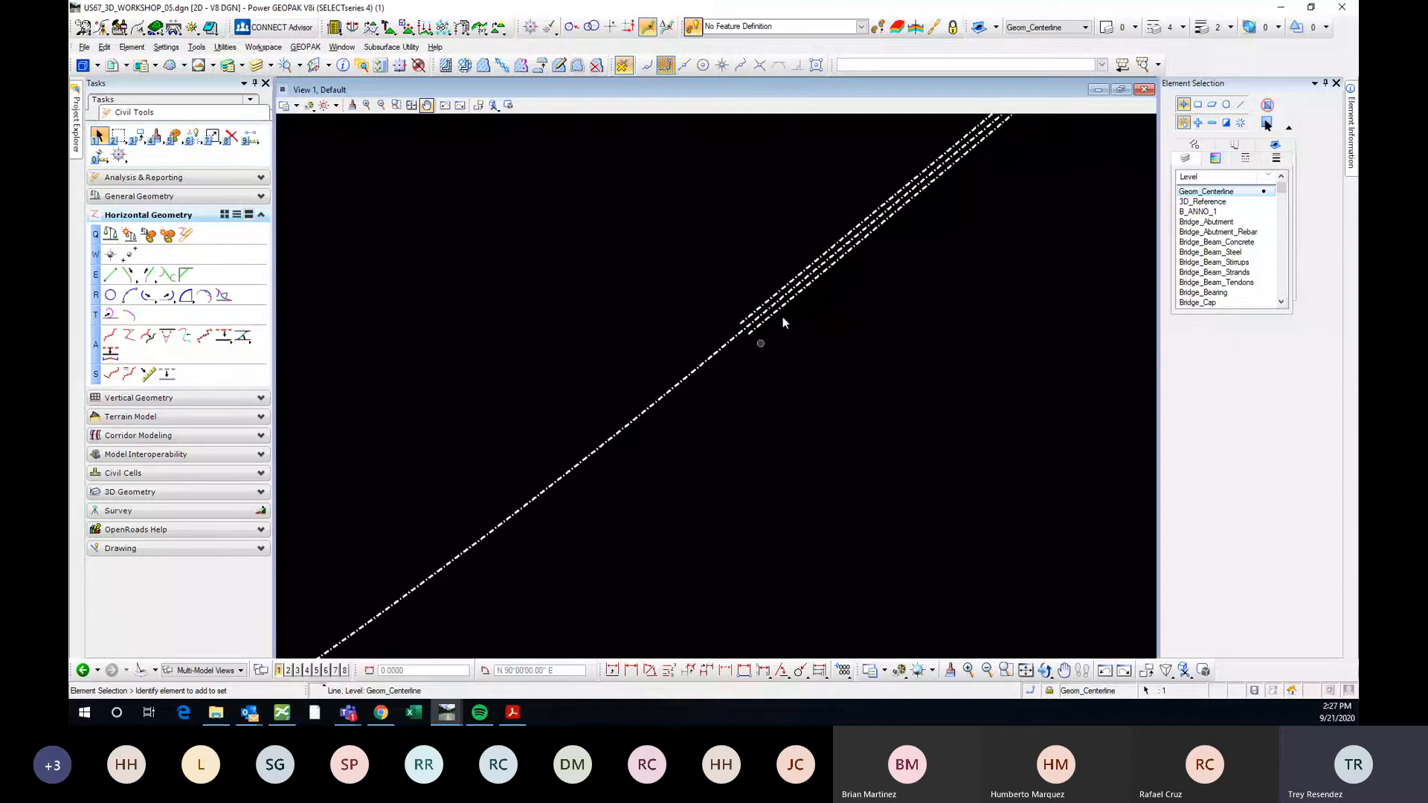
scroll(927, 295, down, 8)
middle_drag(633, 460, 743, 404)
right_click(742, 404)
scroll(735, 400, down, 2)
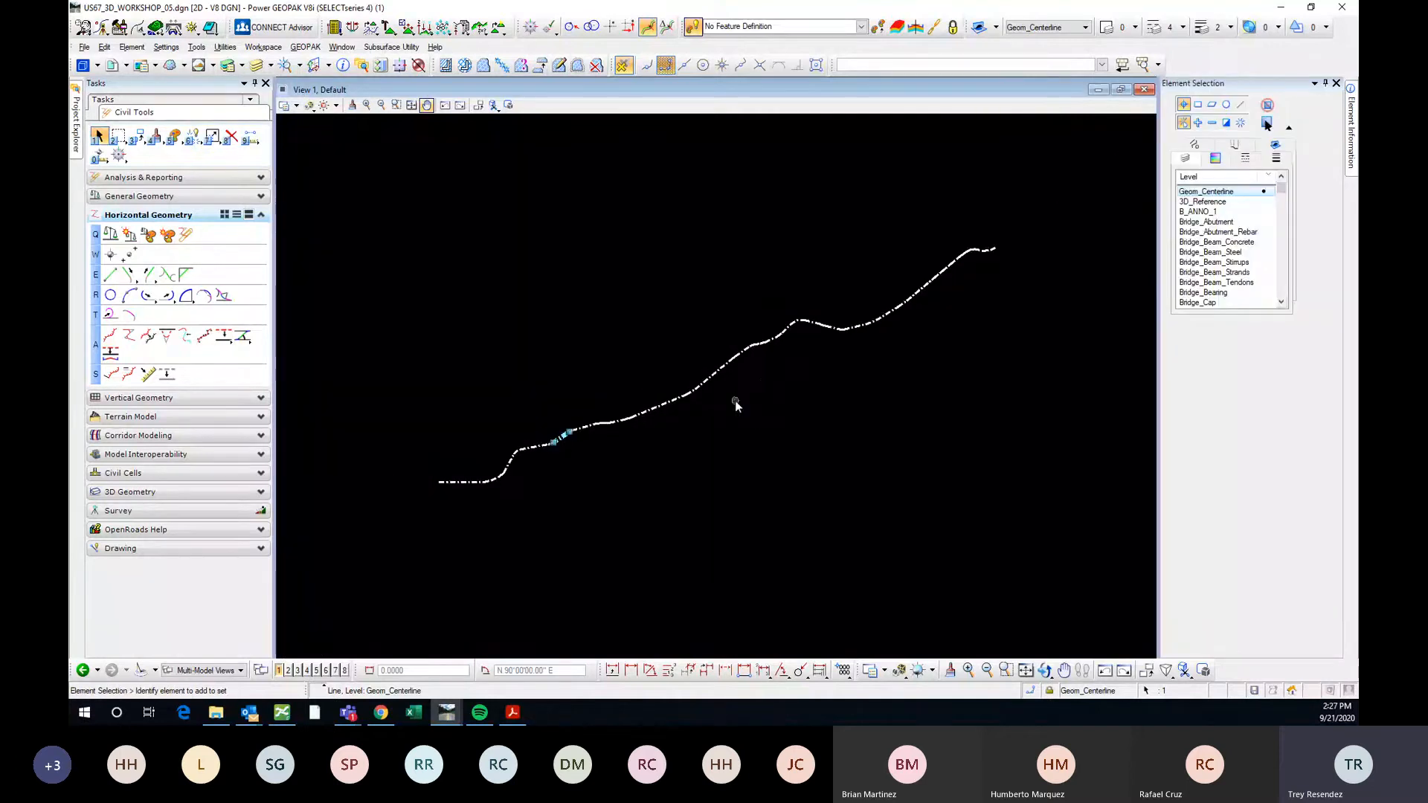
Select all elements on the Geom_Centerline level and convert them into civil geometry with Create Civil Rule Feature.
click(769, 459)
drag(1281, 192, 1277, 253)
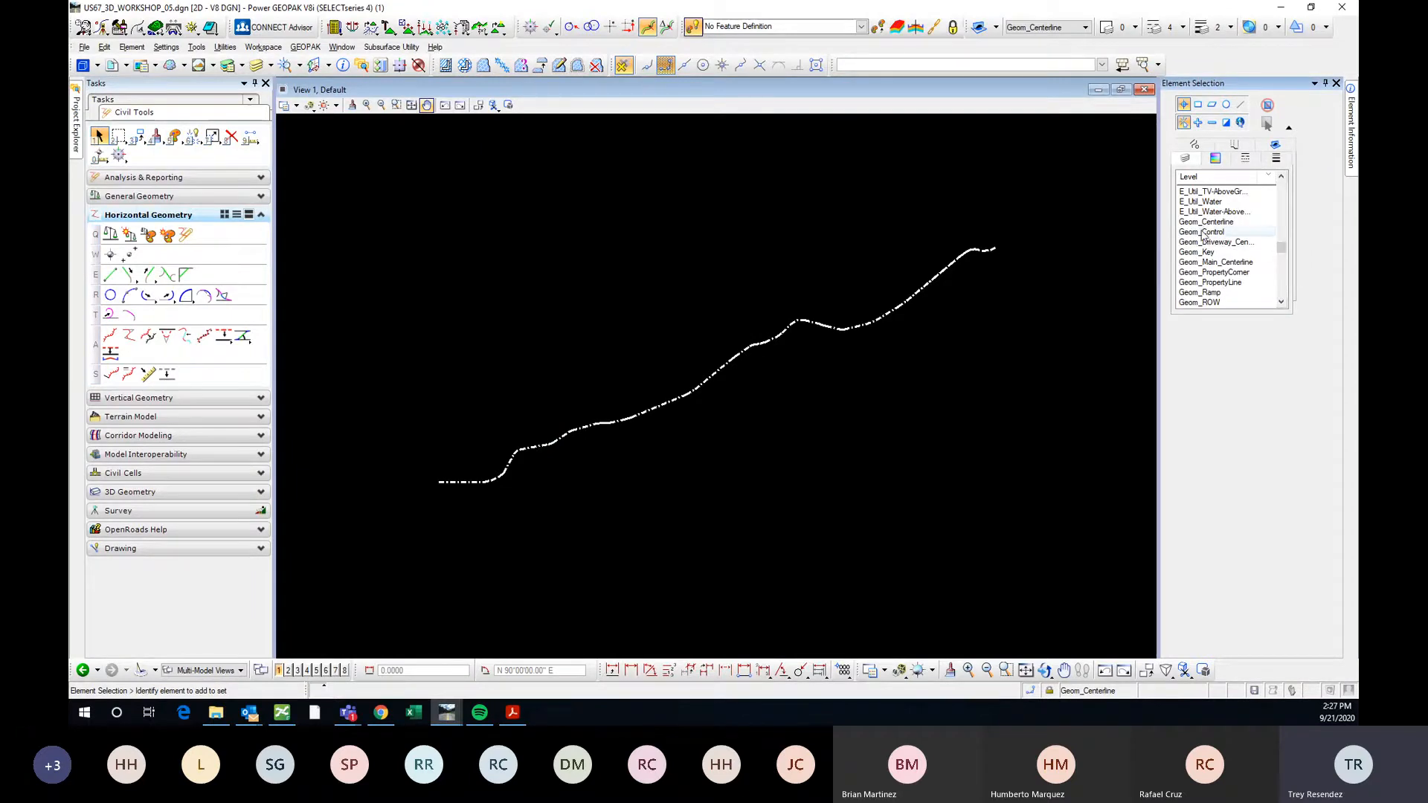
click(1206, 221)
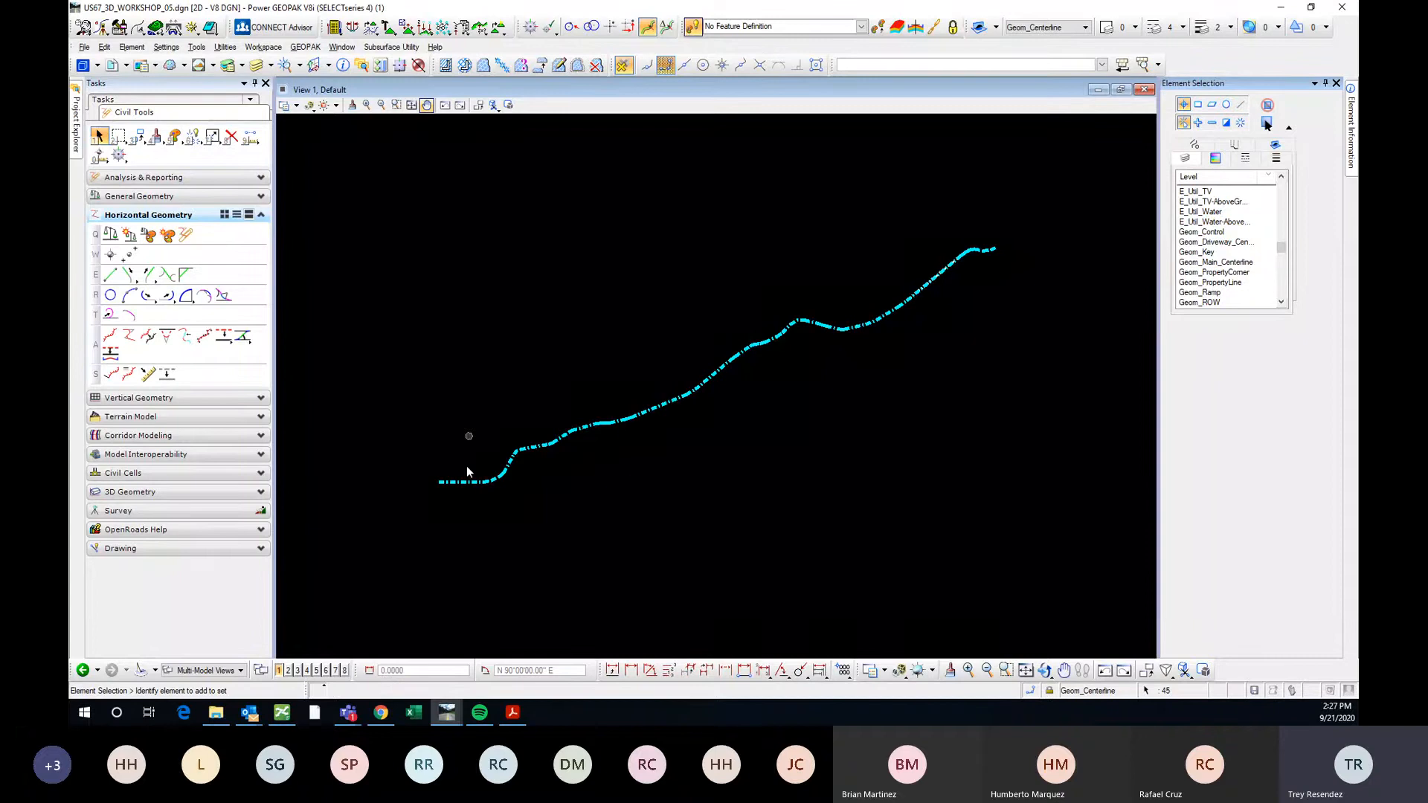
click(156, 197)
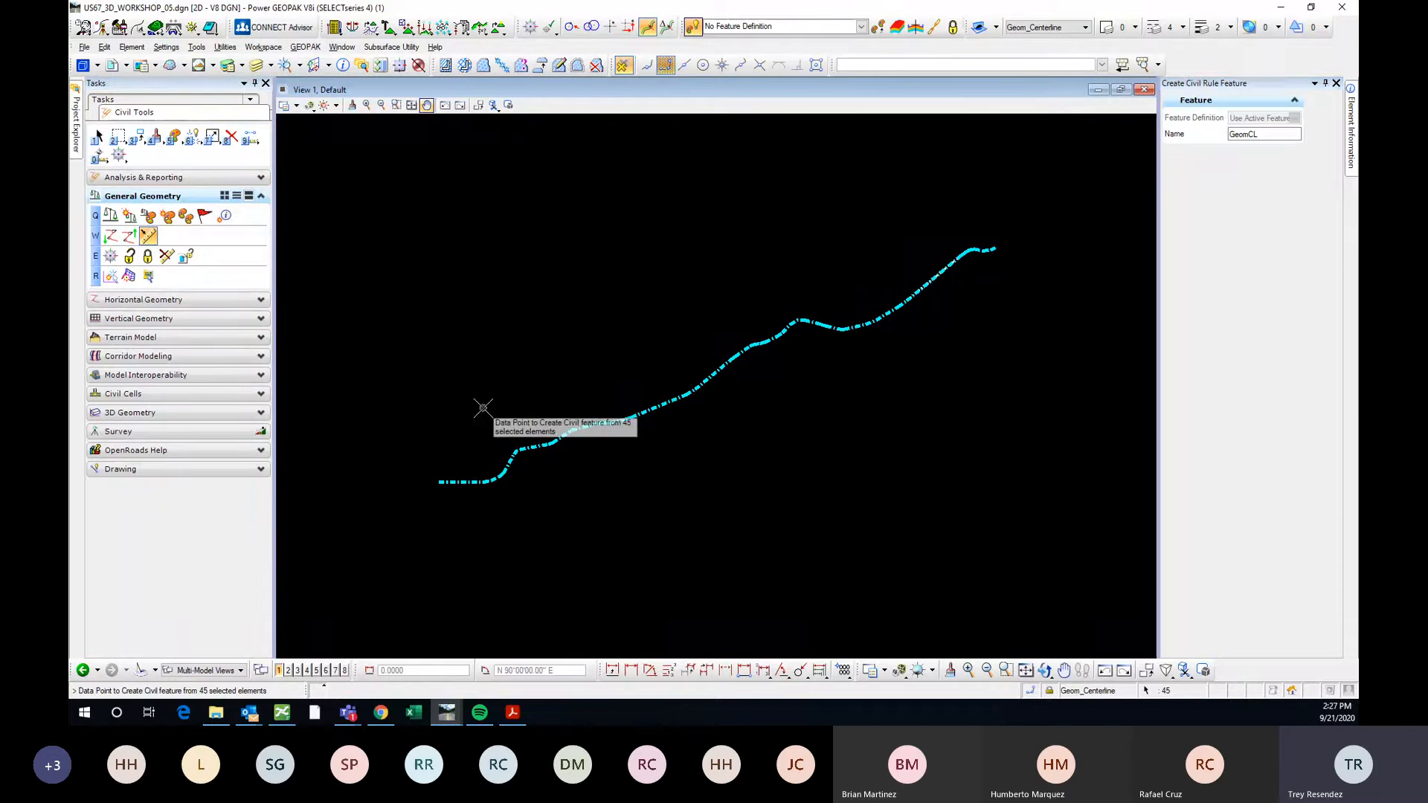
click(613, 462)
Select successive arcs and lines near the start of the alignment to check that each is a separate civil element.
scroll(453, 484, up, 2)
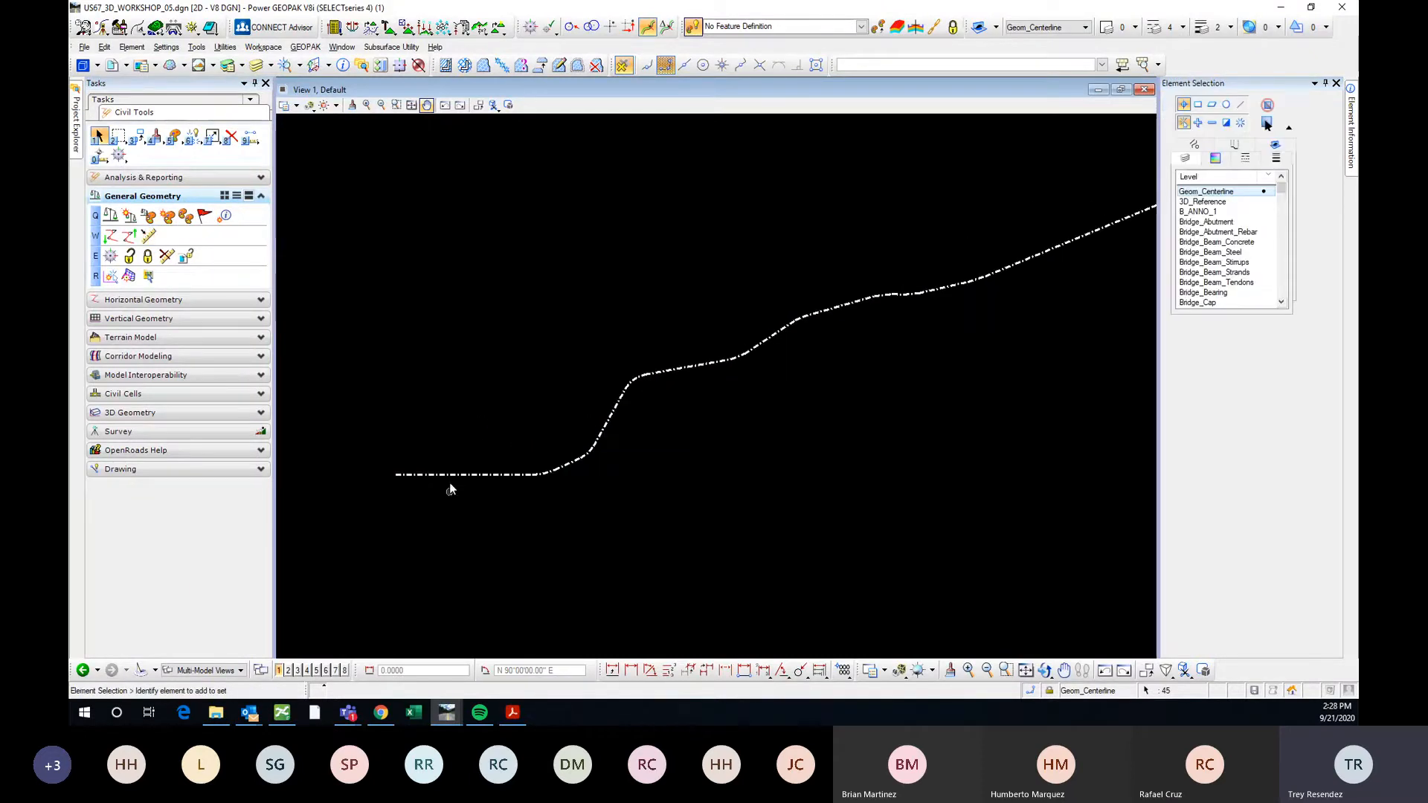
scroll(543, 481, up, 4)
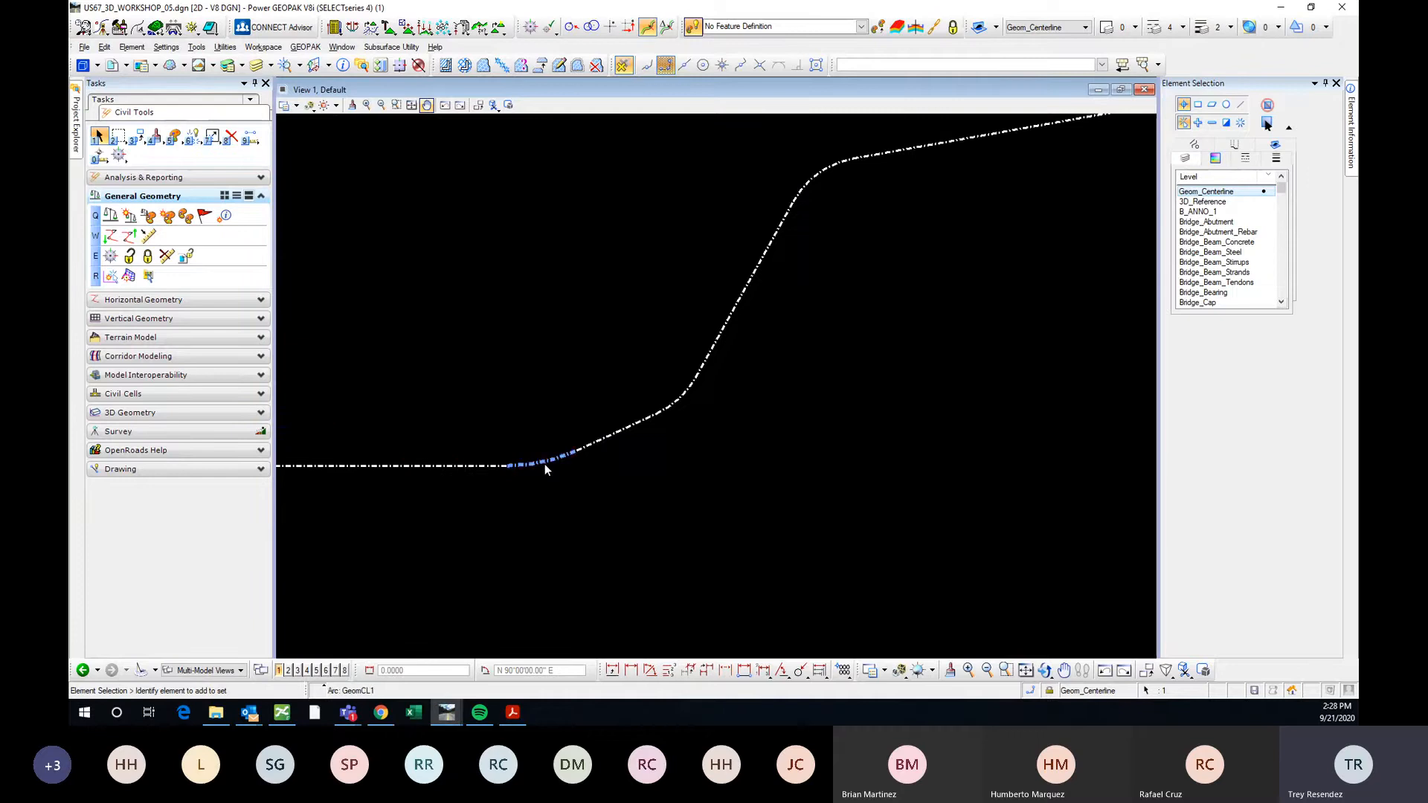
click(545, 462)
click(603, 445)
click(691, 387)
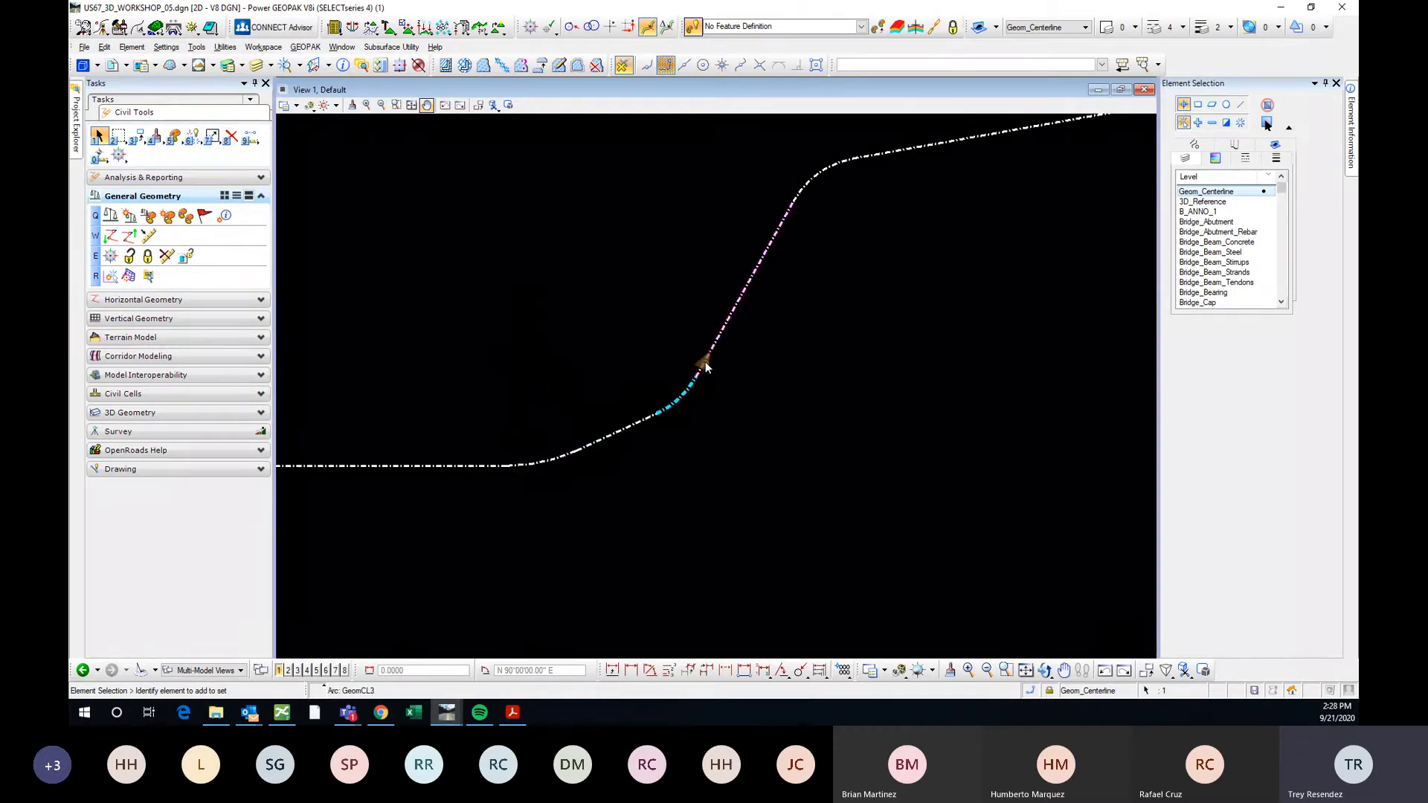
click(721, 341)
click(705, 410)
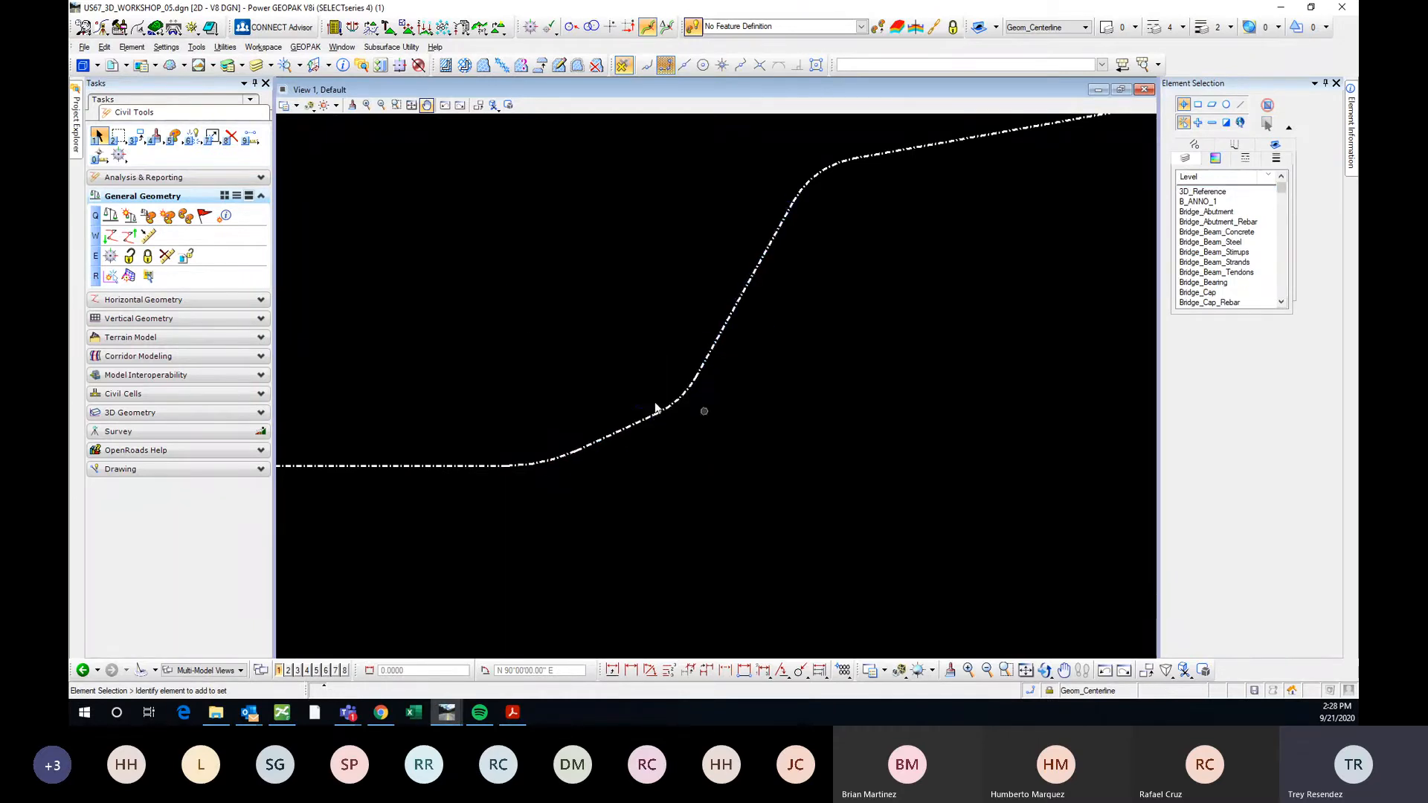
scroll(560, 436, down, 4)
scroll(601, 437, down, 3)
scroll(606, 453, up, 3)
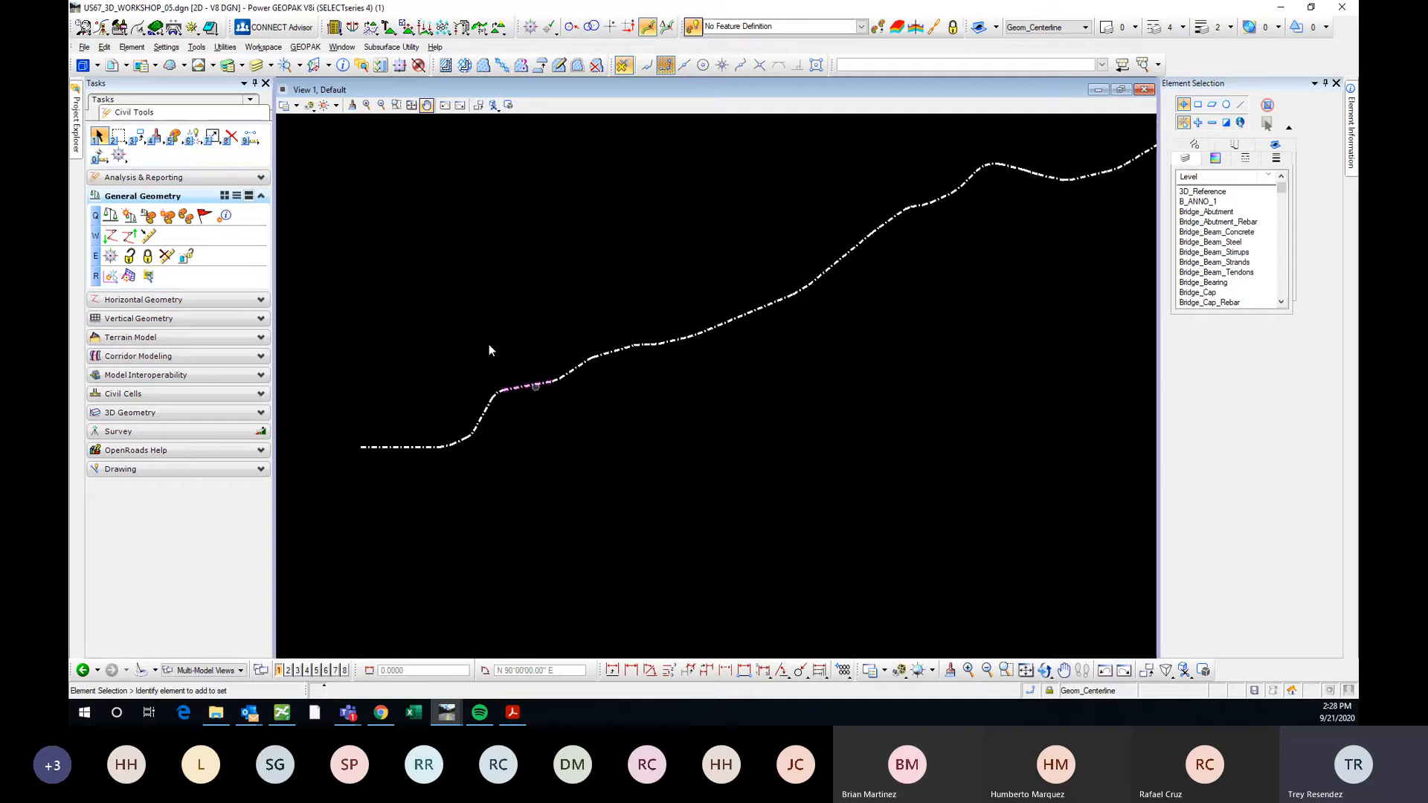
Create a complex element from the whole chain of civil elements, using the Automatic method with a 0.5000 maximum gap.
click(194, 303)
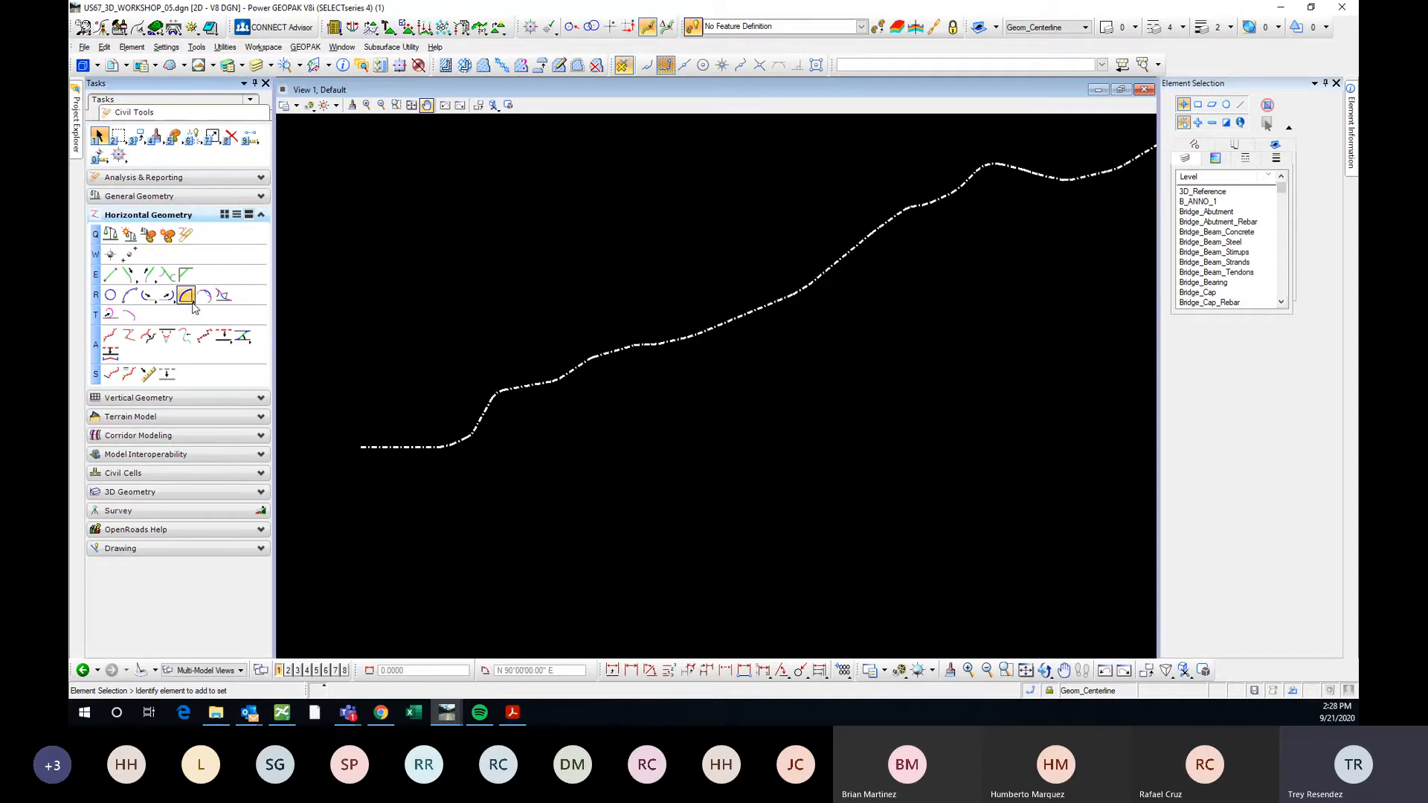
click(111, 338)
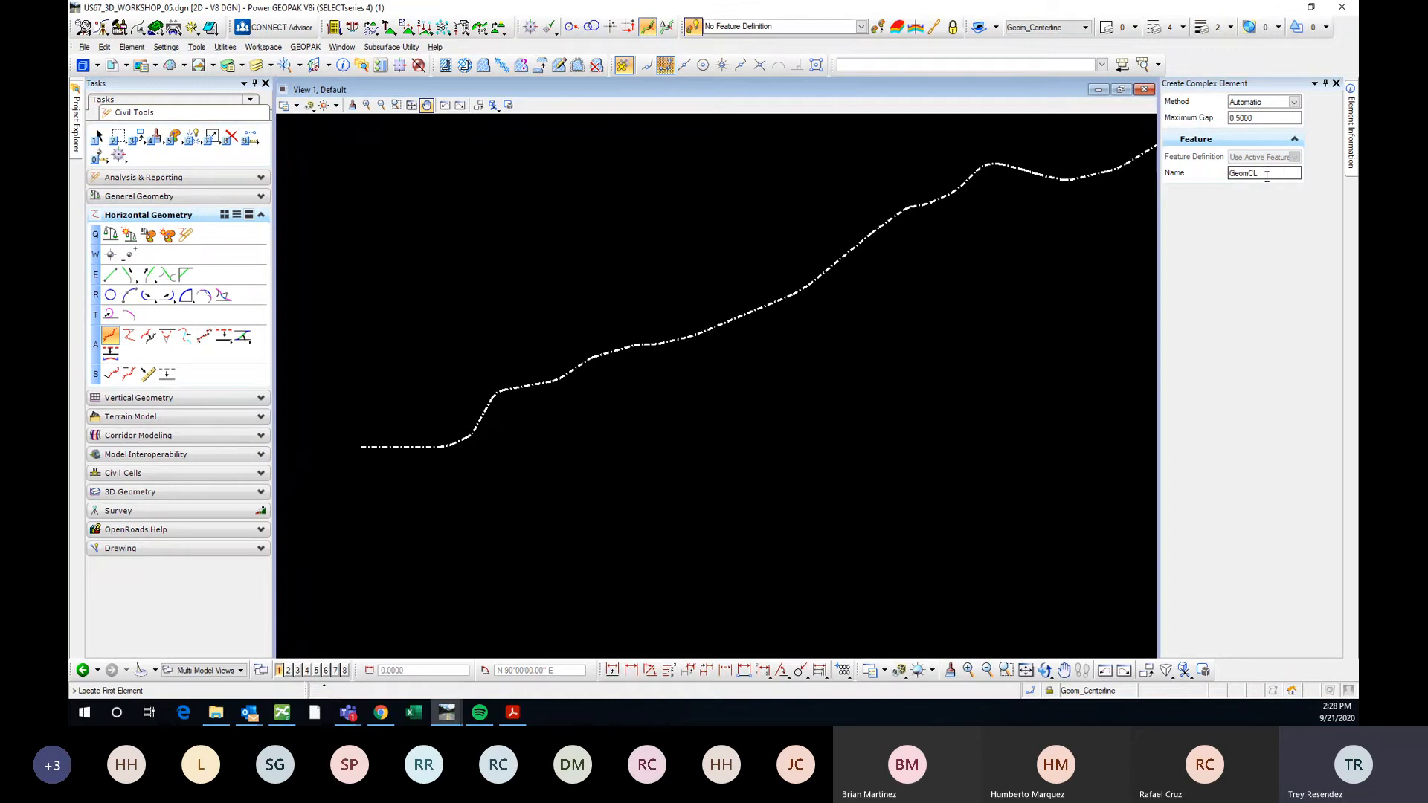
click(366, 447)
scroll(402, 488, down, 4)
scroll(690, 347, up, 3)
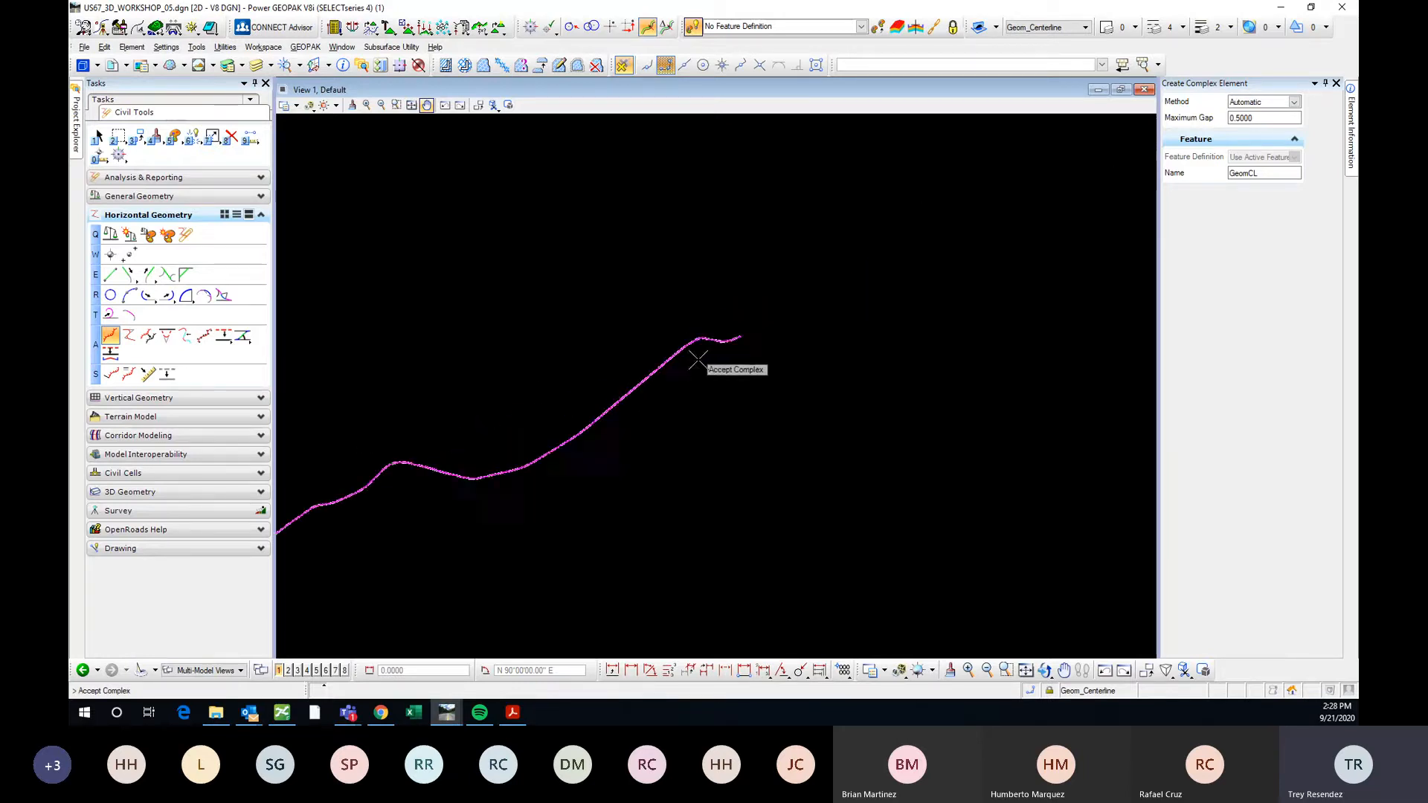
click(707, 363)
scroll(711, 348, up, 3)
key(Escape)
scroll(807, 334, down, 1)
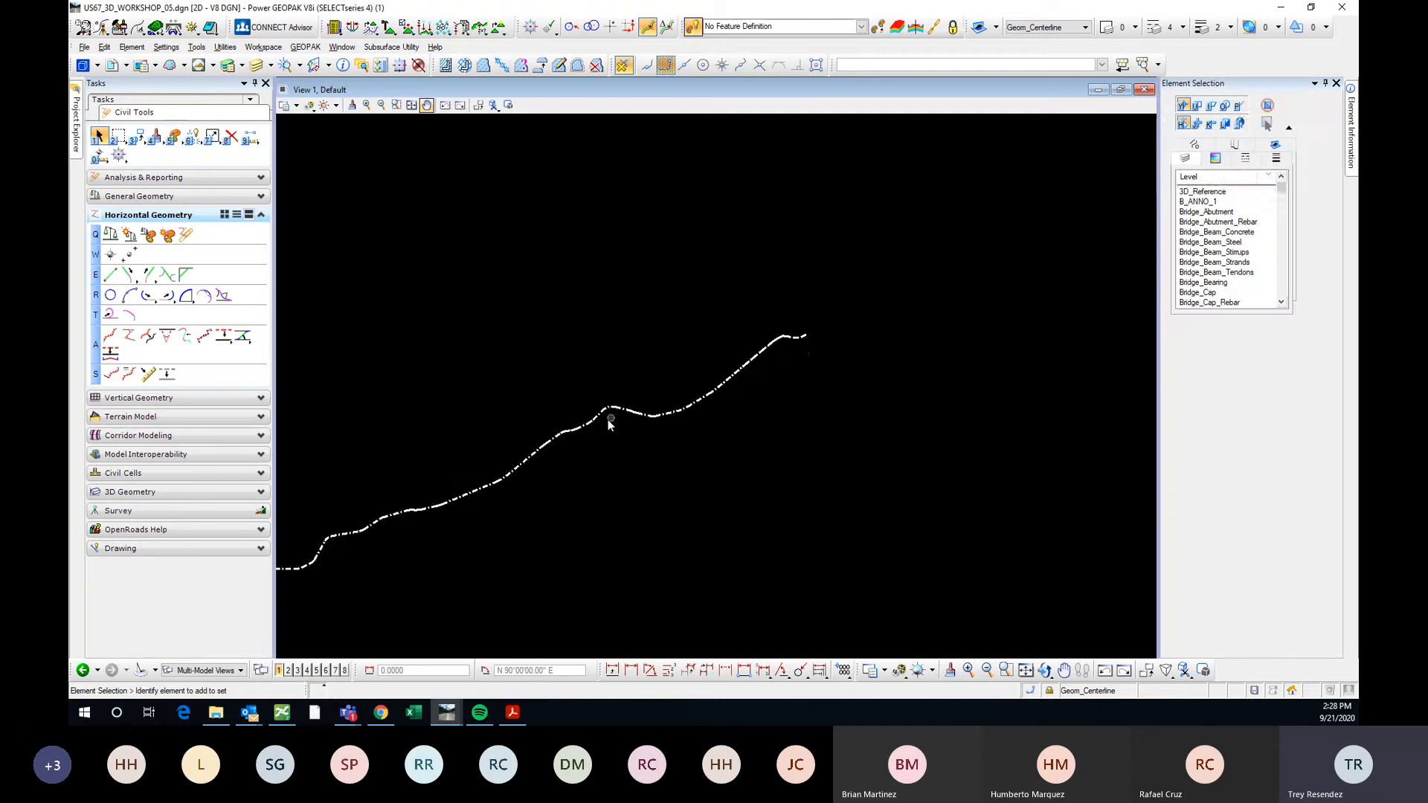
Select the new complex element and examine its curve and tangent handles along the middle stretch.
click(631, 414)
scroll(846, 363, down, 2)
scroll(601, 449, up, 2)
scroll(601, 449, up, 2)
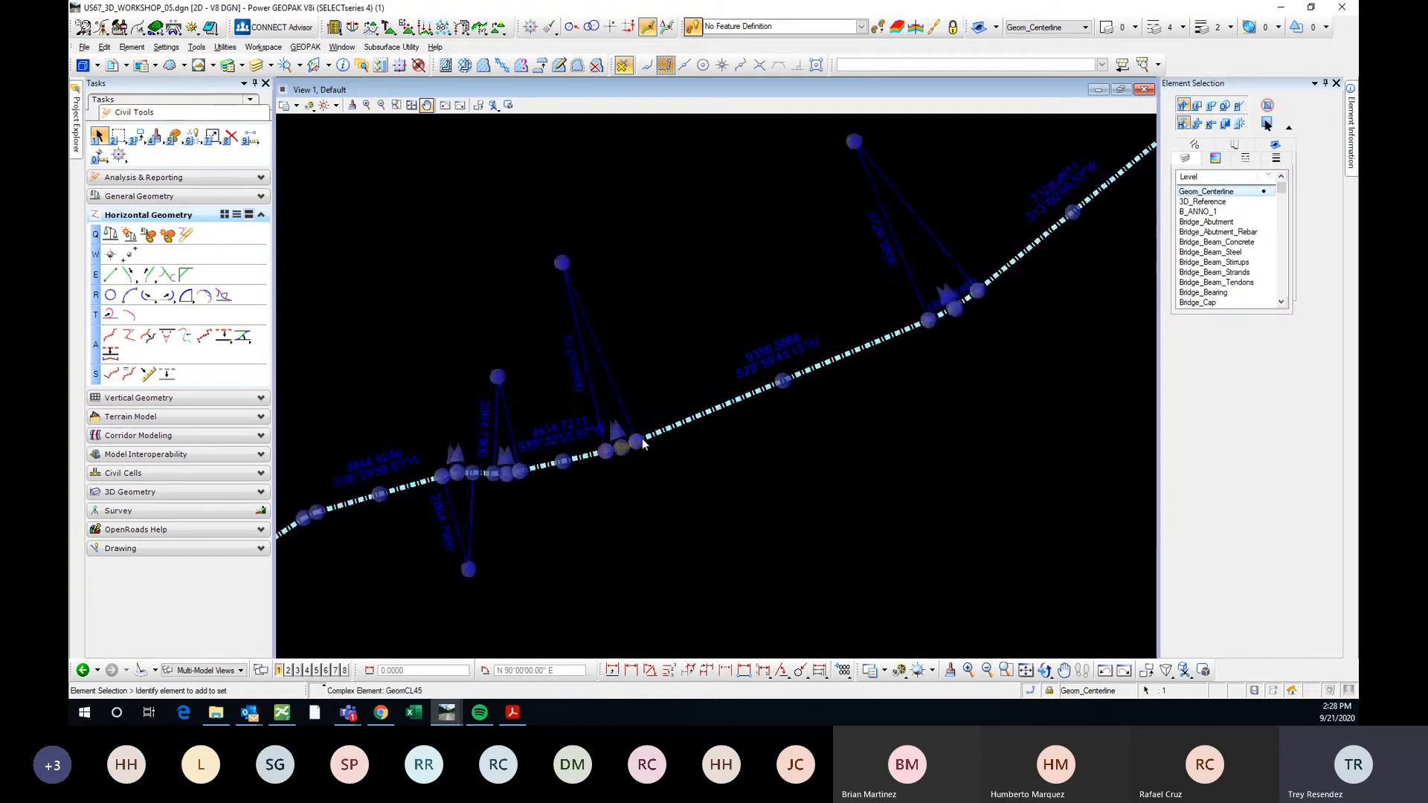
scroll(743, 412, up, 4)
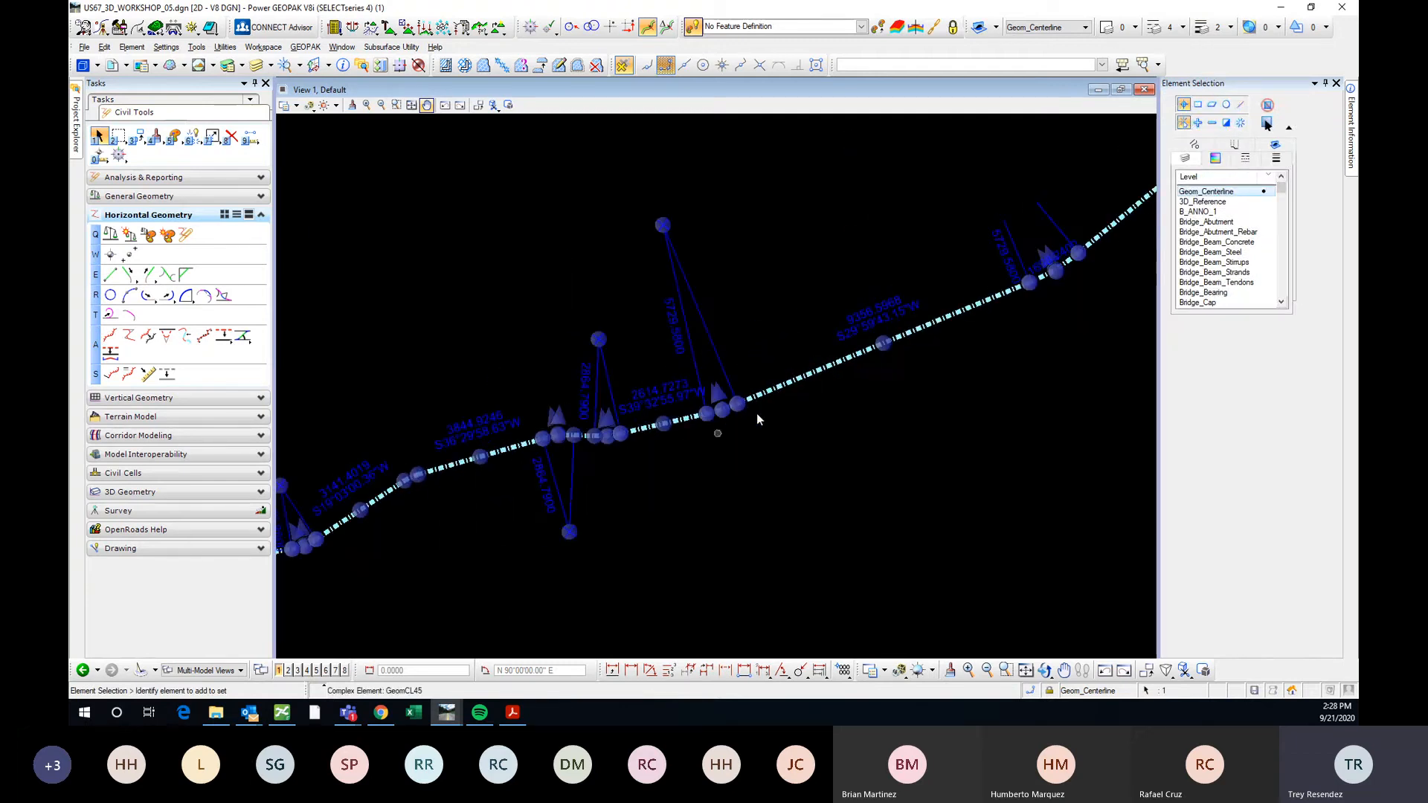
Open the complex alignment's profile model in View 2 to inspect it, and close that view.
click(848, 364)
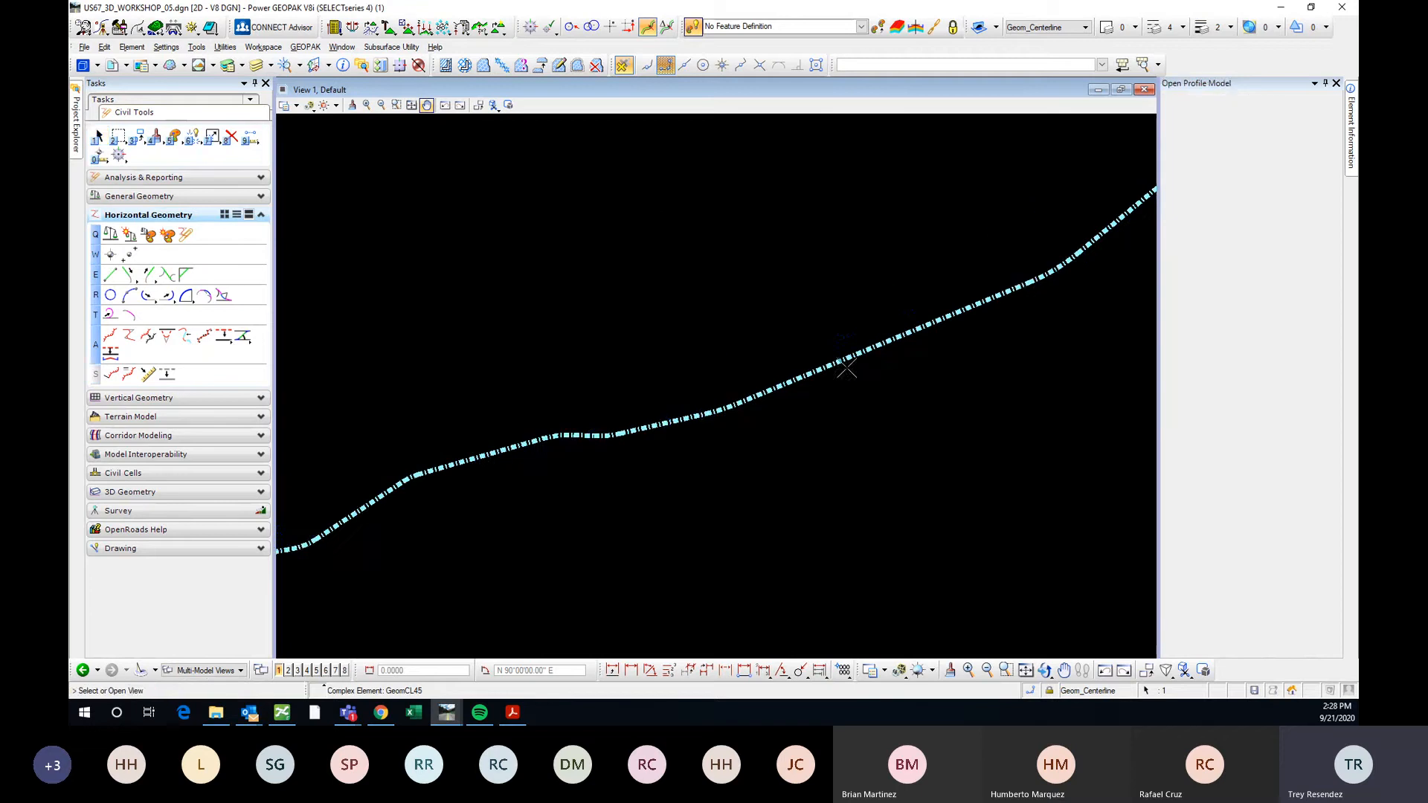
click(288, 670)
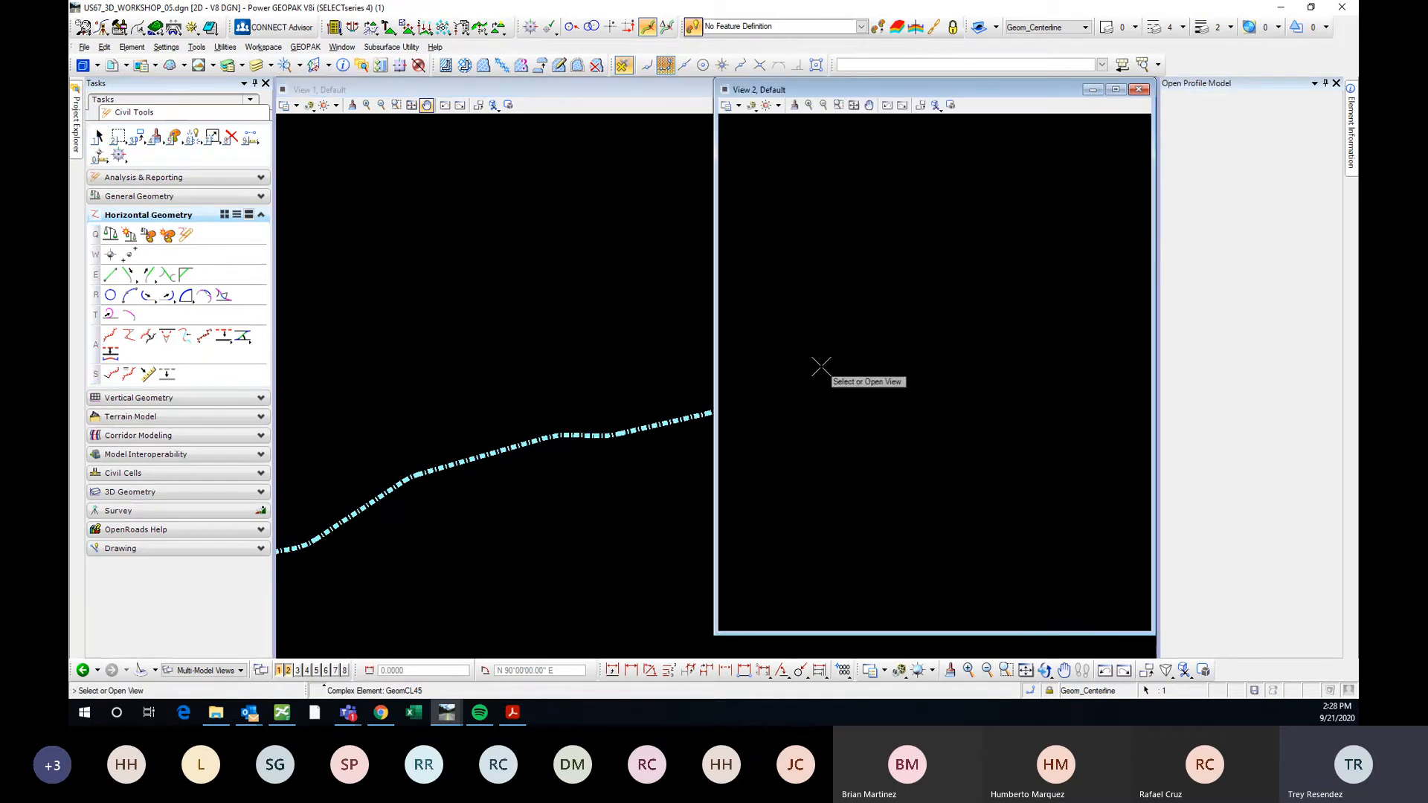
click(822, 301)
scroll(511, 430, down, 5)
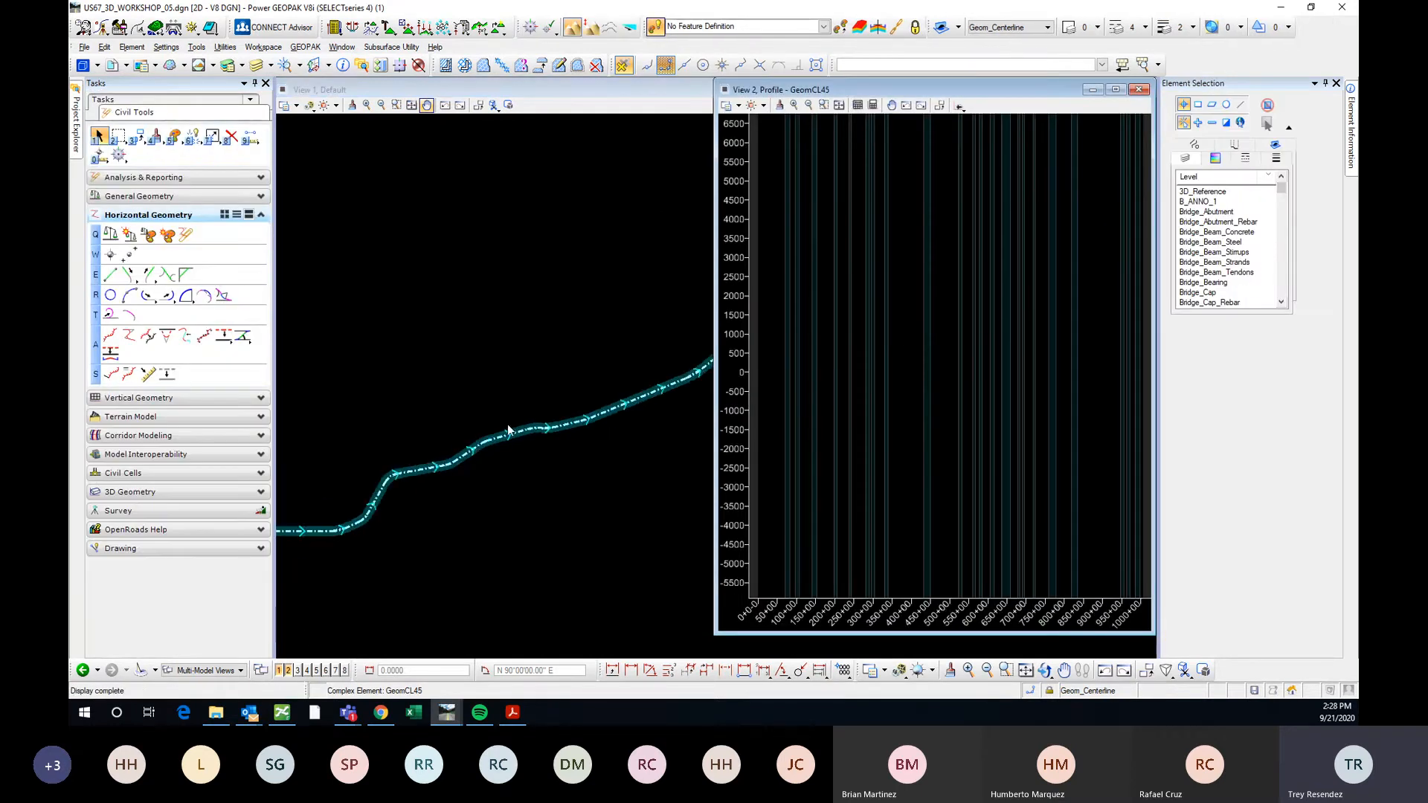
scroll(604, 435, down, 1)
middle_drag(604, 434, 558, 430)
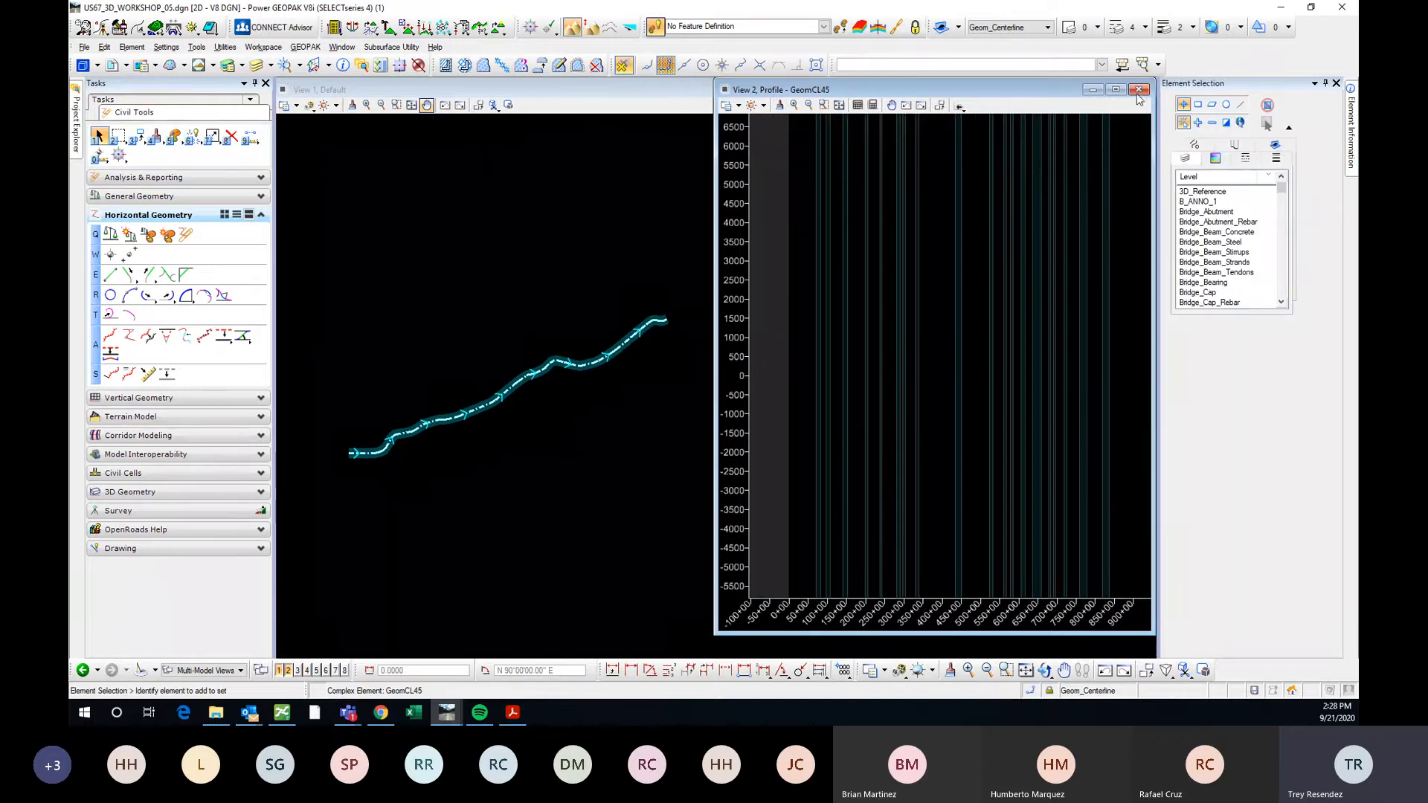
click(1139, 89)
middle_drag(446, 446, 601, 451)
scroll(599, 450, up, 4)
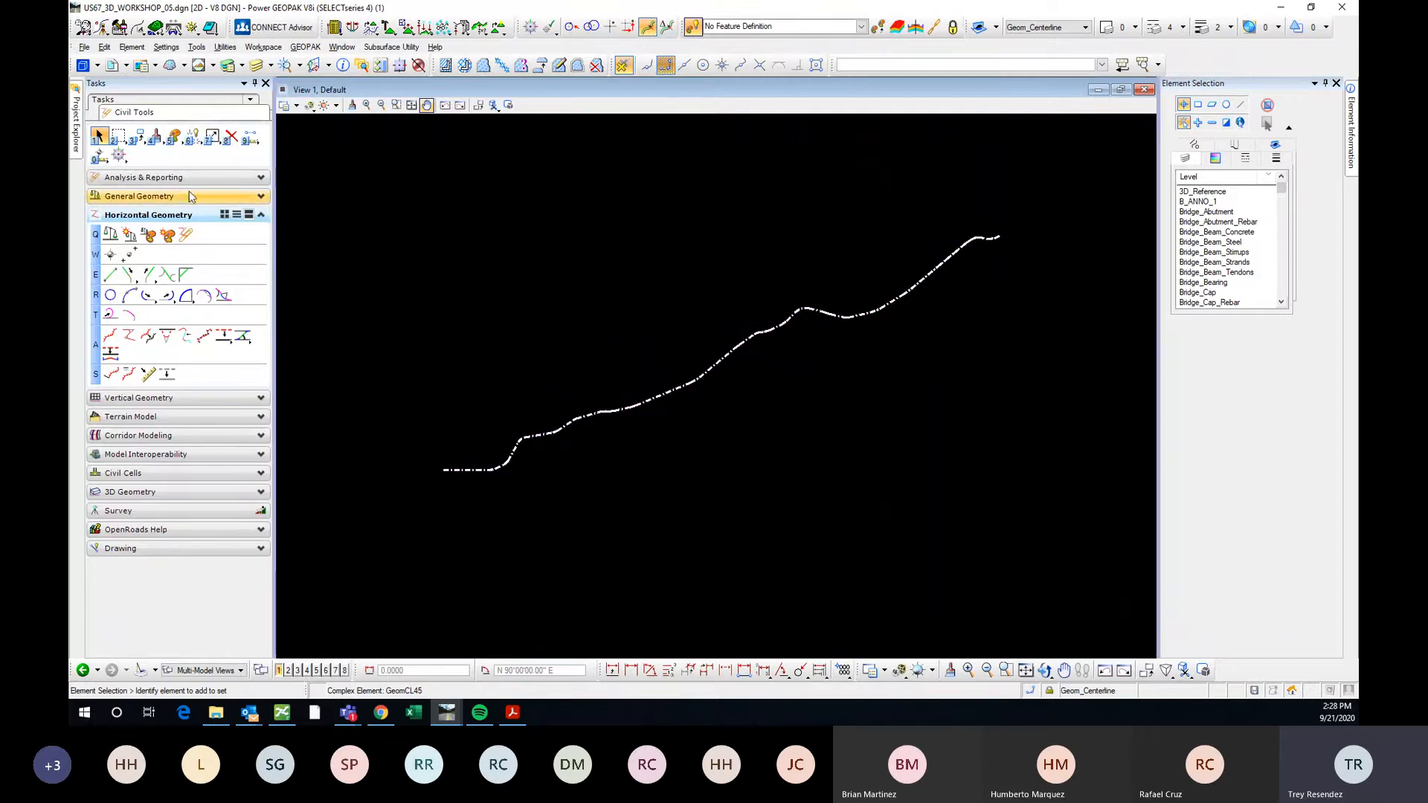
Try to export the complex alignment to native geometry in the job025.gpk job.
click(184, 197)
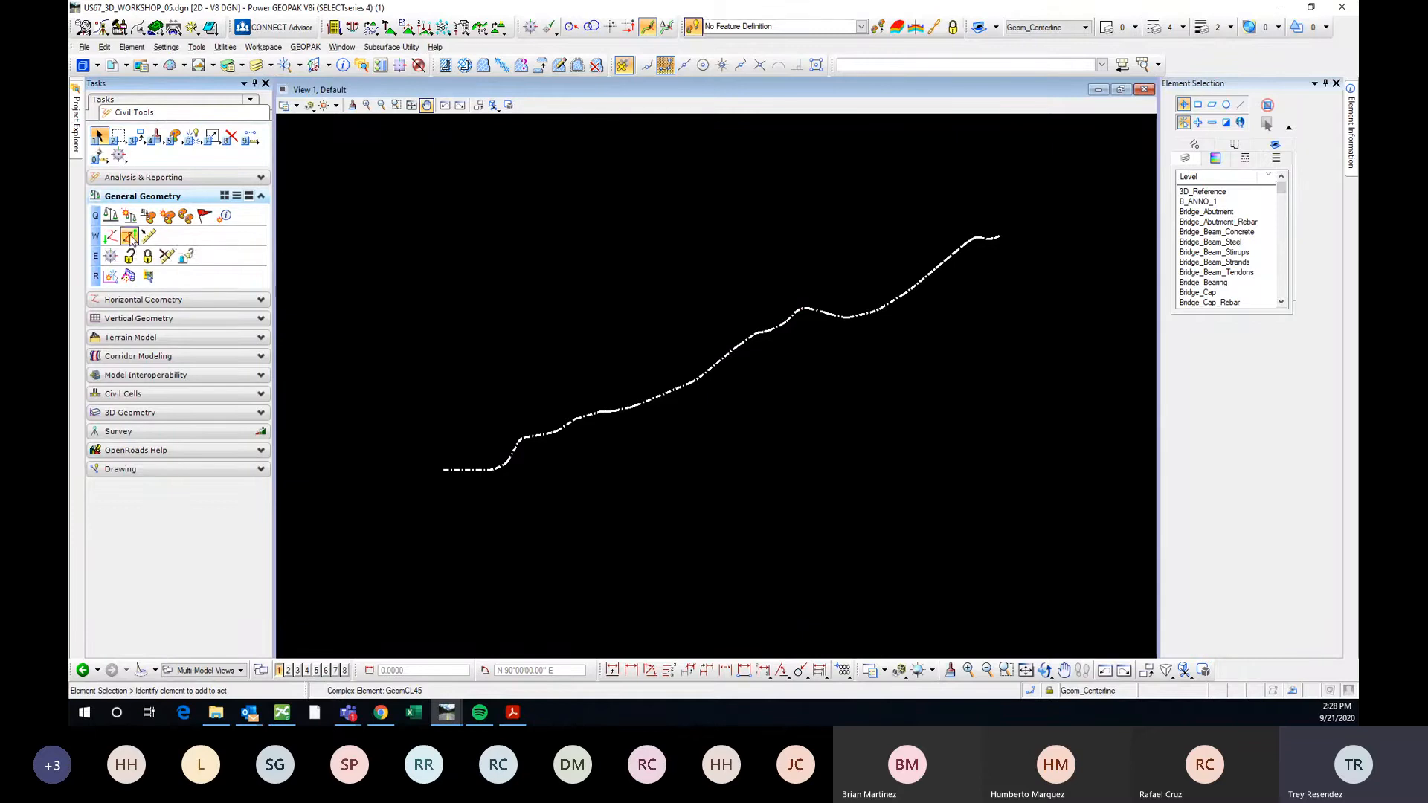
click(130, 238)
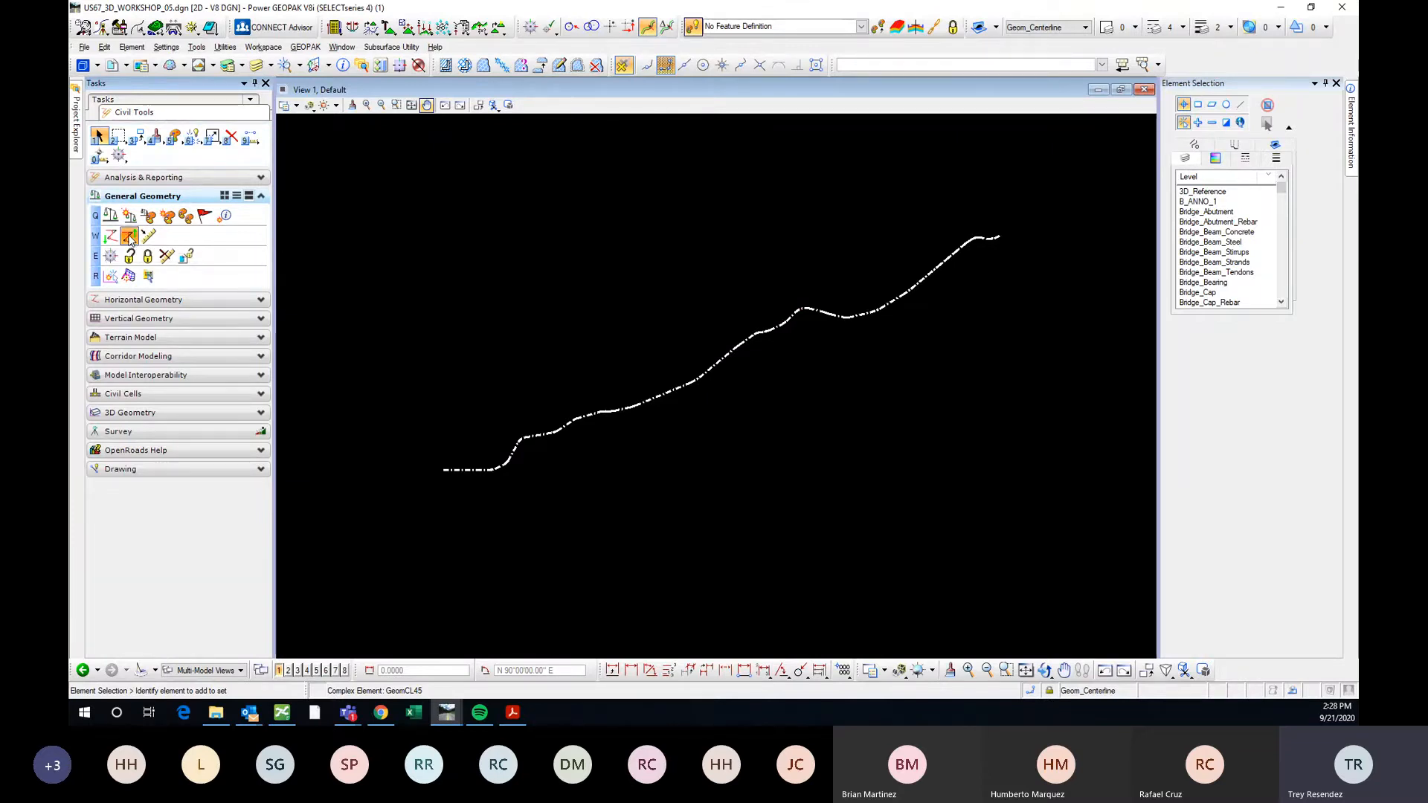
click(662, 392)
right_click(655, 284)
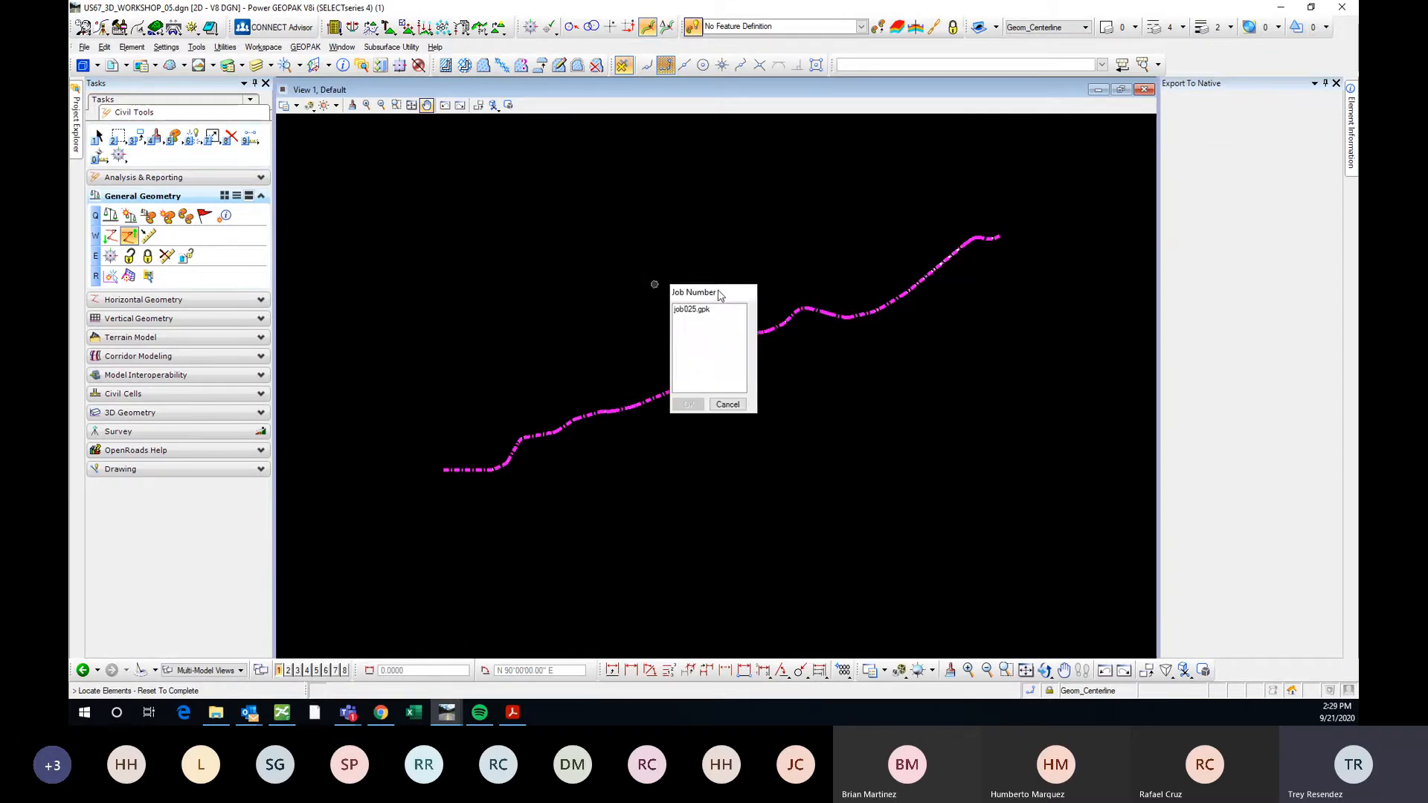
drag(718, 294, 971, 335)
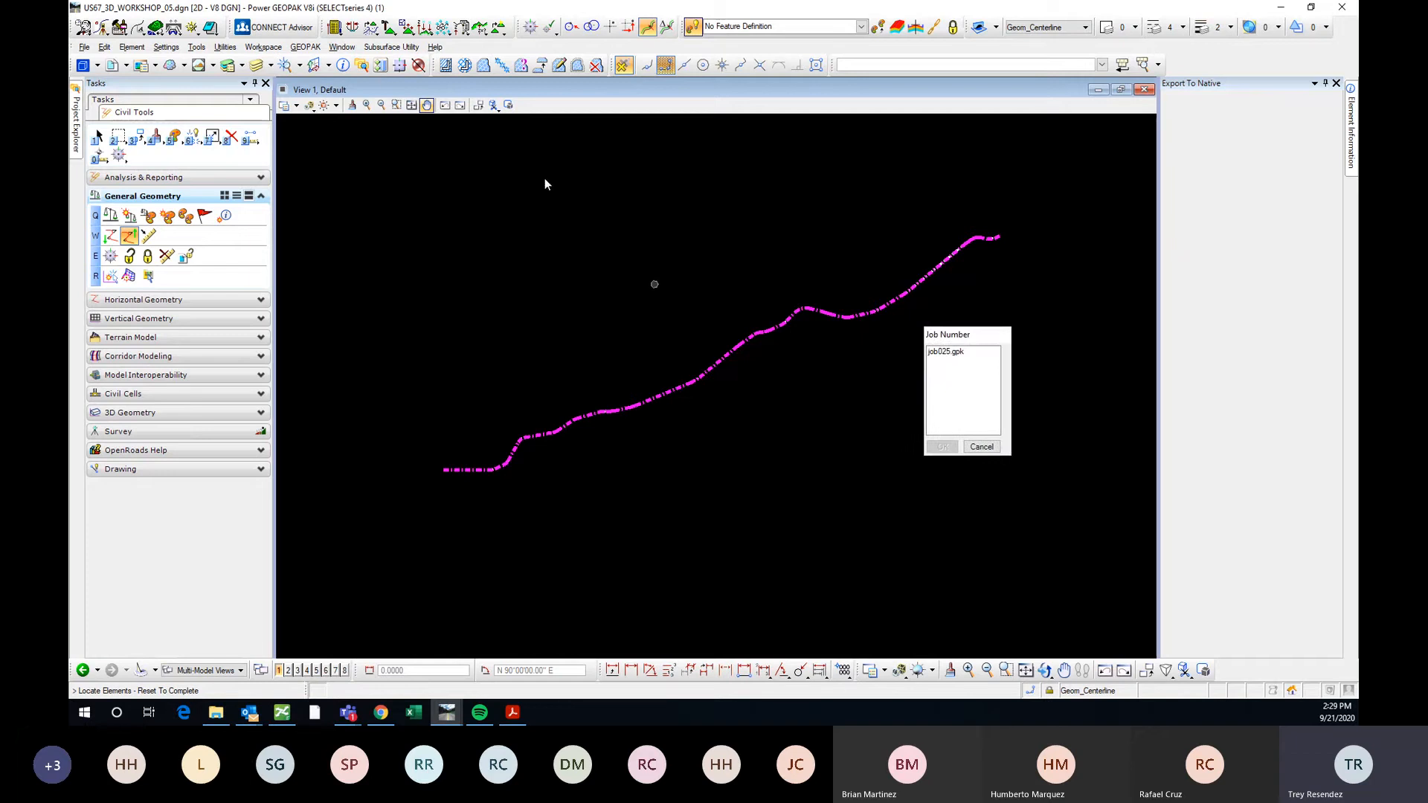
click(955, 352)
click(982, 446)
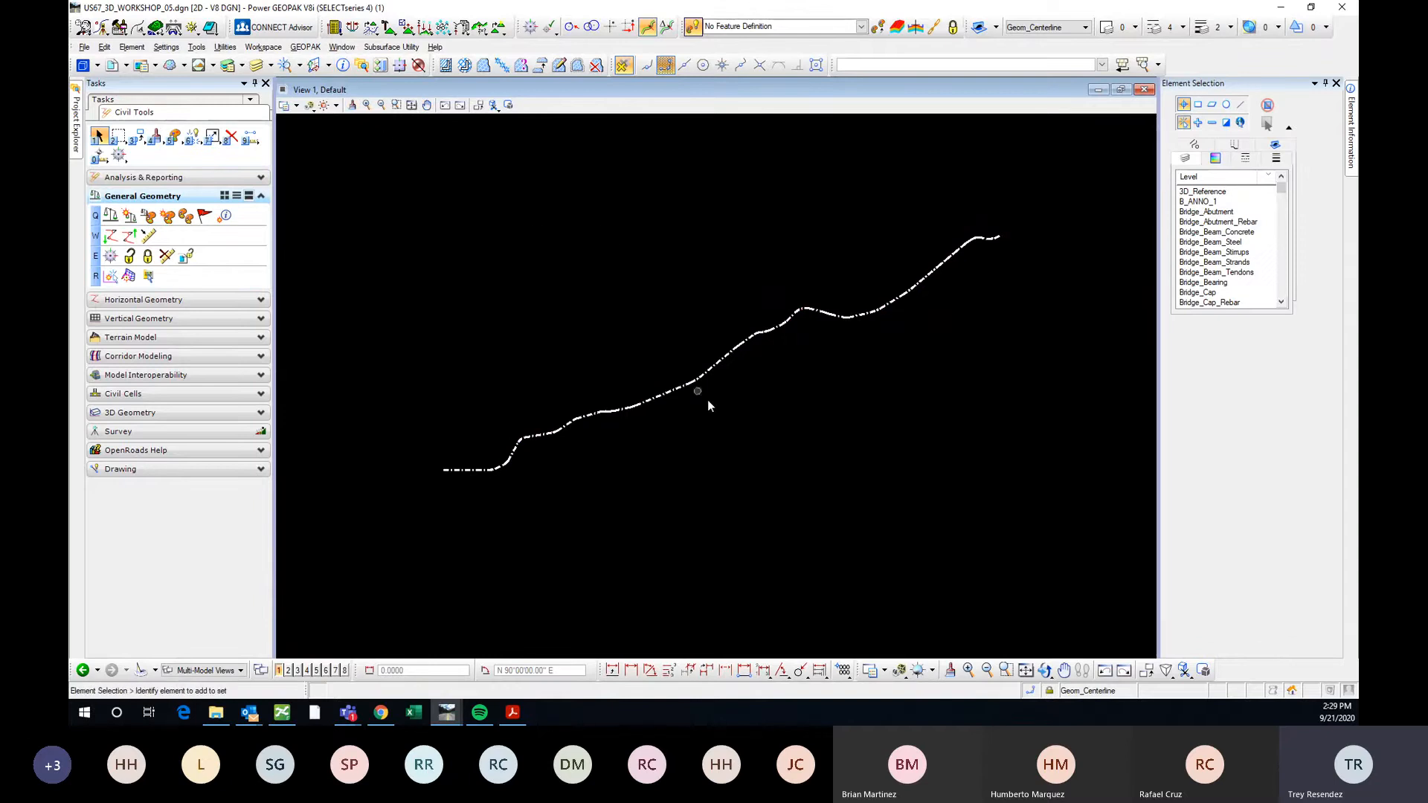
Examine the civil alignment and its component elements from the far stretch back to the start.
middle_drag(779, 515, 759, 478)
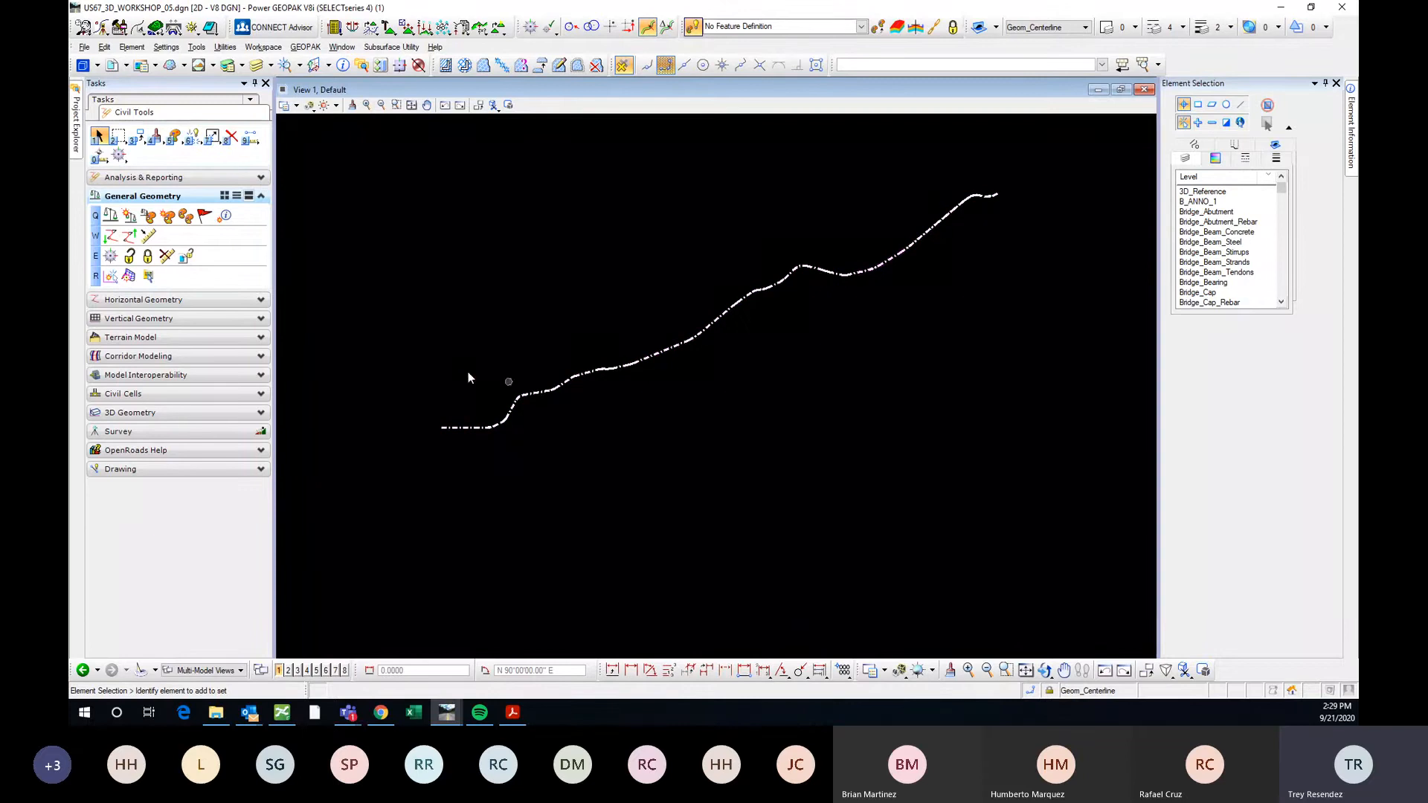
click(830, 275)
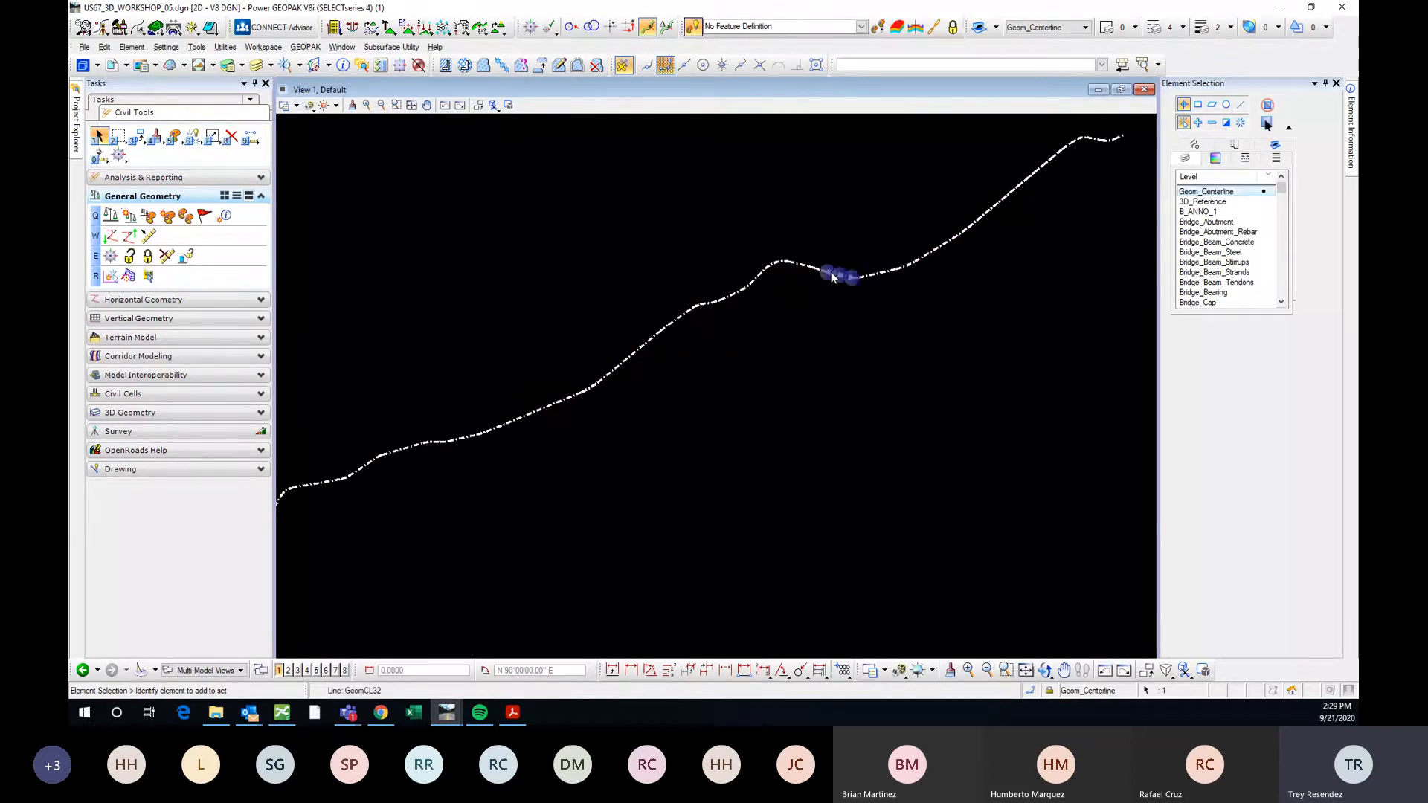
scroll(852, 278, up, 4)
scroll(837, 266, down, 3)
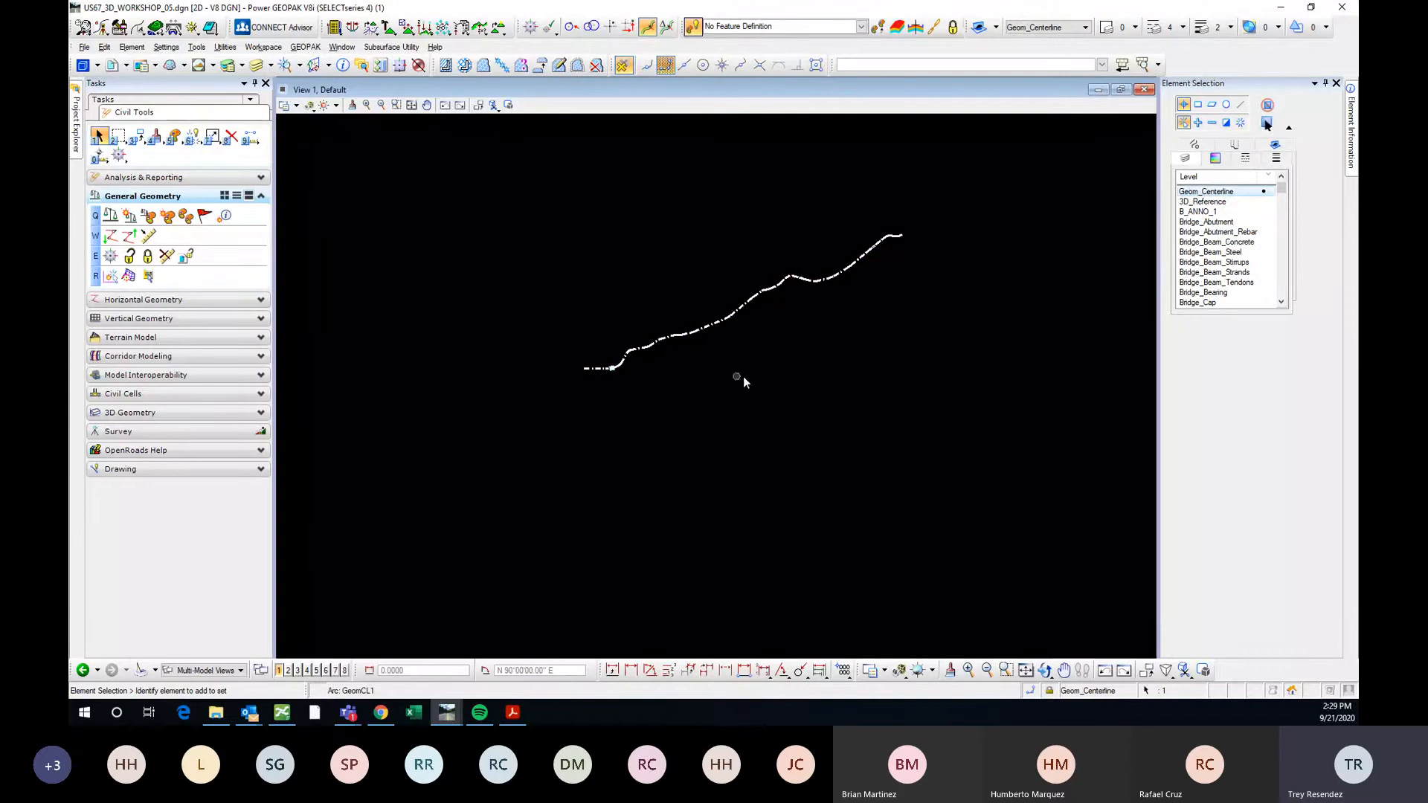
scroll(653, 359, up, 6)
scroll(648, 366, down, 6)
middle_drag(846, 333, 805, 377)
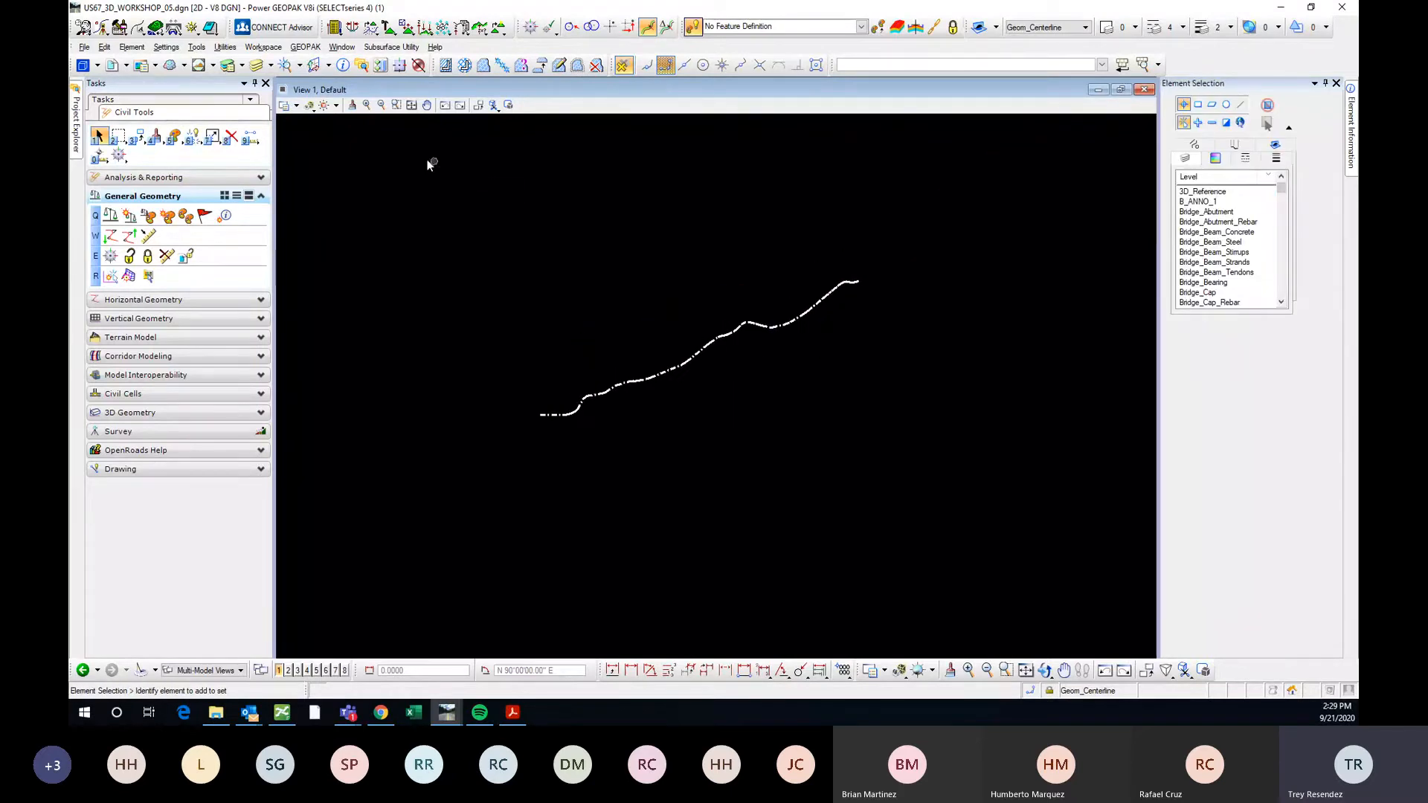
scroll(513, 357, up, 3)
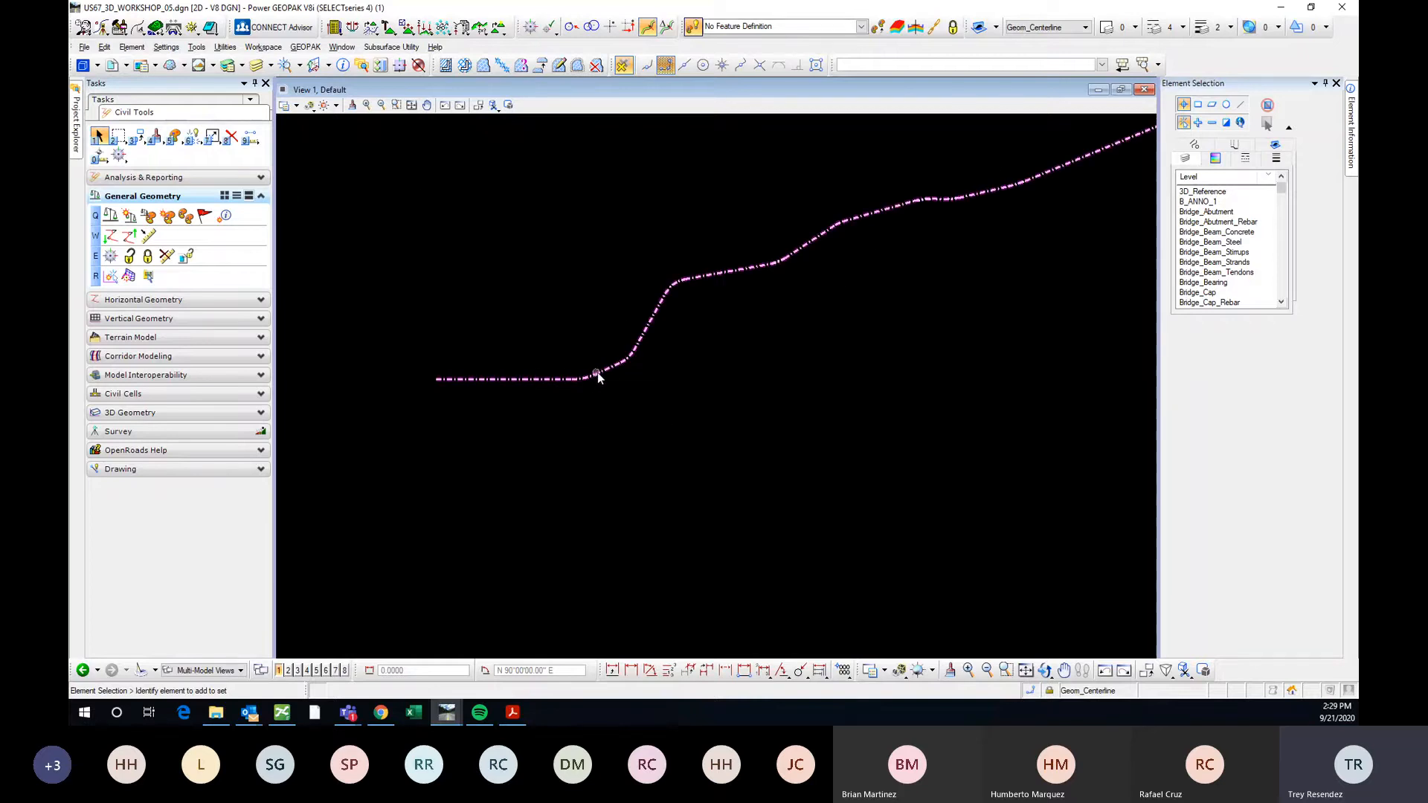
Delete all the alignment elements in the file, choosing to continue without a GPK file for this DGN session.
scroll(563, 379, down, 4)
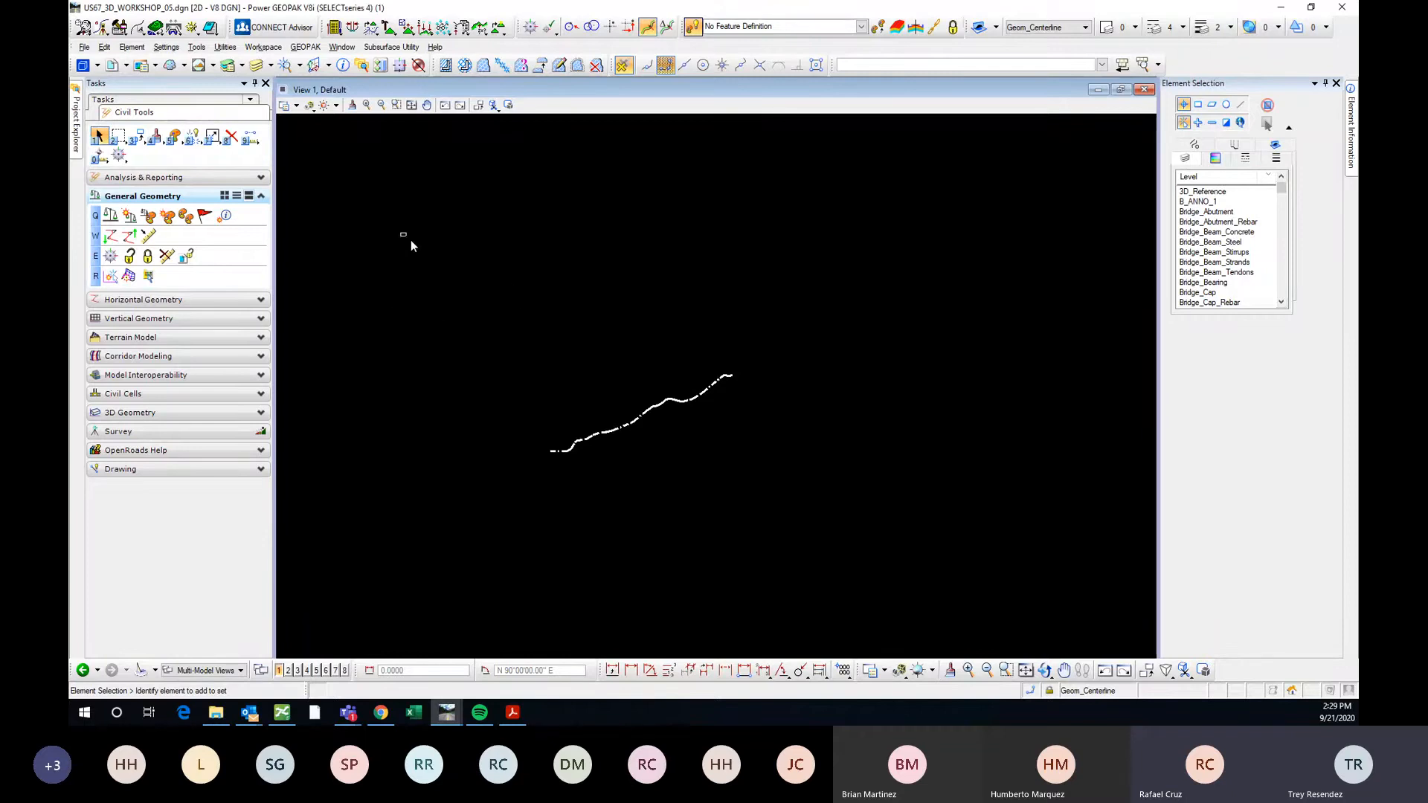
drag(411, 240, 779, 533)
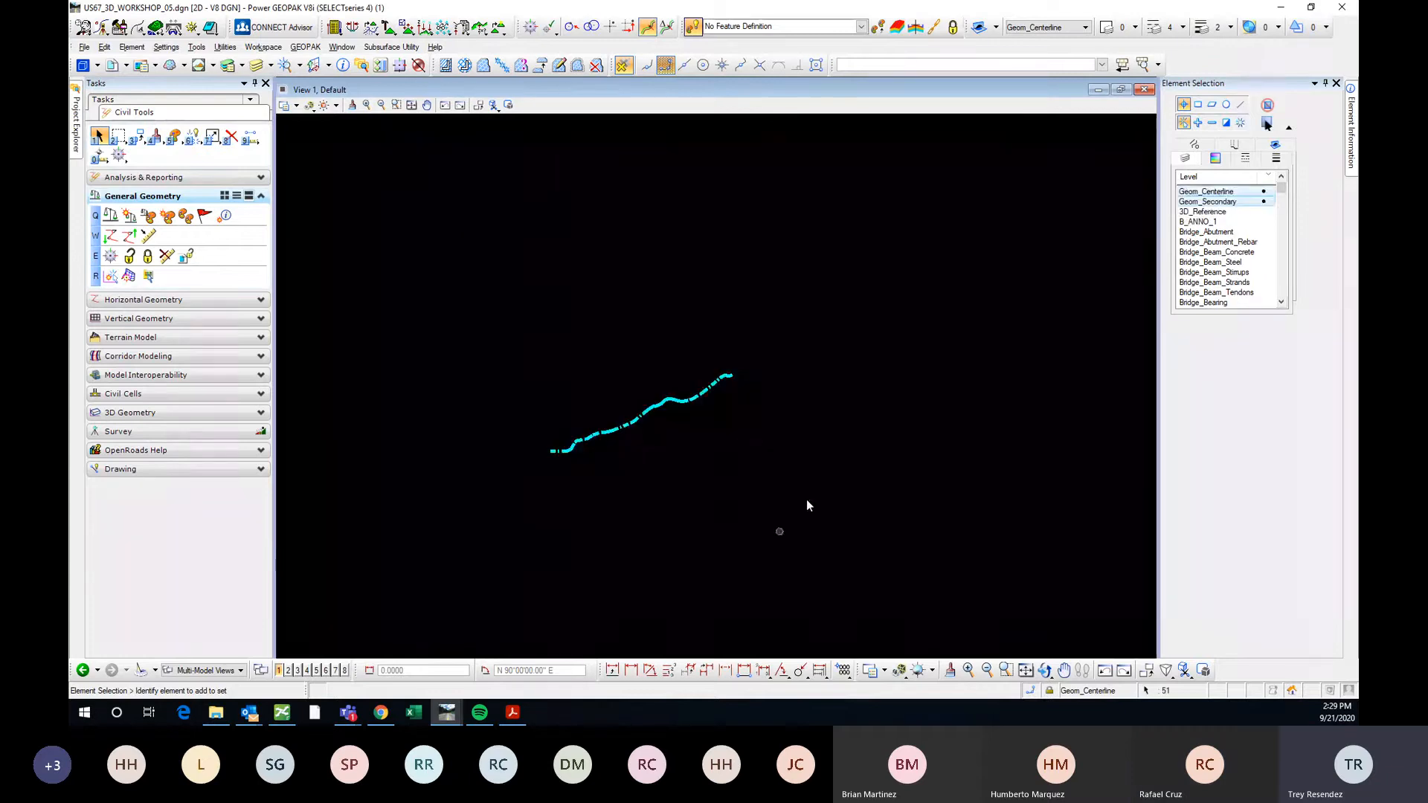
key(Delete)
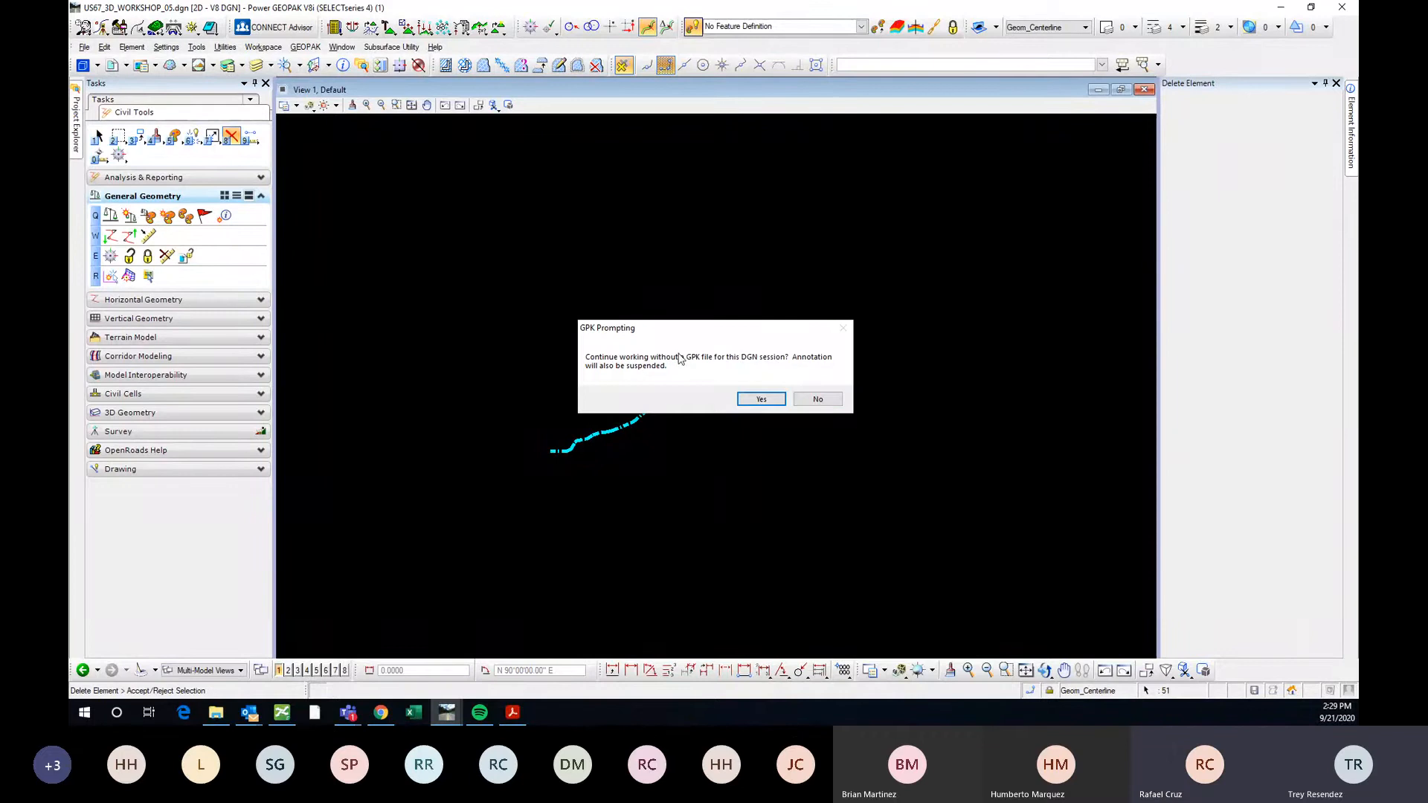
click(823, 402)
click(736, 403)
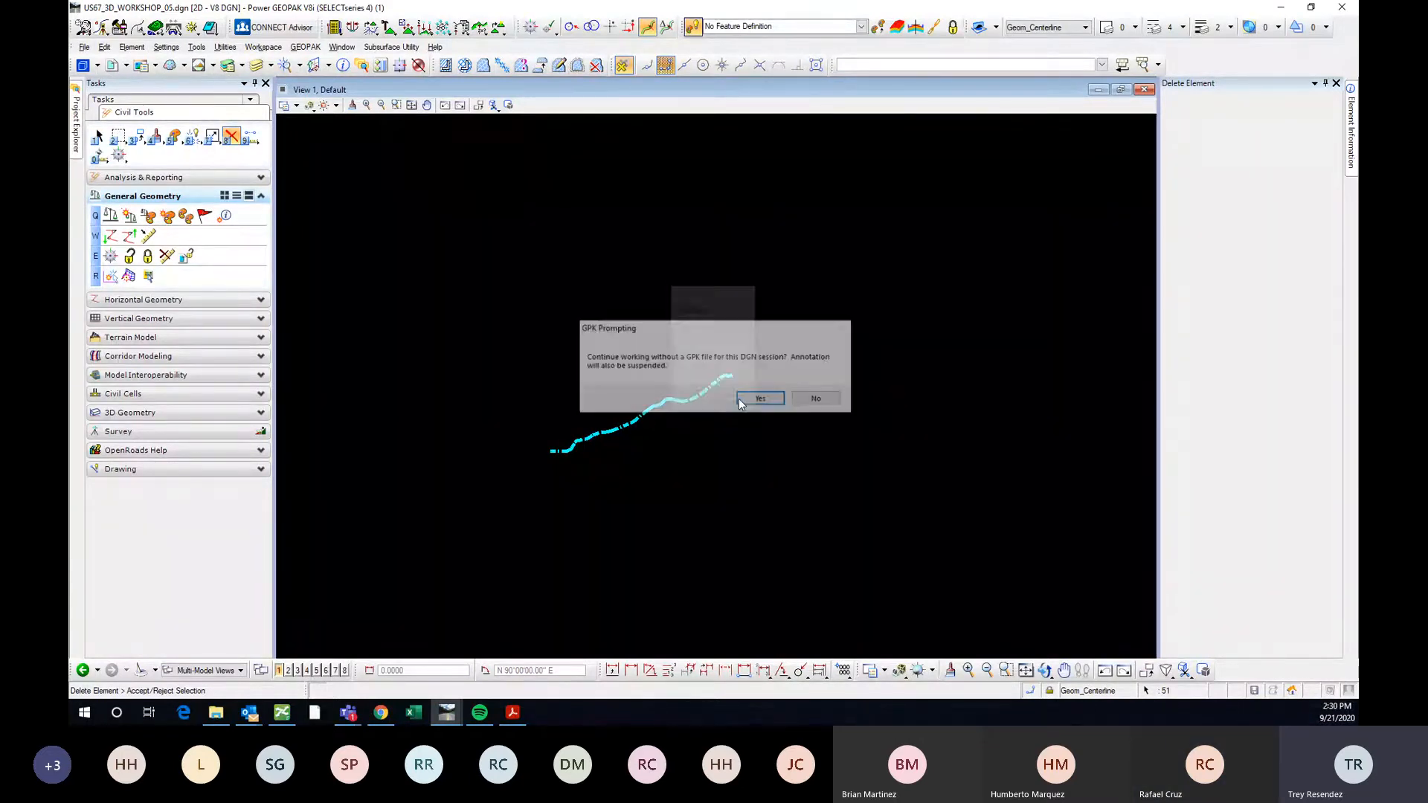
click(818, 399)
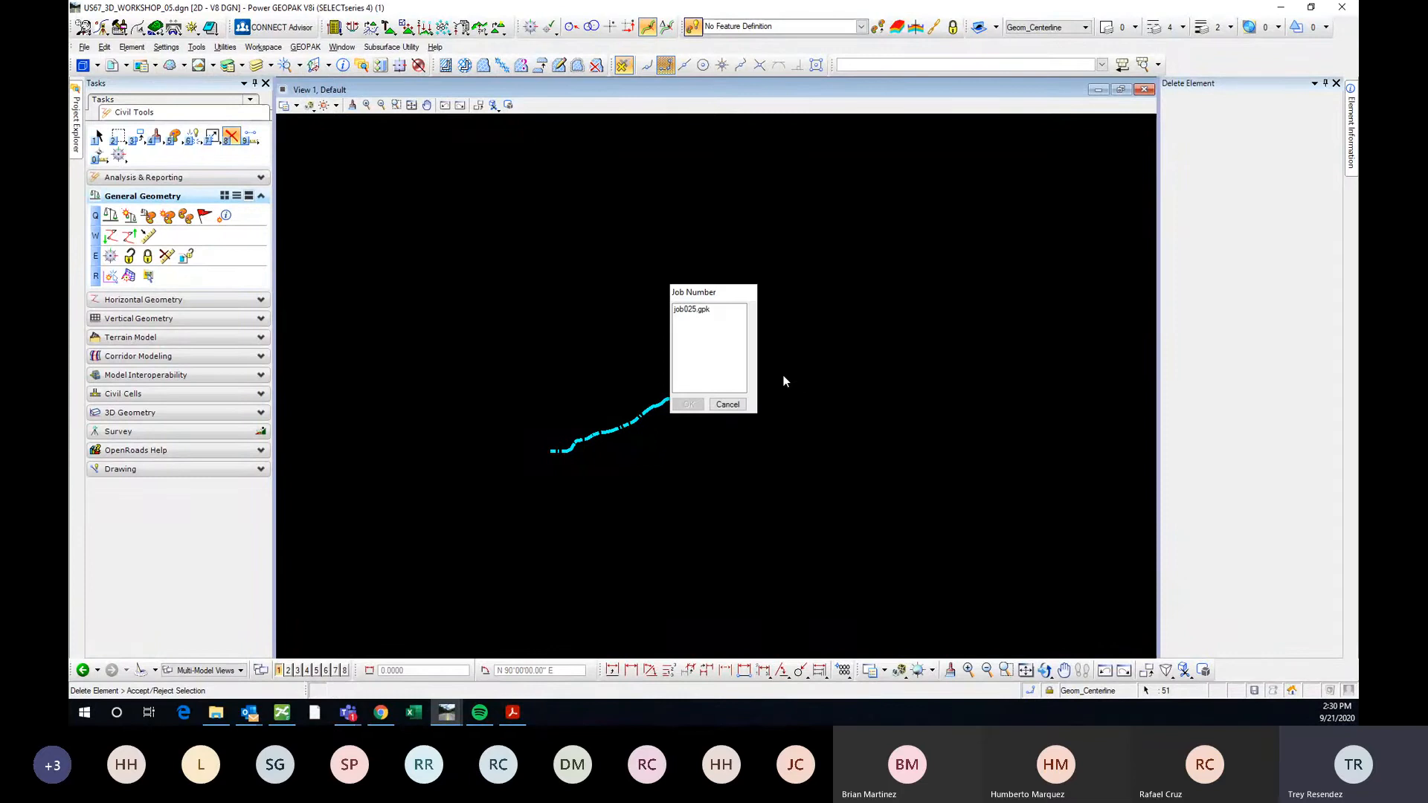
click(741, 402)
click(817, 400)
click(746, 404)
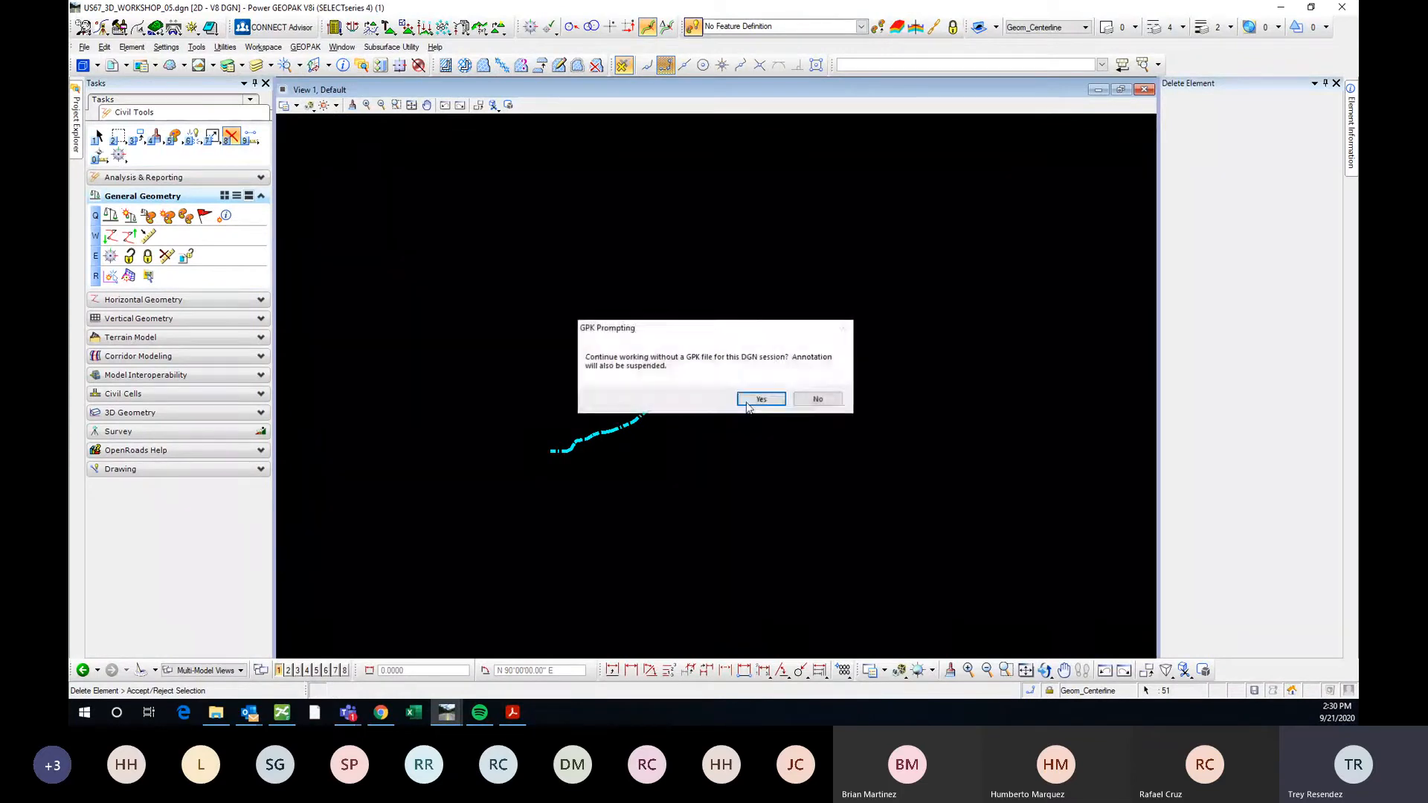
click(760, 399)
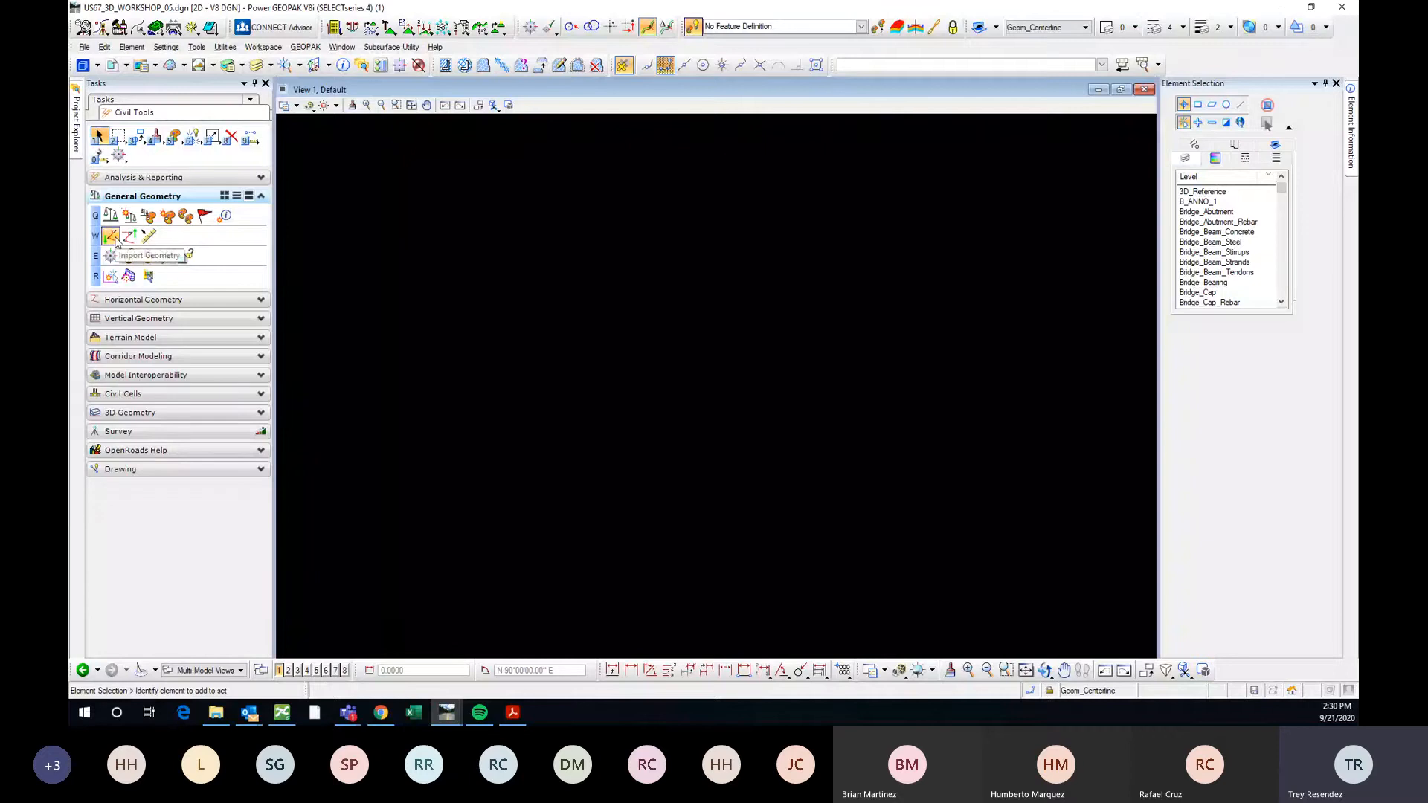
click(111, 235)
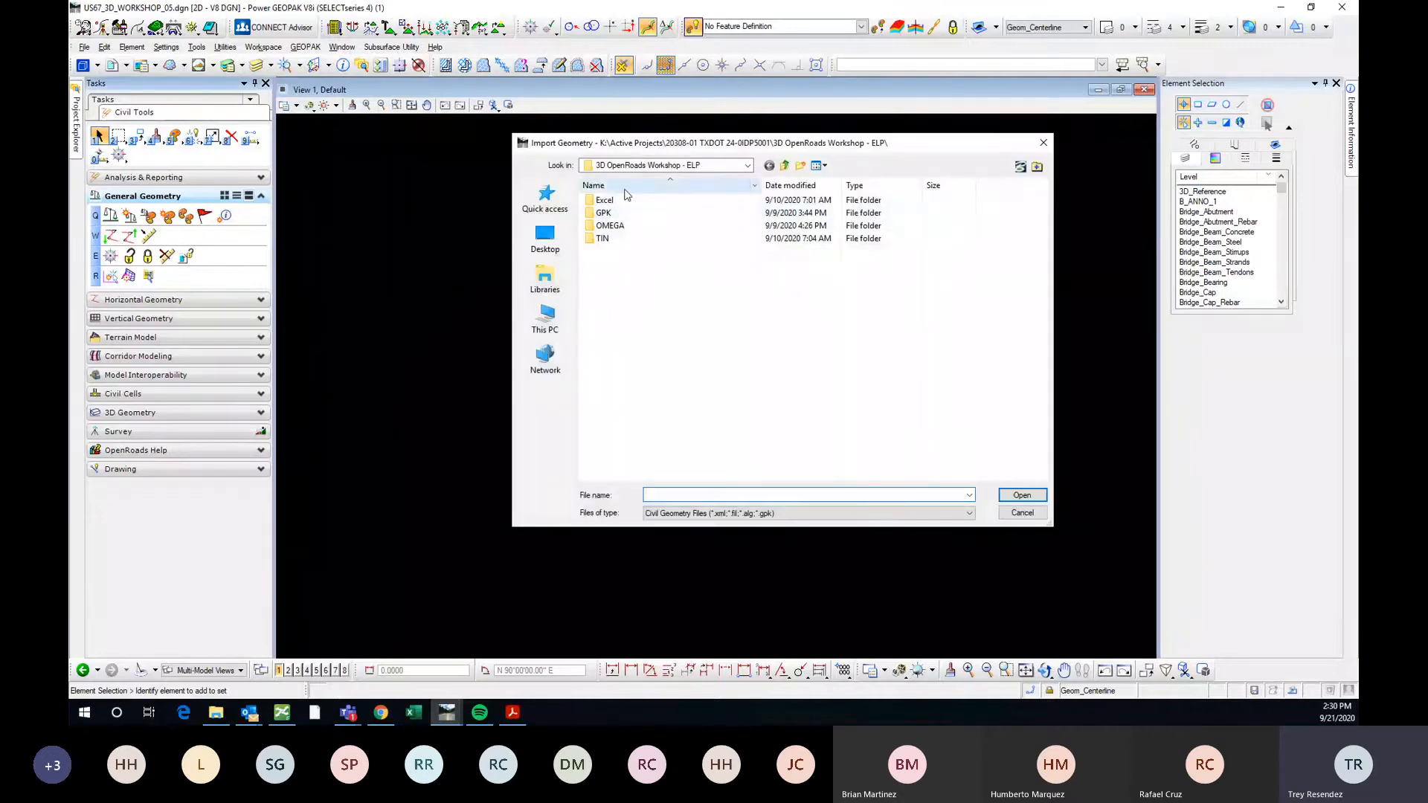
double_click(653, 225)
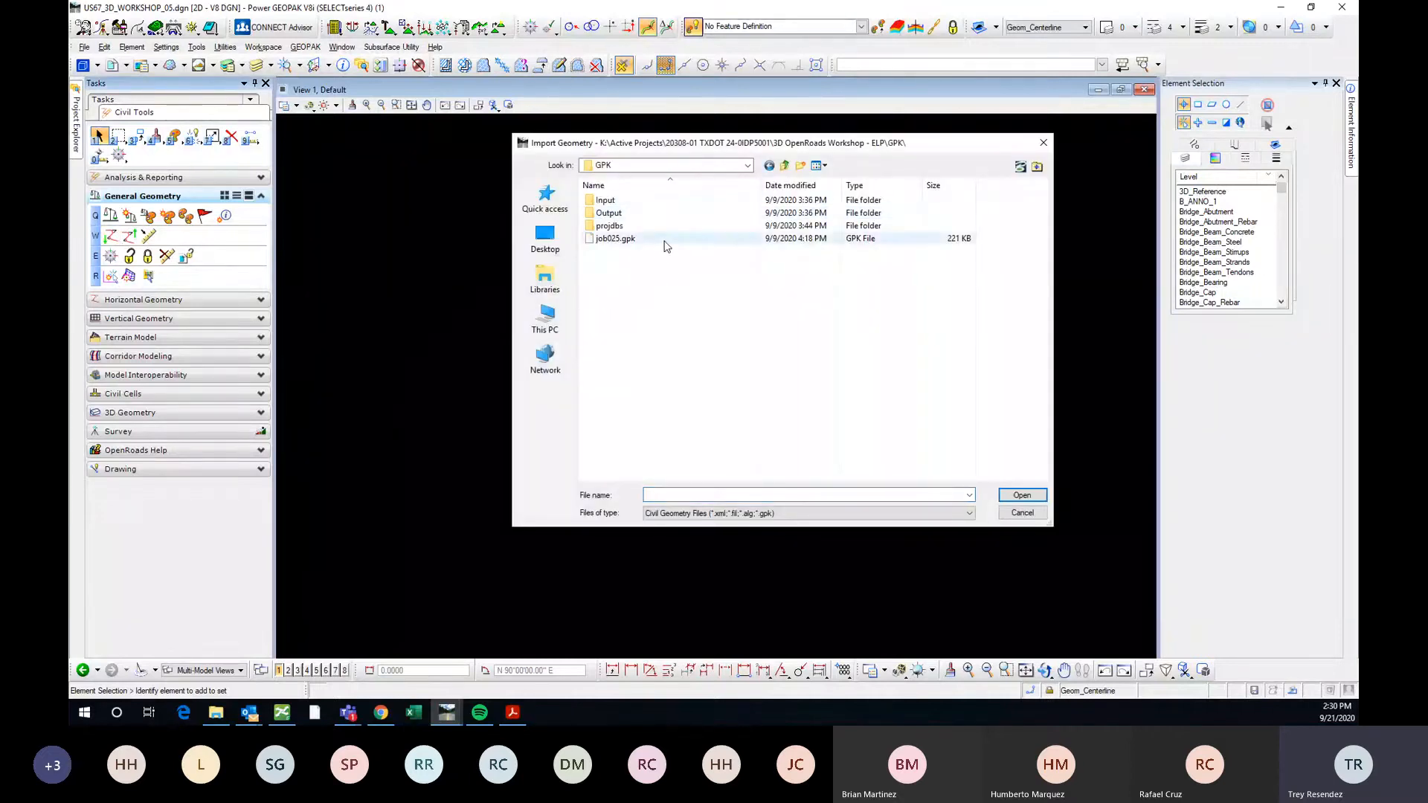
double_click(662, 239)
click(624, 277)
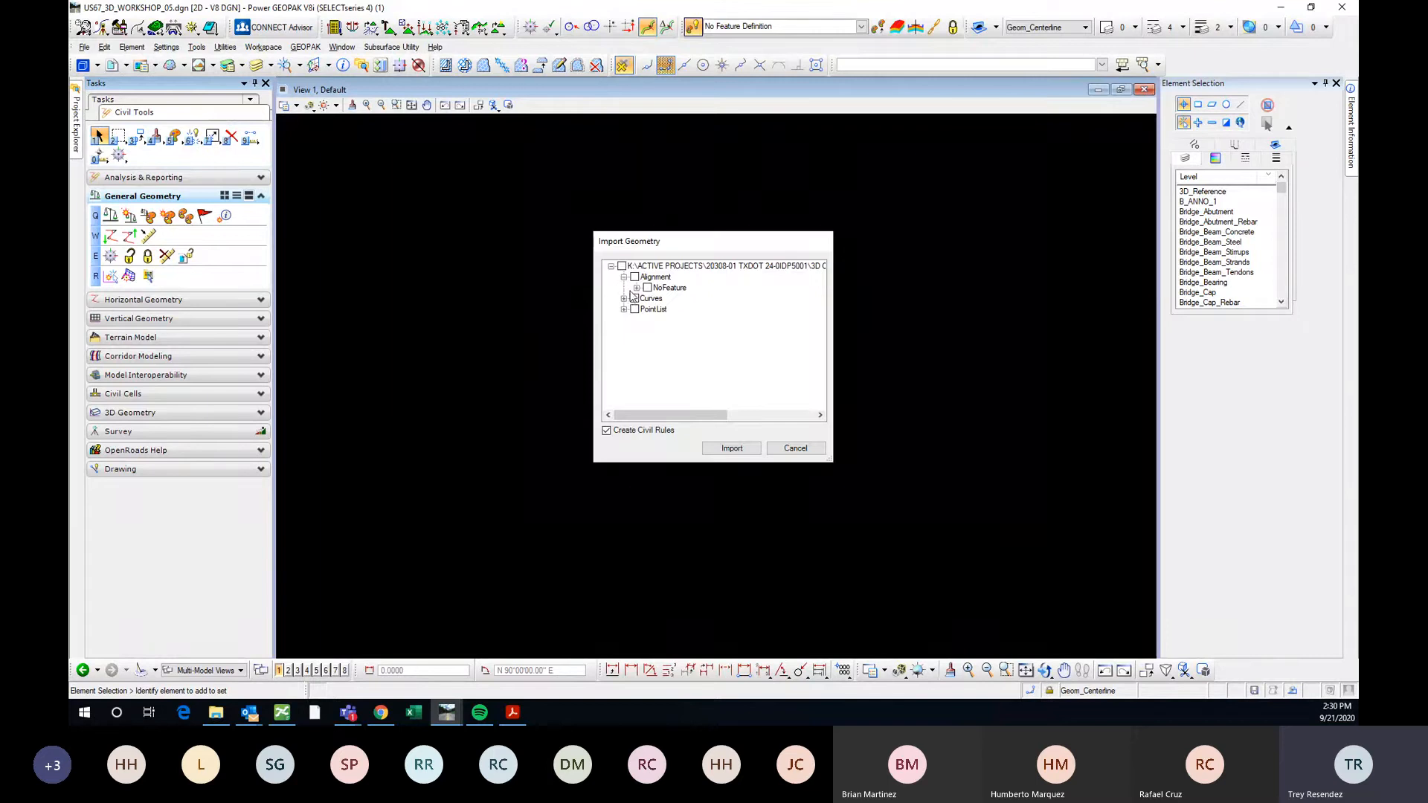
click(636, 287)
click(649, 298)
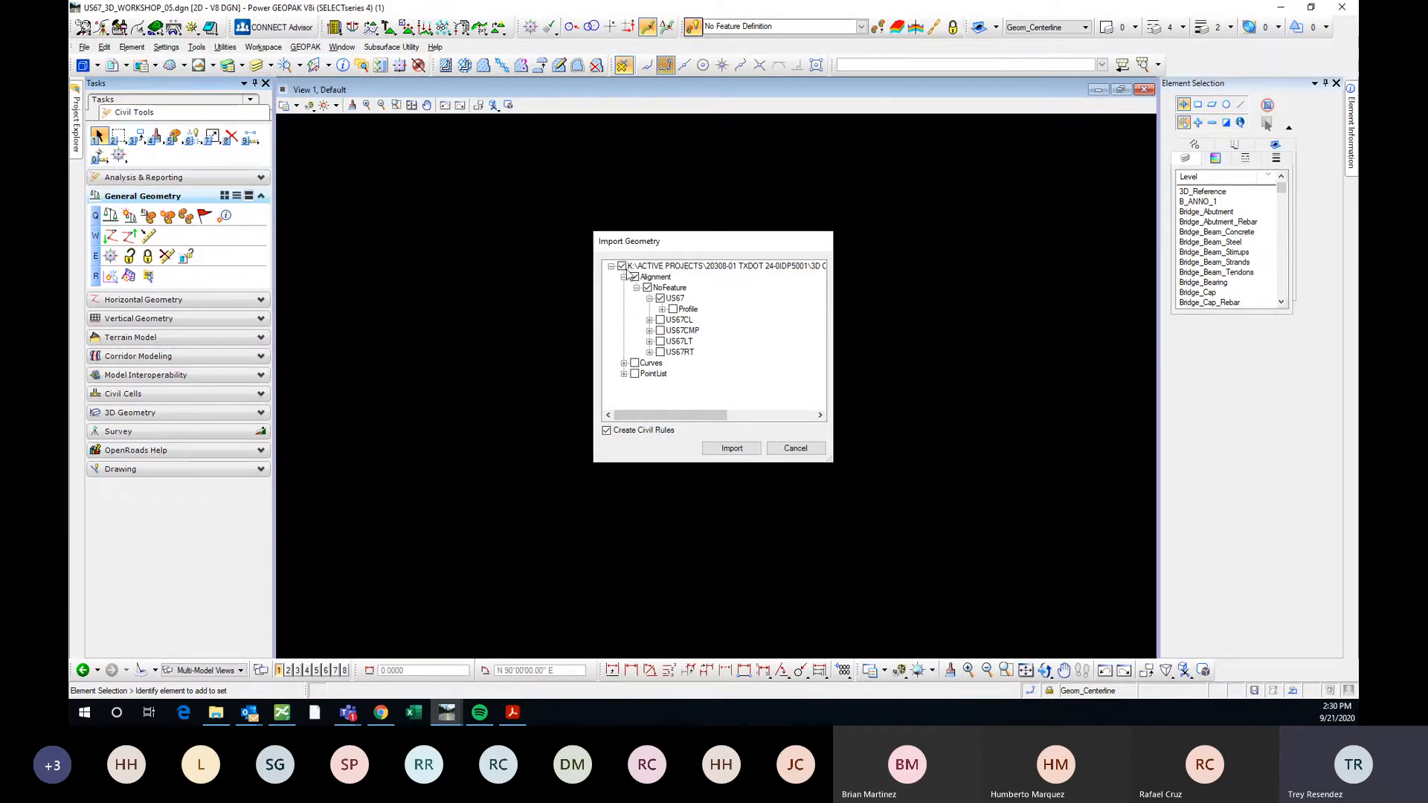
click(800, 448)
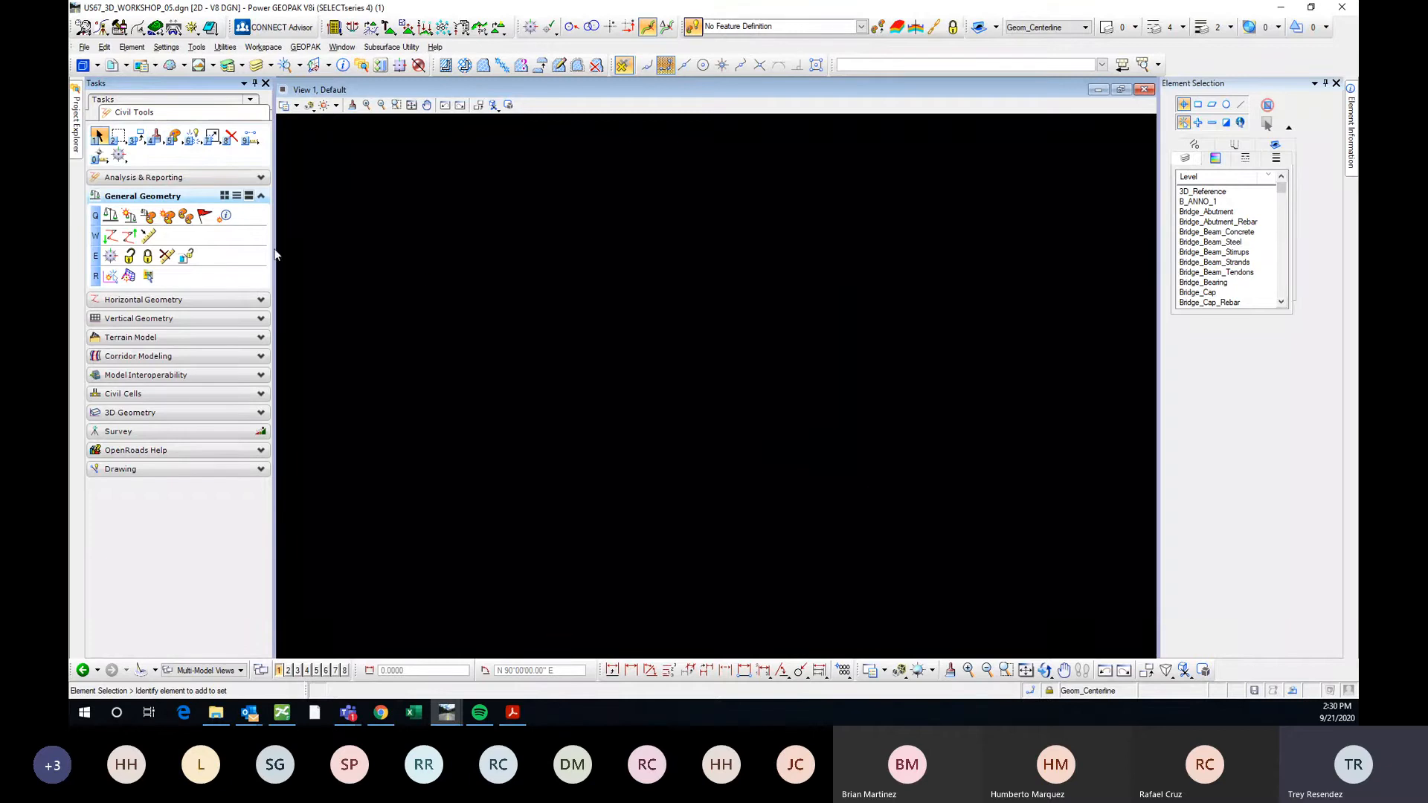
Open job025.gpk for geometry import and expand the alignments down to the US67 profiles.
click(110, 237)
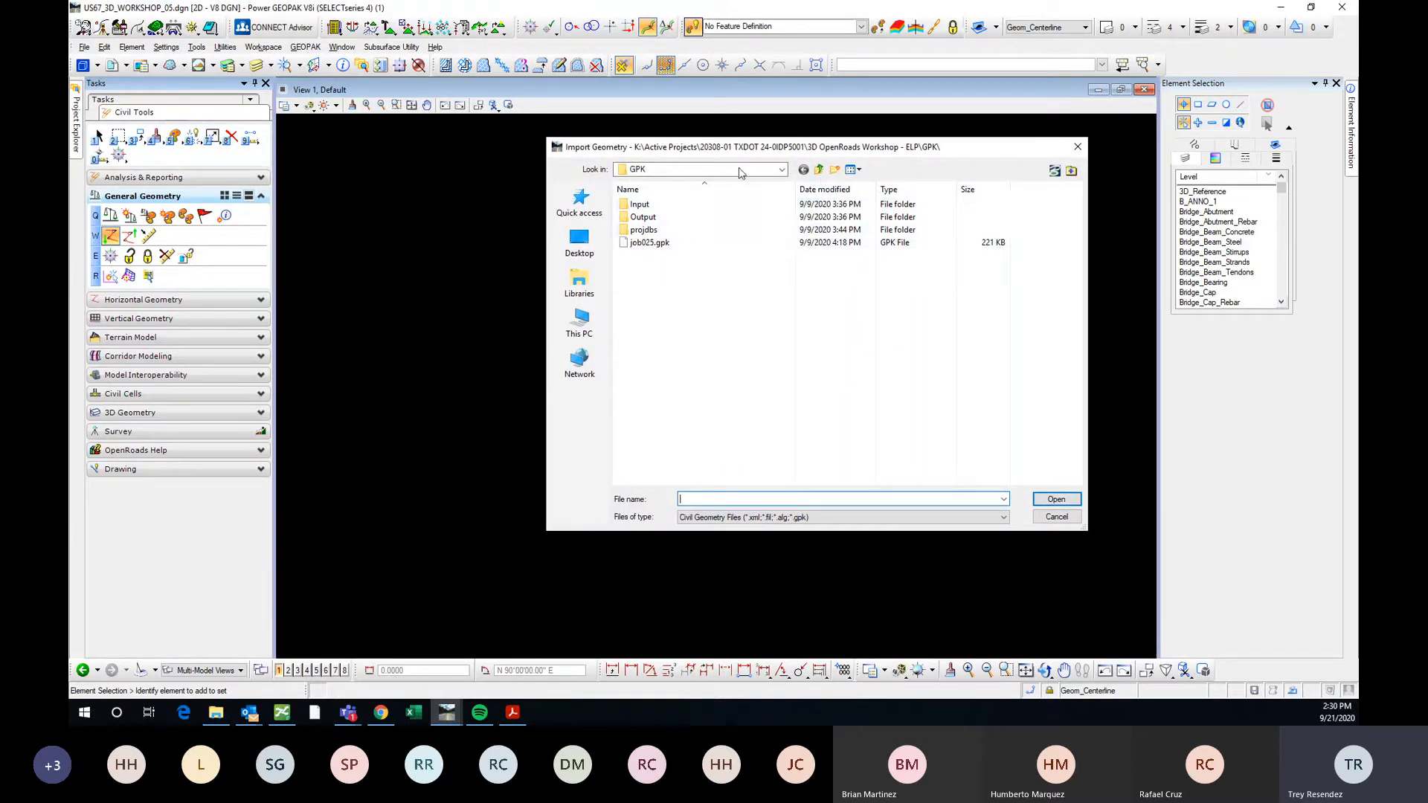
double_click(666, 244)
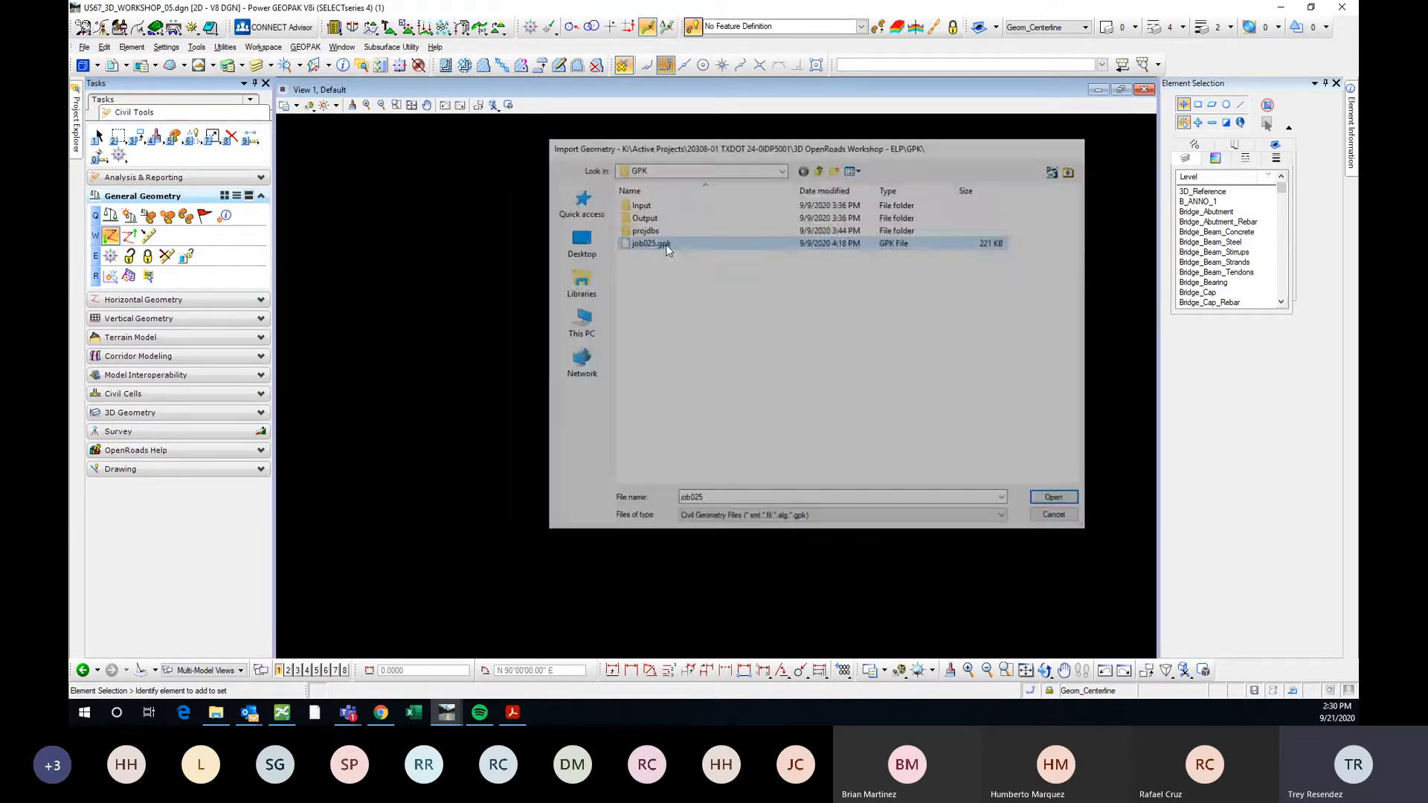
click(624, 278)
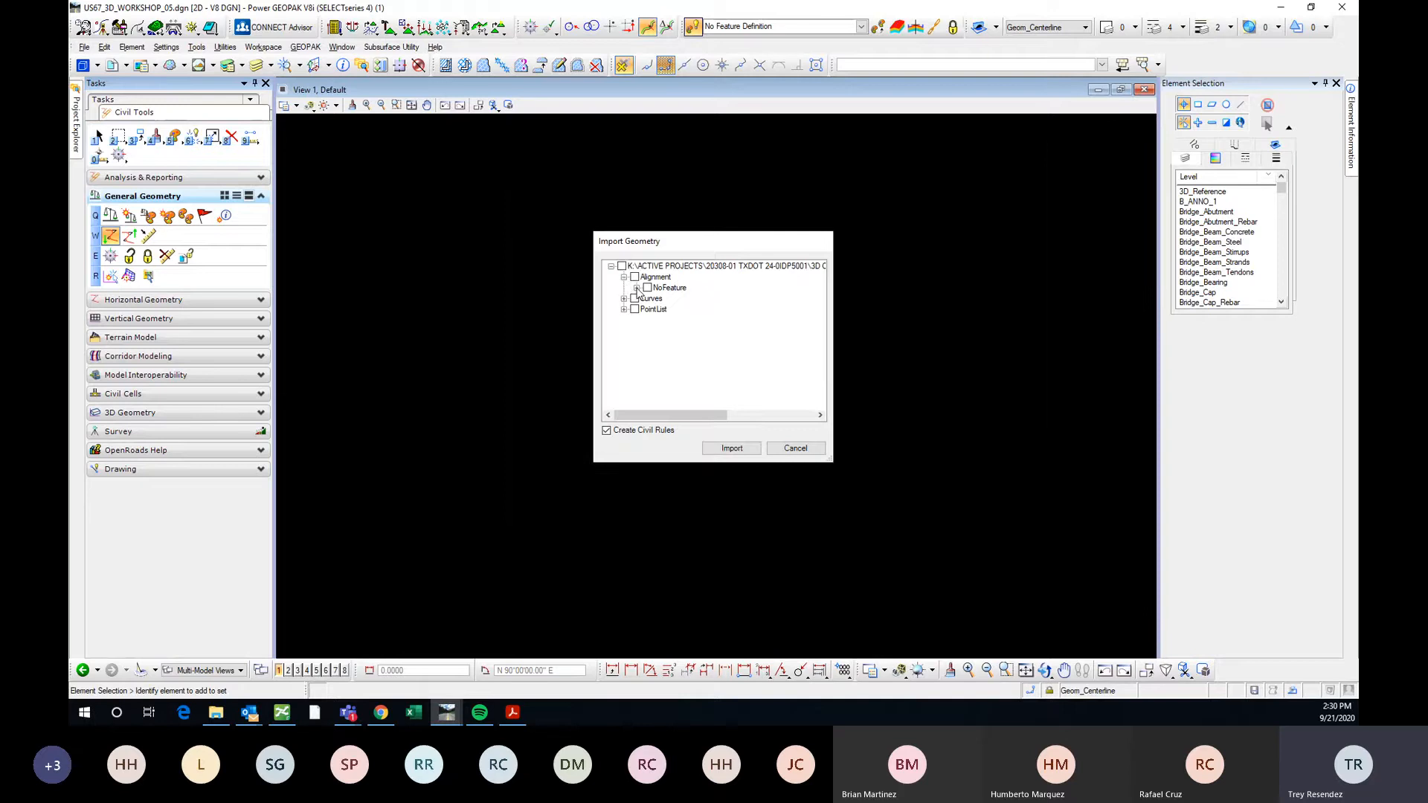
click(637, 288)
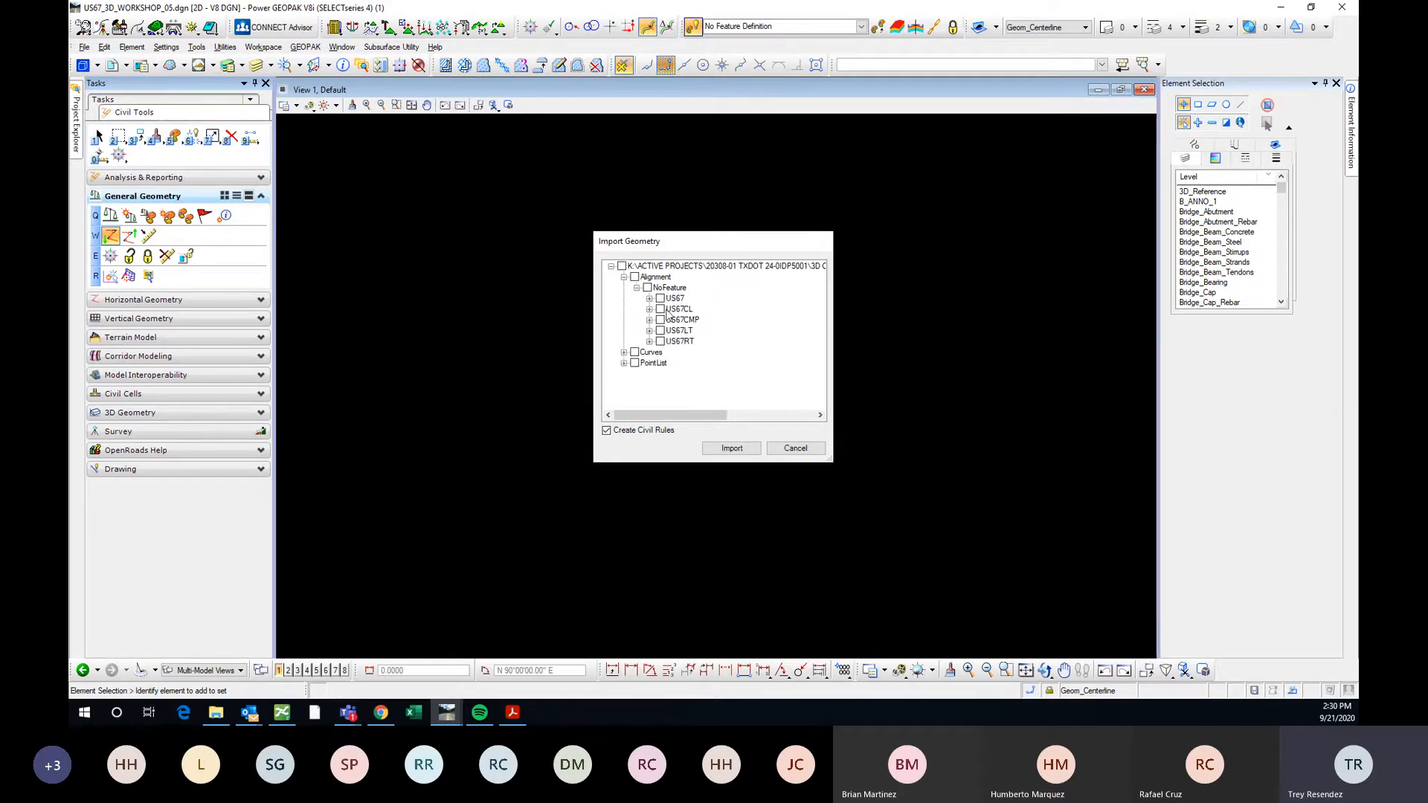
click(649, 299)
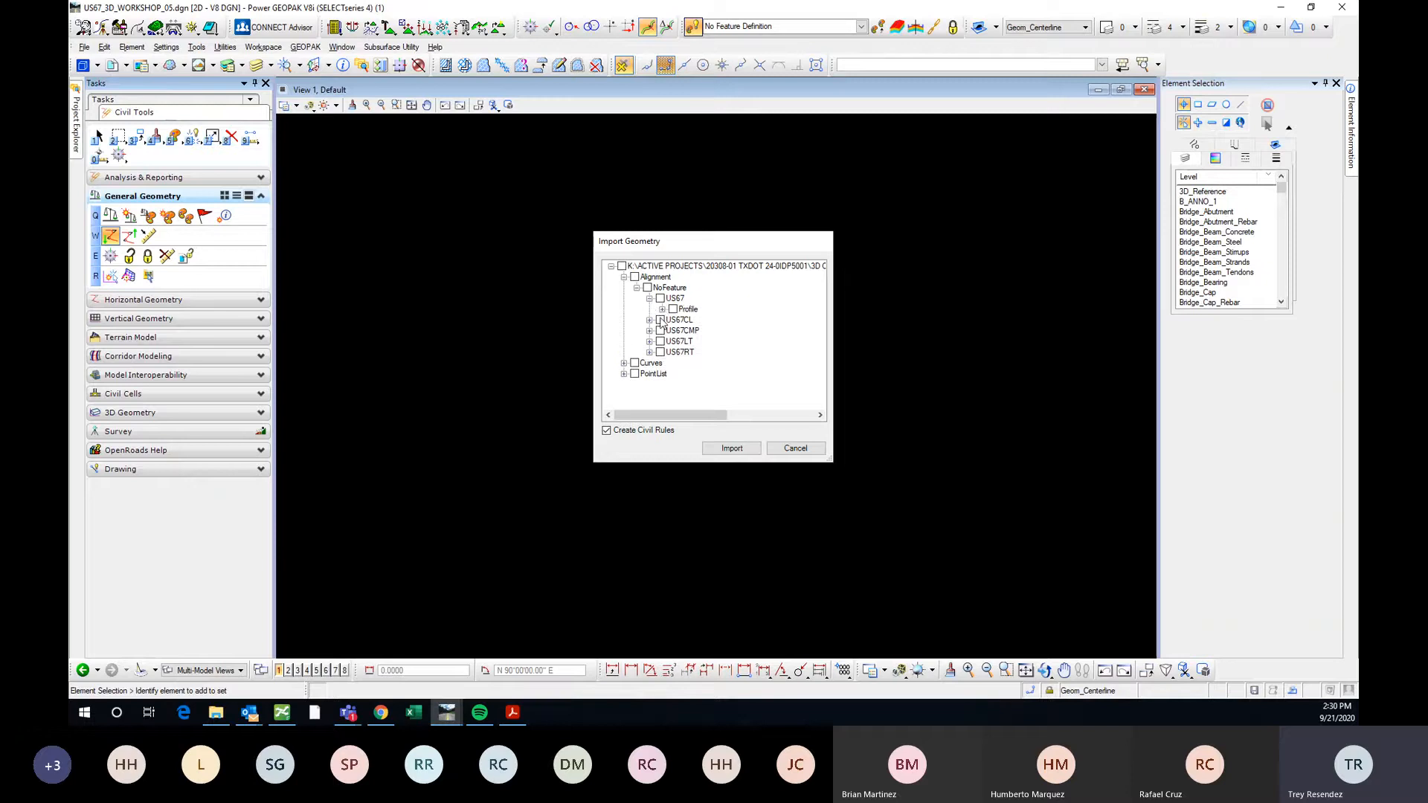
click(662, 309)
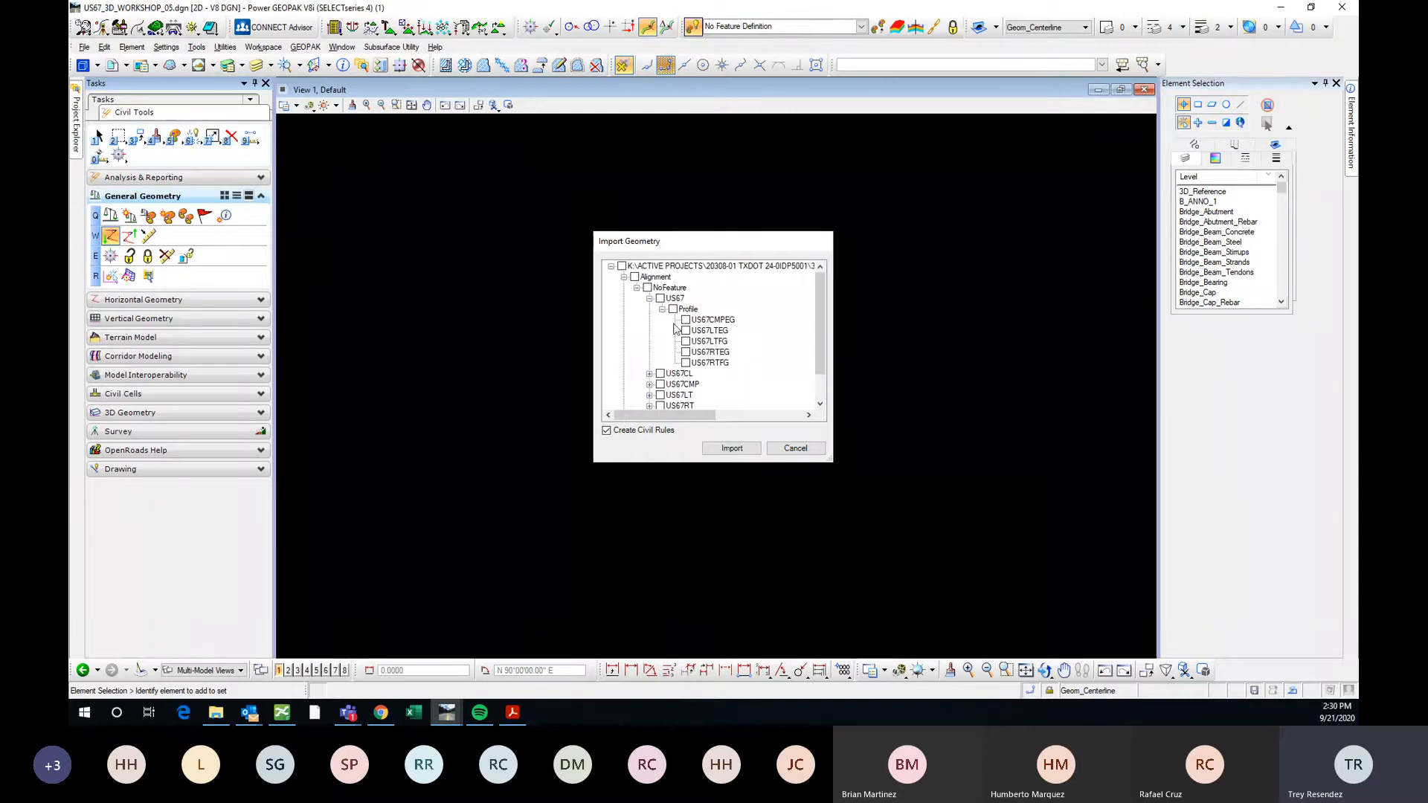
Import the US67CL alignment without its profiles, keeping civil rules creation enabled.
click(660, 374)
scroll(682, 310, down, 1)
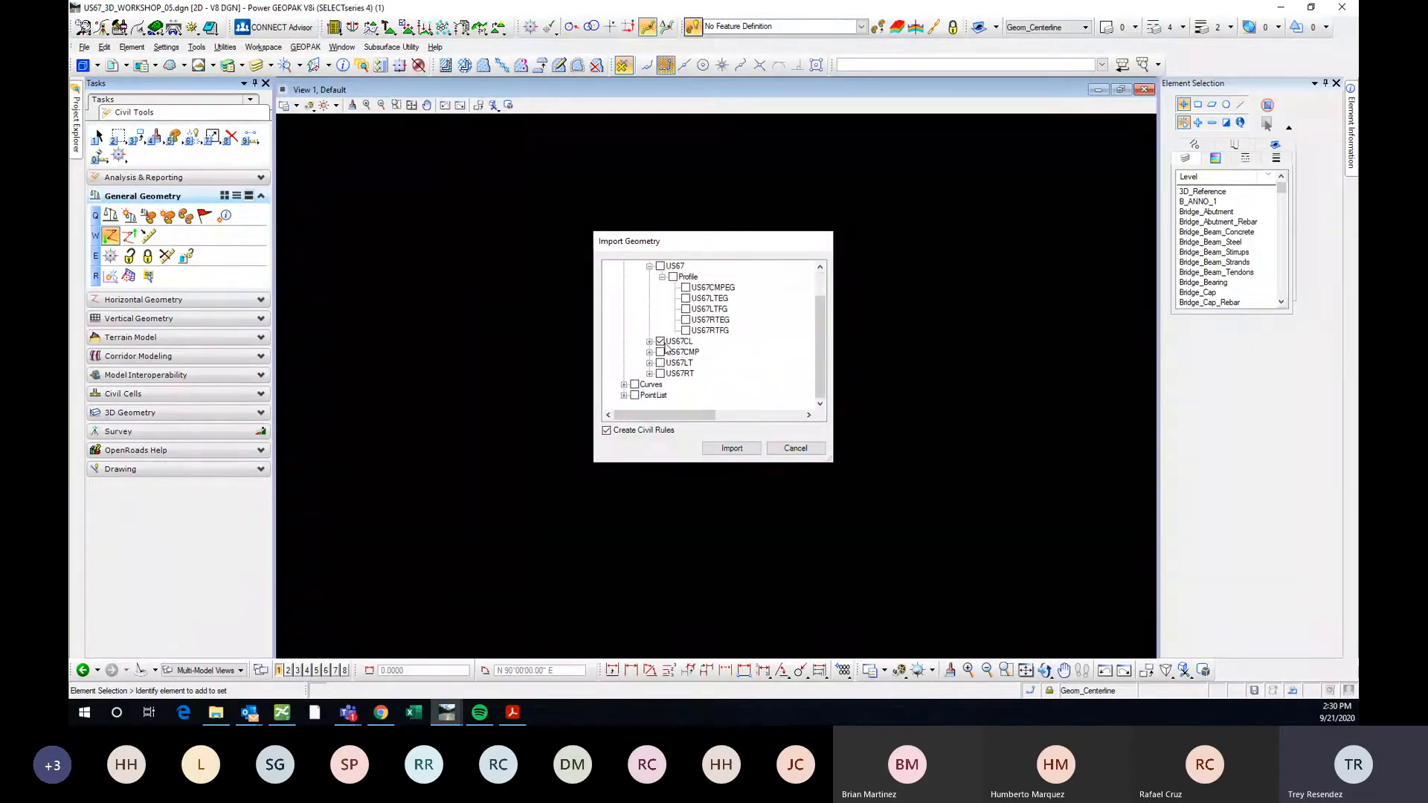
click(650, 353)
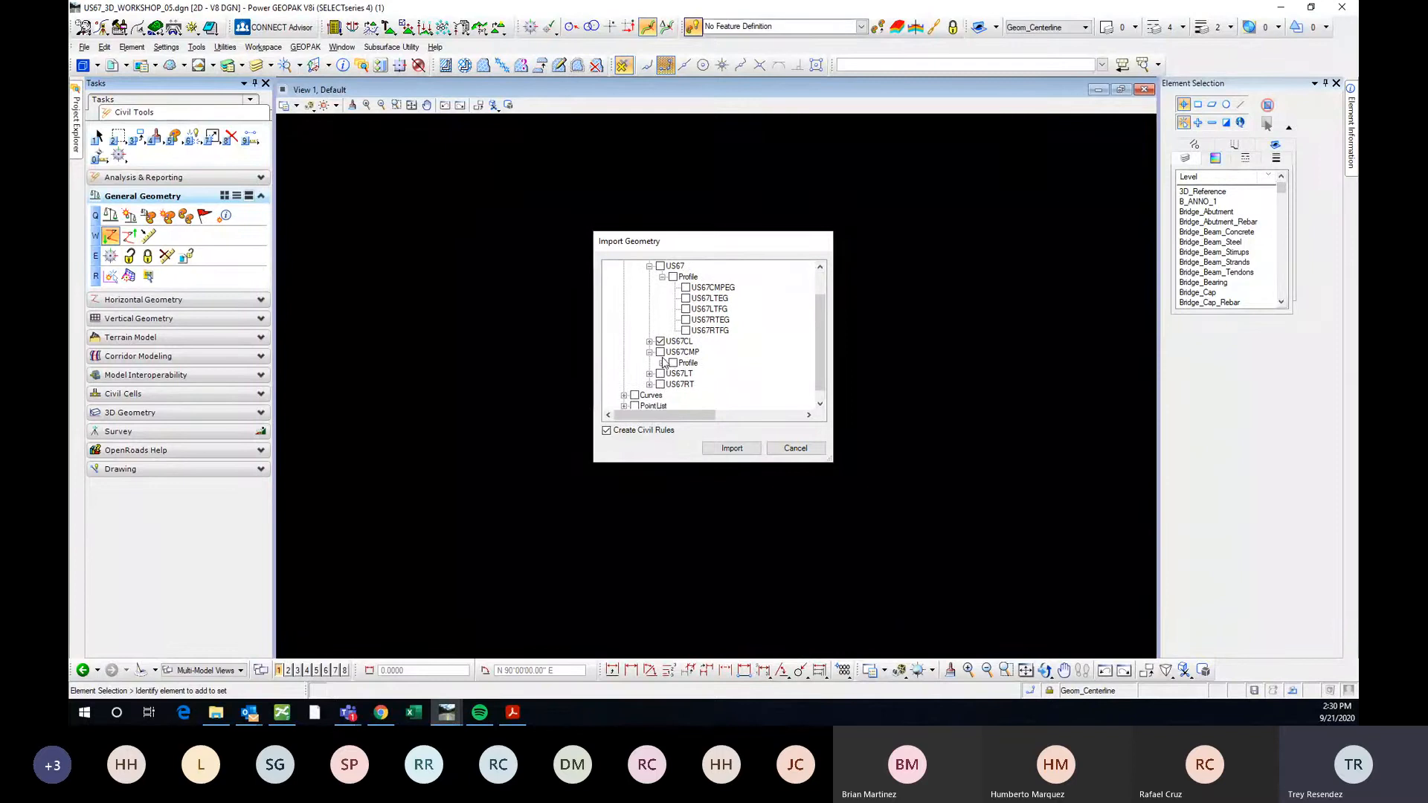
click(650, 353)
click(650, 341)
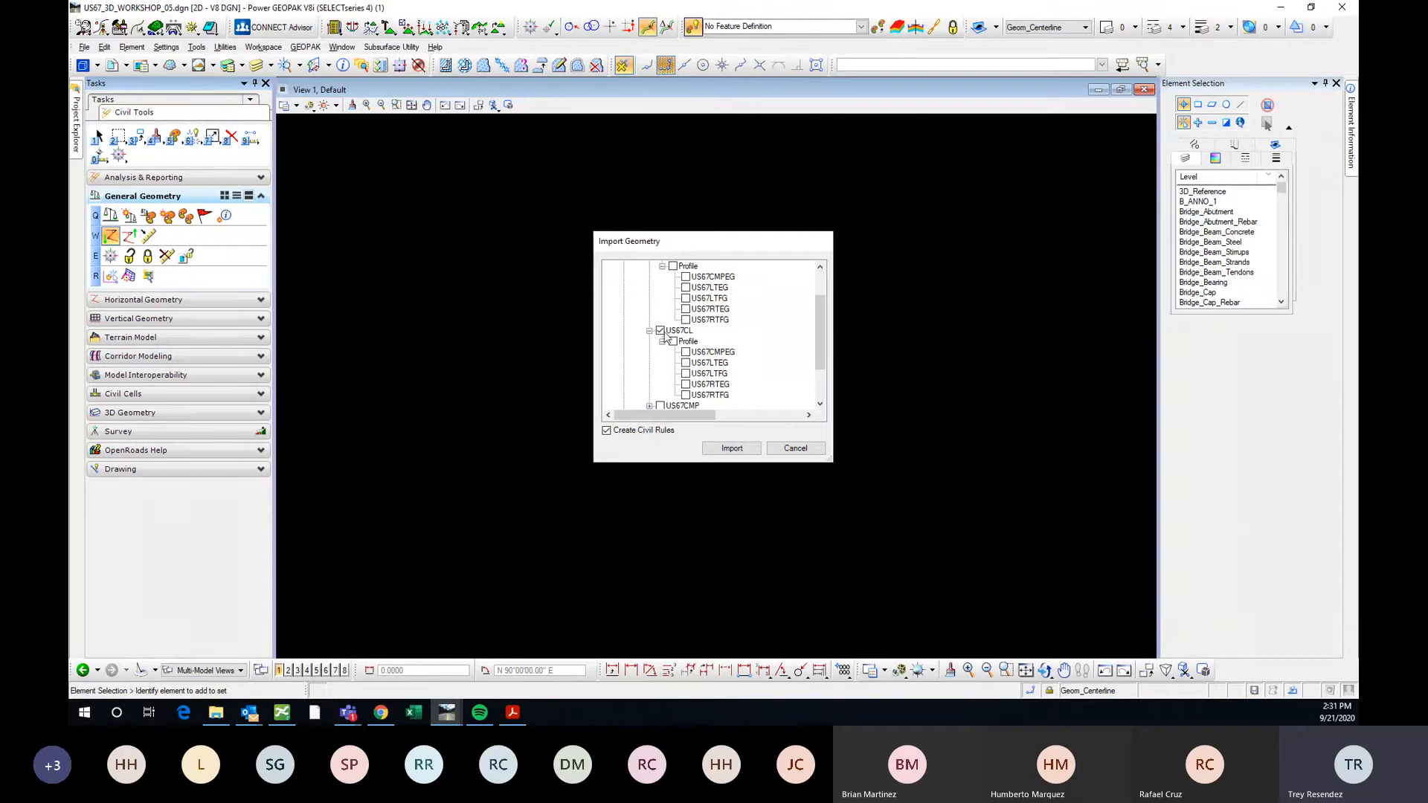
click(659, 330)
click(650, 330)
scroll(666, 342, up, 1)
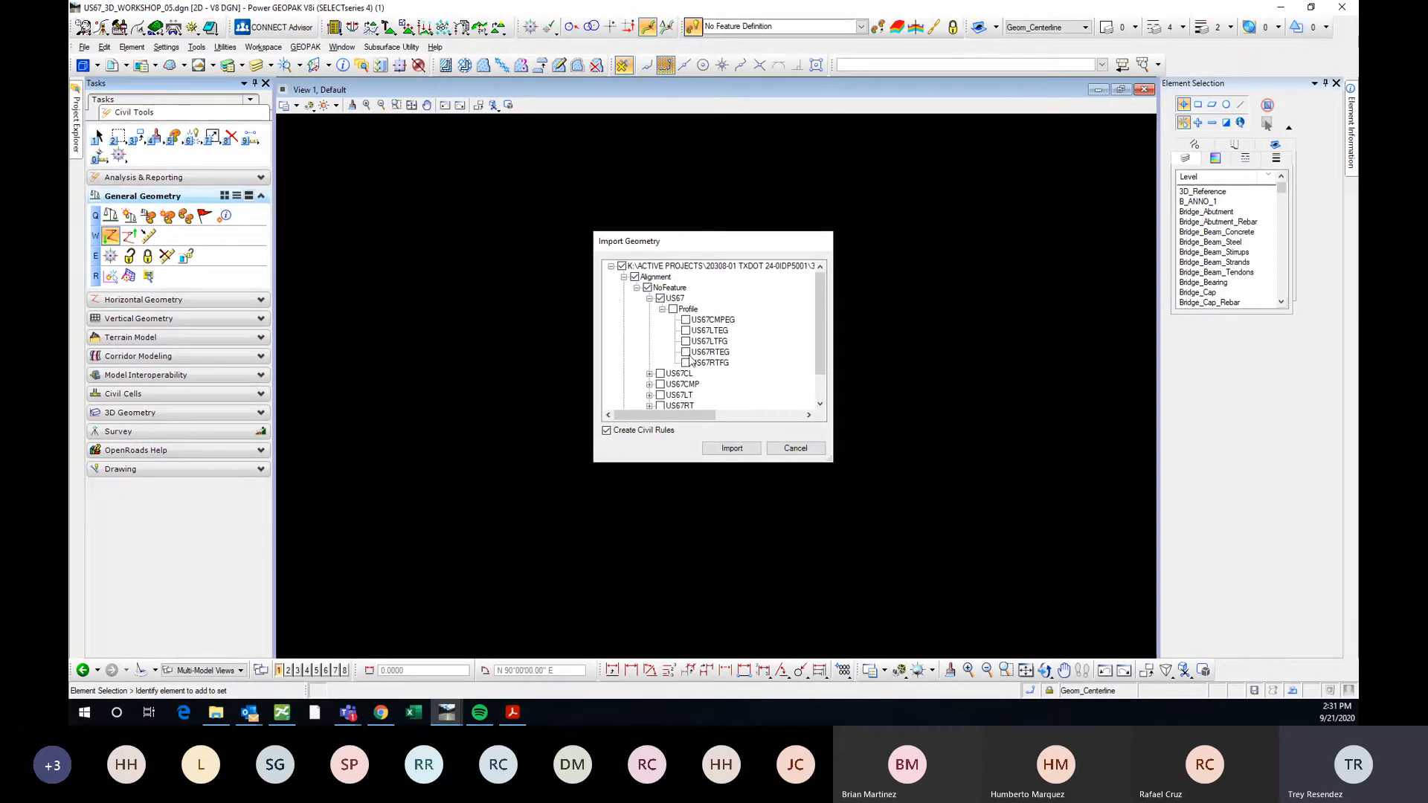
click(649, 374)
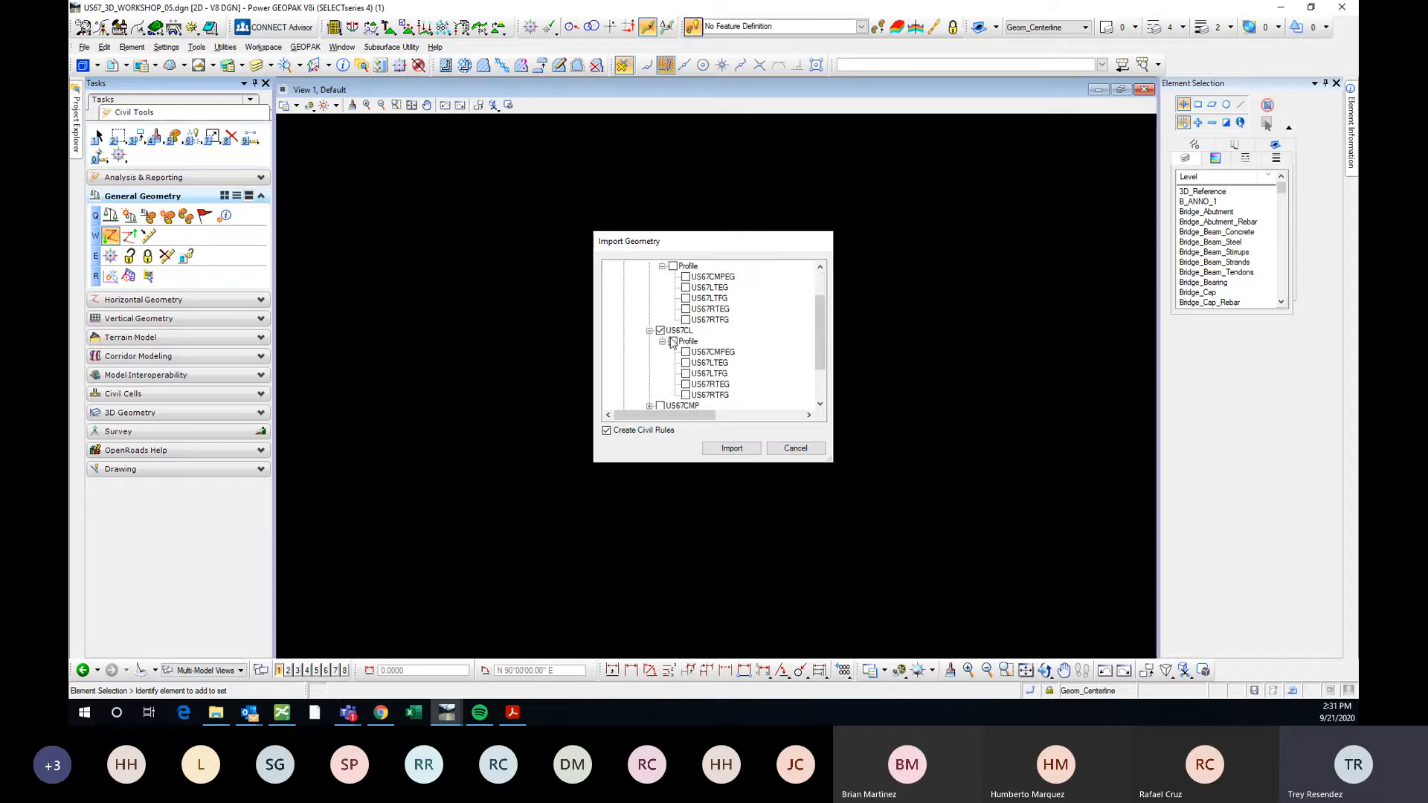
click(740, 449)
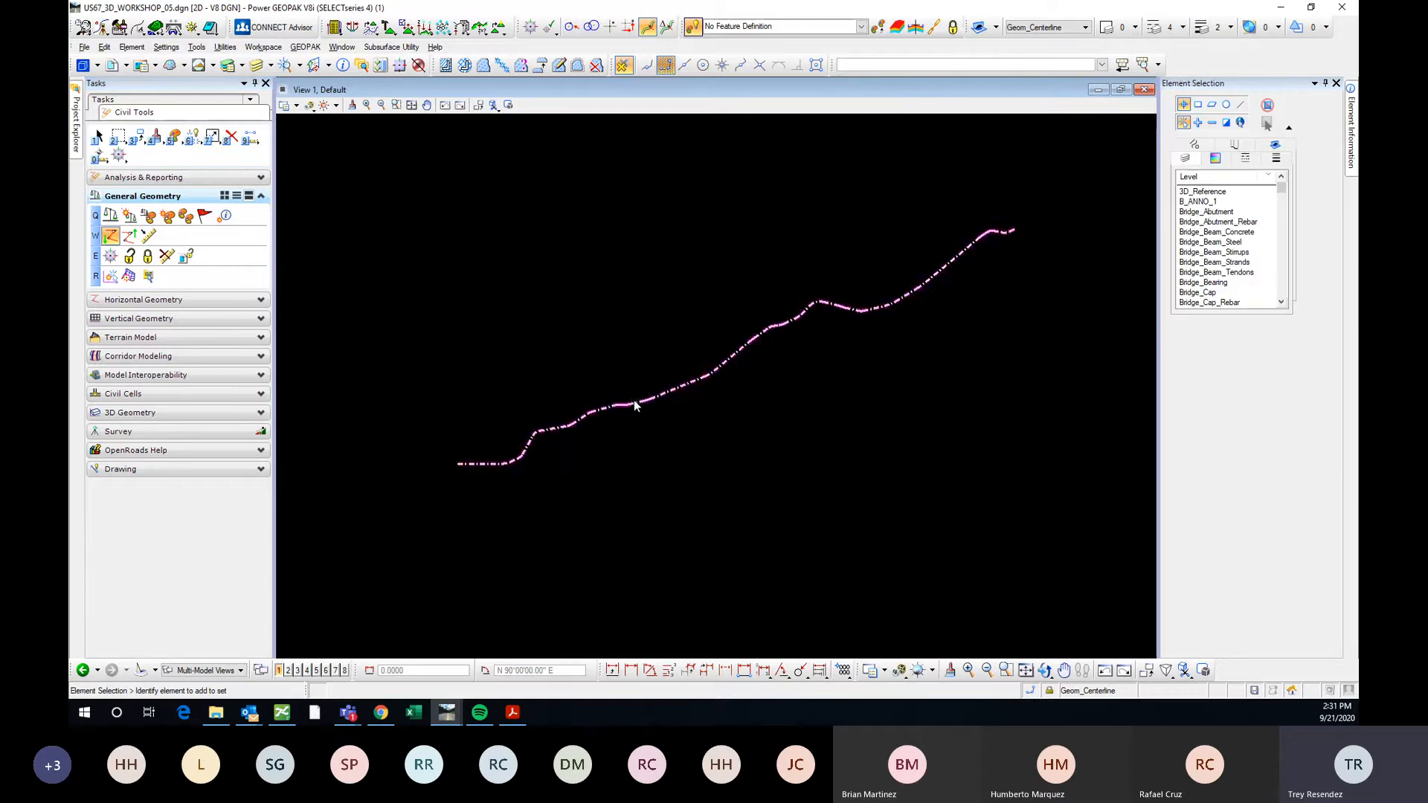
Attach US67_3D_TERRAIN_SEG1.dgn from the OMEGA folder as a reference with the Coincident - World orientation.
click(495, 456)
scroll(495, 457, up, 3)
scroll(768, 396, down, 3)
click(819, 435)
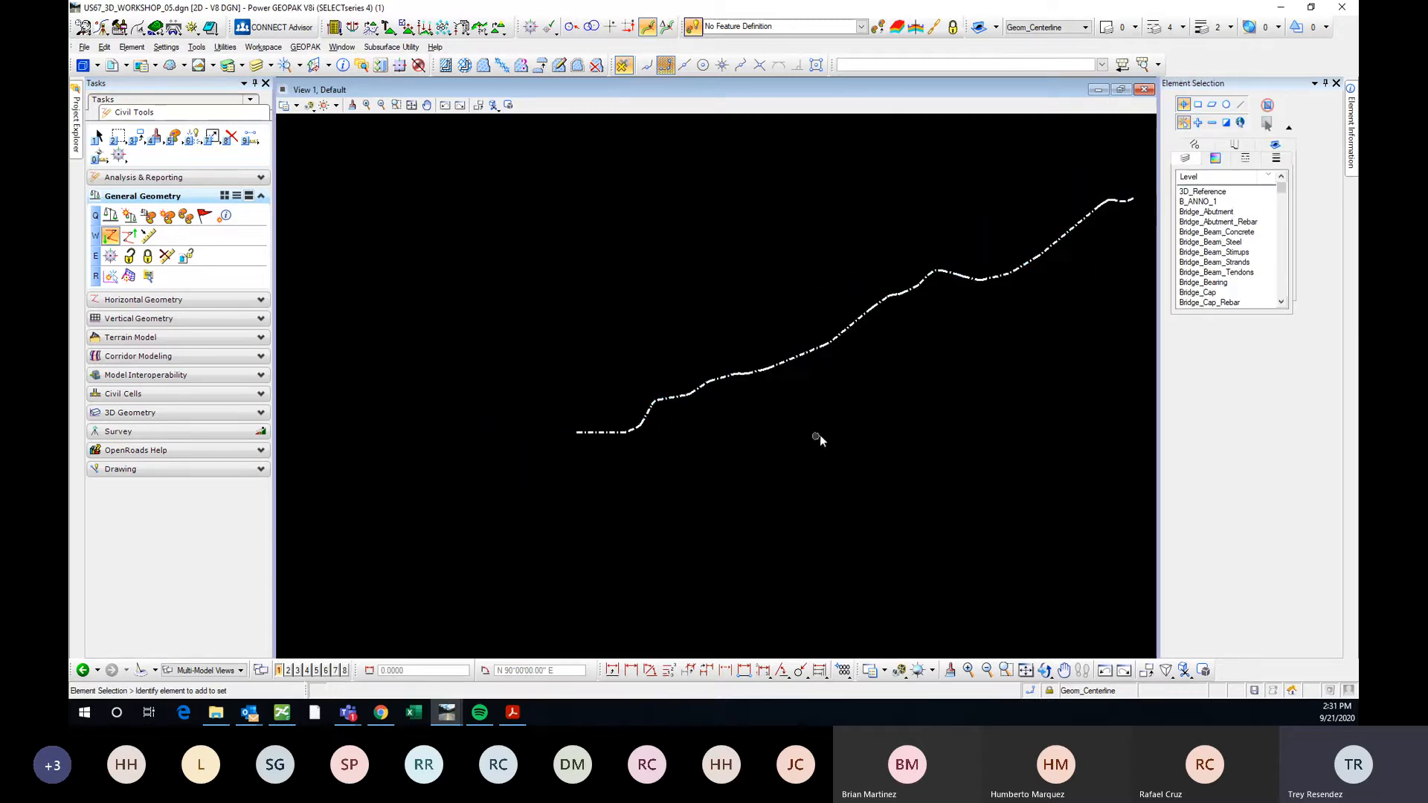
middle_drag(869, 413, 687, 444)
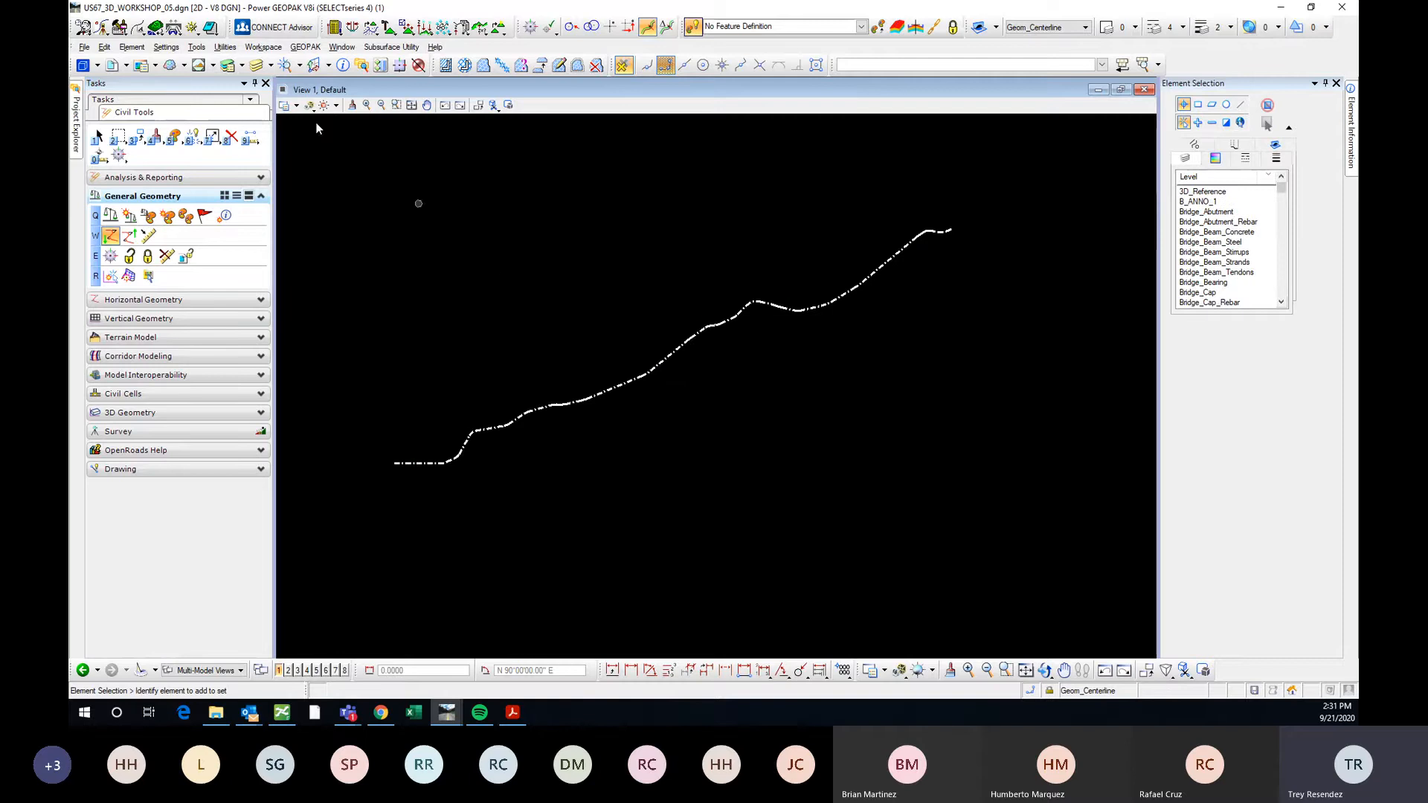
click(121, 66)
click(148, 99)
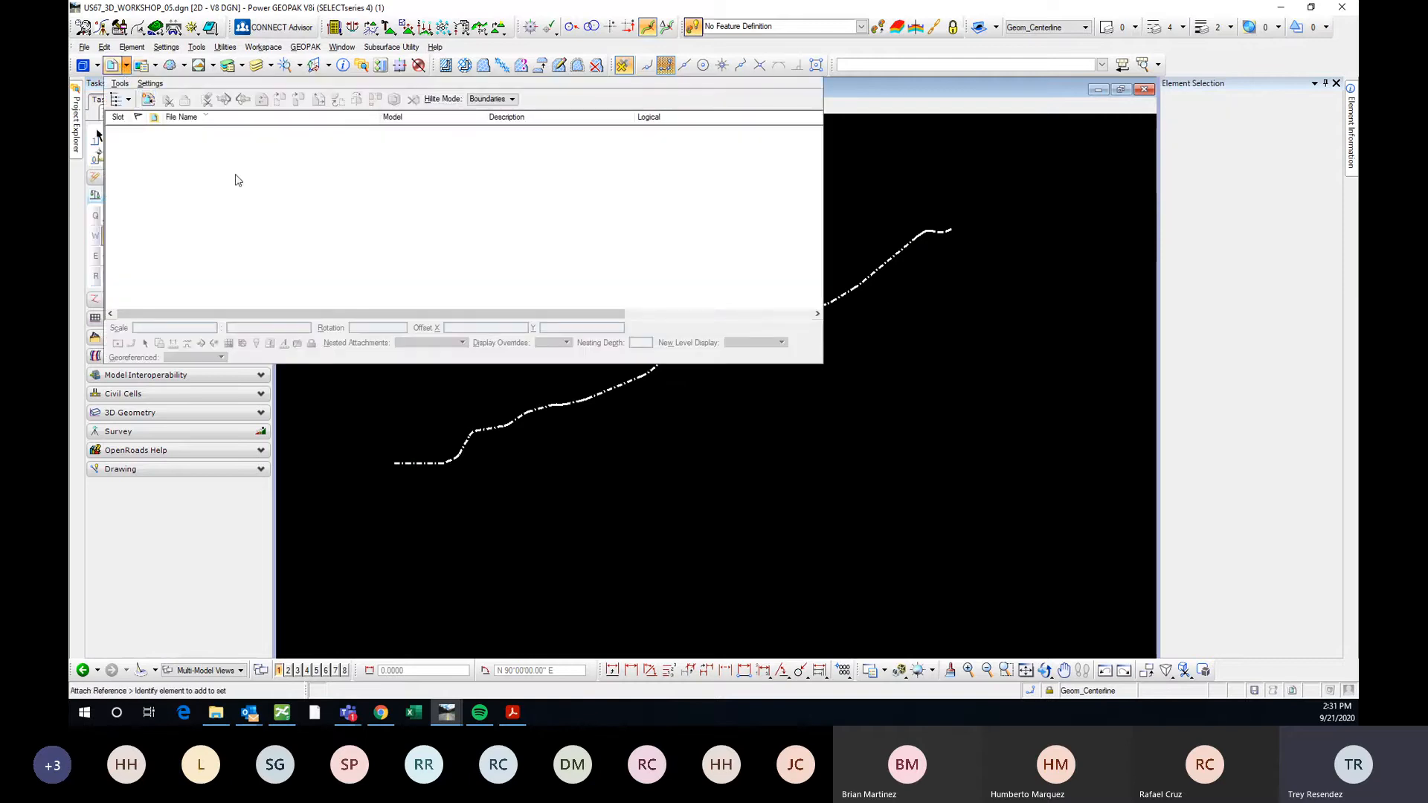
scroll(734, 307, down, 1)
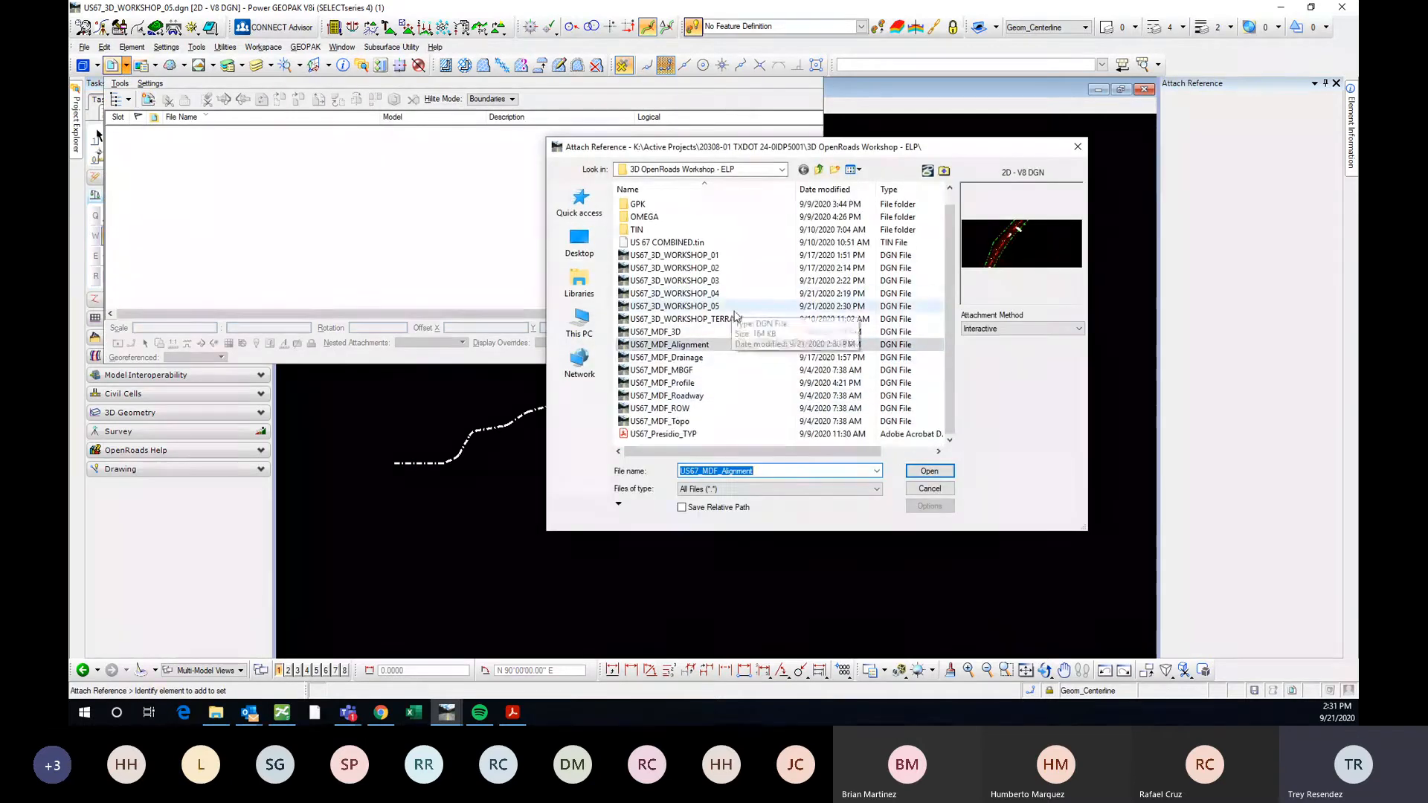
scroll(685, 312, up, 1)
double_click(673, 229)
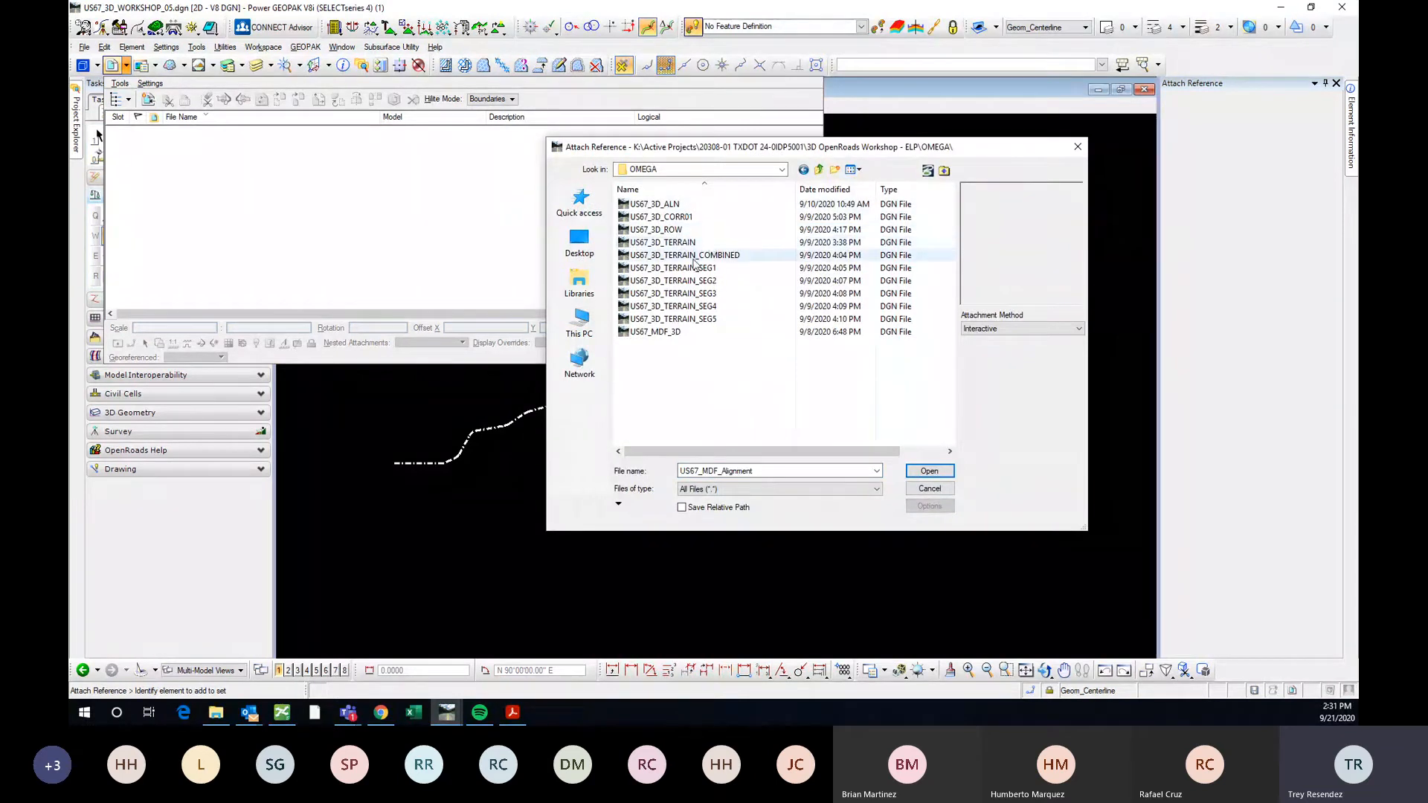
click(714, 268)
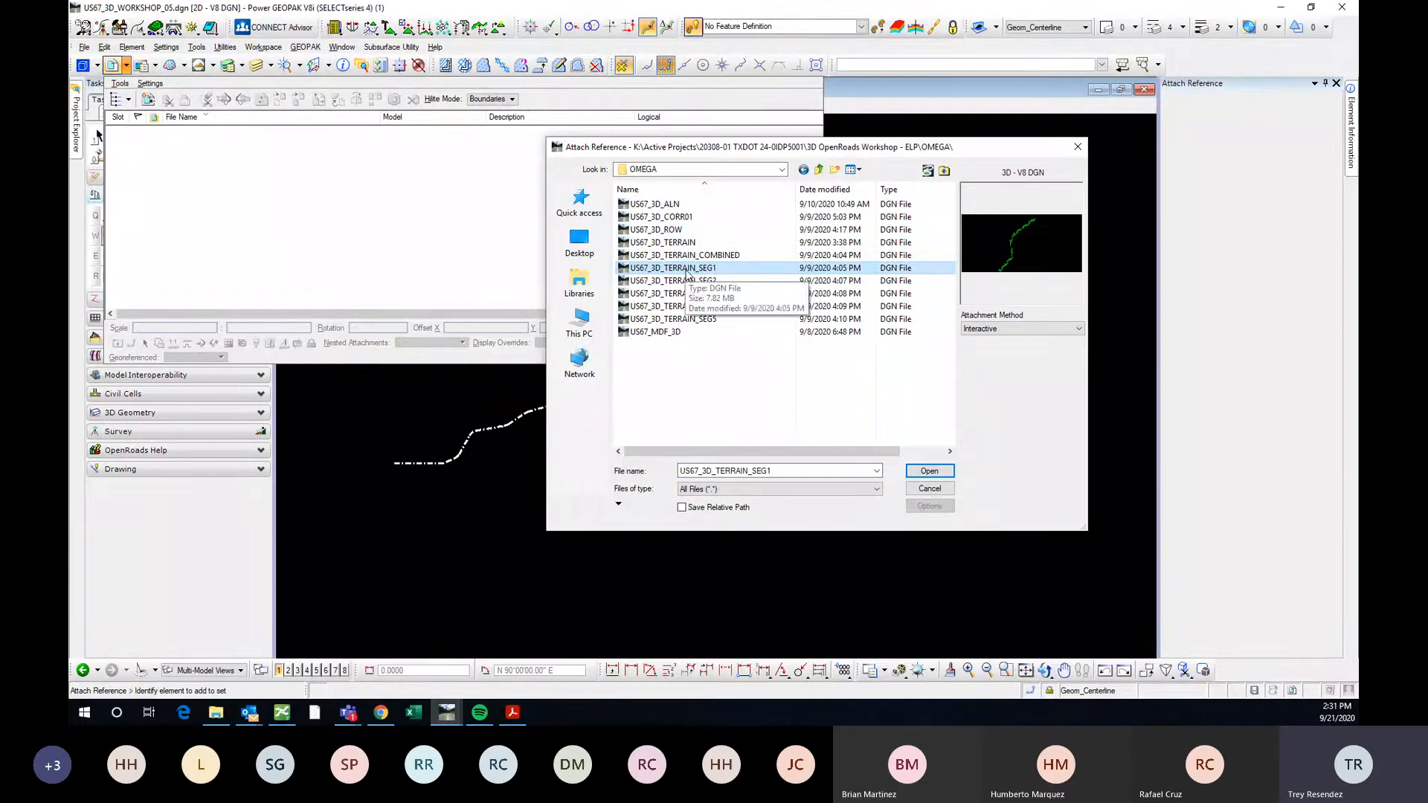
double_click(699, 270)
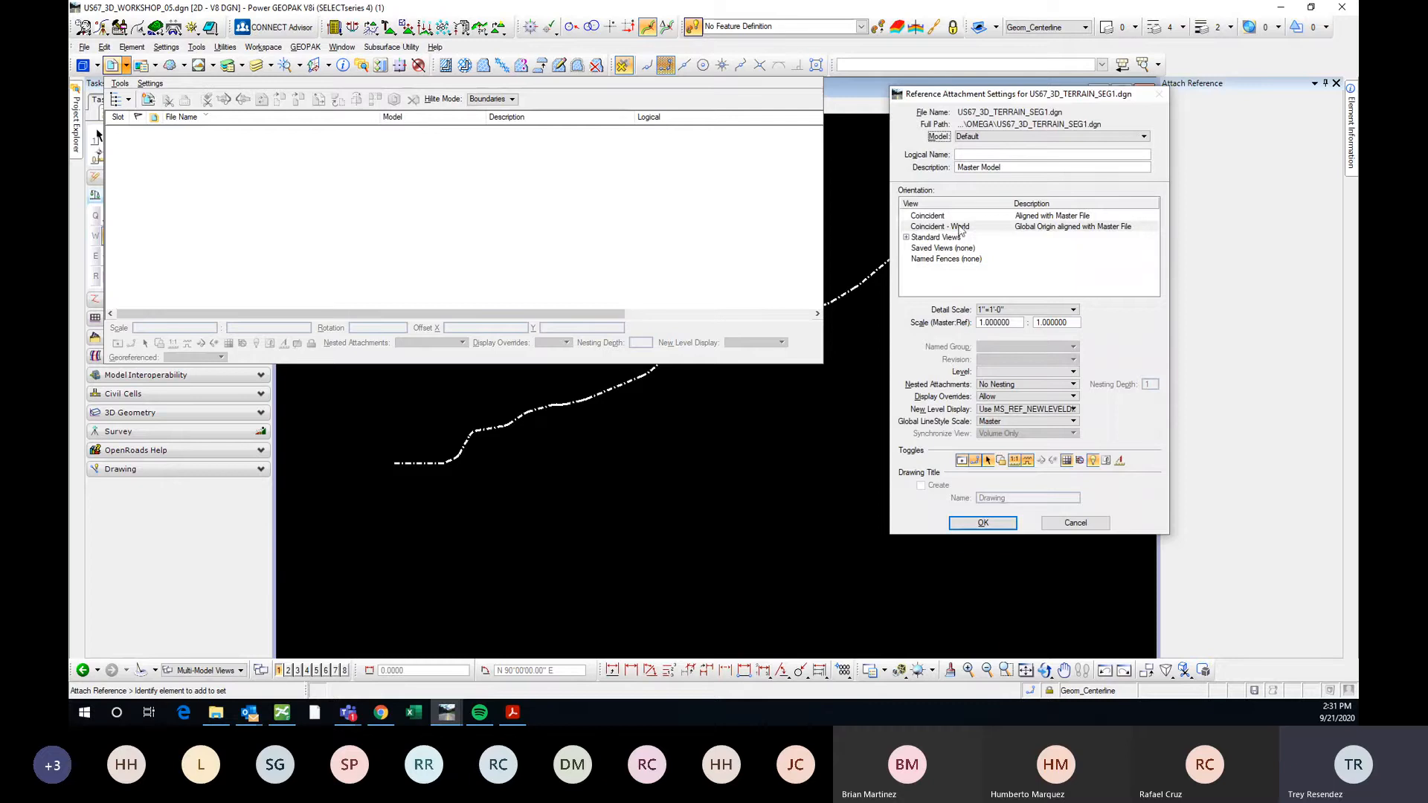
click(941, 226)
click(982, 523)
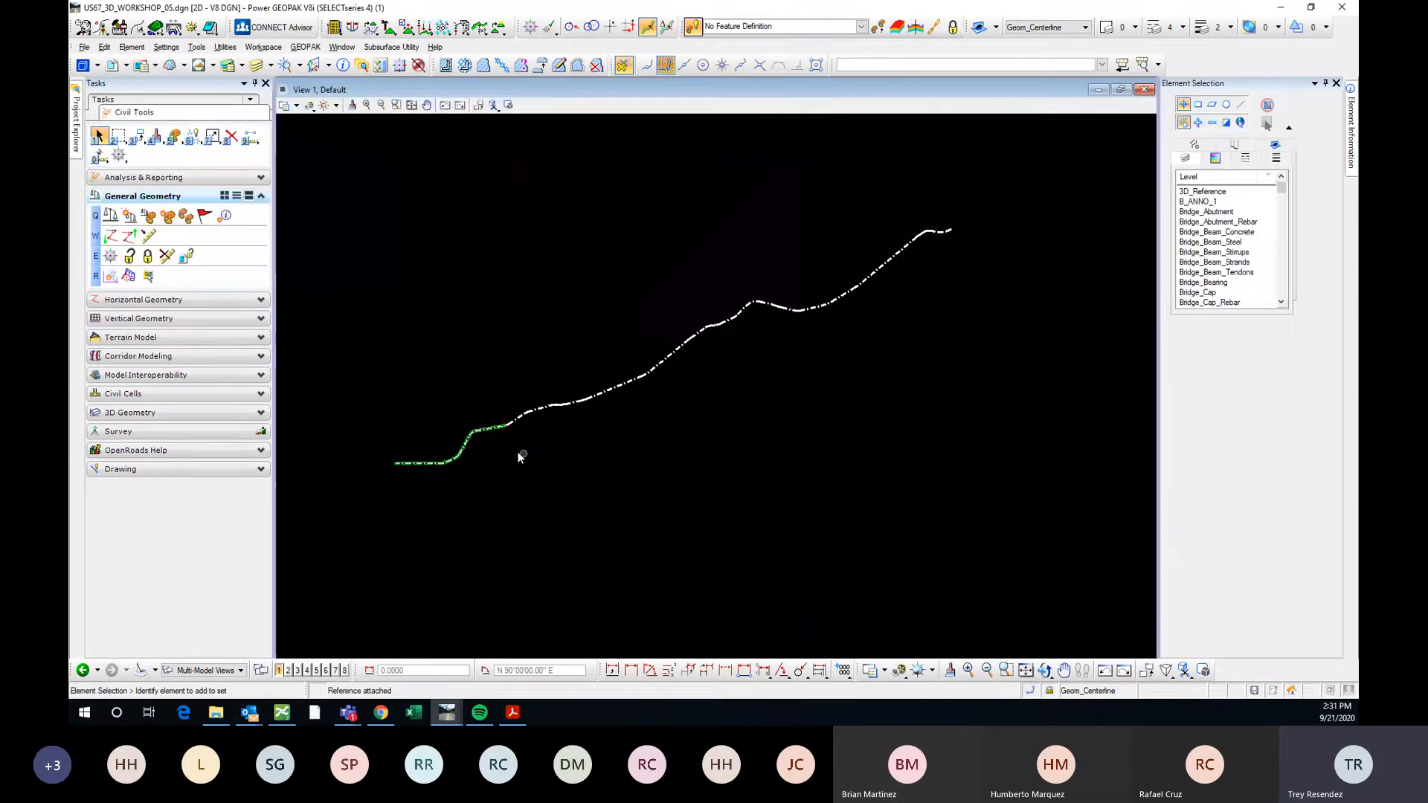
Collapse the Element Selection settings to enlarge the view and select the US67CL alignment beside the segment 1 terrain.
scroll(520, 456, up, 5)
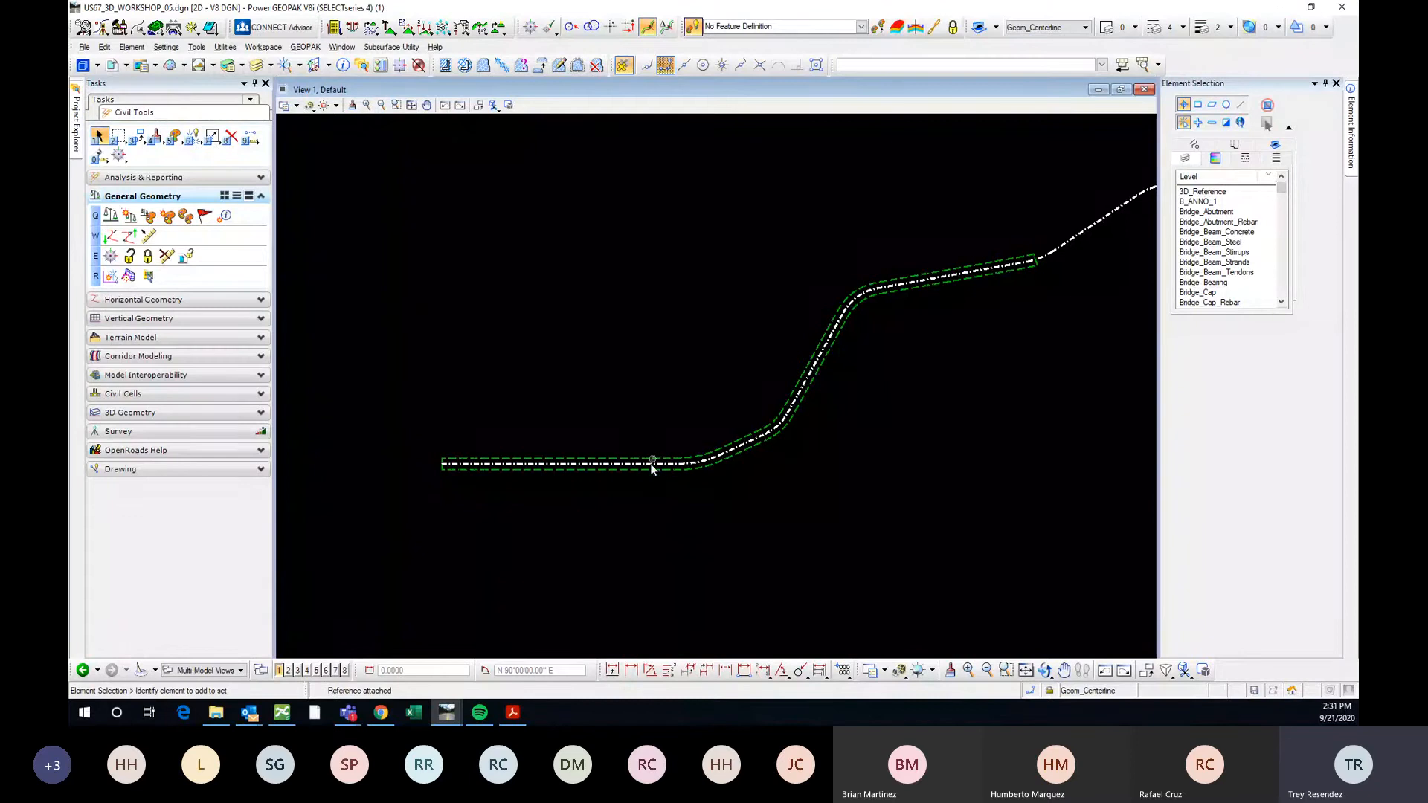
middle_drag(657, 496, 620, 449)
click(1325, 84)
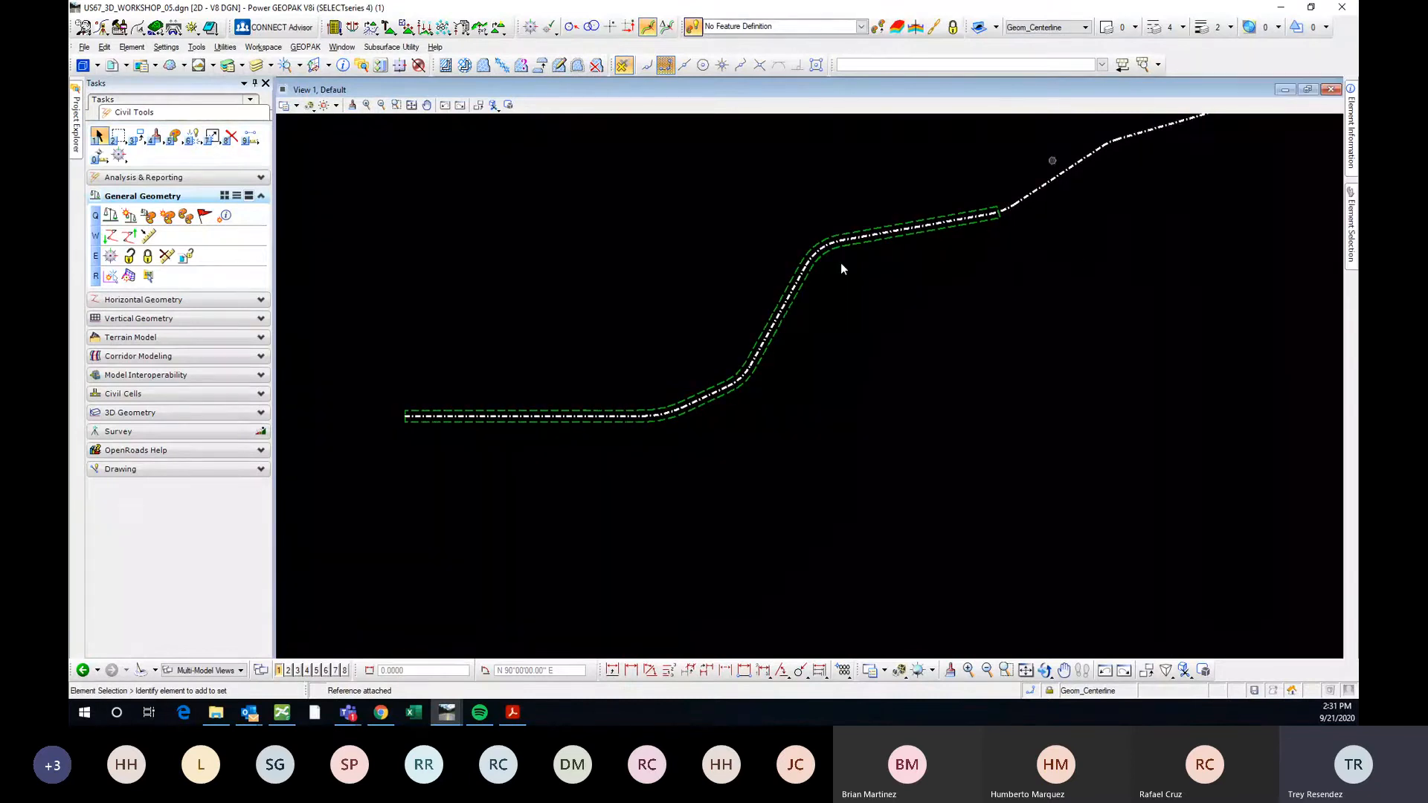
click(1047, 185)
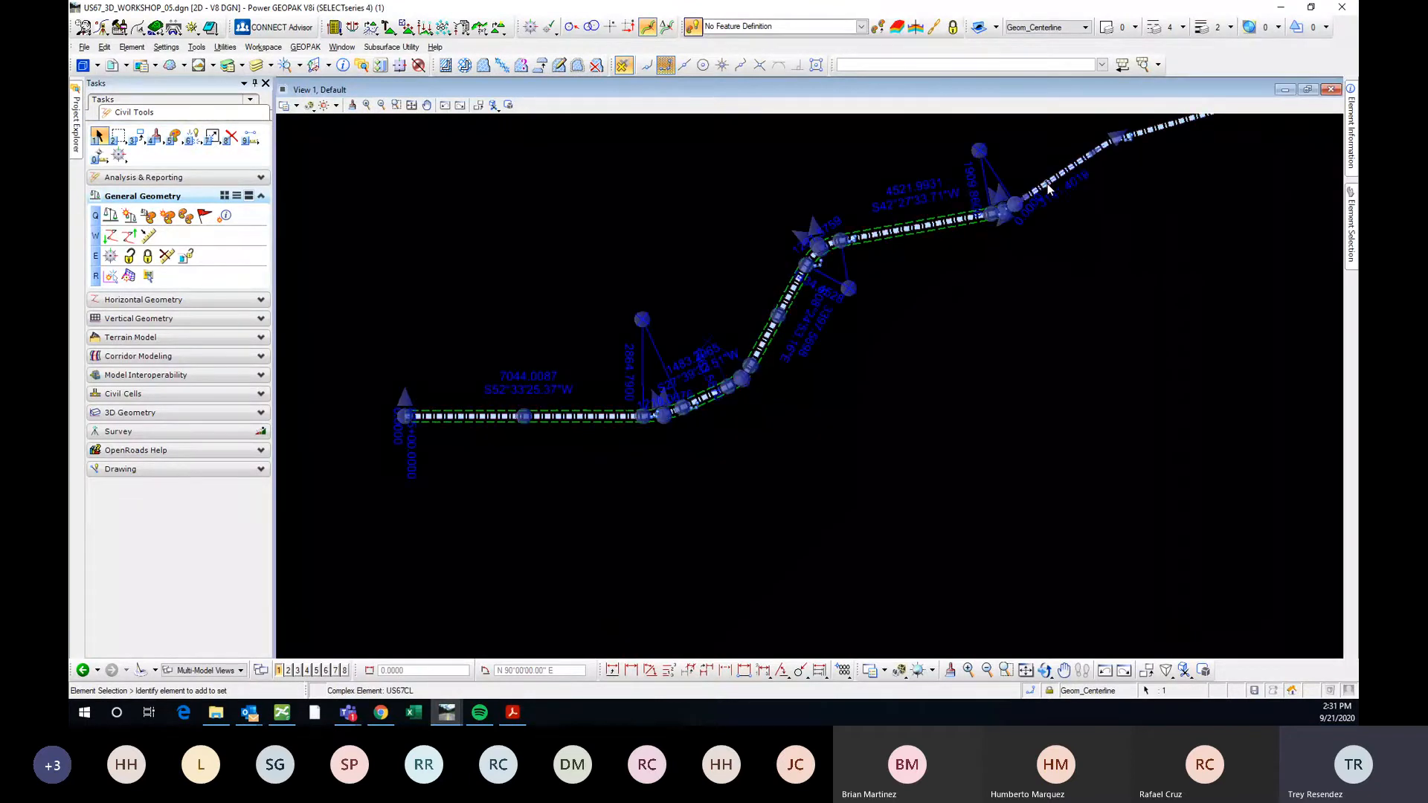
Open the profile model of the selected US67CL alignment in View 2.
scroll(1071, 175, up, 5)
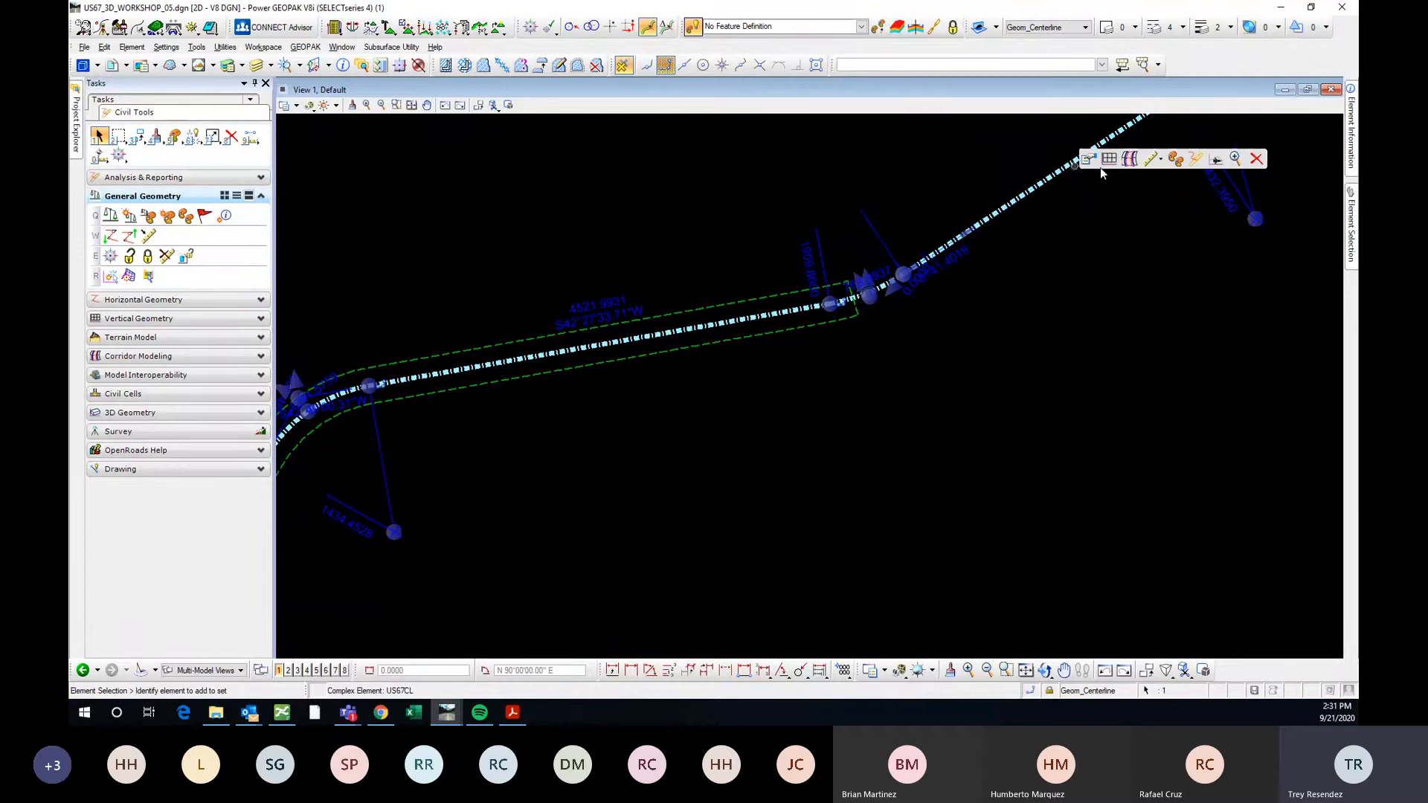
click(1099, 165)
scroll(1052, 236, down, 5)
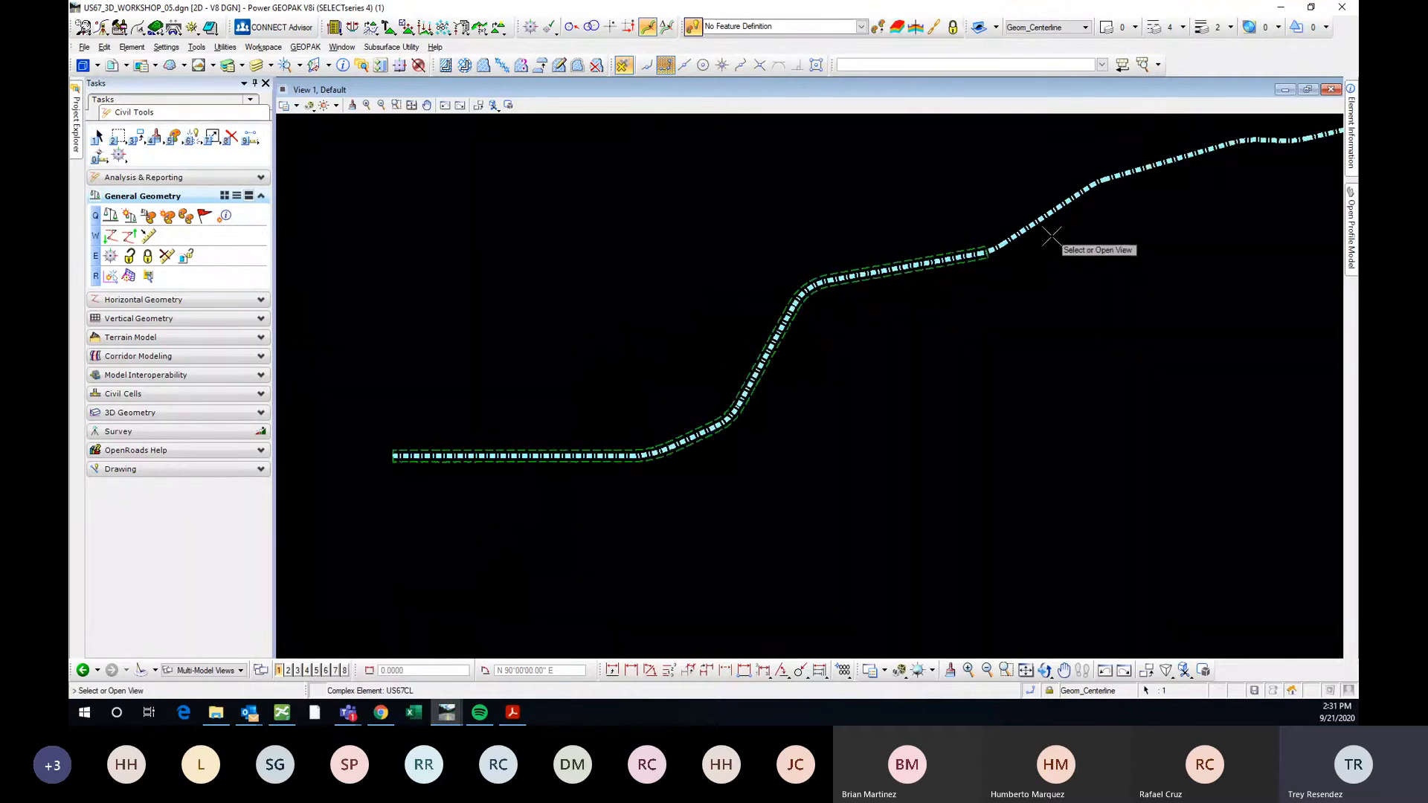
click(289, 670)
click(1080, 560)
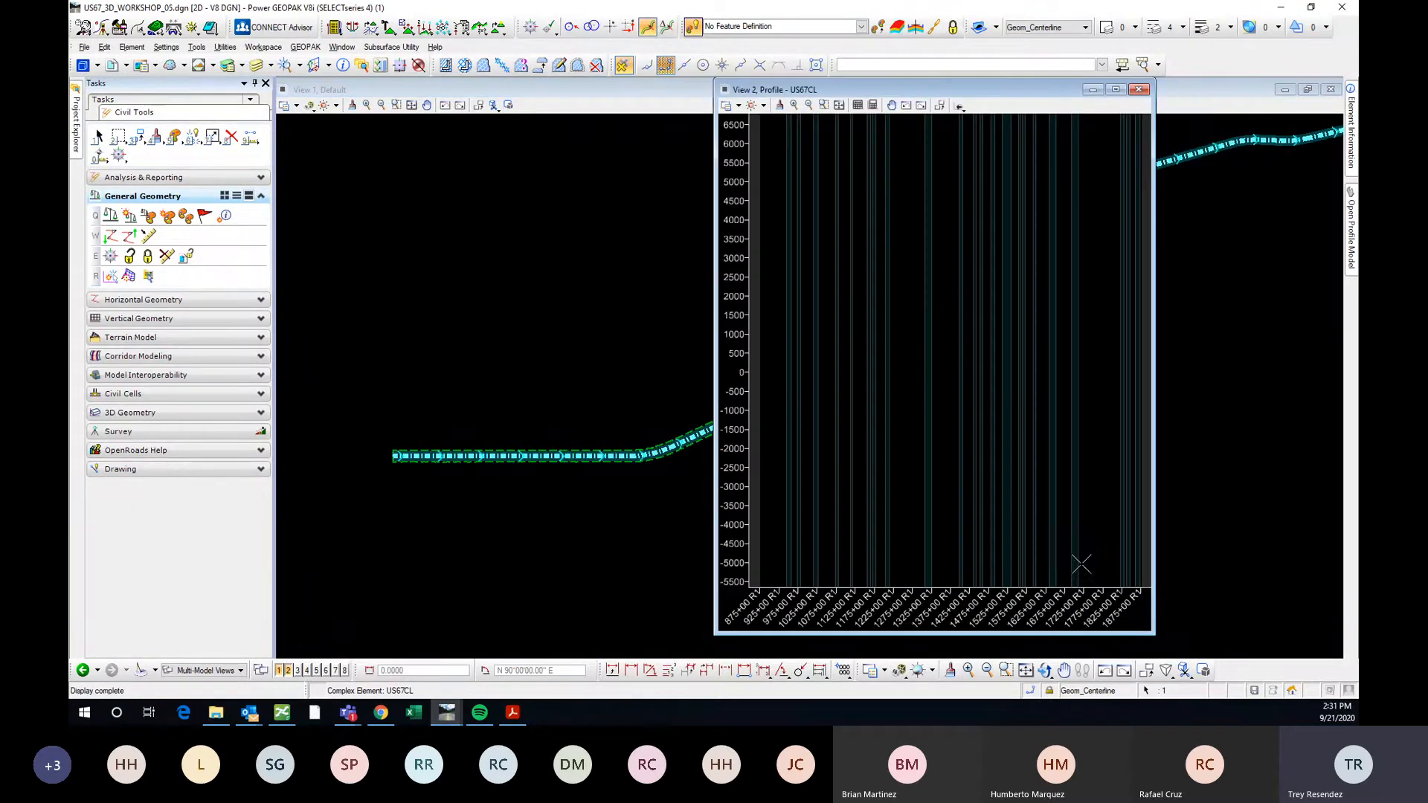
Resize the US67CL profile view and the default plan view and arrange them side by side.
drag(1145, 630, 1329, 655)
click(671, 97)
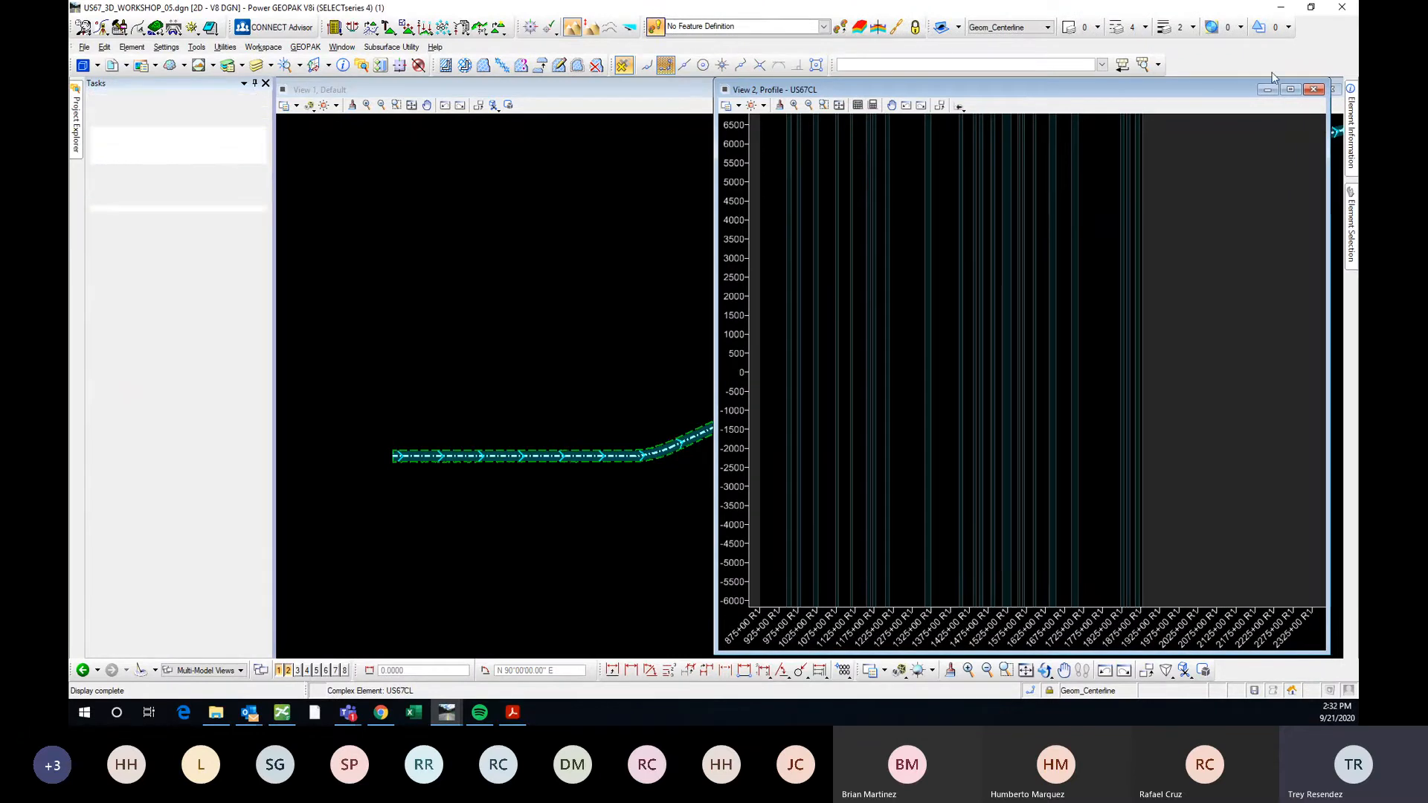
drag(1258, 89, 1001, 87)
drag(1148, 79, 859, 86)
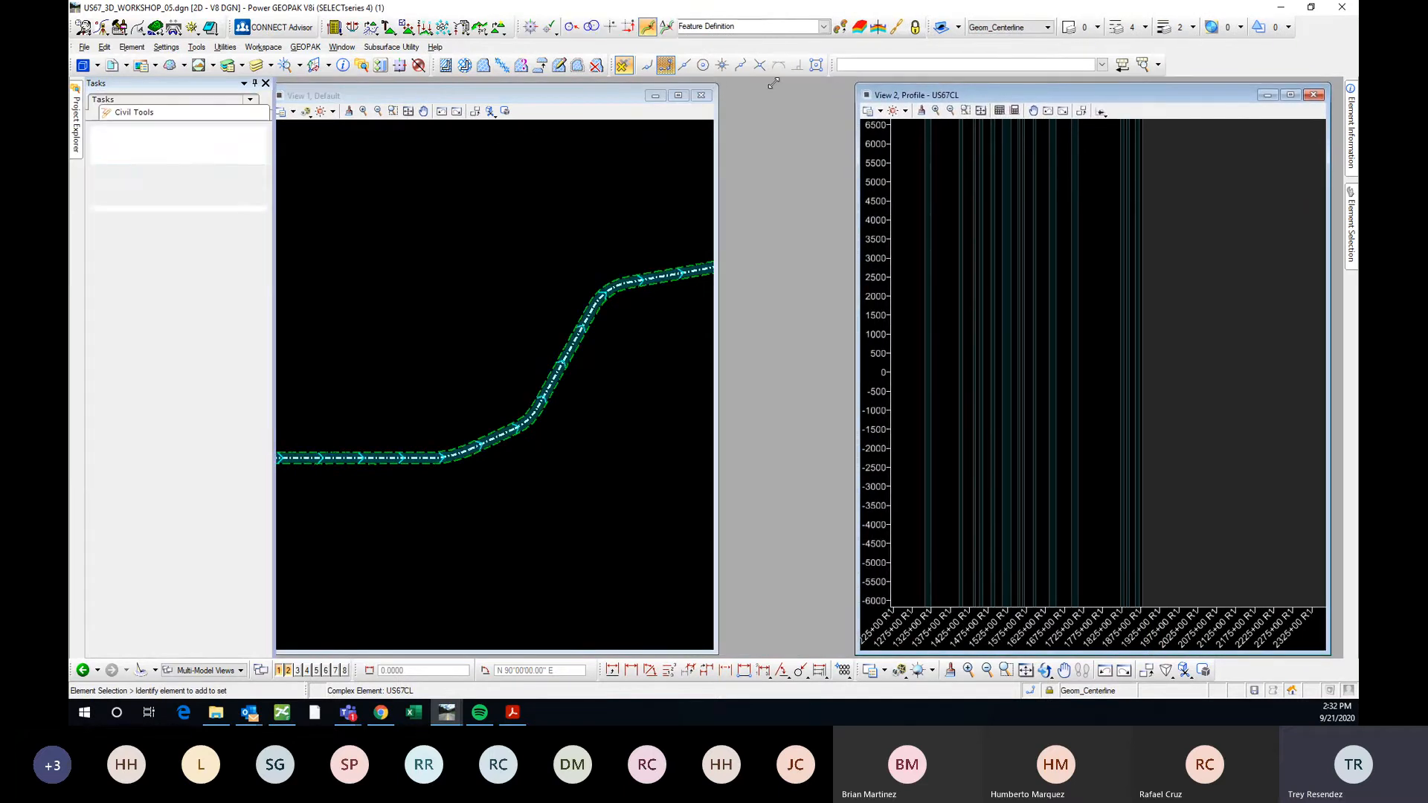
drag(716, 86, 787, 79)
click(342, 47)
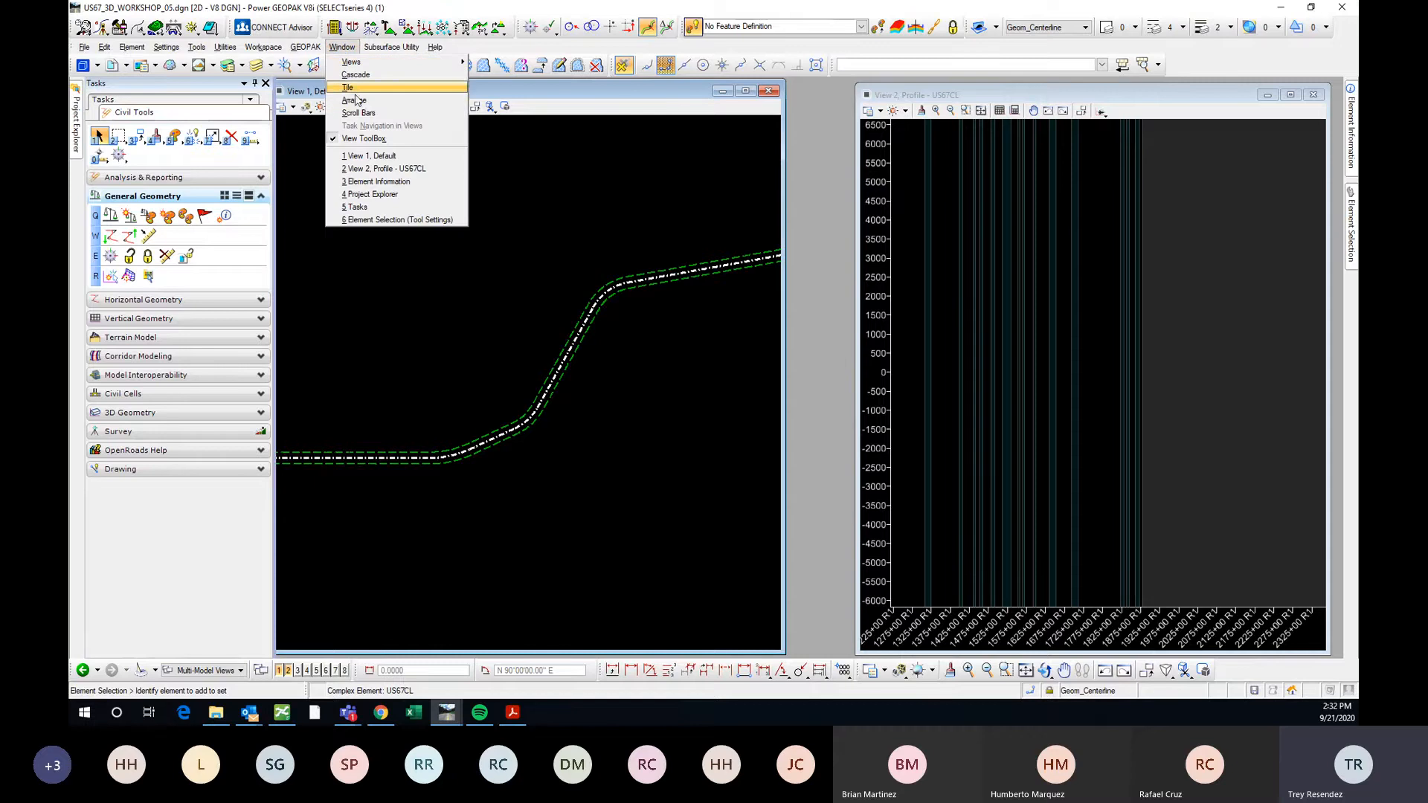
Arrange the open plan and US67CL profile view windows so they fill the workspace side by side.
click(359, 99)
scroll(902, 332, down, 4)
middle_drag(902, 332, 954, 370)
scroll(957, 359, up, 2)
scroll(957, 357, down, 3)
scroll(967, 381, up, 2)
scroll(970, 398, up, 2)
scroll(971, 406, down, 2)
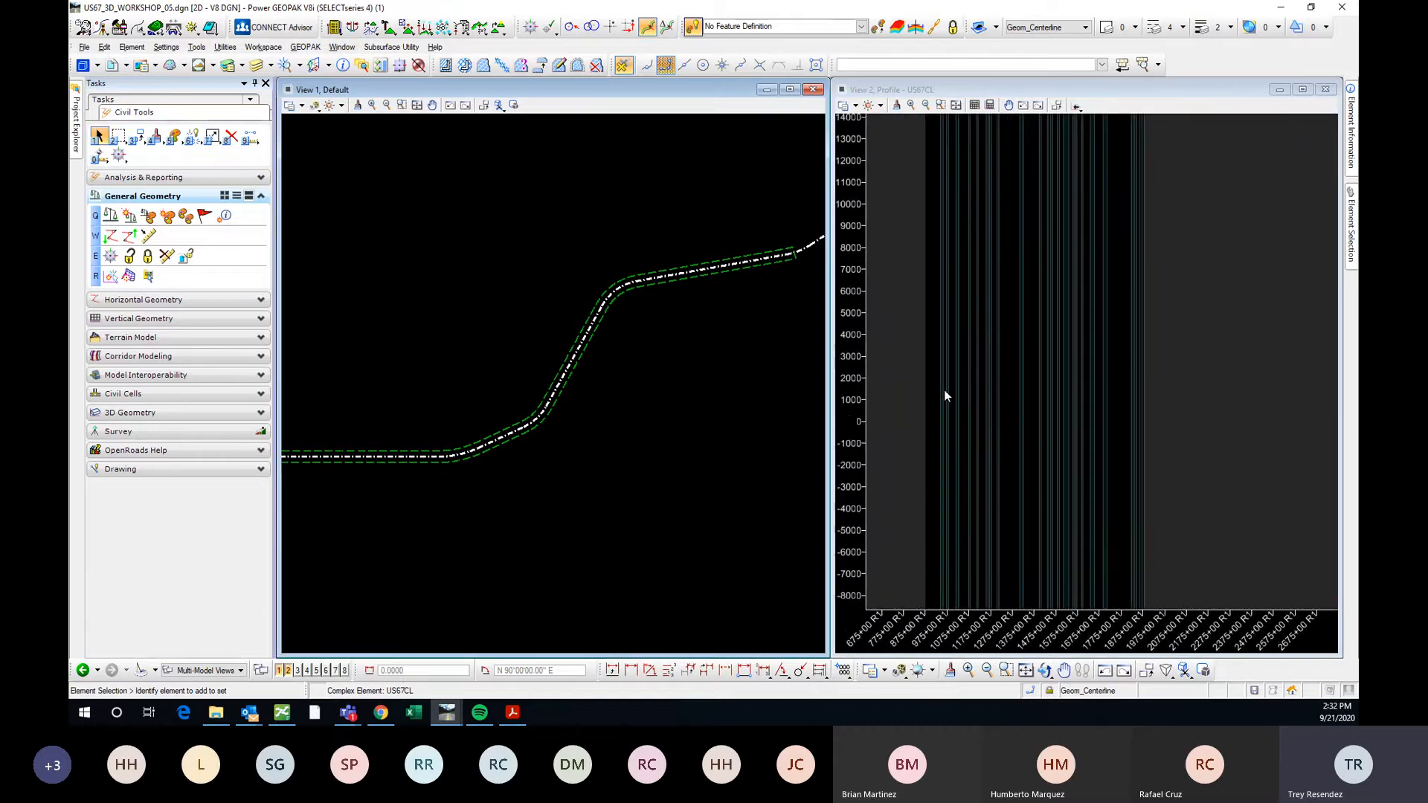
click(916, 394)
scroll(709, 386, down, 3)
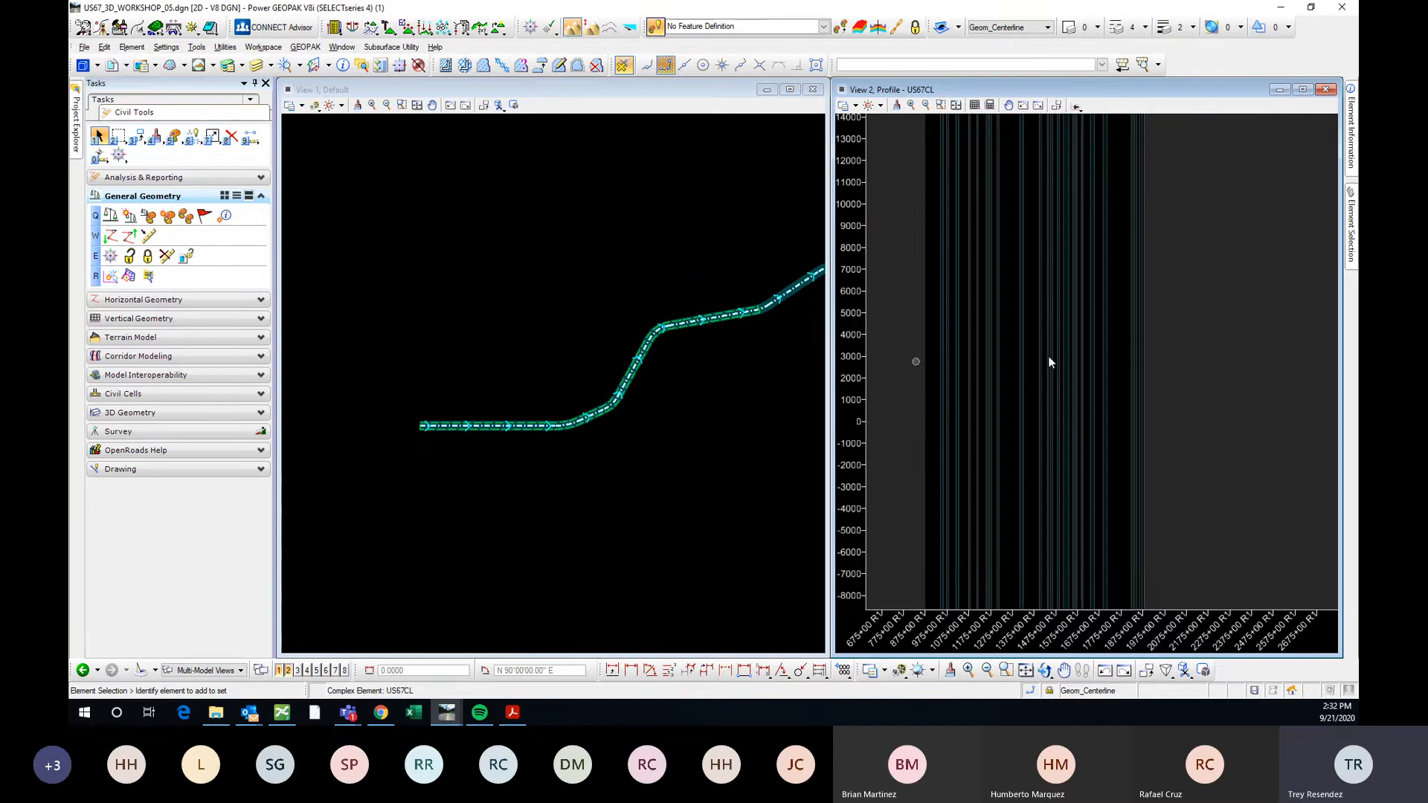
scroll(961, 389, up, 2)
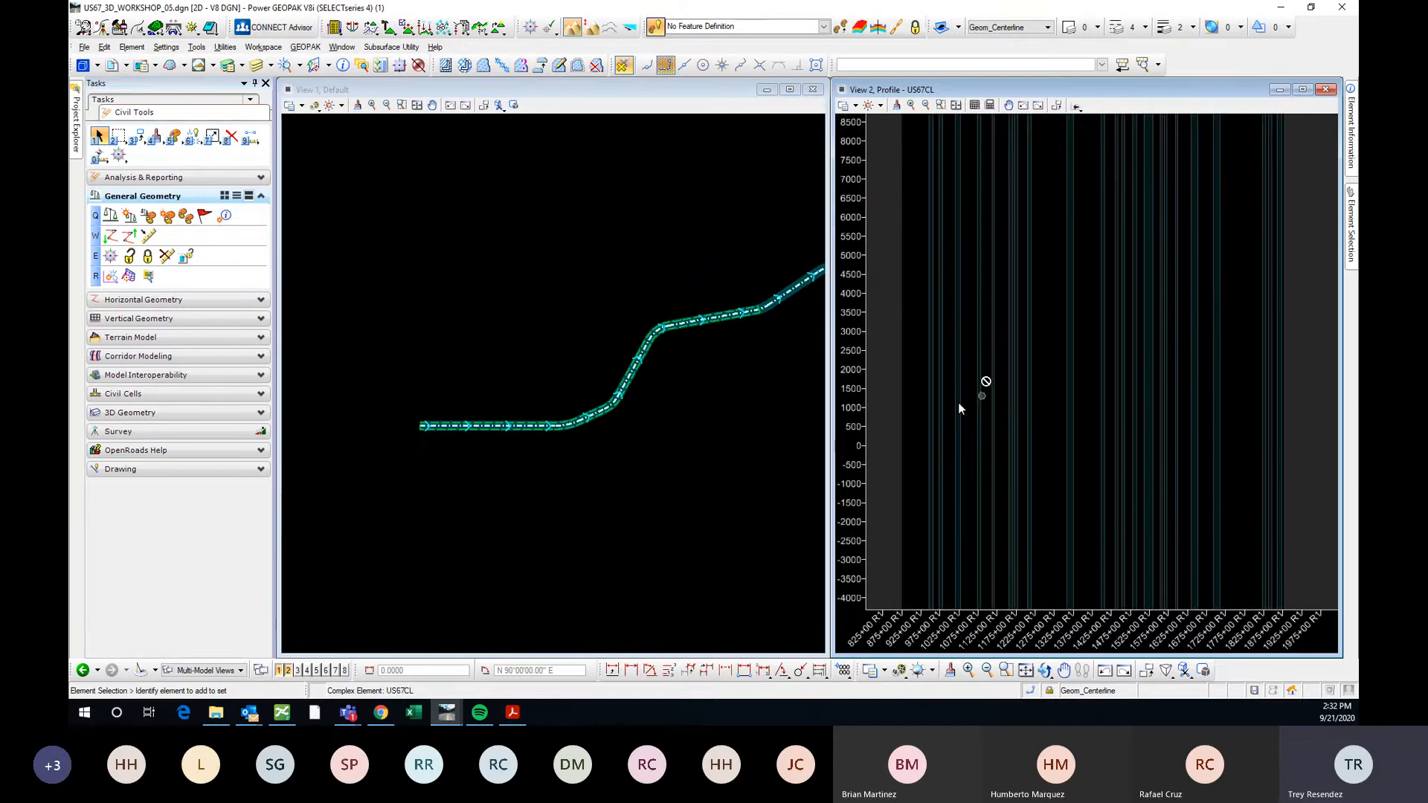
Select the US 67 Presidio_Seg1 terrain boundary in the plan view and set it as the active terrain model.
click(590, 408)
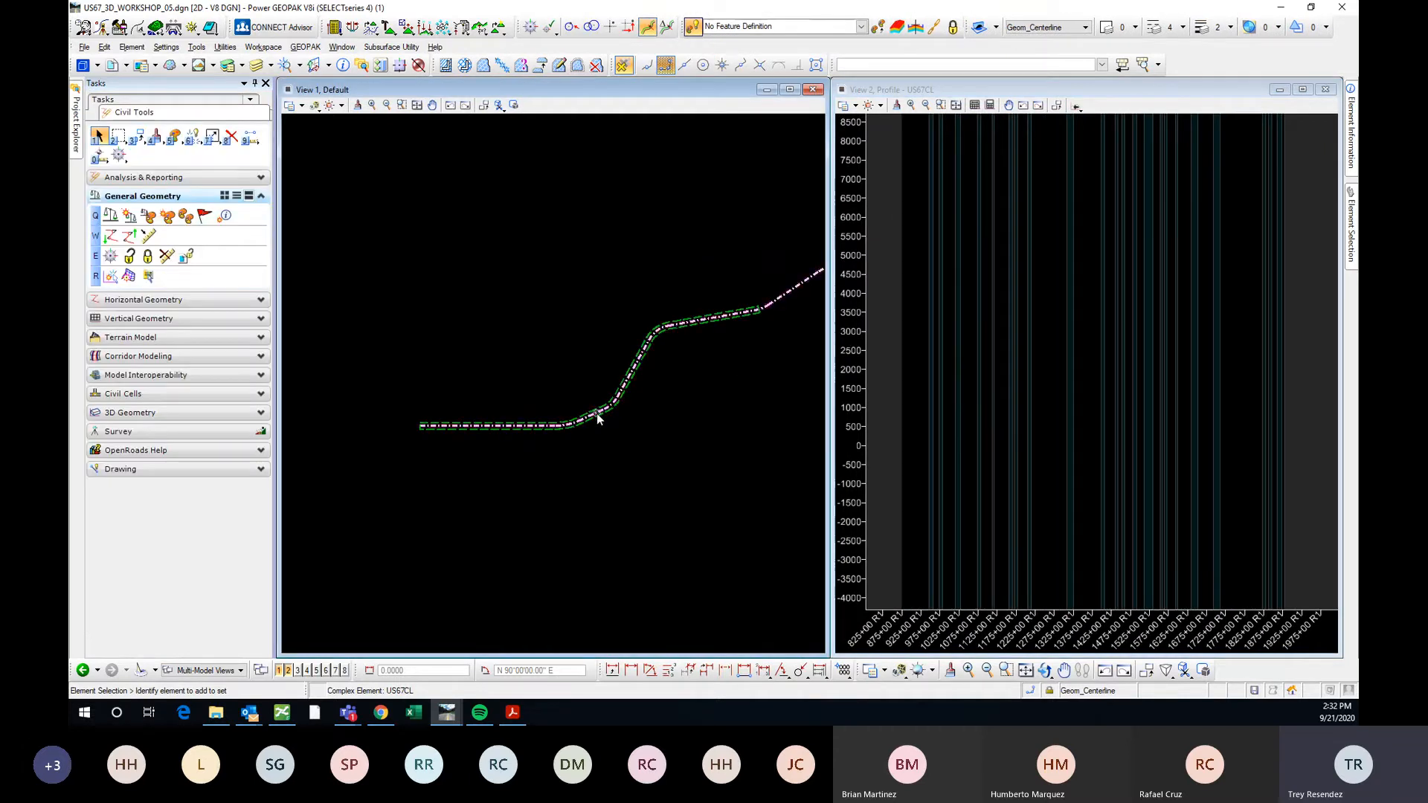
scroll(615, 414, up, 3)
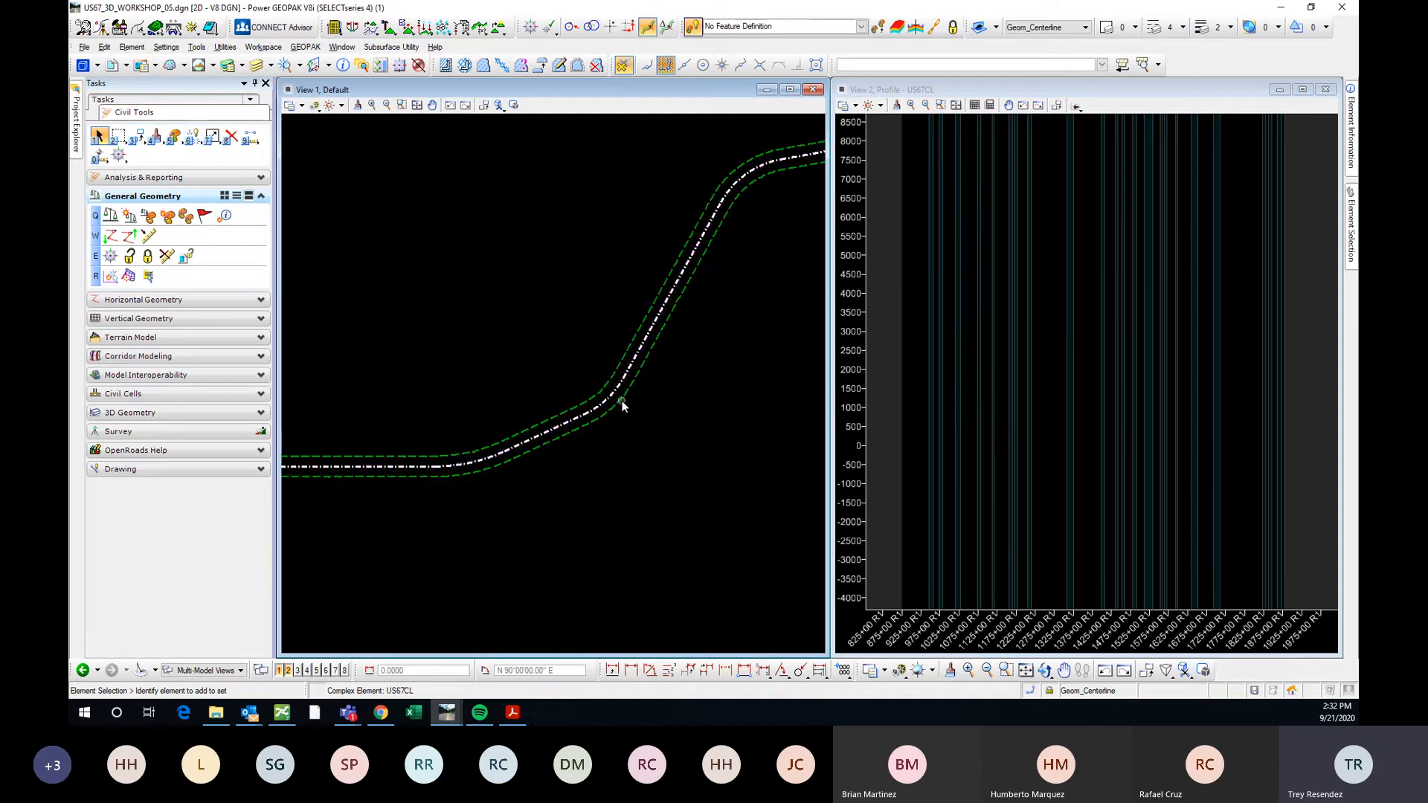
scroll(623, 411, down, 2)
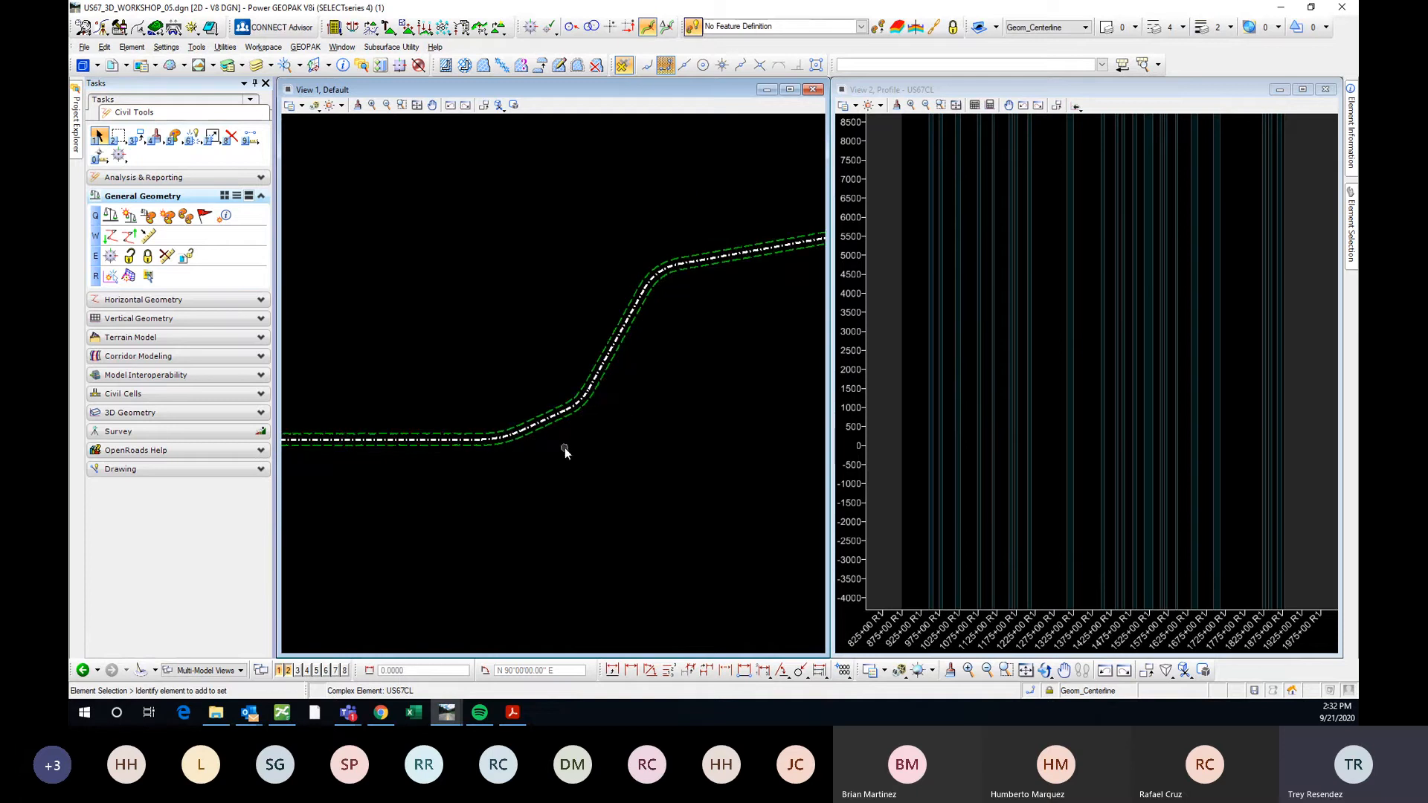
scroll(598, 383, up, 2)
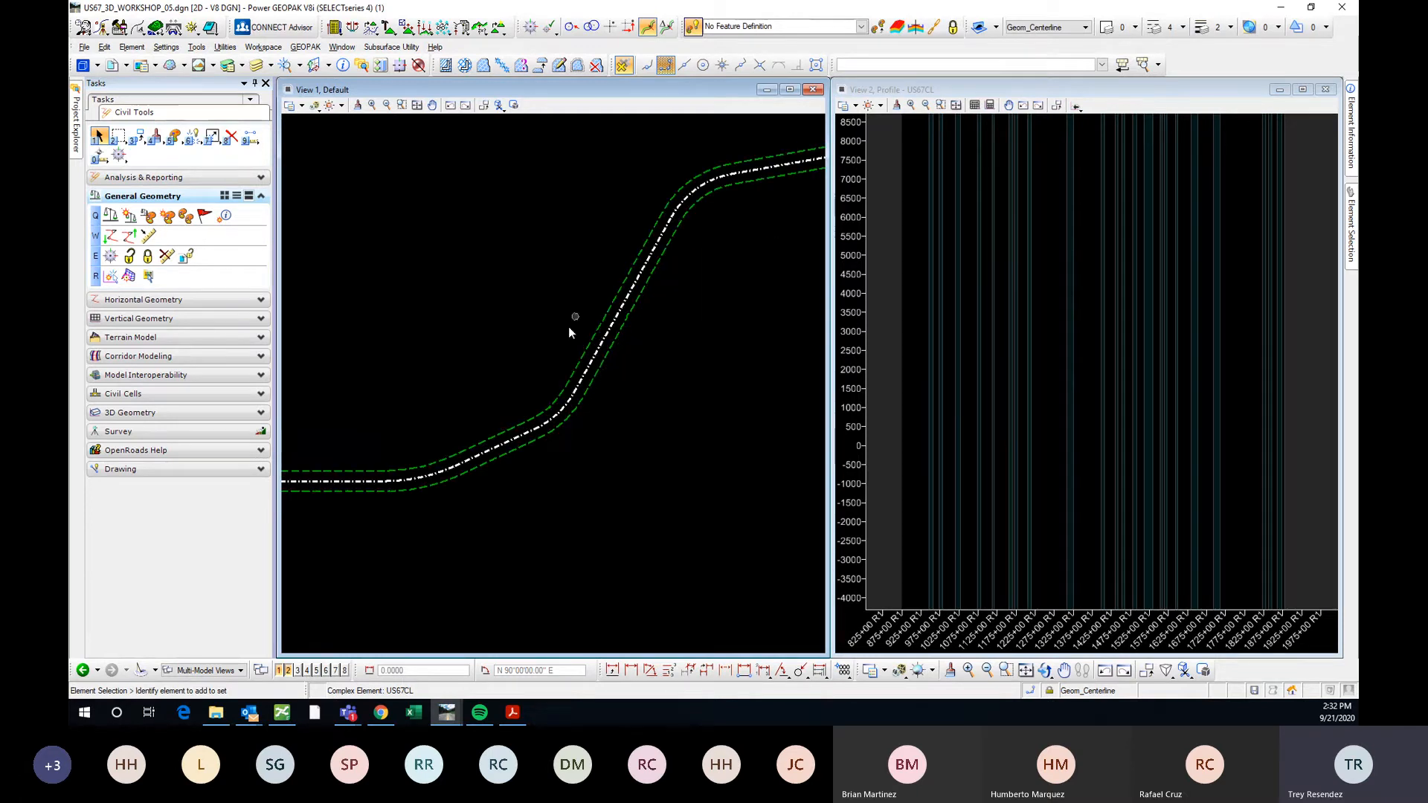
scroll(614, 341, up, 2)
scroll(614, 341, up, 2)
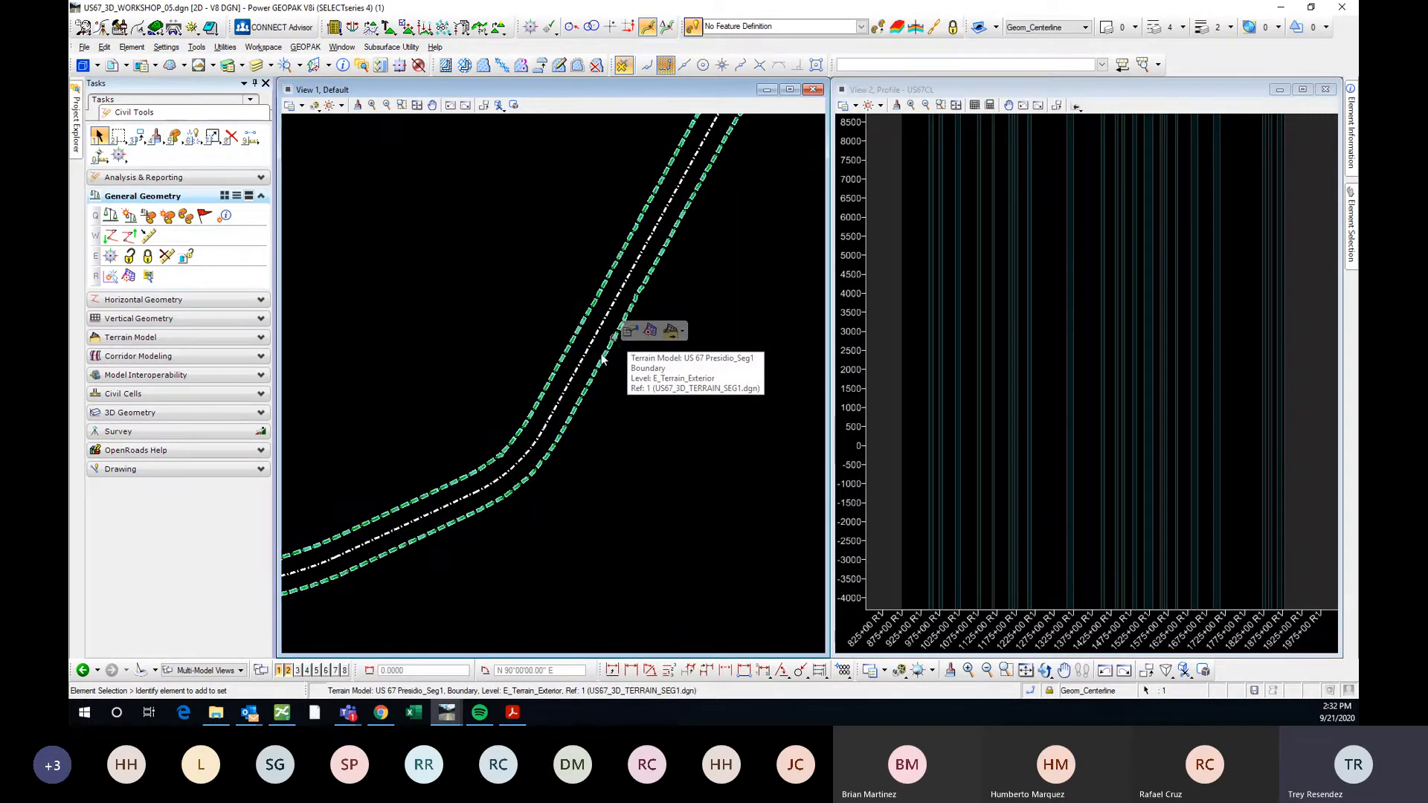
click(651, 333)
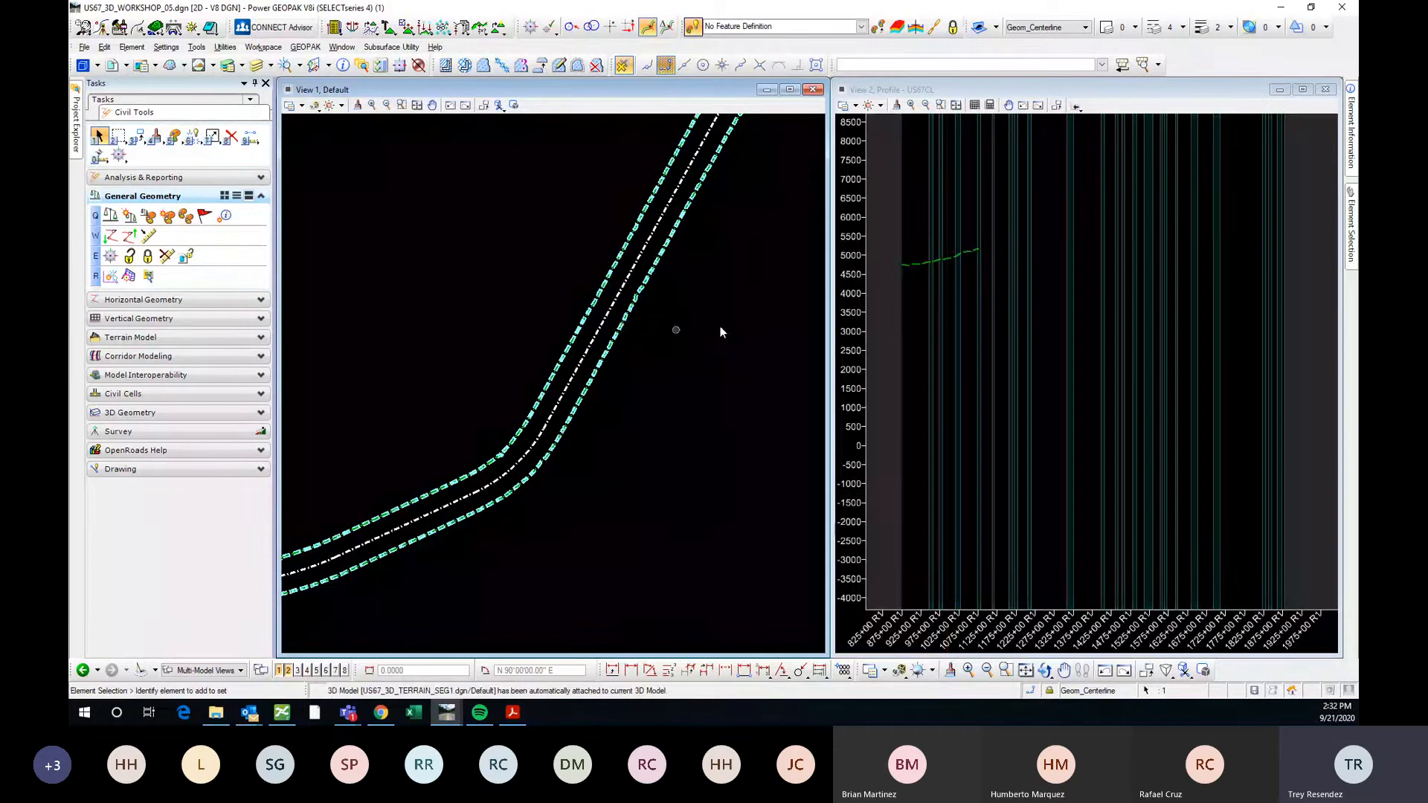
Examine the existing ground line in the US67CL profile and compare its extent with the terrain along the plan alignment.
middle_drag(939, 278, 1006, 313)
scroll(1006, 312, up, 3)
scroll(1024, 315, down, 3)
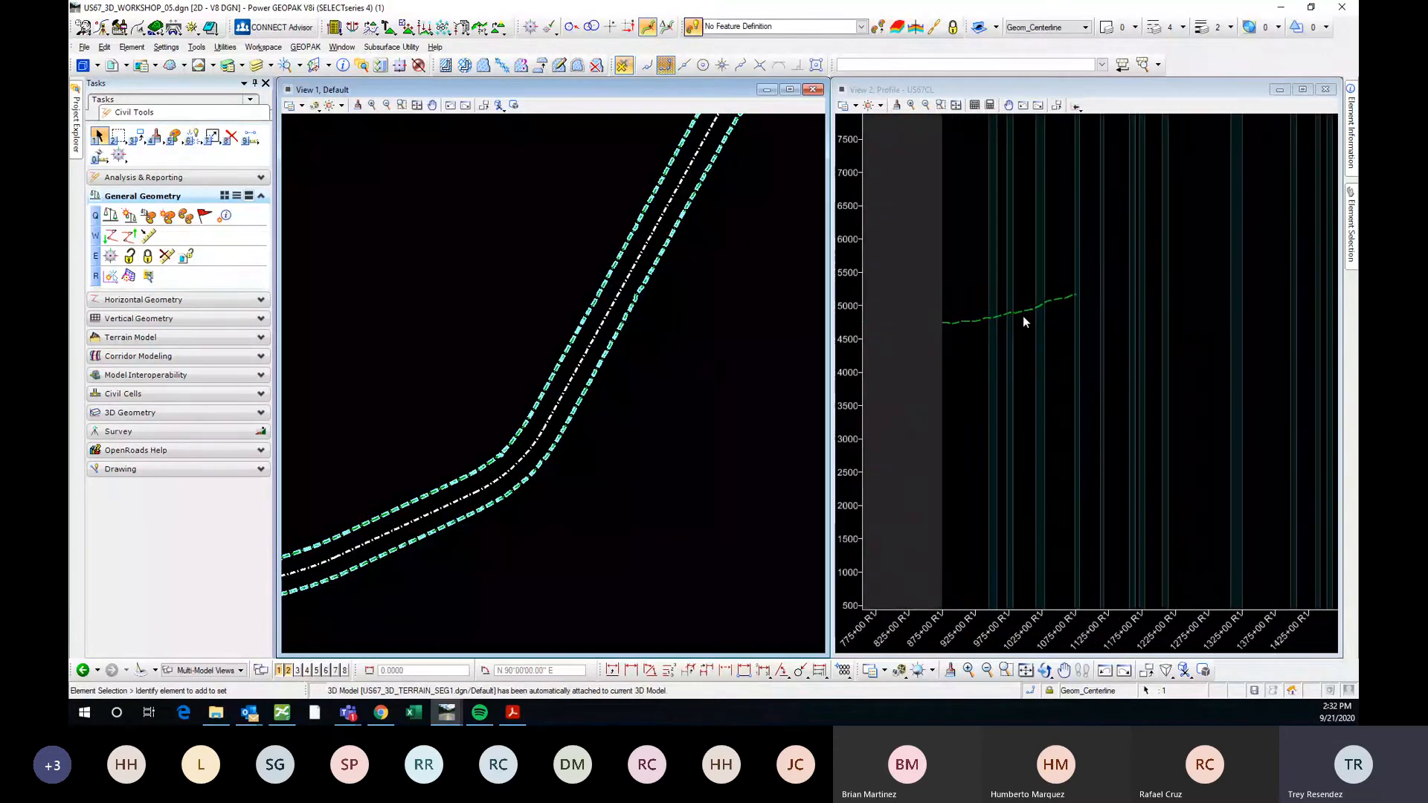
scroll(1006, 313, up, 2)
scroll(1006, 314, up, 1)
scroll(984, 320, down, 3)
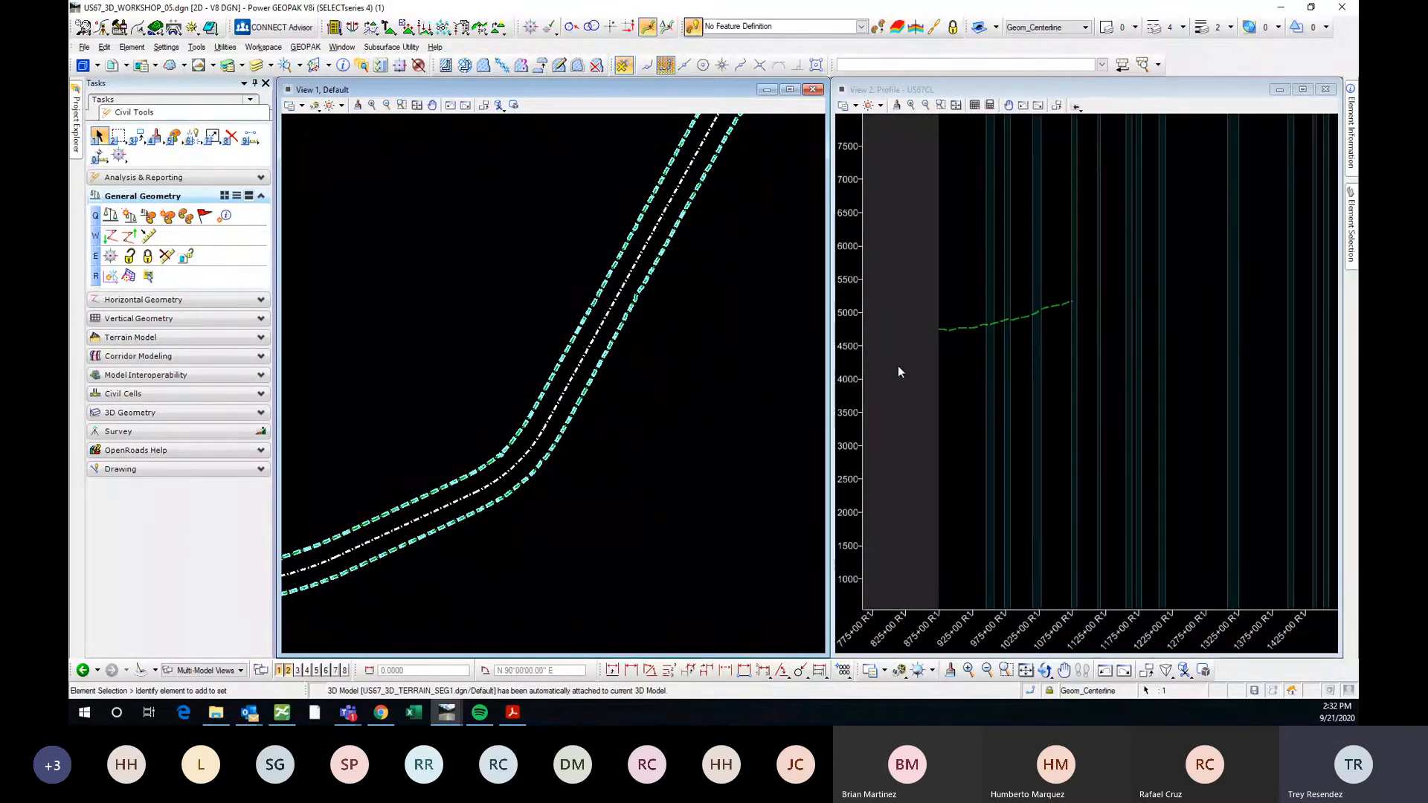
scroll(945, 342, down, 3)
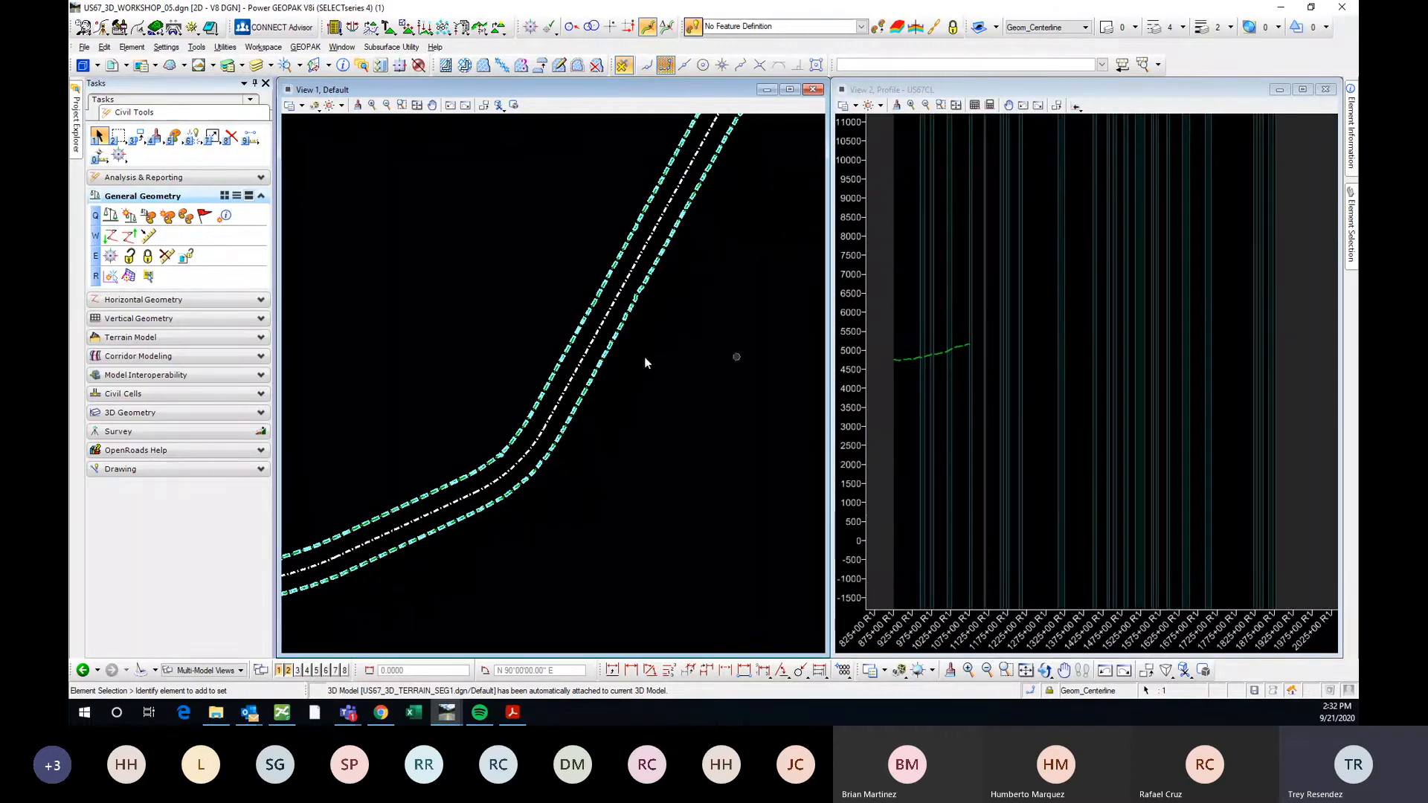
scroll(631, 391, down, 5)
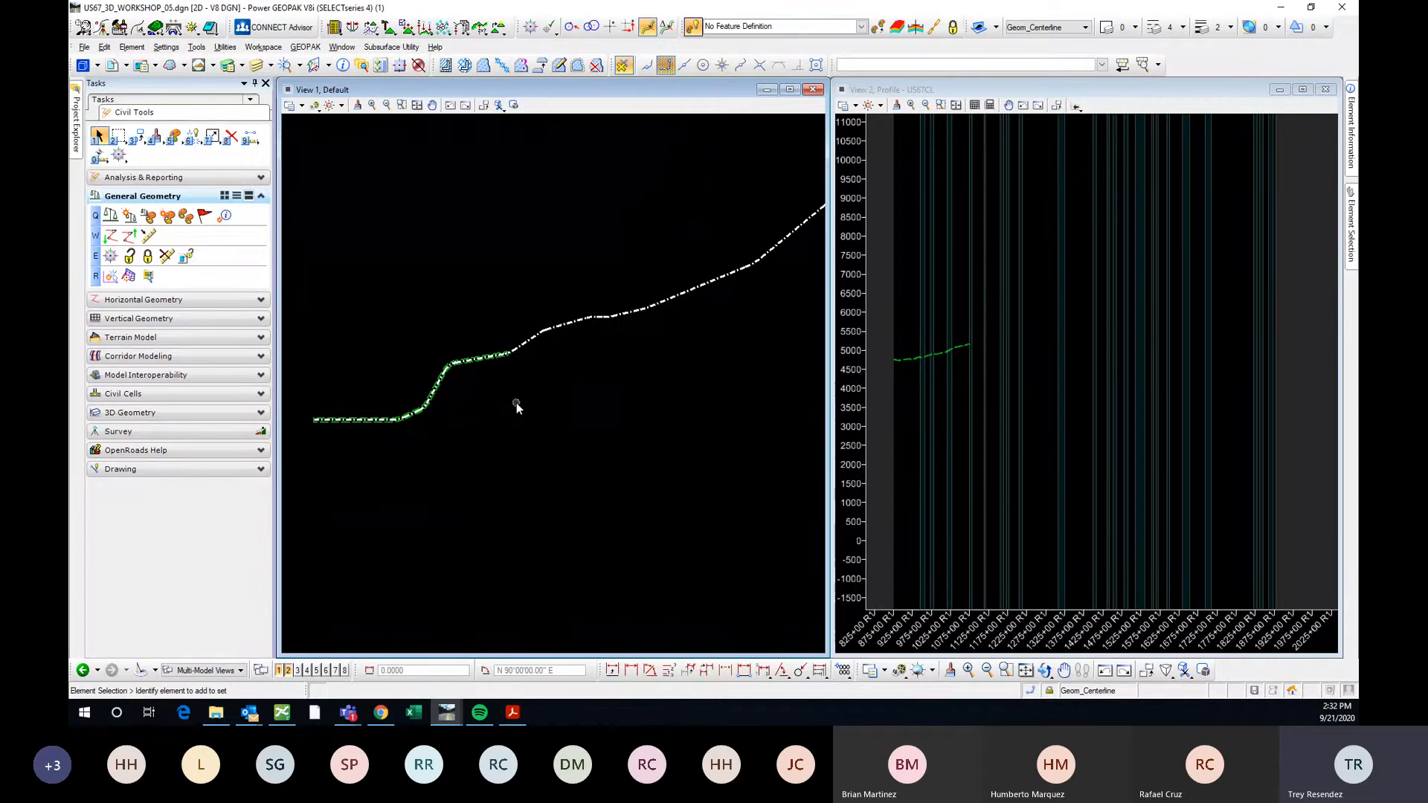
scroll(974, 347, up, 5)
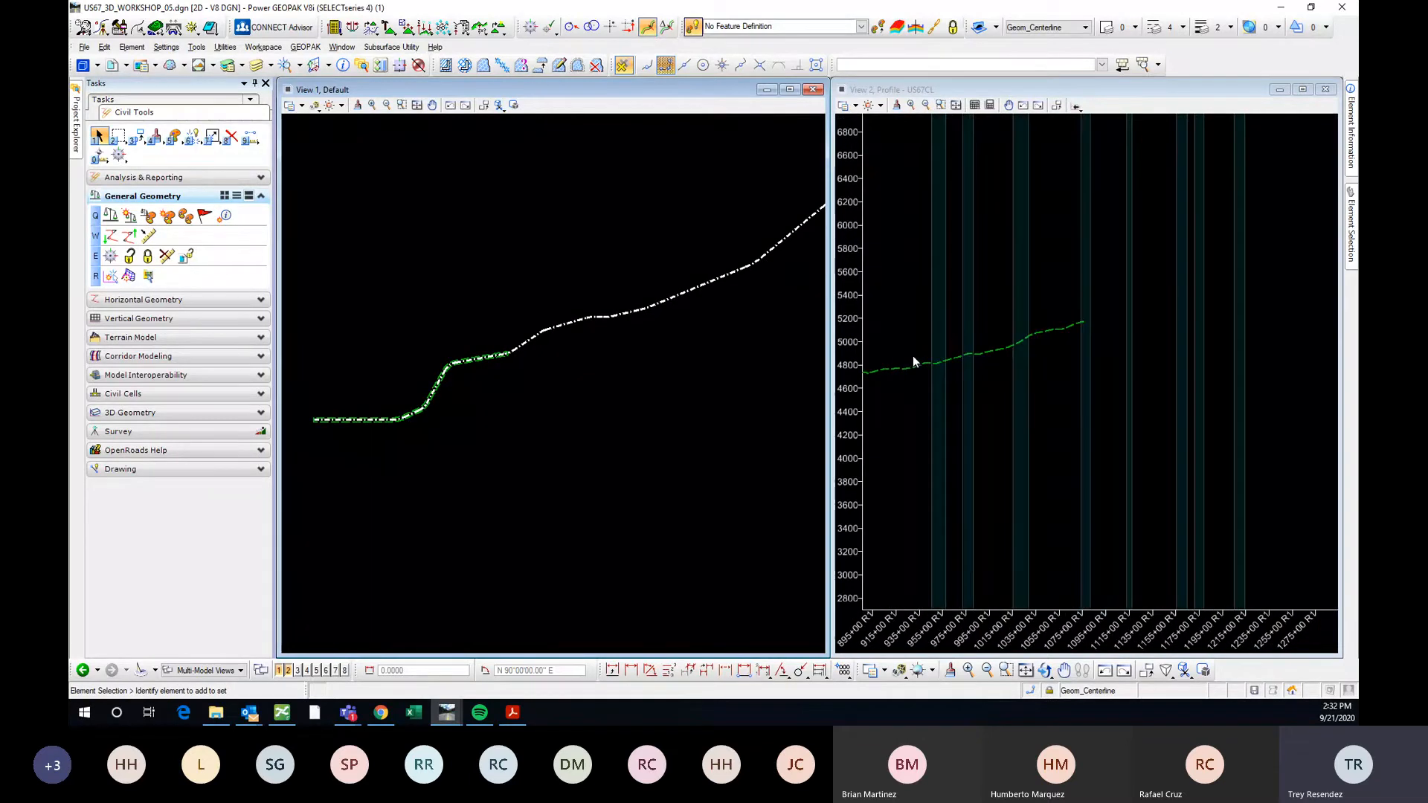
scroll(1033, 359, down, 3)
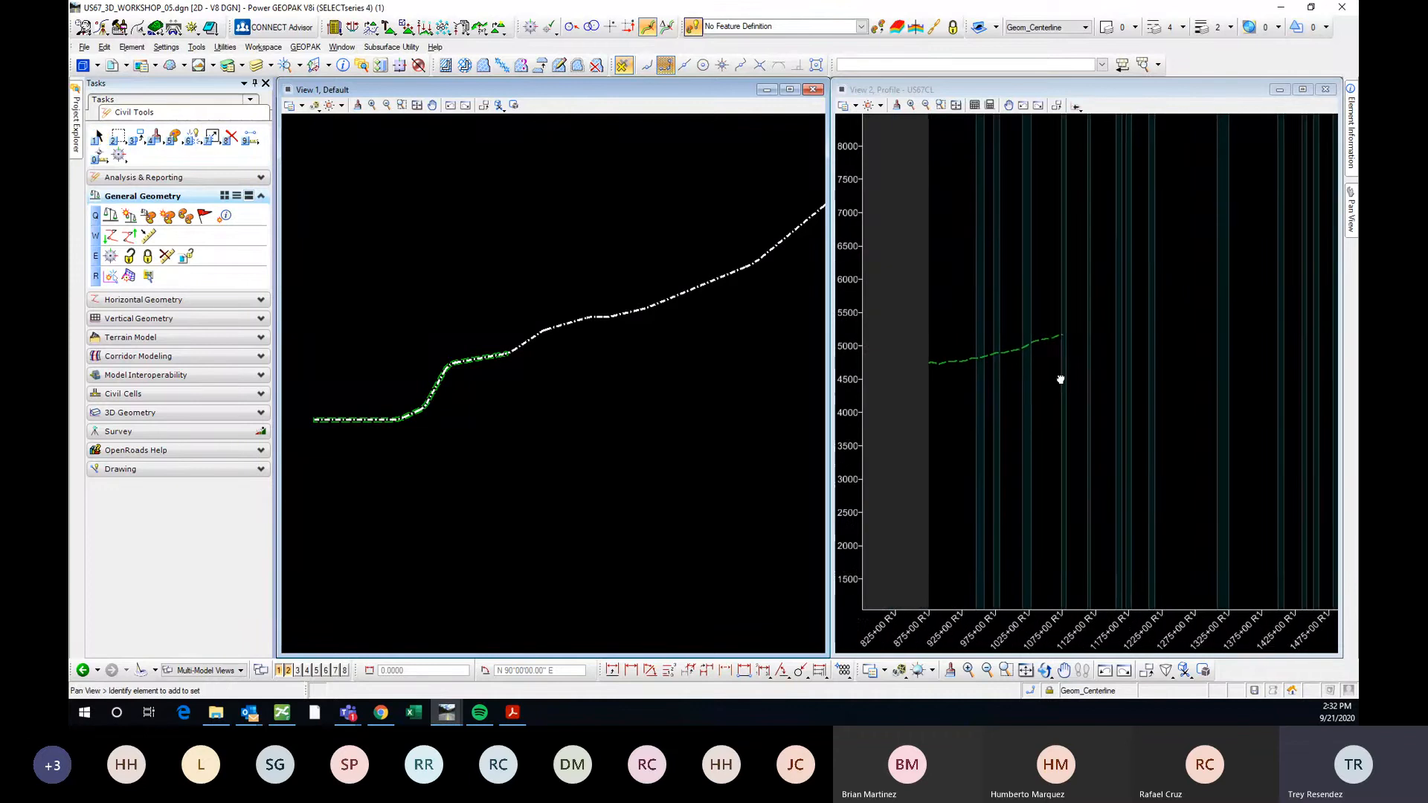
Maximize the US67CL profile view and frame the existing ground line.
click(1303, 90)
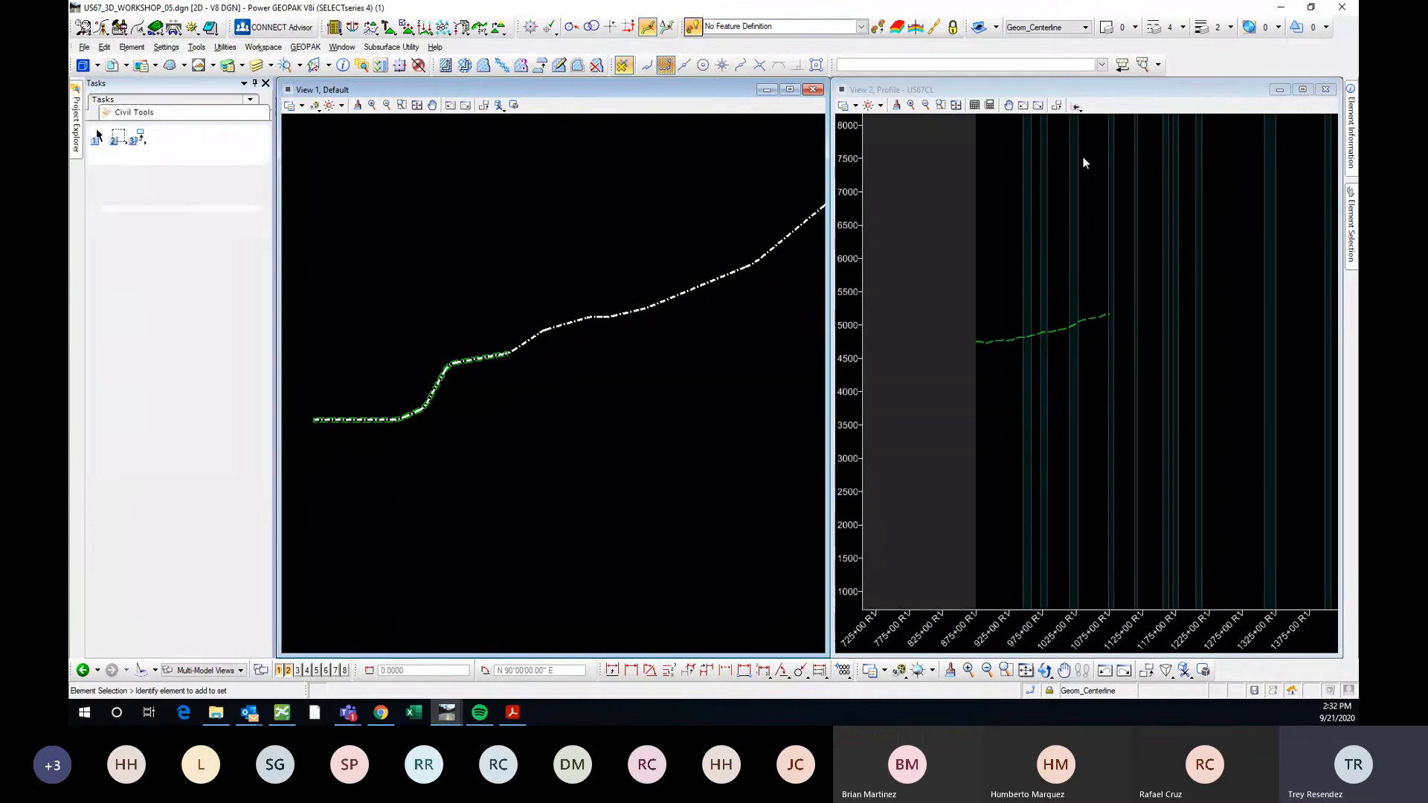
middle_drag(943, 331, 677, 385)
key(Escape)
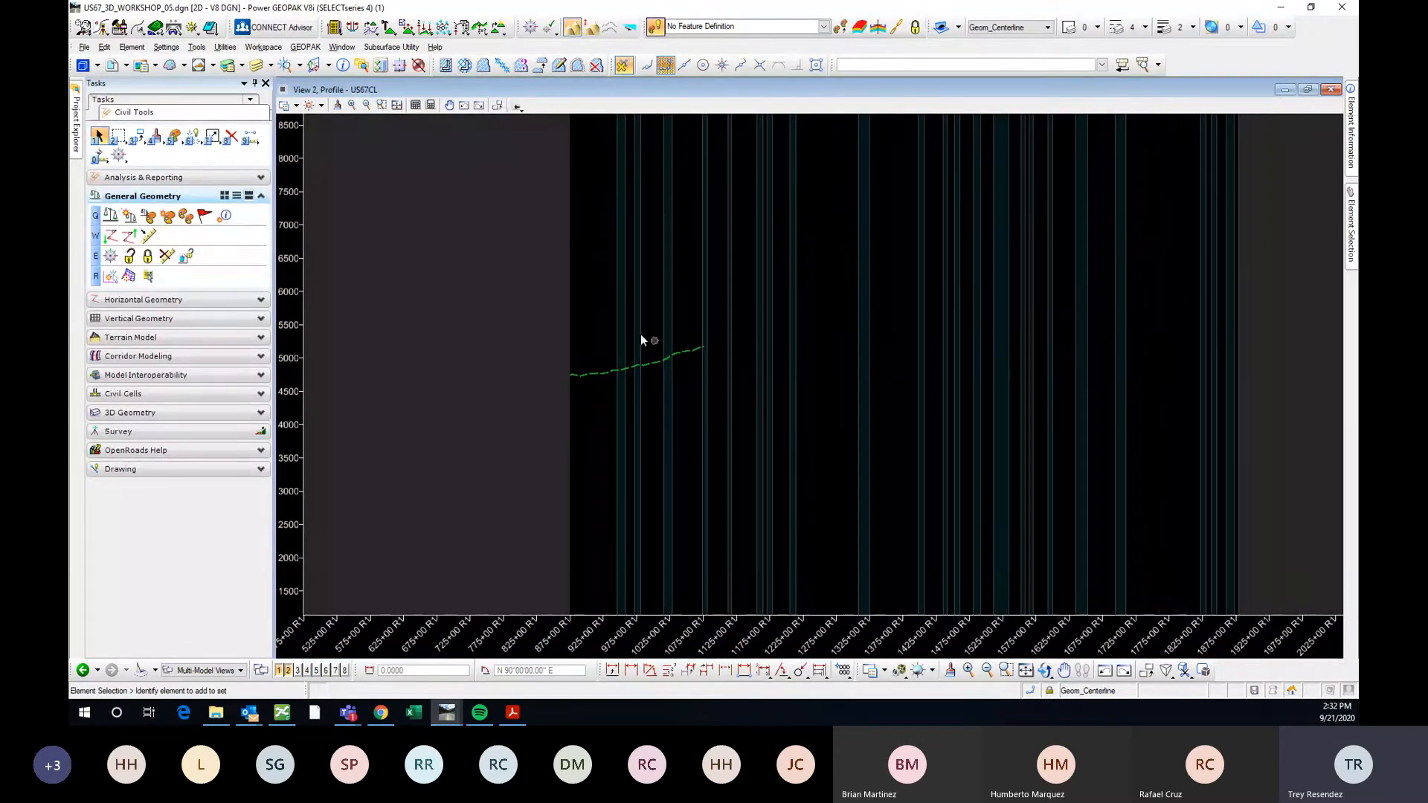
scroll(640, 337, up, 5)
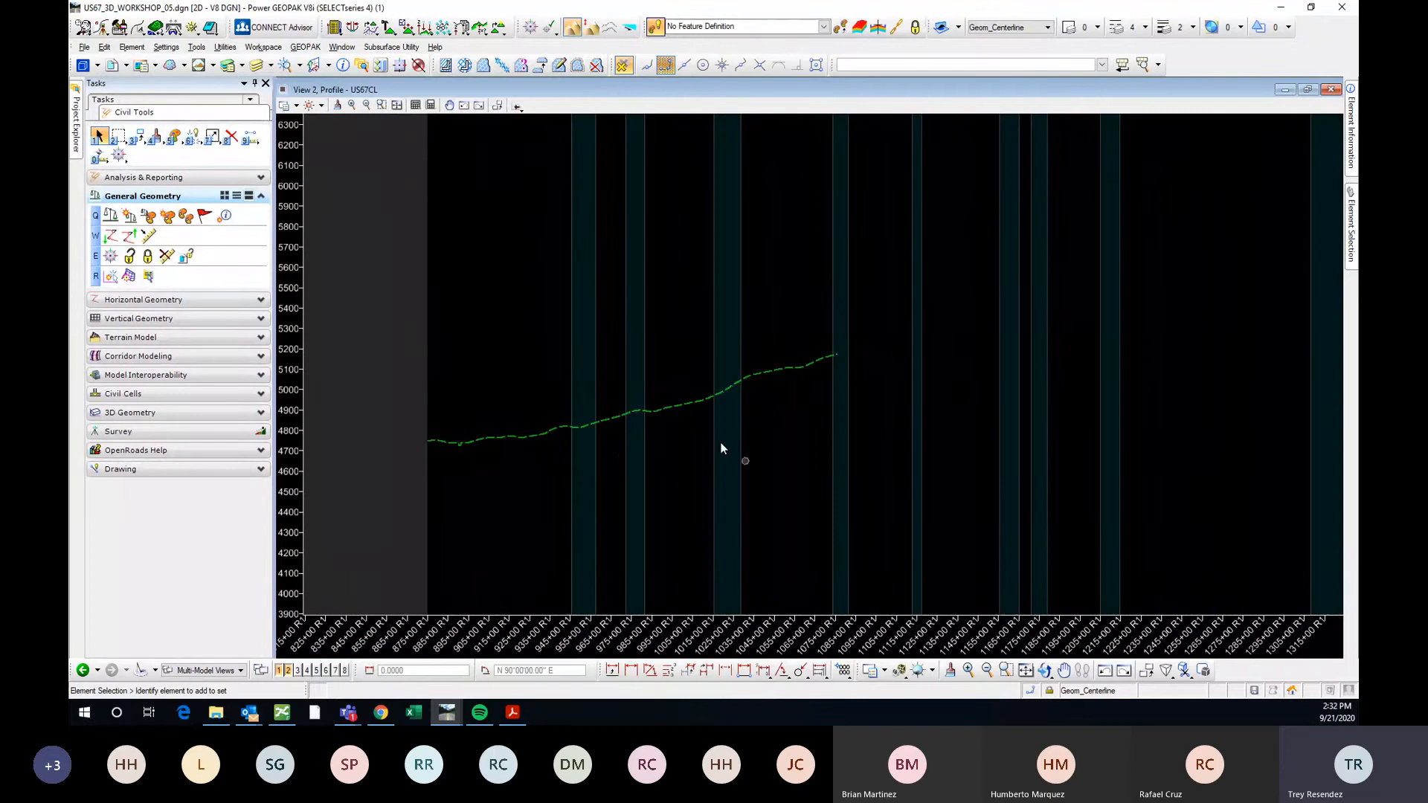
scroll(635, 452, up, 3)
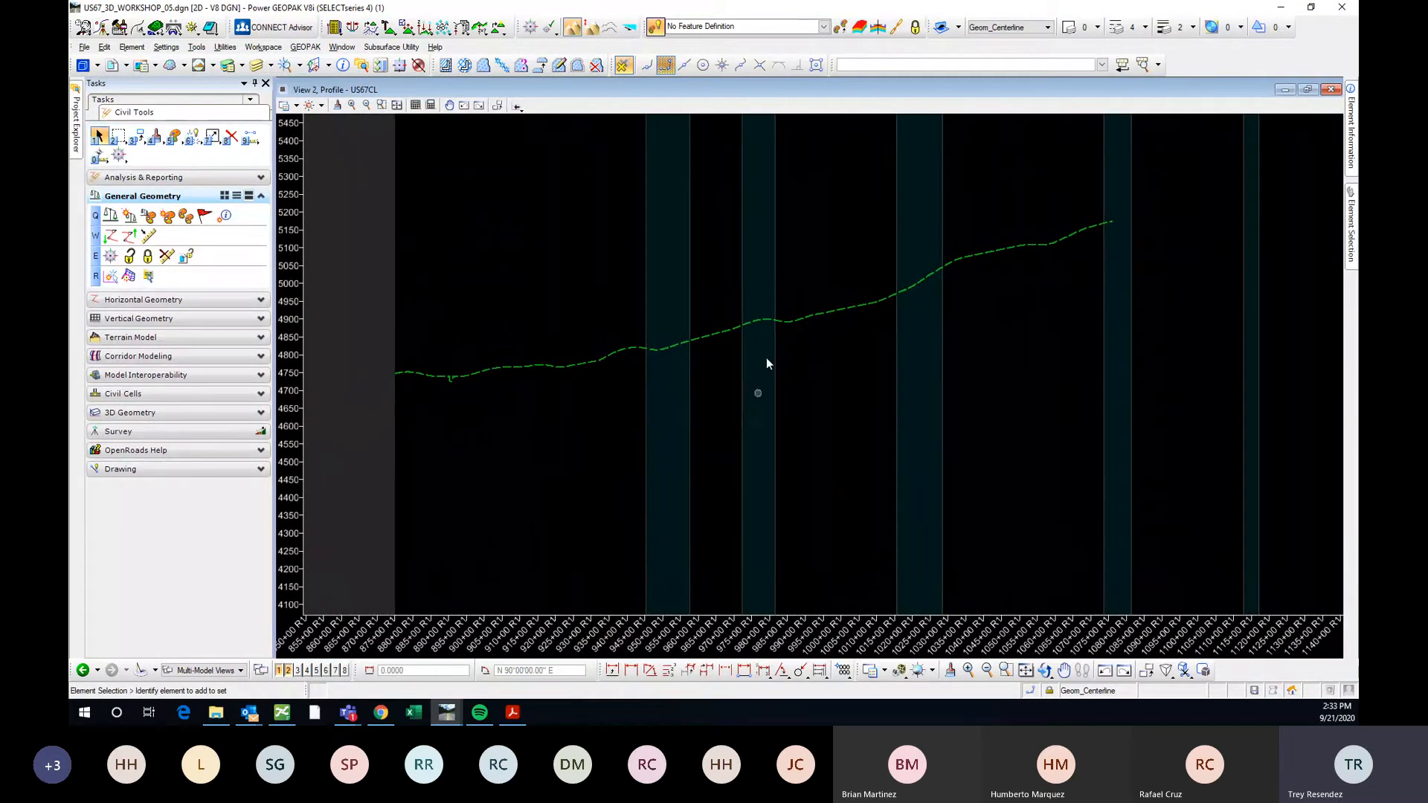
Expand the Vertical Geometry tool set for working on the US67CL profile.
click(141, 318)
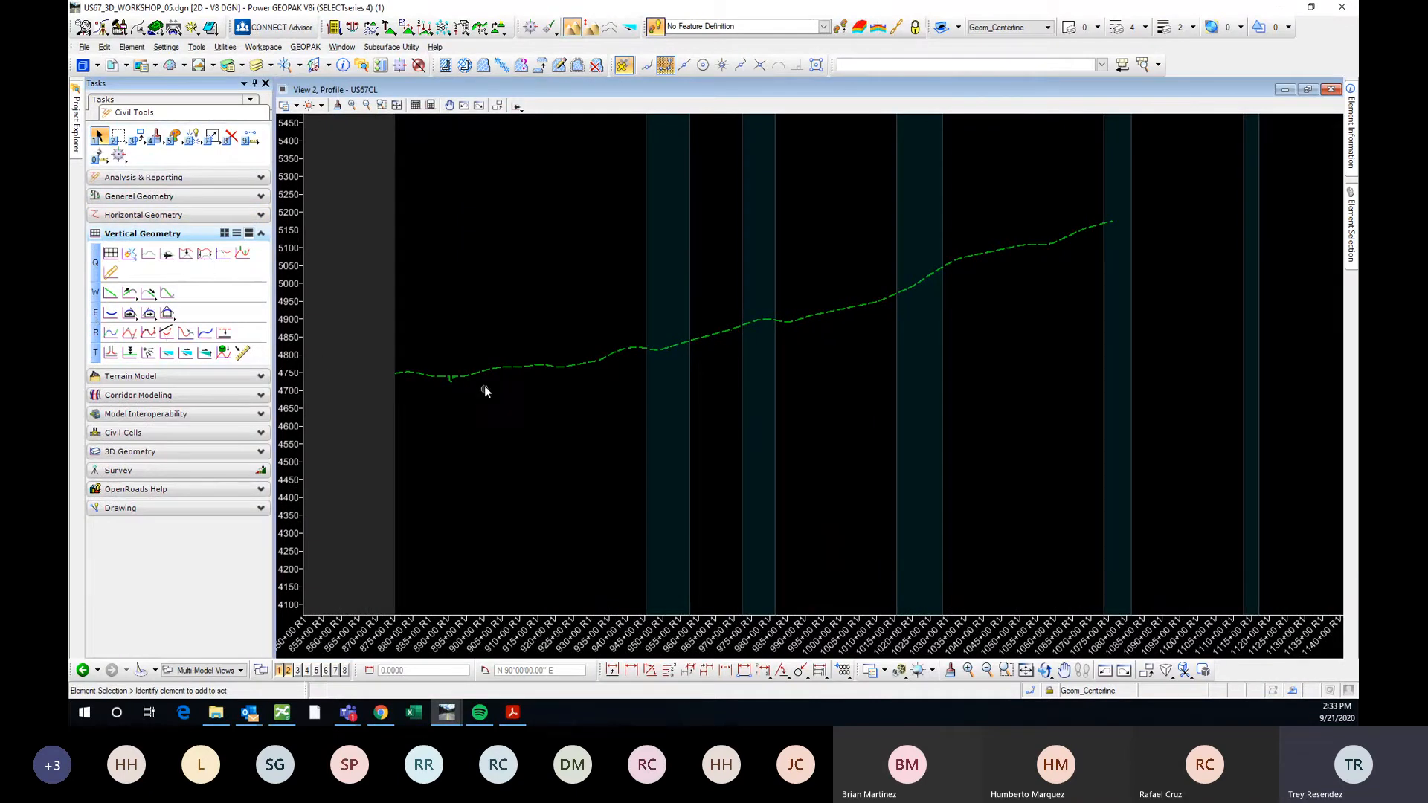
scroll(450, 379, up, 3)
scroll(458, 385, down, 3)
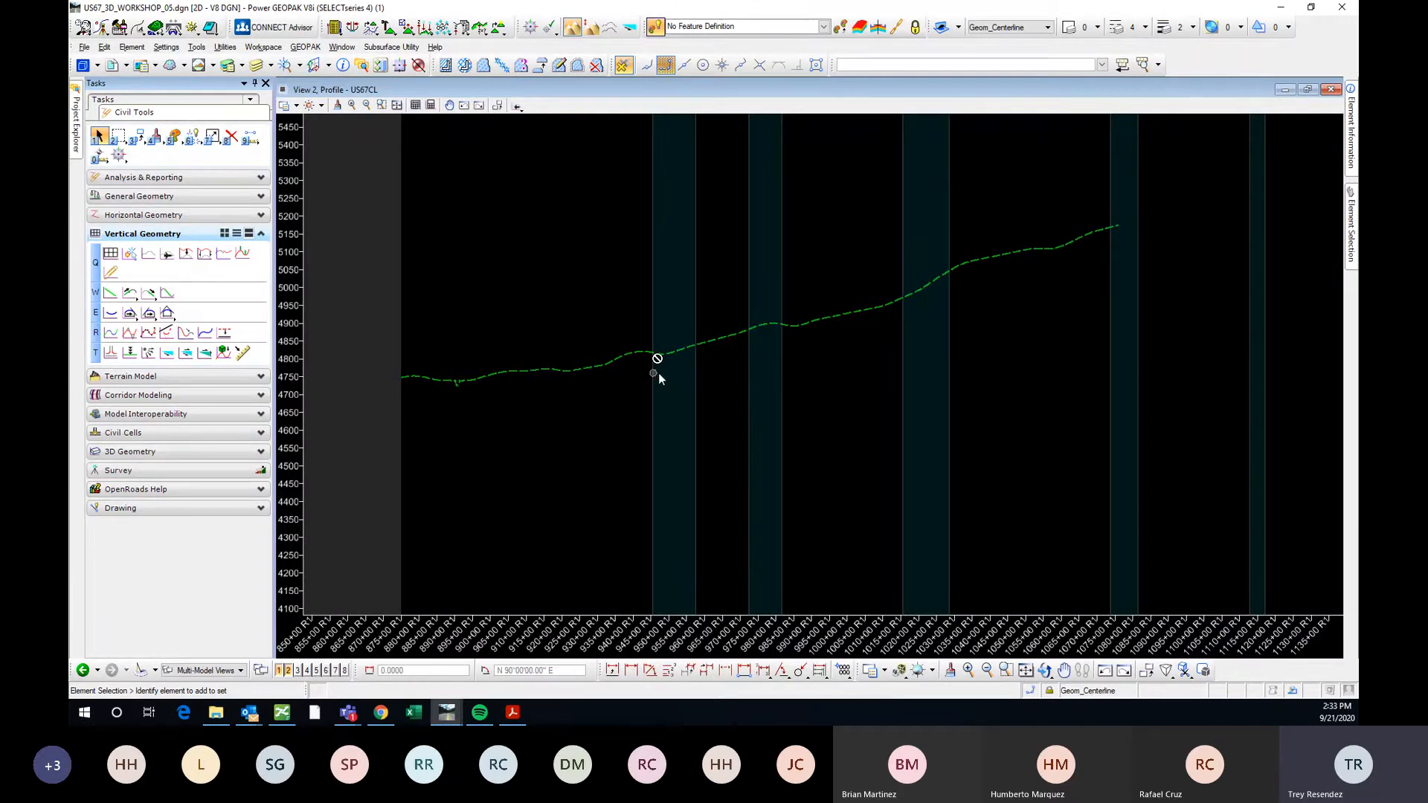
middle_drag(611, 436, 692, 418)
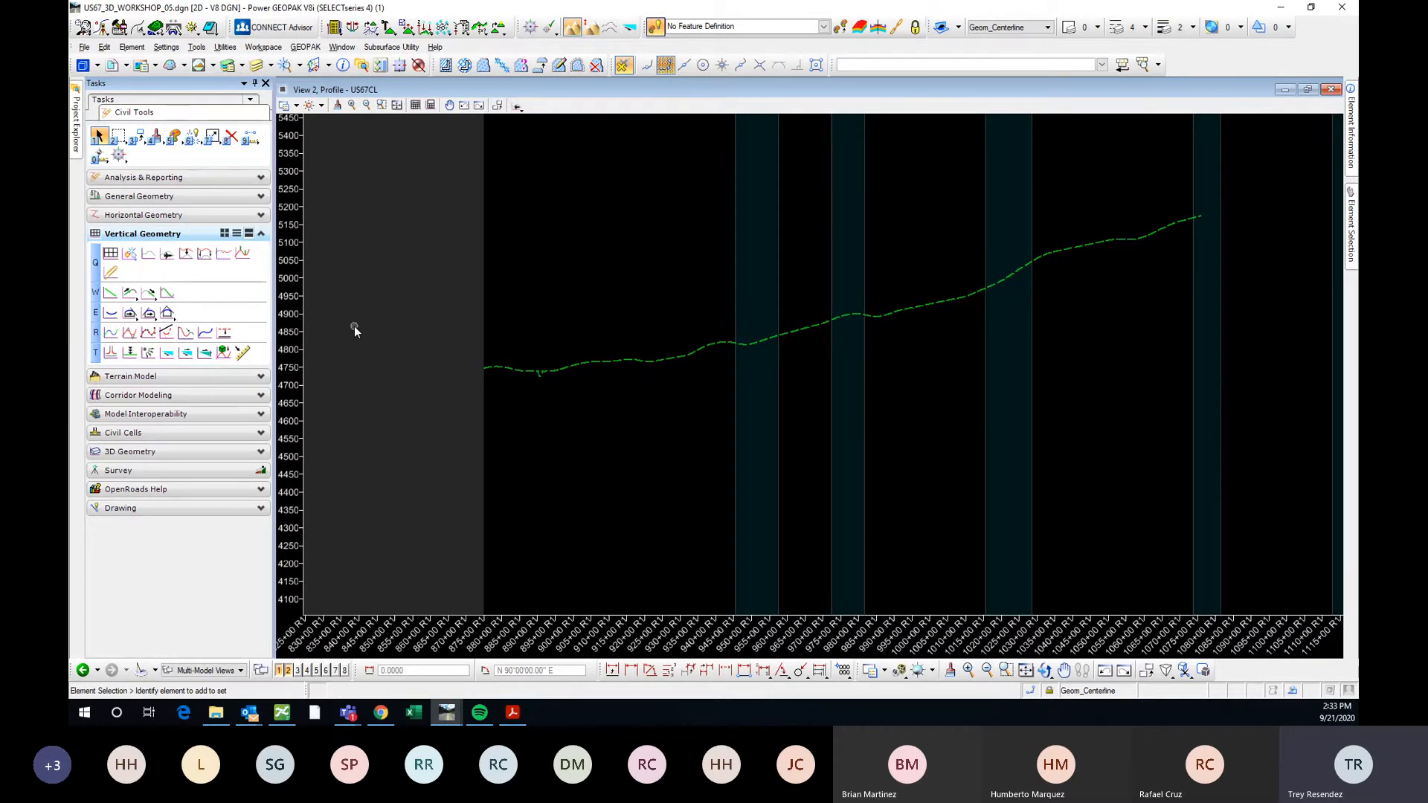
middle_drag(837, 393, 778, 376)
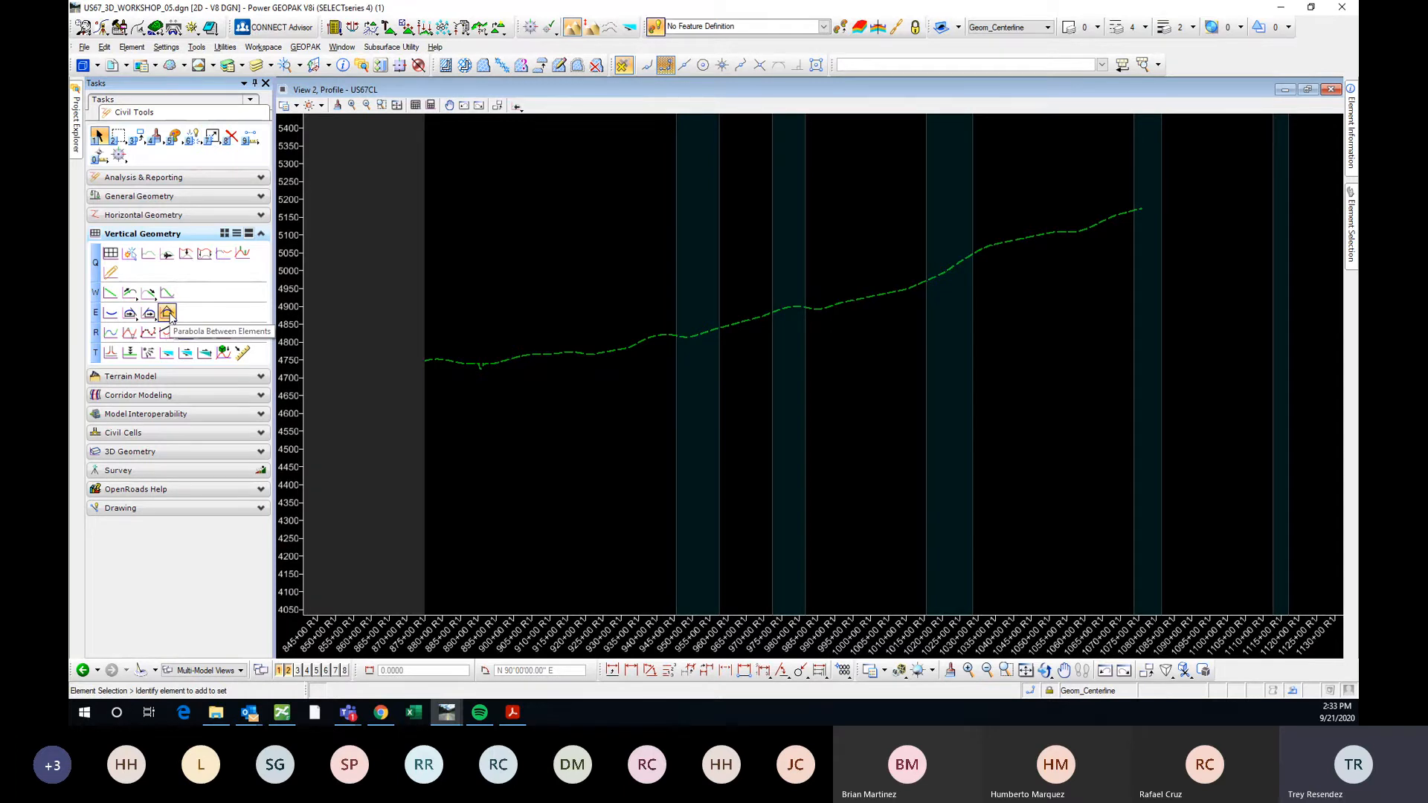
Review the Horizontal Geometry tools for comparison and return to the Vertical Geometry tools.
click(191, 217)
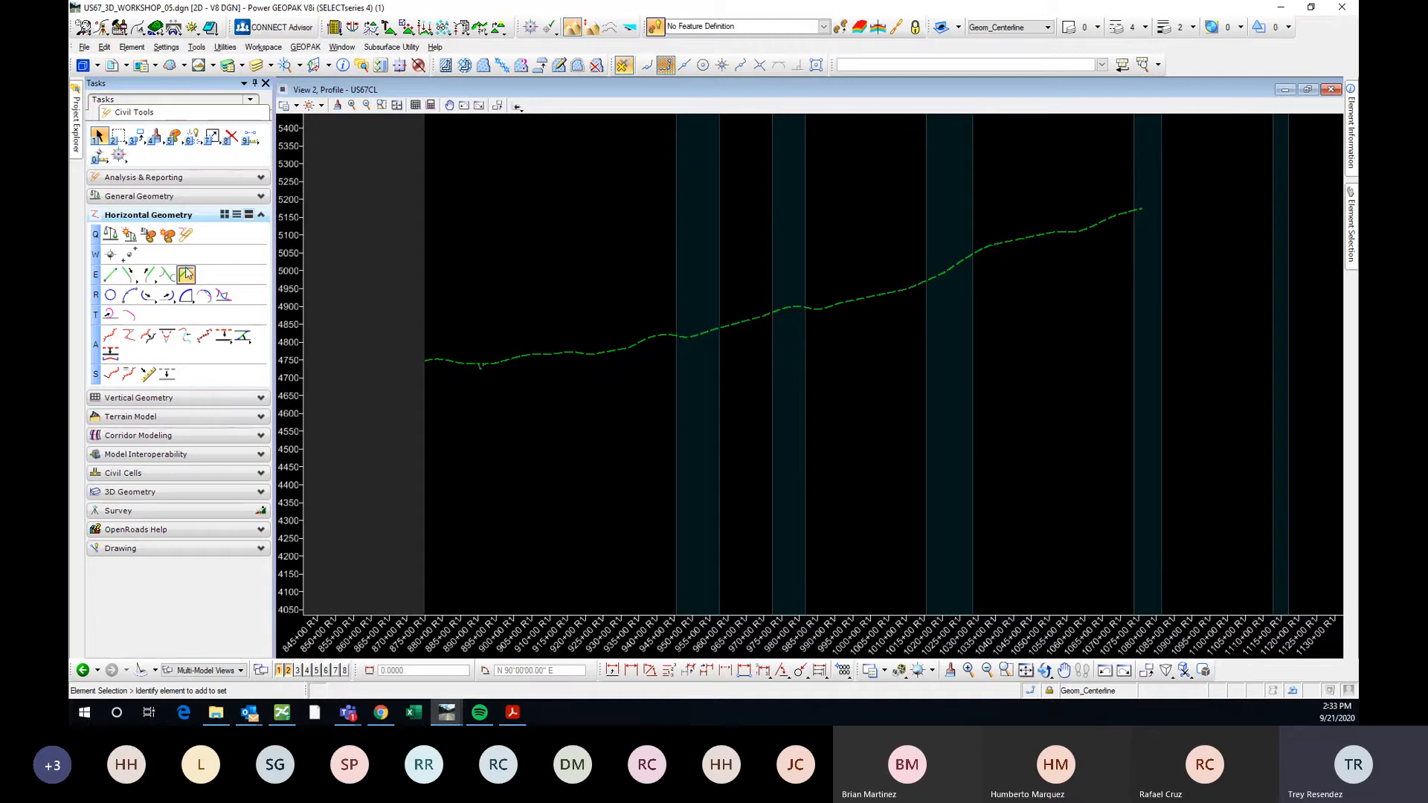
click(215, 399)
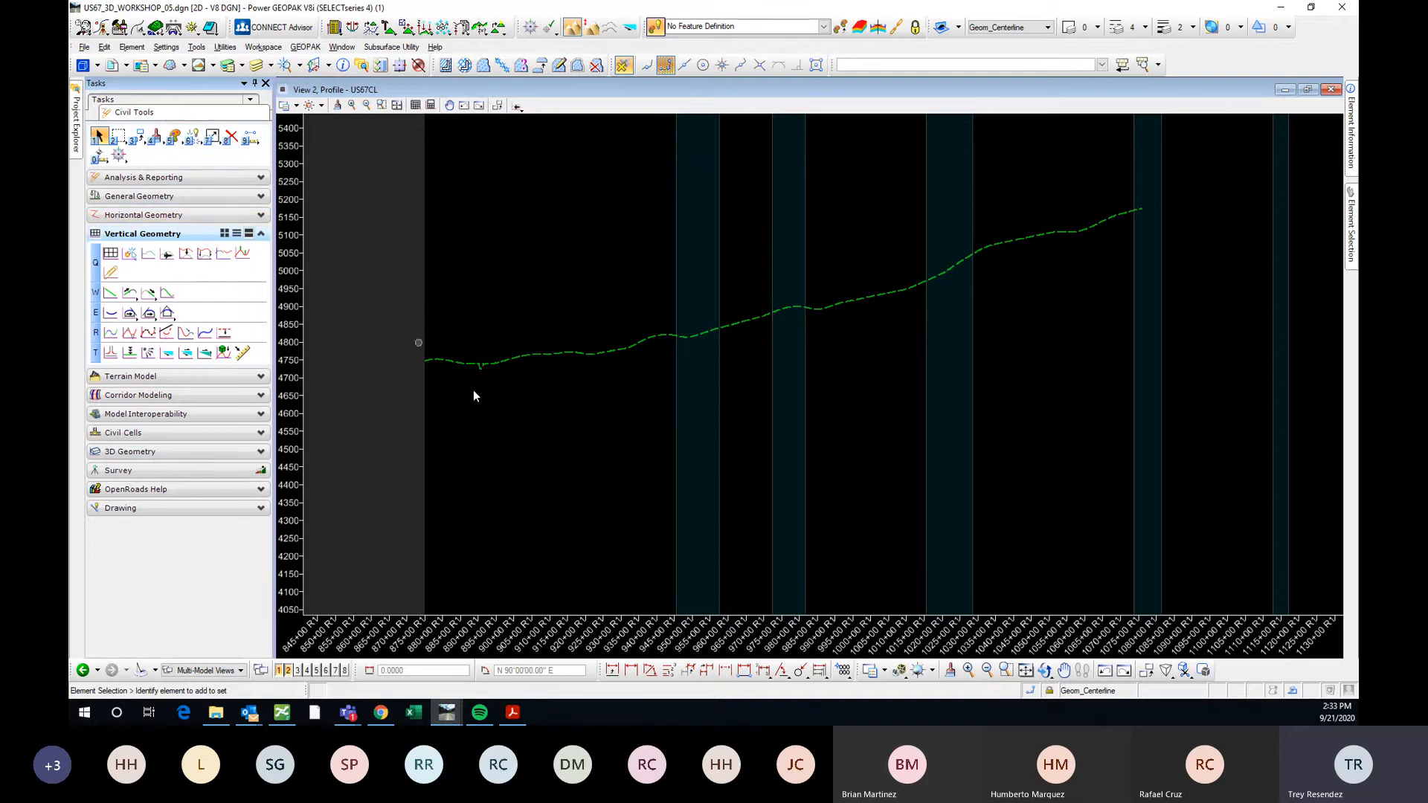
middle_drag(582, 392, 635, 387)
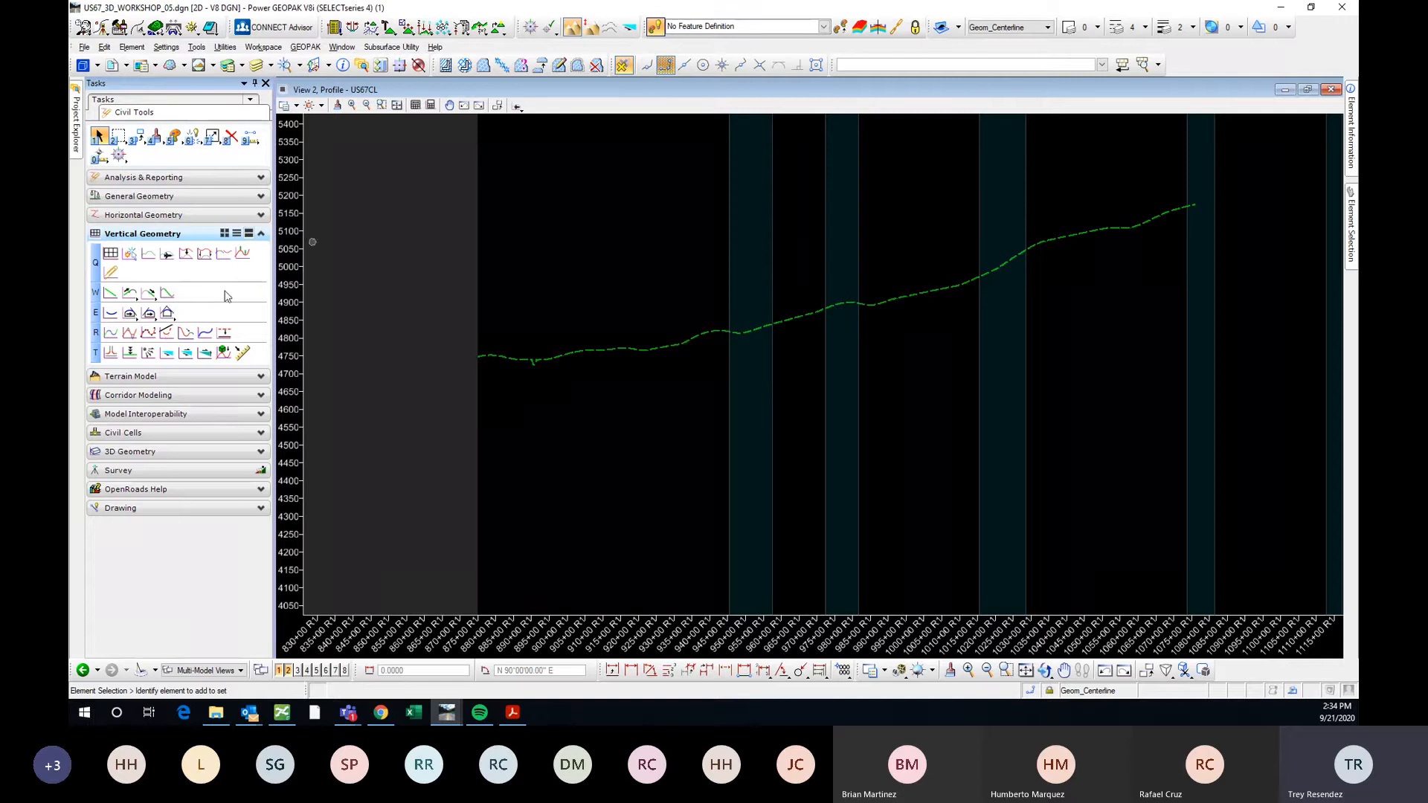
Start Profile Line Between Points and keep its settings docked open and widened beside the profile view.
click(110, 293)
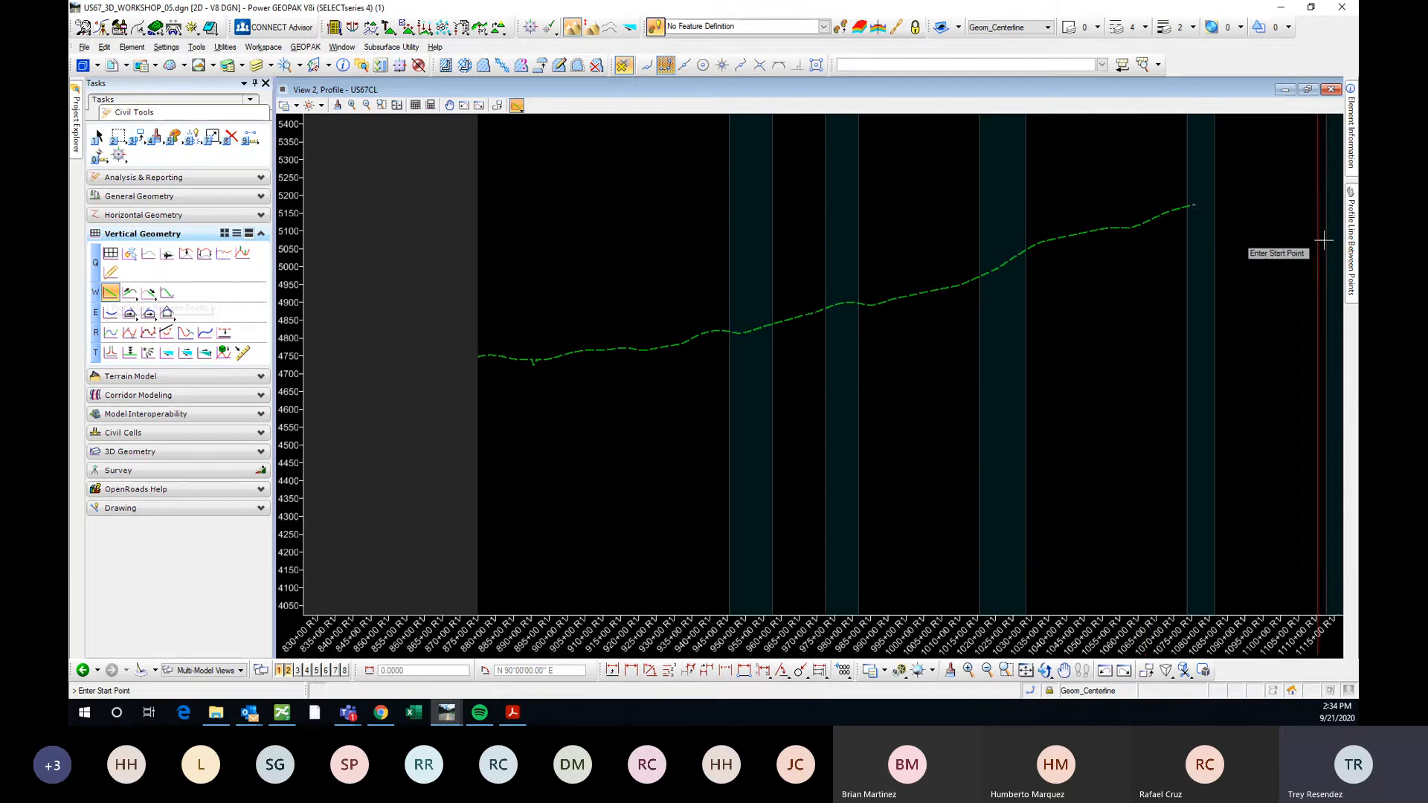
mouse_move(1356, 251)
click(1327, 84)
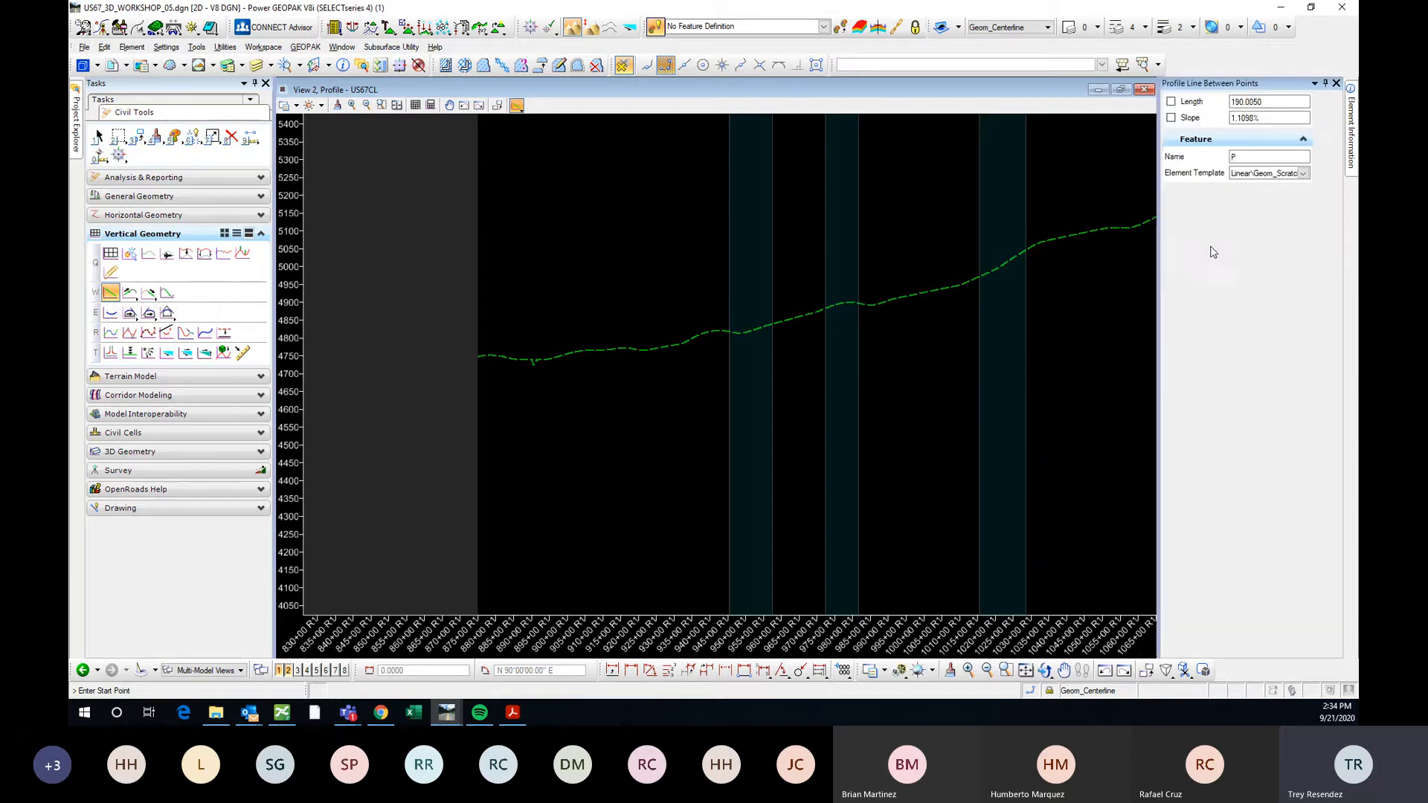
drag(1158, 293, 1108, 297)
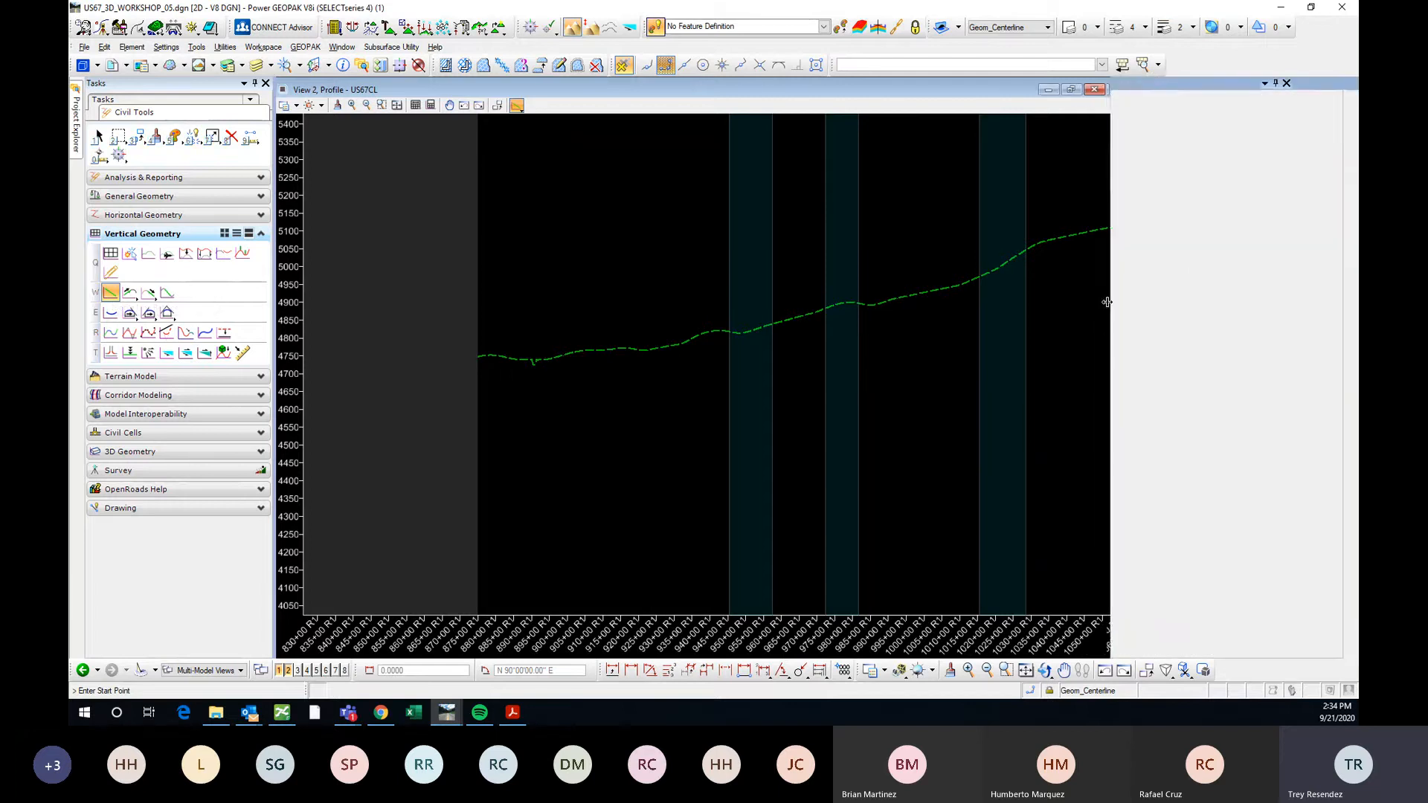
middle_drag(727, 223, 587, 245)
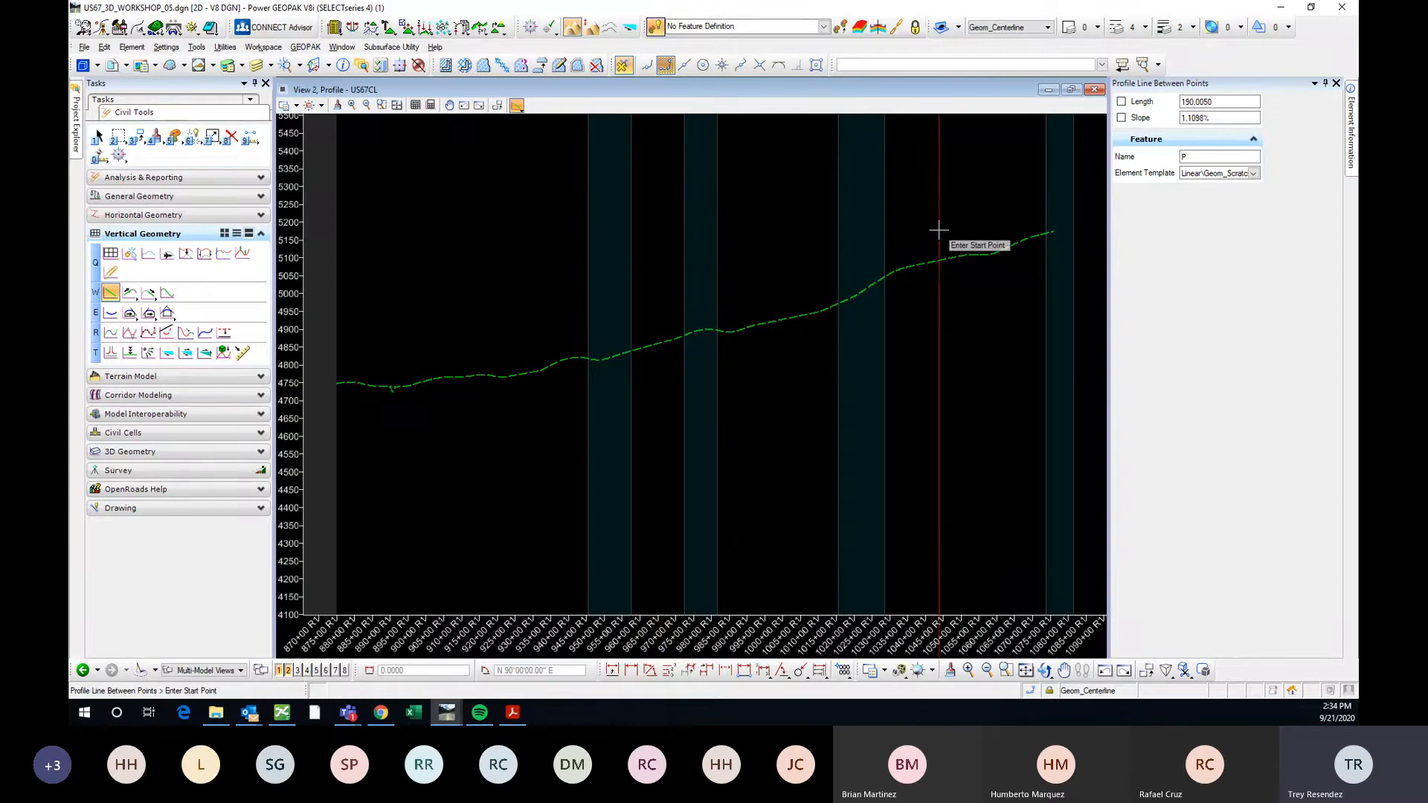
Clear the profile line's element template by choosing None.
click(1254, 174)
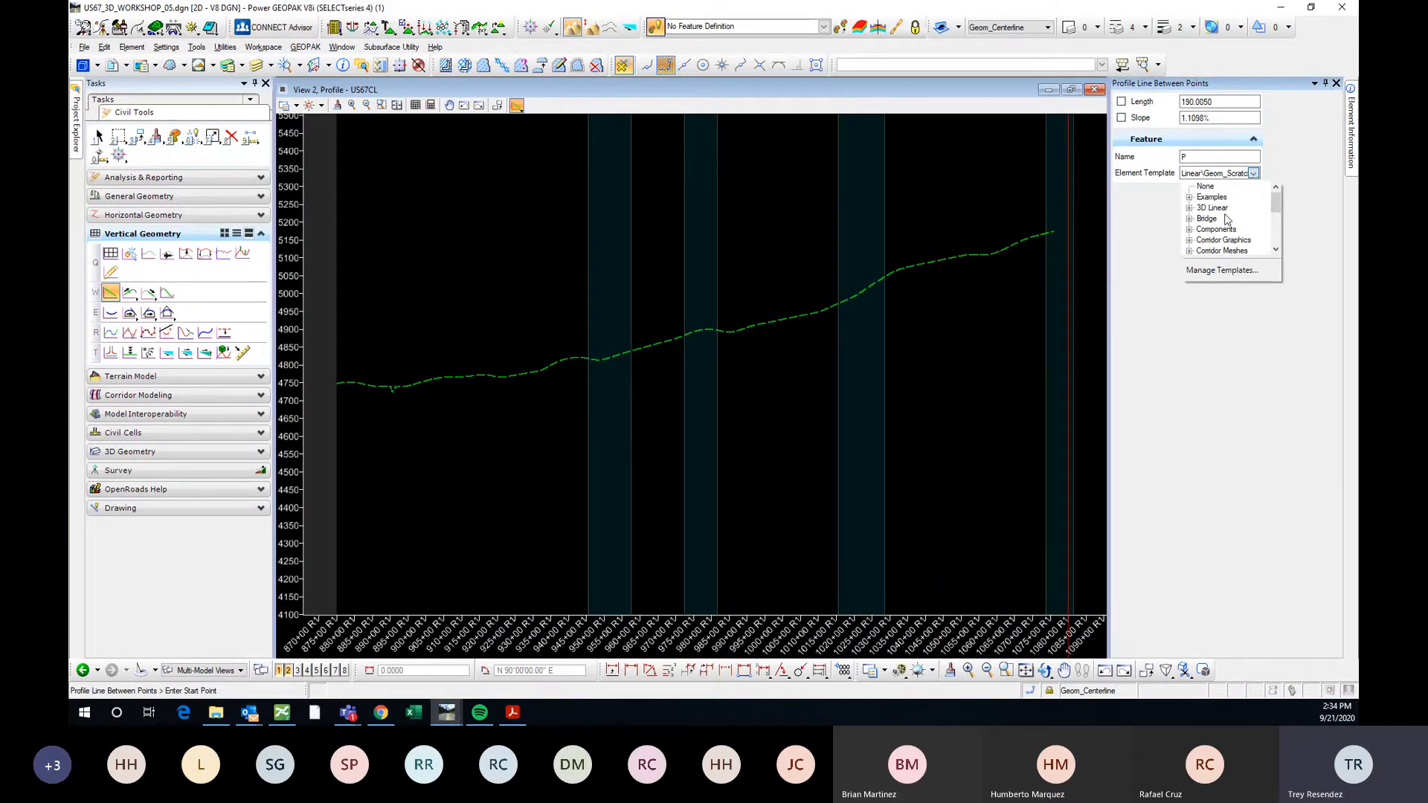
scroll(1228, 219, down, 3)
scroll(1211, 237, up, 3)
scroll(1221, 197, down, 2)
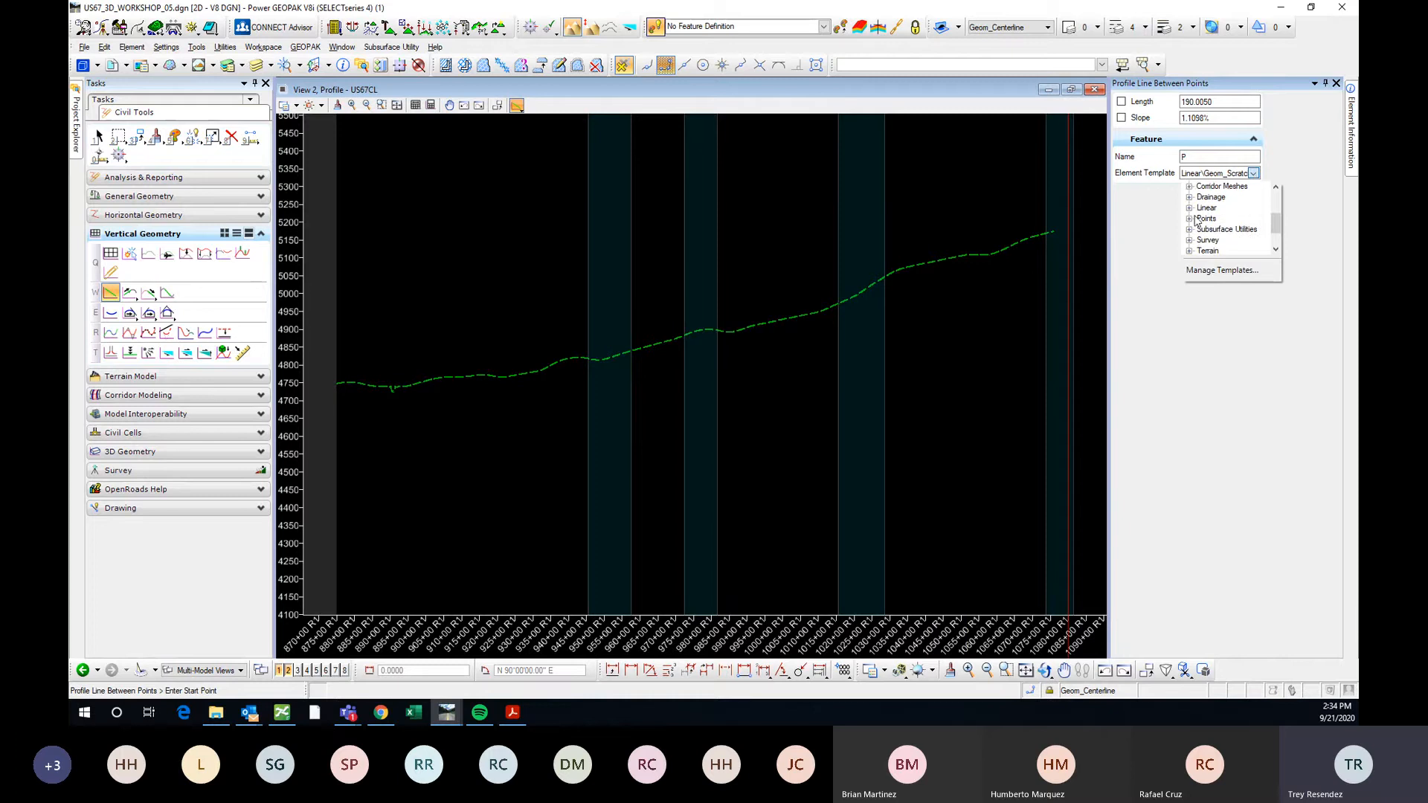
click(1189, 208)
scroll(1201, 217, up, 3)
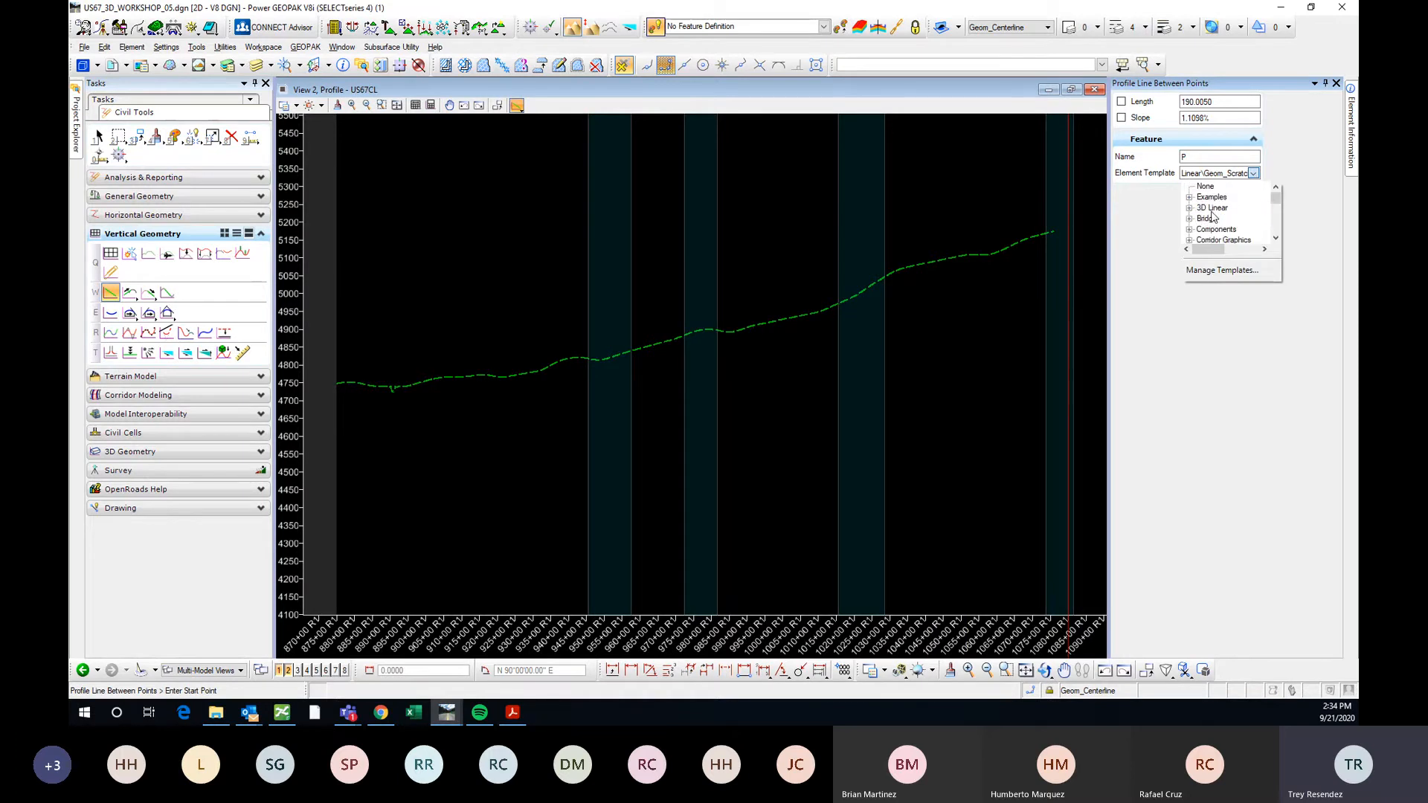
click(1206, 186)
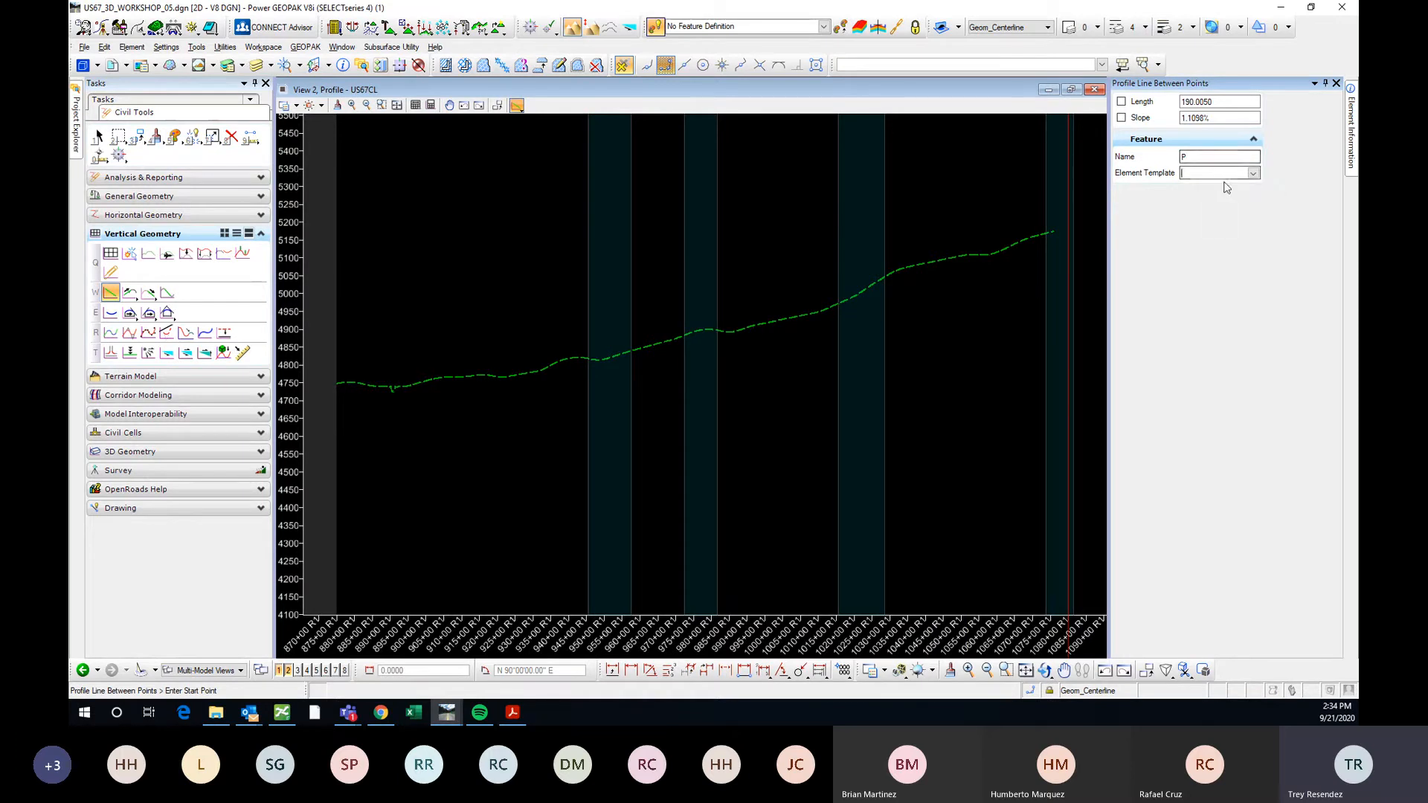
Assign the Geom_Vertical template from the Linear group to the profile line.
click(1254, 174)
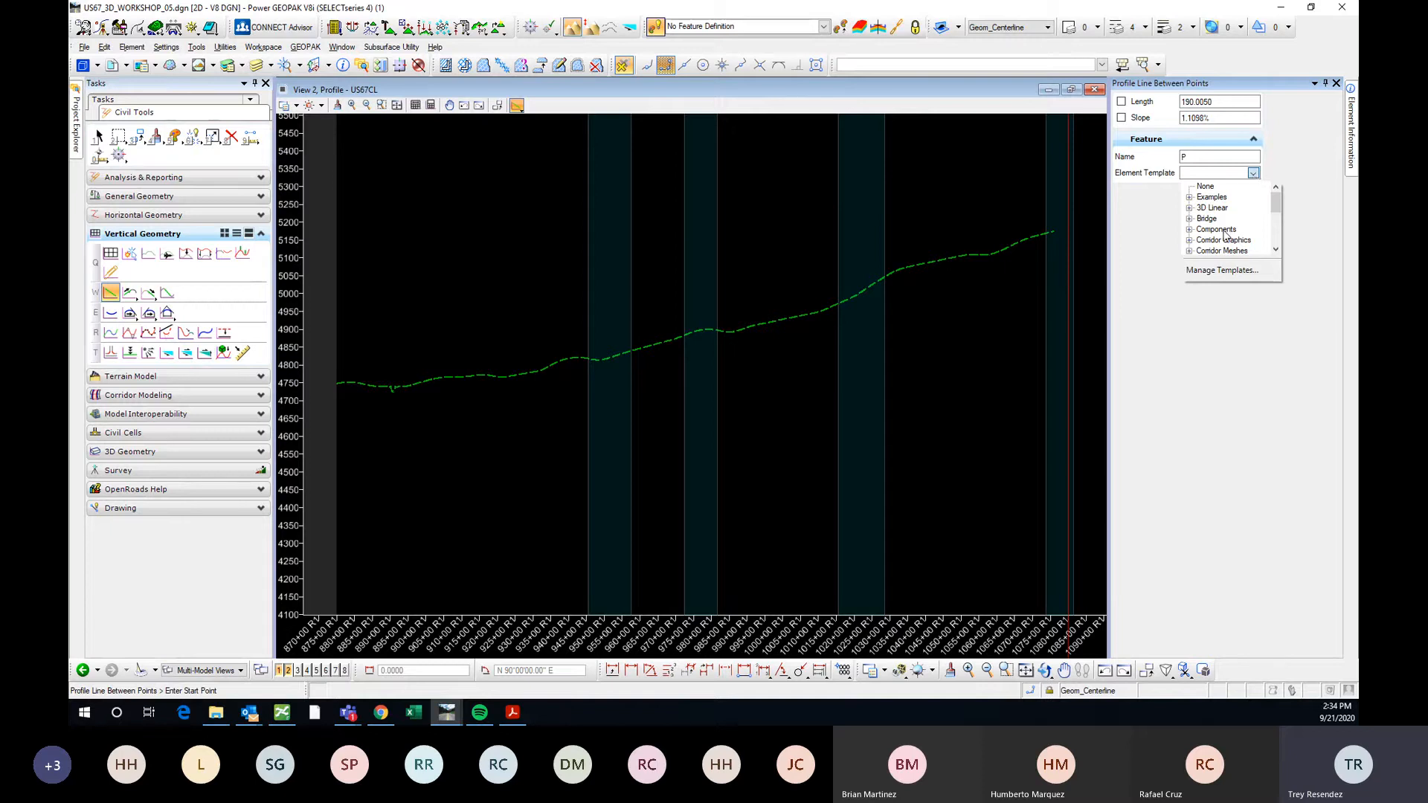
scroll(1219, 221, down, 2)
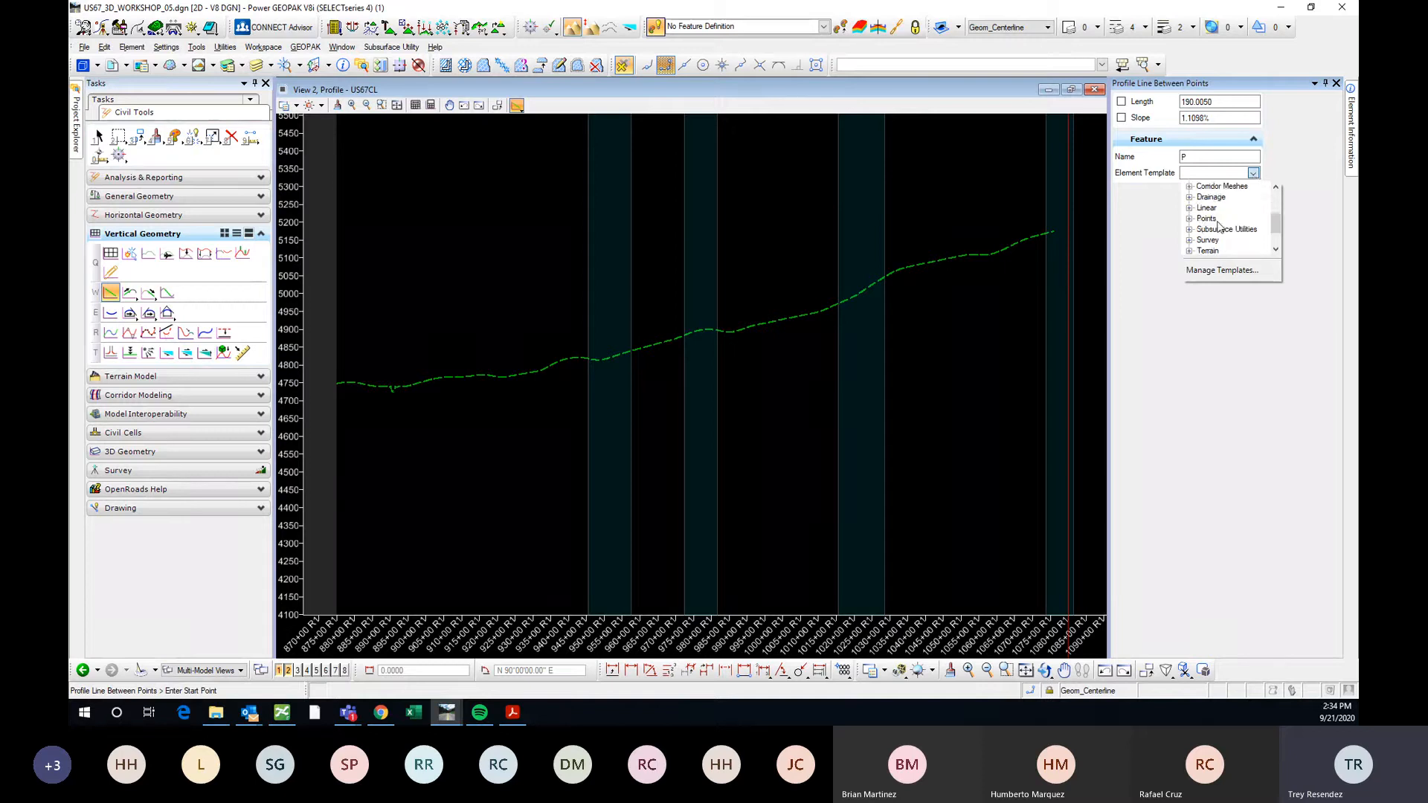
click(1190, 209)
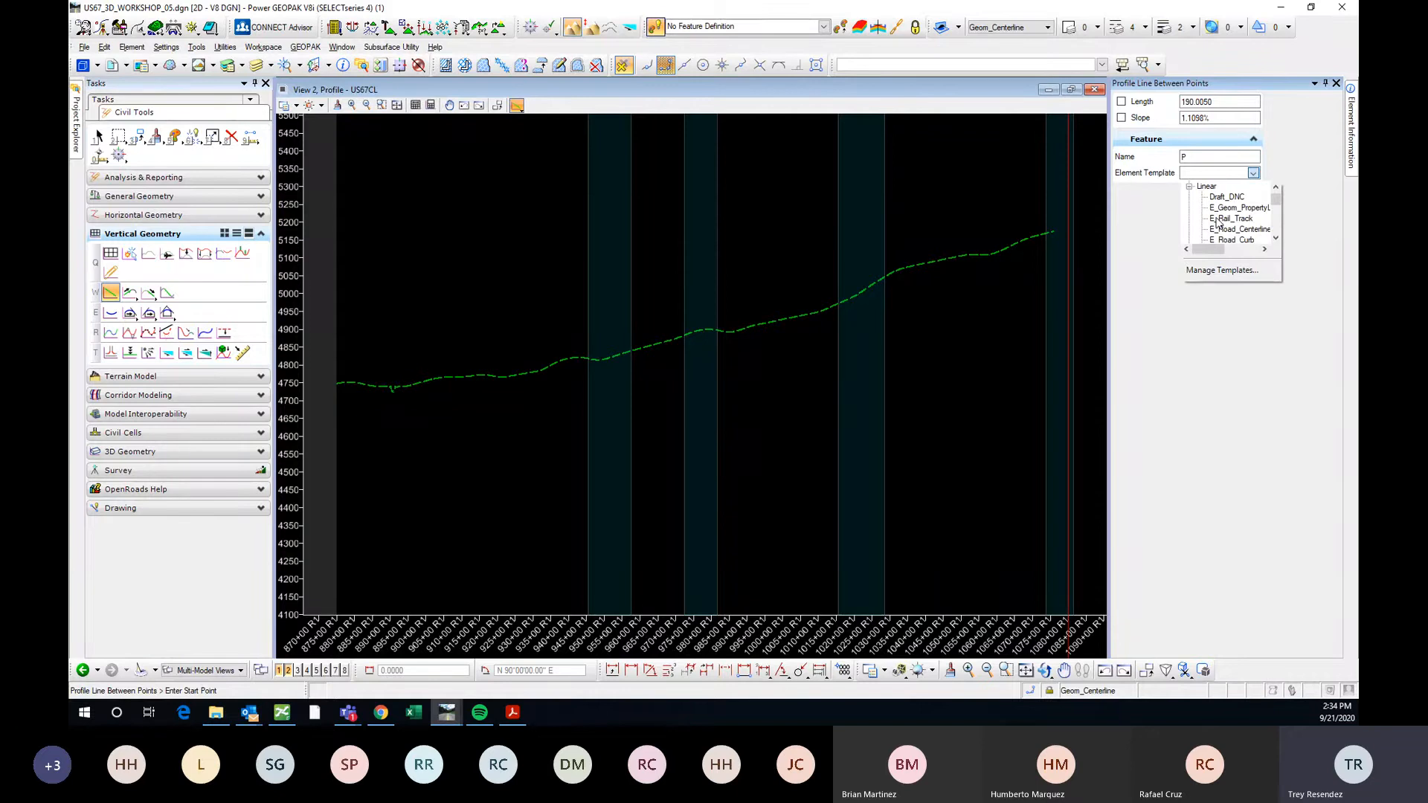
scroll(1219, 224, down, 5)
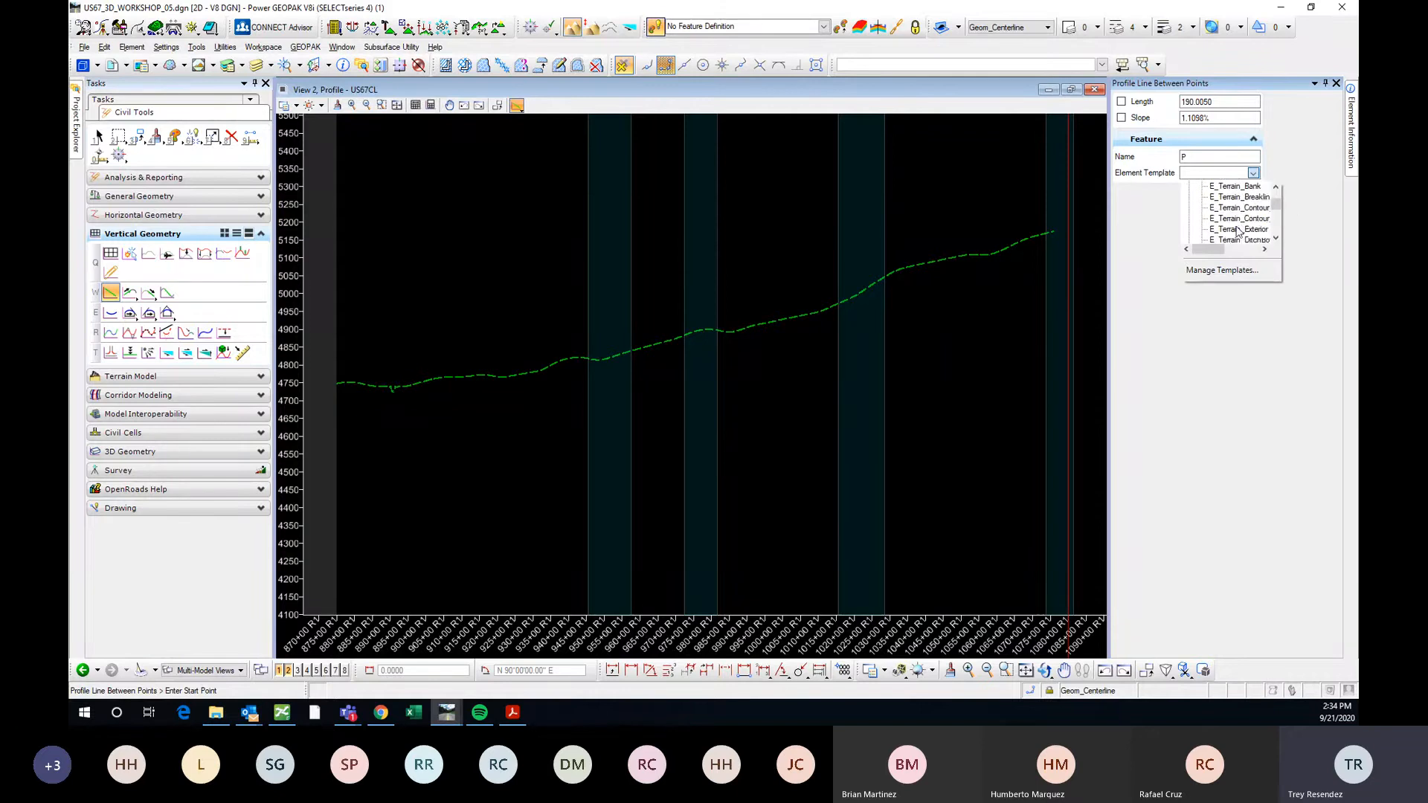
scroll(1238, 232, down, 5)
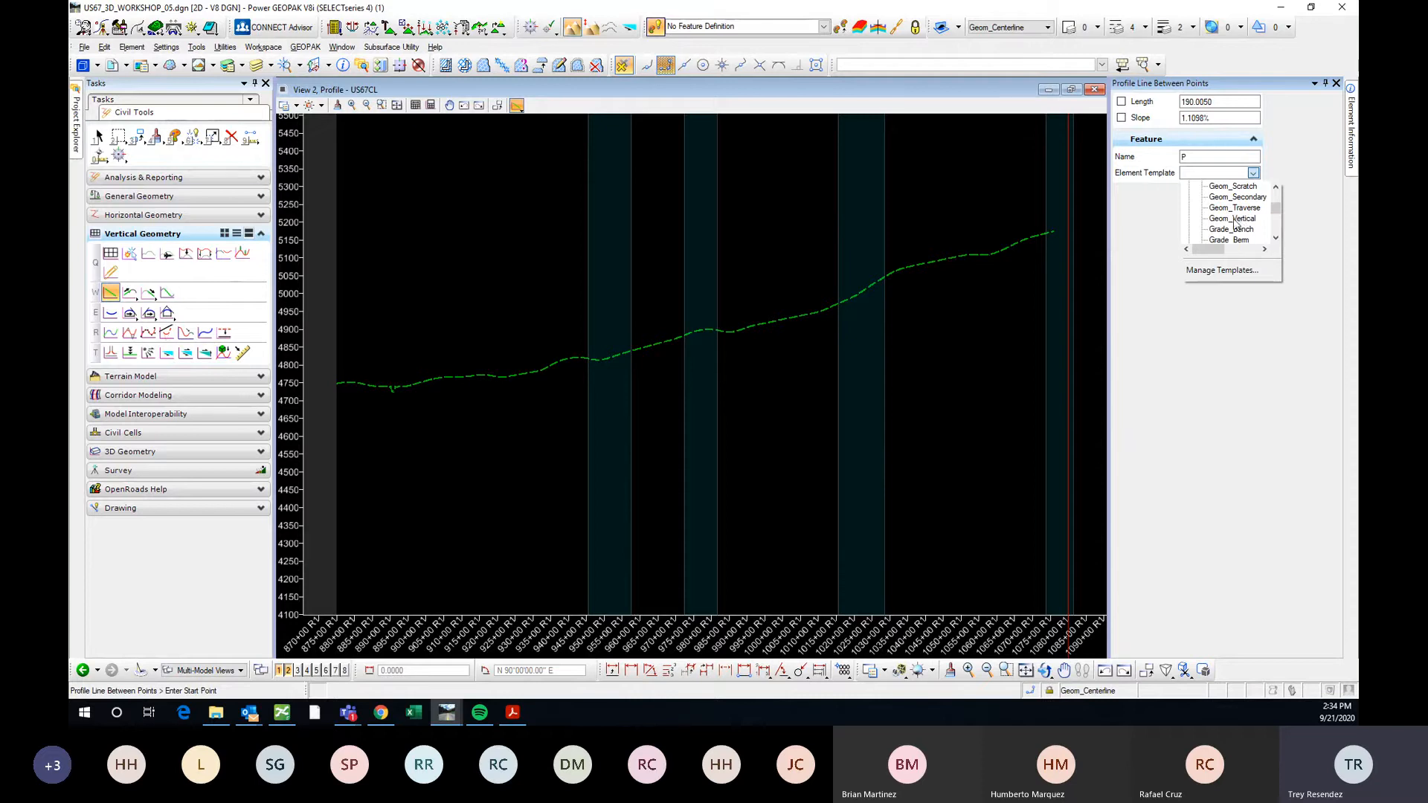
click(1235, 221)
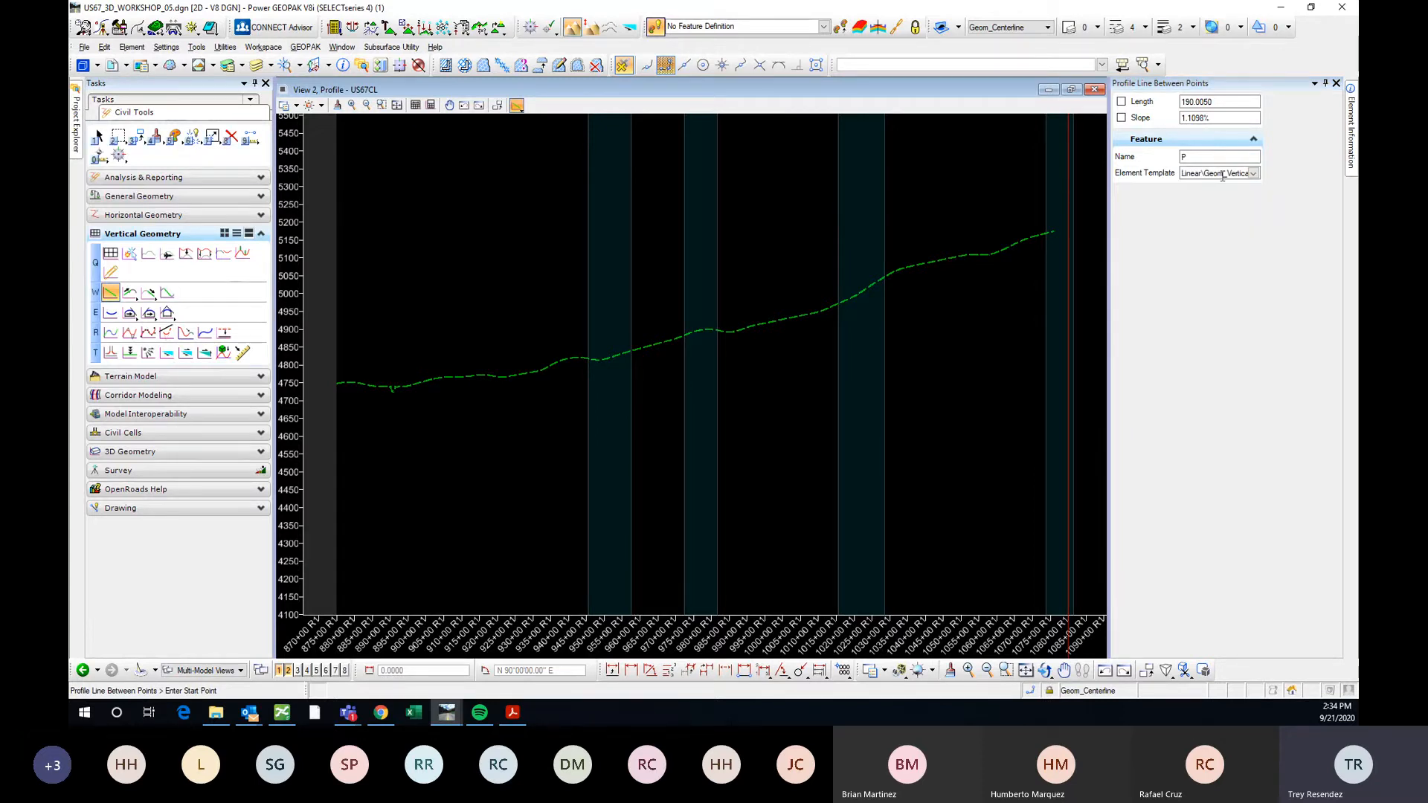
Browse the Linear element templates around Geom_Vertical and leave the profile line without a template.
click(1254, 175)
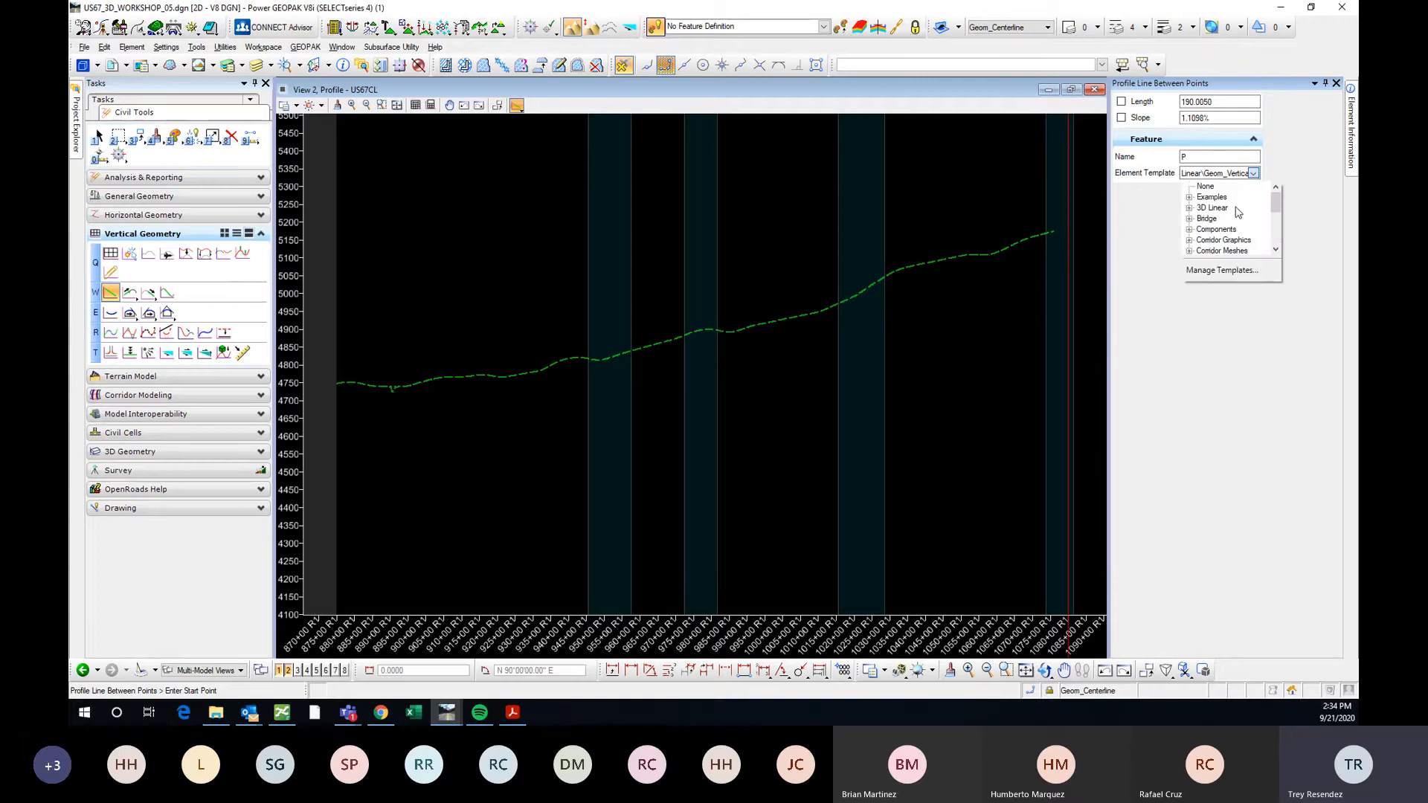
scroll(1221, 228, down, 2)
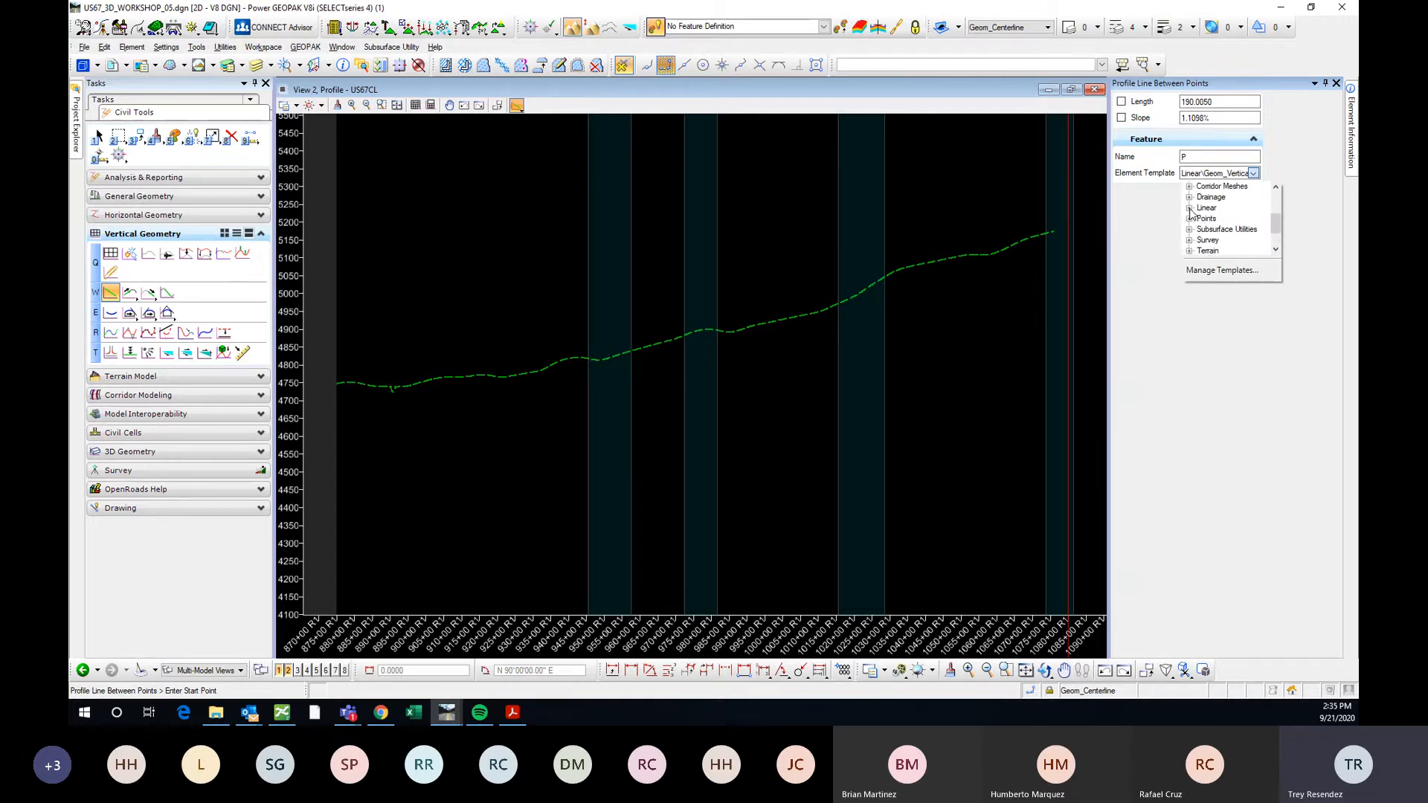
click(1190, 209)
scroll(1231, 223, down, 5)
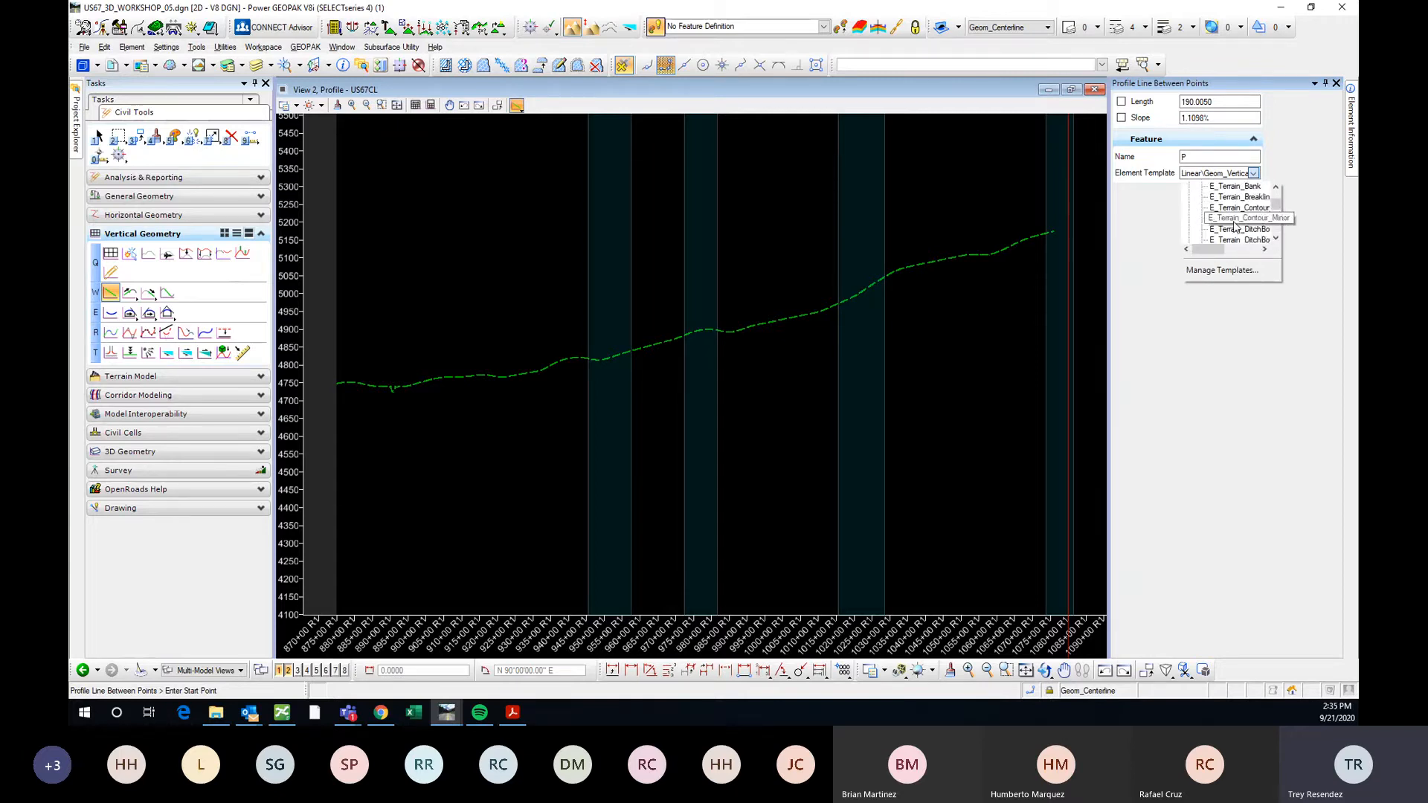
scroll(1236, 229, down, 3)
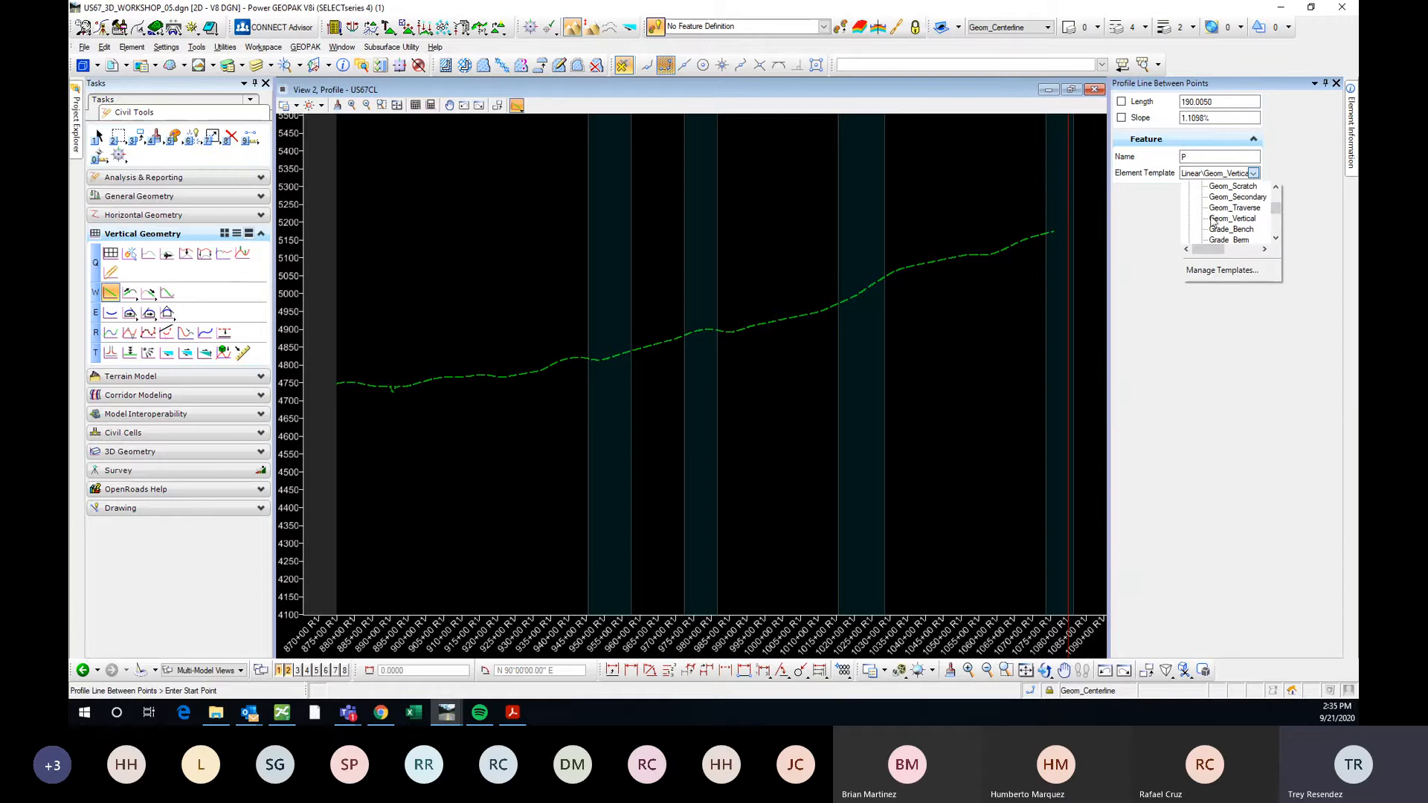
scroll(1239, 229, up, 1)
scroll(1233, 224, down, 1)
click(1226, 172)
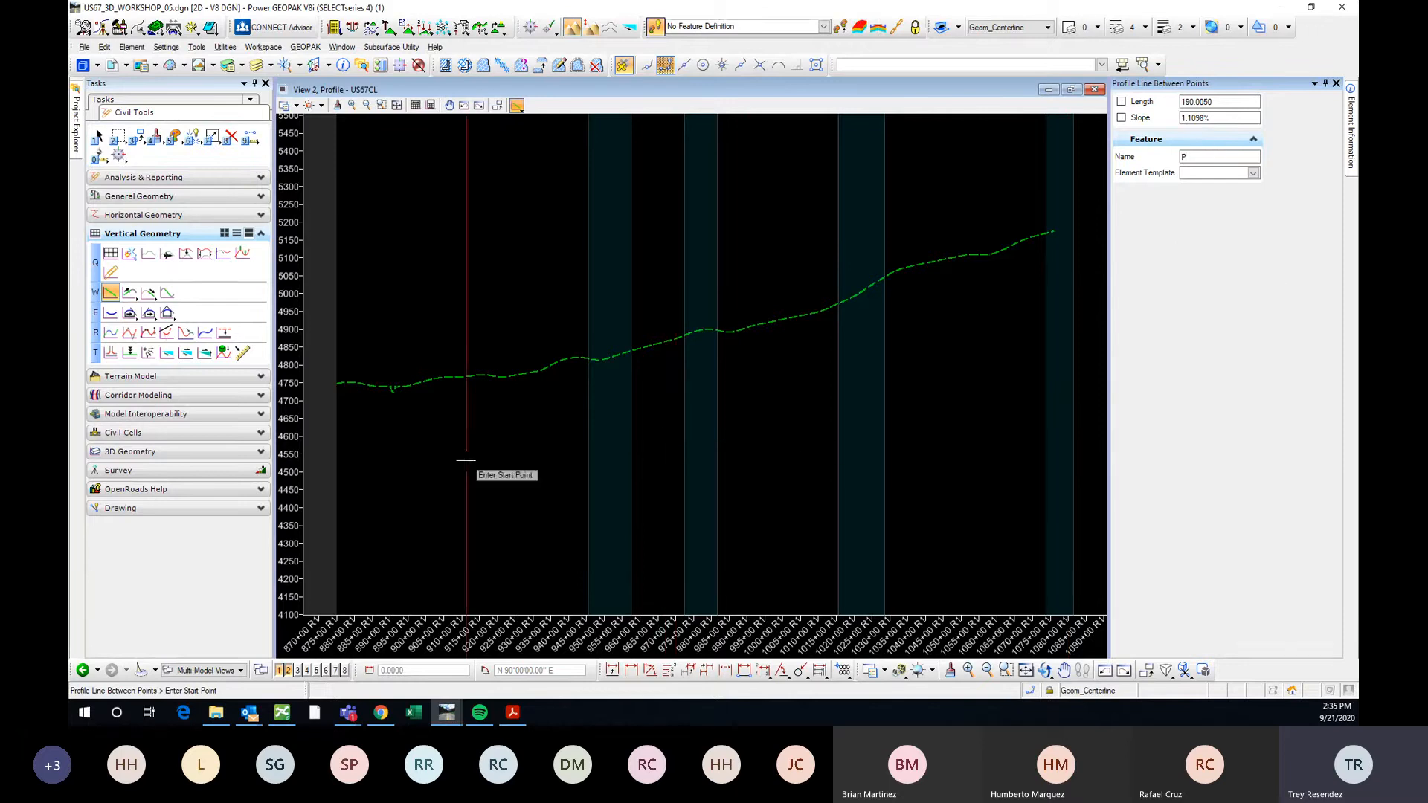
Set the profile line's element template to Linear\Geom_Vertical, keeping P as the feature name.
middle_drag(466, 460, 547, 451)
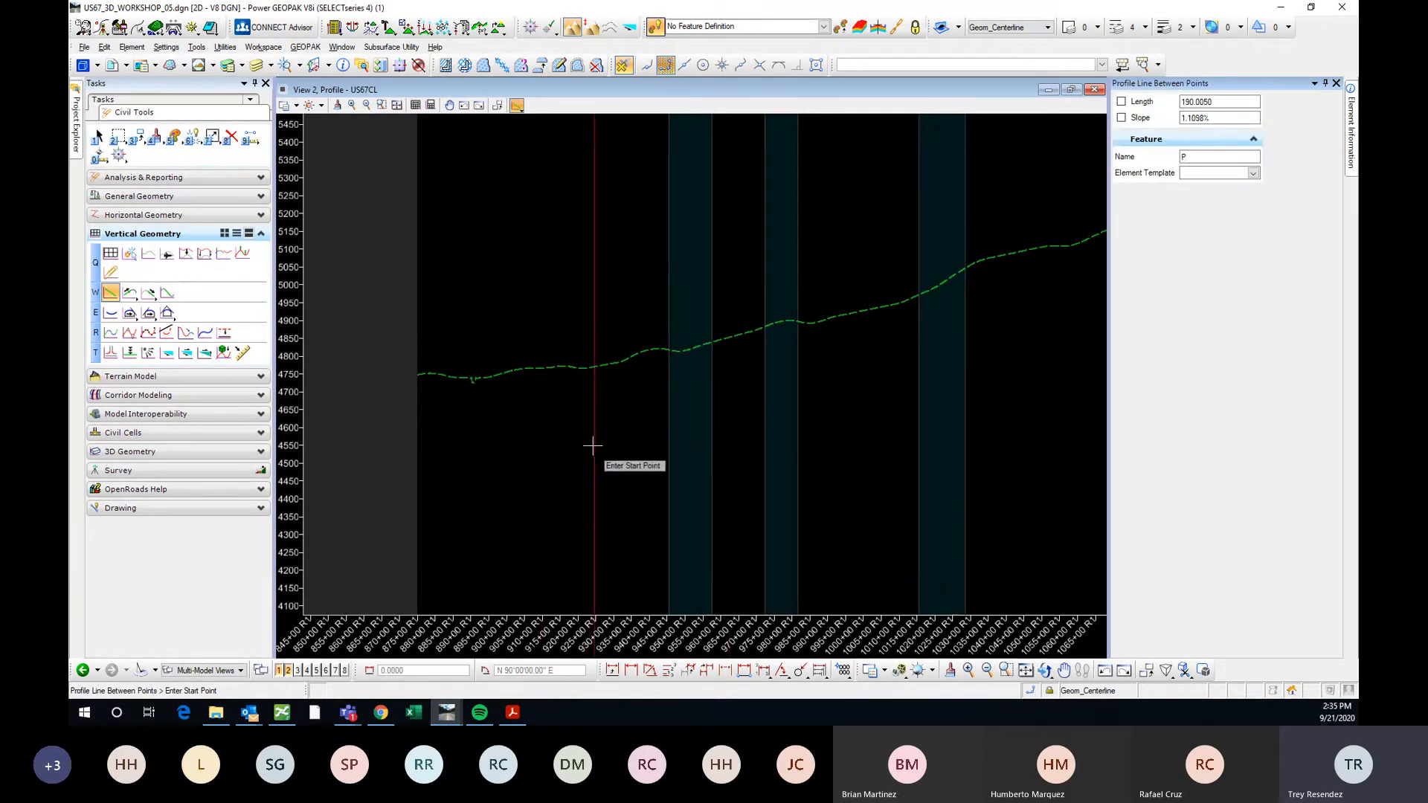
middle_drag(638, 418, 549, 439)
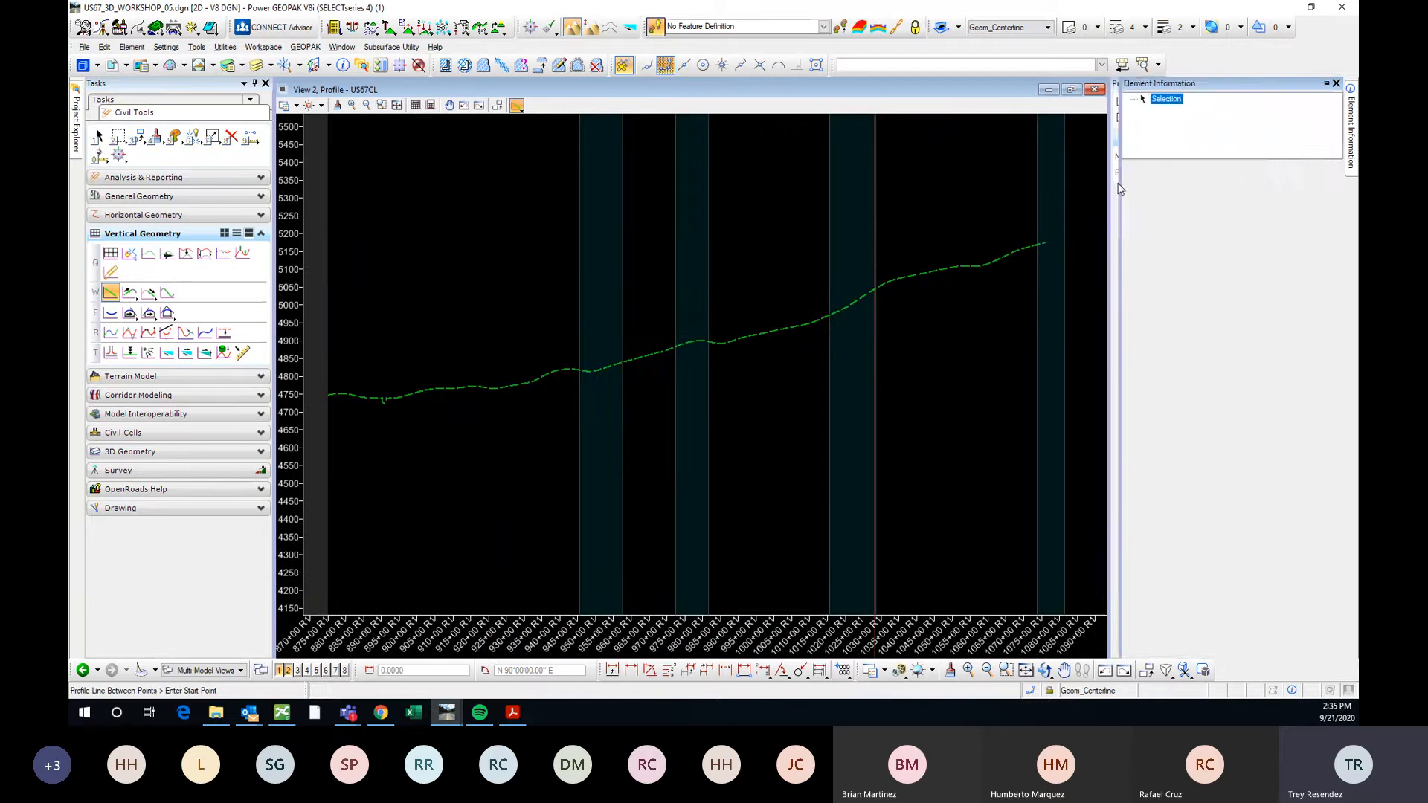
click(1253, 173)
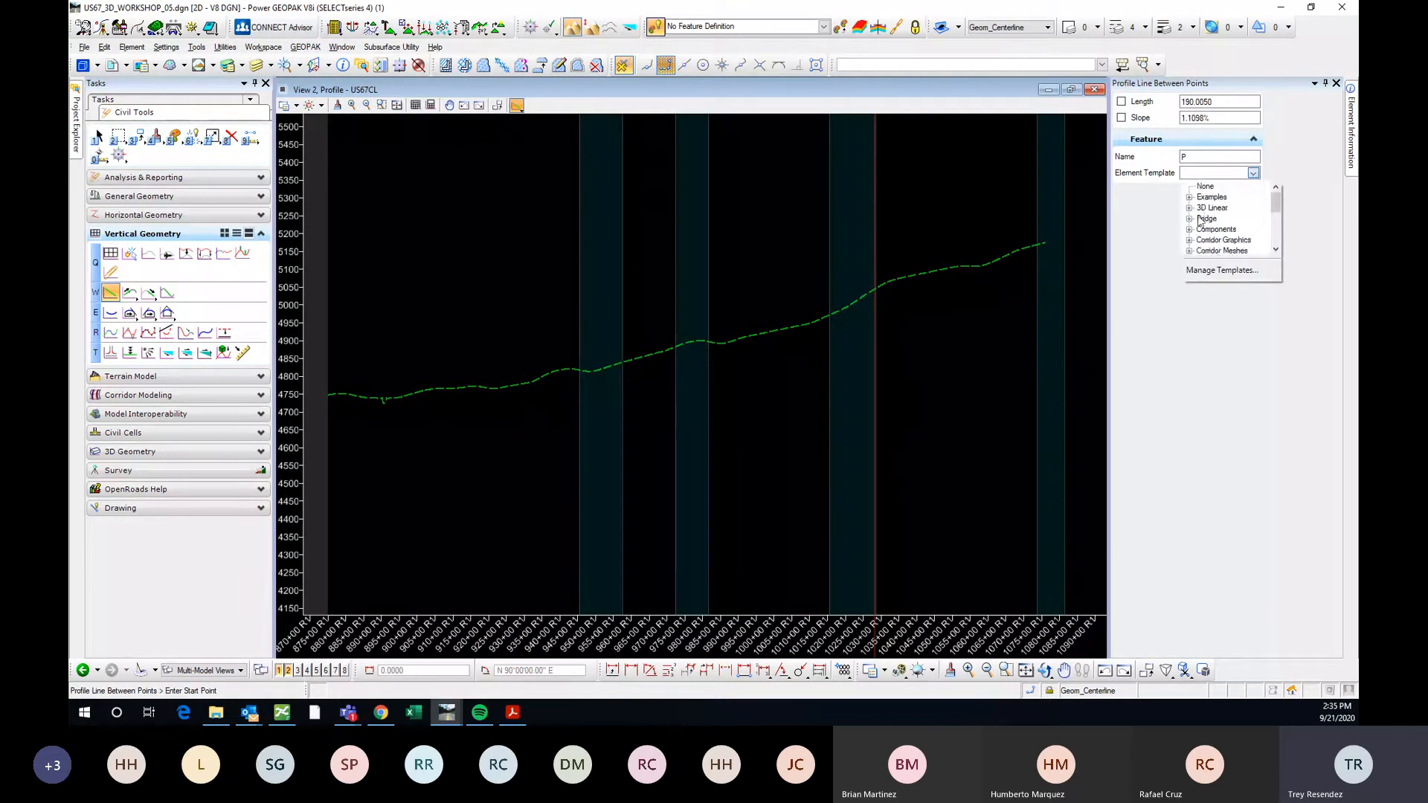
click(1190, 209)
scroll(1238, 229, down, 5)
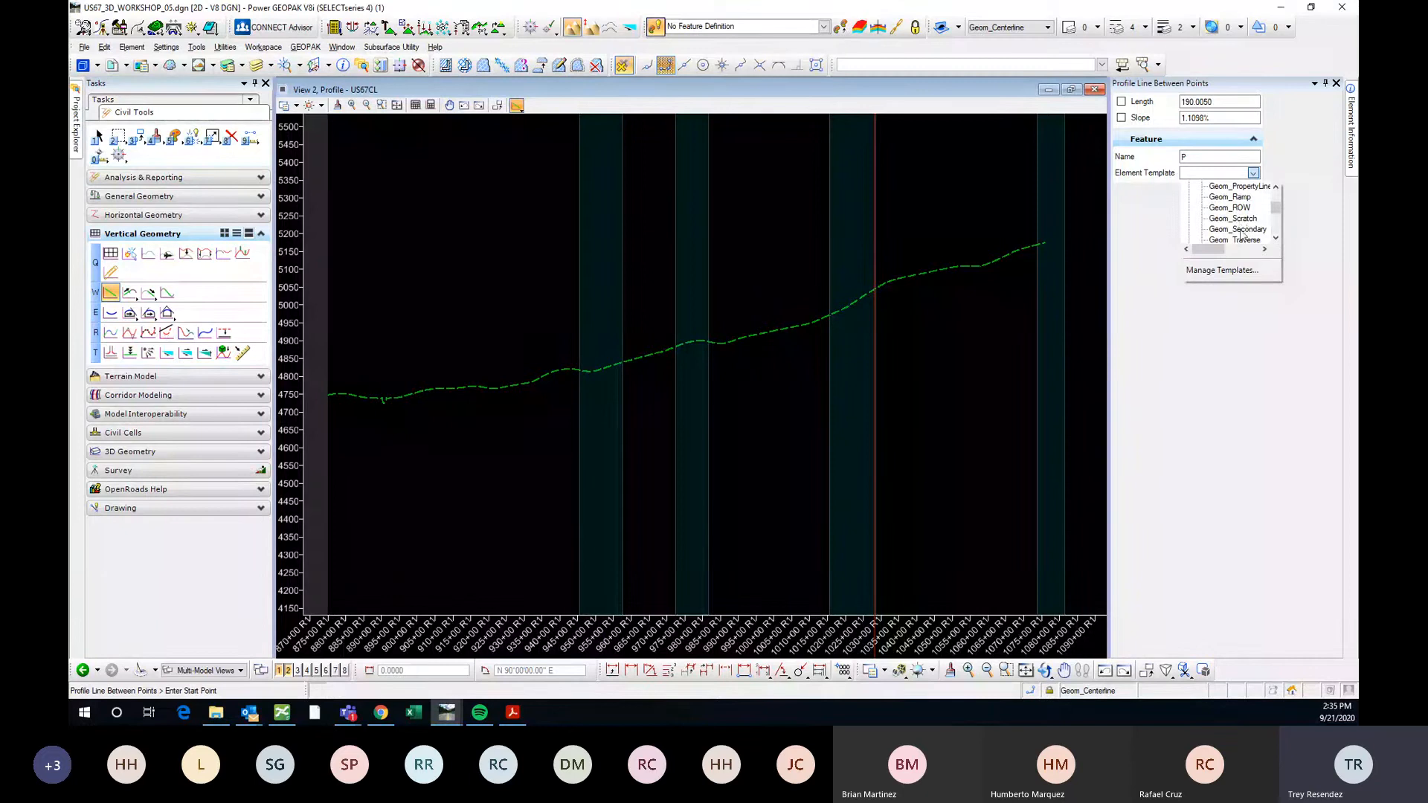
click(1239, 223)
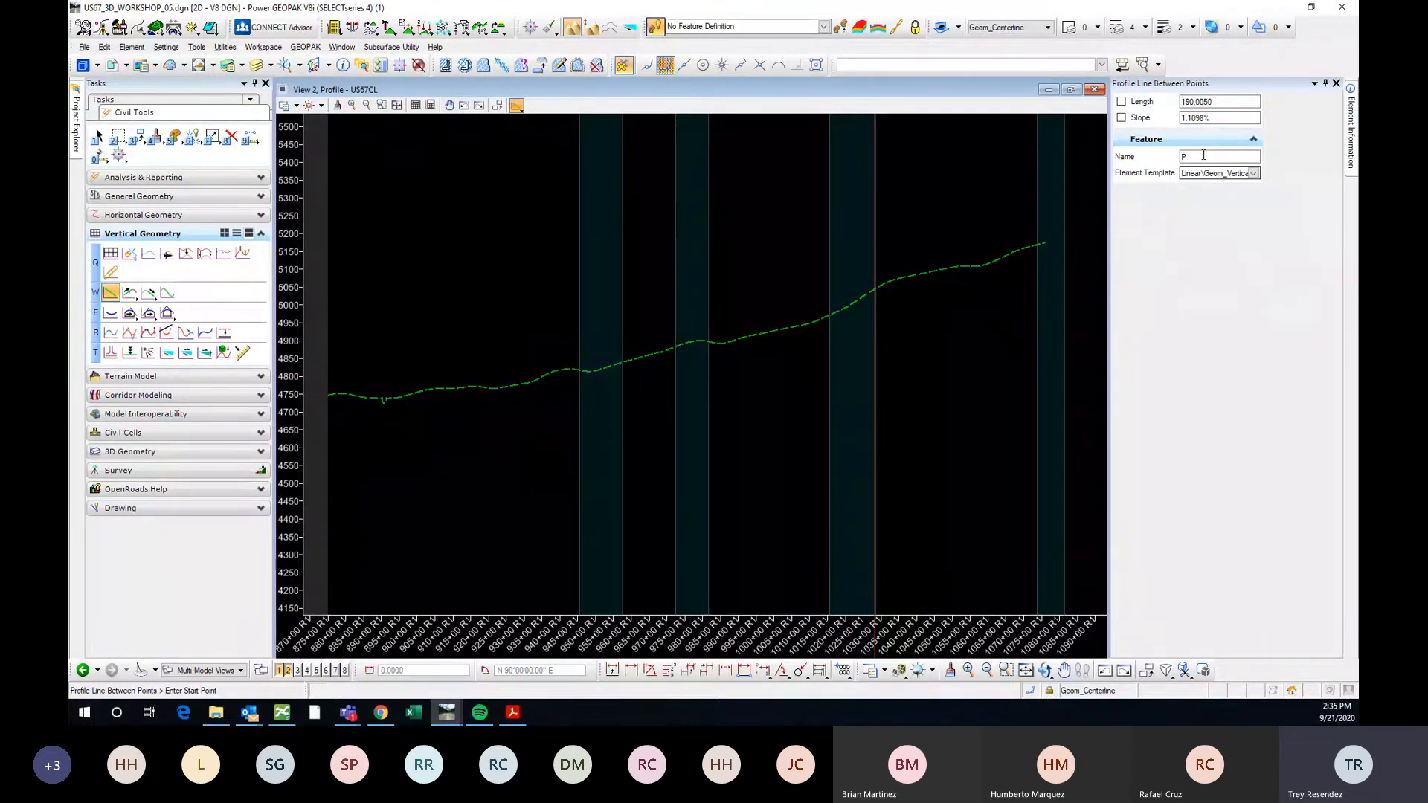
click(1203, 156)
Activate Civil AccuDraw so that exact station and elevation values can be entered in the profile.
middle_drag(551, 306, 704, 303)
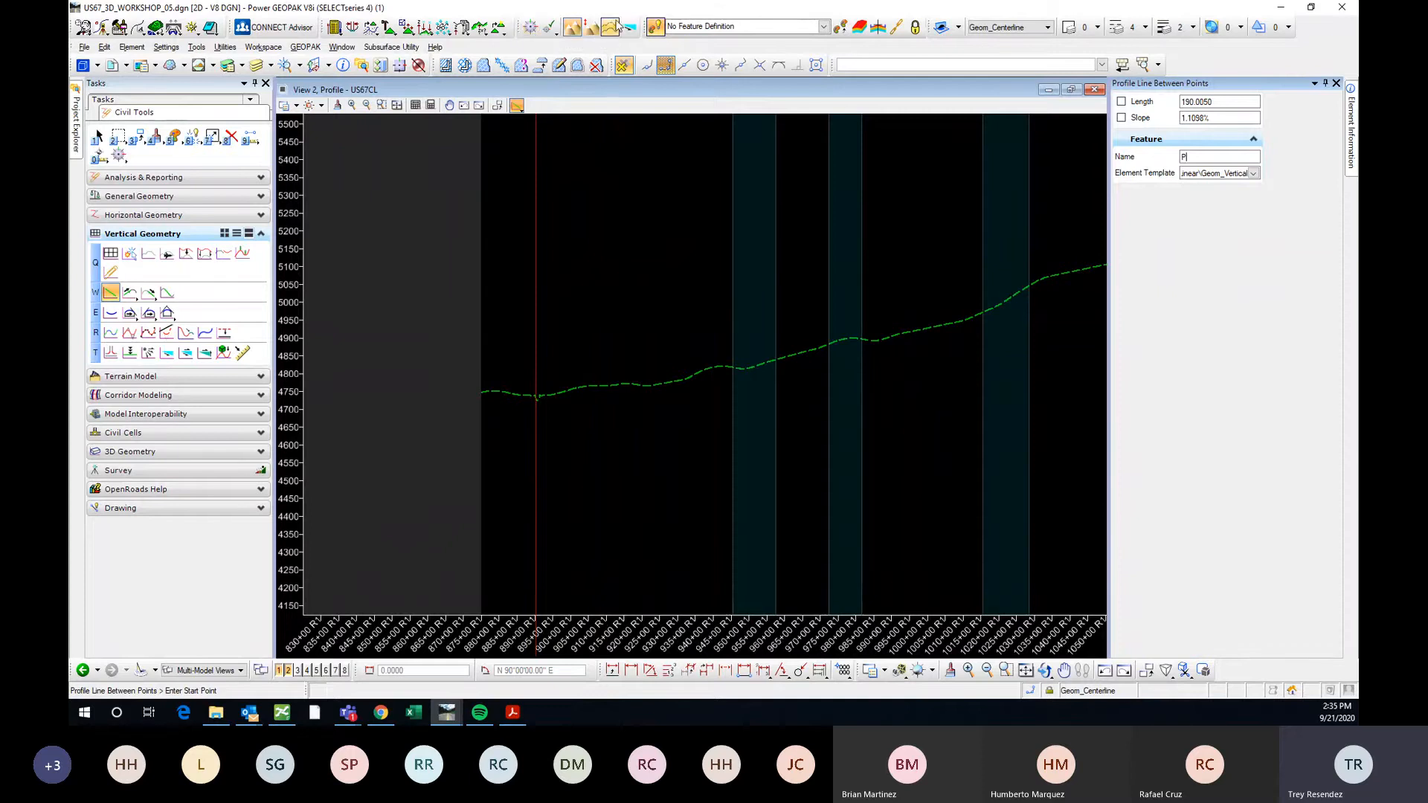
click(197, 46)
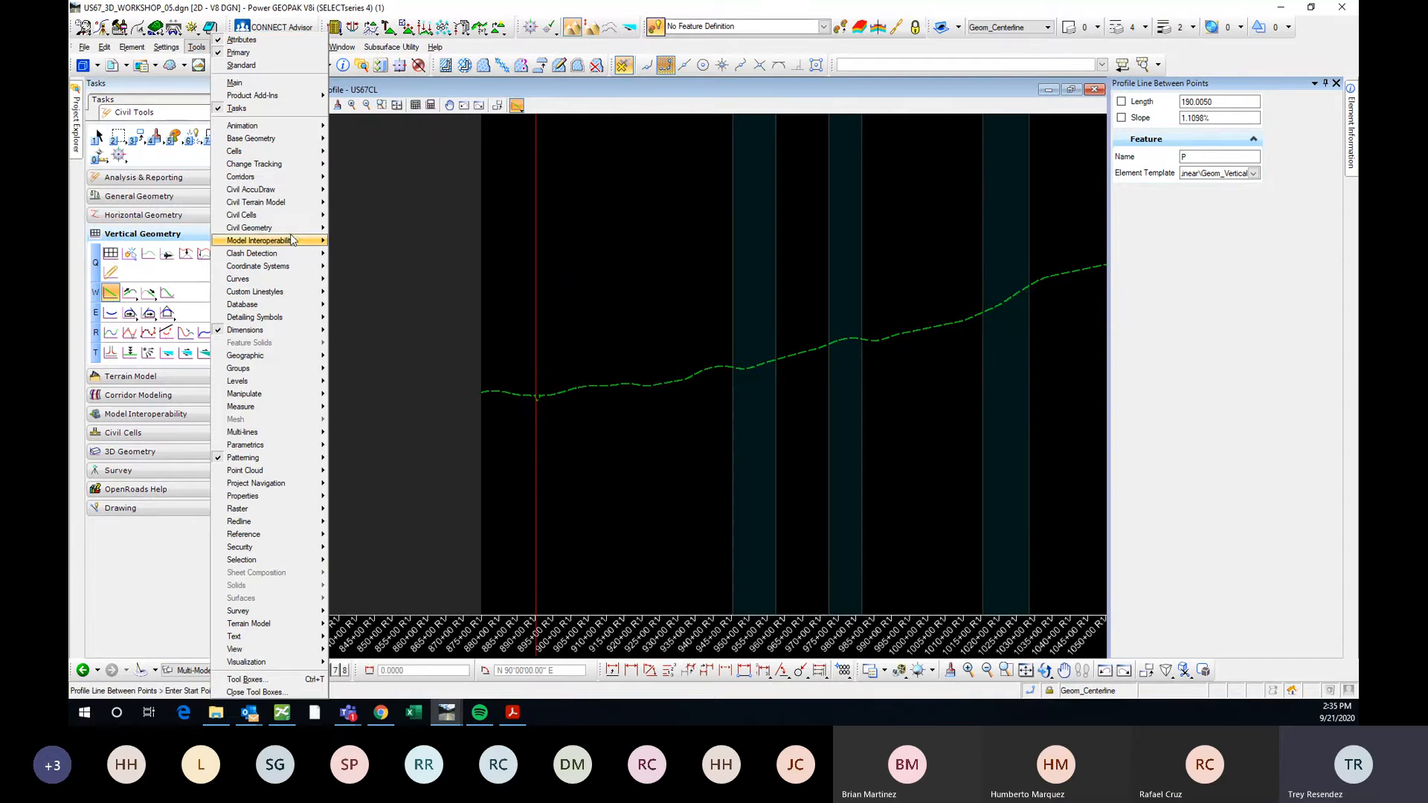
mouse_move(283, 189)
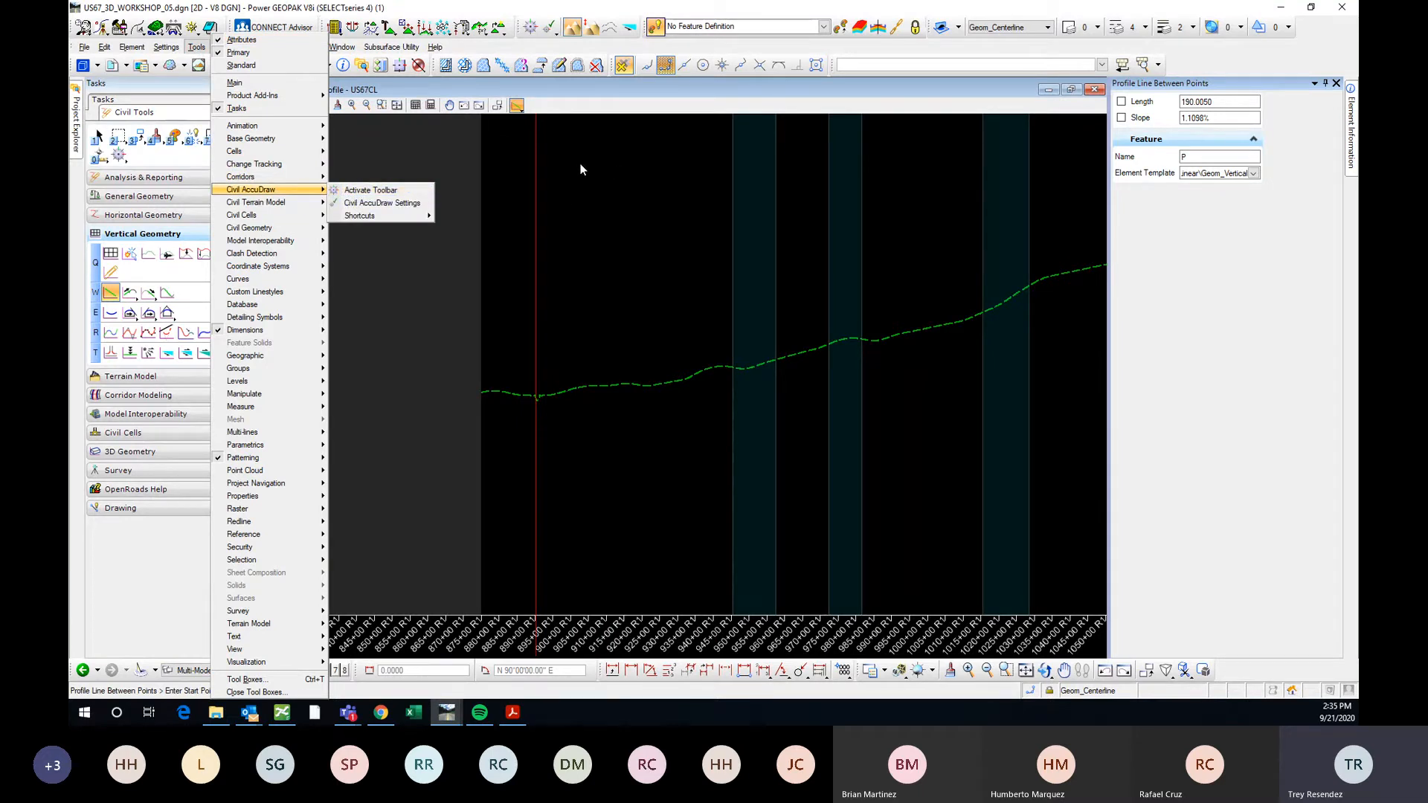
click(546, 14)
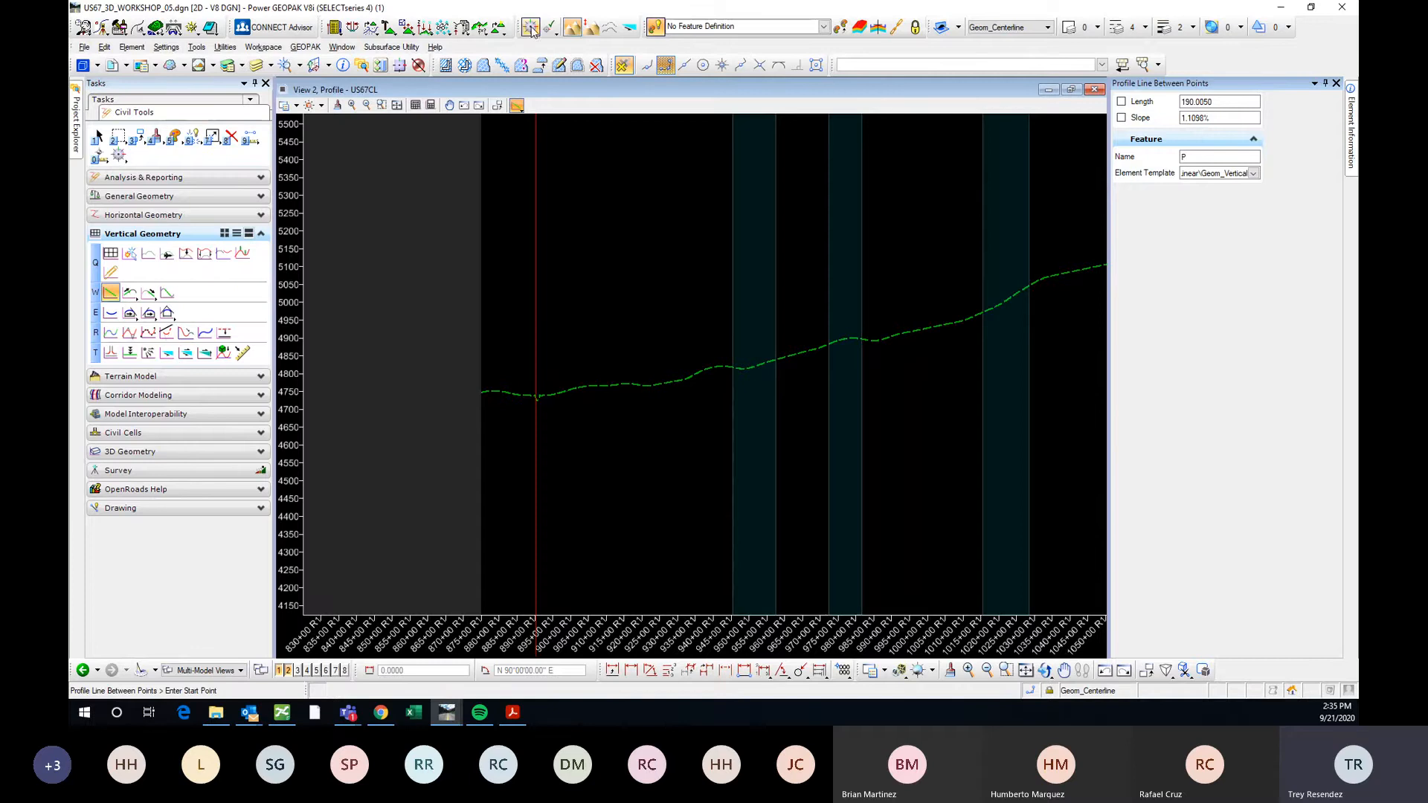
click(531, 28)
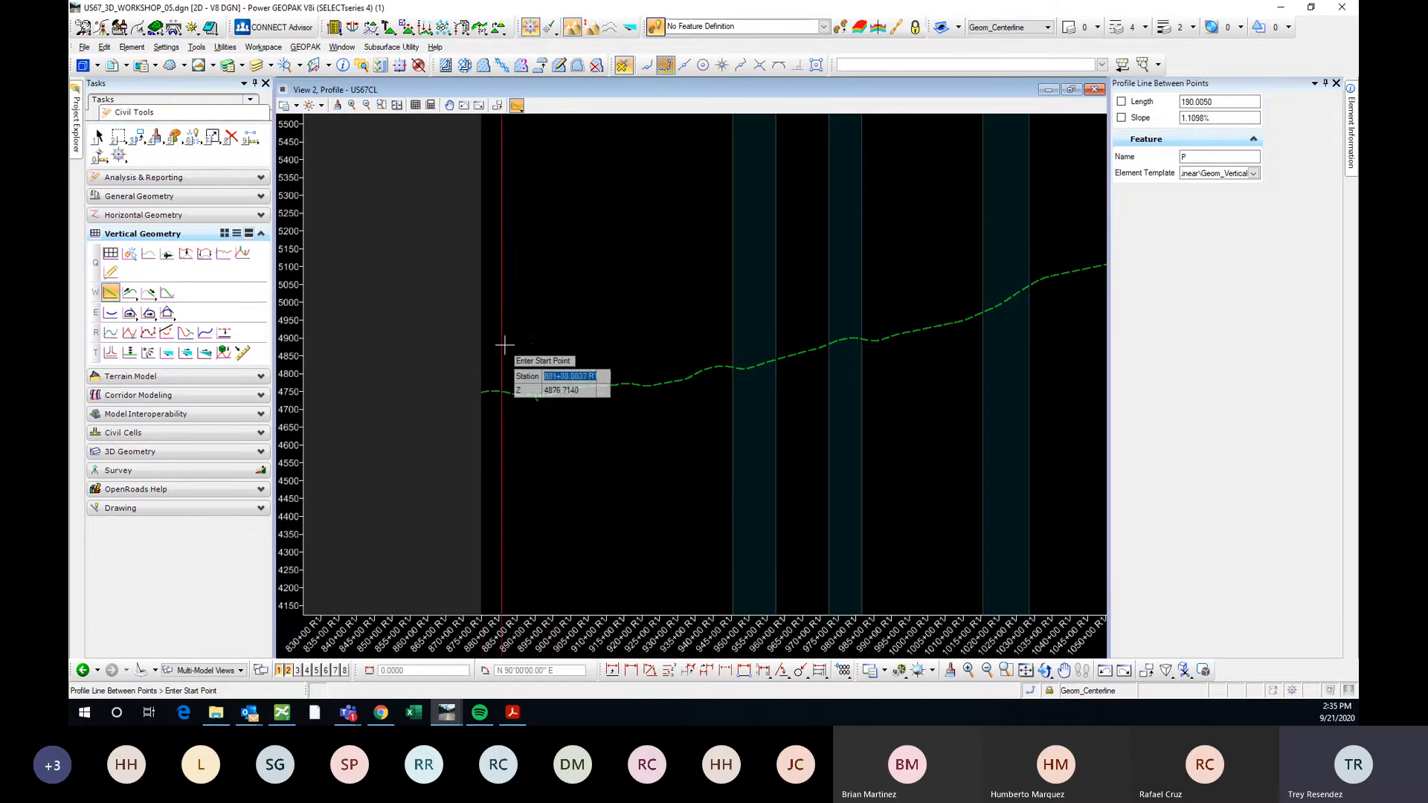
Lock the profile line's start station at 875+00, where the existing ground line begins.
scroll(660, 313, up, 2)
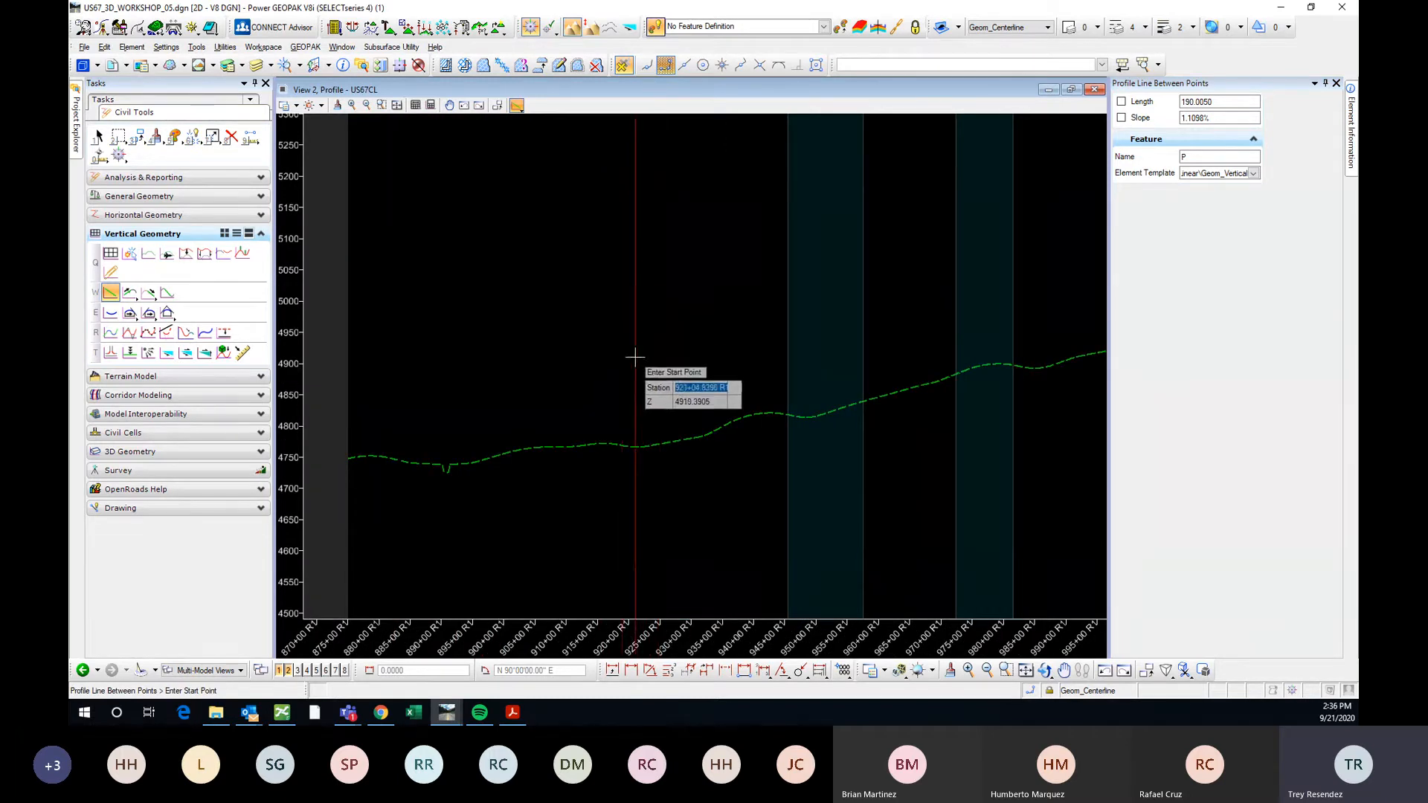
scroll(621, 360, down, 2)
scroll(479, 422, up, 3)
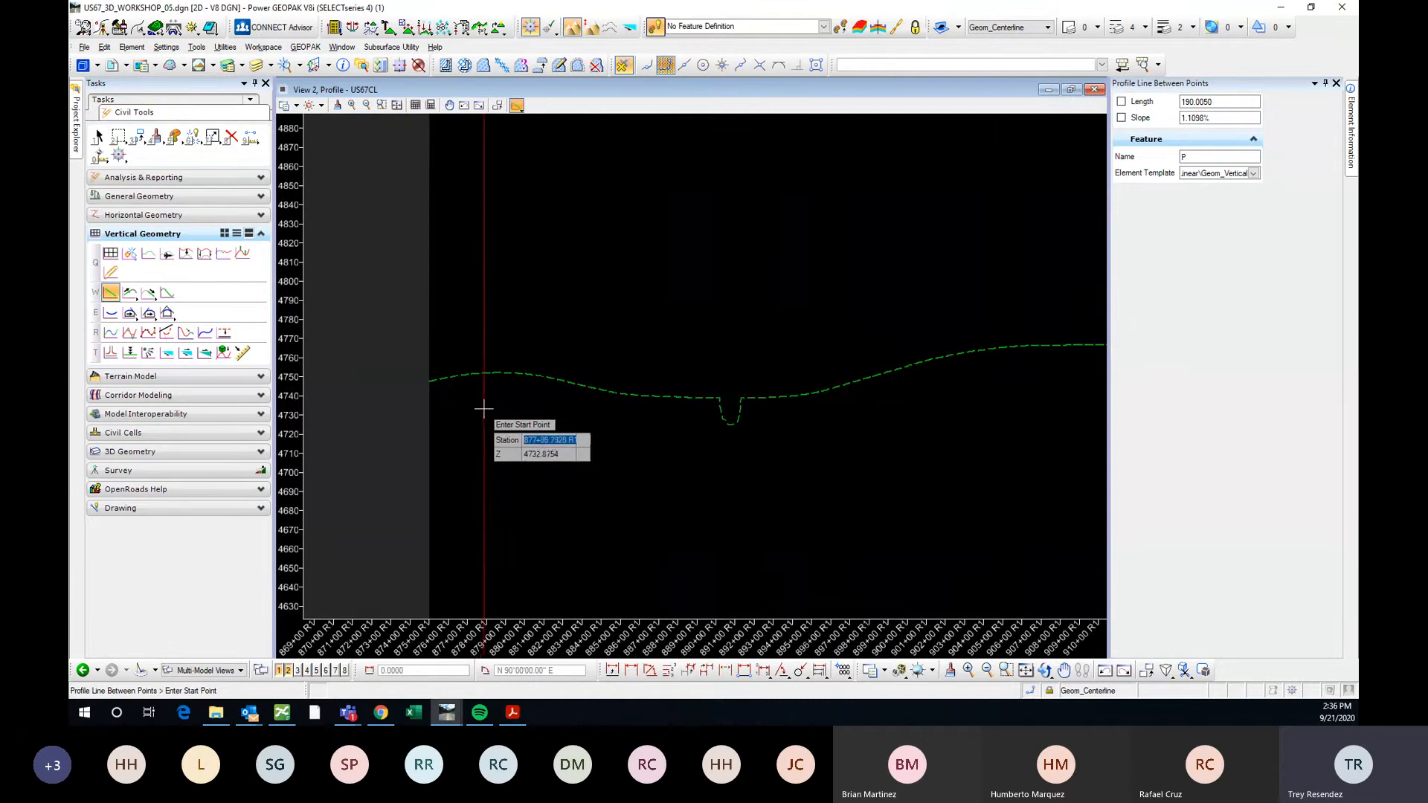
scroll(521, 399, down, 2)
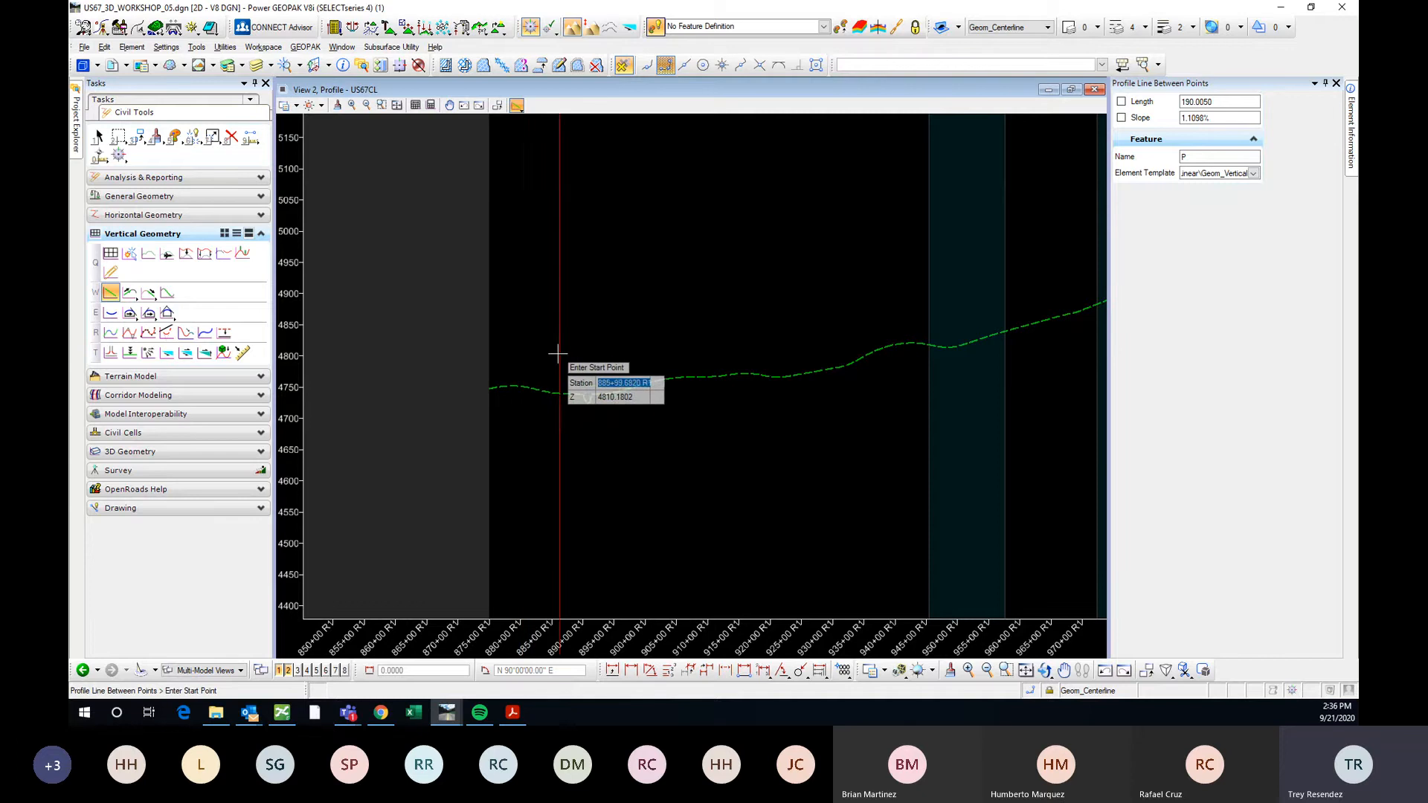
scroll(535, 453, up, 2)
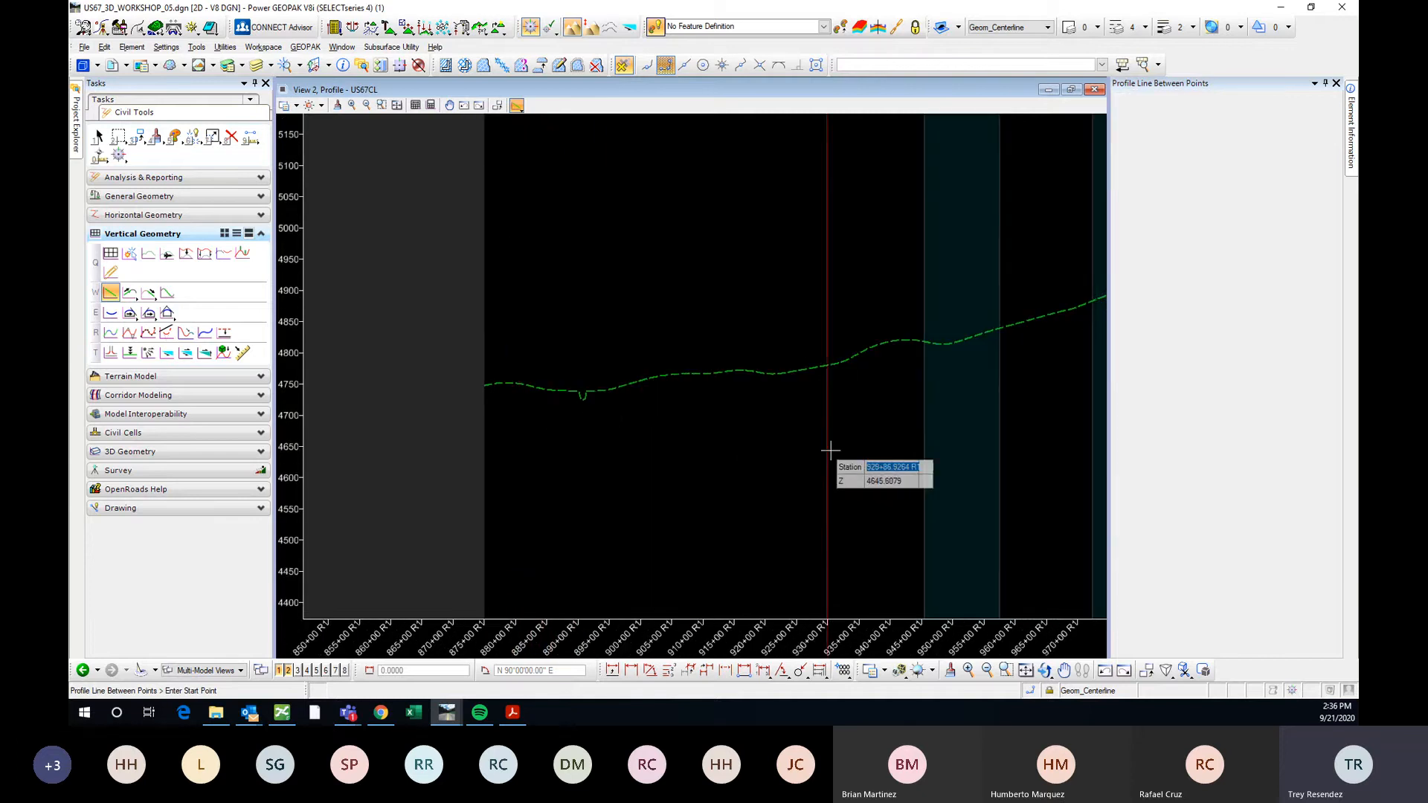
middle_drag(829, 449, 864, 404)
scroll(506, 338, up, 4)
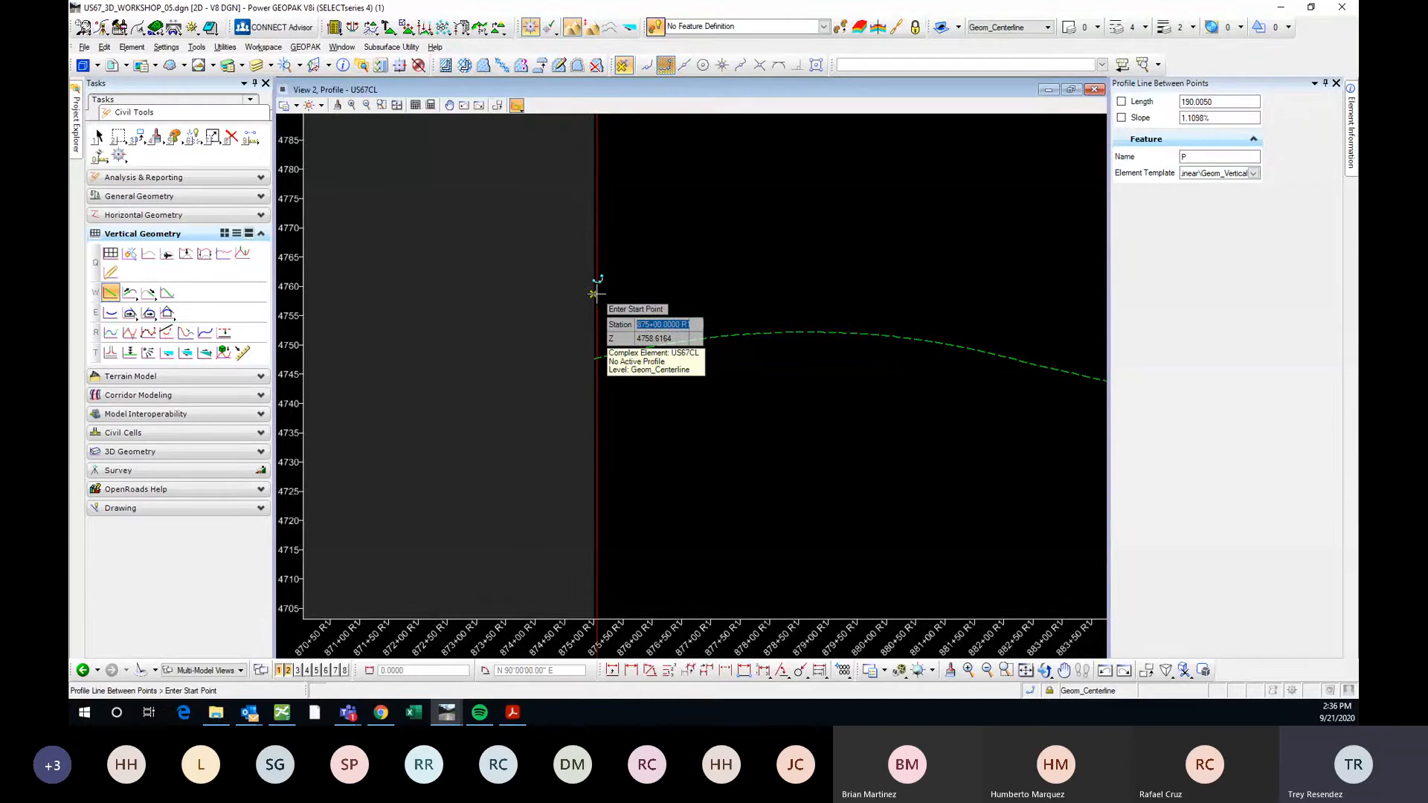
text(875+00)
key(Tab)
Place the profile line's start point at elevation 4747.6, matching the start of the existing ground line.
scroll(609, 361, up, 5)
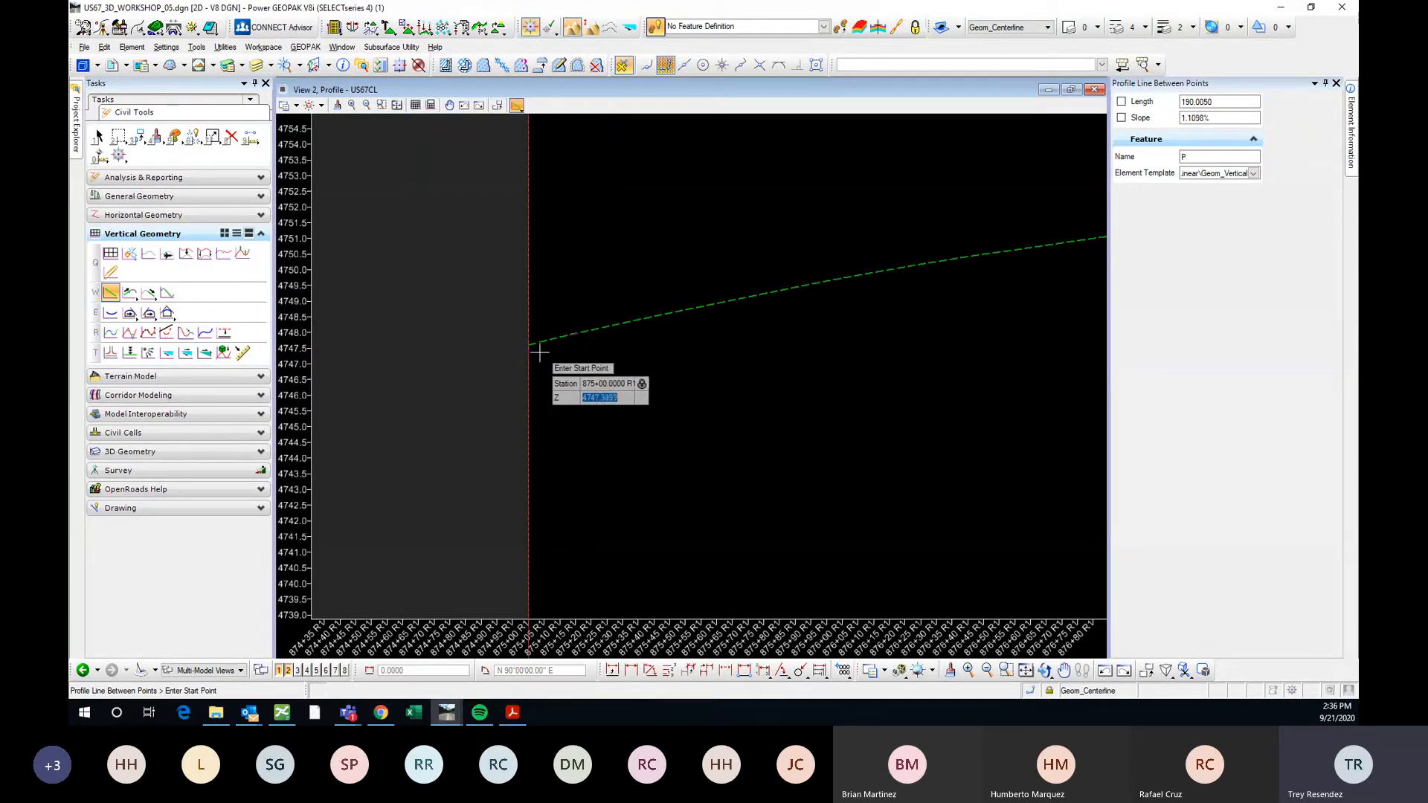
scroll(529, 350, up, 3)
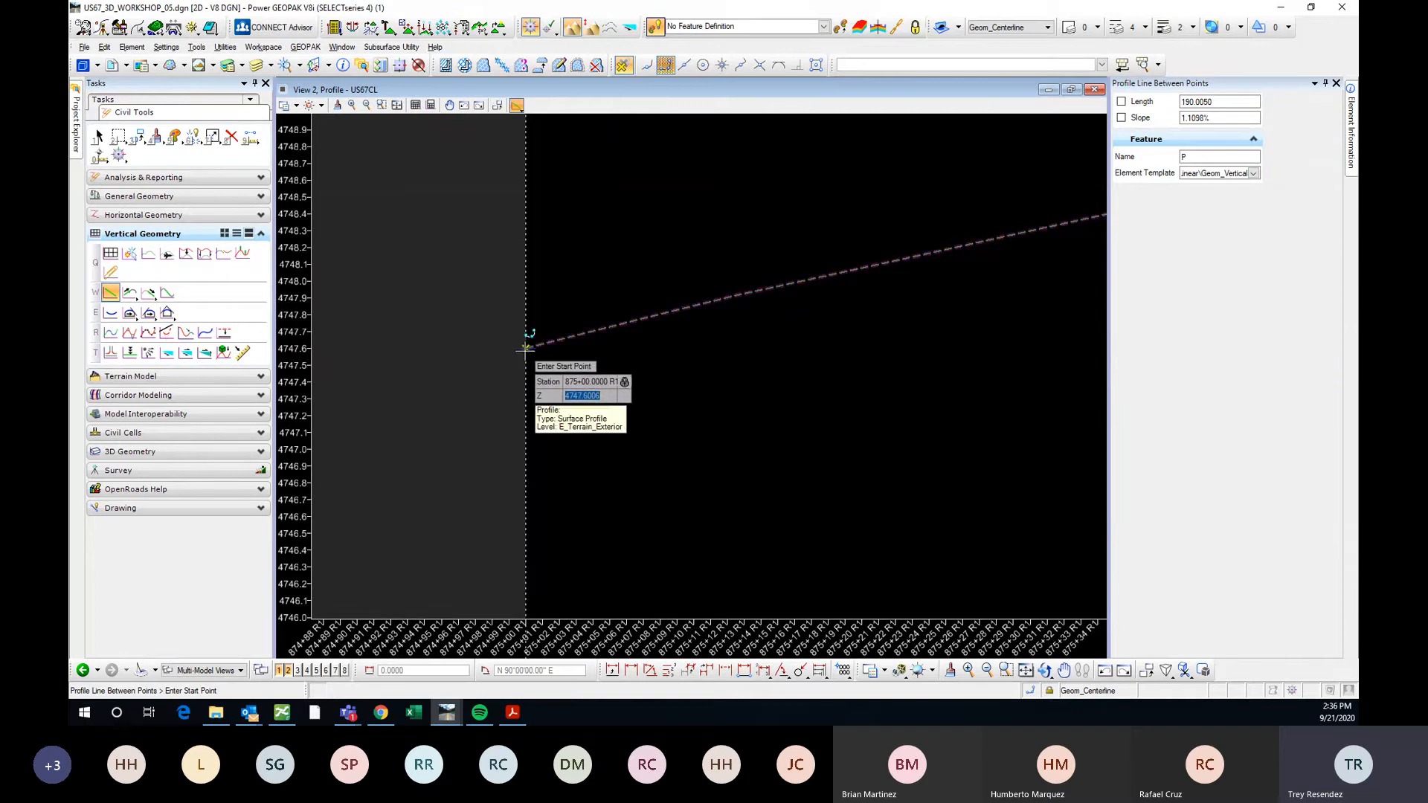
scroll(526, 348, down, 3)
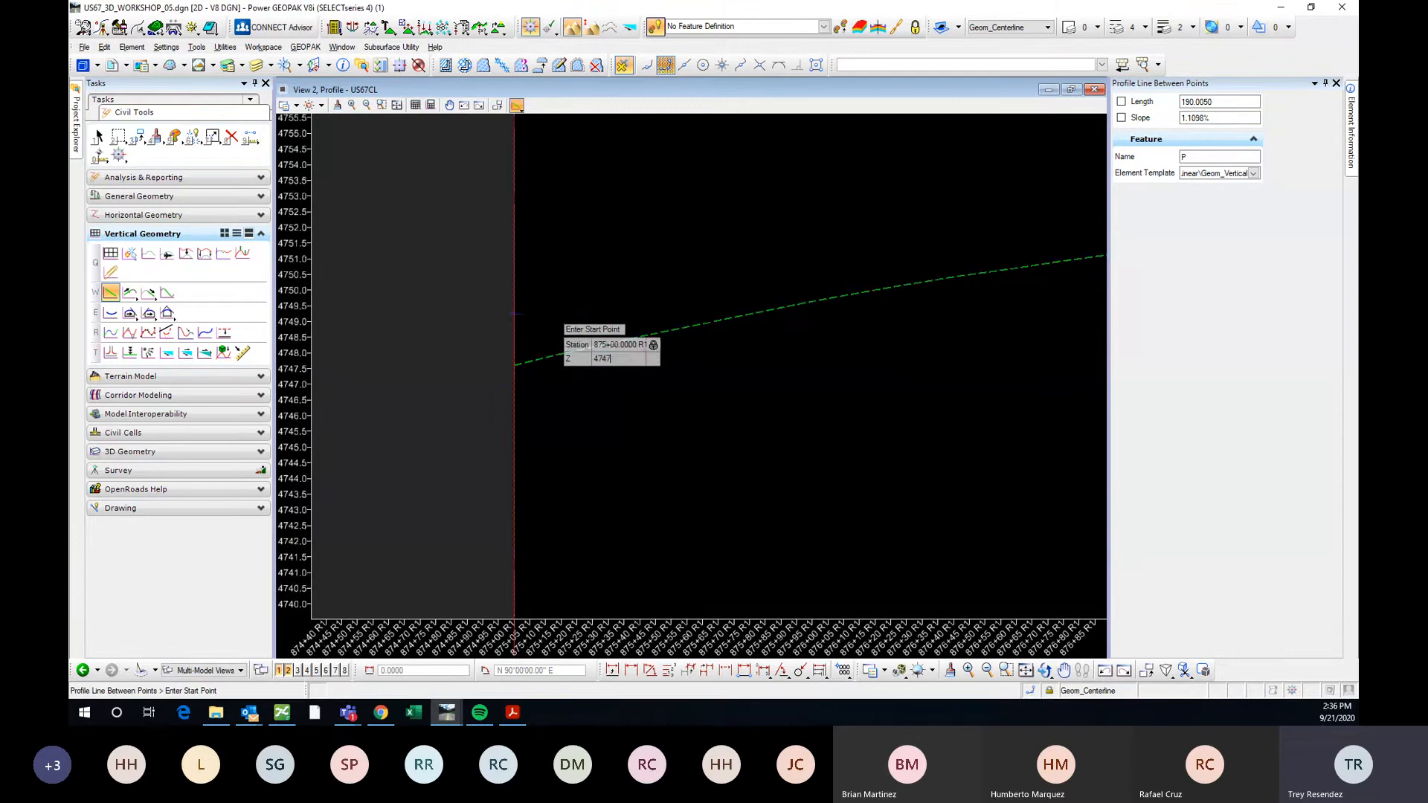
text(6)
key(Return)
Accept the start point and end the first profile line at station 879+00, elevation 4756.
click(714, 233)
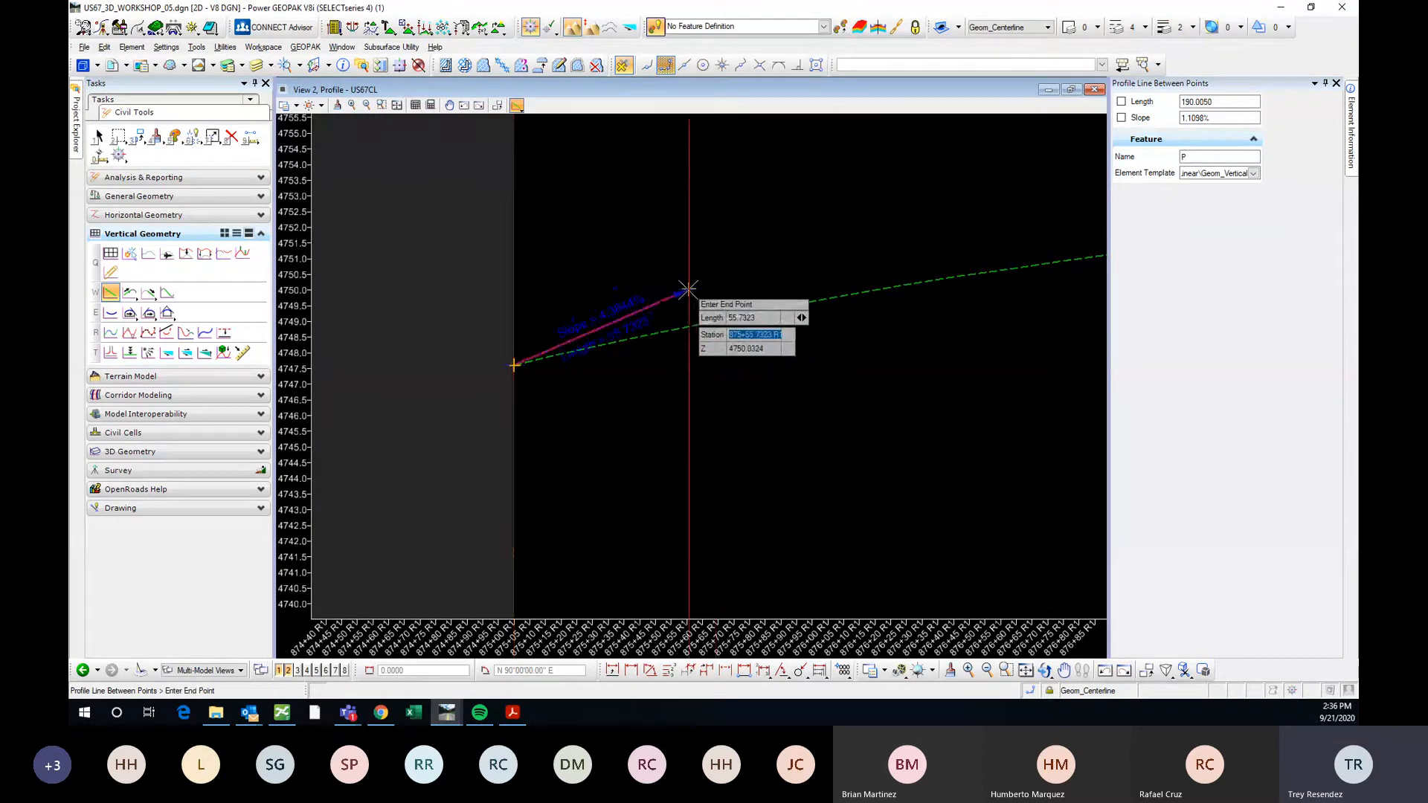
scroll(689, 291, down, 3)
middle_drag(886, 317, 713, 377)
scroll(712, 319, up, 2)
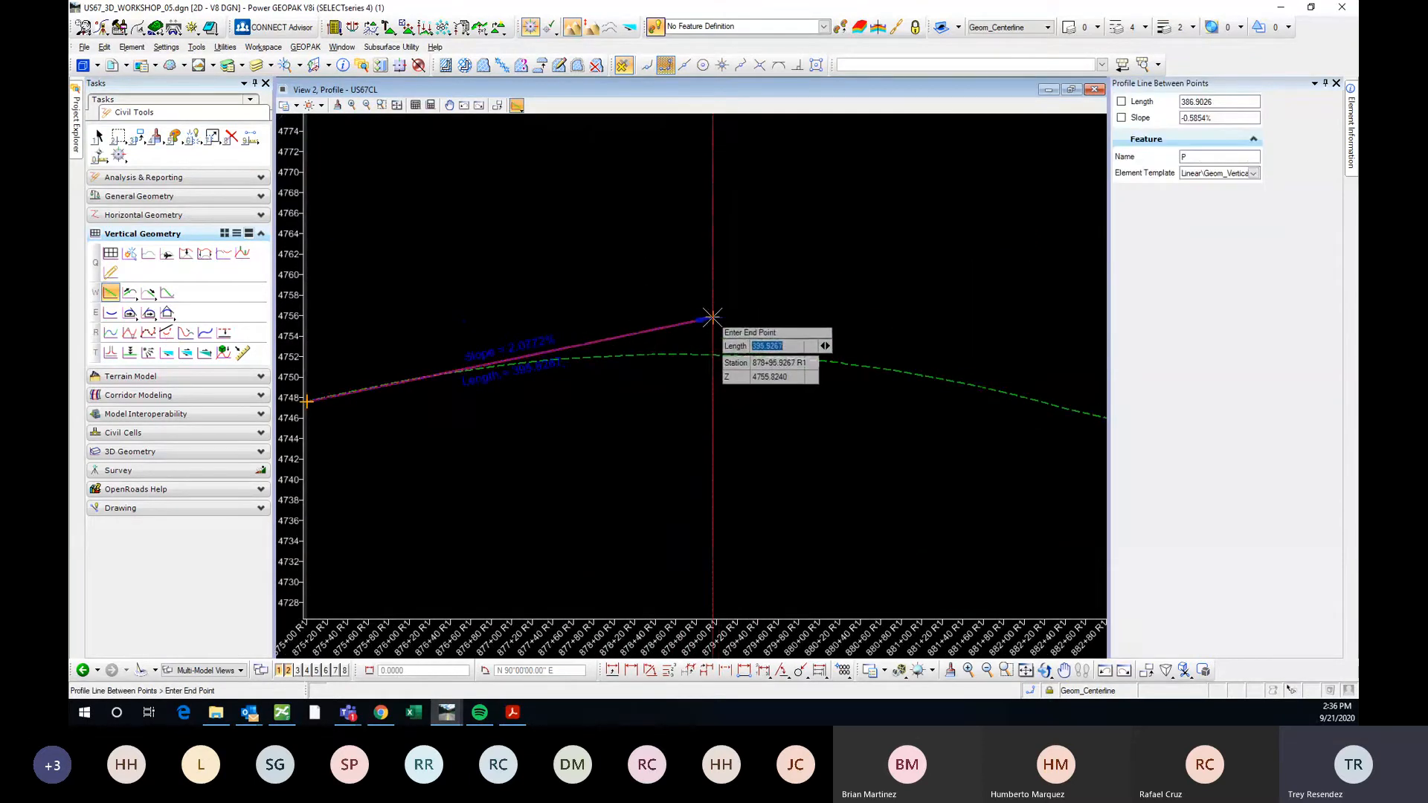
scroll(712, 320, down, 2)
middle_drag(721, 321, 691, 361)
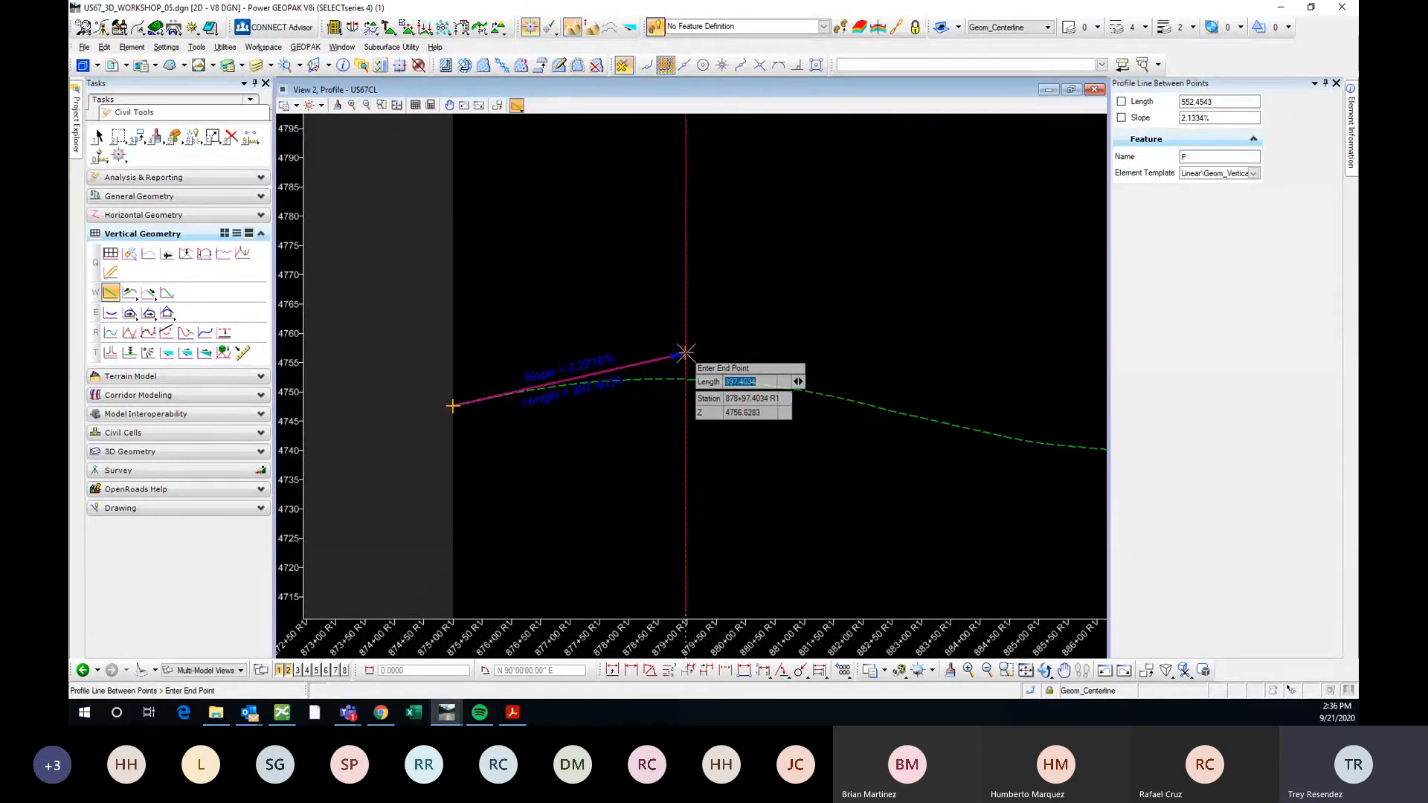
key(Tab)
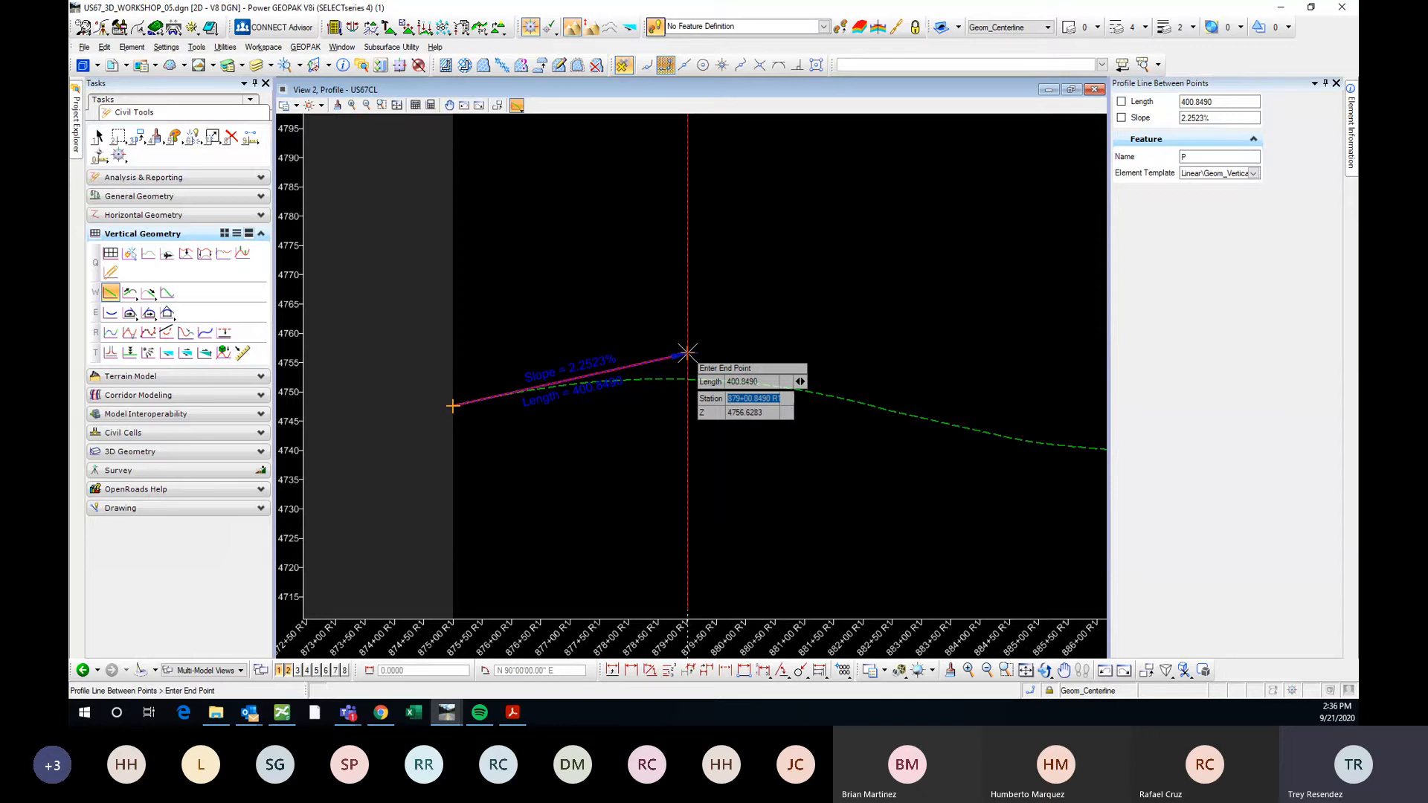
text(879+00)
key(Tab)
text(47)
key(Tab)
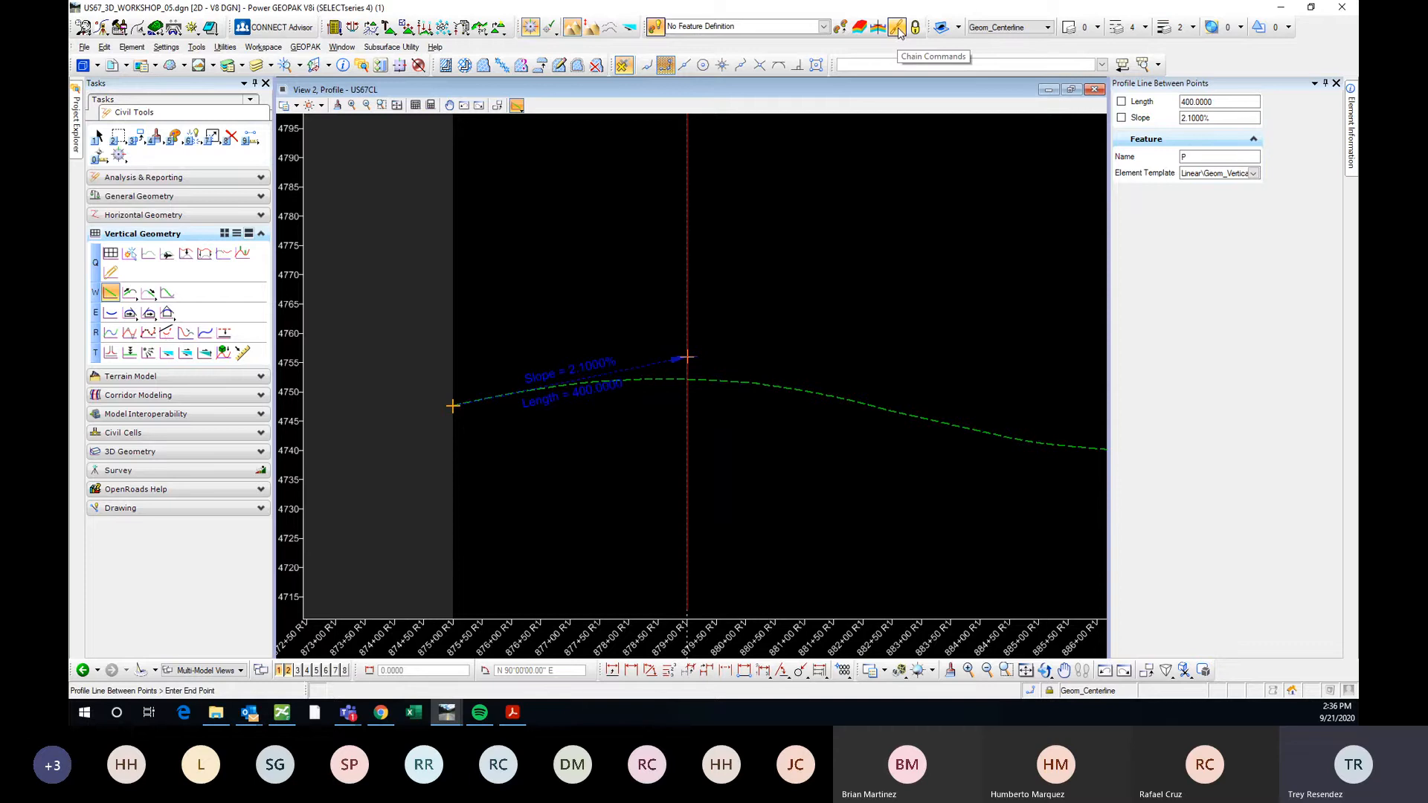
click(838, 360)
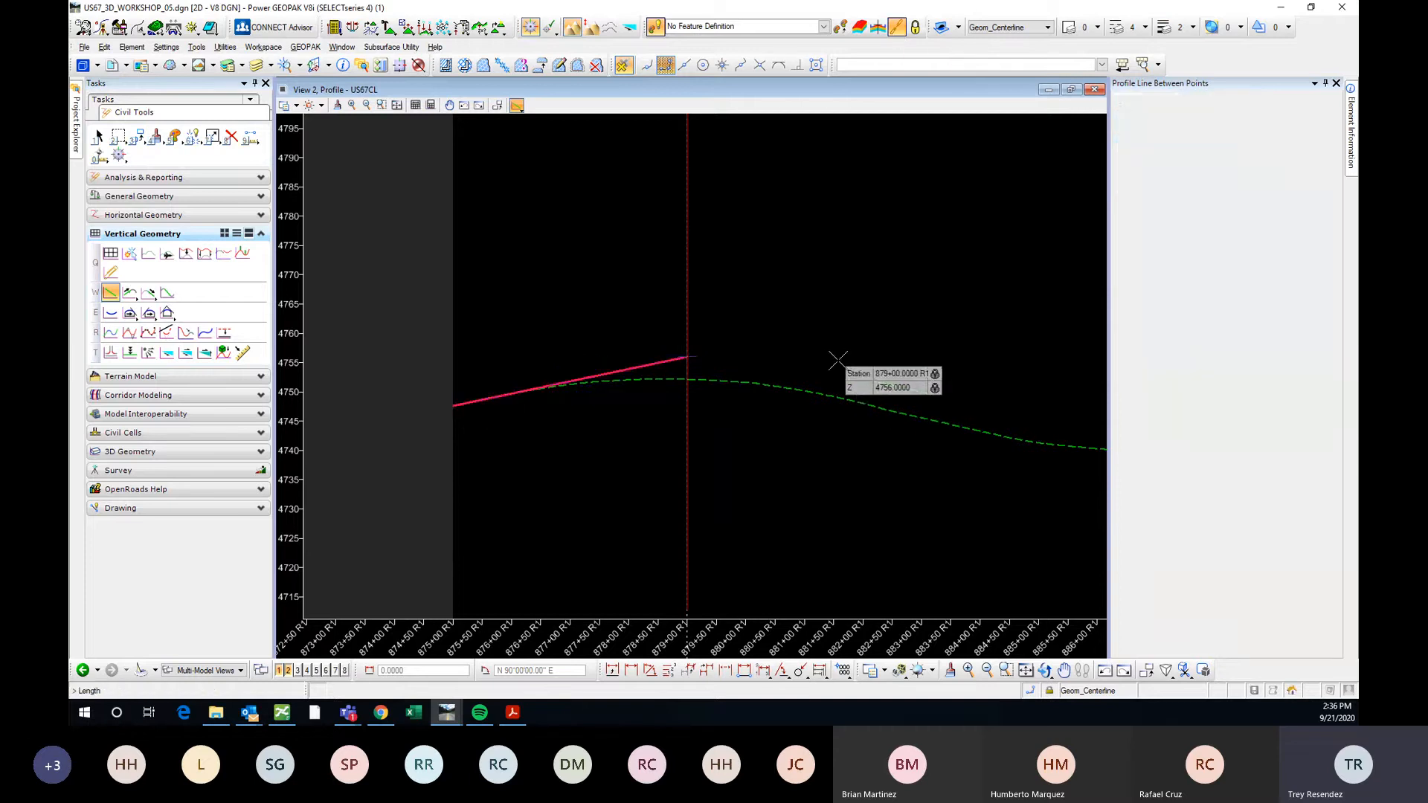
Draw a second profile line from the first line's end to station 885+15, elevation 4739, and finish the line command.
middle_drag(908, 398, 696, 336)
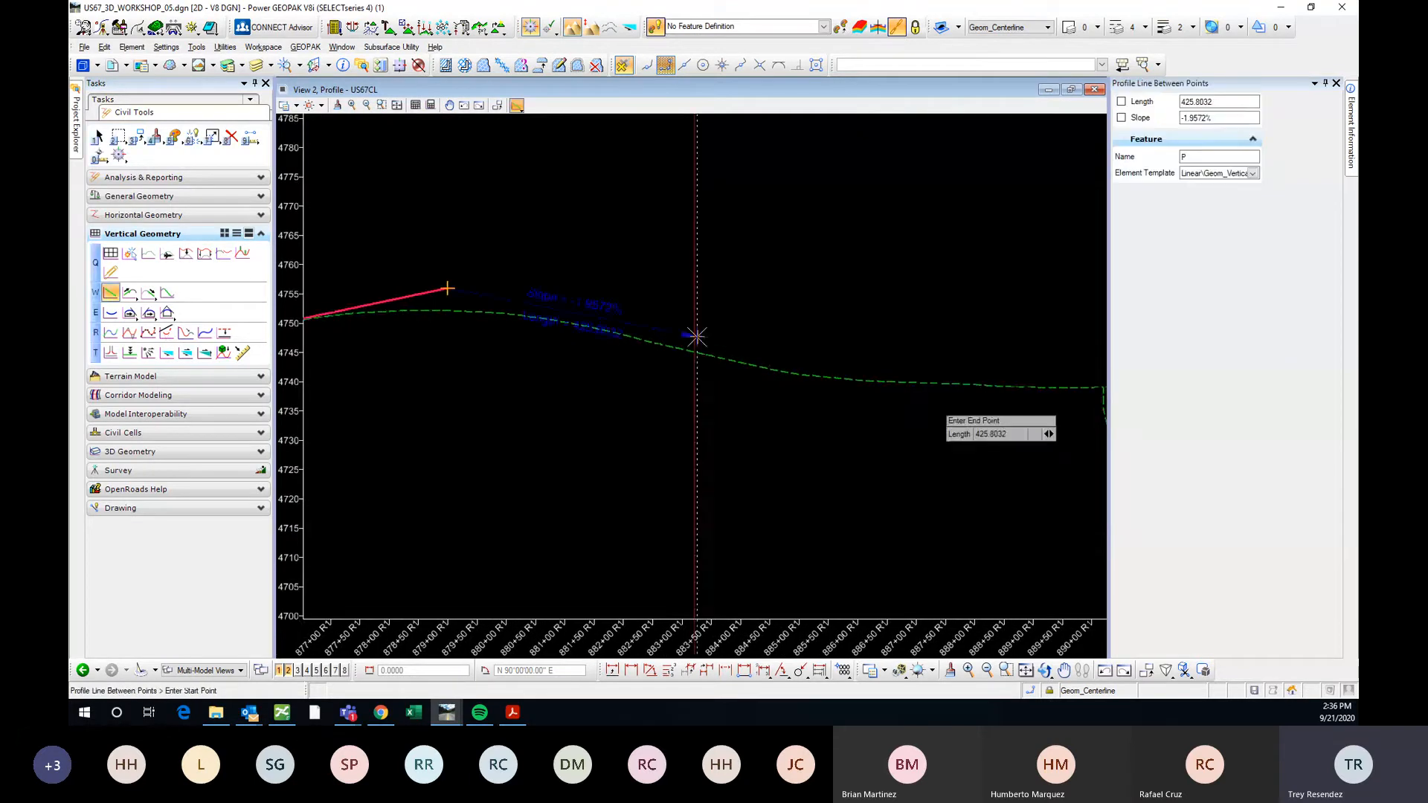
scroll(697, 337, down, 3)
scroll(725, 362, up, 3)
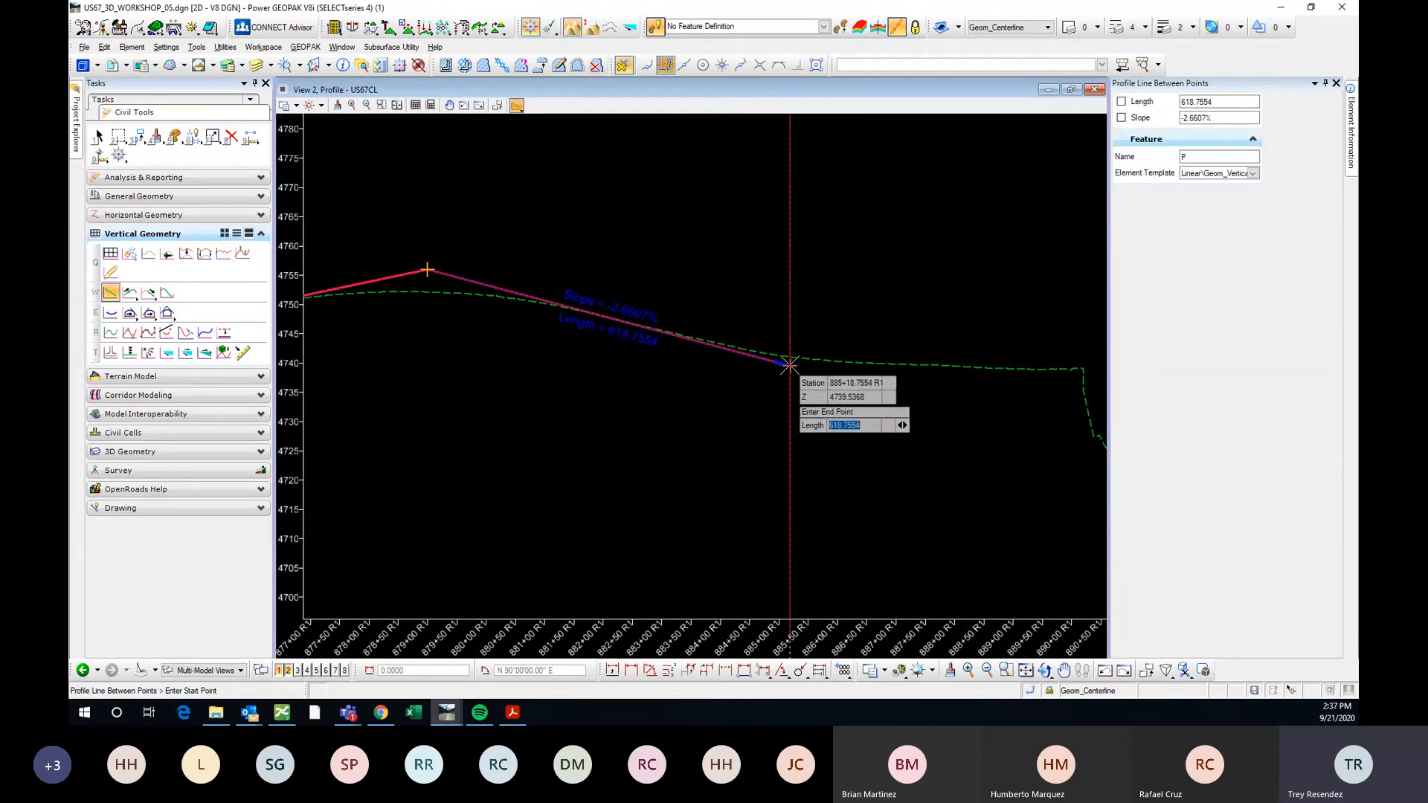
key(Tab)
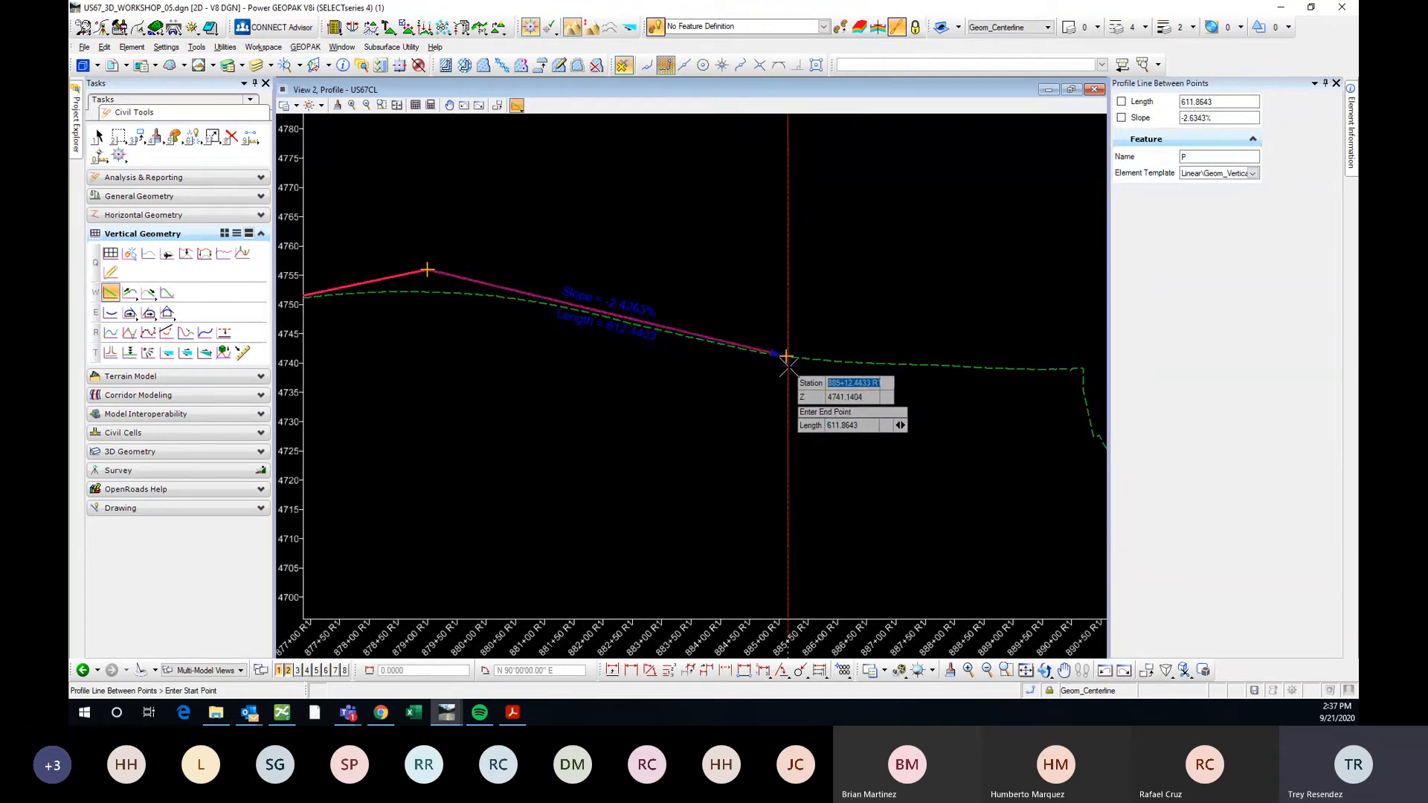
text(885)
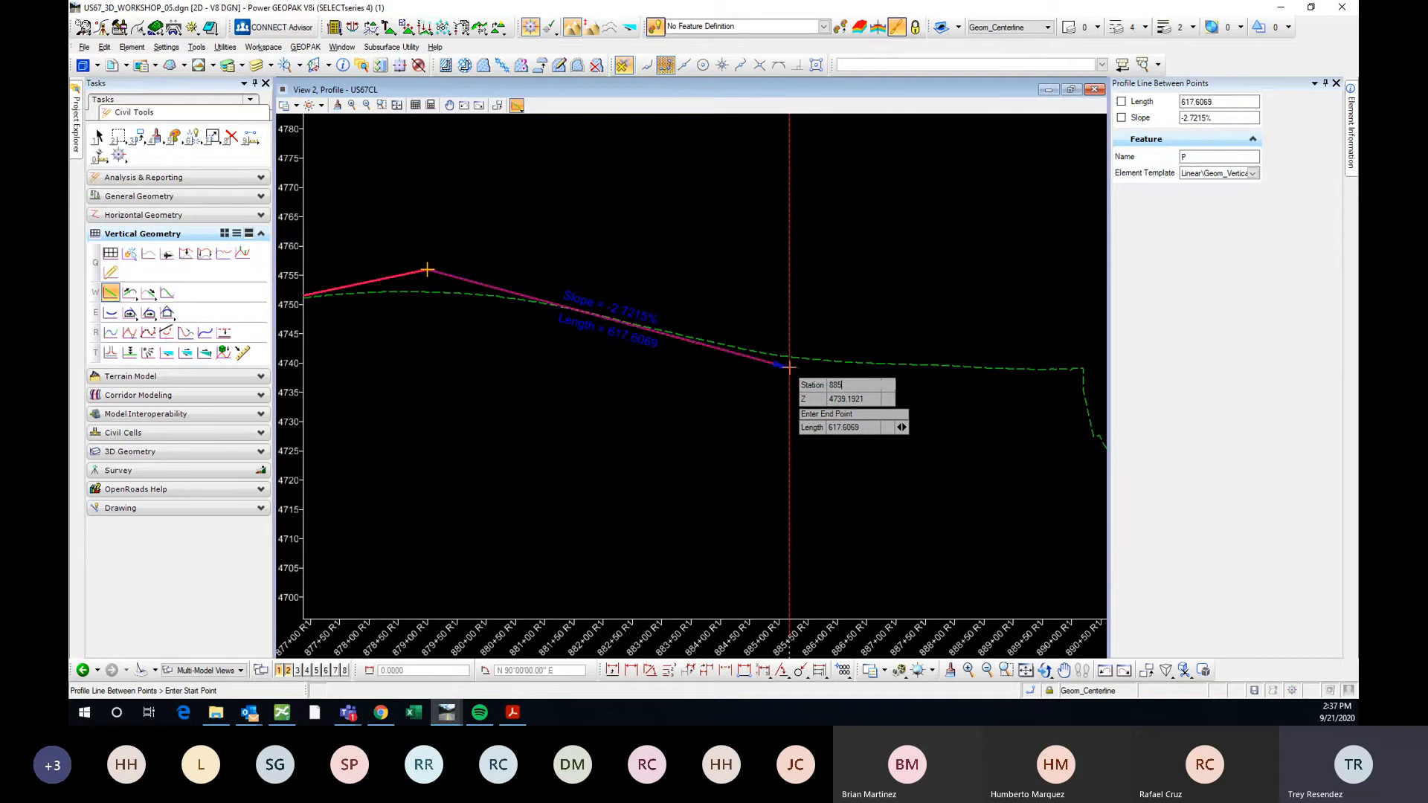
text(+15)
key(Tab)
key(Return)
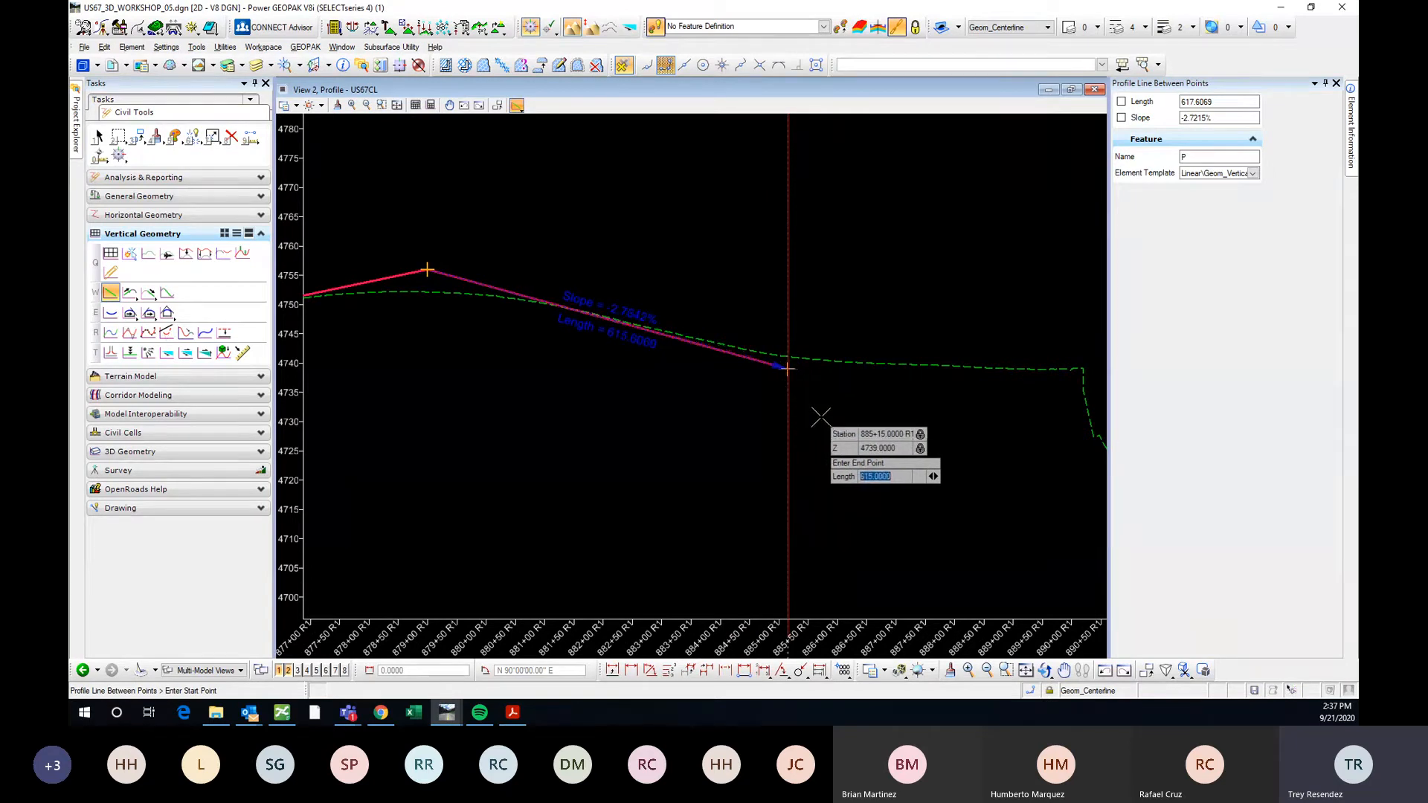
right_click(919, 284)
scroll(943, 284, down, 1)
key(Escape)
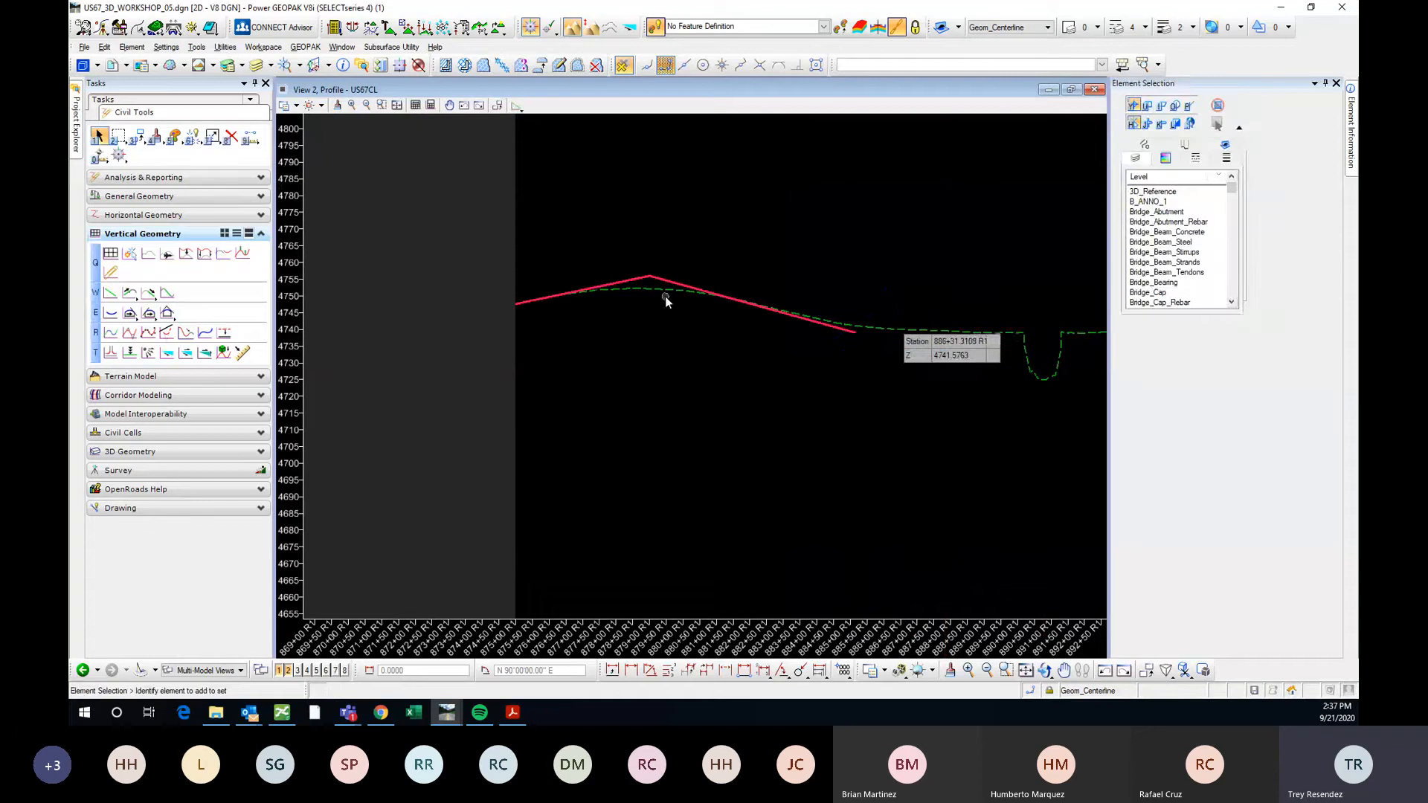
Select the profile lines on either side of the crest to check that they are separate elements.
click(613, 283)
click(613, 283)
middle_drag(721, 364, 766, 461)
scroll(743, 431, up, 1)
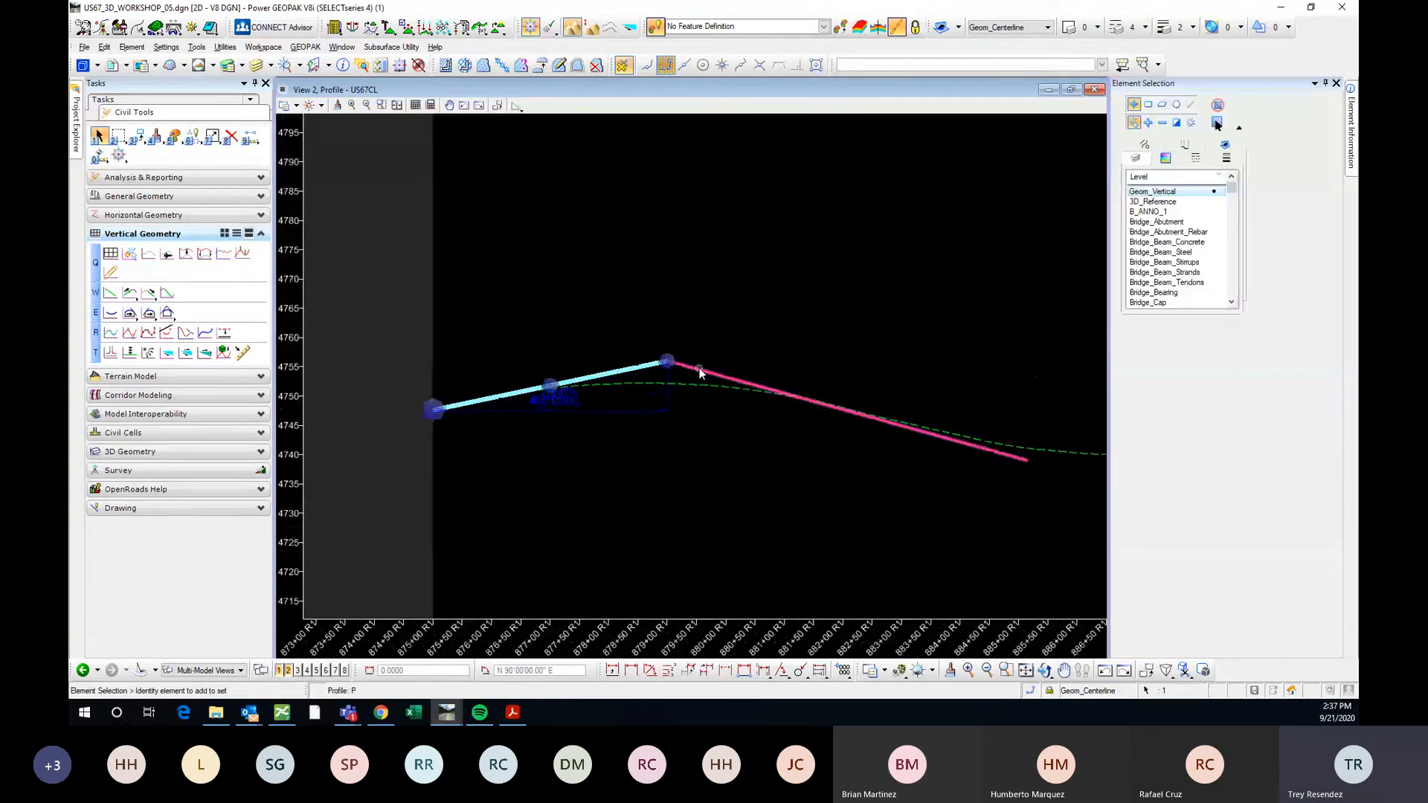
click(696, 366)
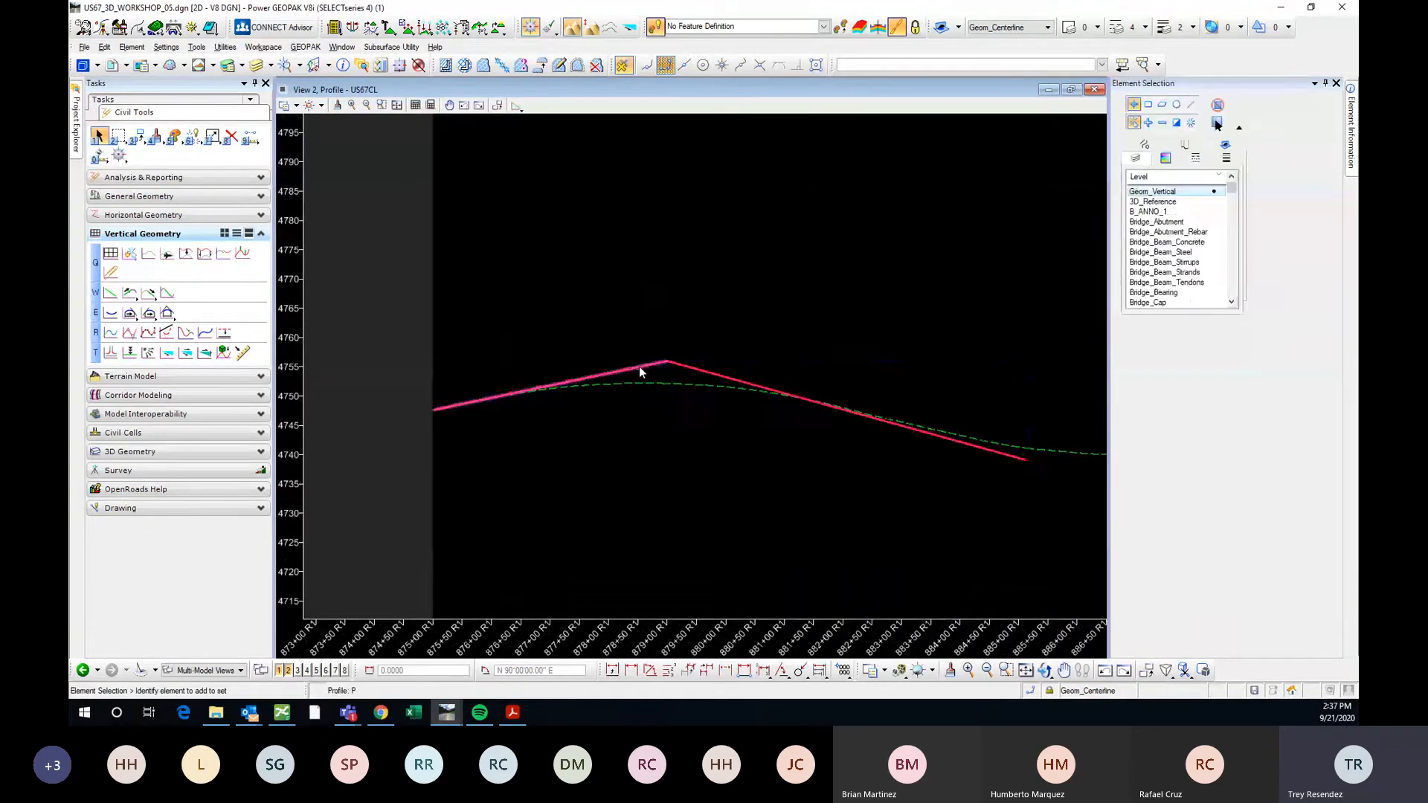
click(640, 366)
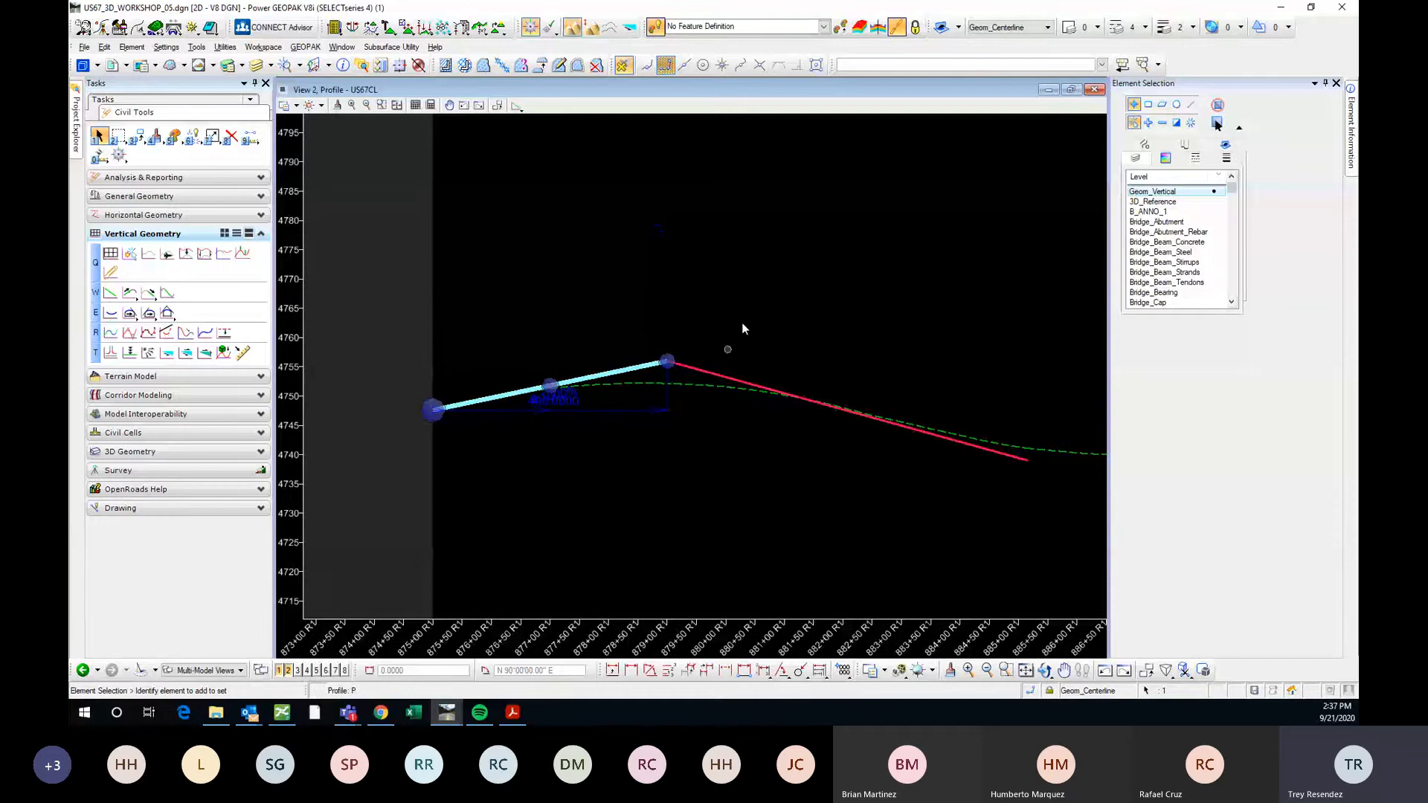
click(793, 306)
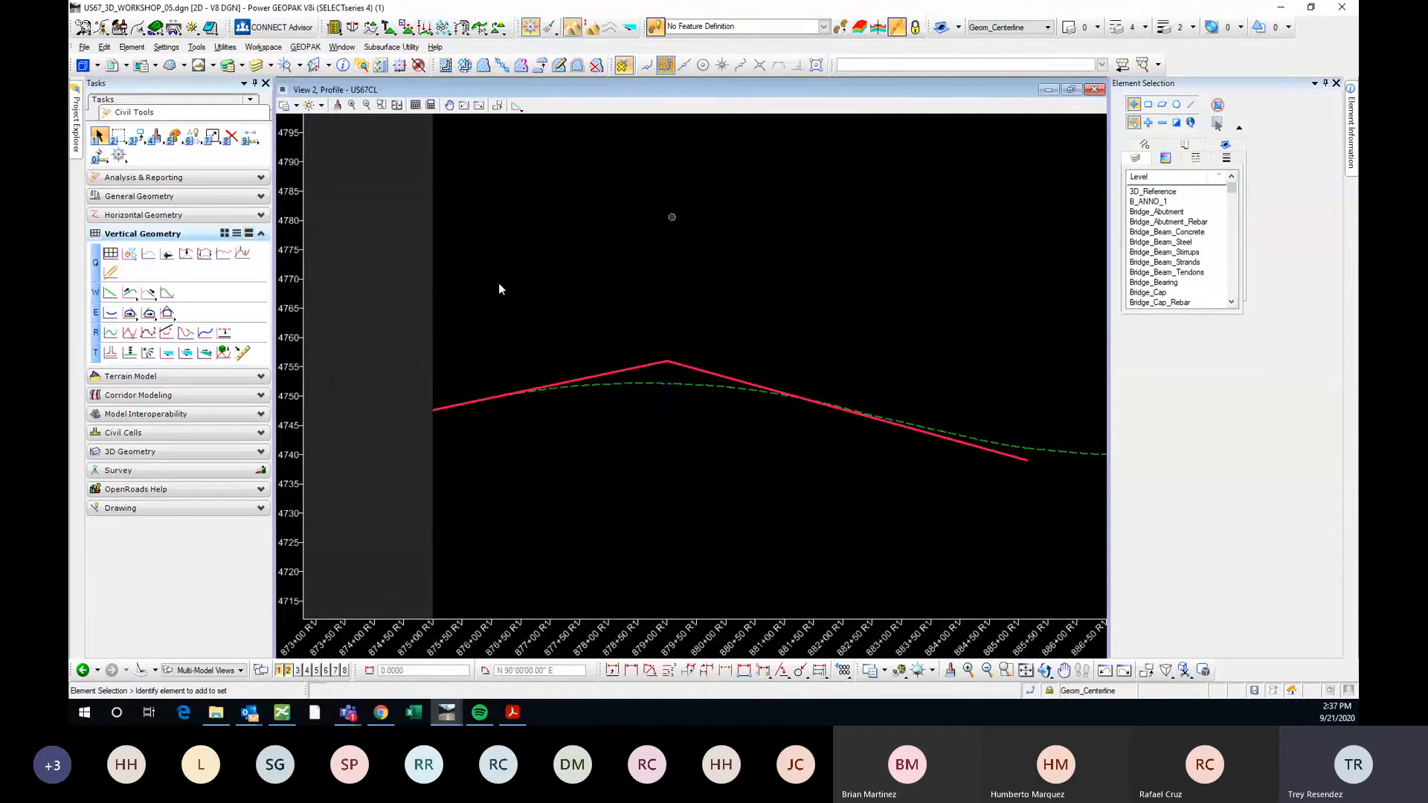
Prepare a Parabola Between Elements with P as the feature name.
click(167, 312)
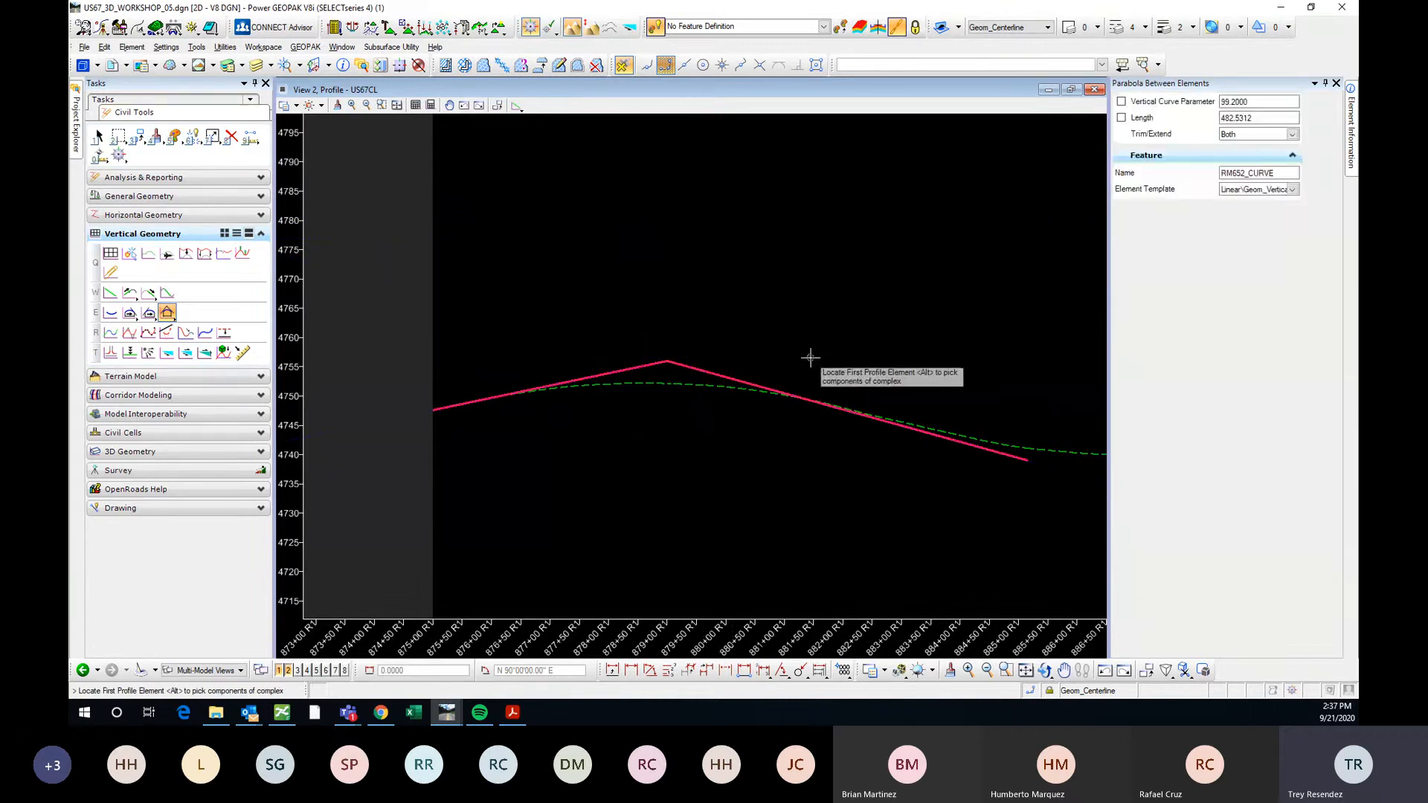
middle_drag(810, 358, 788, 334)
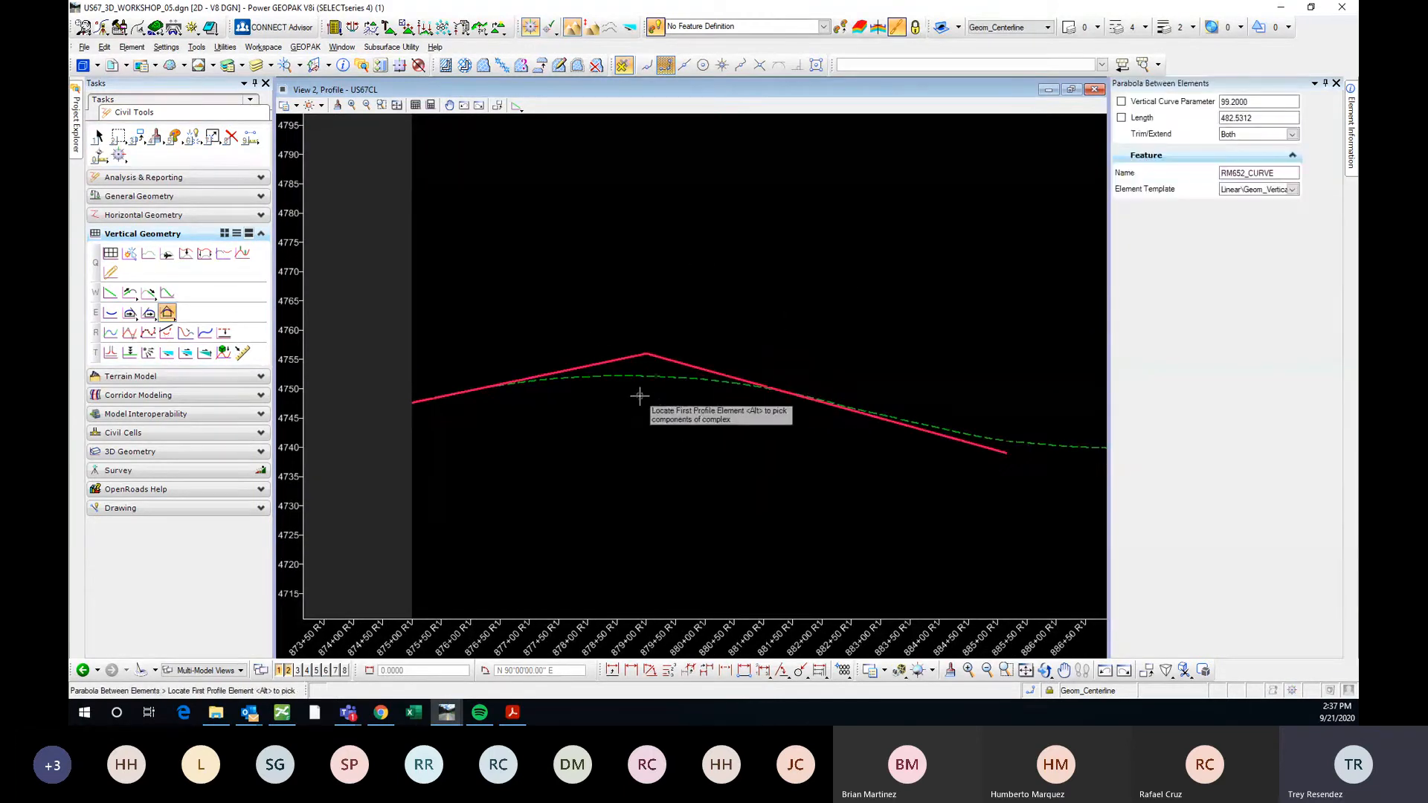
click(1248, 175)
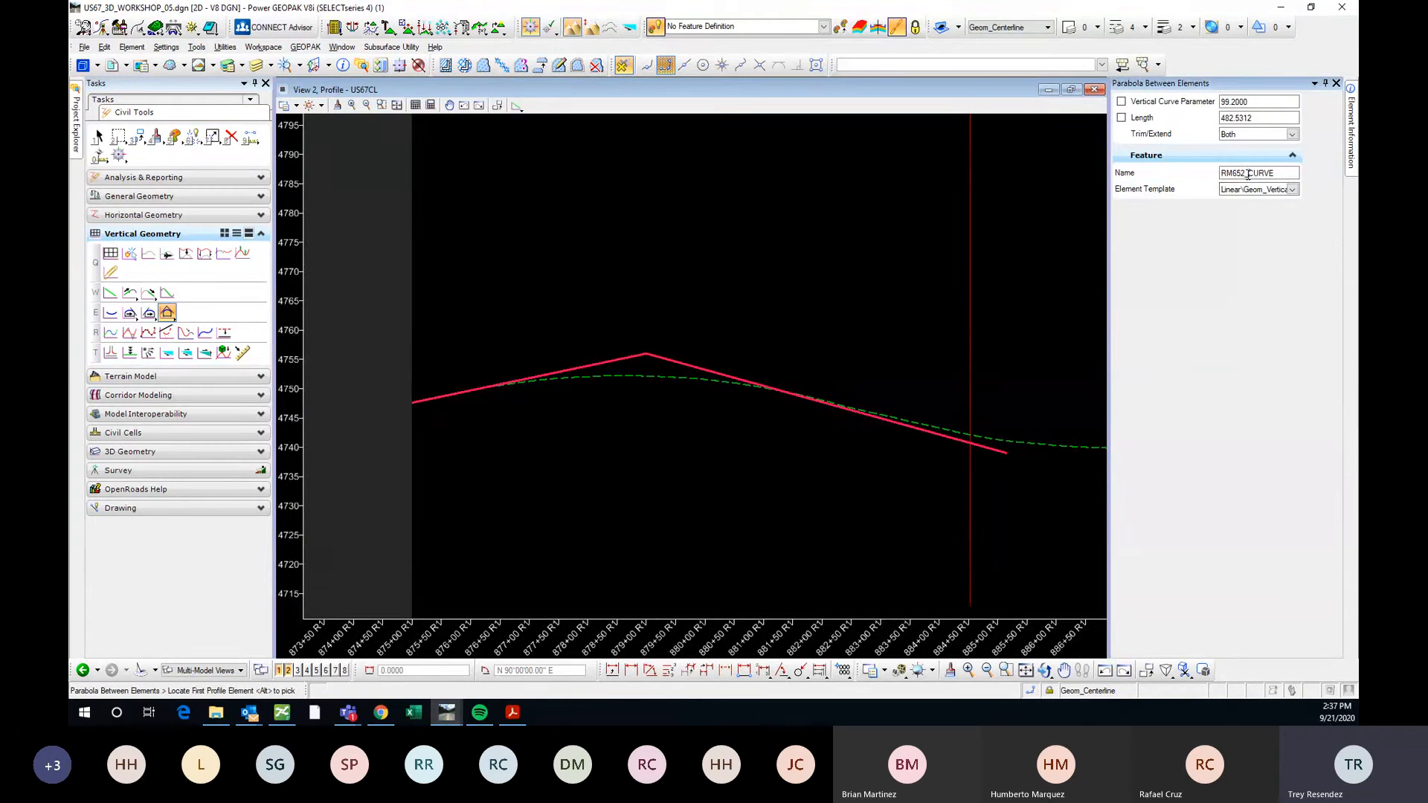
key(BackSpace)
drag(1262, 175, 1236, 176)
click(1249, 174)
text(p)
click(1266, 120)
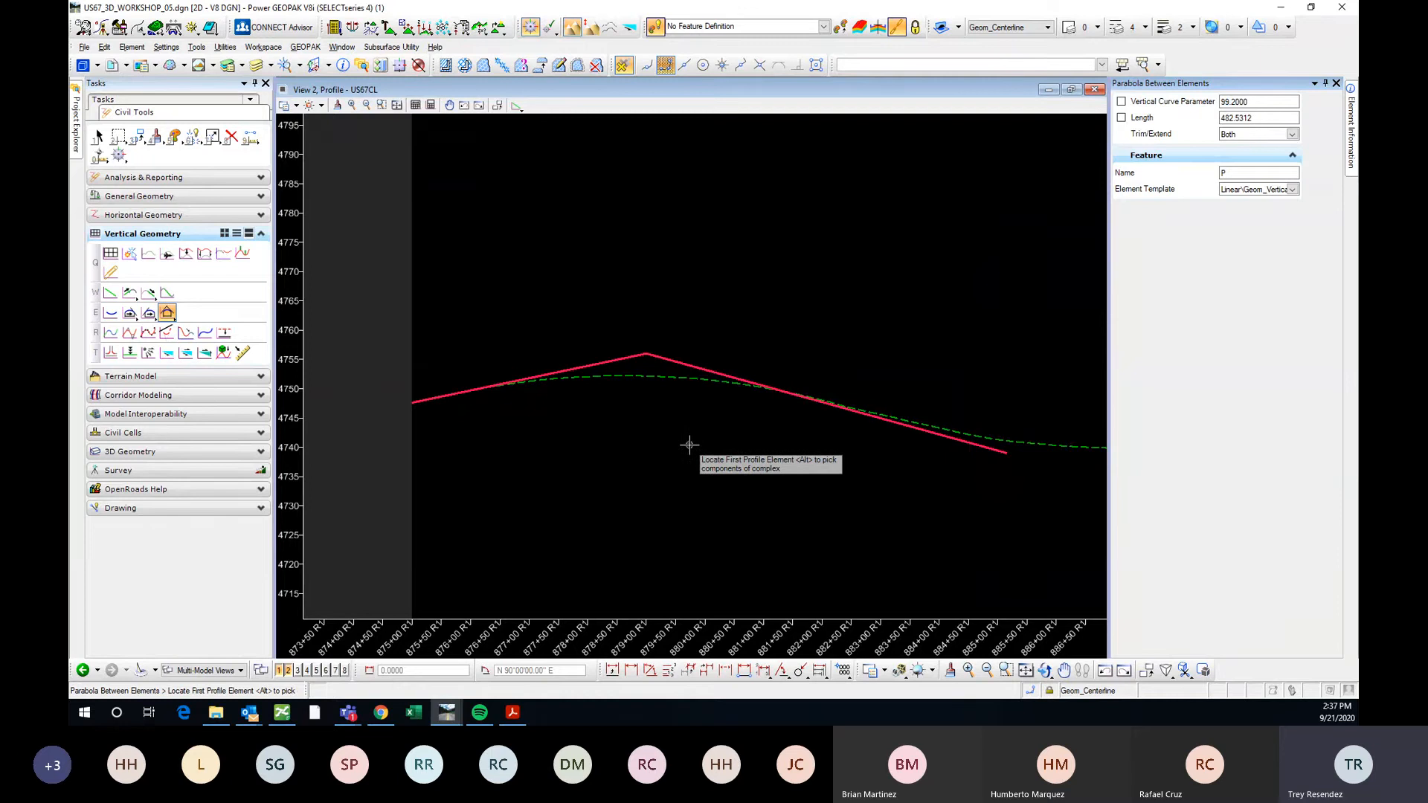
middle_drag(711, 468, 677, 475)
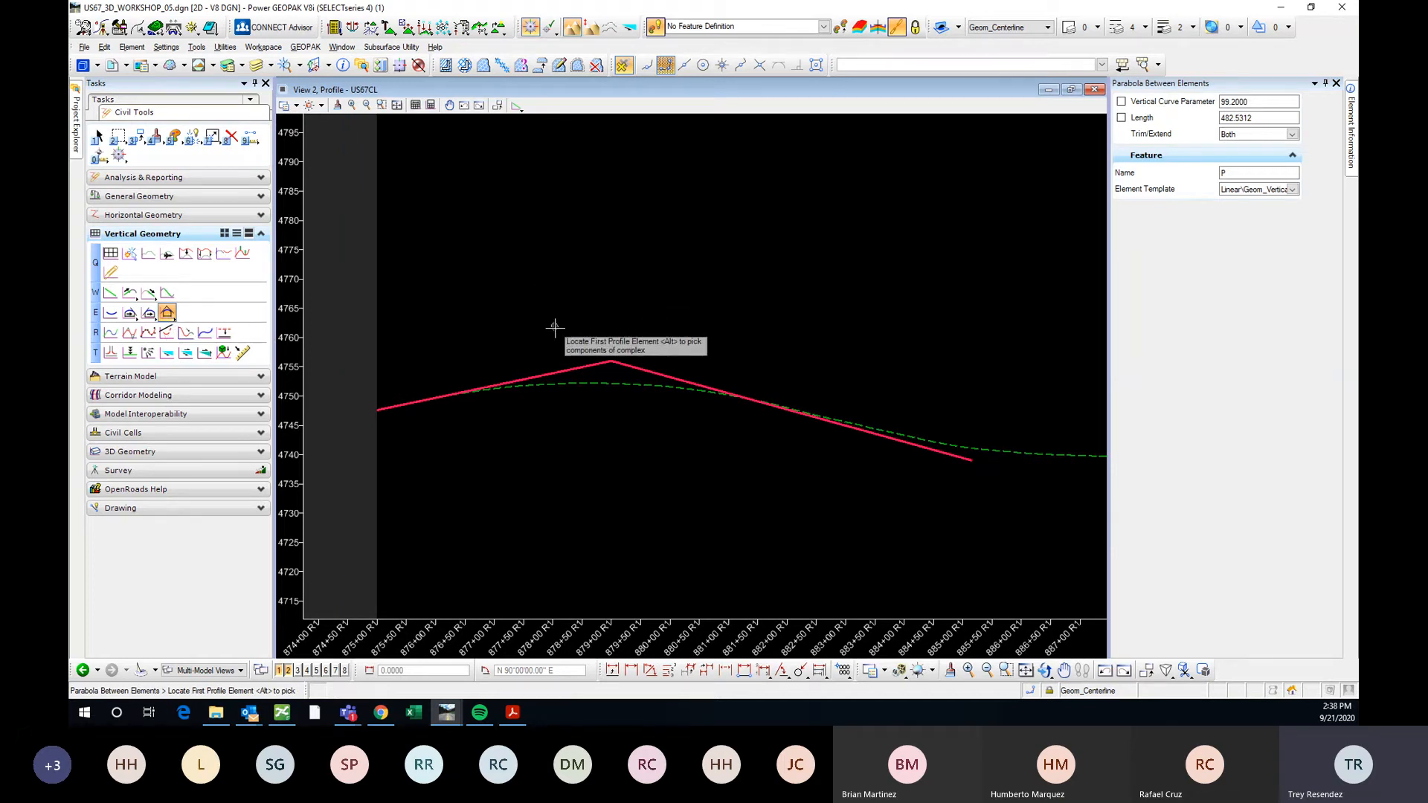
Place a 450-long parabola between the first and second profile lines, trimming both lines to the curve.
scroll(551, 325, up, 2)
middle_drag(624, 400, 661, 340)
click(650, 335)
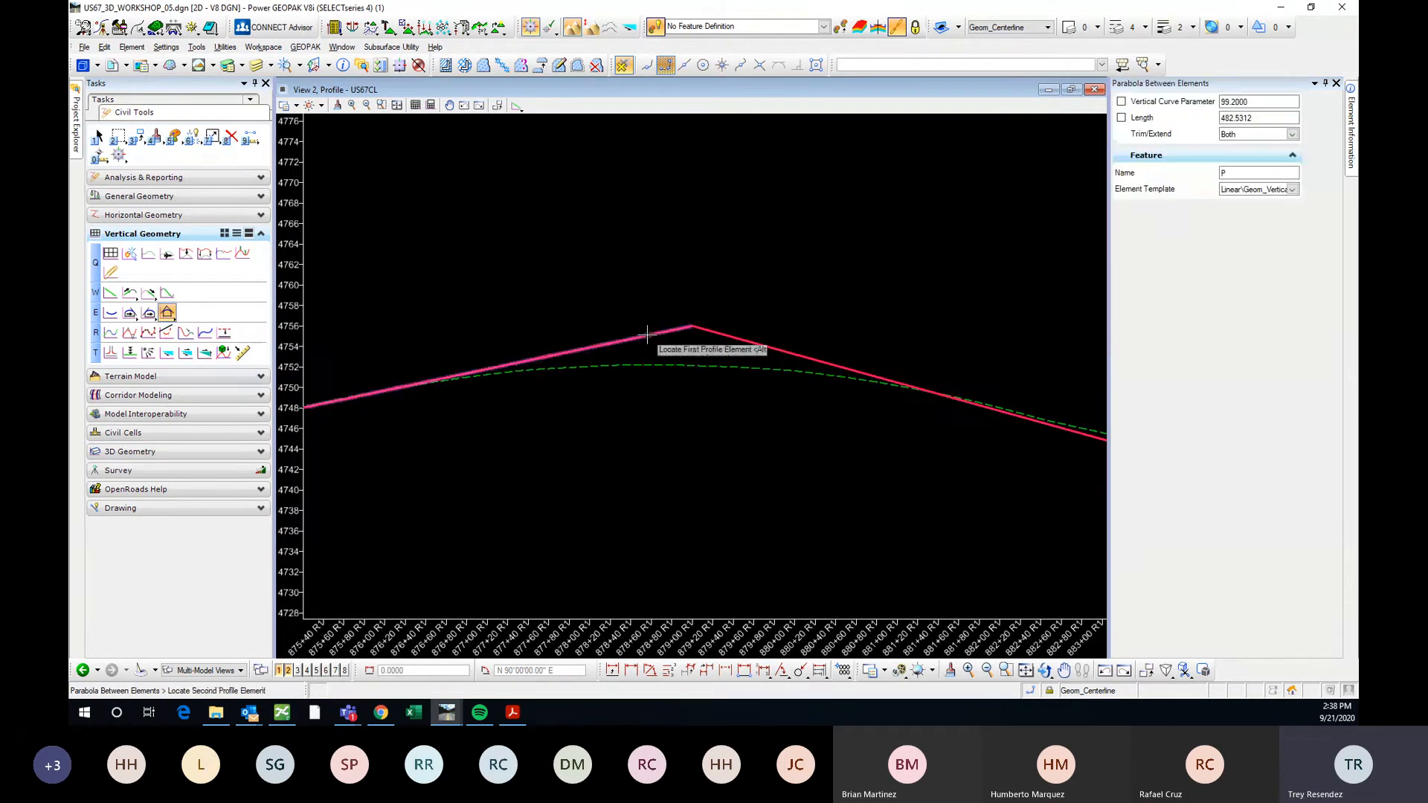
click(744, 341)
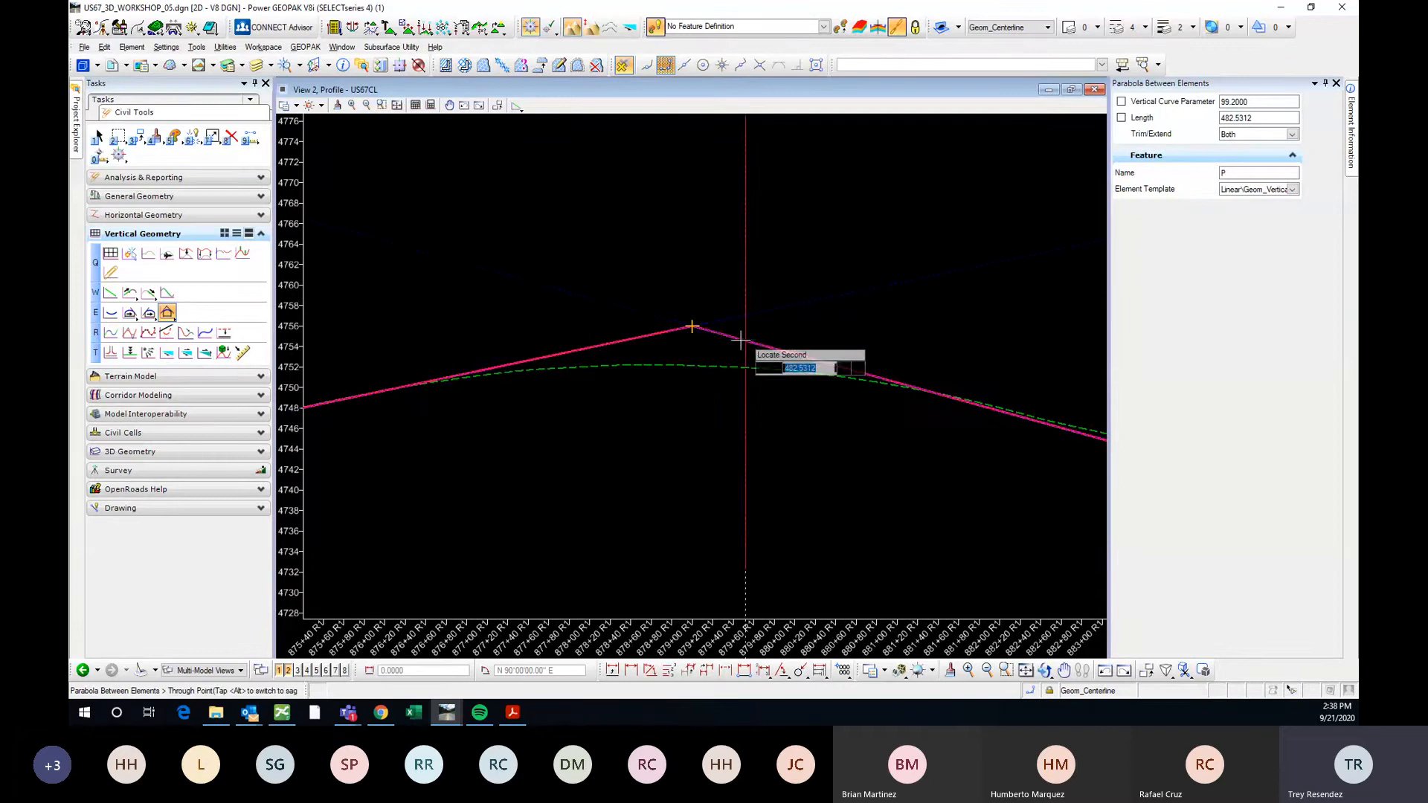
scroll(692, 344, up, 1)
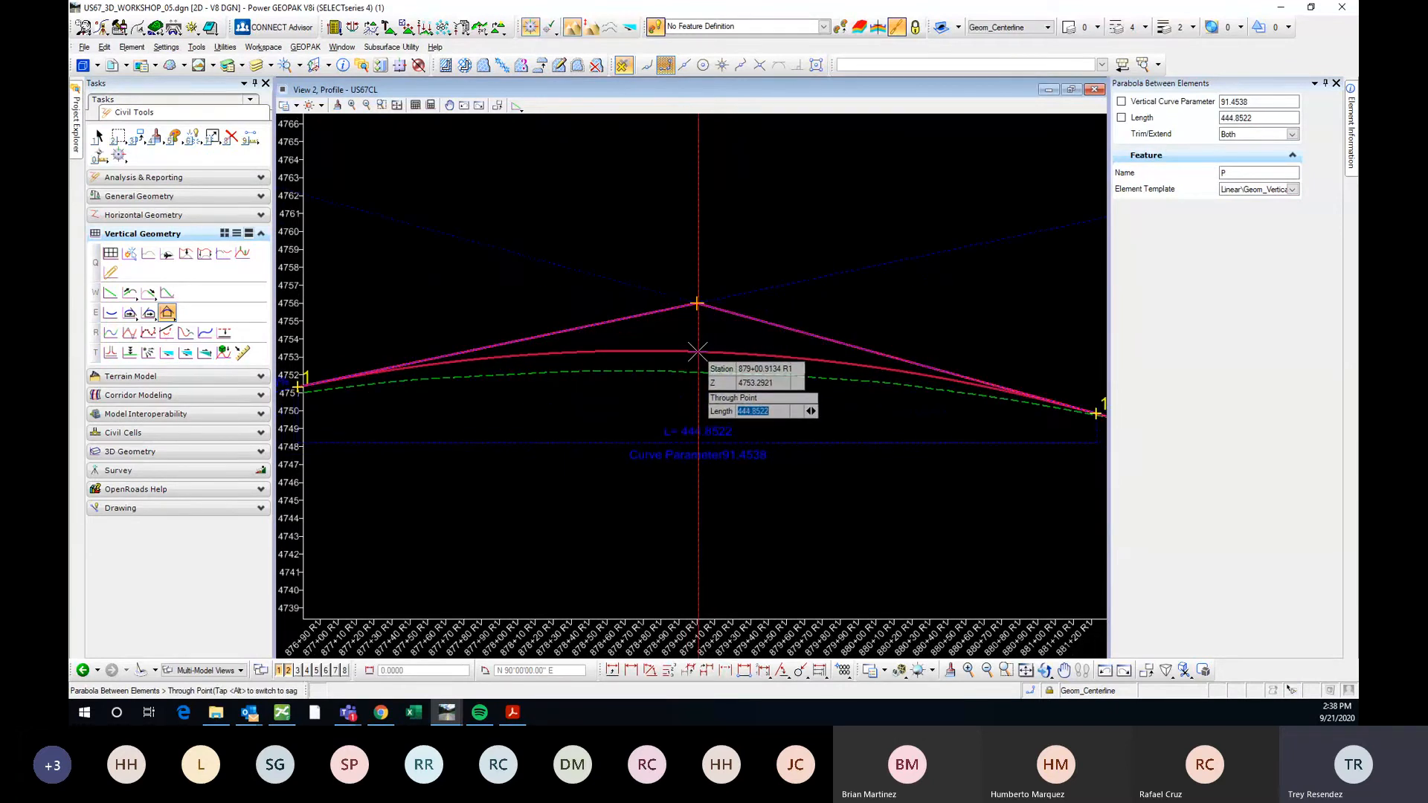
text(450)
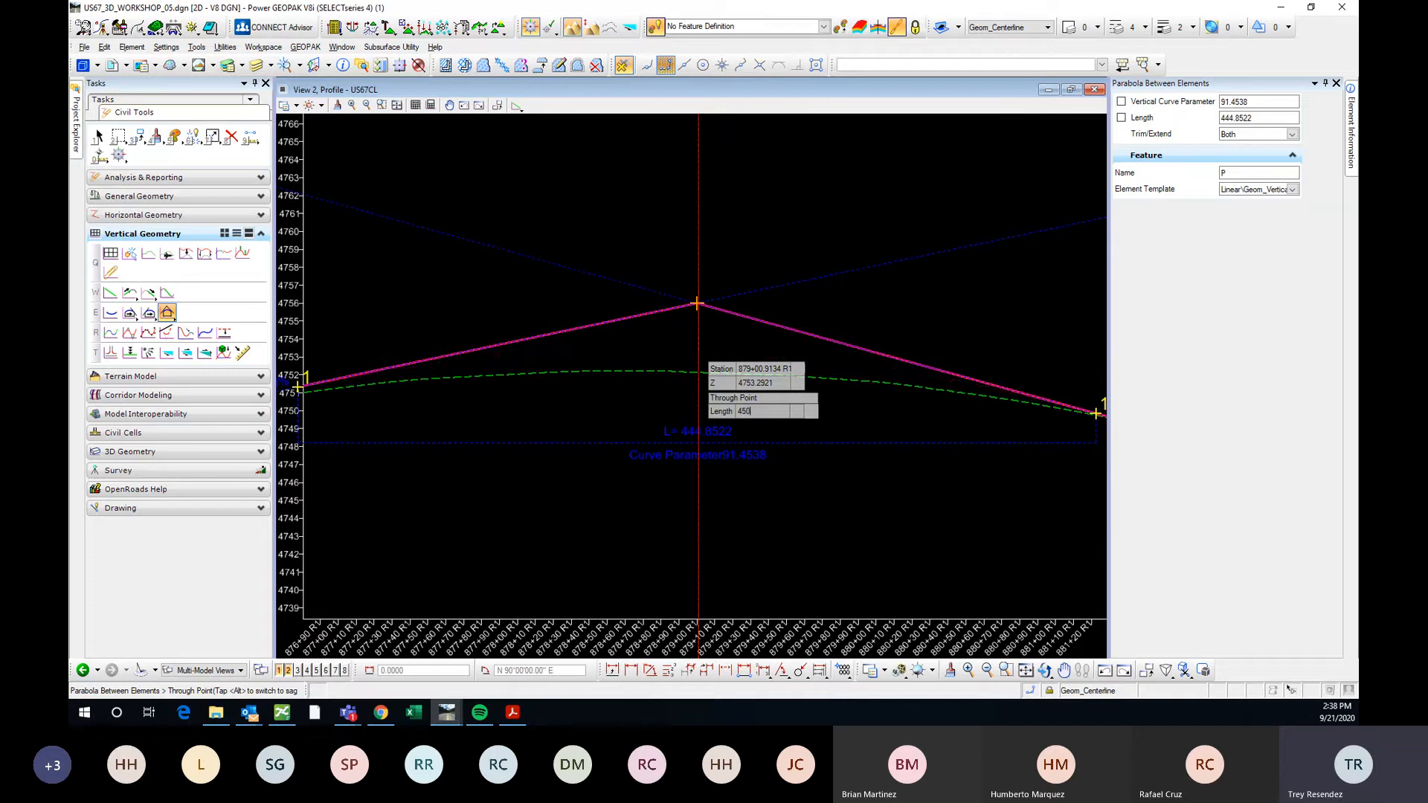
key(Return)
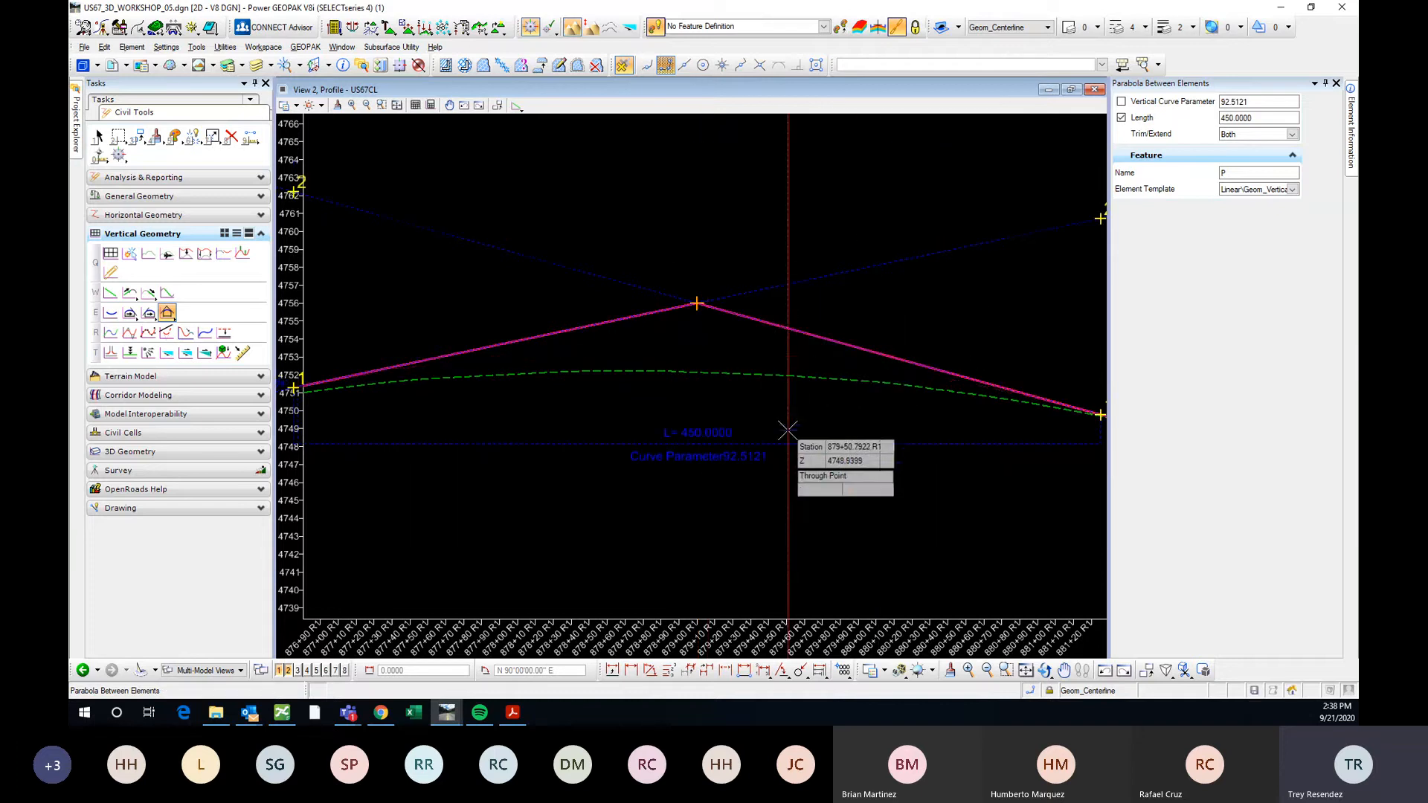
click(770, 417)
scroll(787, 407, down, 3)
right_click(786, 406)
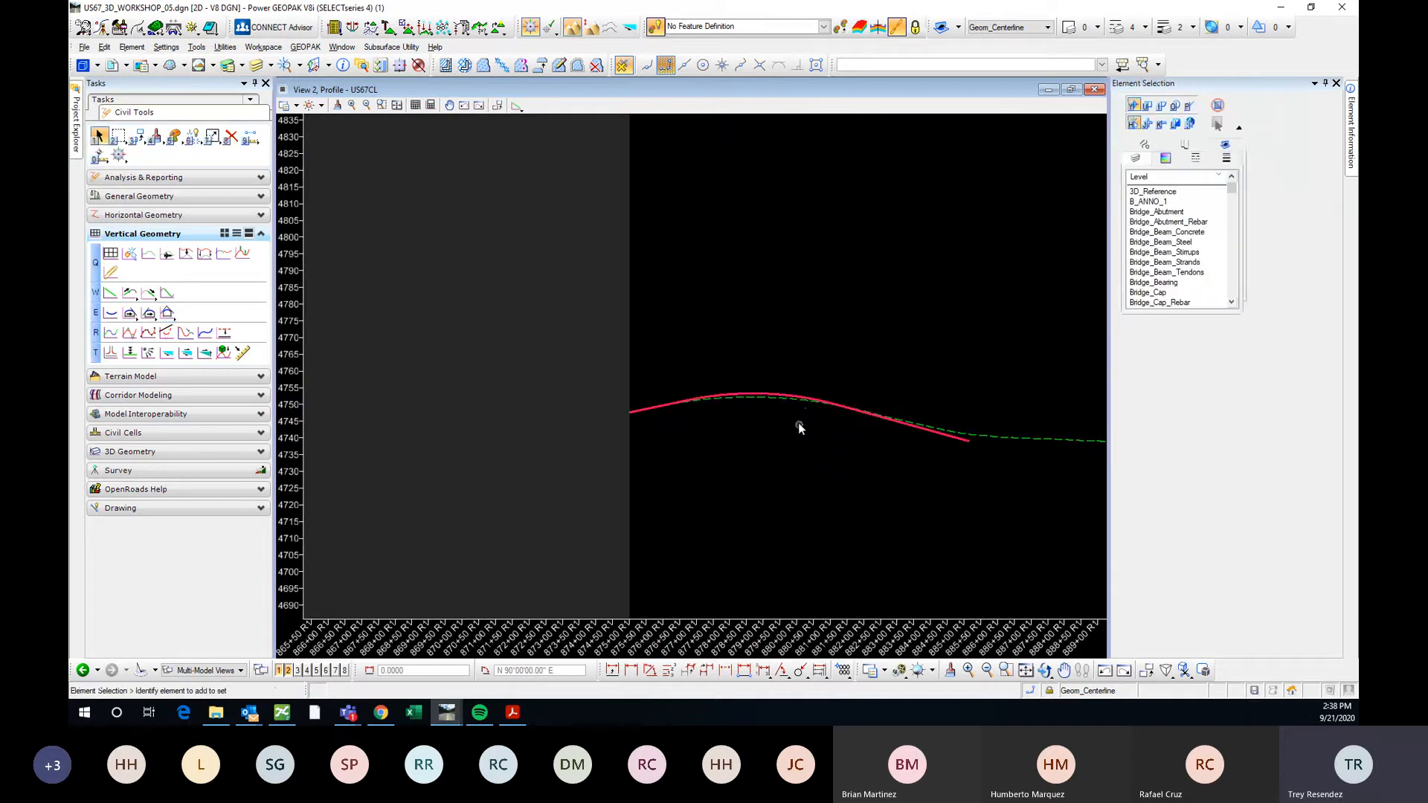
Select the new crest curve and examine its editable length and curve parameter values.
scroll(780, 417, up, 1)
click(761, 371)
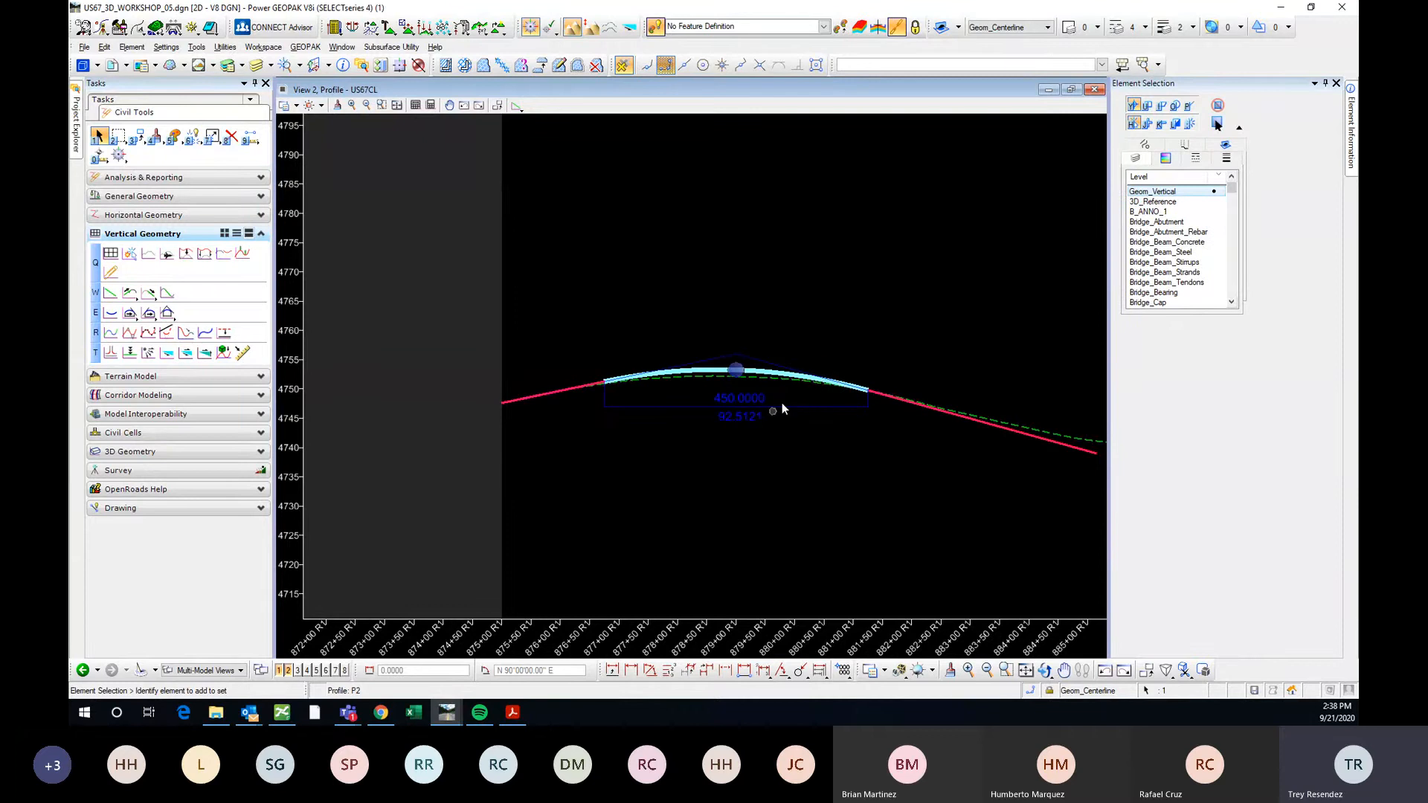
scroll(703, 401, up, 1)
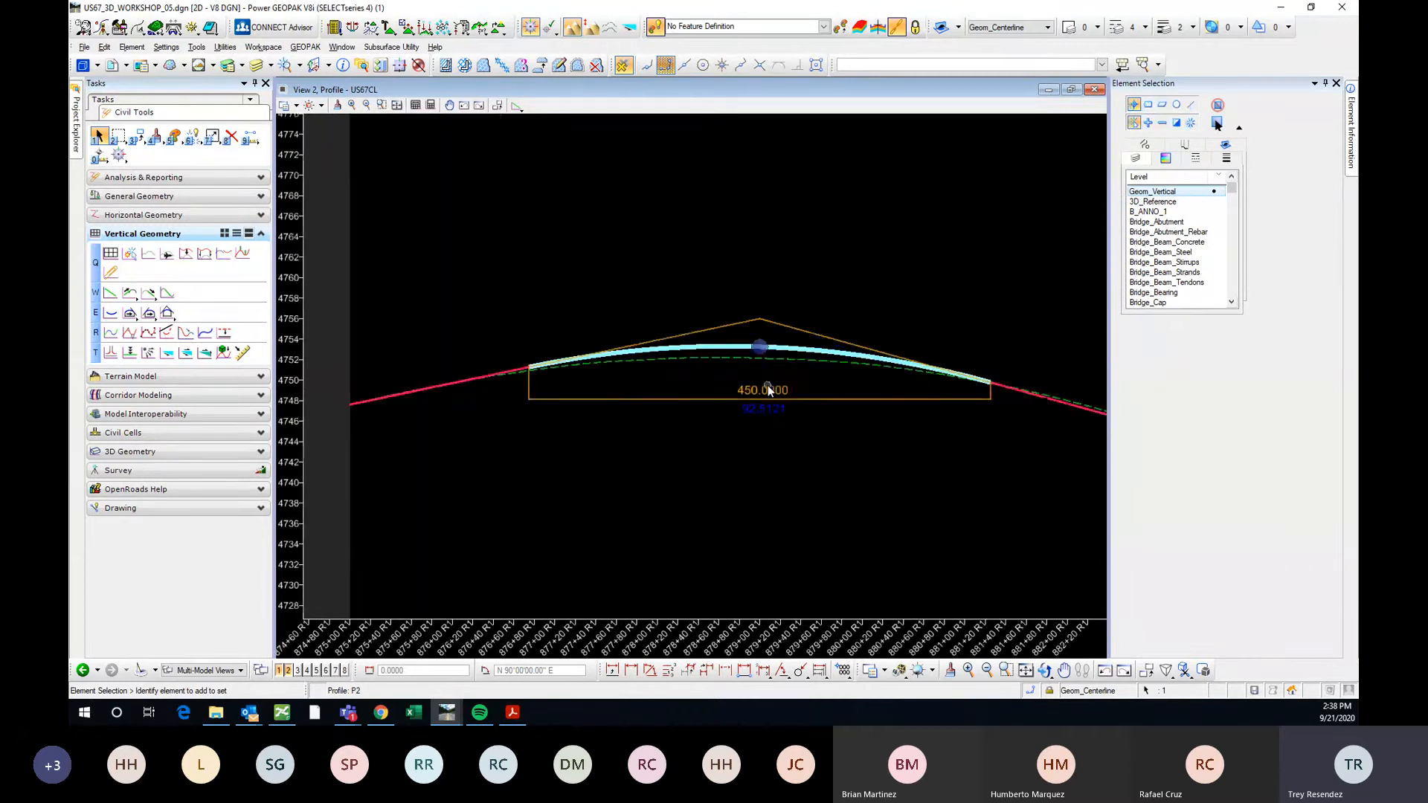
click(765, 390)
click(760, 408)
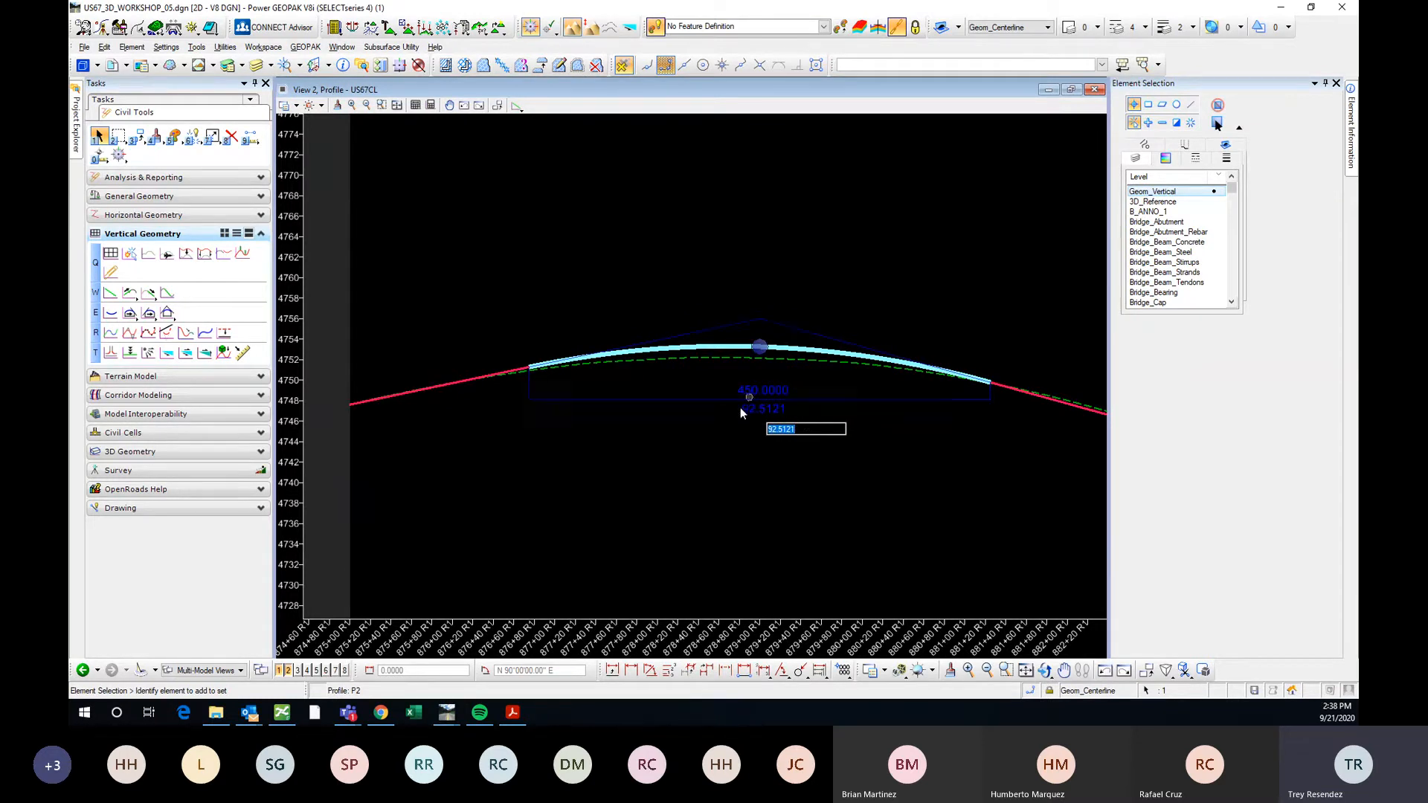
click(698, 431)
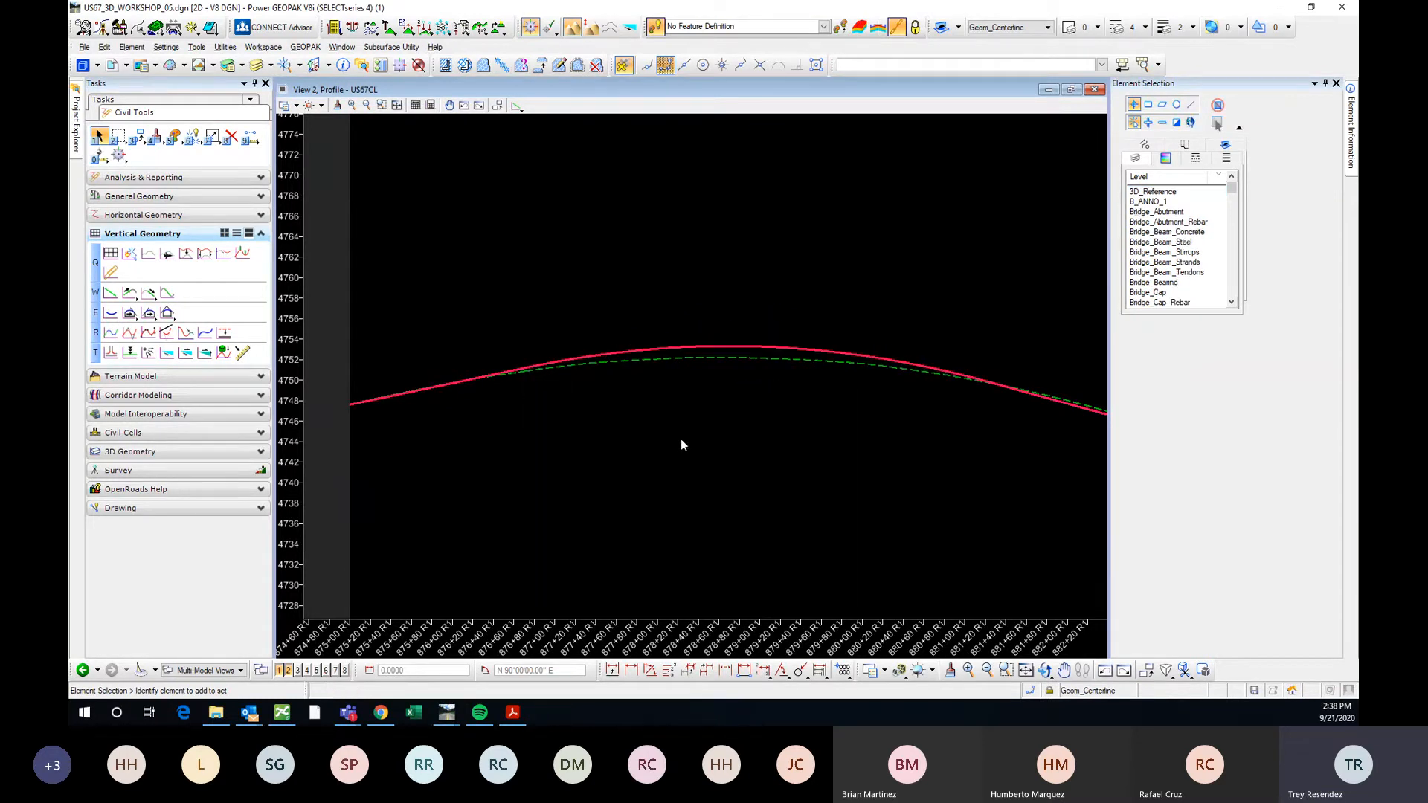
click(768, 344)
click(763, 408)
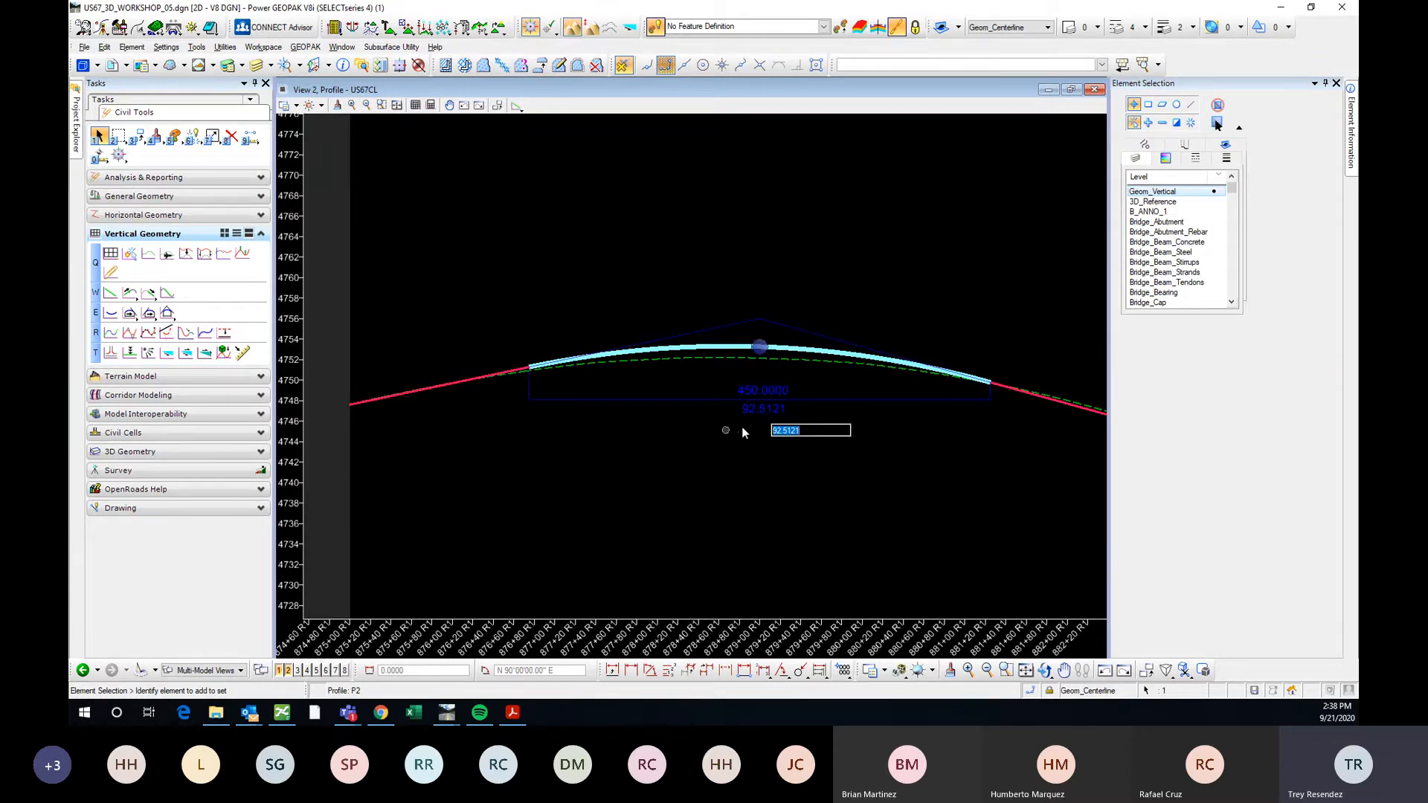
click(659, 449)
click(658, 448)
scroll(624, 455, down, 2)
middle_drag(753, 485, 784, 457)
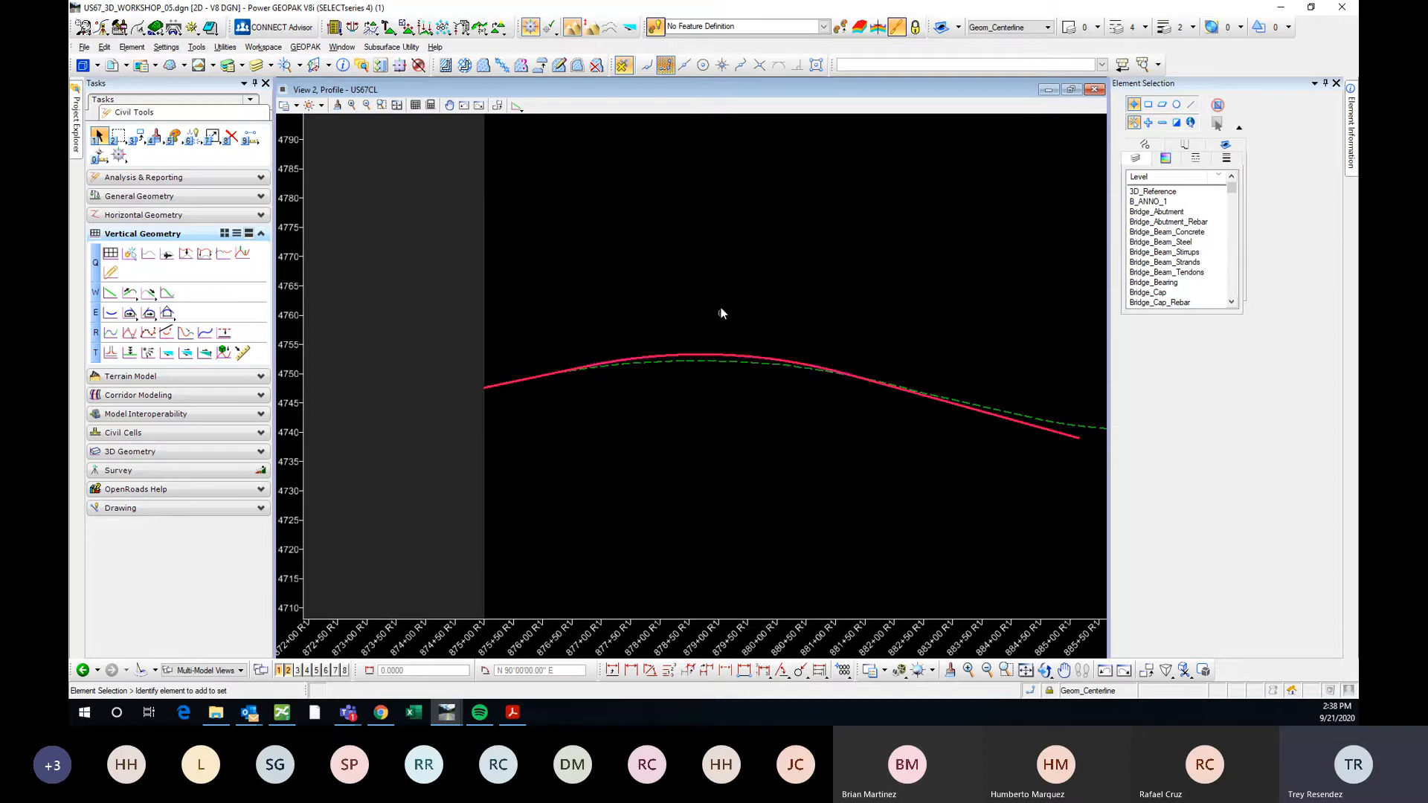
click(720, 354)
click(728, 402)
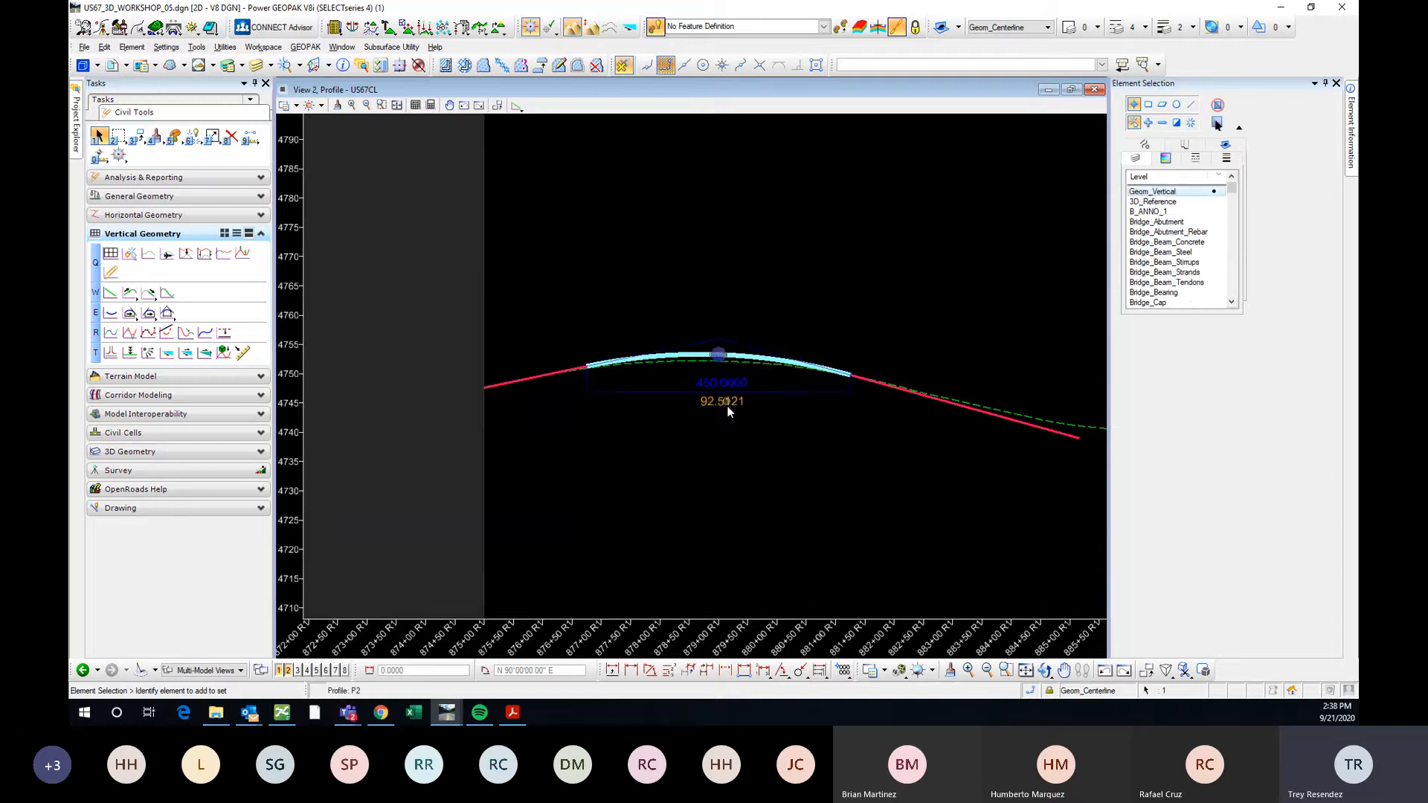
scroll(722, 401, up, 2)
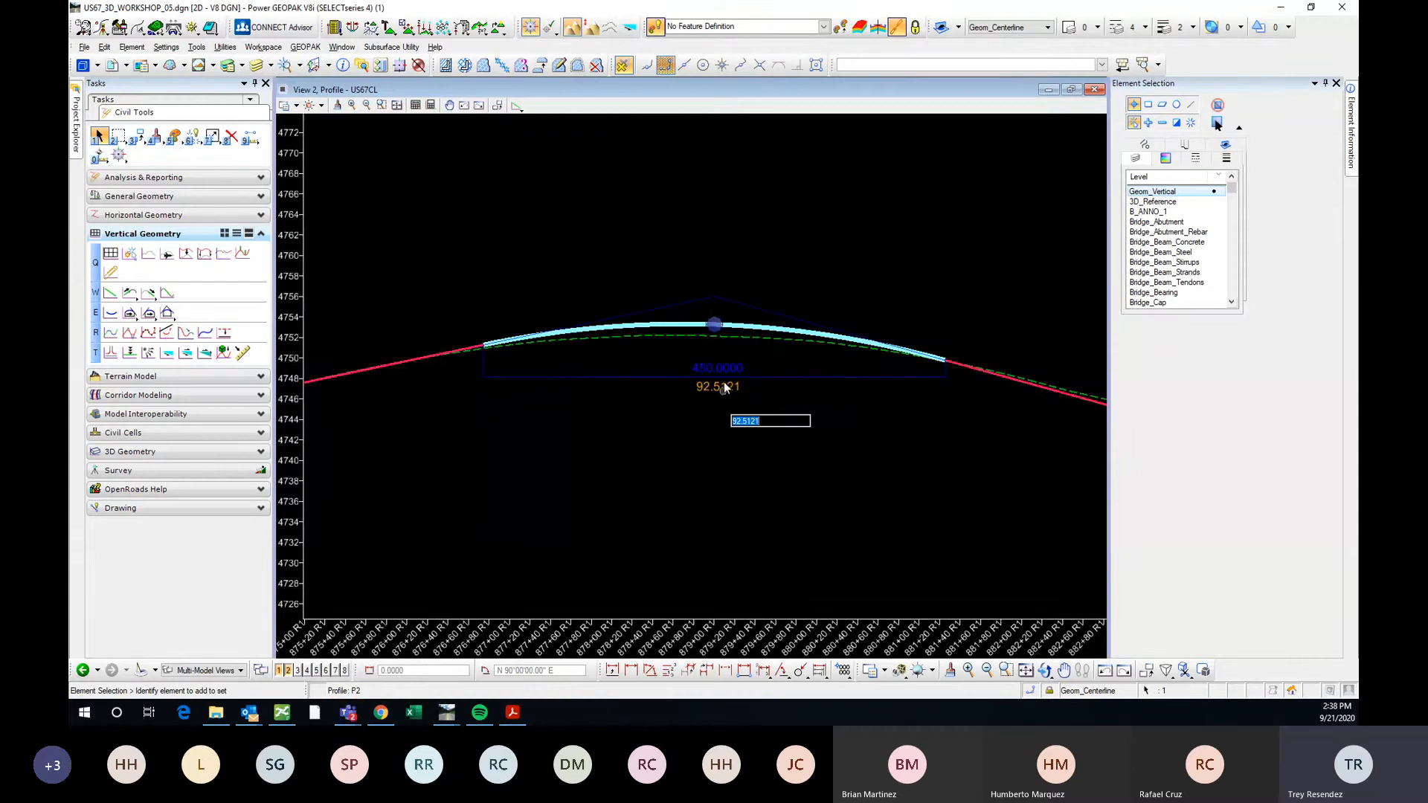
Set the crest curve's curve parameter to 150 in the profile.
scroll(717, 384, down, 2)
scroll(724, 392, up, 2)
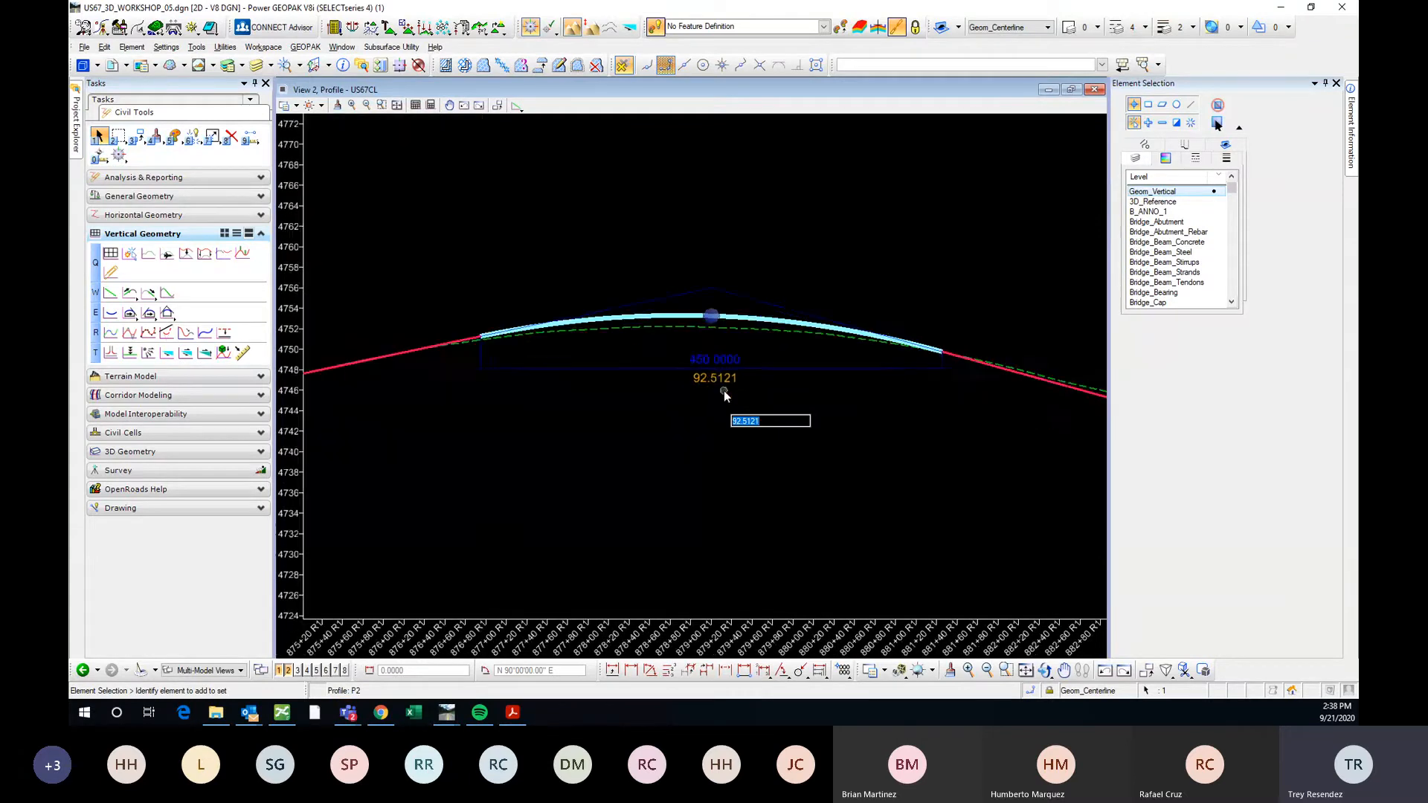
scroll(714, 384, down, 2)
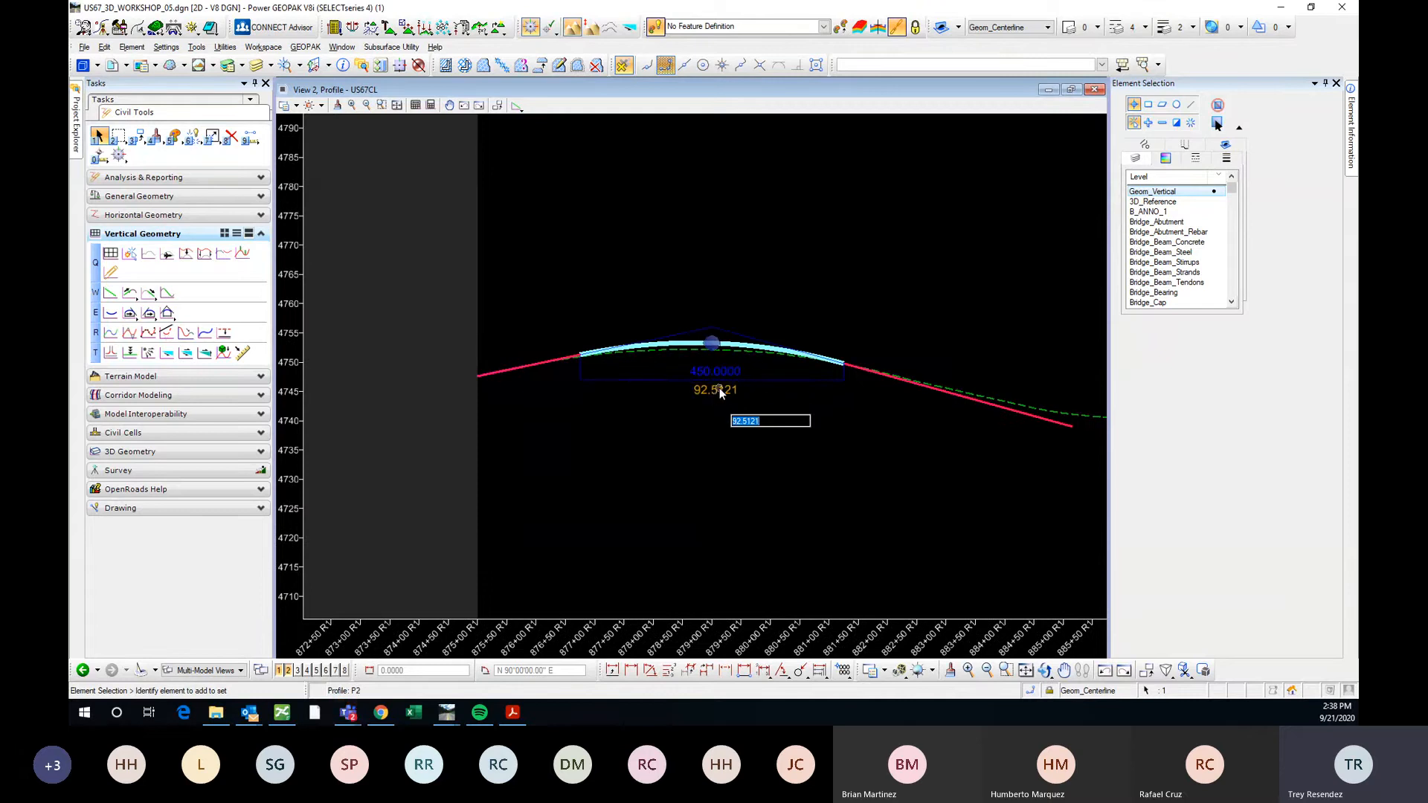
scroll(717, 384, up, 2)
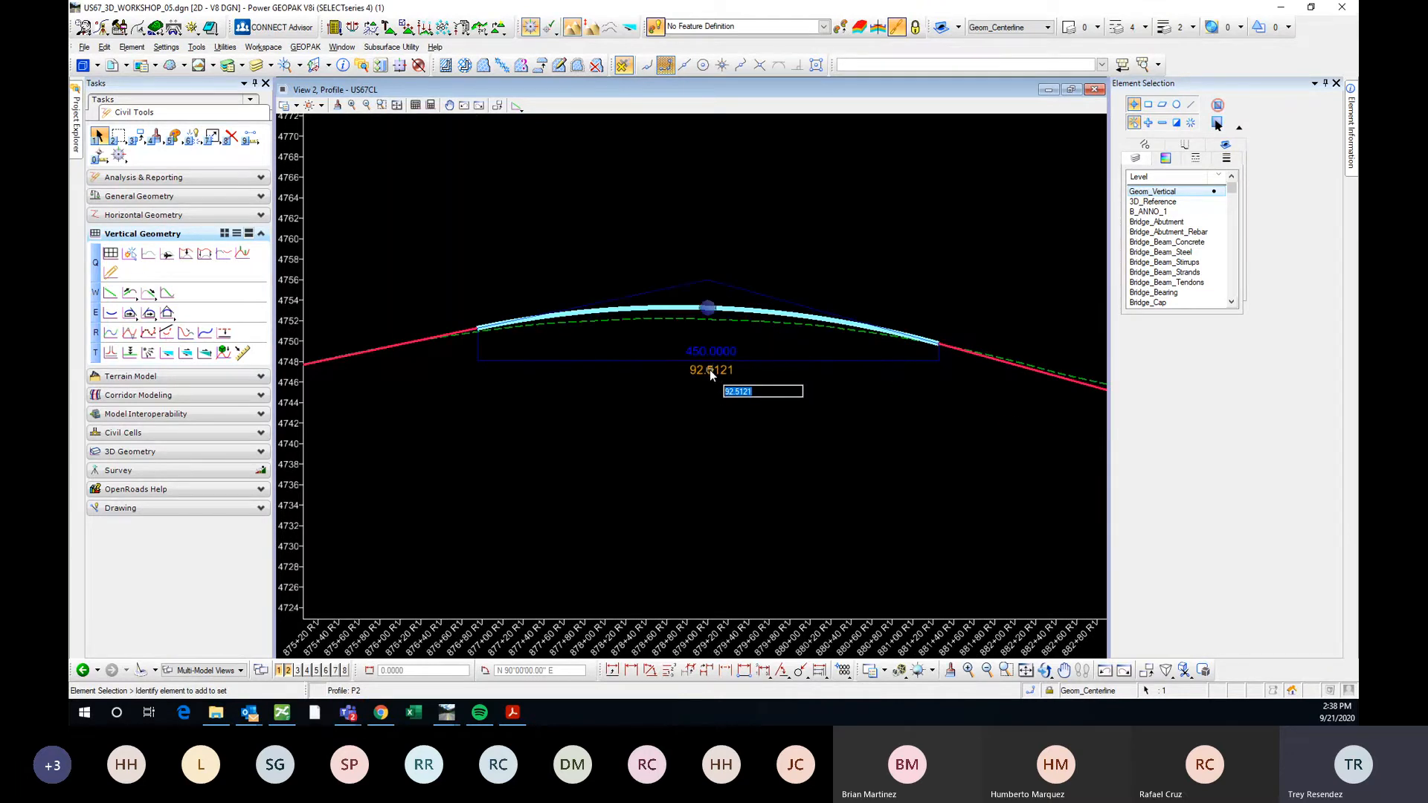
scroll(714, 369, down, 2)
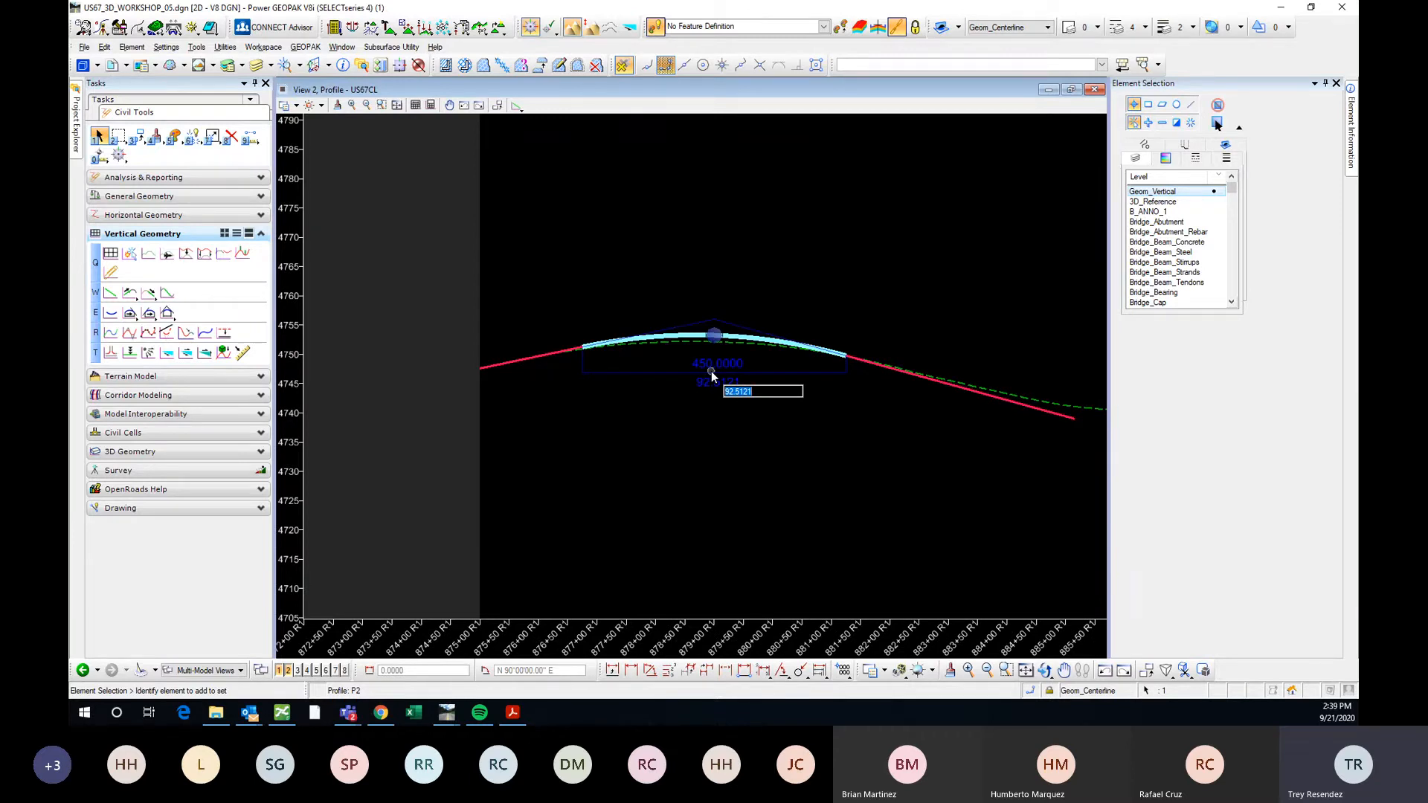
text(150)
key(Return)
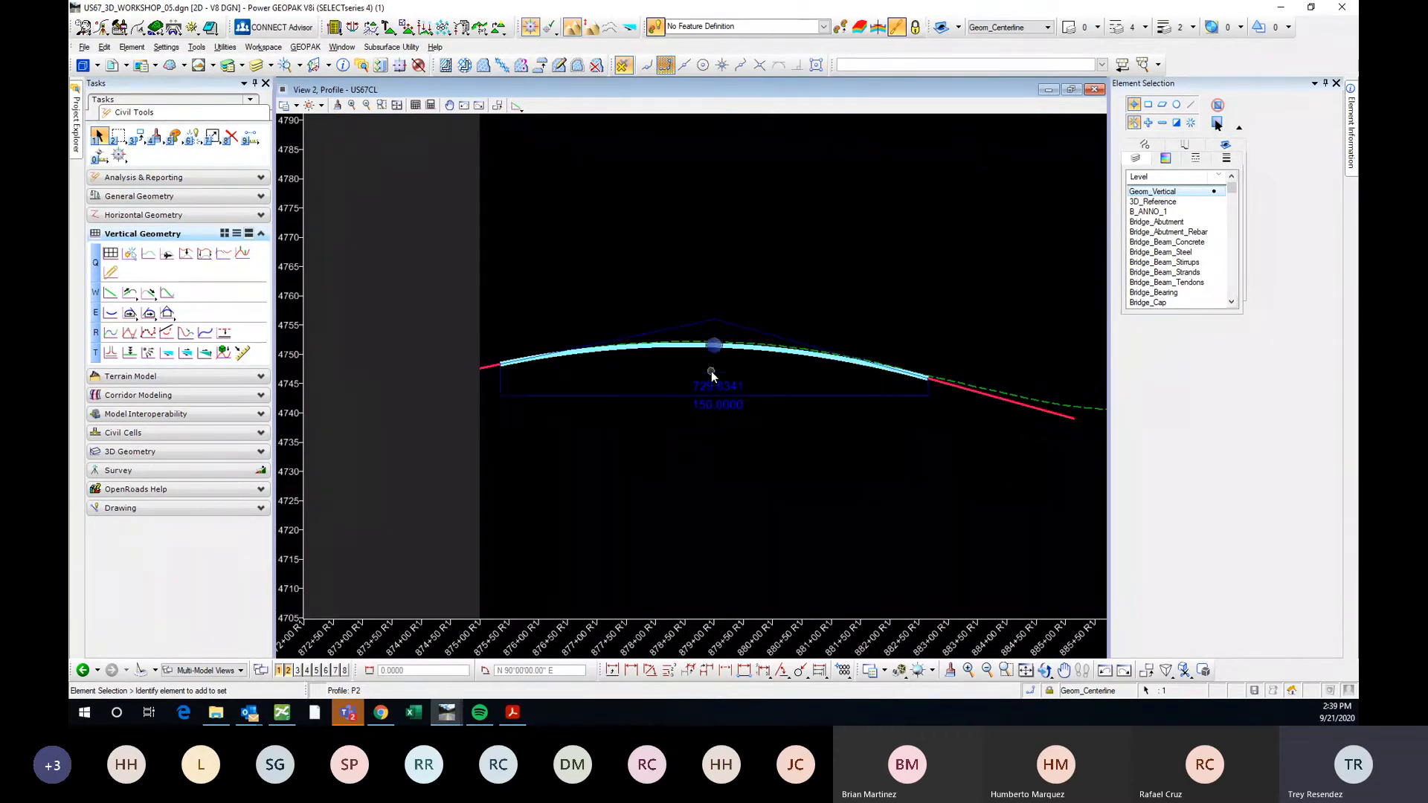
Set the crest curve's curve parameter to 100.
click(722, 405)
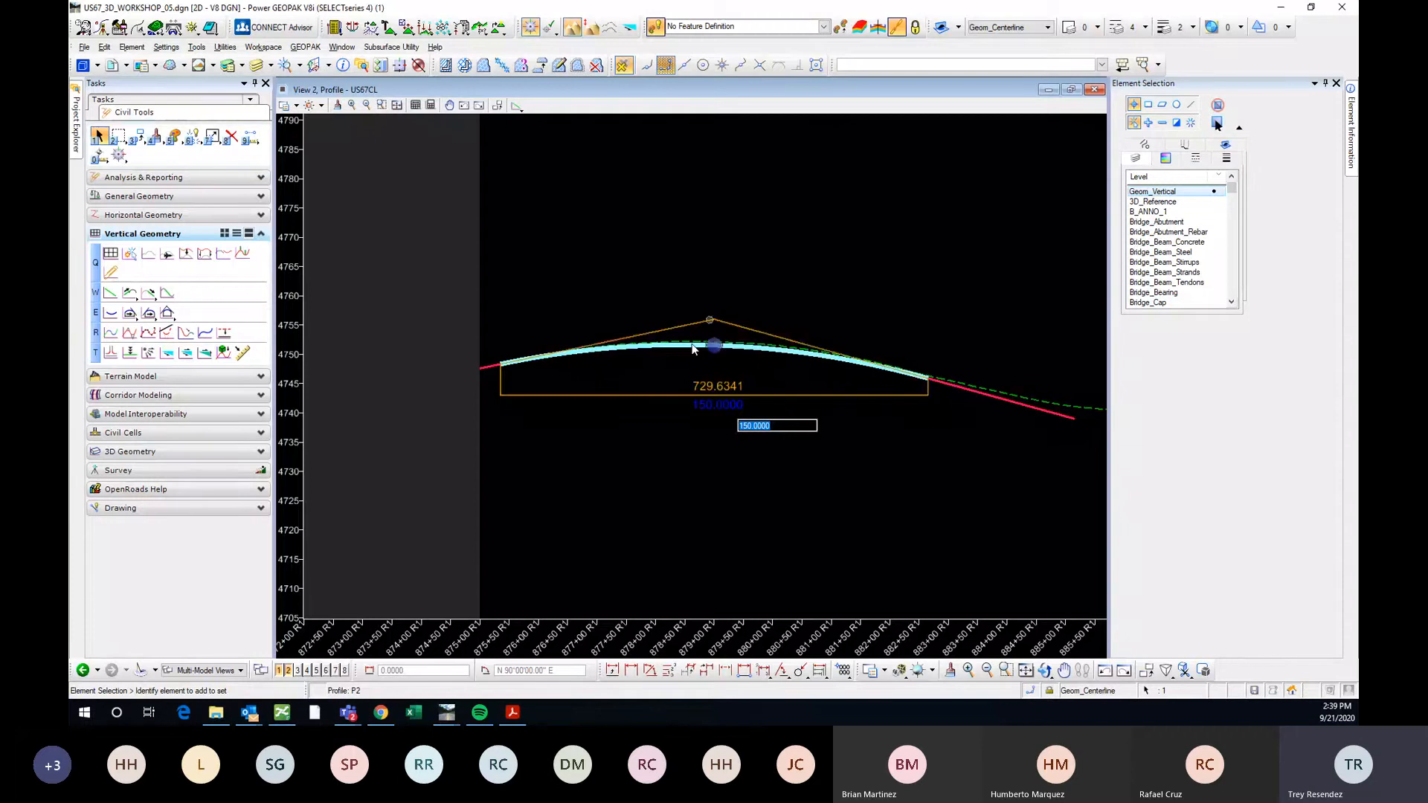
click(721, 403)
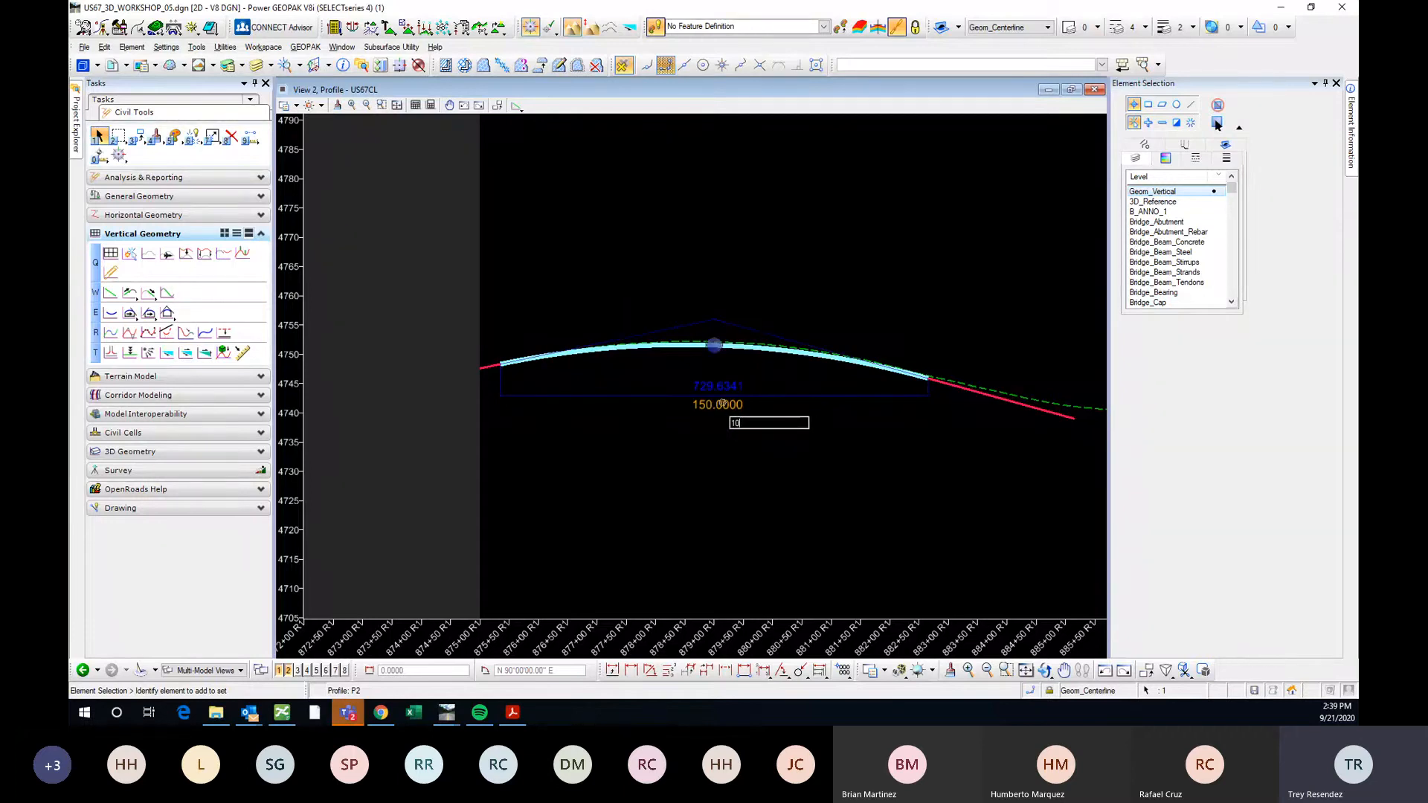
text(100)
key(Return)
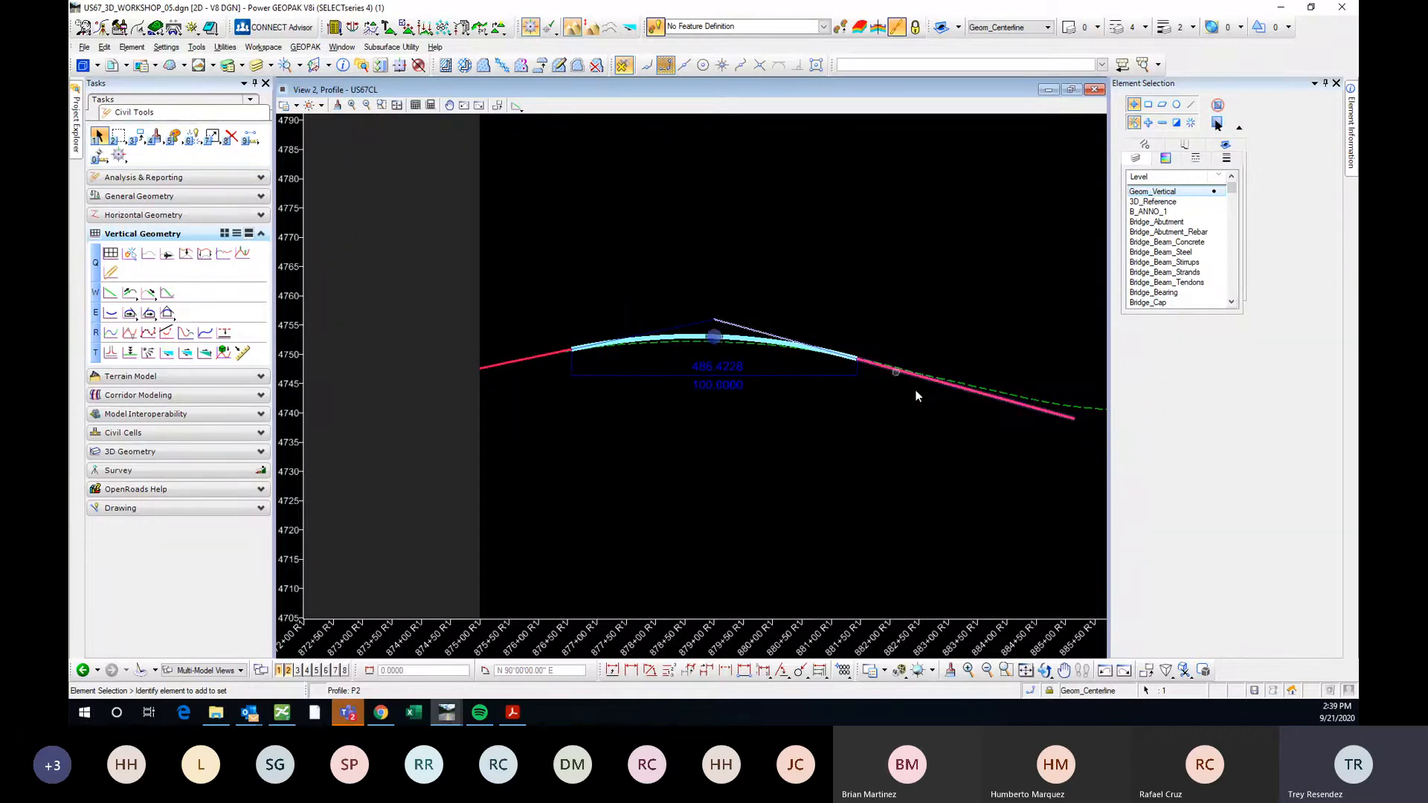
Select the descending line and the crest curve in turn, and examine the curve's editable curve parameter without changing it.
mouse_move(894, 408)
middle_down()
mouse_move(699, 396)
mouse_move(872, 394)
middle_up()
click(738, 395)
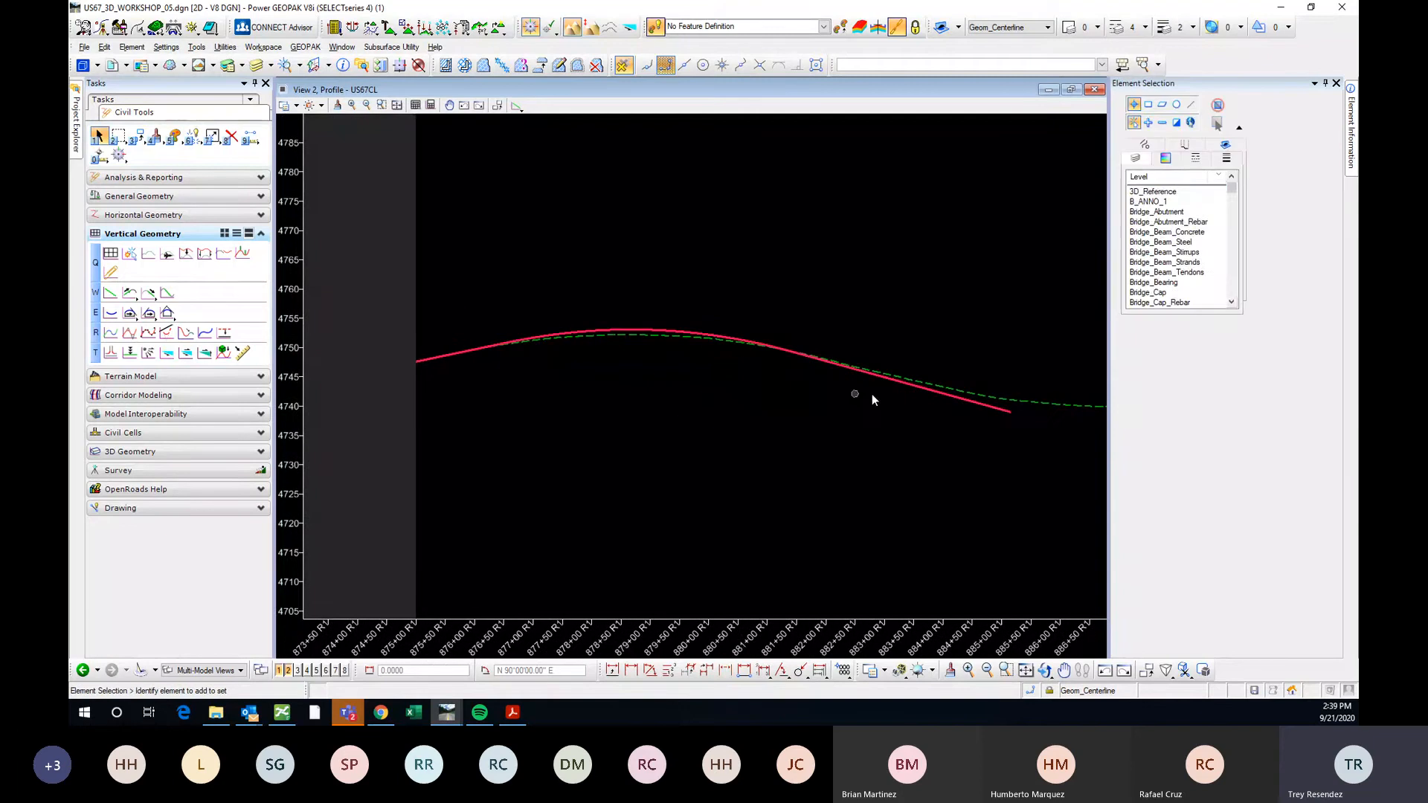
click(891, 383)
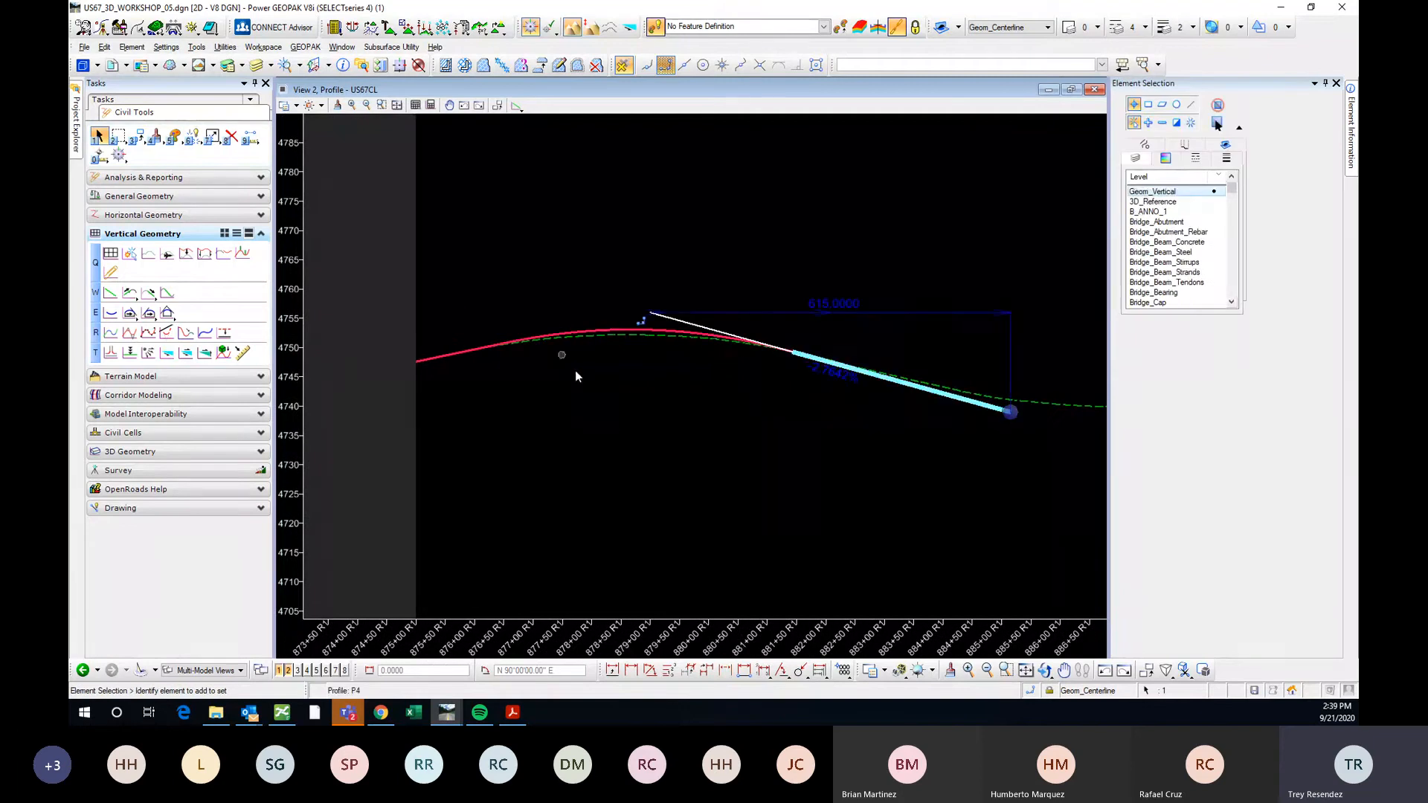
click(602, 331)
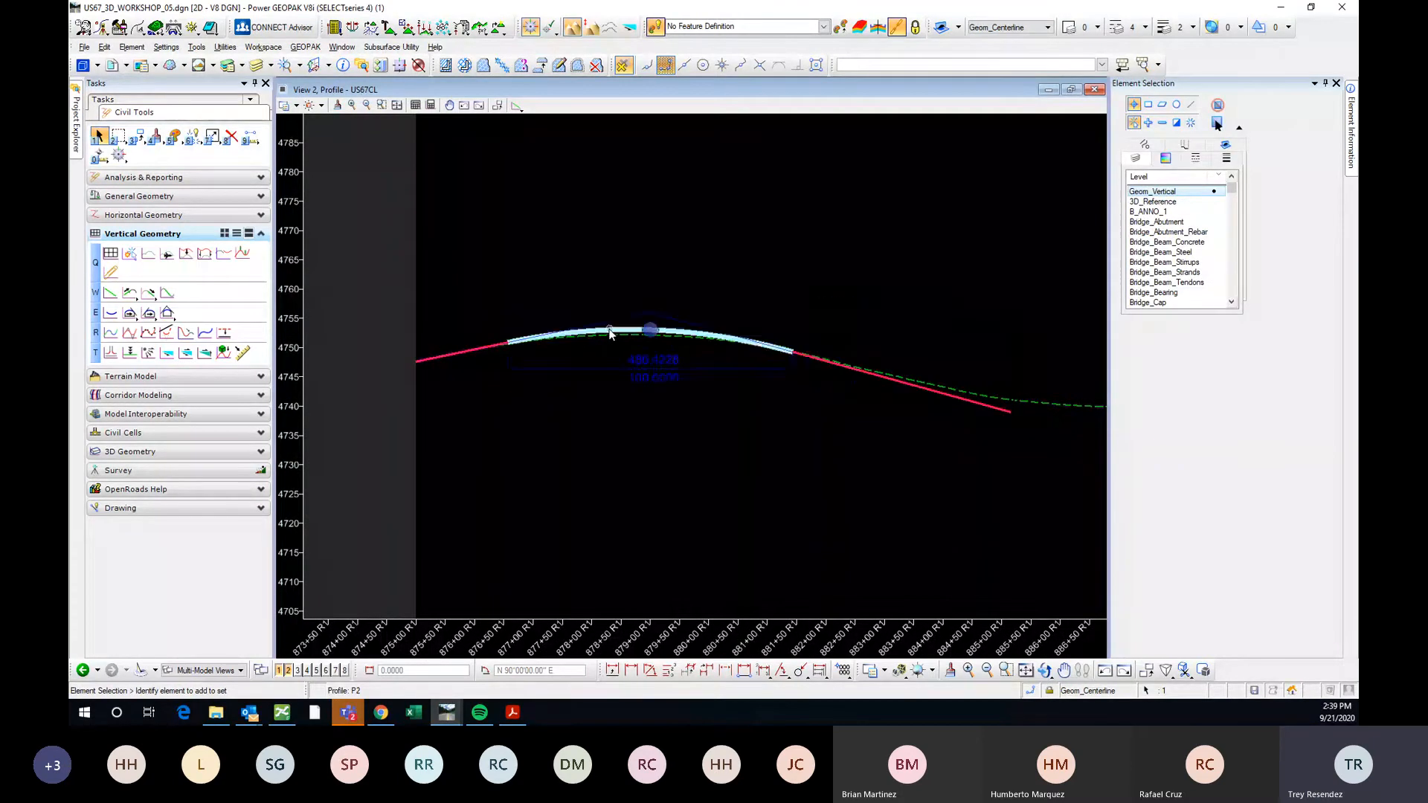
click(668, 380)
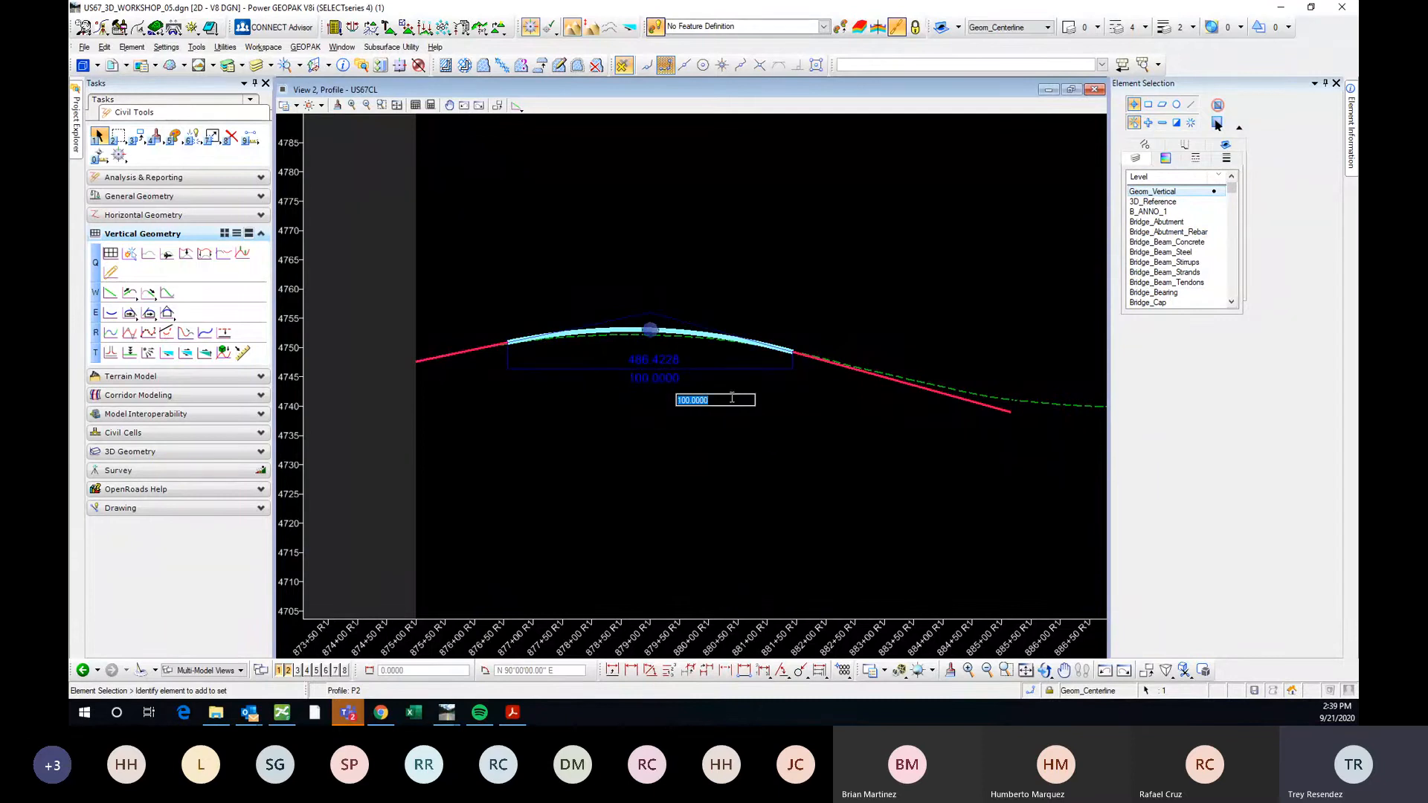
click(793, 396)
click(673, 330)
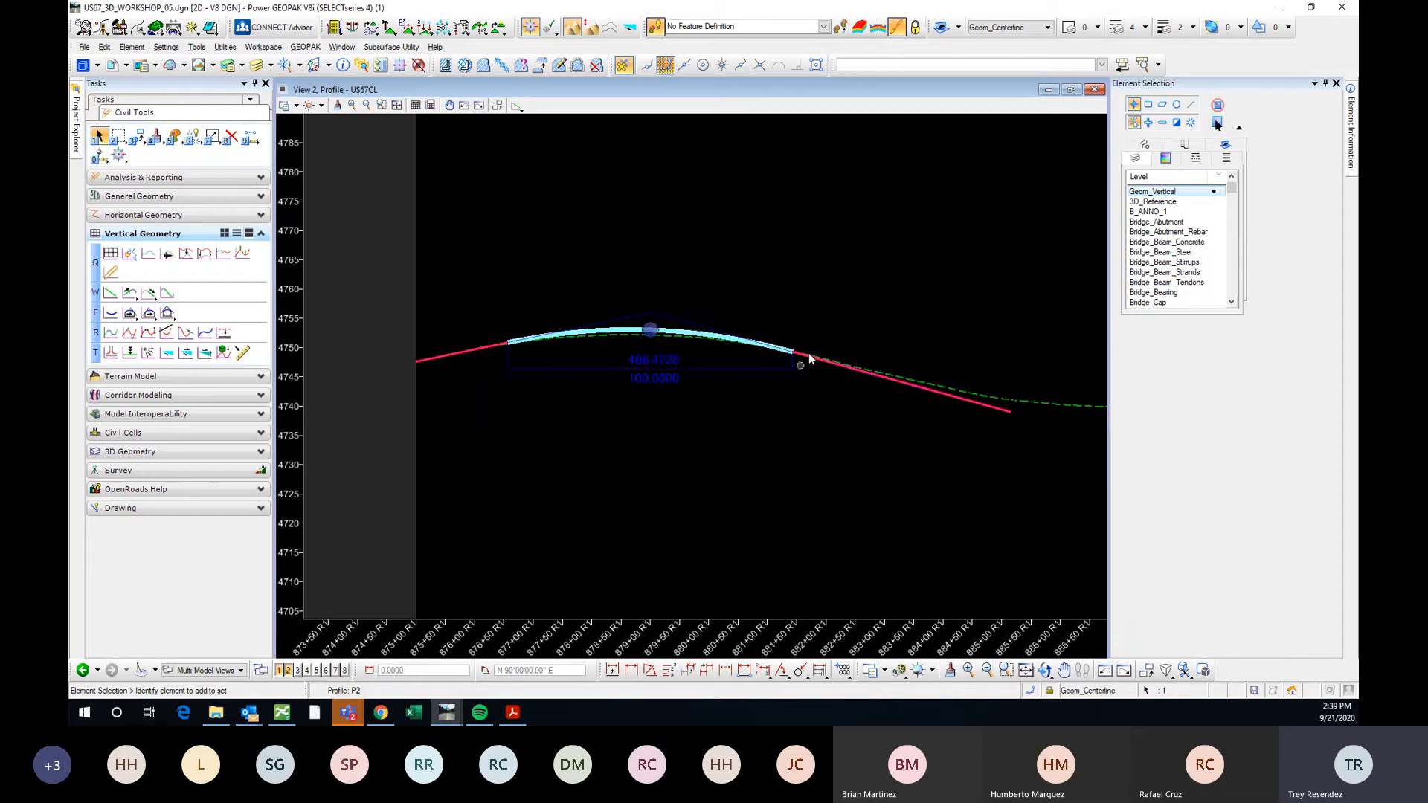
Examine the descending line beyond the crest and its relation to the adjoining curve by selecting each of them.
middle_drag(886, 399, 755, 408)
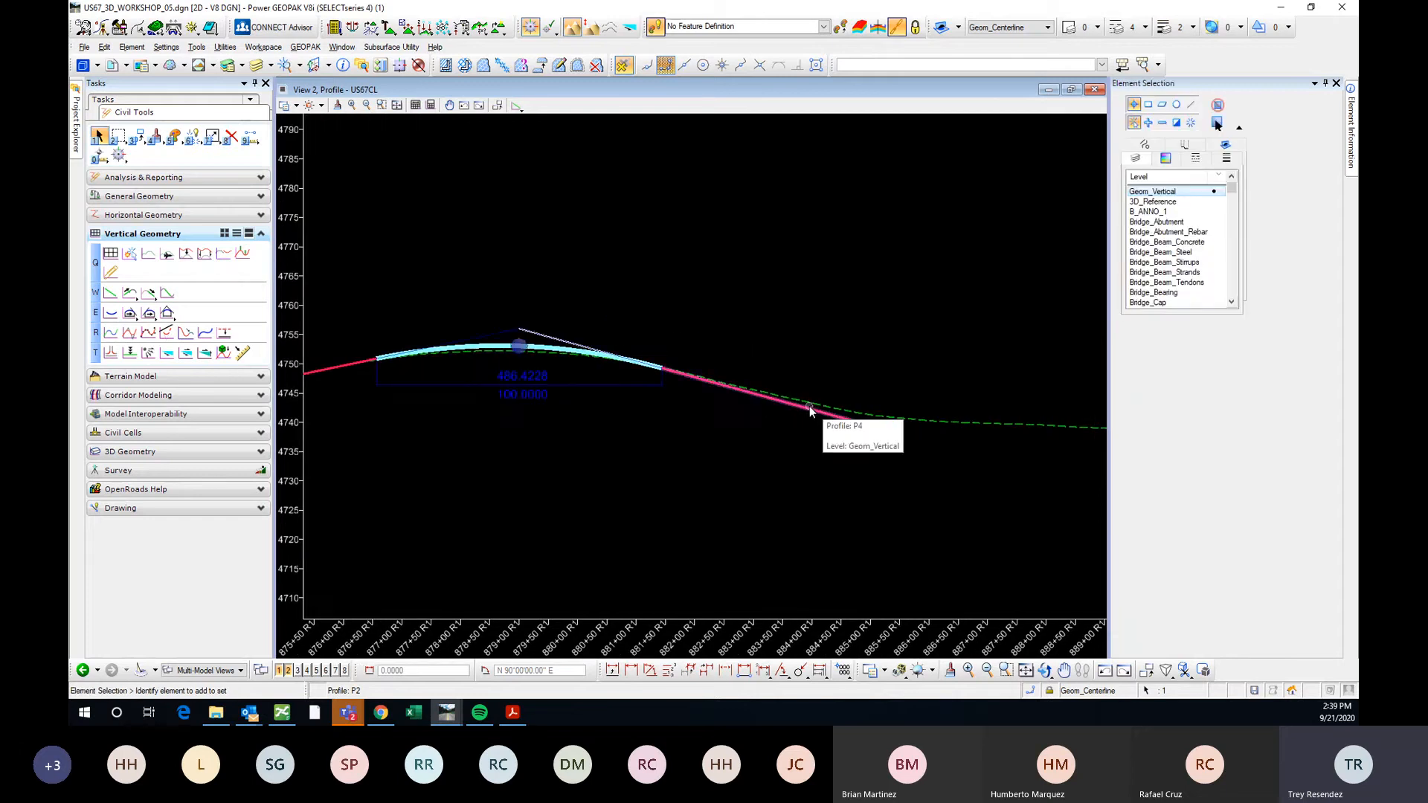
middle_drag(685, 431, 927, 427)
click(927, 428)
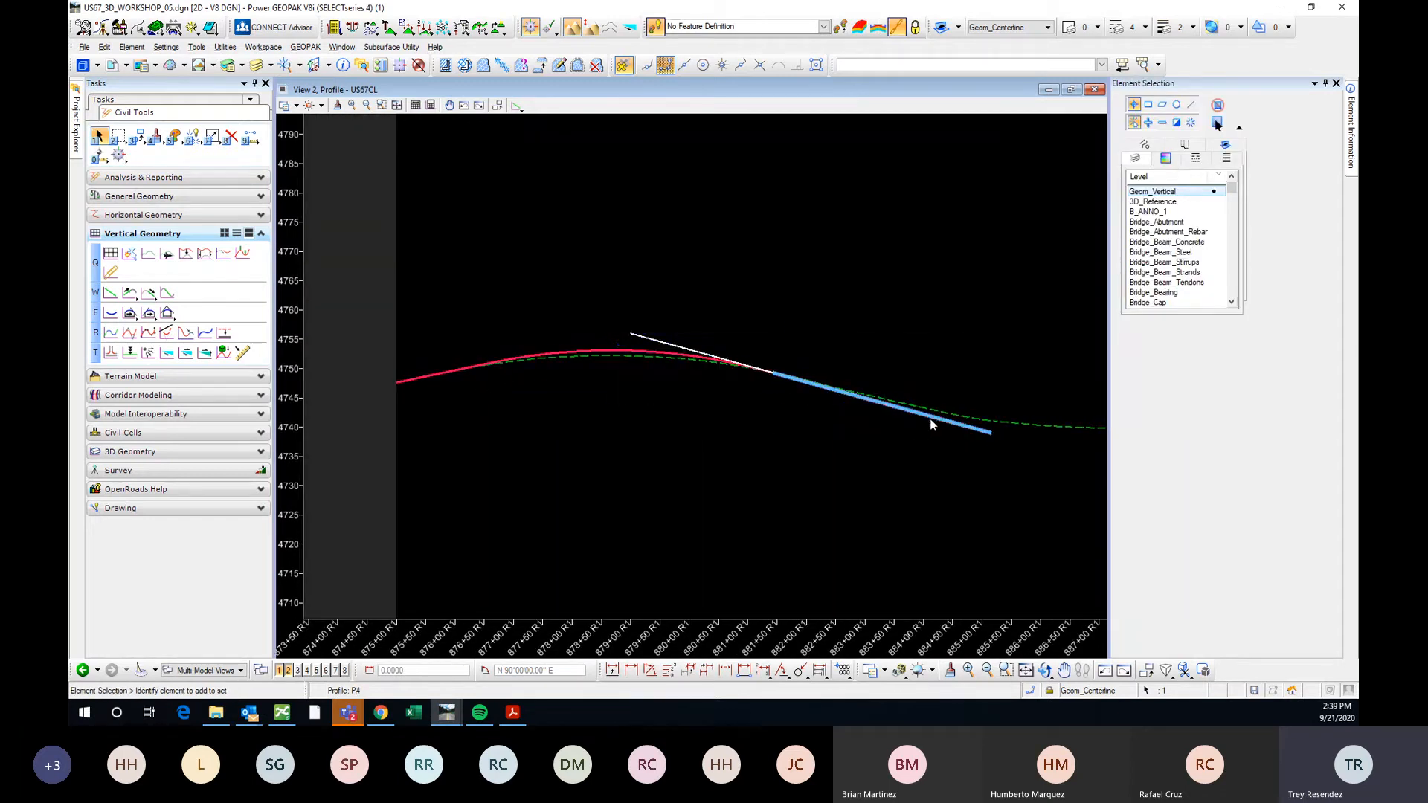
click(754, 417)
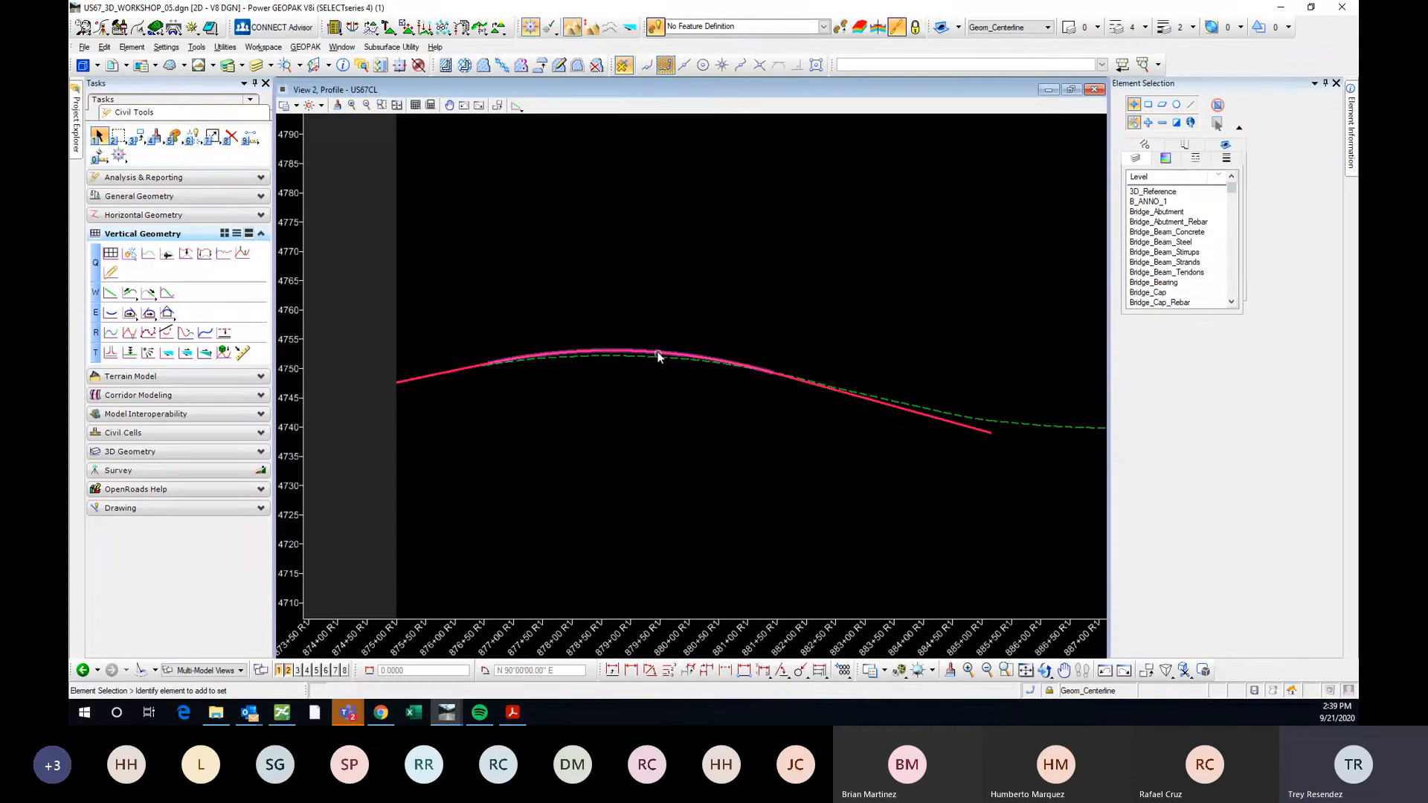
click(870, 399)
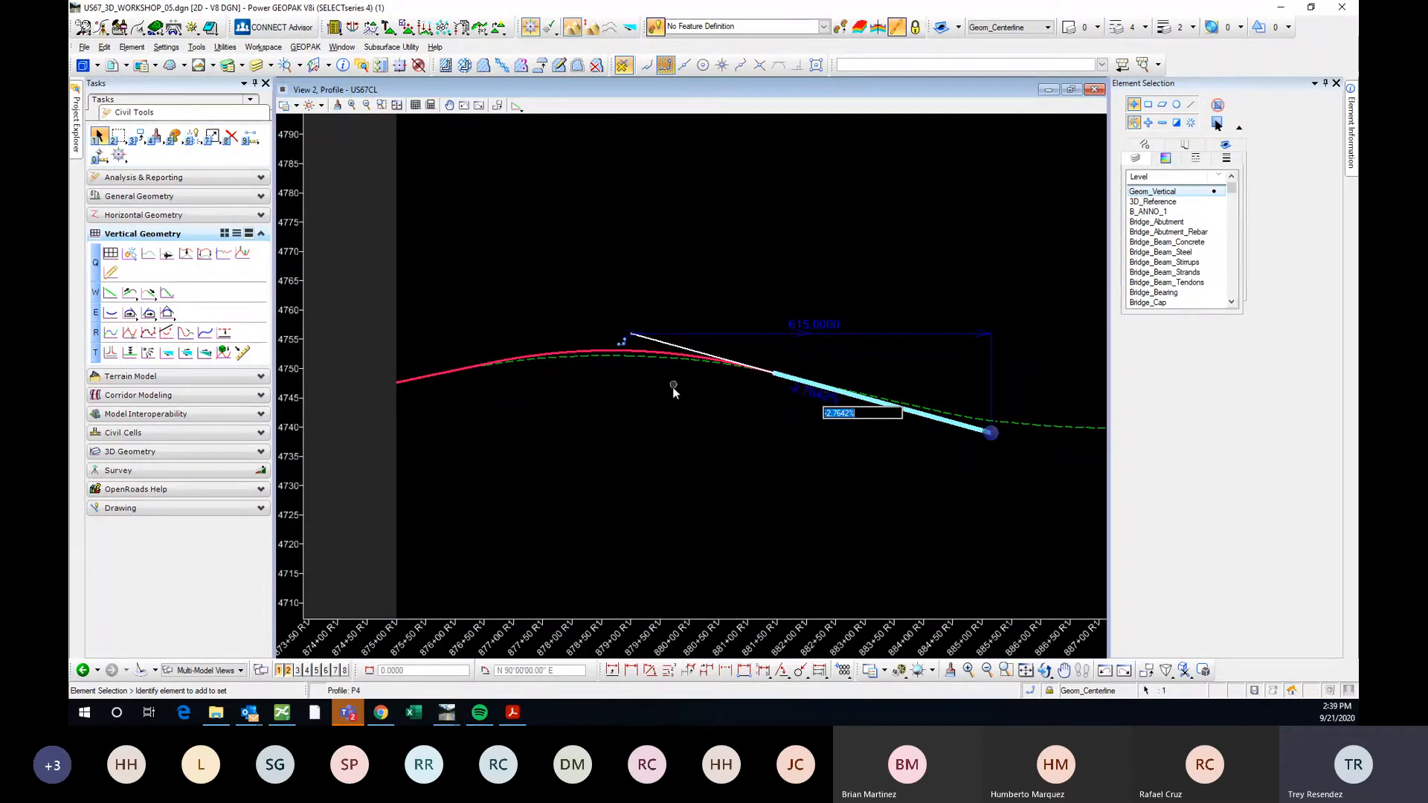
click(658, 350)
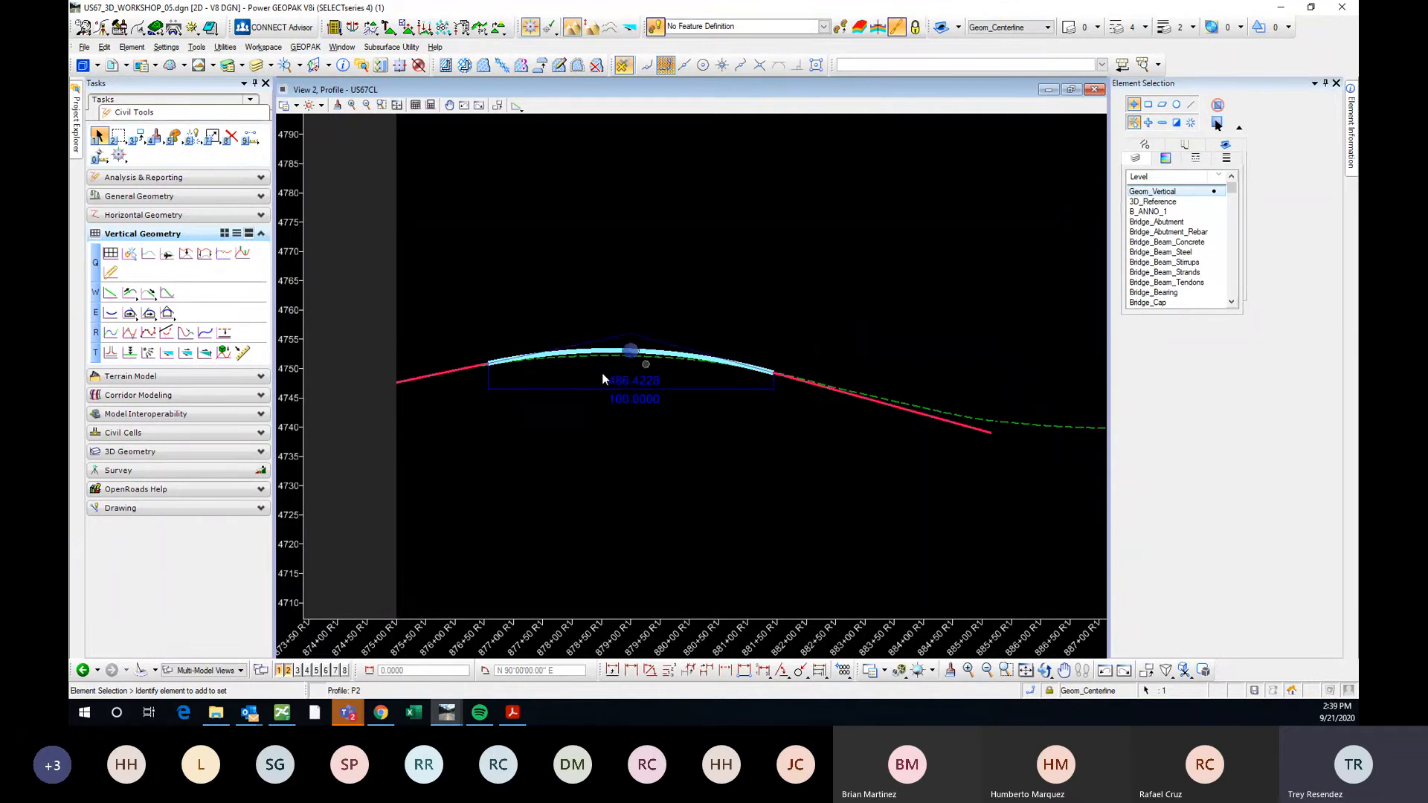
Set the descending line's grade to -3% and check the values of the adjoining crest curve.
click(865, 402)
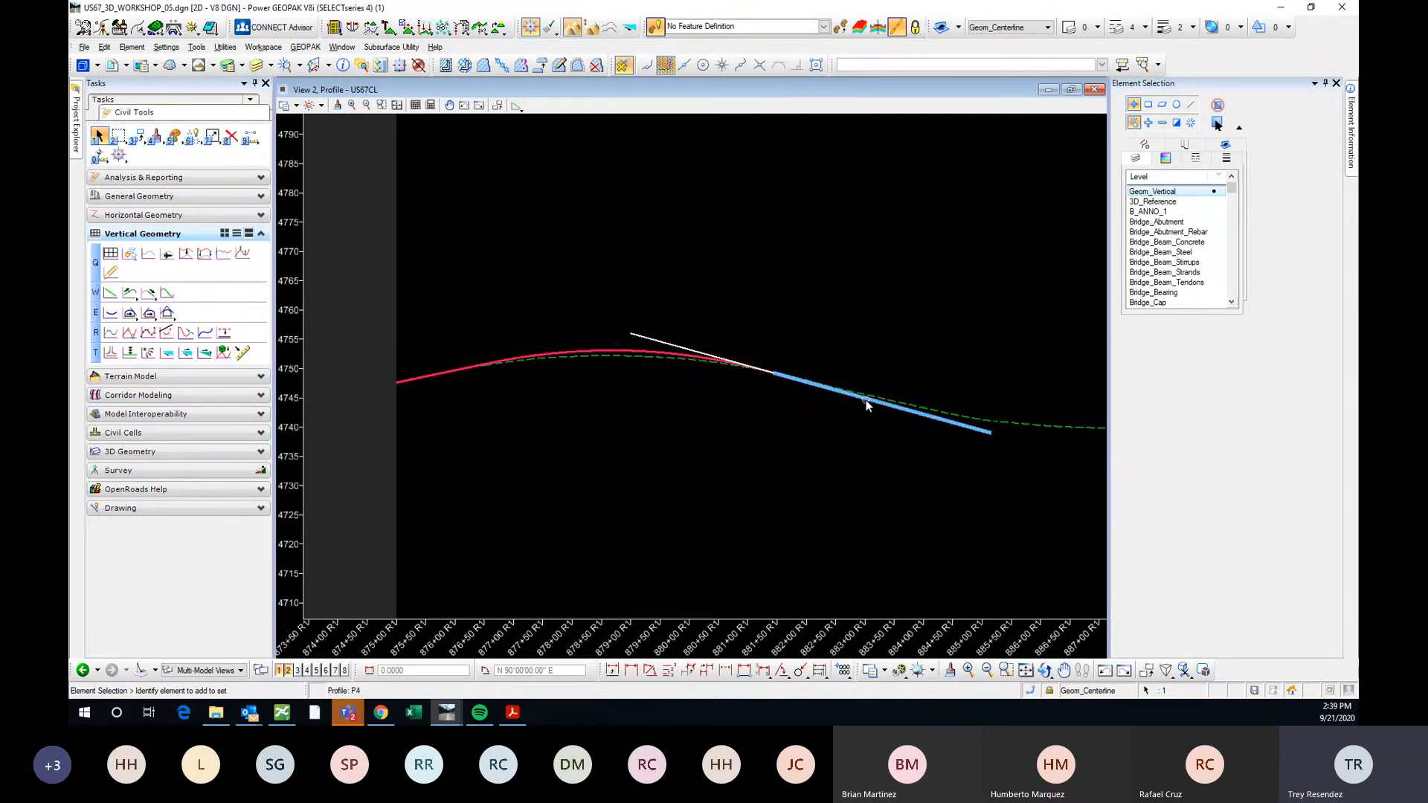
click(819, 394)
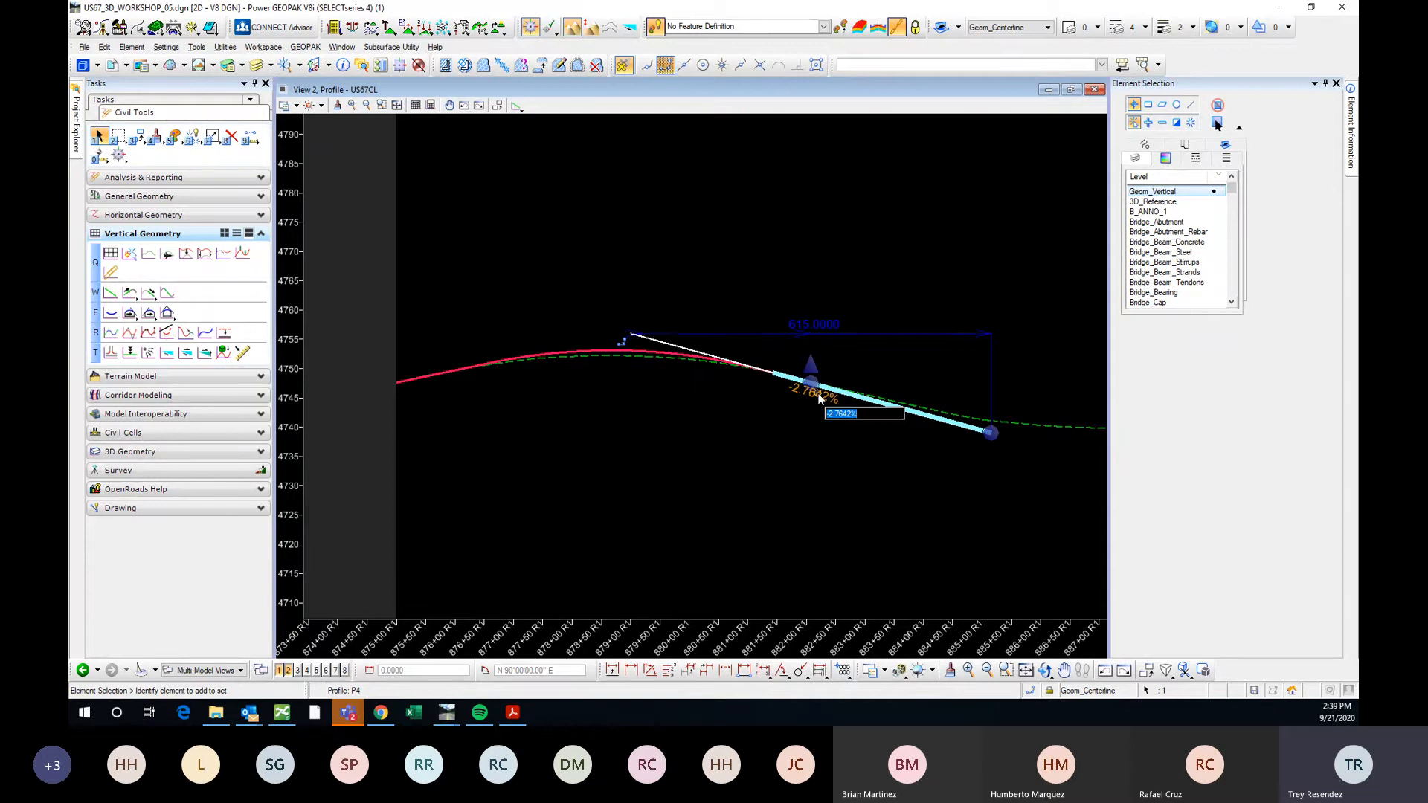
text(-3)
key(Return)
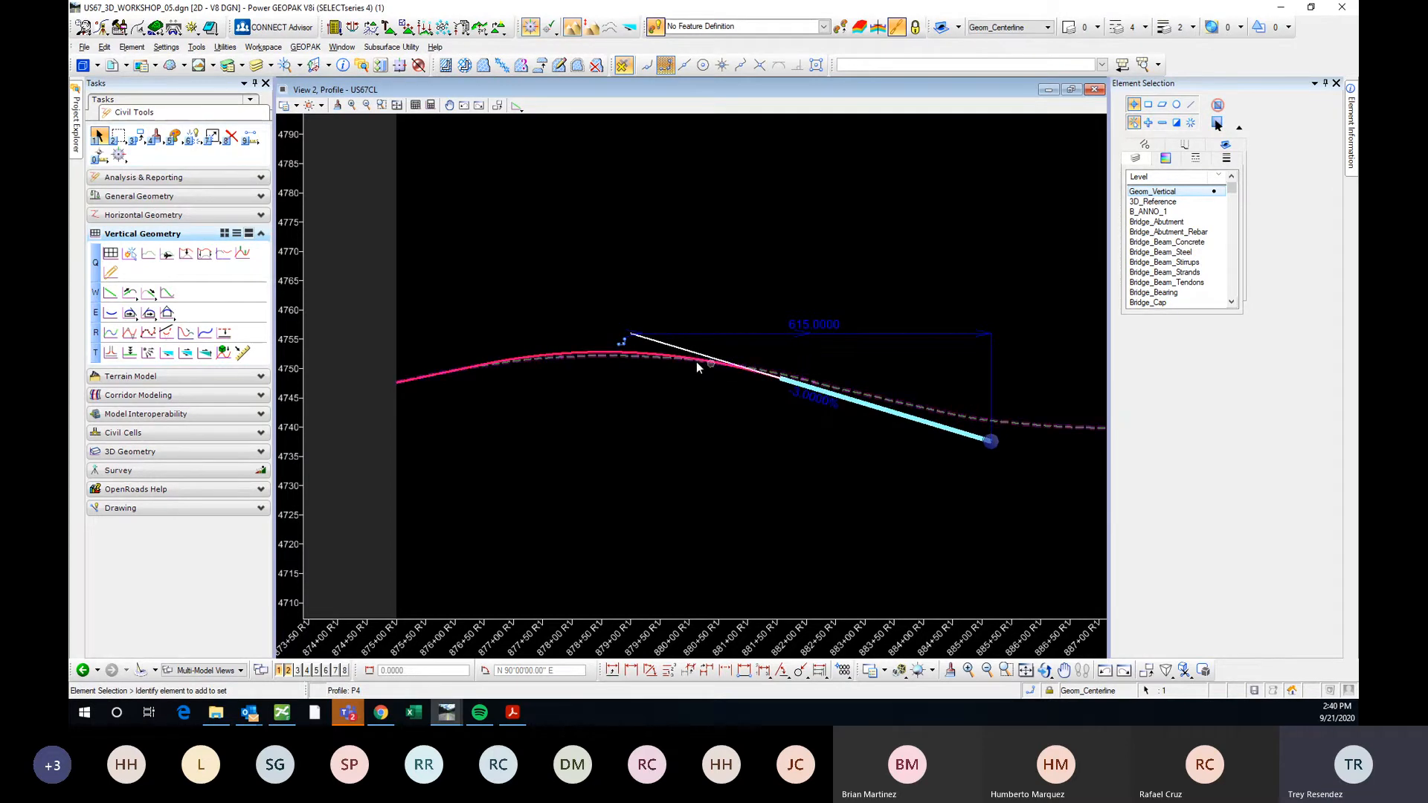
click(672, 354)
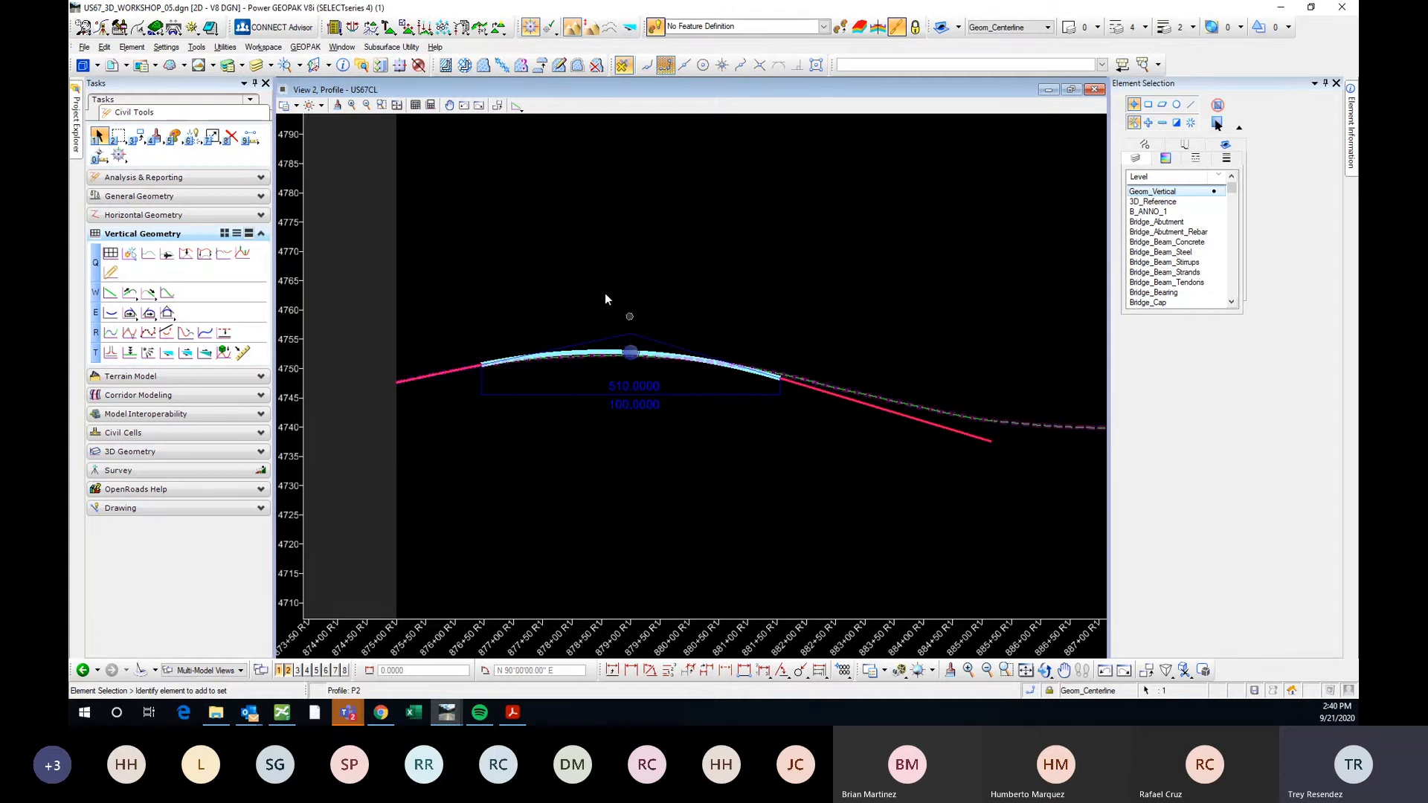
click(878, 413)
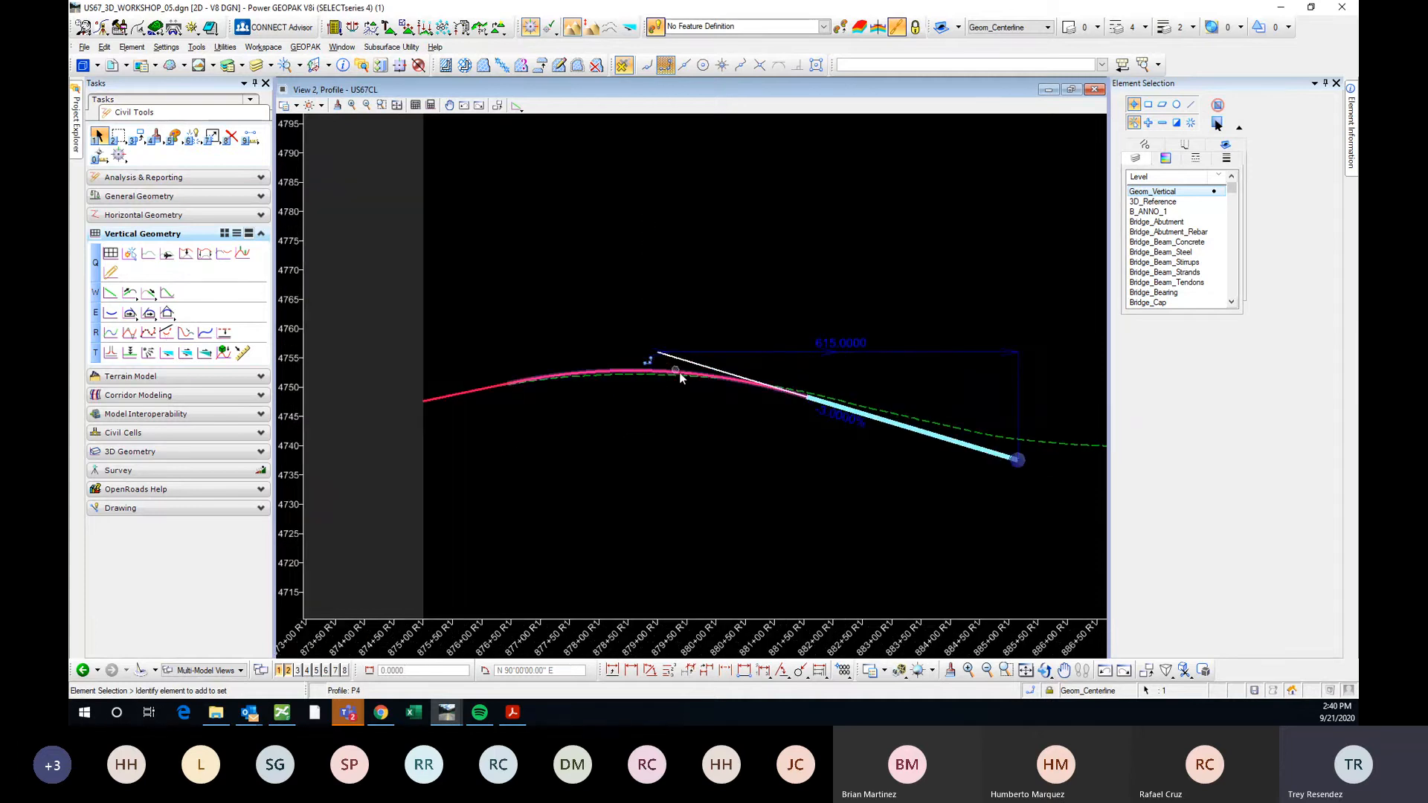
Set the crest curve's length to 500.
click(691, 376)
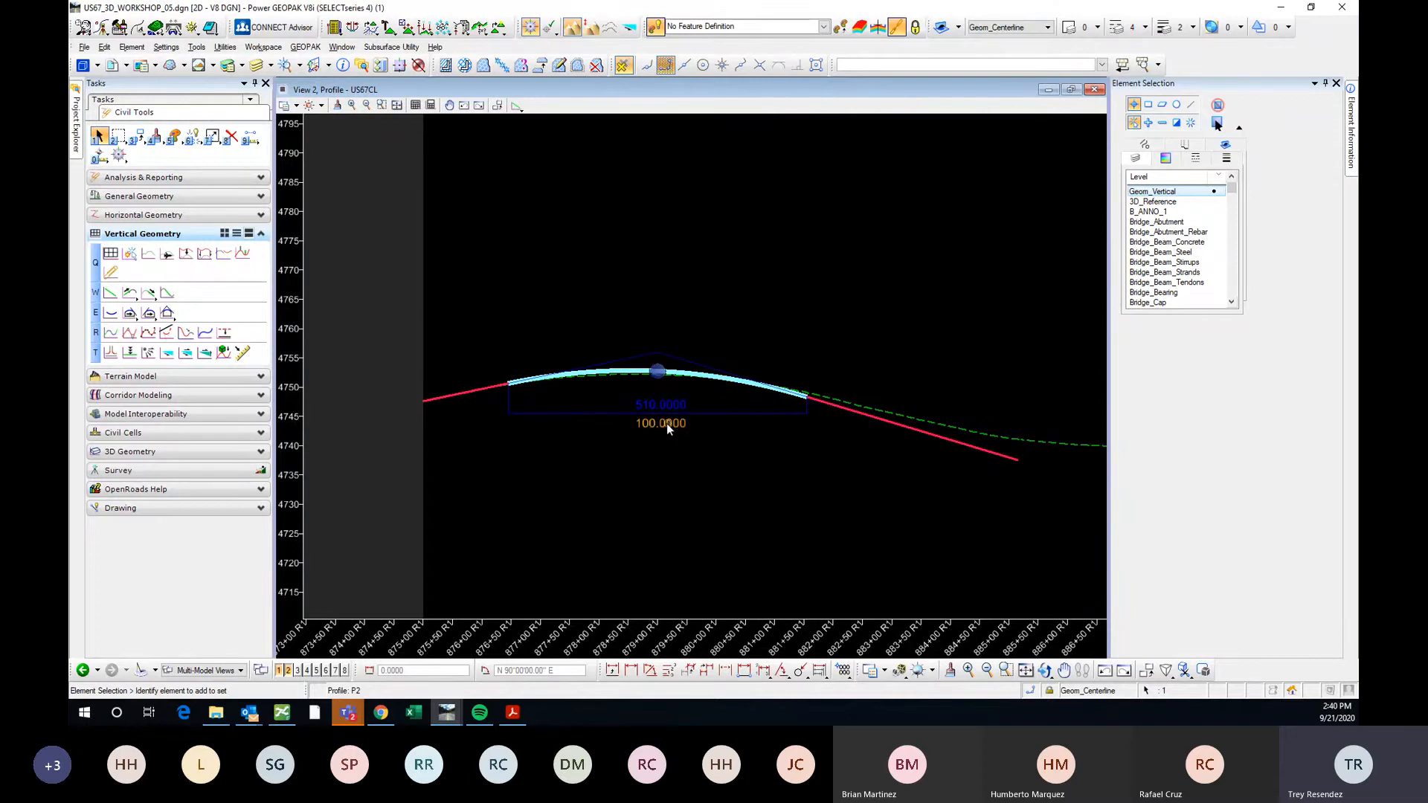
middle_drag(730, 485, 745, 446)
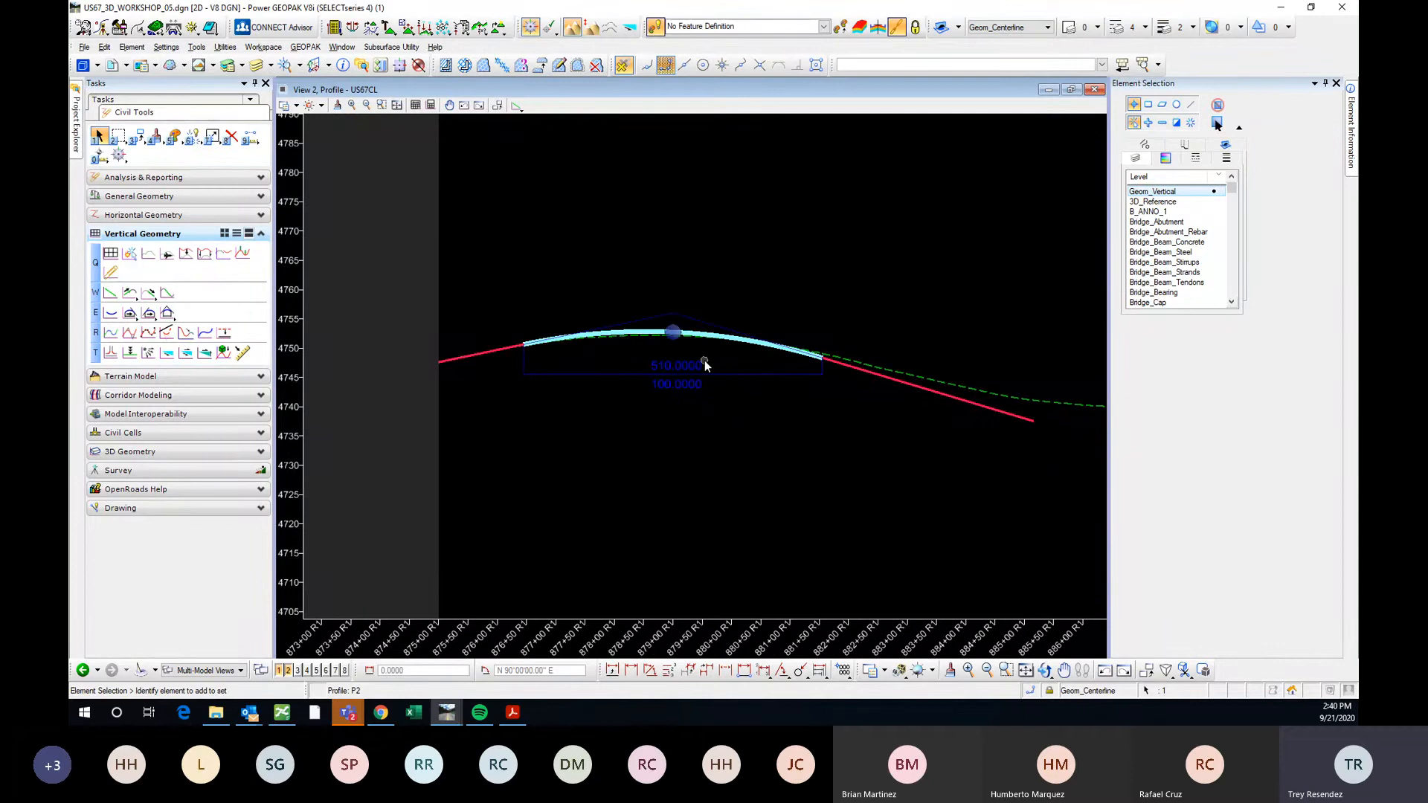
click(695, 366)
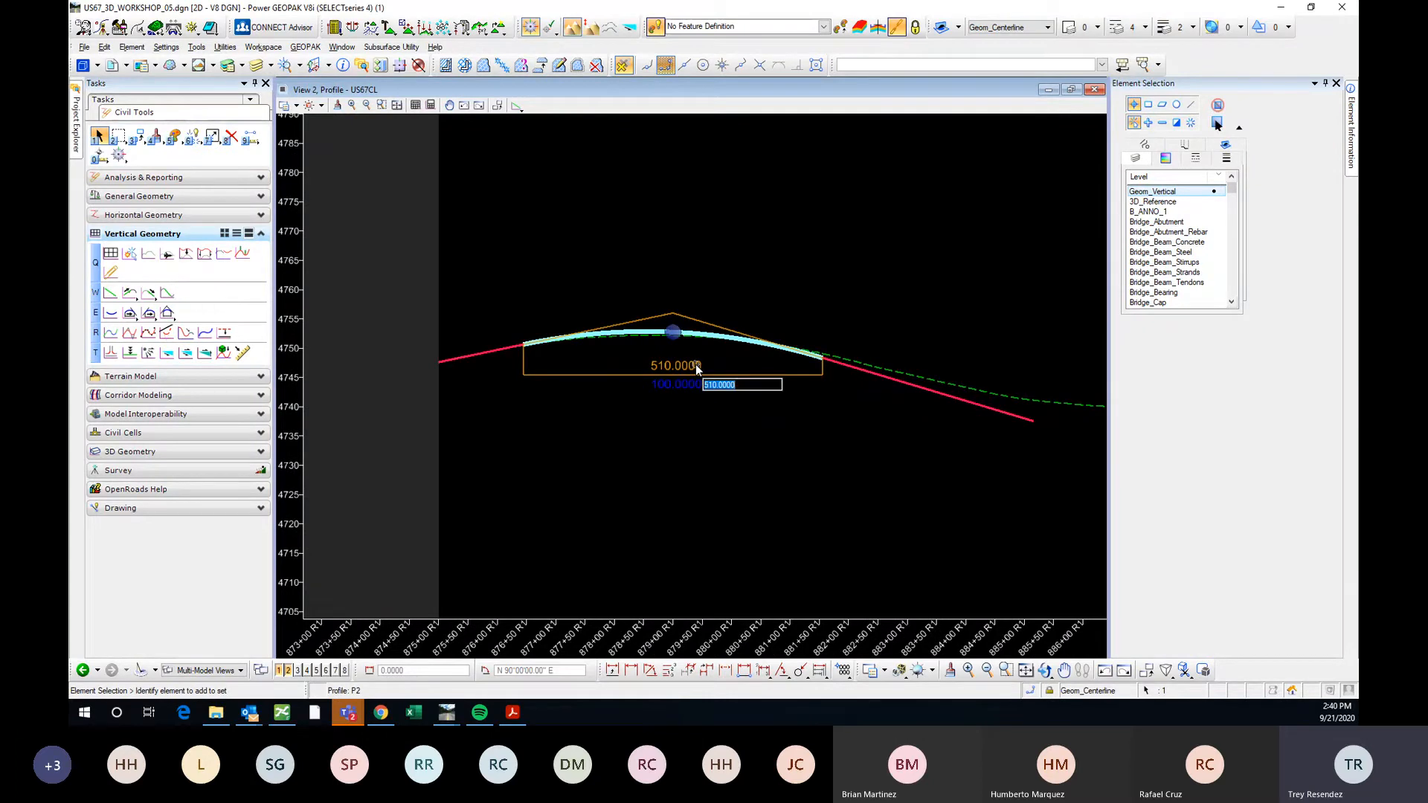
text(500)
key(Return)
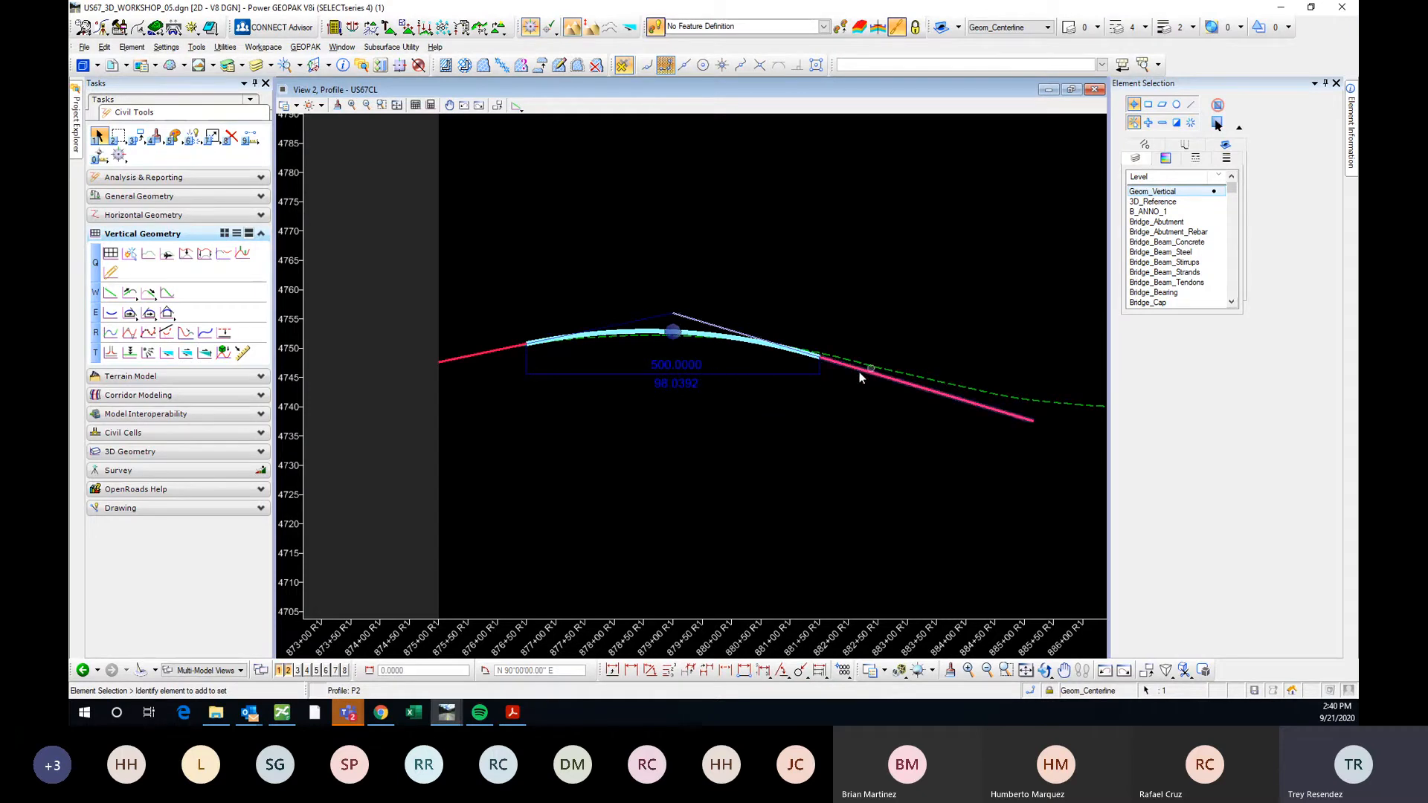
Try a much larger length for the crest curve and undo the change.
click(686, 366)
text(5000)
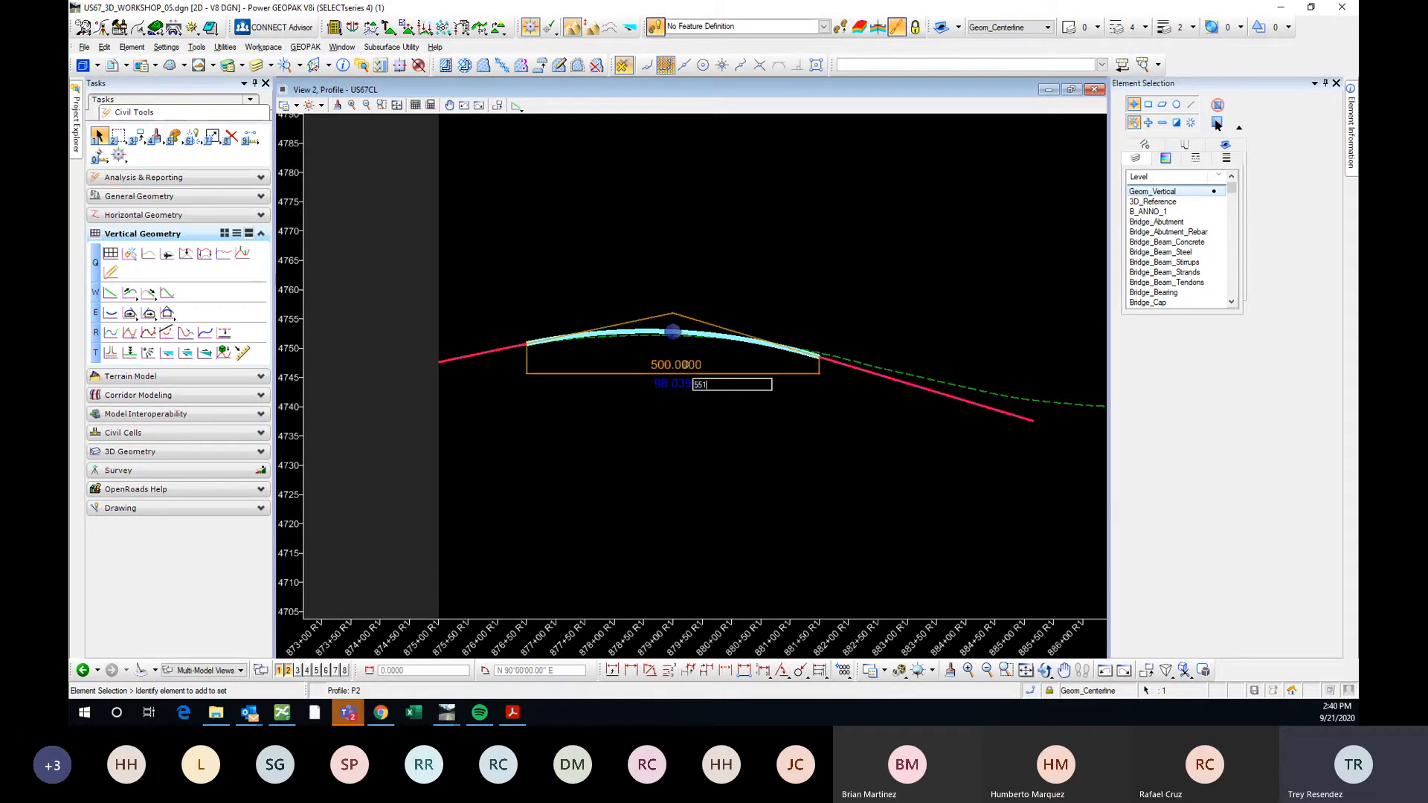
key(Return)
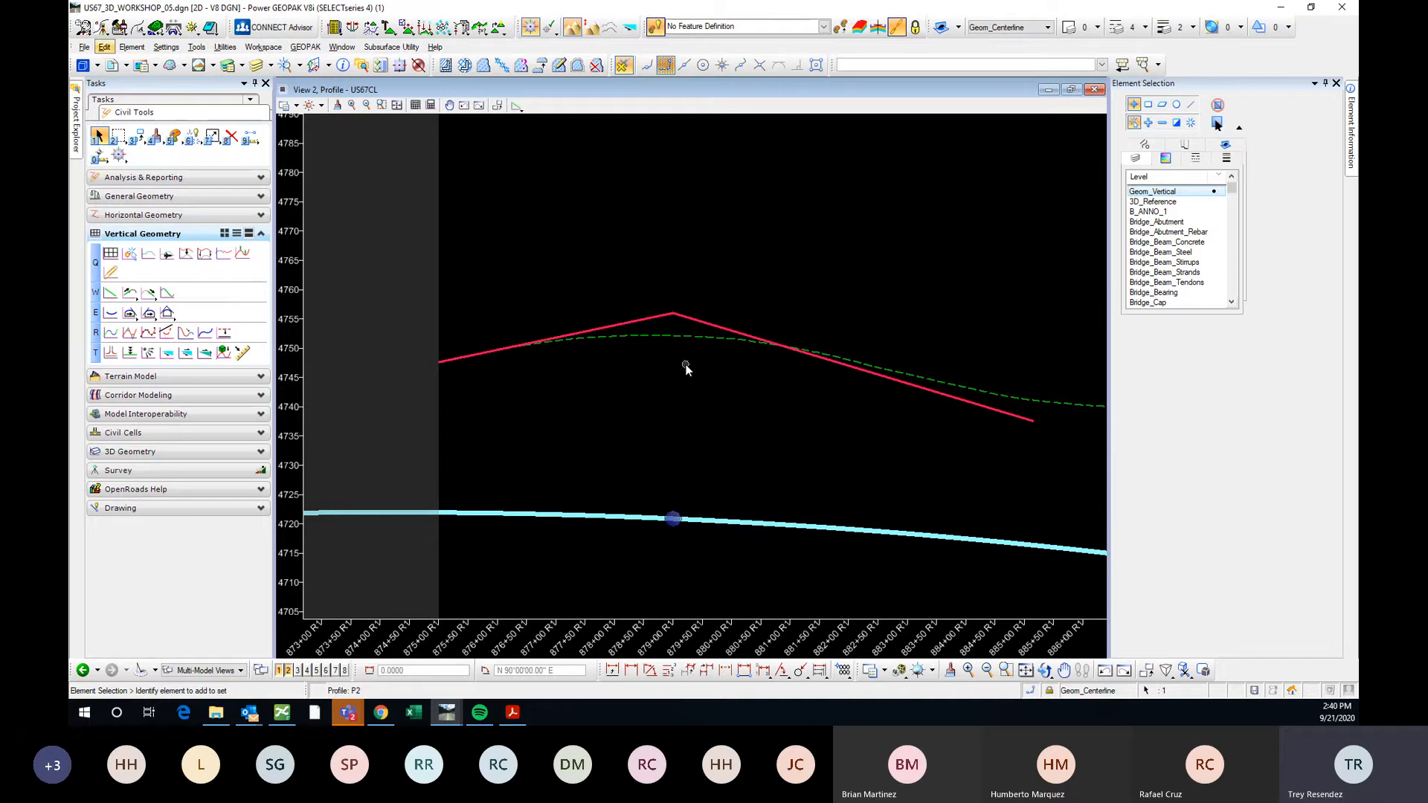
key(ctrl+z)
Set the crest curve's length to 510.
click(685, 364)
text(510)
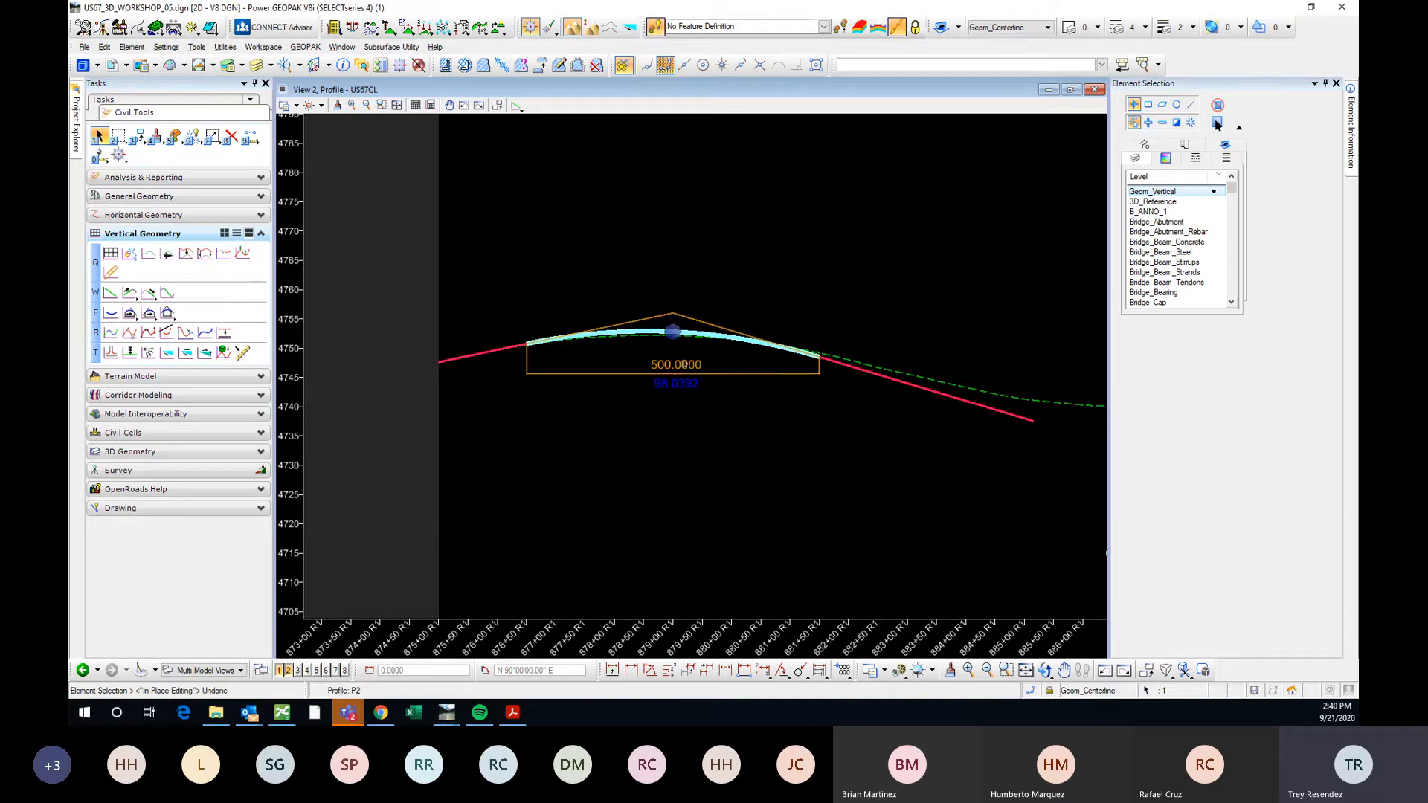
key(Return)
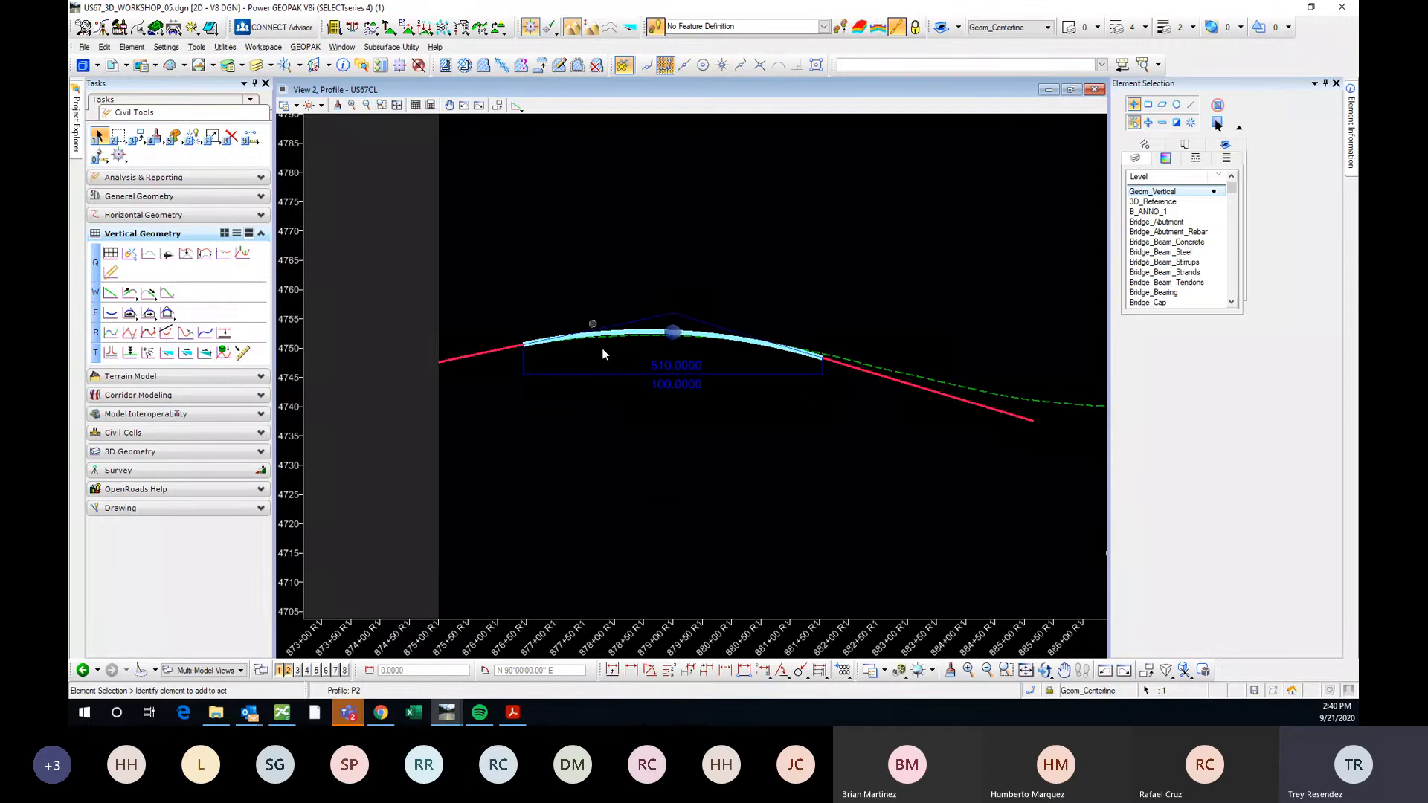
Set the grade of the descending line after the crest curve to -3.5%.
middle_drag(763, 402, 725, 423)
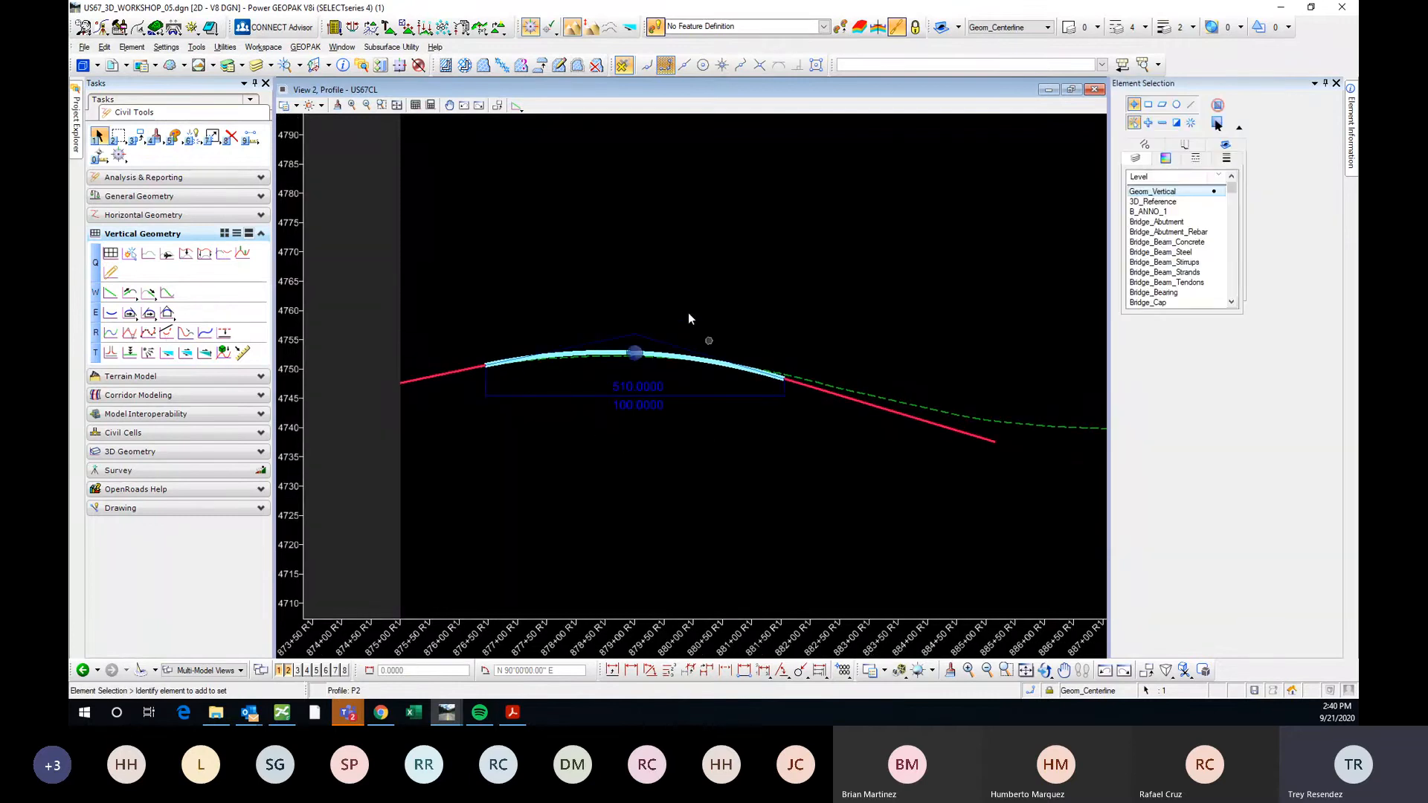
scroll(666, 429, down, 2)
scroll(649, 414, up, 4)
scroll(577, 343, down, 2)
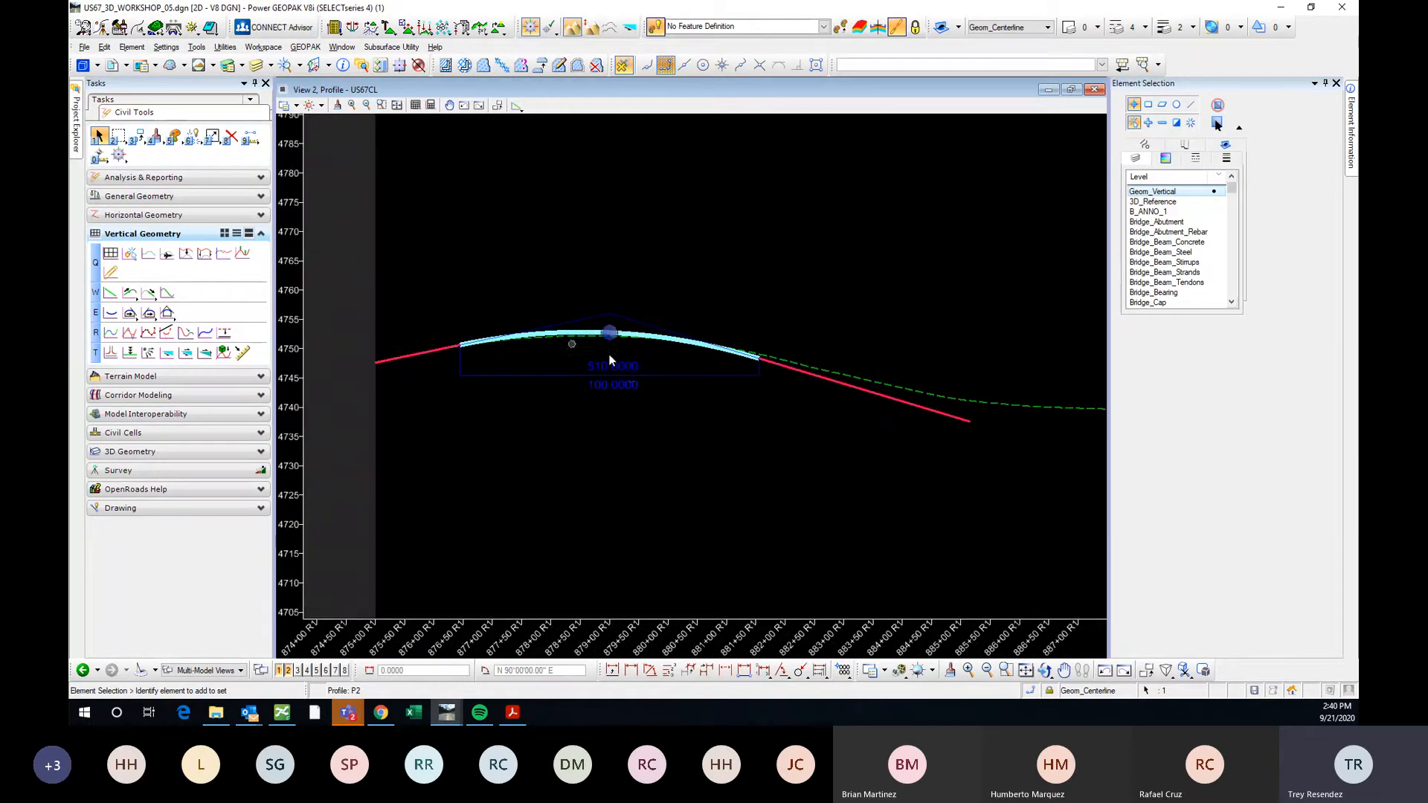
click(806, 381)
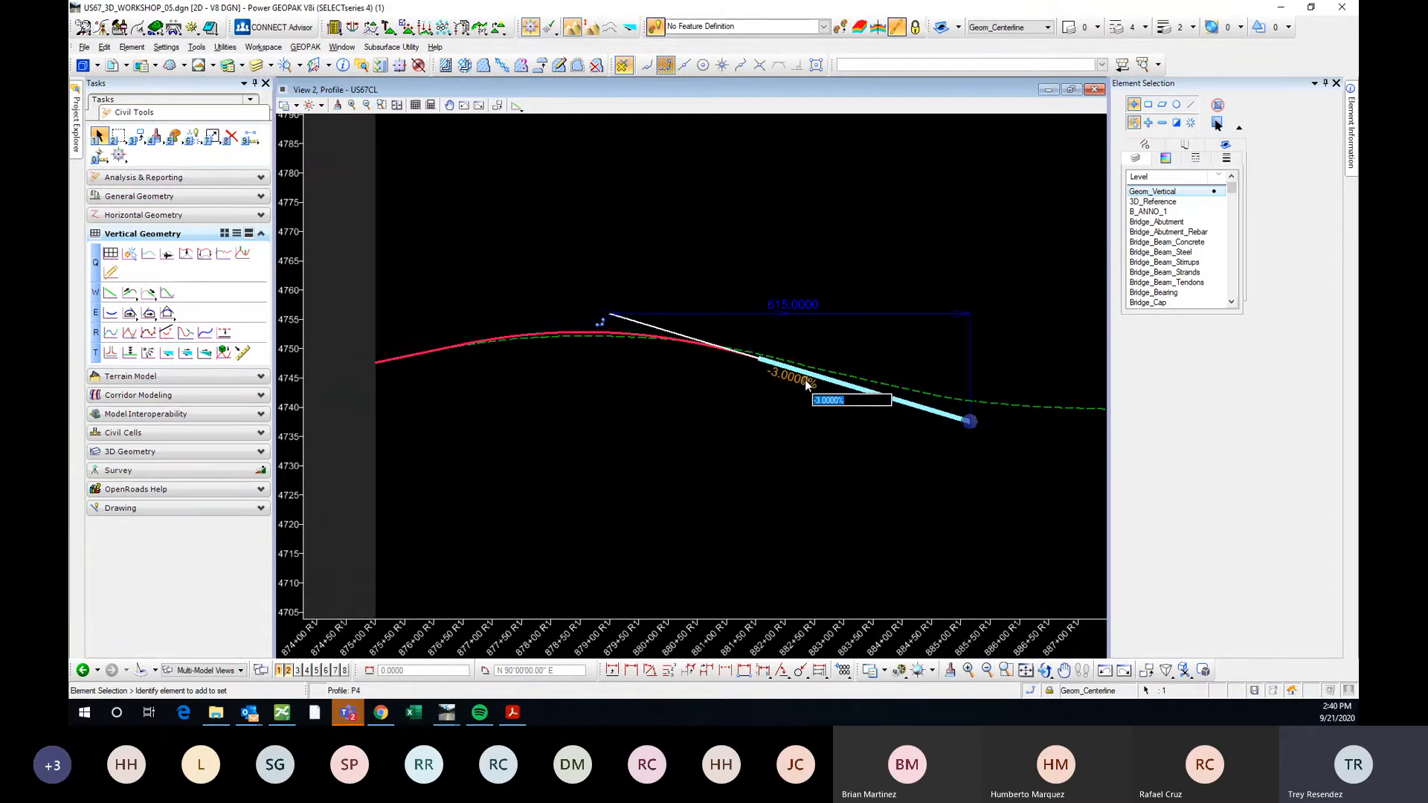
key(BackSpace)
text(-3.5)
key(Return)
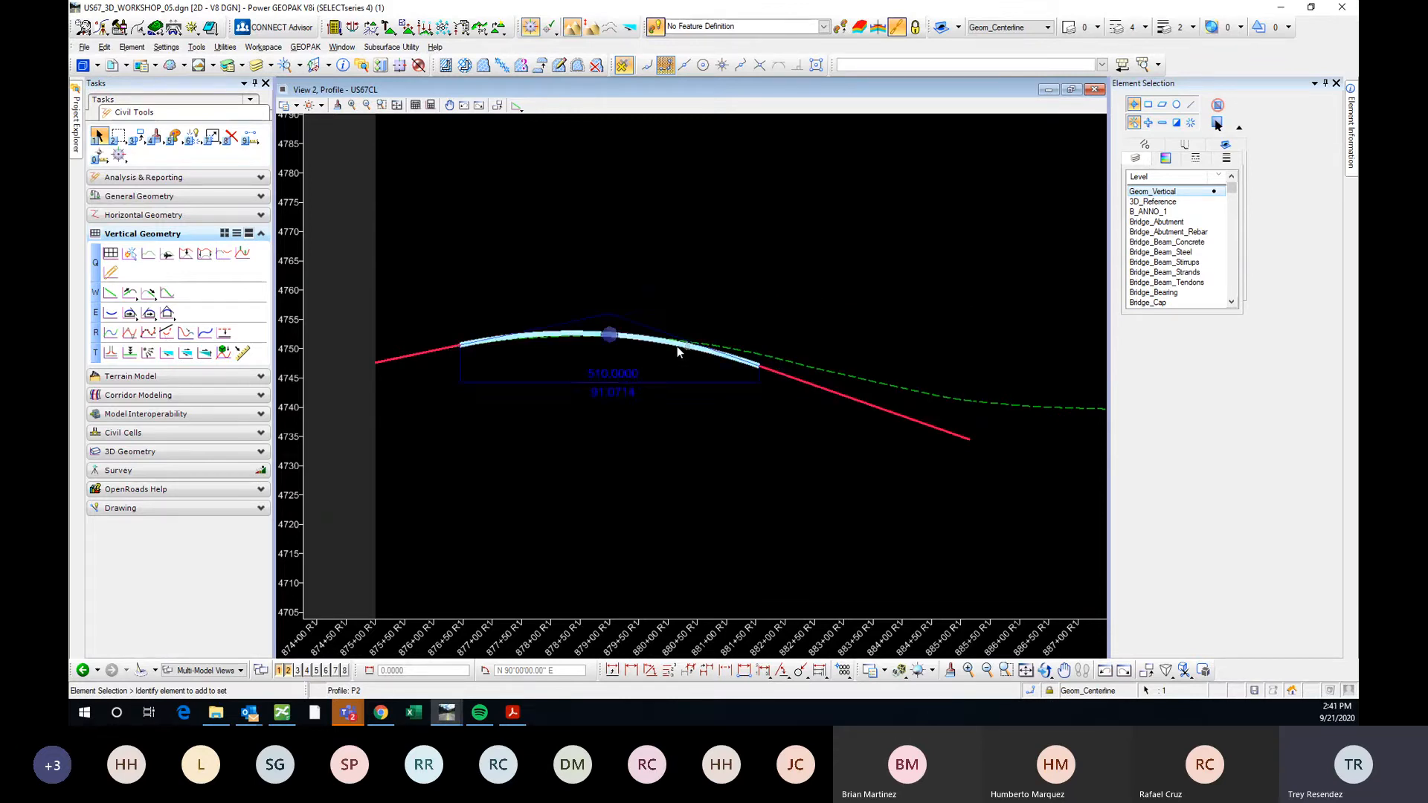
Examine the crest curve's length and curve parameter values in the US67CL profile.
click(626, 372)
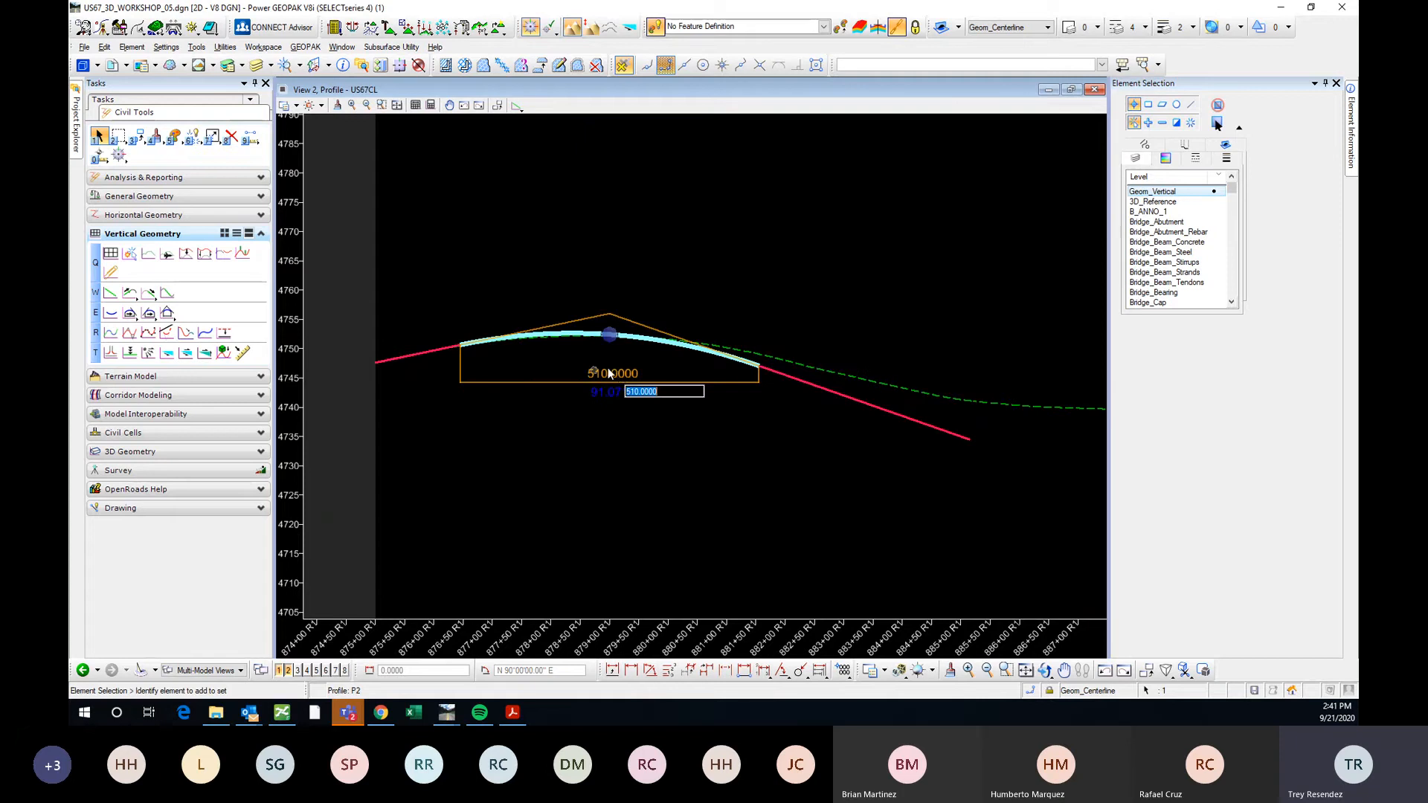
scroll(610, 371, up, 2)
scroll(608, 388, down, 2)
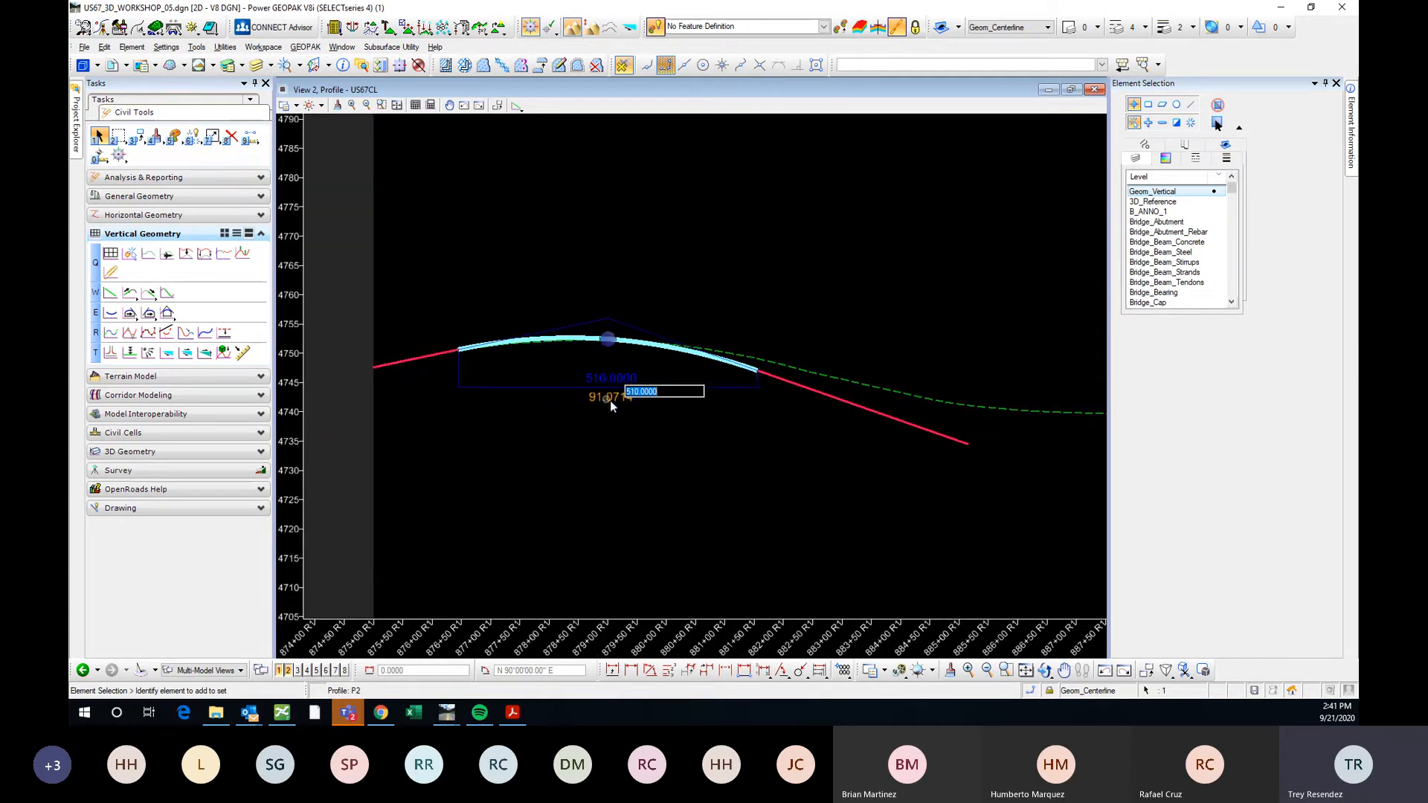
click(705, 413)
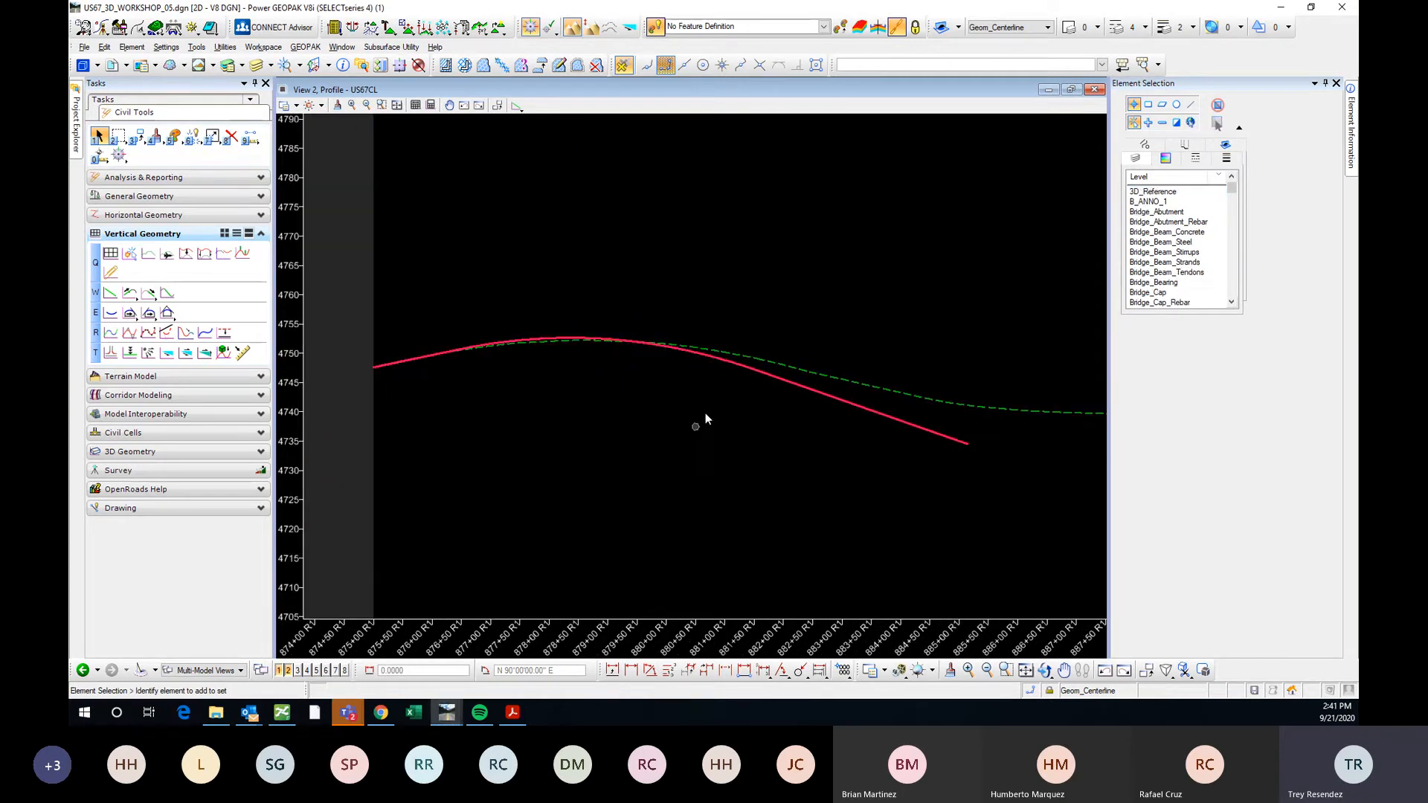
click(708, 353)
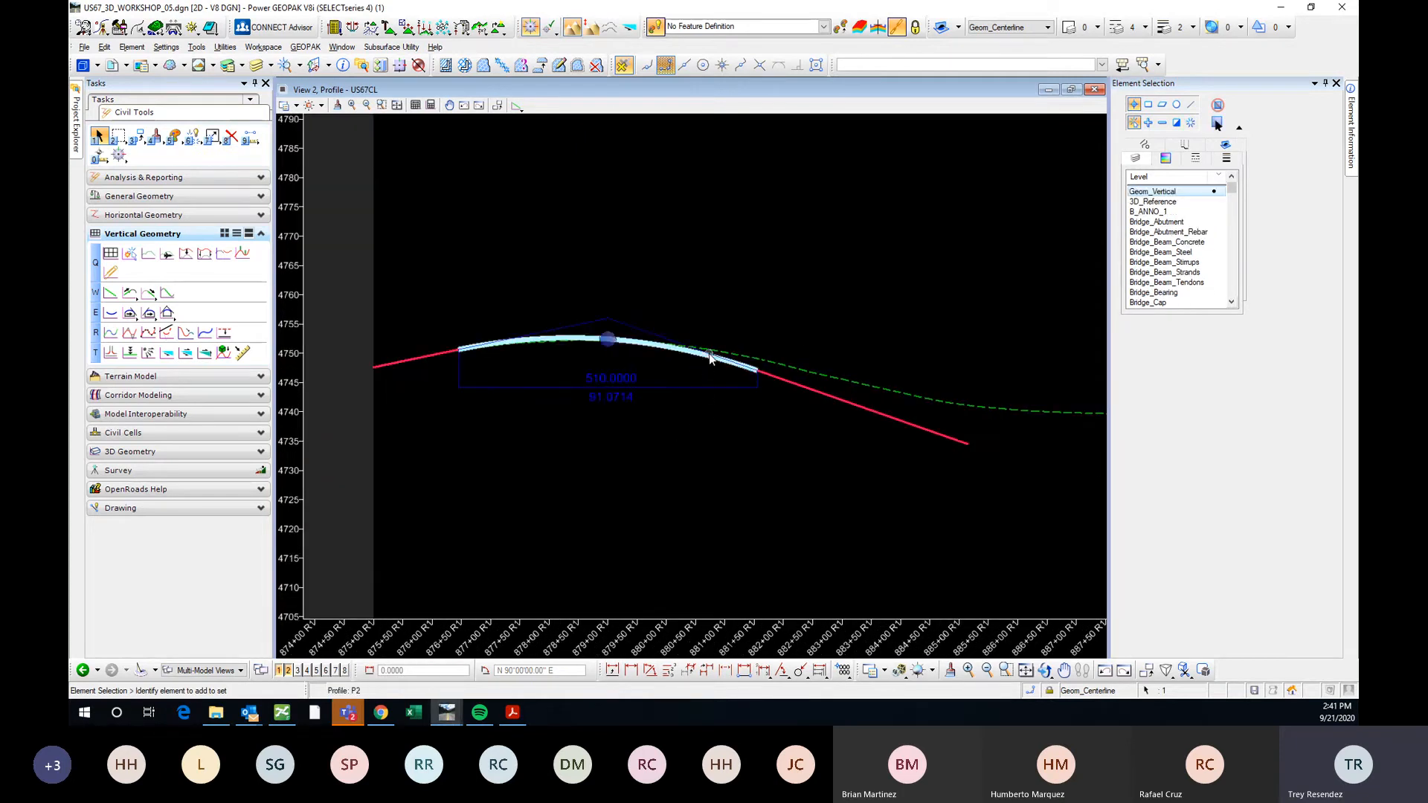
click(625, 378)
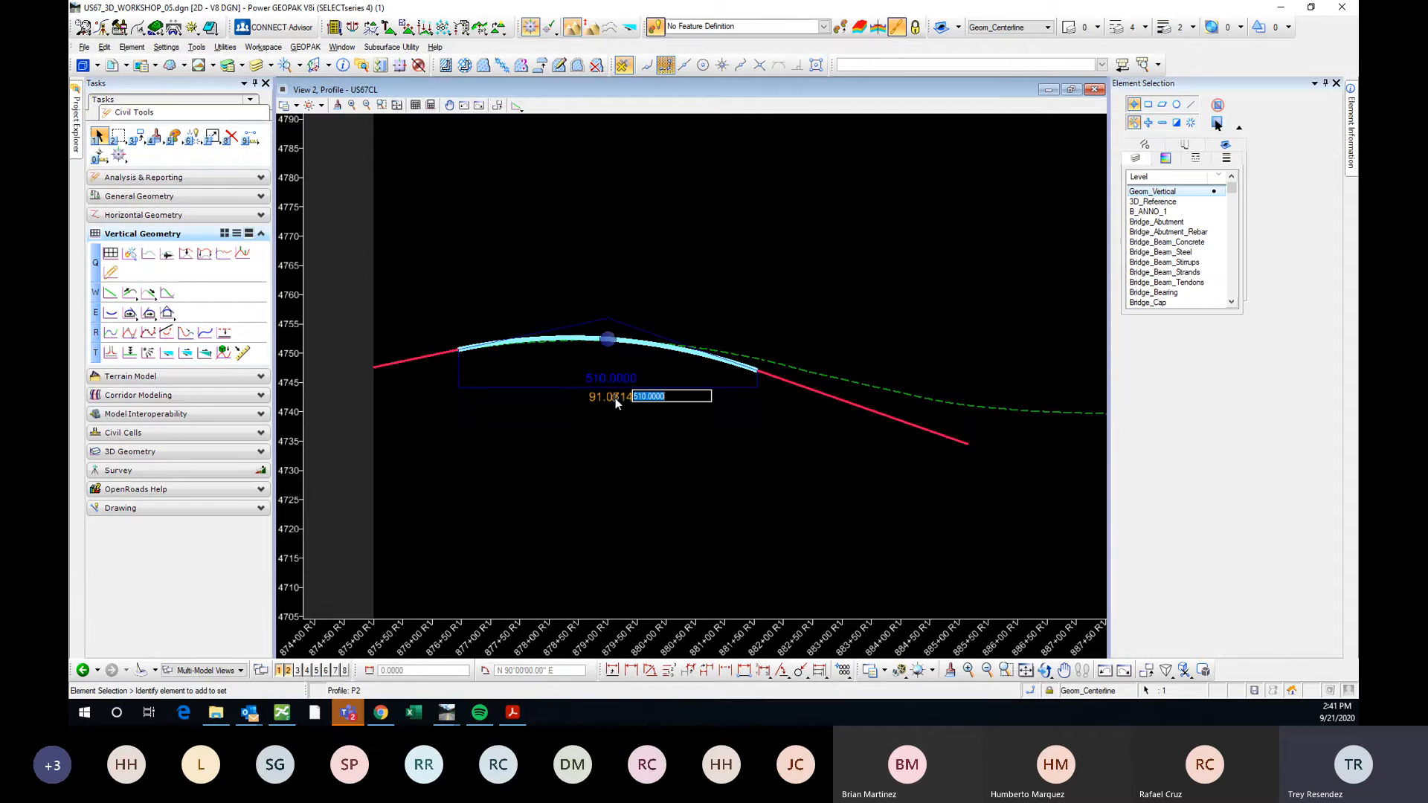
click(614, 399)
click(614, 380)
click(613, 395)
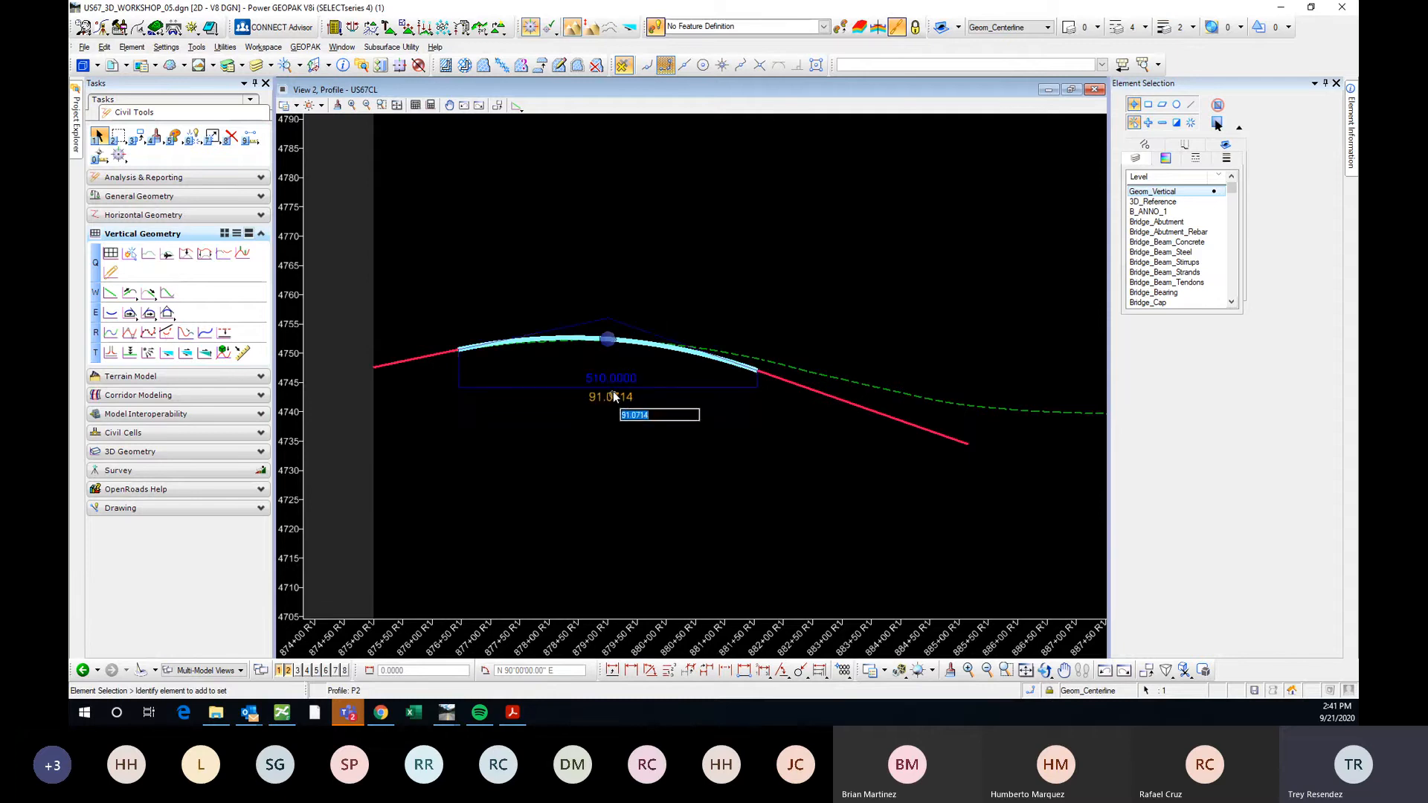
click(611, 378)
click(611, 376)
click(614, 396)
click(618, 378)
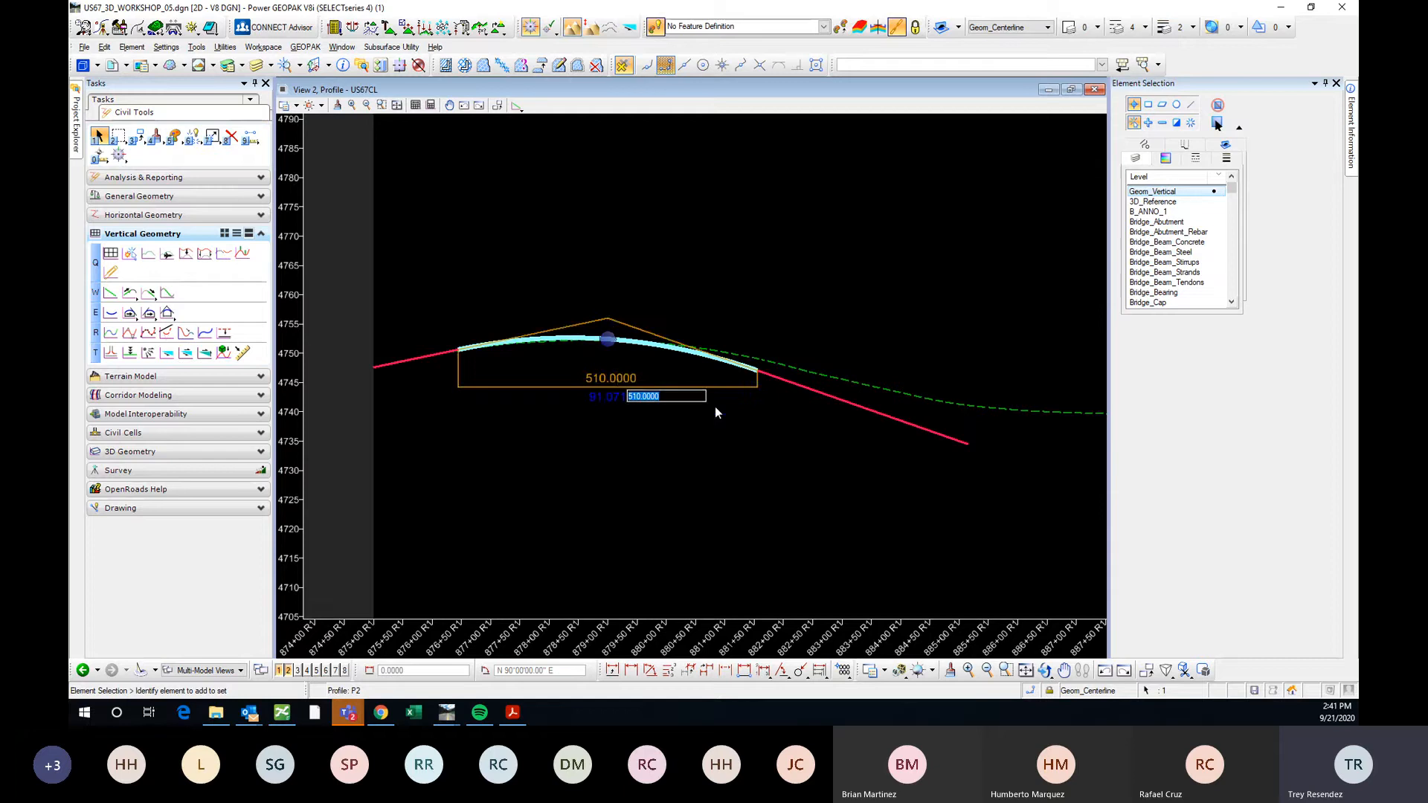
click(777, 411)
Examine the descending line after the crest and the existing ground beyond its end.
click(796, 384)
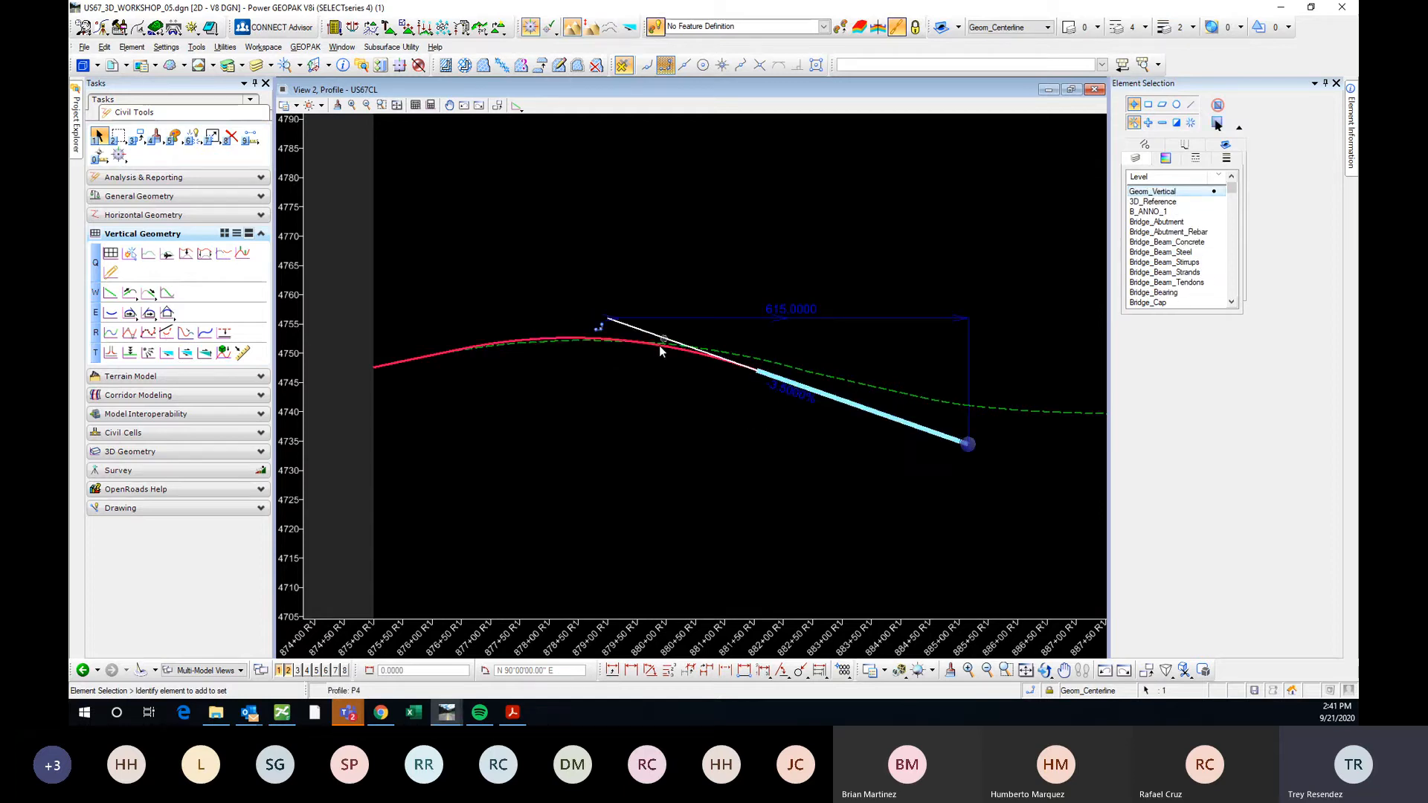
scroll(659, 346, down, 2)
click(687, 398)
scroll(508, 357, down, 2)
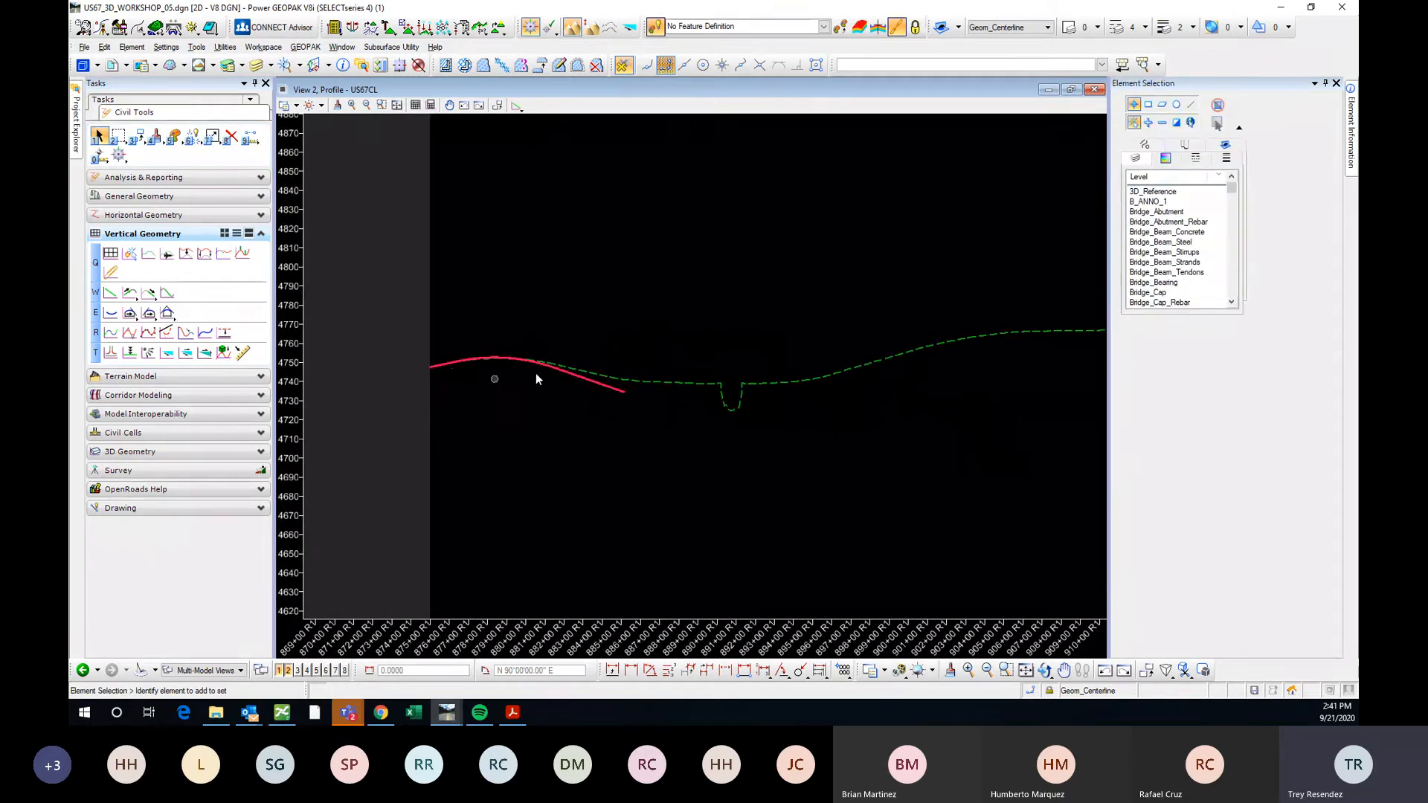
middle_drag(976, 379, 953, 371)
scroll(416, 368, up, 4)
scroll(520, 355, up, 4)
scroll(534, 354, down, 4)
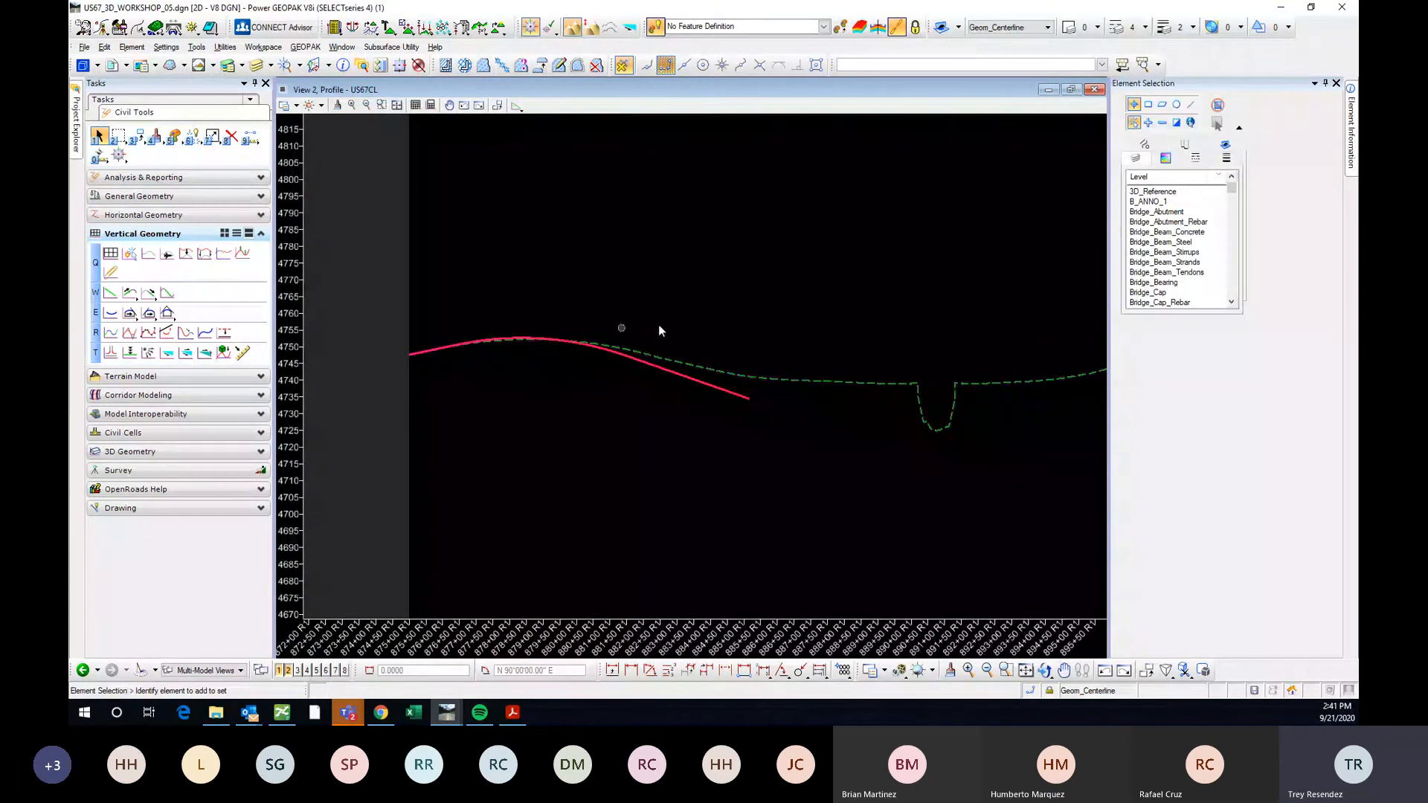
middle_drag(793, 340, 743, 347)
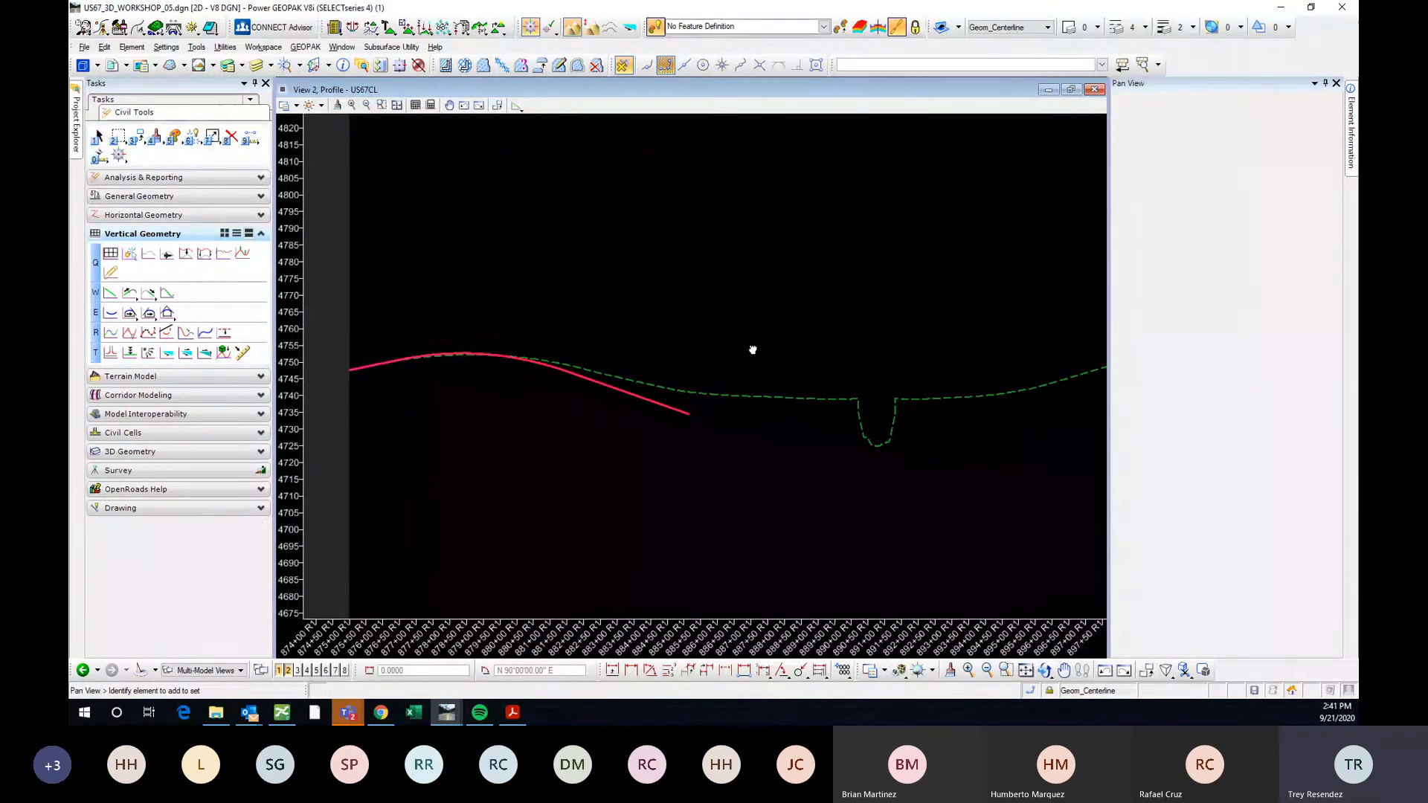
middle_drag(426, 393, 514, 404)
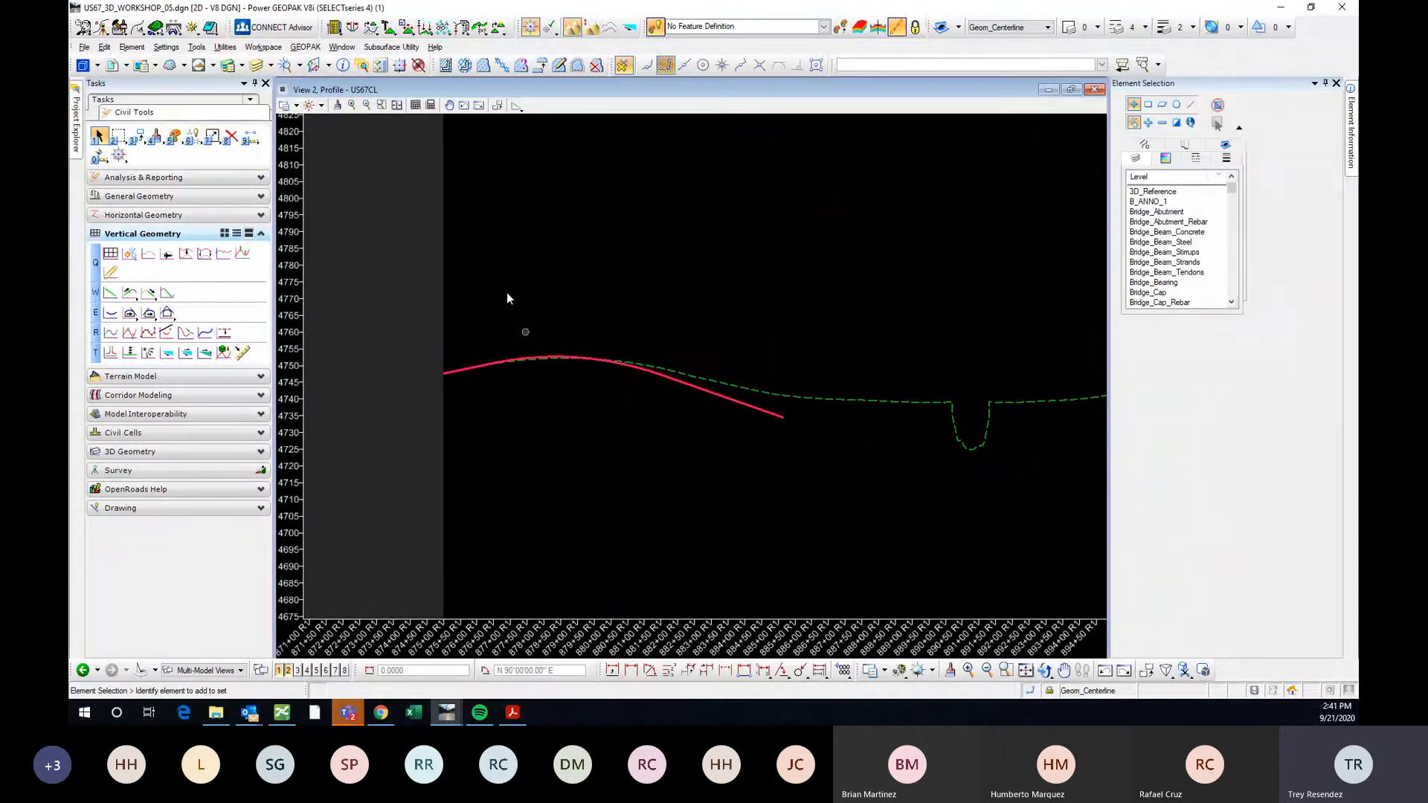
Join the proposed lines and crest curve with Profile Complex By Elements, using the Automatic method, a 0.5000 maximum gap and the name P.
click(112, 333)
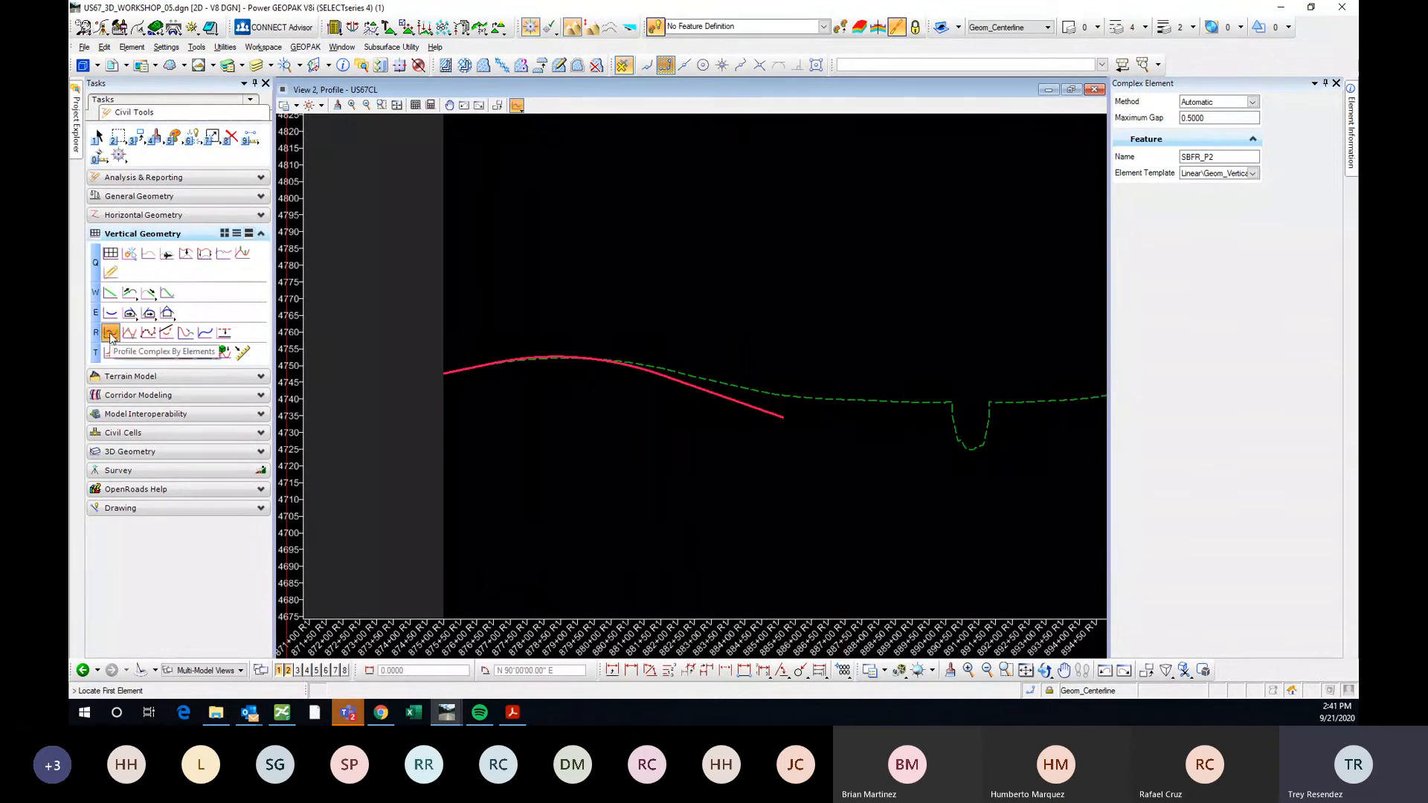
drag(1214, 158, 1181, 158)
text(P)
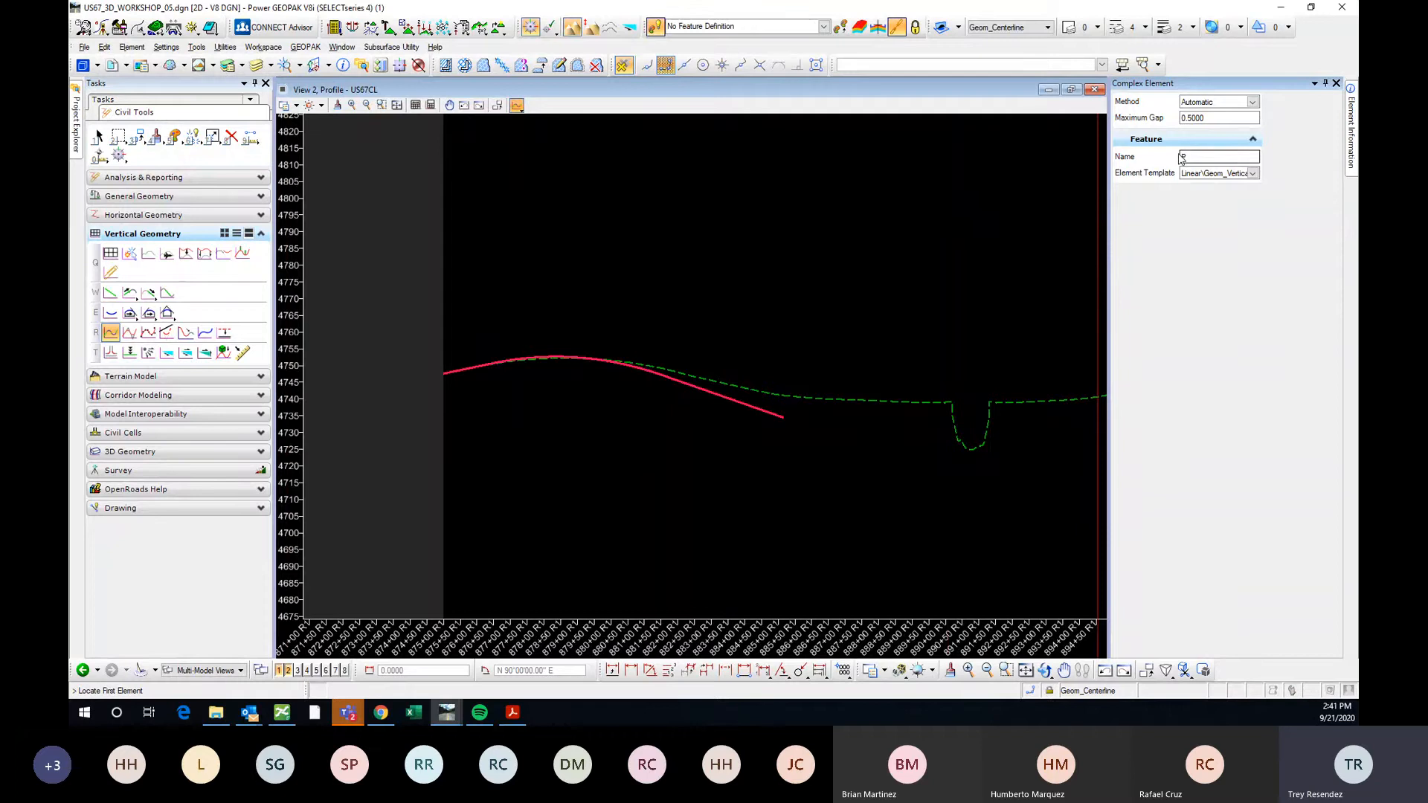
scroll(476, 381, up, 2)
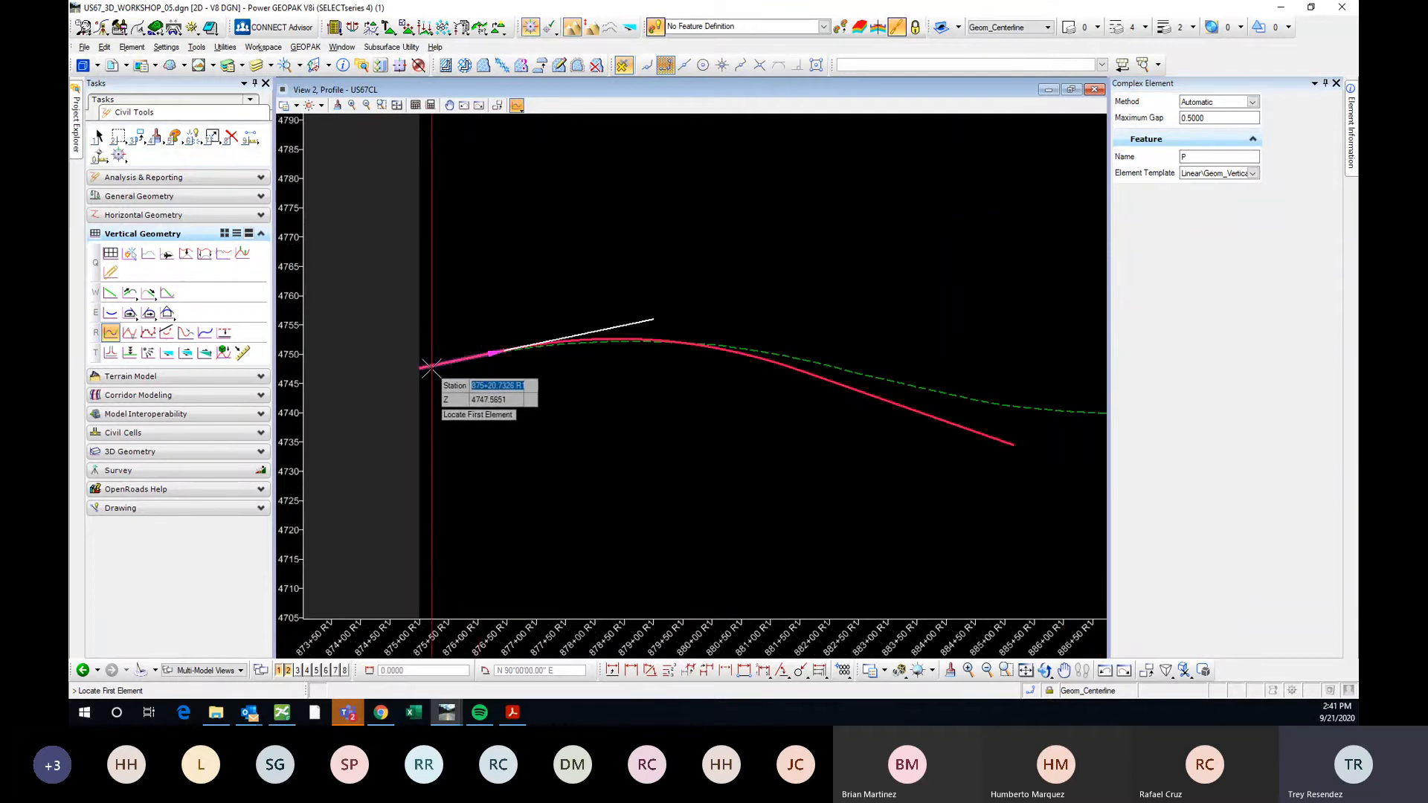
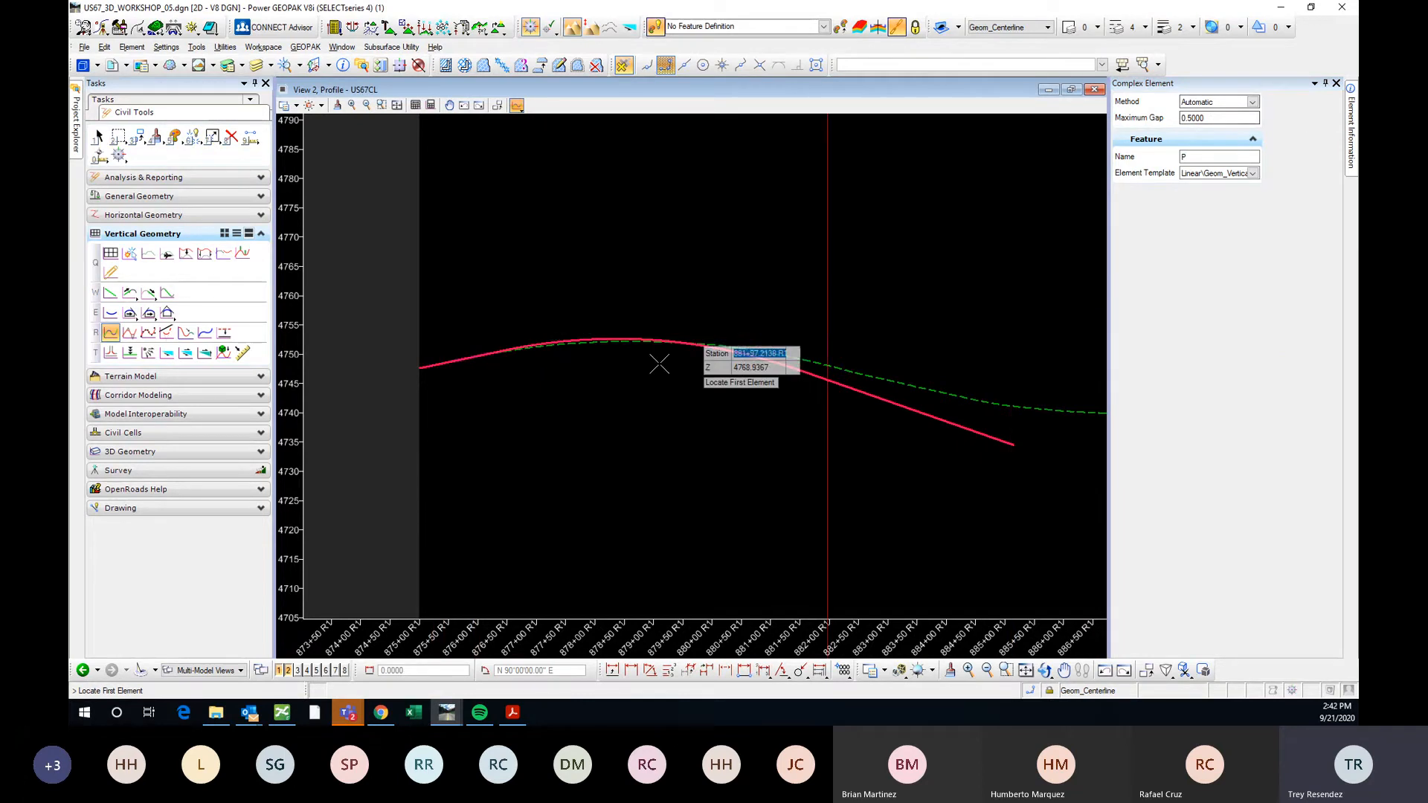
click(421, 368)
scroll(401, 376, down, 2)
click(632, 379)
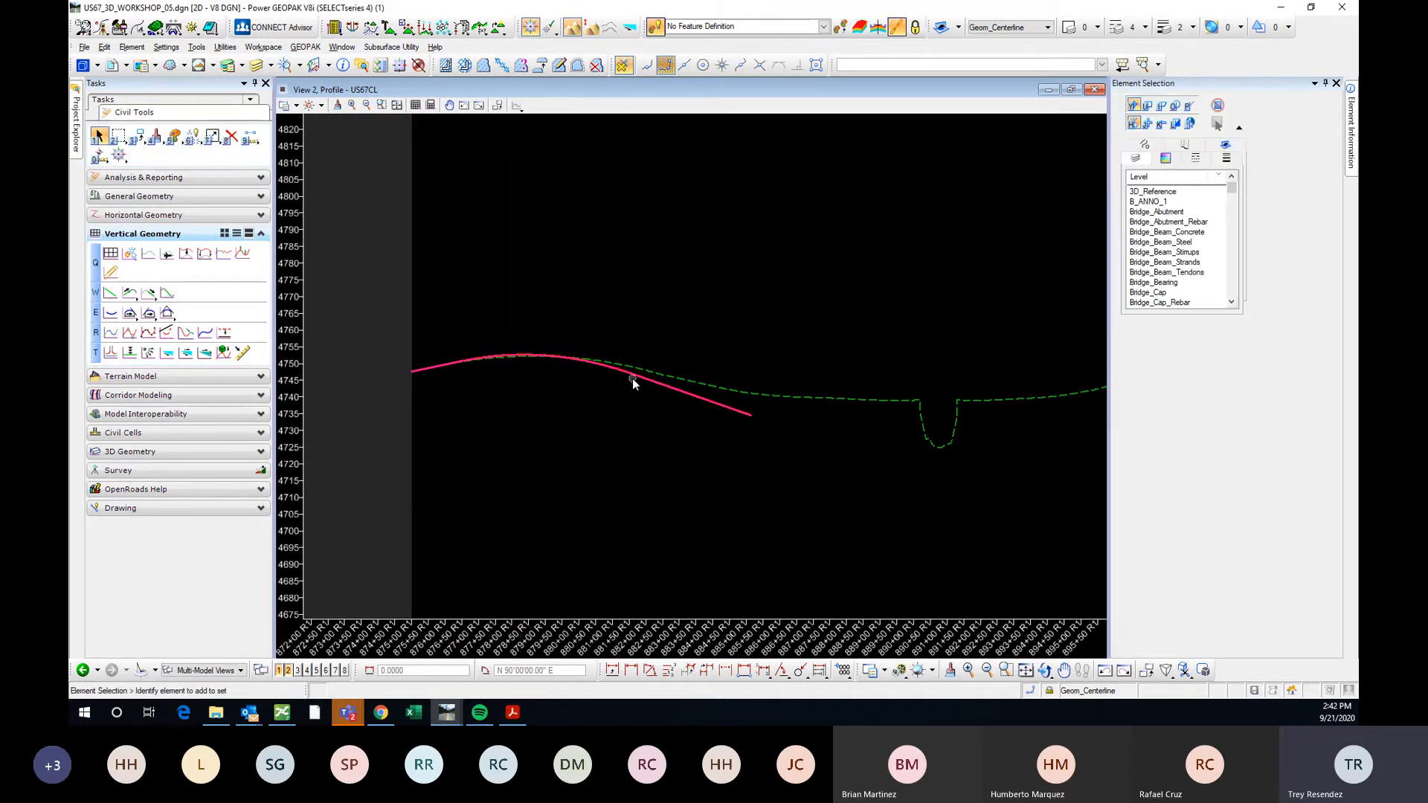
Try raising the crest intersection point of the combined proposed profile.
click(635, 378)
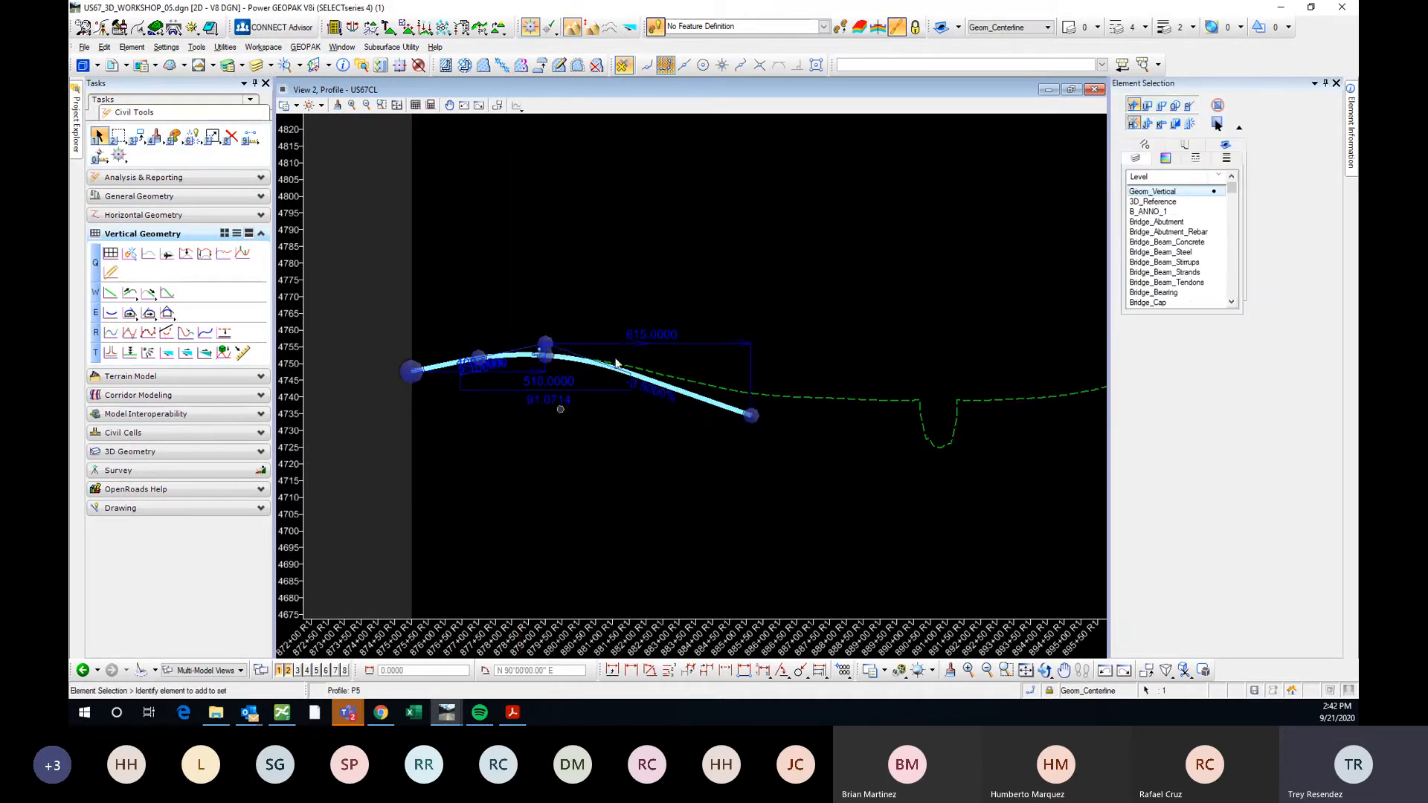
scroll(512, 402, up, 2)
middle_drag(493, 438, 657, 449)
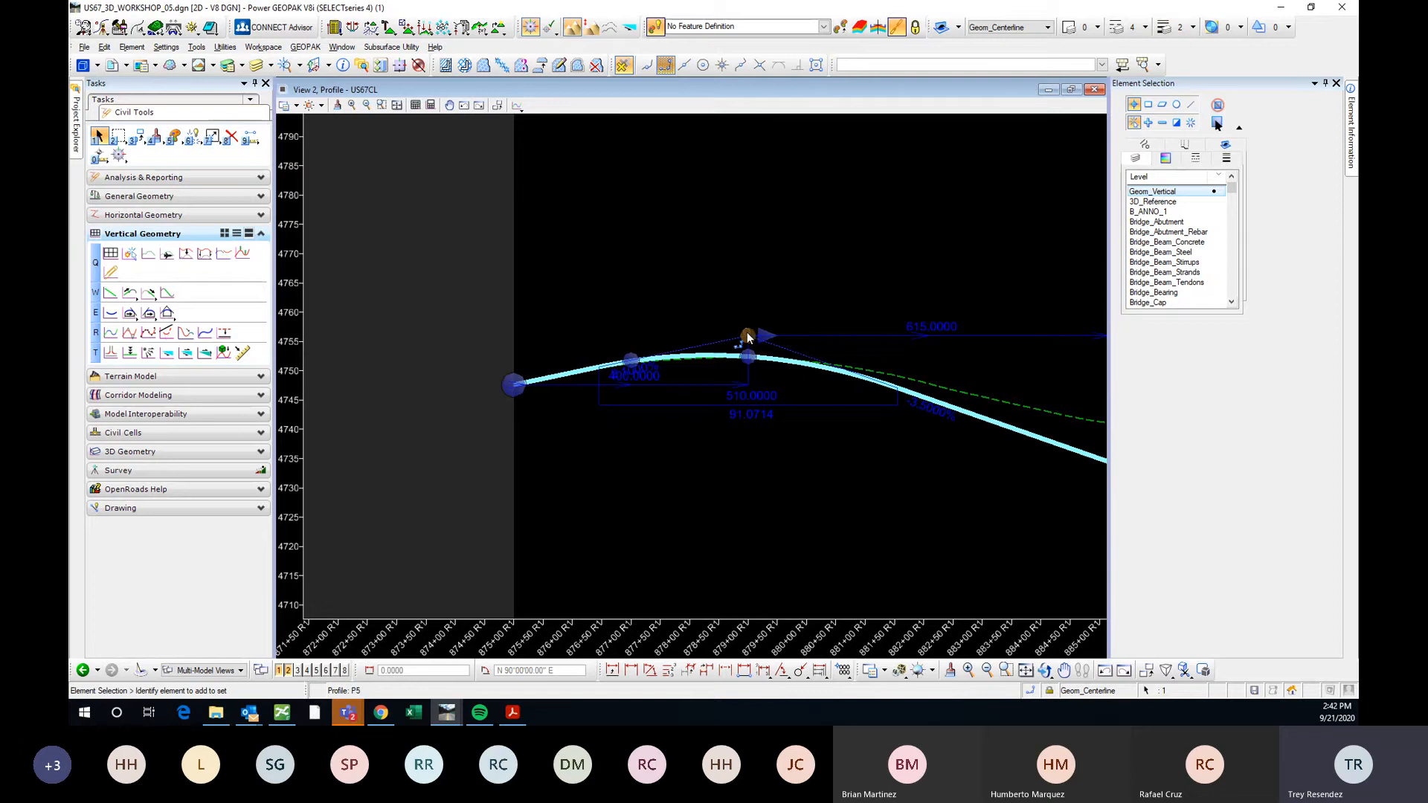
drag(748, 336, 759, 322)
scroll(744, 318, down, 2)
middle_drag(744, 322, 657, 354)
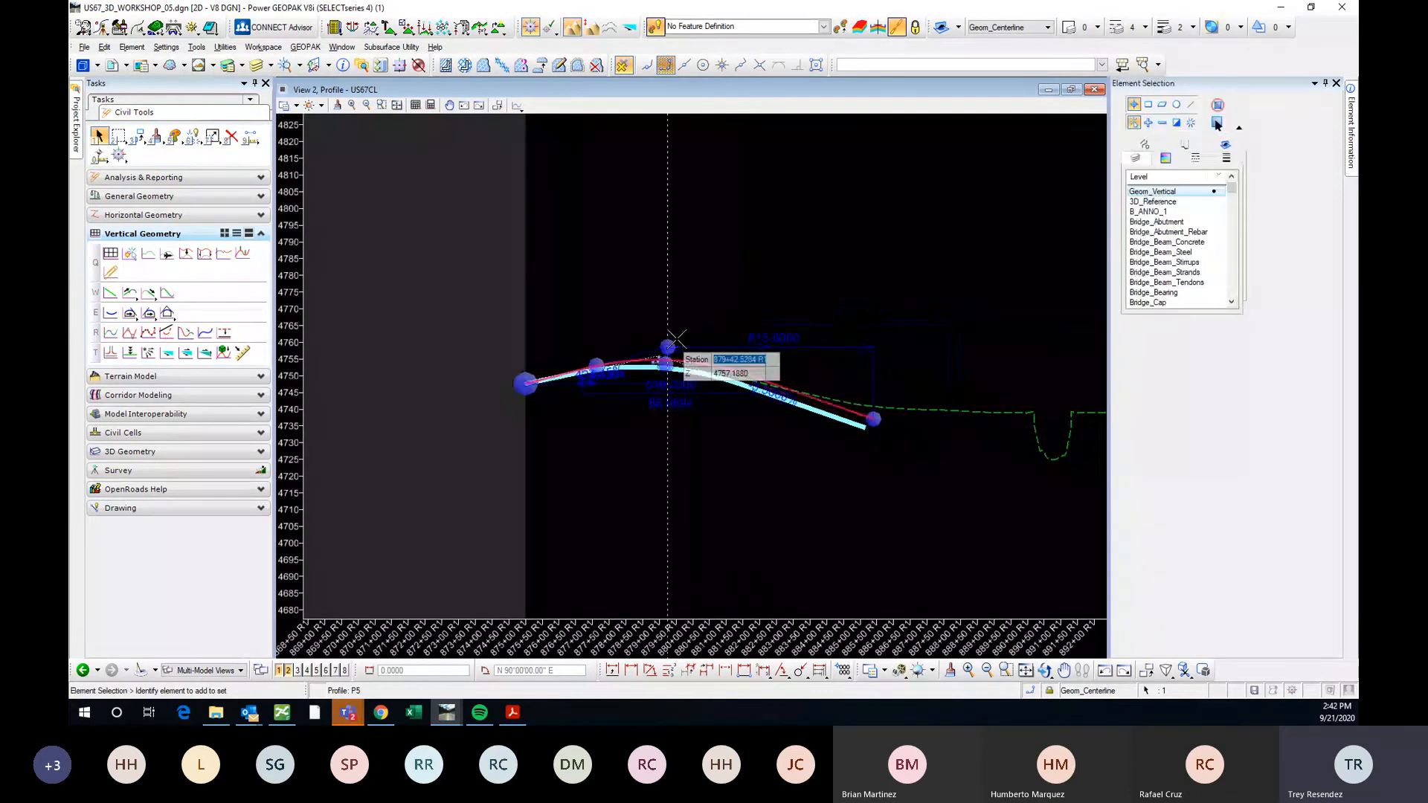
click(674, 343)
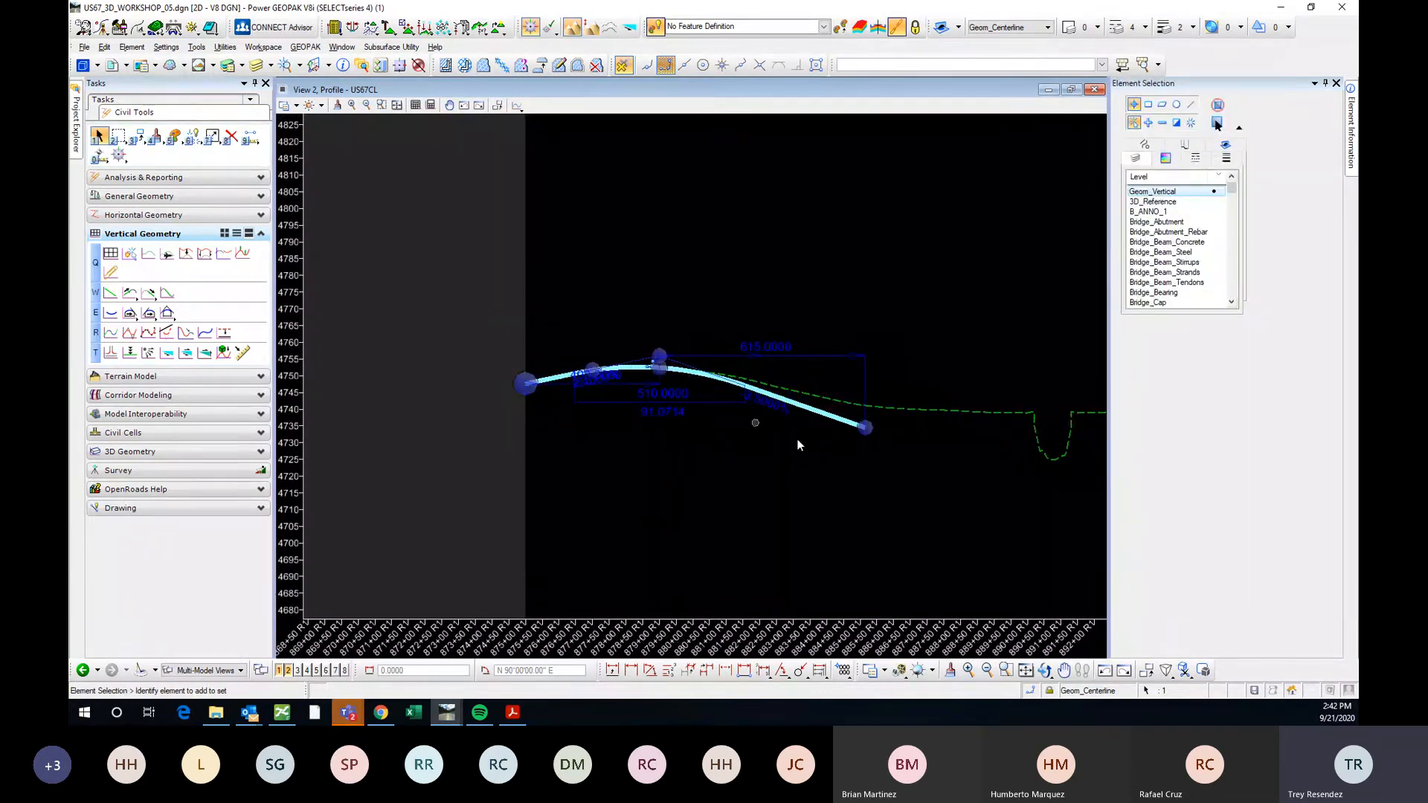
middle_drag(812, 436, 770, 413)
scroll(682, 413, up, 3)
click(695, 439)
scroll(695, 438, down, 3)
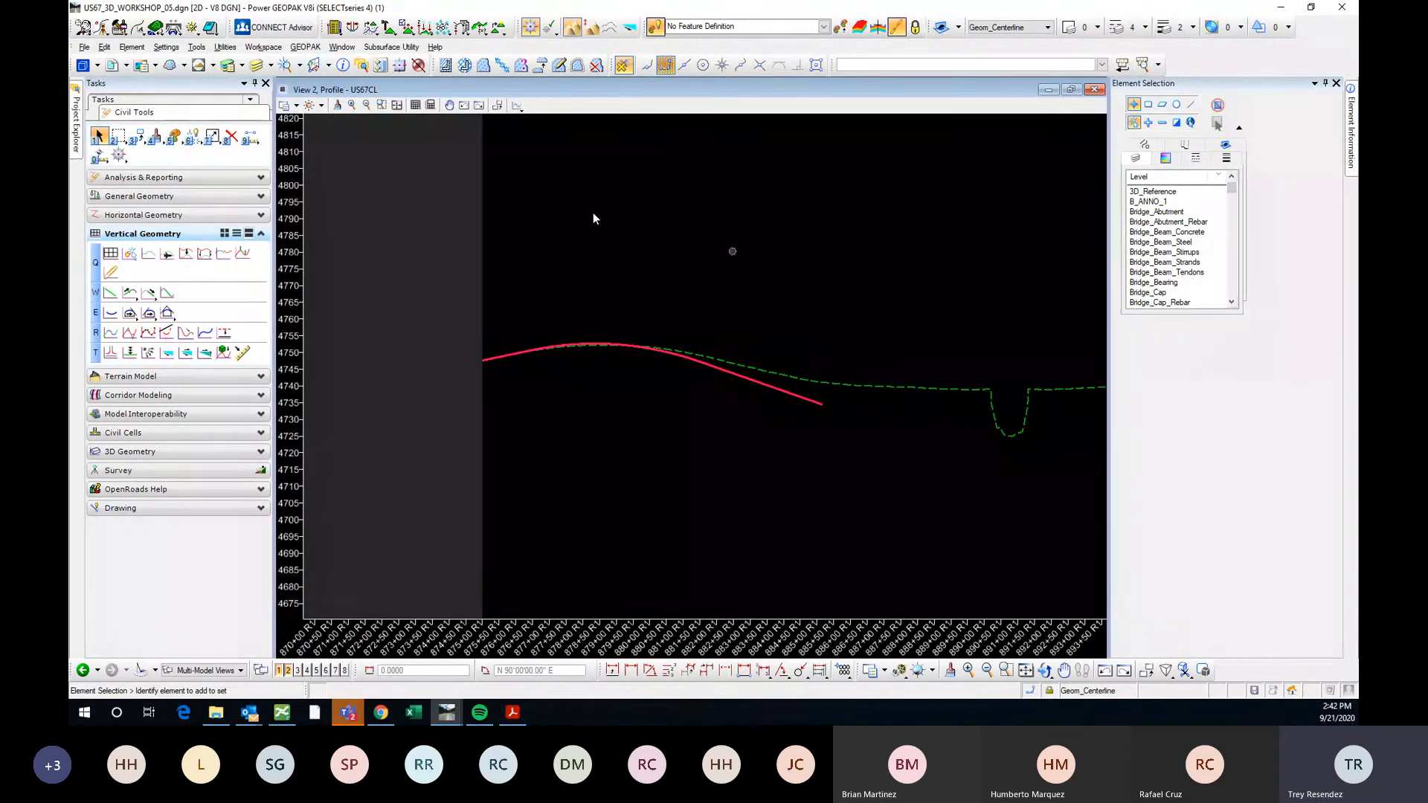
middle_drag(780, 456, 761, 421)
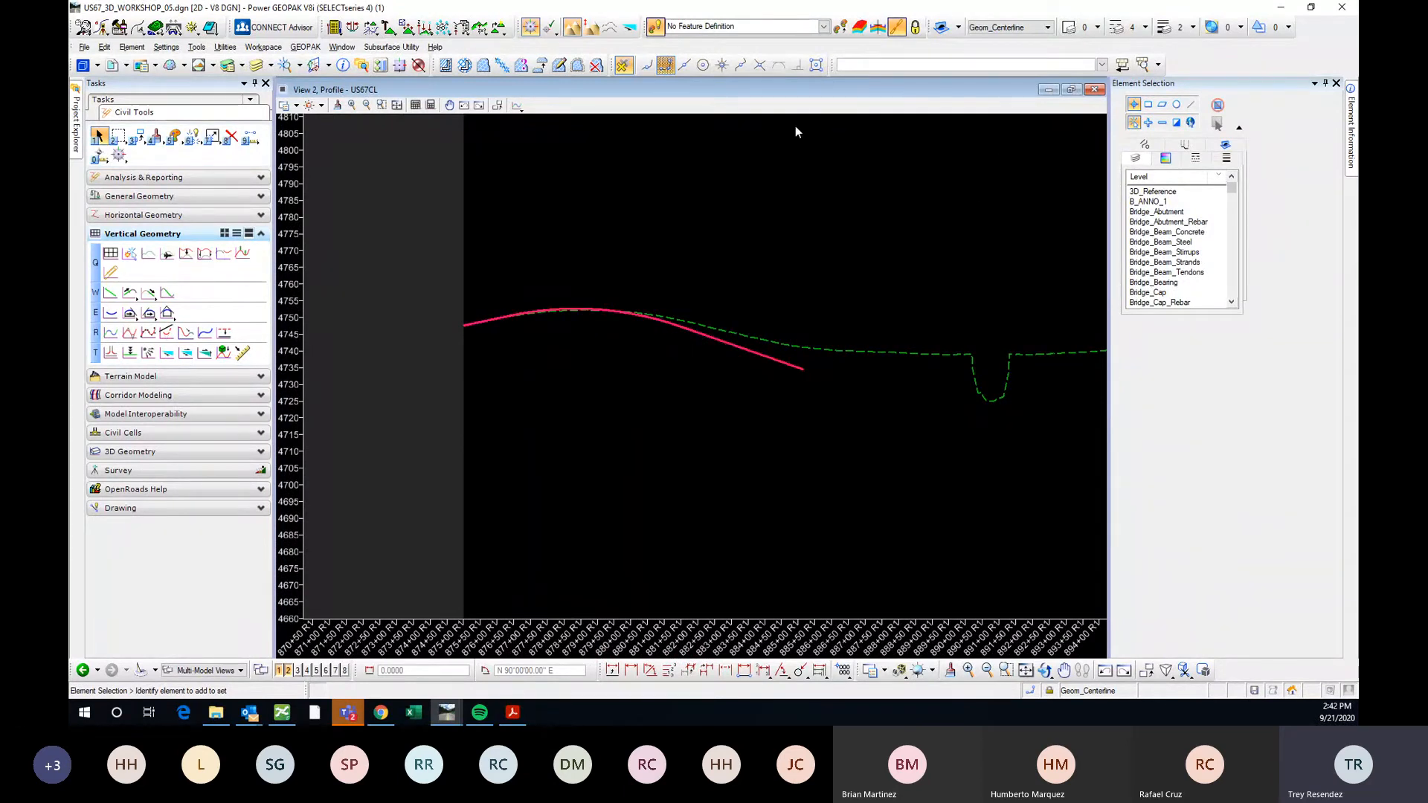
Restore the profile view to share the screen with the plan view and check the US67CL centerline in plan.
click(1072, 90)
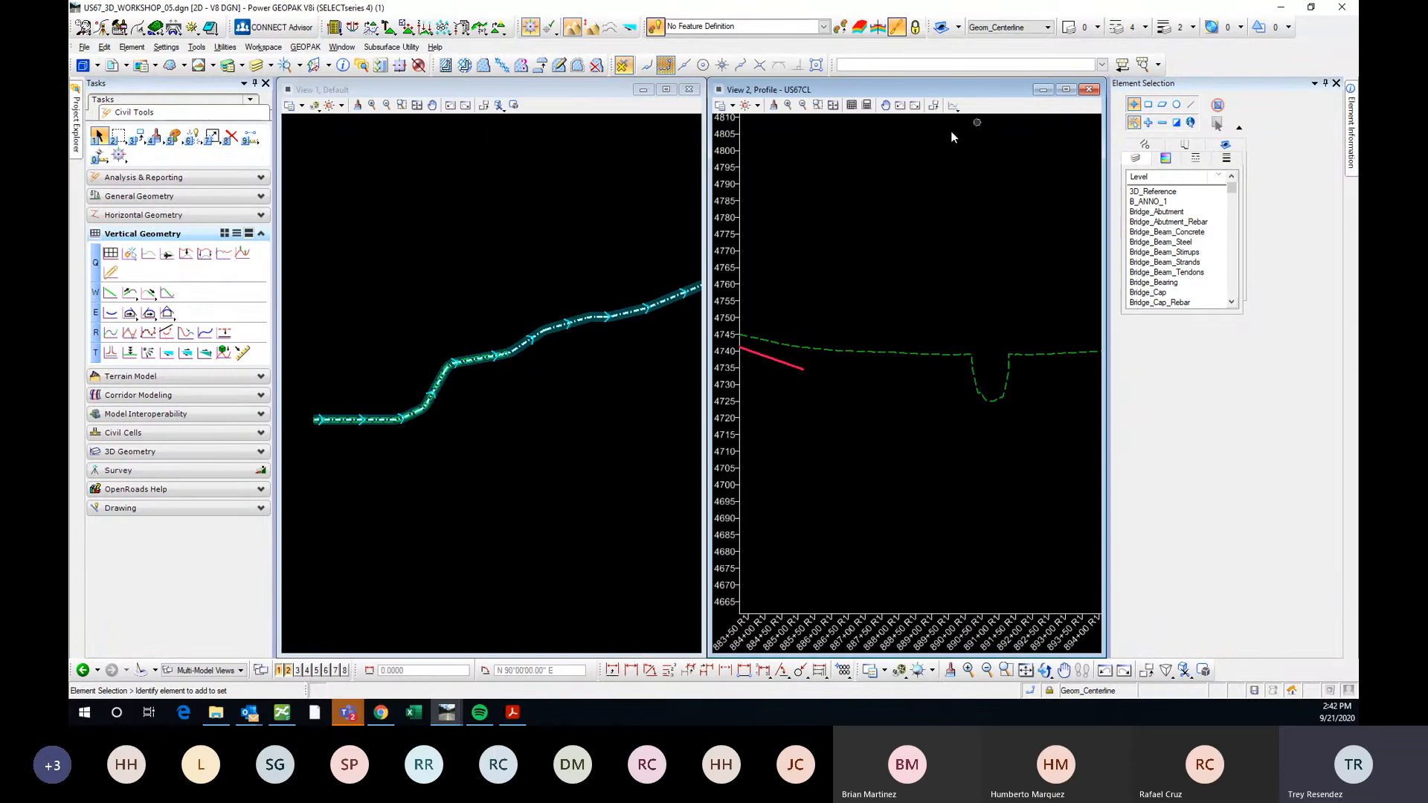
middle_drag(829, 332, 947, 444)
middle_drag(807, 415, 988, 410)
click(418, 337)
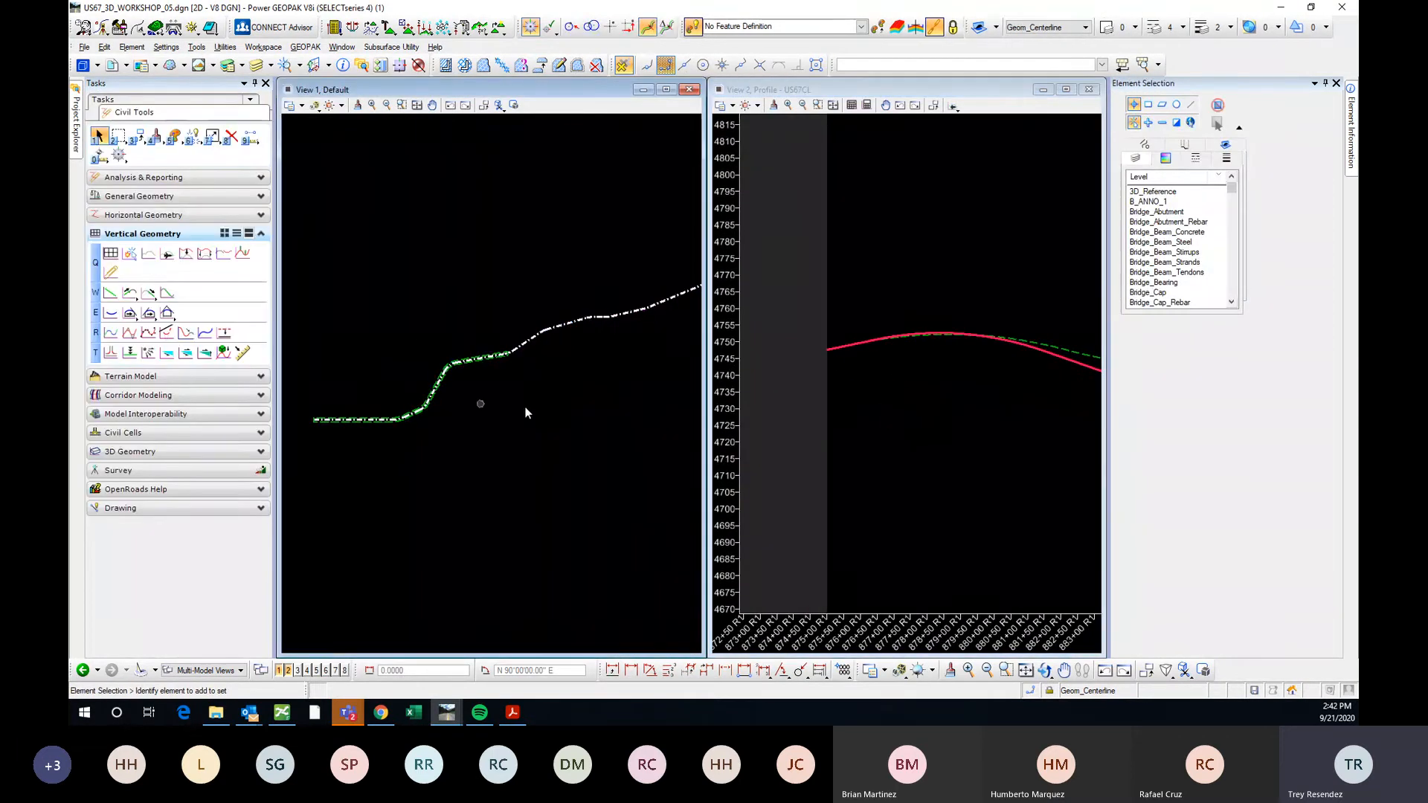
scroll(550, 330, up, 3)
scroll(524, 336, up, 3)
scroll(522, 350, up, 3)
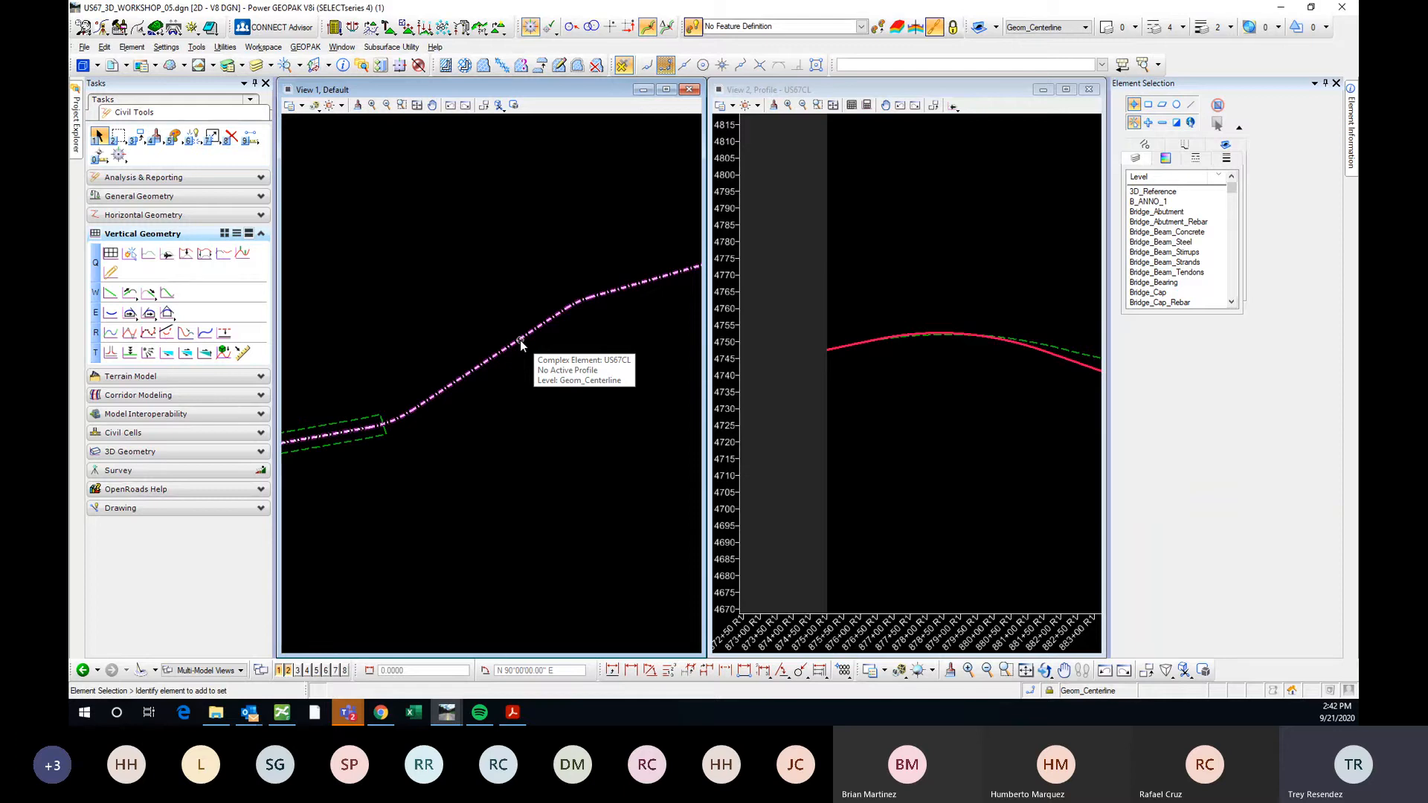
Set the combined proposed profile as the active profile of the US67CL centerline.
scroll(811, 349, down, 2)
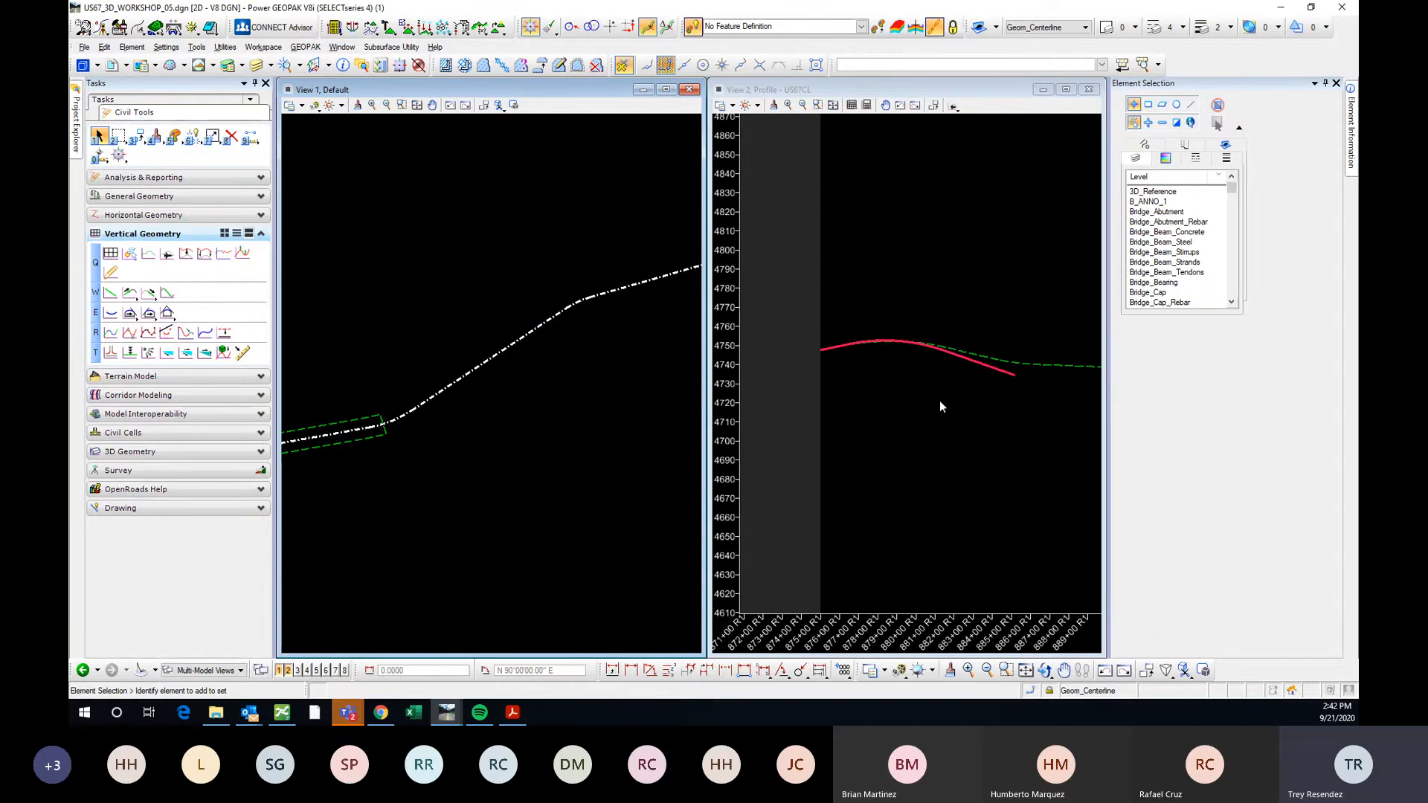
middle_drag(944, 463, 903, 451)
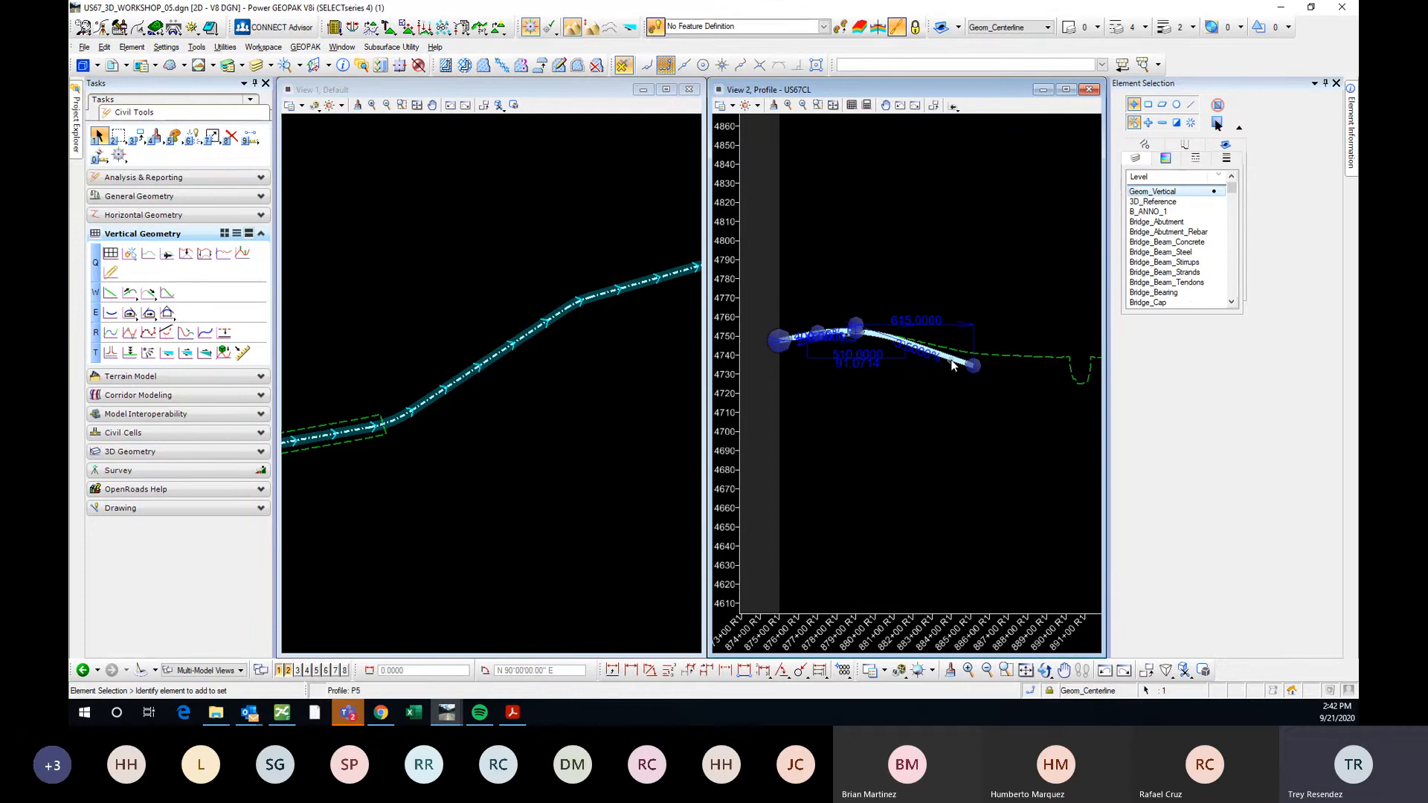
mouse_move(951, 365)
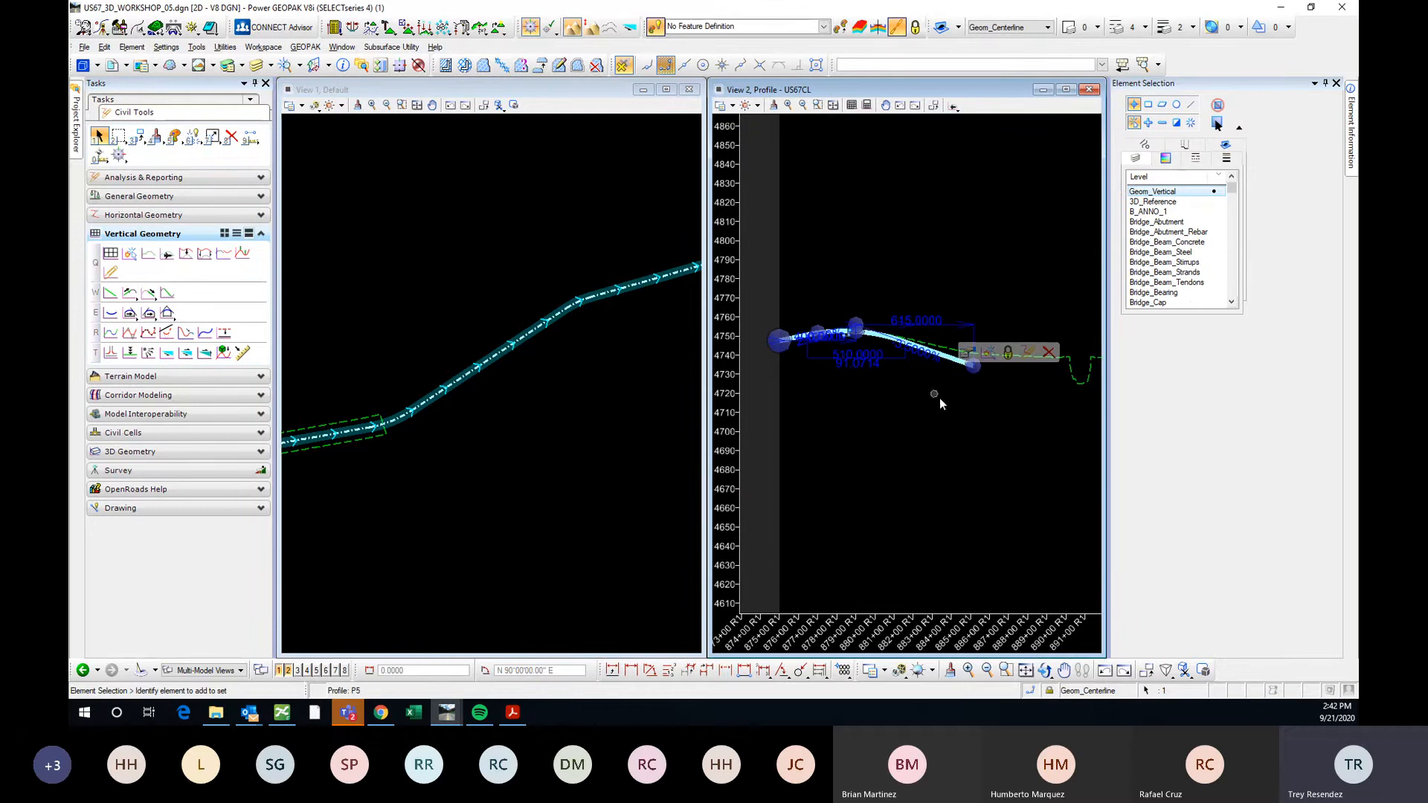
click(986, 355)
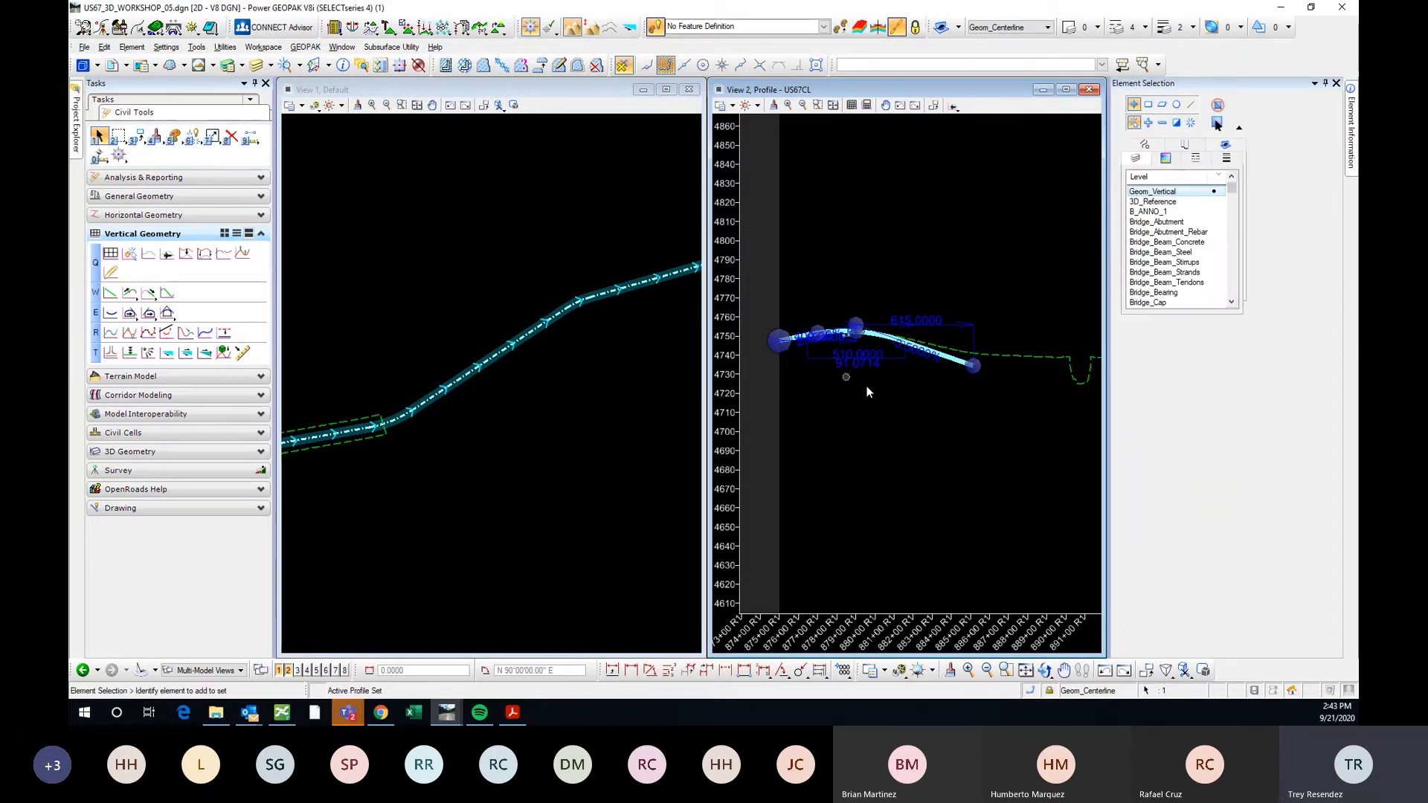
middle_drag(845, 399, 879, 416)
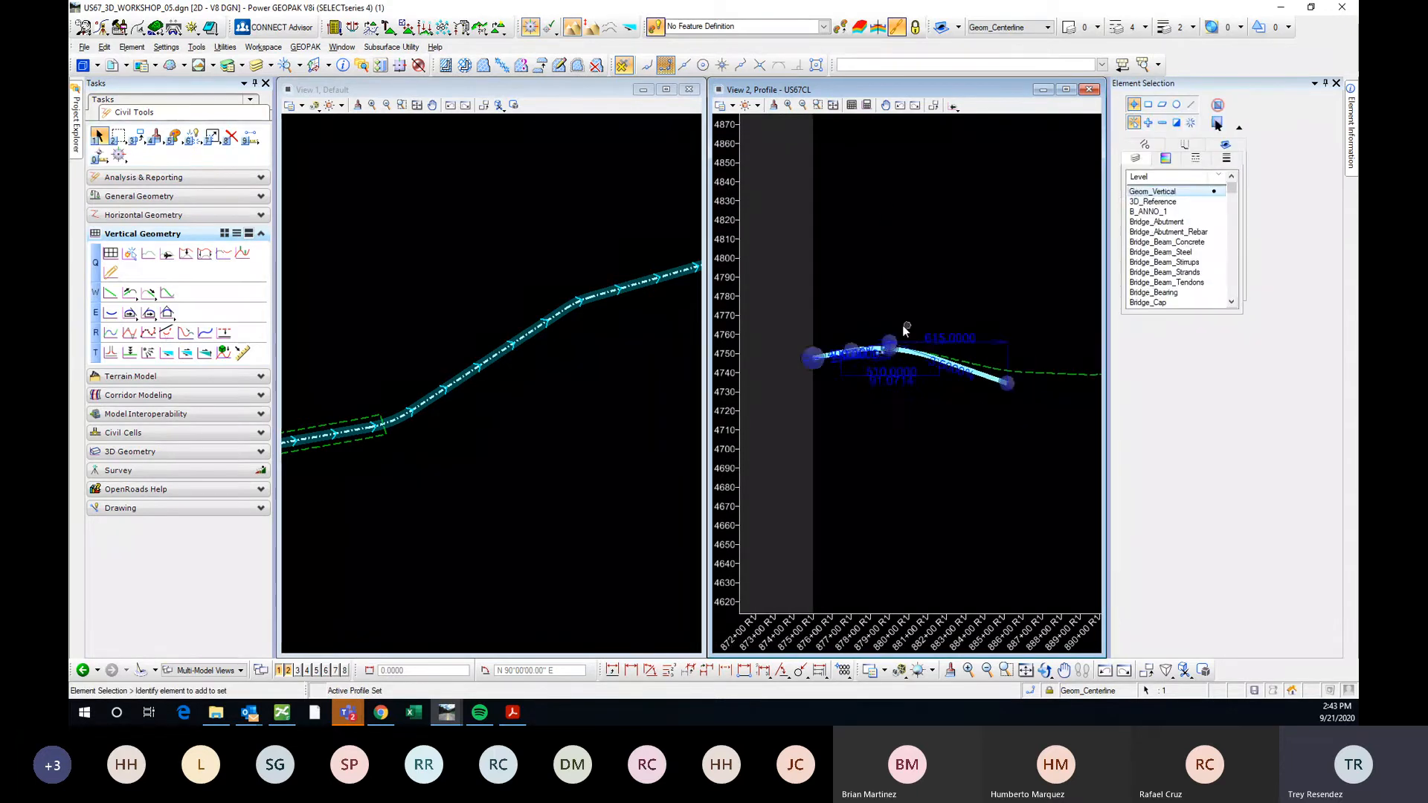
click(905, 327)
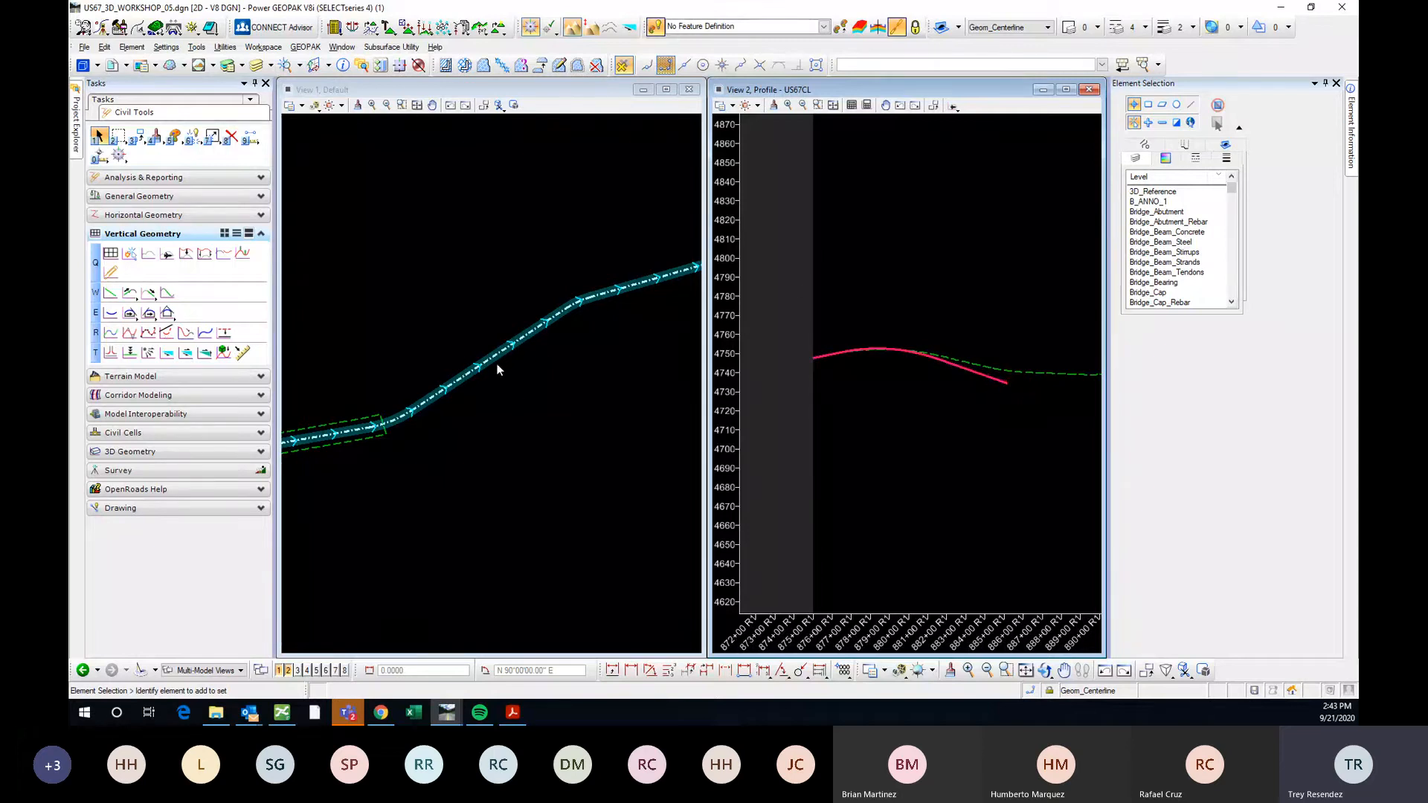
Select the existing ground surface profile and examine the options offered for it.
scroll(987, 372, up, 2)
click(988, 367)
scroll(988, 365, down, 3)
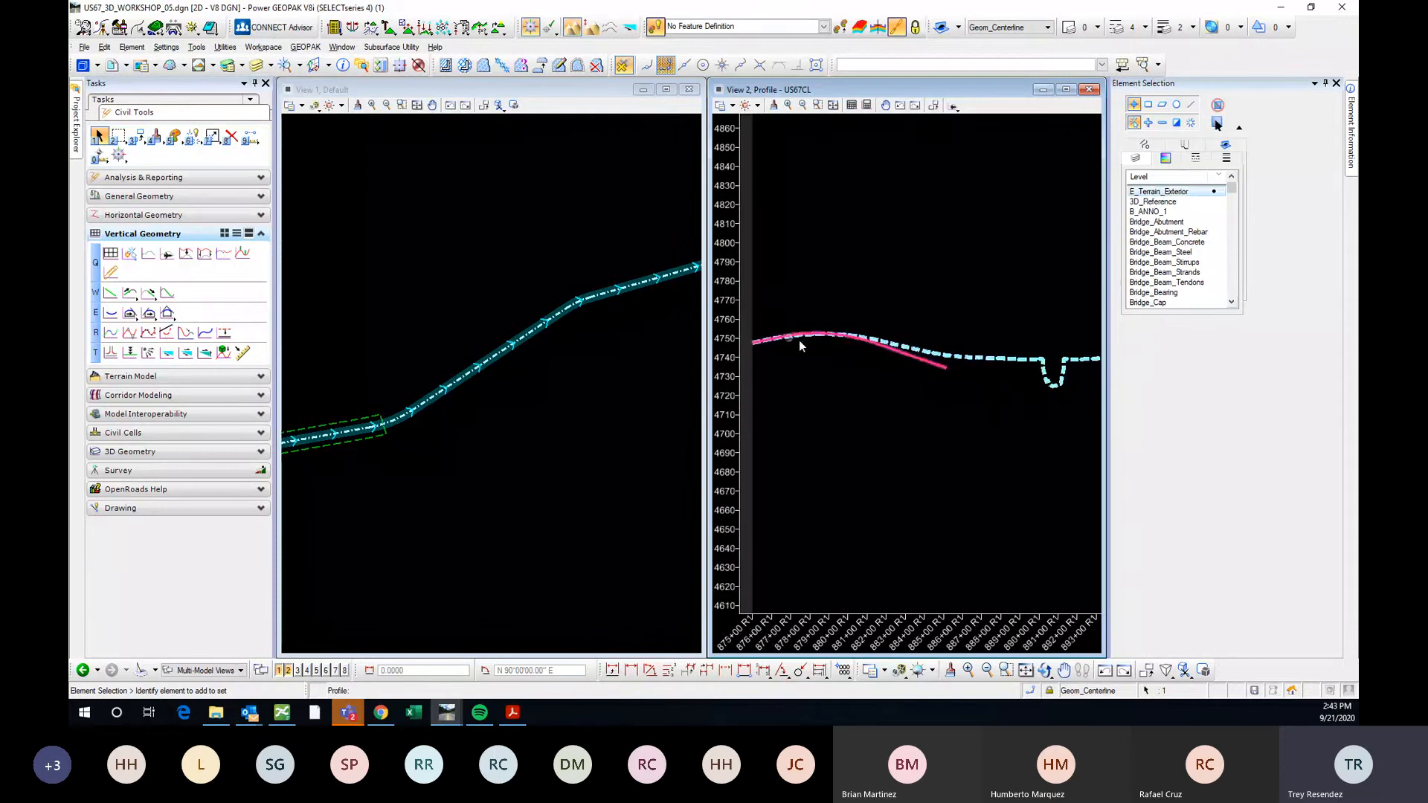
mouse_move(965, 360)
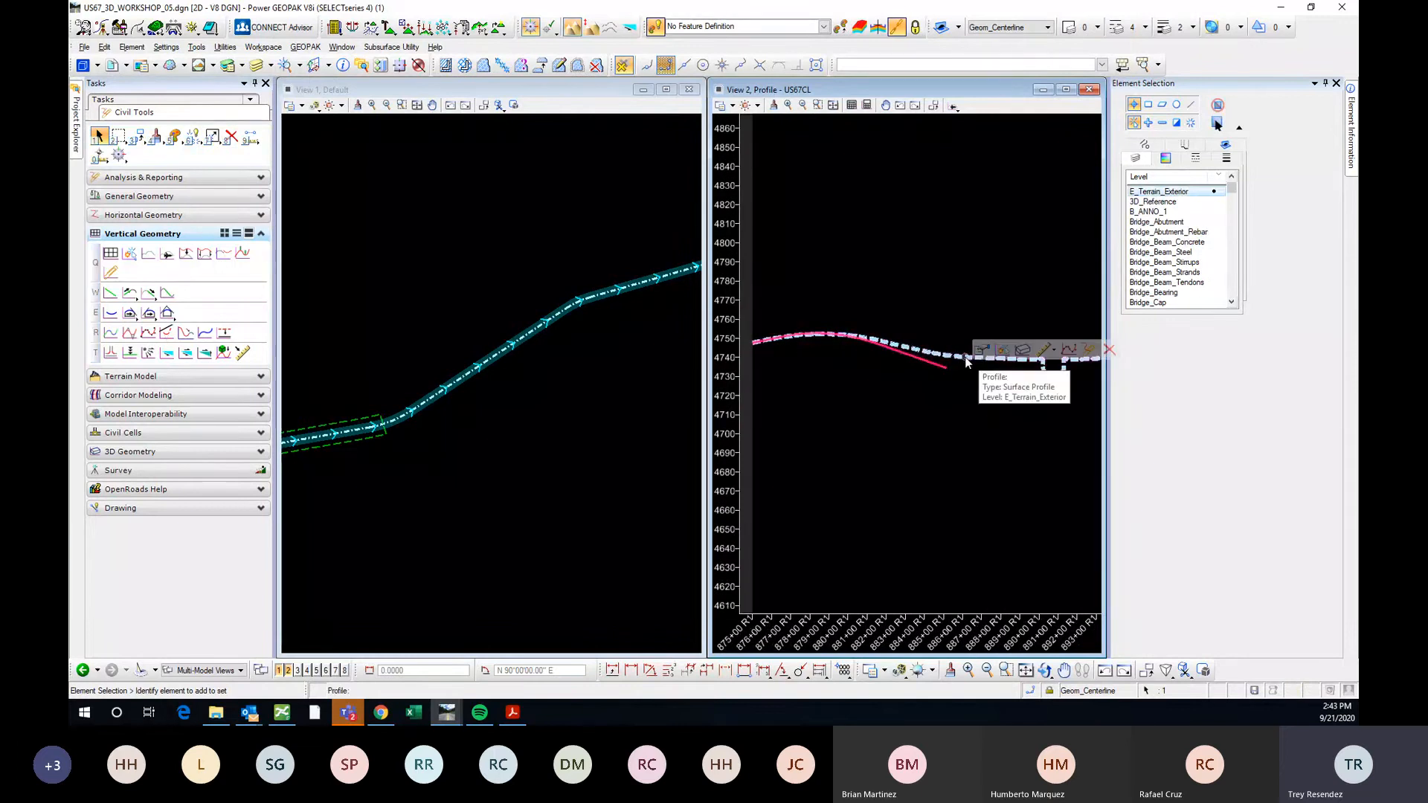
click(1003, 352)
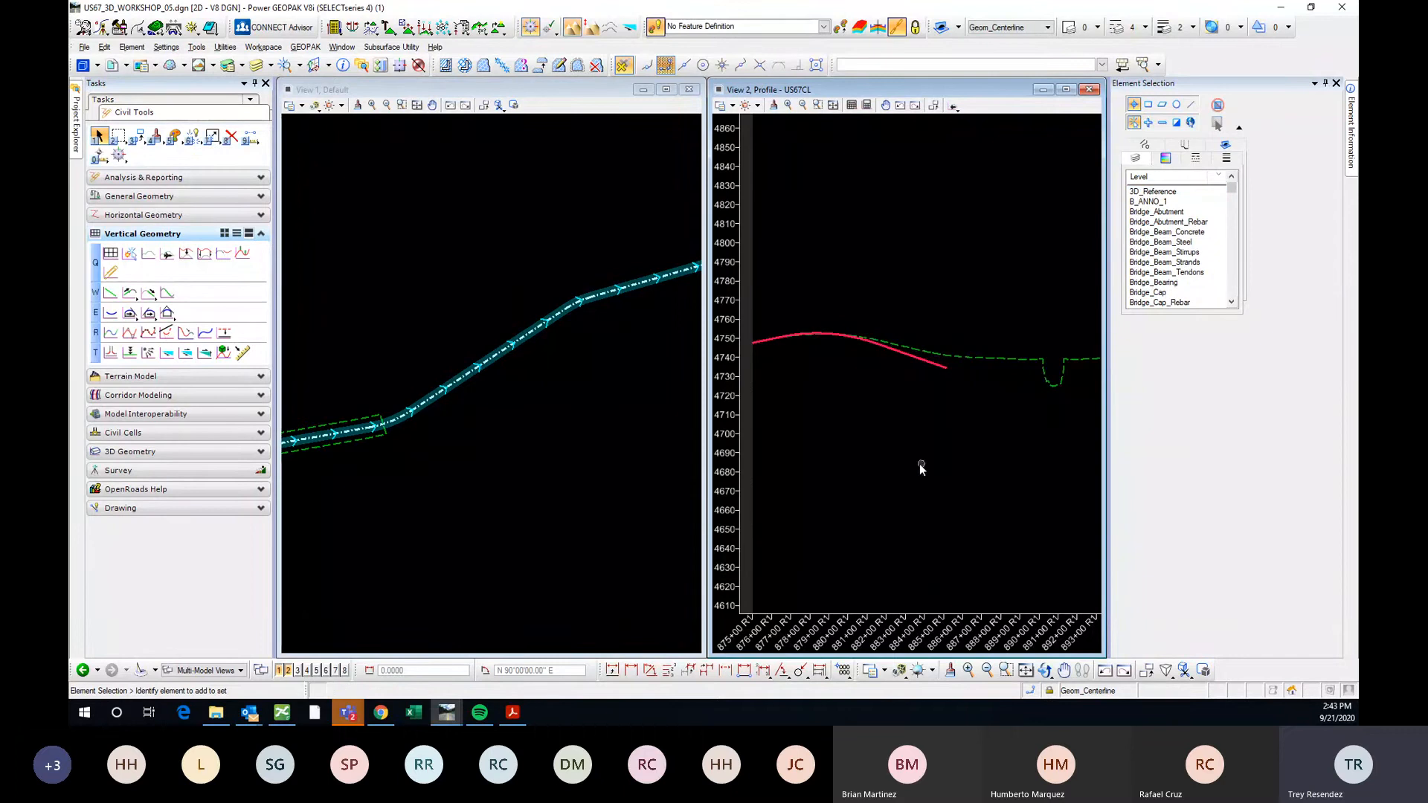
Check which profile is active on the US67CL centerline by inspecting it in plan and selecting the proposed profile.
click(585, 328)
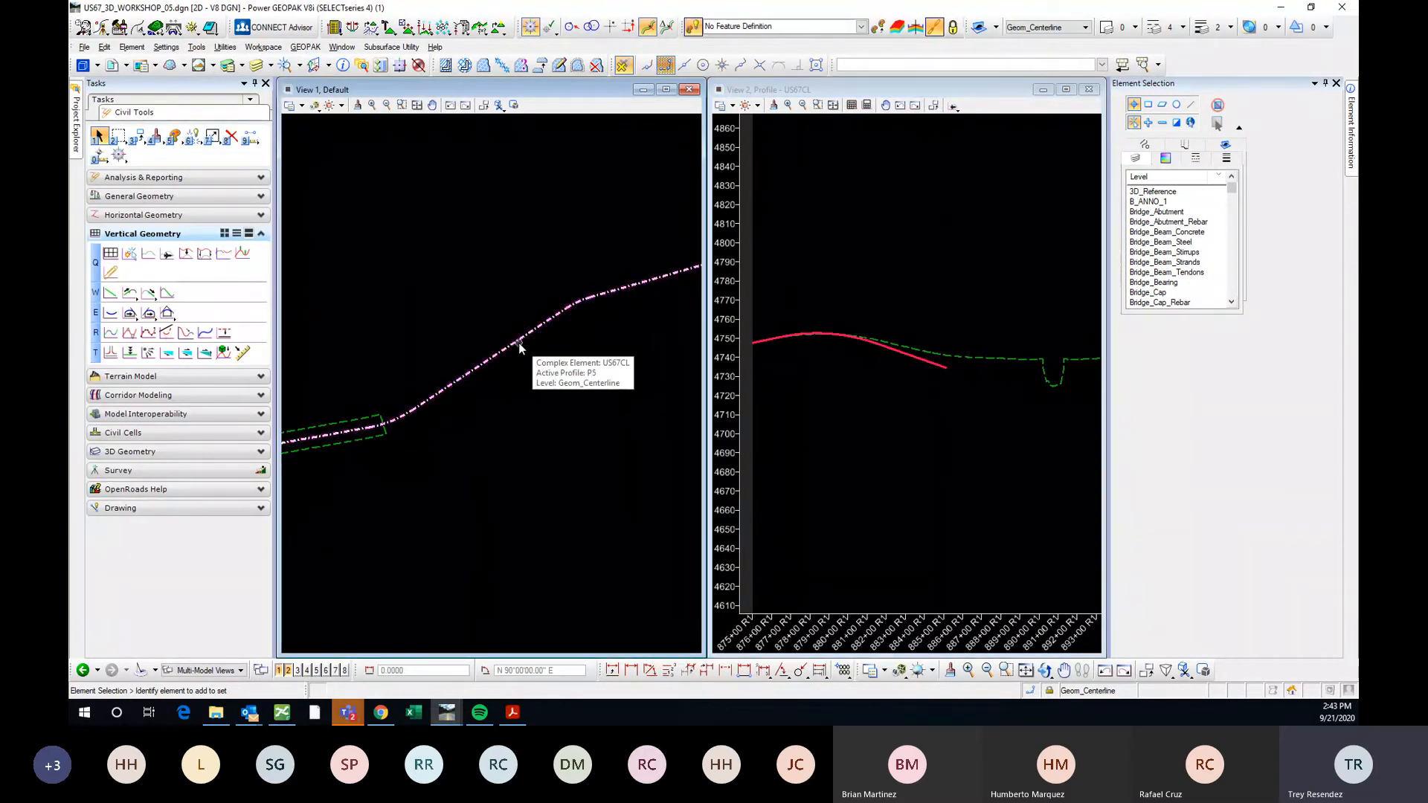
click(903, 368)
scroll(912, 366, up, 1)
scroll(930, 359, down, 1)
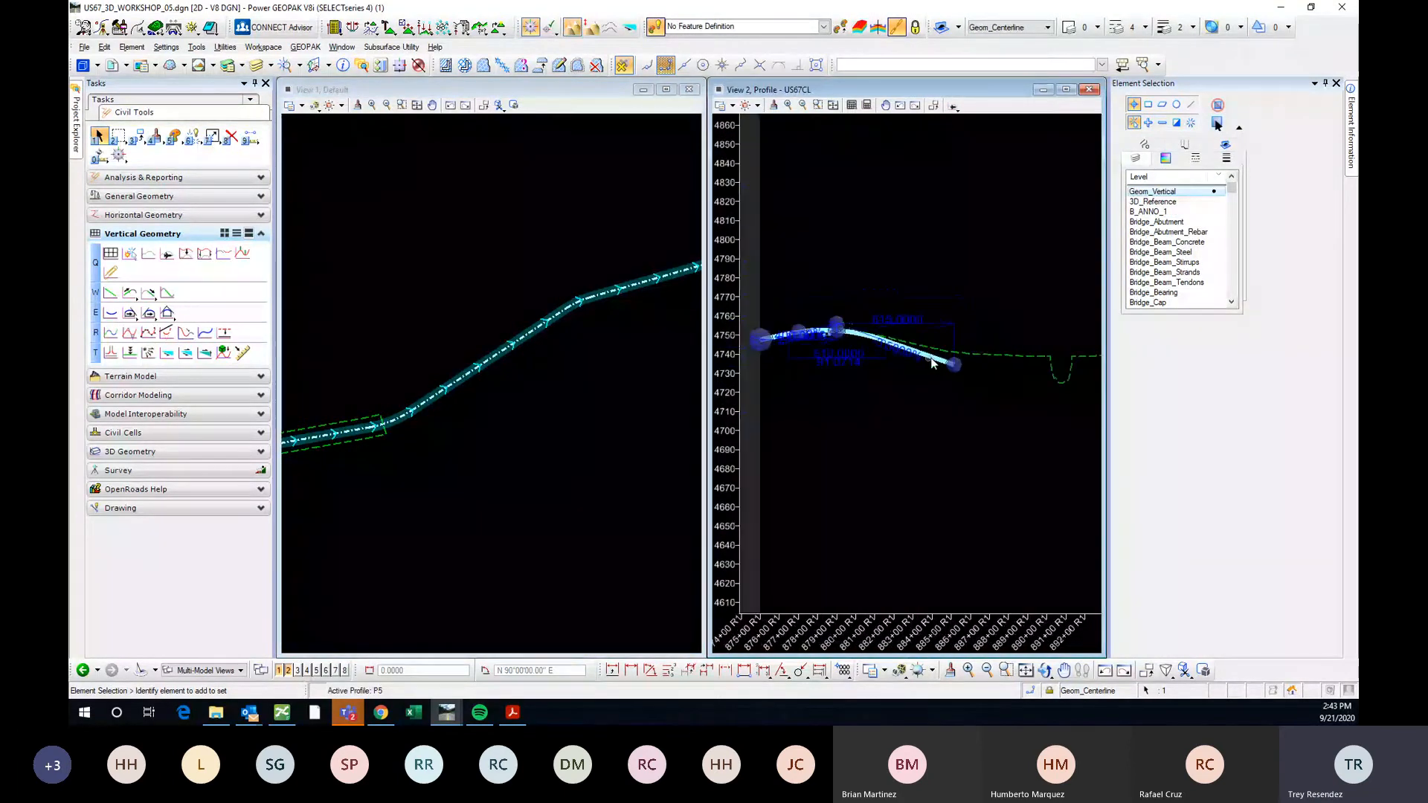
mouse_move(884, 473)
middle_down()
mouse_move(879, 447)
mouse_move(895, 467)
middle_up()
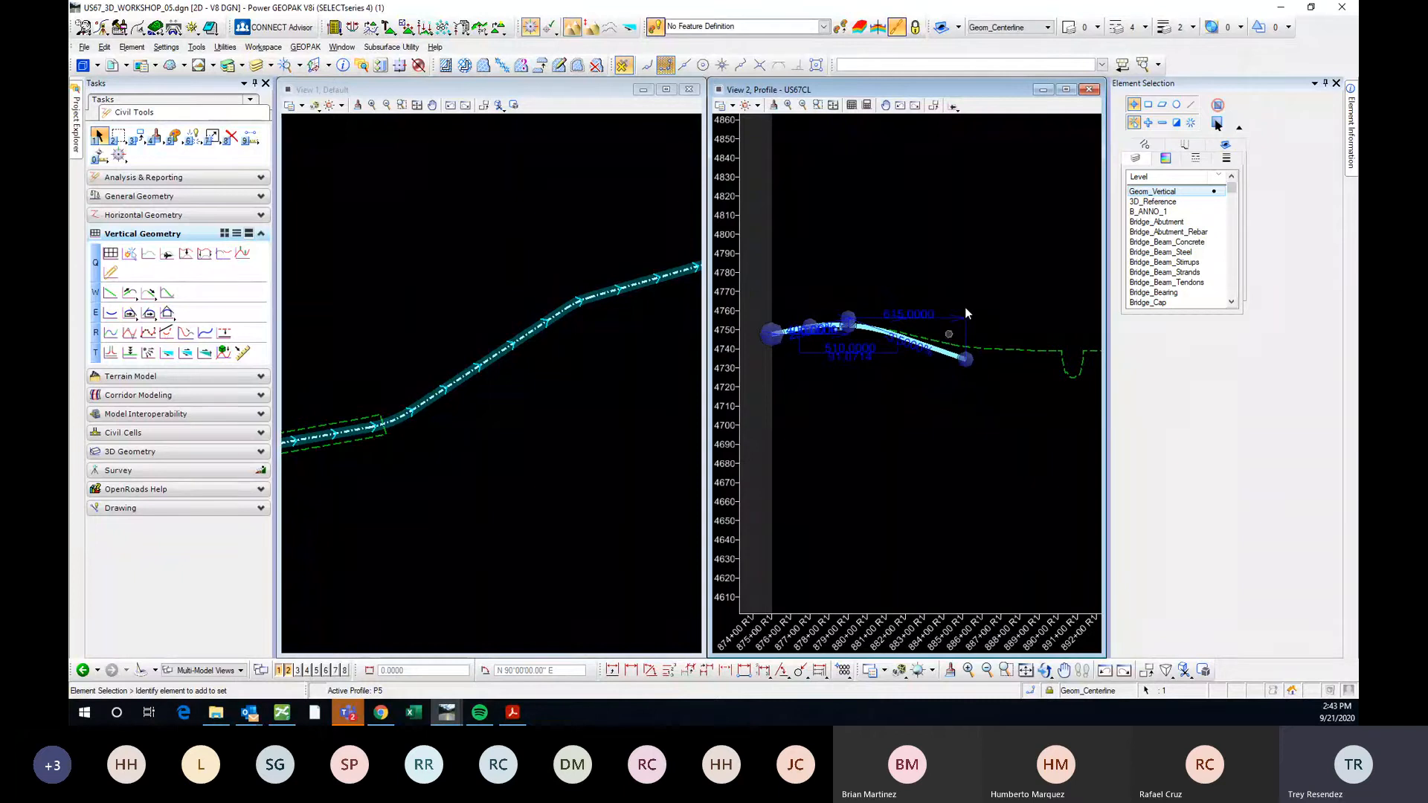
Maximize the US67CL profile view and delete the combined proposed profile, leaving only the existing ground.
click(1015, 153)
click(1066, 89)
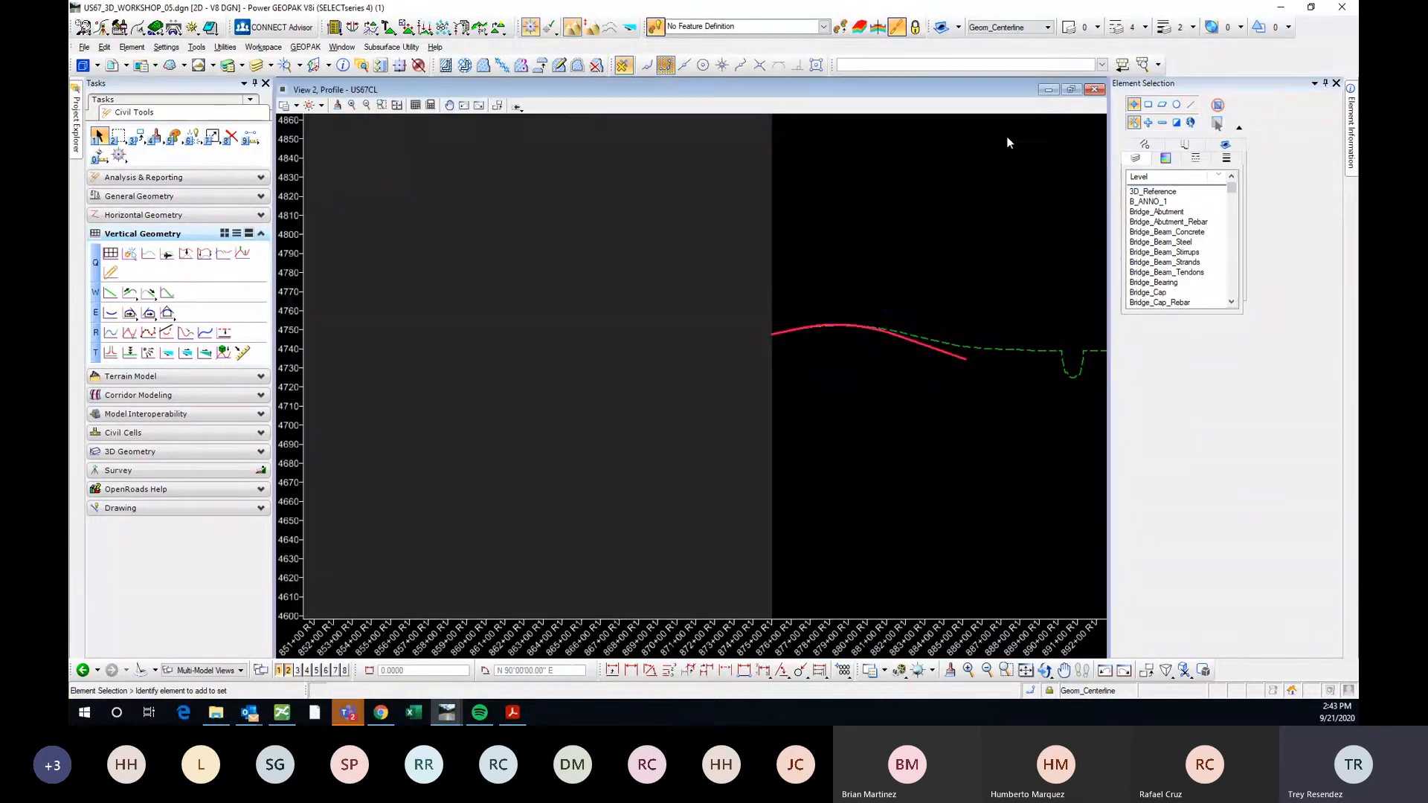
middle_drag(852, 347, 586, 458)
click(629, 413)
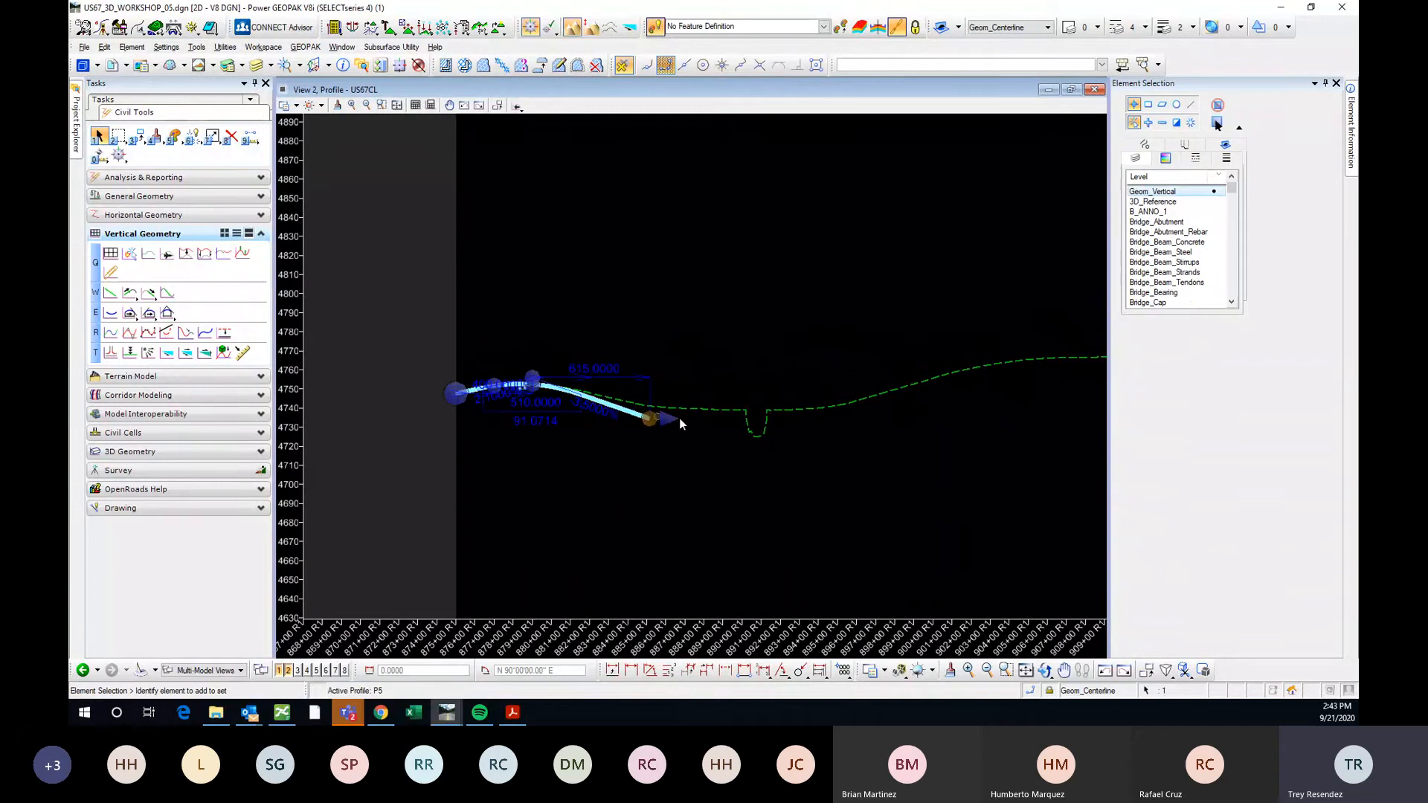
key(Delete)
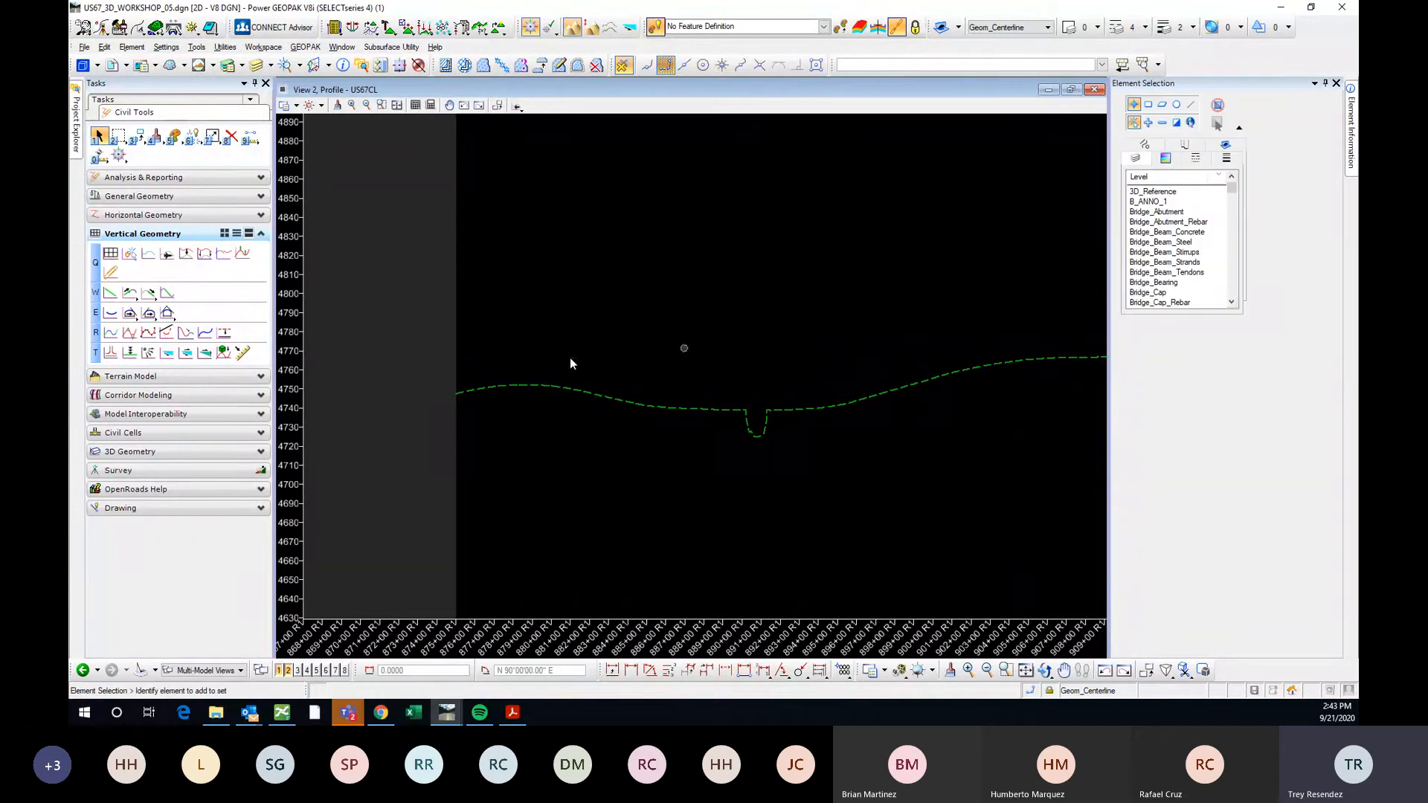
Start a Complex Element By VPI with a 150 parabolic curve length and name the new profile P.
scroll(592, 394, down, 2)
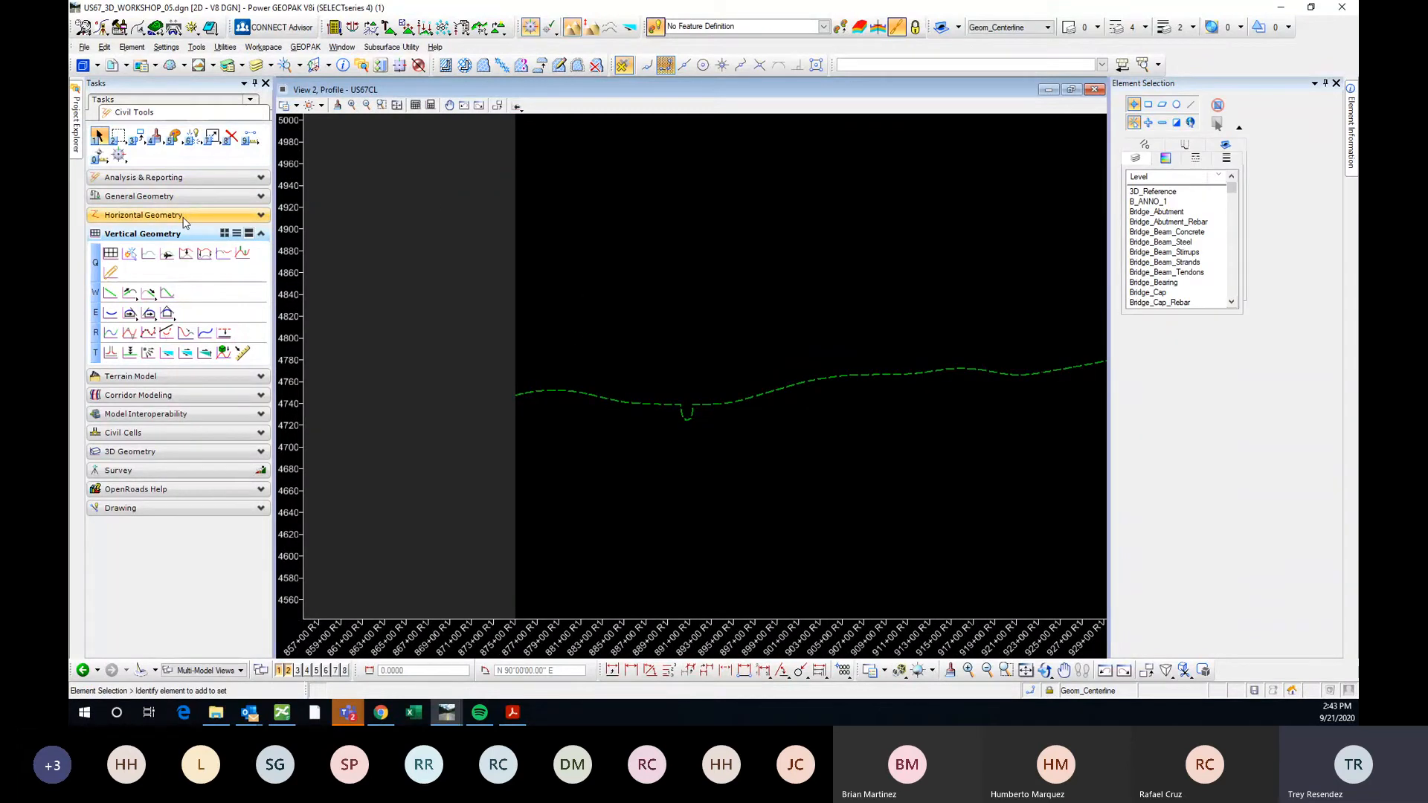
click(149, 215)
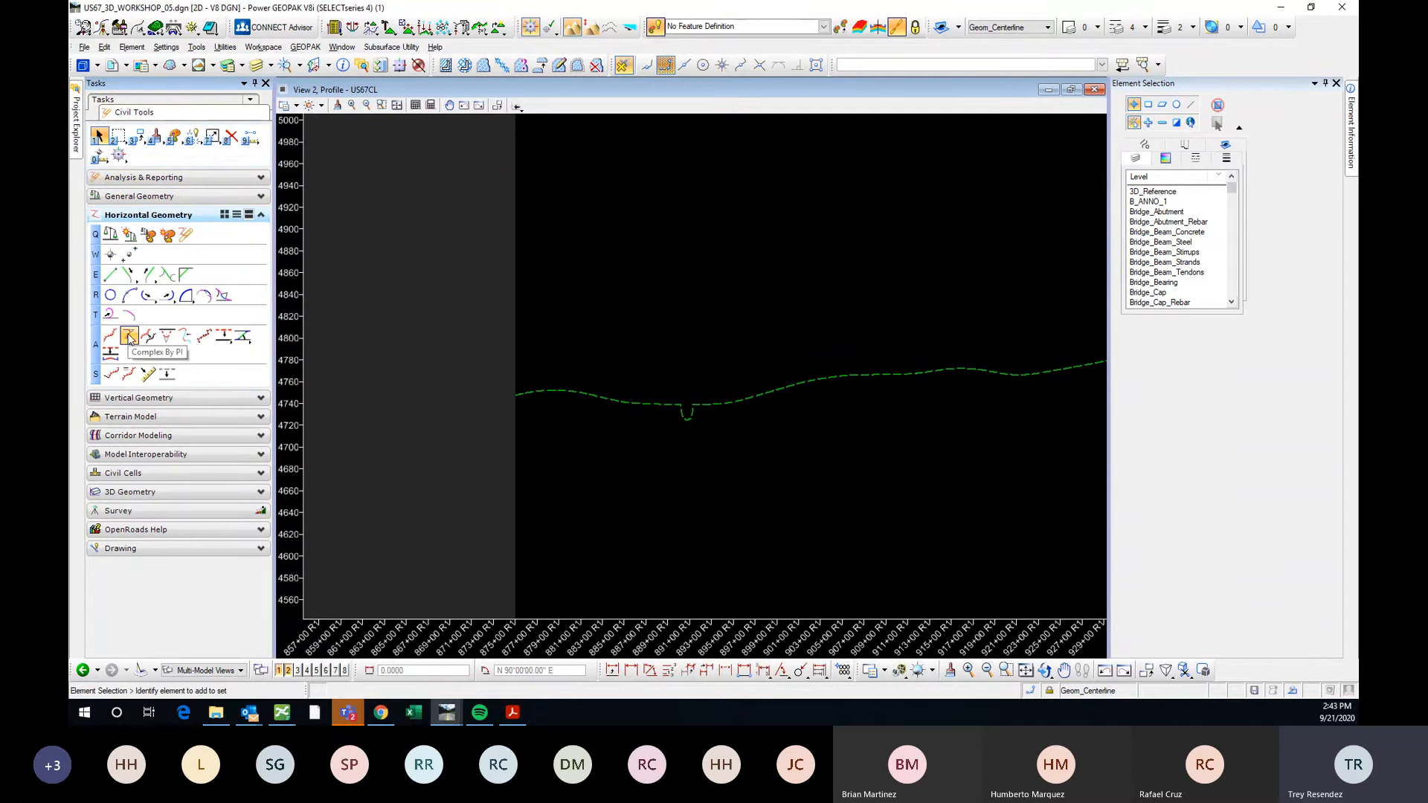
click(212, 400)
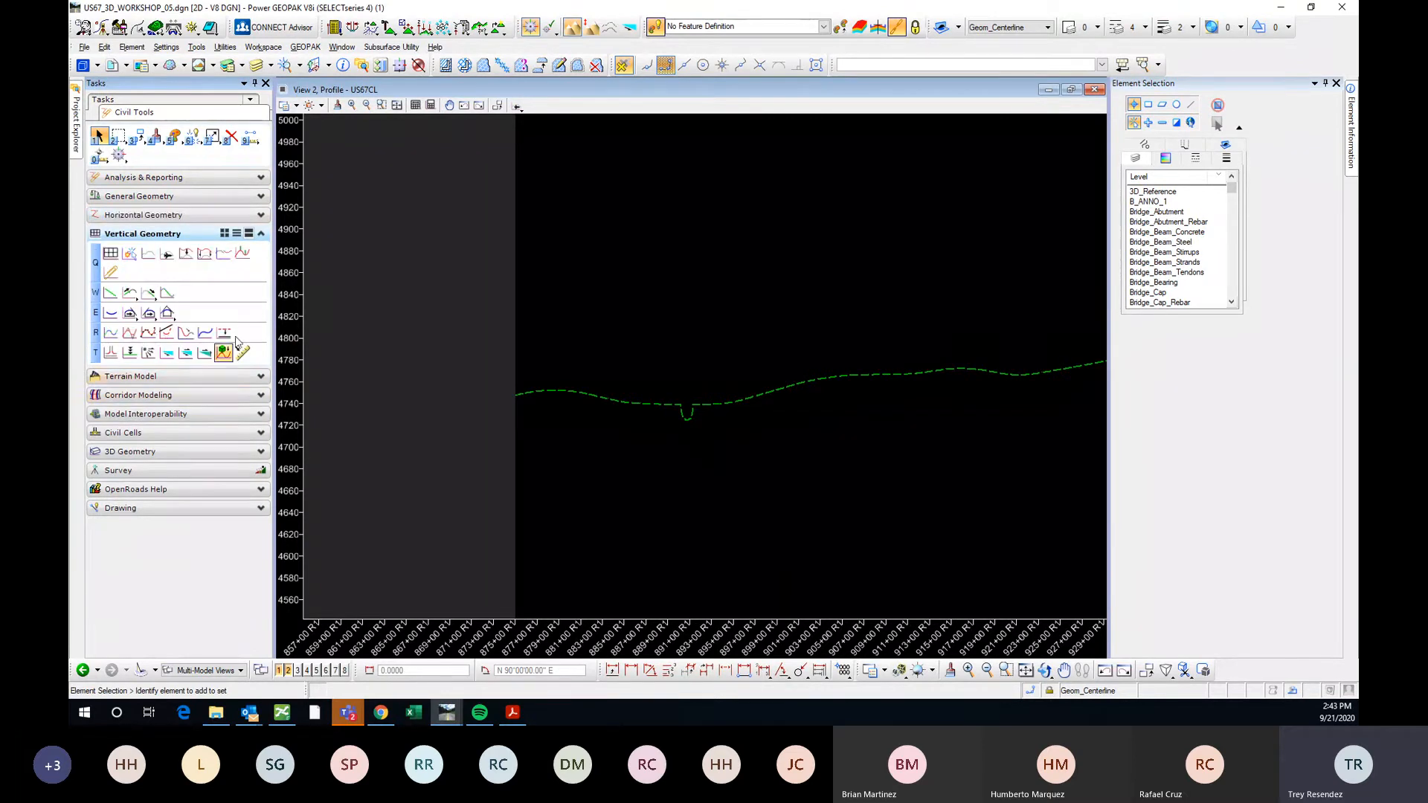
click(129, 334)
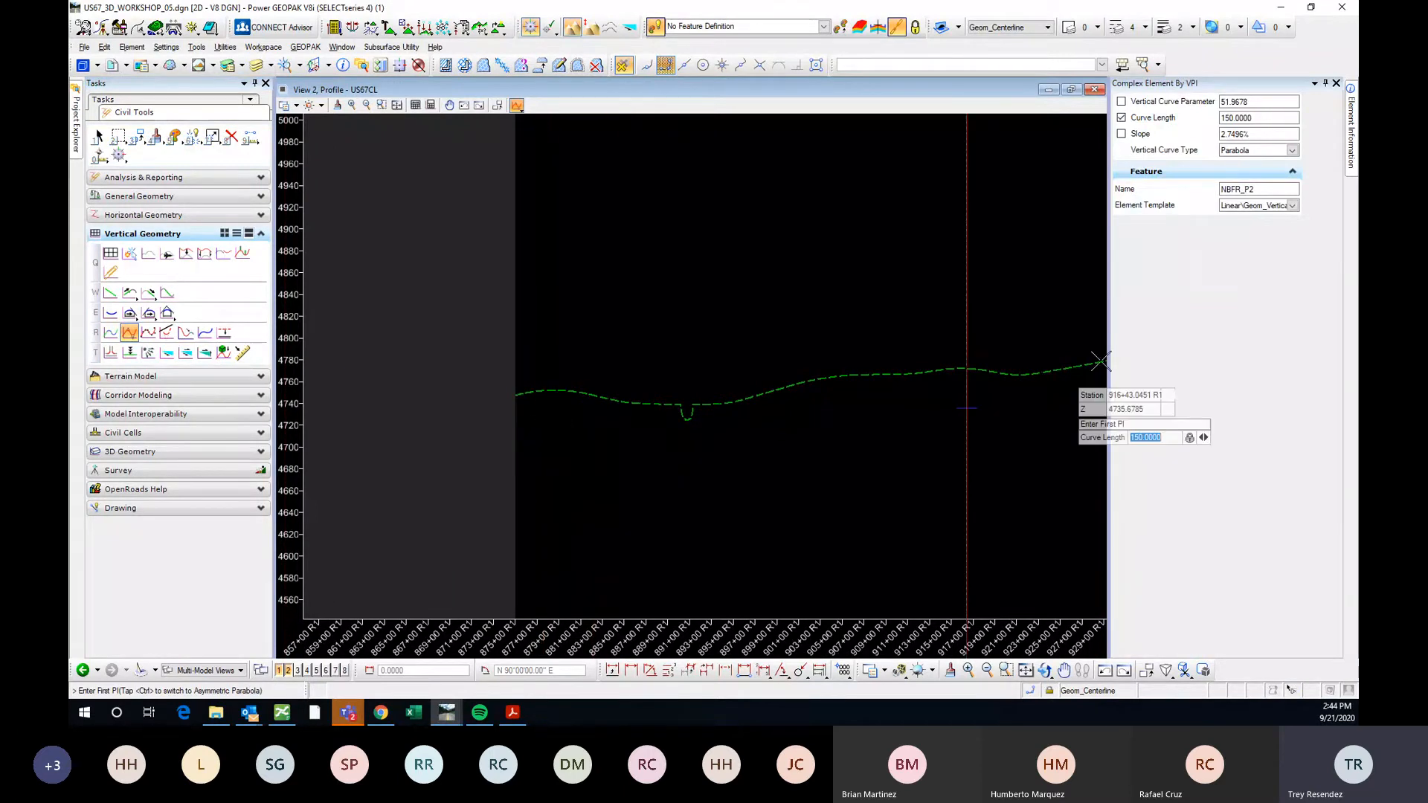
drag(1278, 190, 1205, 200)
text(P)
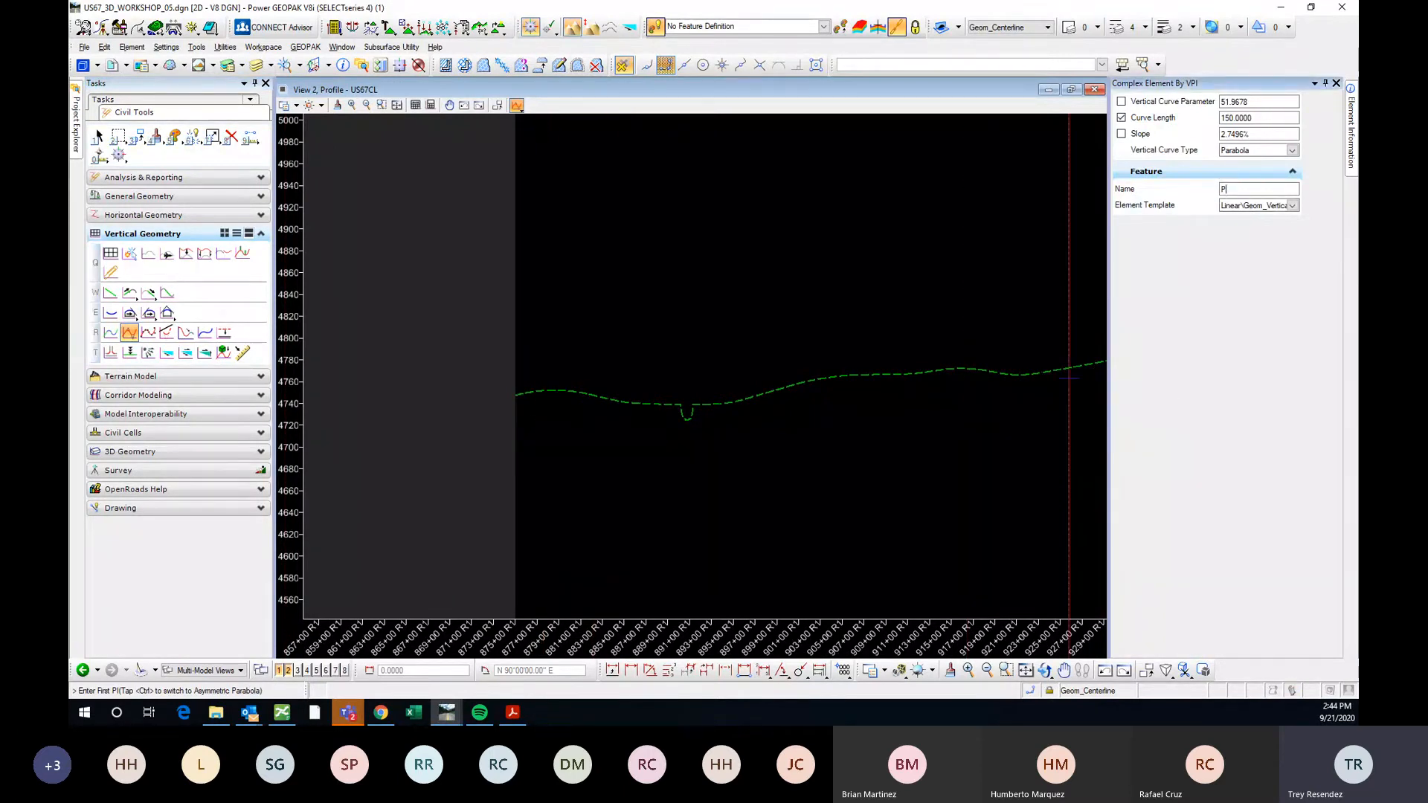
click(1276, 118)
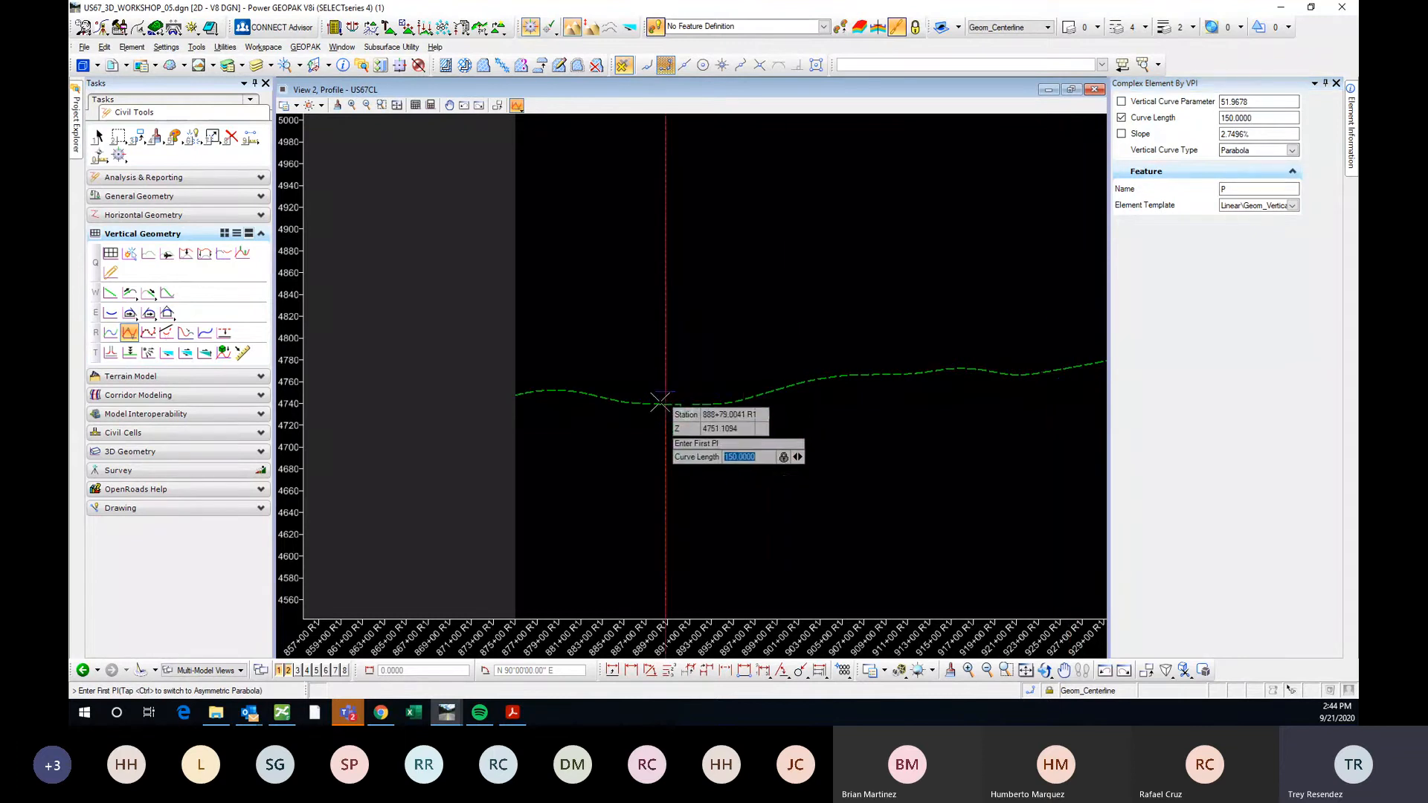
Lock the first intersection point's station at 875+00, the start of the US67CL alignment.
middle_drag(596, 328, 609, 310)
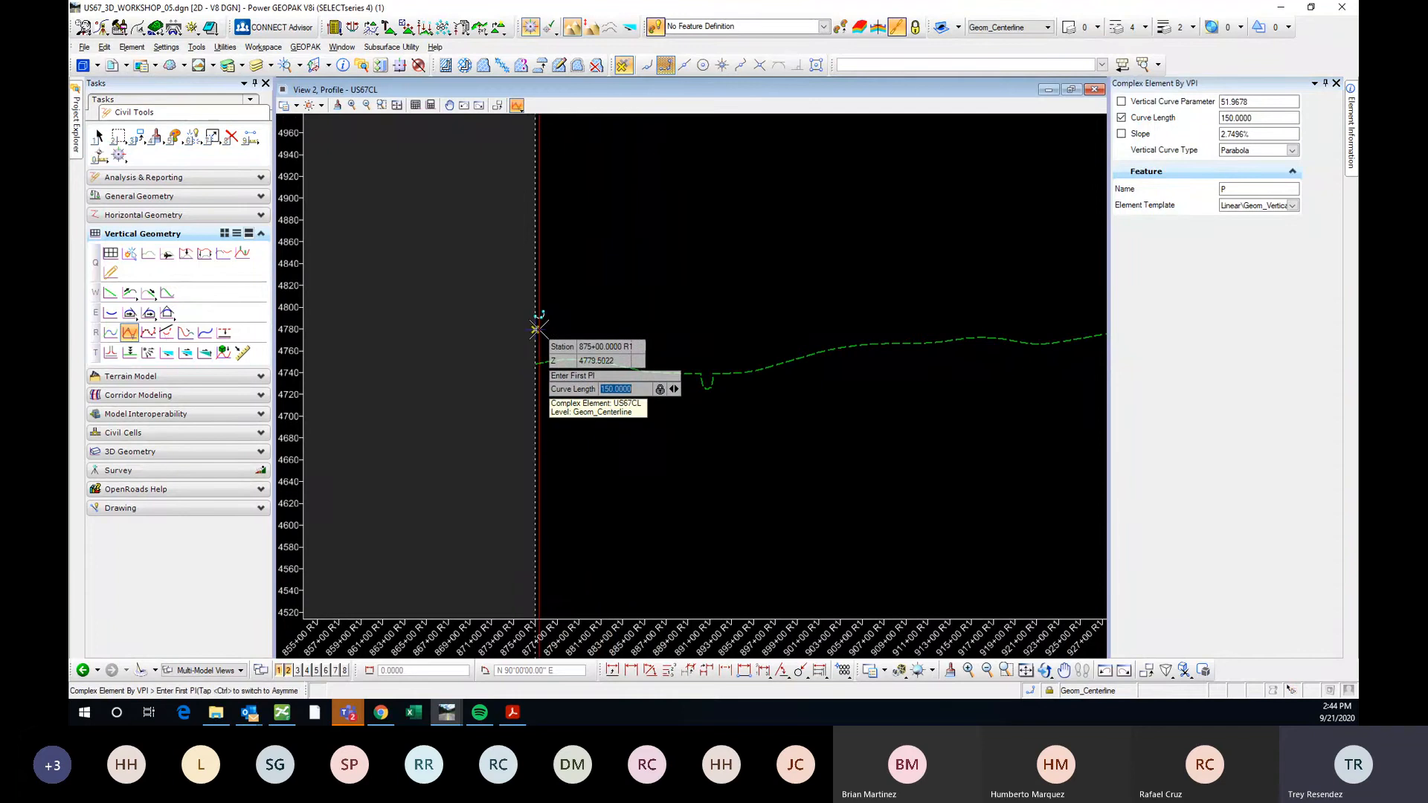
key(Tab)
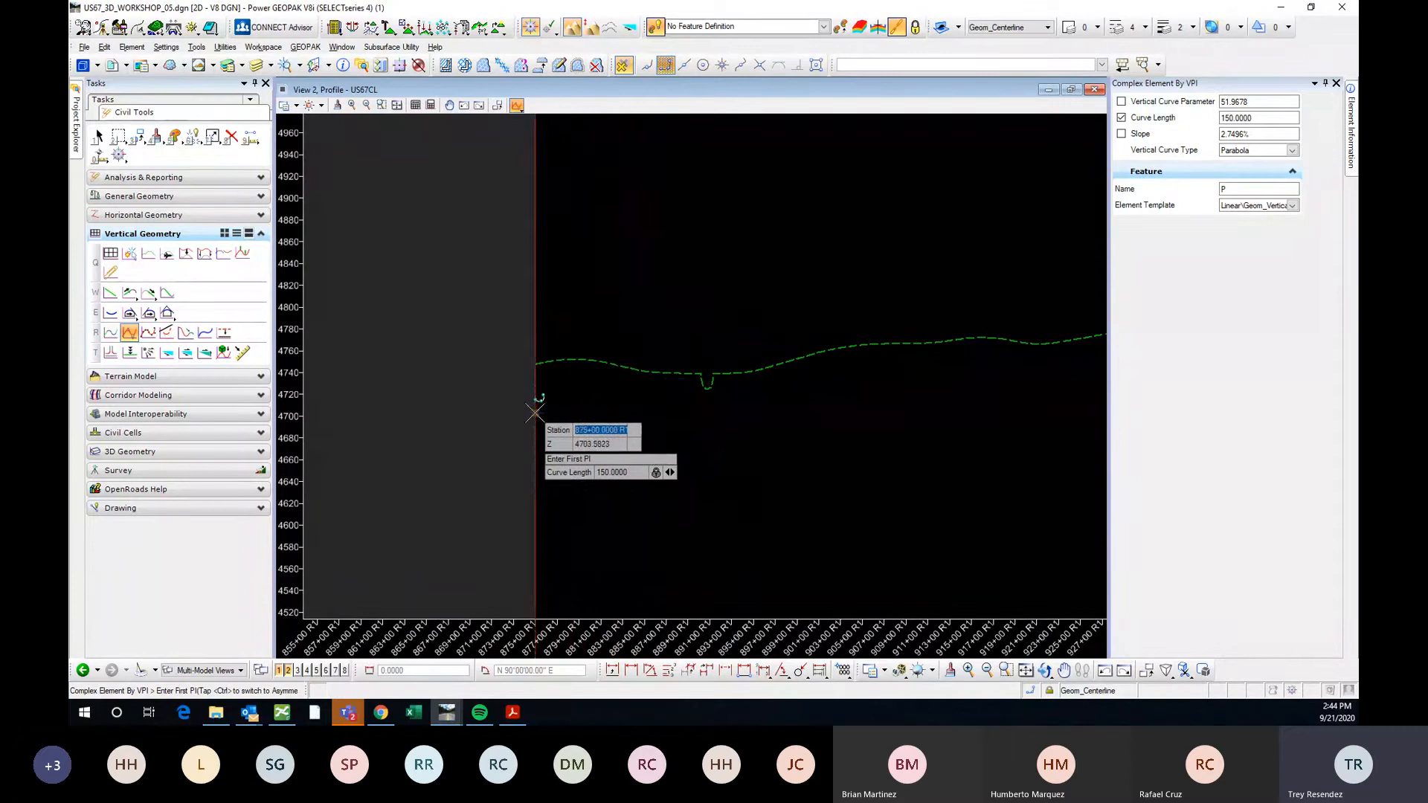
scroll(568, 344, up, 2)
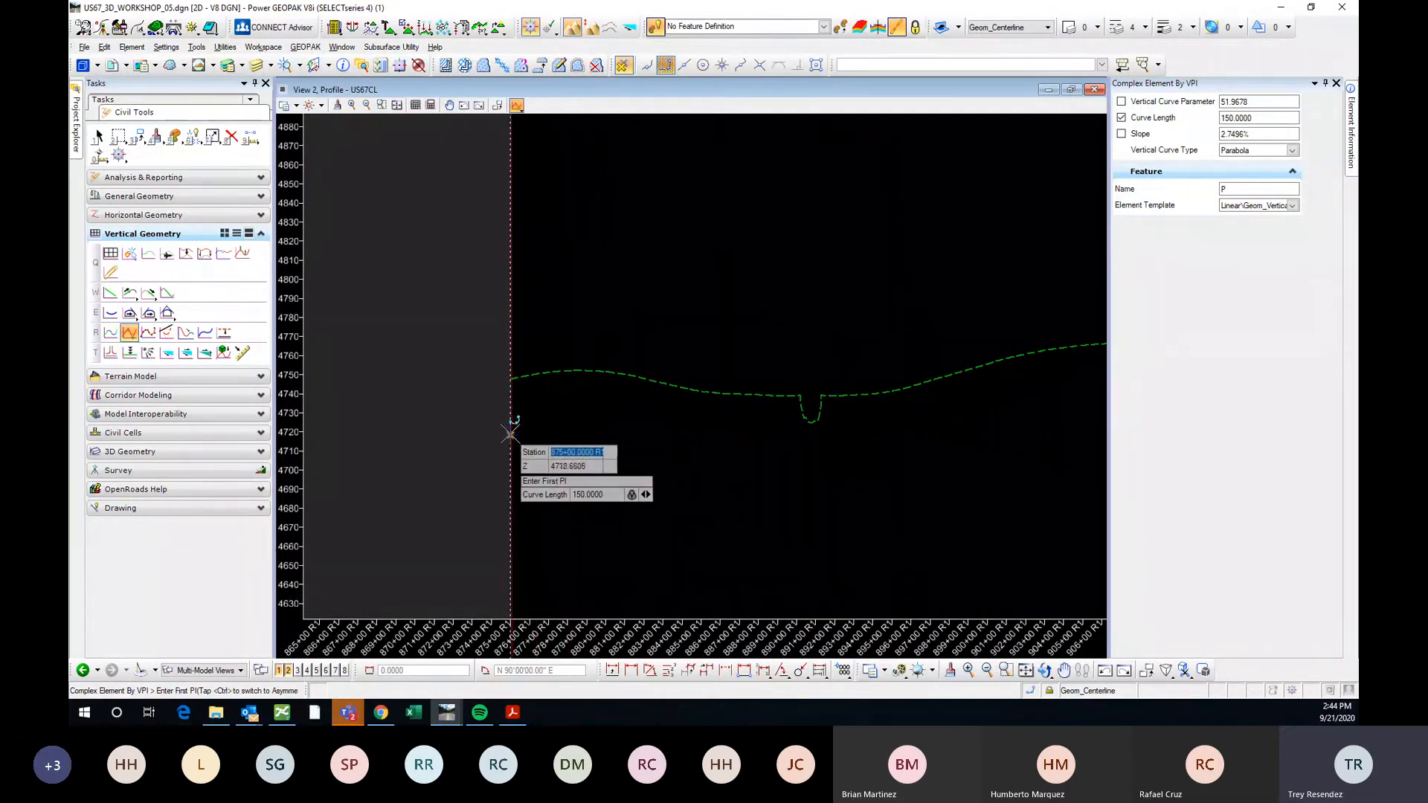
scroll(512, 409, up, 2)
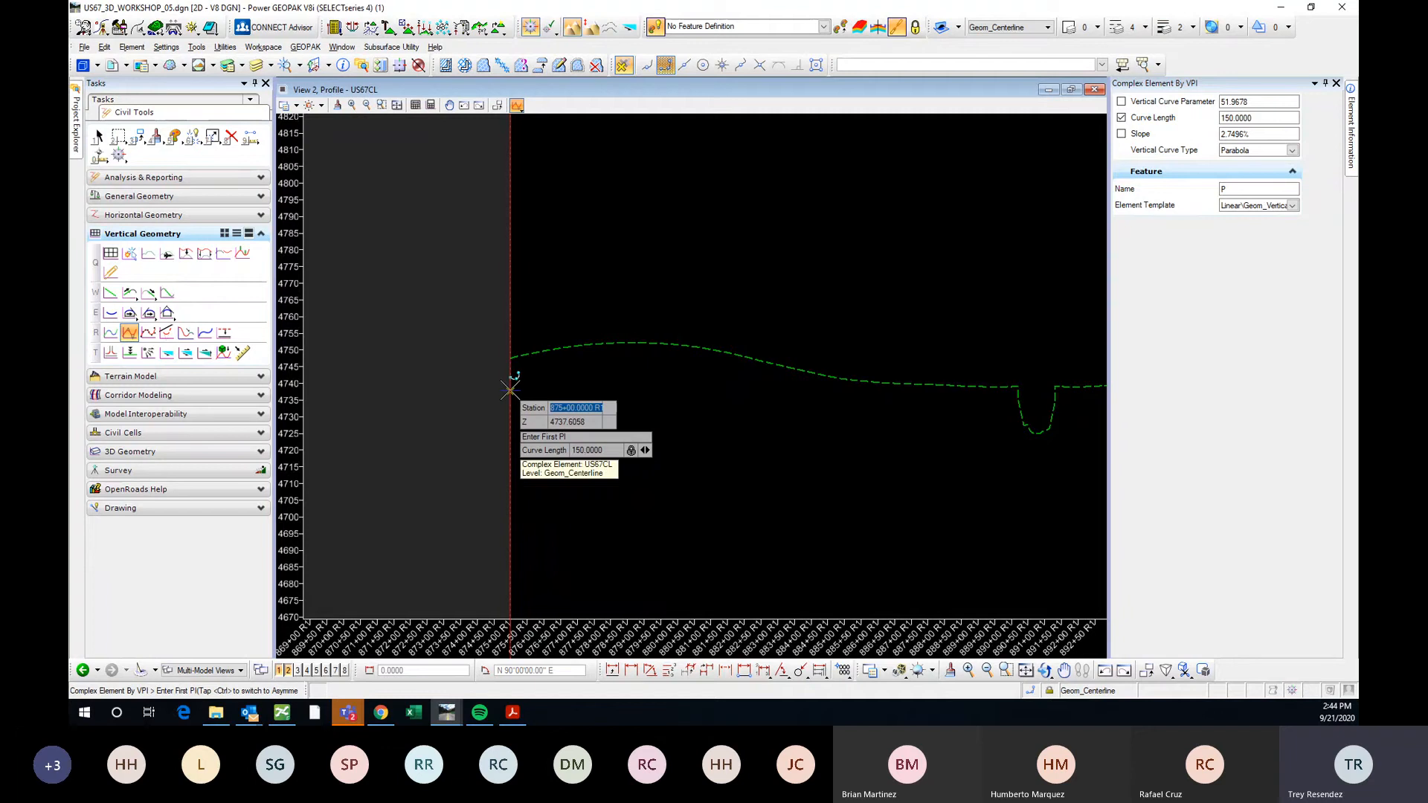
scroll(510, 389, down, 2)
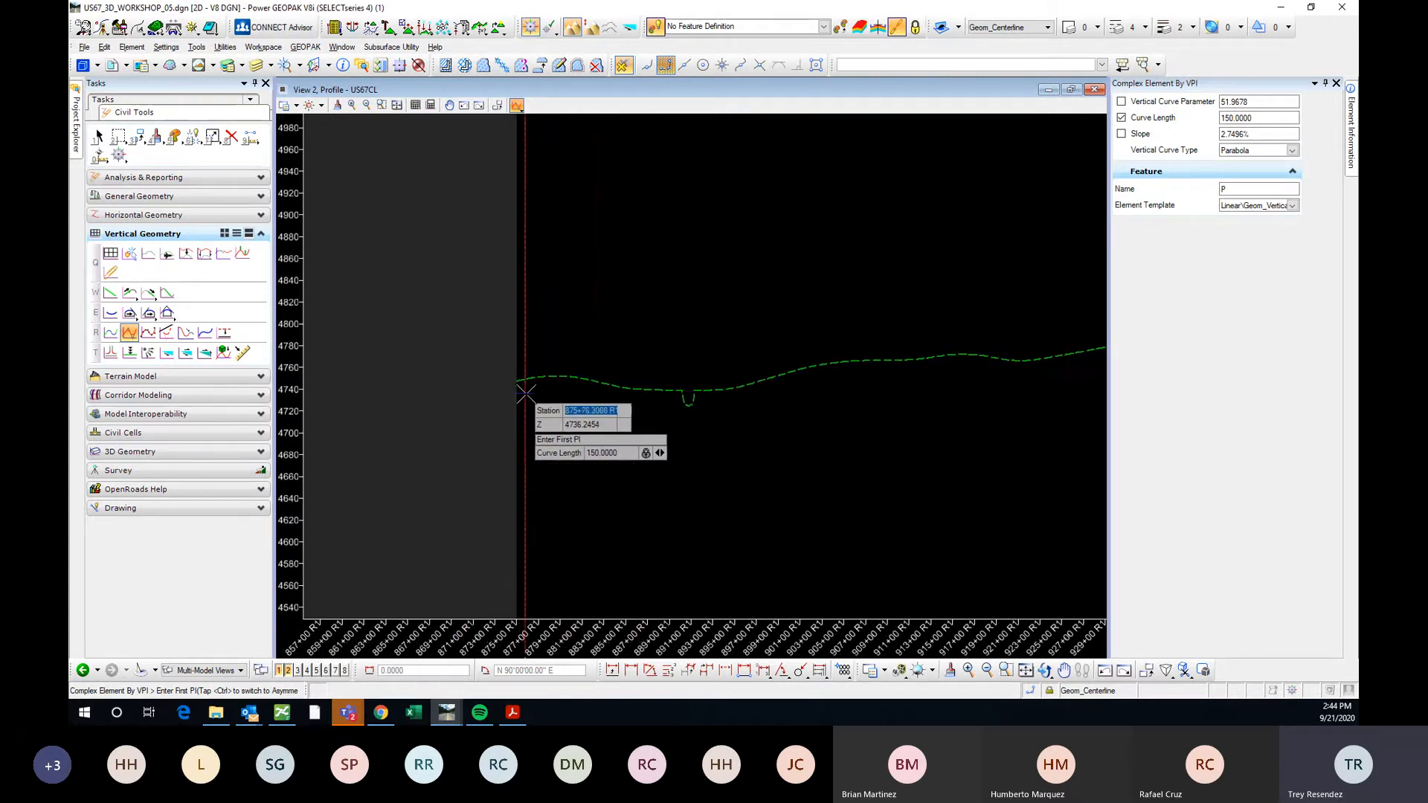
scroll(558, 325, down, 2)
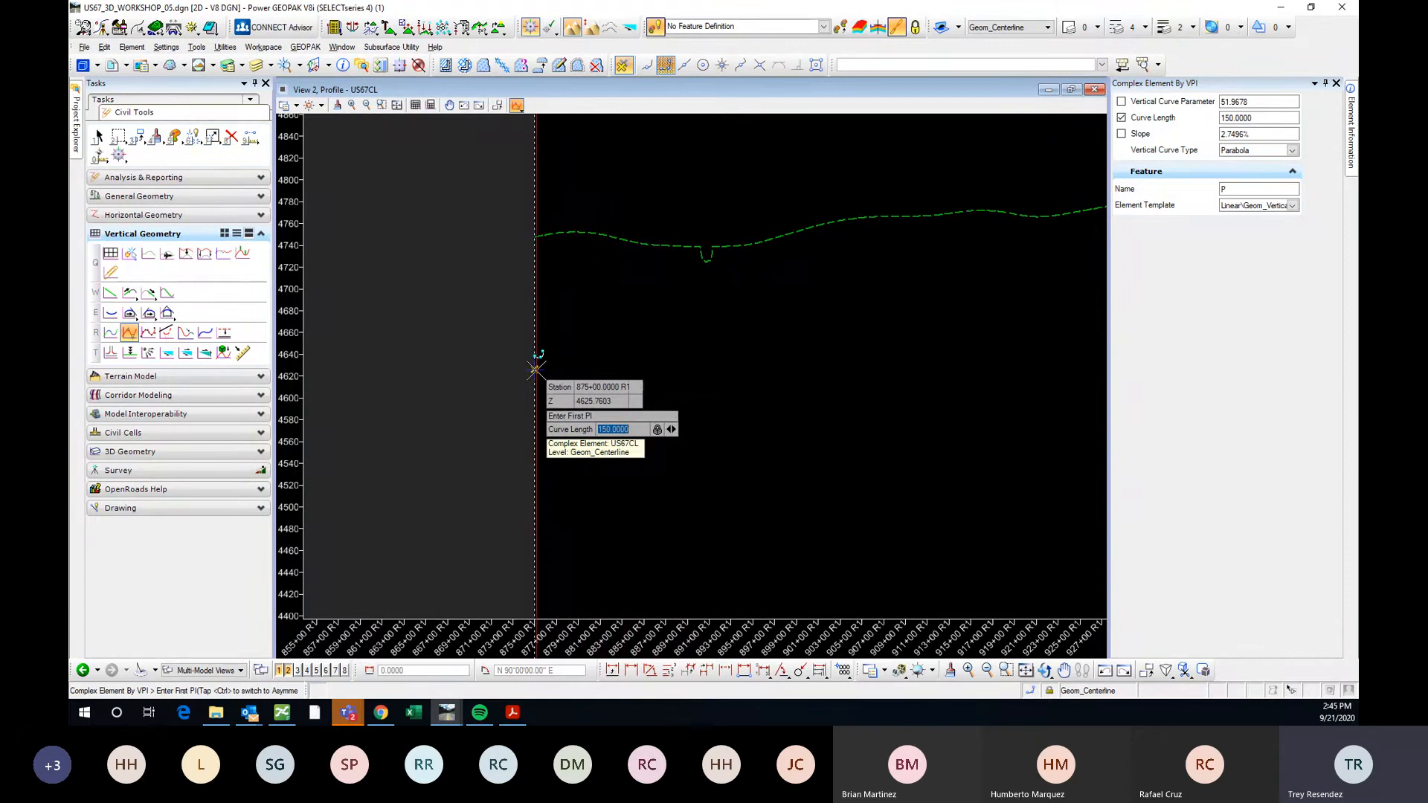
key(Tab)
text(875+0)
key(Tab)
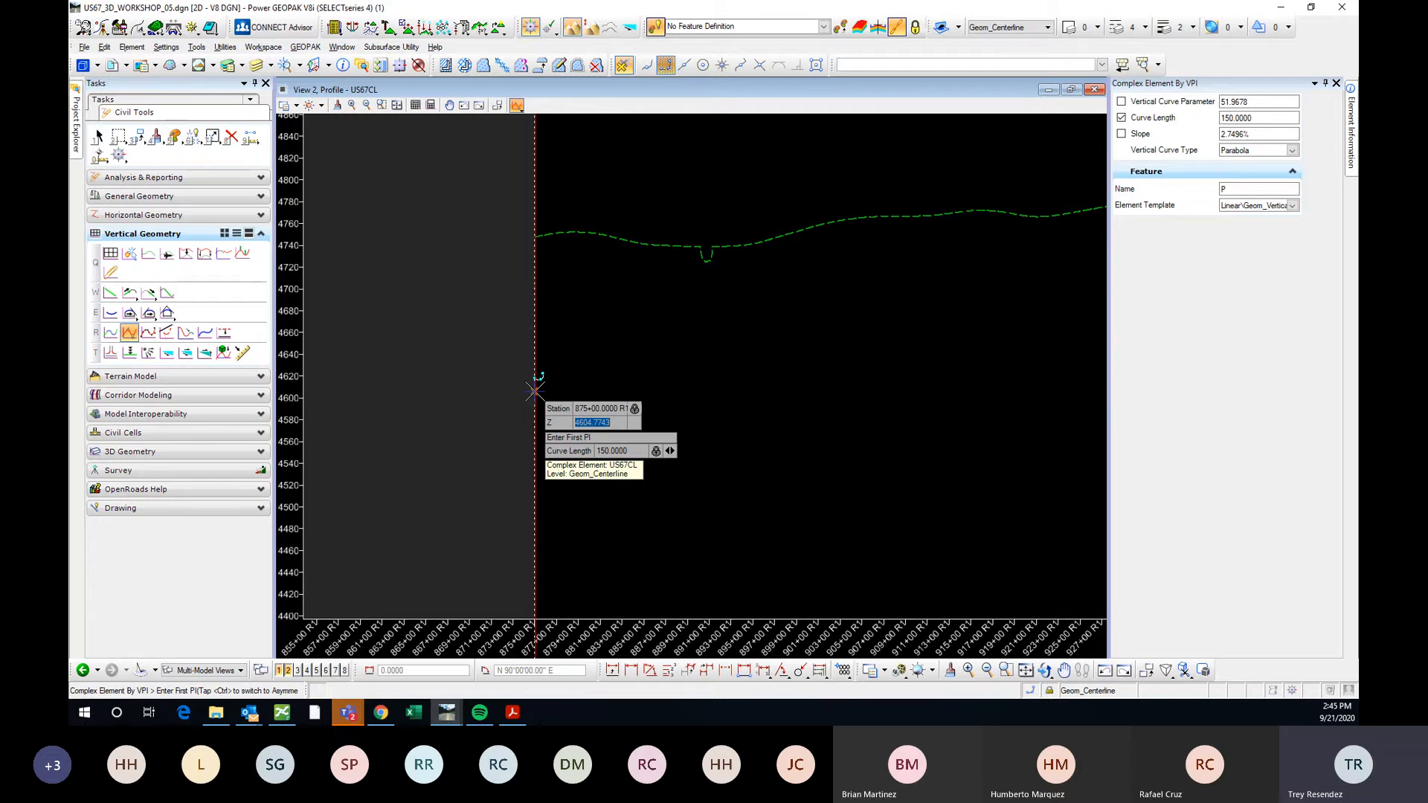
Set the first intersection point's elevation to 4625 and place it on the locked station.
key(Tab)
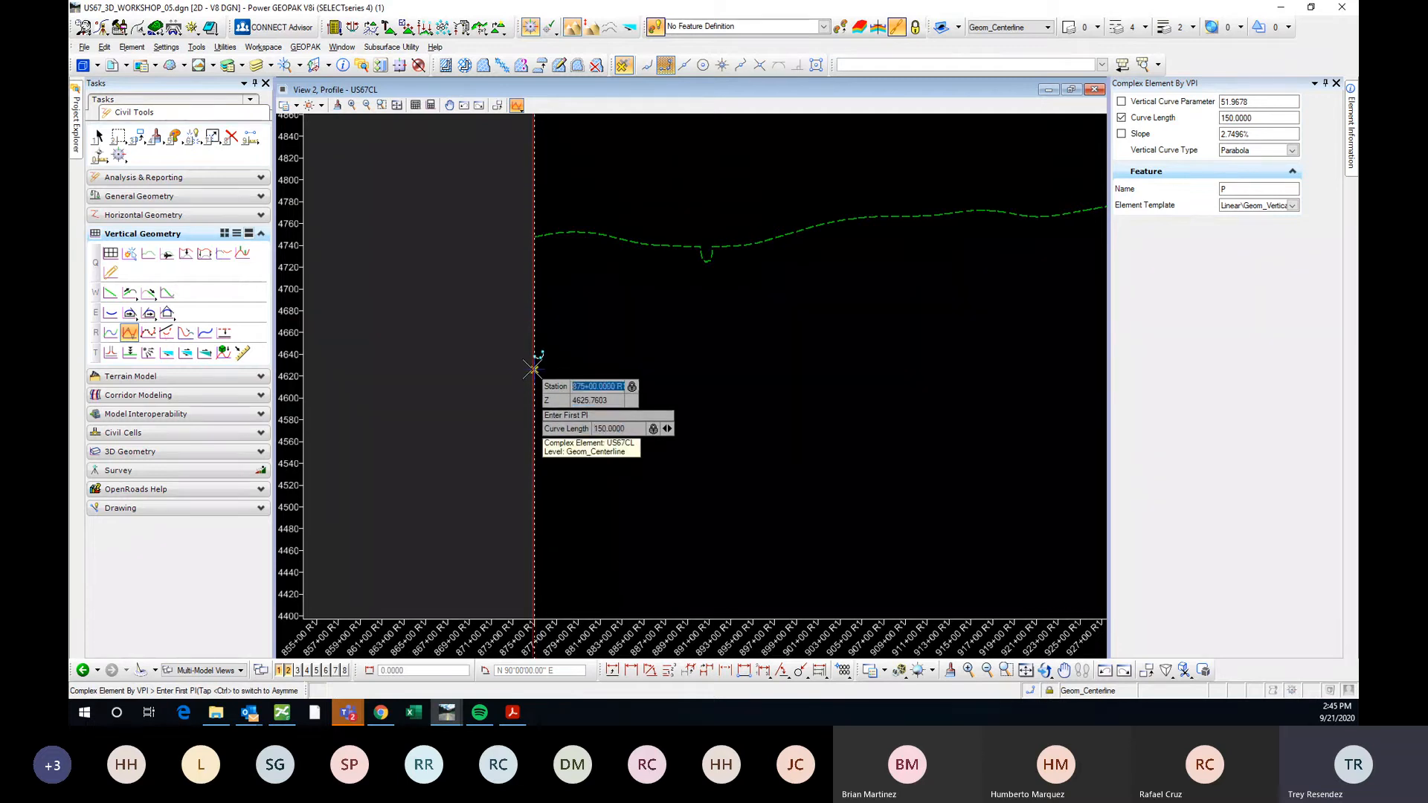
key(Tab)
text(4)
key(Tab)
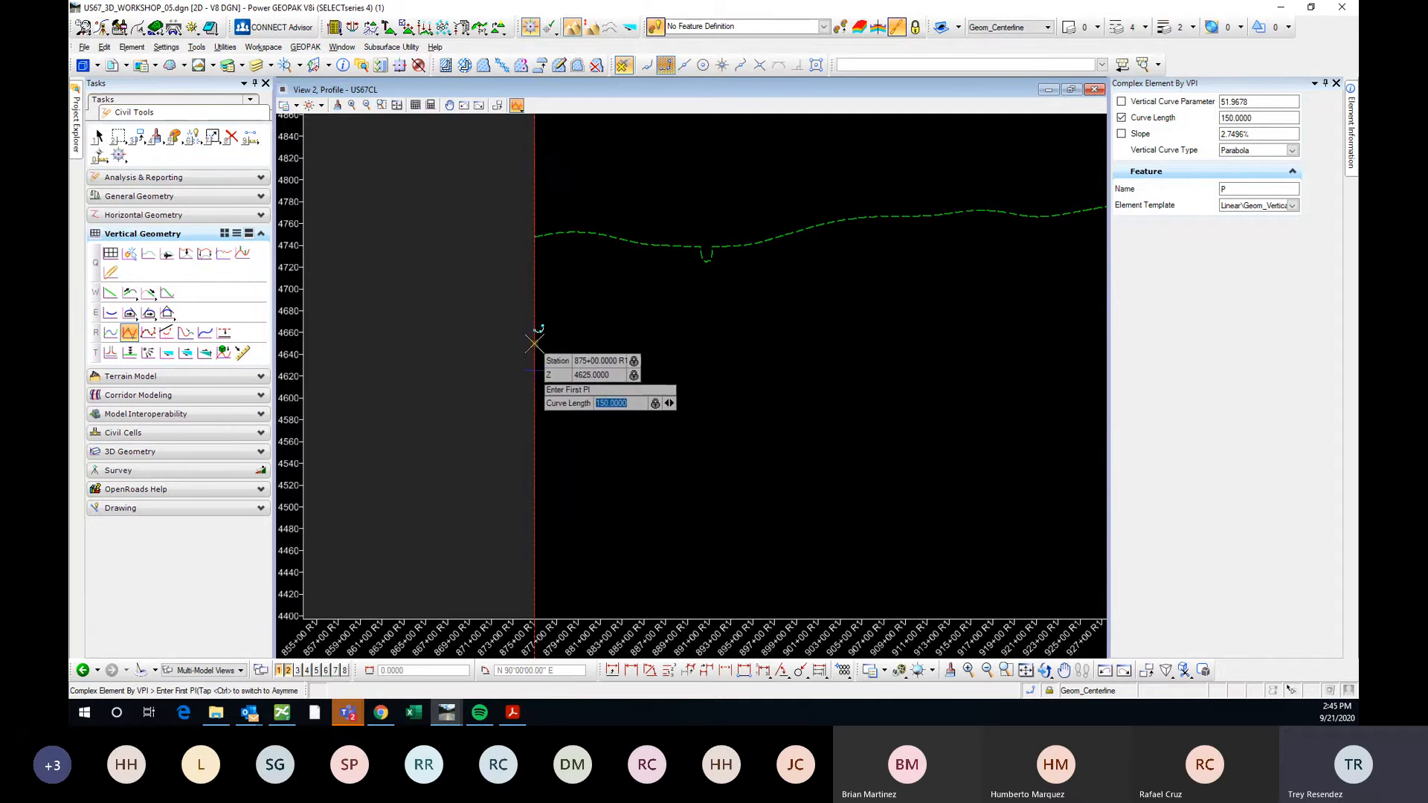
click(536, 339)
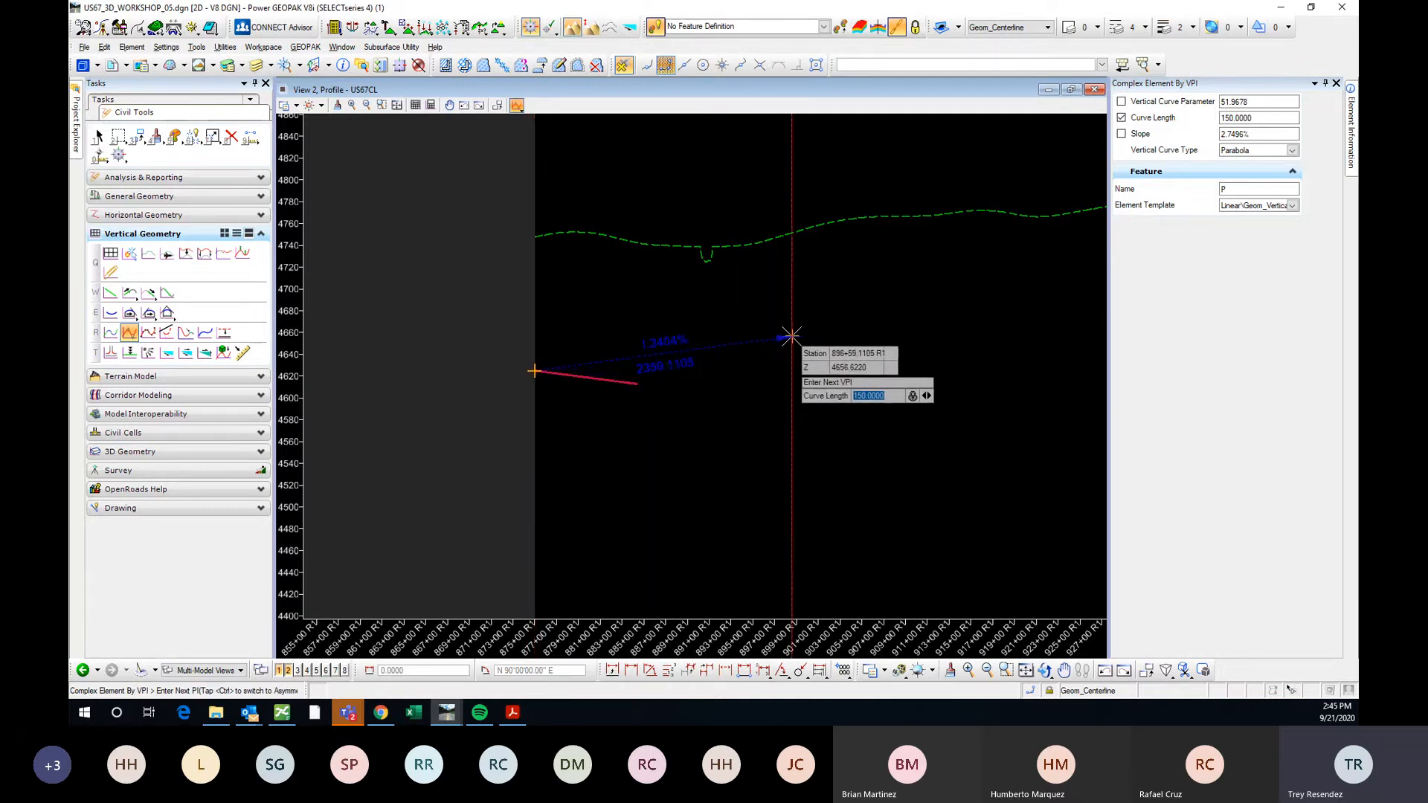
Place the second intersection point at station 896+75 and elevation 4656 with a 150 curve length.
scroll(772, 336, up, 2)
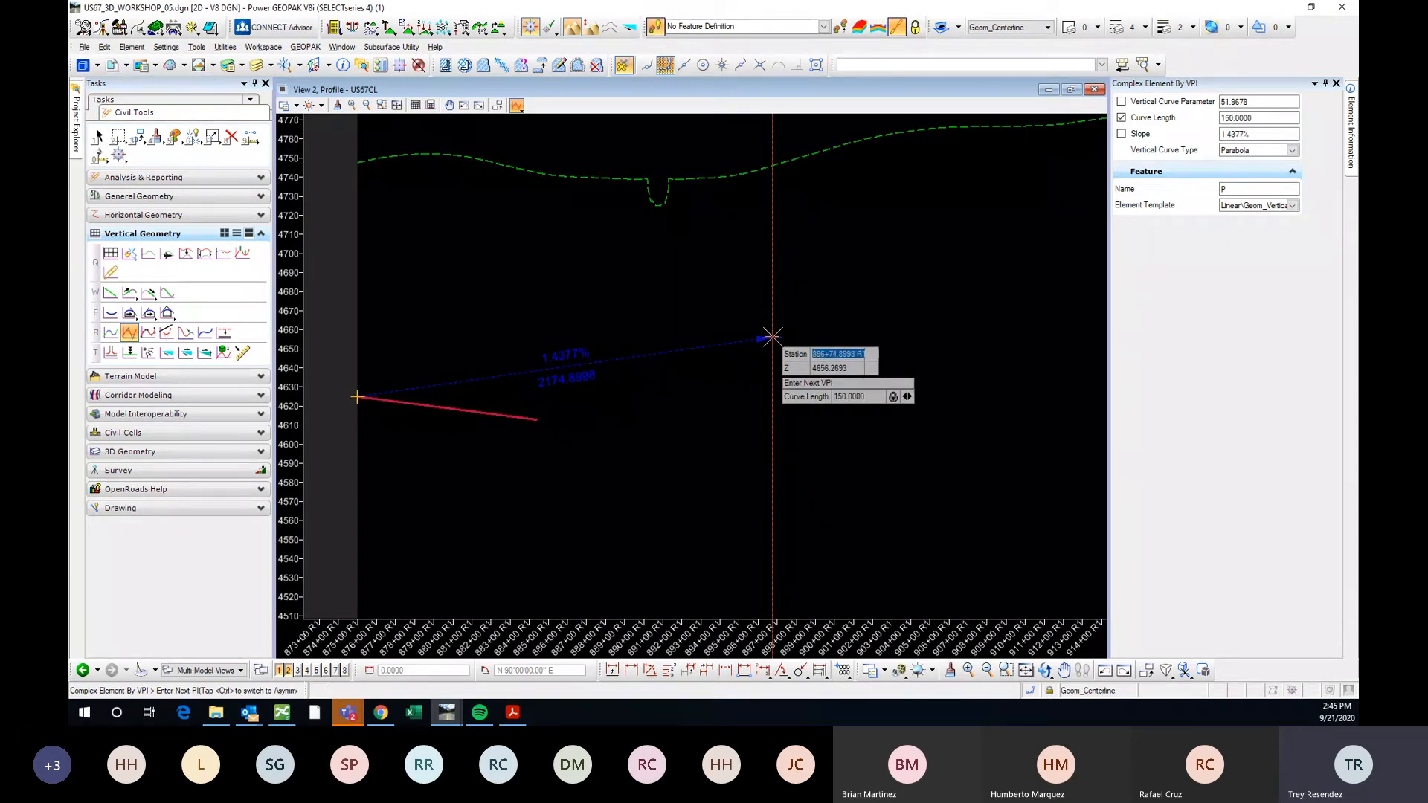
text(896+75)
key(Tab)
text(4656)
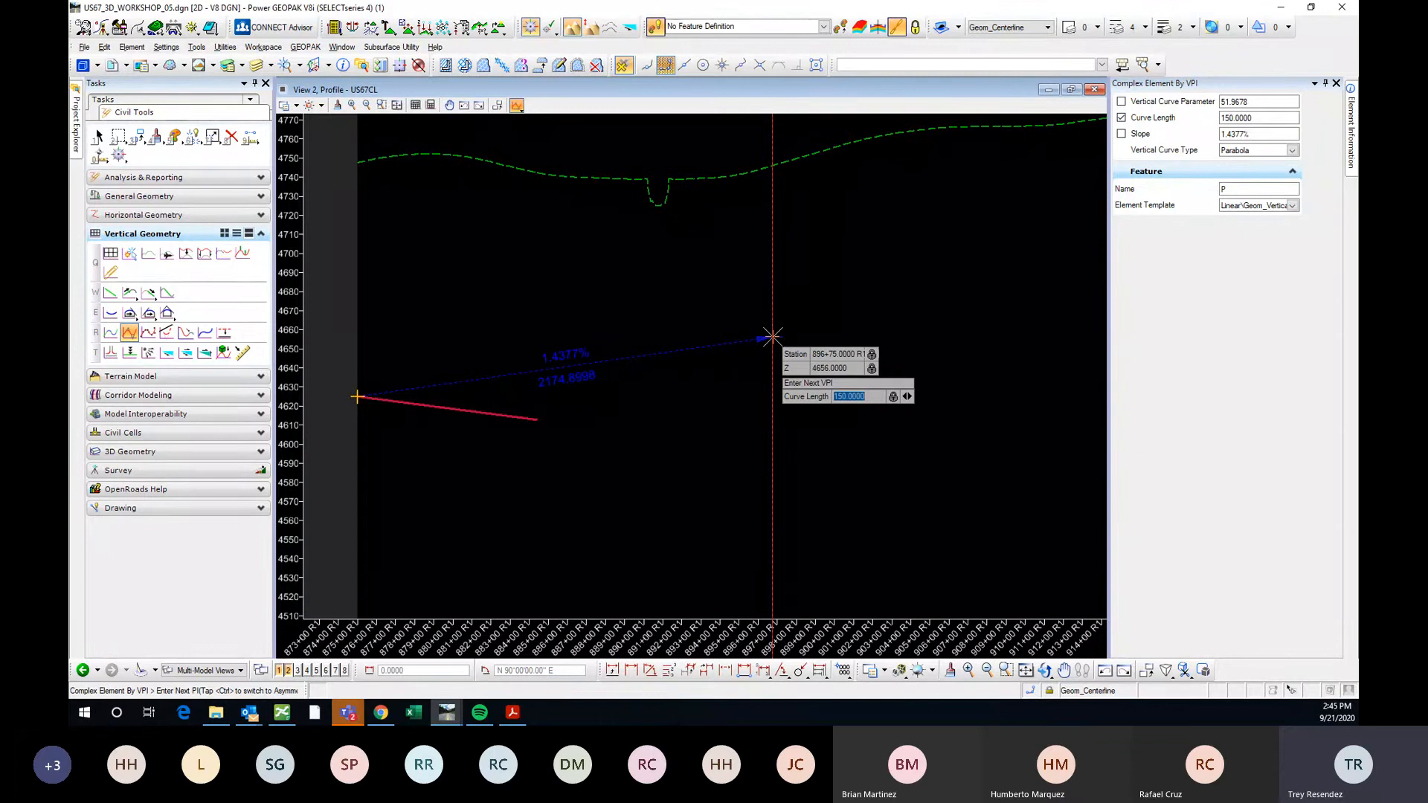
key(Tab)
click(865, 409)
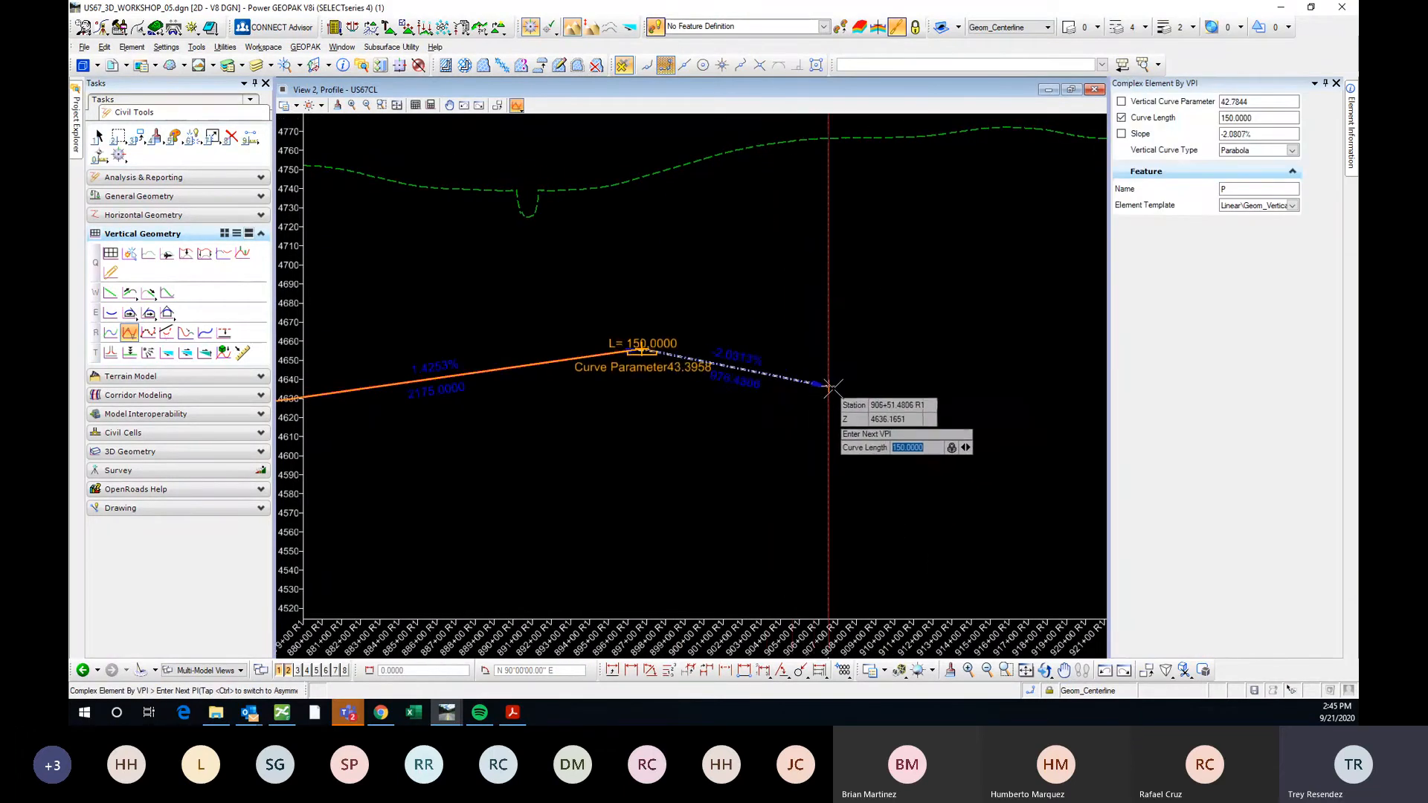
Place the last intersection point at station 908+00 and elevation 4630, and finish the complex profile.
key(Tab)
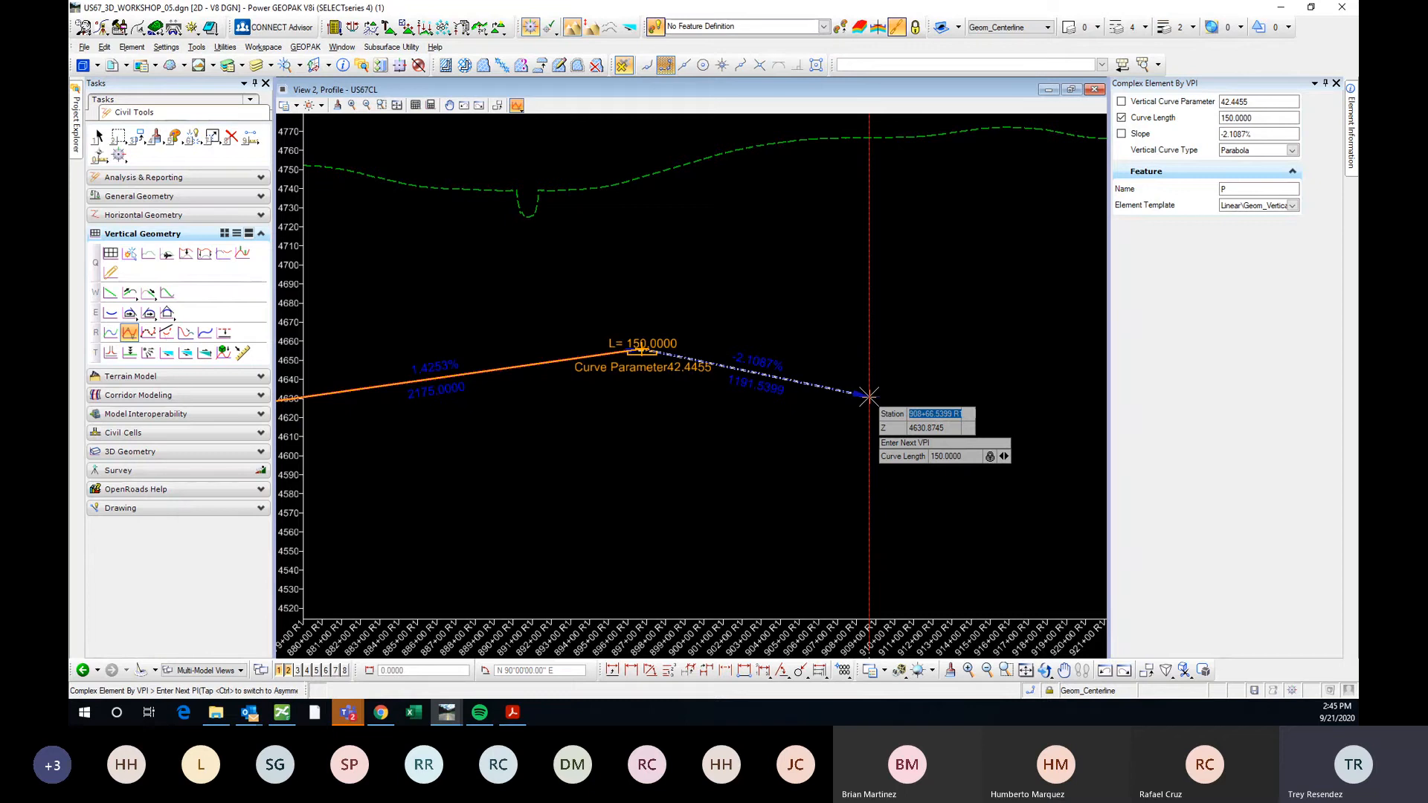
text(908+00)
key(Tab)
text(4630)
key(Tab)
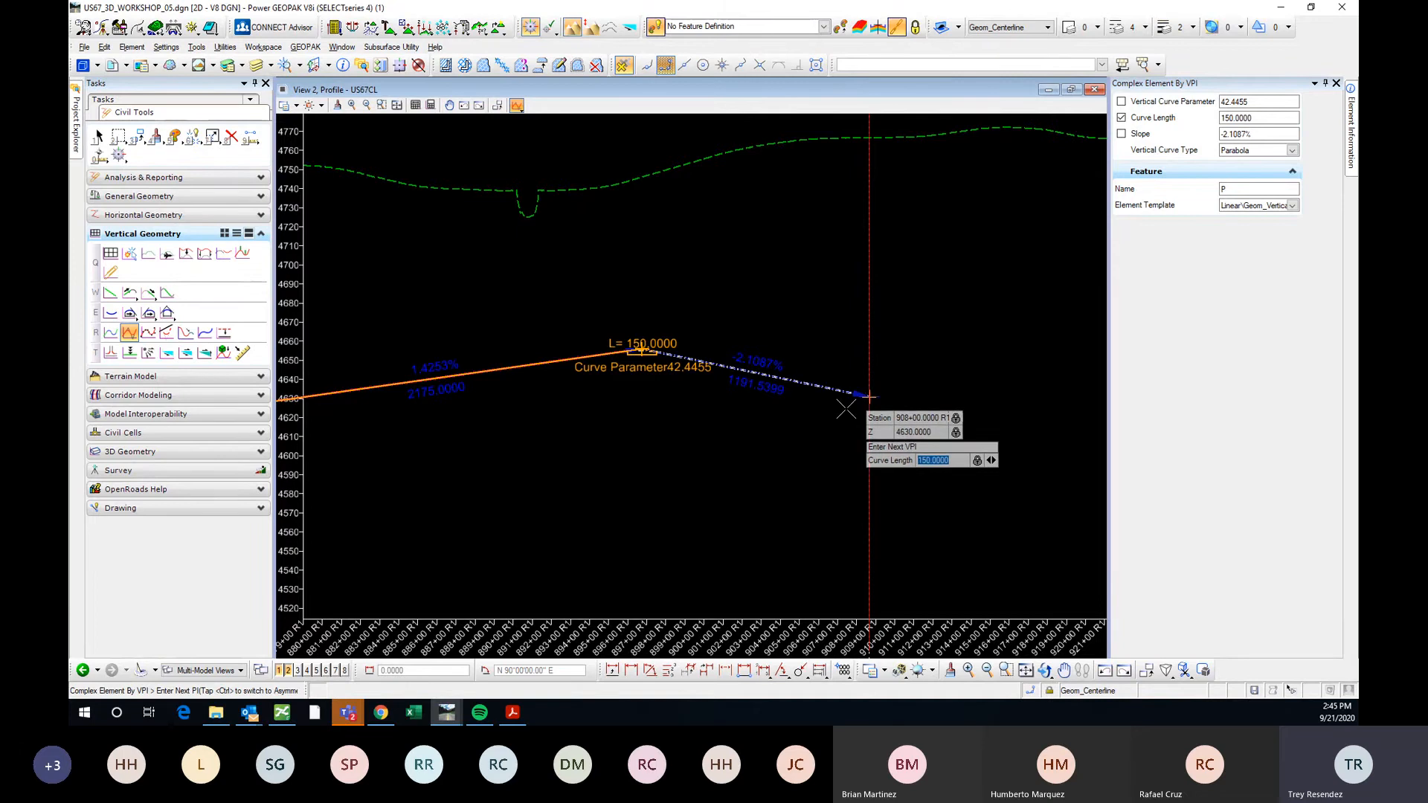
click(837, 468)
scroll(970, 418, down, 2)
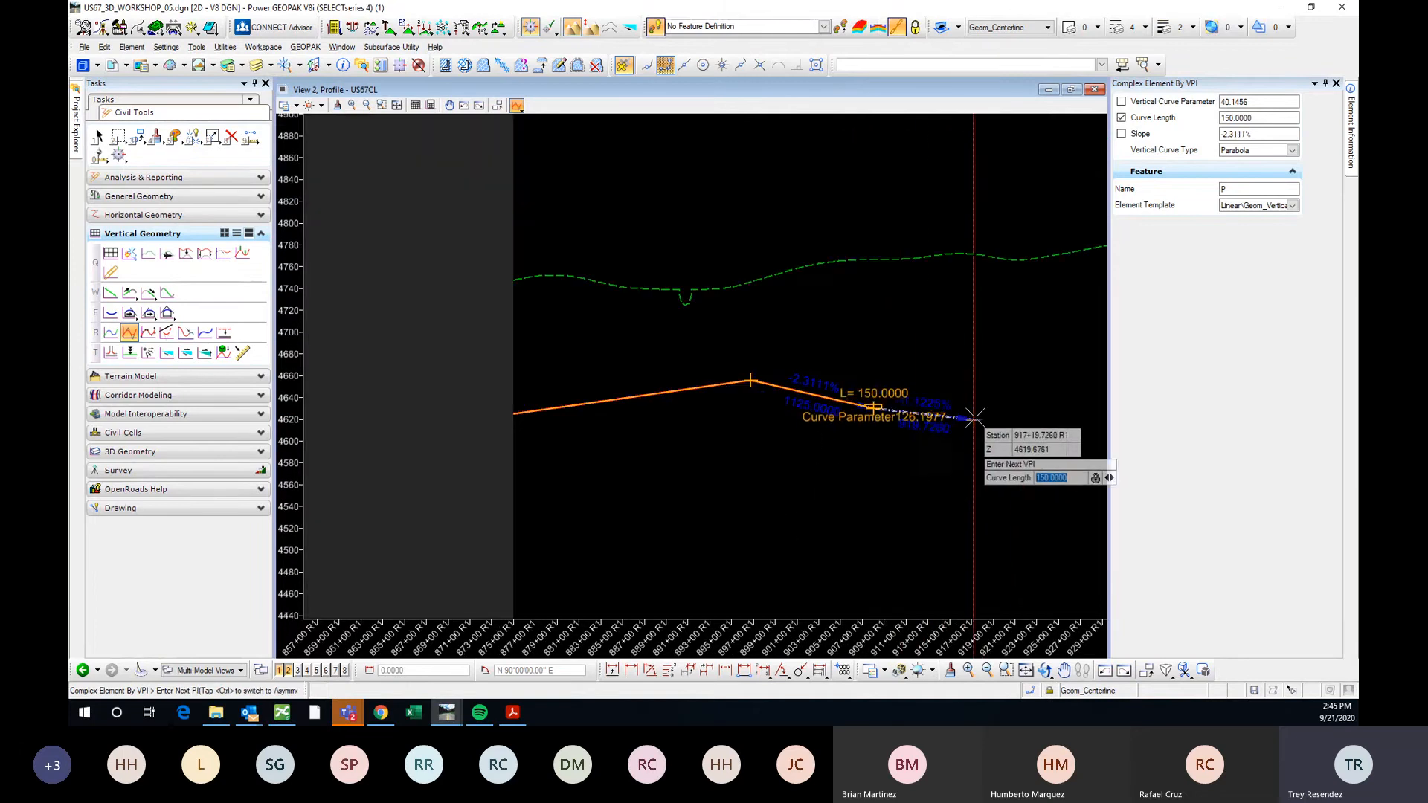
right_click(961, 428)
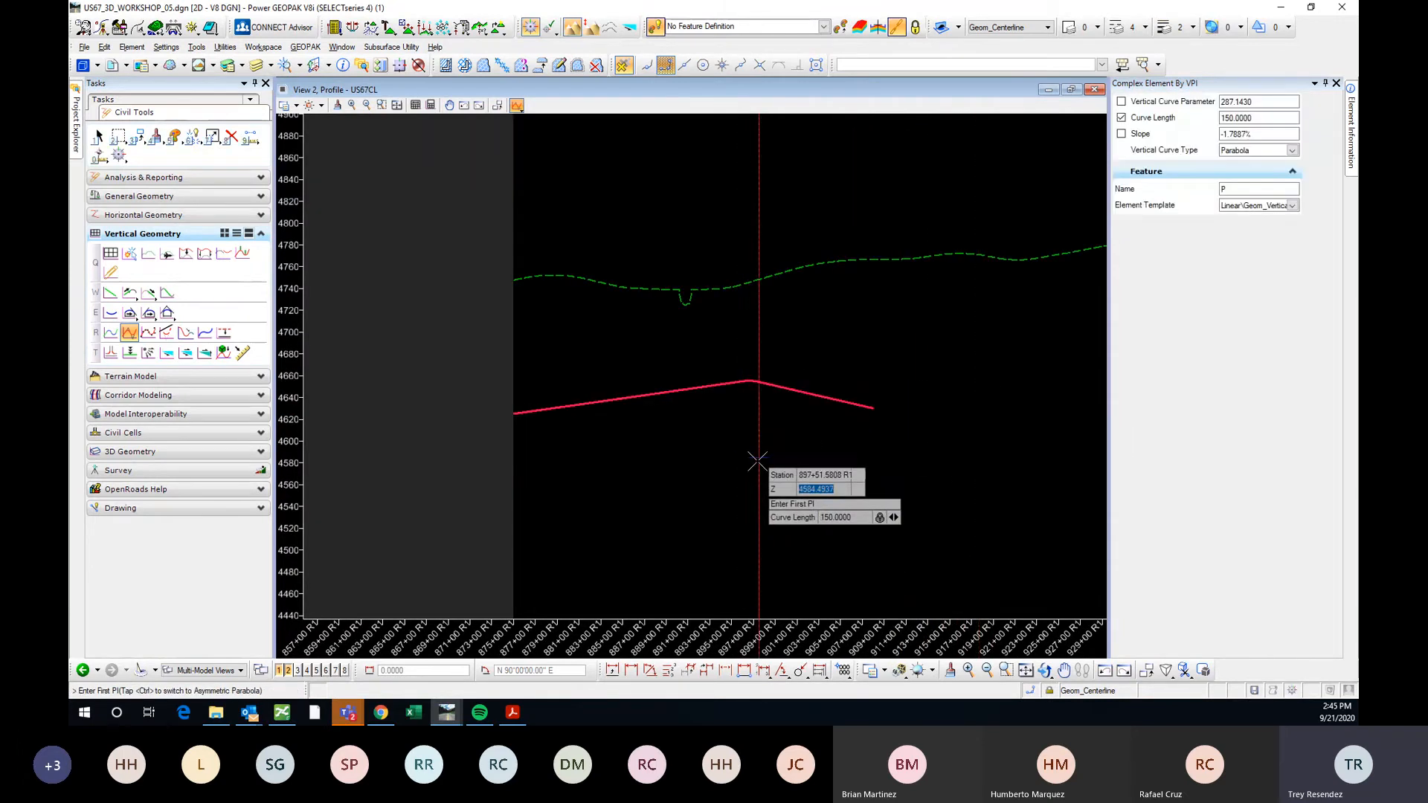
middle_drag(757, 462, 888, 427)
key(Escape)
Set the crest vertical curve length of profile P to 500.
click(849, 352)
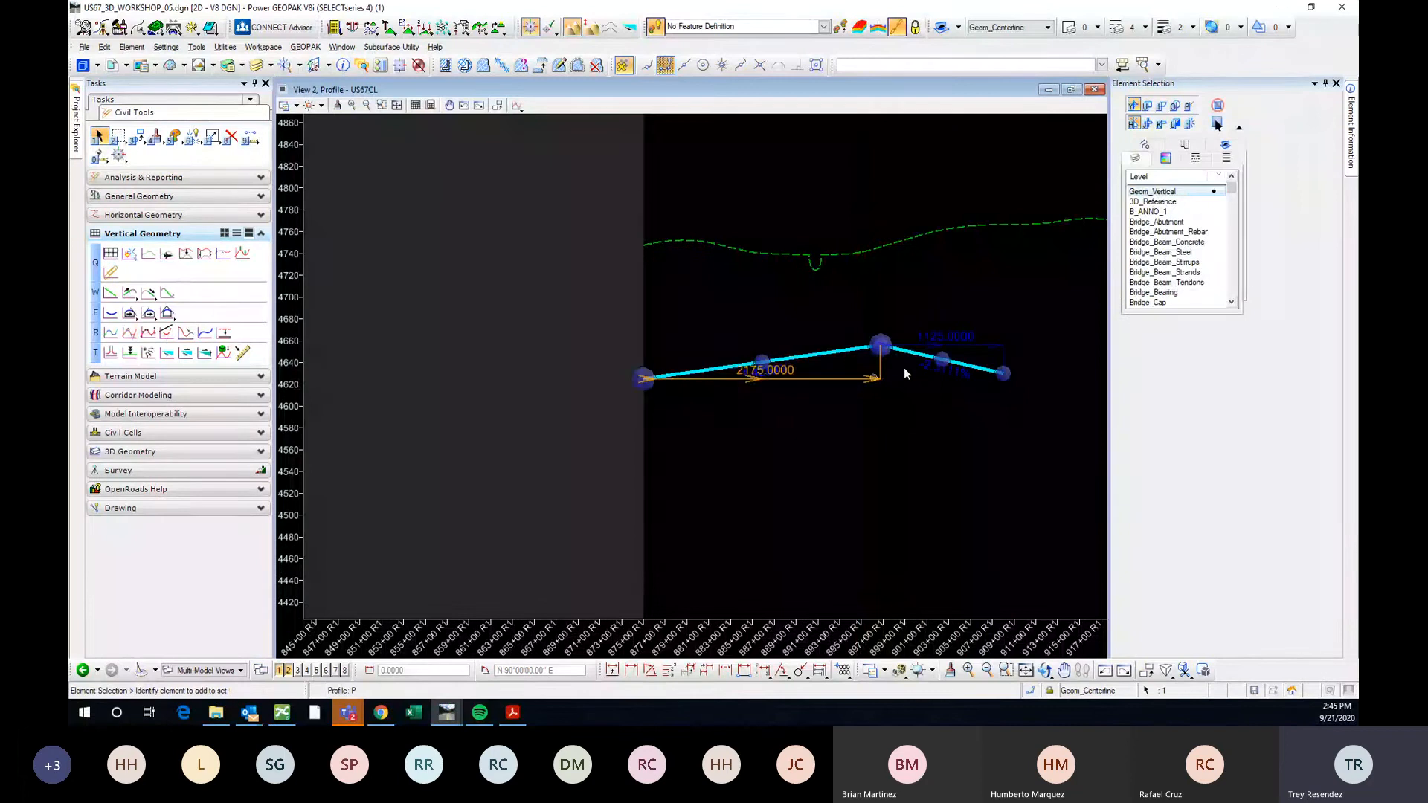
scroll(899, 346, up, 5)
click(905, 331)
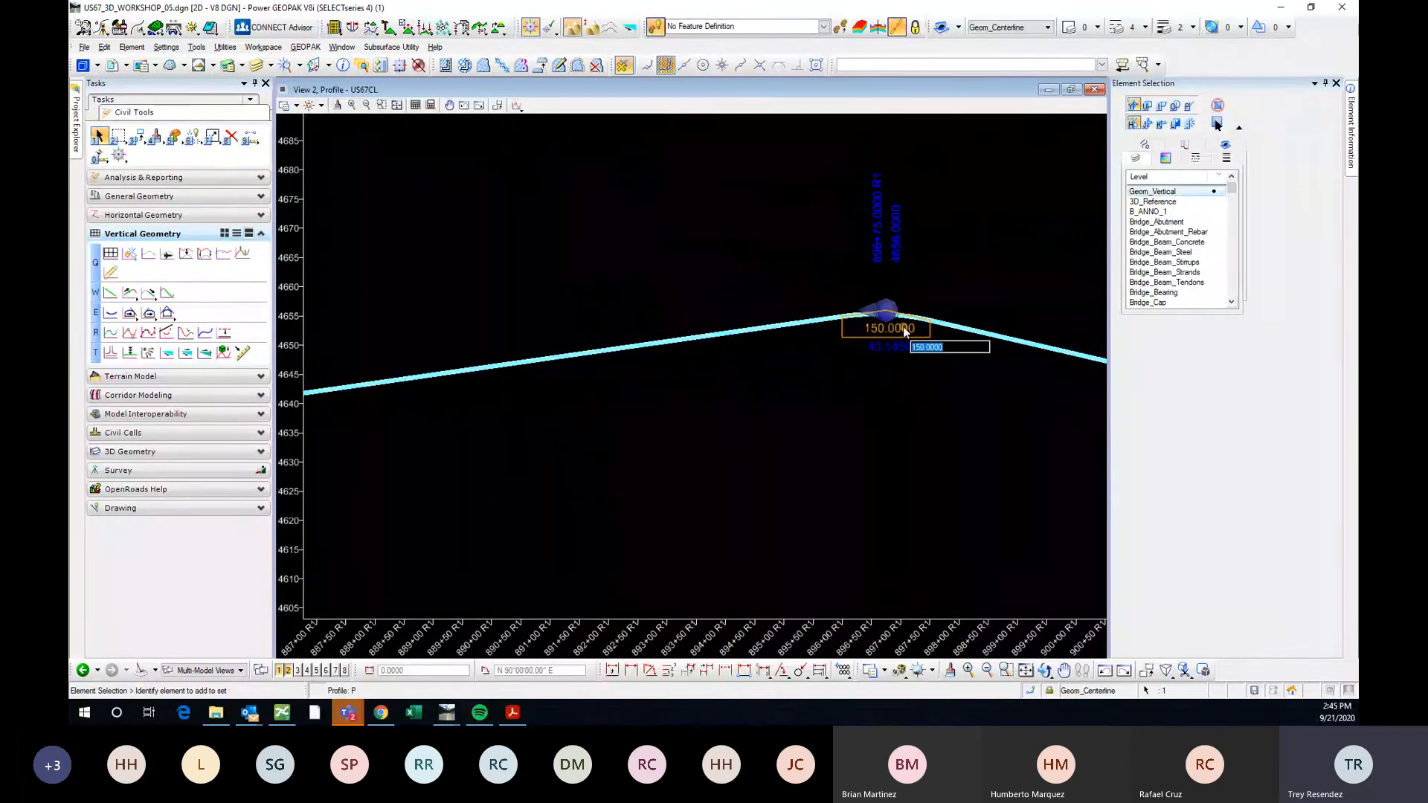
text(500)
key(Return)
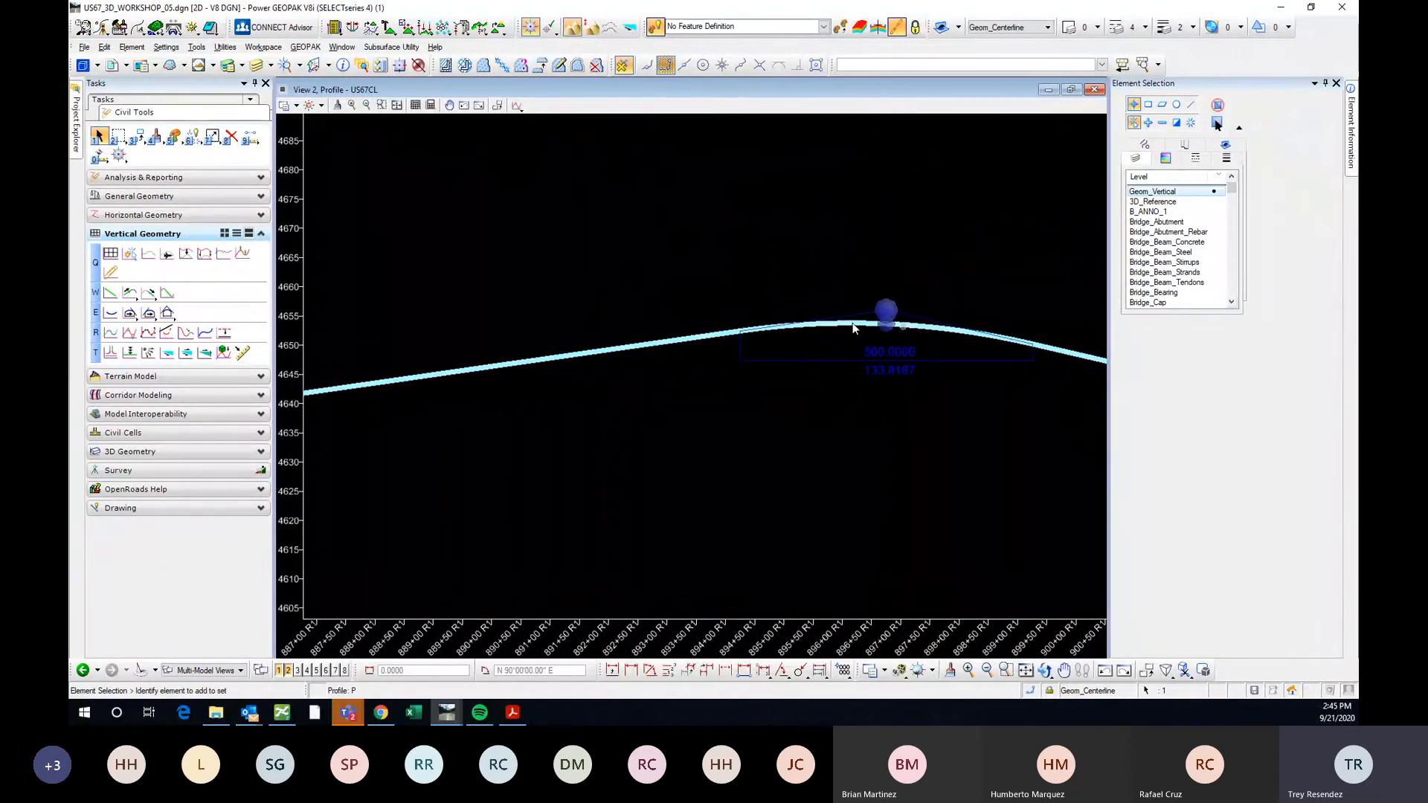
Lower the elevation of profile P's crest intersection point at station 896+75.
scroll(792, 350, down, 3)
scroll(762, 364, up, 1)
click(805, 366)
scroll(718, 435, down, 1)
middle_drag(725, 452, 650, 389)
click(654, 315)
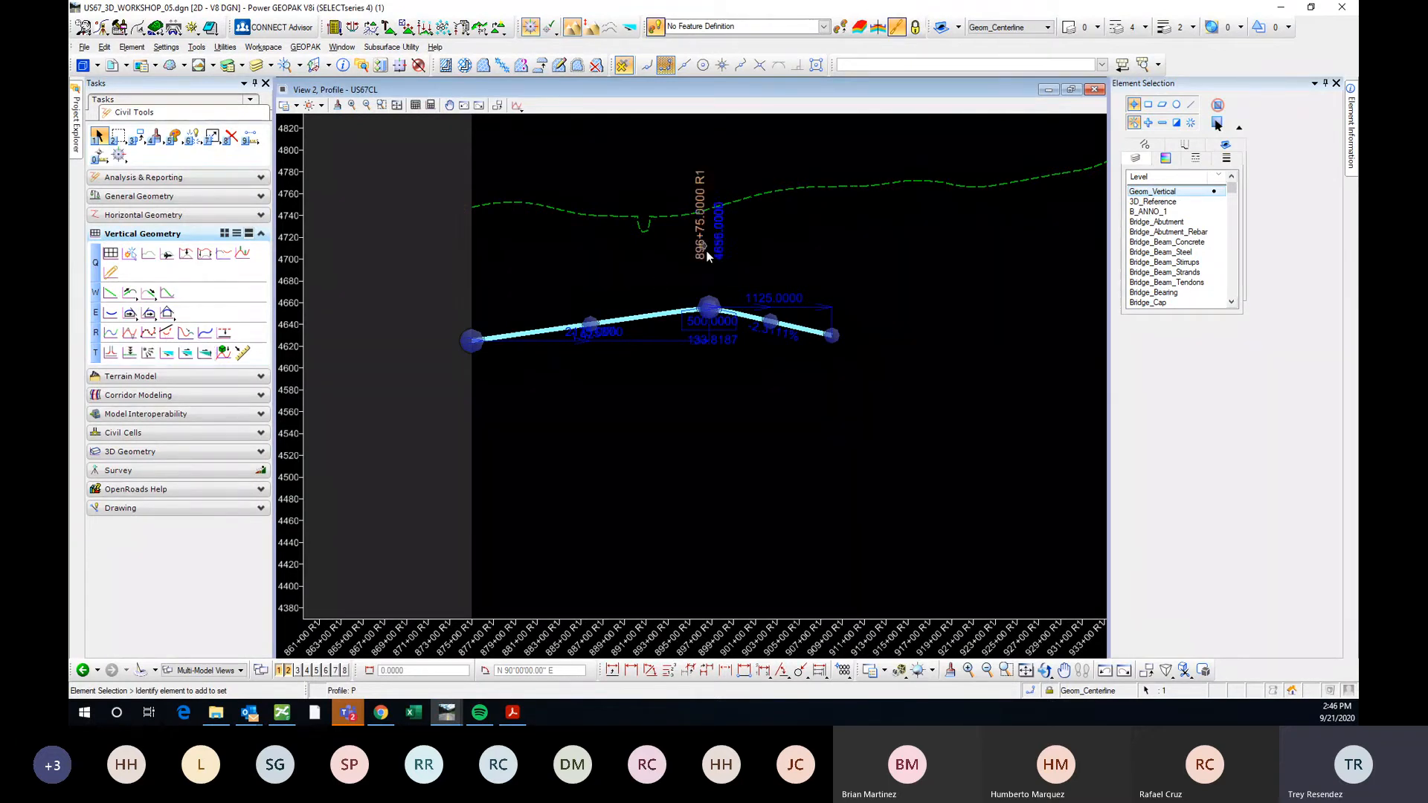
click(719, 259)
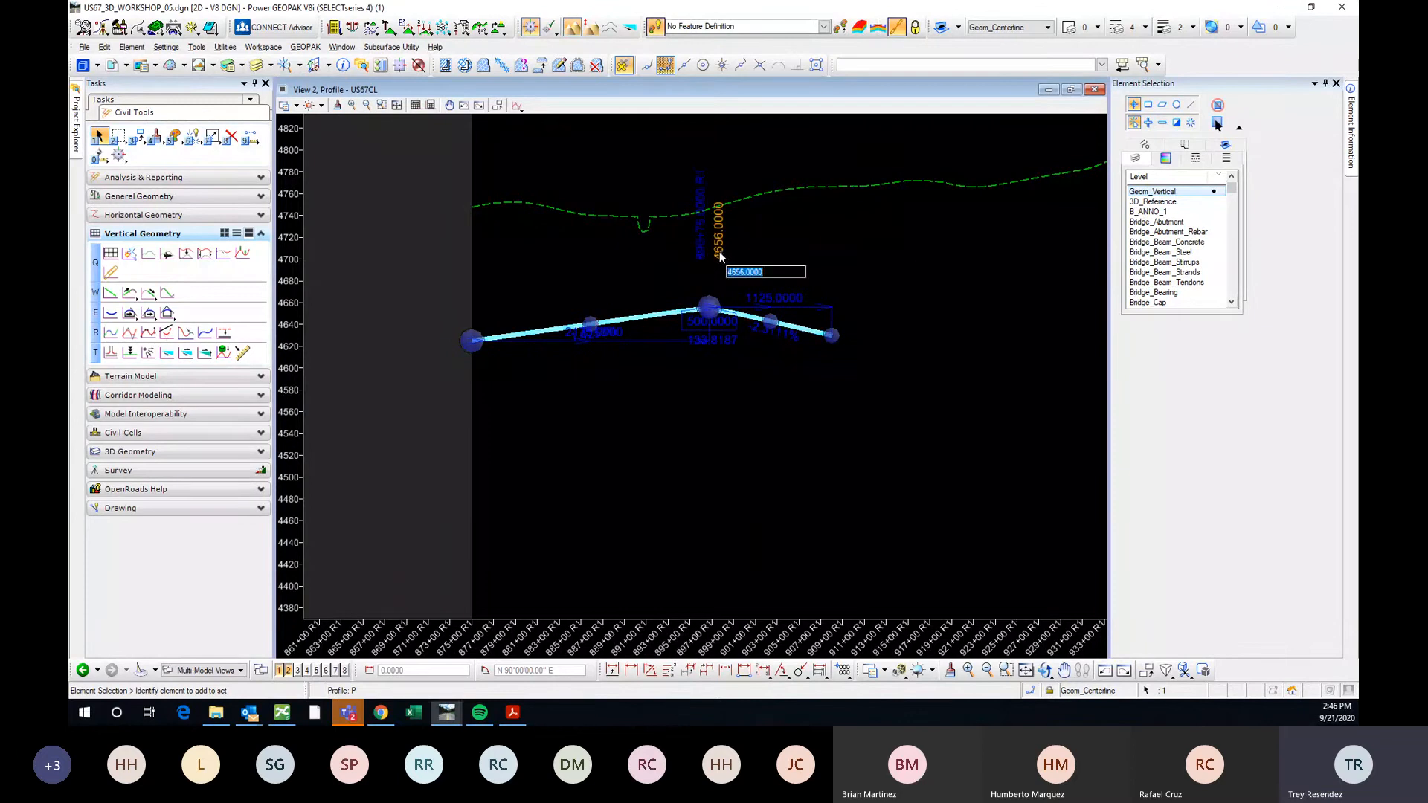
click(744, 271)
key(Return)
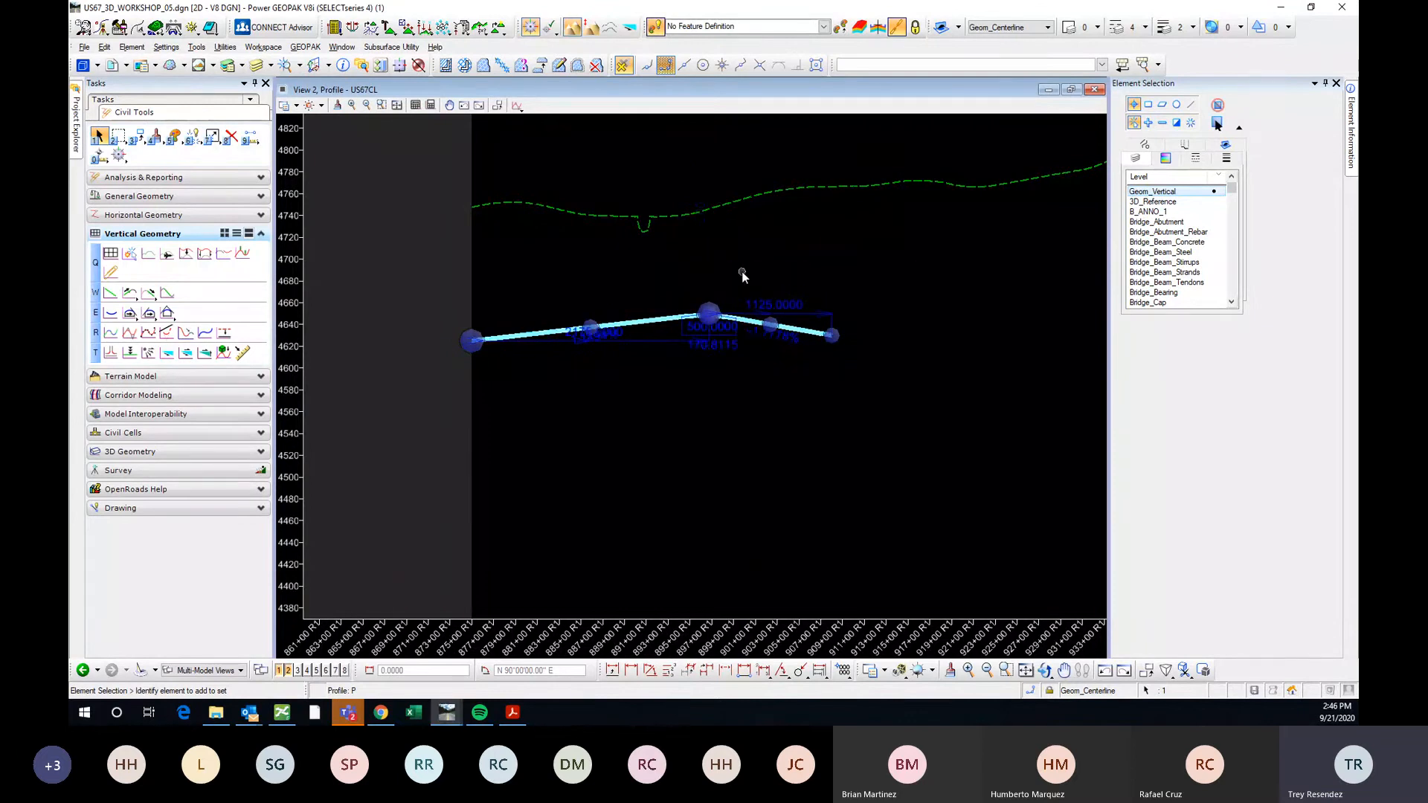
scroll(647, 325, up, 2)
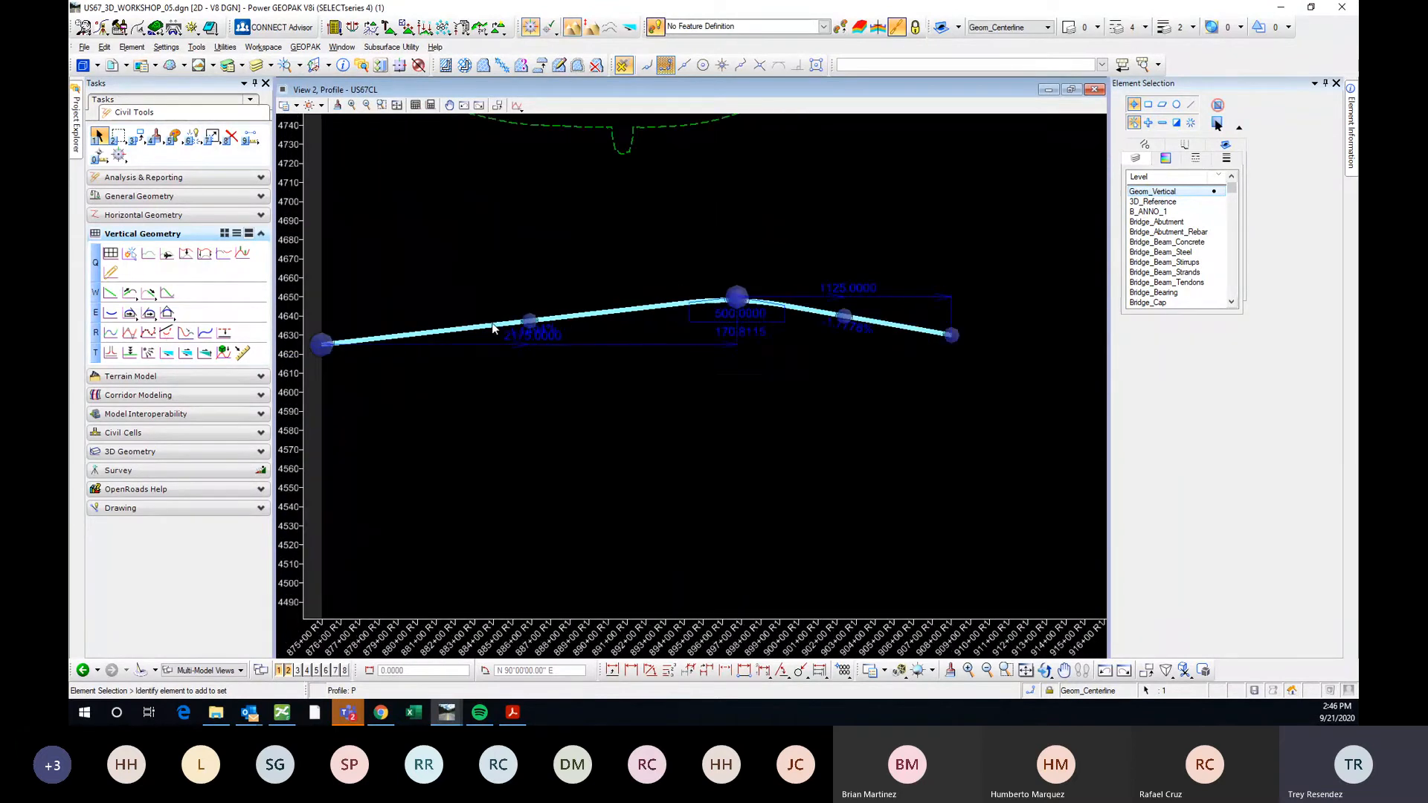
scroll(776, 345, down, 2)
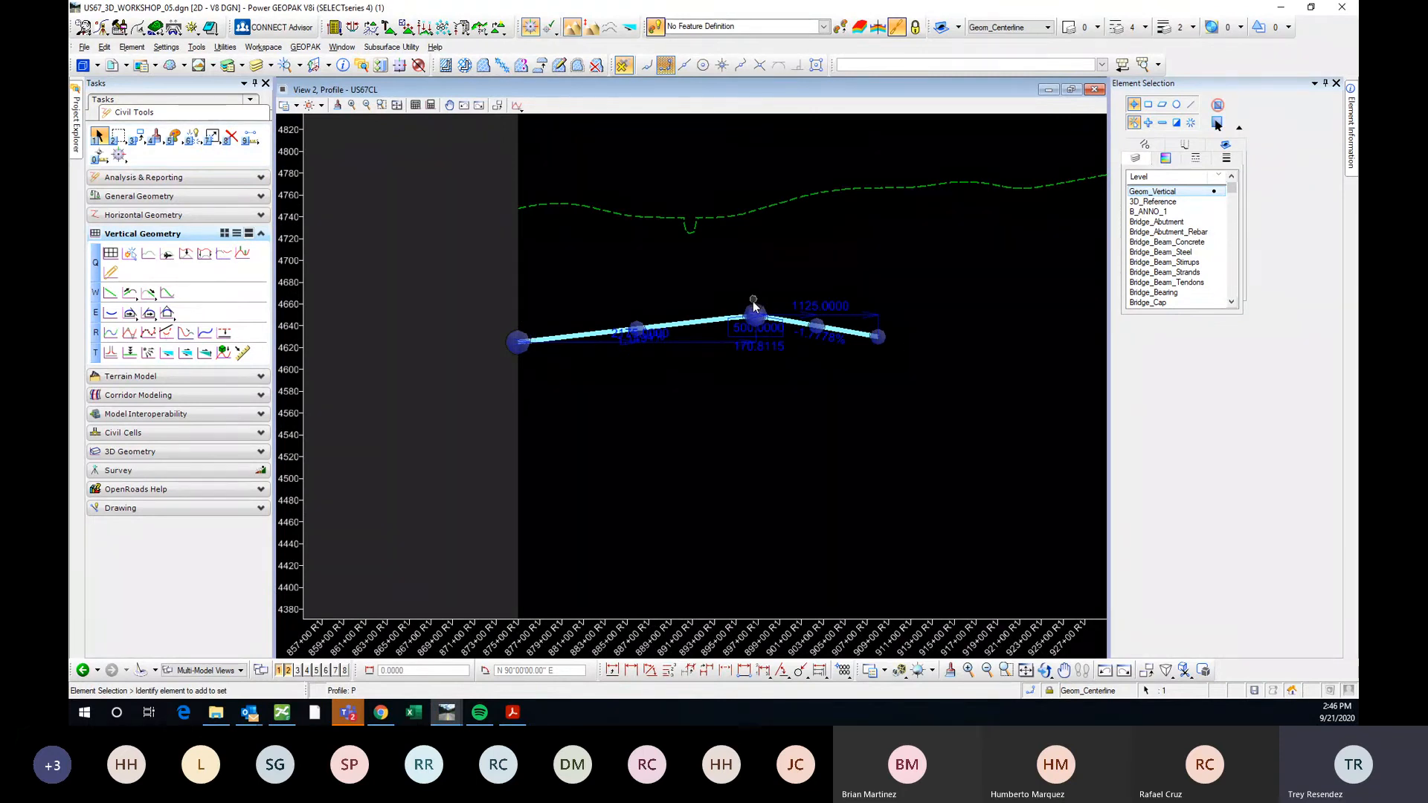
scroll(754, 303, up, 4)
scroll(745, 284, down, 4)
scroll(729, 304, up, 4)
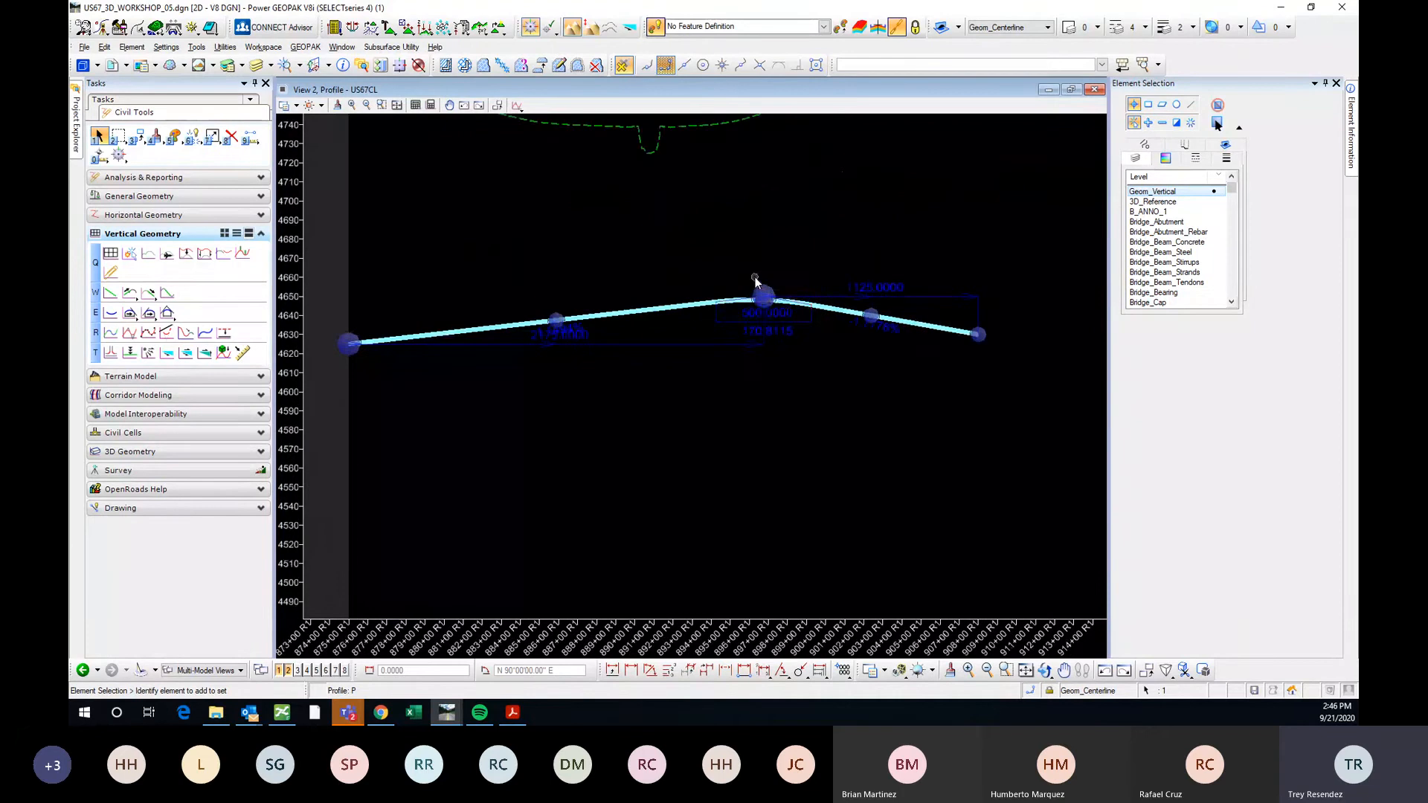
scroll(754, 281, down, 4)
middle_drag(872, 253, 782, 279)
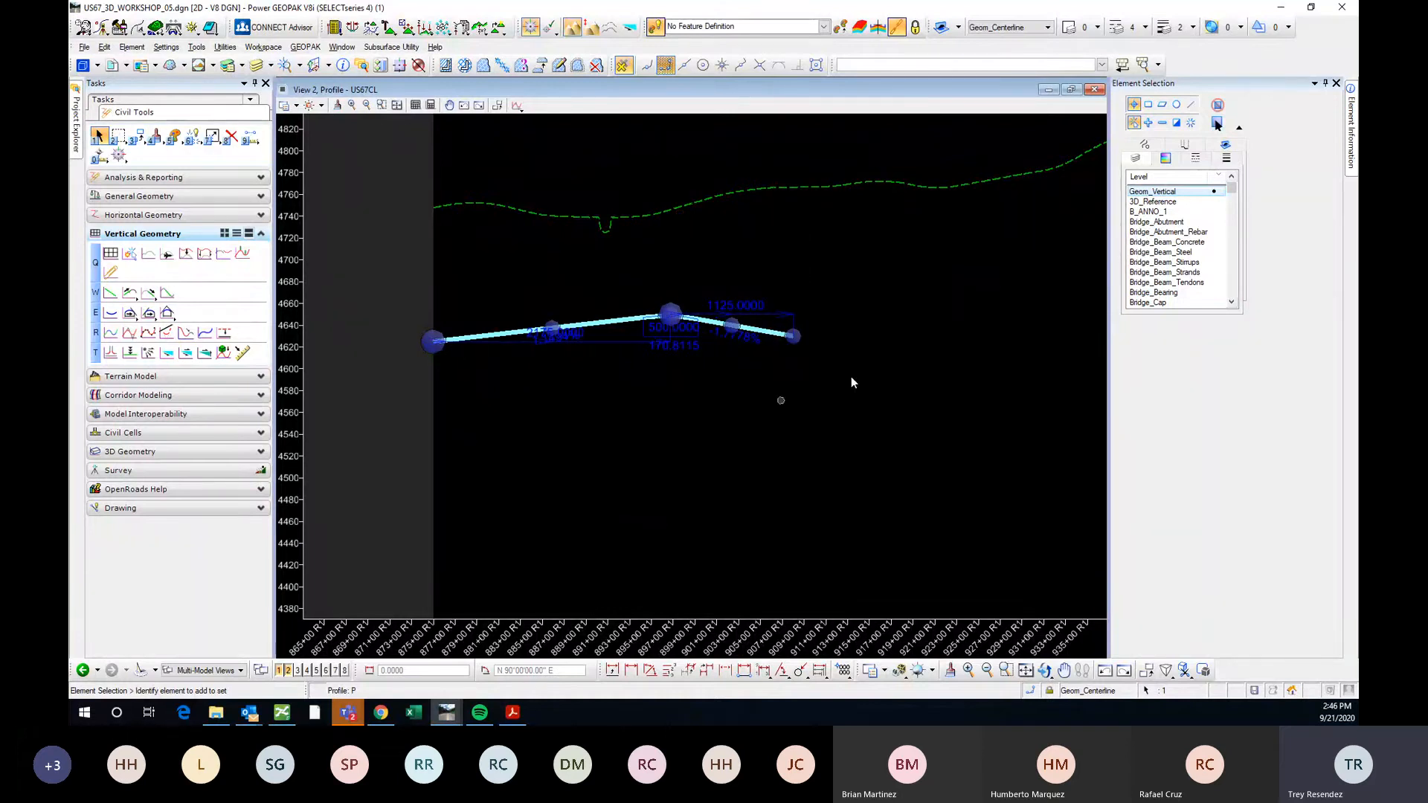
click(572, 448)
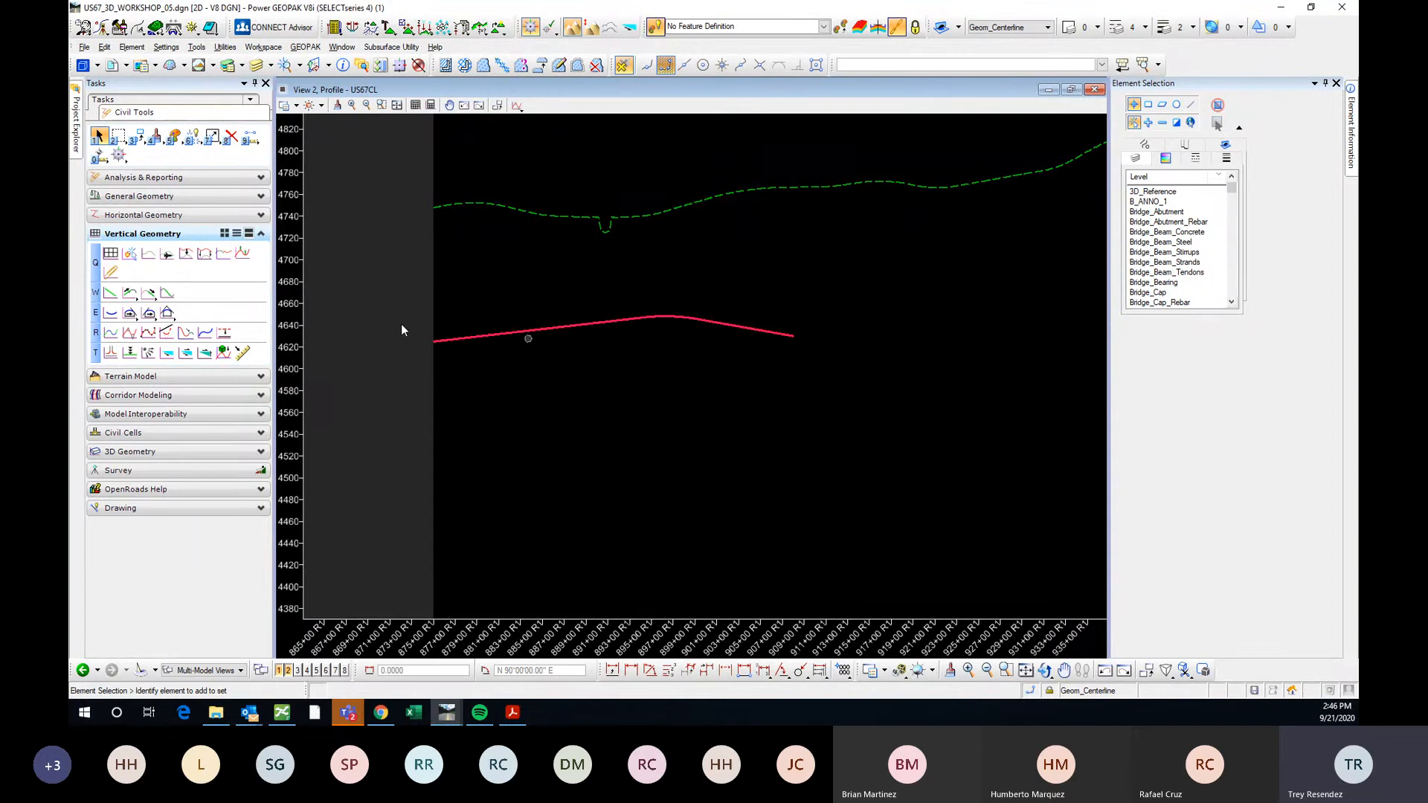
Draw a second VPI profile with 150 curve length from 875+00, elevation about 4497, over a crest at about 4550, to about 909+13, elevation about 4509.
click(131, 335)
middle_drag(592, 437, 695, 367)
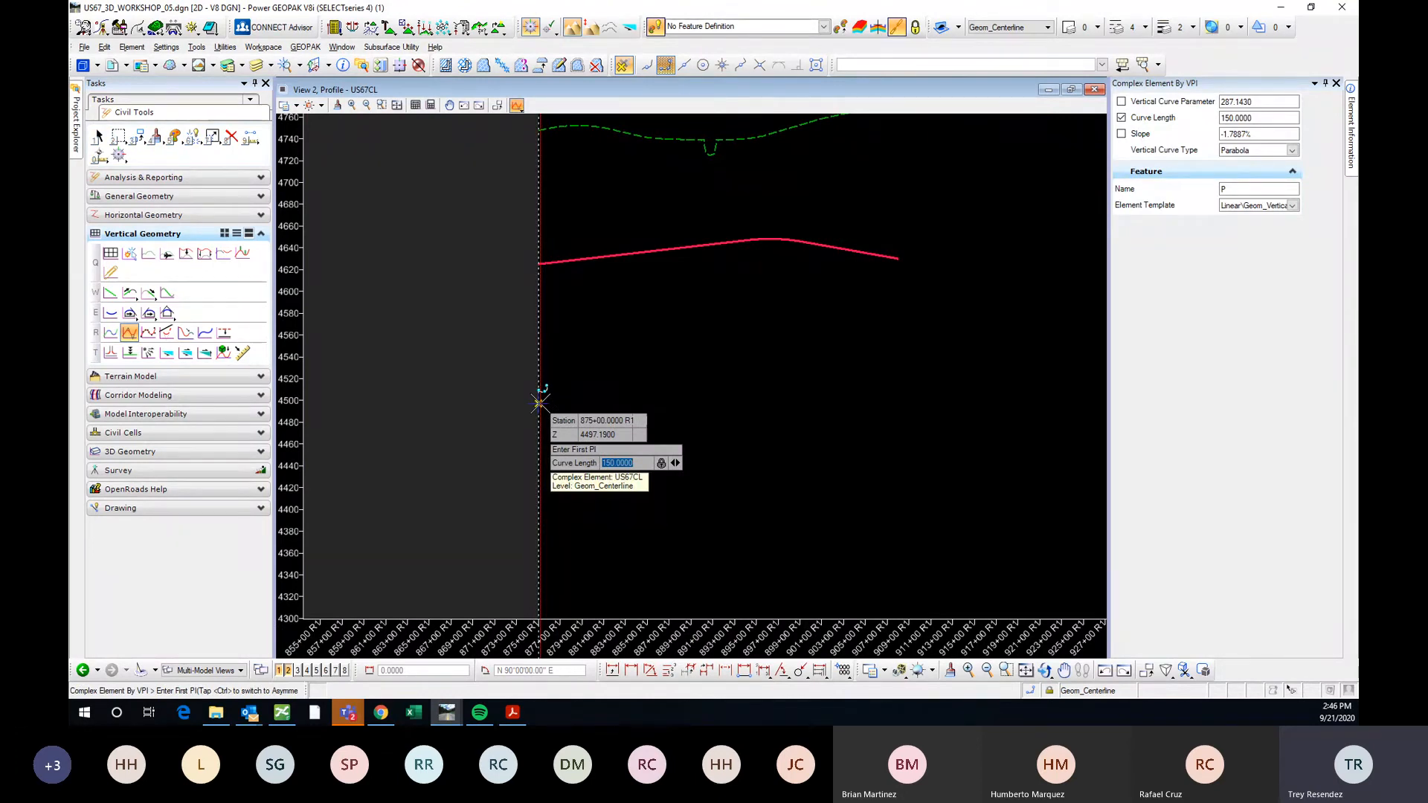
click(539, 403)
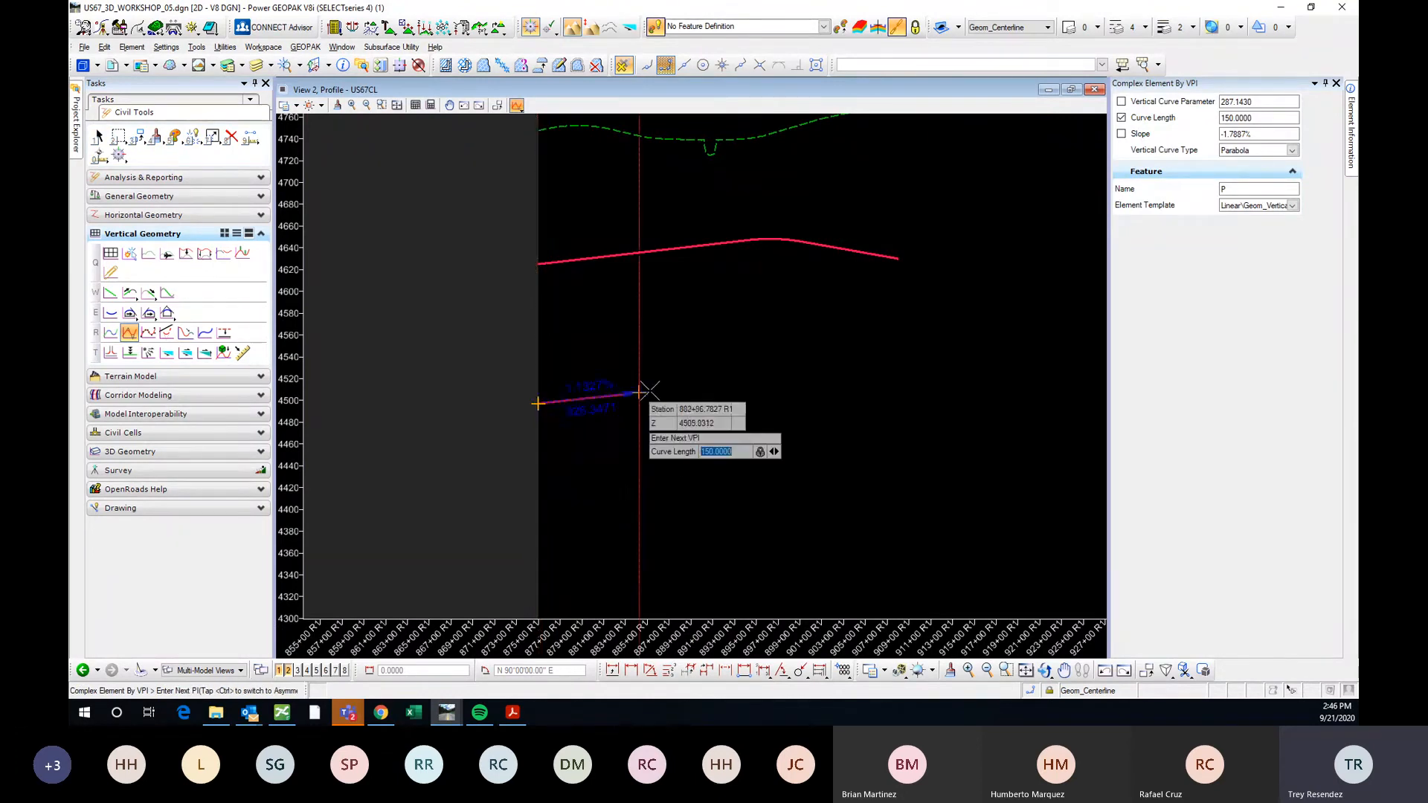
click(729, 345)
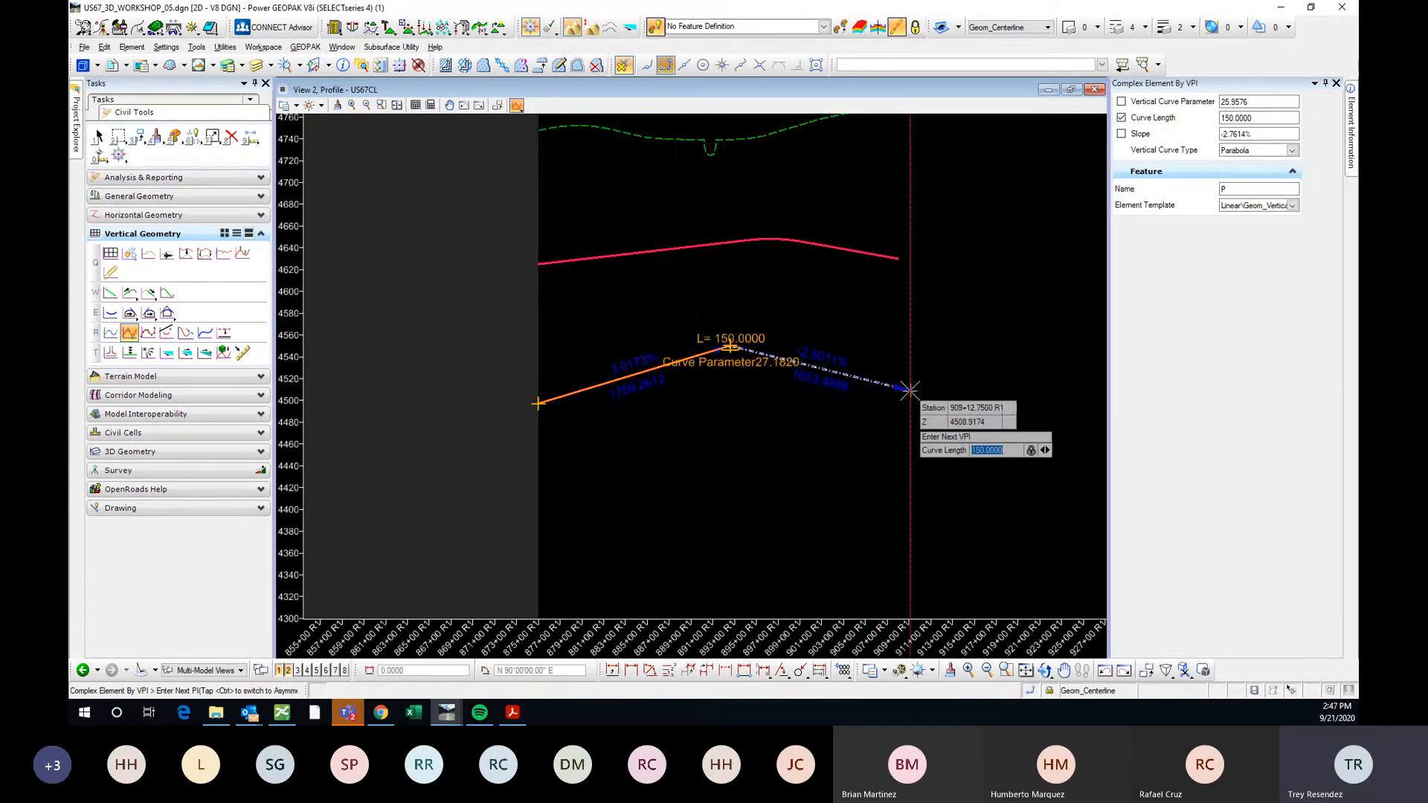
click(910, 391)
right_click(988, 331)
key(Escape)
Set the elevation of the lower profile's crest intersection point to 4545.
click(772, 355)
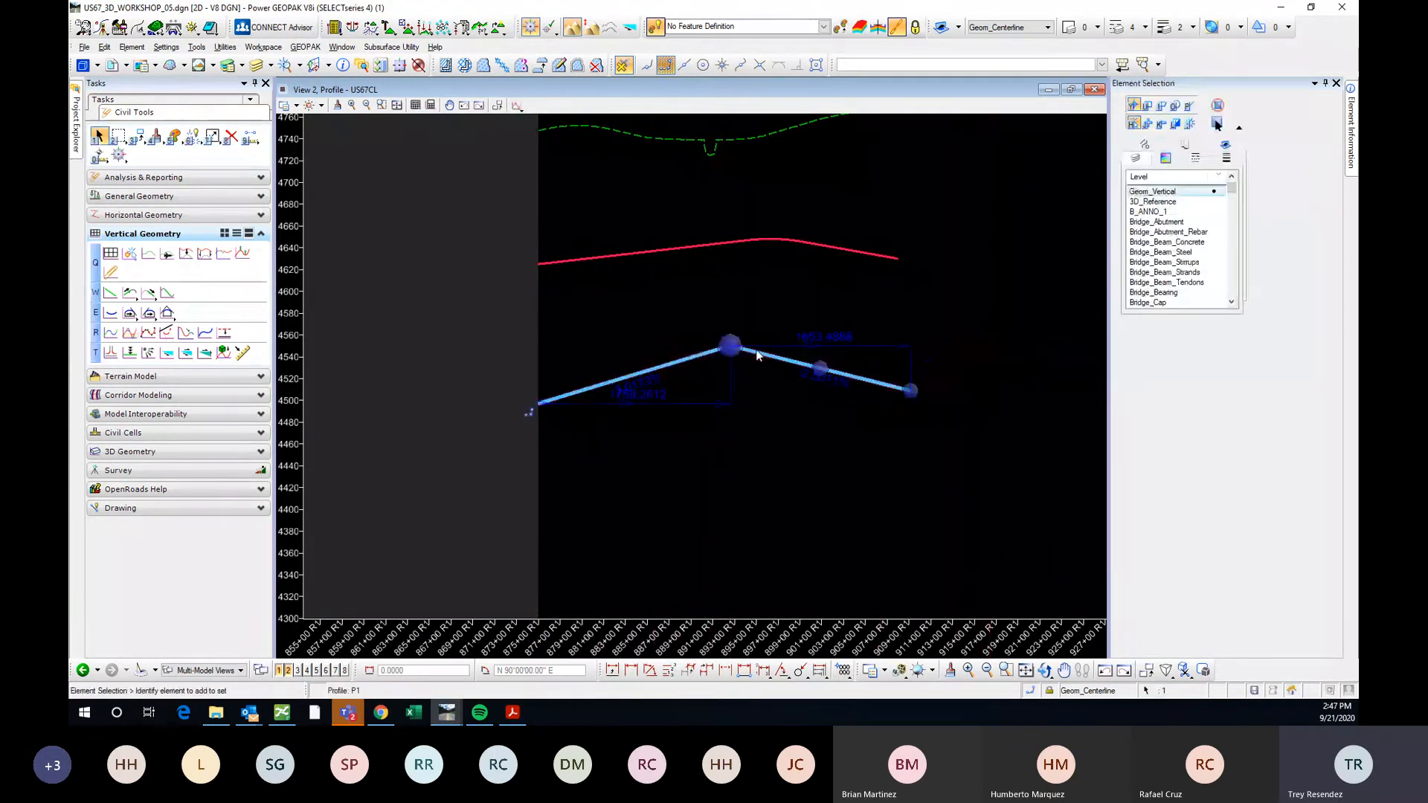
click(742, 311)
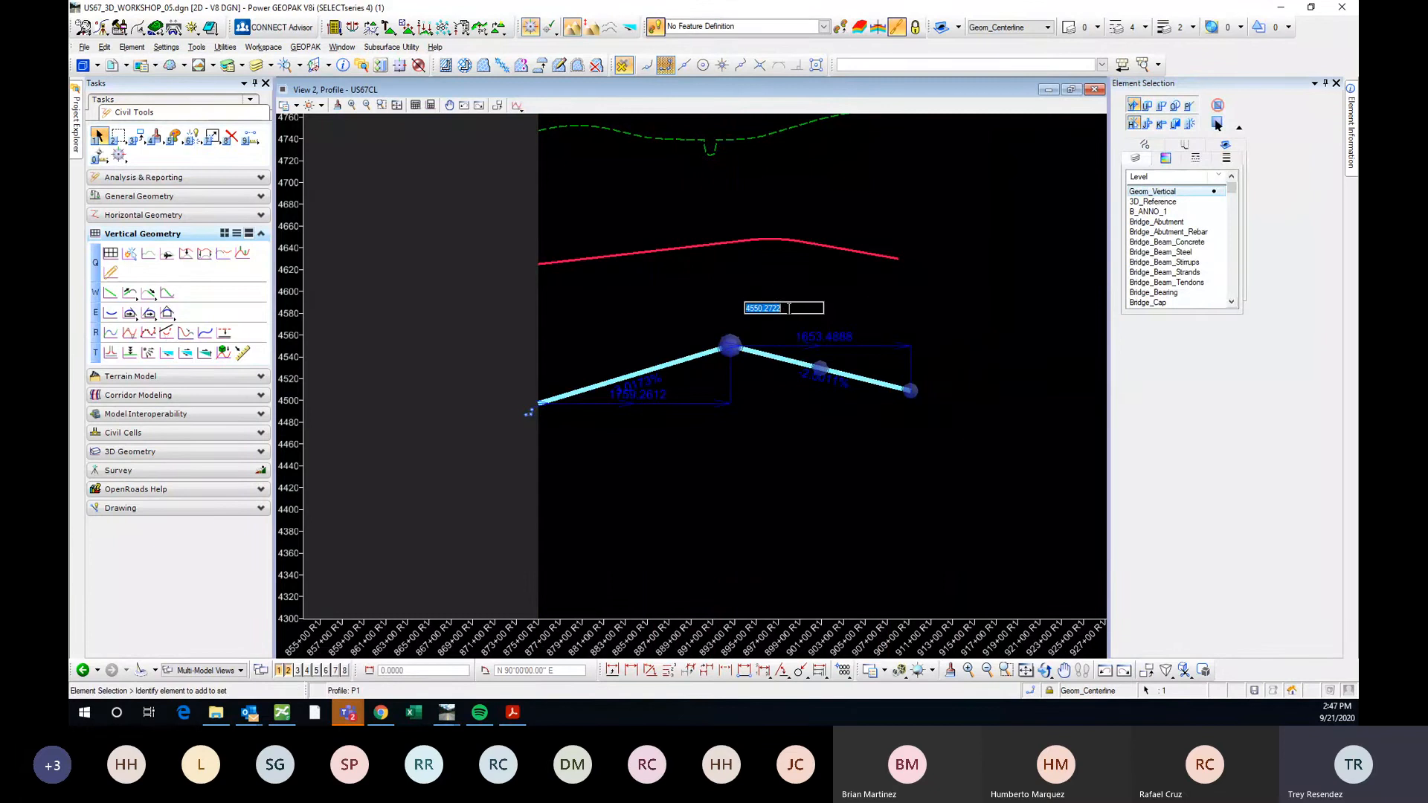
drag(781, 308, 761, 307)
text(45)
key(Return)
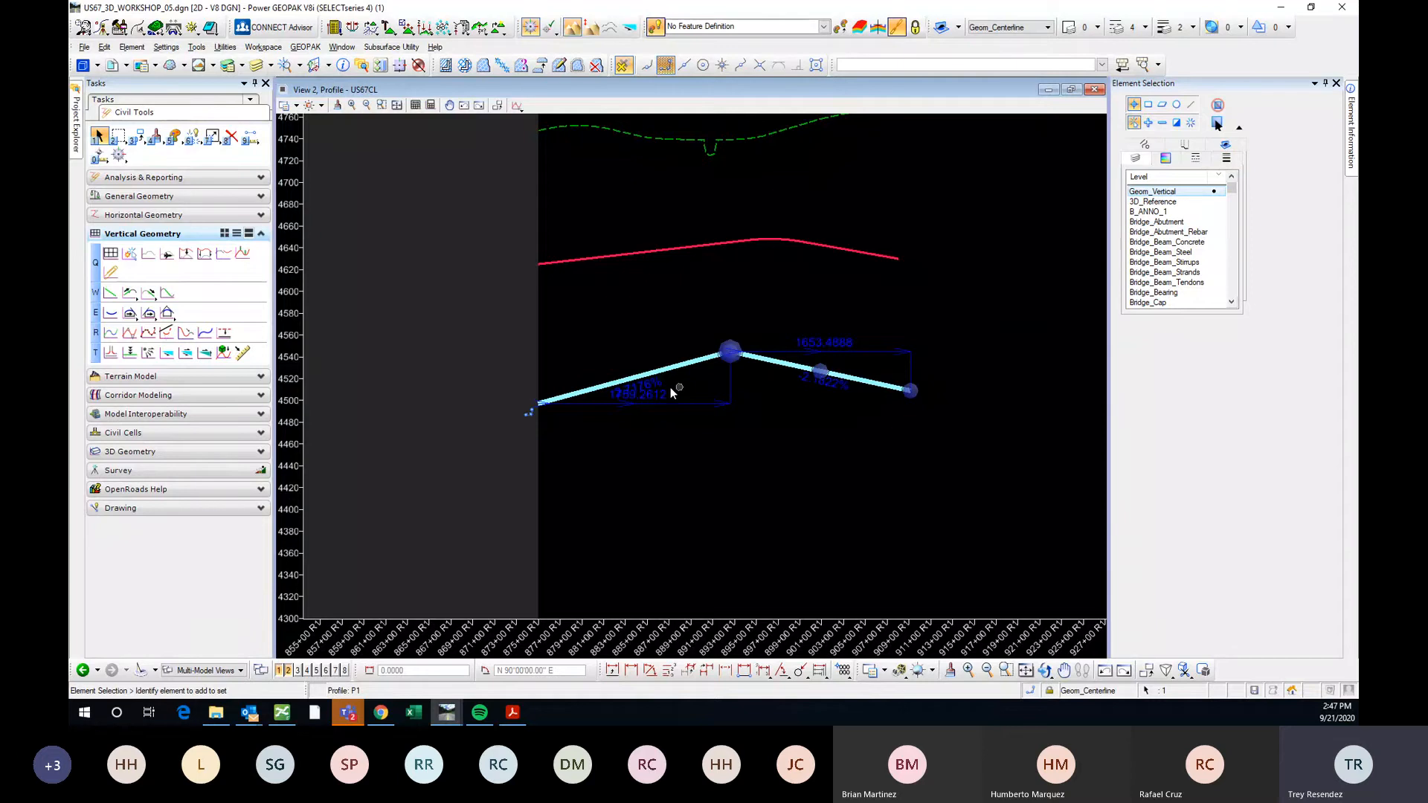
Set the grade of the lower profile's incoming tangent to 2%.
scroll(653, 386, up, 3)
scroll(632, 379, down, 3)
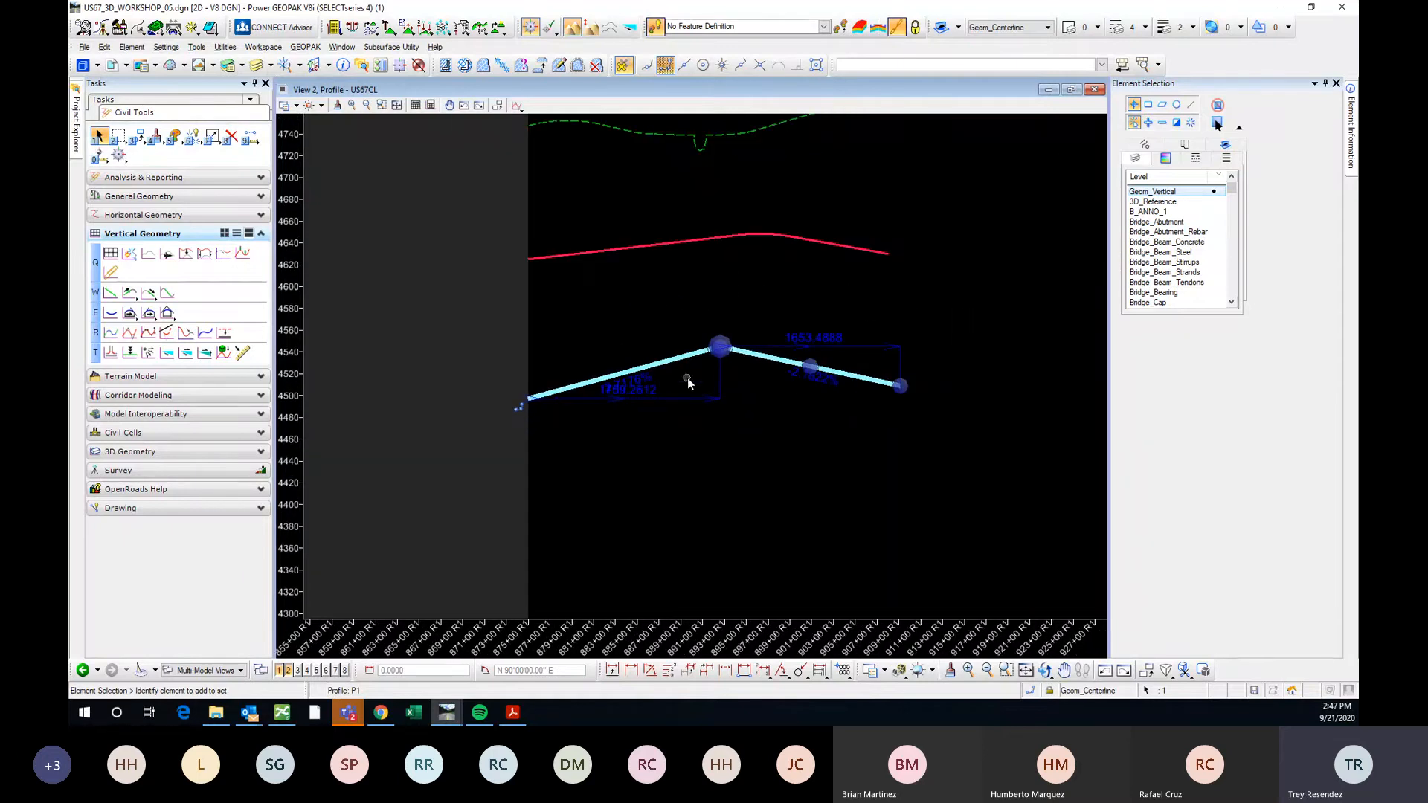
click(642, 377)
click(799, 395)
click(649, 366)
click(642, 378)
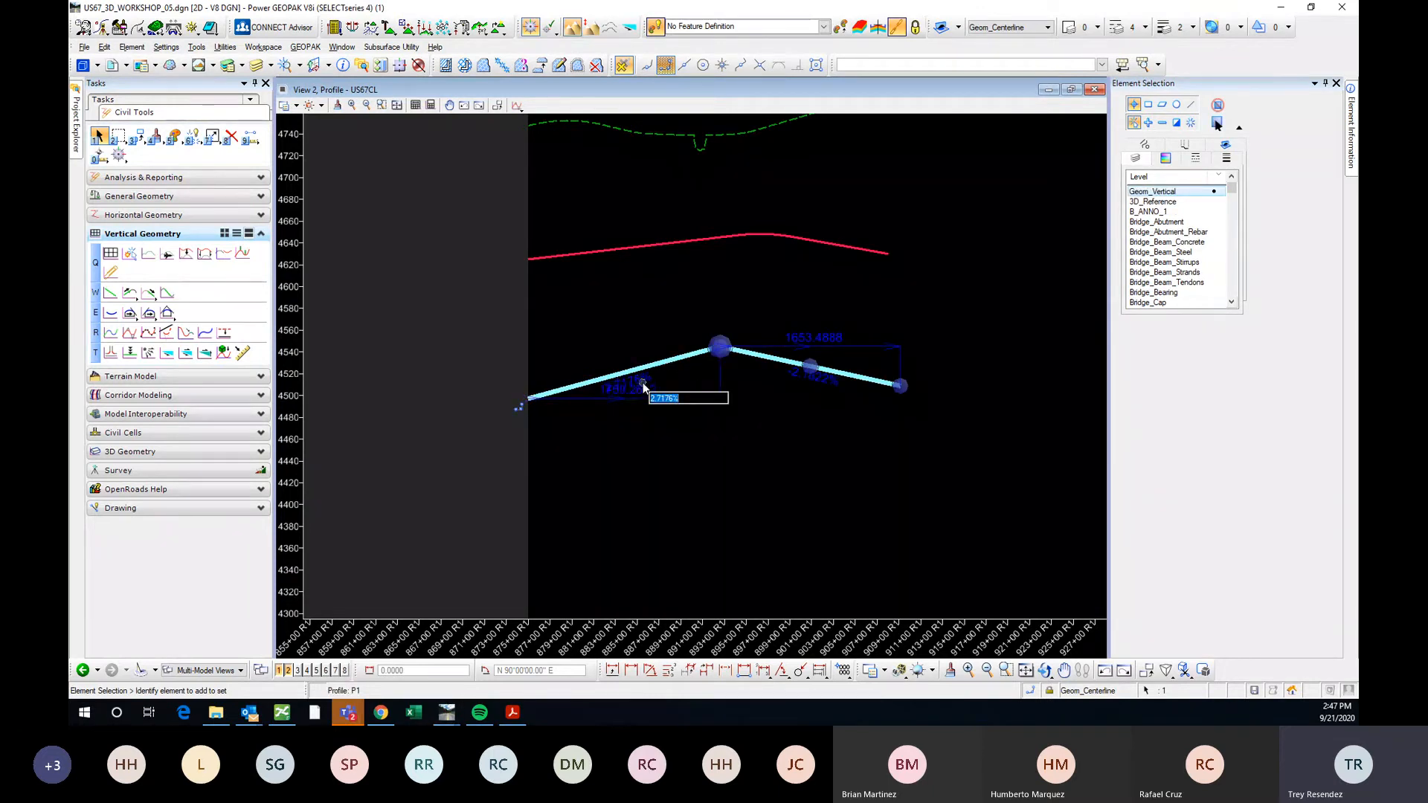
text(2)
key(Return)
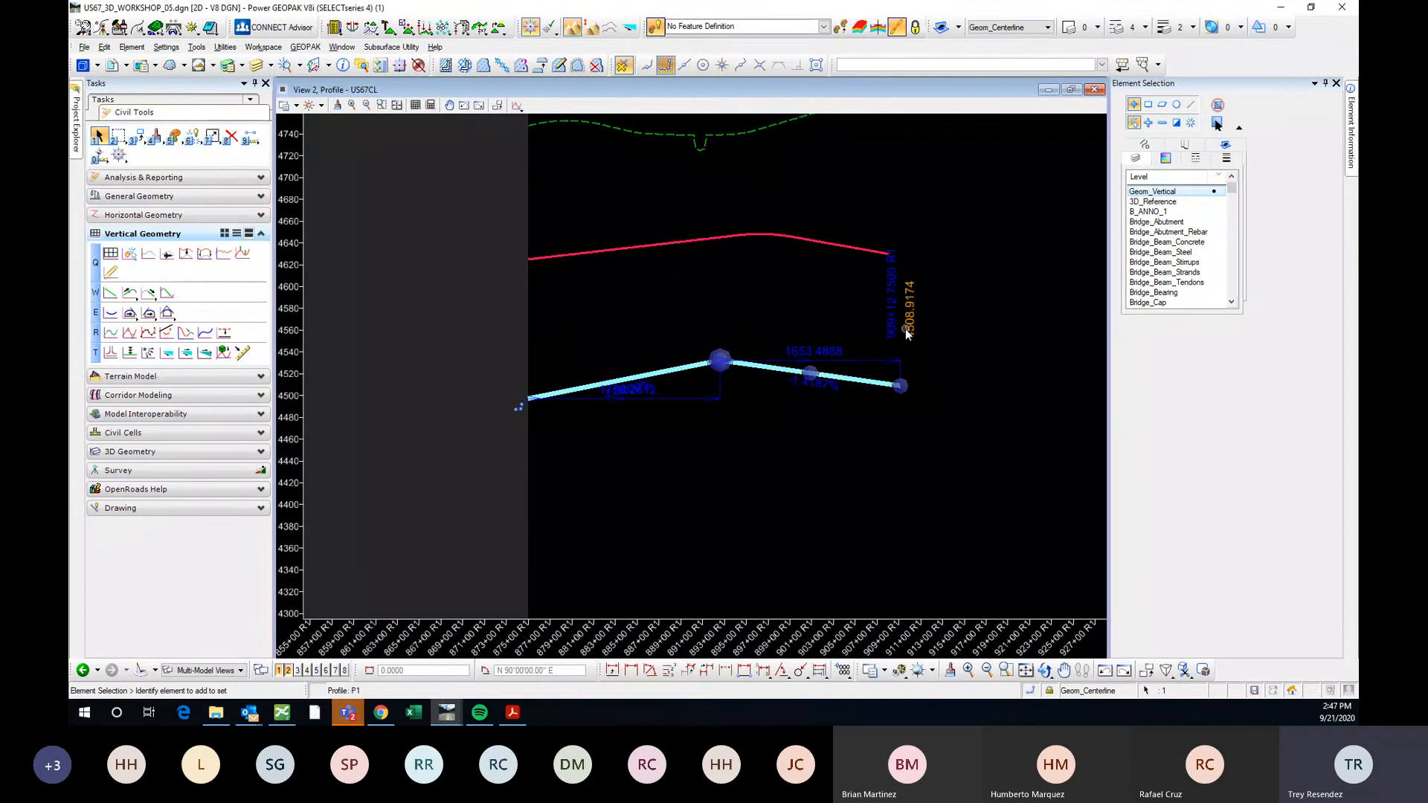
Set the grade of the lower profile's outgoing tangent to -1.5%.
scroll(905, 330, up, 1)
scroll(886, 332, down, 1)
middle_drag(931, 372, 907, 430)
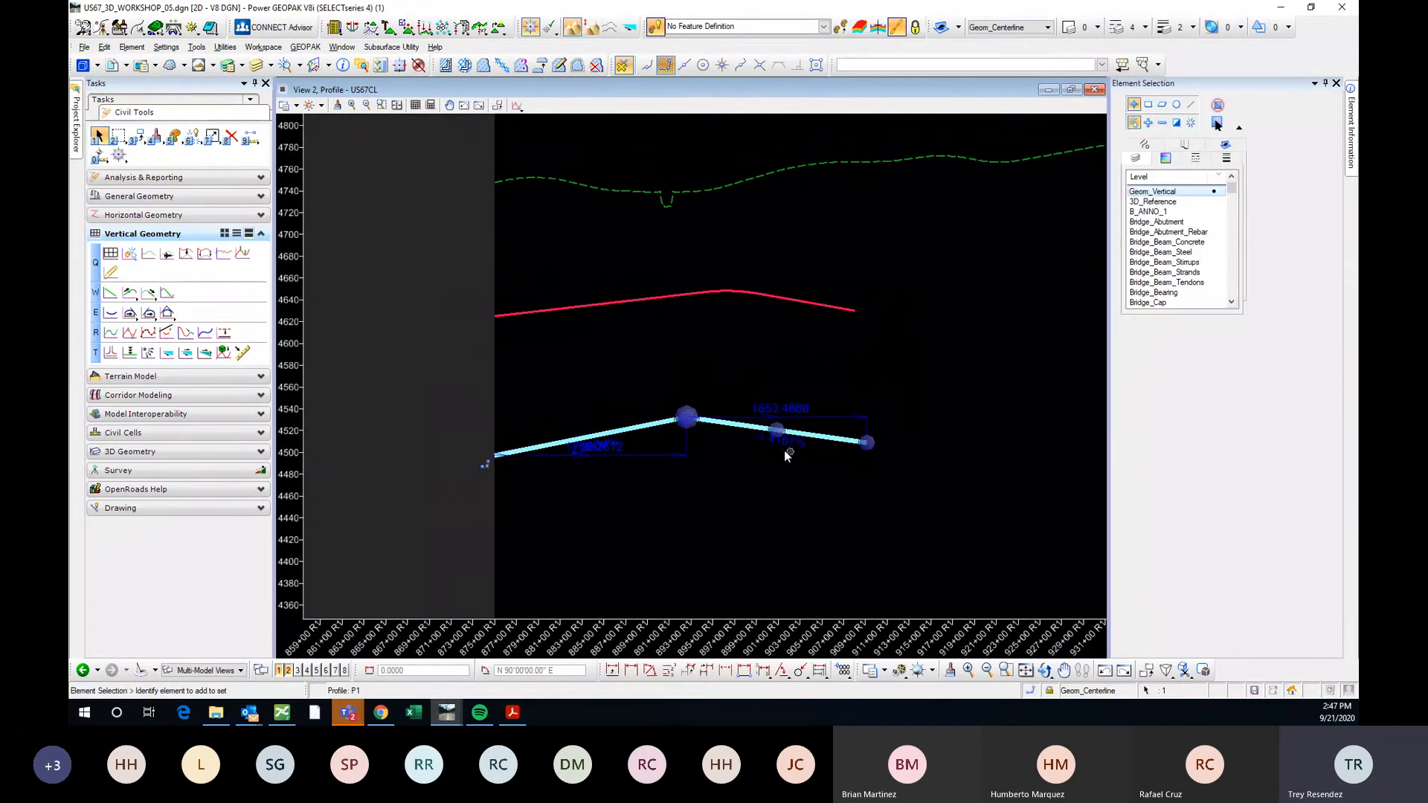
click(623, 302)
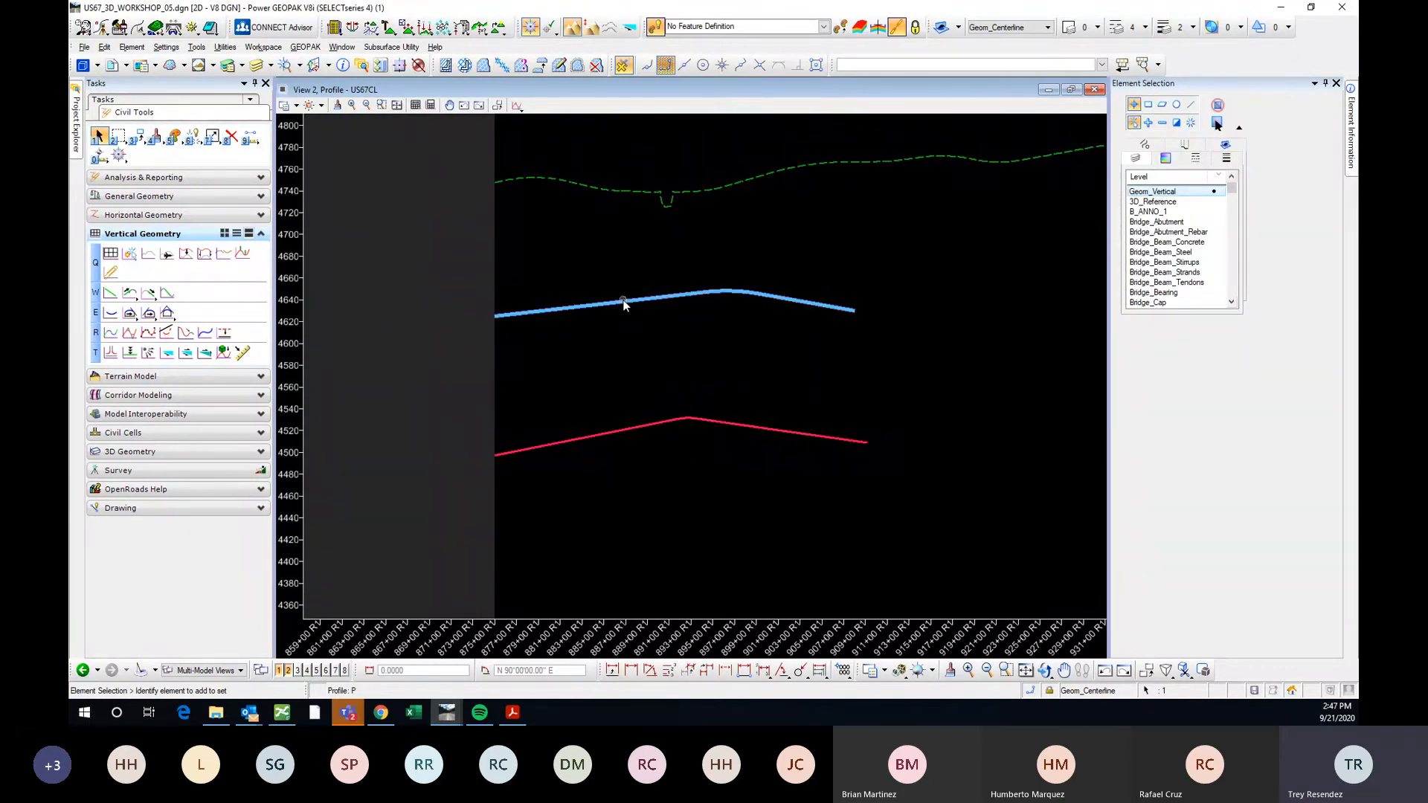
click(790, 430)
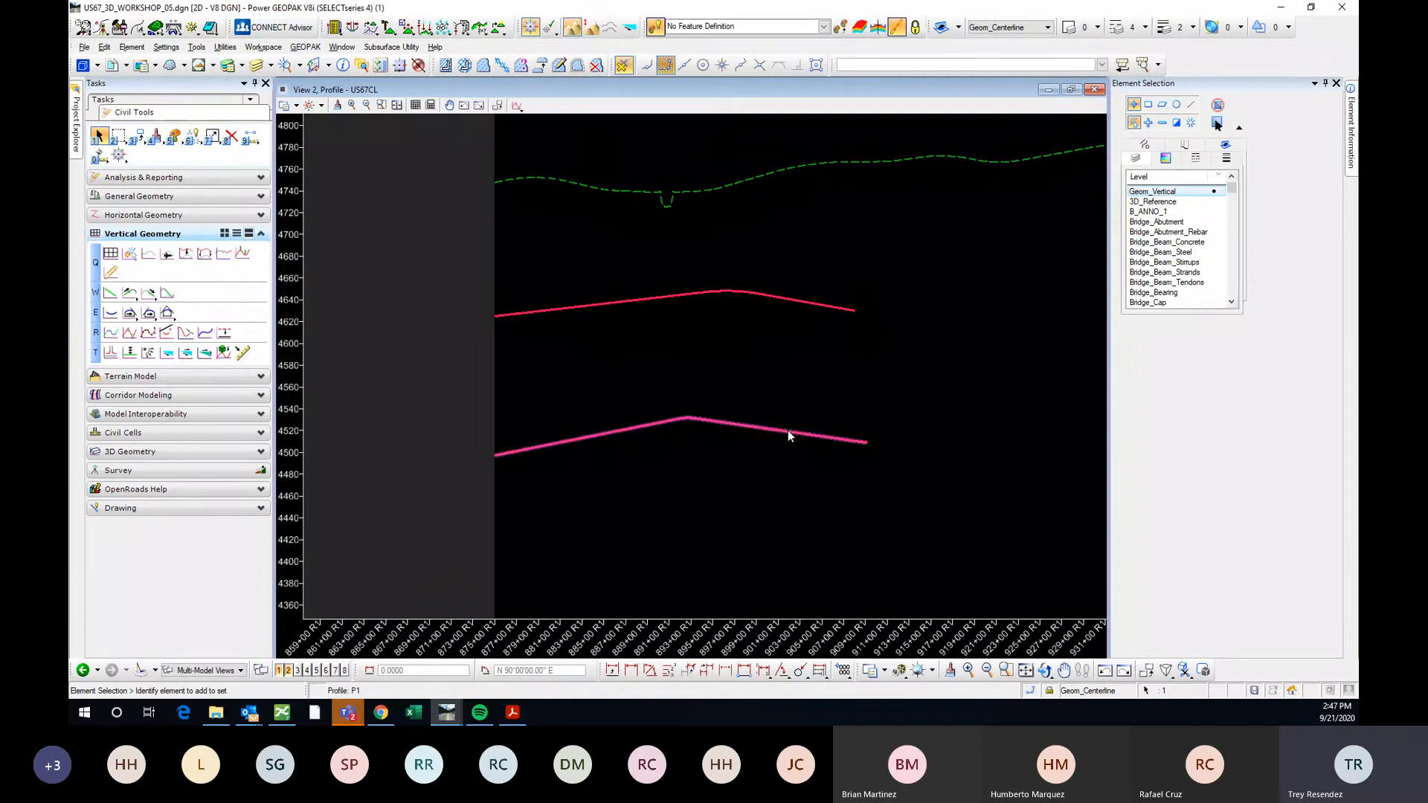
scroll(729, 460, up, 2)
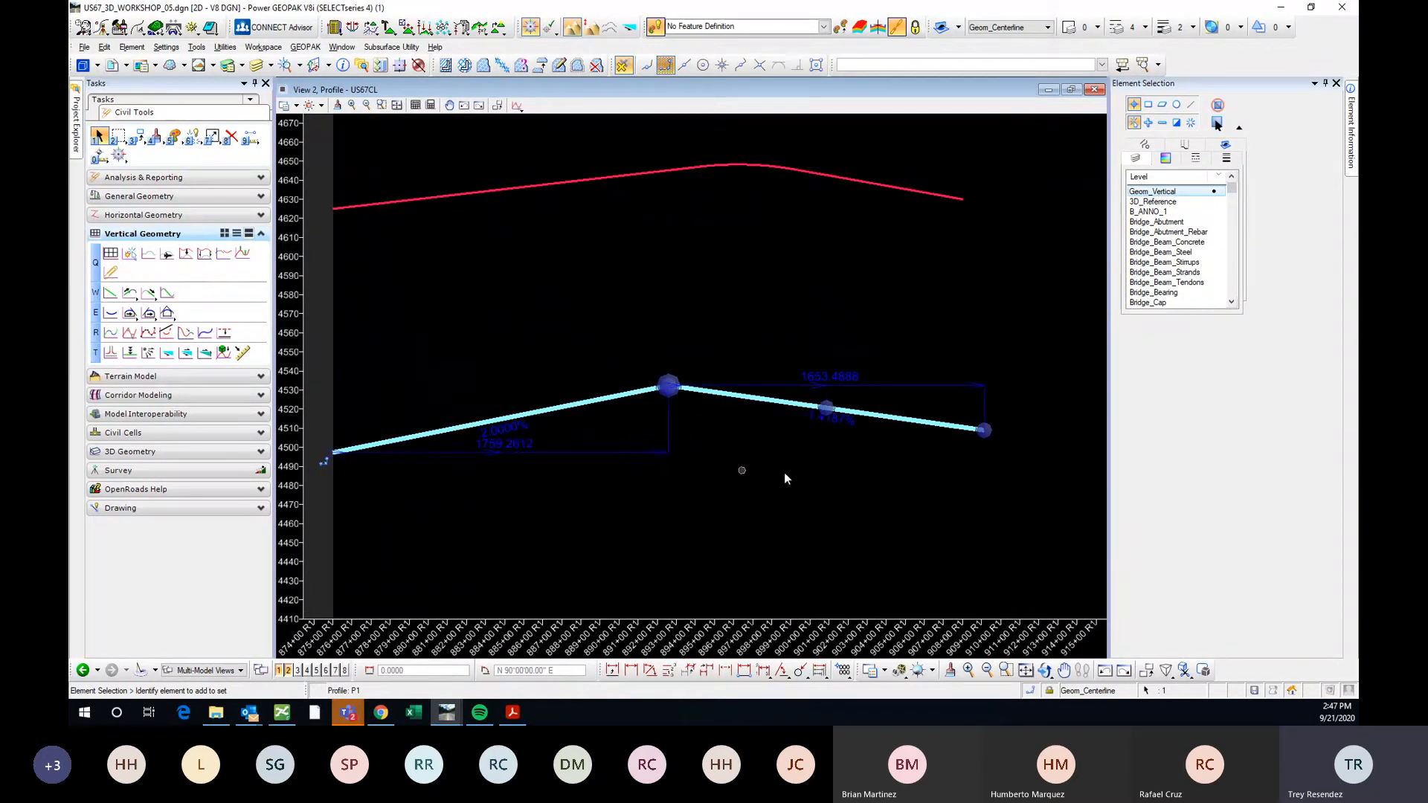
middle_drag(906, 478, 800, 473)
click(731, 420)
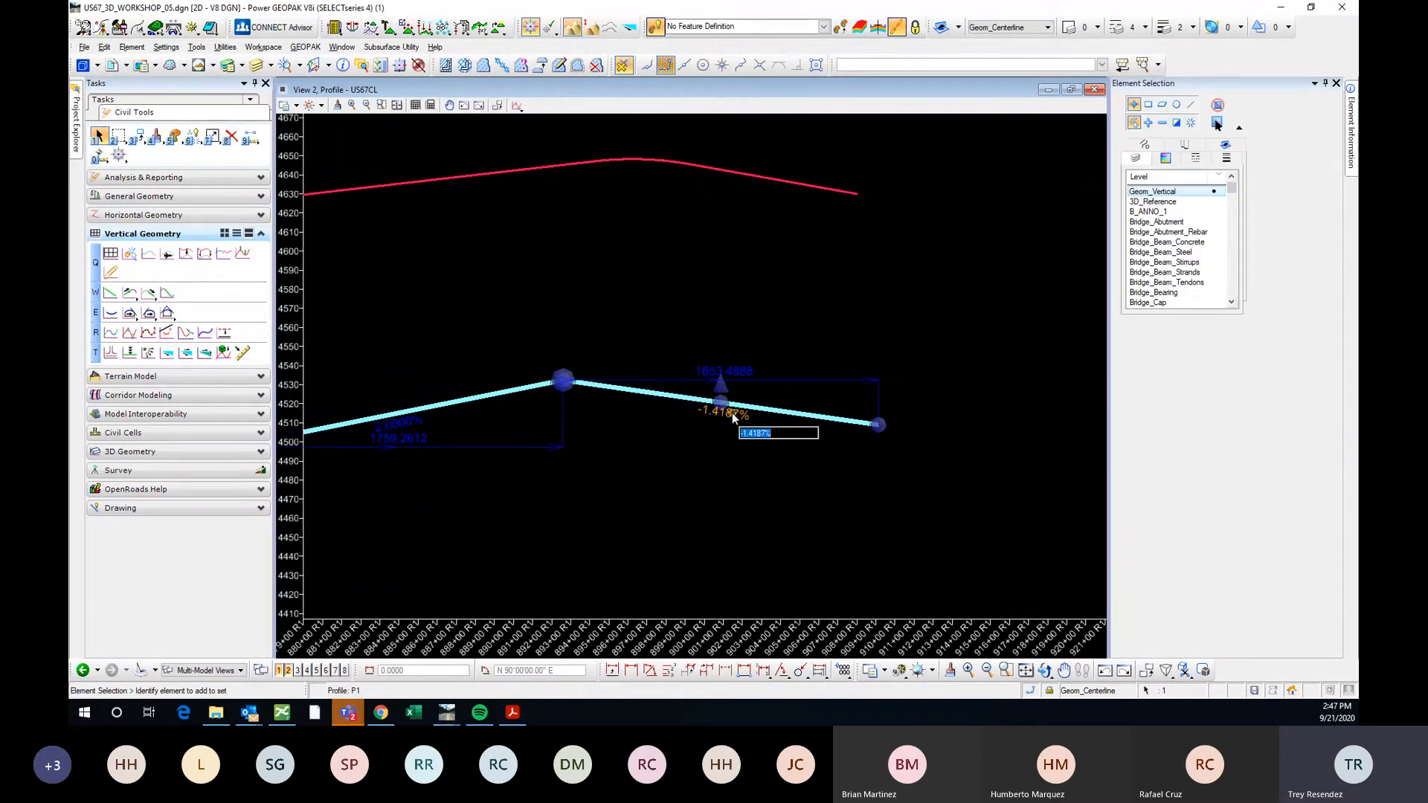
text(-1.5)
key(Return)
Set the grade of the lower profile's incoming tangent to 1.5%.
scroll(878, 413, down, 2)
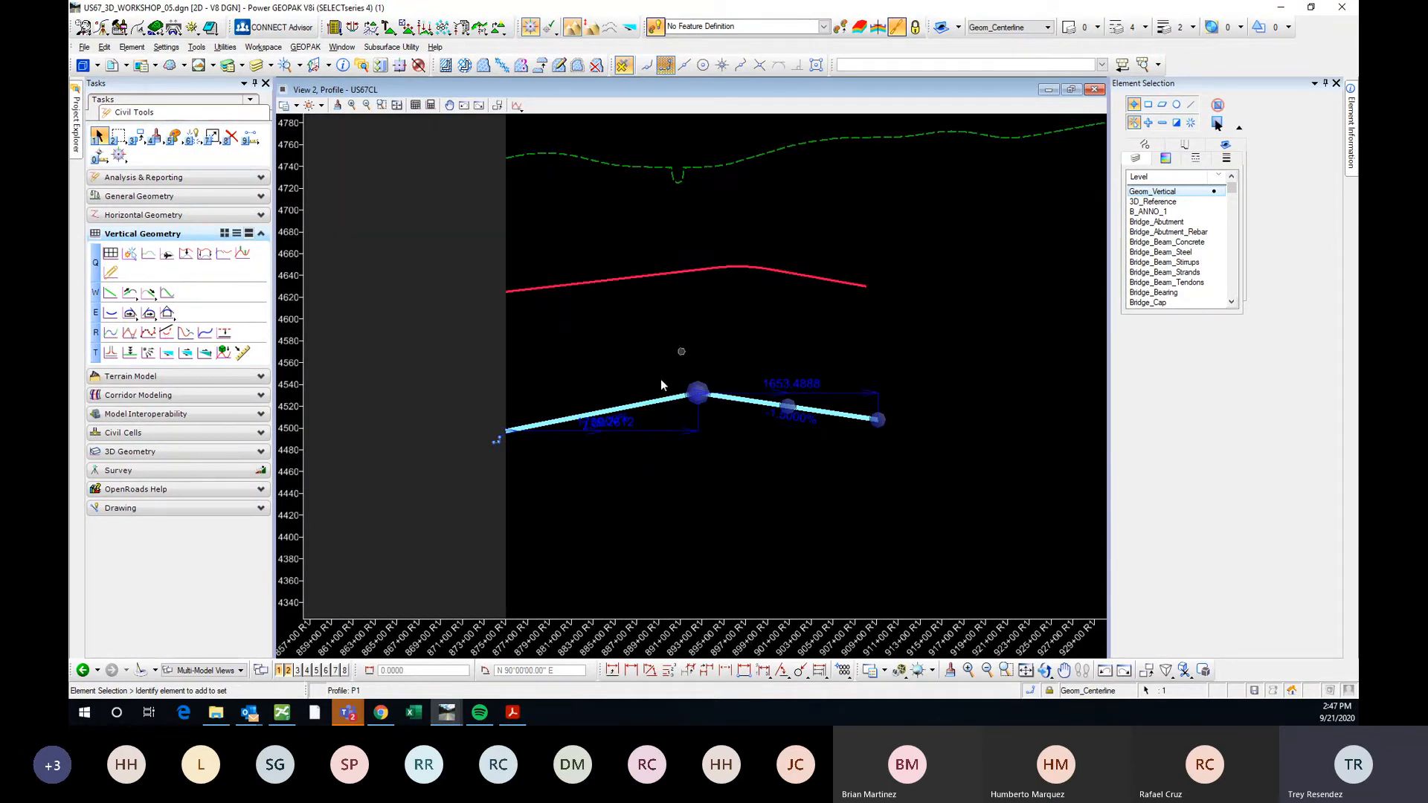
click(617, 422)
text(1.3)
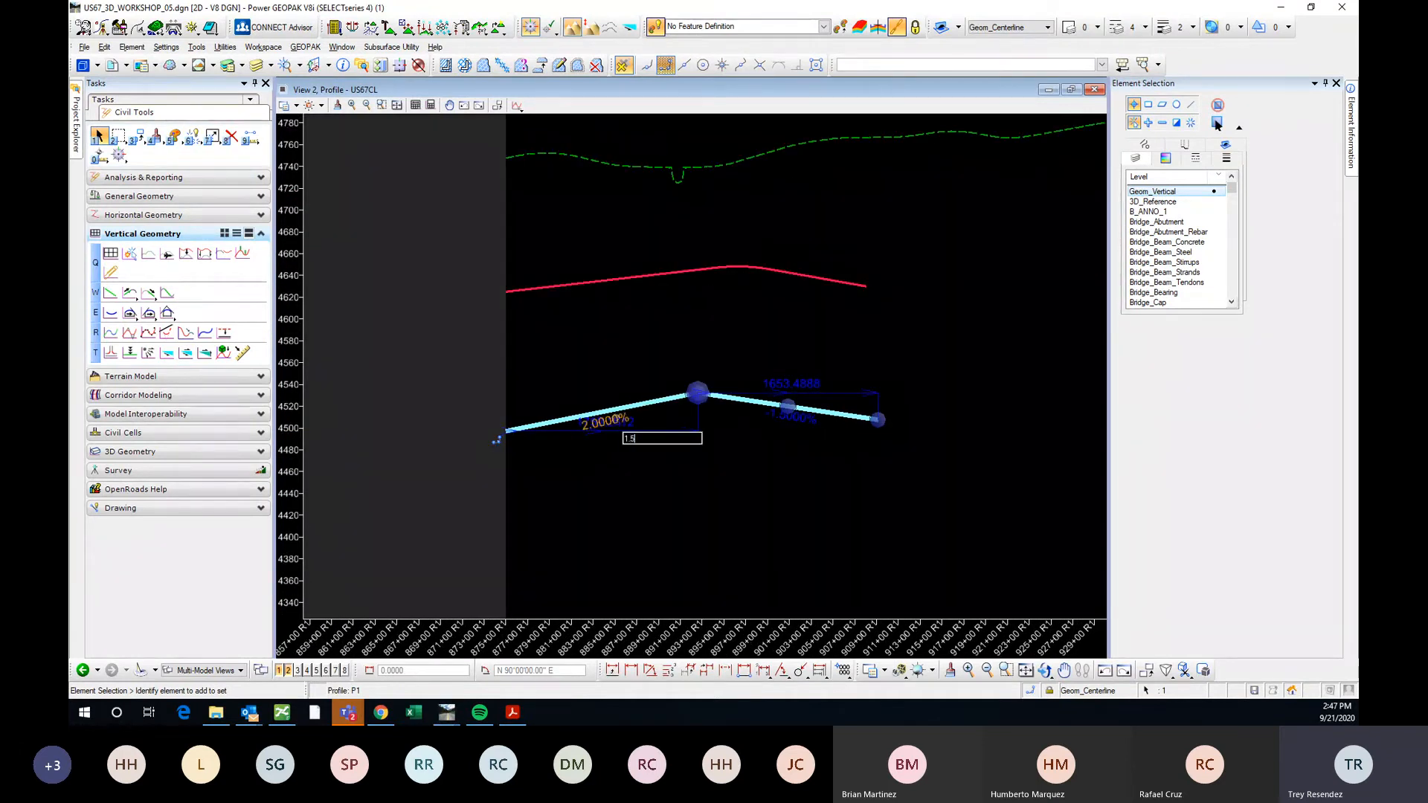
key(Return)
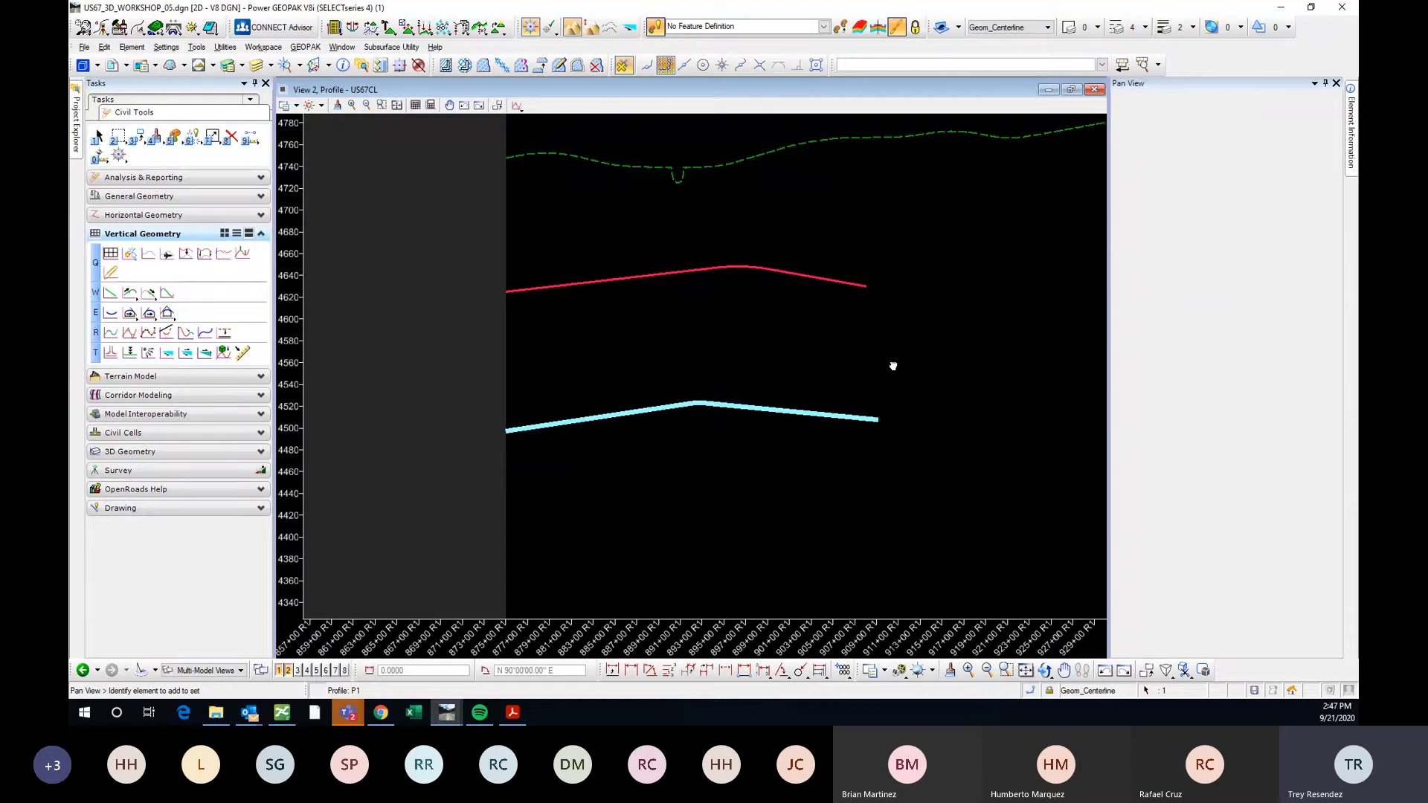
Delete the lower trial profile and keep profile P.
scroll(608, 341, down, 3)
click(667, 346)
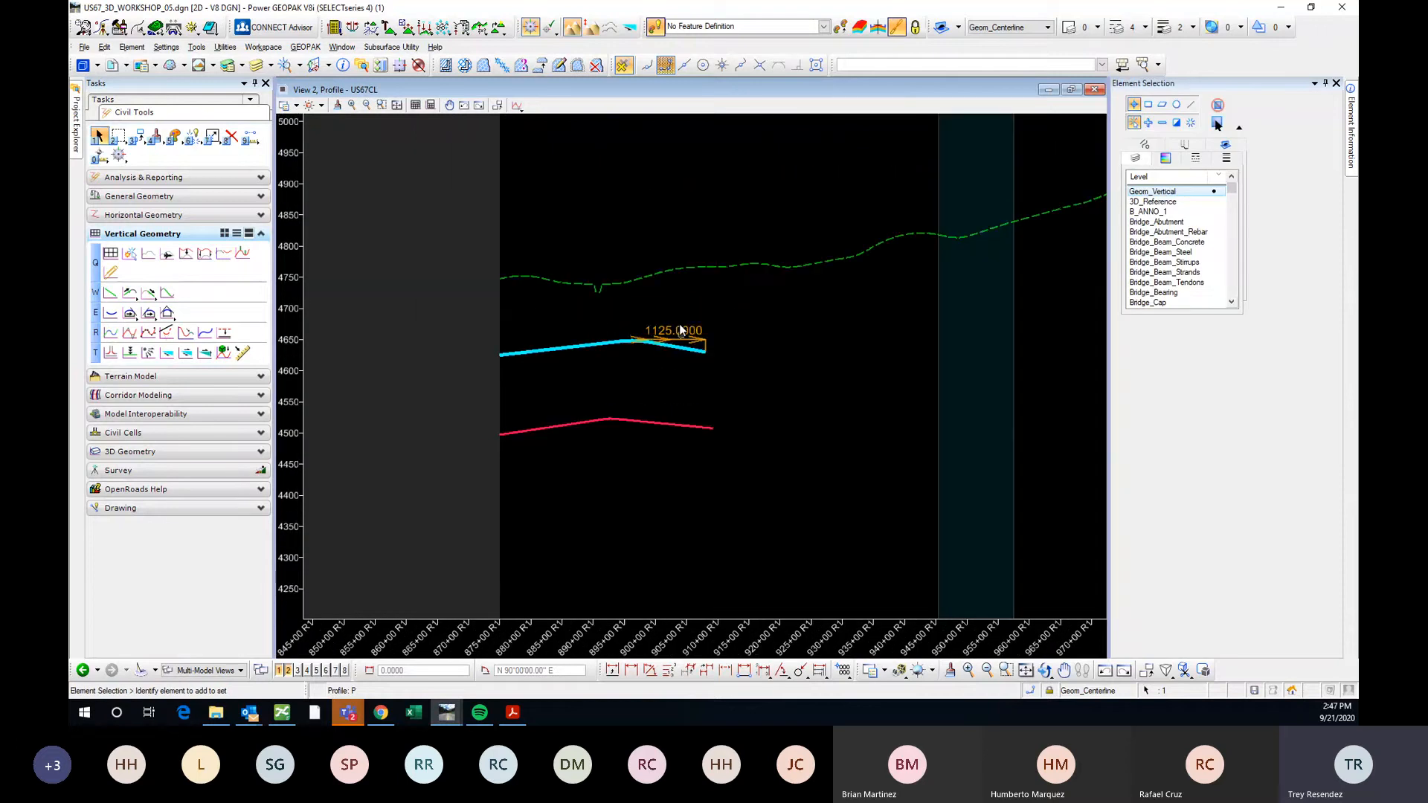
click(660, 295)
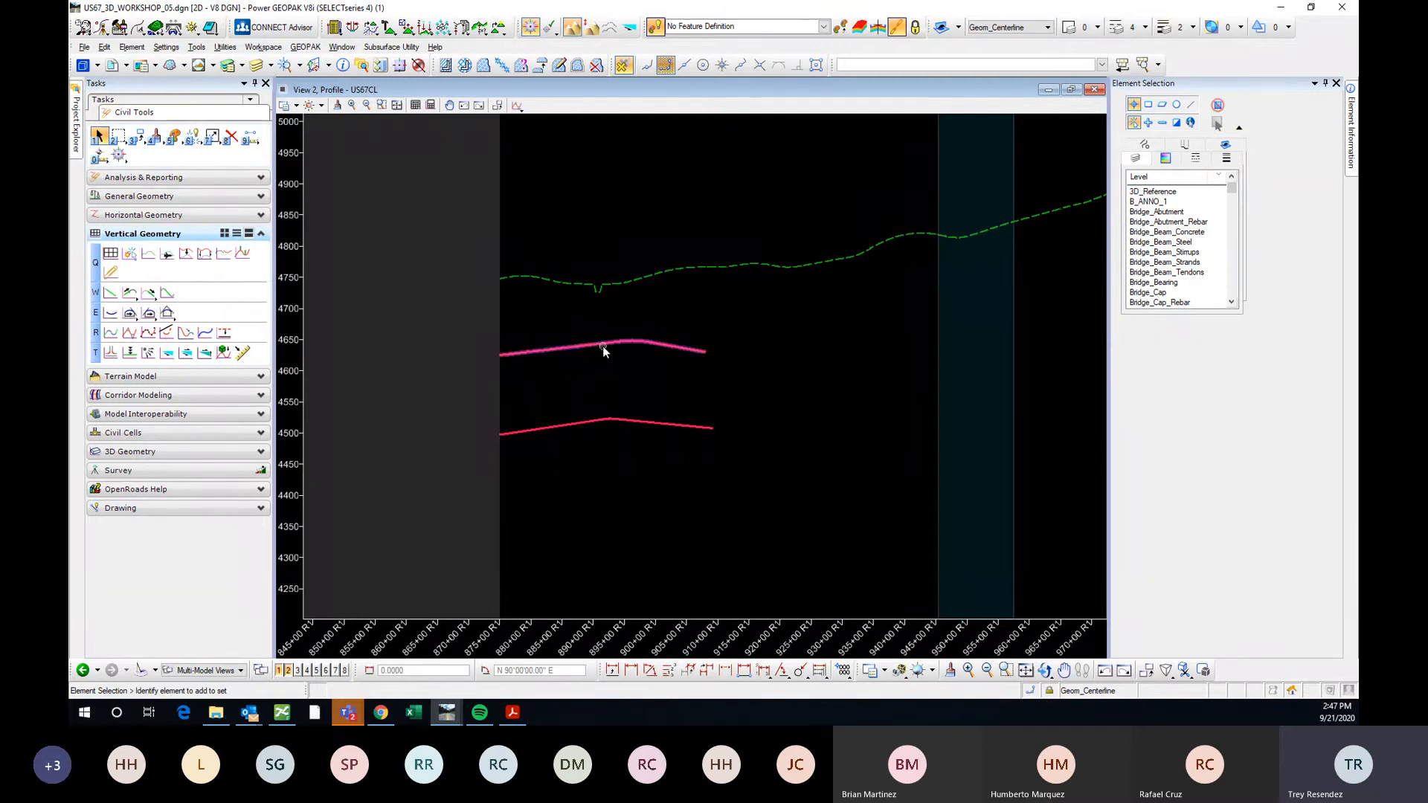
scroll(612, 358, up, 1)
scroll(644, 405, down, 1)
click(663, 448)
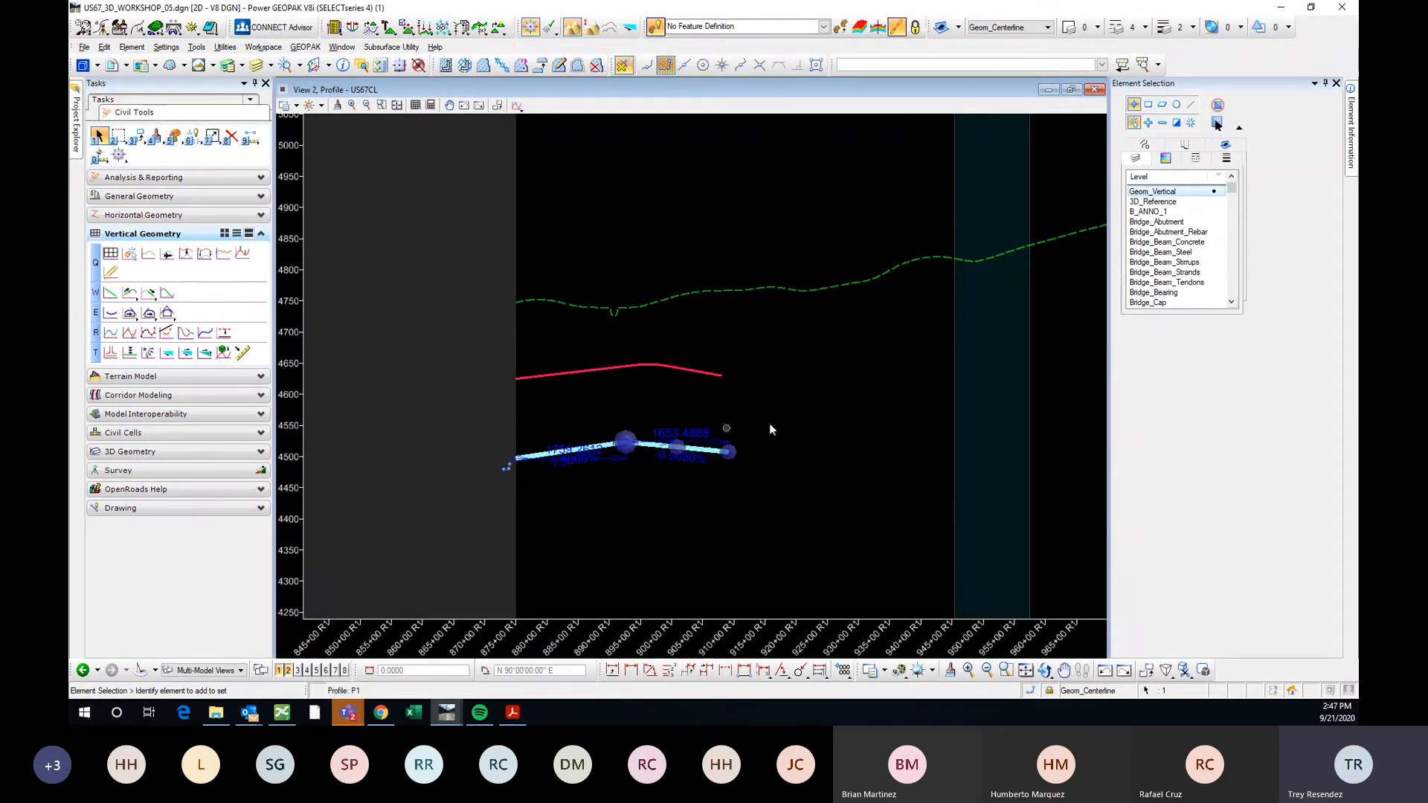
click(647, 372)
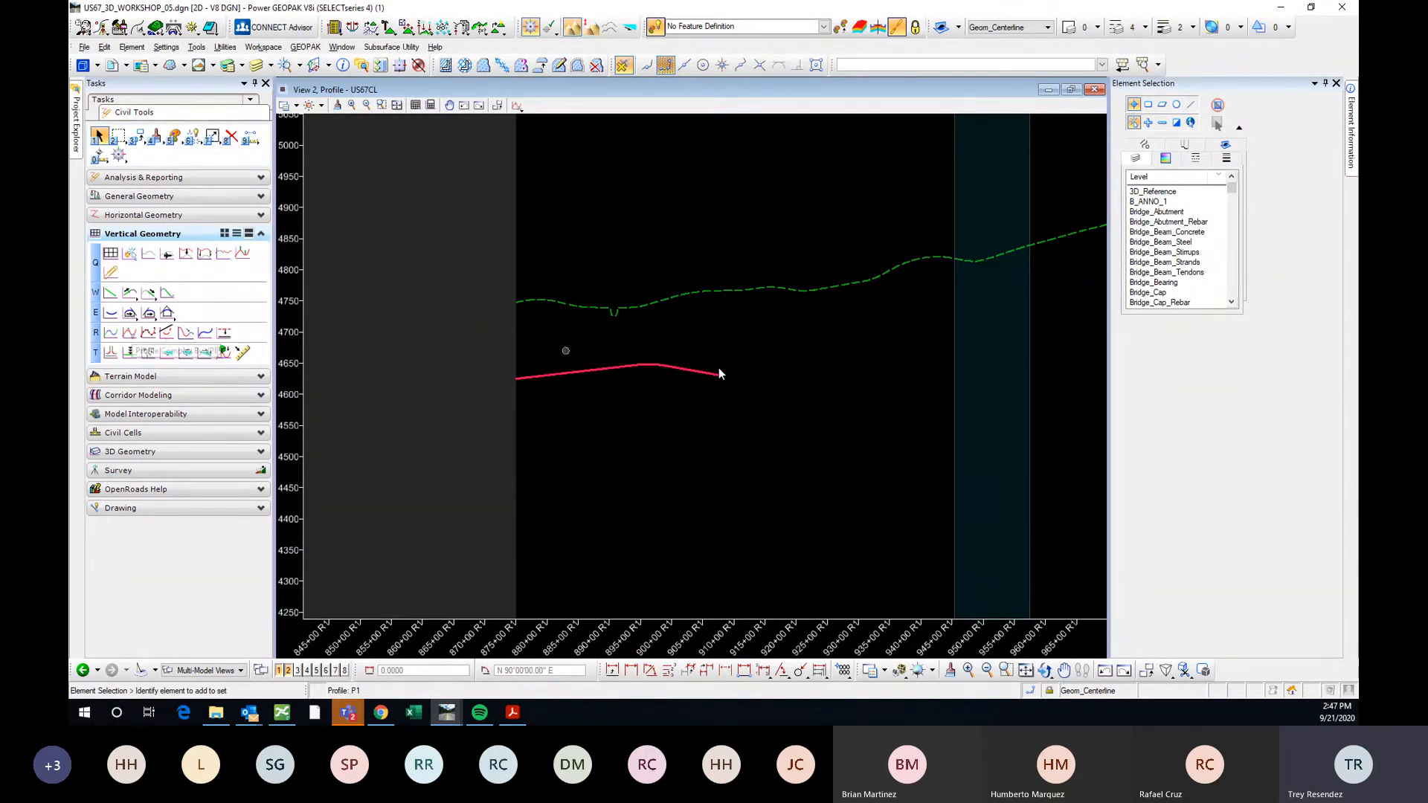
Delete profile P from the US67CL profile view, leaving the existing ground line.
scroll(927, 332, down, 3)
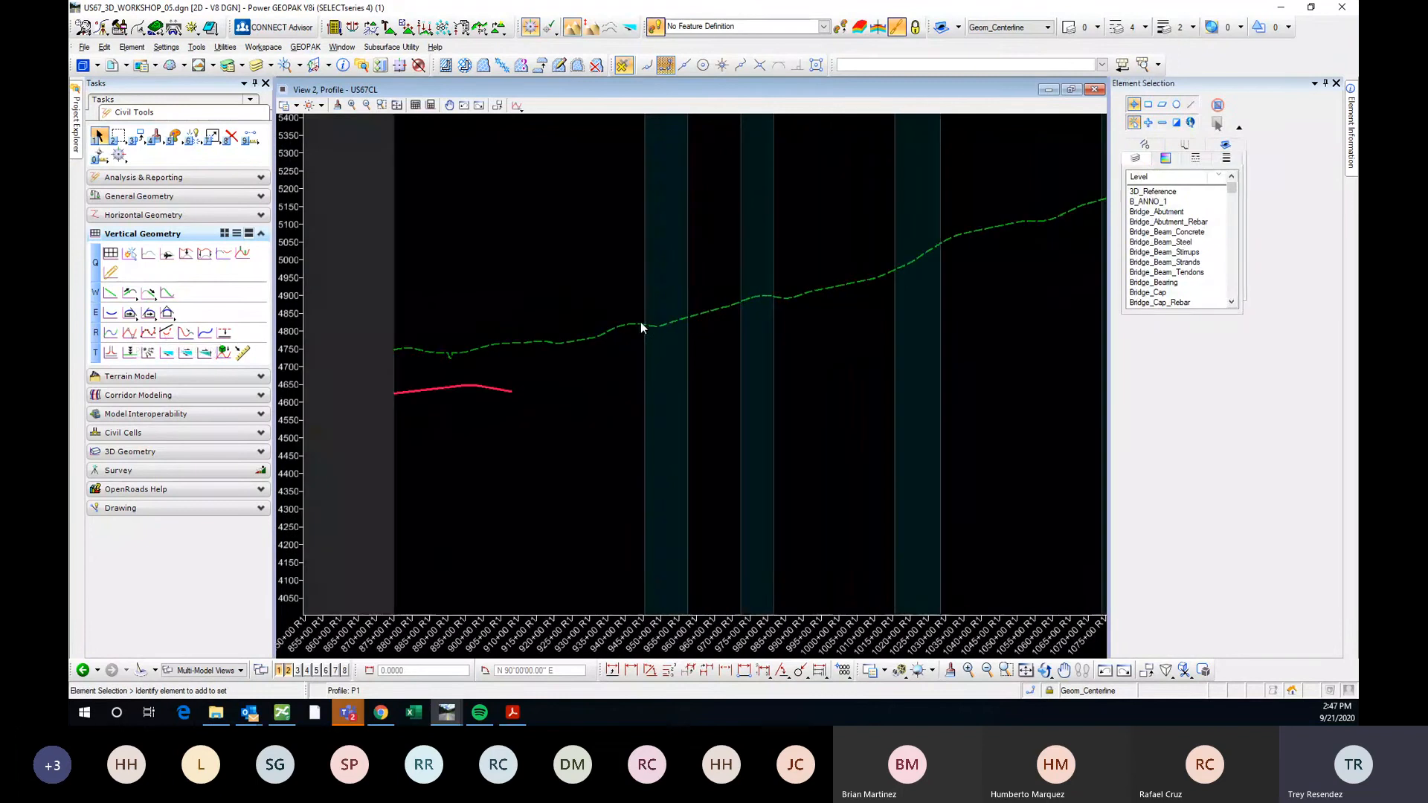
middle_drag(972, 296, 905, 308)
middle_drag(498, 392, 638, 375)
click(552, 383)
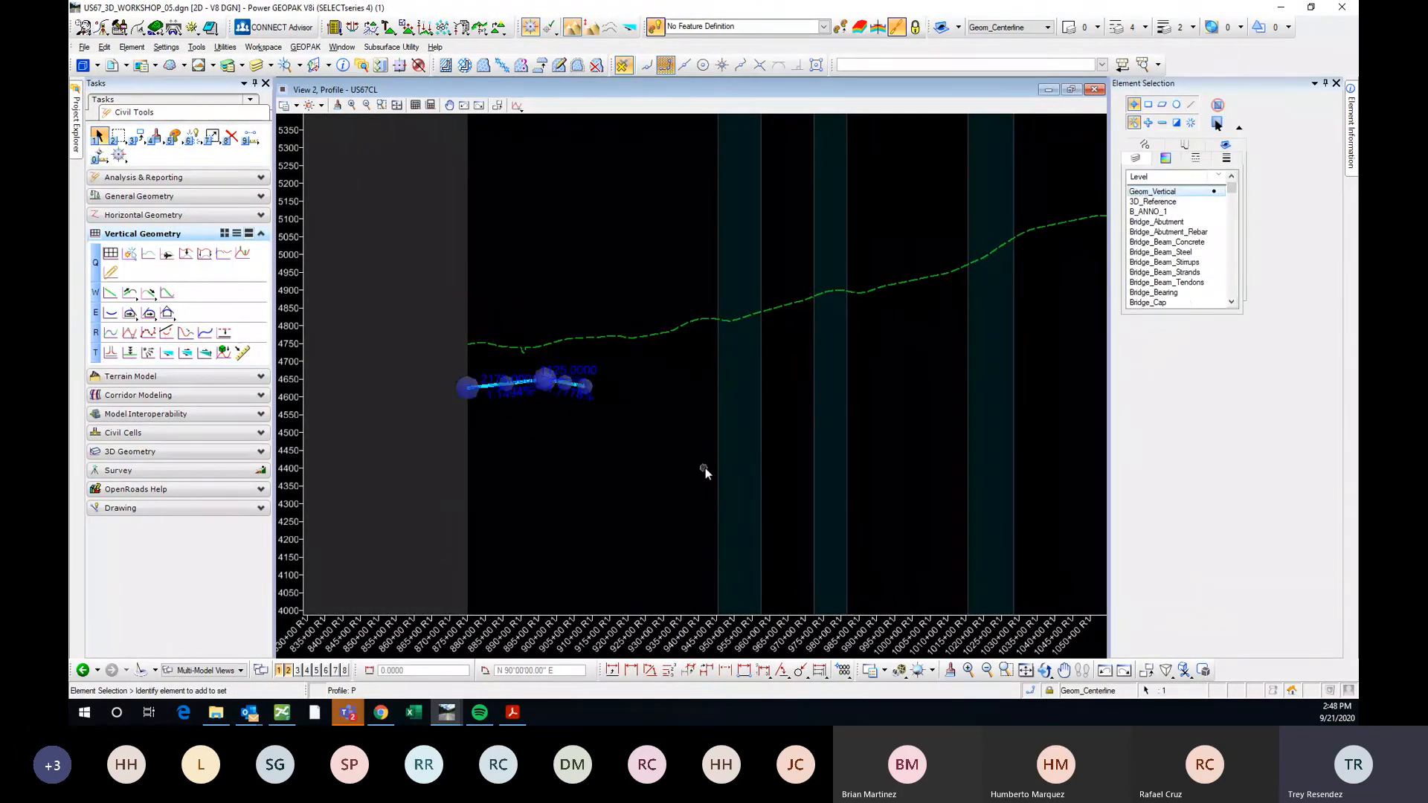
key(Delete)
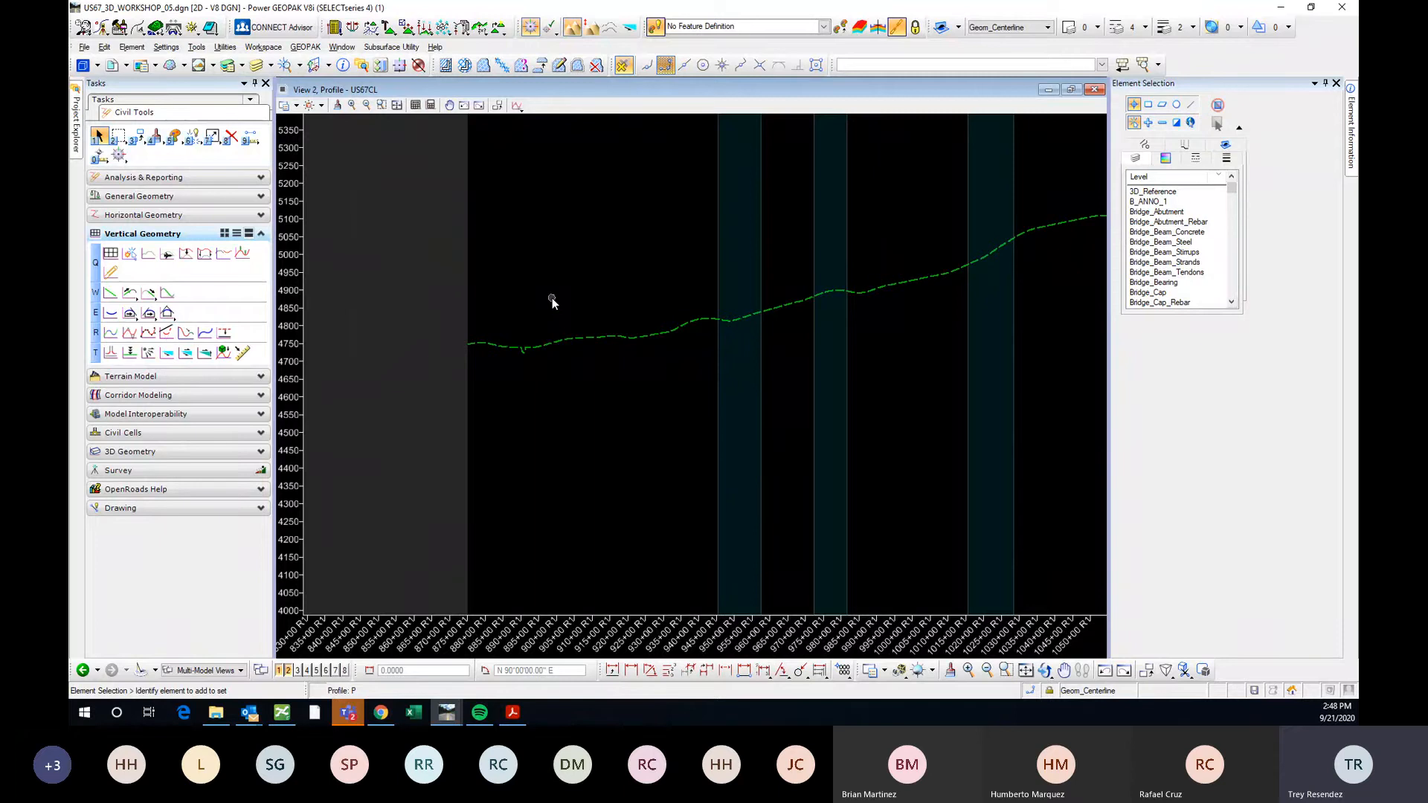
Restore the profile view beside the plan view and examine the extent of the US67CL alignment and its ground profile.
click(1326, 83)
click(1303, 89)
scroll(904, 334, down, 2)
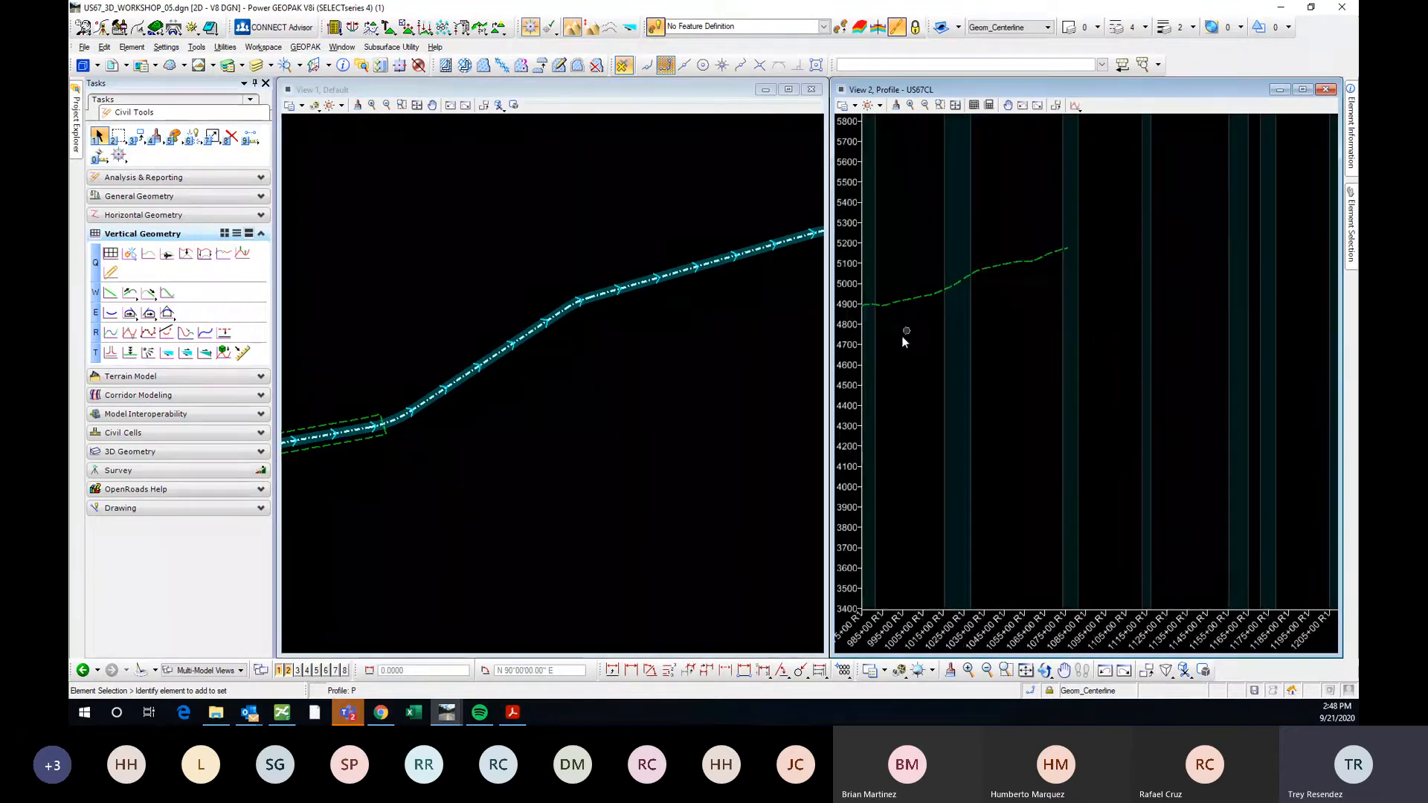
middle_drag(905, 334, 1147, 295)
scroll(1112, 294, up, 1)
scroll(623, 395, down, 3)
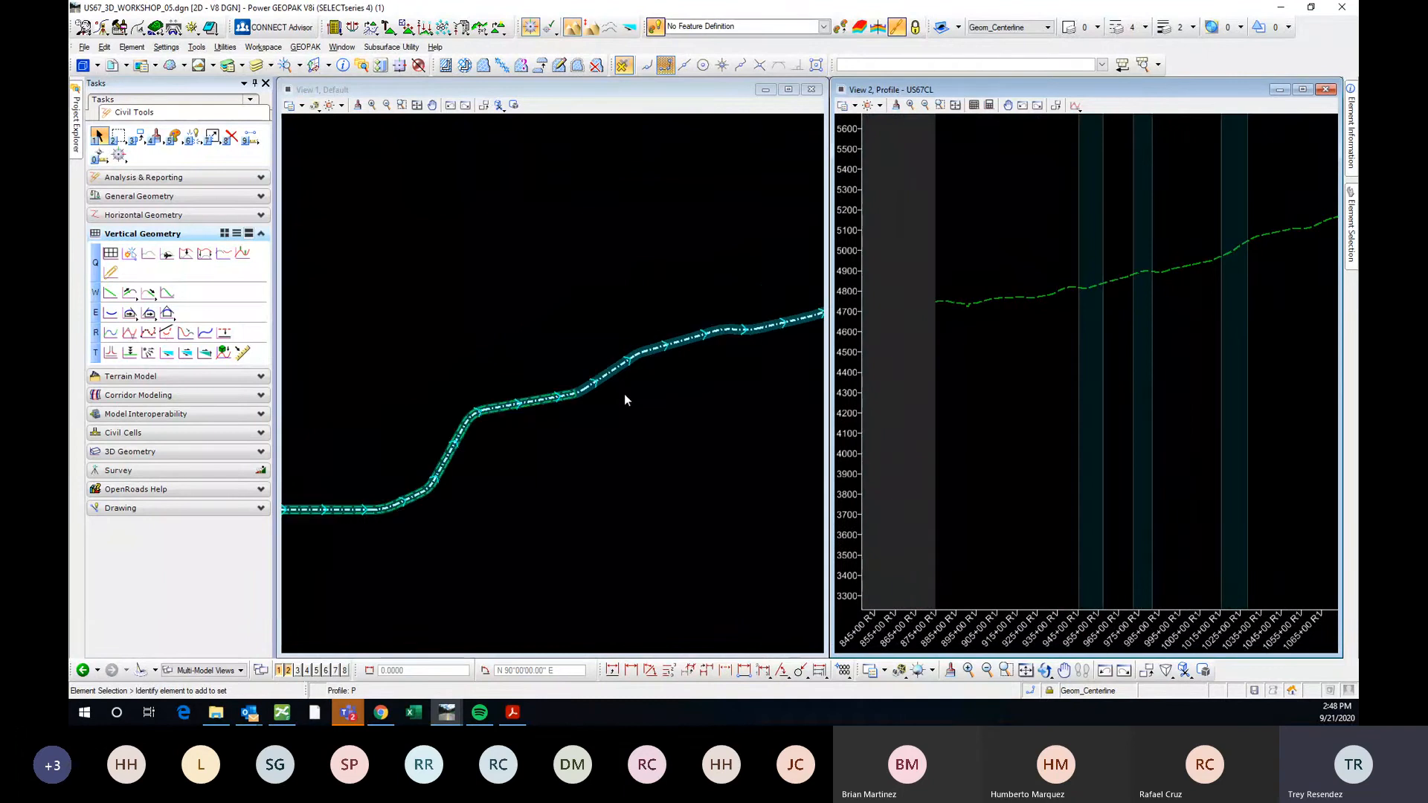
middle_drag(564, 443, 460, 411)
scroll(714, 376, down, 2)
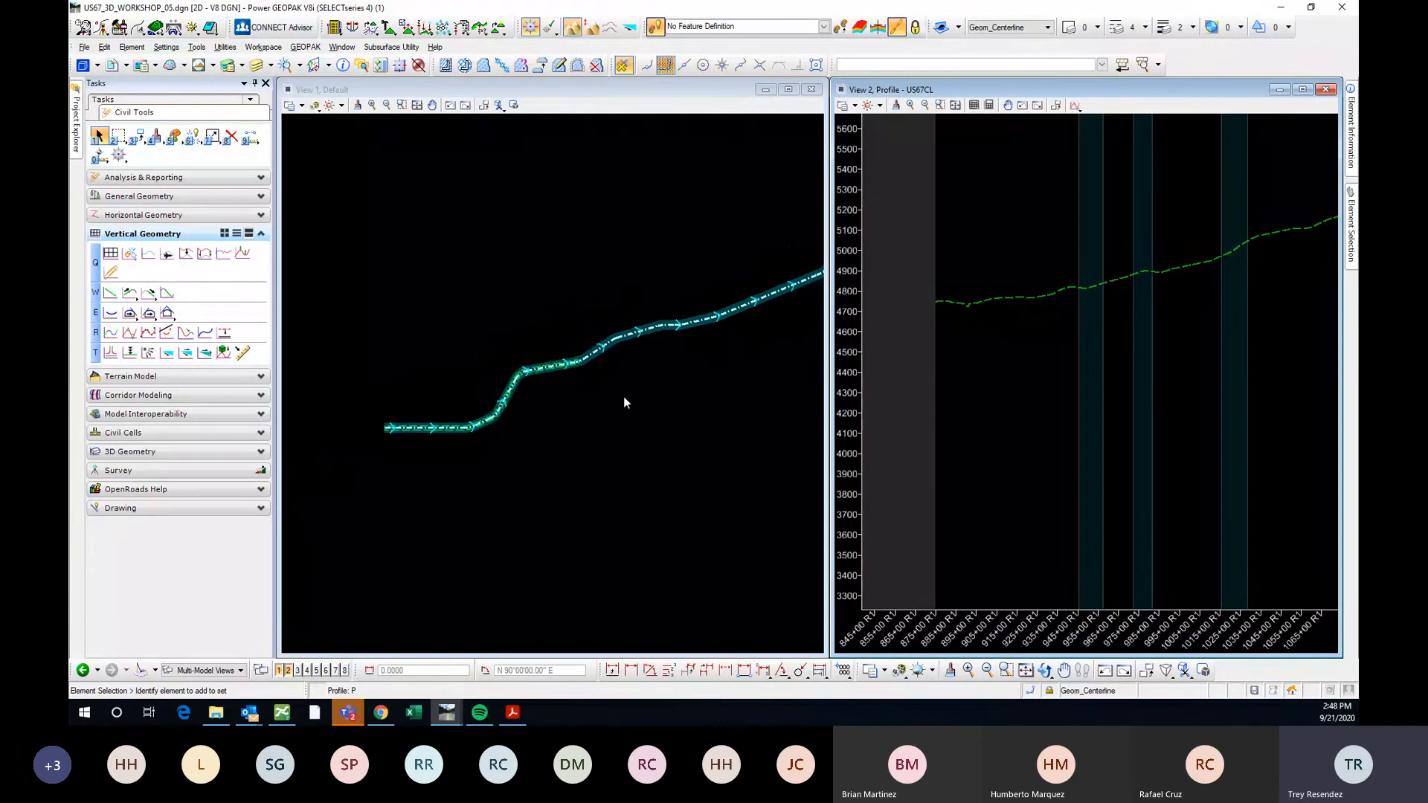
mouse_move(1143, 357)
middle_down()
mouse_move(1036, 379)
mouse_move(1143, 357)
middle_up()
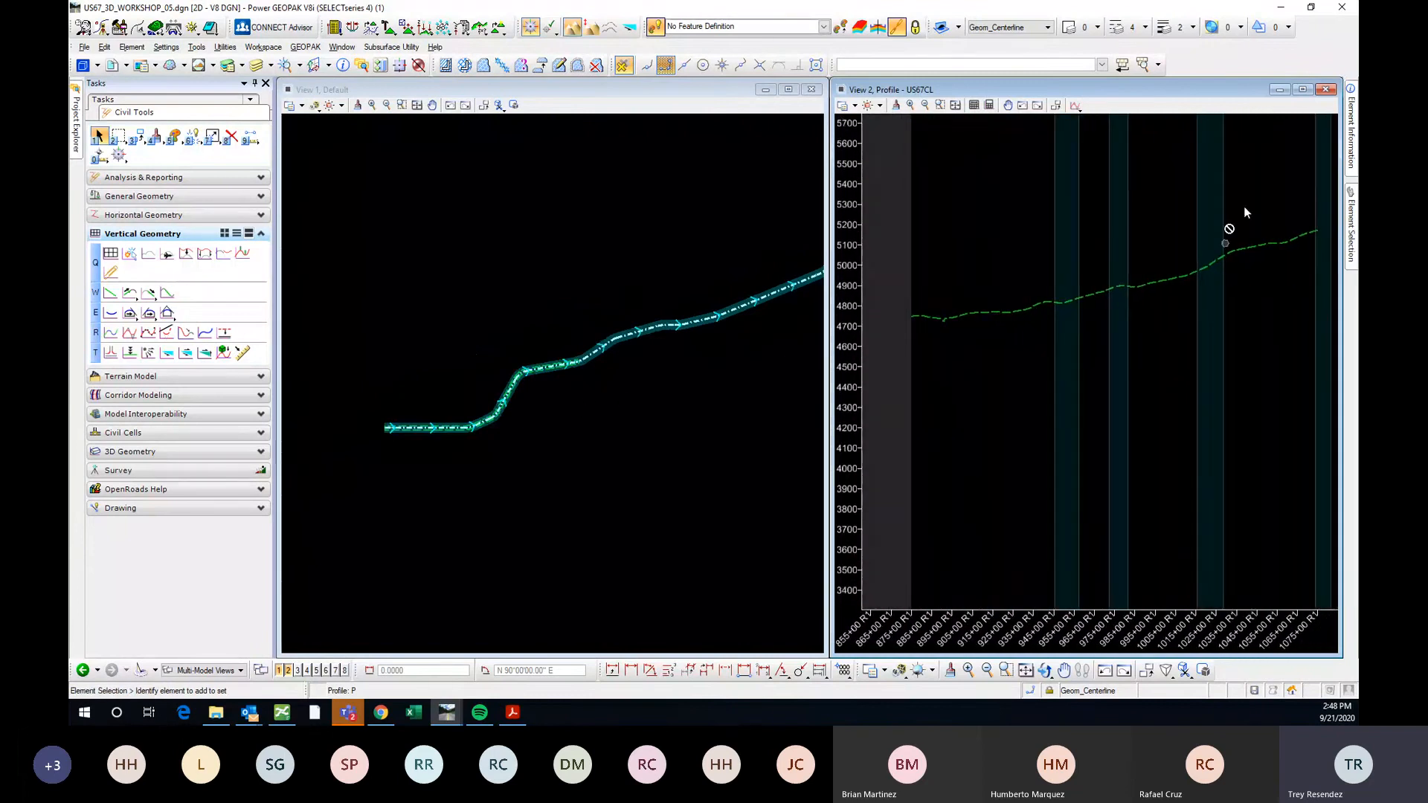
Close the US67CL profile view and maximize the default plan view around the start of the alignment.
click(1326, 90)
click(788, 89)
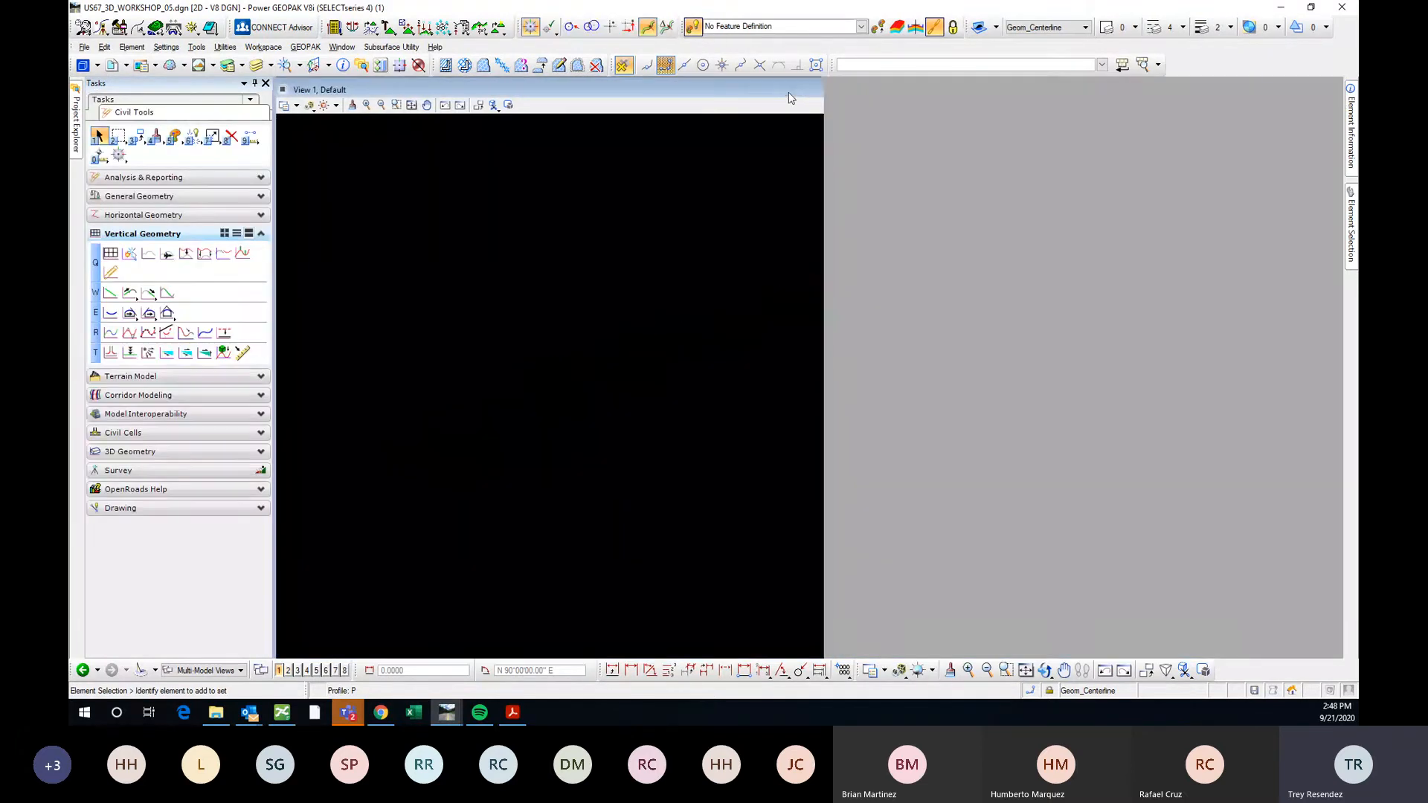
scroll(757, 308, up, 5)
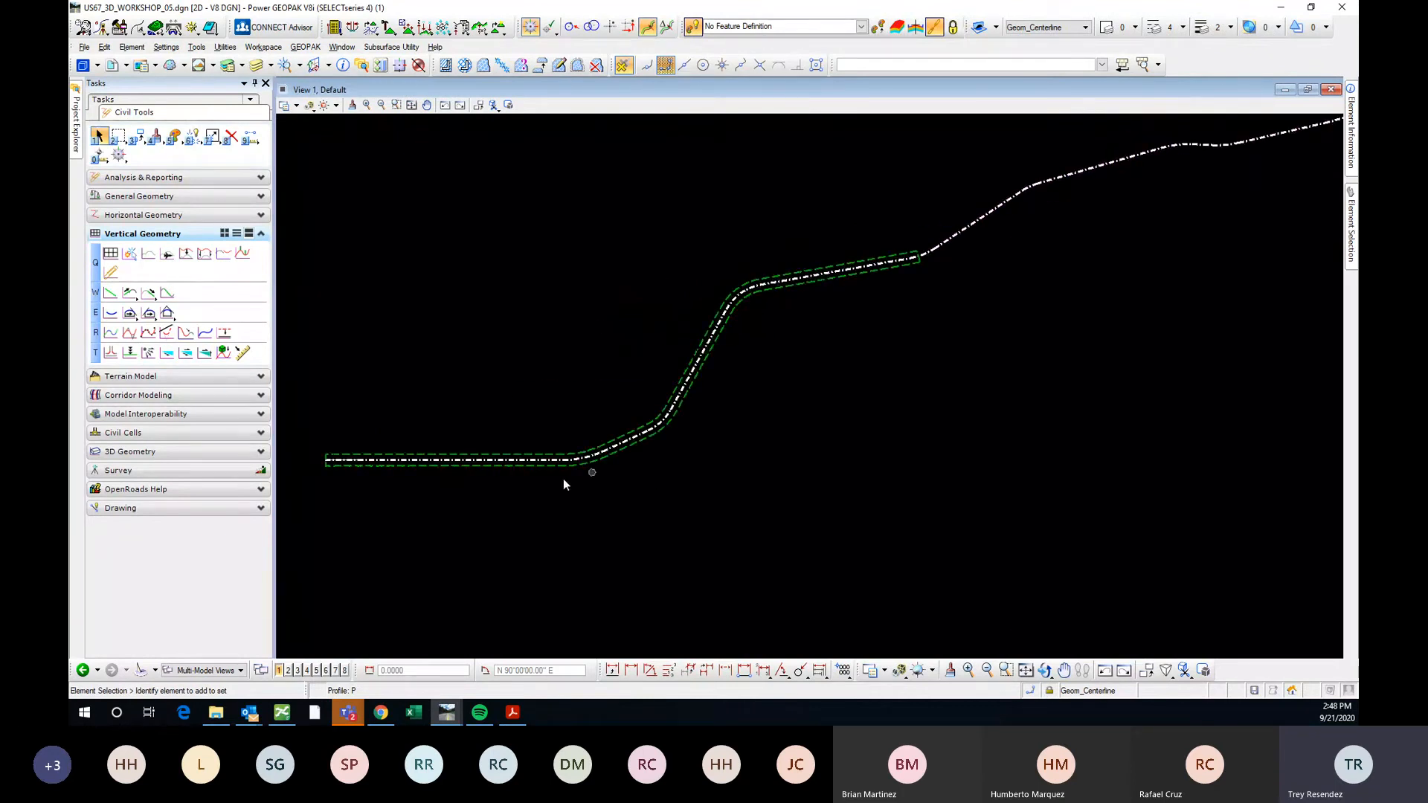
Examine the start of the US67CL alignment and how far the green terrain boundary extends along it.
middle_drag(458, 502, 524, 544)
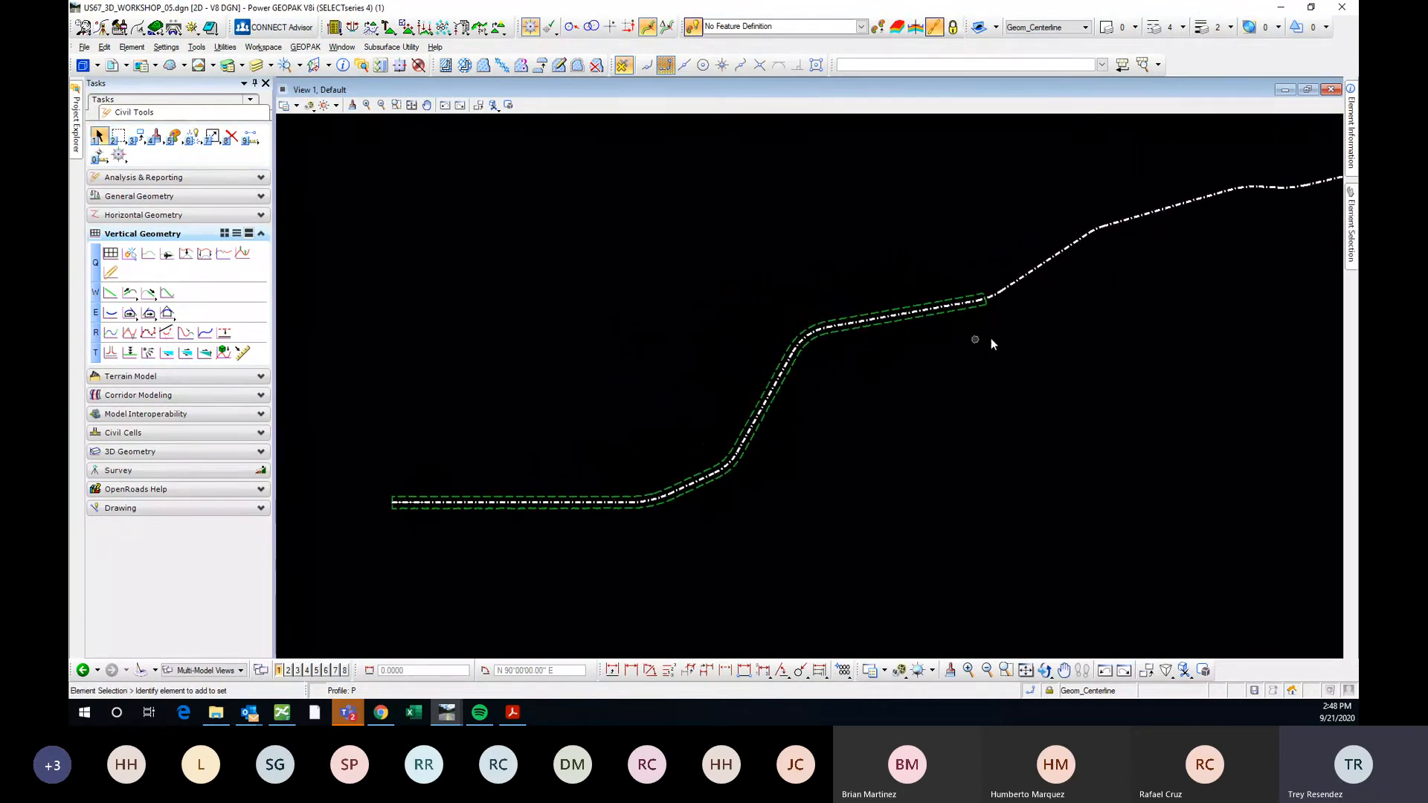
middle_drag(998, 506, 902, 512)
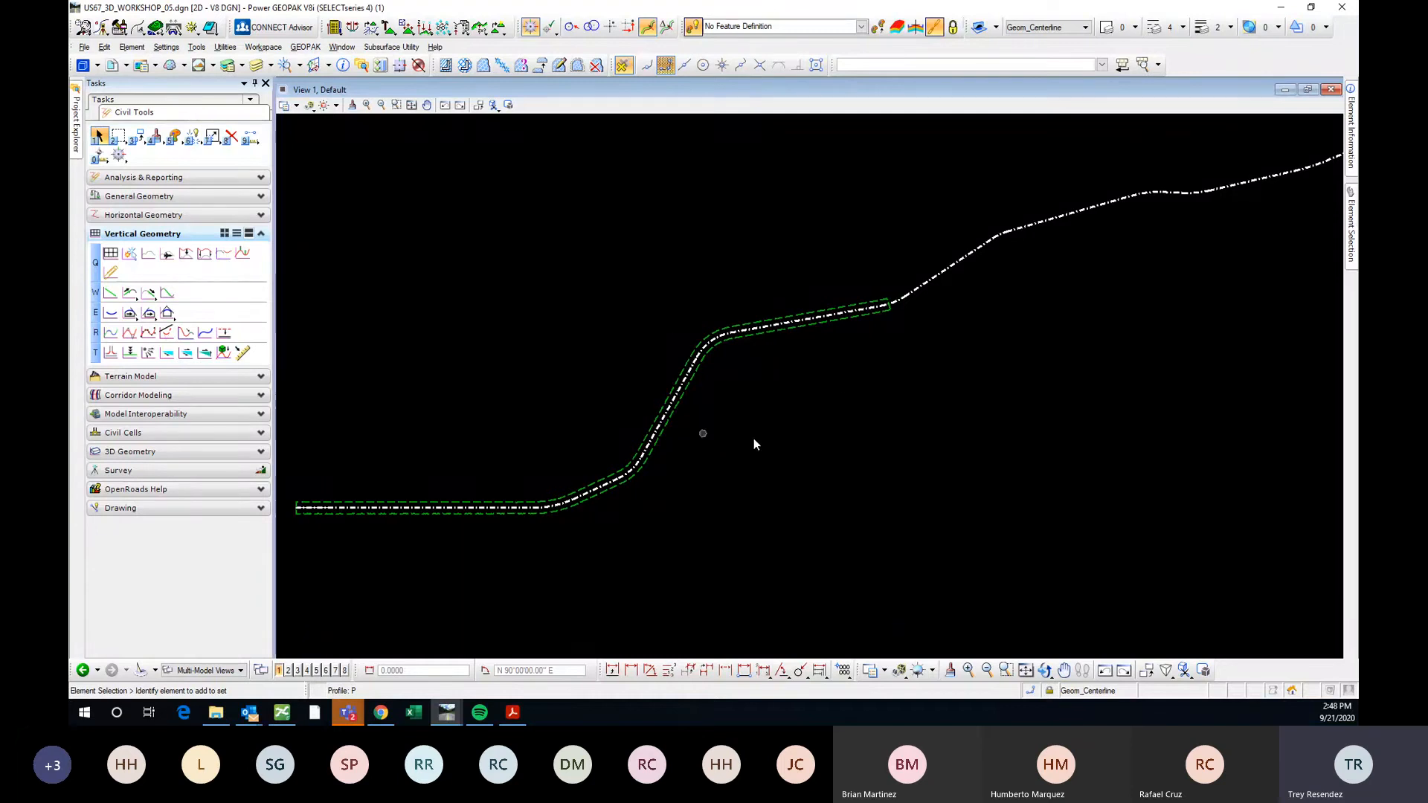
middle_drag(422, 562, 666, 514)
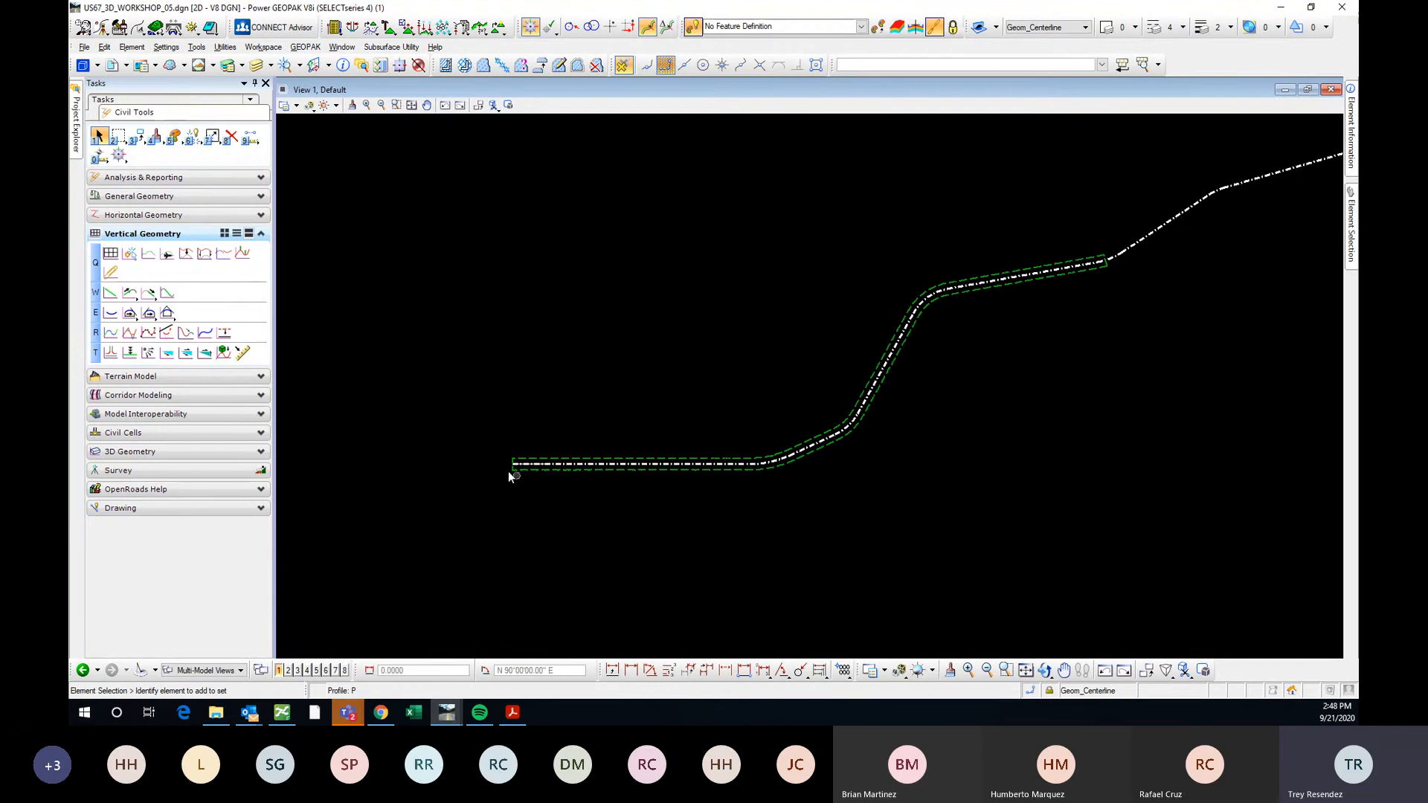
scroll(514, 473, up, 4)
scroll(435, 455, down, 3)
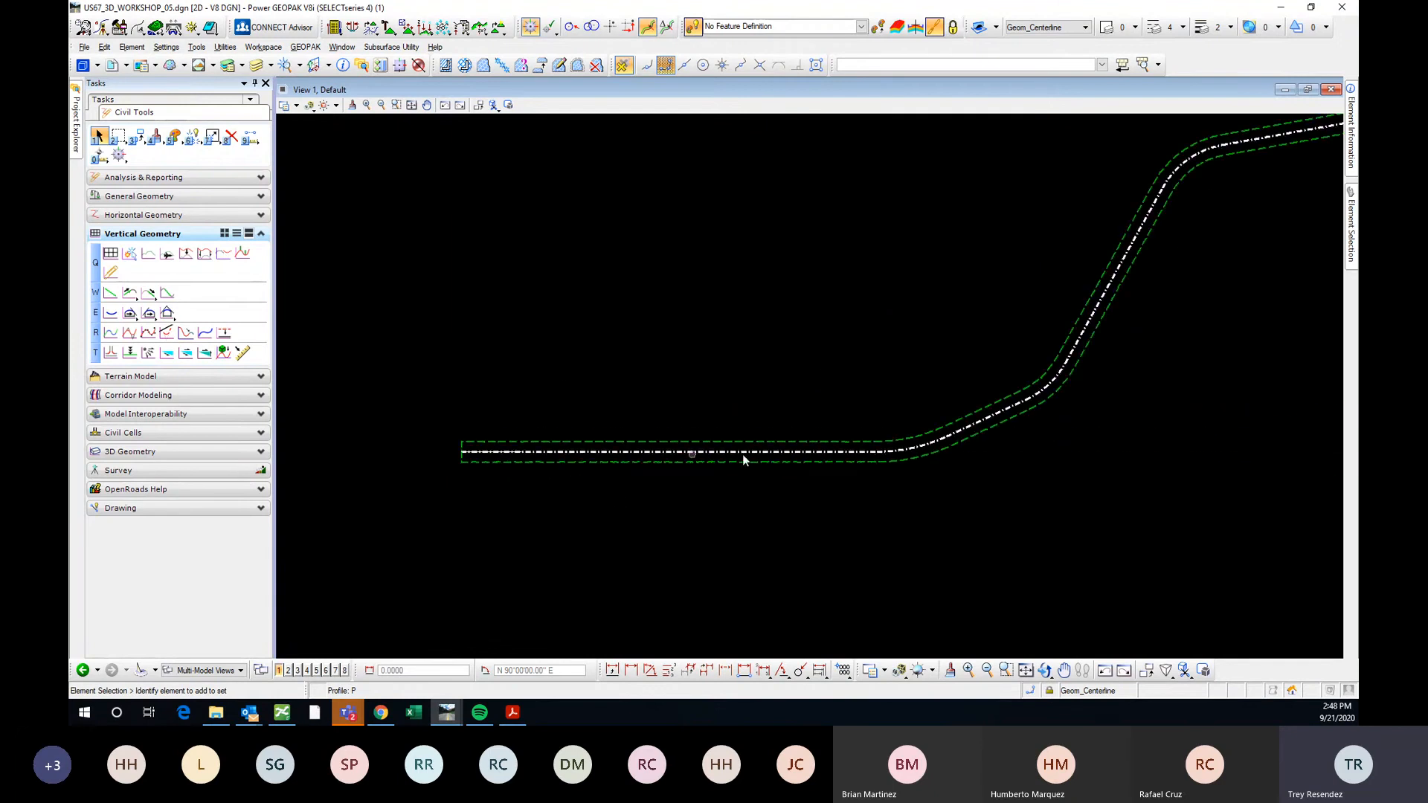
middle_drag(1129, 339, 775, 474)
scroll(972, 307, down, 1)
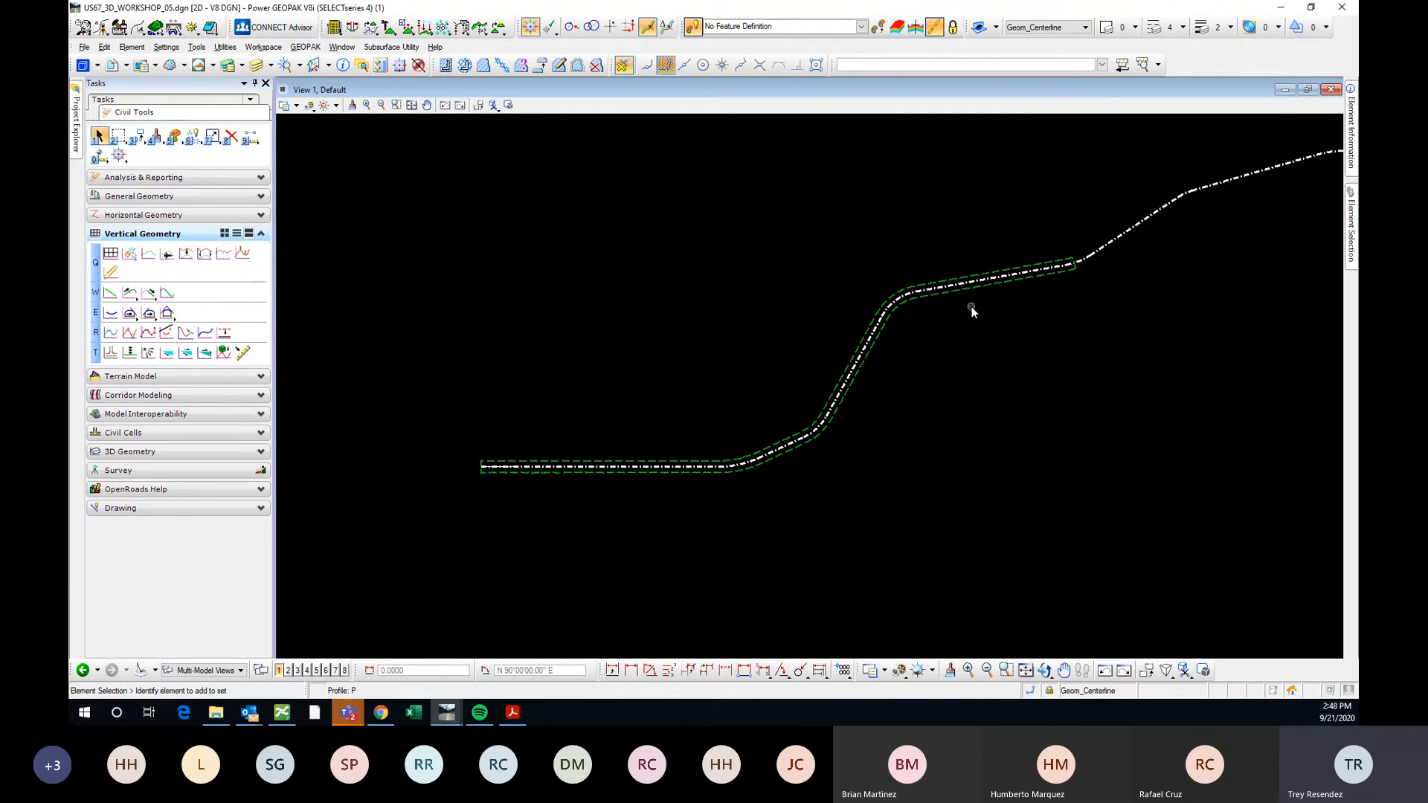
scroll(484, 469, up, 4)
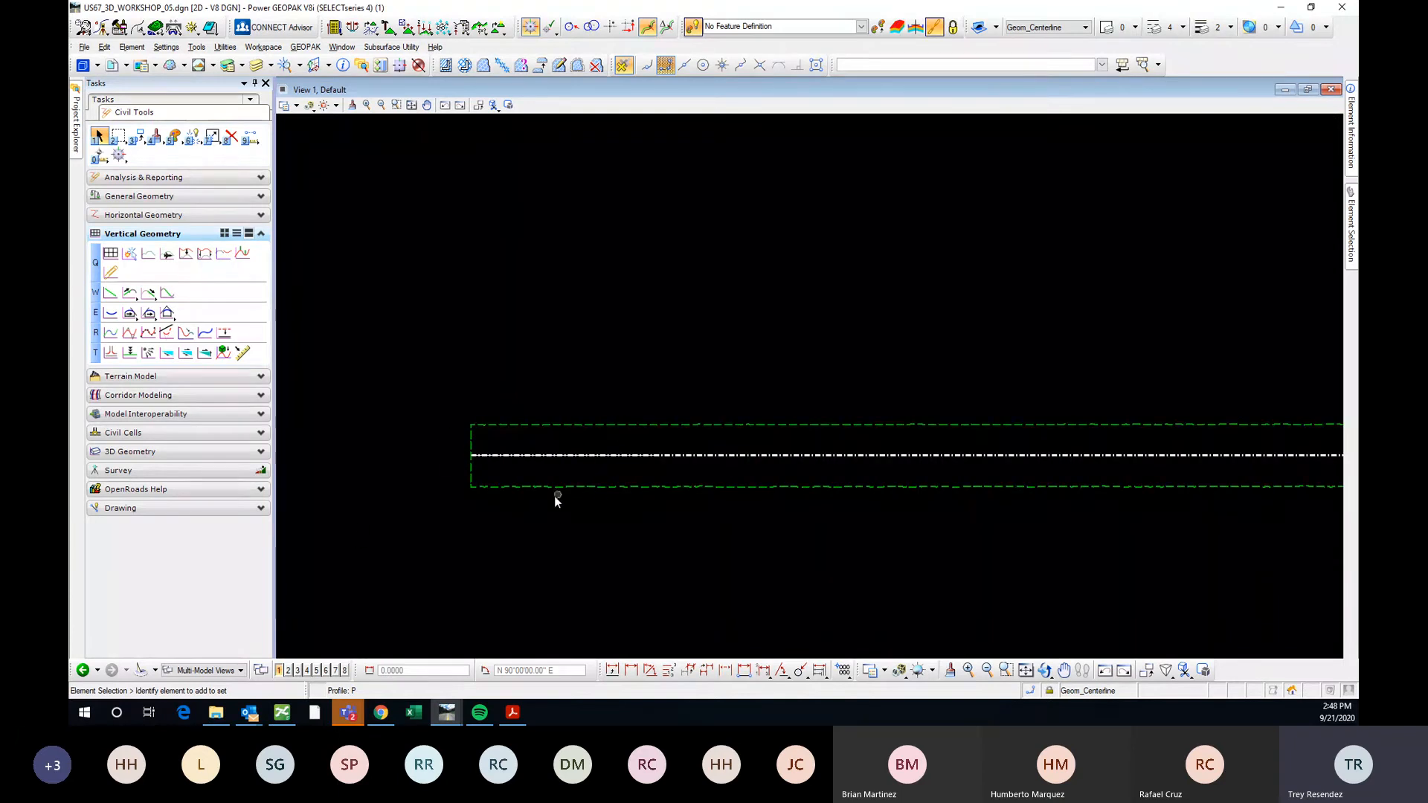
scroll(432, 495, down, 2)
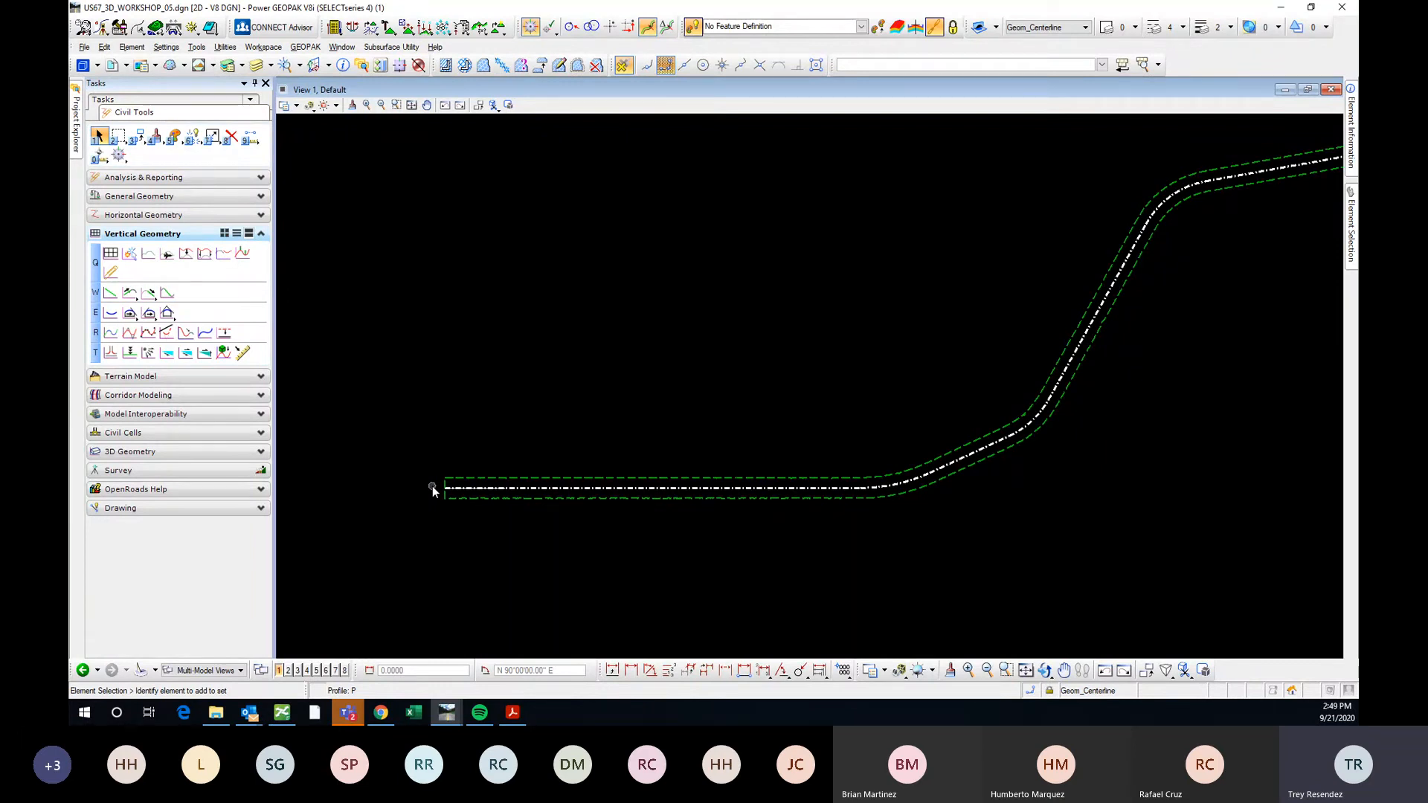
scroll(491, 442, down, 2)
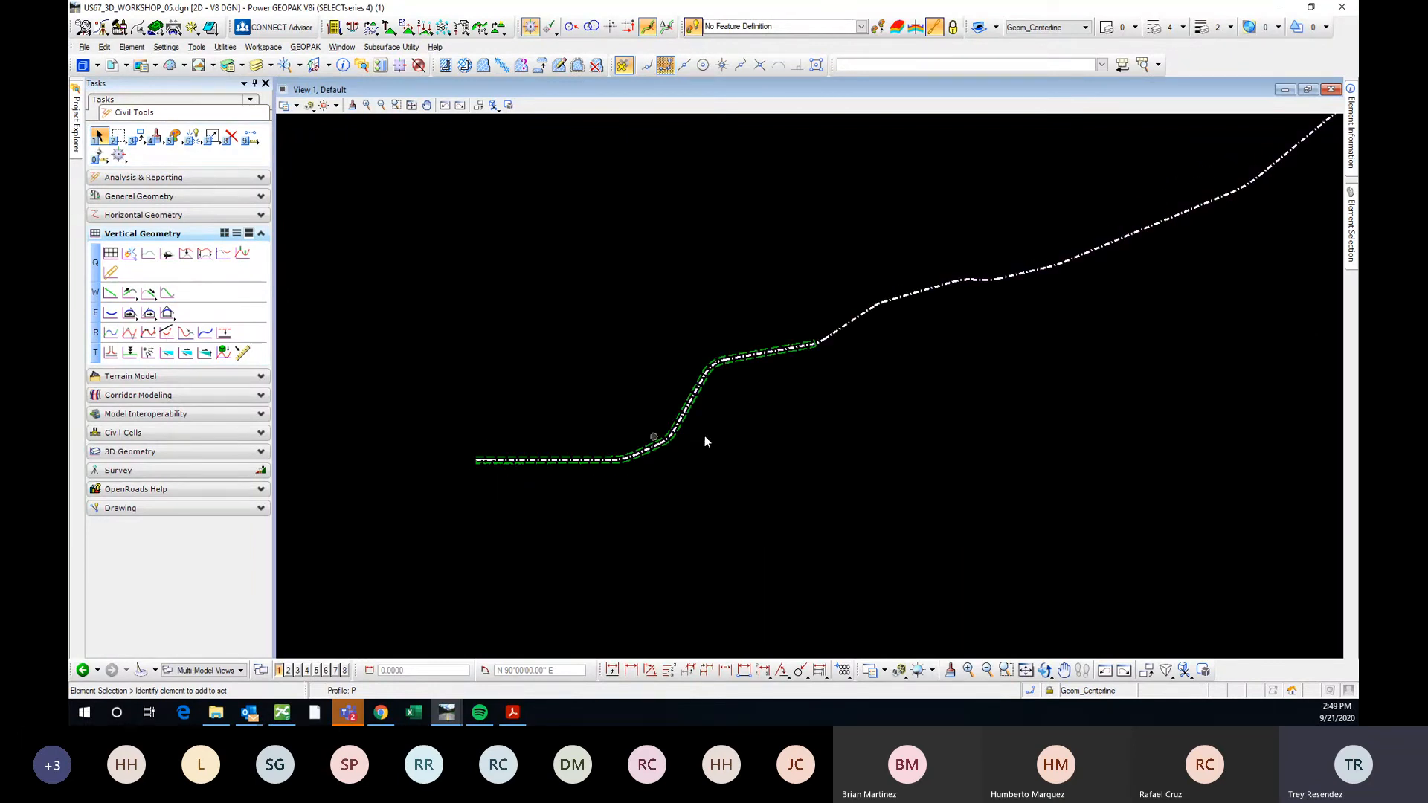
middle_drag(704, 436, 898, 426)
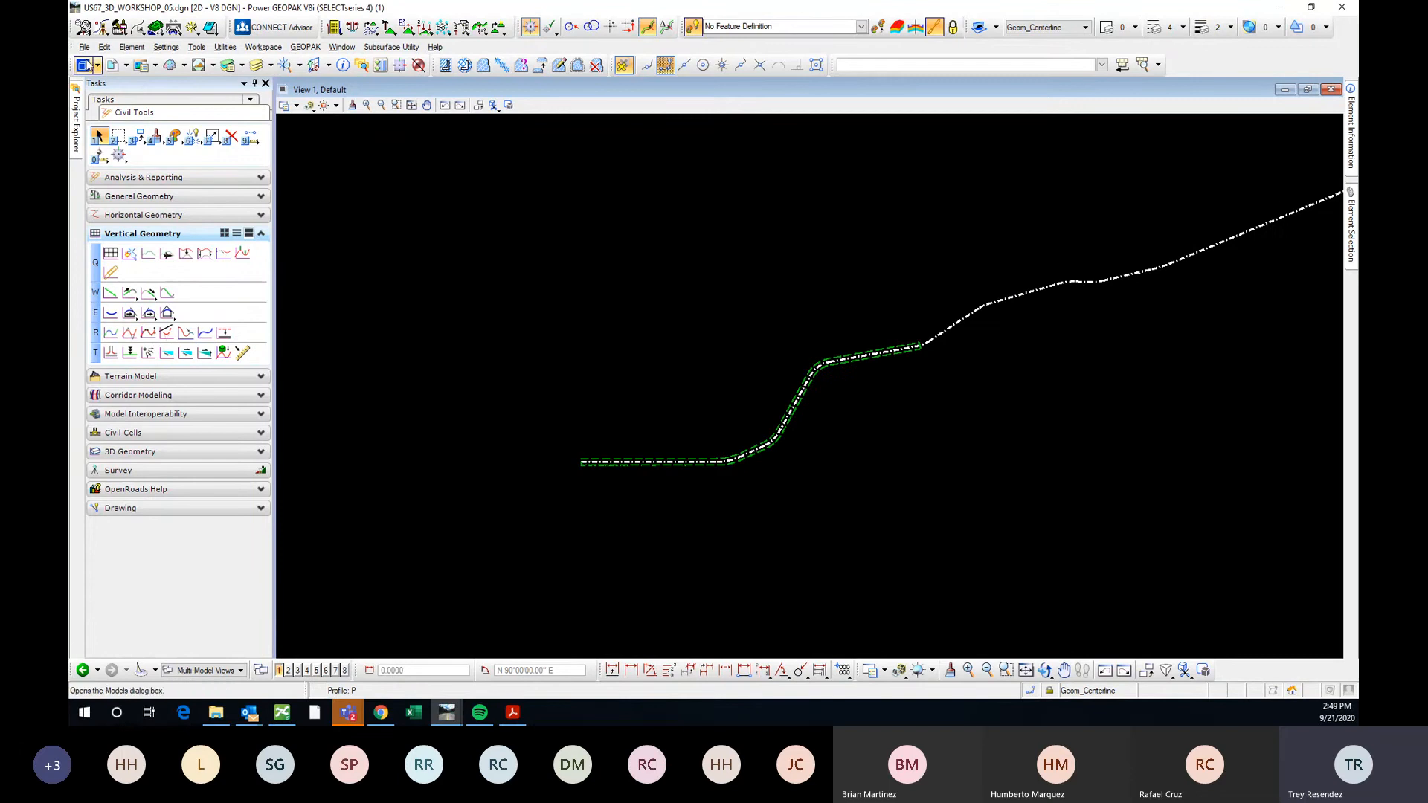
Create a new design file named US67_3D_WORKSHOP_ROW in the 3D OpenRoads Workshop - ELP folder.
click(85, 47)
click(116, 63)
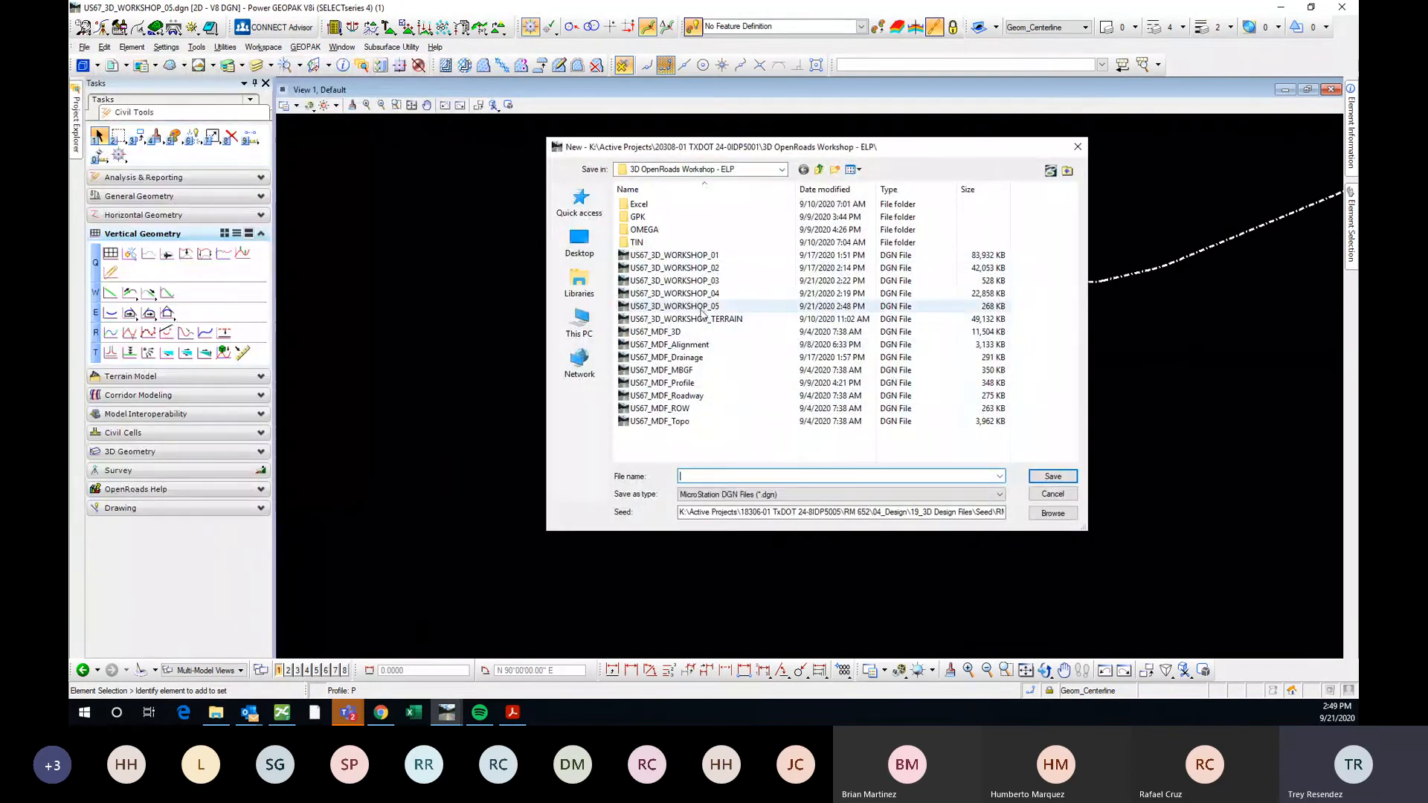
click(706, 255)
double_click(785, 477)
click(769, 477)
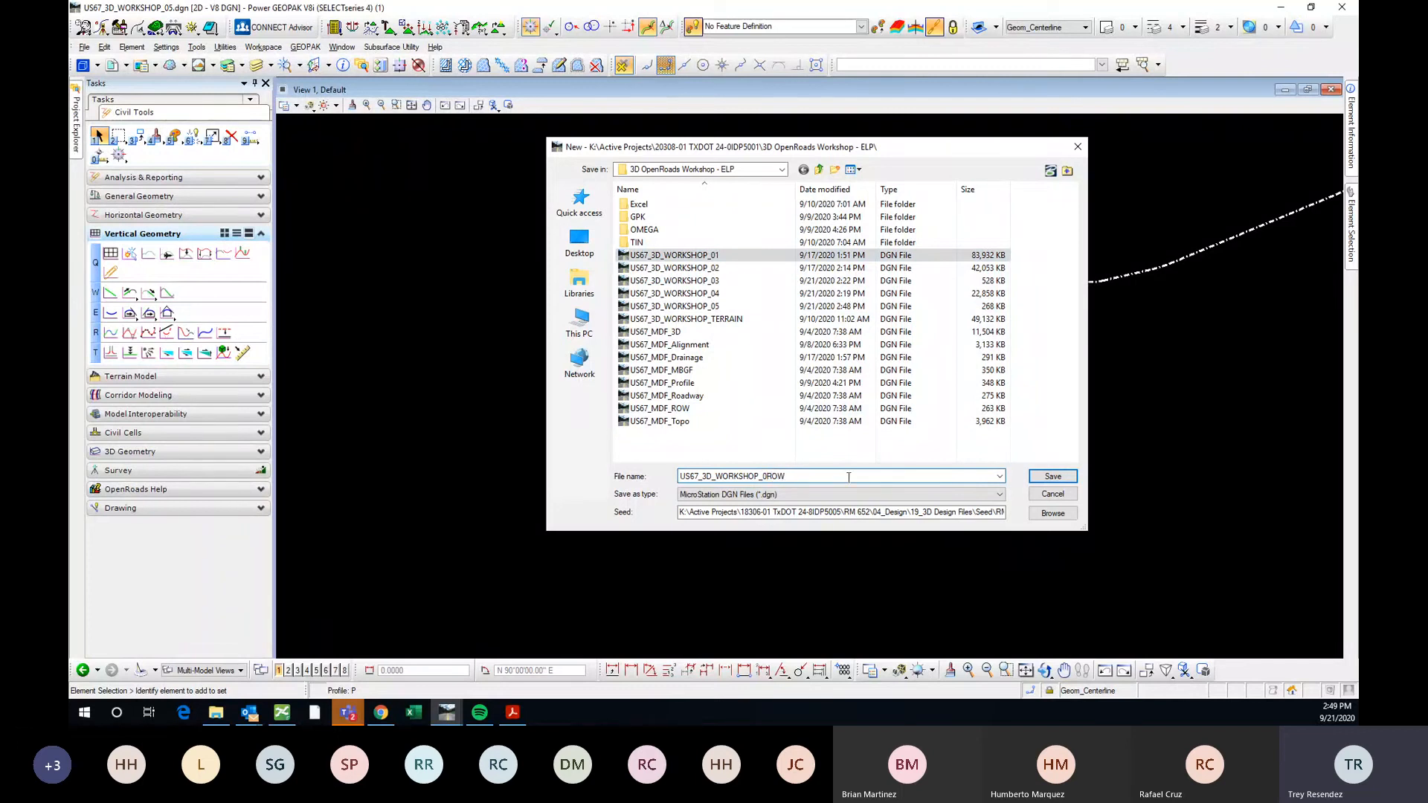
click(1051, 476)
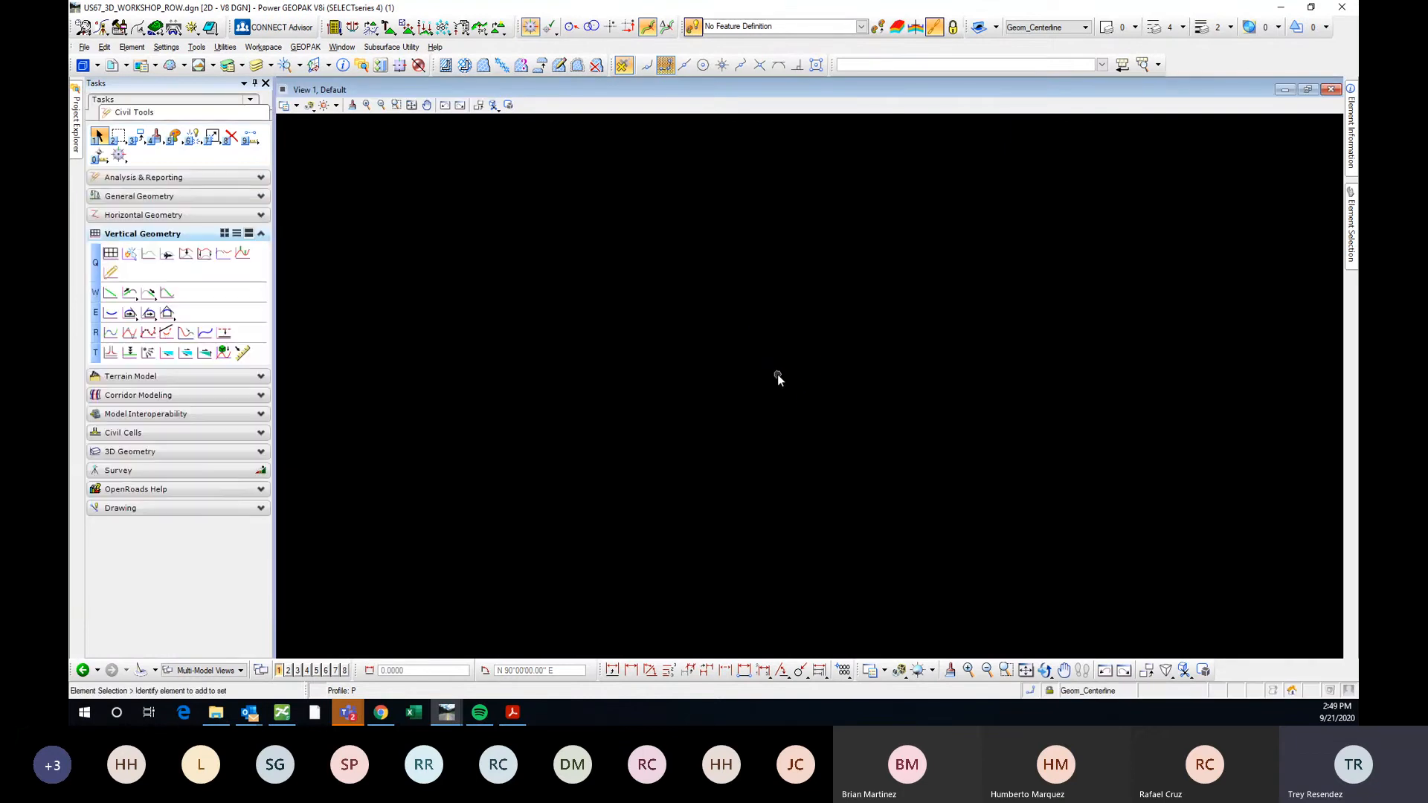
click(111, 65)
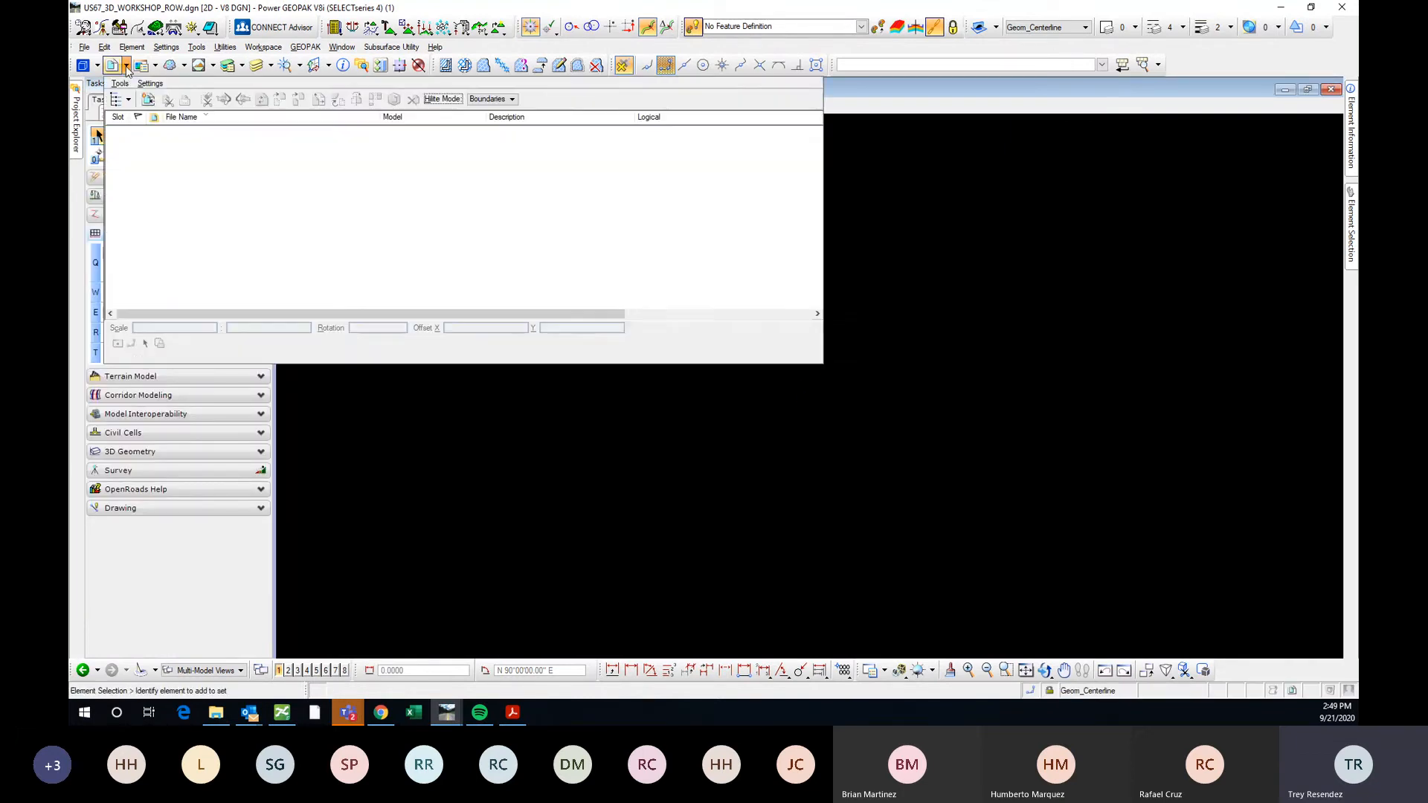
click(148, 102)
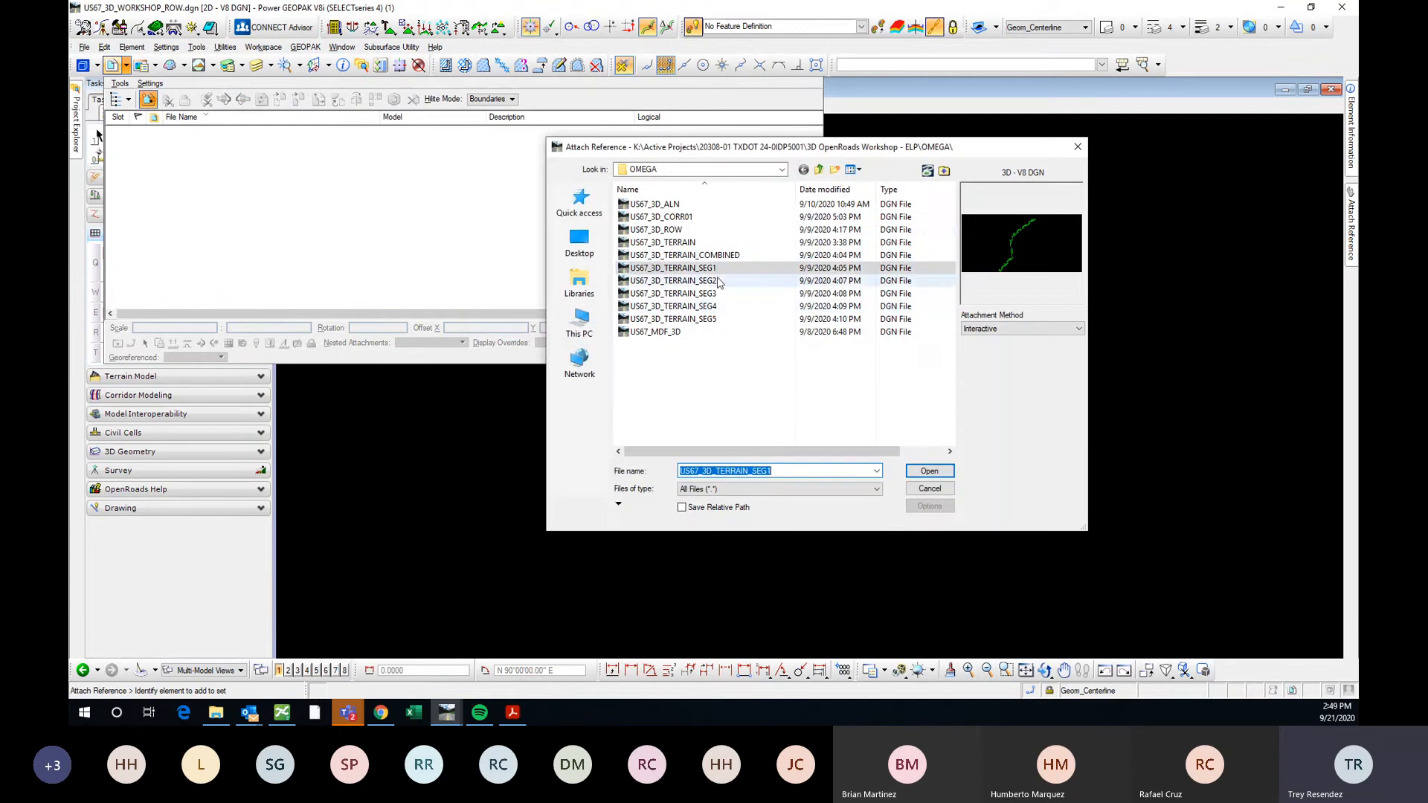
double_click(706, 230)
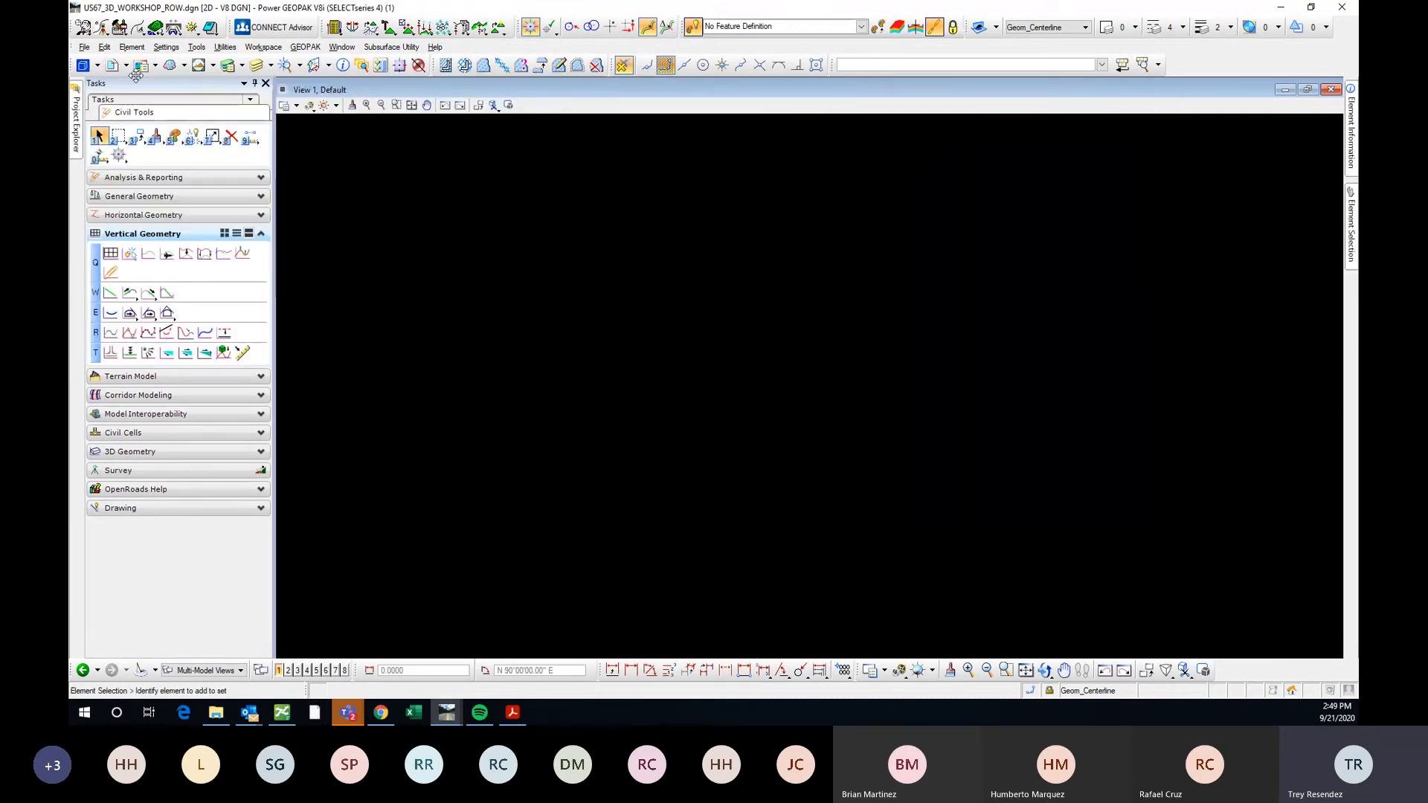
Attach US67_MDF_ROW.dgn from the 3D OpenRoads Workshop - ELP folder as a reference with Coincident - World orientation.
click(112, 65)
click(148, 99)
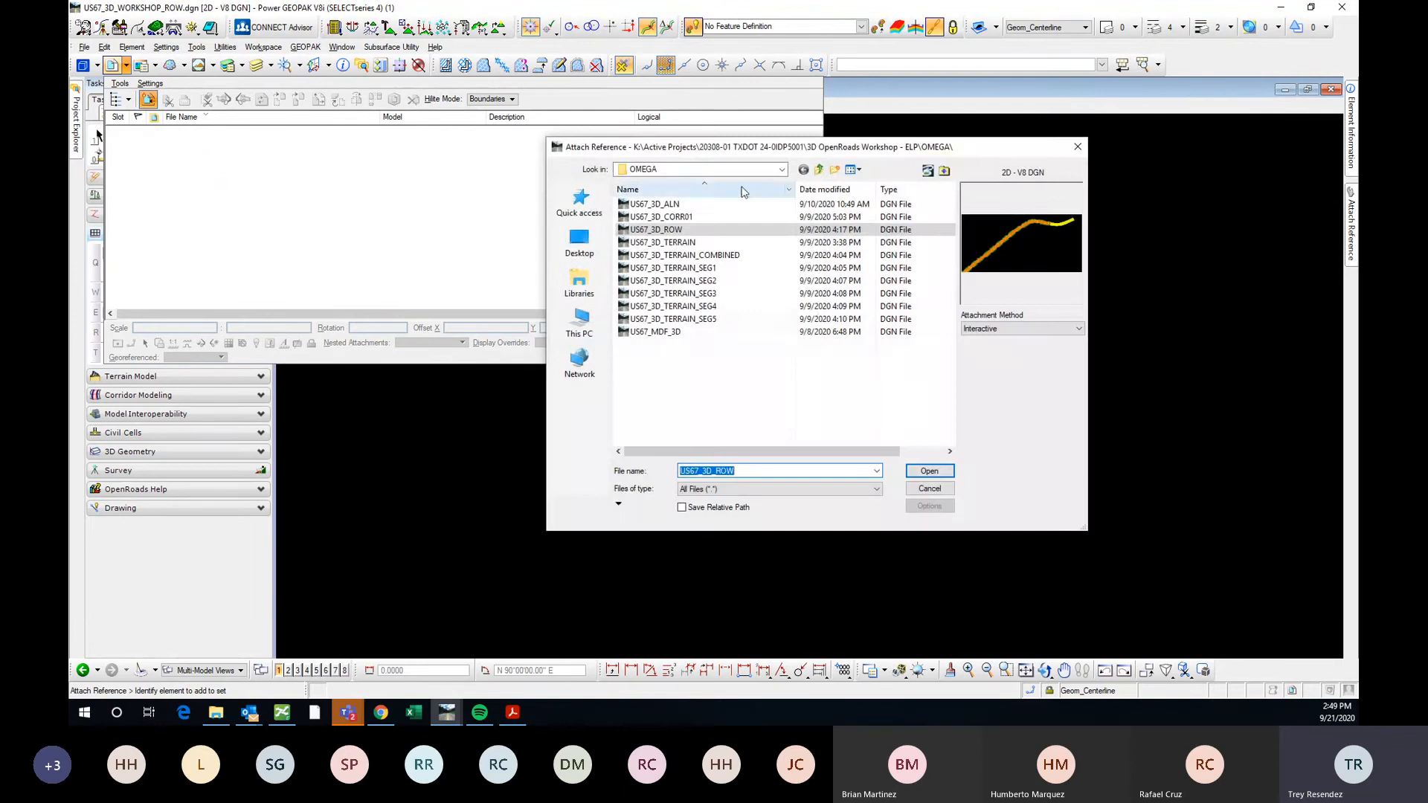
click(819, 170)
scroll(736, 327, down, 1)
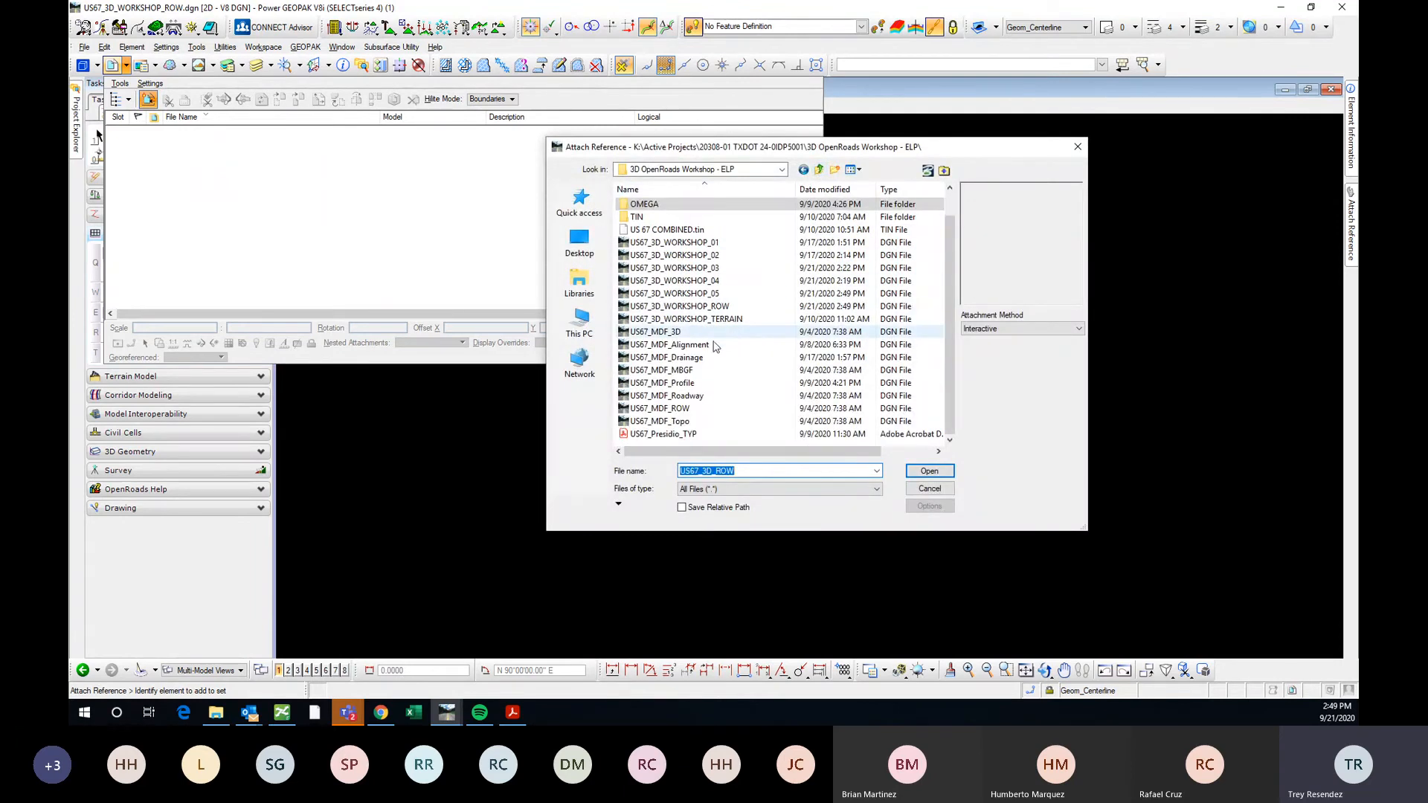
double_click(688, 410)
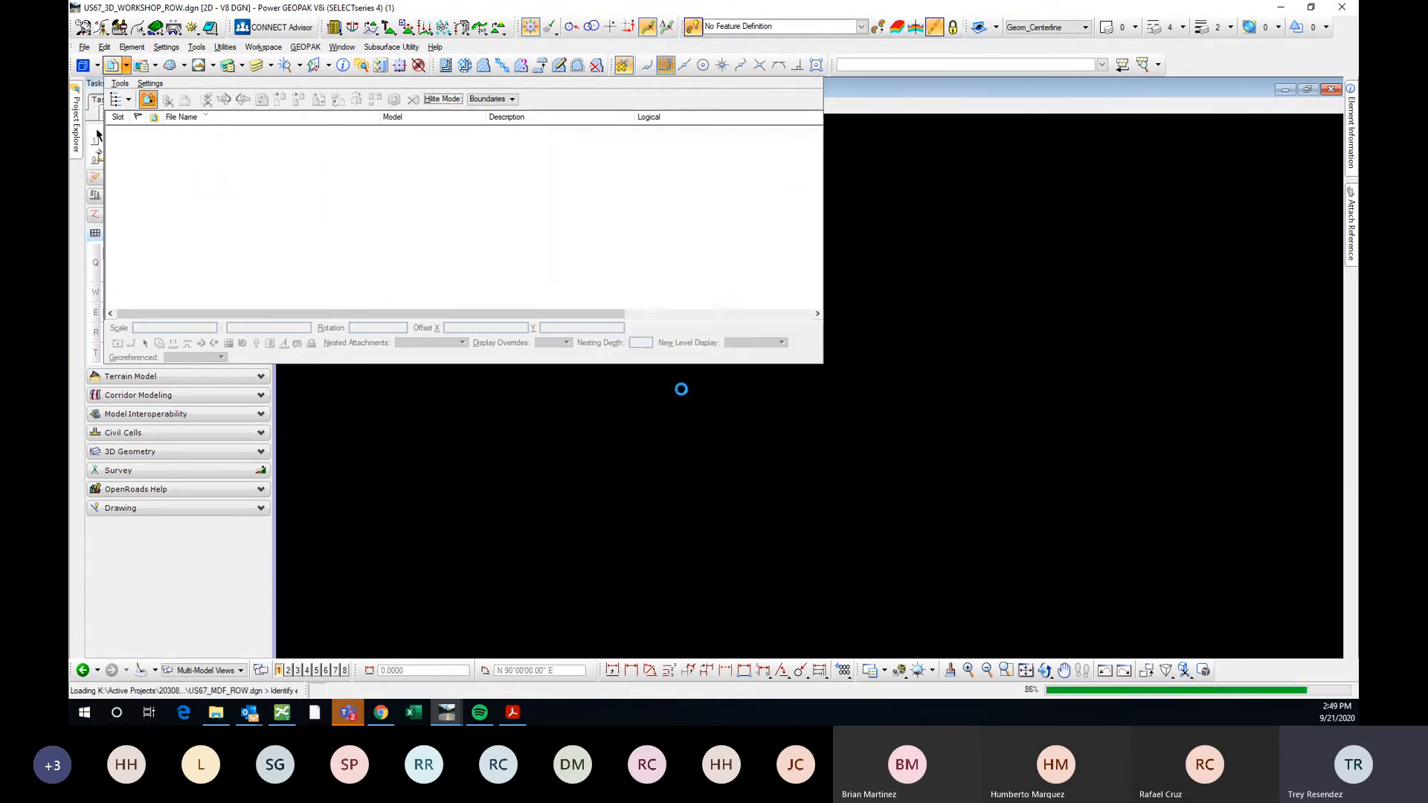
click(945, 226)
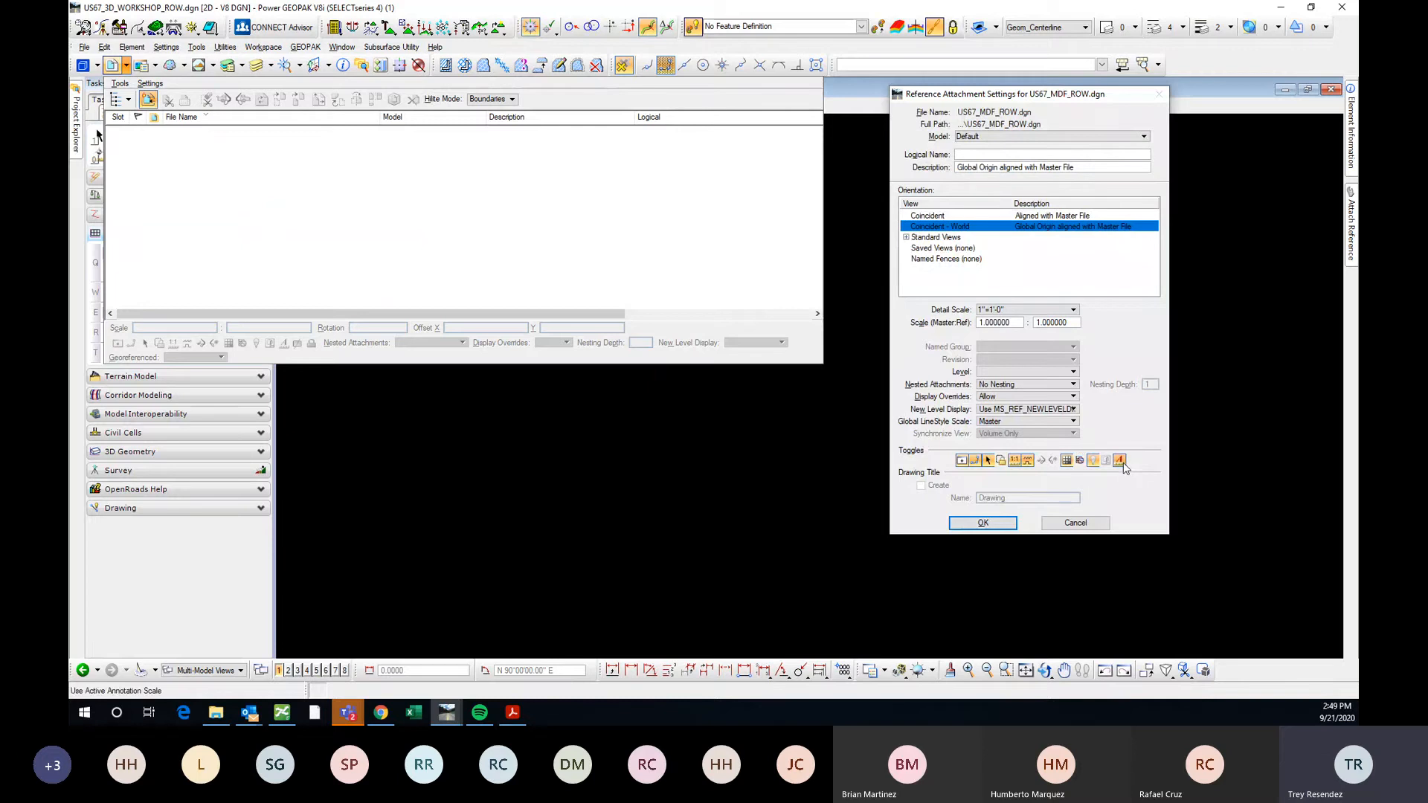
click(983, 523)
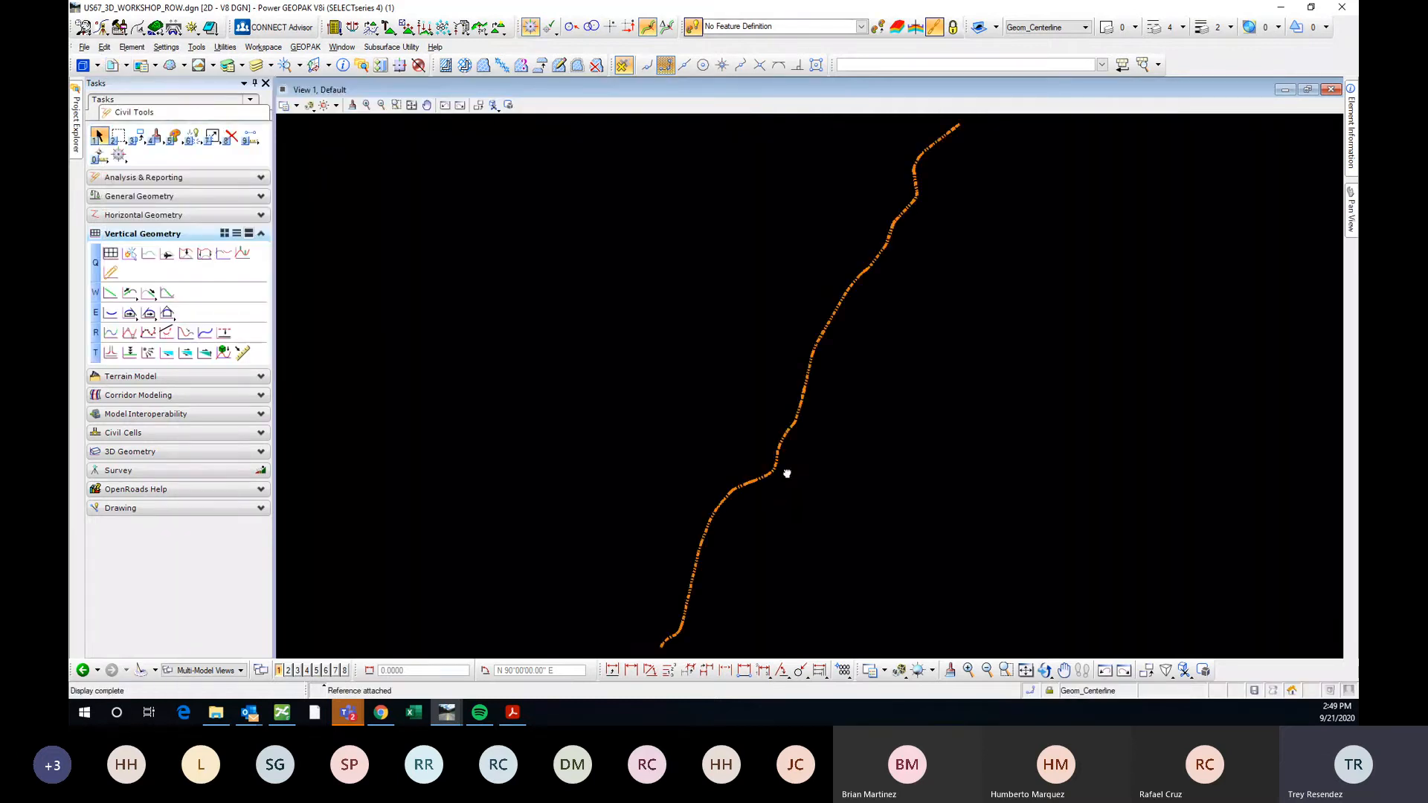
Examine the referenced right-of-way lines along the whole corridor, from the southern start to the northern end and back.
scroll(818, 435, up, 6)
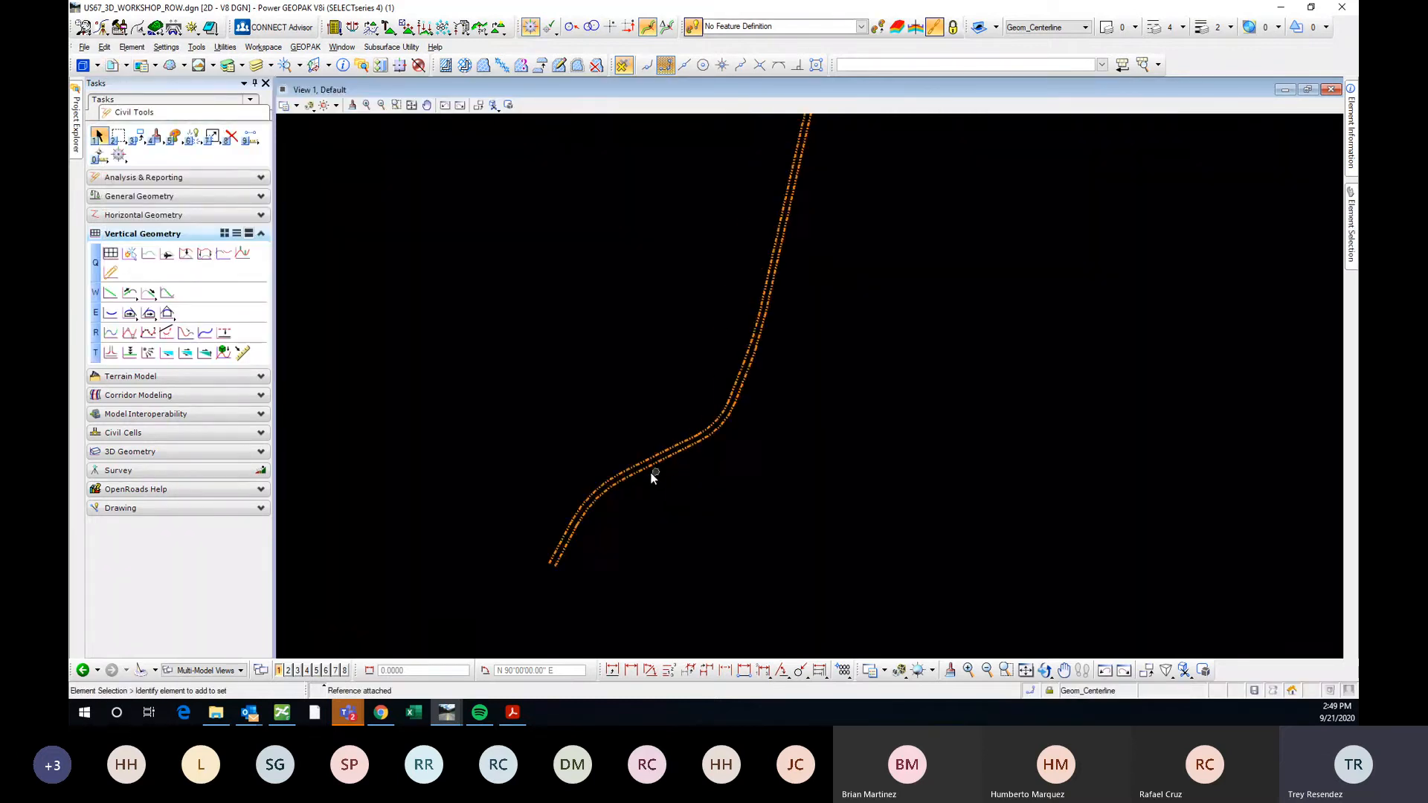
scroll(626, 473, down, 3)
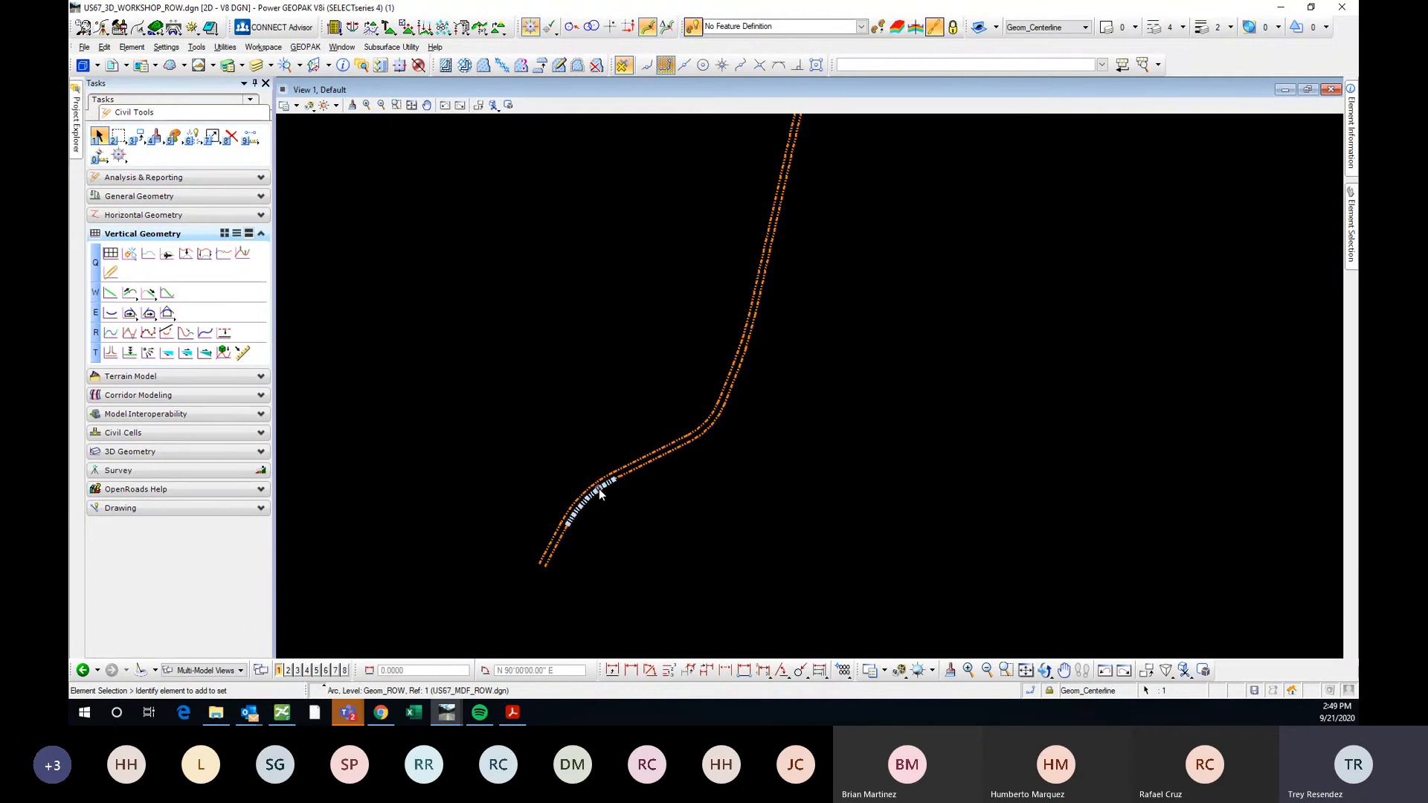
scroll(607, 532, down, 2)
middle_drag(772, 208, 581, 499)
scroll(601, 448, down, 2)
middle_drag(785, 232, 702, 528)
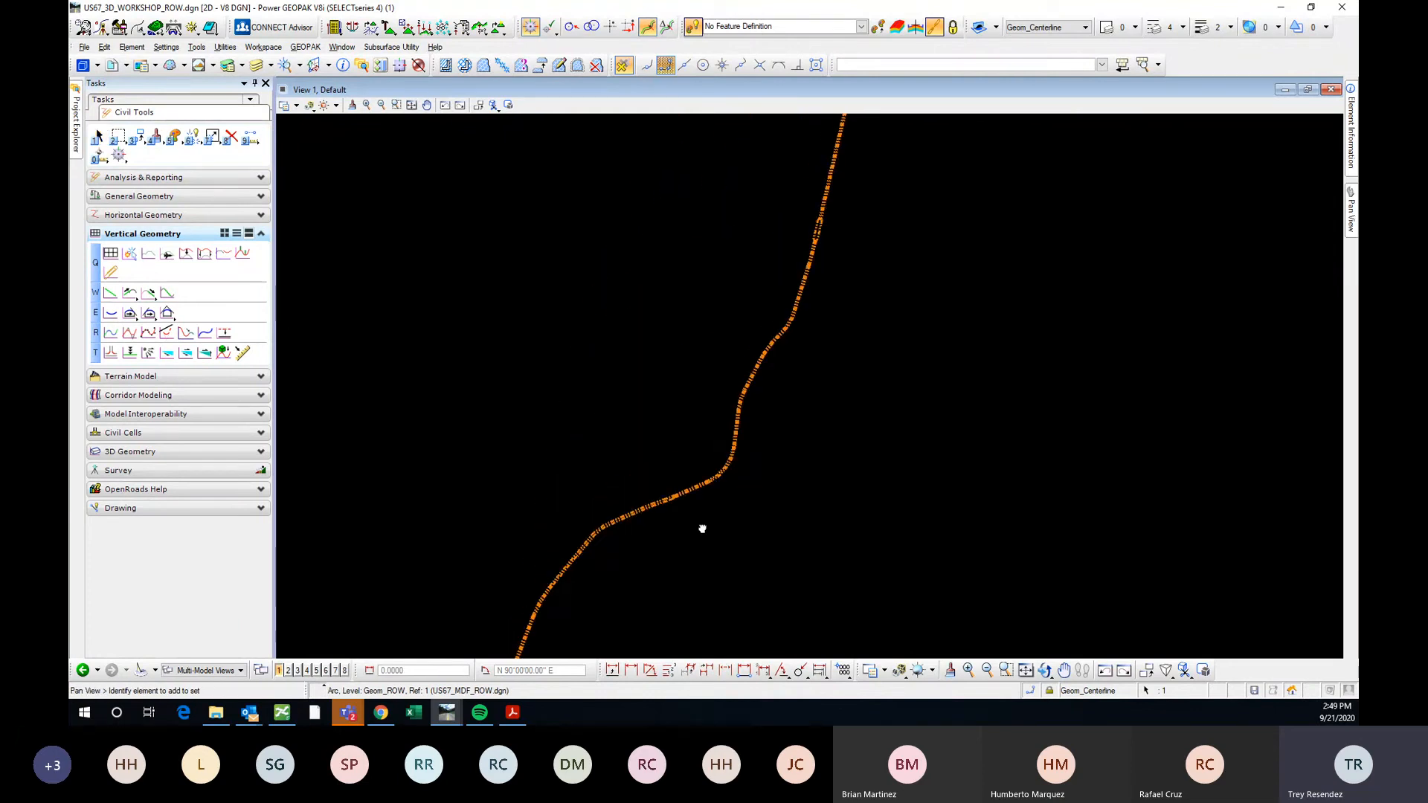
scroll(828, 241, up, 4)
scroll(691, 390, down, 3)
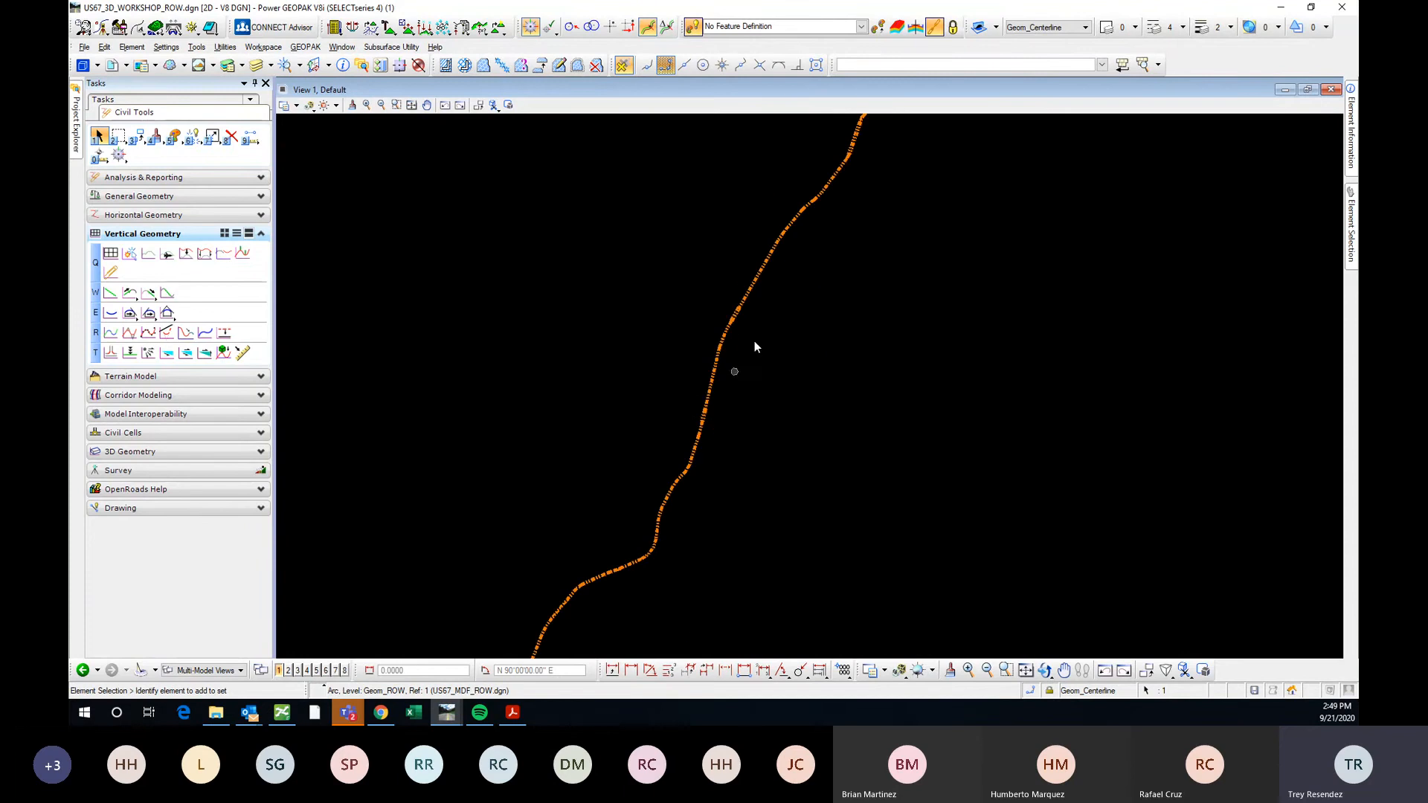
middle_drag(848, 199, 707, 431)
scroll(743, 300, up, 3)
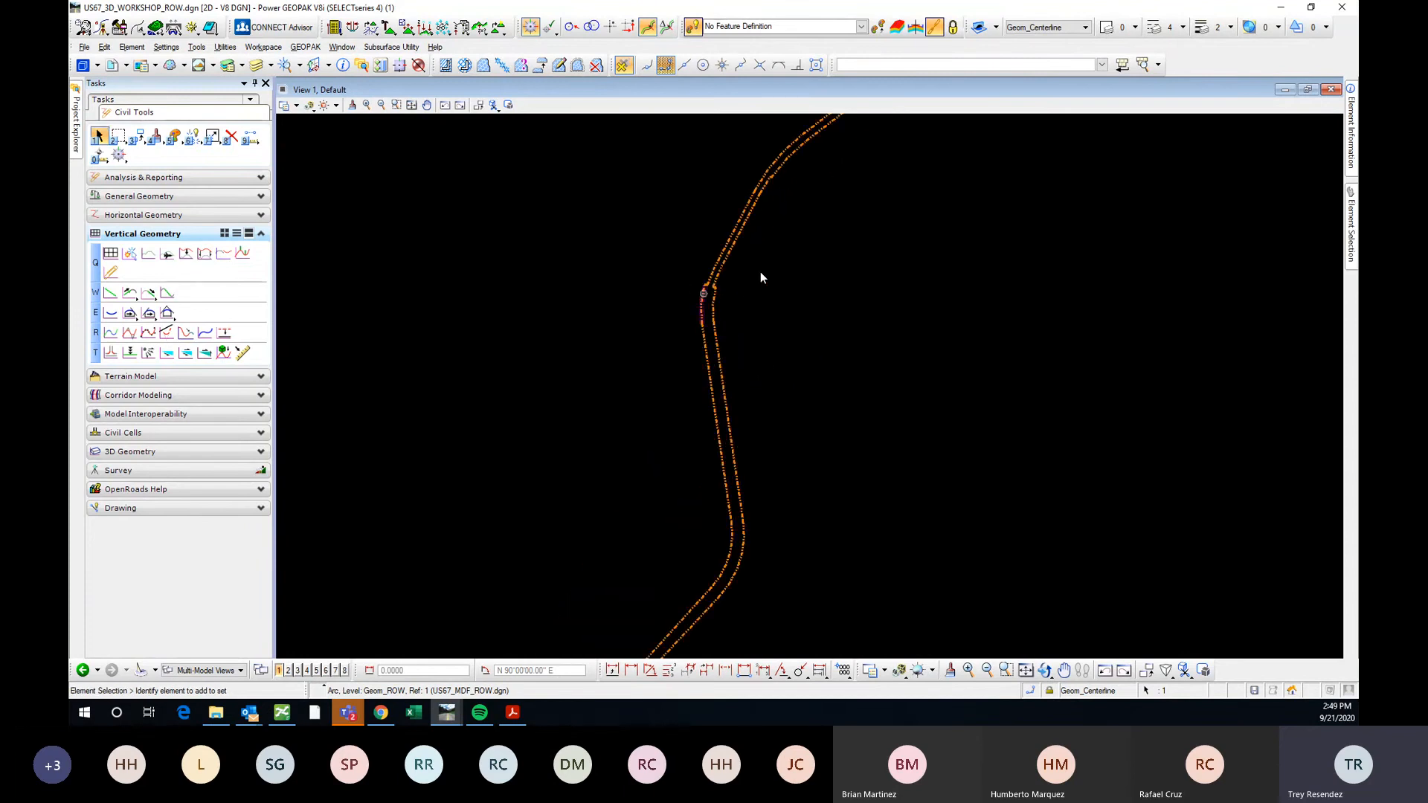
middle_drag(758, 278, 719, 454)
middle_drag(959, 207, 775, 345)
scroll(807, 246, down, 3)
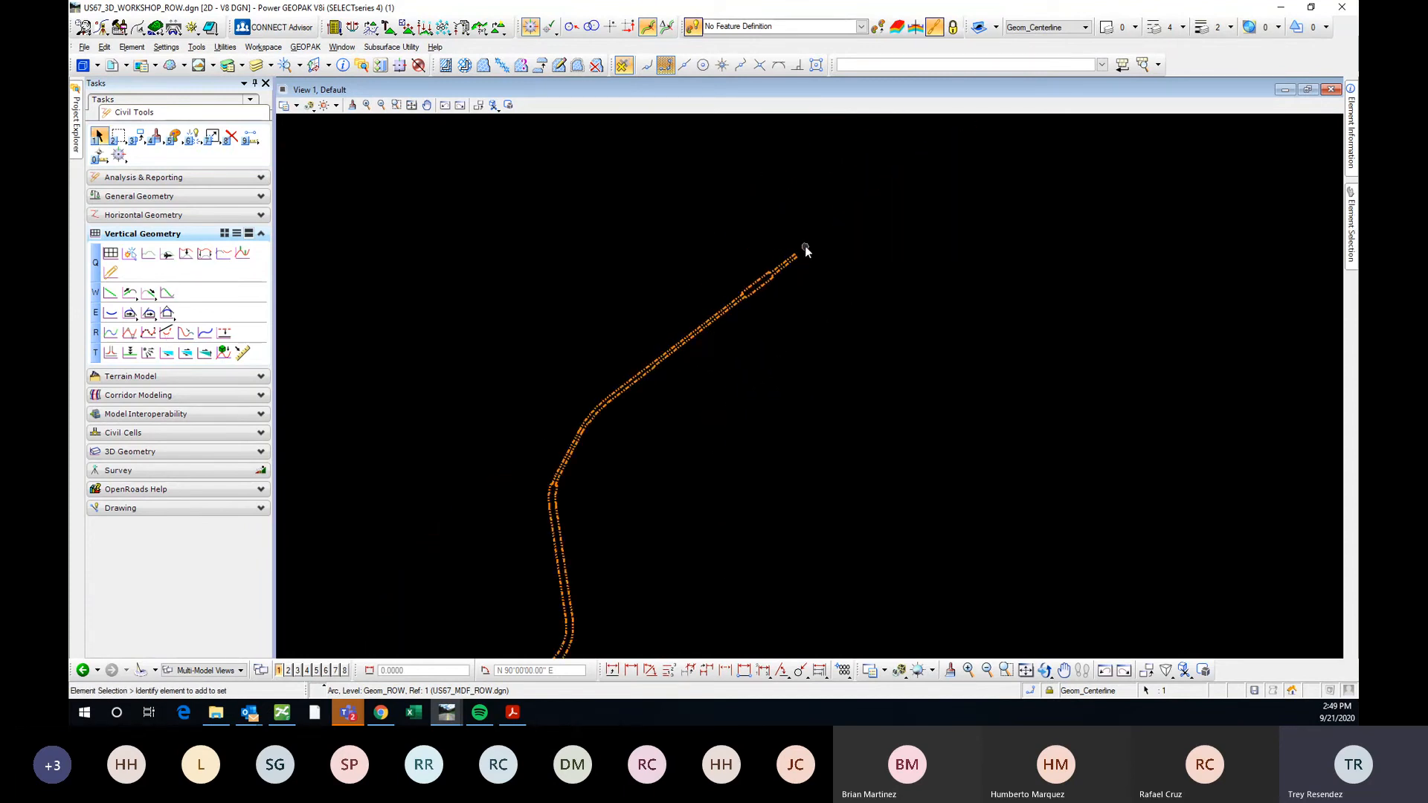
middle_drag(669, 584, 863, 342)
scroll(841, 351, down, 3)
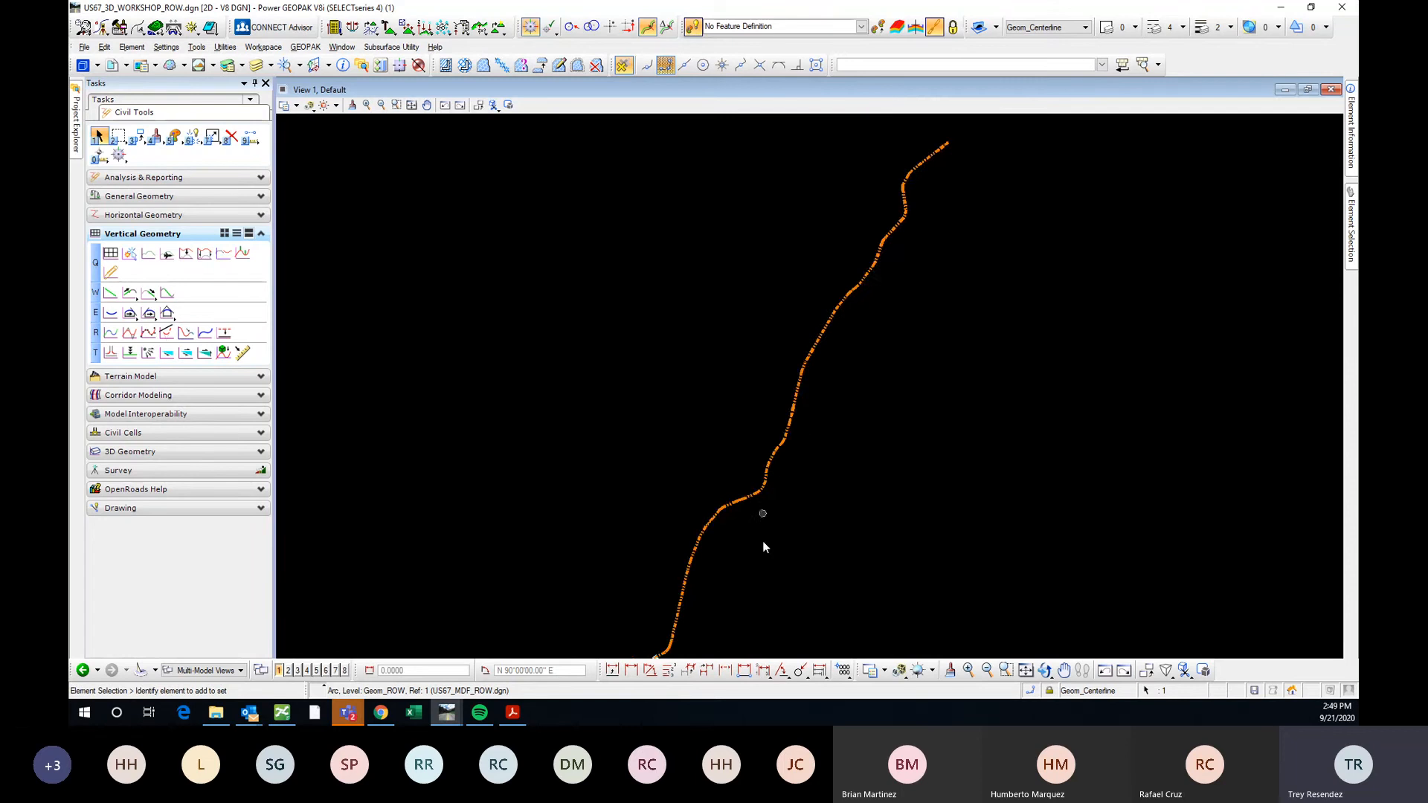
middle_drag(763, 547, 813, 357)
scroll(804, 372, up, 3)
scroll(604, 463, down, 2)
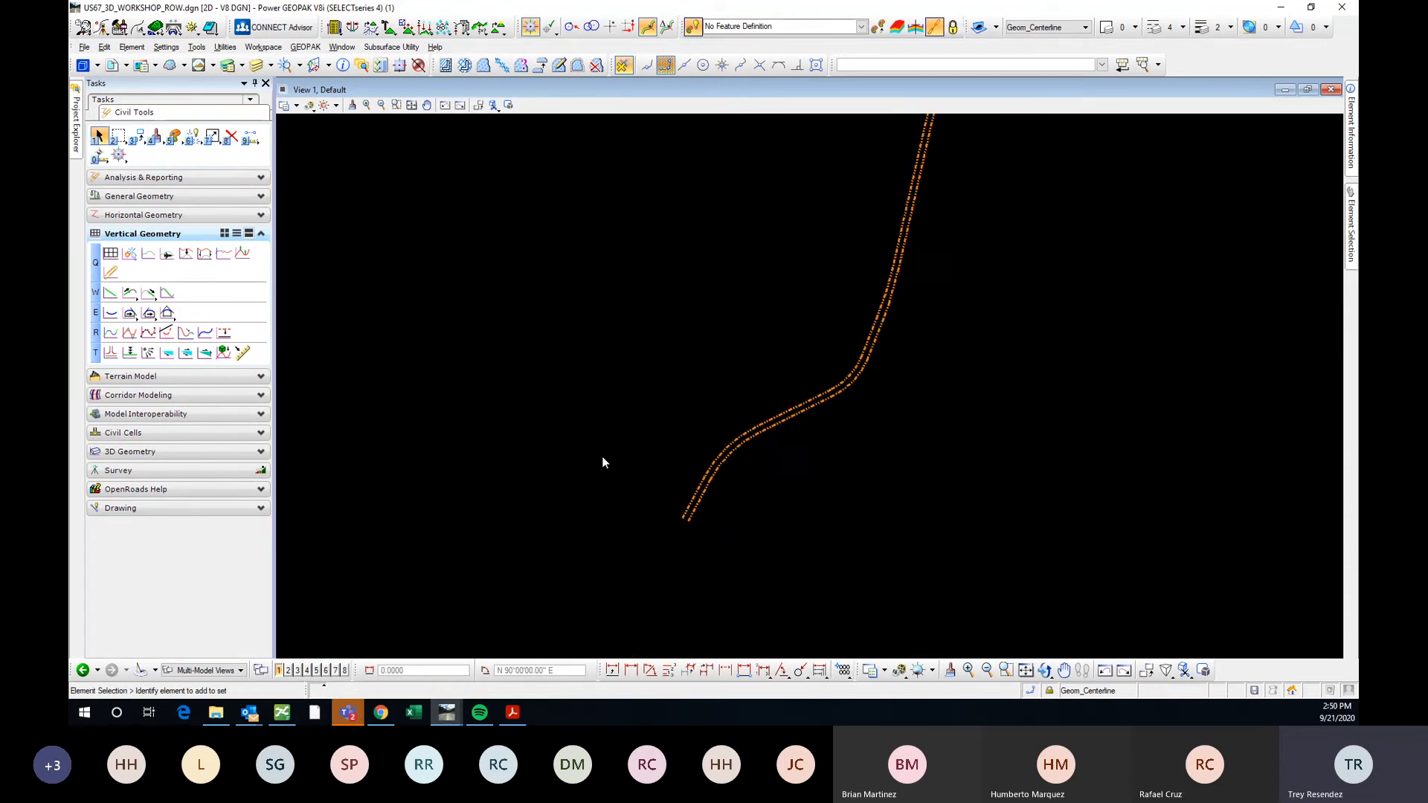
scroll(602, 462, down, 2)
middle_drag(786, 409, 682, 445)
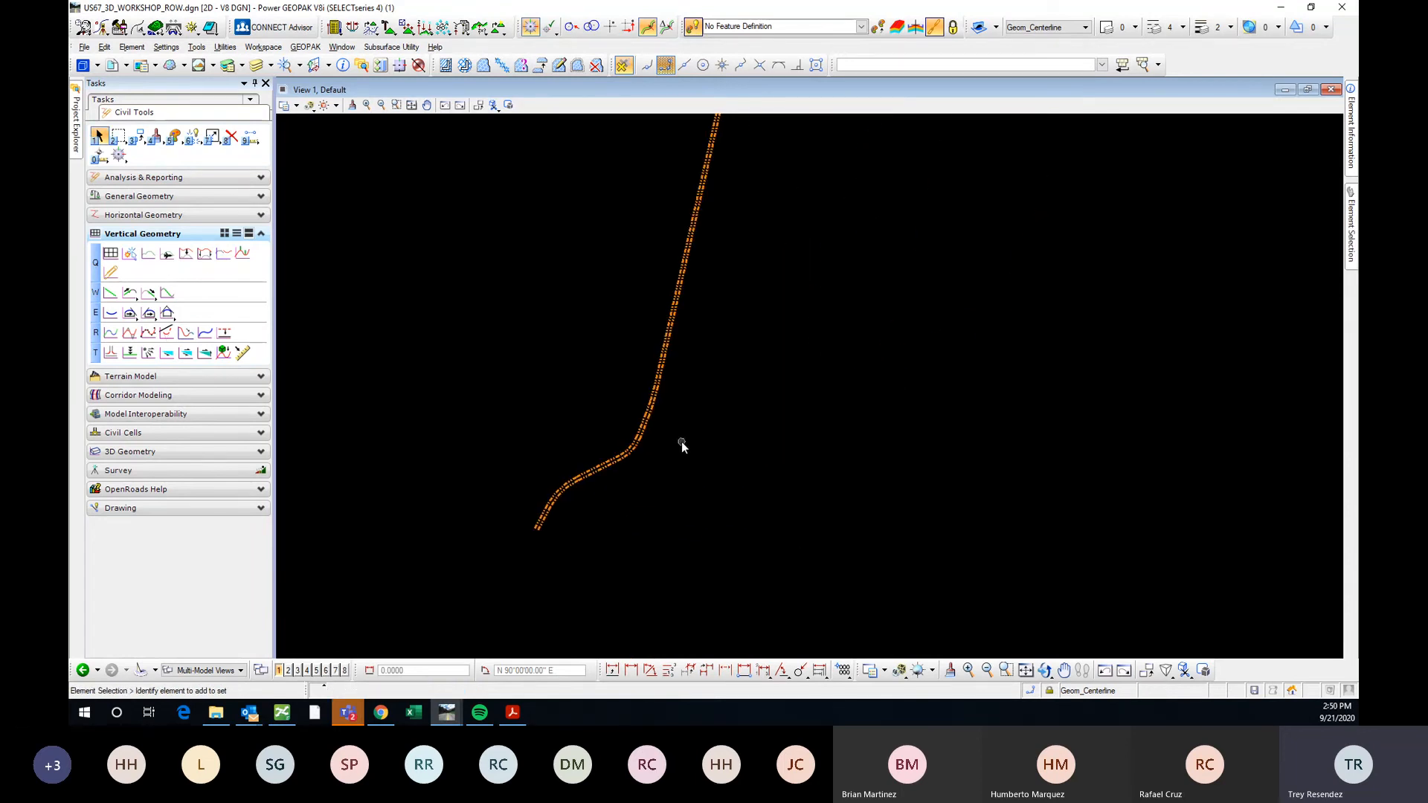
Merge the US67_MDF_ROW.dgn reference into the active design file.
click(112, 65)
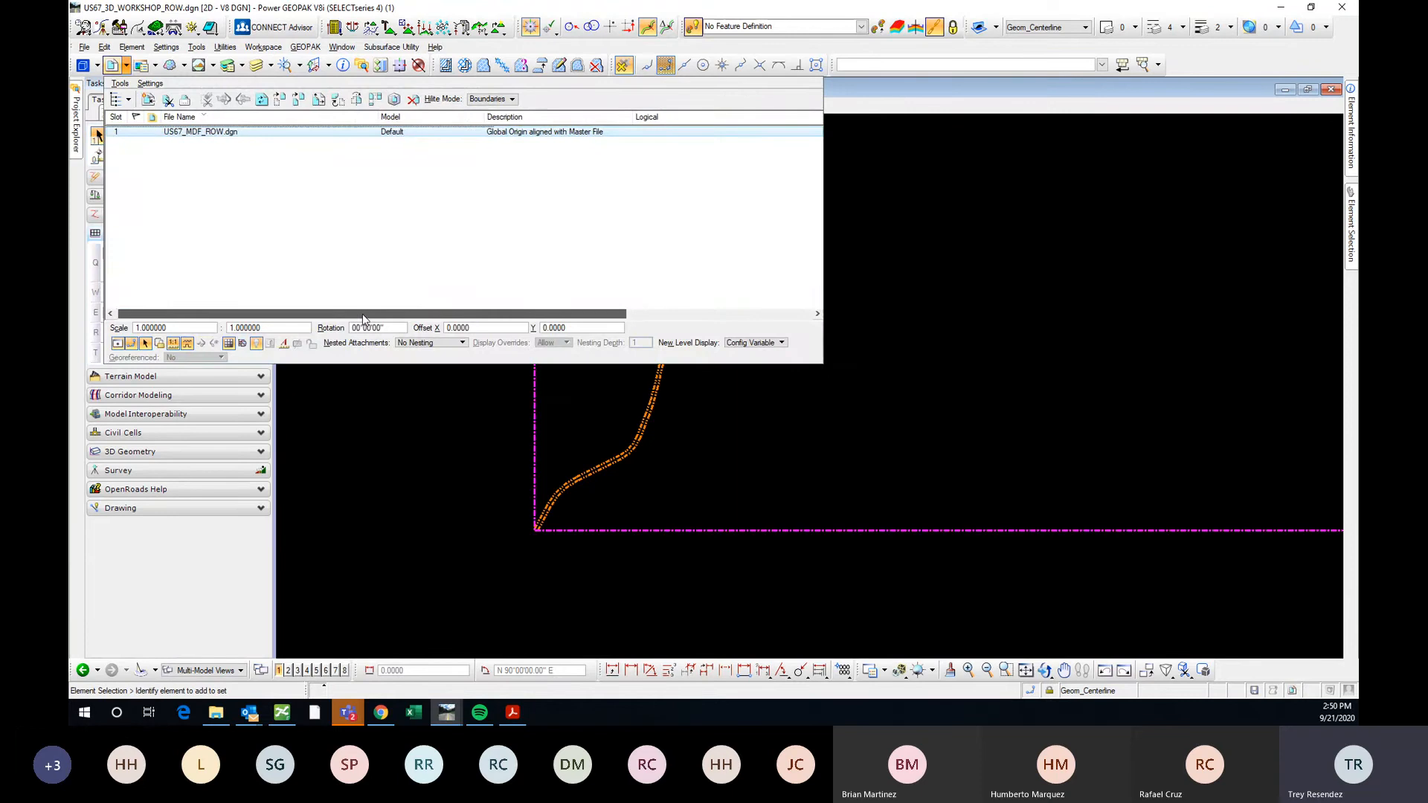
mouse_move(363, 314)
mouse_down()
mouse_move(508, 314)
mouse_move(357, 314)
mouse_up()
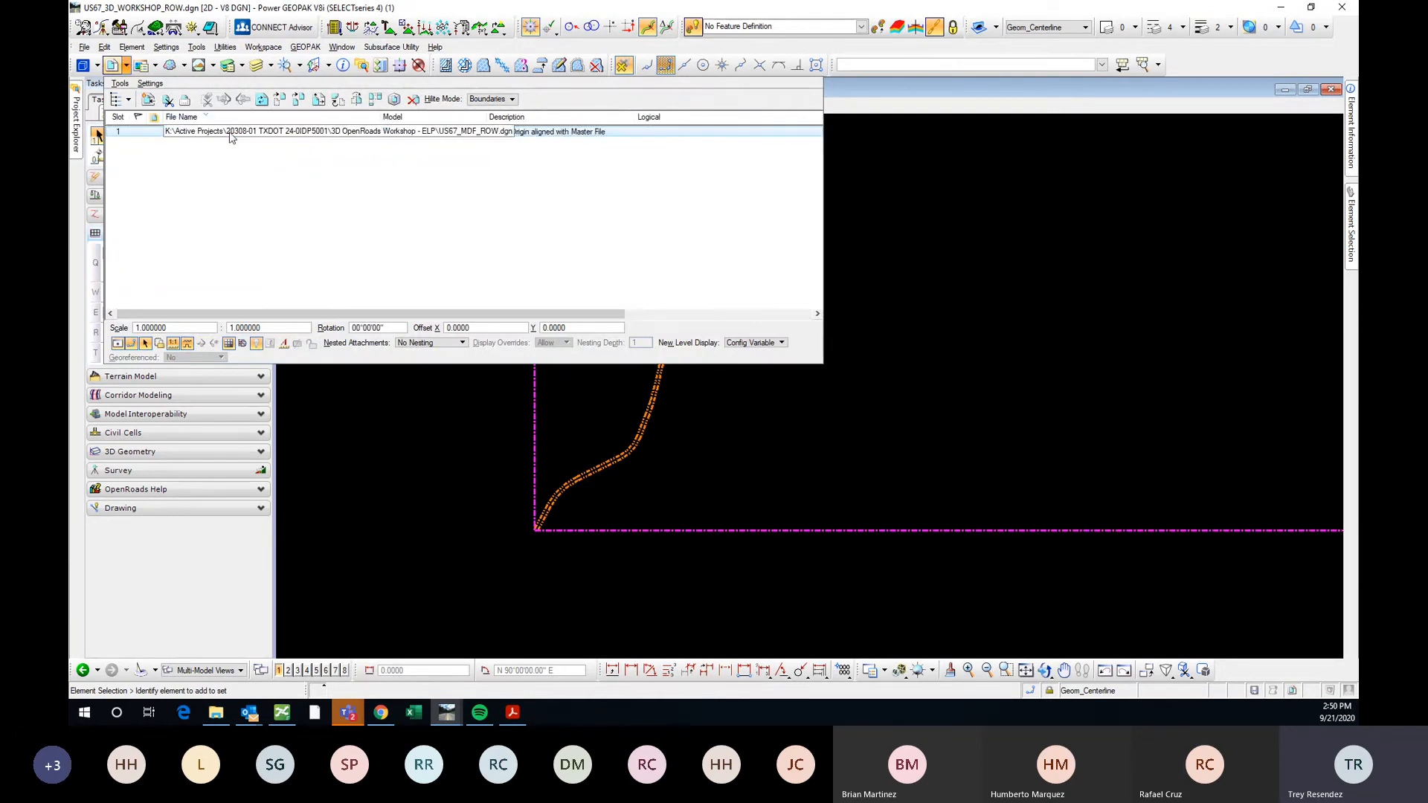
right_click(230, 137)
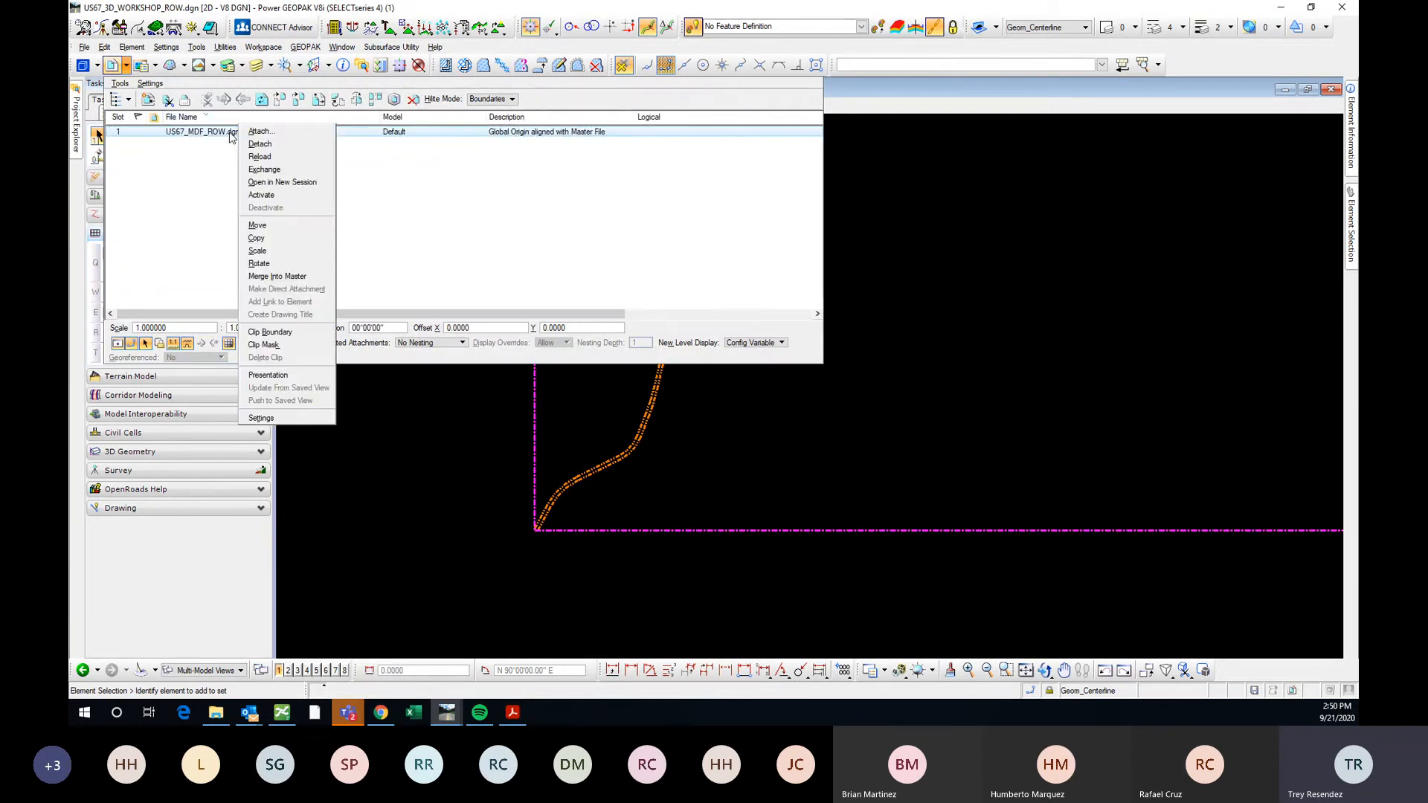
click(280, 276)
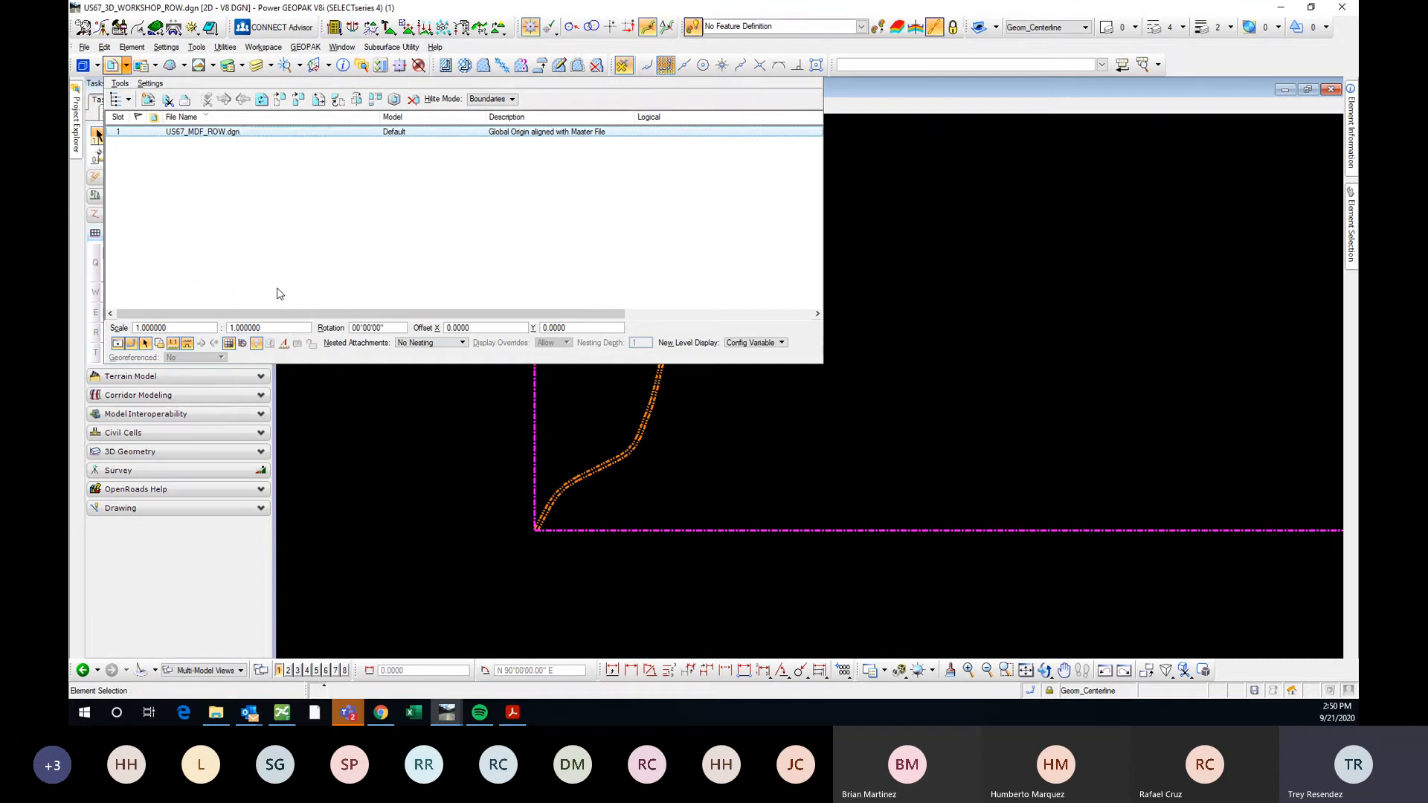
click(703, 325)
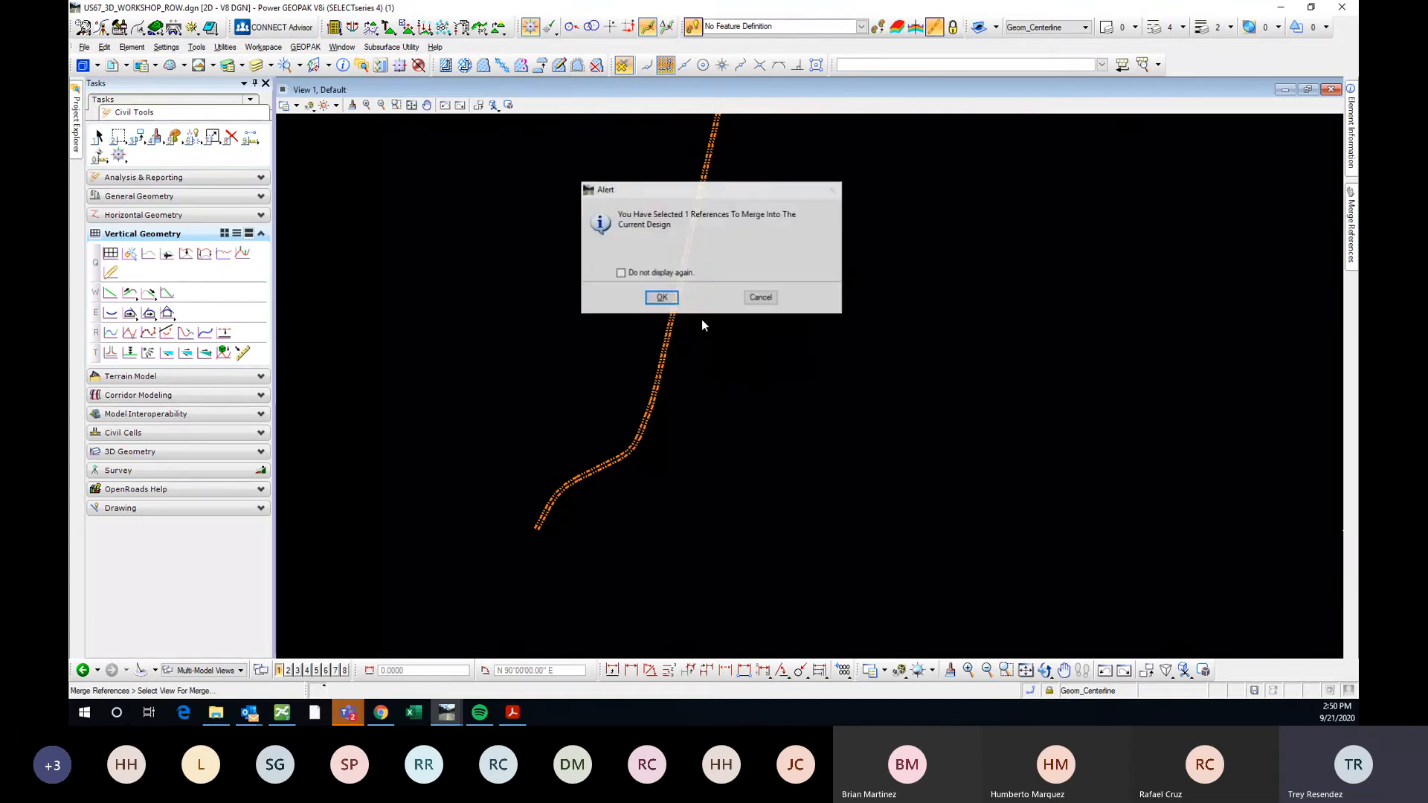
click(661, 297)
scroll(646, 353, up, 2)
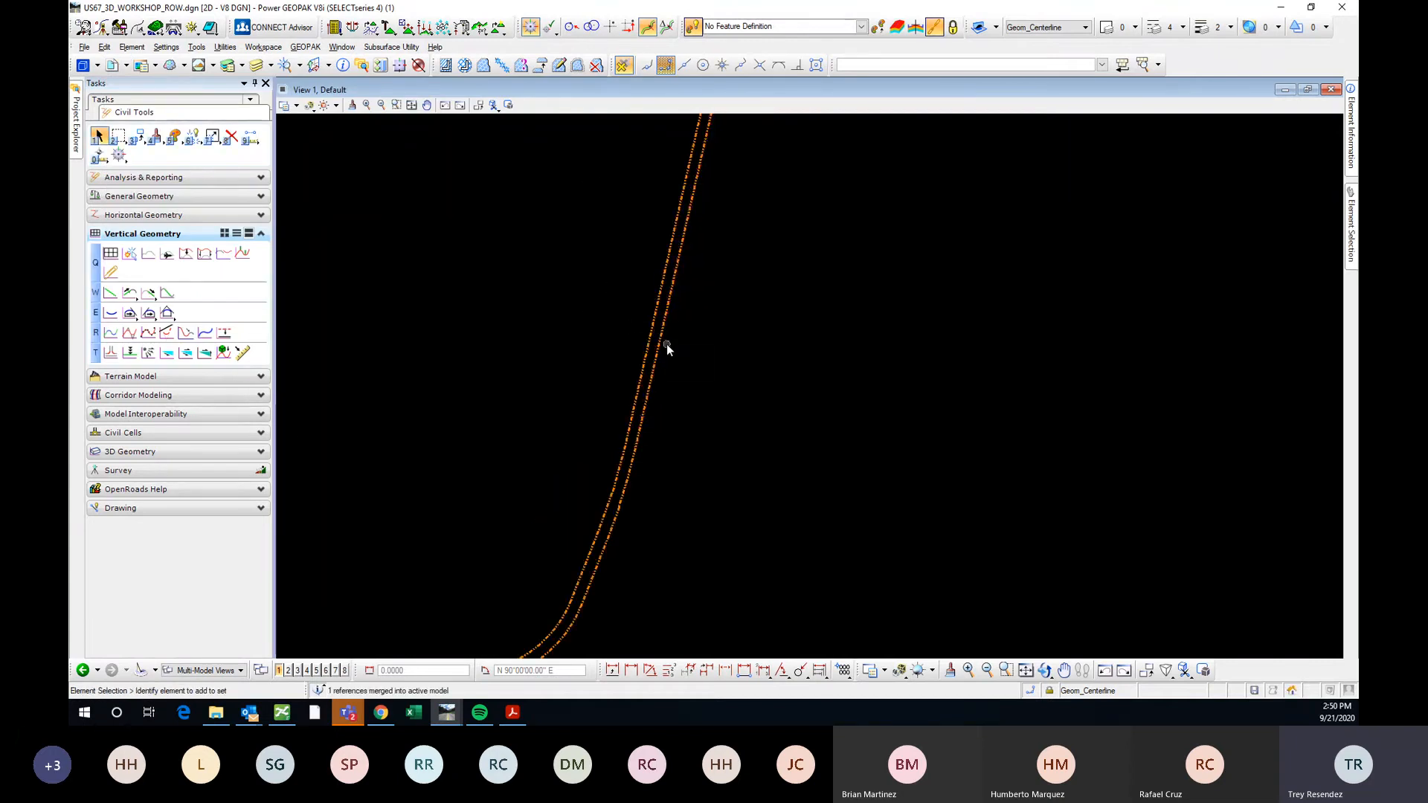
Select all the merged right-of-way elements along the entire corridor.
click(664, 342)
scroll(645, 424, down, 1)
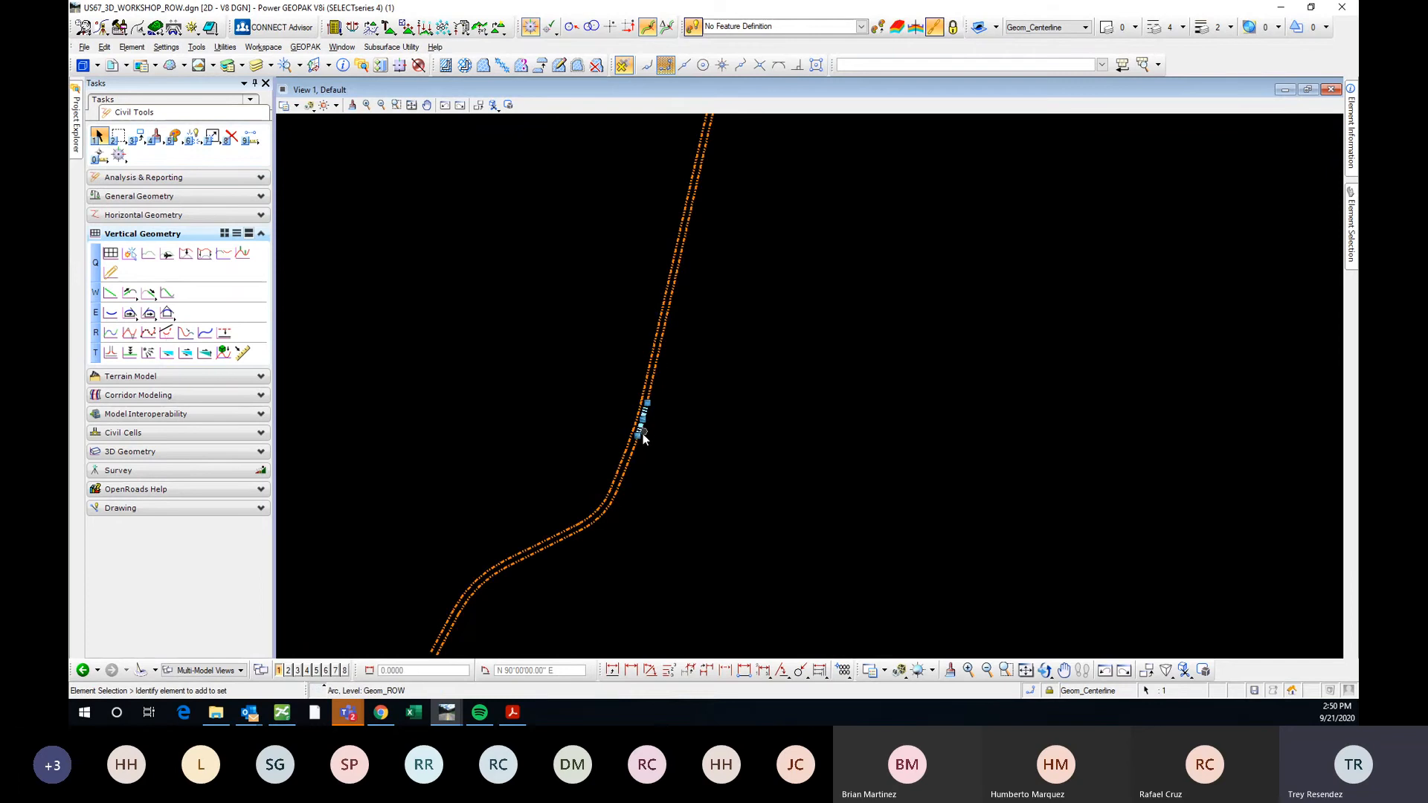
scroll(642, 434, down, 2)
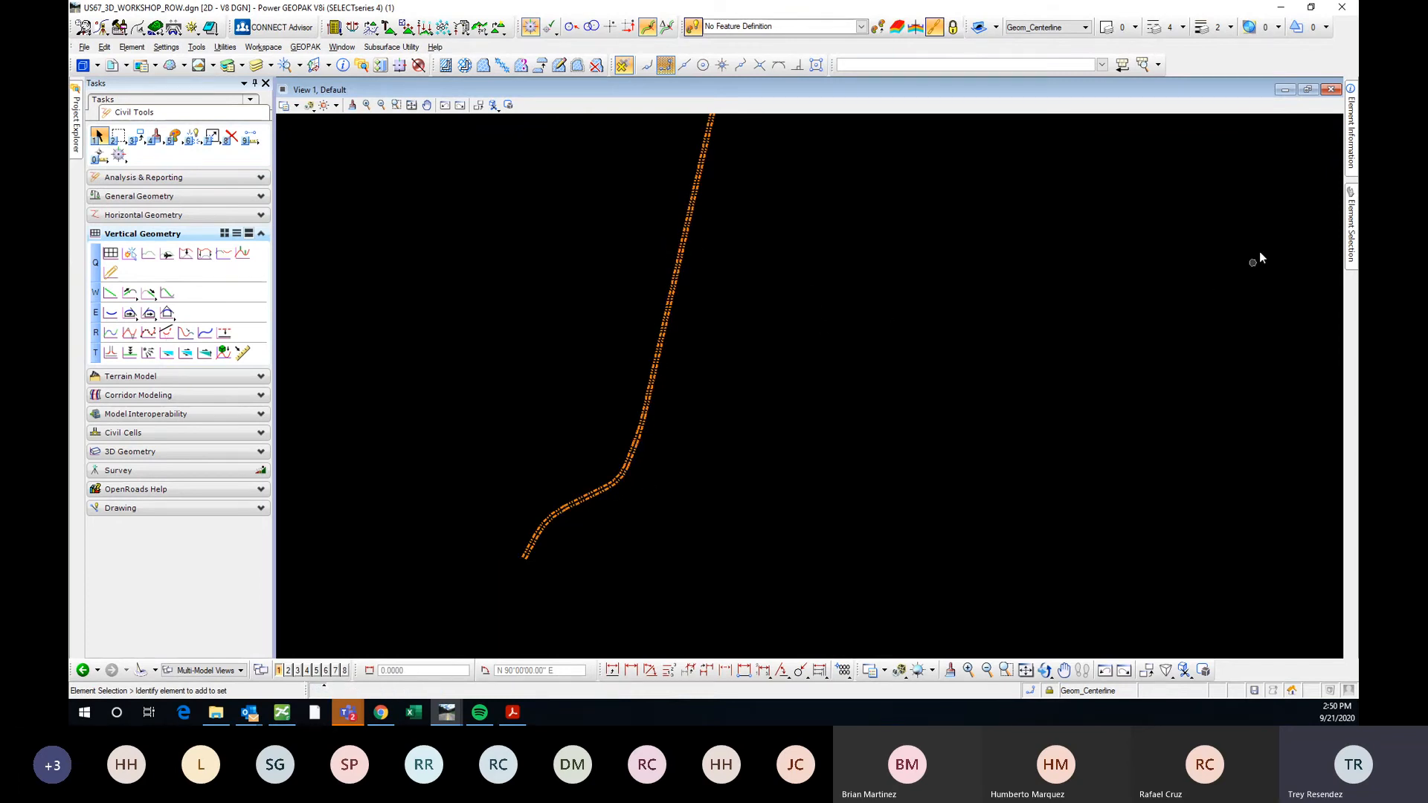
scroll(544, 523, down, 2)
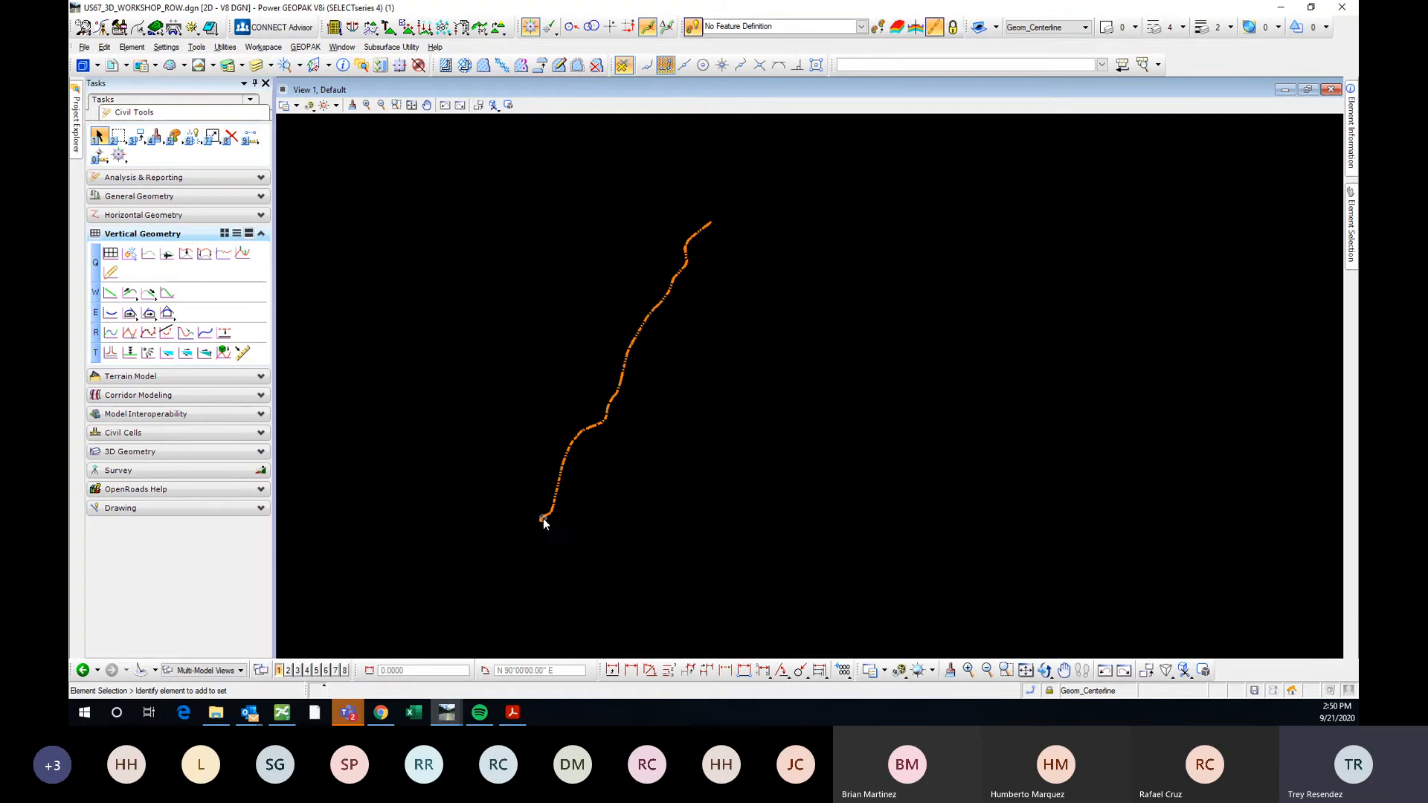
drag(436, 150, 807, 604)
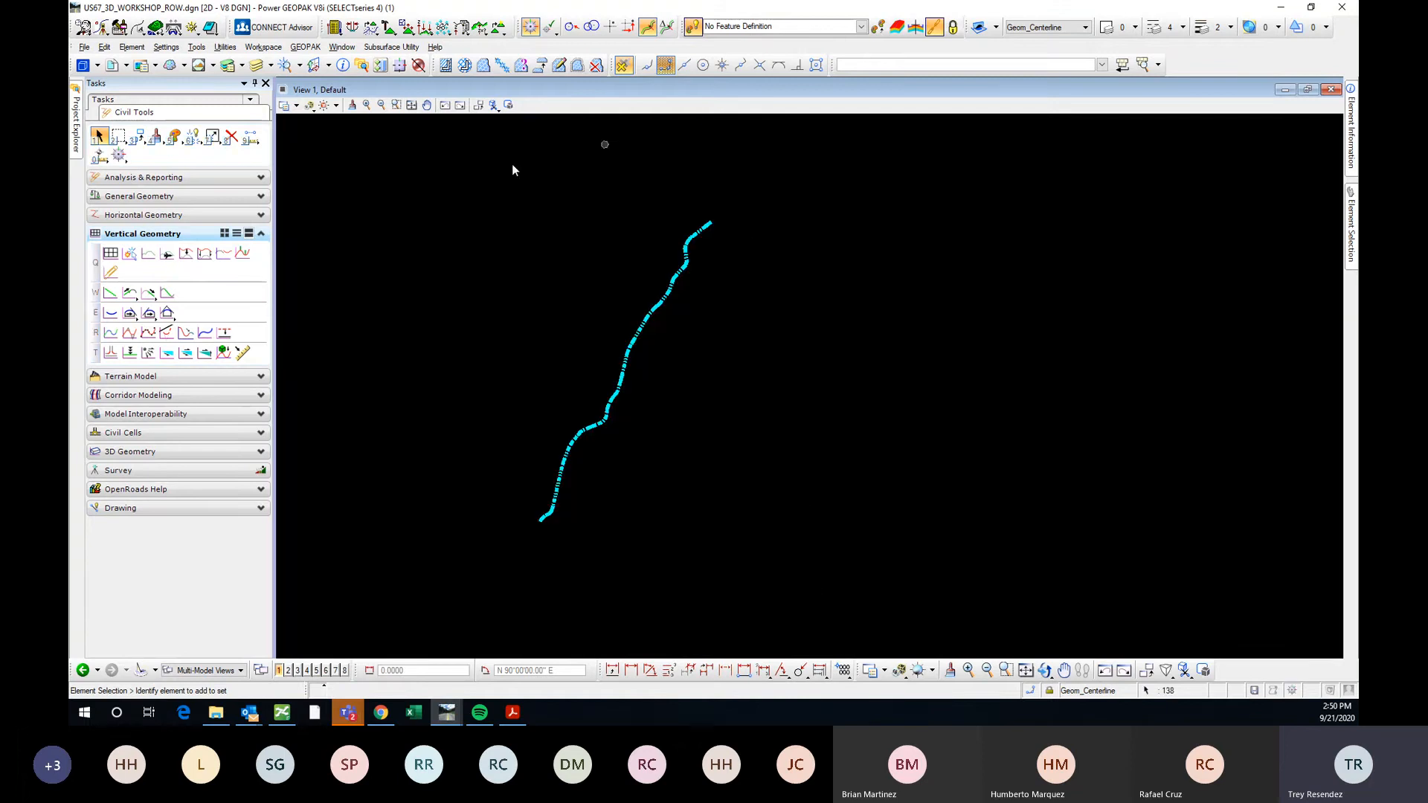
scroll(586, 390, up, 2)
scroll(604, 381, down, 2)
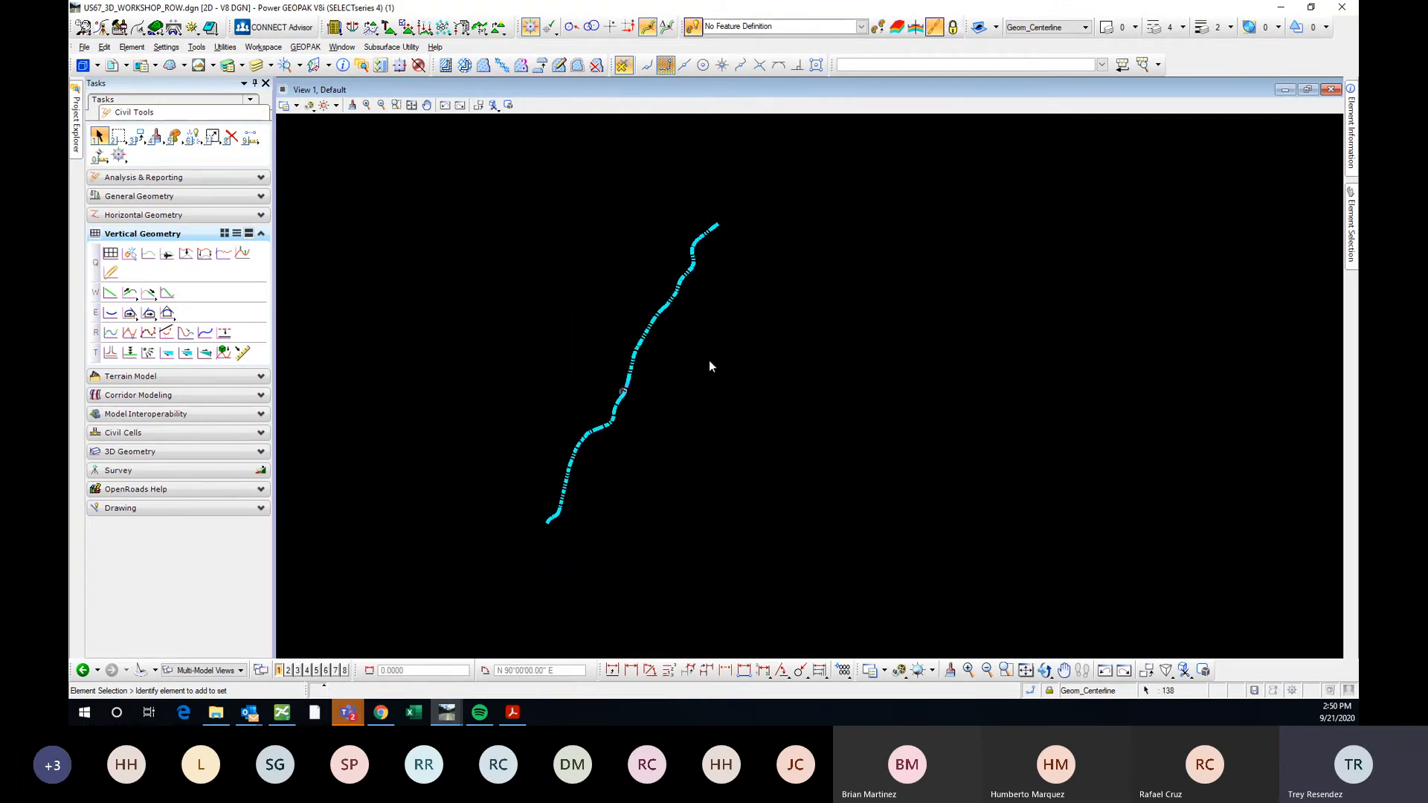
mouse_move(1351, 224)
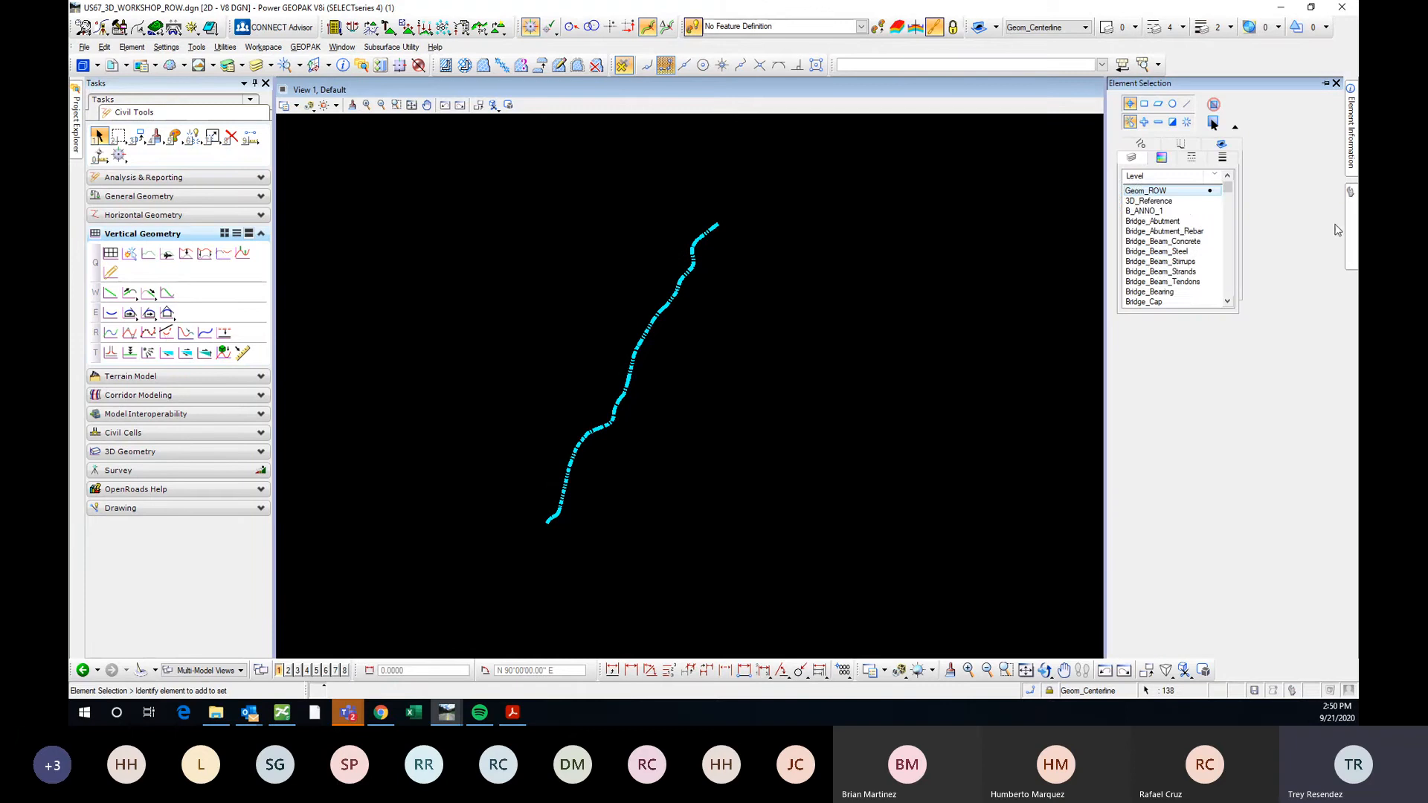
scroll(1181, 239, down, 5)
scroll(1182, 240, down, 10)
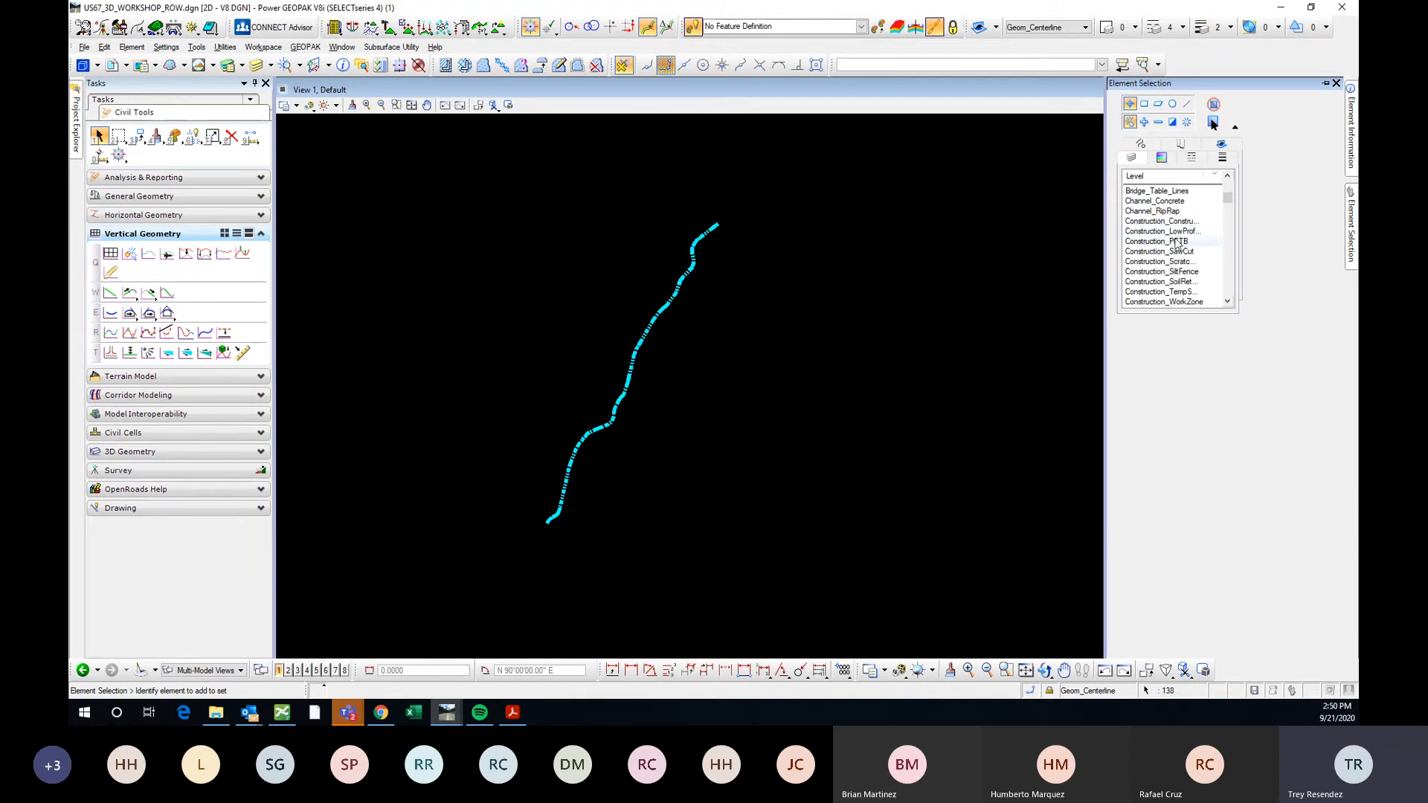
scroll(1177, 267, down, 2)
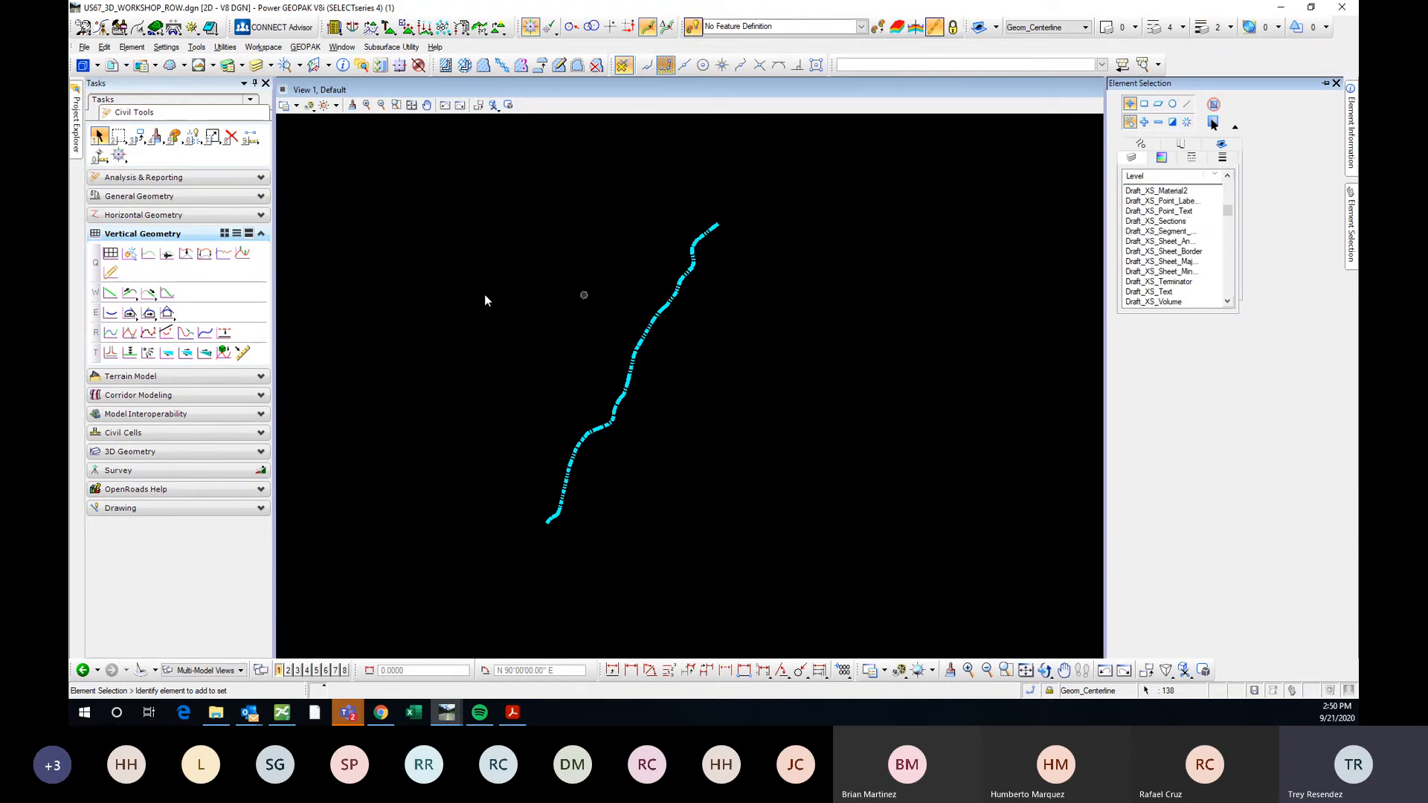
Convert the selected right-of-way elements into civil rule features using the Geom_ROW feature definition.
click(222, 197)
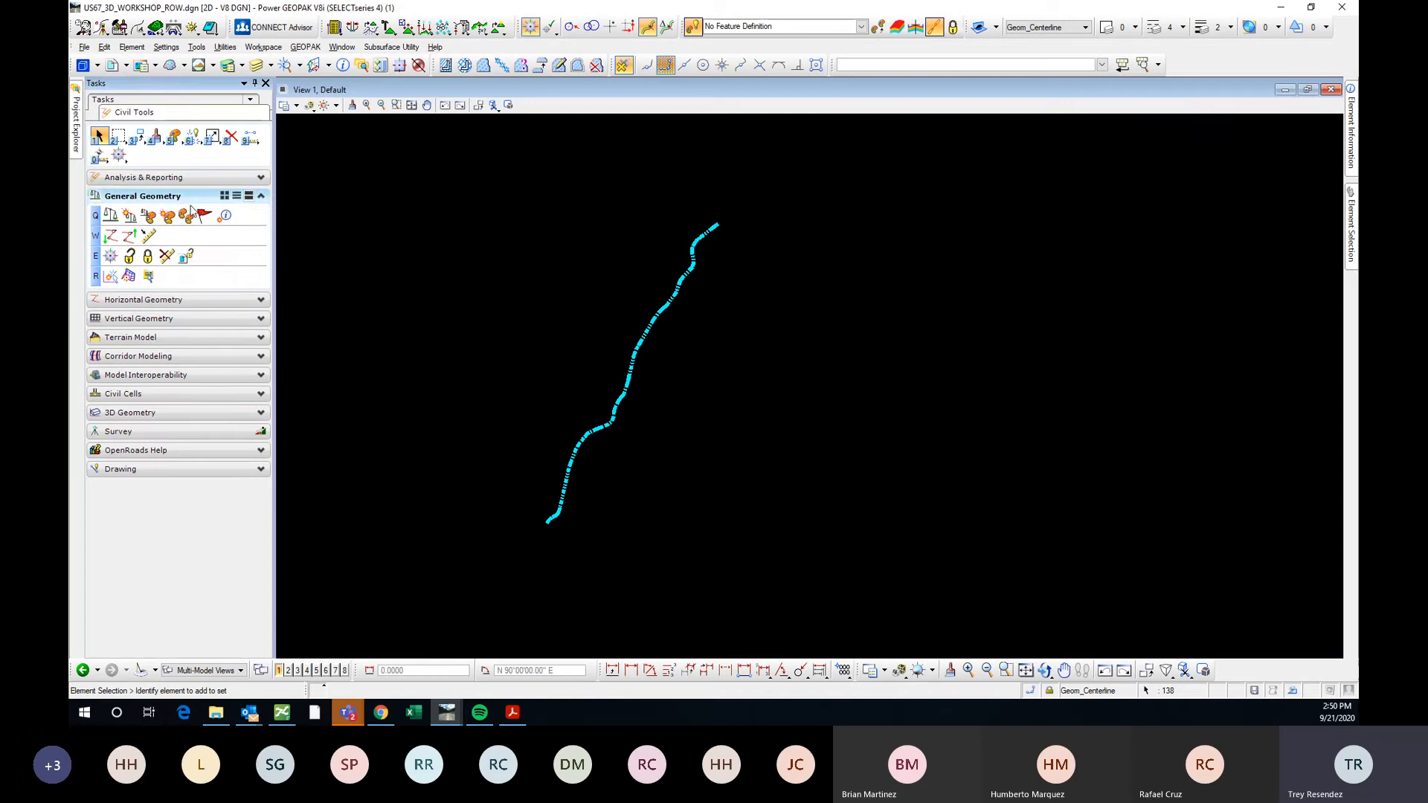
click(150, 236)
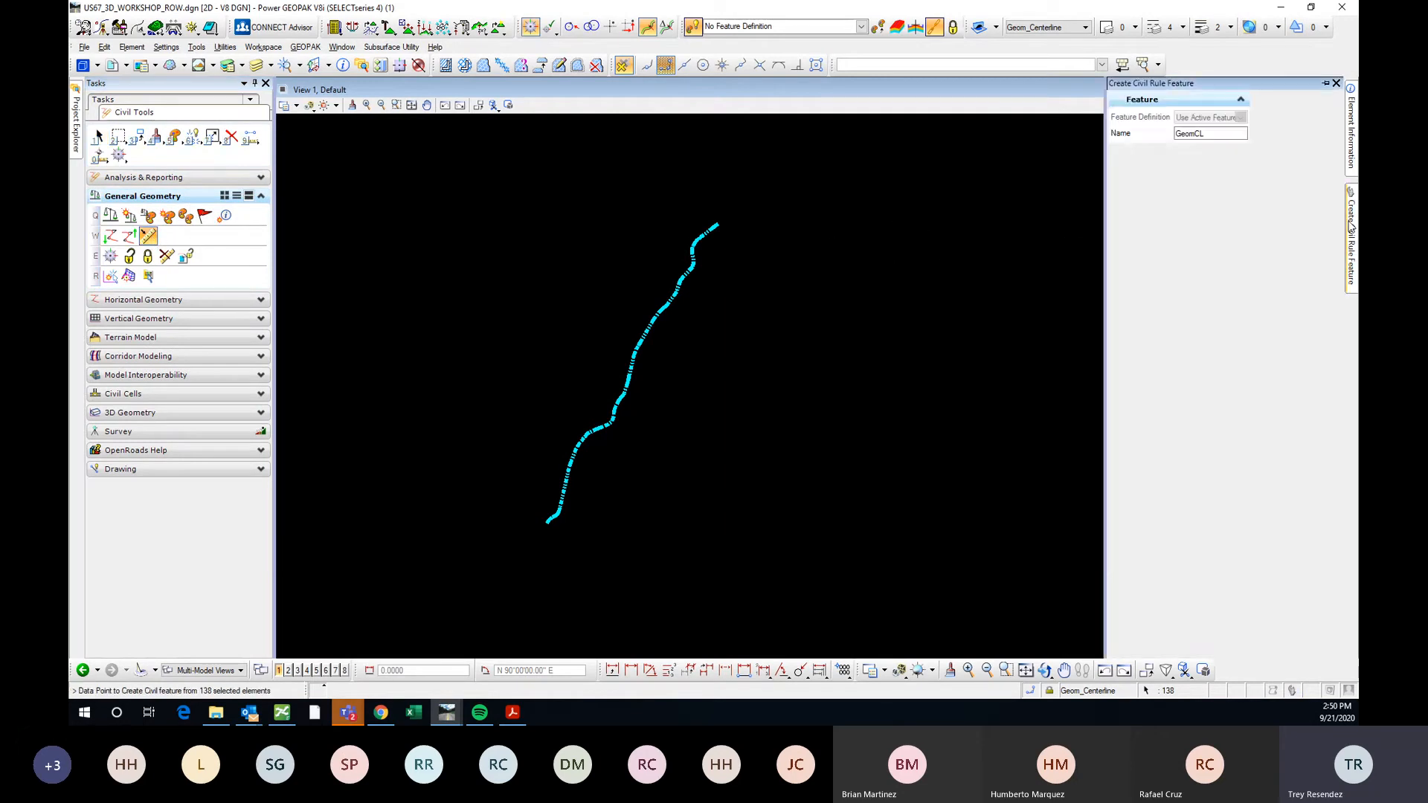
click(1325, 84)
click(862, 28)
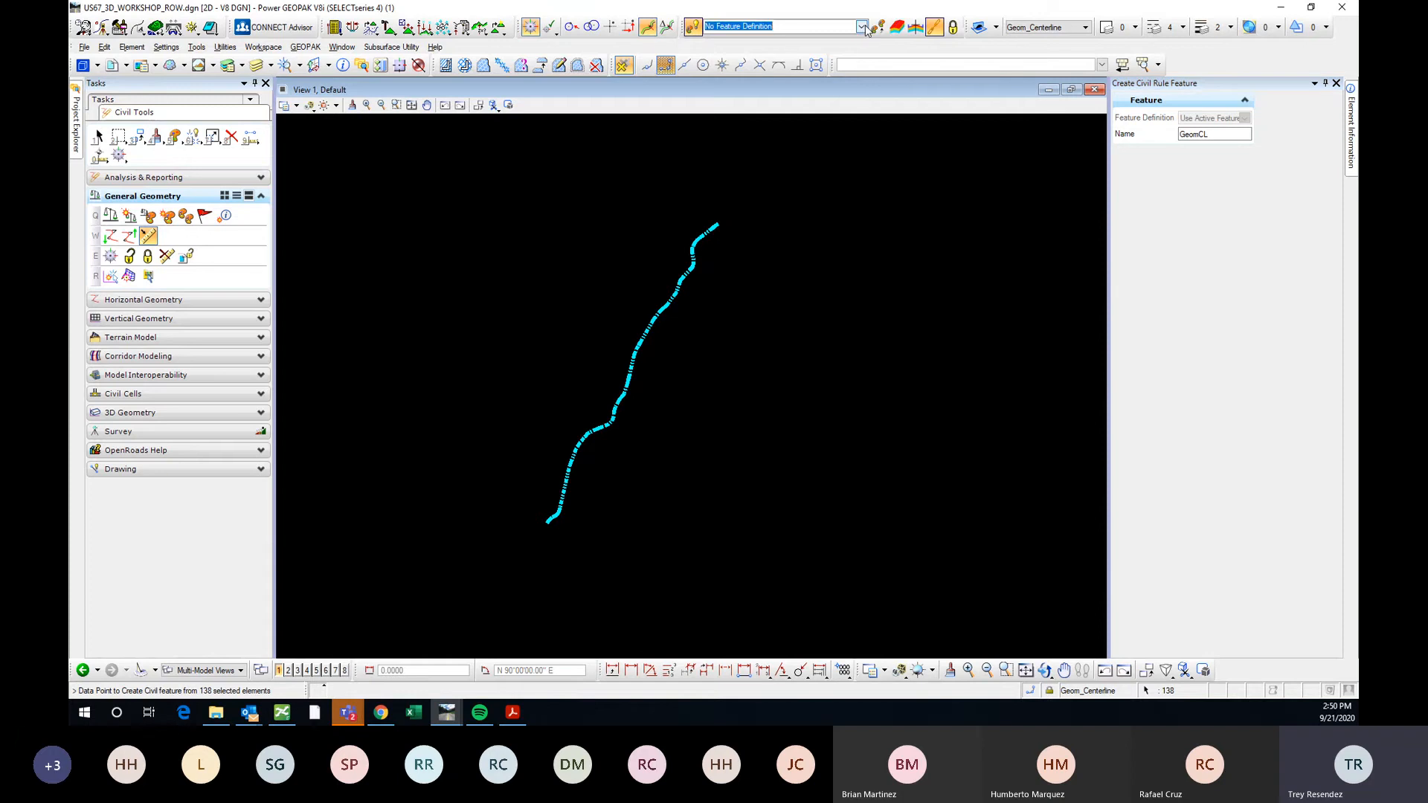
click(860, 29)
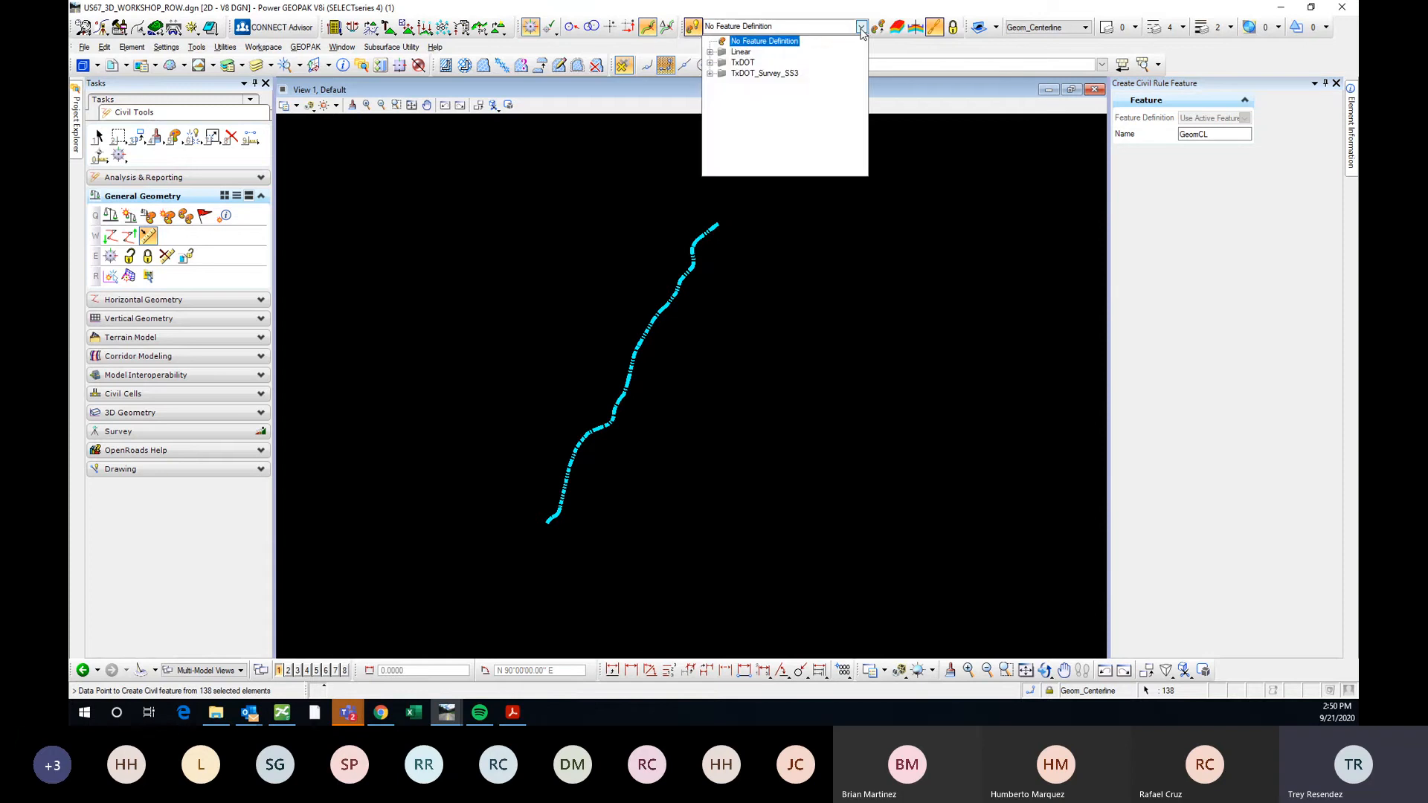
click(711, 52)
click(723, 99)
click(772, 122)
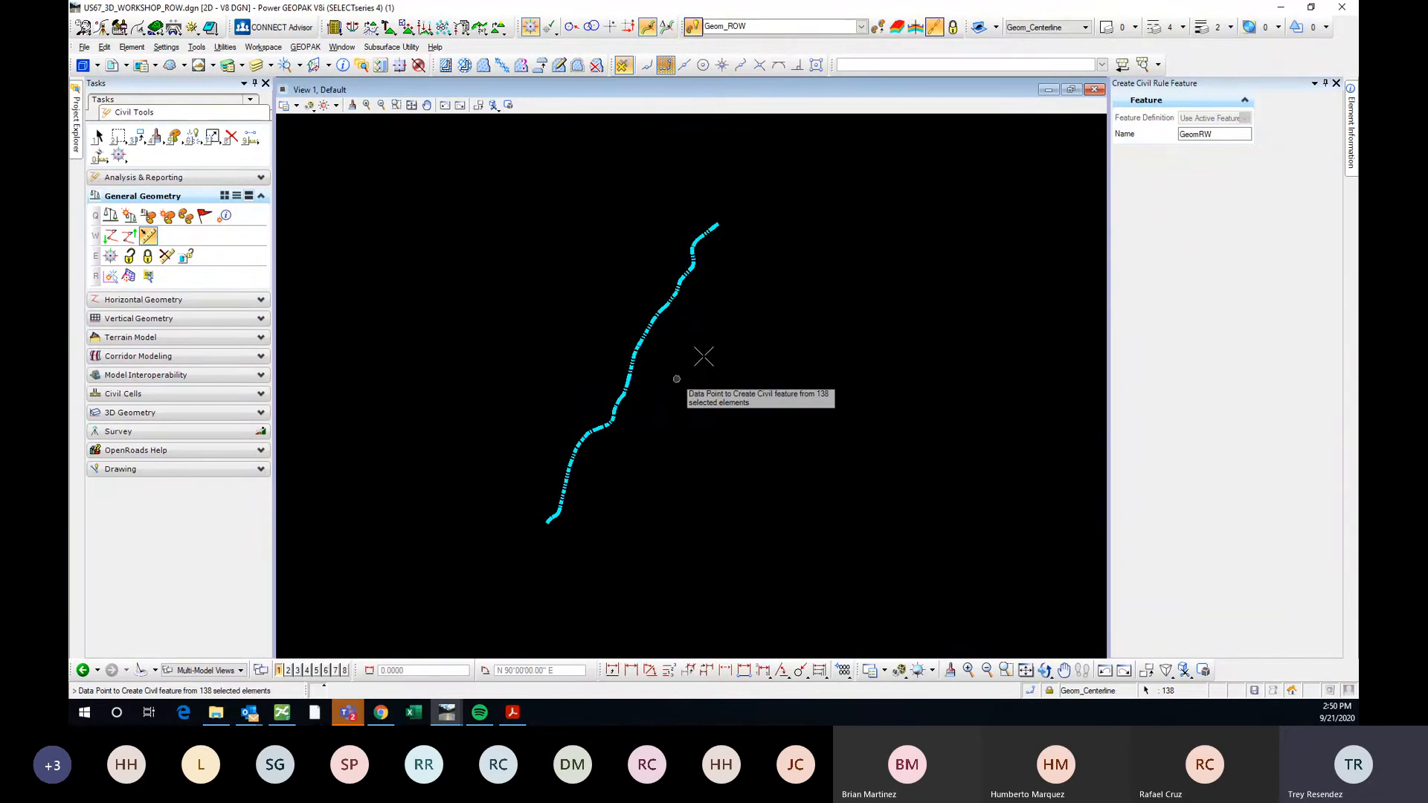
click(779, 313)
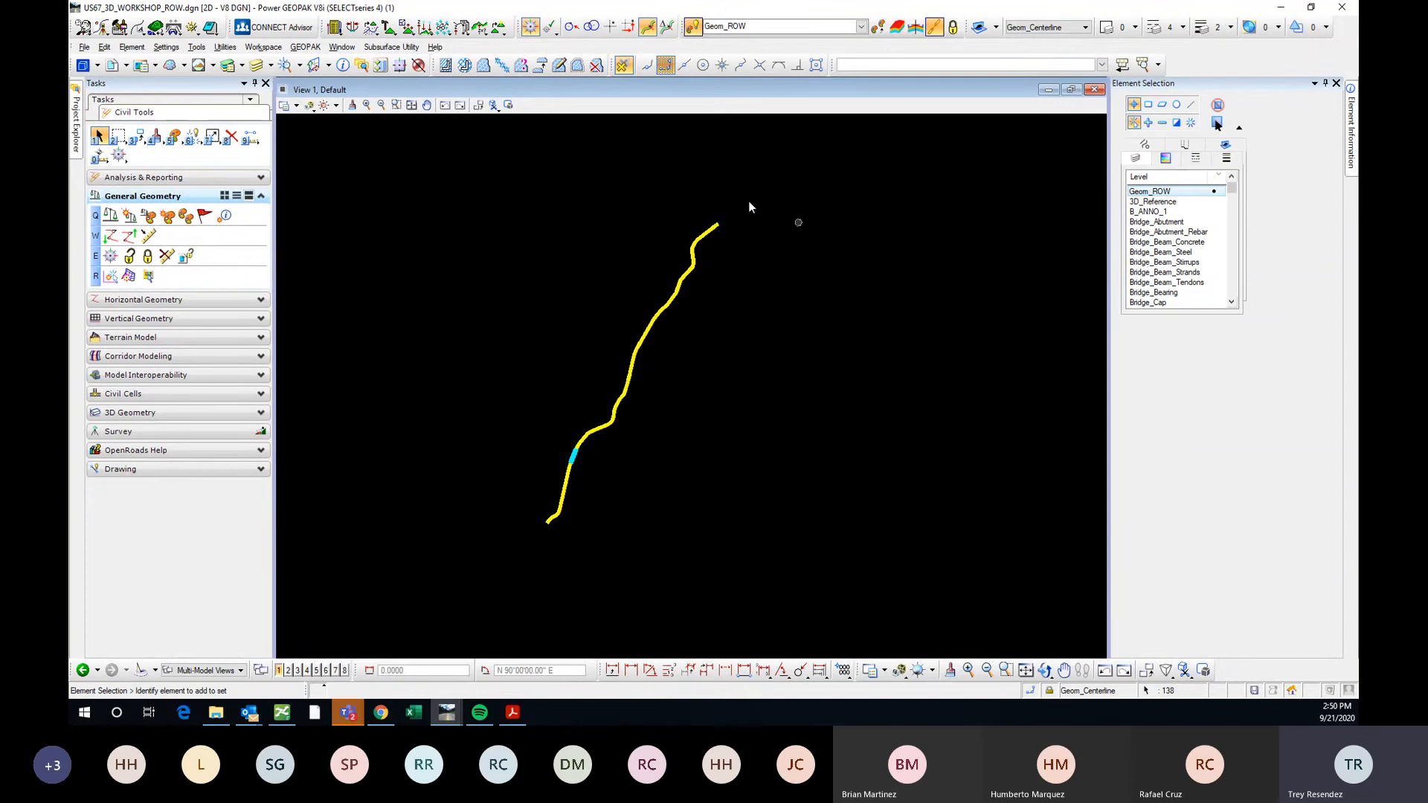
Rotate the view by two points along the northern end of the right-of-way lines so they run horizontally.
scroll(721, 216, up, 3)
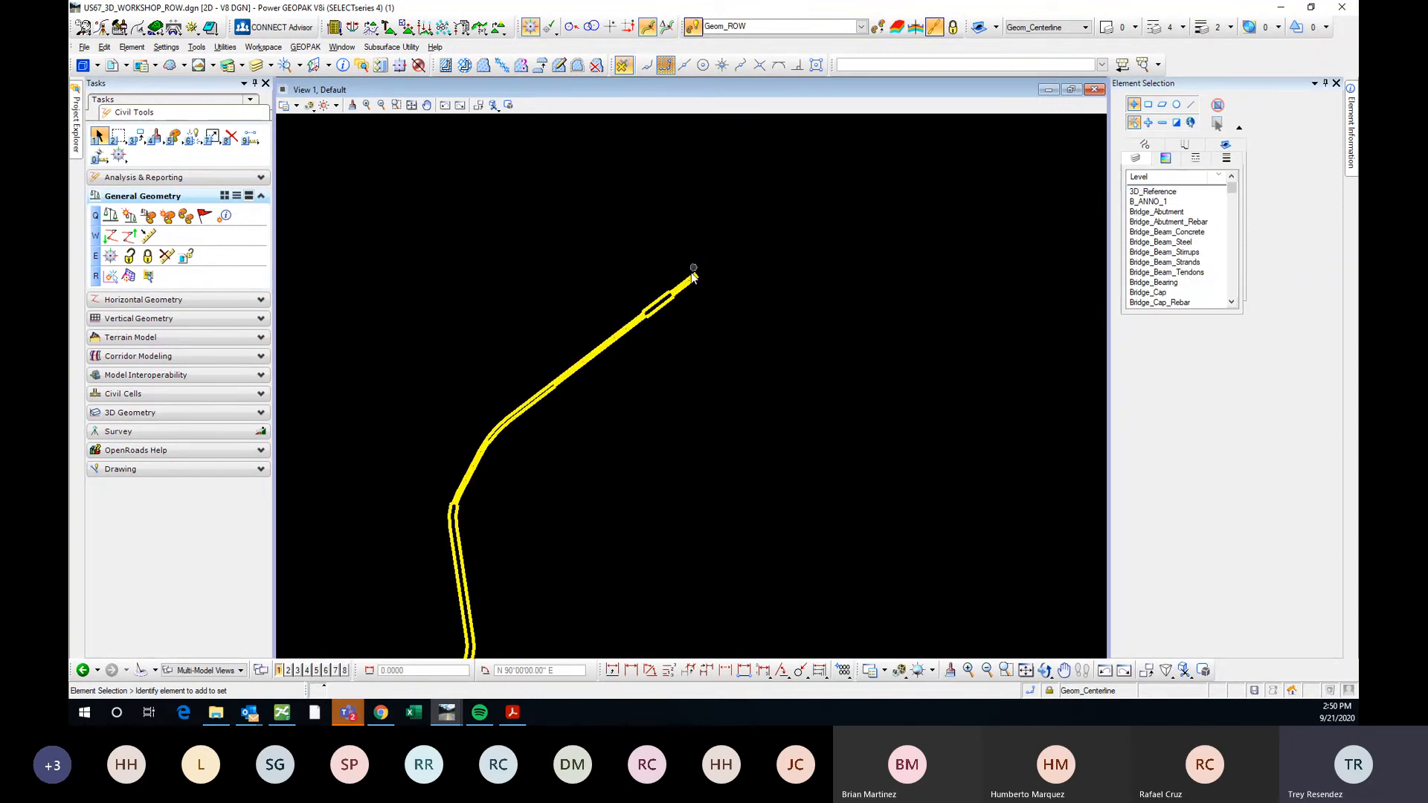
scroll(692, 277, up, 4)
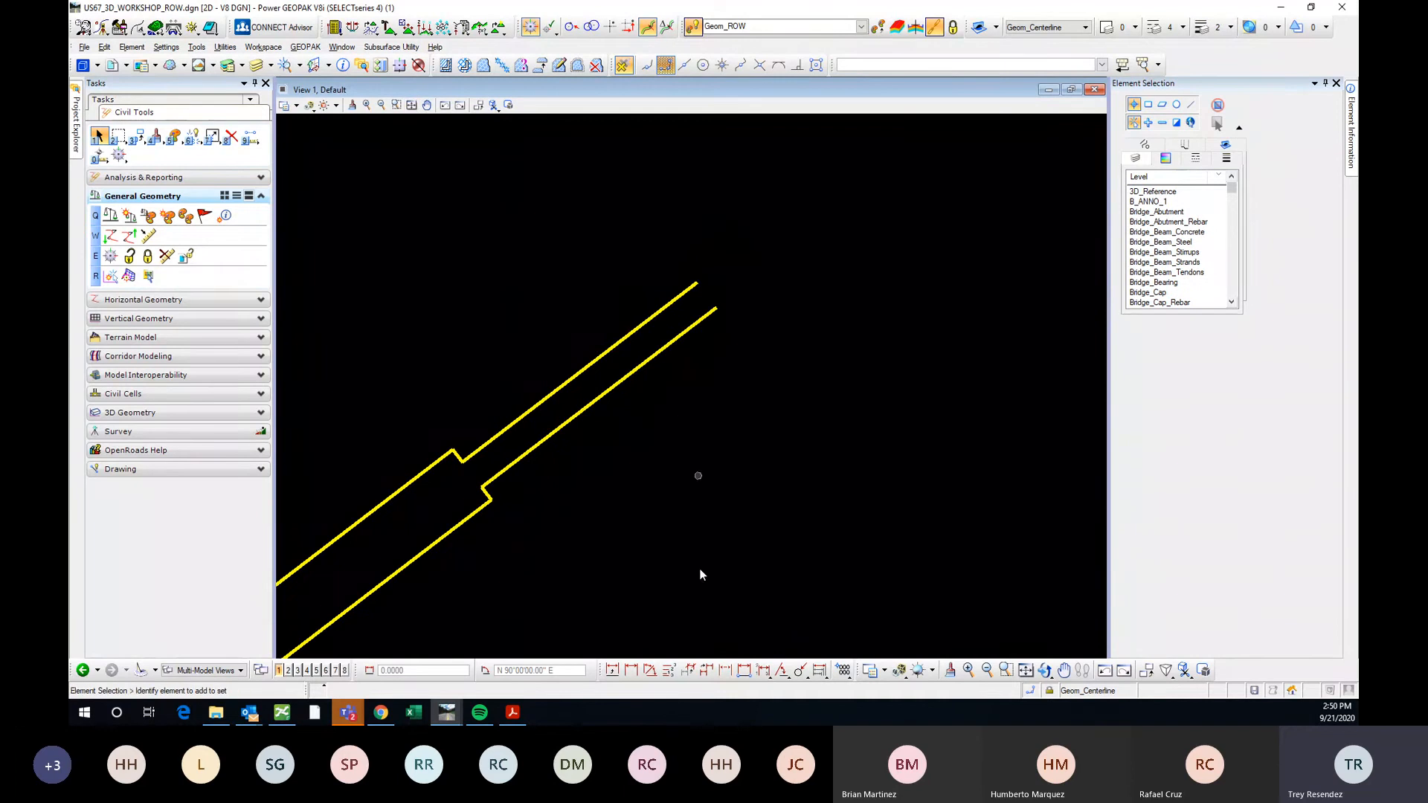
click(1045, 670)
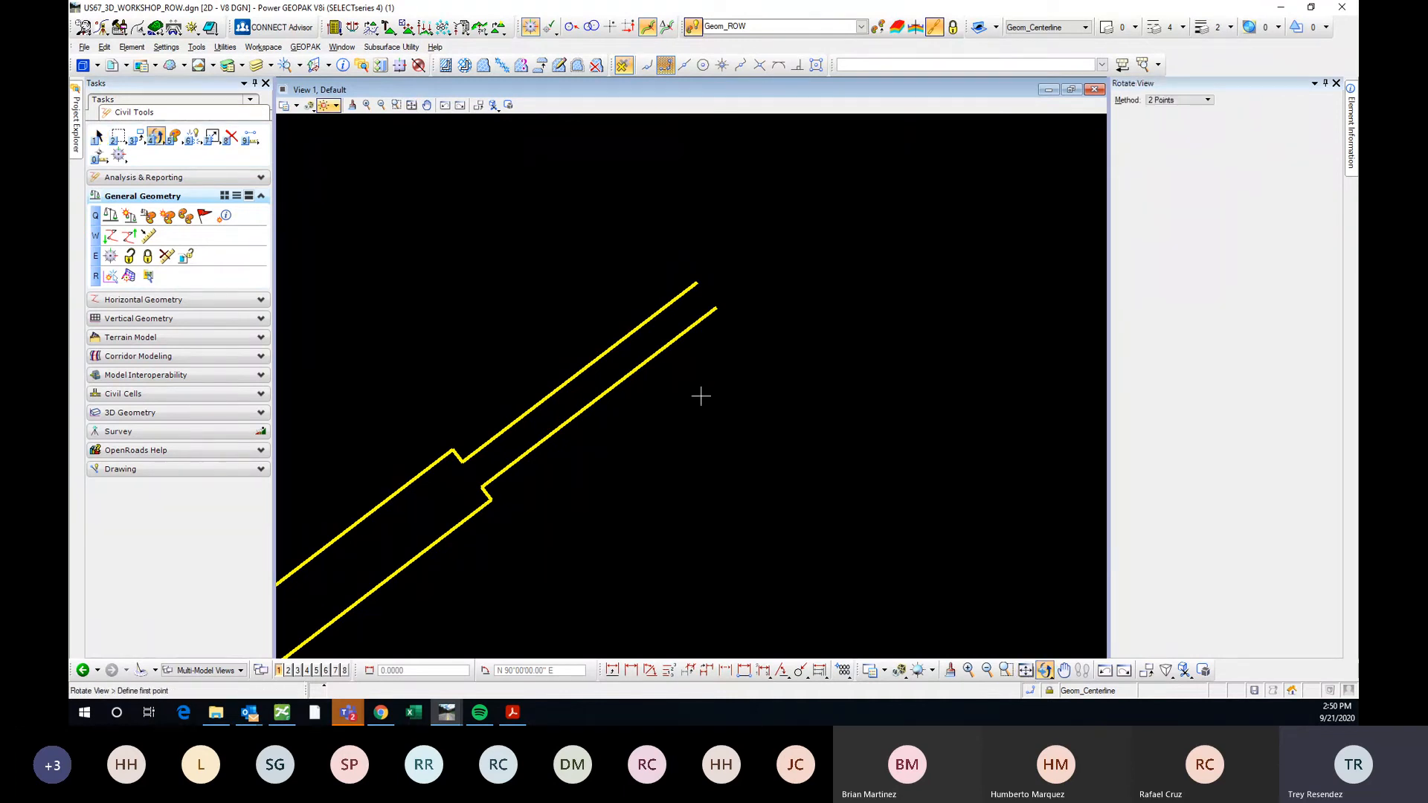
click(685, 292)
click(460, 447)
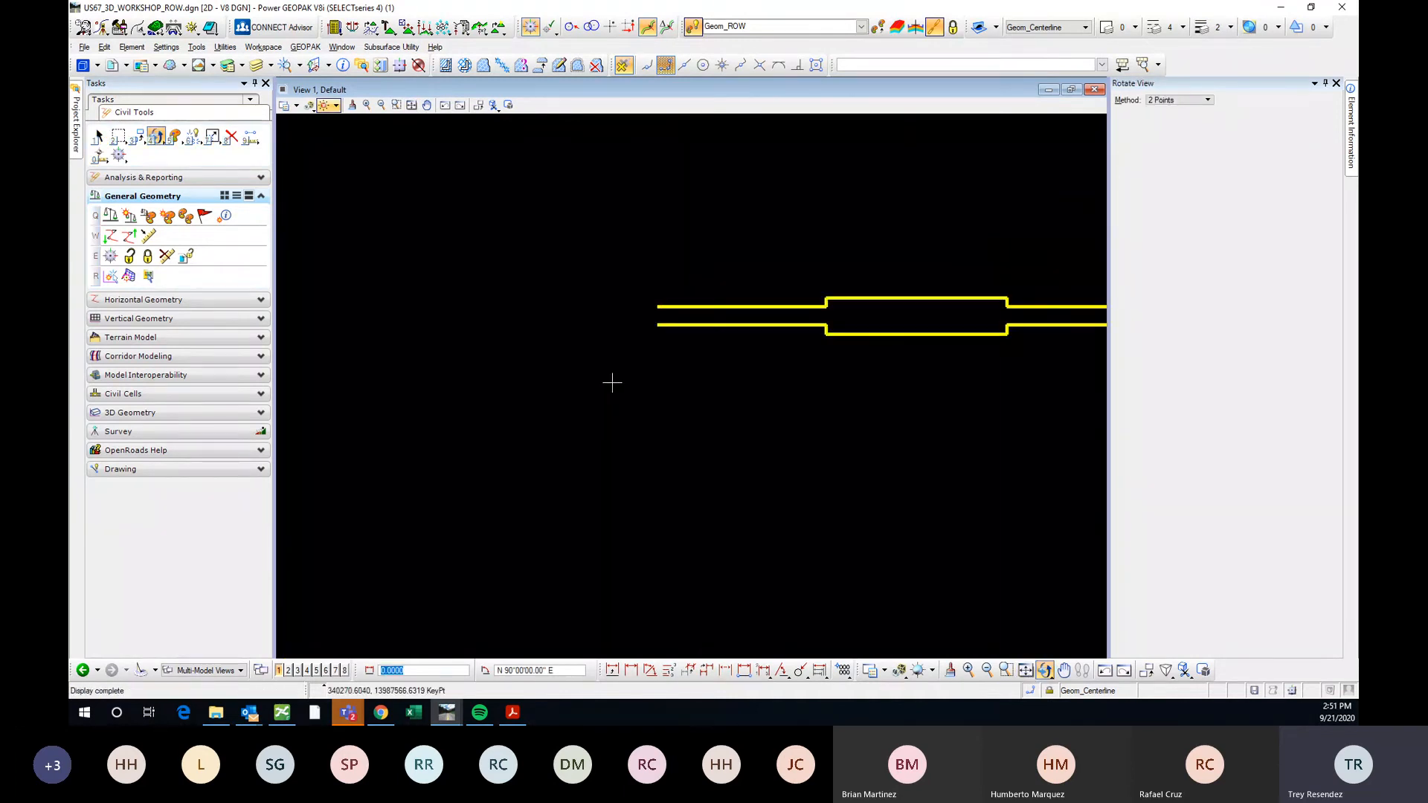
scroll(612, 382, down, 1)
middle_drag(849, 372, 603, 399)
key(Escape)
scroll(430, 365, up, 1)
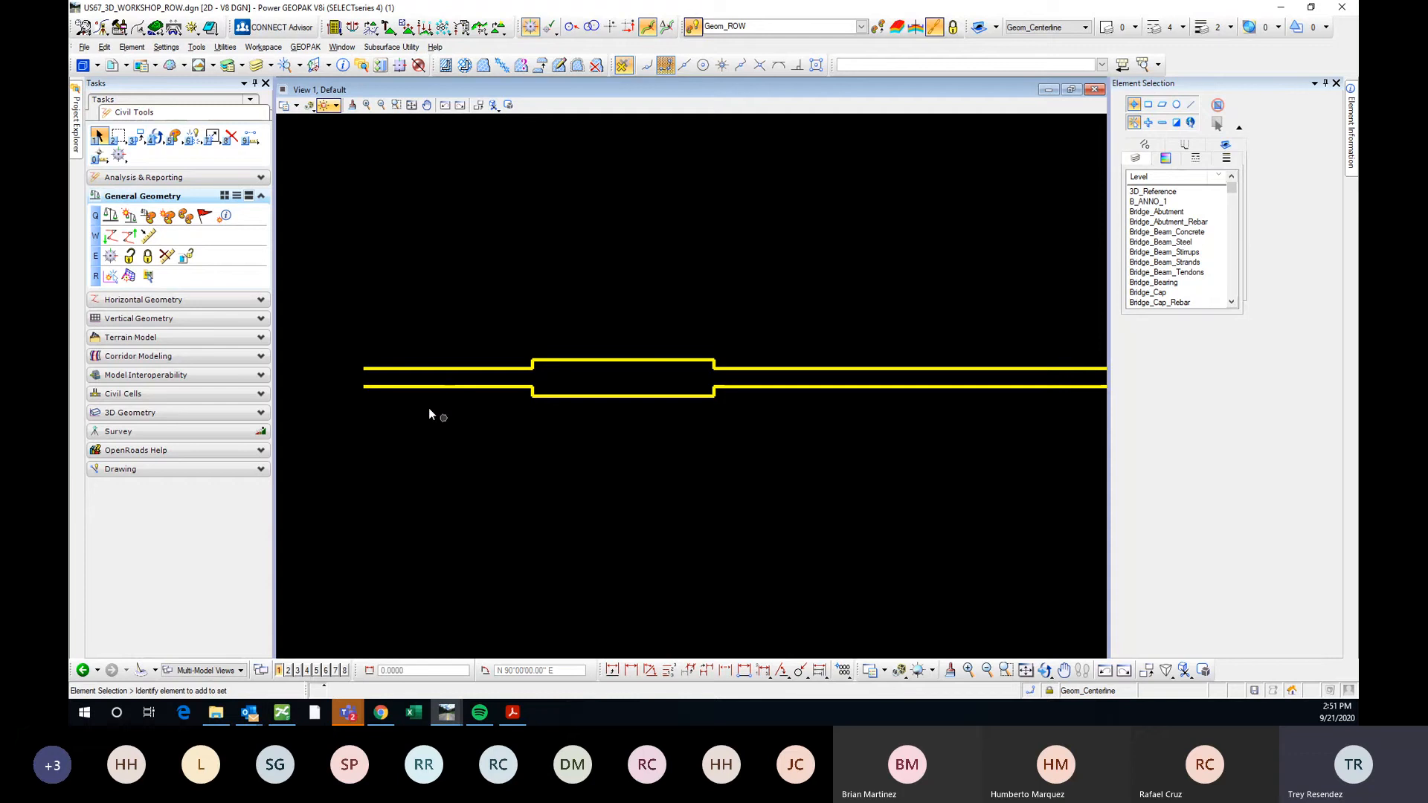
Create a complex element named LT_ROW from the upper right-of-way line, using the Automatic method and a 0.5 maximum gap.
click(215, 300)
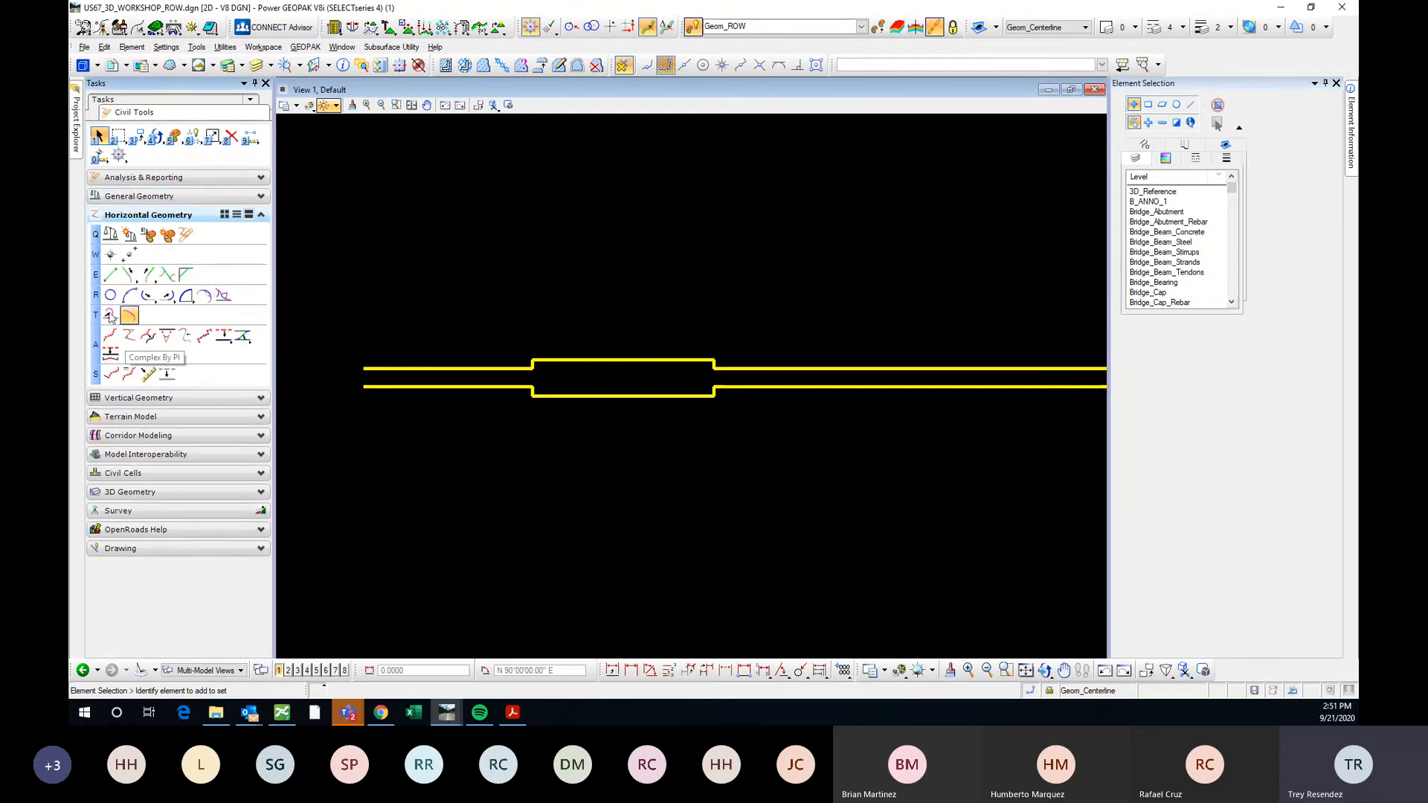
click(111, 339)
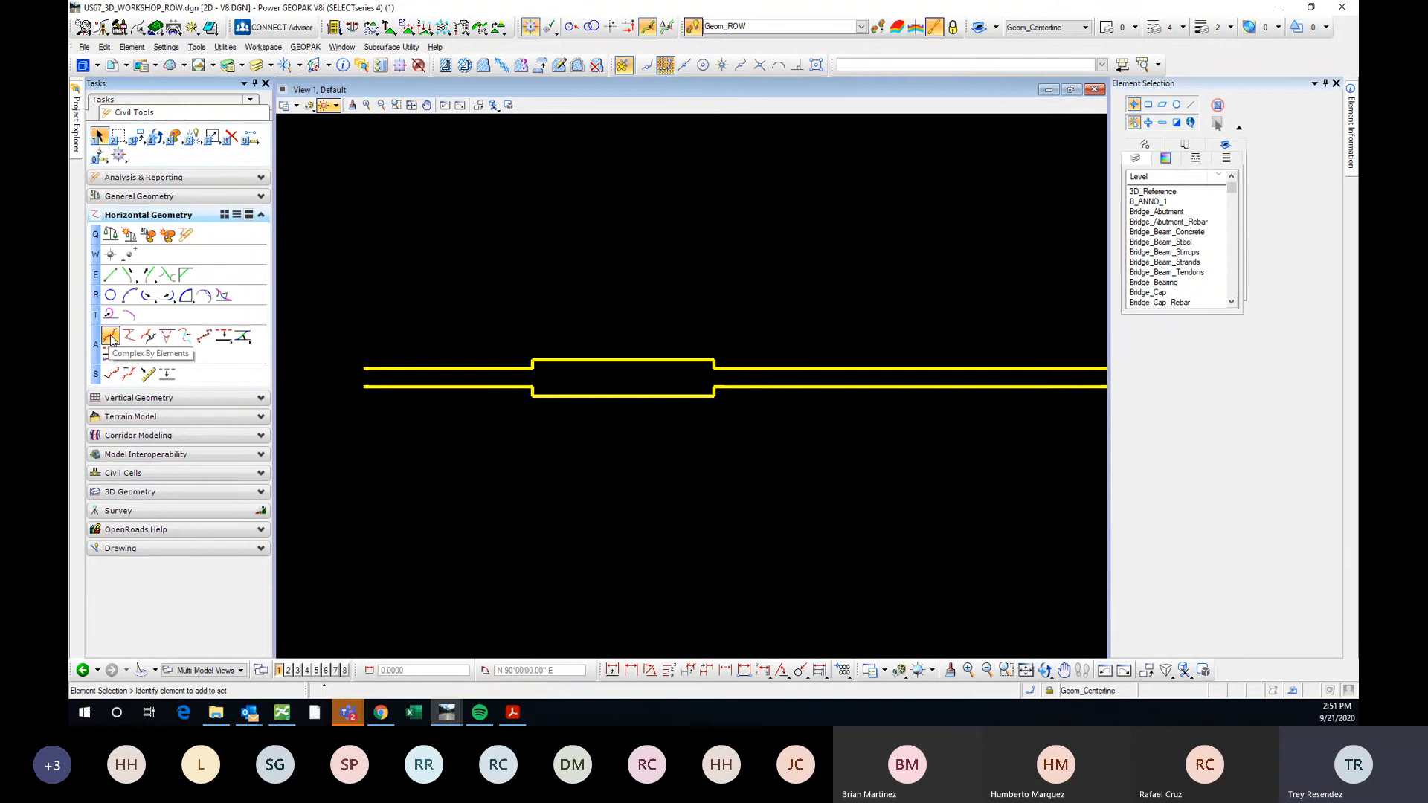
double_click(1236, 173)
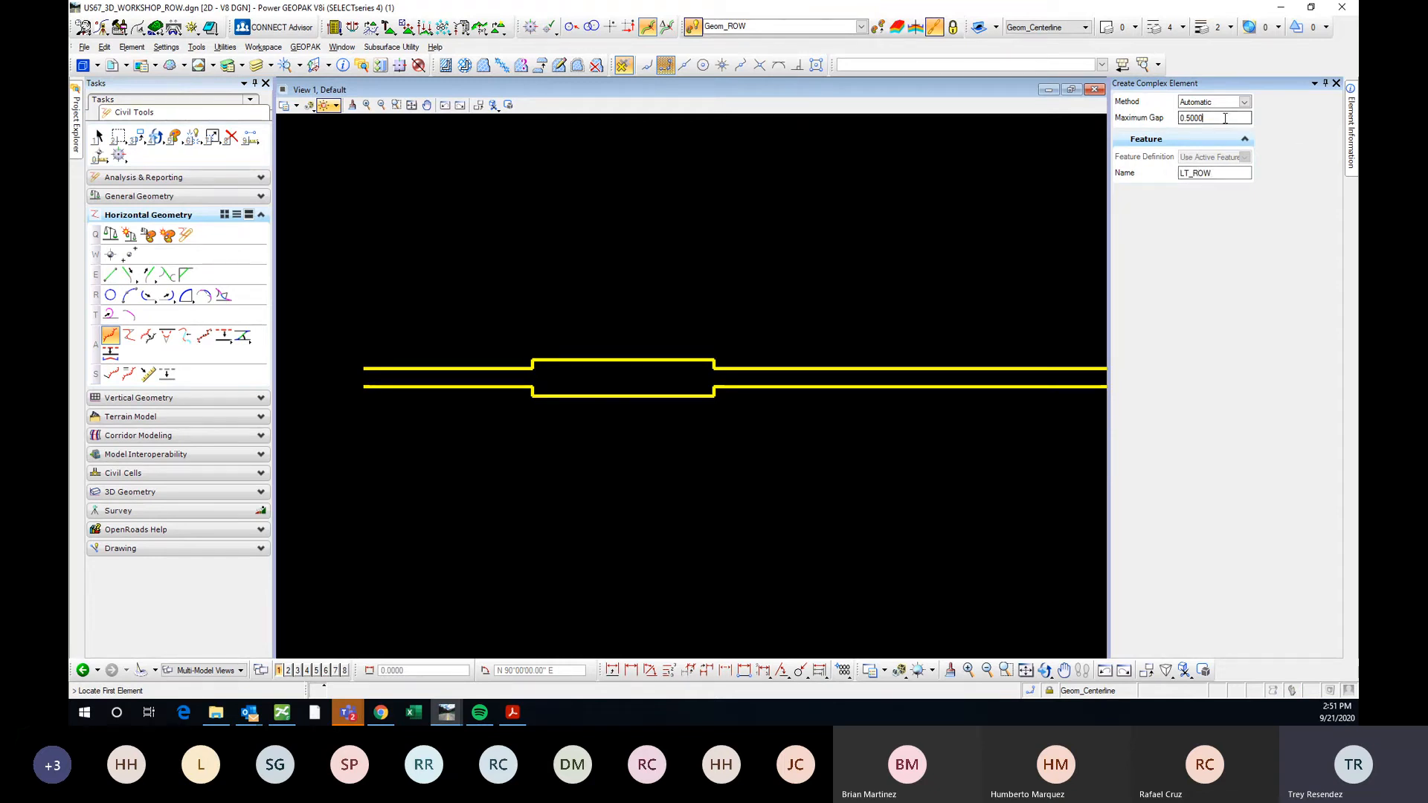
click(369, 370)
scroll(342, 435, down, 5)
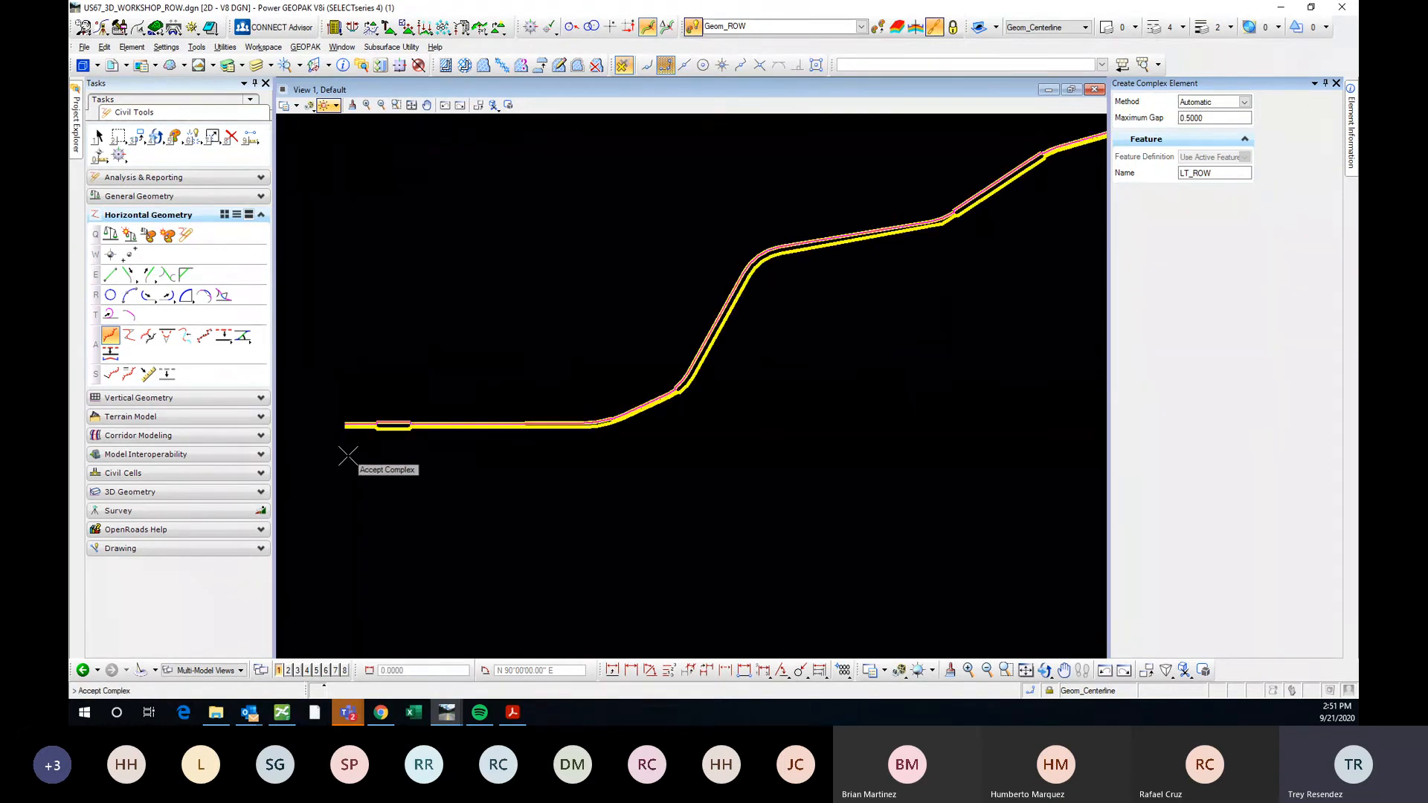
scroll(351, 473, down, 2)
scroll(430, 446, down, 2)
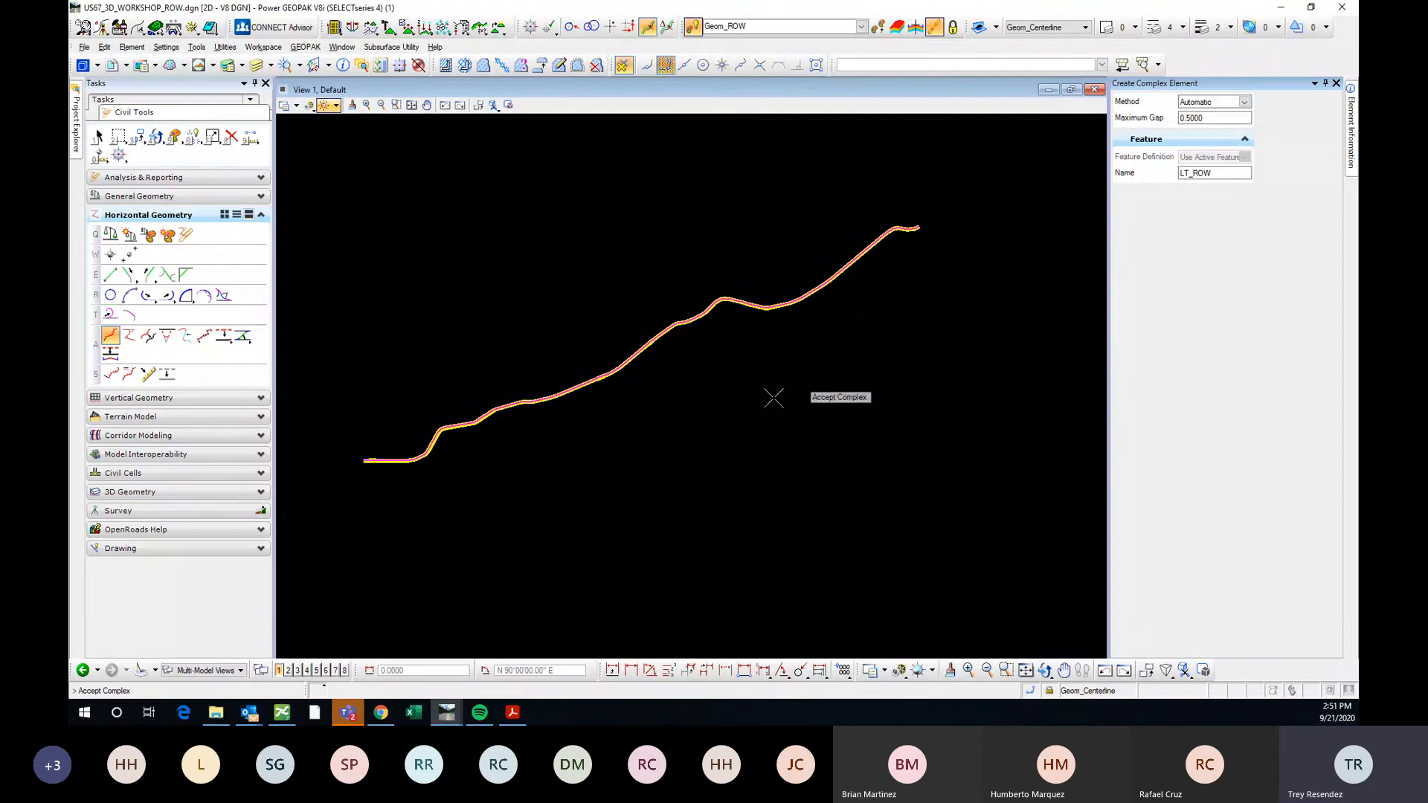
click(491, 506)
Chain the lower right-of-way line from its northern end into a complex element named RT_ROW, with the Automatic method and a 0.5 maximum gap.
scroll(372, 471, up, 5)
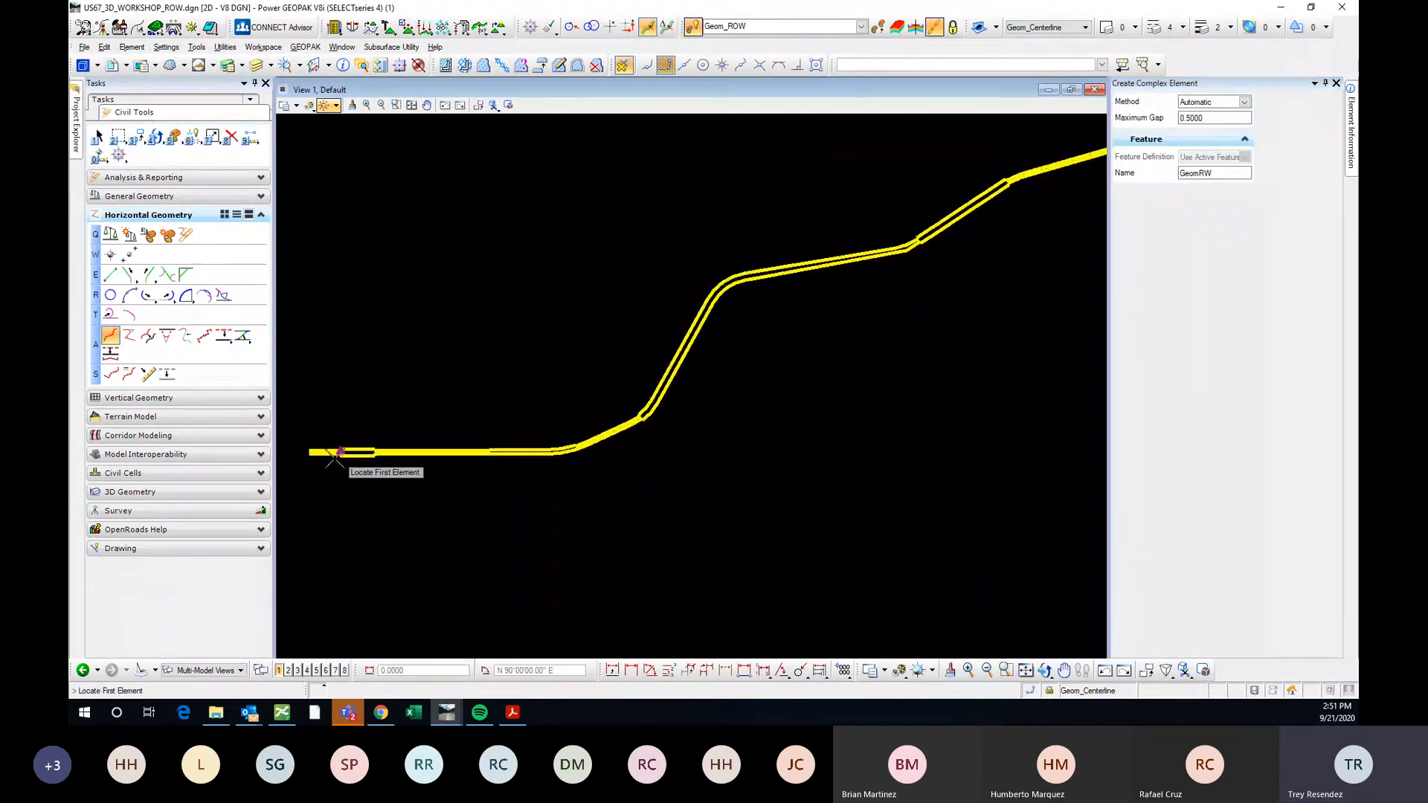
scroll(597, 479, down, 4)
scroll(448, 474, up, 4)
drag(1224, 176, 1180, 178)
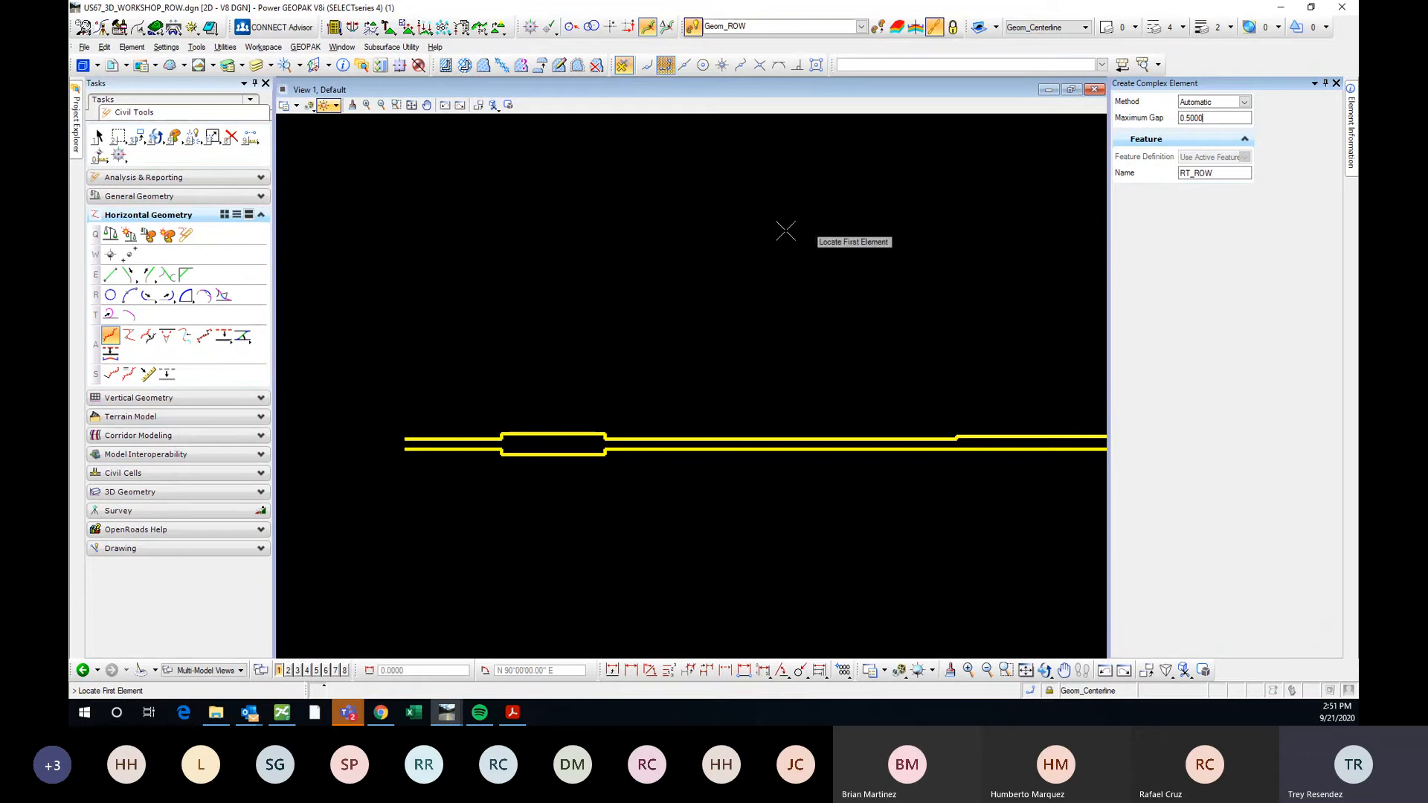
scroll(331, 424, up, 2)
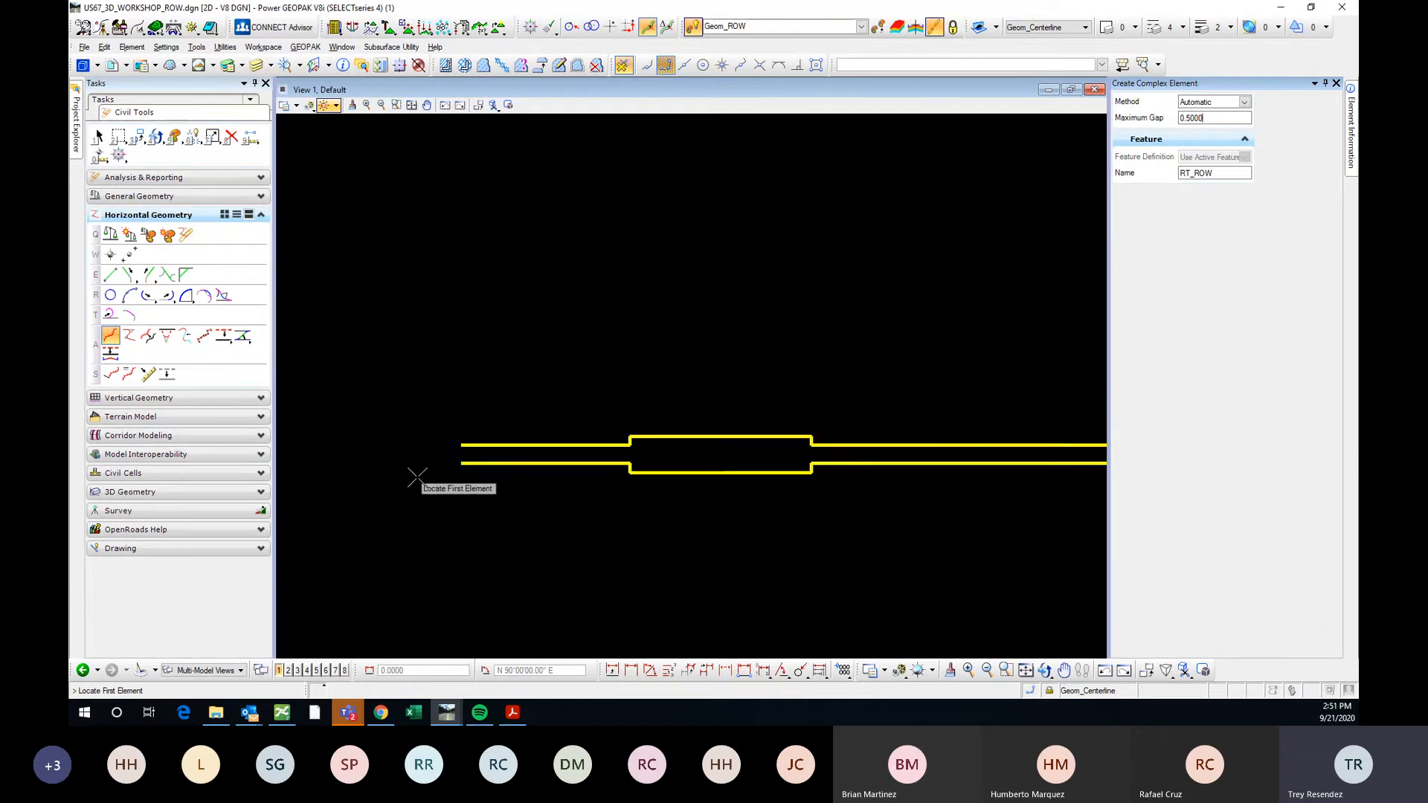
click(461, 463)
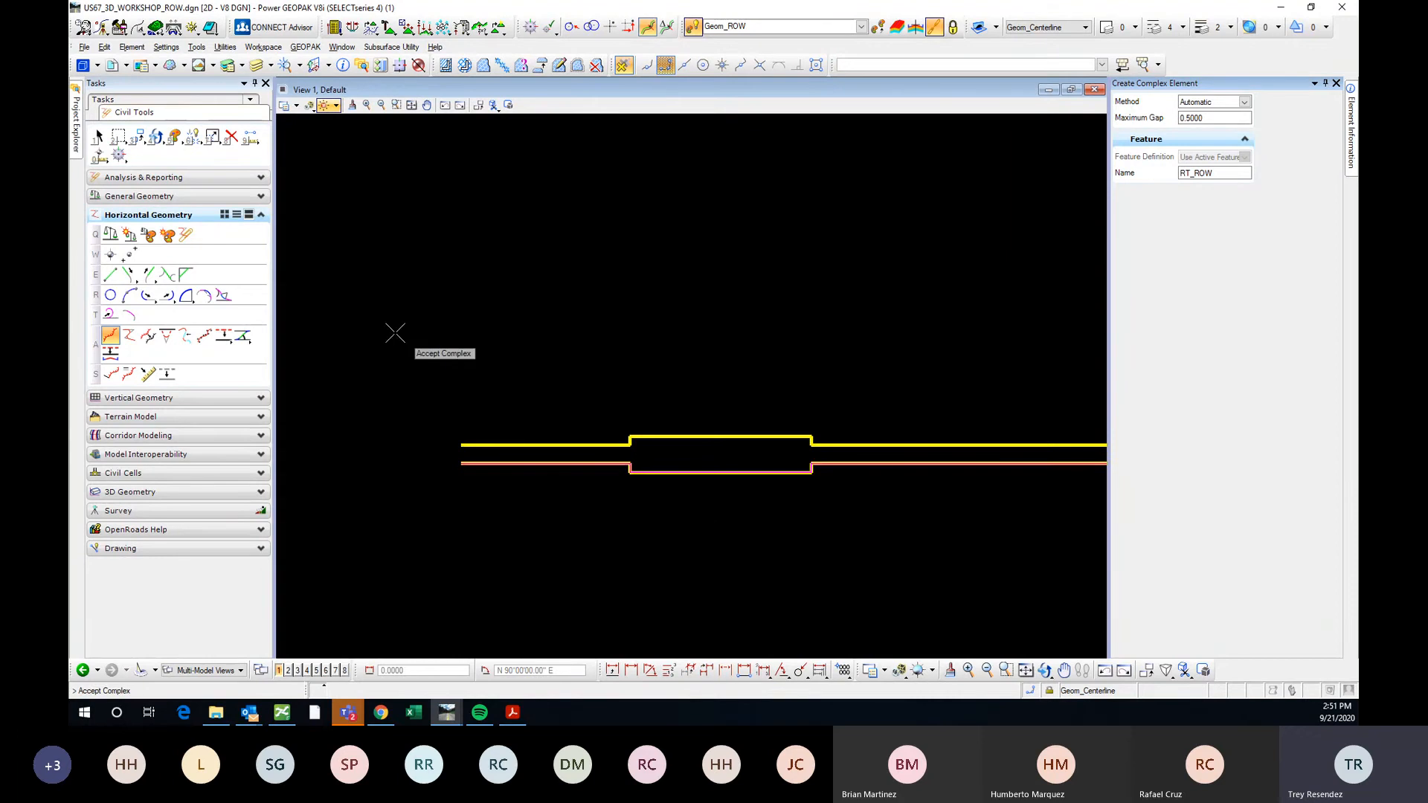
Examine how far the highlighted RT_ROW chain follows the corridor and inspect the line's corner where the right-of-way width changes.
scroll(396, 497, down, 3)
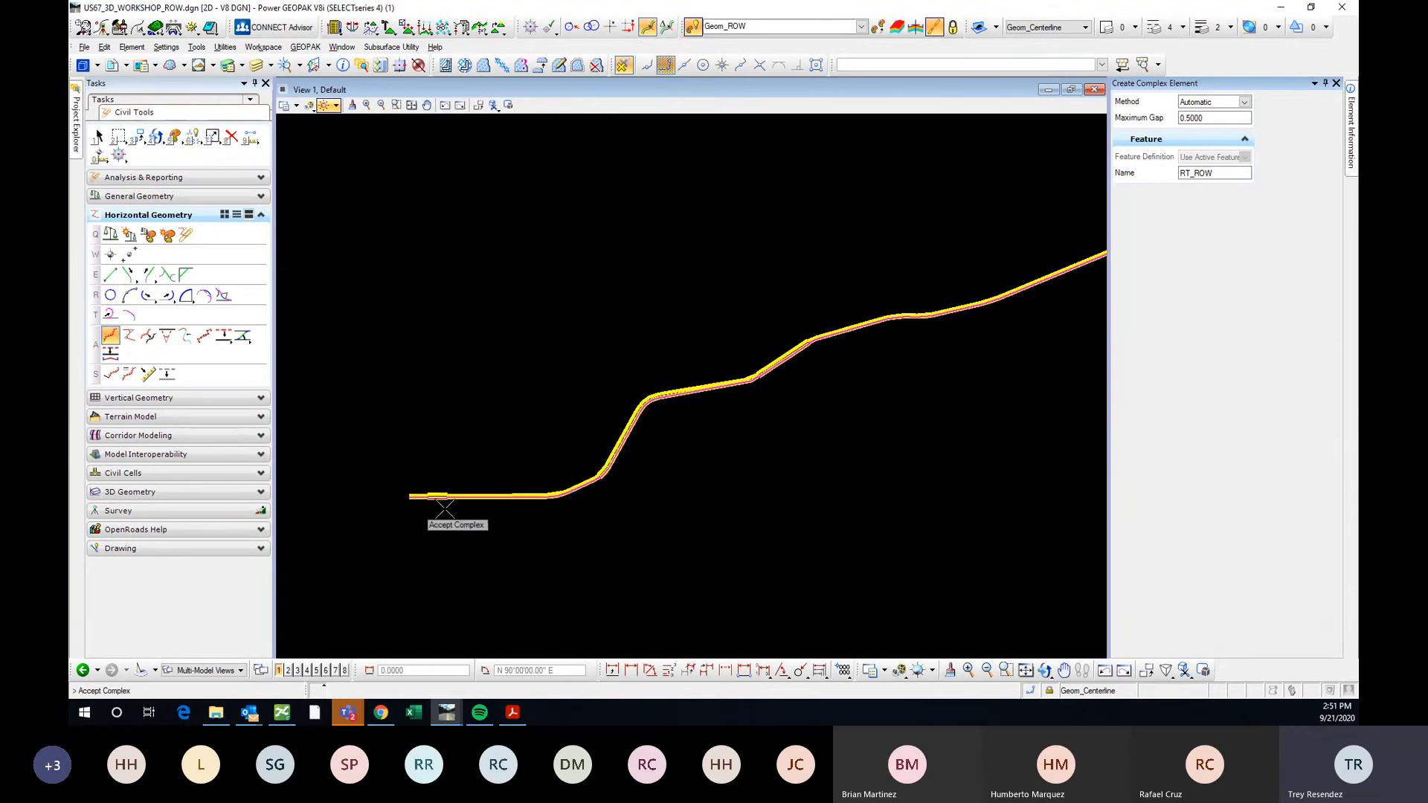
middle_drag(1001, 395, 634, 489)
scroll(661, 484, down, 1)
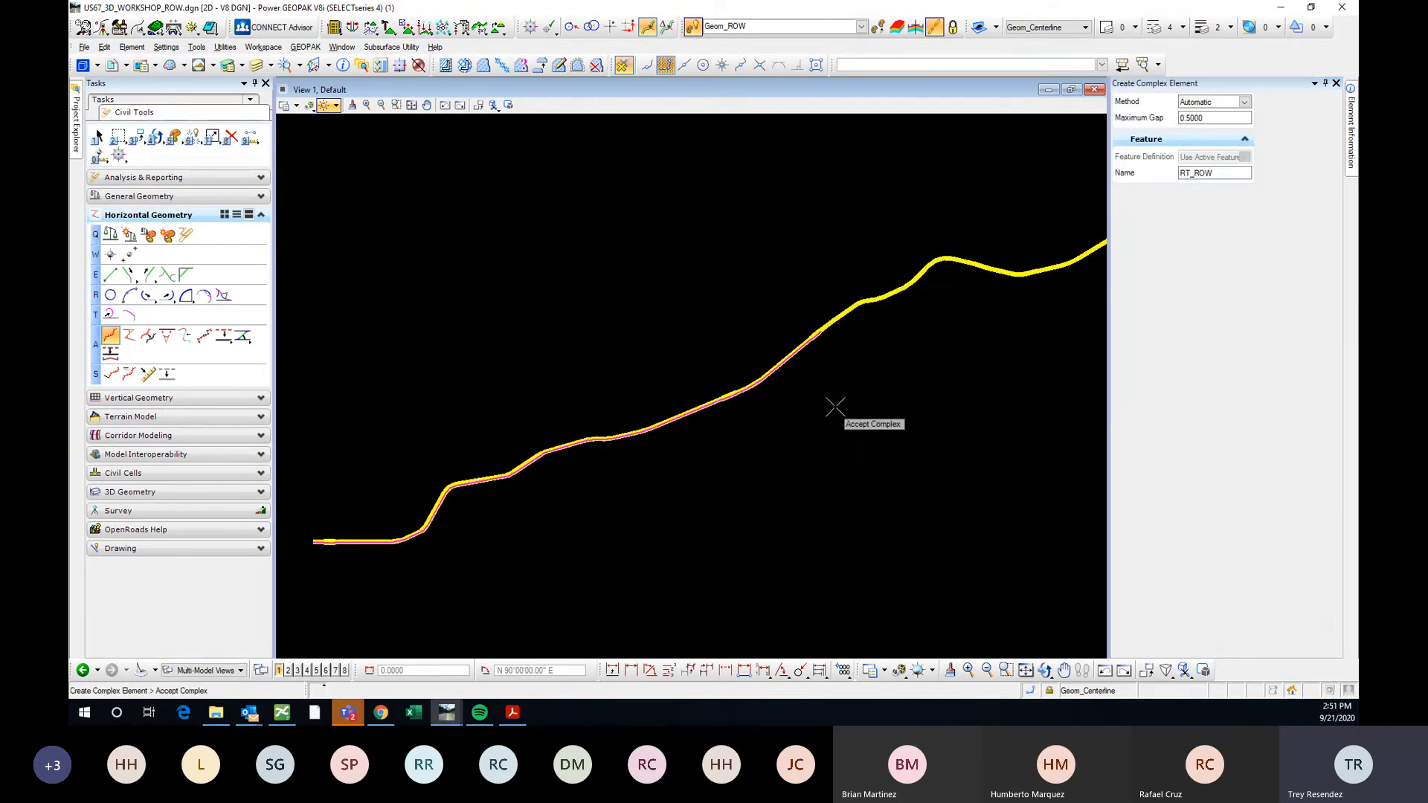
scroll(829, 328, up, 2)
scroll(829, 328, up, 3)
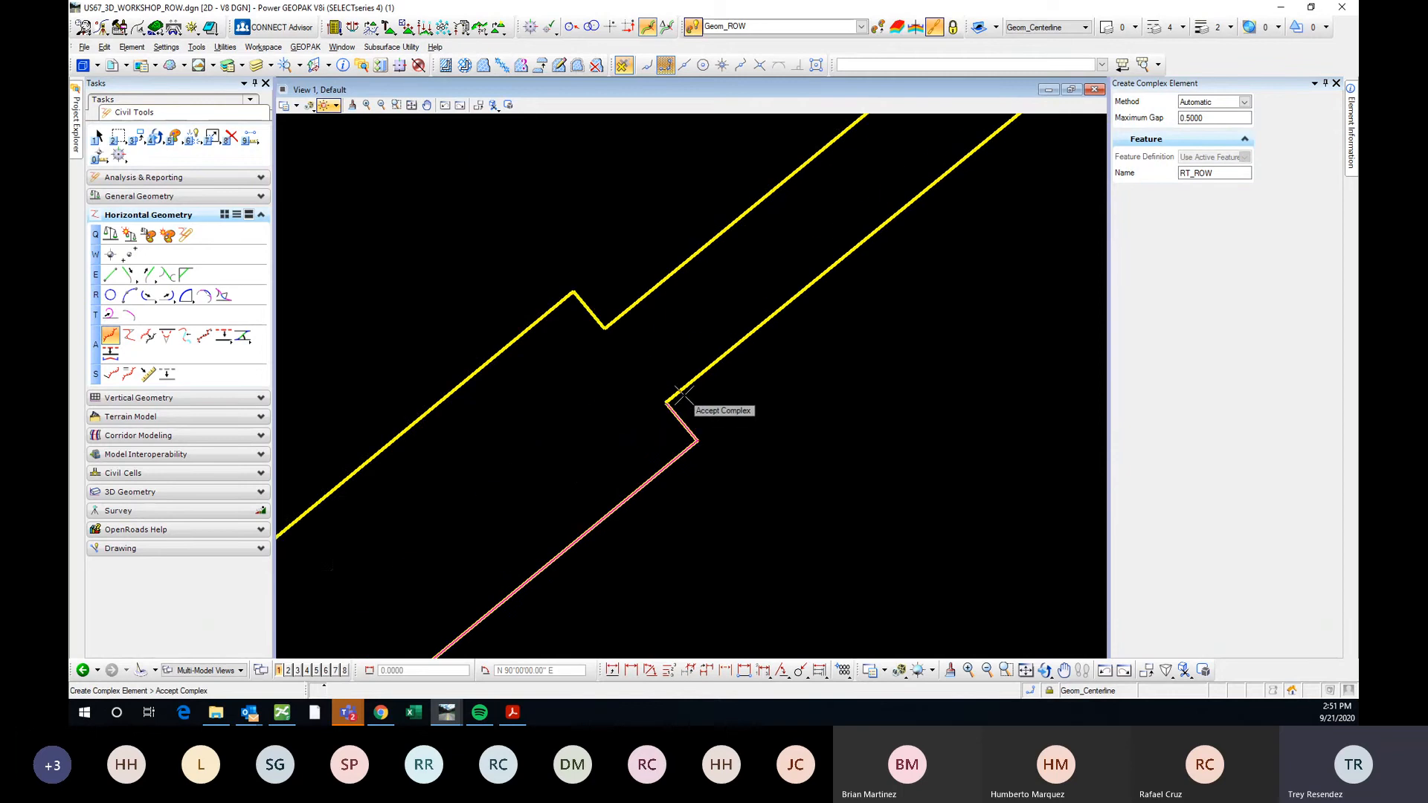
scroll(865, 342, down, 1)
scroll(864, 342, down, 3)
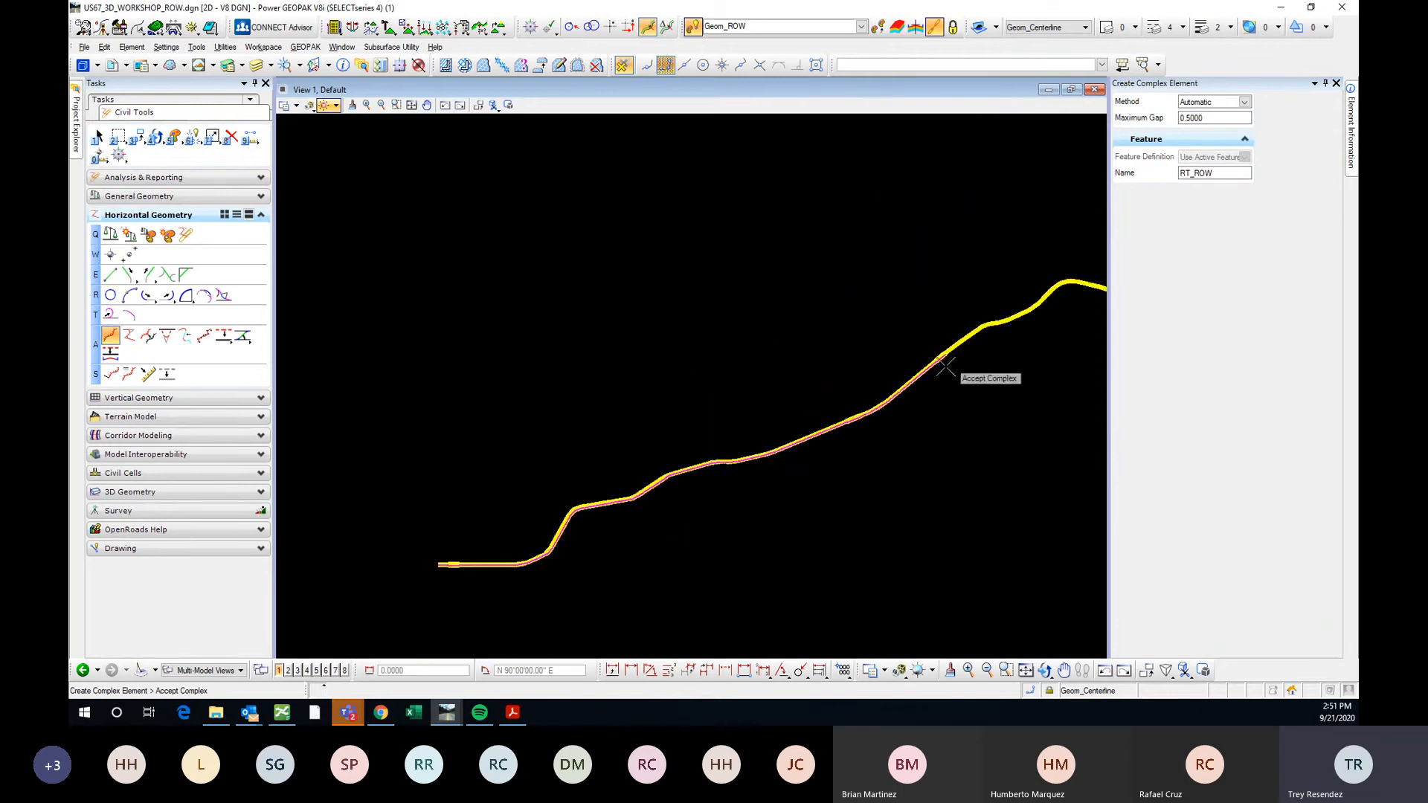
scroll(841, 386, down, 1)
scroll(817, 395, up, 1)
scroll(826, 383, down, 1)
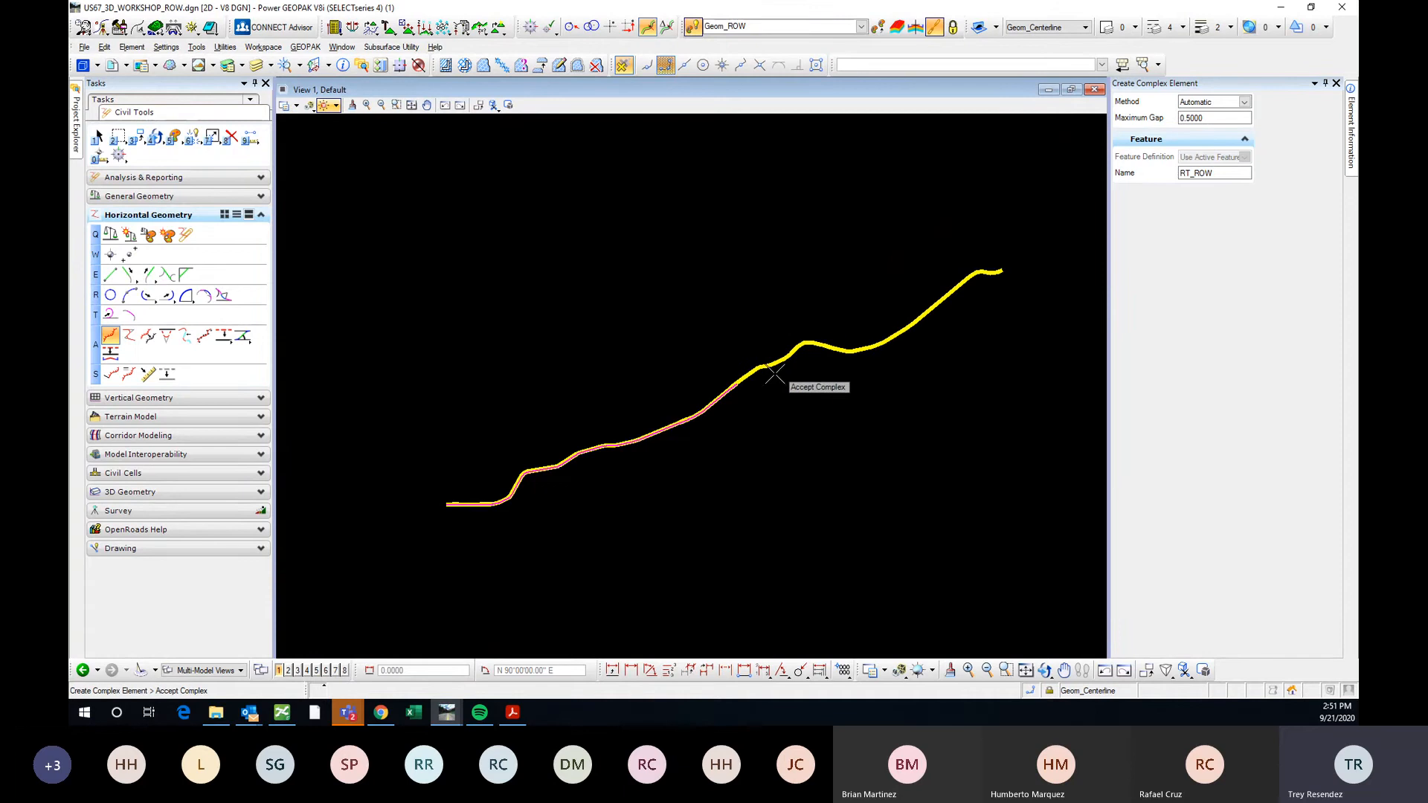
scroll(743, 380, up, 1)
scroll(739, 376, down, 1)
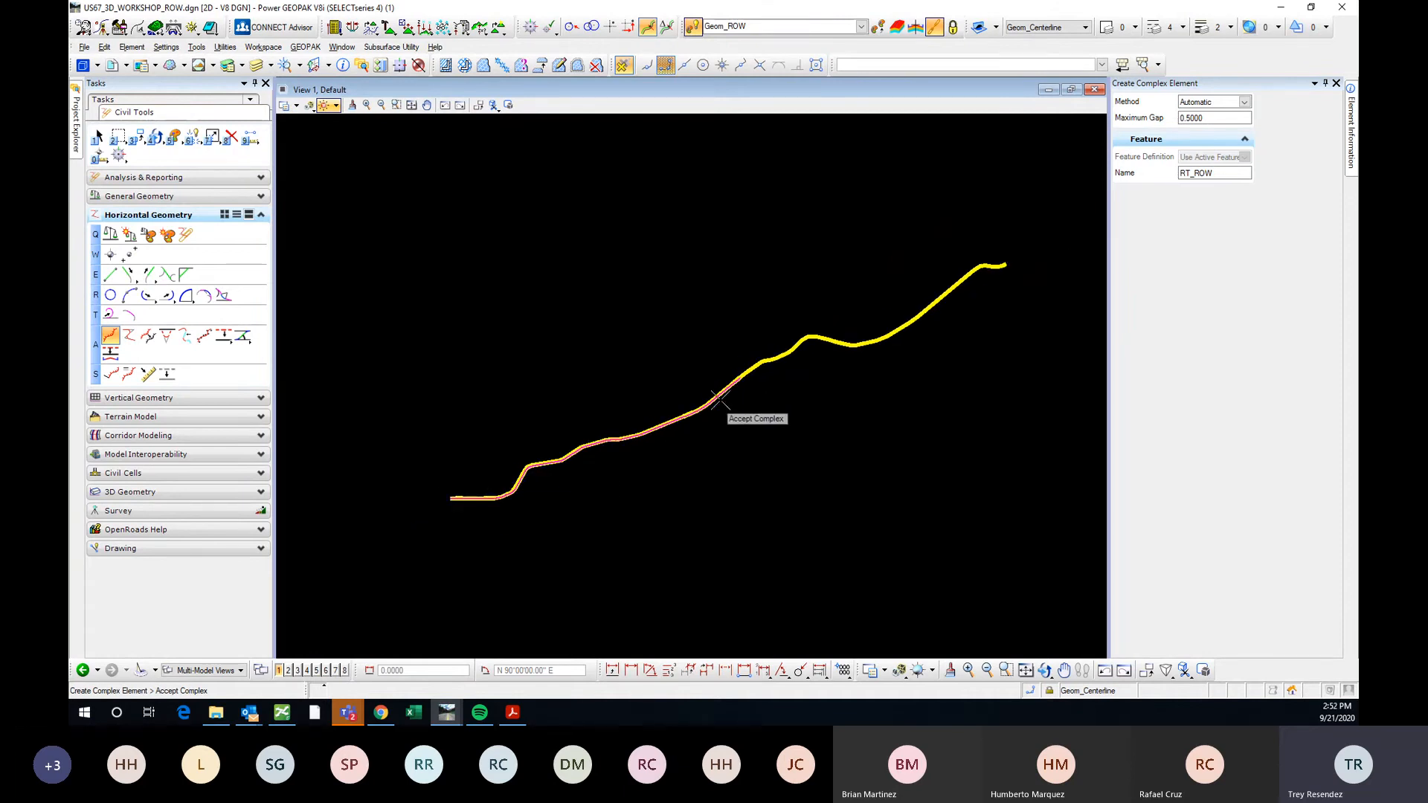
scroll(742, 392, up, 3)
scroll(744, 364, down, 3)
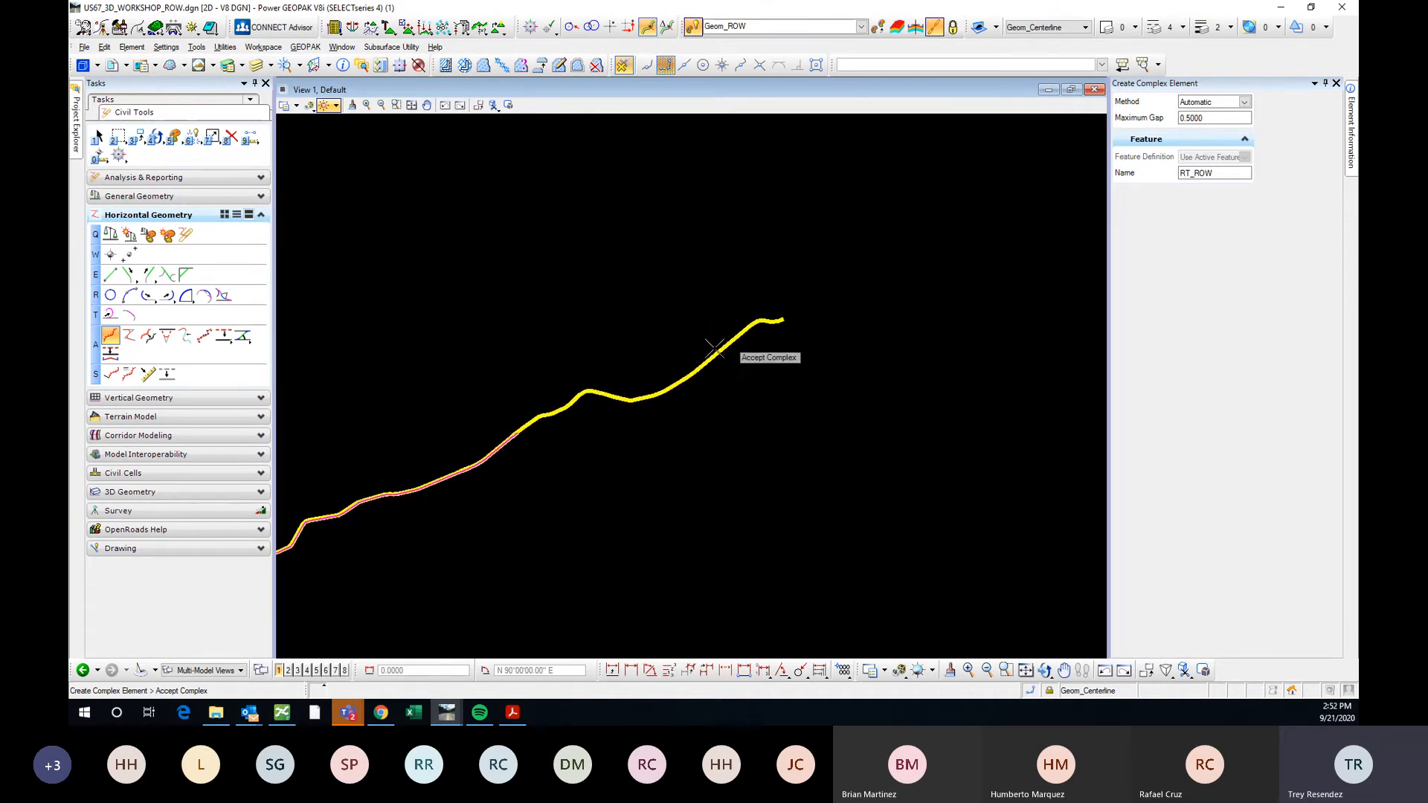
Snap the short connector line's endpoint onto the end of the adjoining lower right-of-way line to close the gap at the width-change corner.
scroll(414, 471, up, 1)
scroll(636, 462, down, 1)
scroll(420, 520, up, 4)
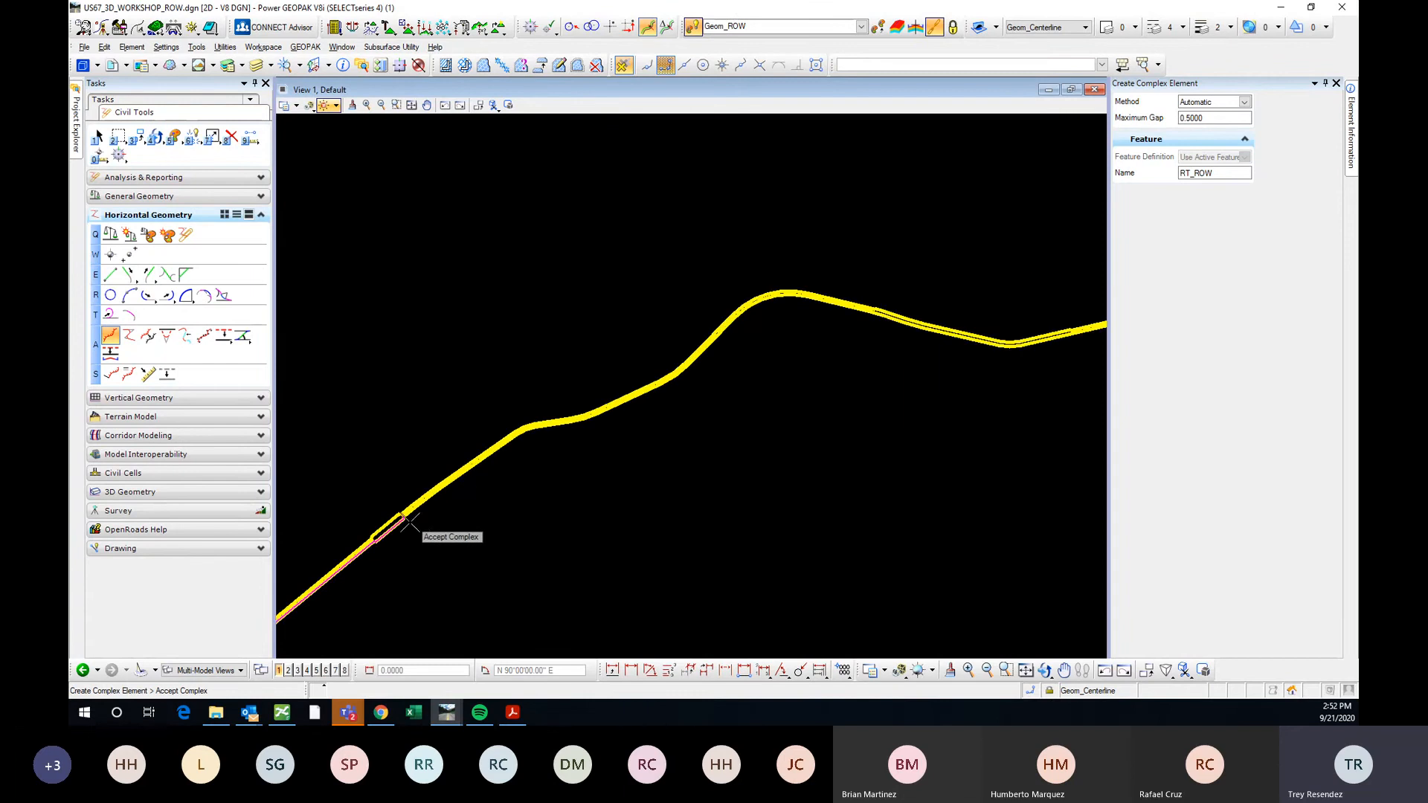
scroll(407, 485, up, 3)
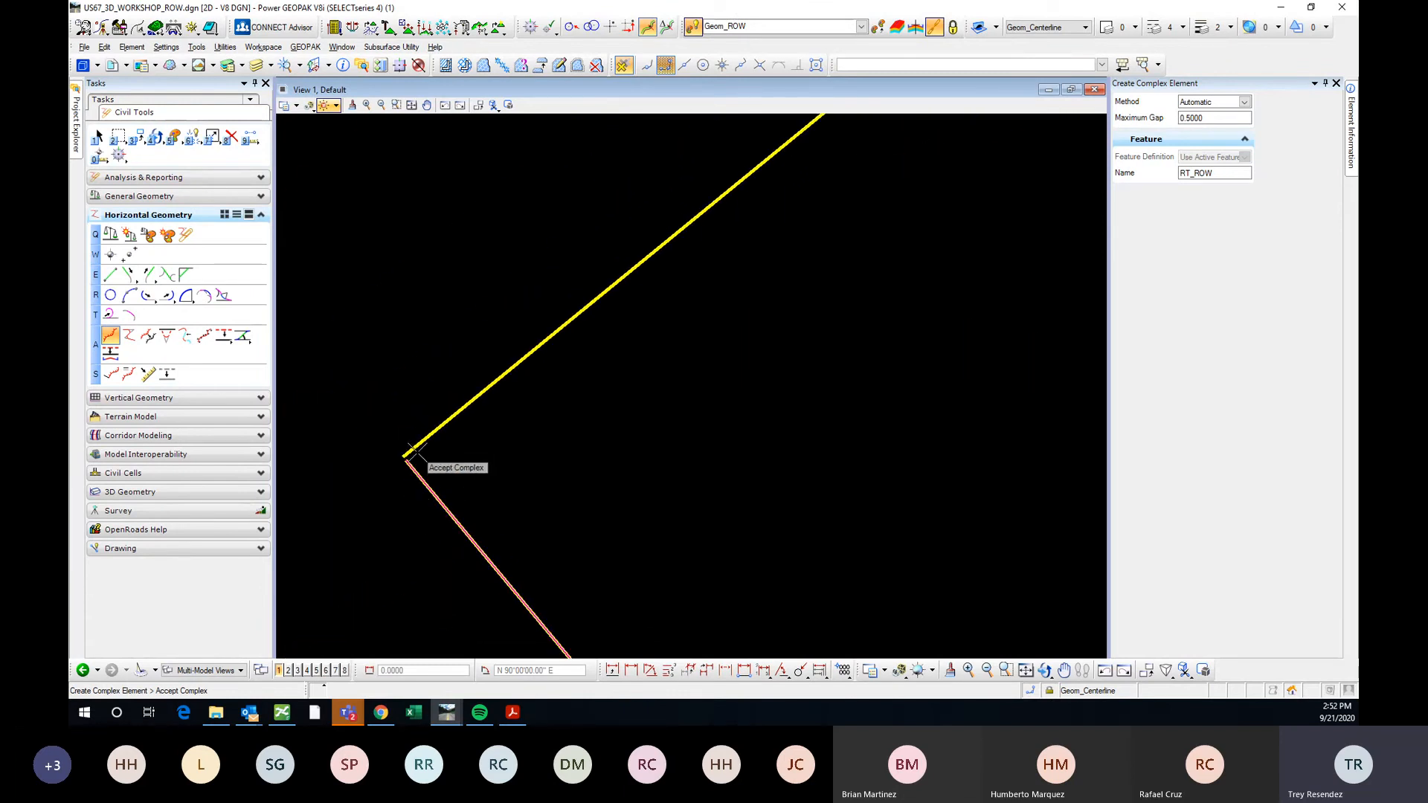
scroll(411, 455, down, 3)
scroll(455, 487, up, 3)
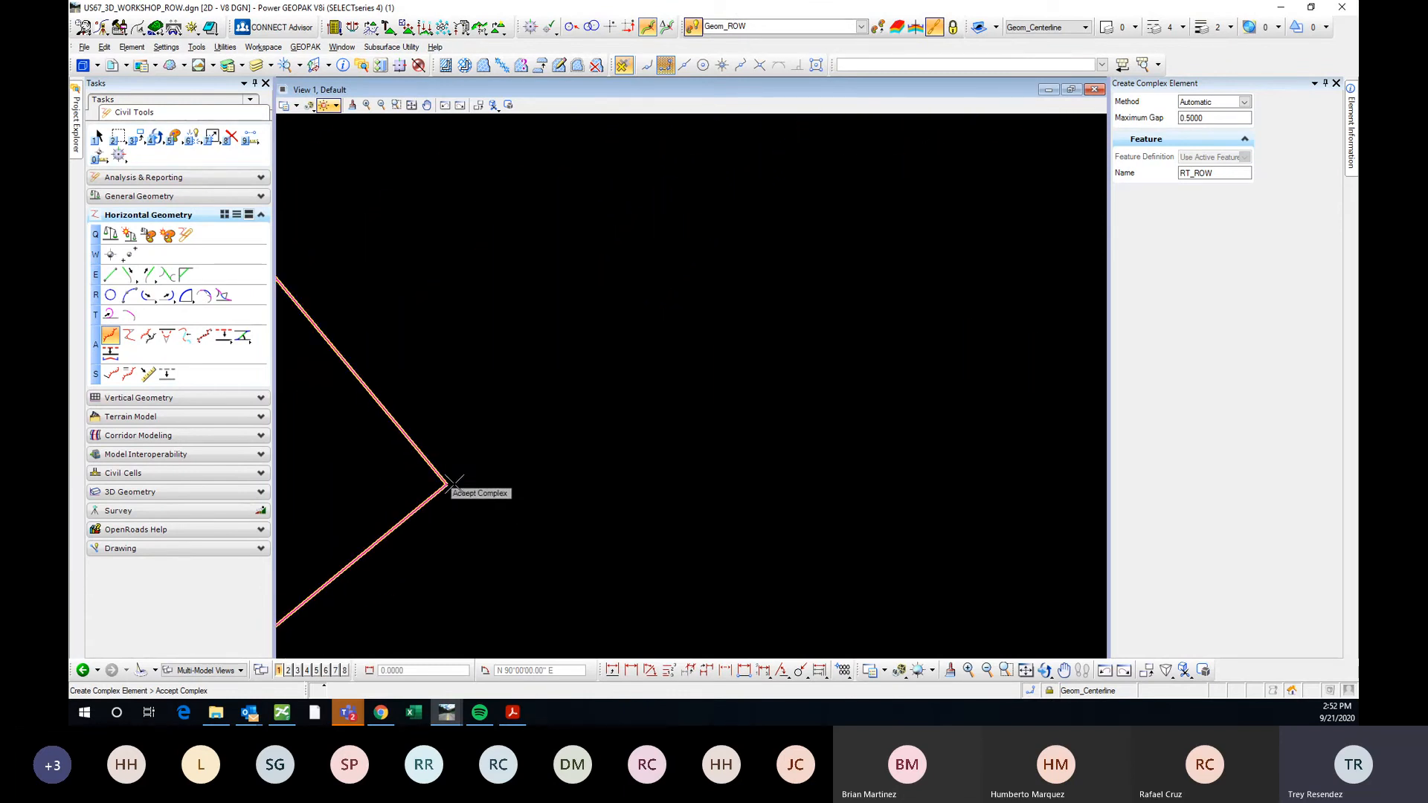
scroll(521, 487, down, 2)
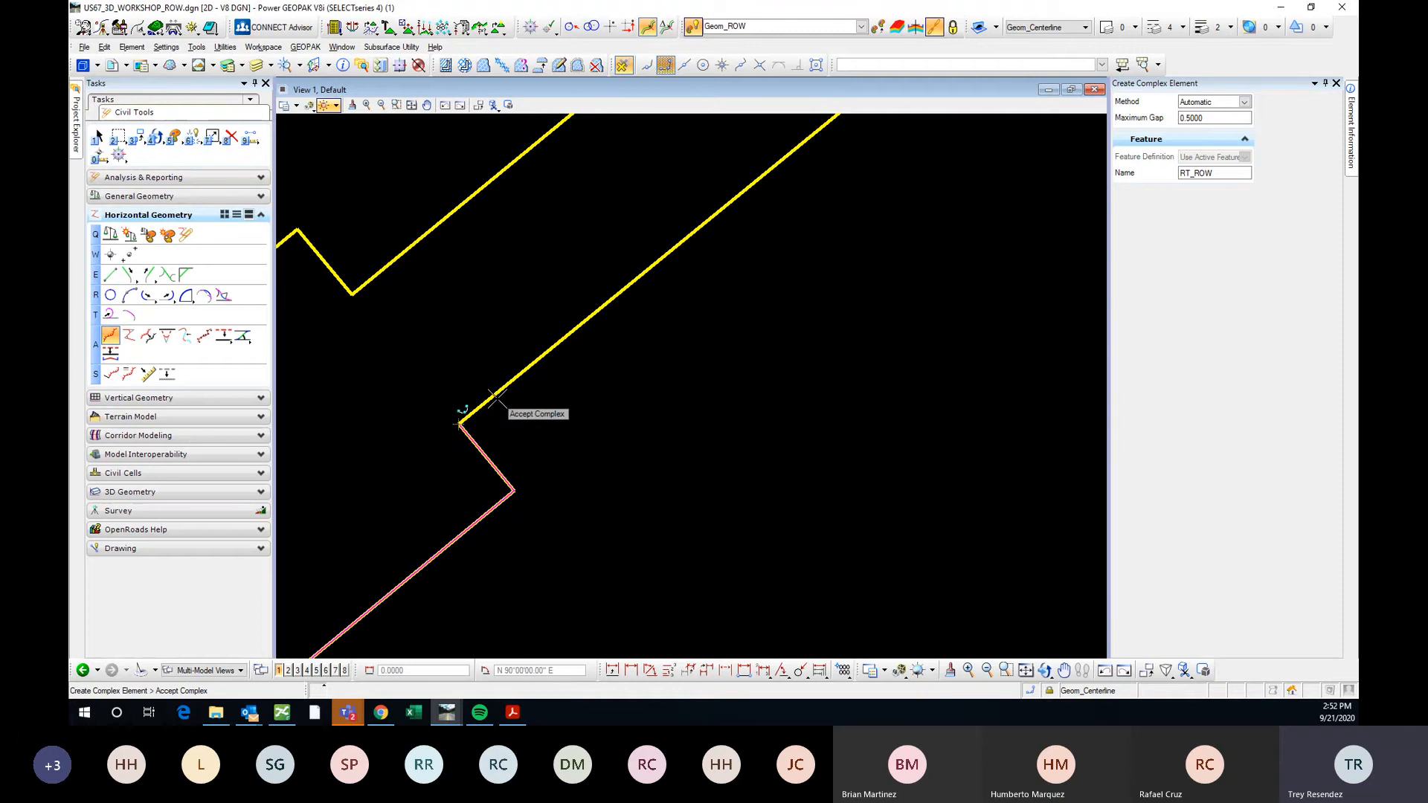
click(460, 427)
scroll(463, 417, up, 3)
scroll(478, 429, up, 1)
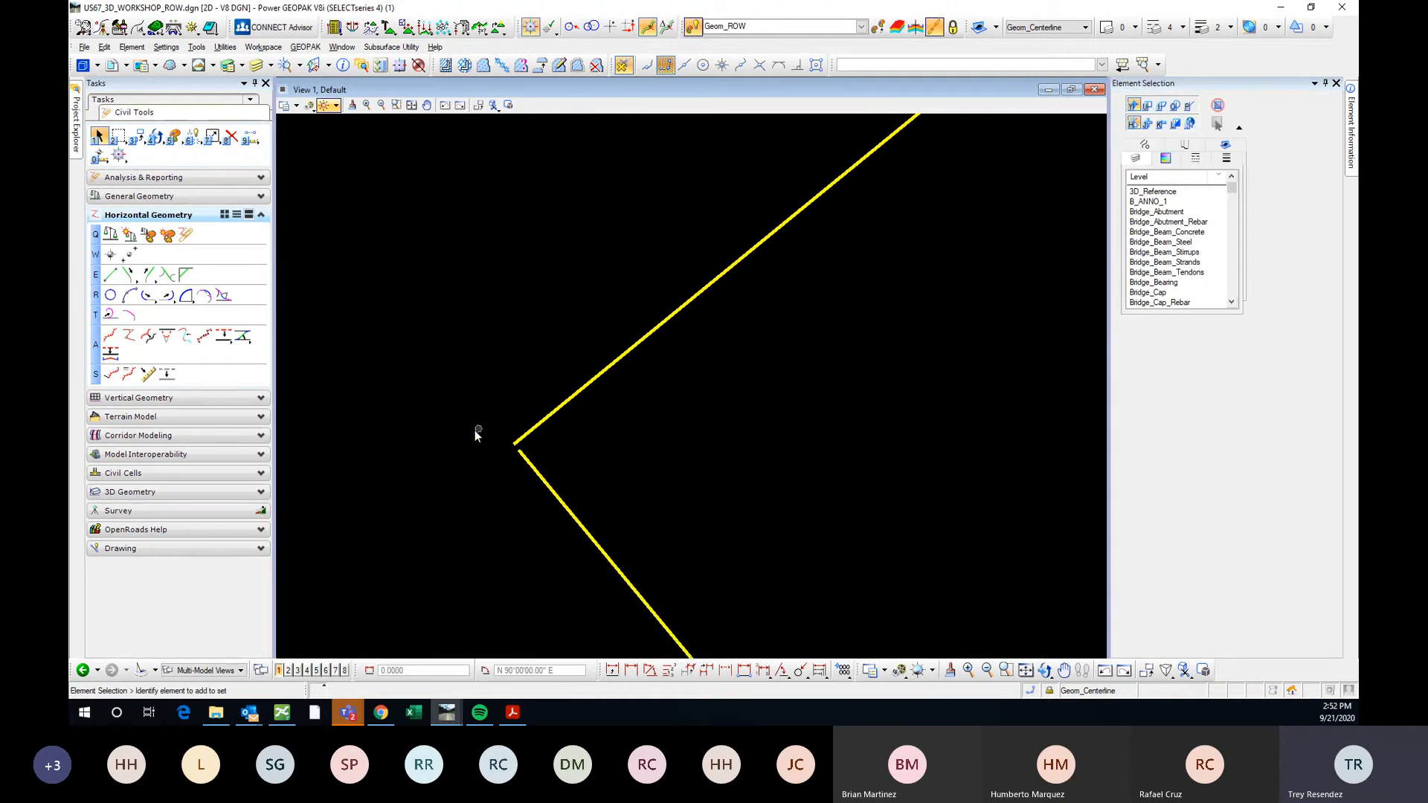
click(522, 459)
click(519, 452)
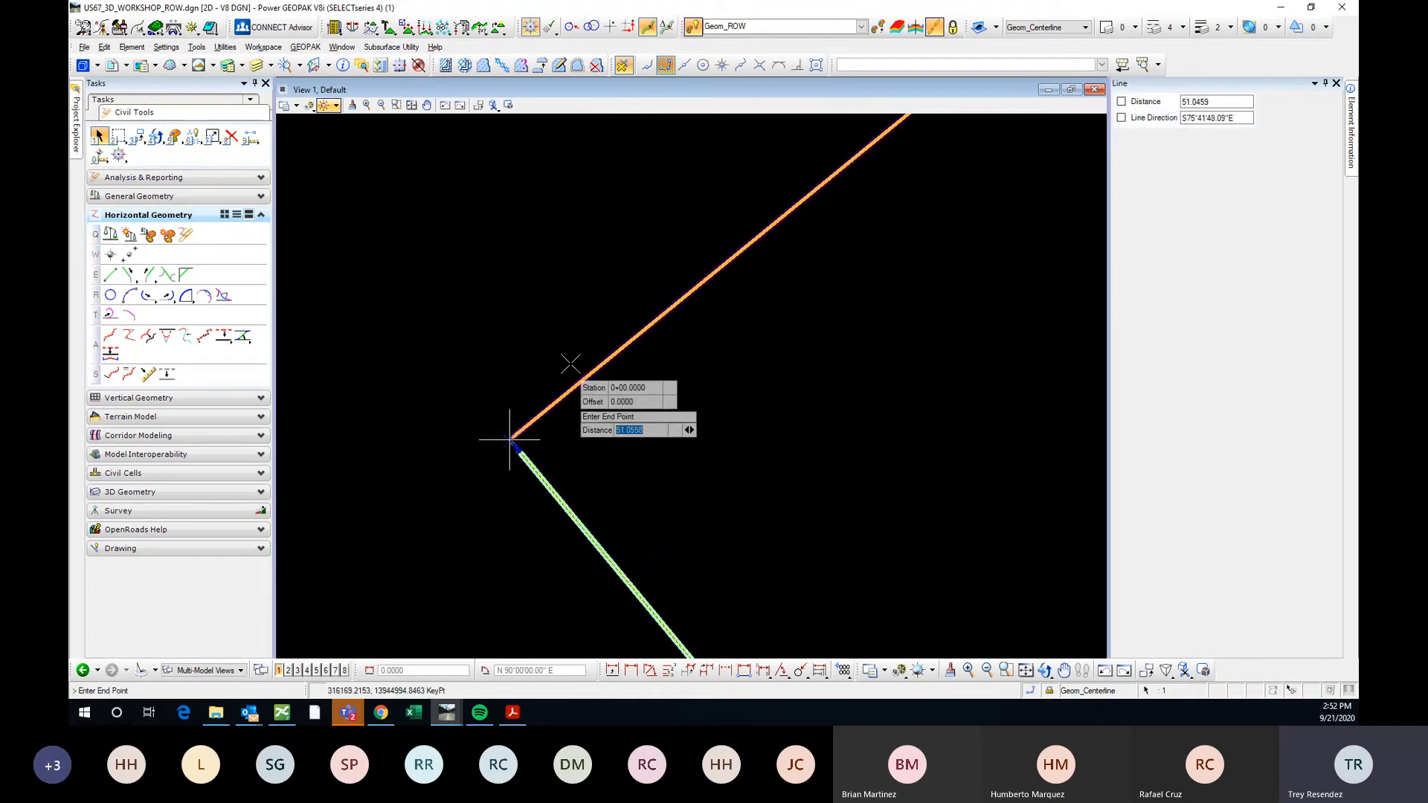
click(510, 440)
scroll(796, 368, down, 6)
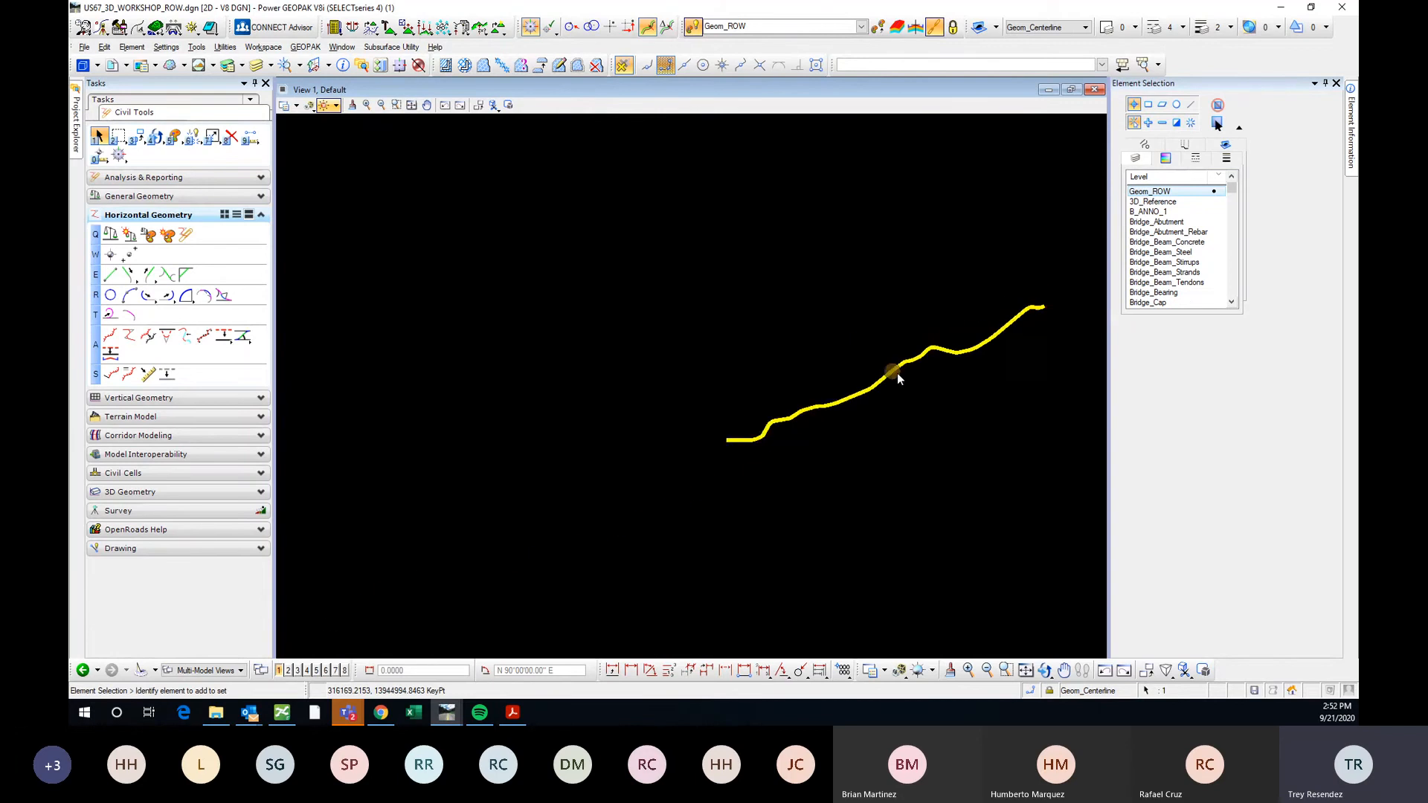
Create a complex element named RT_ROW from the entire lower right-of-way line, using the Automatic method and a 0.5 maximum gap.
scroll(713, 450, up, 4)
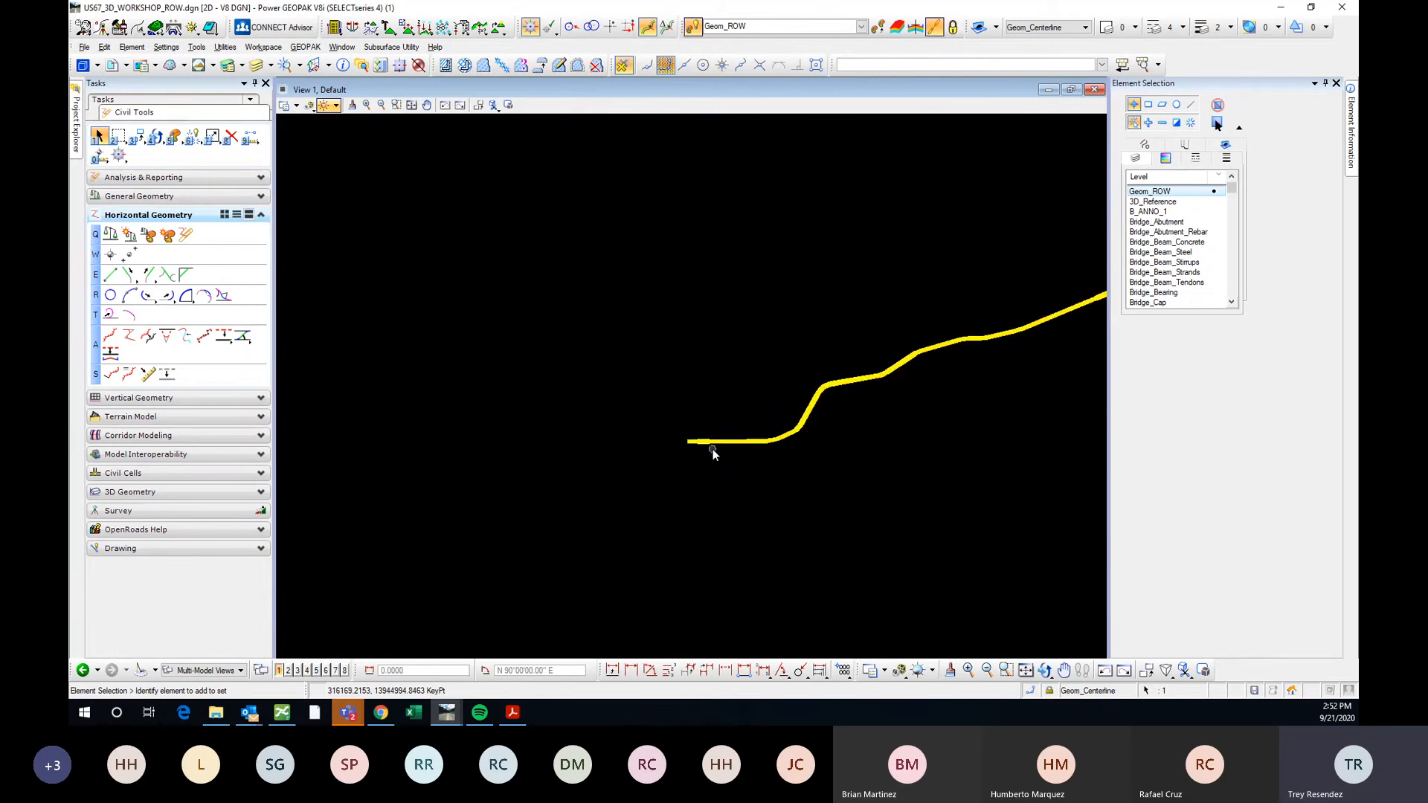
click(111, 336)
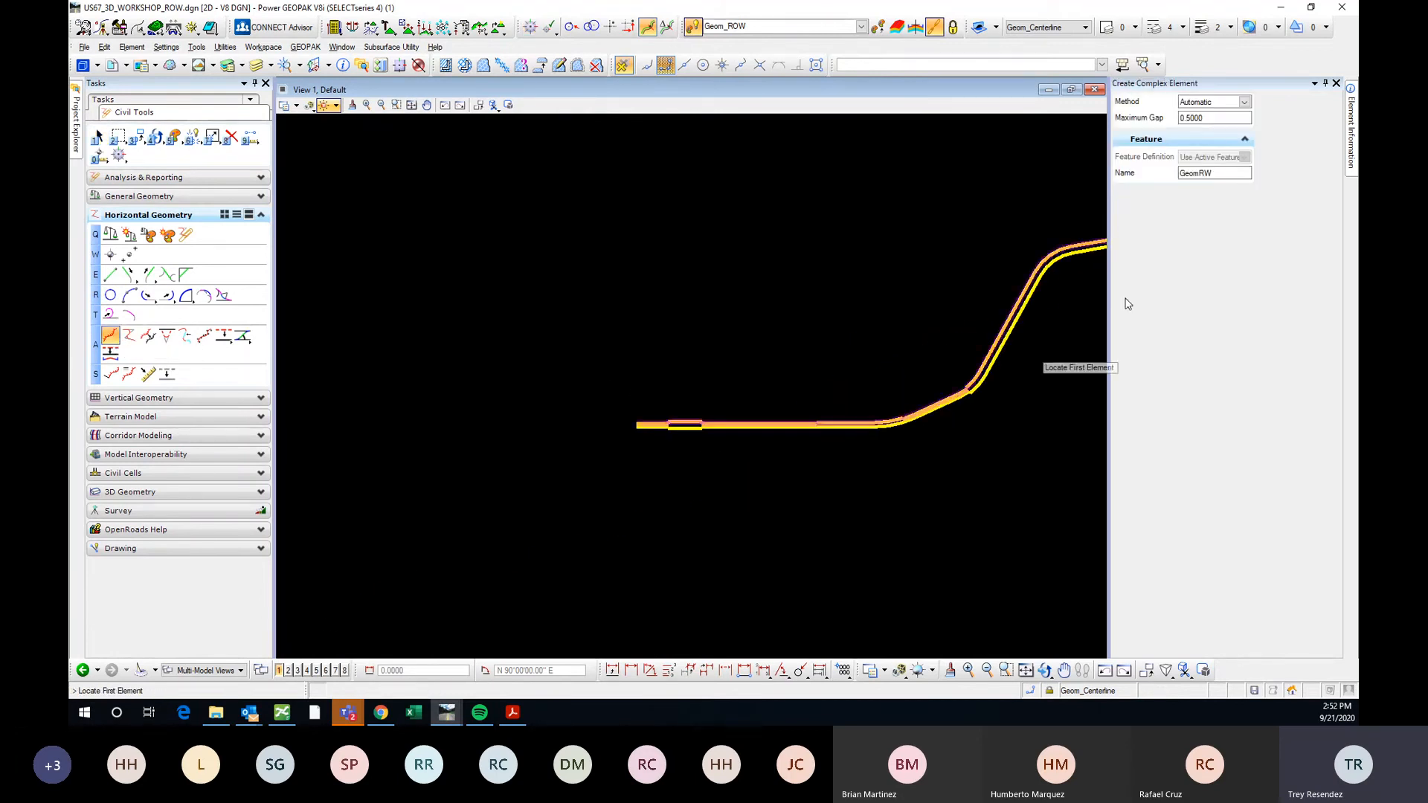
drag(1237, 172, 1183, 174)
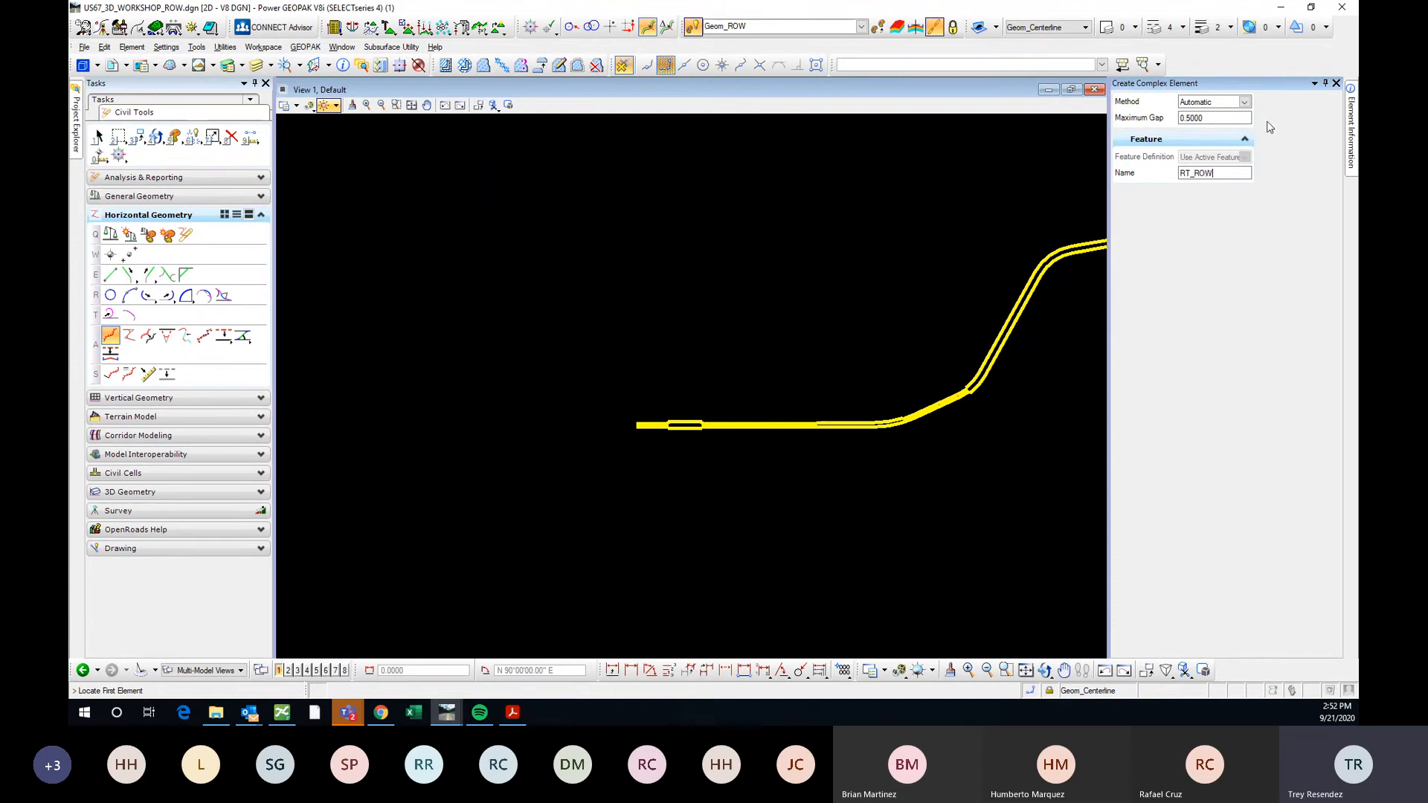
scroll(647, 424, up, 5)
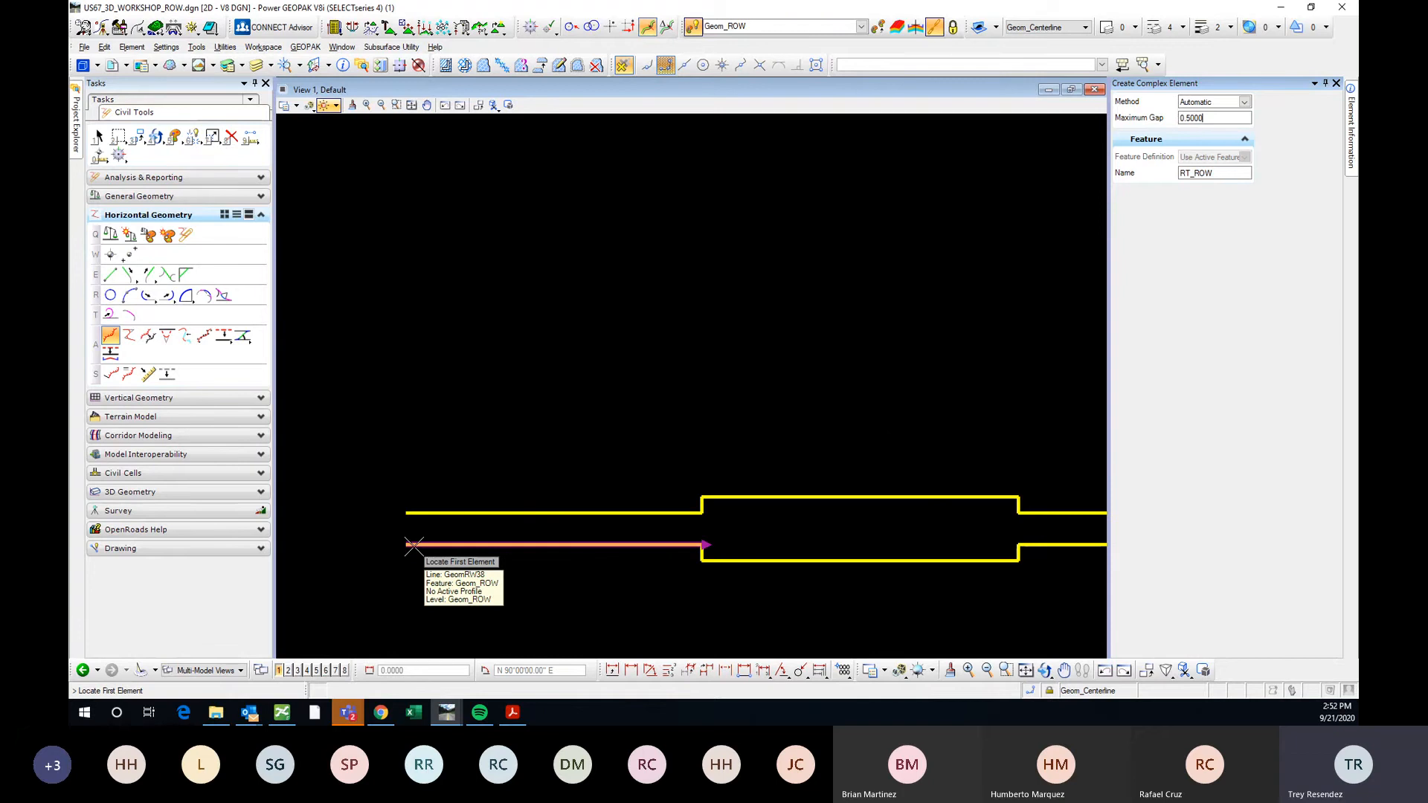
click(414, 546)
scroll(367, 548, down, 6)
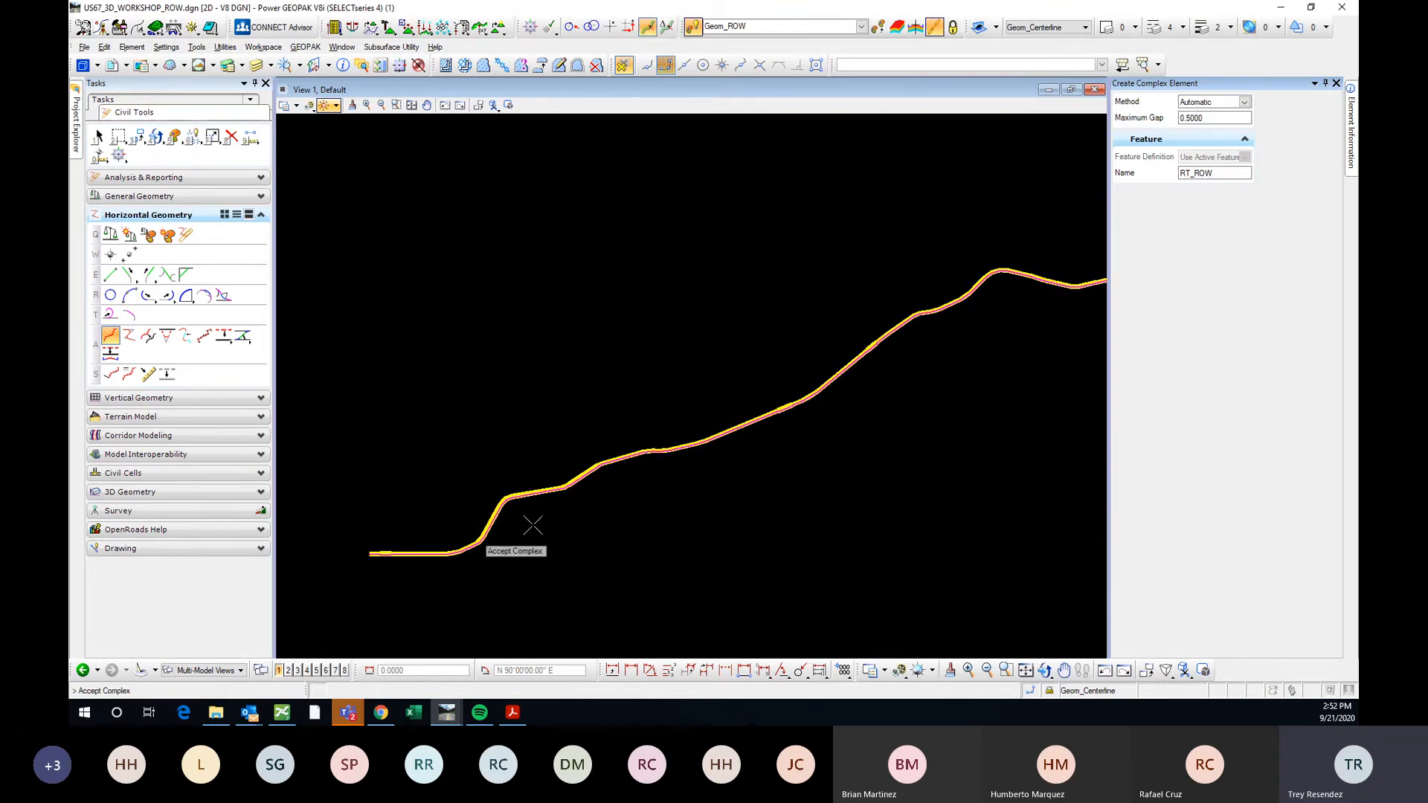
middle_drag(992, 341, 589, 436)
scroll(946, 237, up, 4)
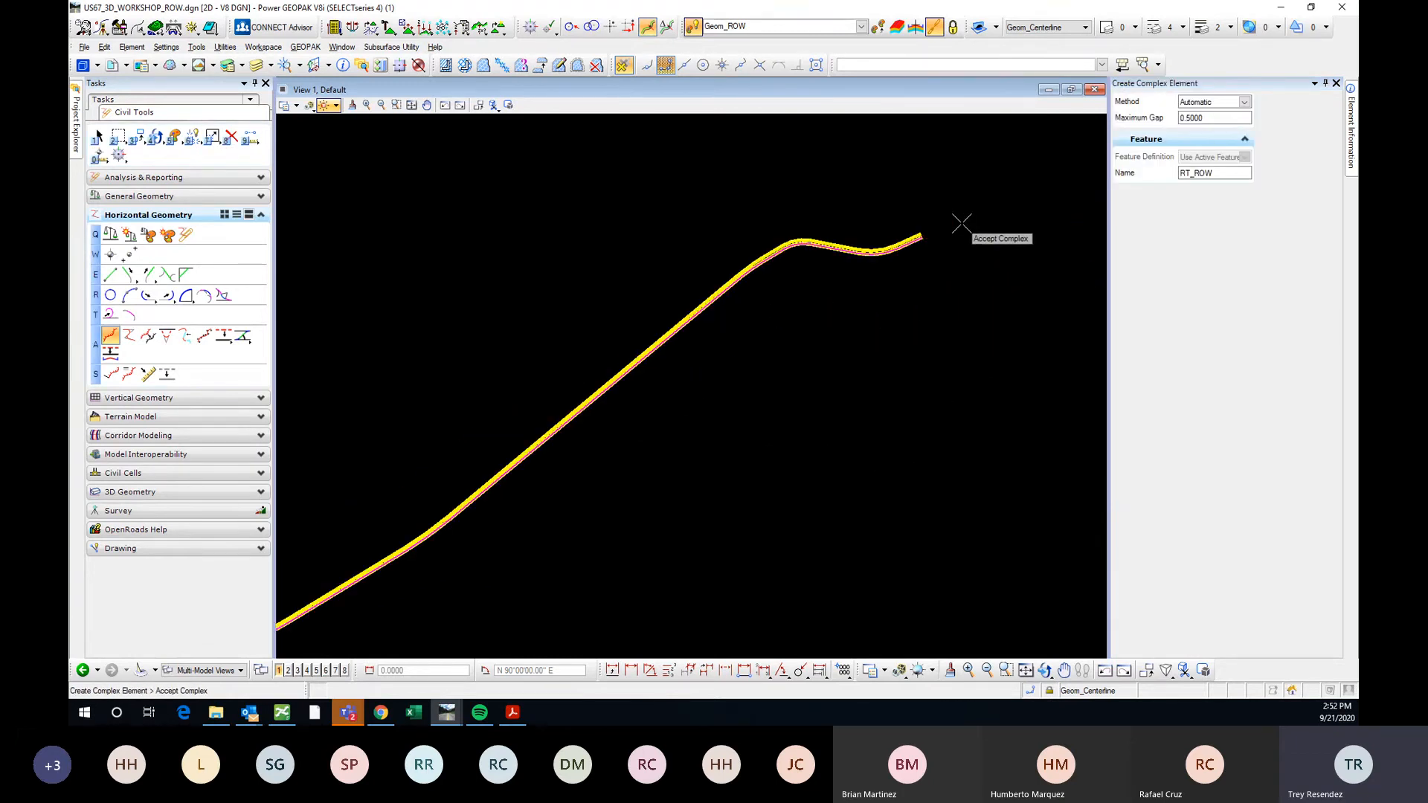
click(961, 224)
scroll(1031, 244, down, 5)
key(Escape)
Attach US67_3D_TERRAIN_COMBINED.dgn from the OMEGA folder as a reference with Coincident - World orientation.
scroll(463, 490, up, 6)
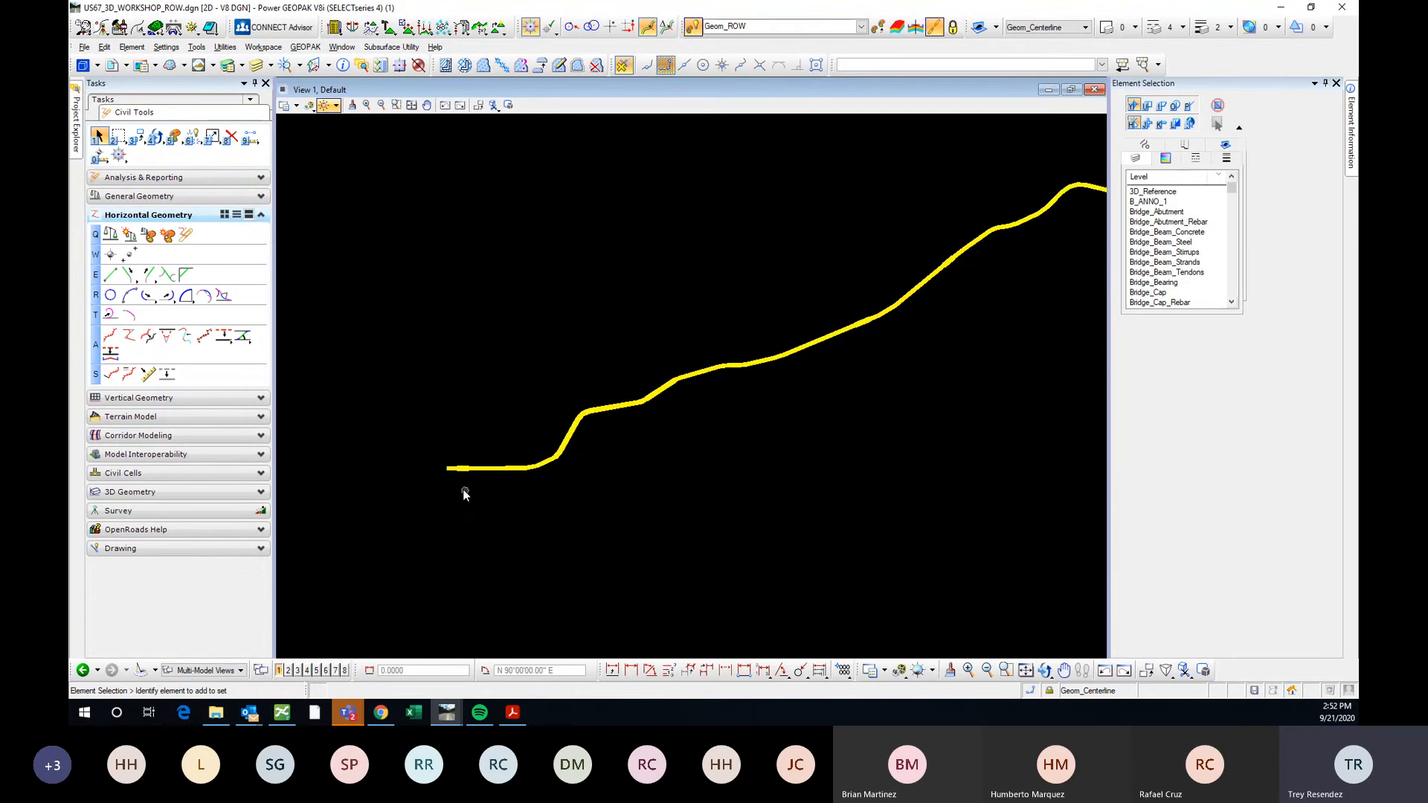
scroll(471, 429, up, 2)
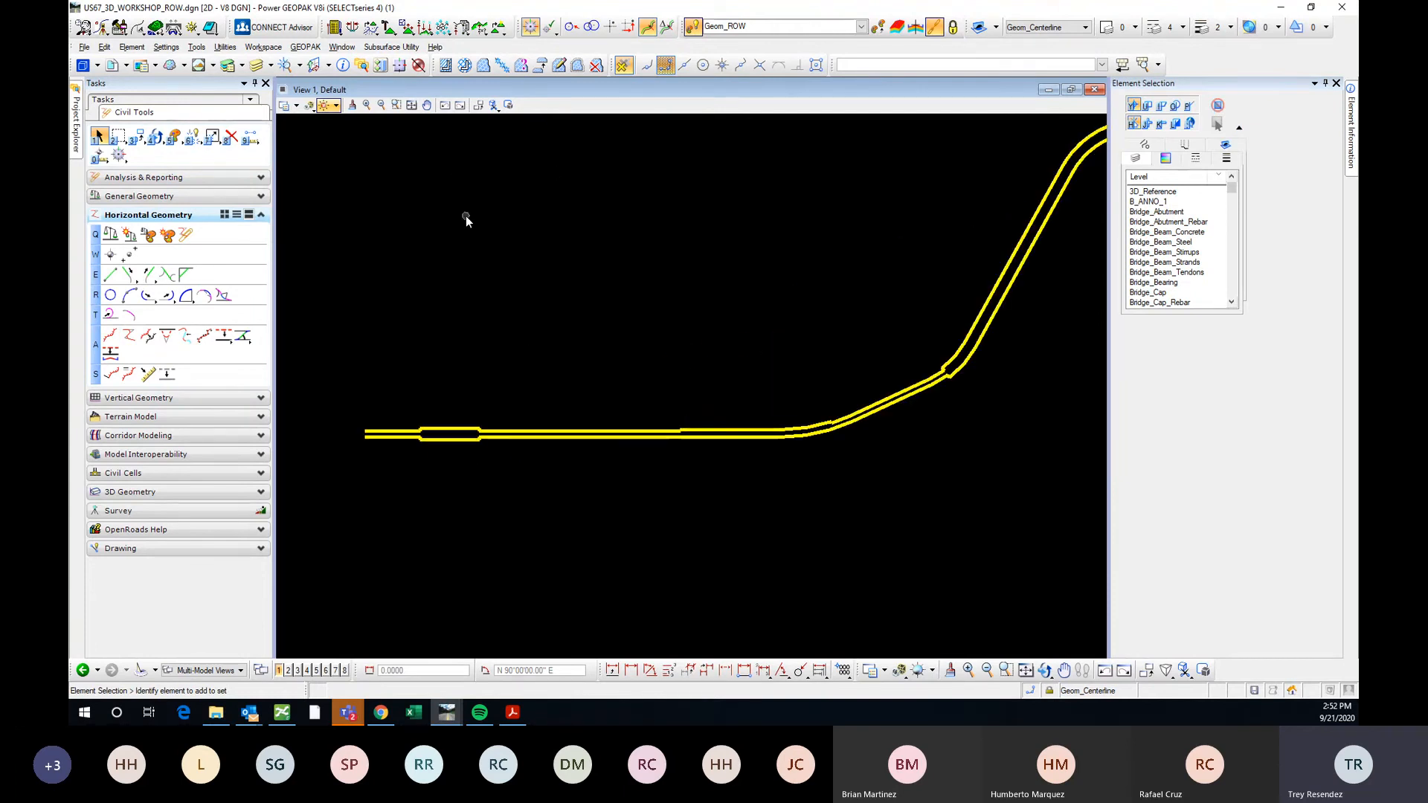
click(112, 64)
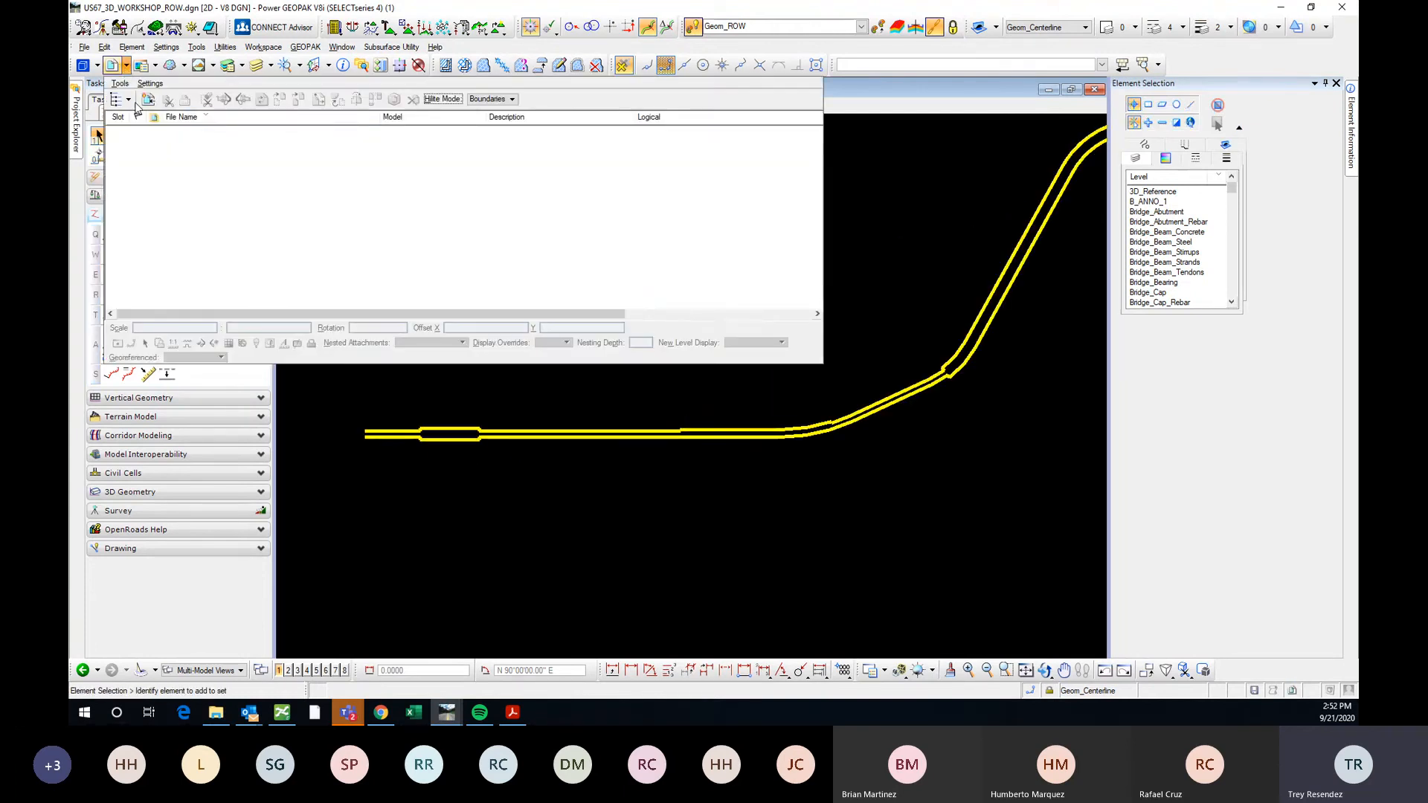
click(149, 99)
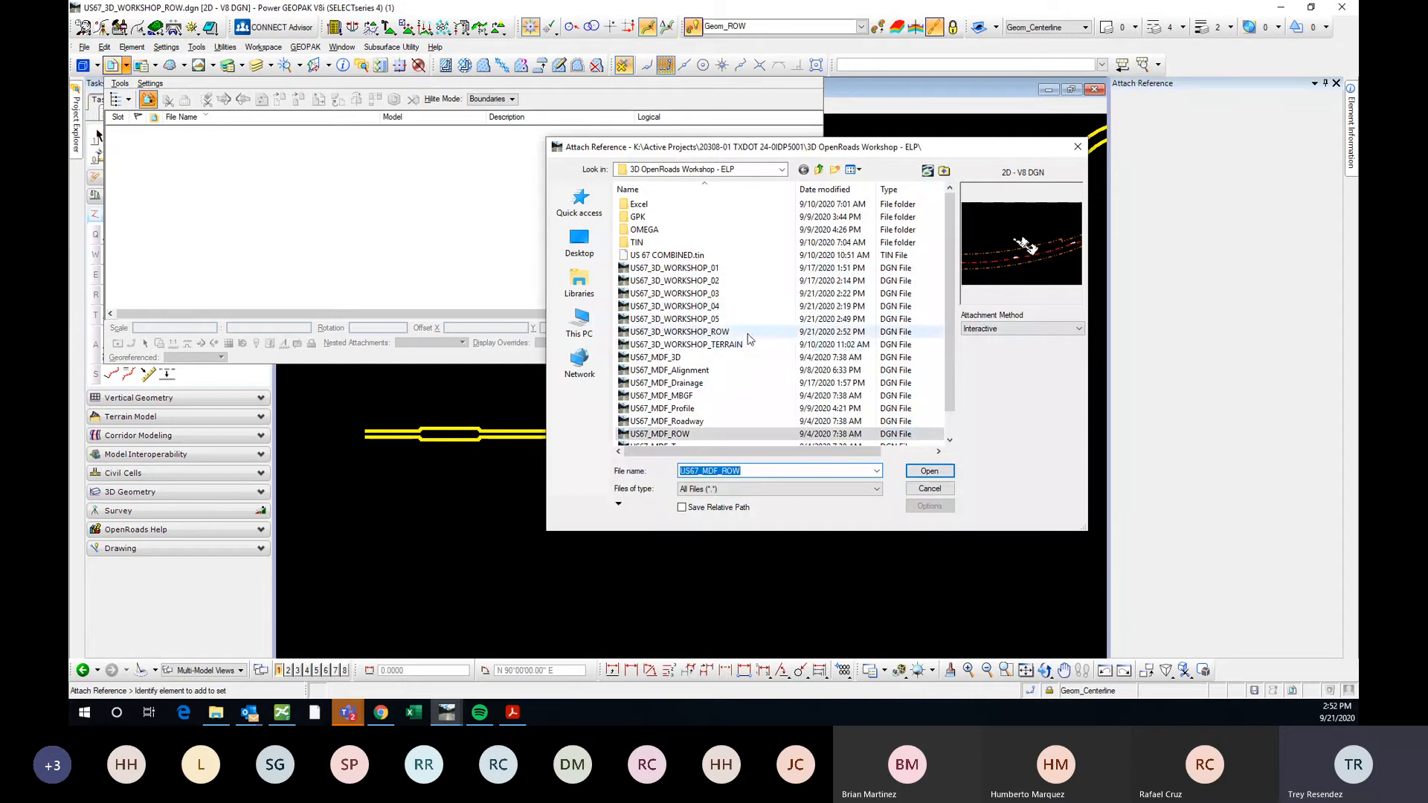
click(820, 171)
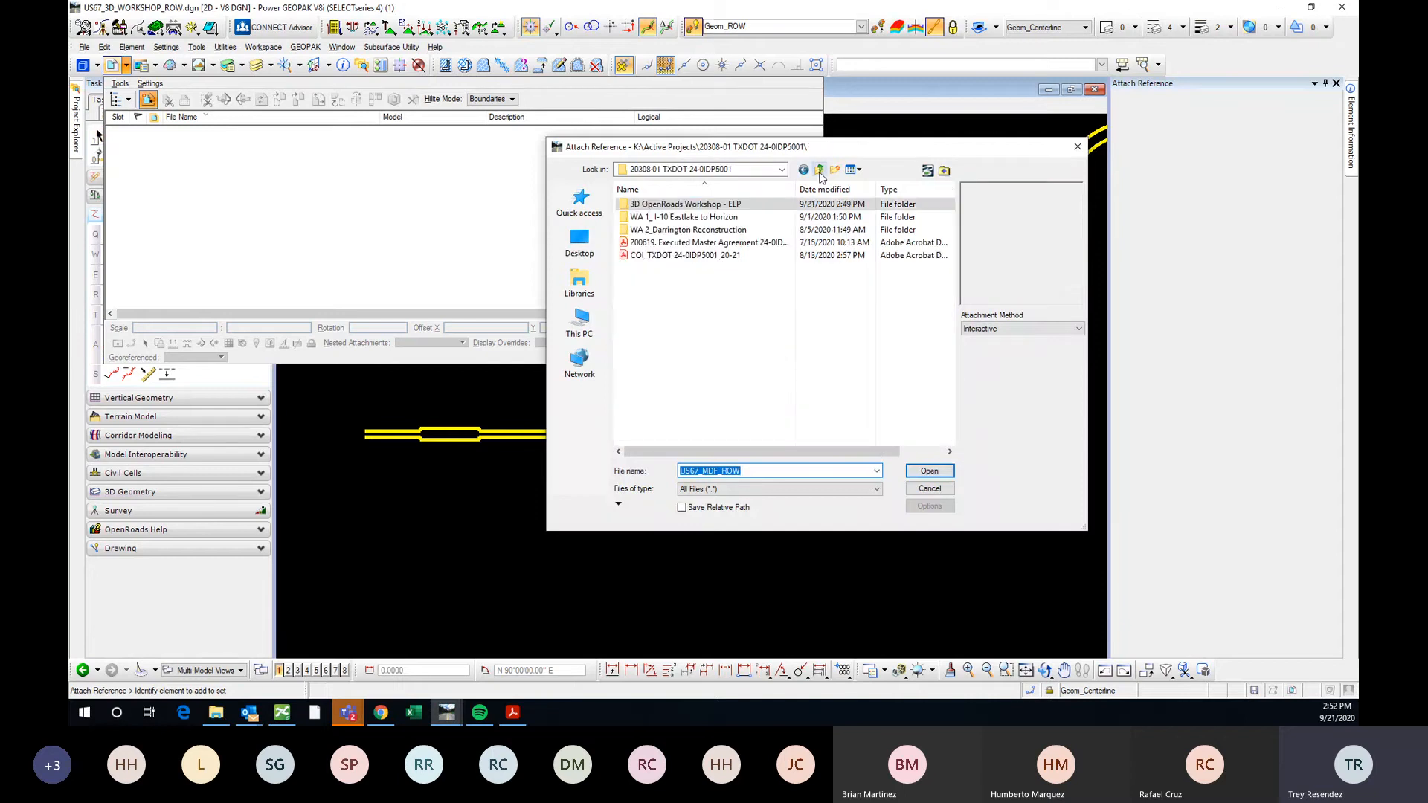
double_click(725, 205)
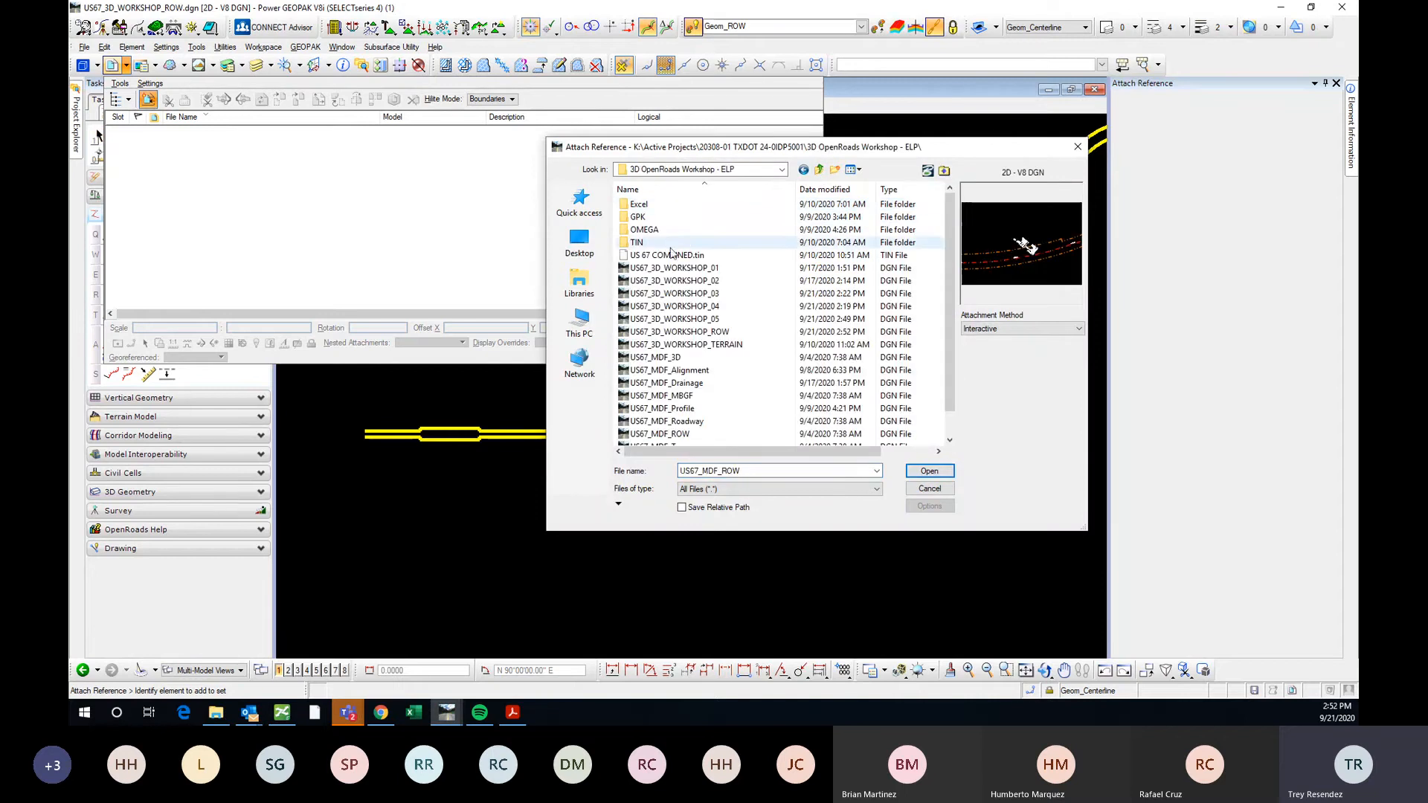
double_click(688, 230)
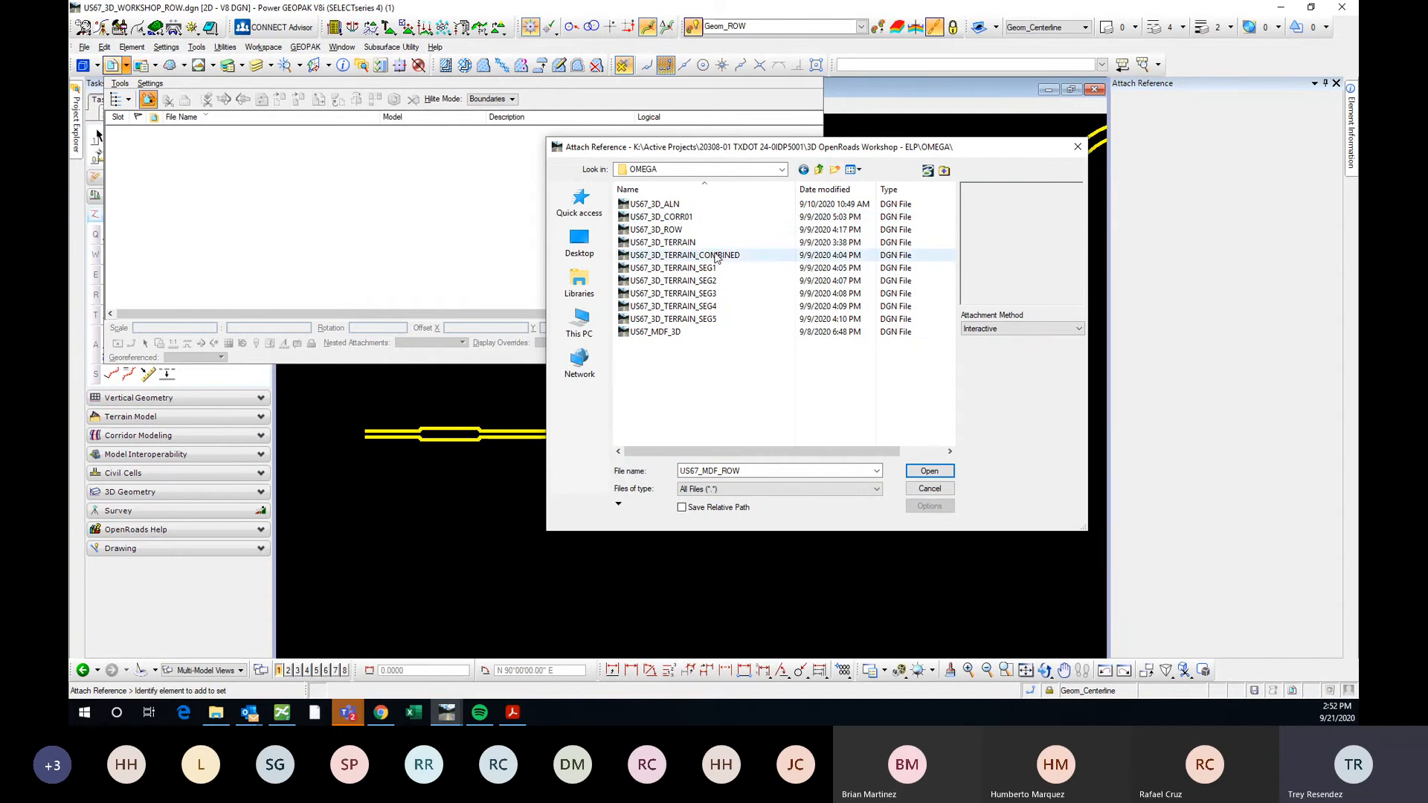
double_click(710, 270)
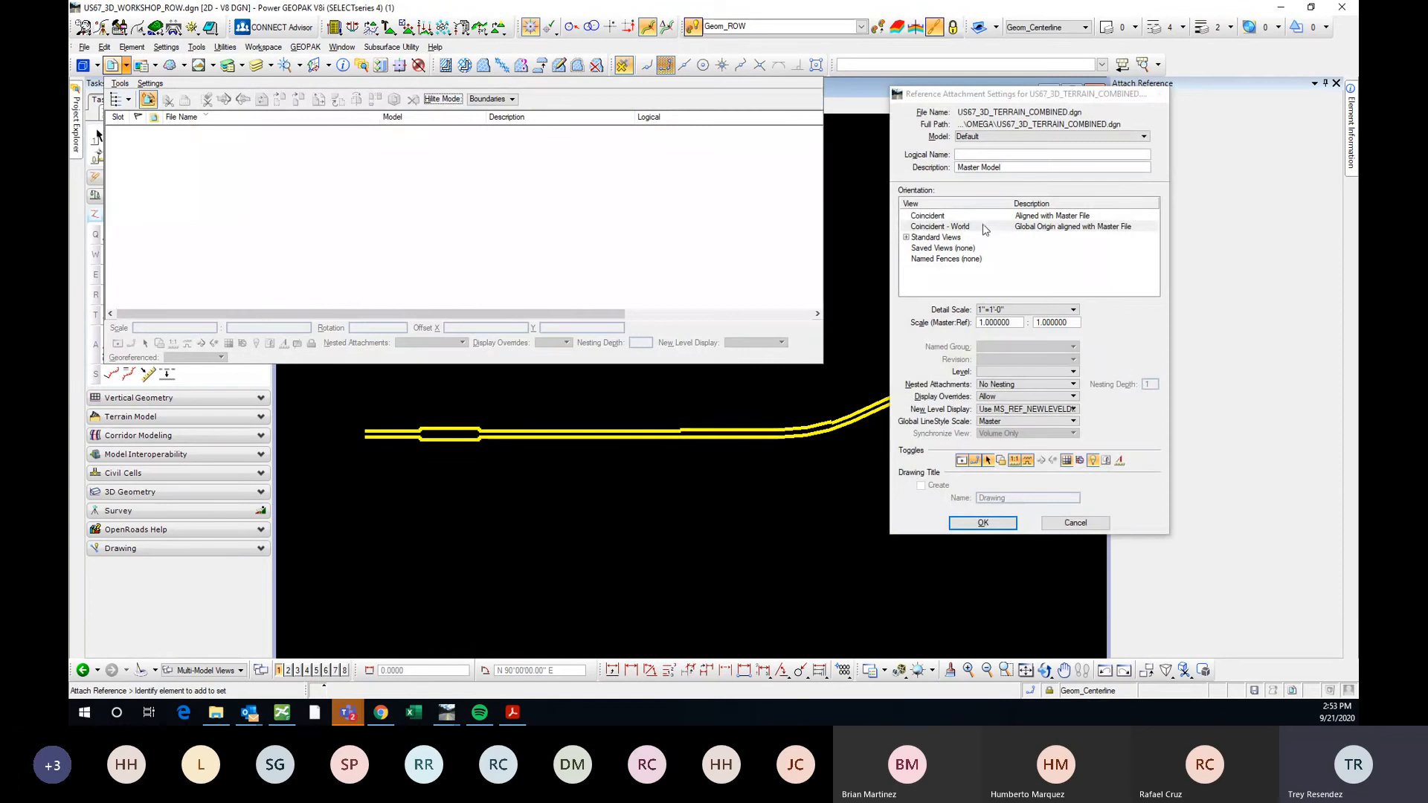
click(986, 226)
click(983, 522)
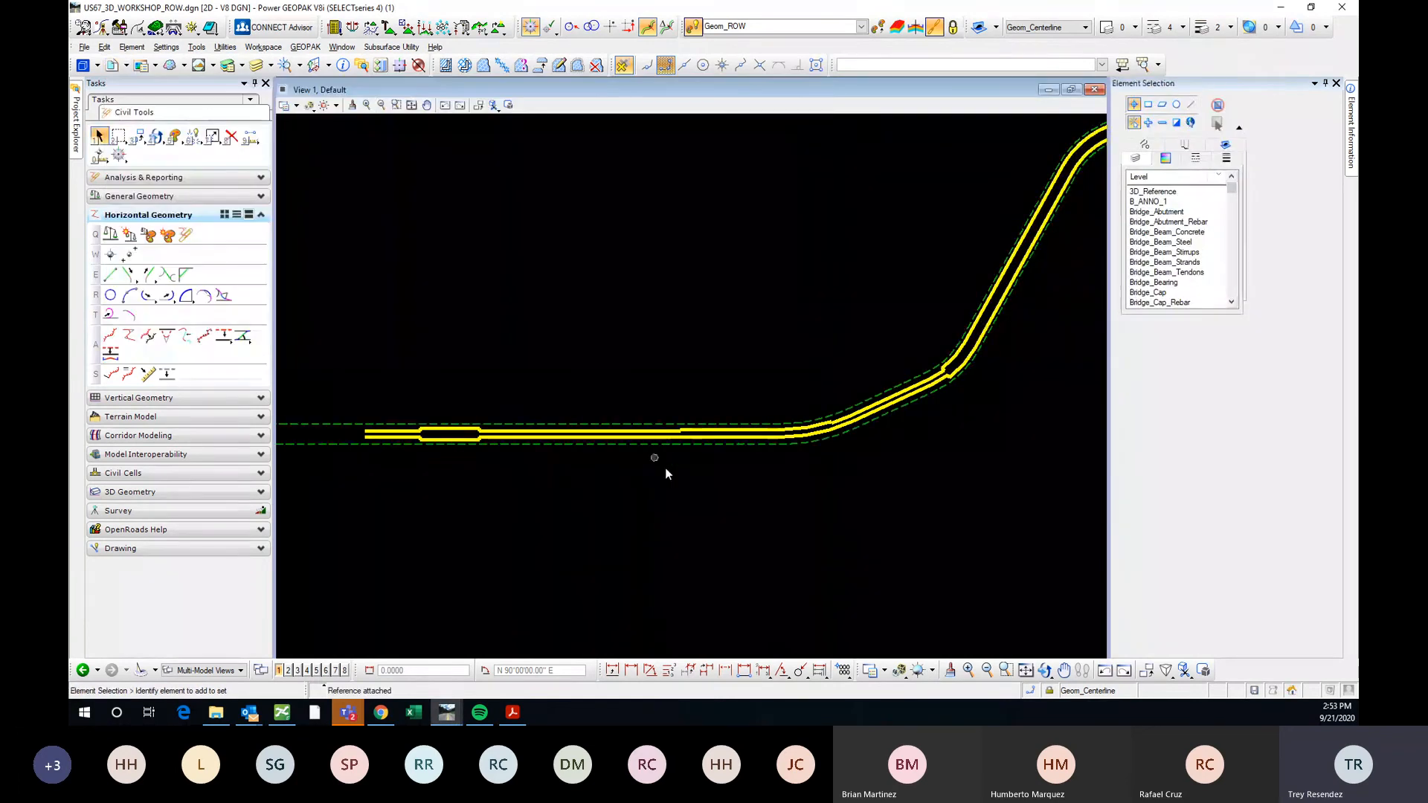
Check the terrain boundary's coverage along both right-of-way lines and set the combined US 67 terrain as the active terrain model.
middle_drag(850, 394, 495, 496)
scroll(495, 497, down, 2)
scroll(826, 305, up, 6)
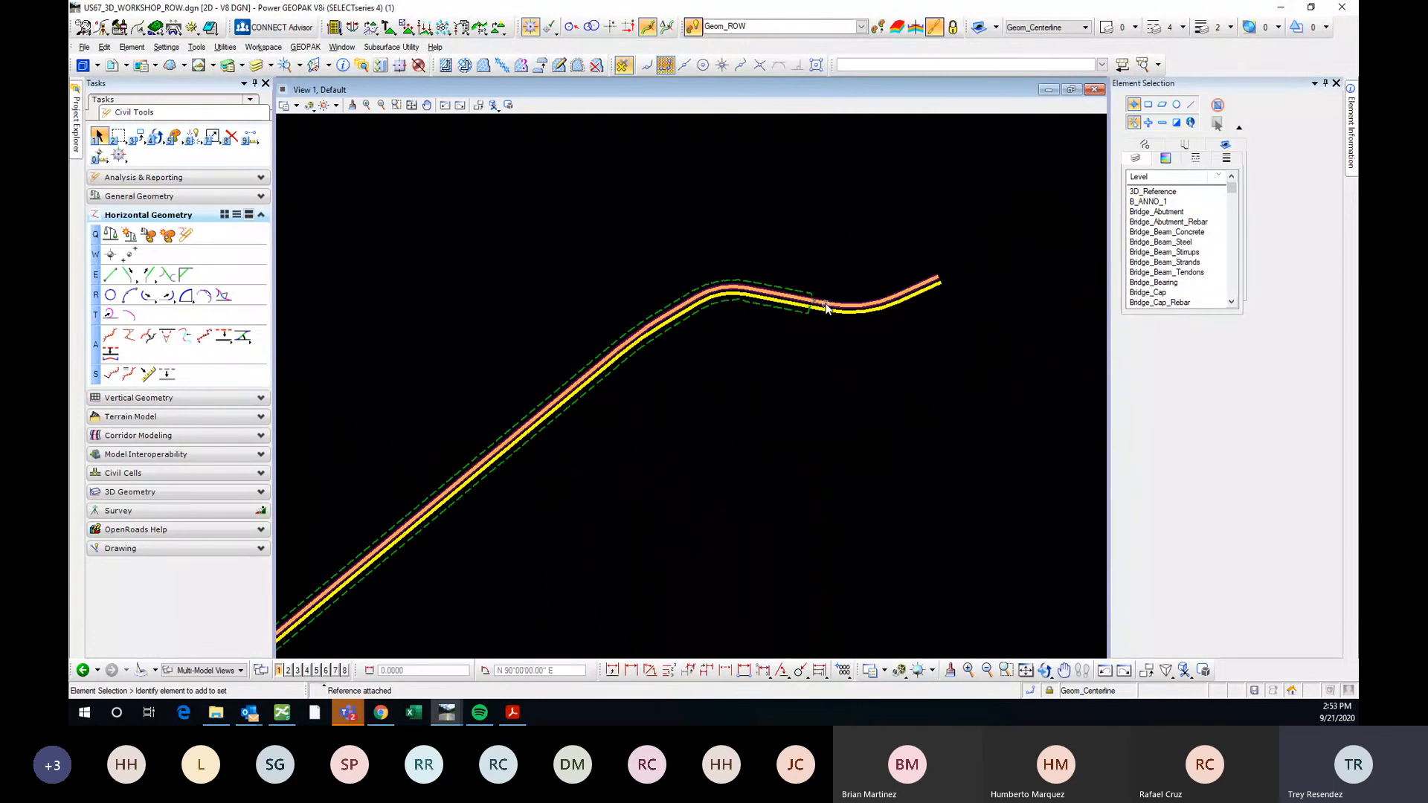
scroll(826, 306, up, 3)
scroll(943, 271, down, 8)
scroll(641, 401, up, 5)
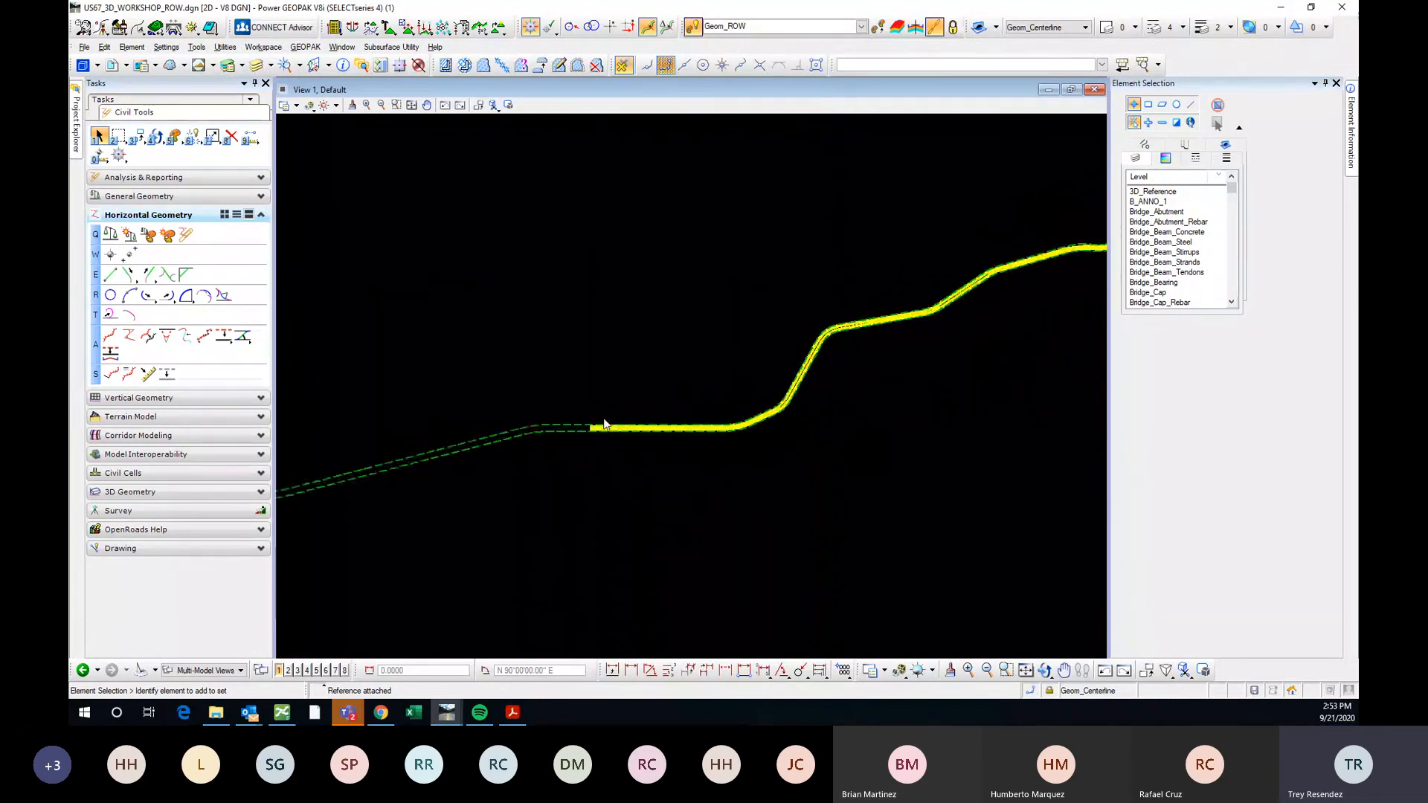
scroll(588, 431, up, 5)
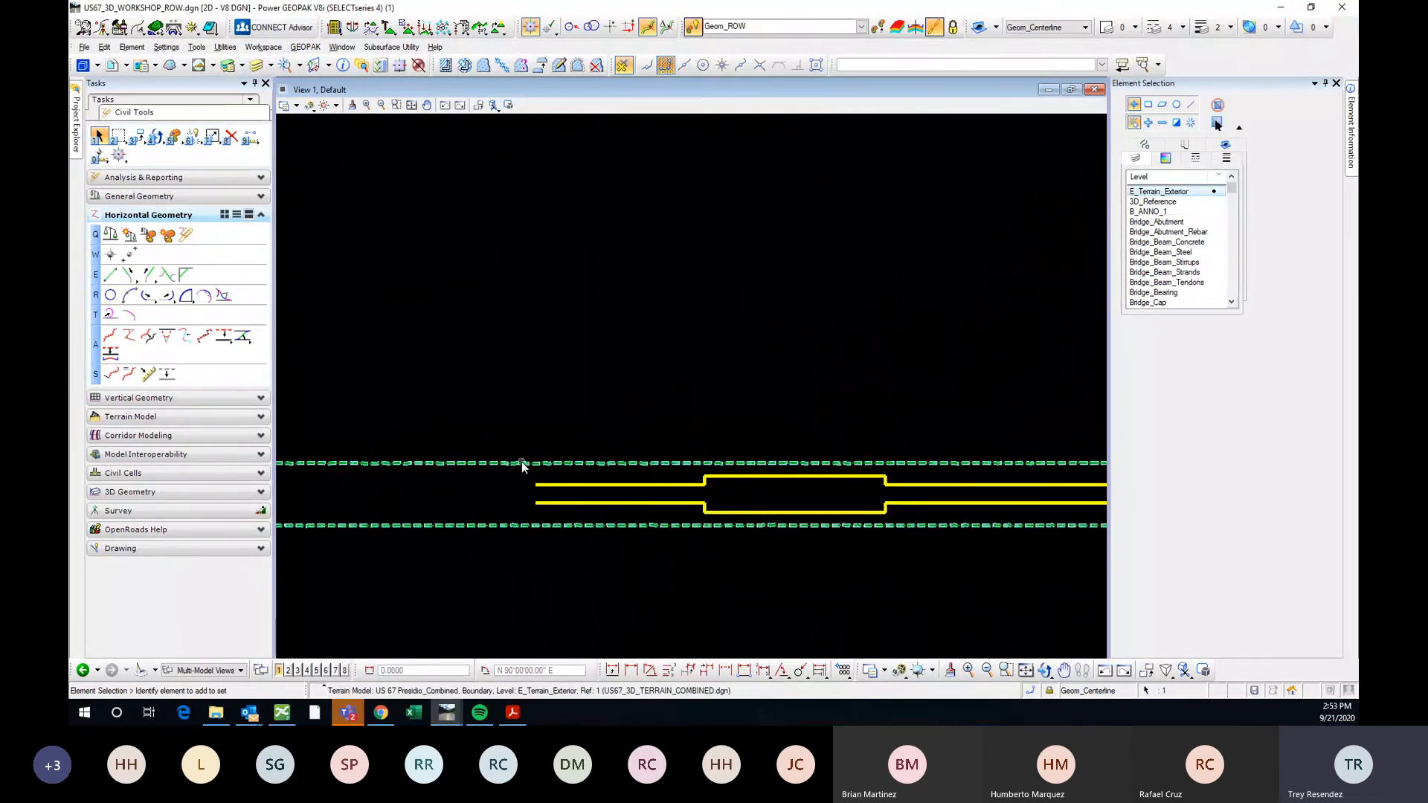
click(522, 462)
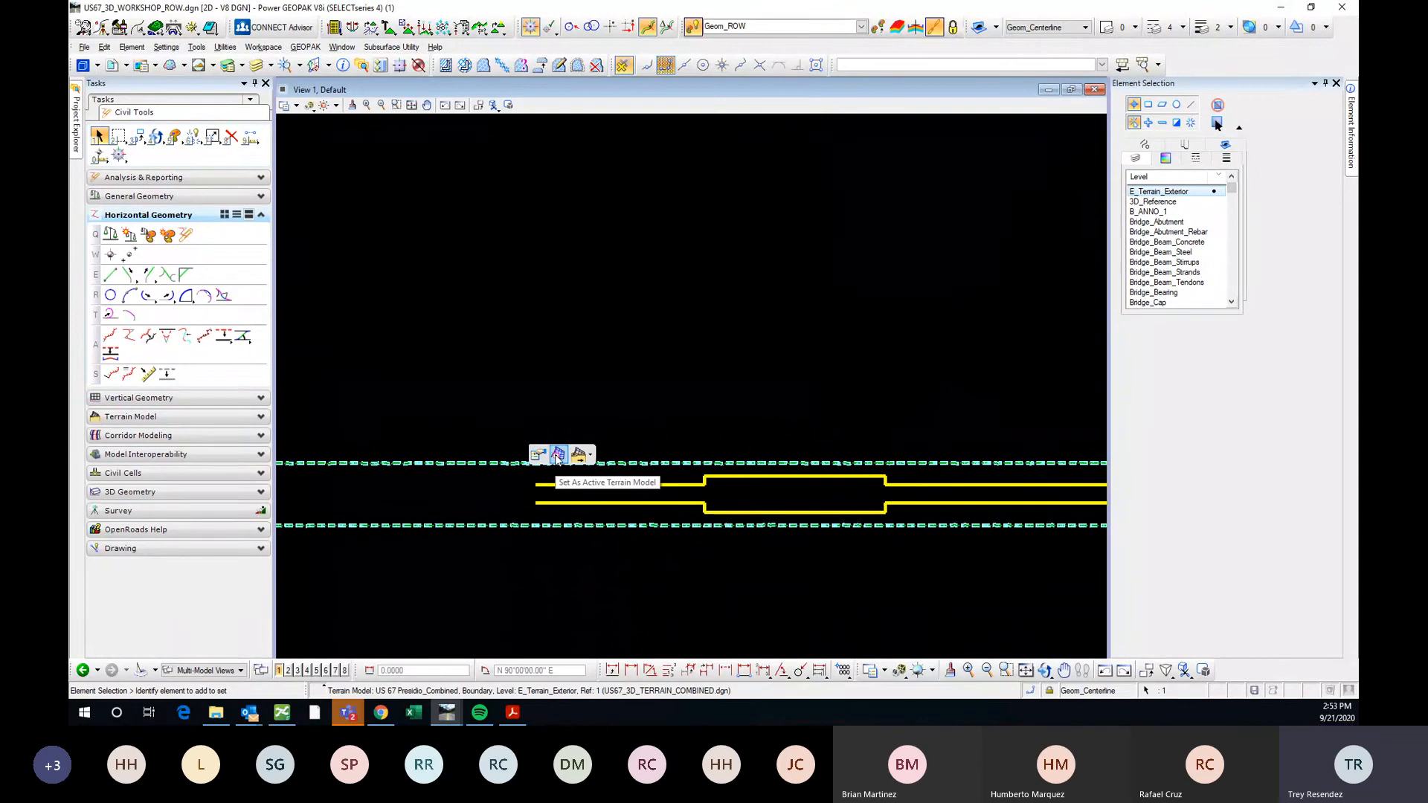
click(557, 456)
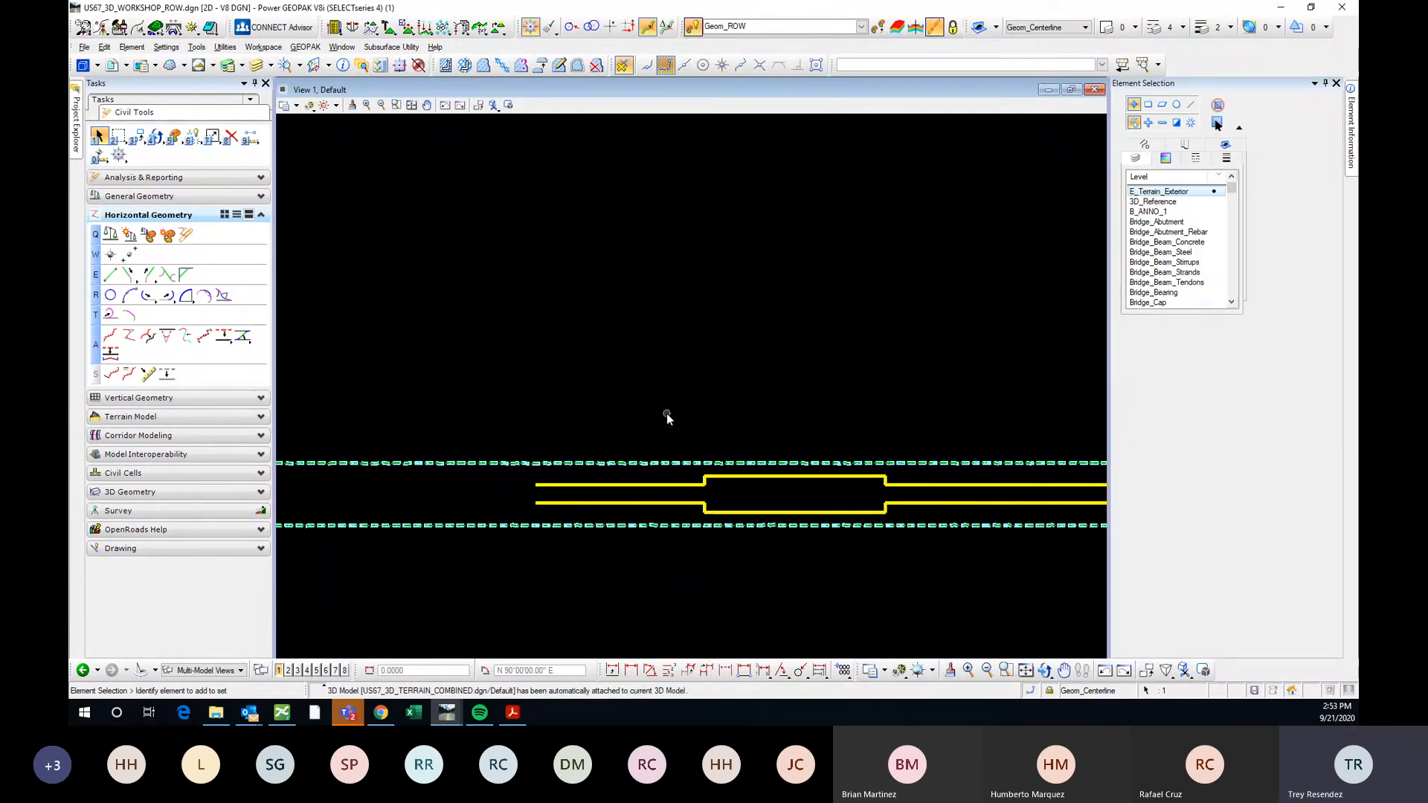
Open the profile model of LT_ROW in View 2 and size the profile window beside the plan view.
click(639, 485)
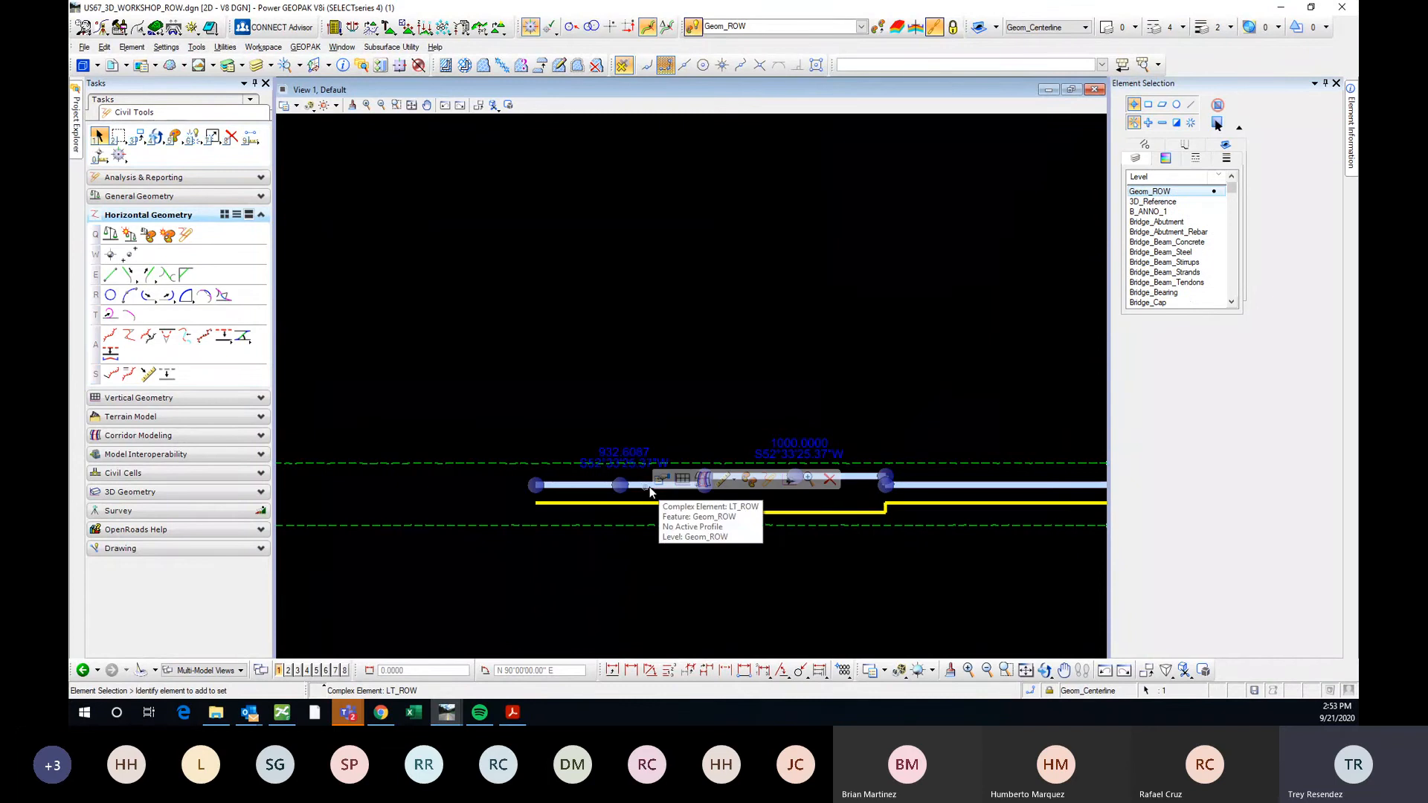
click(703, 480)
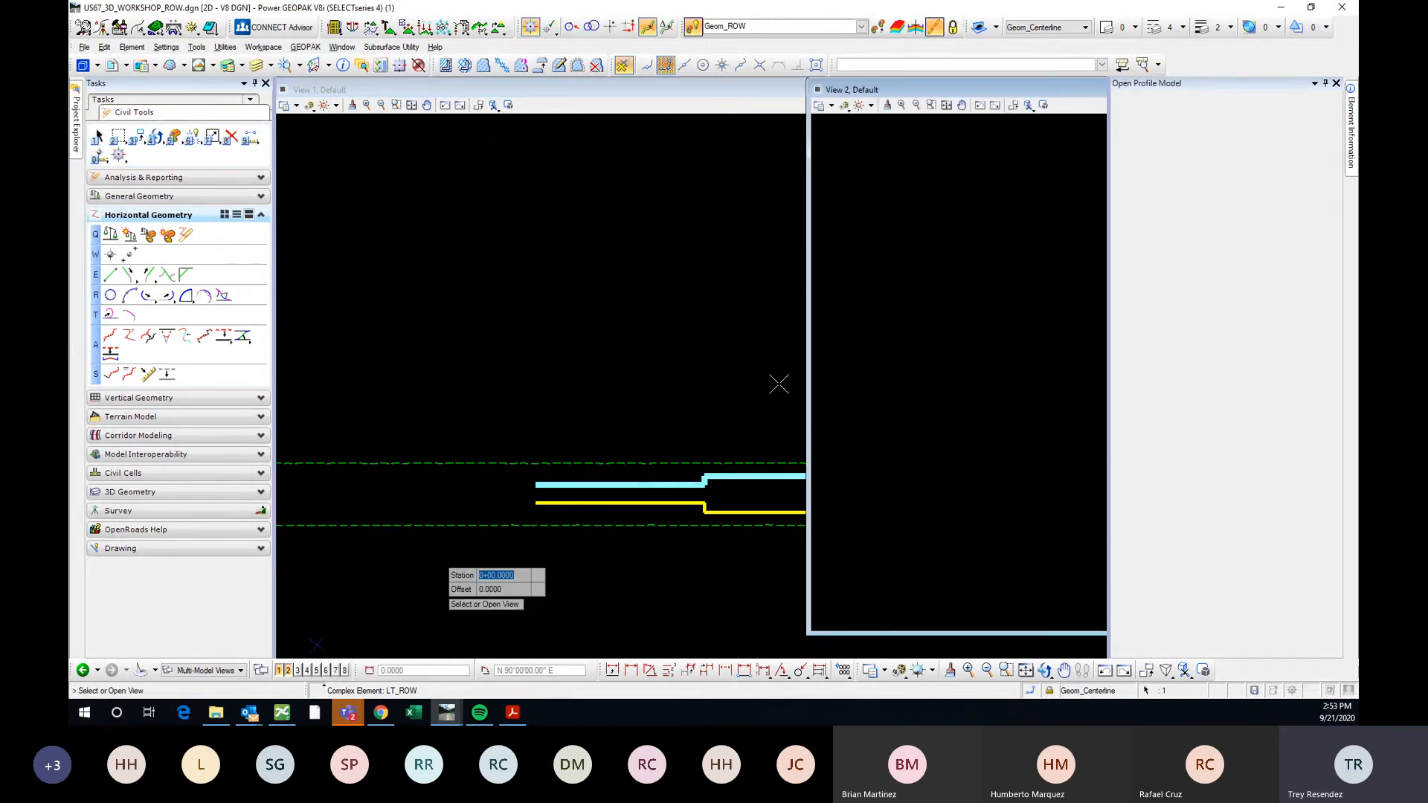
click(915, 296)
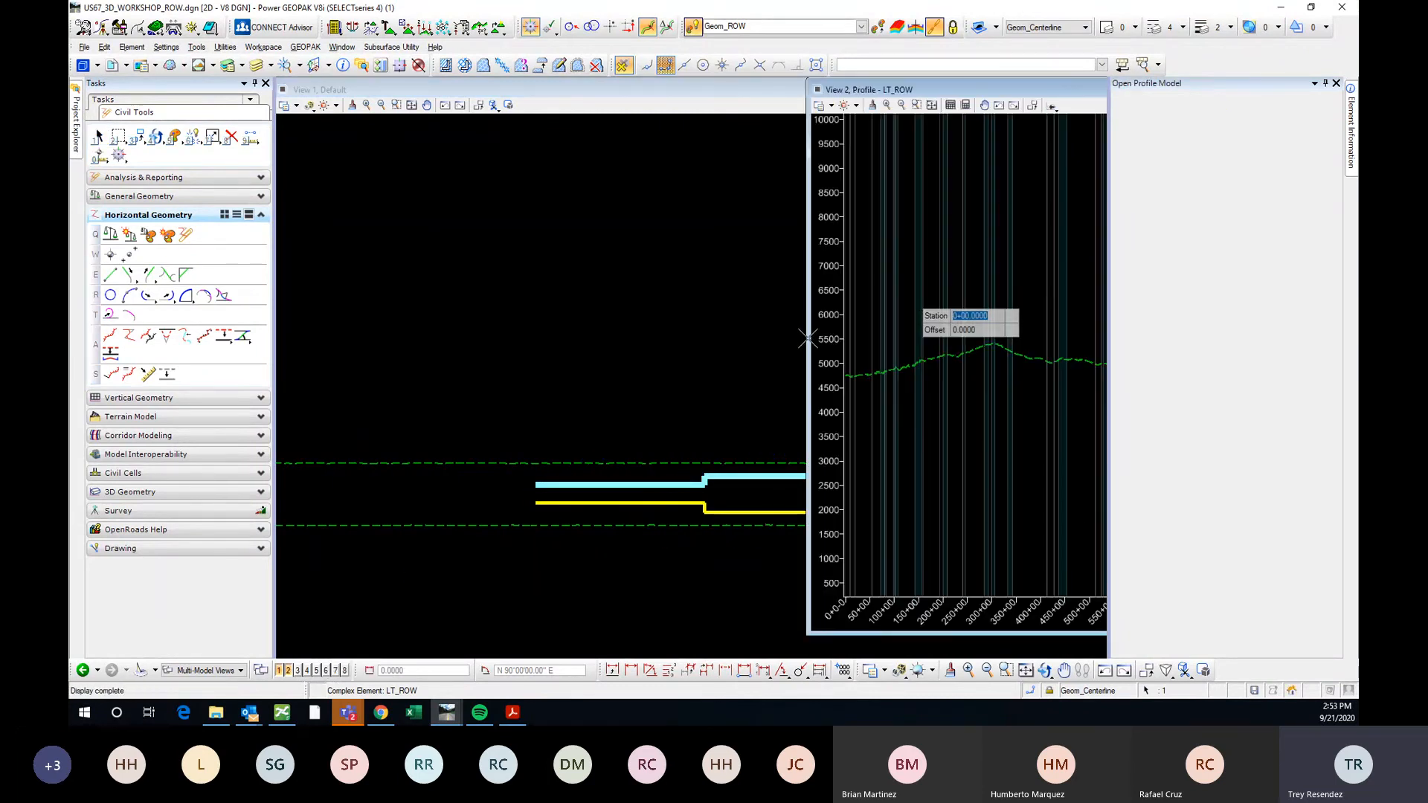
right_click(808, 338)
drag(808, 339, 549, 340)
scroll(803, 364, down, 5)
middle_drag(877, 406, 874, 418)
middle_drag(722, 365, 646, 362)
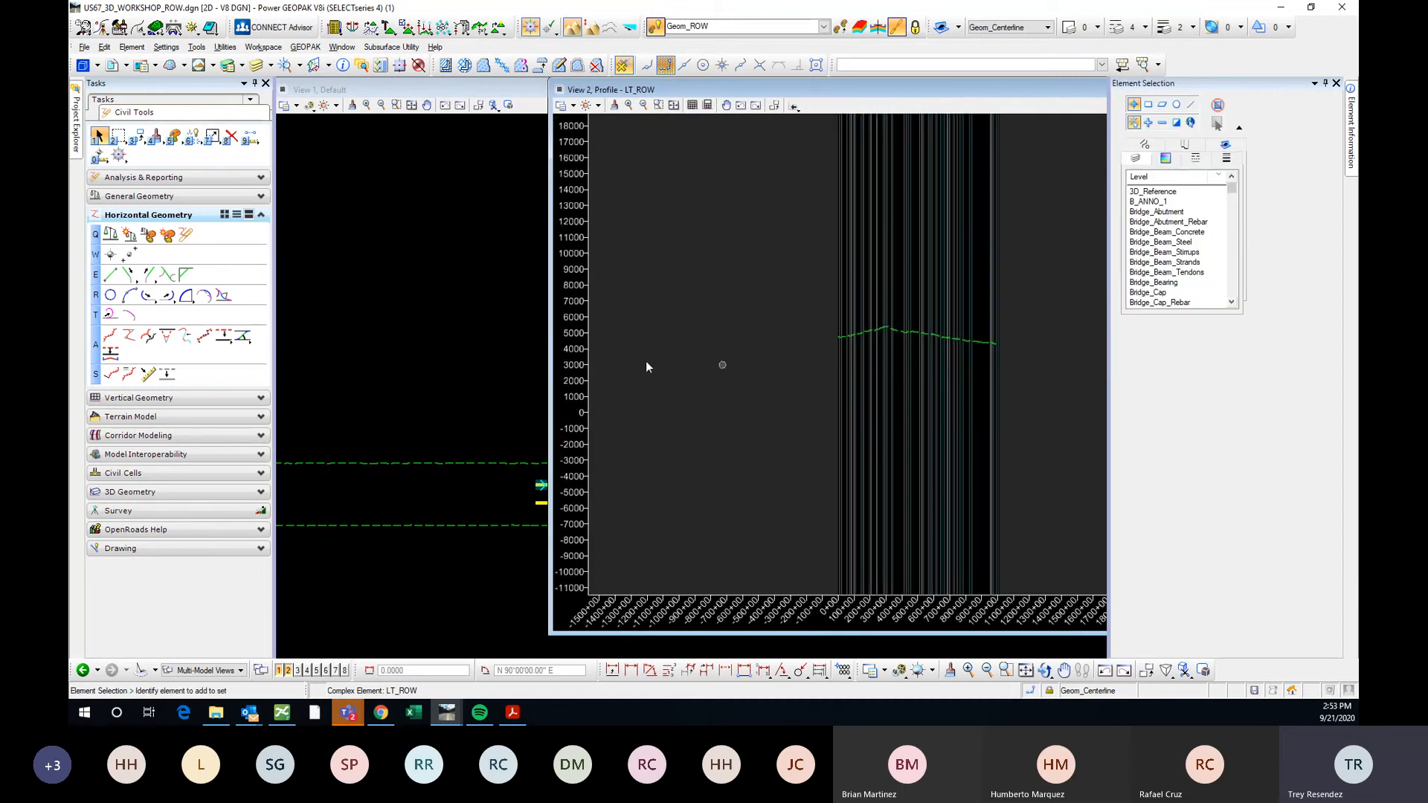
drag(555, 391, 763, 364)
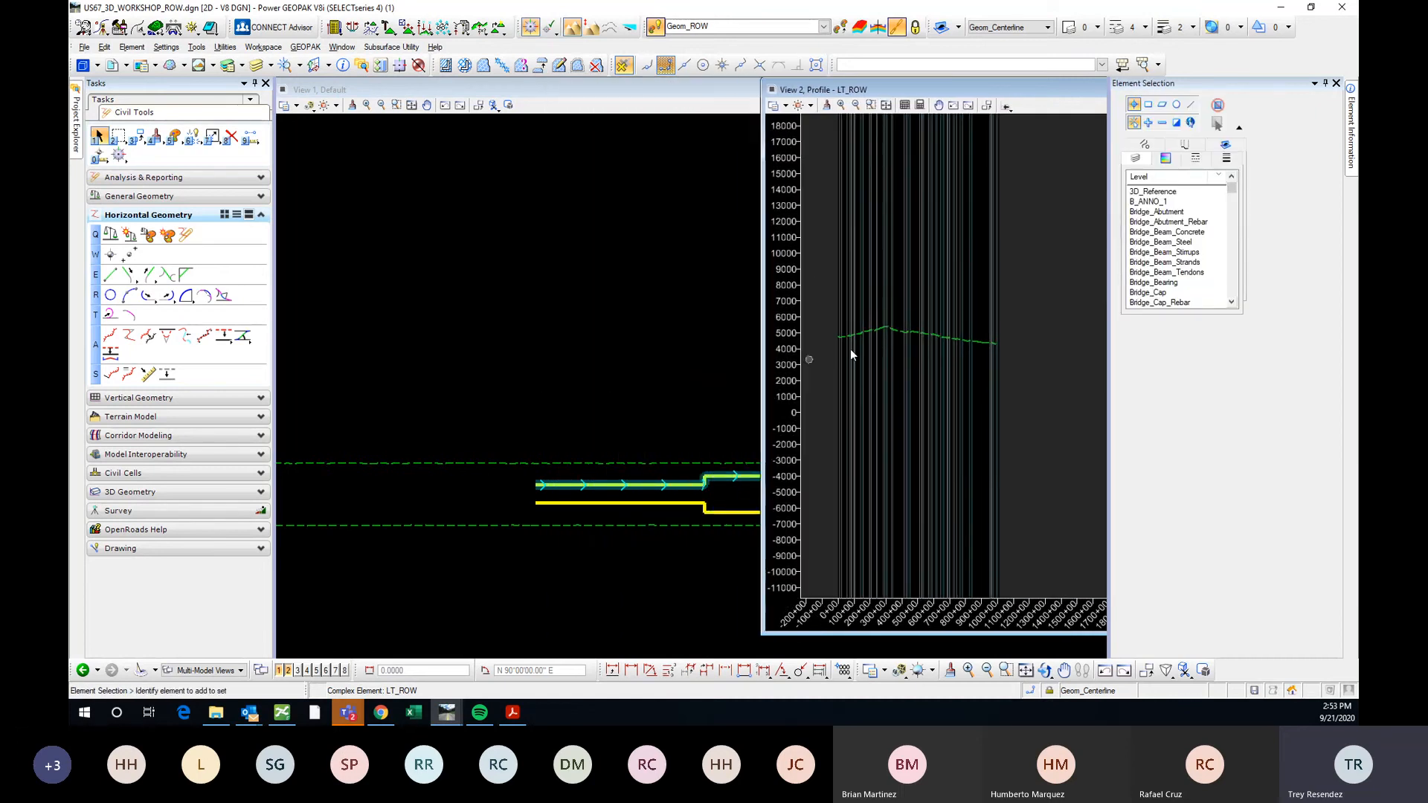
Set the terrain surface profile in the LT_ROW profile view as the active profile.
scroll(887, 329, up, 2)
click(885, 324)
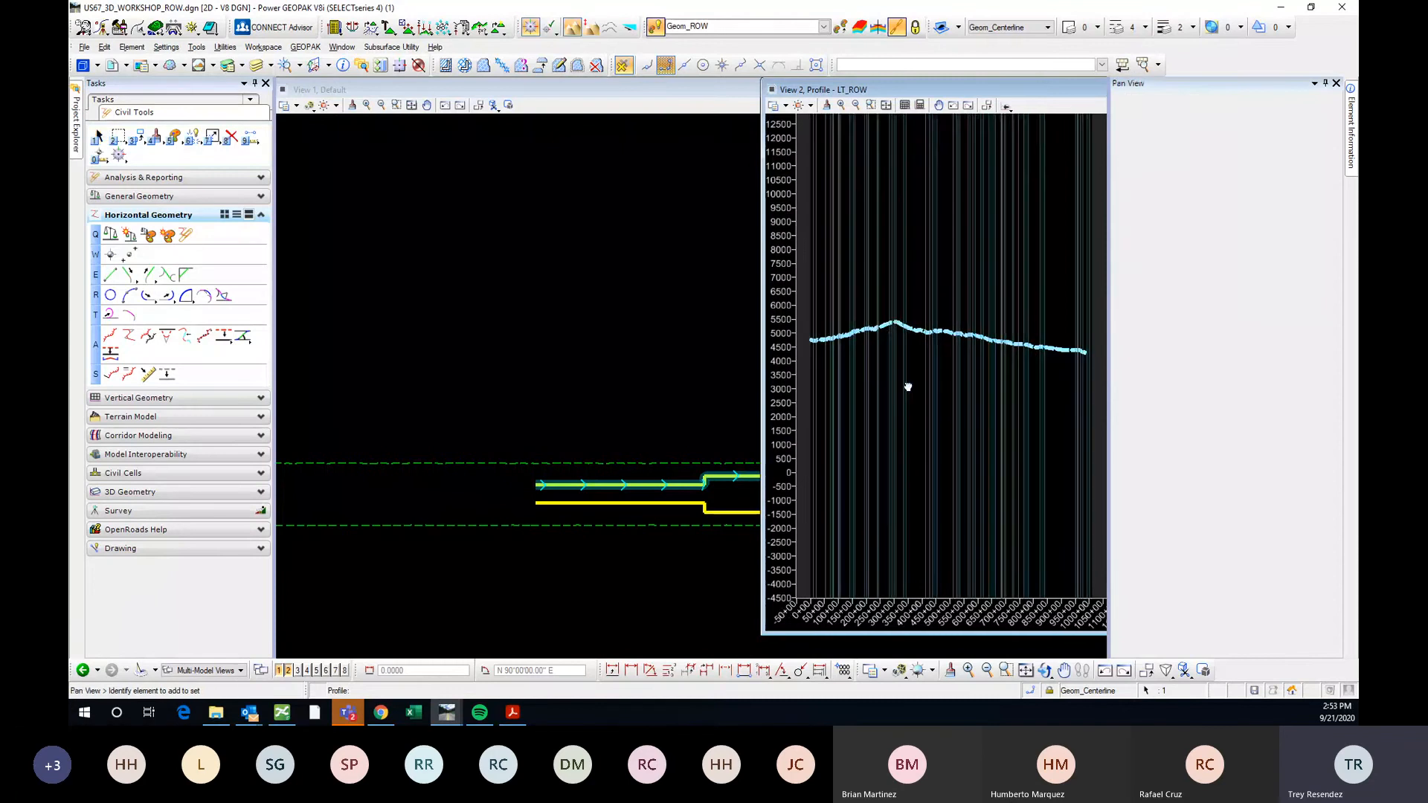
middle_drag(886, 322, 920, 311)
mouse_move(917, 313)
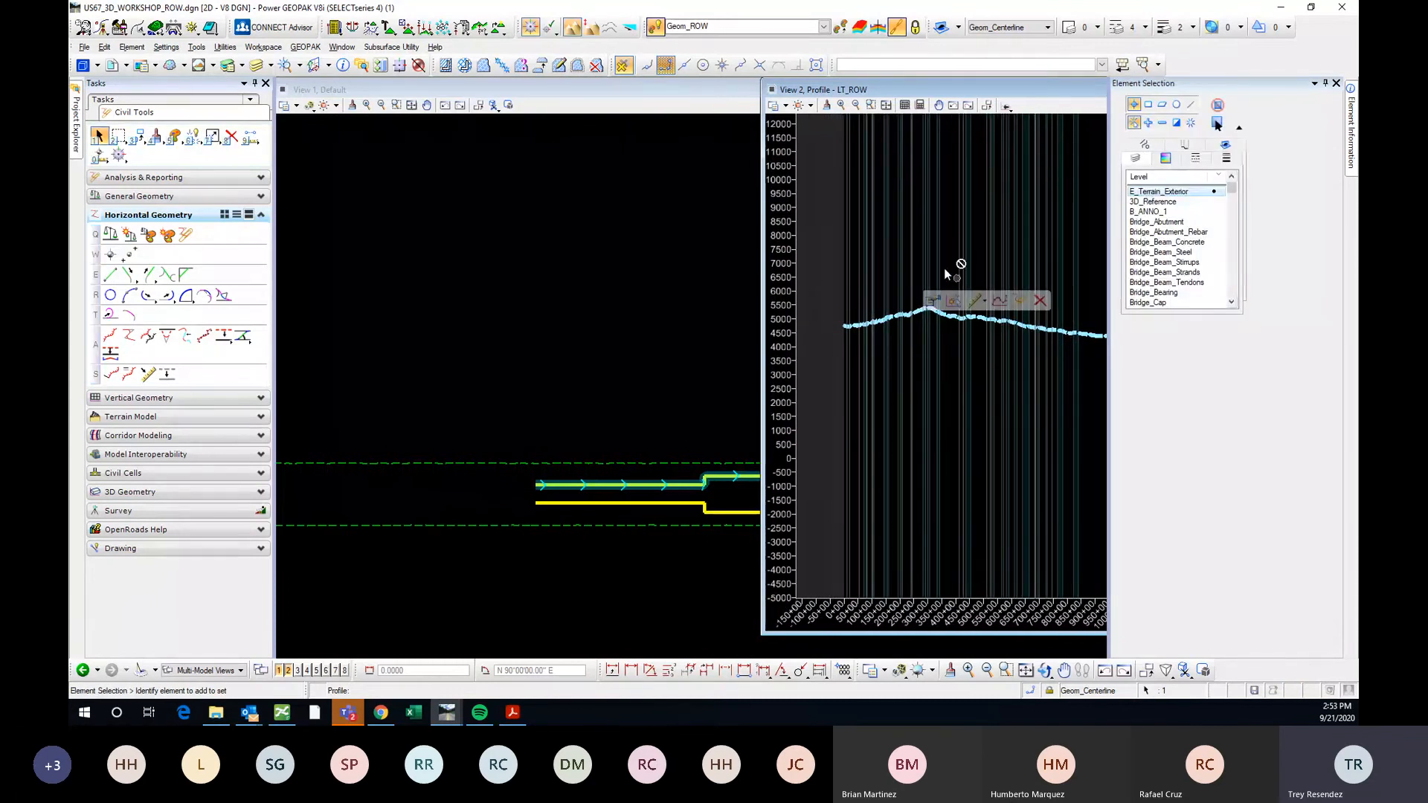
scroll(428, 442, down, 2)
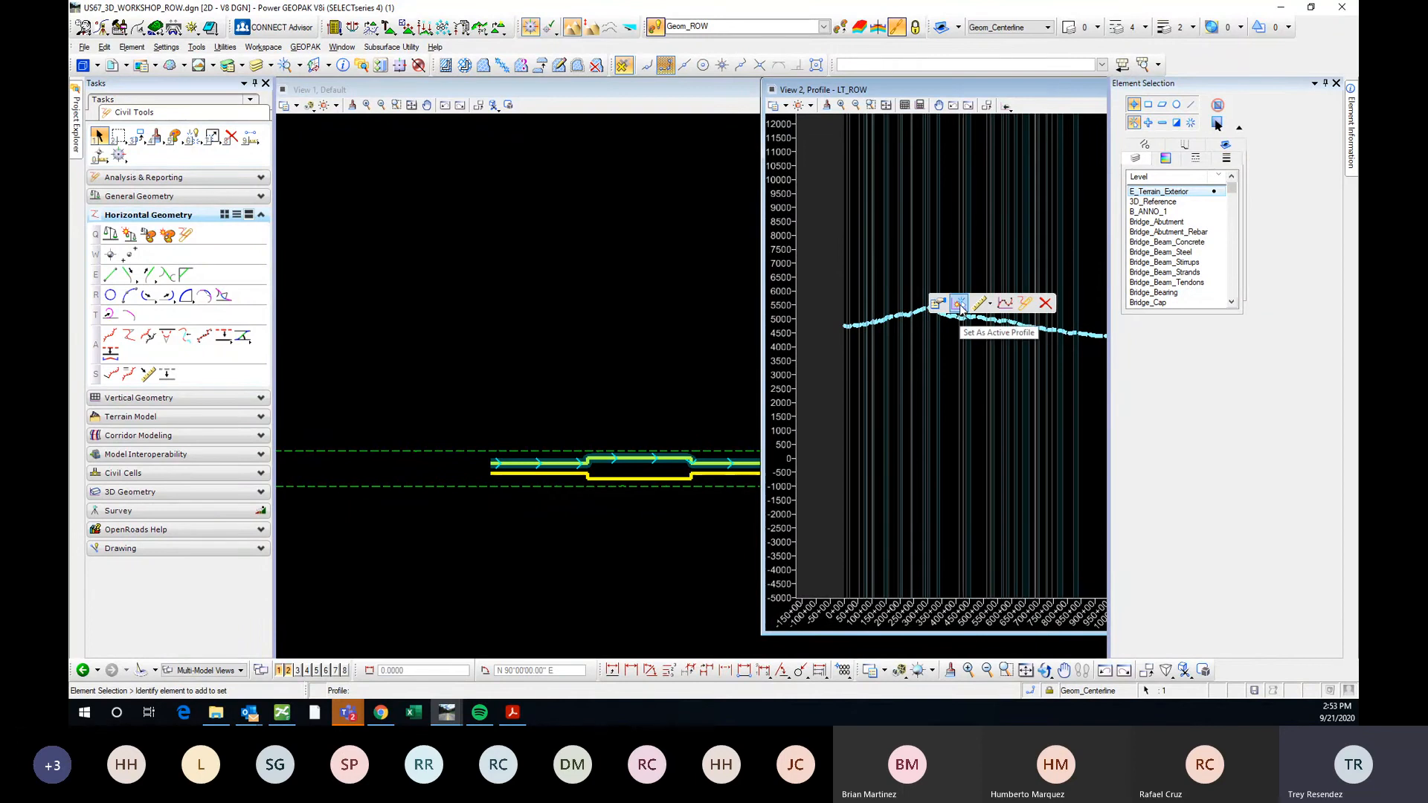
click(960, 309)
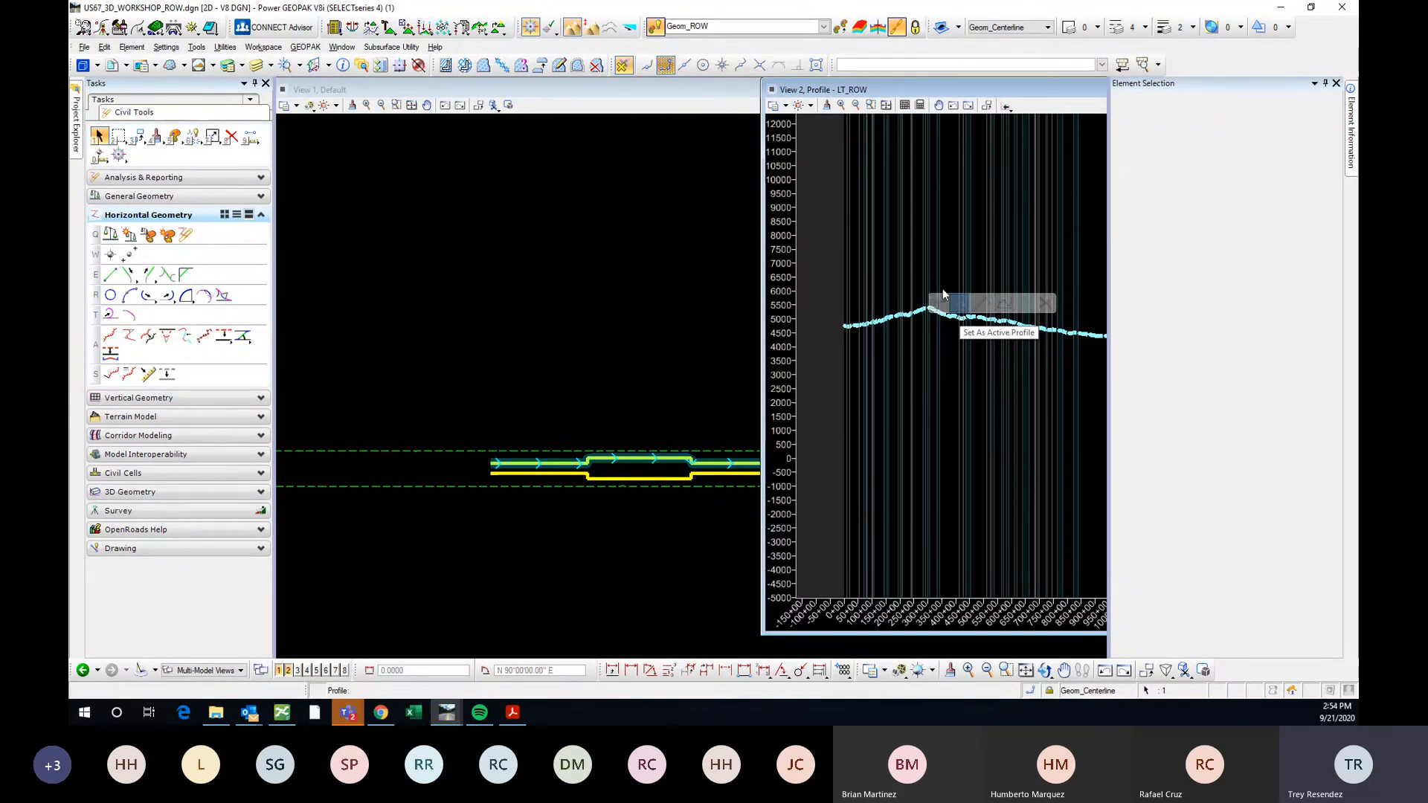
click(953, 305)
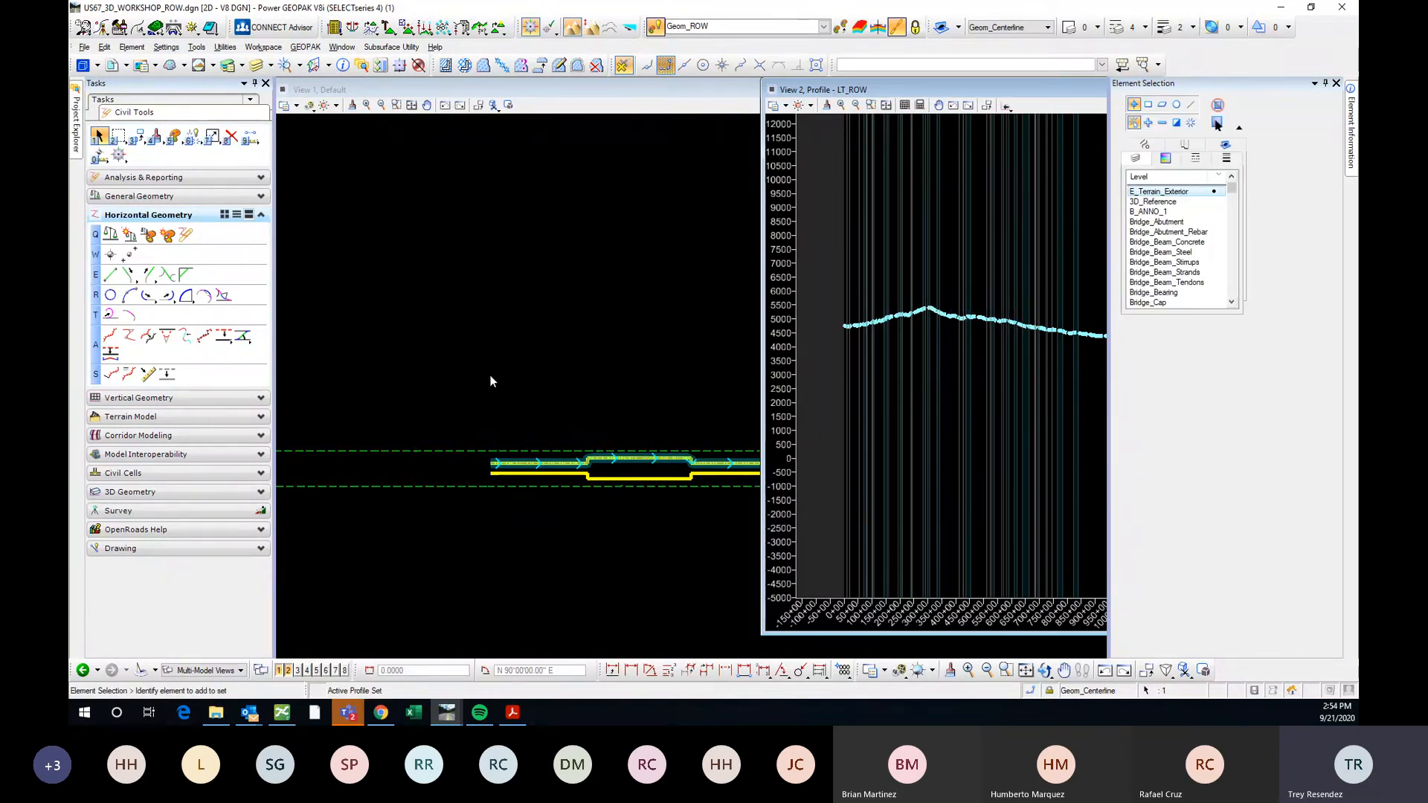
Open the profile model of the lower right-of-way line, RT_ROW, in View 2.
middle_drag(593, 537, 531, 493)
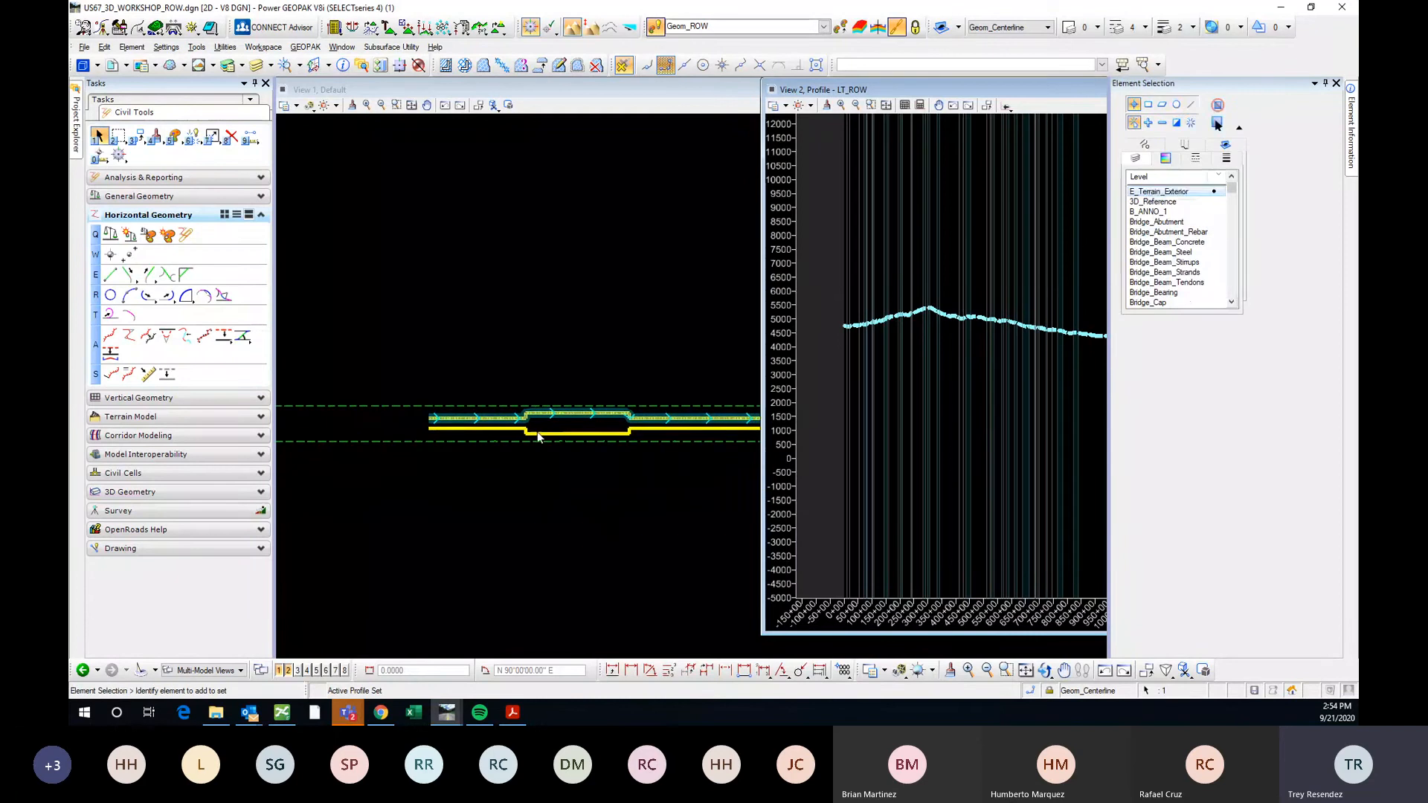
click(504, 448)
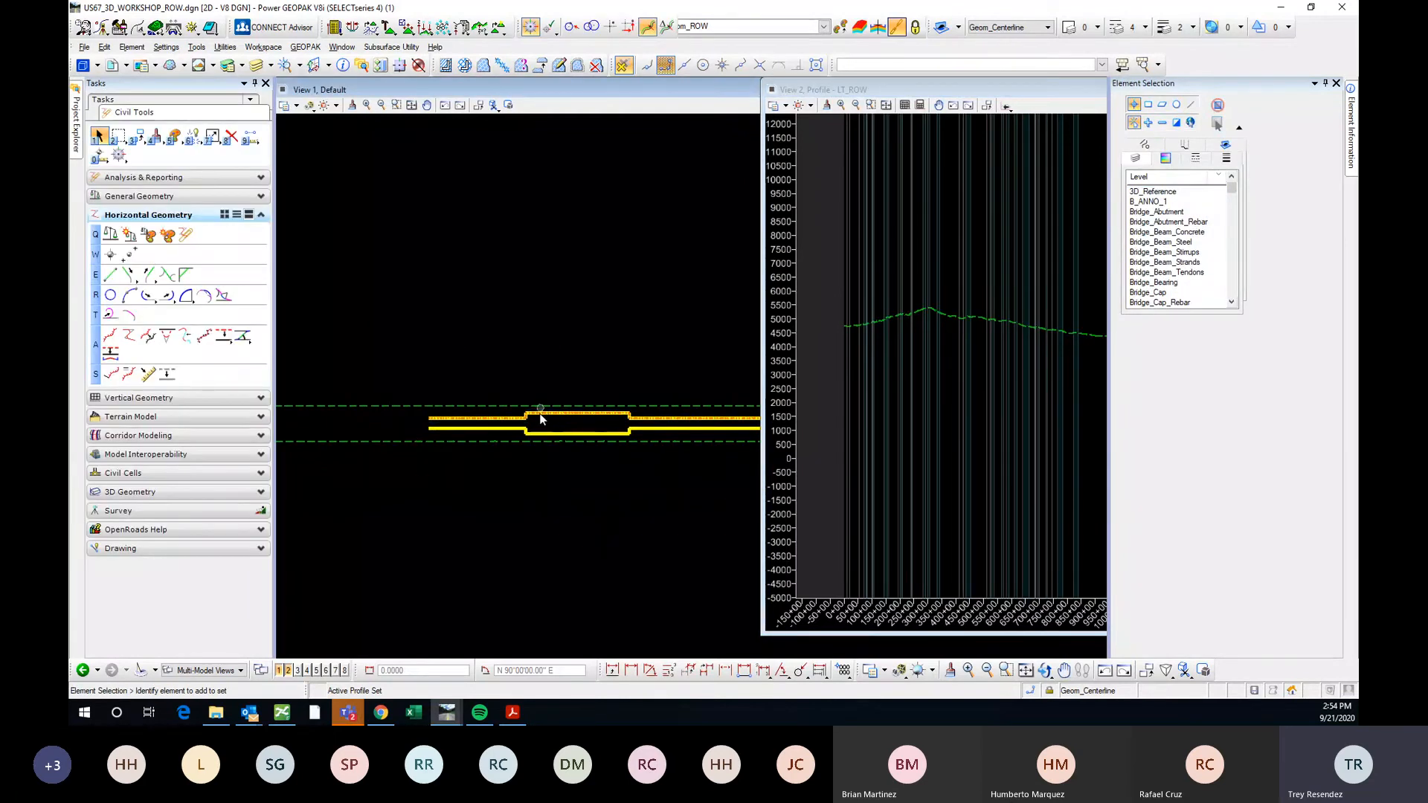
scroll(540, 419, up, 2)
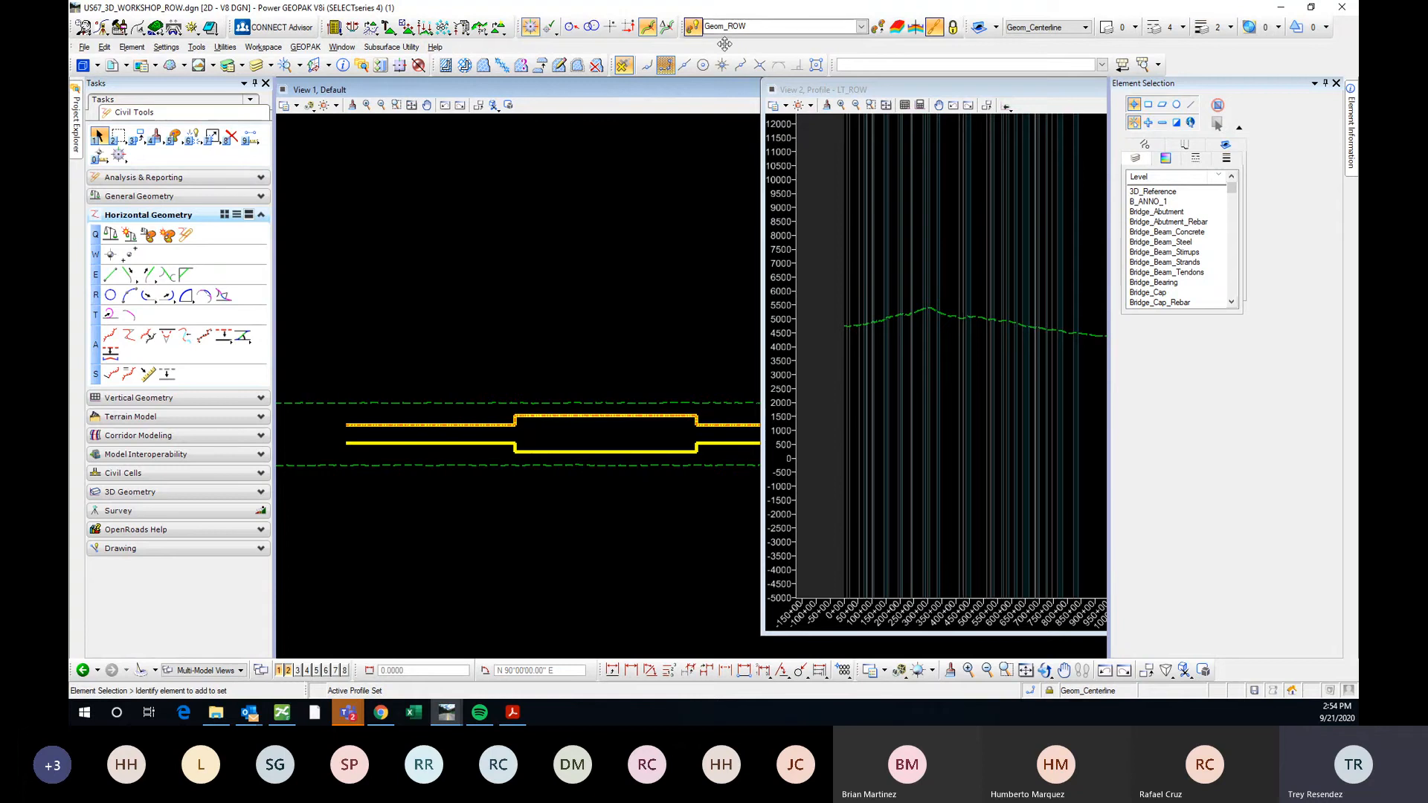
click(463, 445)
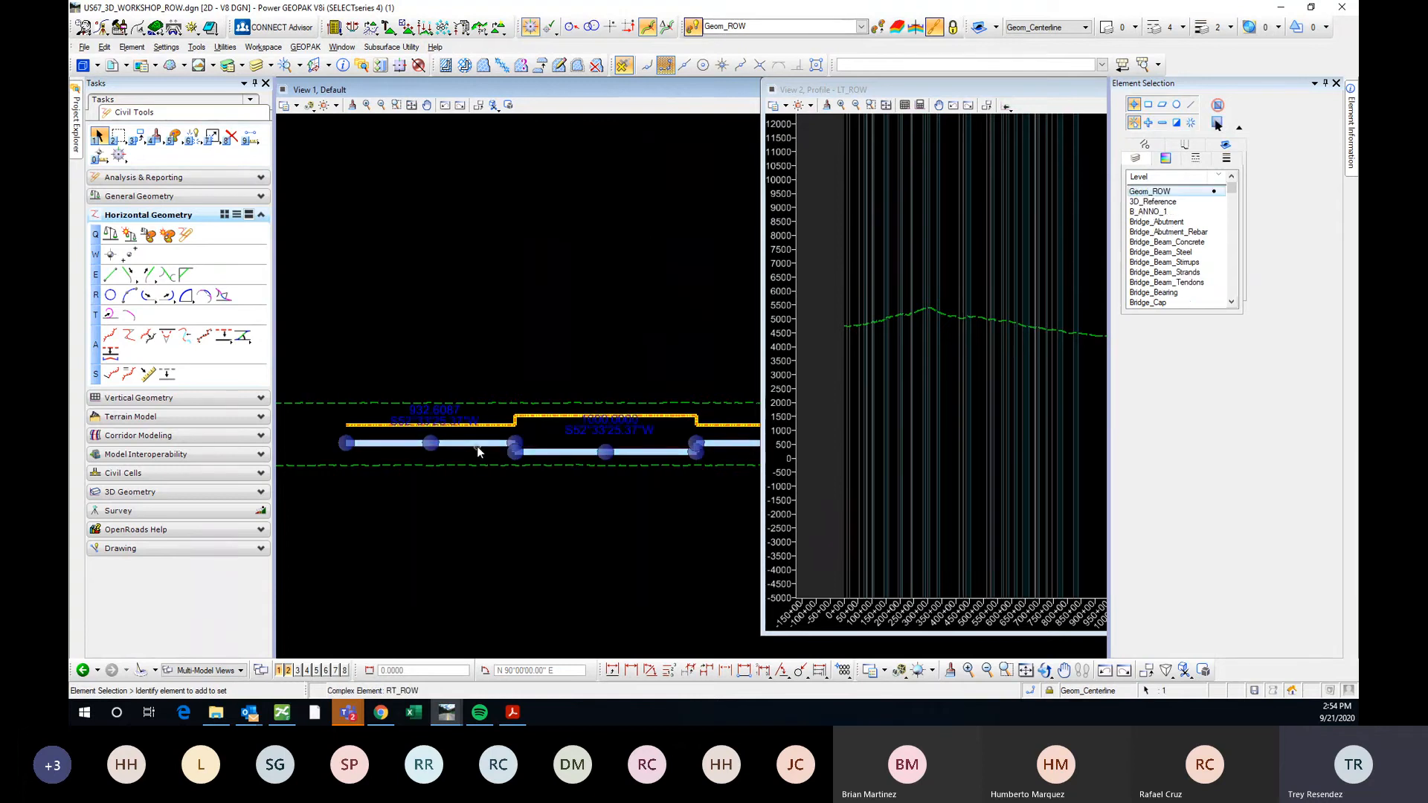
mouse_move(478, 447)
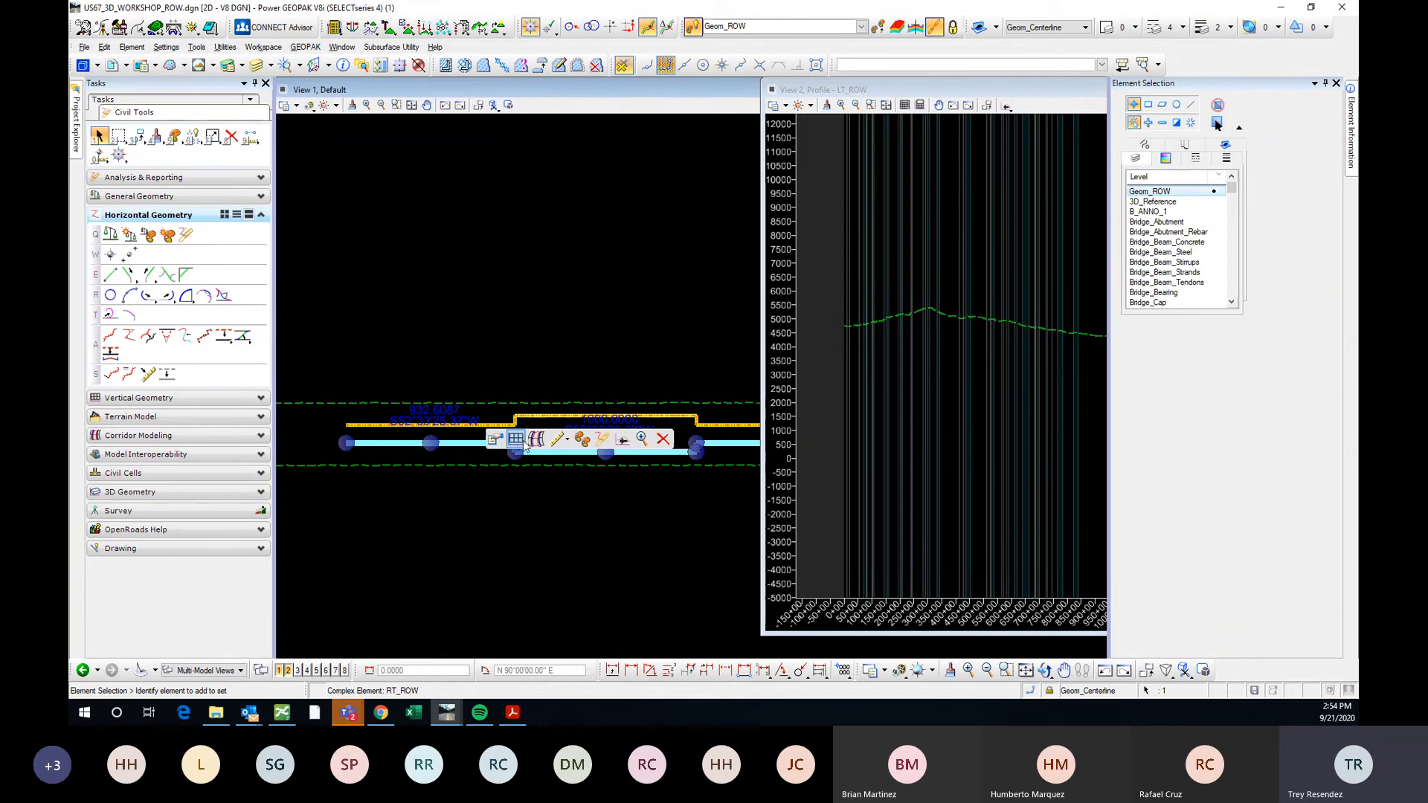
click(520, 441)
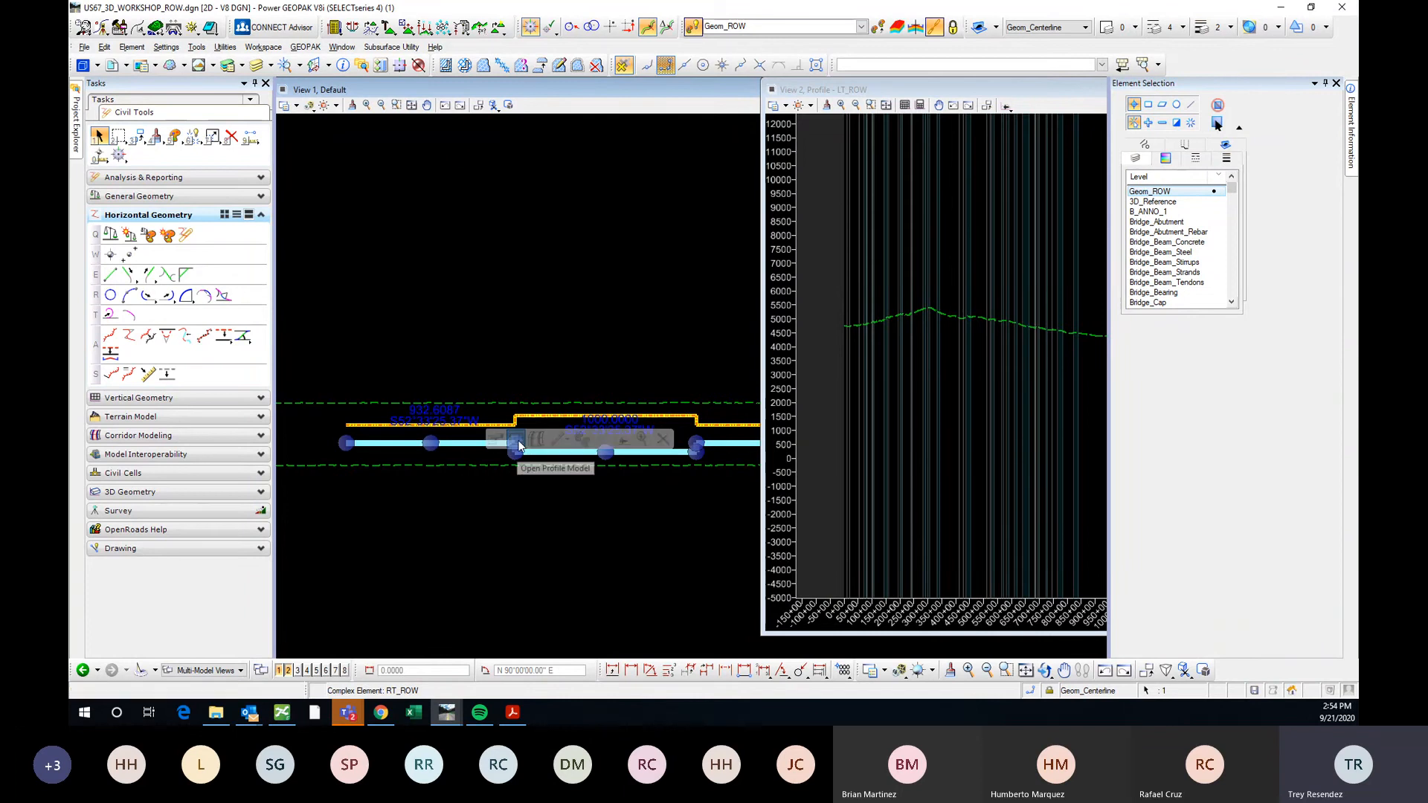
click(916, 360)
Set the RT_ROW terrain surface profile as the active profile and close the profile view.
middle_drag(863, 398, 895, 392)
scroll(895, 392, up, 5)
click(897, 392)
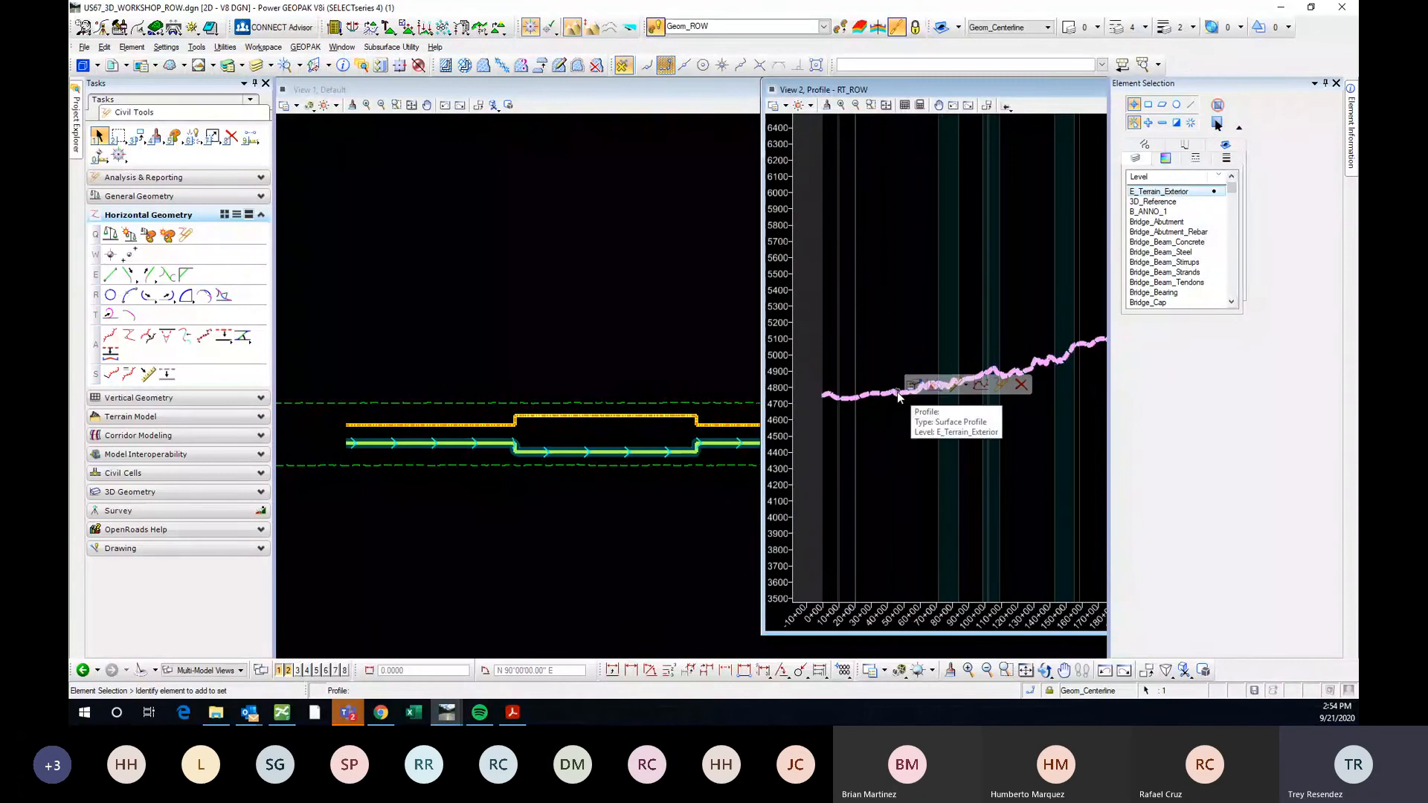
click(935, 386)
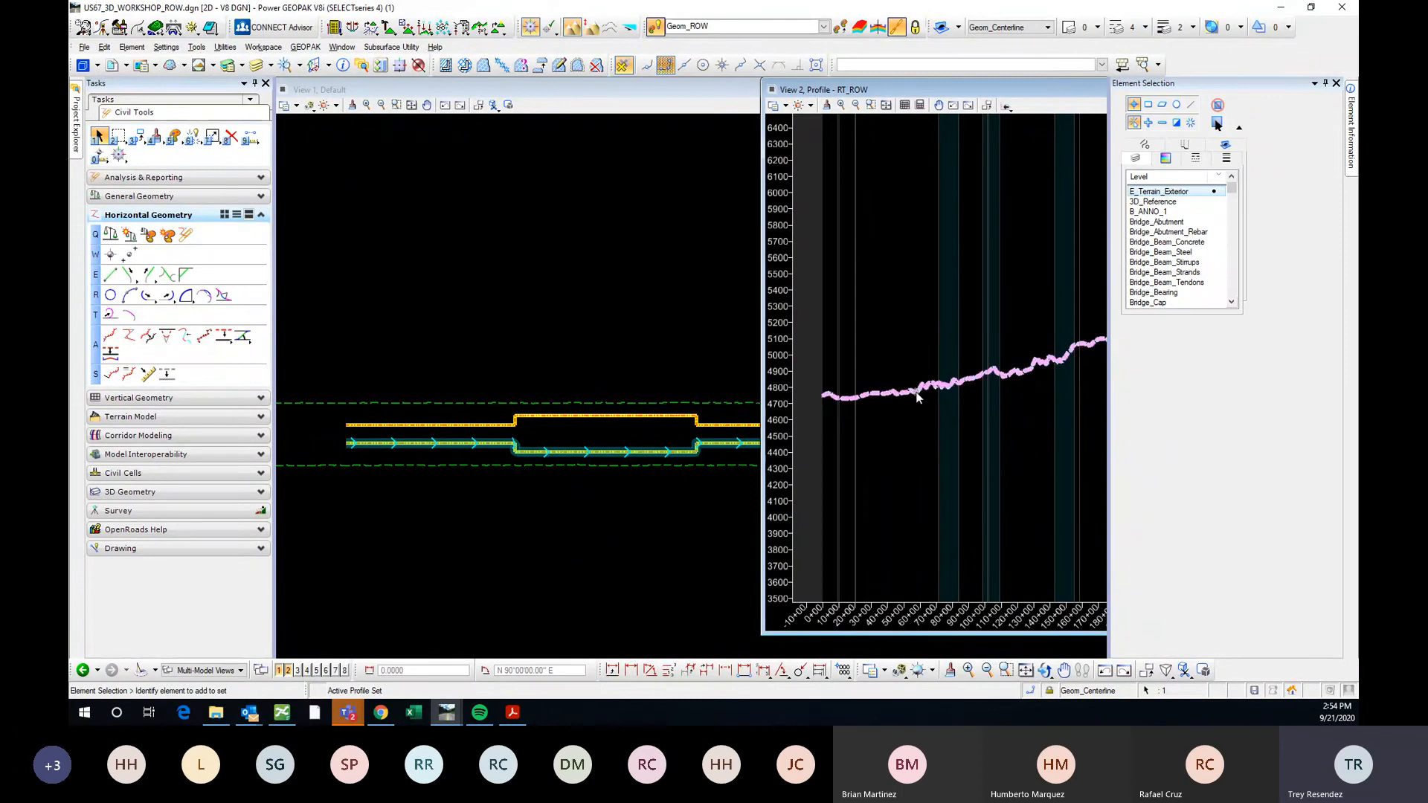
click(1325, 84)
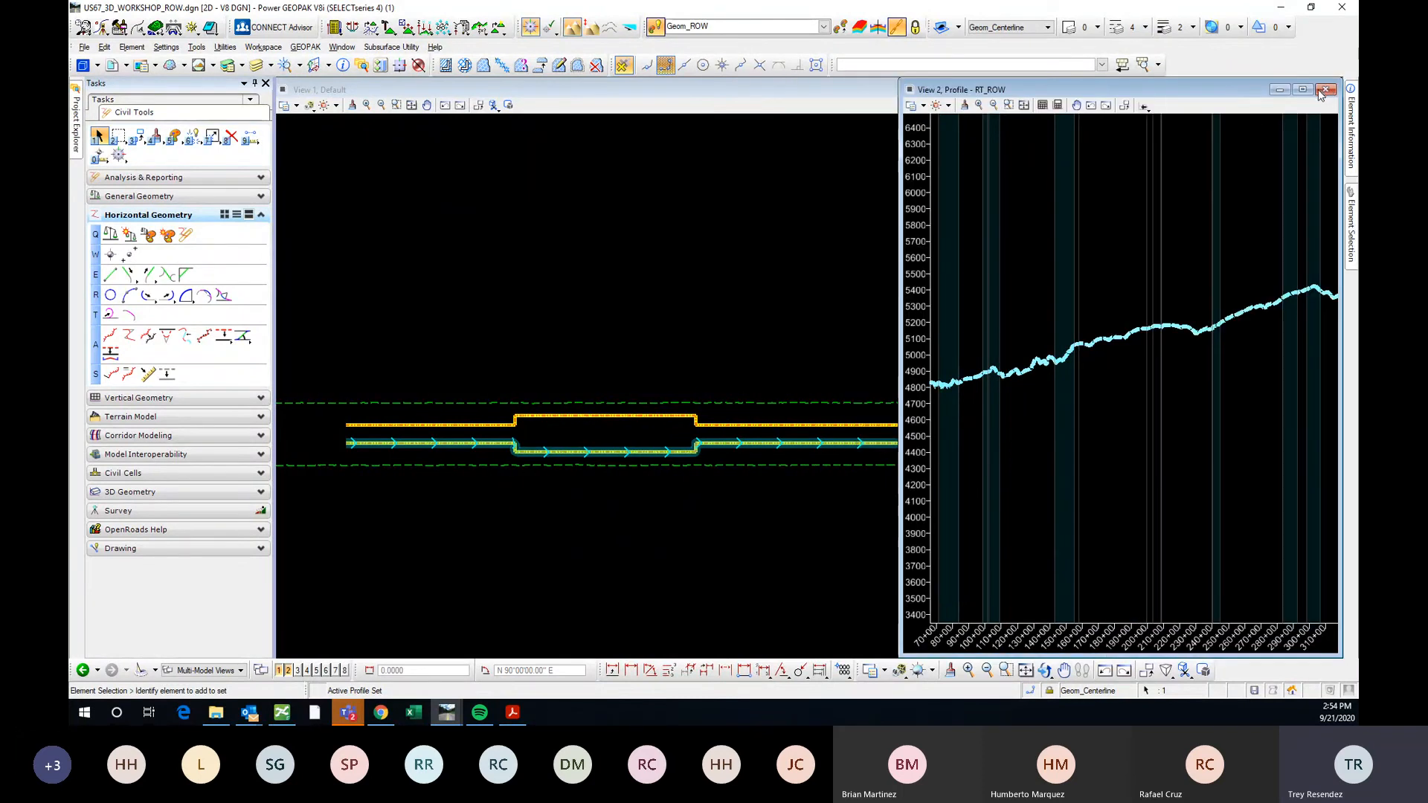
click(1331, 89)
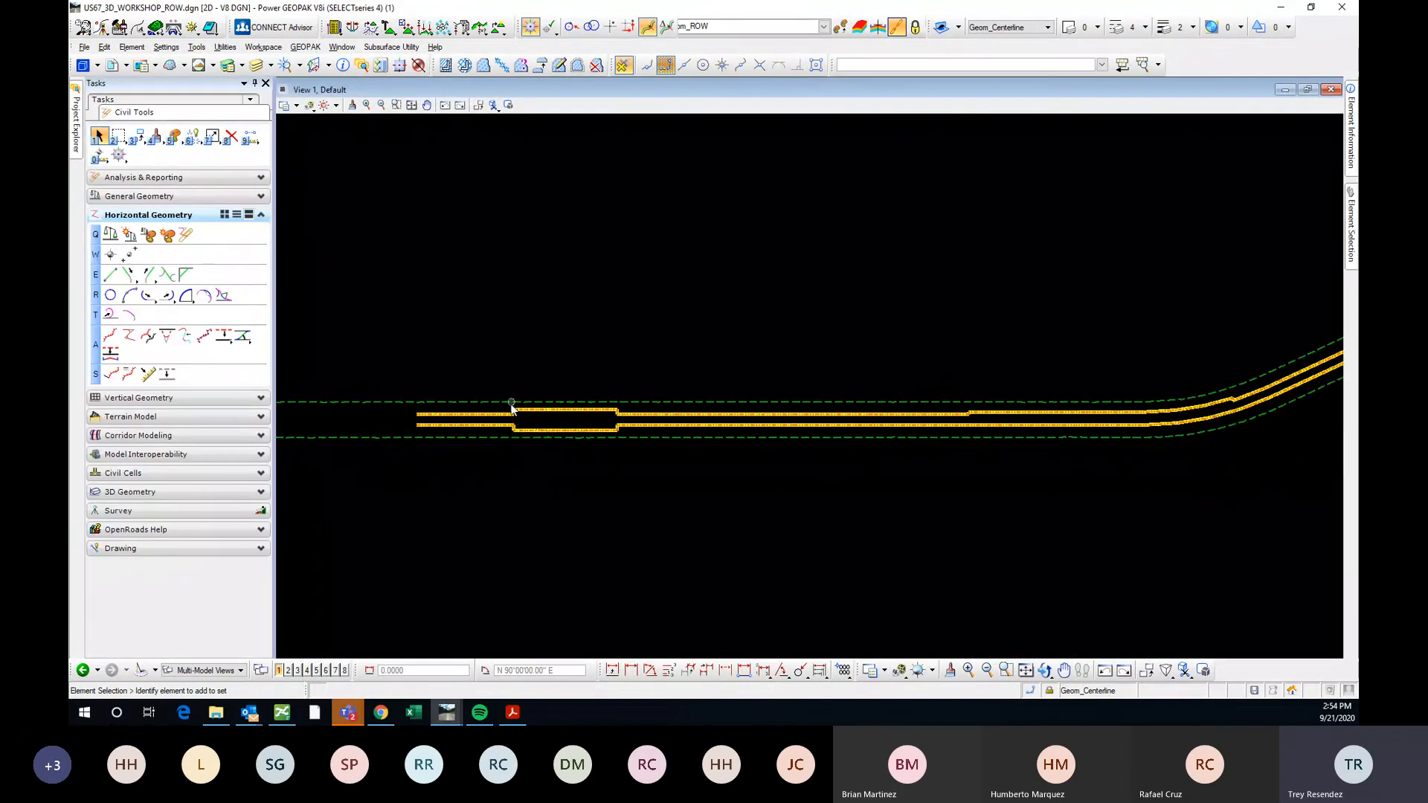
Examine both right-of-way lines along the US 67 alignment against the referenced terrain boundary in plan.
scroll(1139, 303, down, 5)
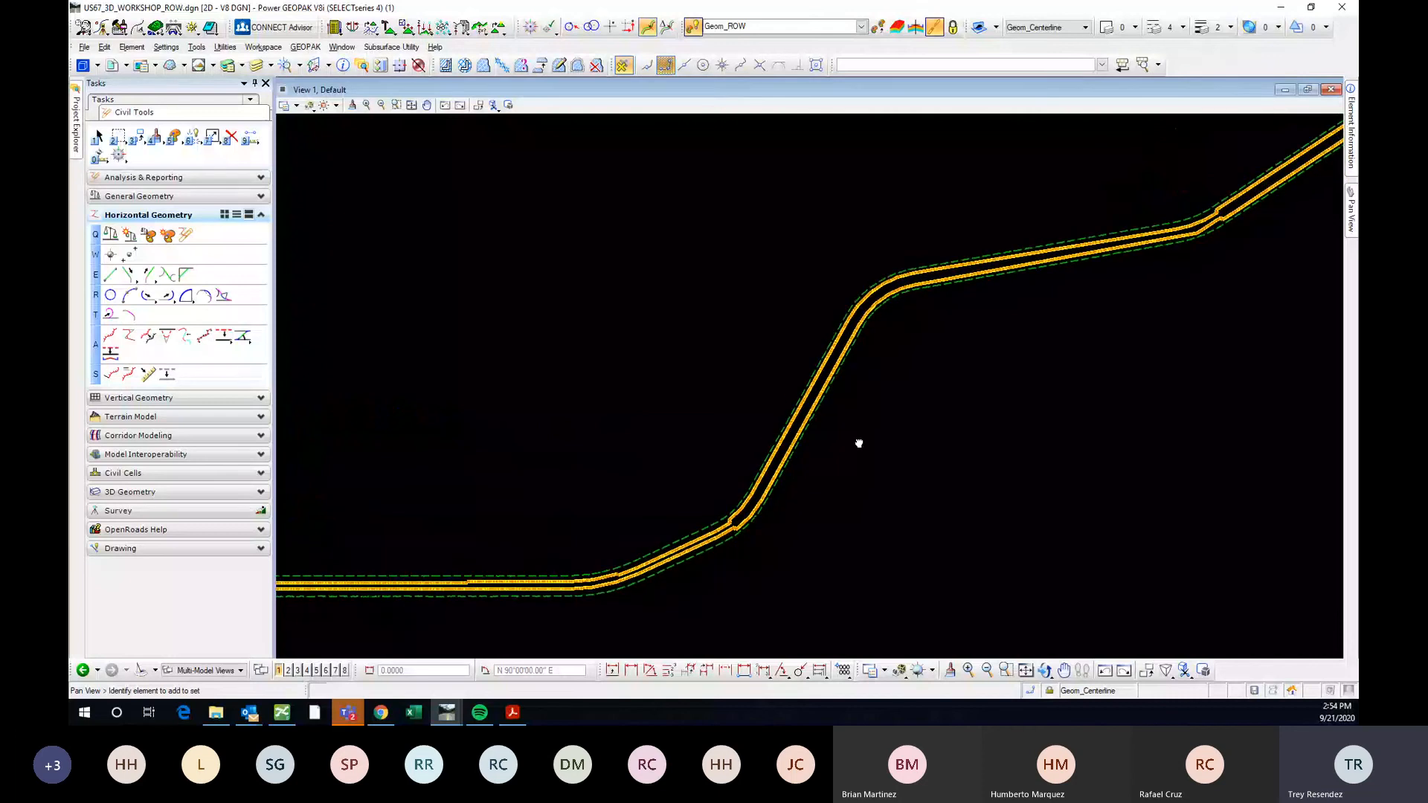
scroll(577, 488, up, 5)
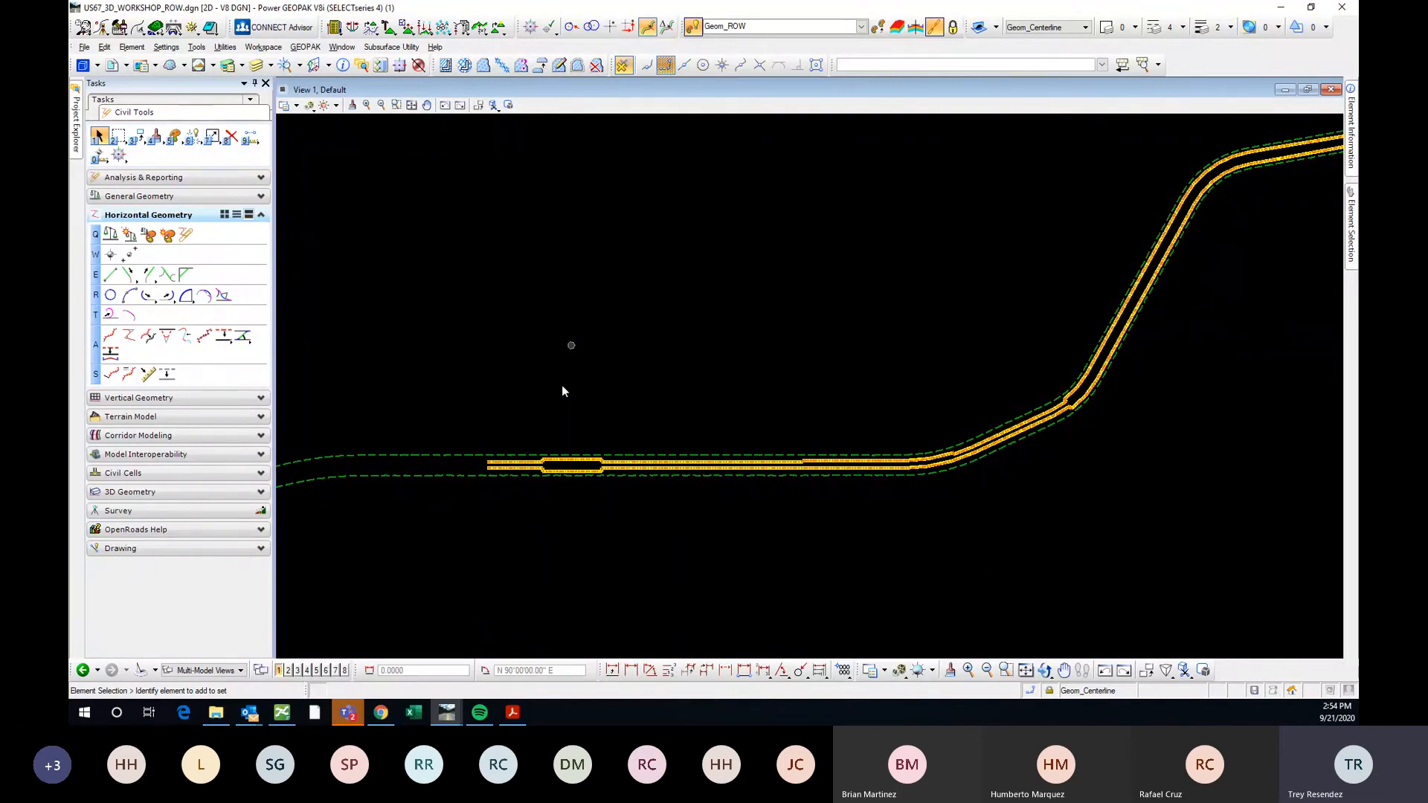
scroll(529, 503, up, 2)
scroll(524, 480, down, 2)
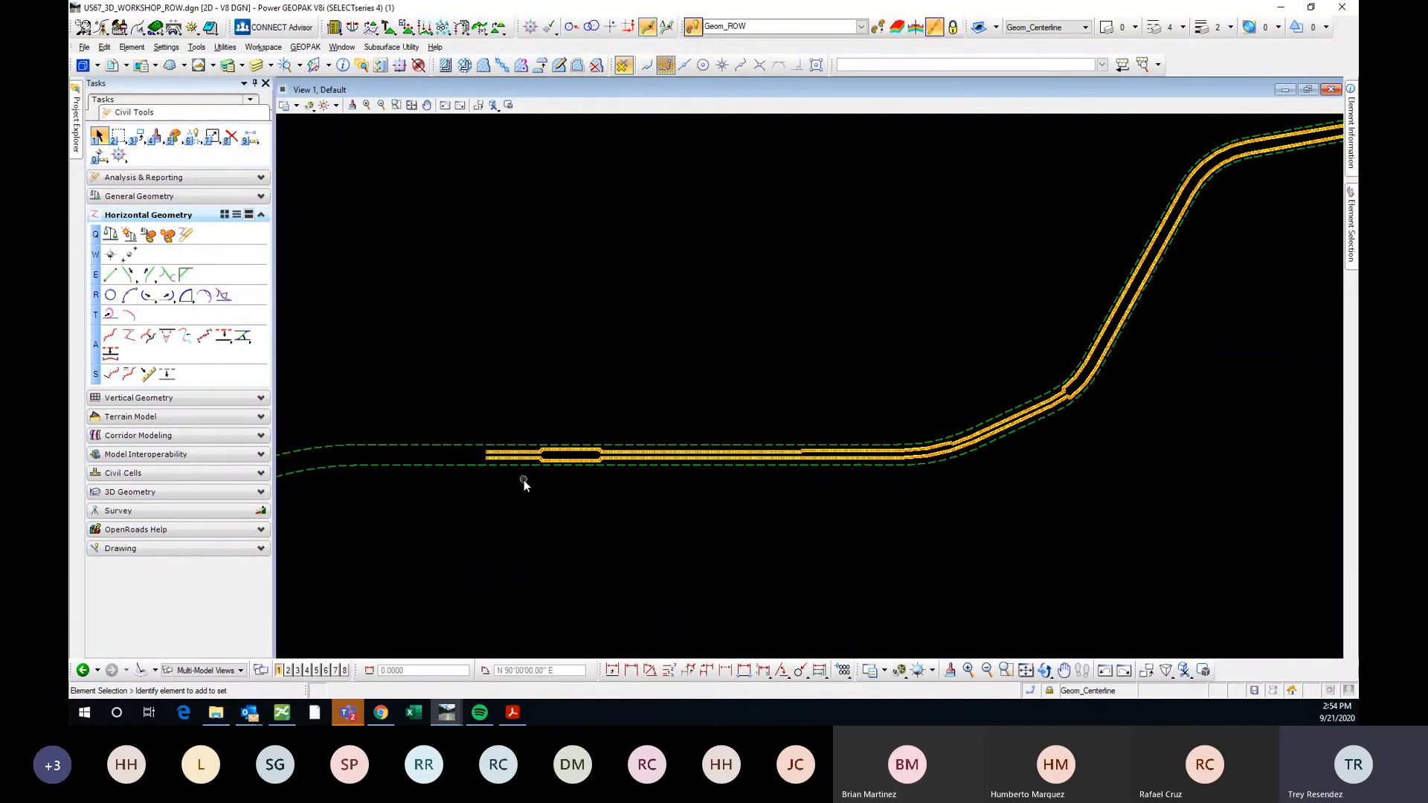
scroll(473, 469, up, 2)
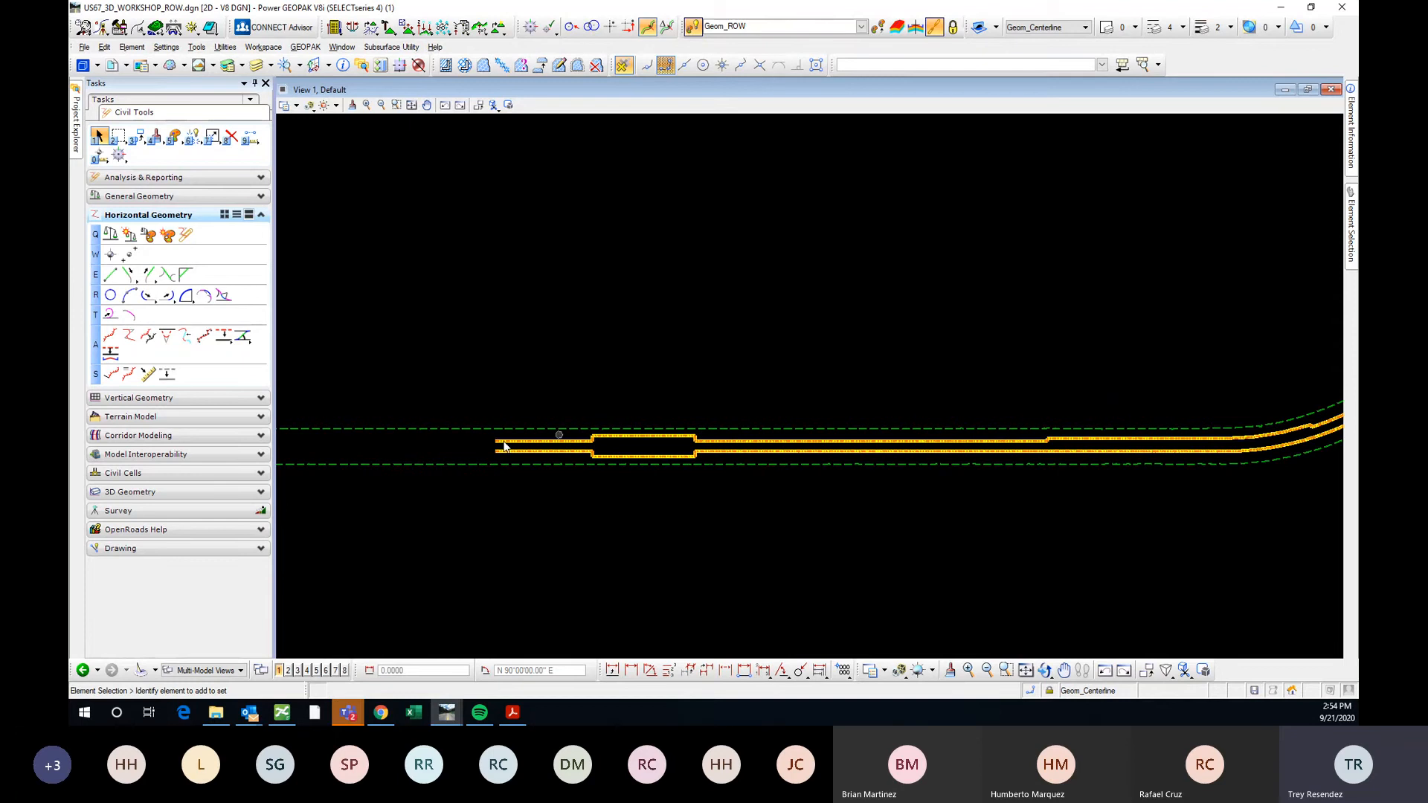
scroll(510, 489, down, 2)
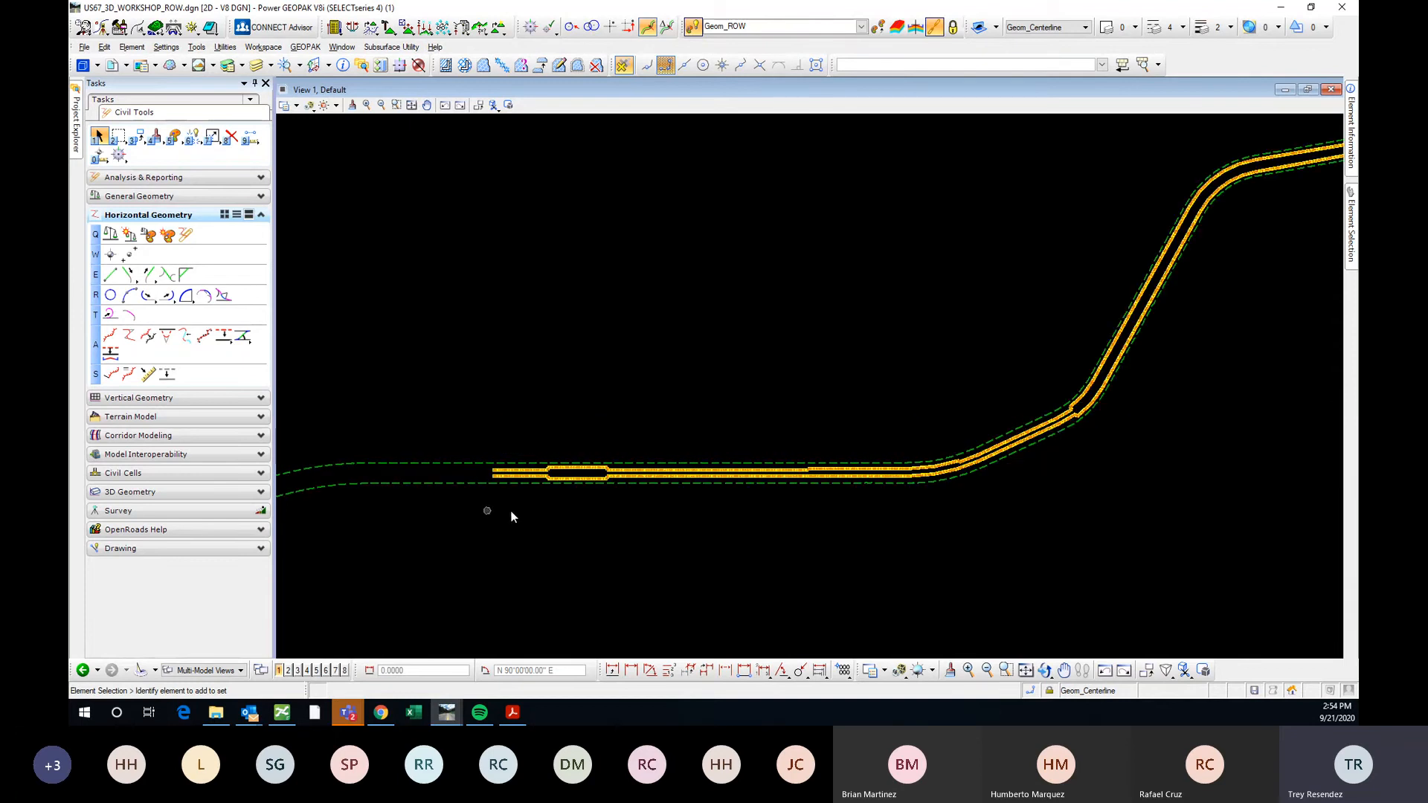
click(777, 482)
mouse_move(778, 488)
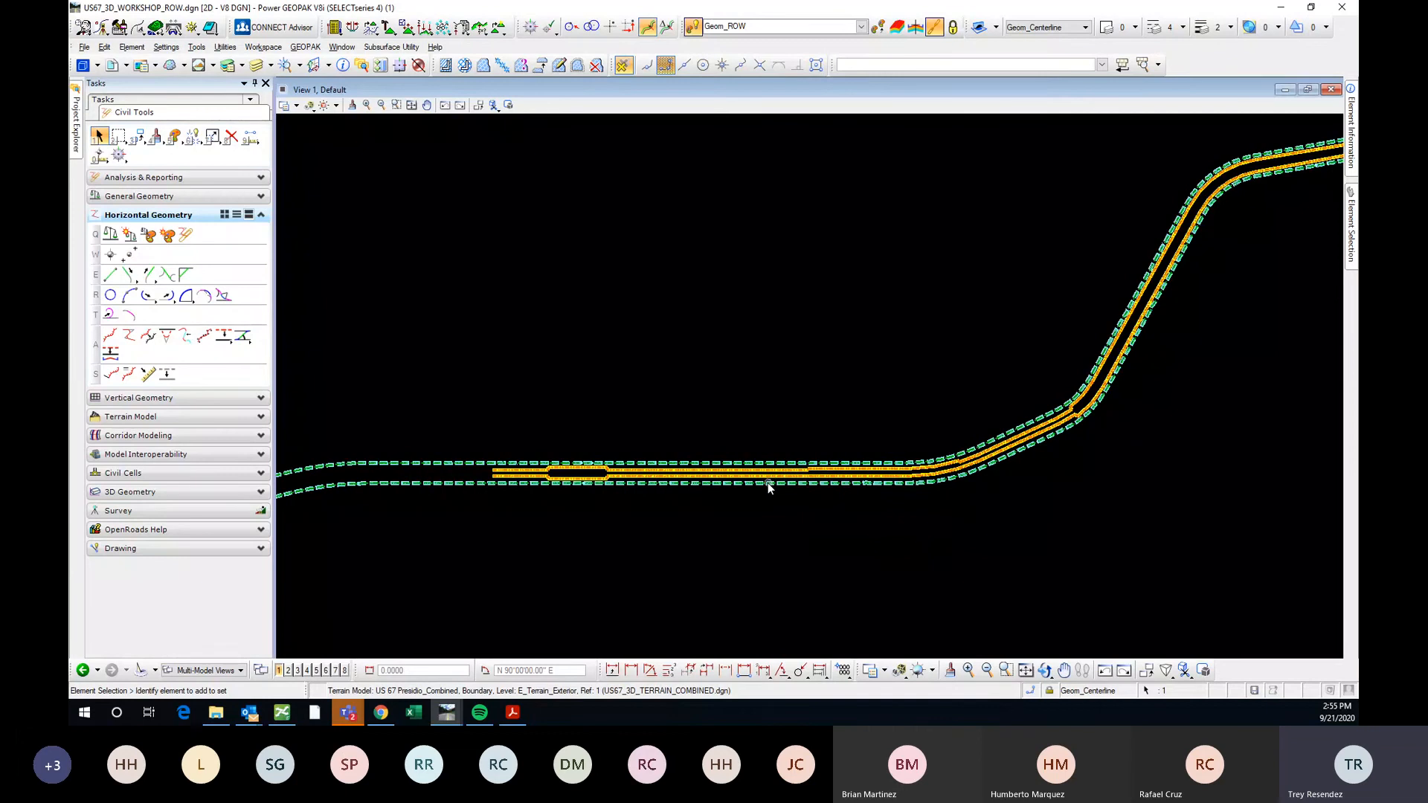
scroll(565, 520, down, 3)
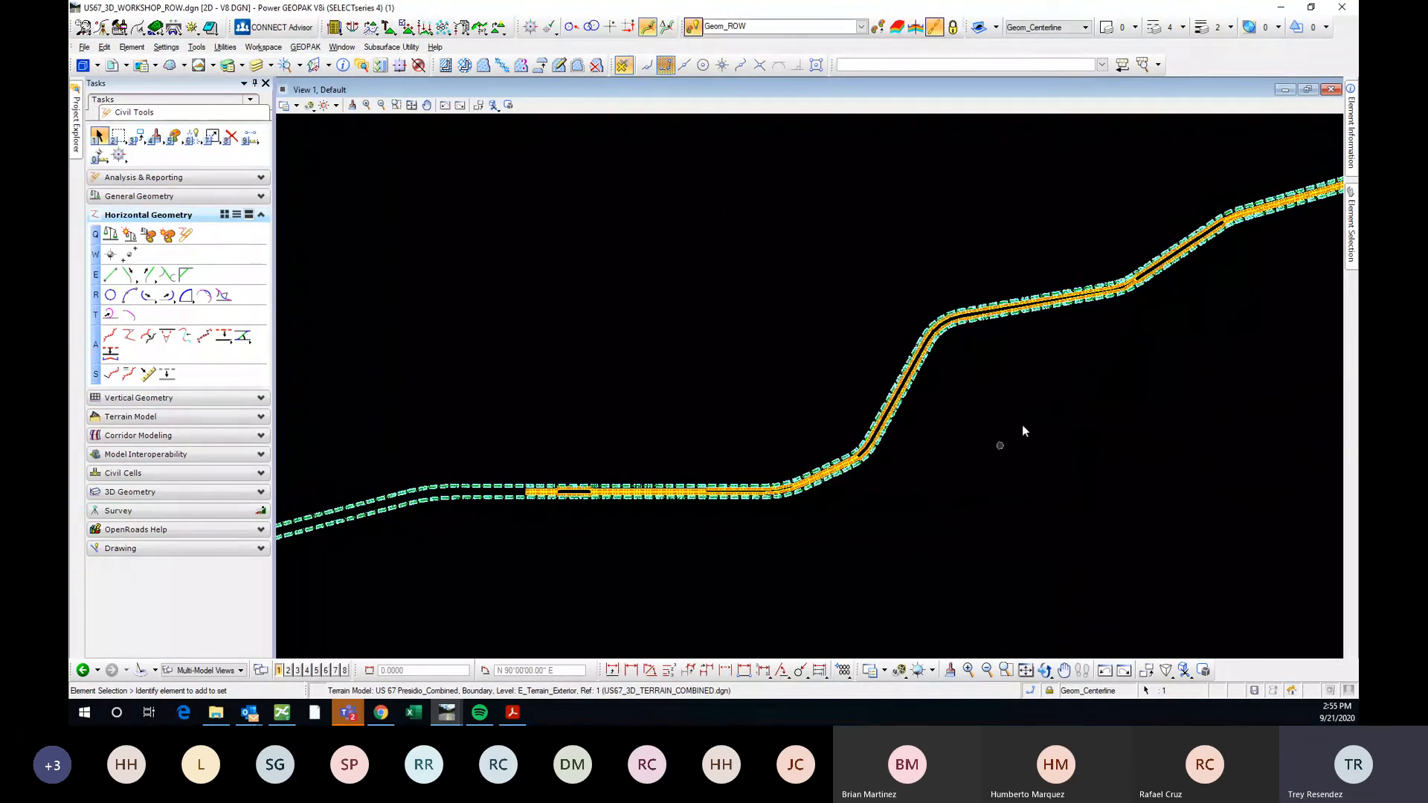
middle_drag(1022, 426, 857, 464)
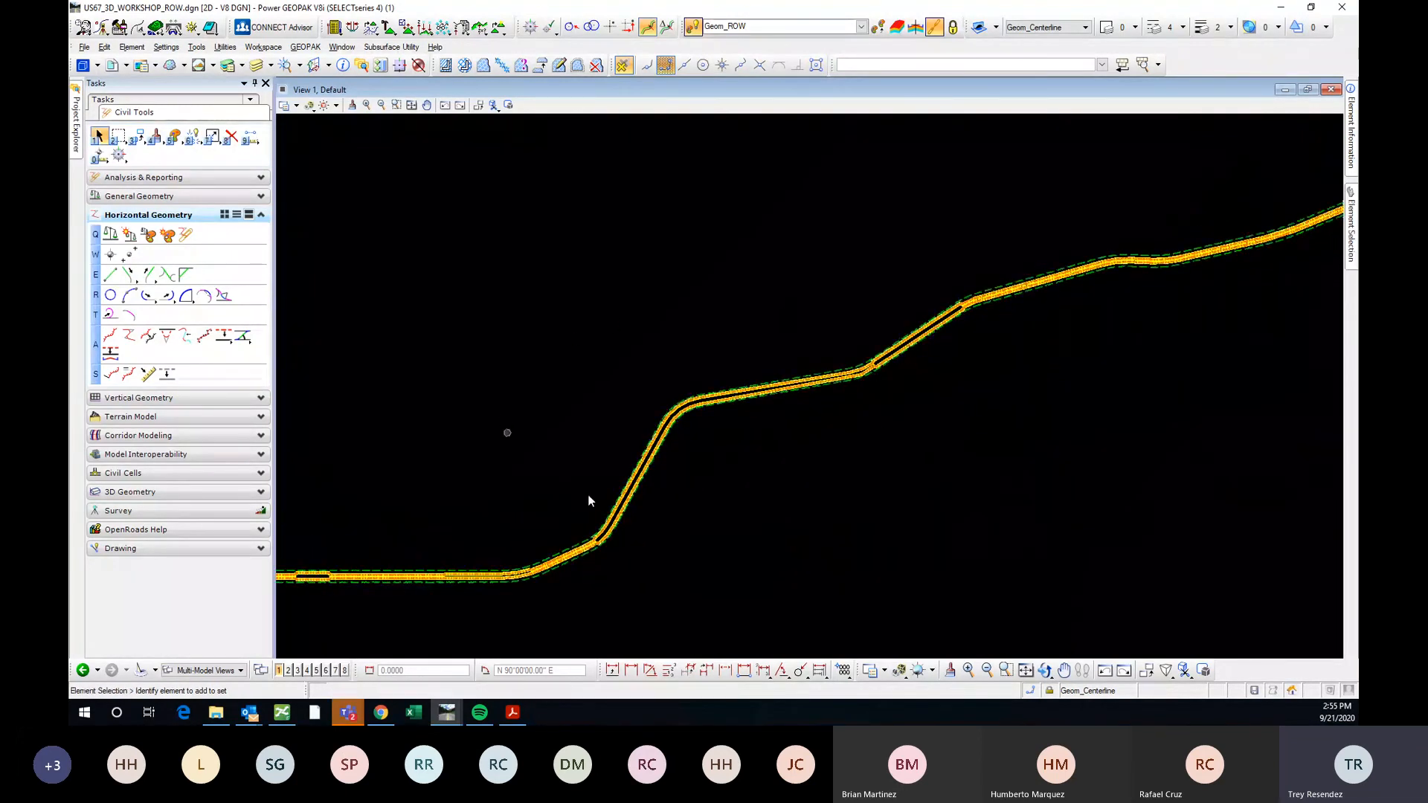
middle_drag(590, 501, 818, 473)
Switch to US67_Presidio_TYP.pdf in Adobe Acrobat Reader and review the proposed typical section at 100% zoom, then put the PDF window away.
click(513, 712)
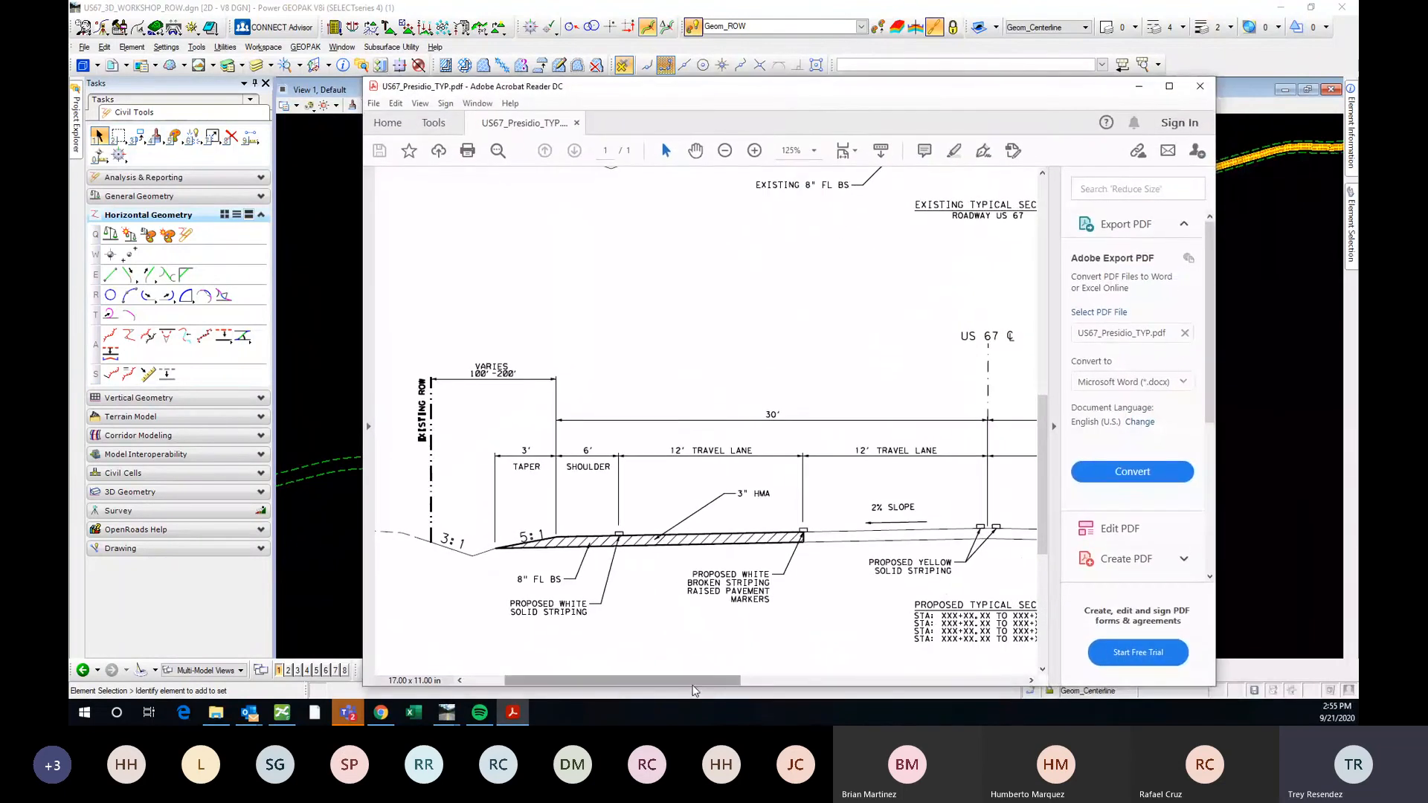
click(1171, 88)
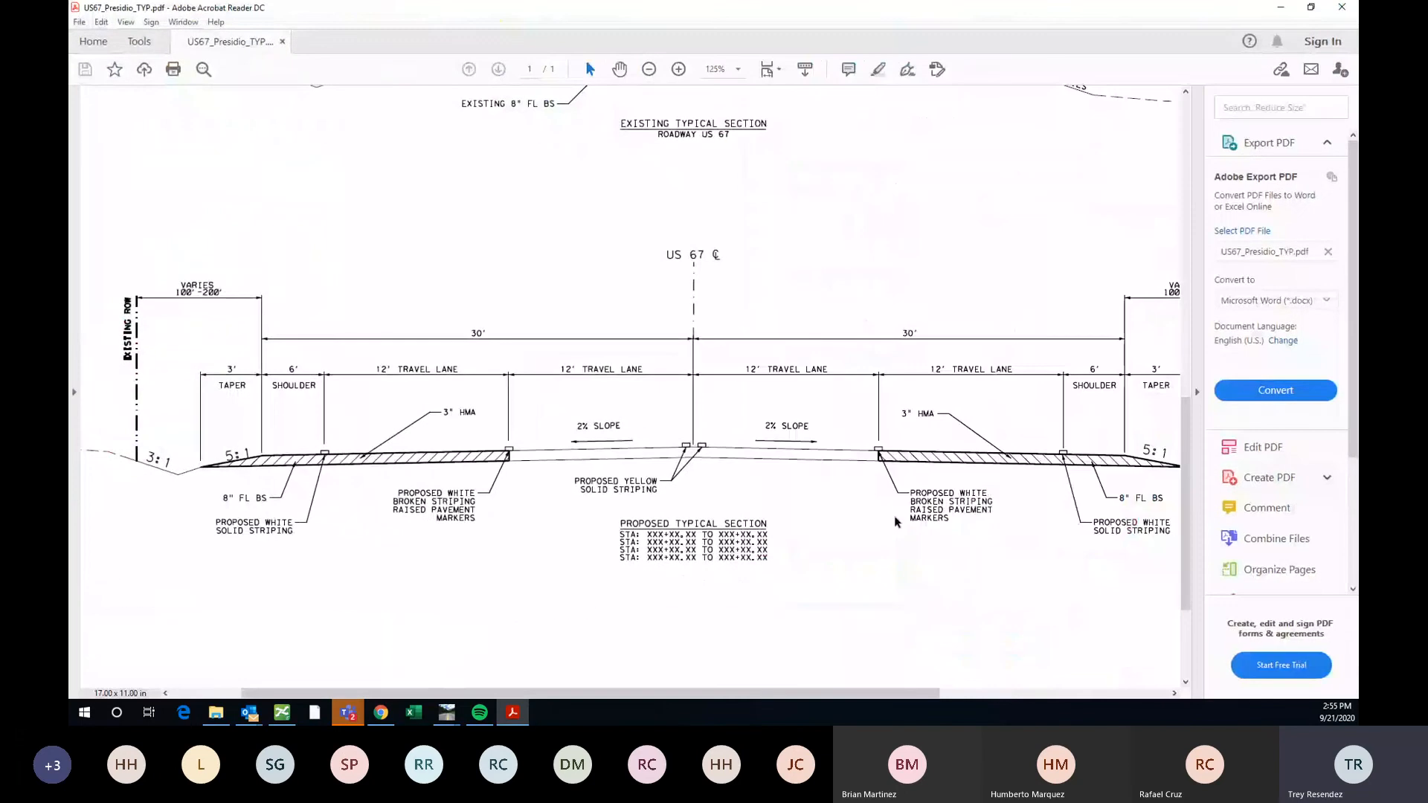
click(649, 69)
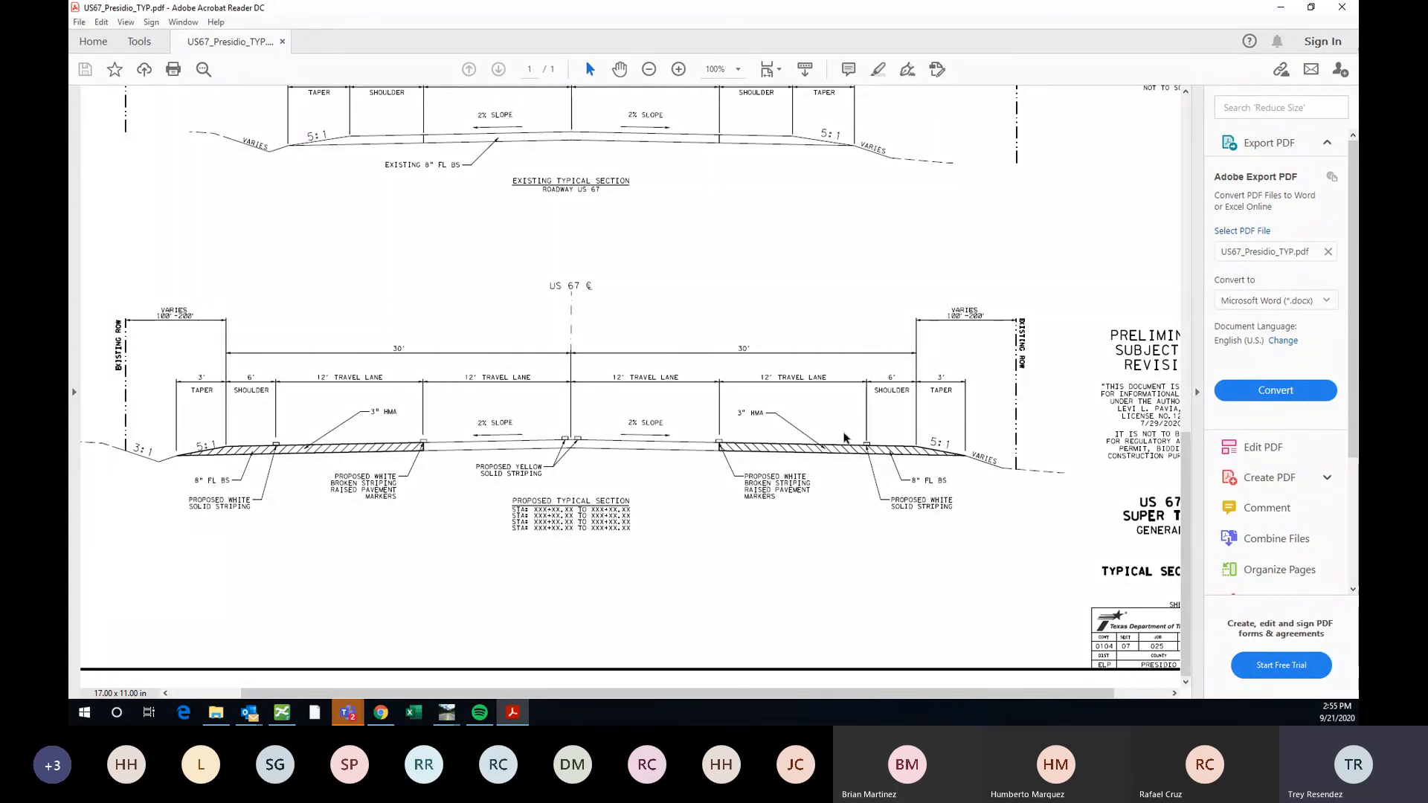
double_click(949, 9)
drag(1142, 94, 1414, 46)
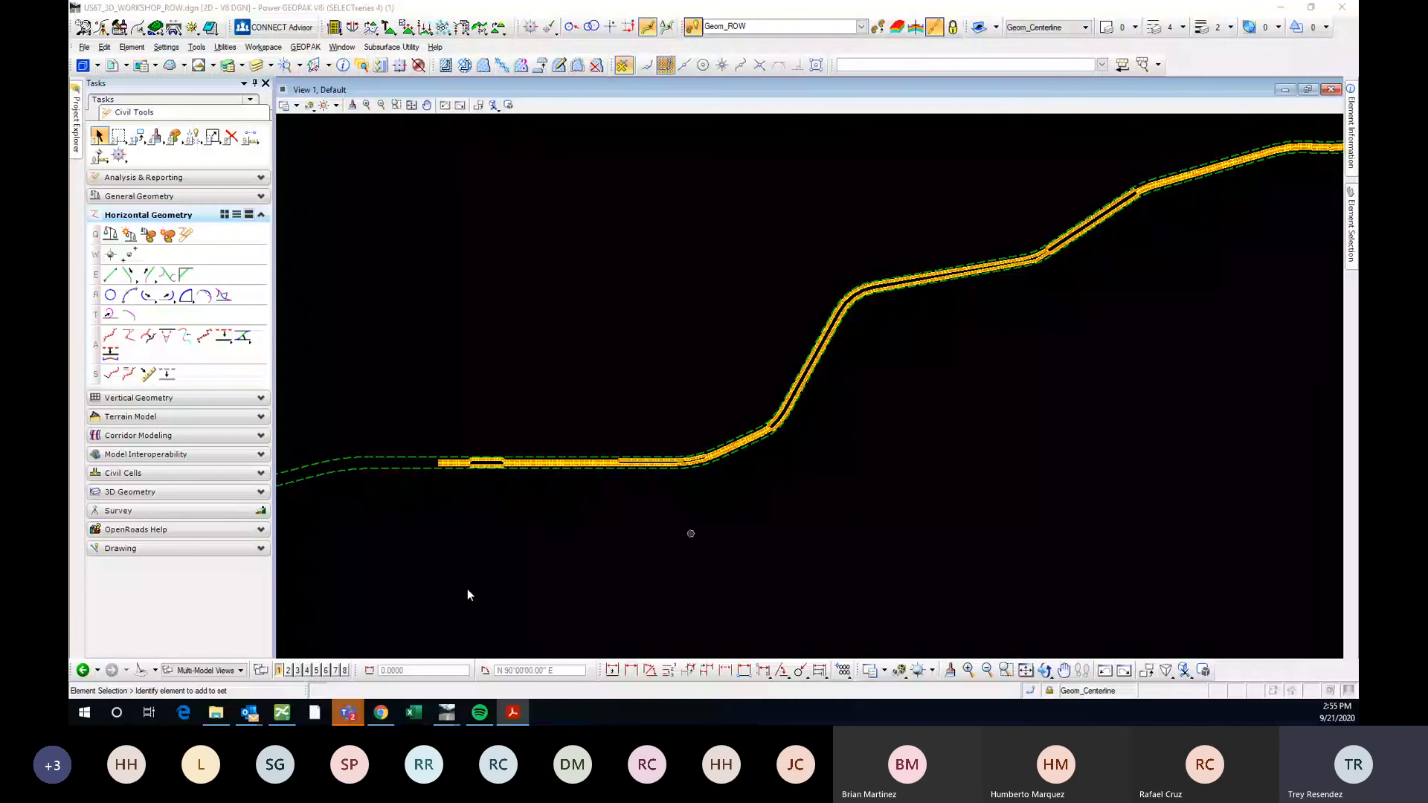
mouse_move(527, 374)
middle_down()
mouse_move(672, 368)
mouse_move(674, 335)
middle_up()
scroll(676, 441, up, 3)
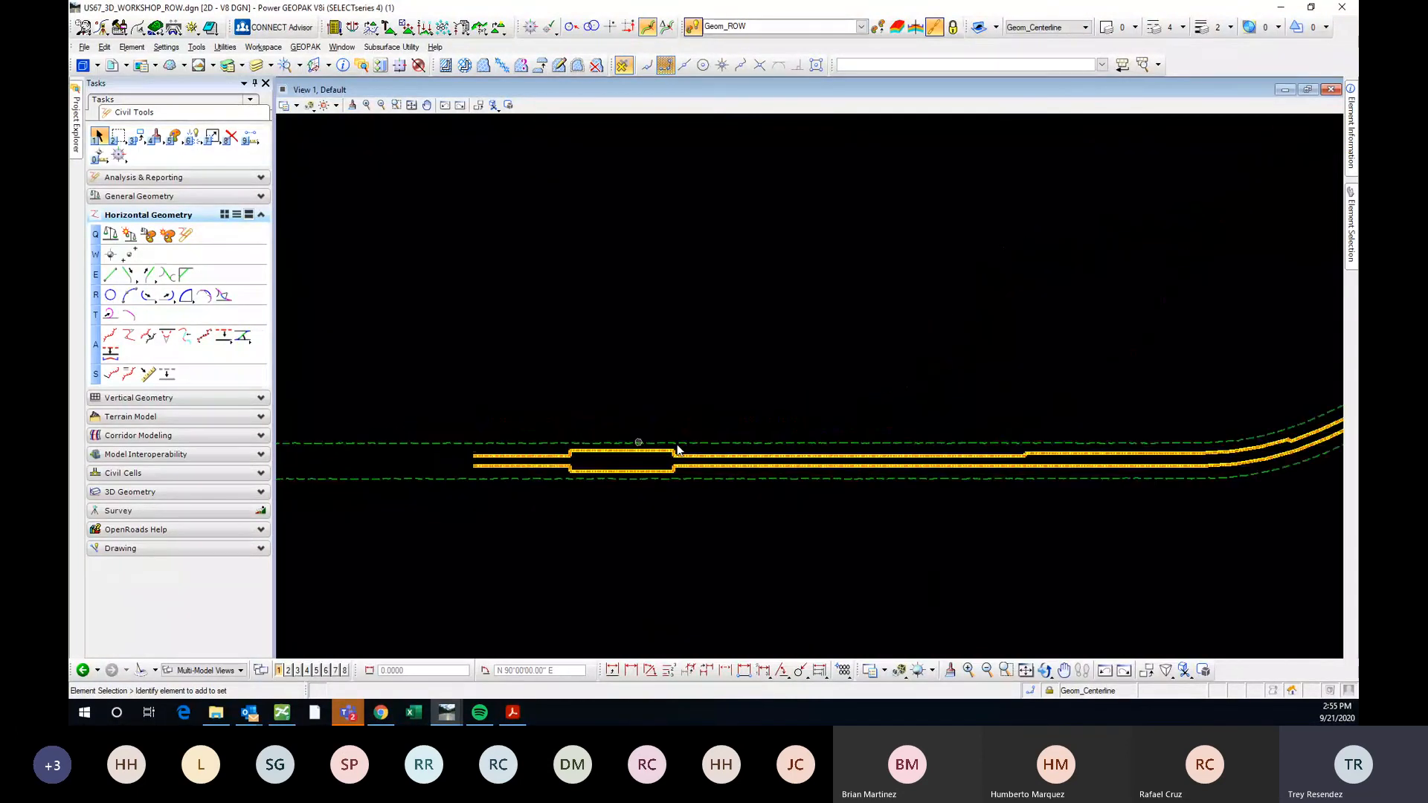
scroll(412, 473, down, 3)
middle_drag(860, 471, 965, 443)
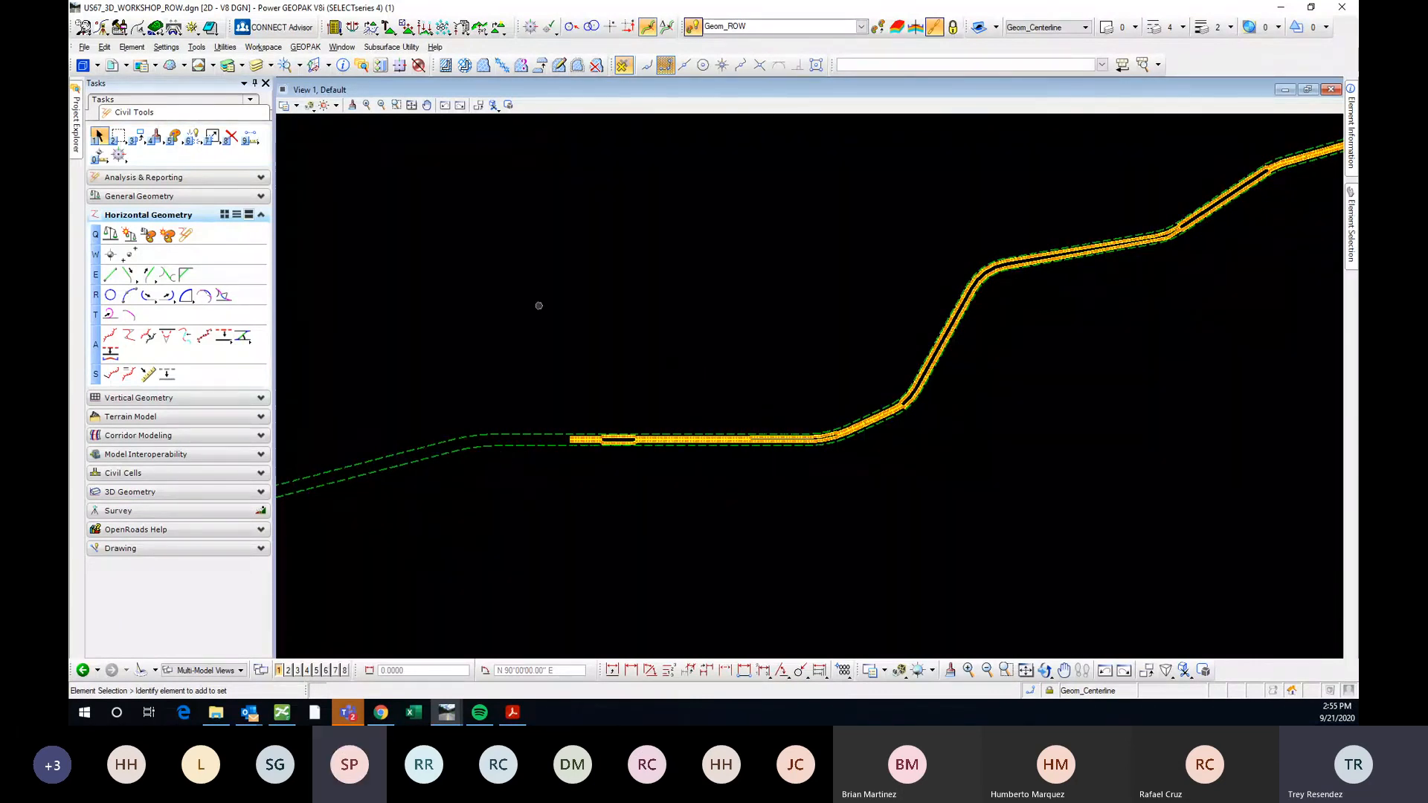
Switch to the Microsoft Teams meeting, maximize its window, mute the microphone and stop sharing the screen.
mouse_move(70, 165)
mouse_down()
mouse_move(938, 143)
mouse_move(1036, 114)
mouse_up()
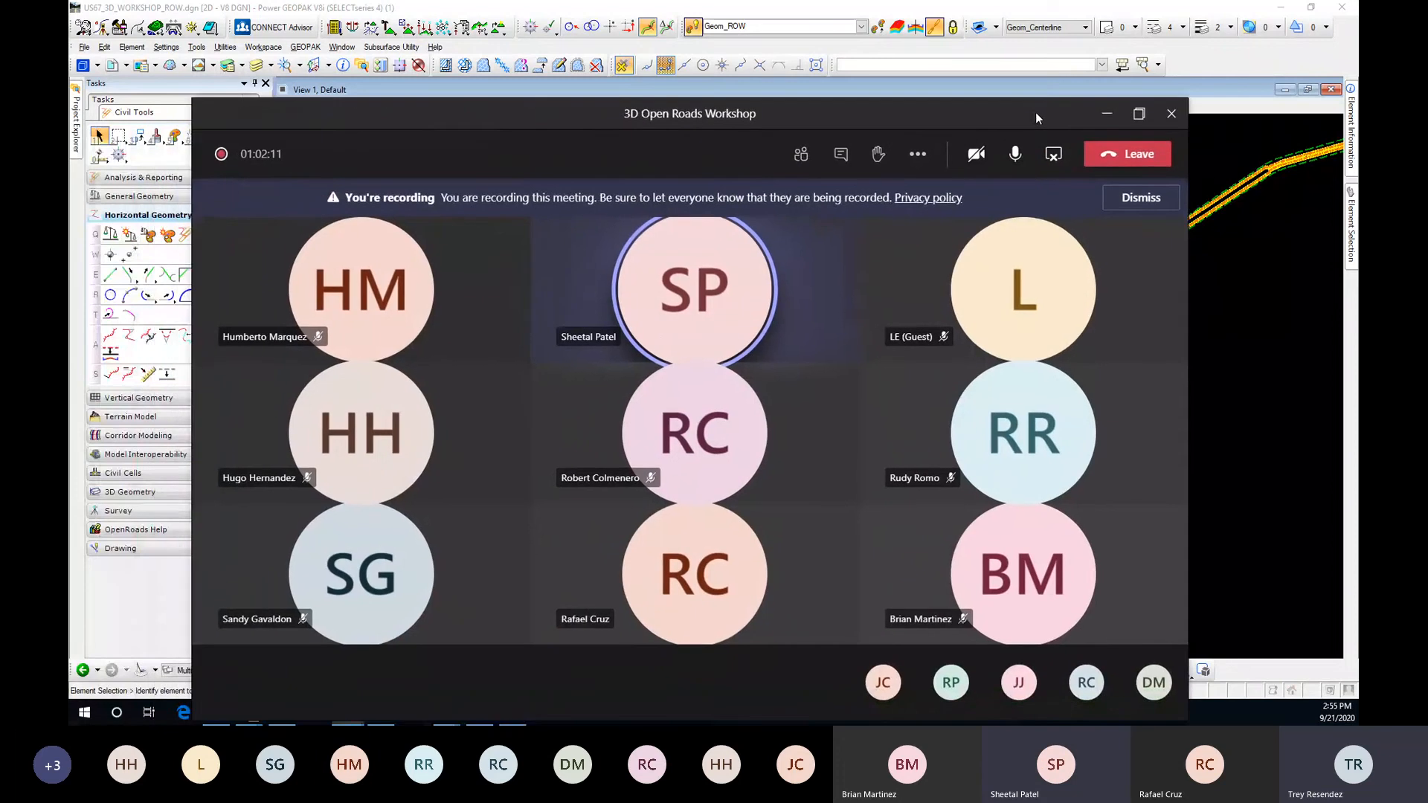
click(1138, 114)
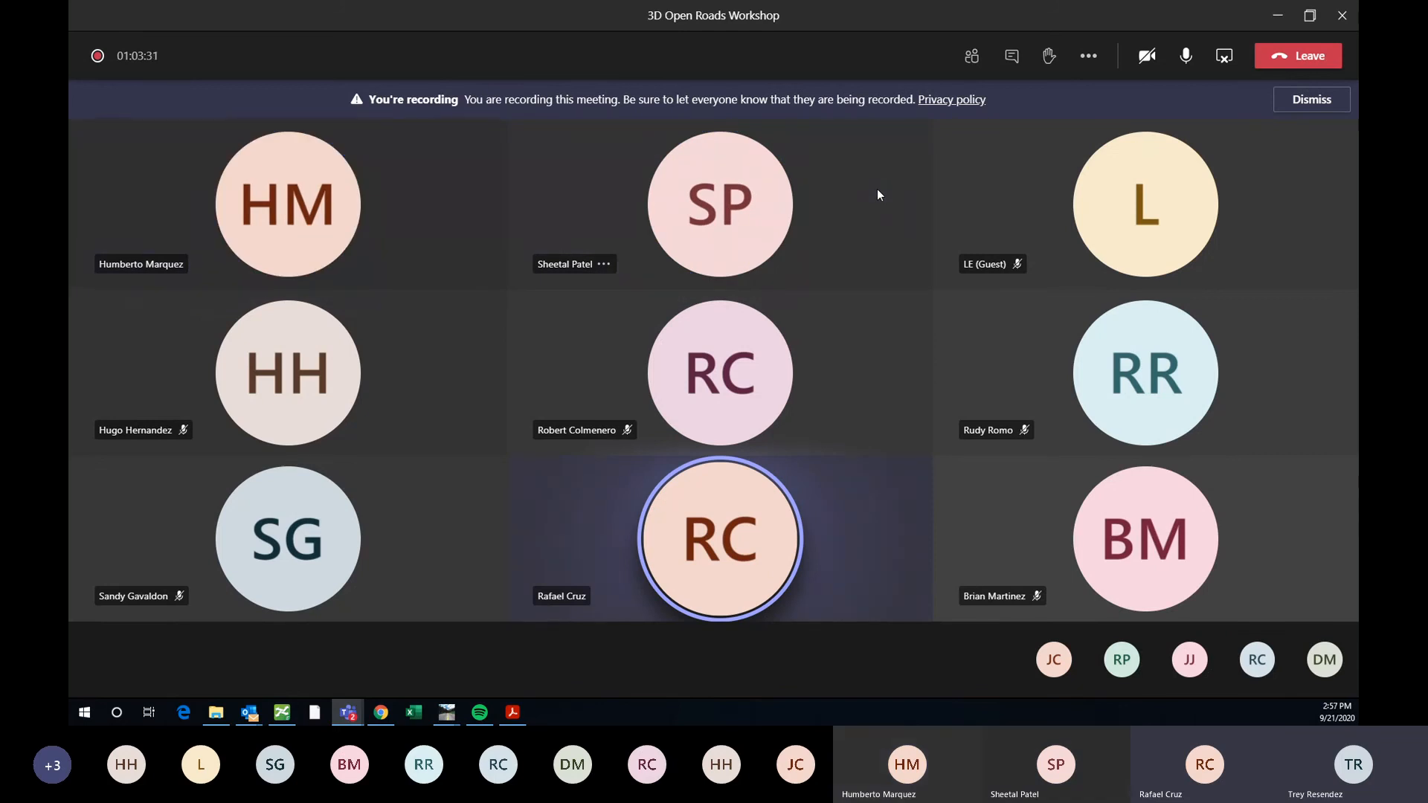
click(1185, 60)
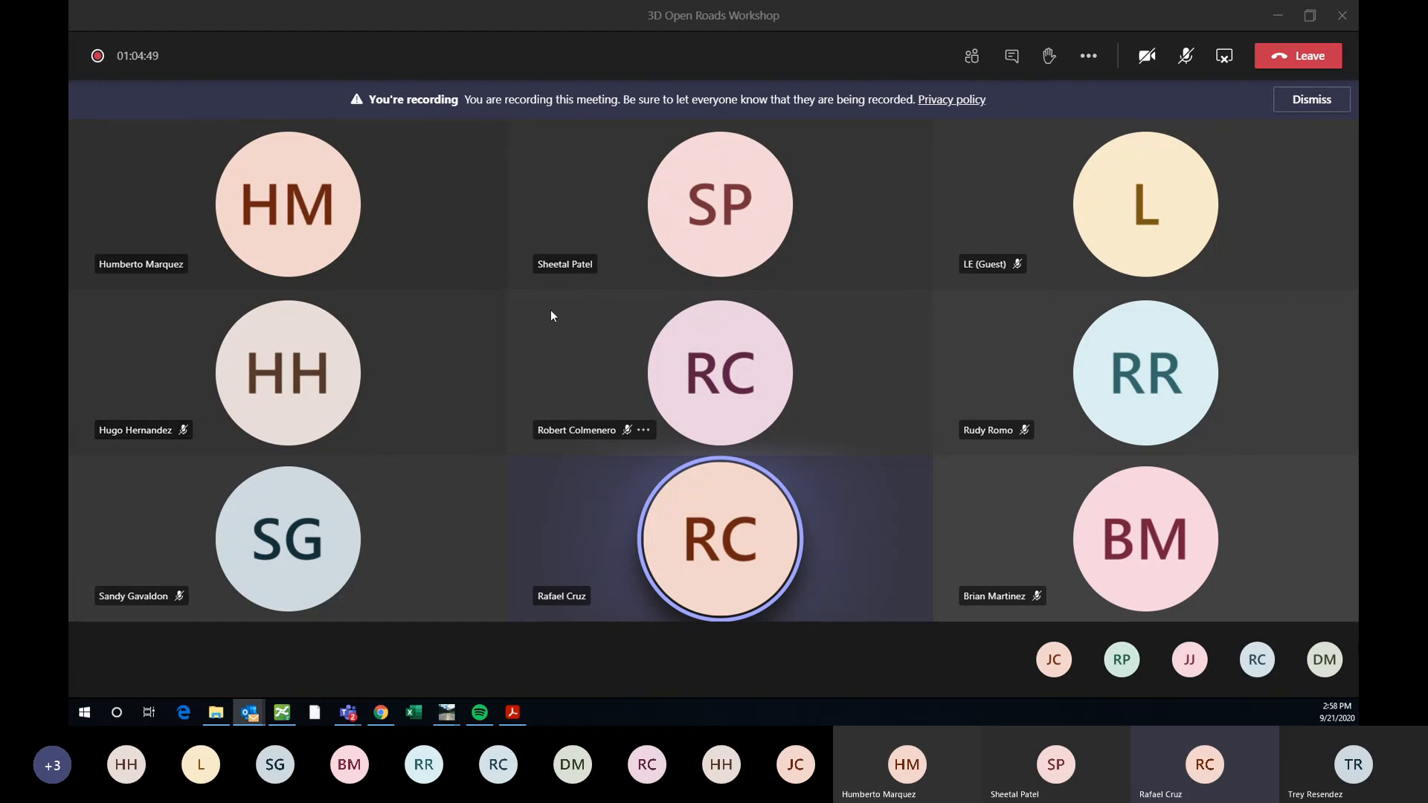
click(1224, 58)
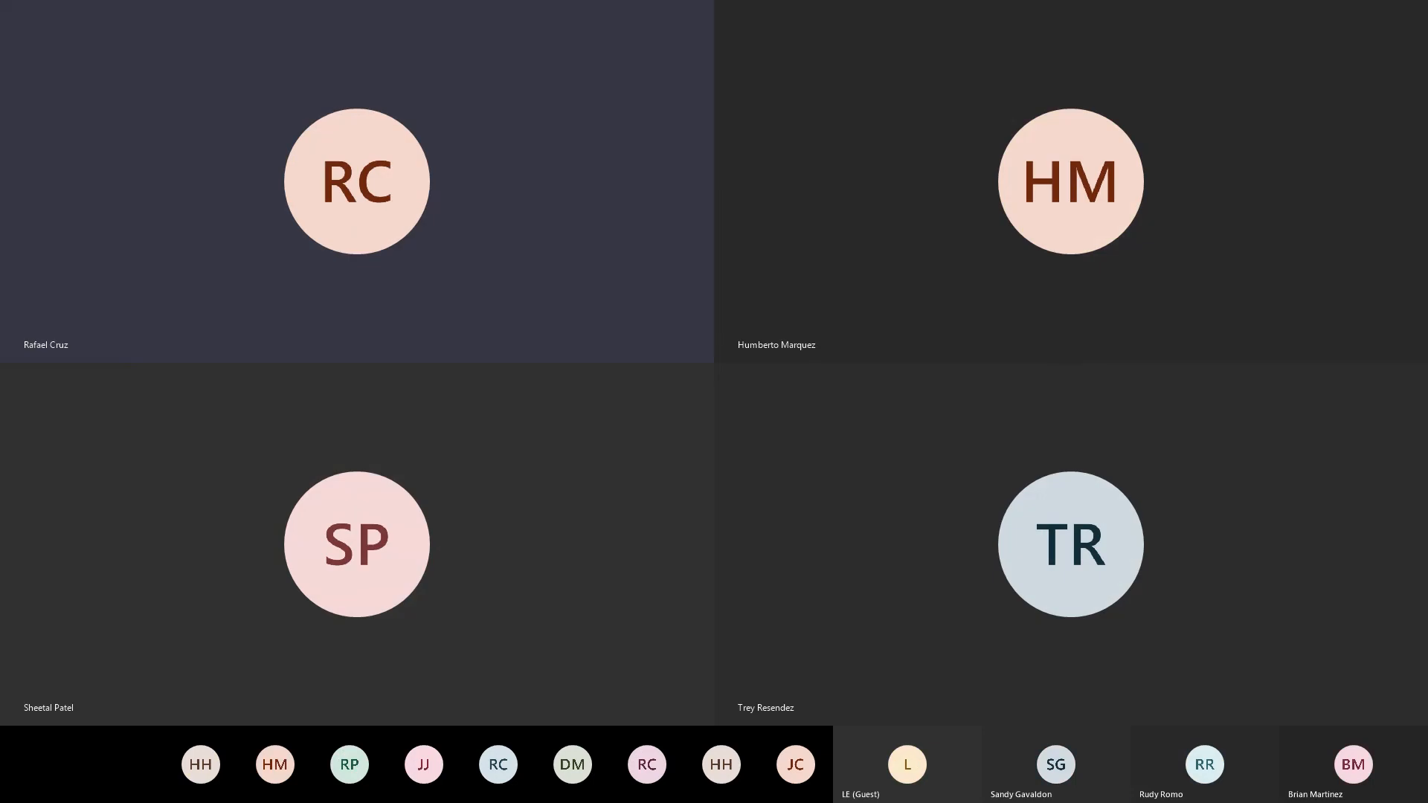